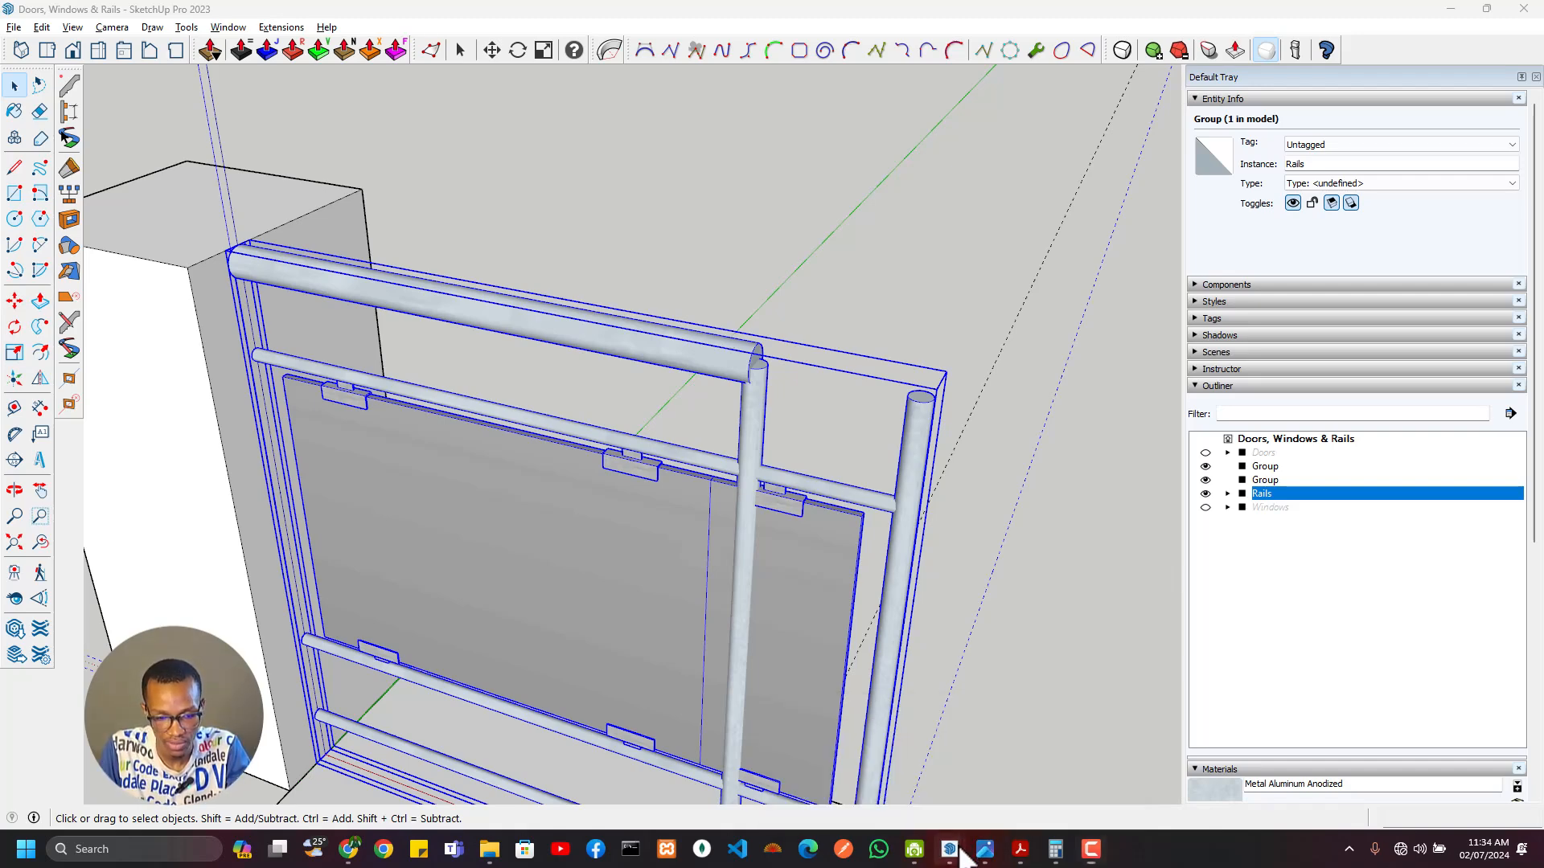
Step: Switch to the Building Plan model and delete all of its guides
mouse_move(953, 853)
left_click(906, 785)
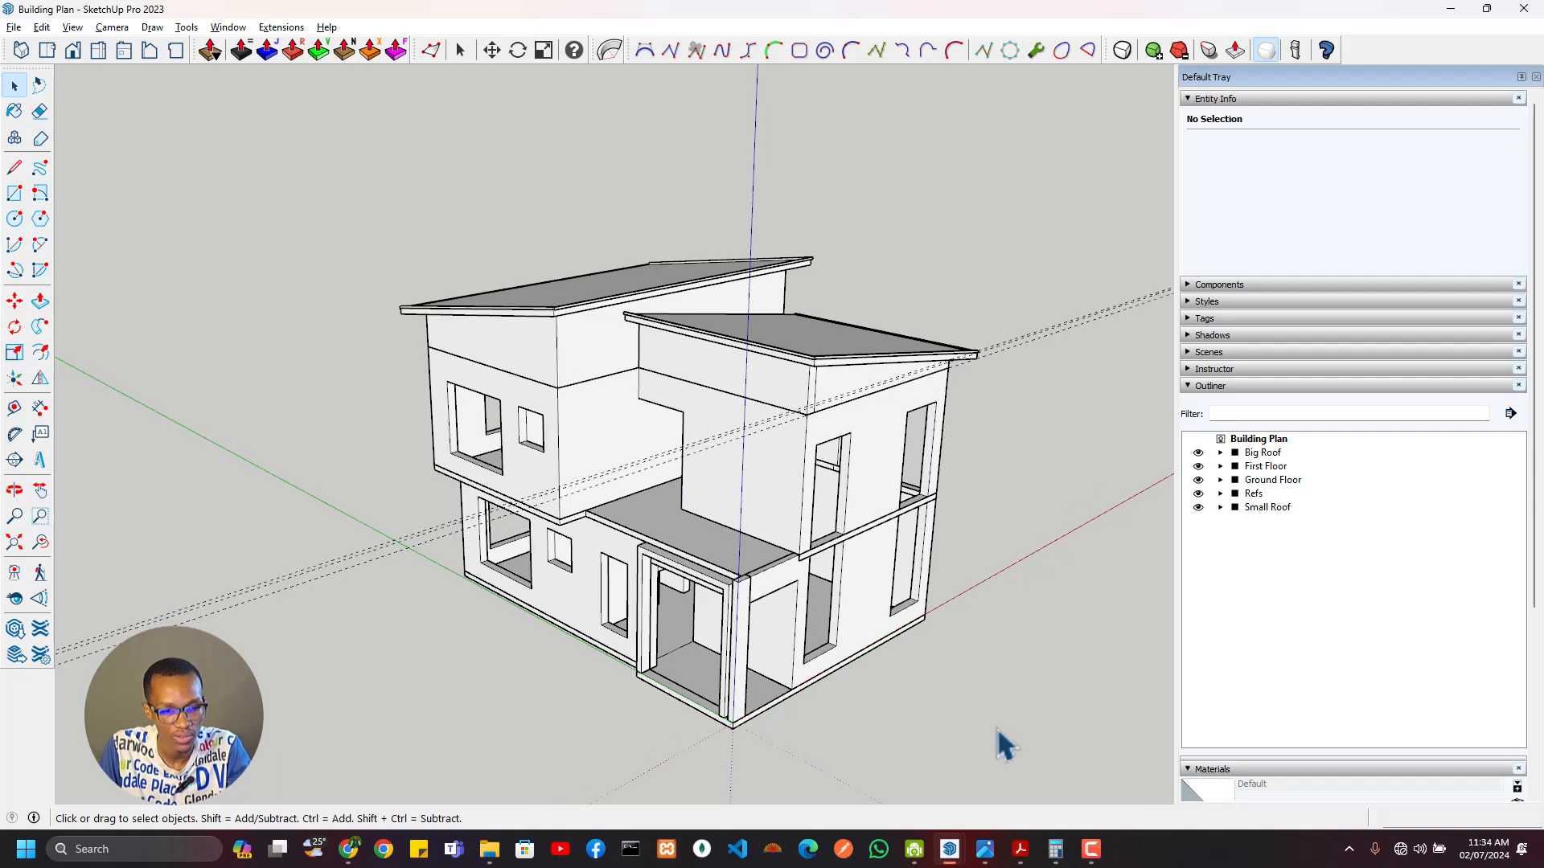
left_click(1011, 760)
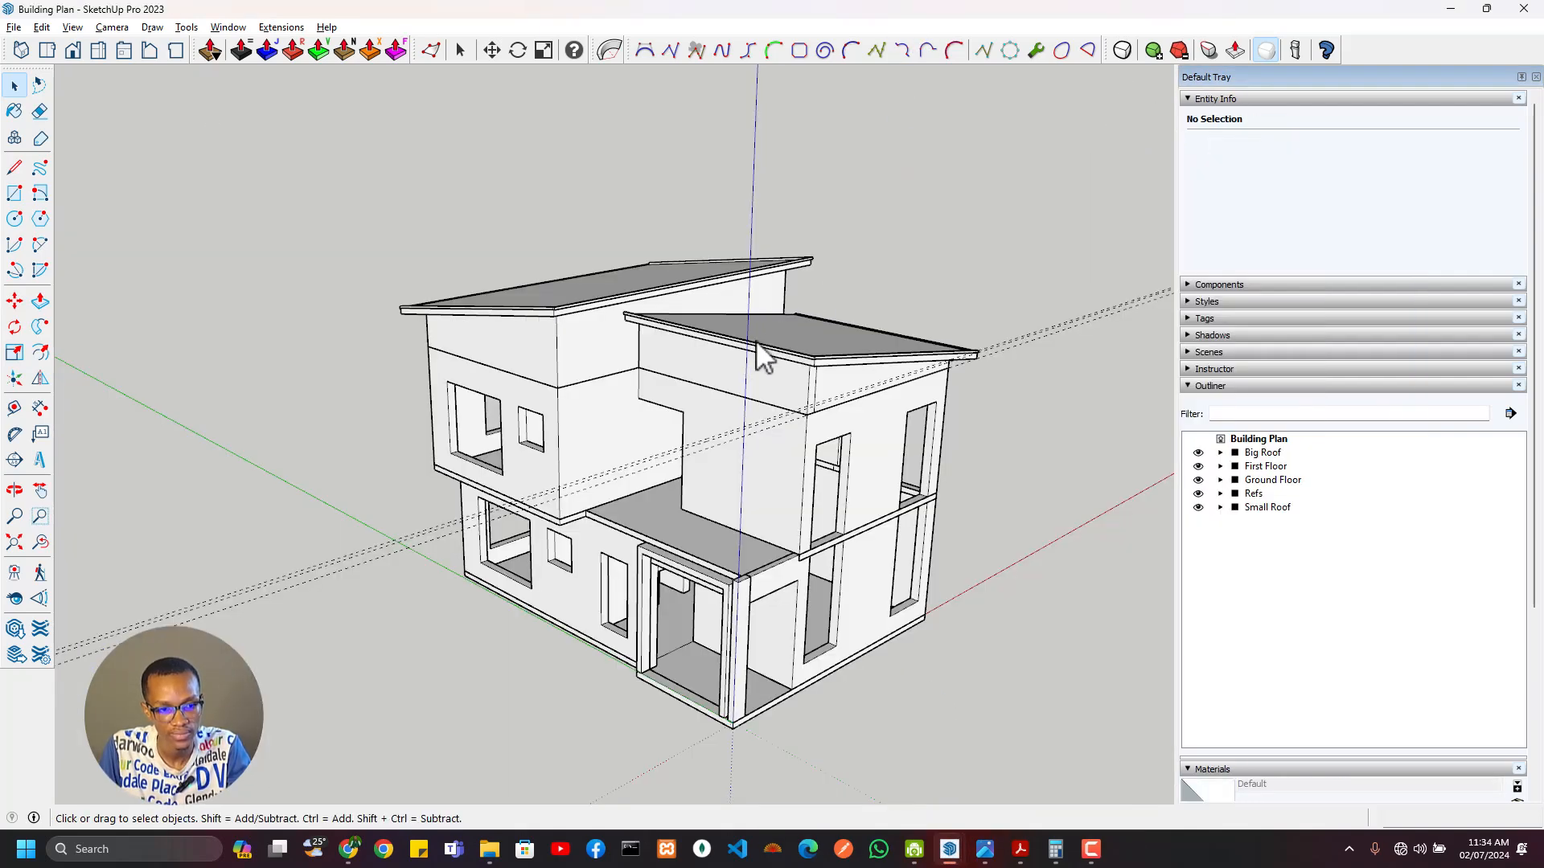
middle_click_drag(756, 340, 563, 378)
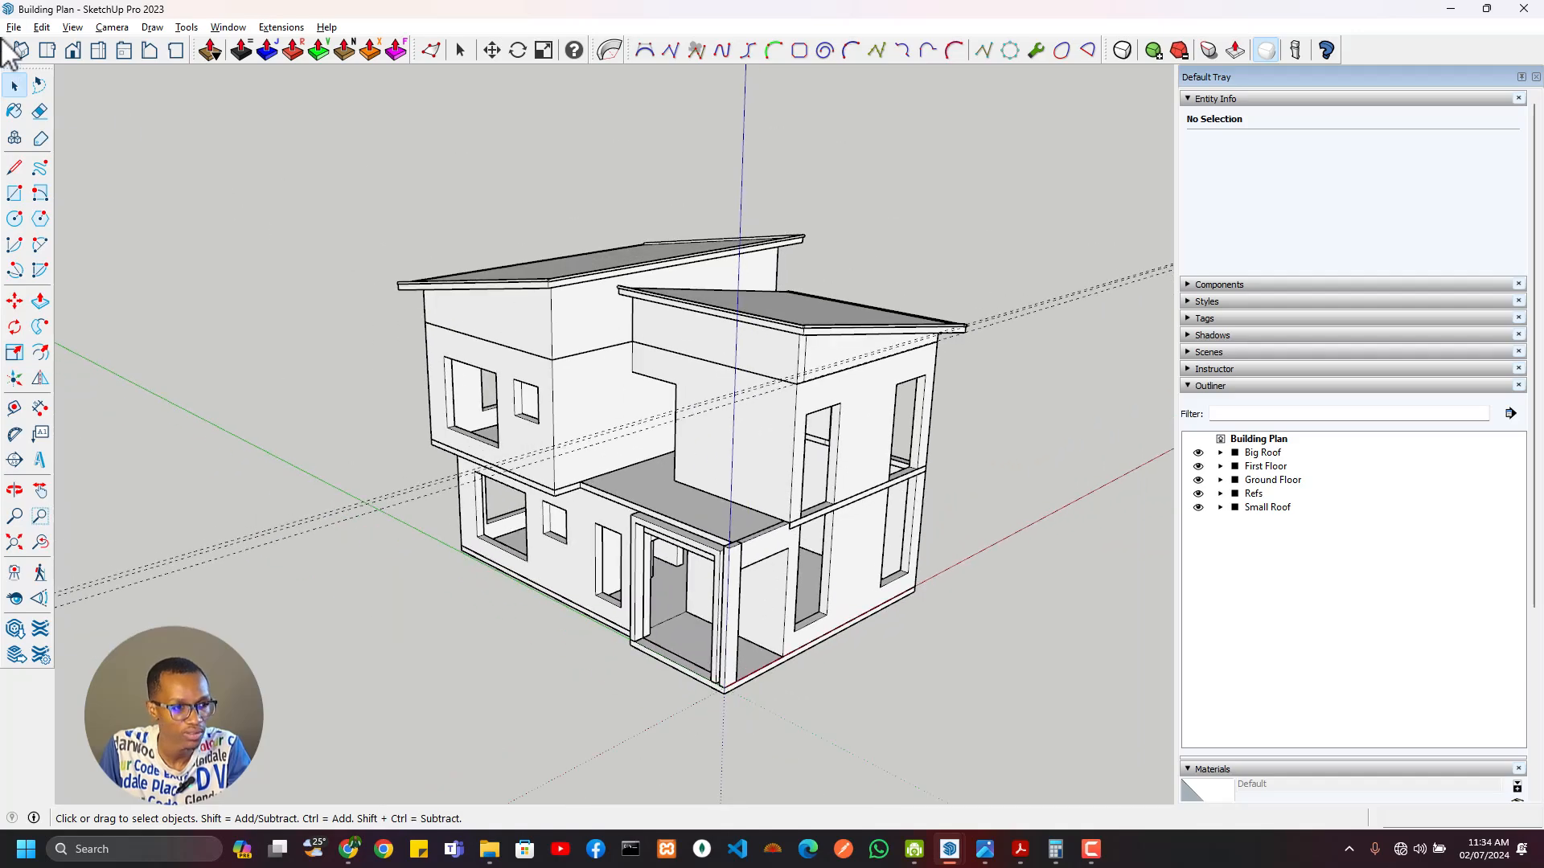
left_click(41, 28)
left_click(89, 178)
Step: Examine the balcony corner in the building model, and the balcony railings and pergola in the house render image
scroll(724, 474, "up", 5)
middle_click_drag(723, 475, 533, 545)
scroll(499, 610, "up", 5)
middle_click_drag(499, 610, 834, 403)
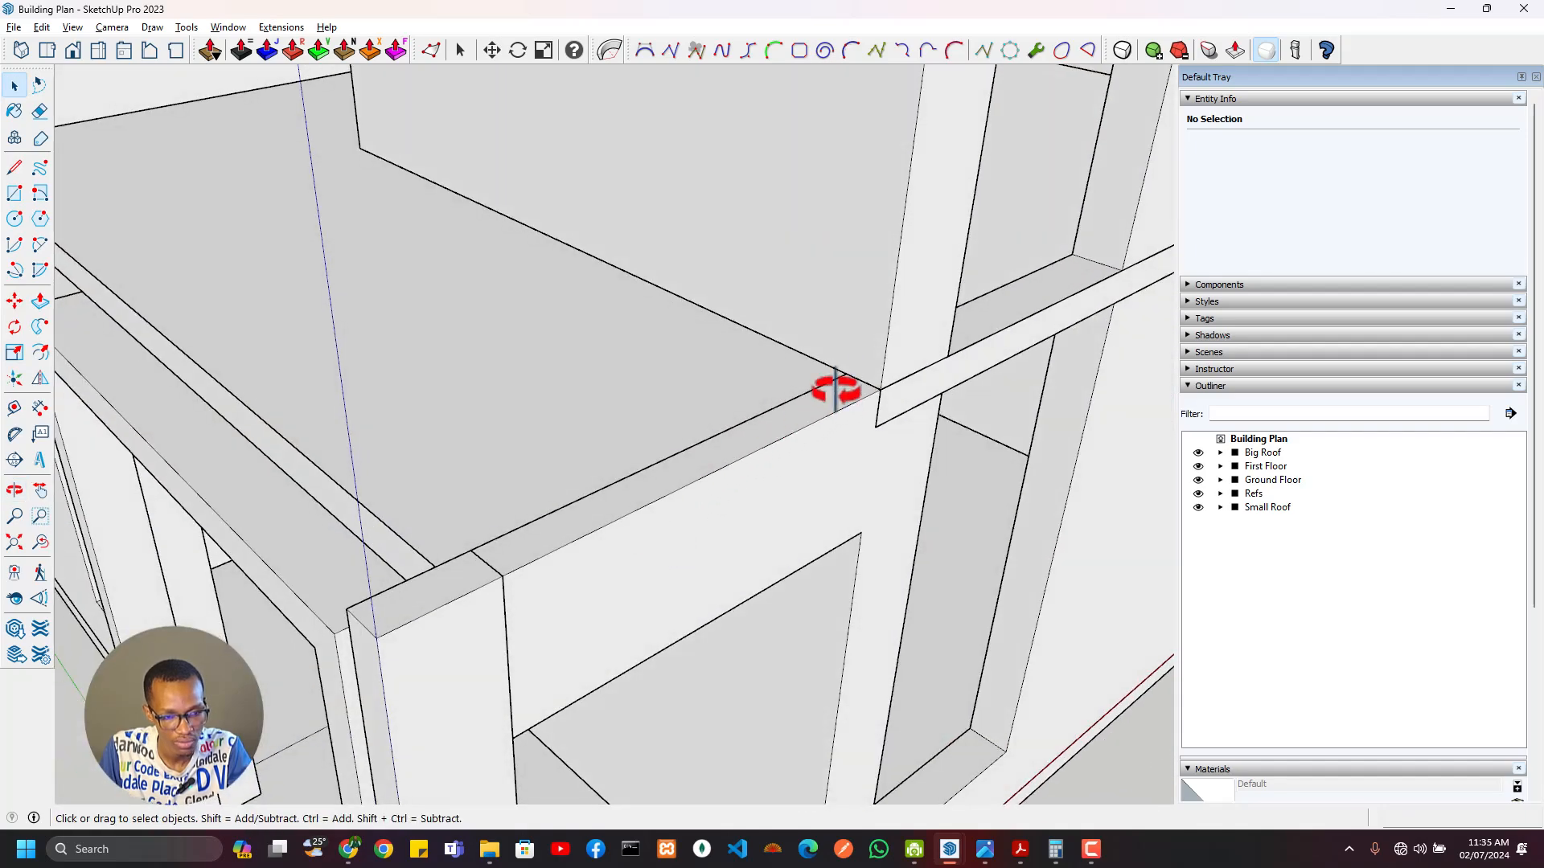
key("alt+Tab")
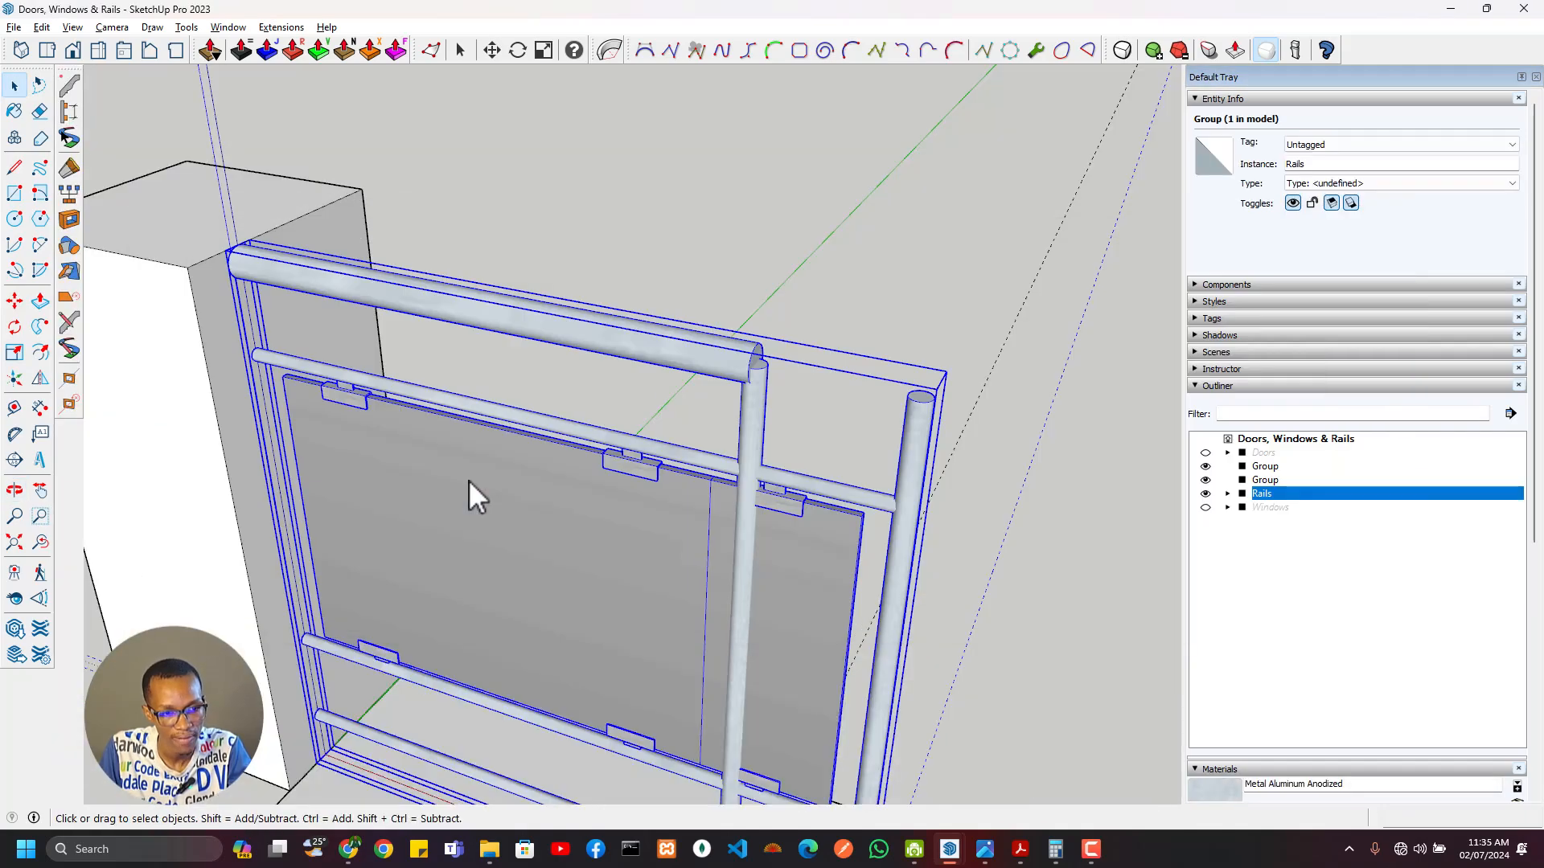
key("alt+Tab")
left_click(558, 537)
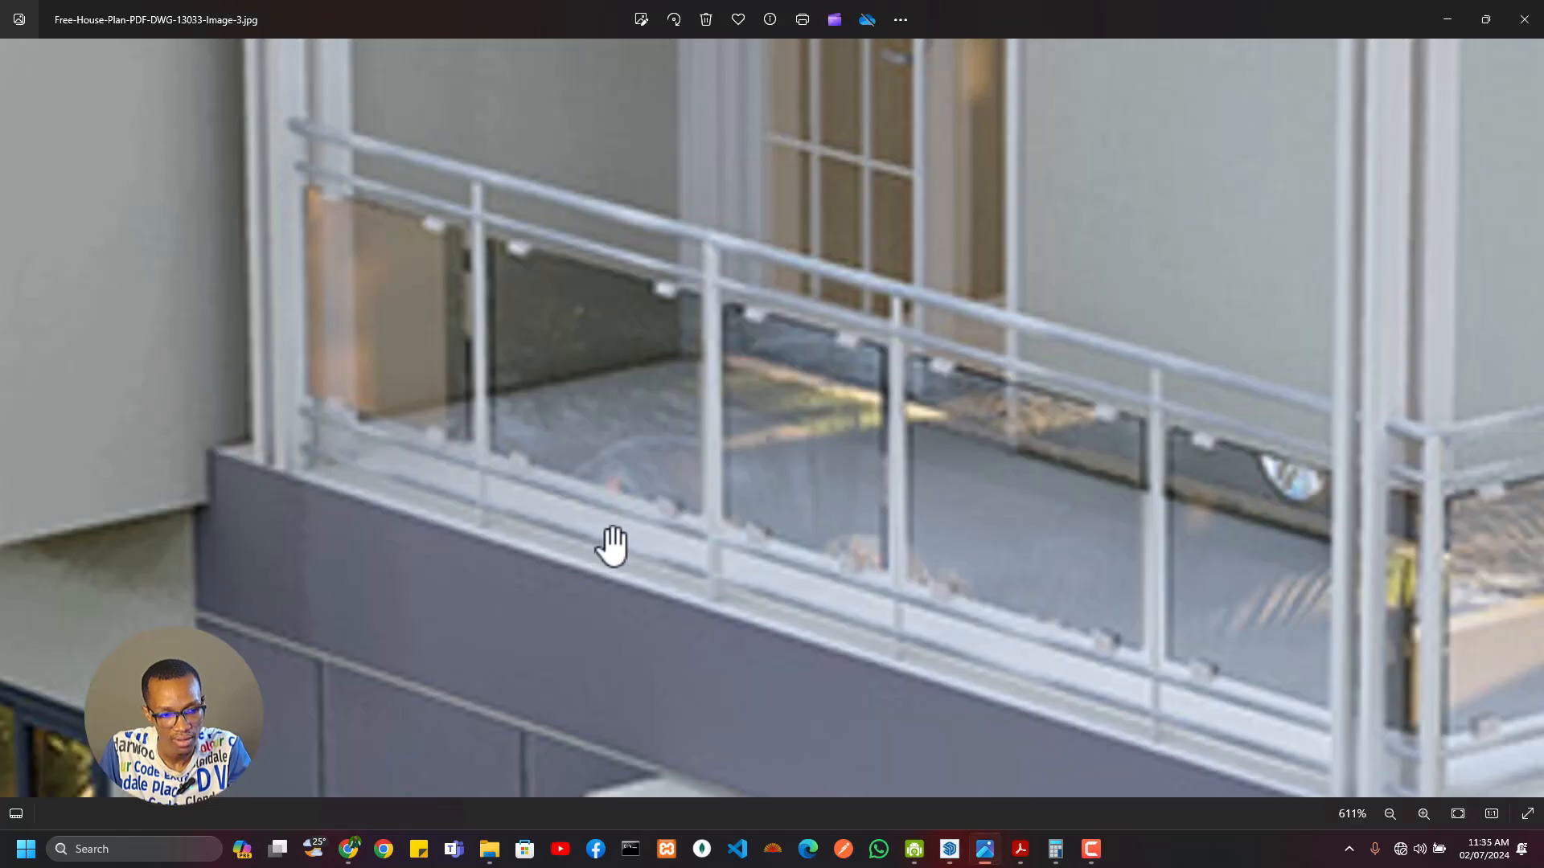
scroll(896, 555, "down", 6)
scroll(1233, 566, "up", 1)
left_click_drag(1228, 566, 1101, 589)
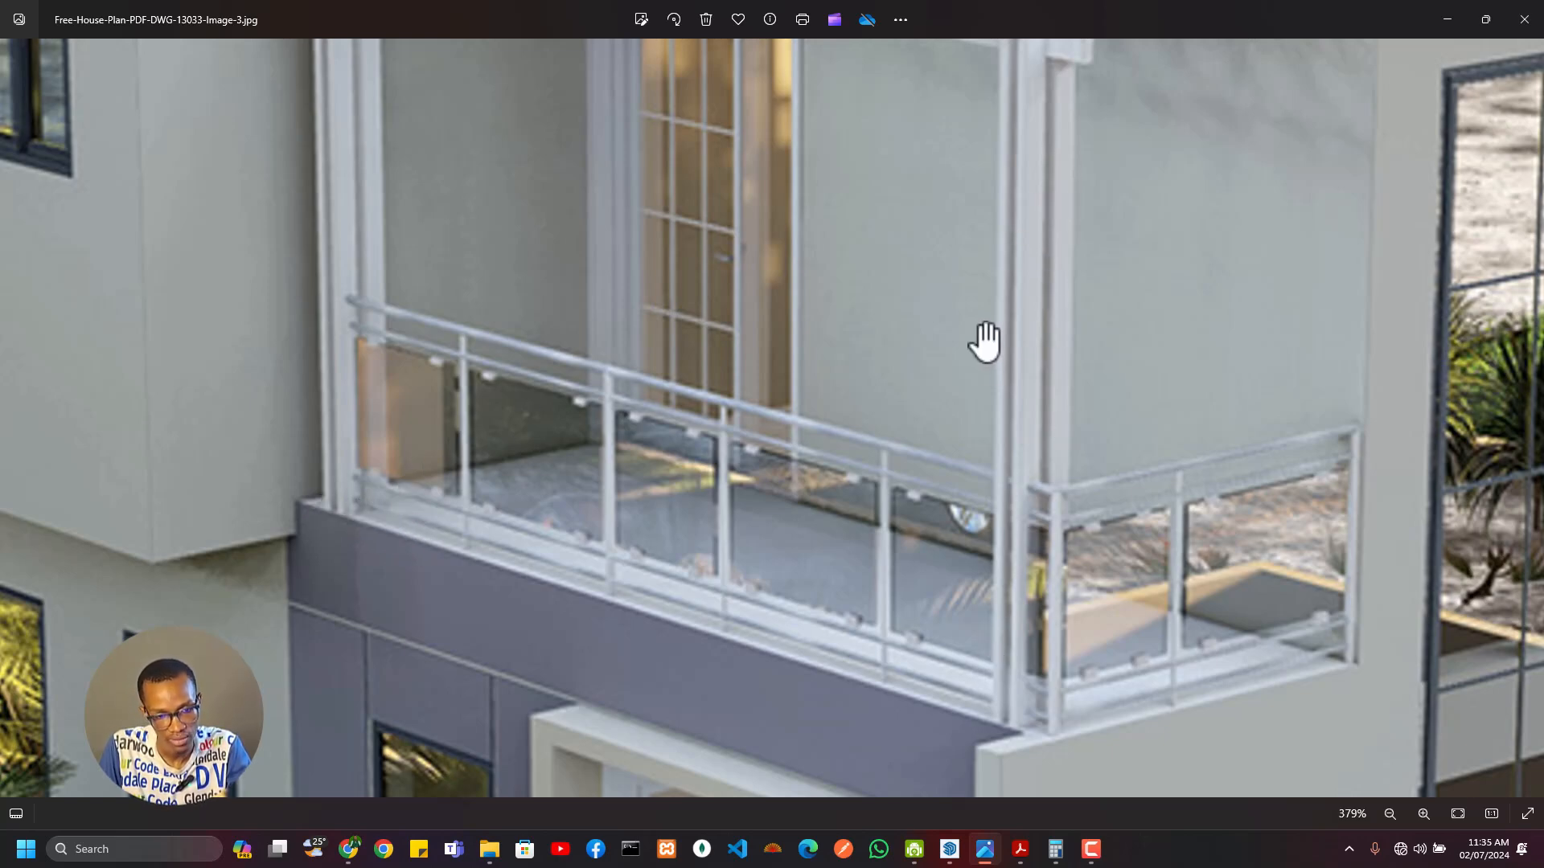
left_click_drag(439, 454, 807, 579)
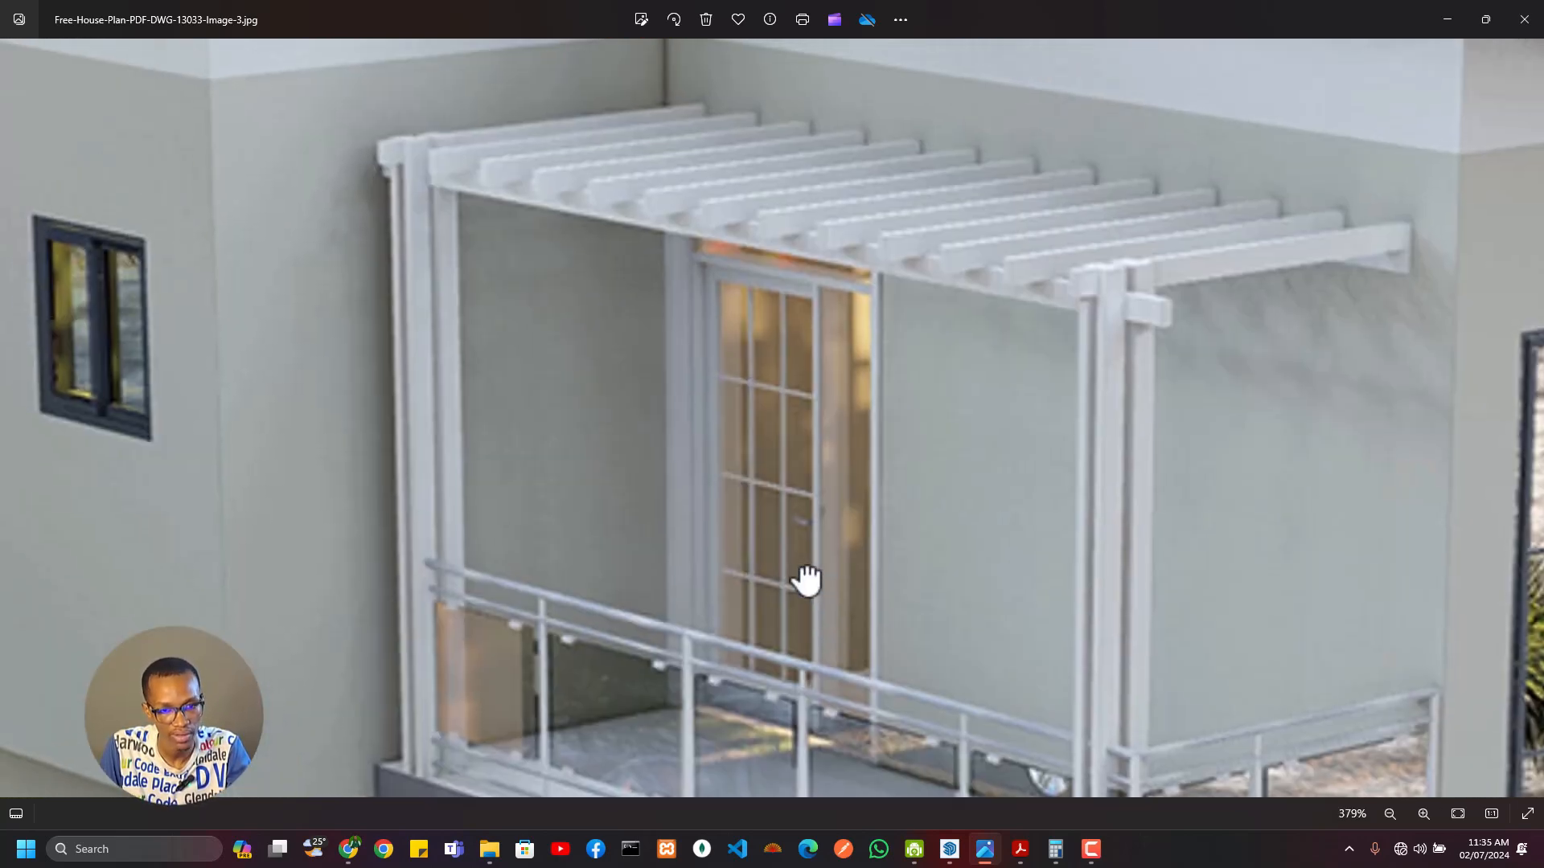
left_click_drag(854, 390, 913, 463)
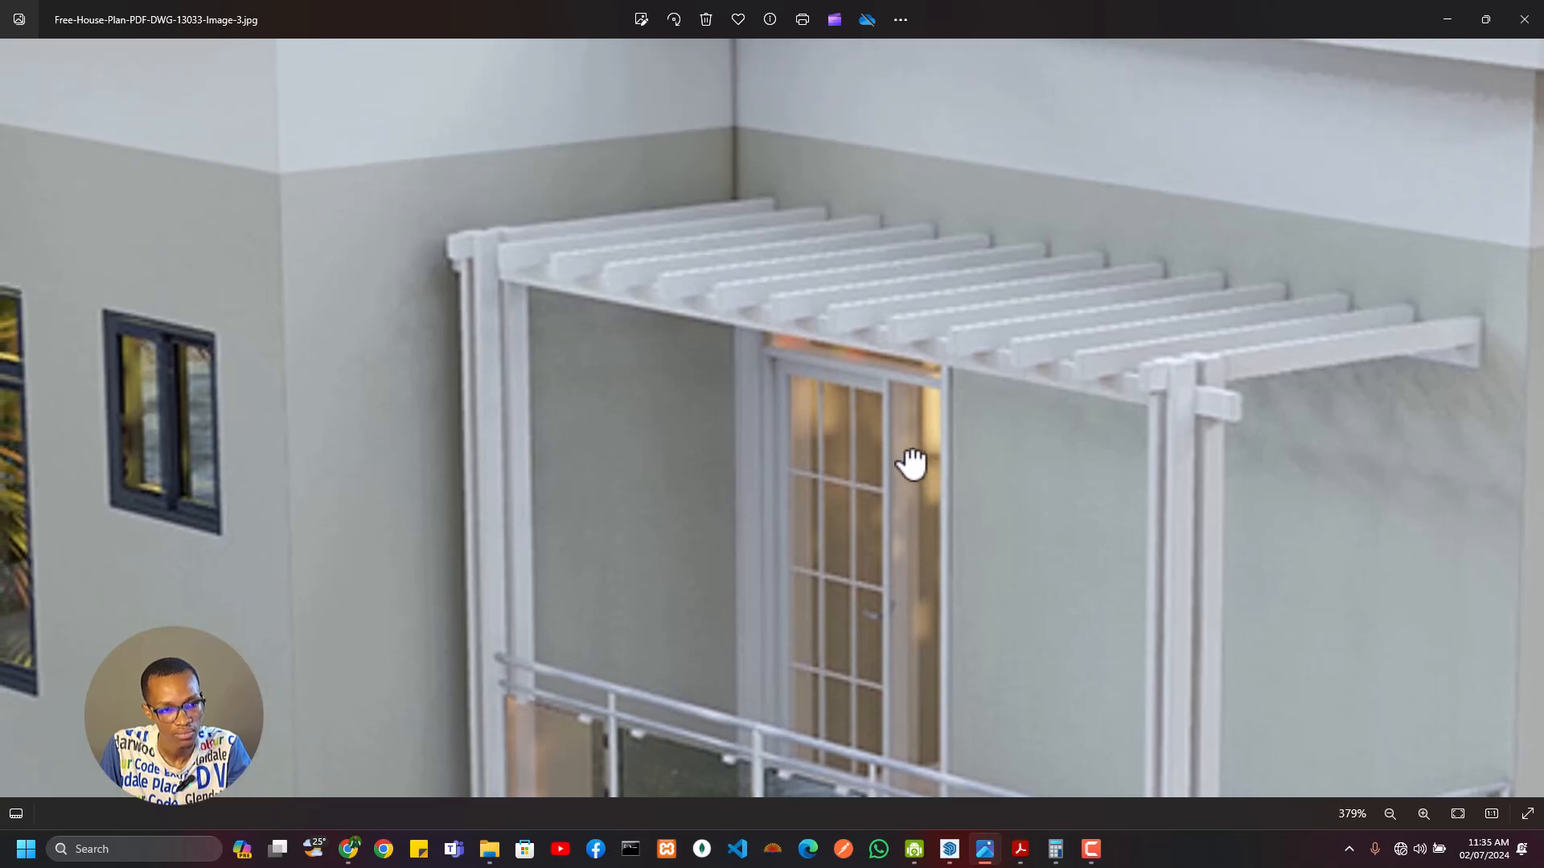
left_click_drag(923, 641, 777, 406)
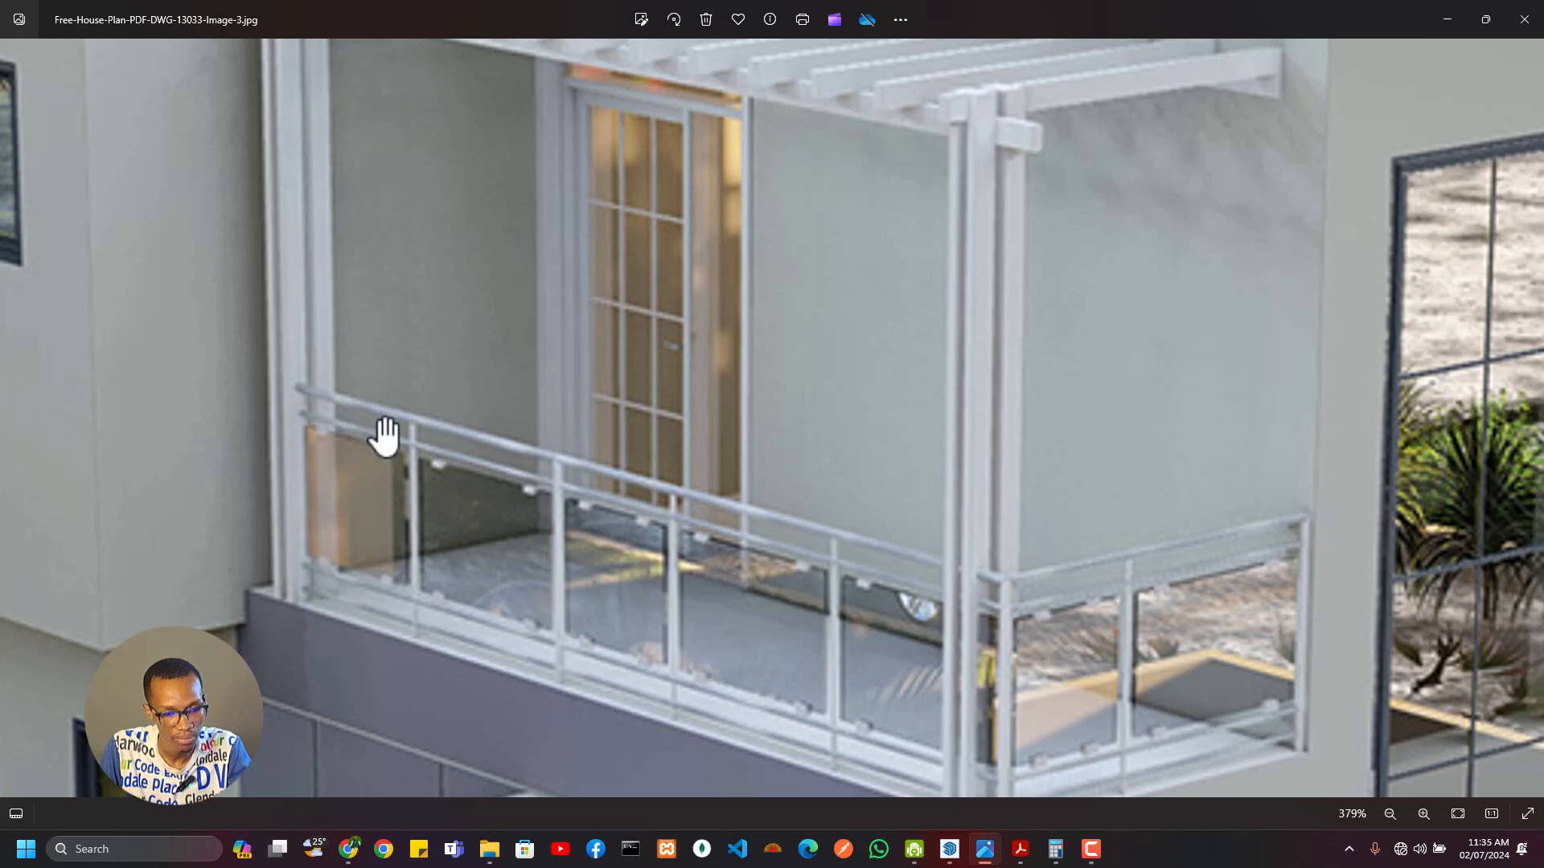
scroll(531, 374, "down", 3)
left_click_drag(475, 400, 727, 477)
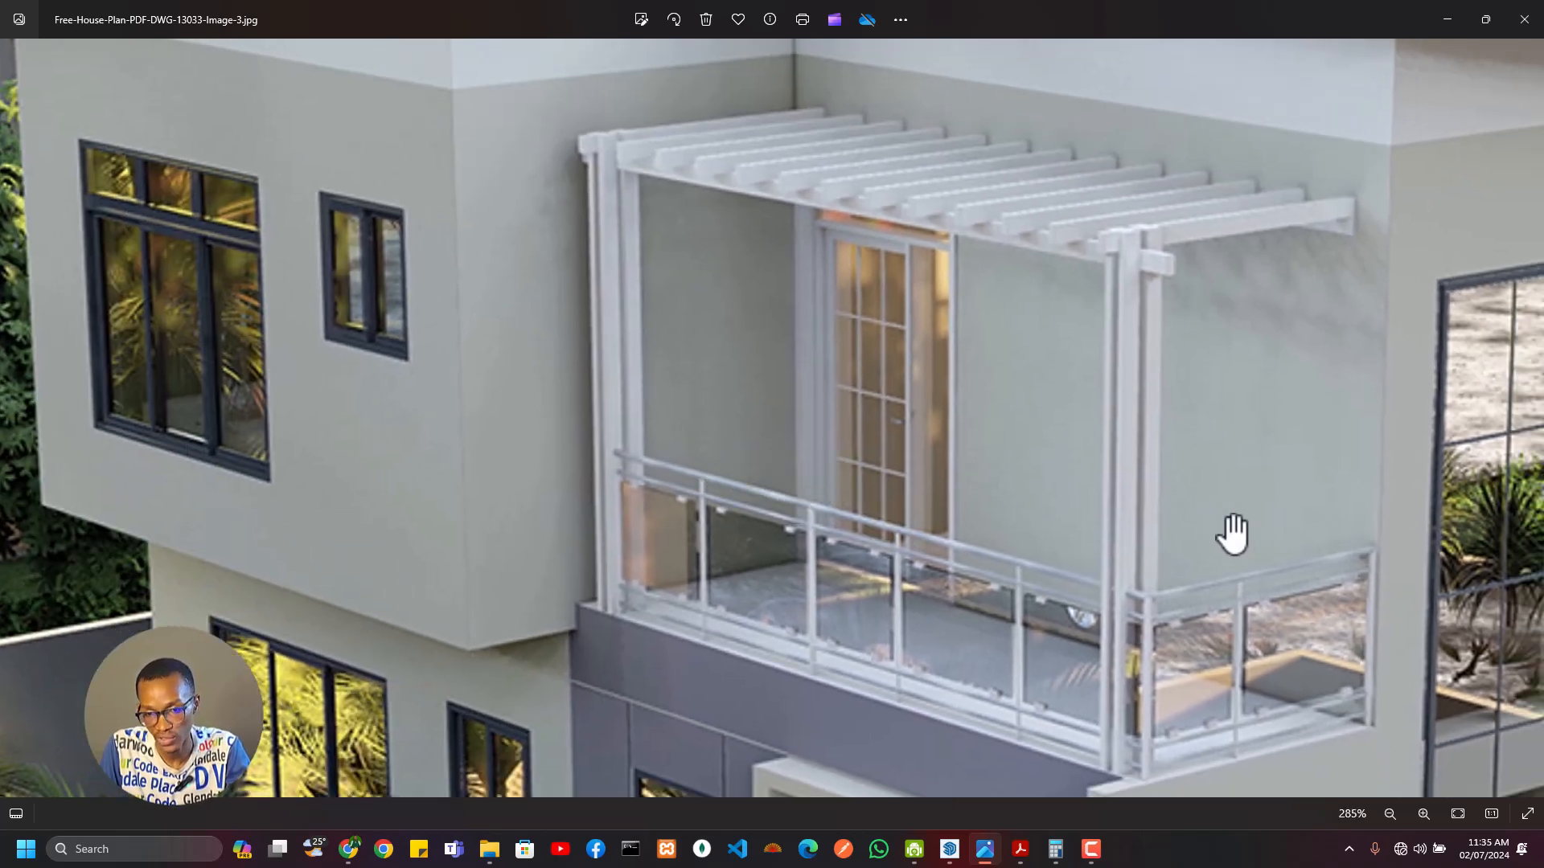
left_click_drag(1232, 534, 856, 434)
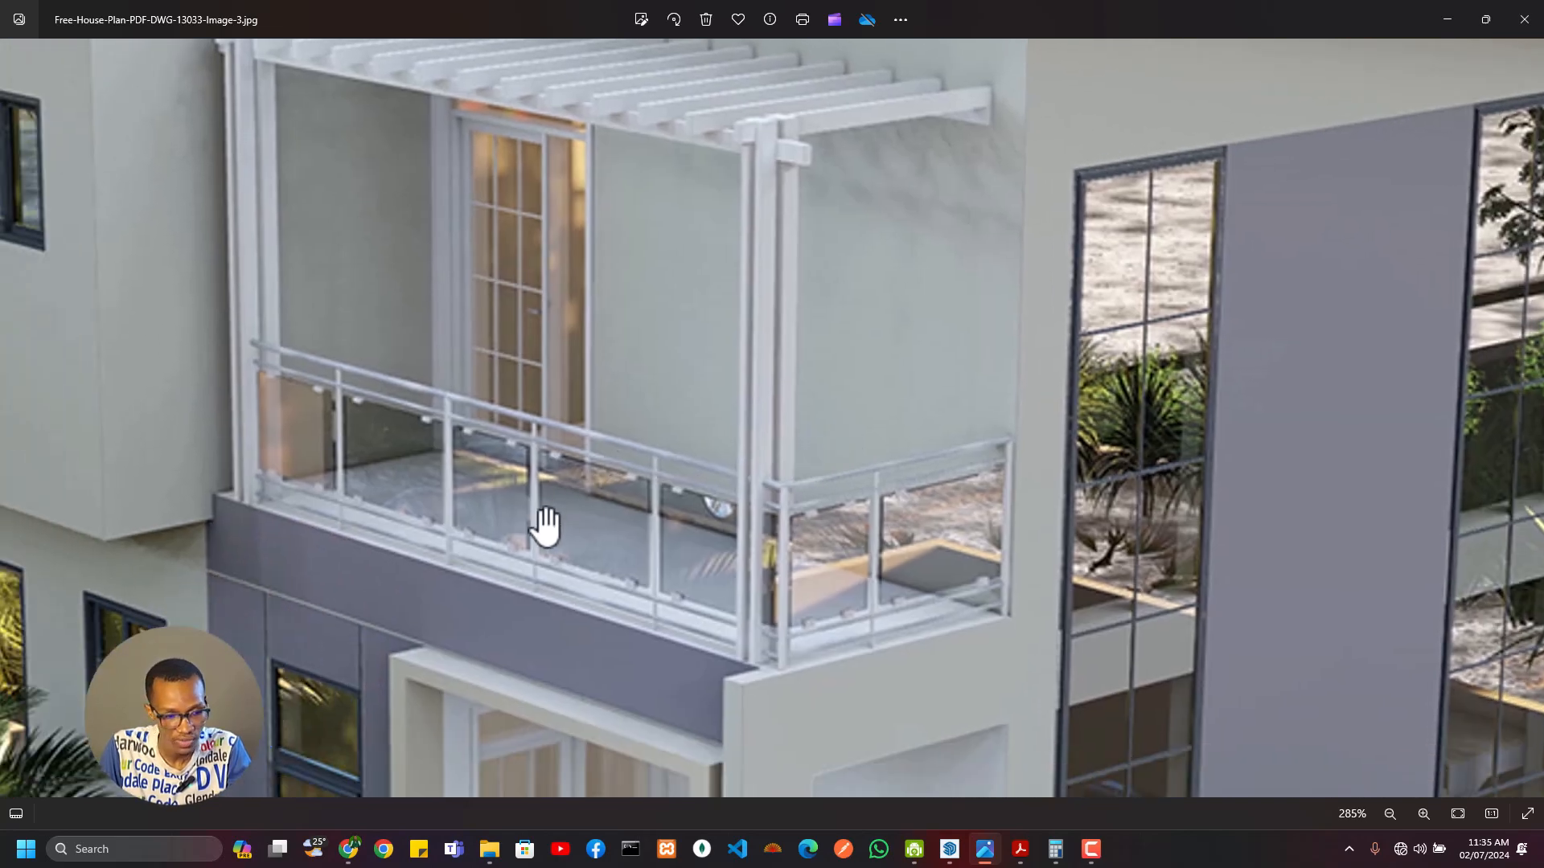
scroll(545, 527, "down", 3)
left_click_drag(524, 620, 657, 495)
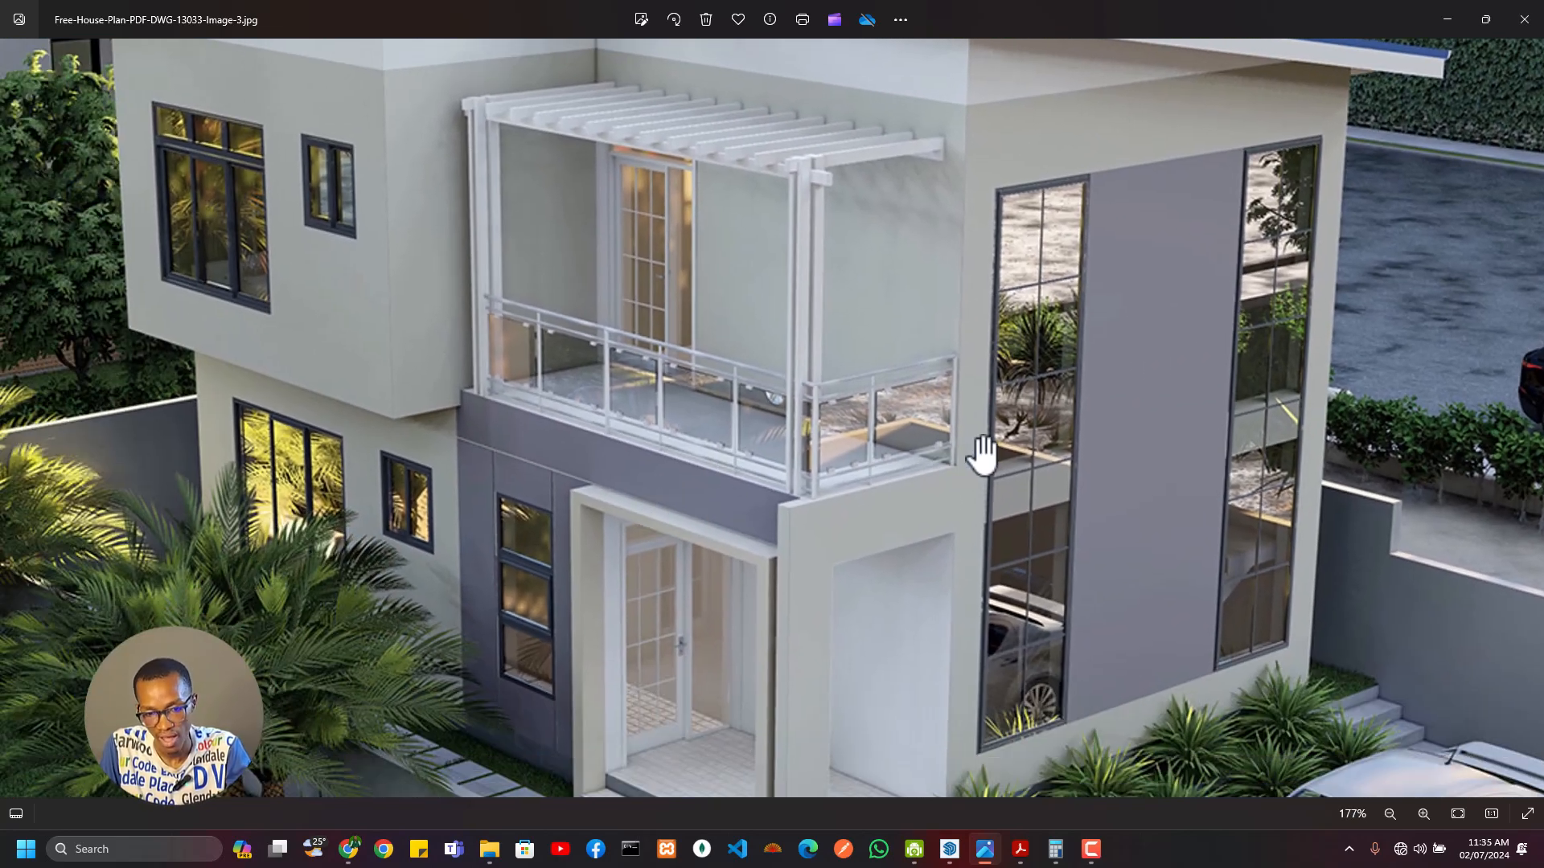
Step: Switch to the A.03 Architectural Drawings PDF and examine the balcony railing in the elevation and the landing and stair railings in the section
key("alt+Tab")
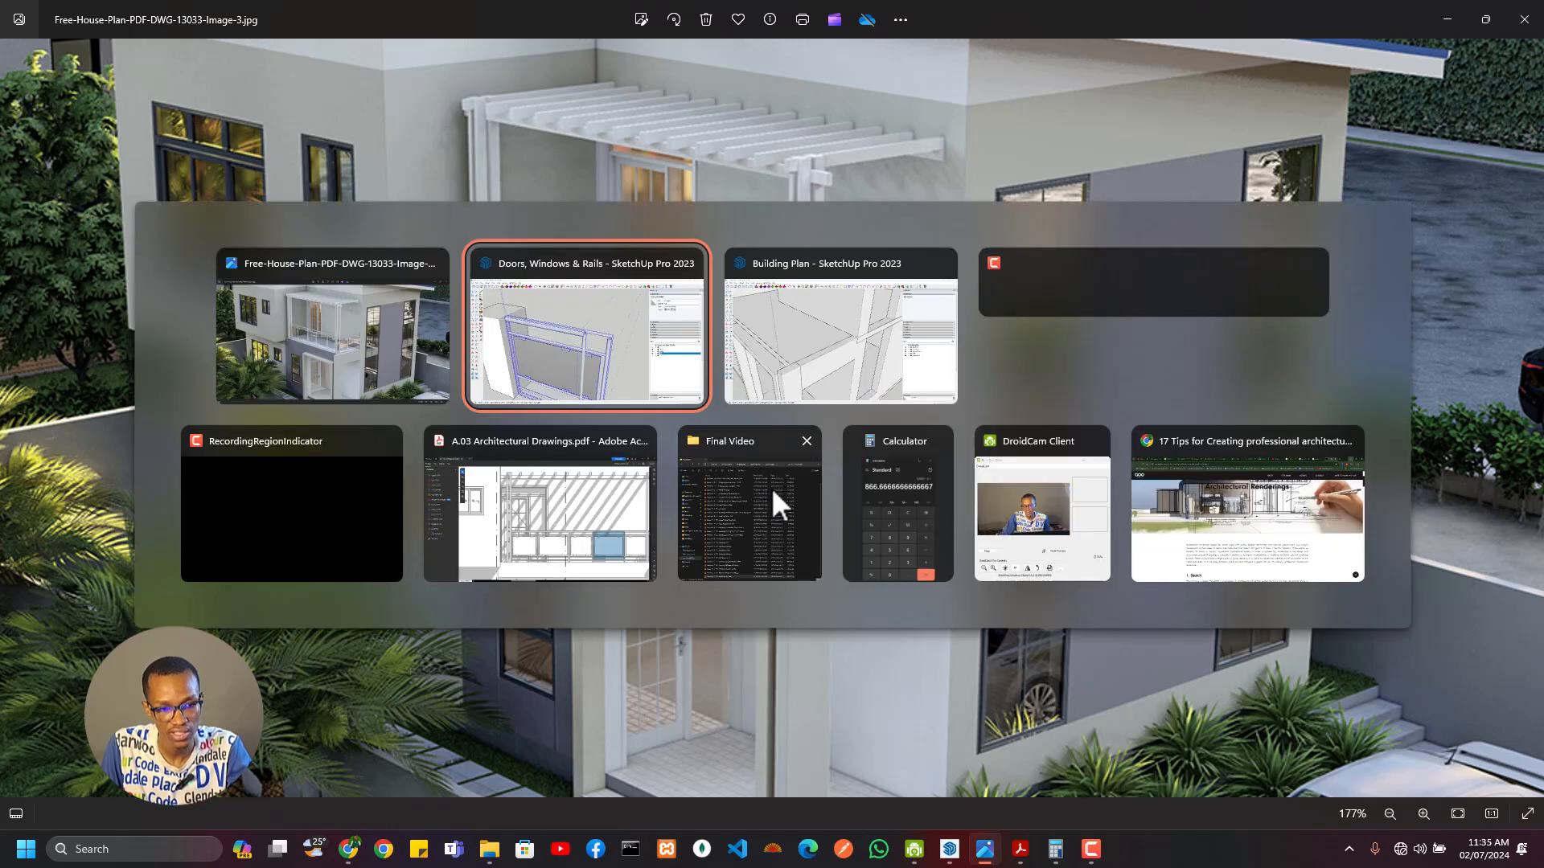
left_click(586, 503)
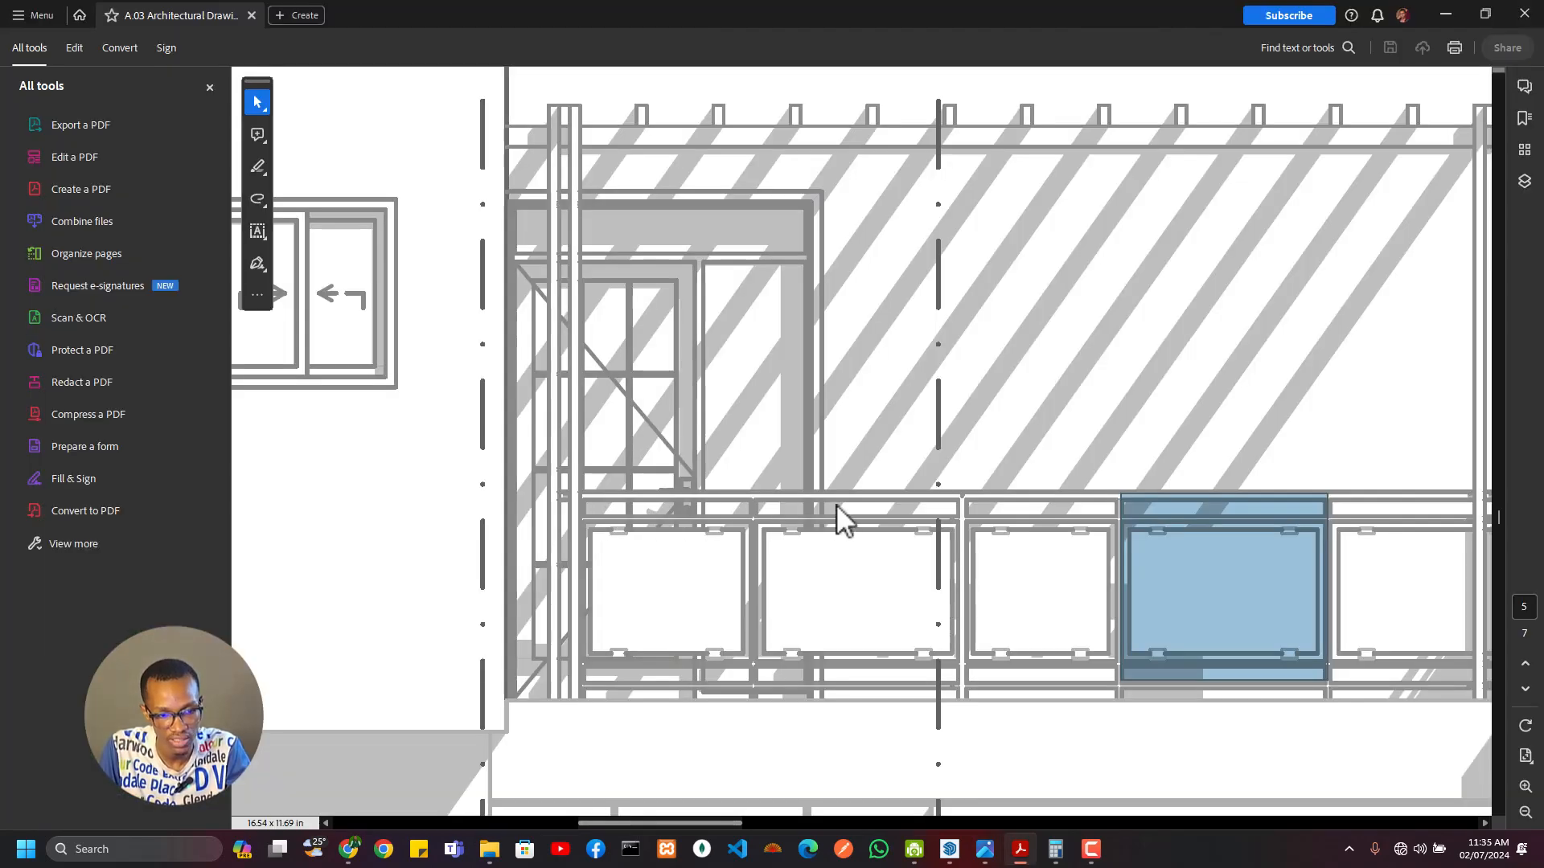
scroll(860, 586, "down", 6, "ctrl")
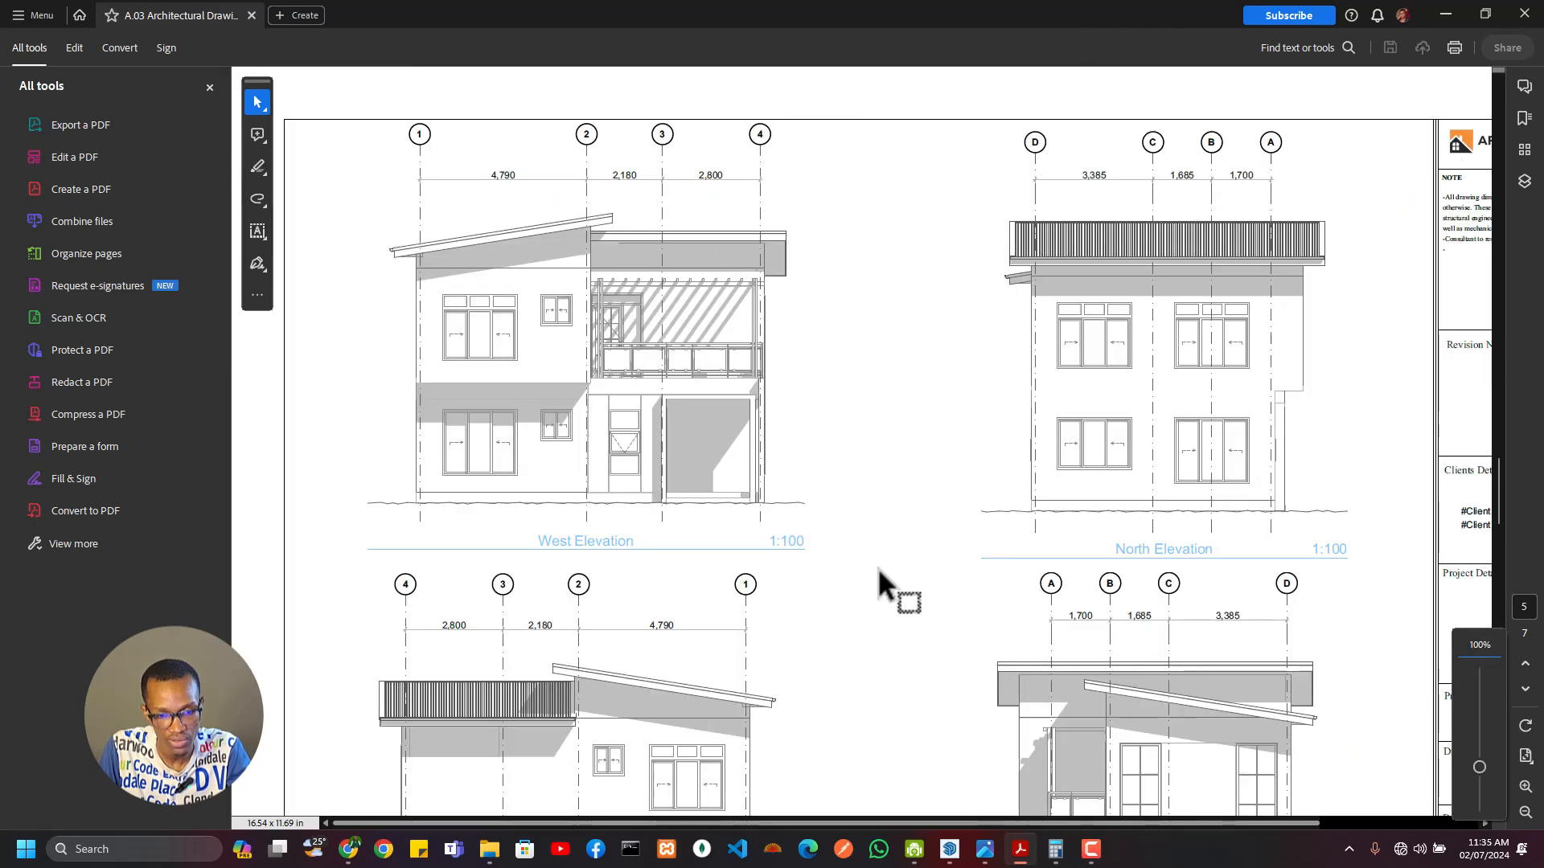
scroll(877, 567, "down", 10)
scroll(957, 553, "up", 10)
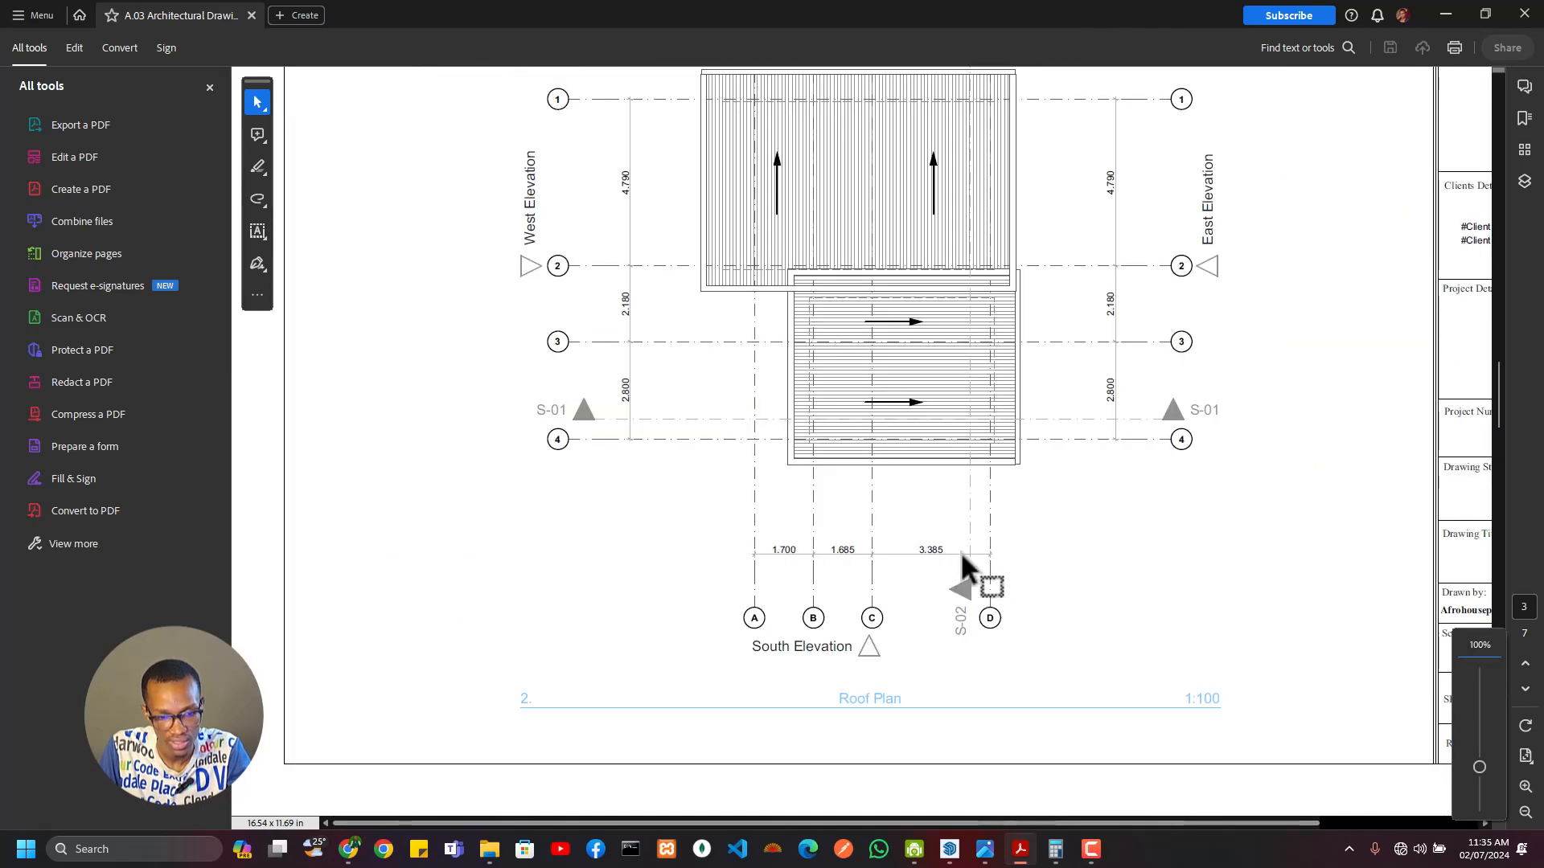
scroll(953, 552, "down", 10)
scroll(689, 543, "up", 12, "ctrl")
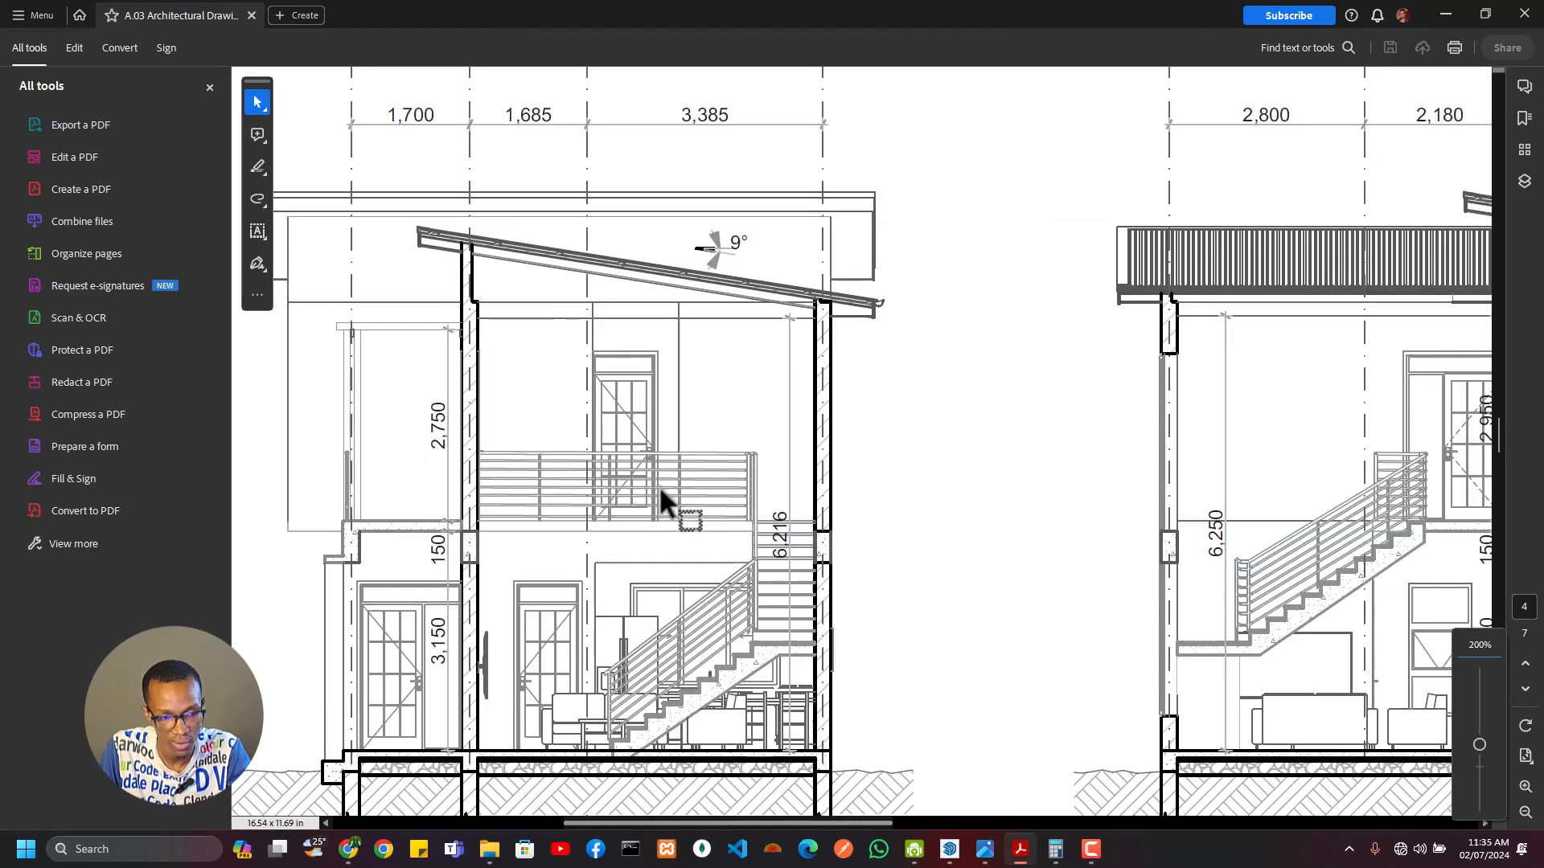
scroll(715, 481, "down", 4, "ctrl")
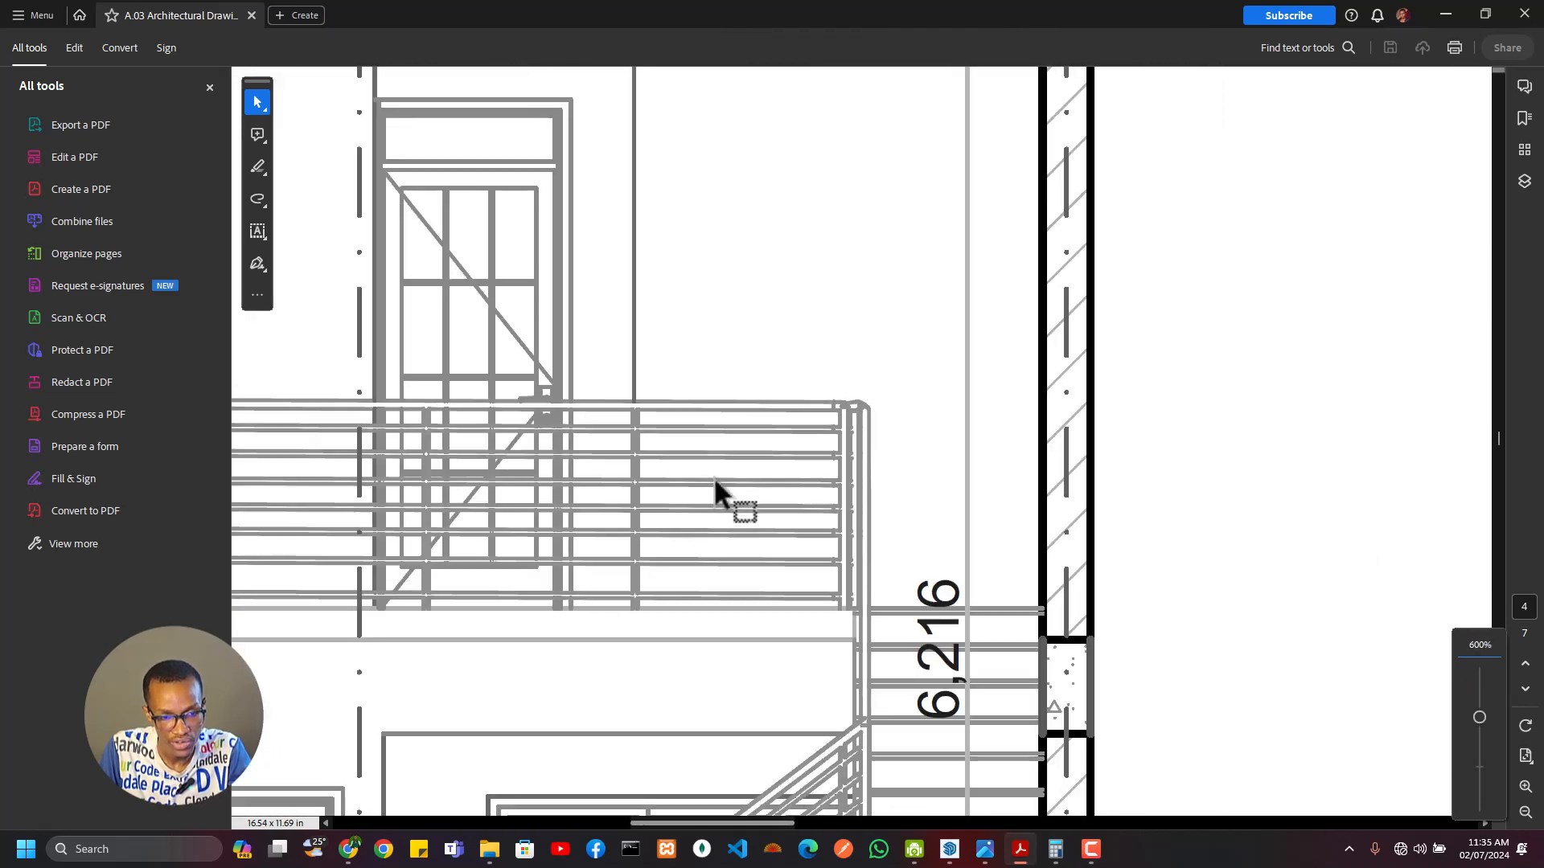
scroll(716, 481, "down", 5)
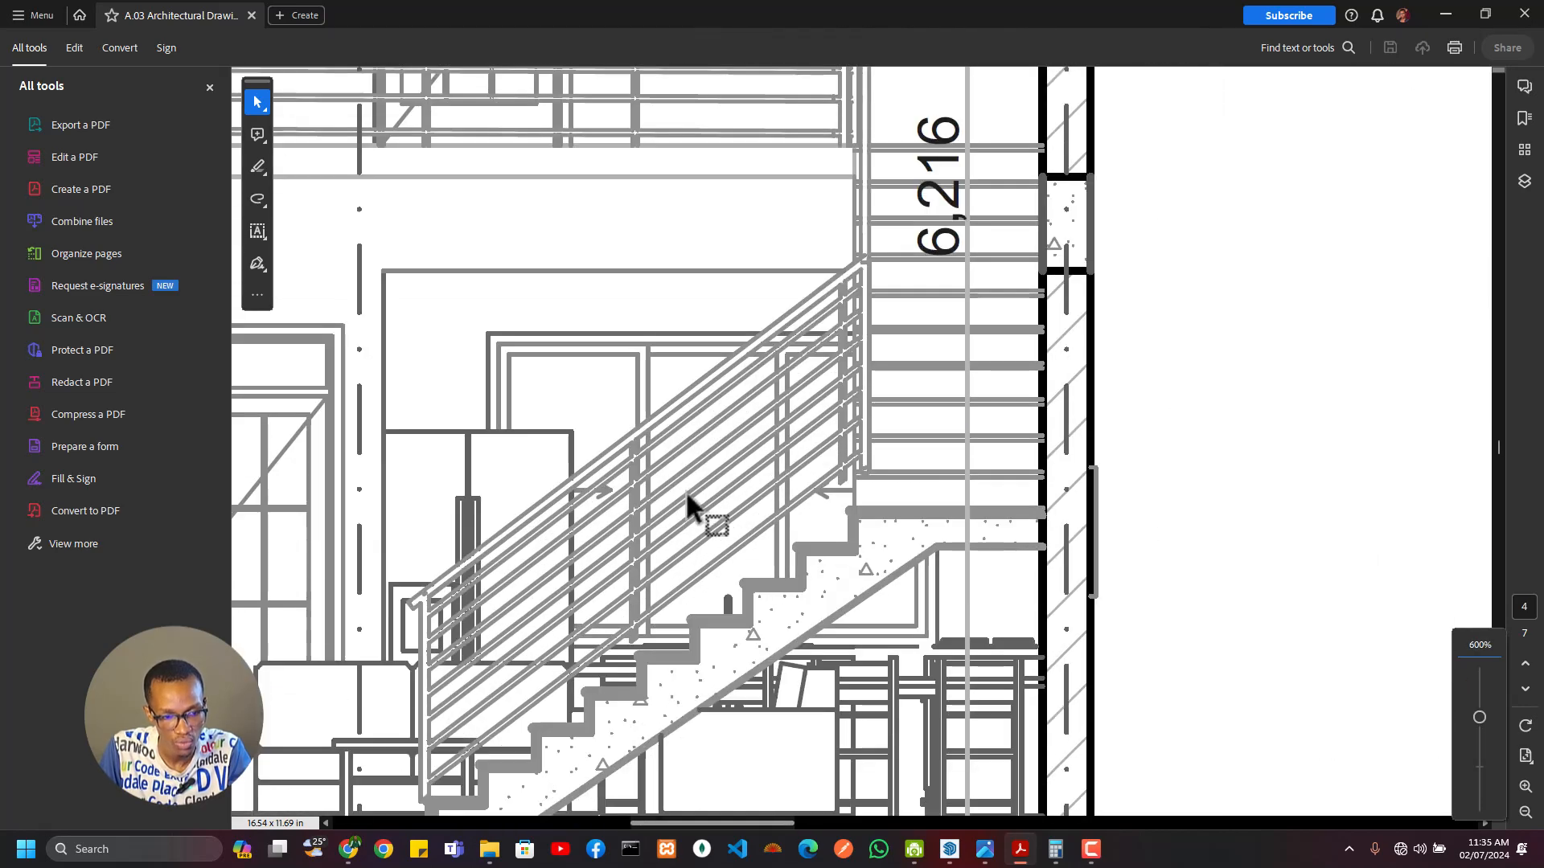
scroll(685, 502, "down", 1)
scroll(684, 499, "up", 5)
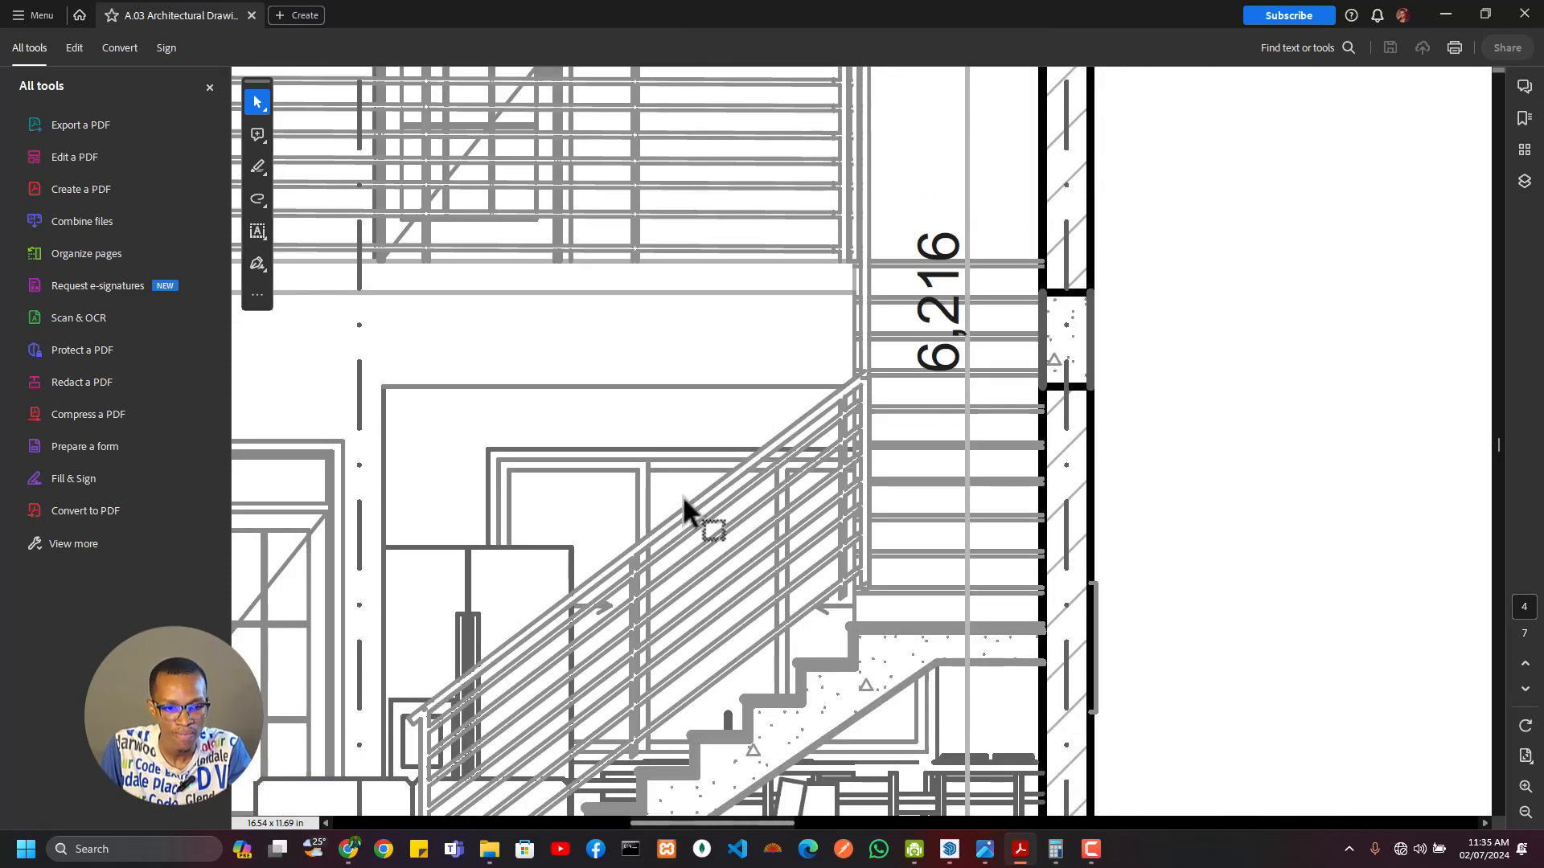
scroll(686, 489, "down", 3, "ctrl")
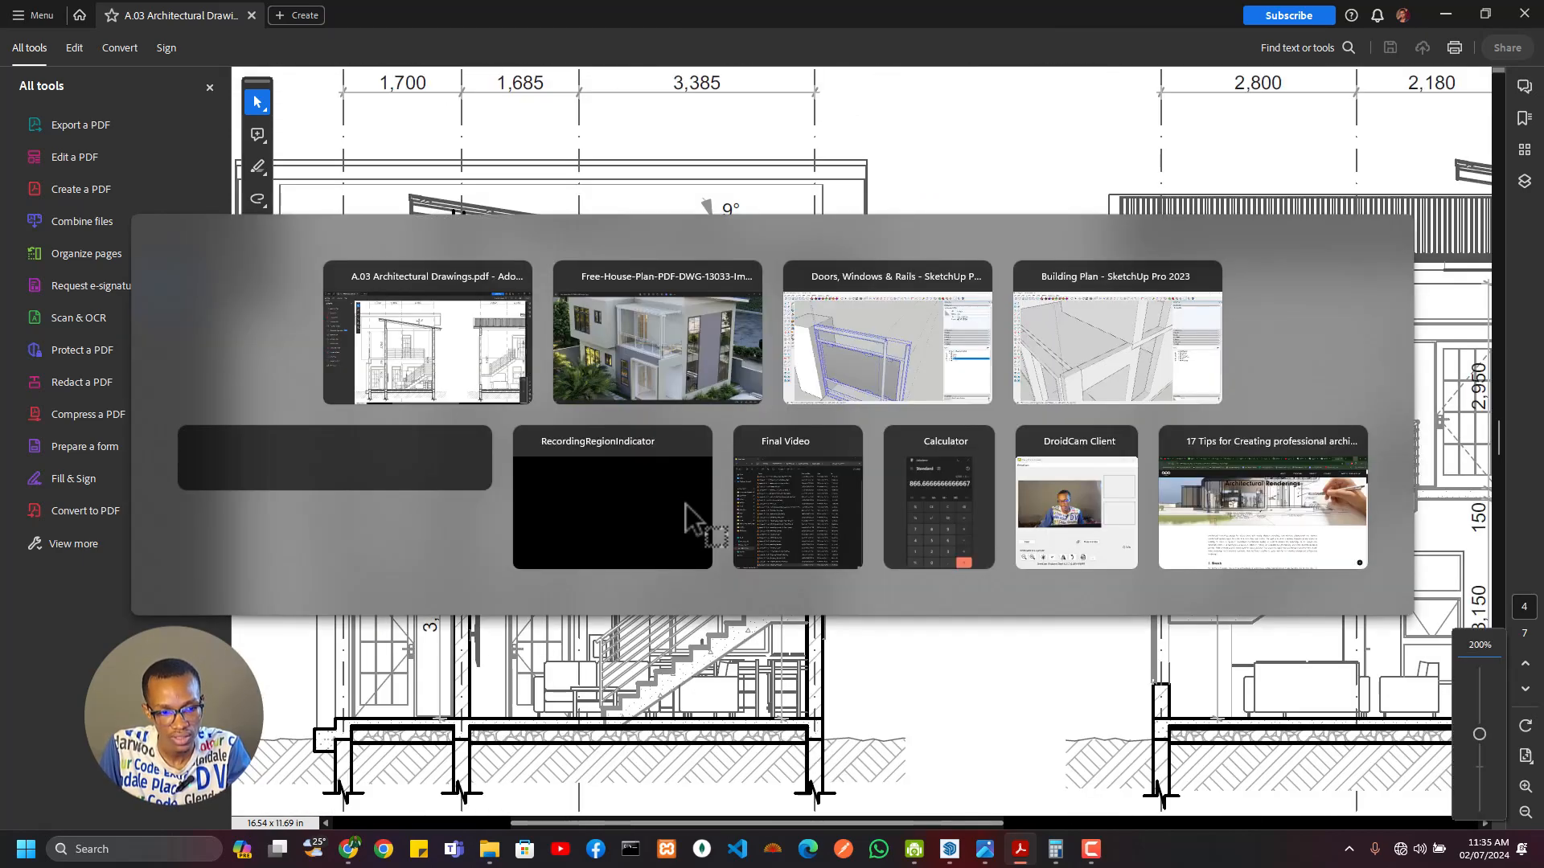
Step: Switch to the Doors, Windows & Rails model with the whole railing panel in view
key("alt+Tab")
key("alt+Tab")
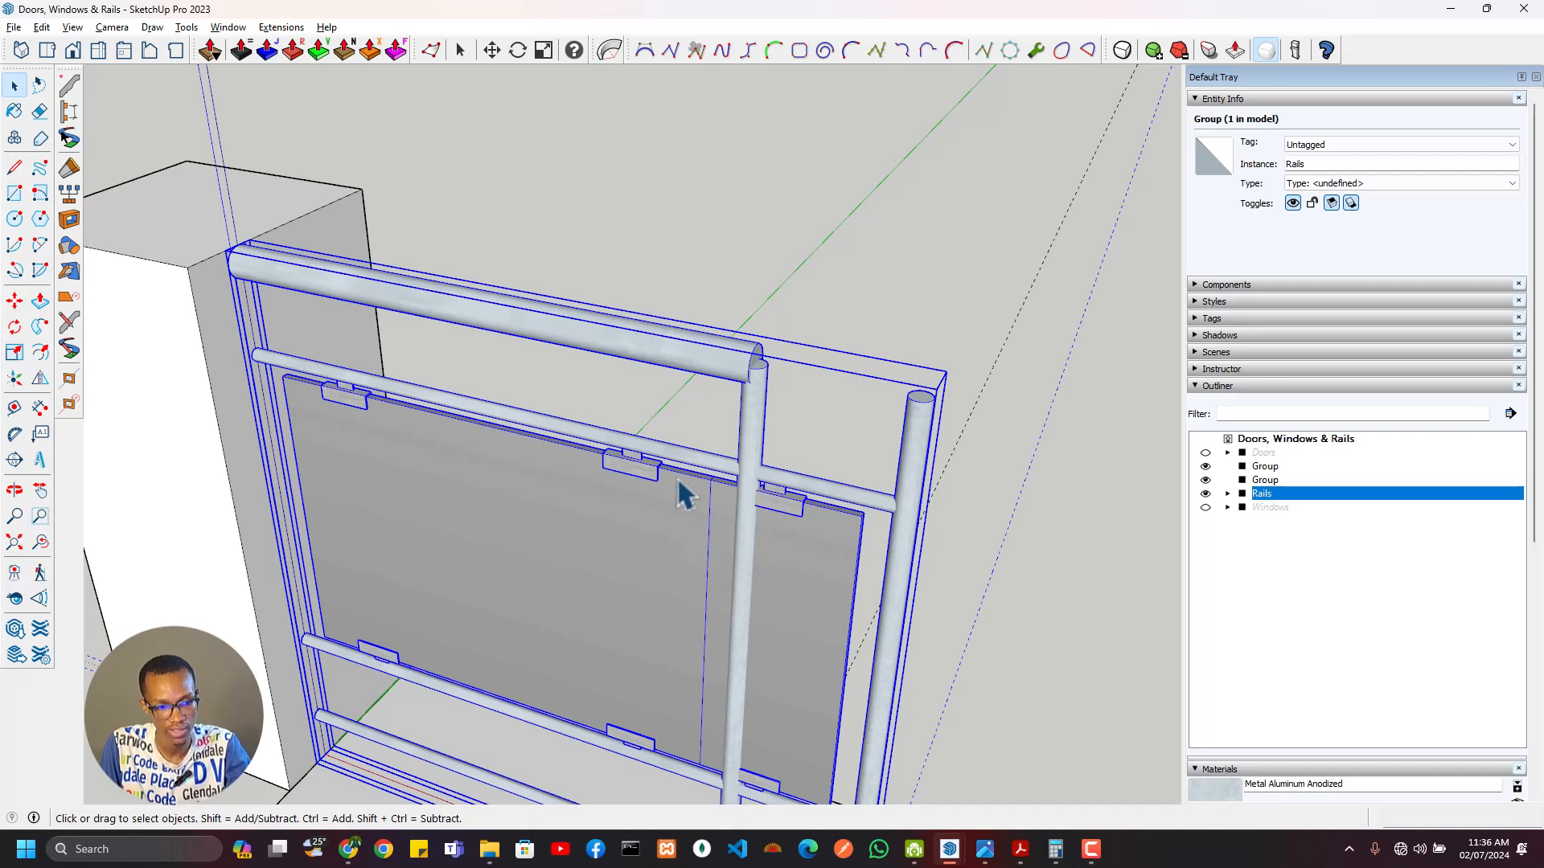
scroll(701, 478, "down", 3)
mouse_move(730, 515)
middle_mouse_down()
mouse_move(734, 499)
mouse_move(817, 511)
middle_mouse_up()
key("alt+Tab")
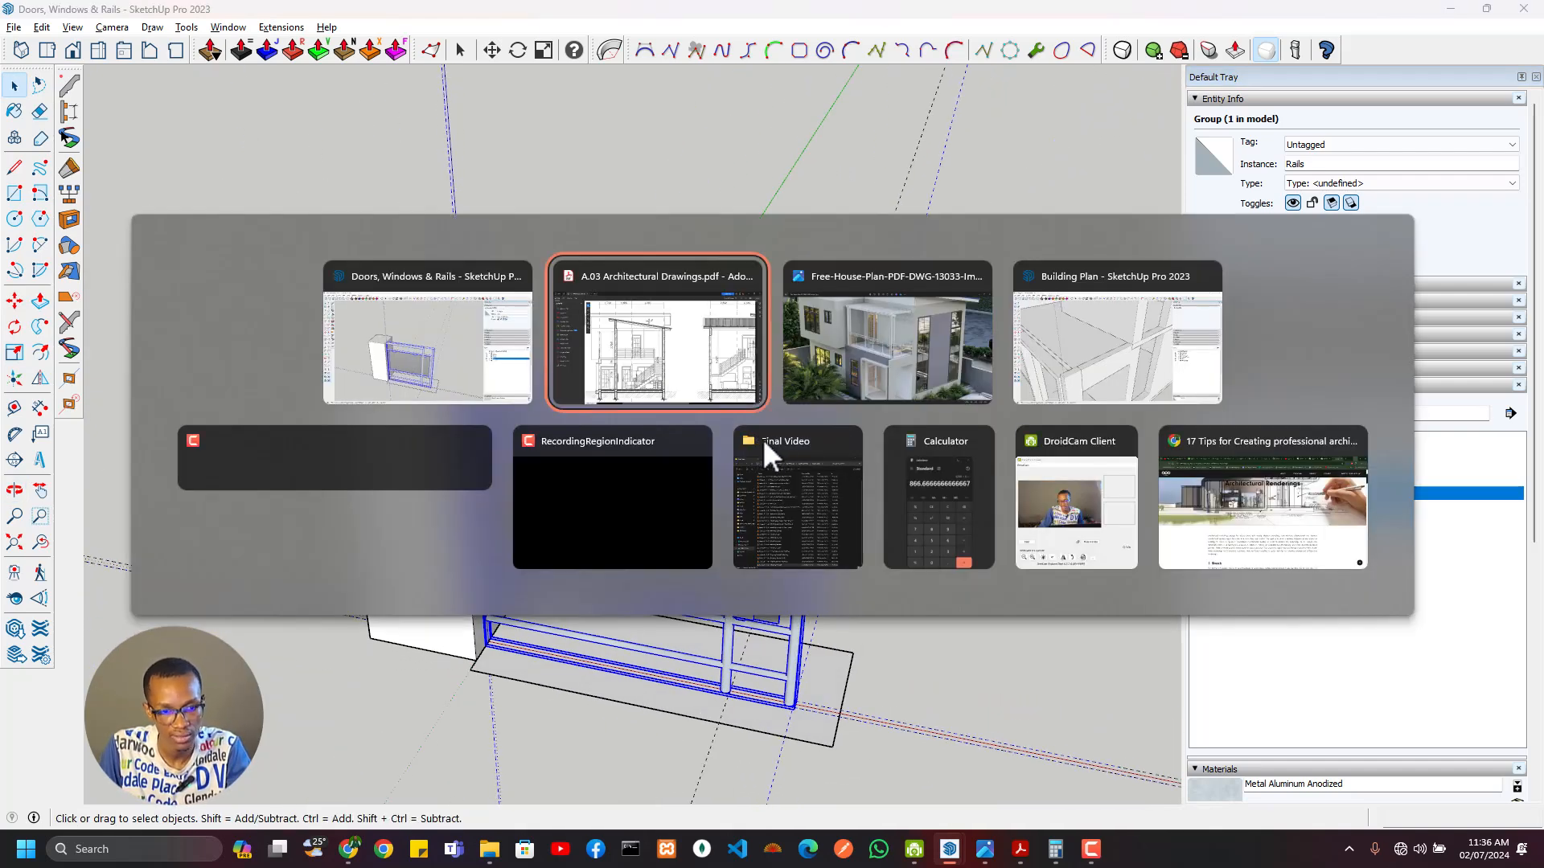
key("alt+Tab")
key("alt+Tab")
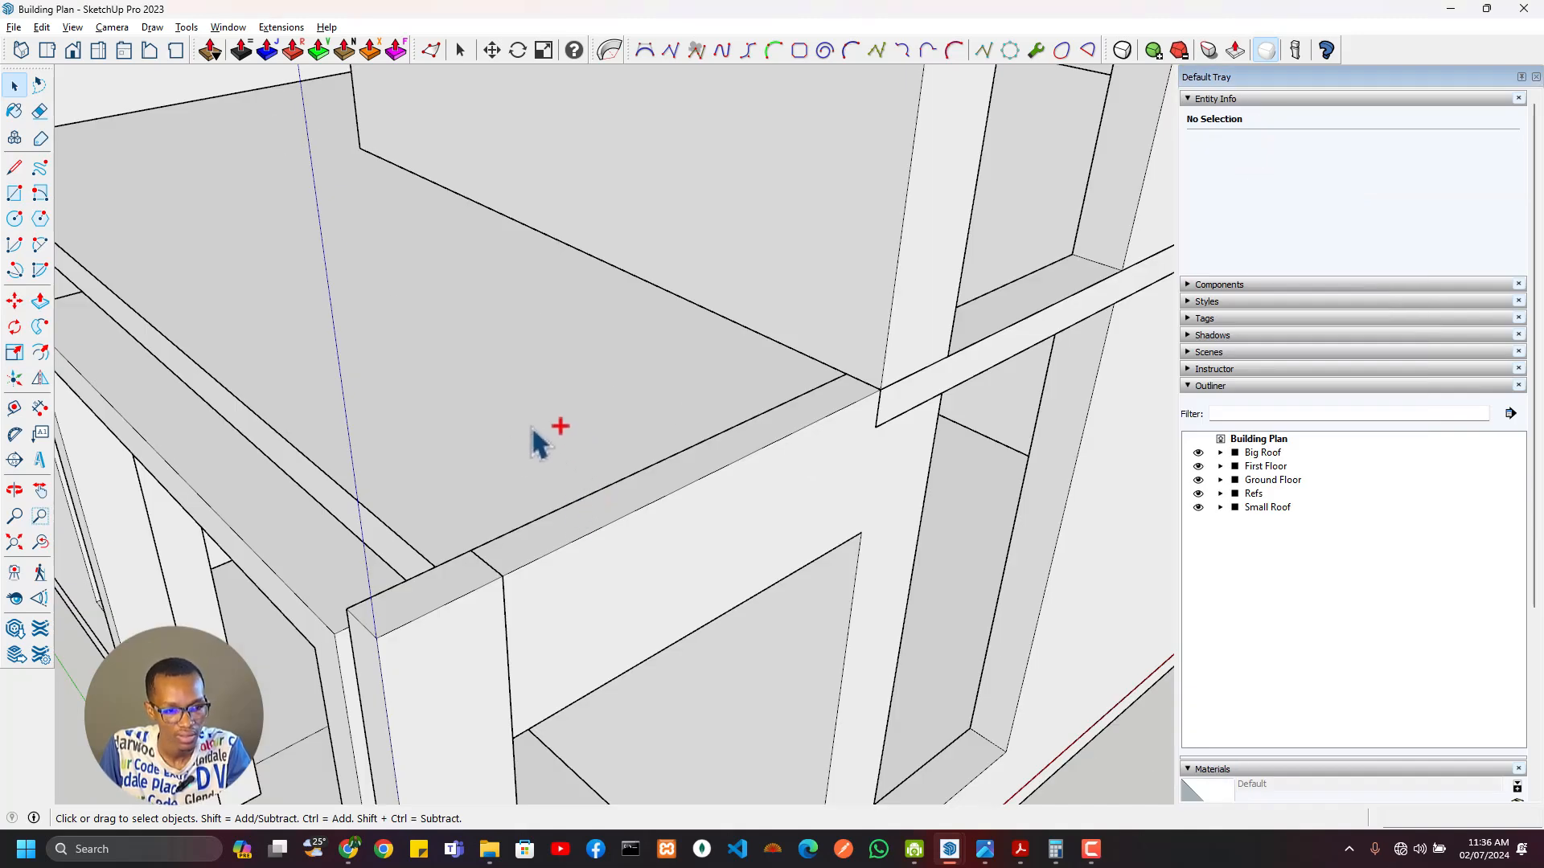
scroll(506, 493, "down", 3)
scroll(468, 507, "up", 3)
left_click(538, 438)
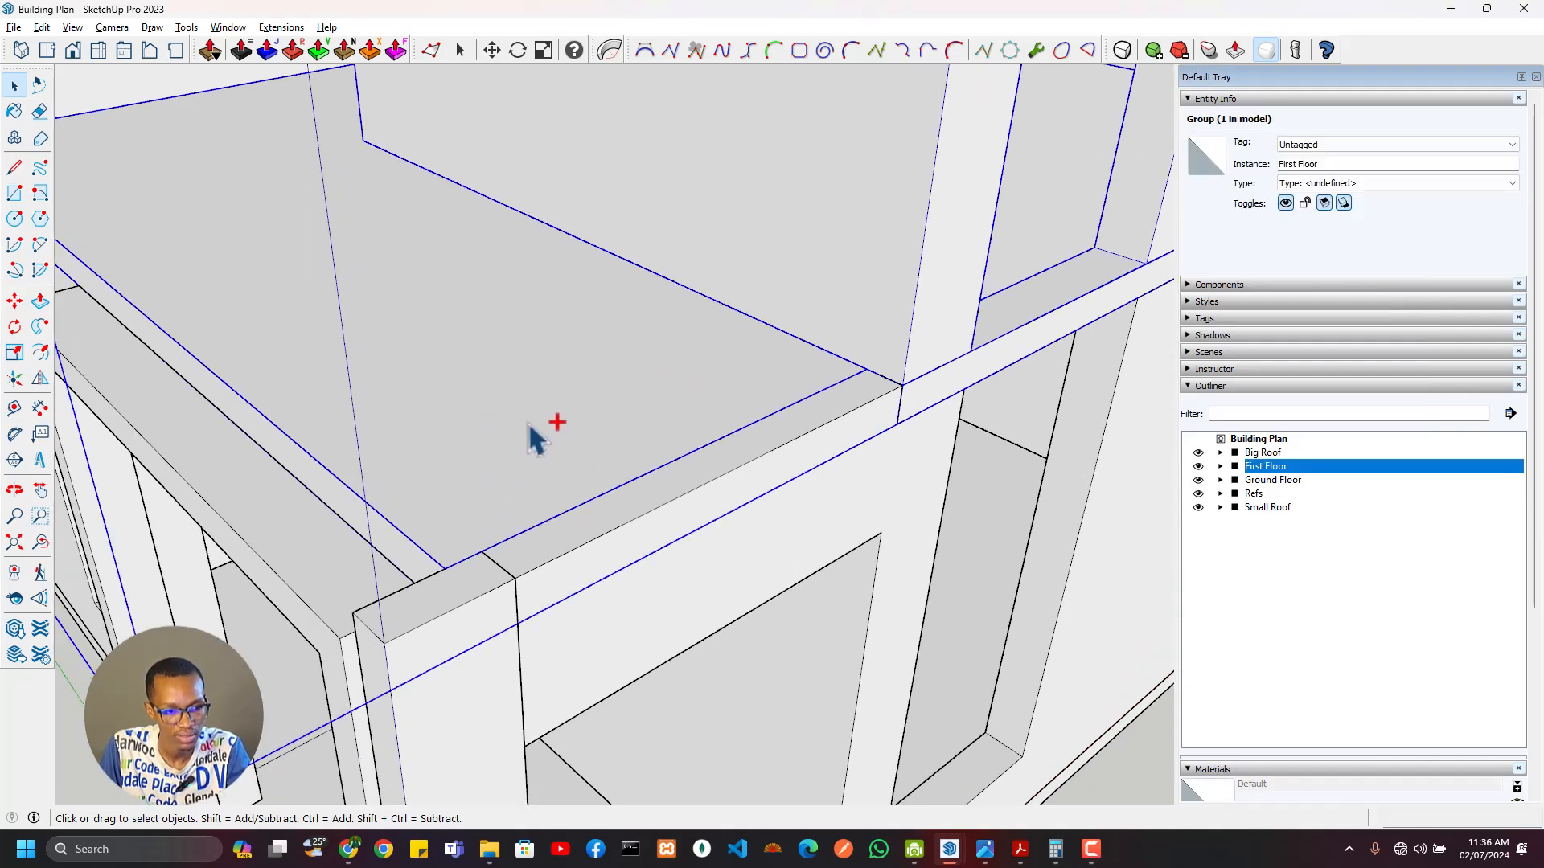
left_click(41, 27)
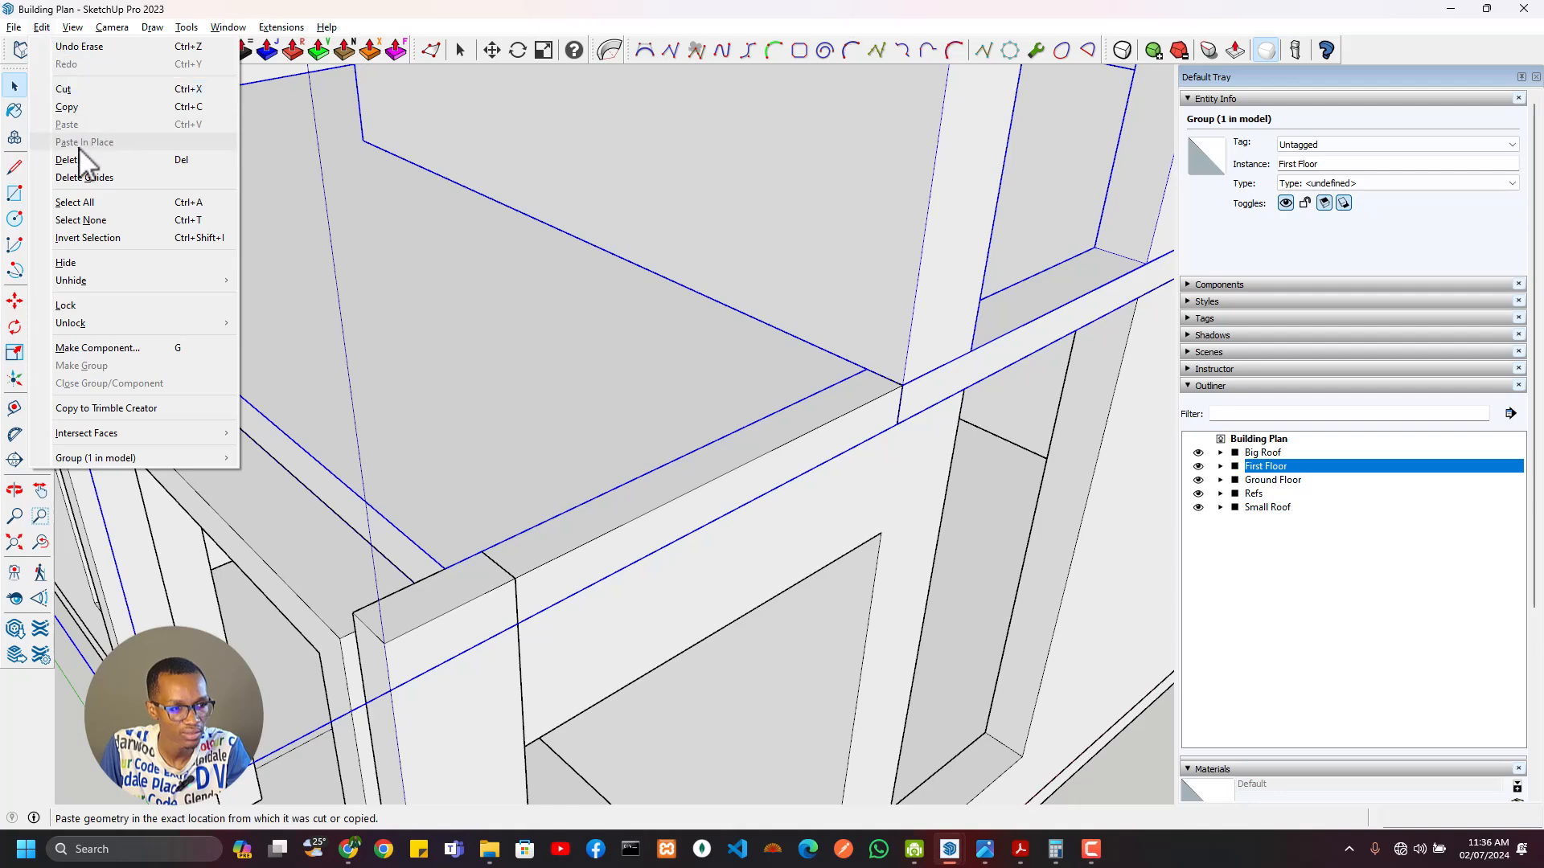
left_click(677, 443)
key("alt+Tab")
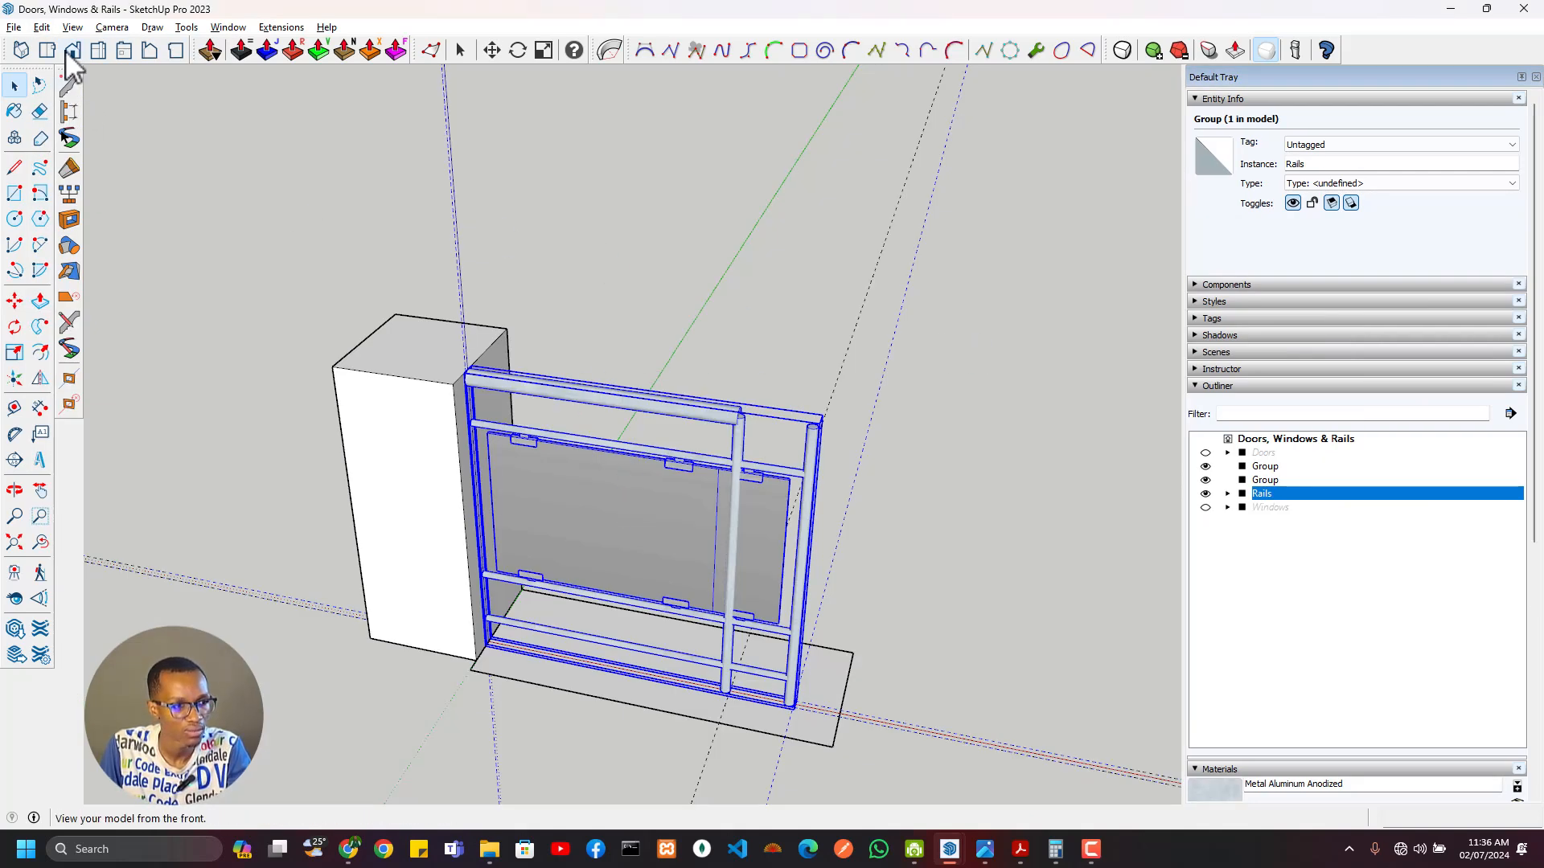
left_click(42, 27)
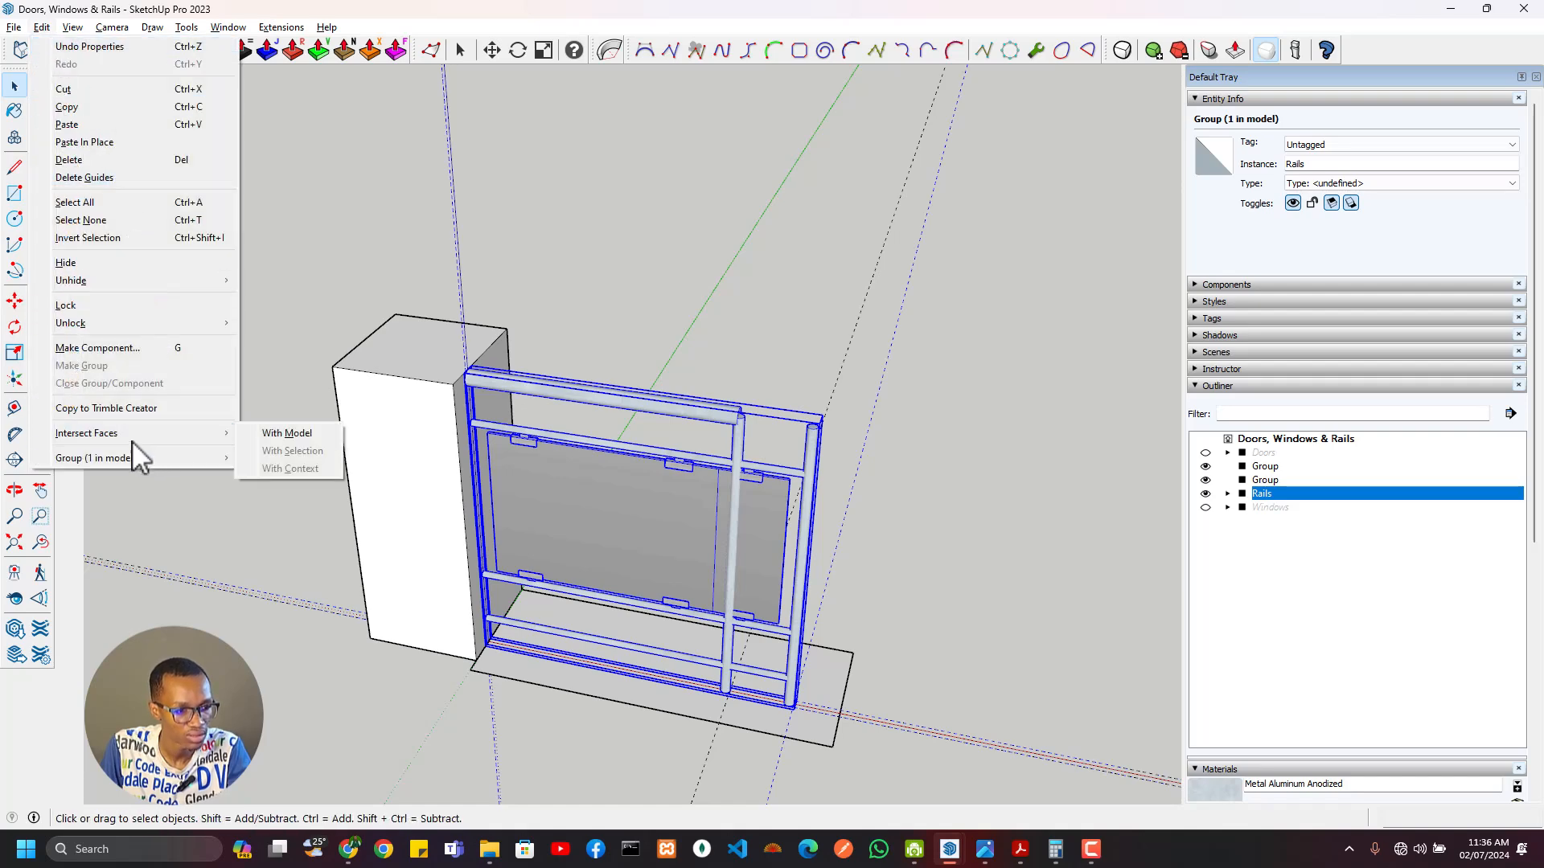
left_click(278, 552)
key("alt+Tab")
key("Escape")
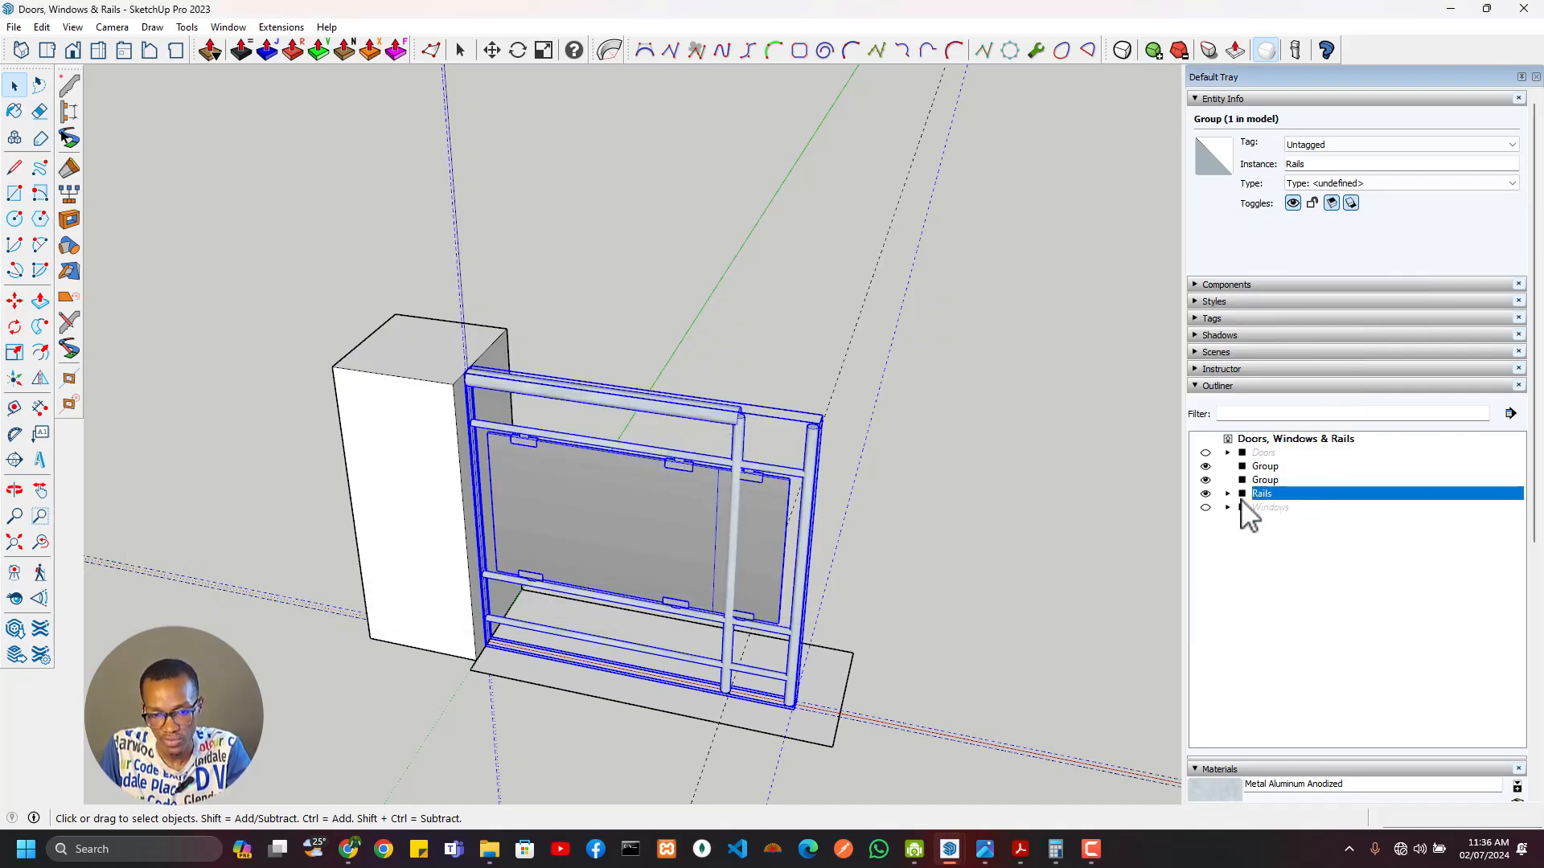
Step: Delete all guides, the tall block group beside the railing and the flat rectangle group beneath it, leaving the Rails group
left_click(448, 381)
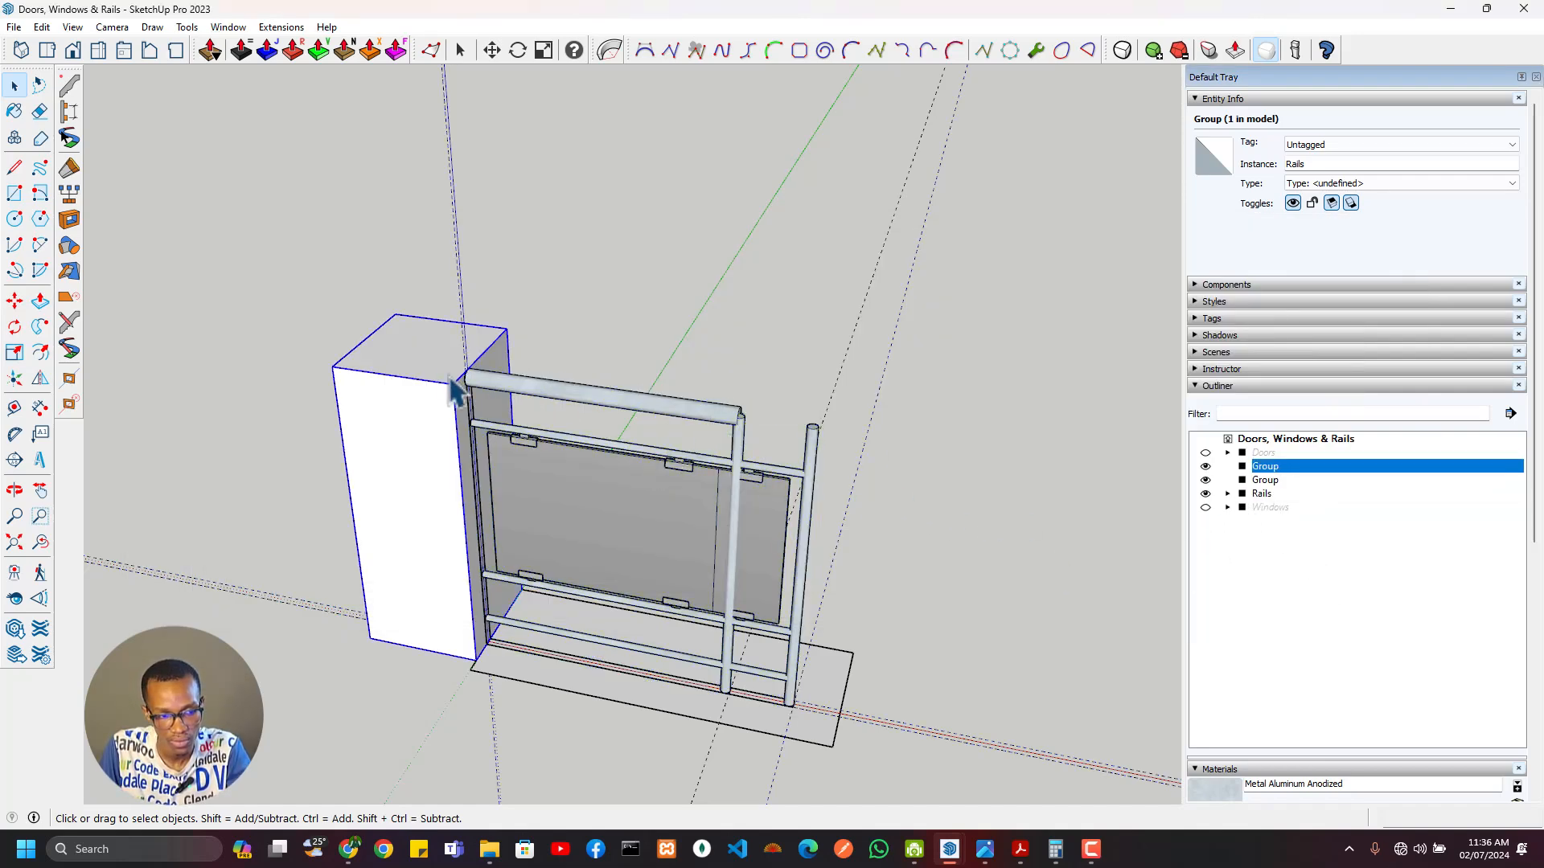
left_click(838, 746, "shift")
left_click(42, 27)
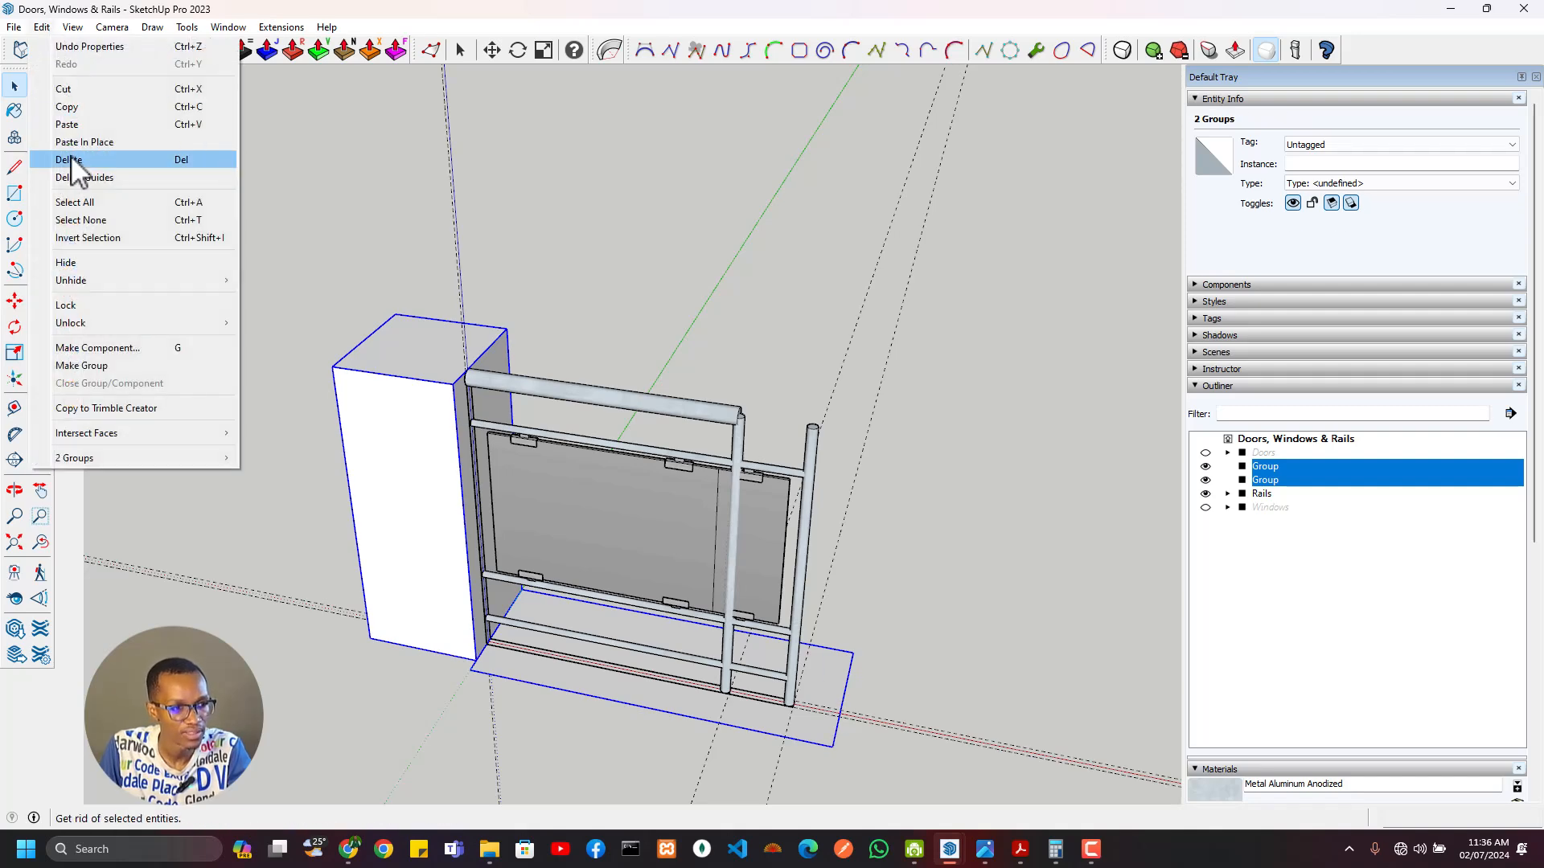
left_click(72, 175)
scroll(832, 440, "down", 2)
scroll(832, 440, "down", 1)
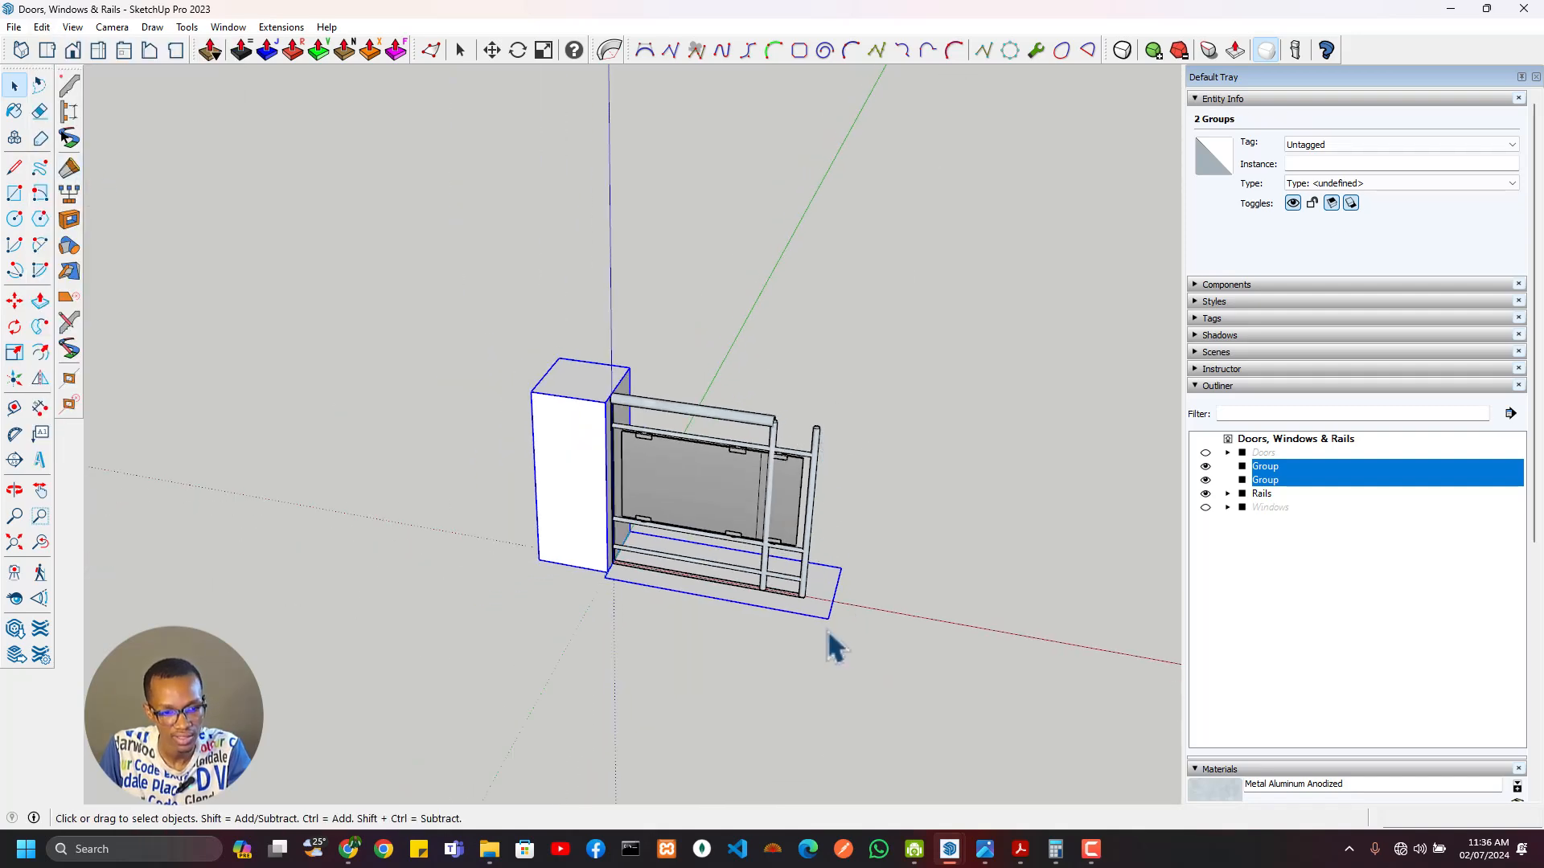
key("Delete")
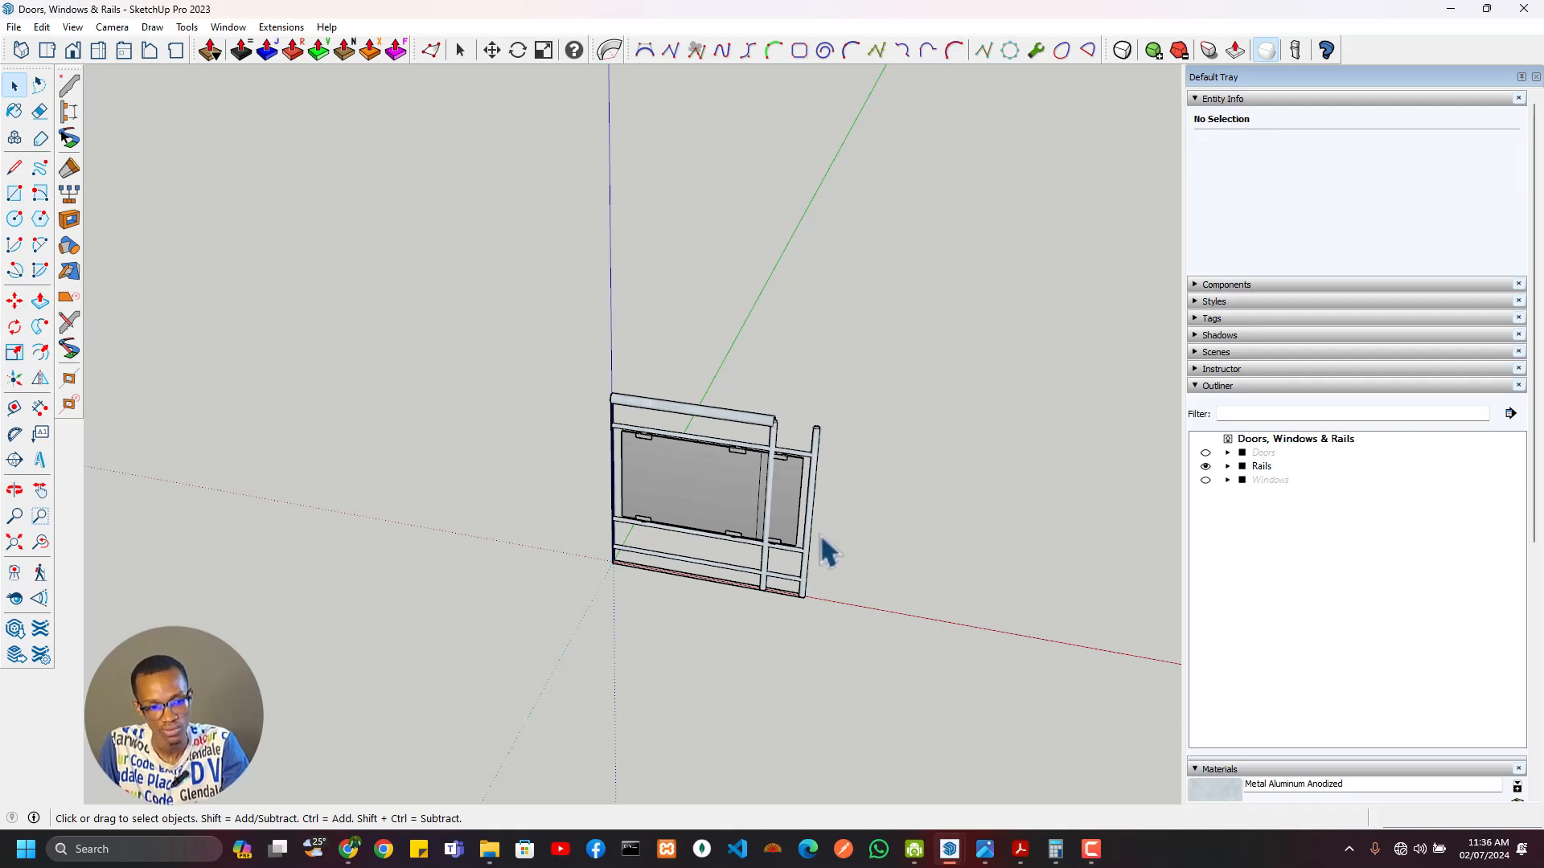
scroll(827, 544, "up", 3)
middle_click_drag(779, 558, 722, 406)
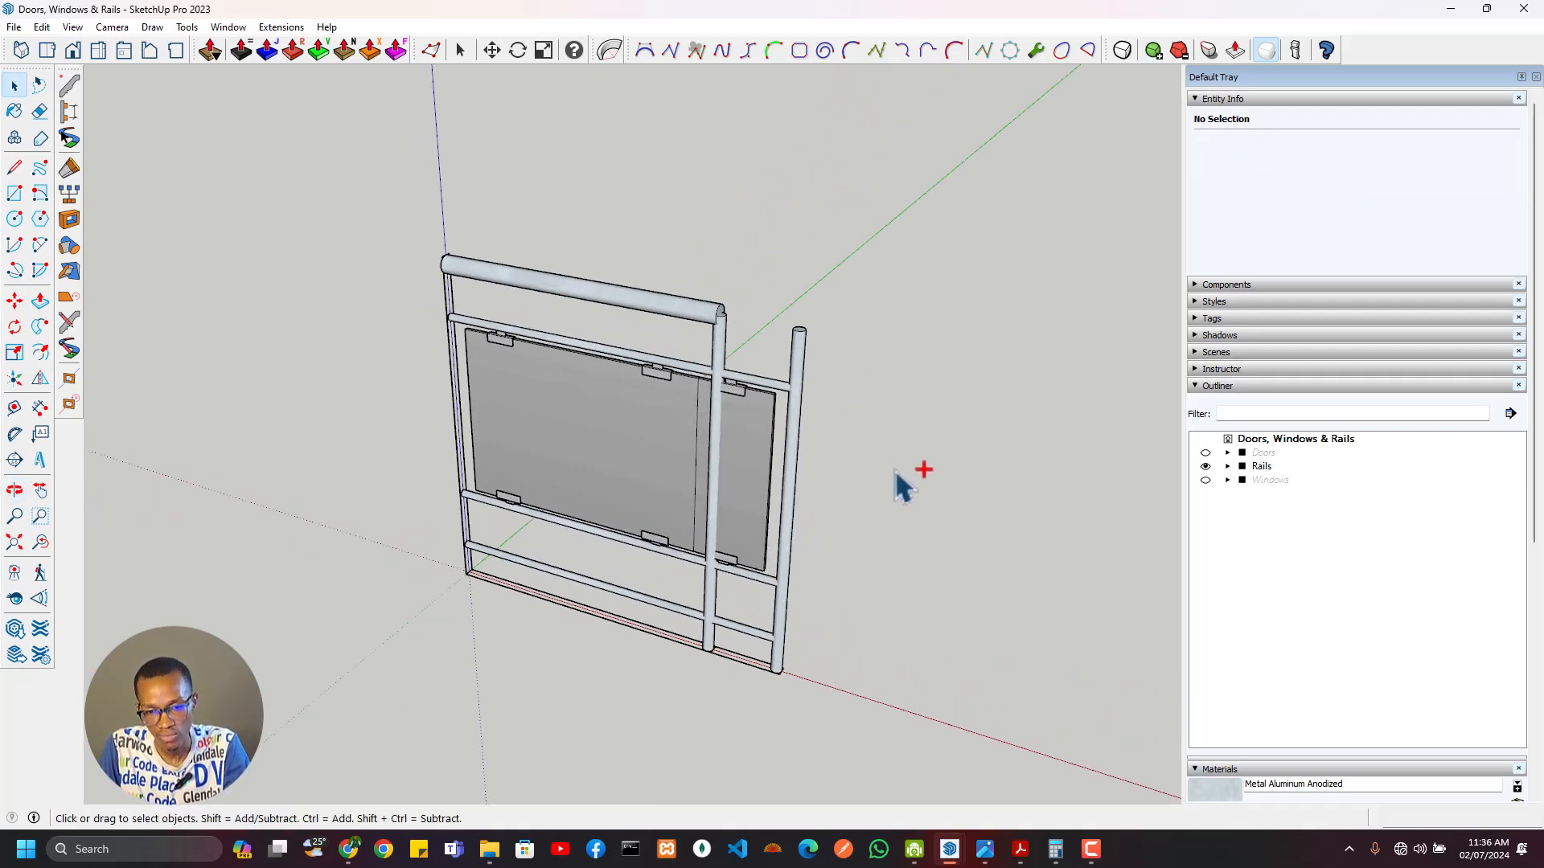
Step: Unhide the Doors and Windows groups and move the Doors group about 2570 mm back along the green axis
left_click(1205, 452)
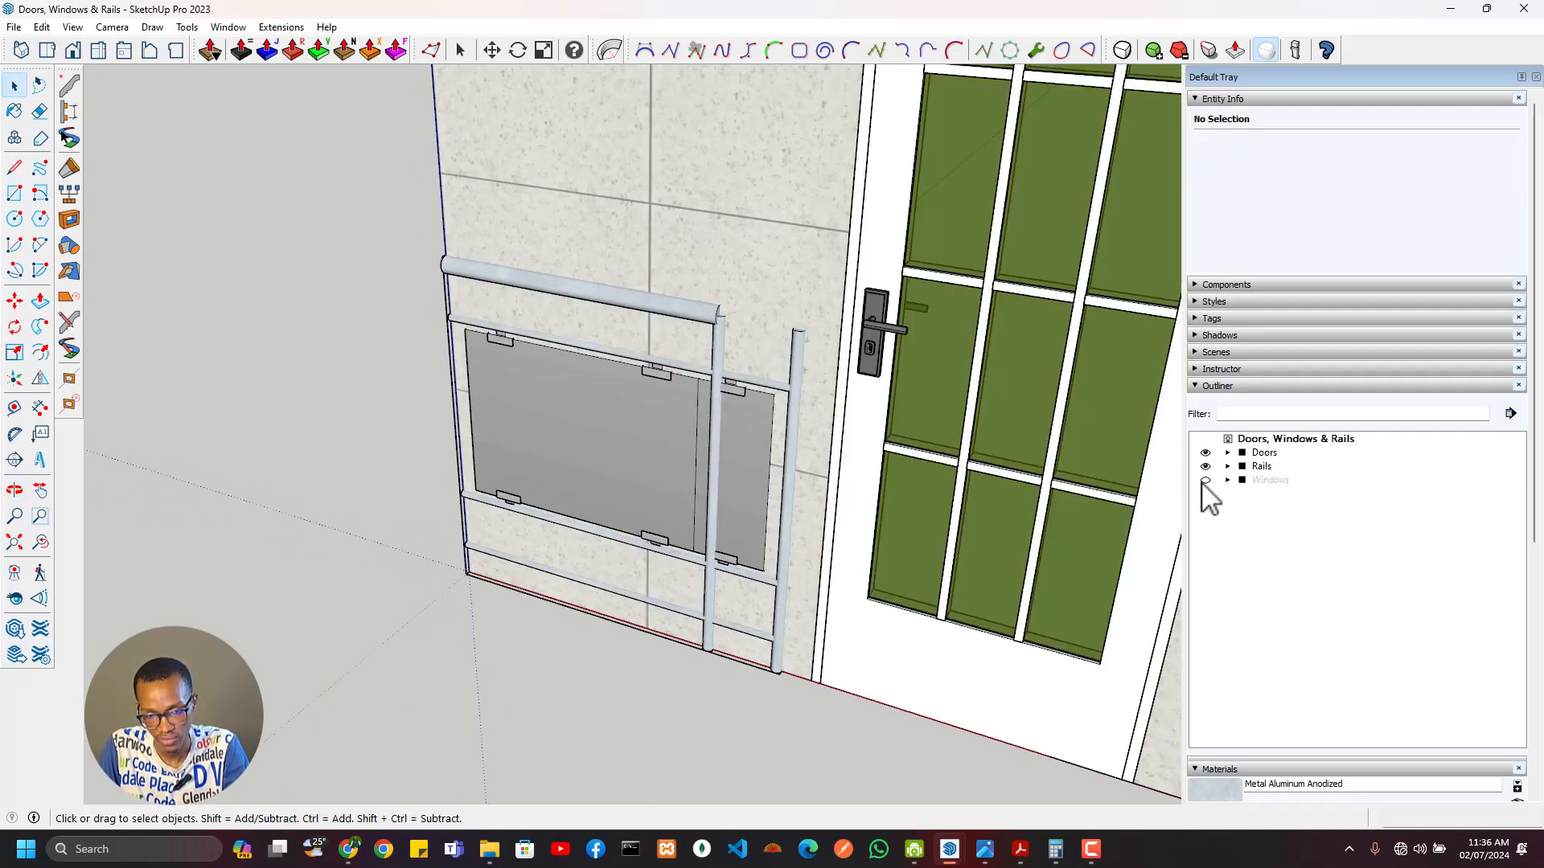
left_click(1205, 480)
scroll(916, 491, "down", 4)
middle_click_drag(898, 458, 775, 472)
left_click(776, 475)
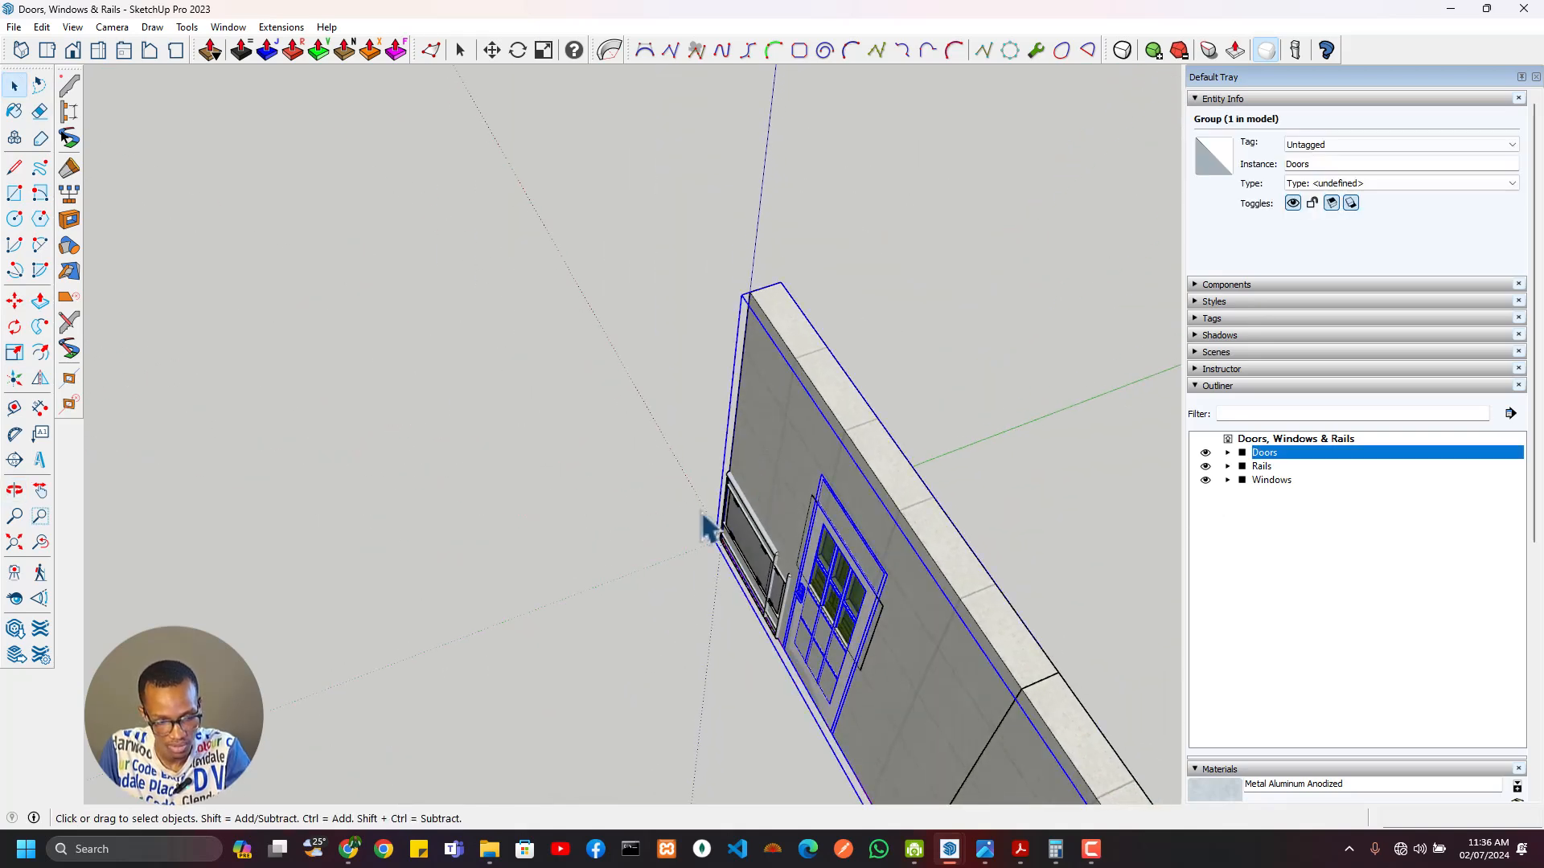
key("m")
left_click(706, 547)
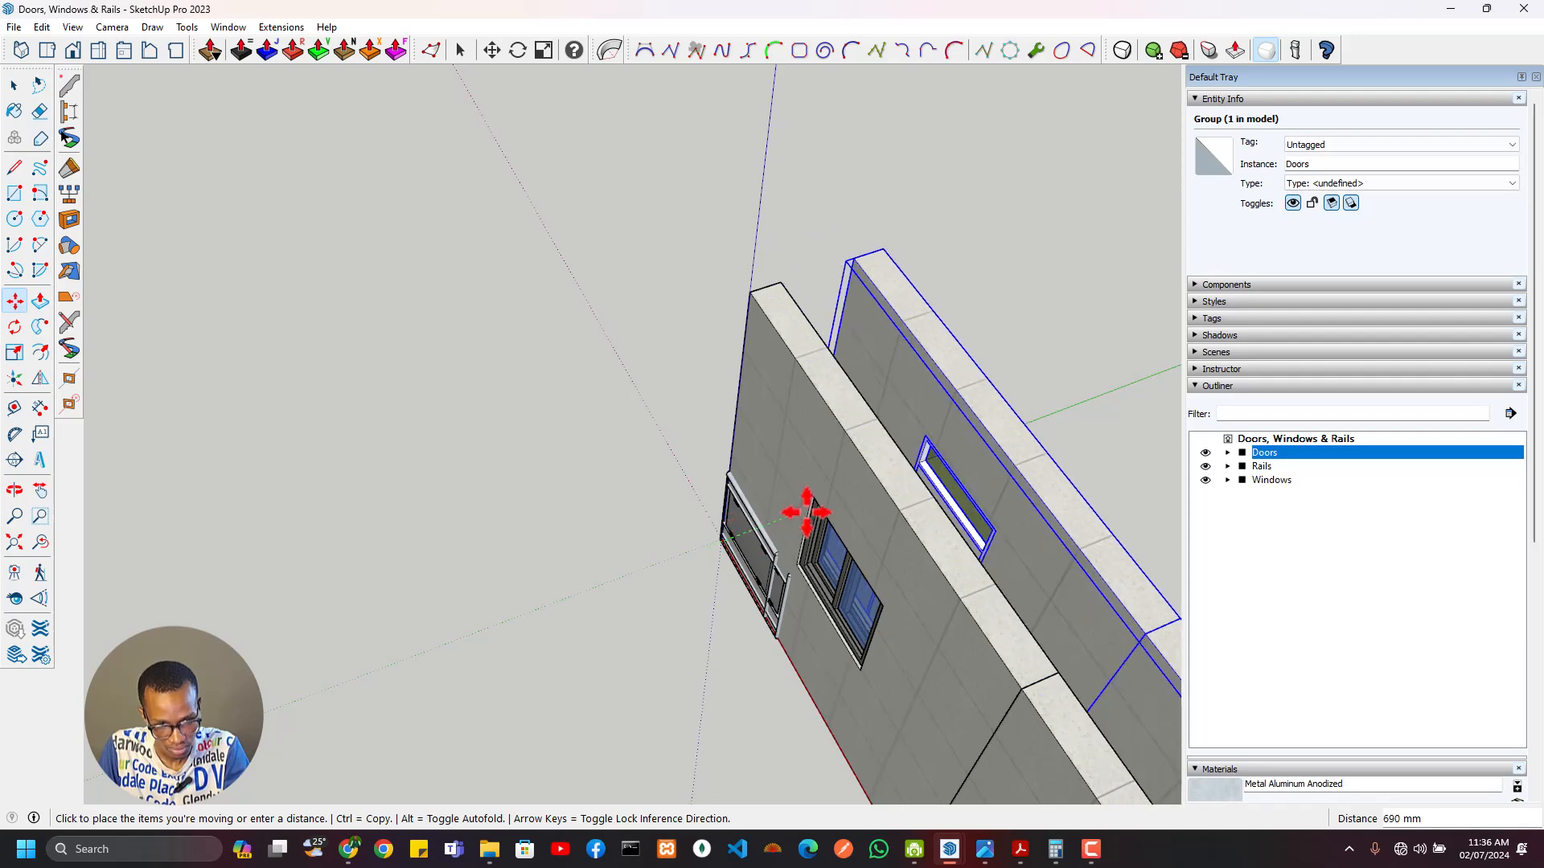
left_click(965, 449)
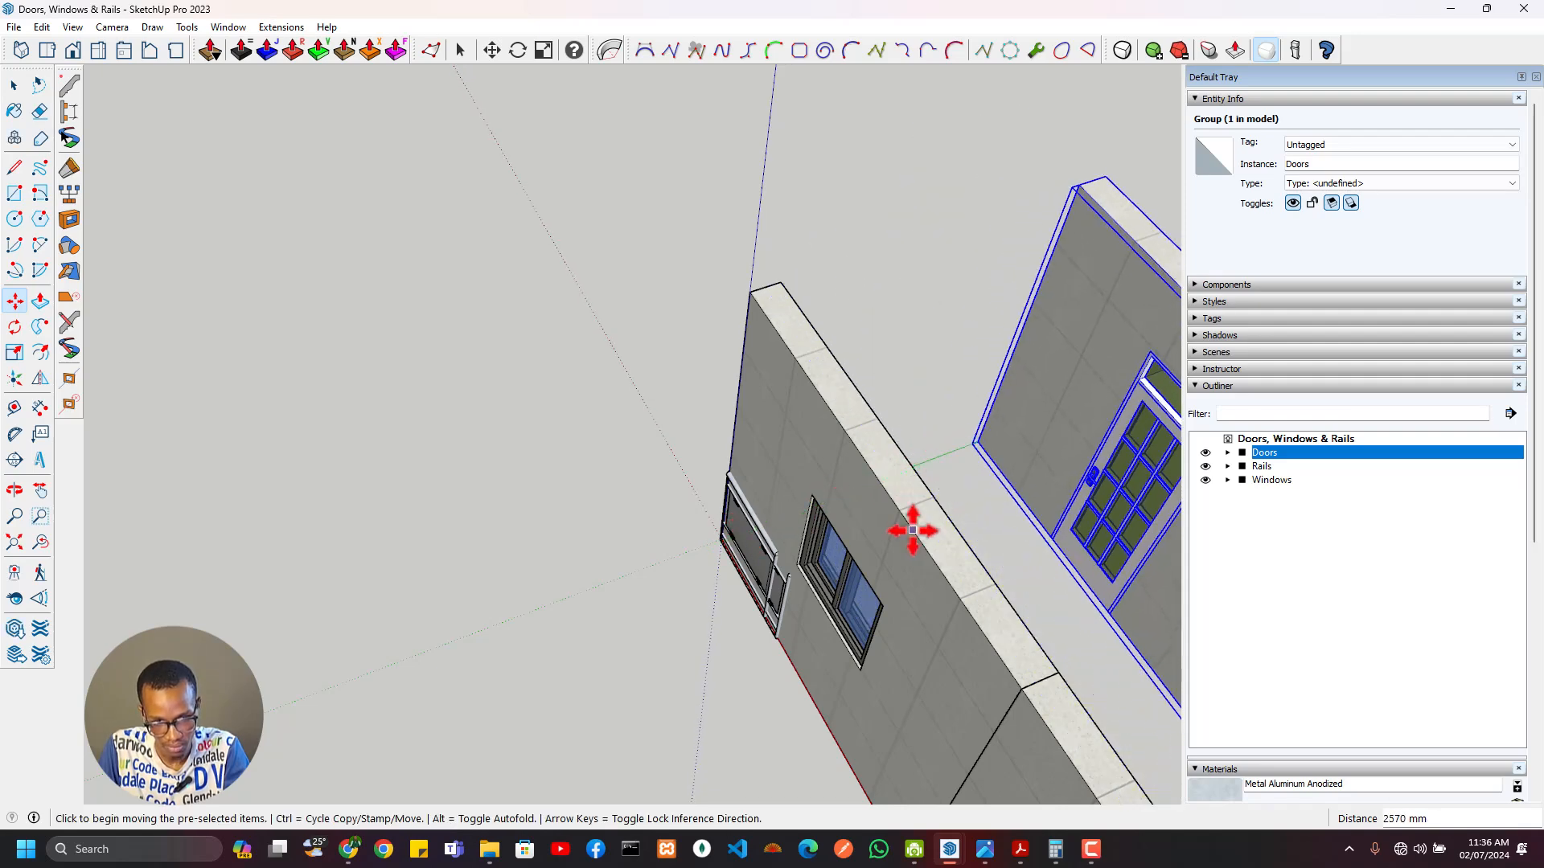
Step: Move the Windows group about 780 mm back along the green axis, clear of the railings
middle_click_drag(913, 527, 688, 513)
key("space")
left_click(676, 515)
key("m")
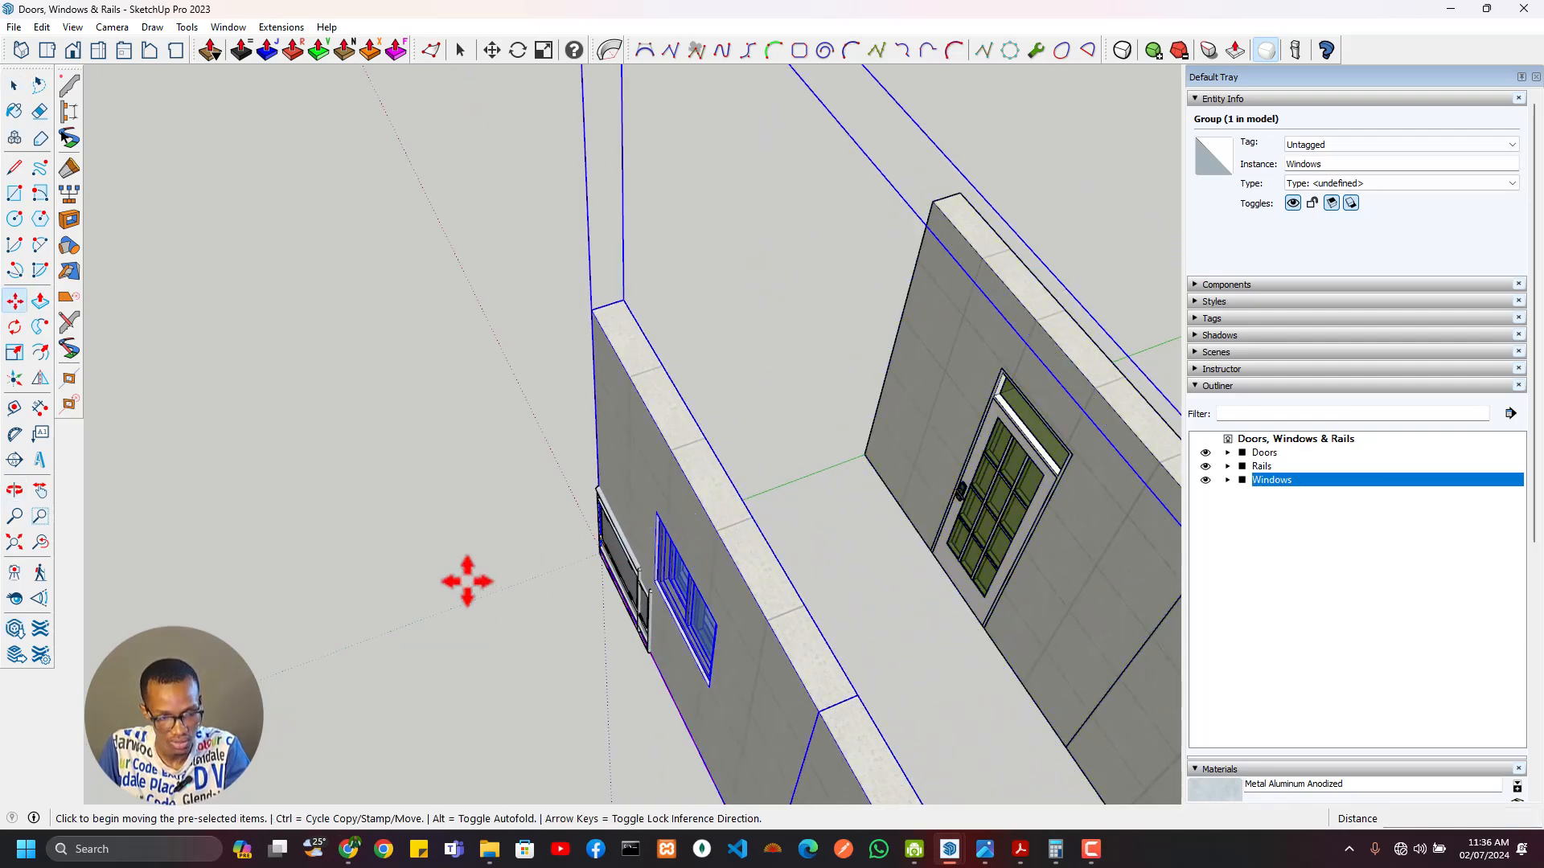
left_click(490, 594)
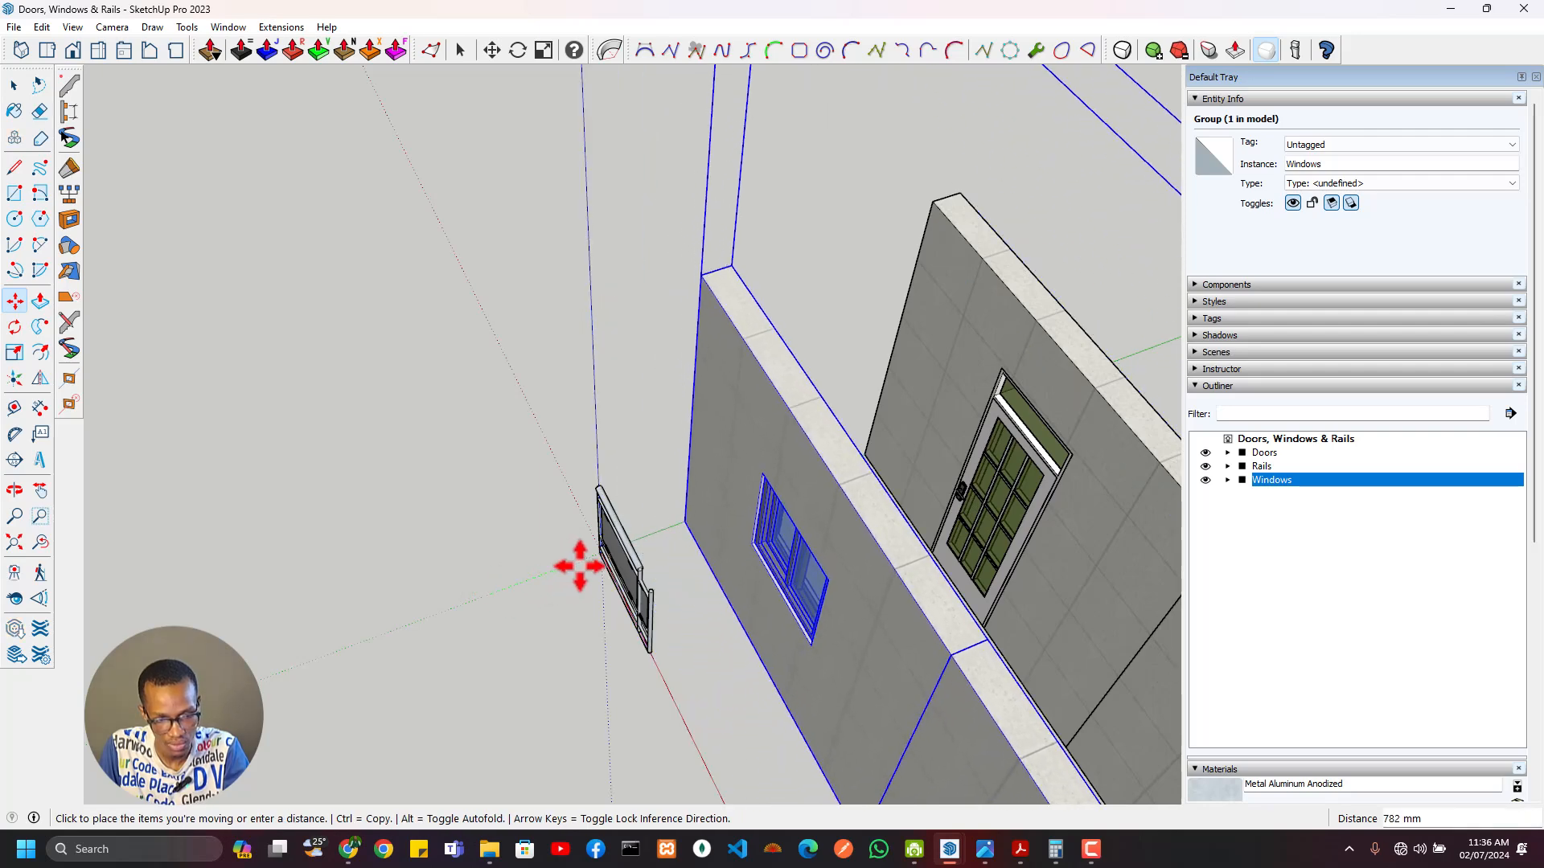
left_click(580, 566)
scroll(651, 602, "up", 3)
key("space")
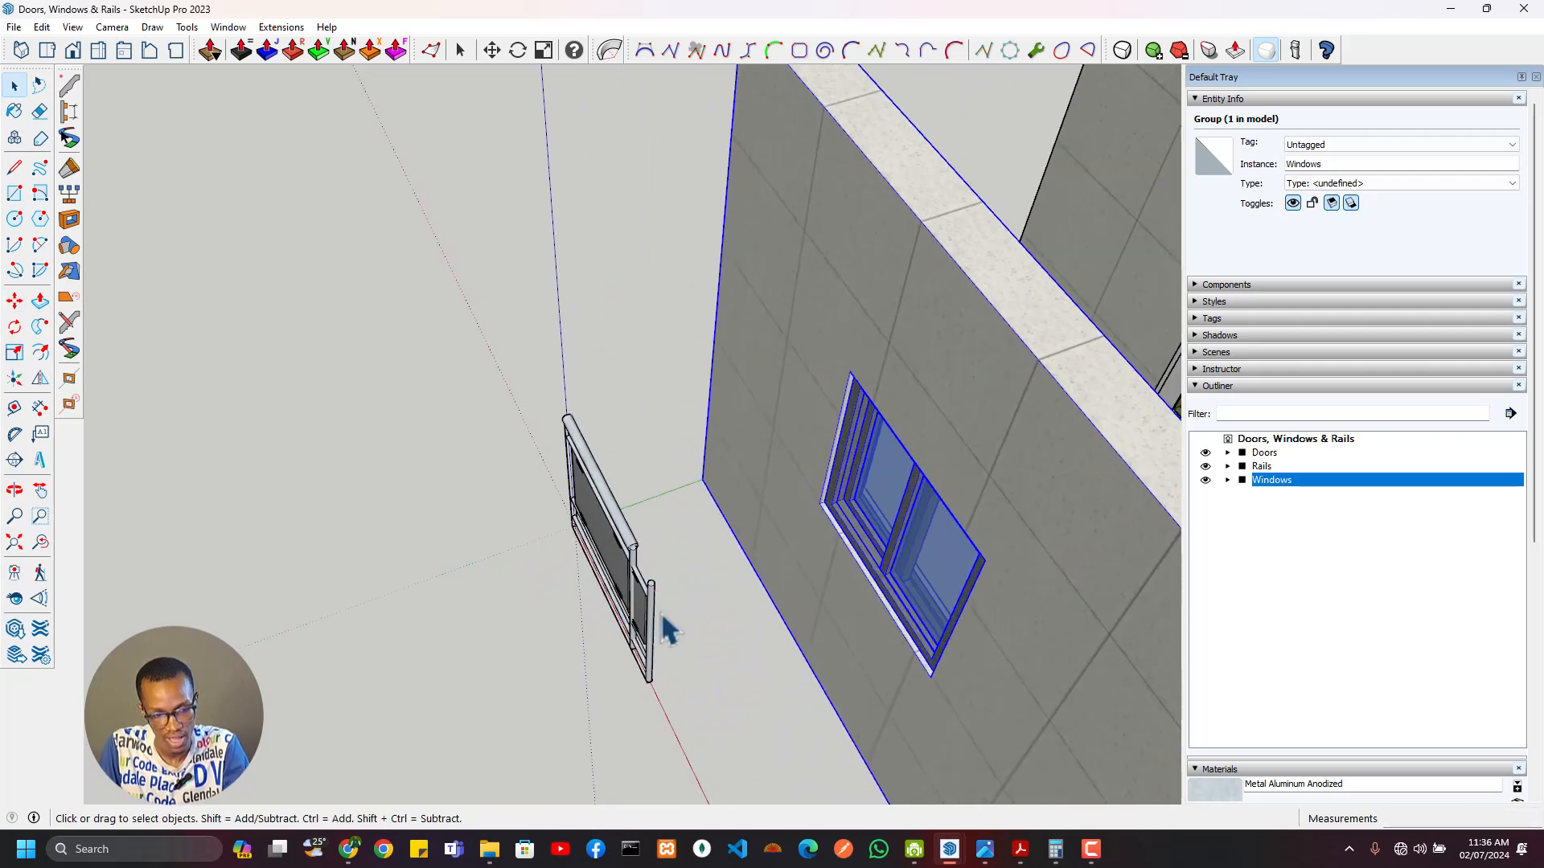
Step: Inside the Rails group, move the Rail (1000) component along the red axis until it stands apart from the other rail panel
left_click(660, 618)
left_click(655, 624)
middle_click_drag(610, 630, 744, 619)
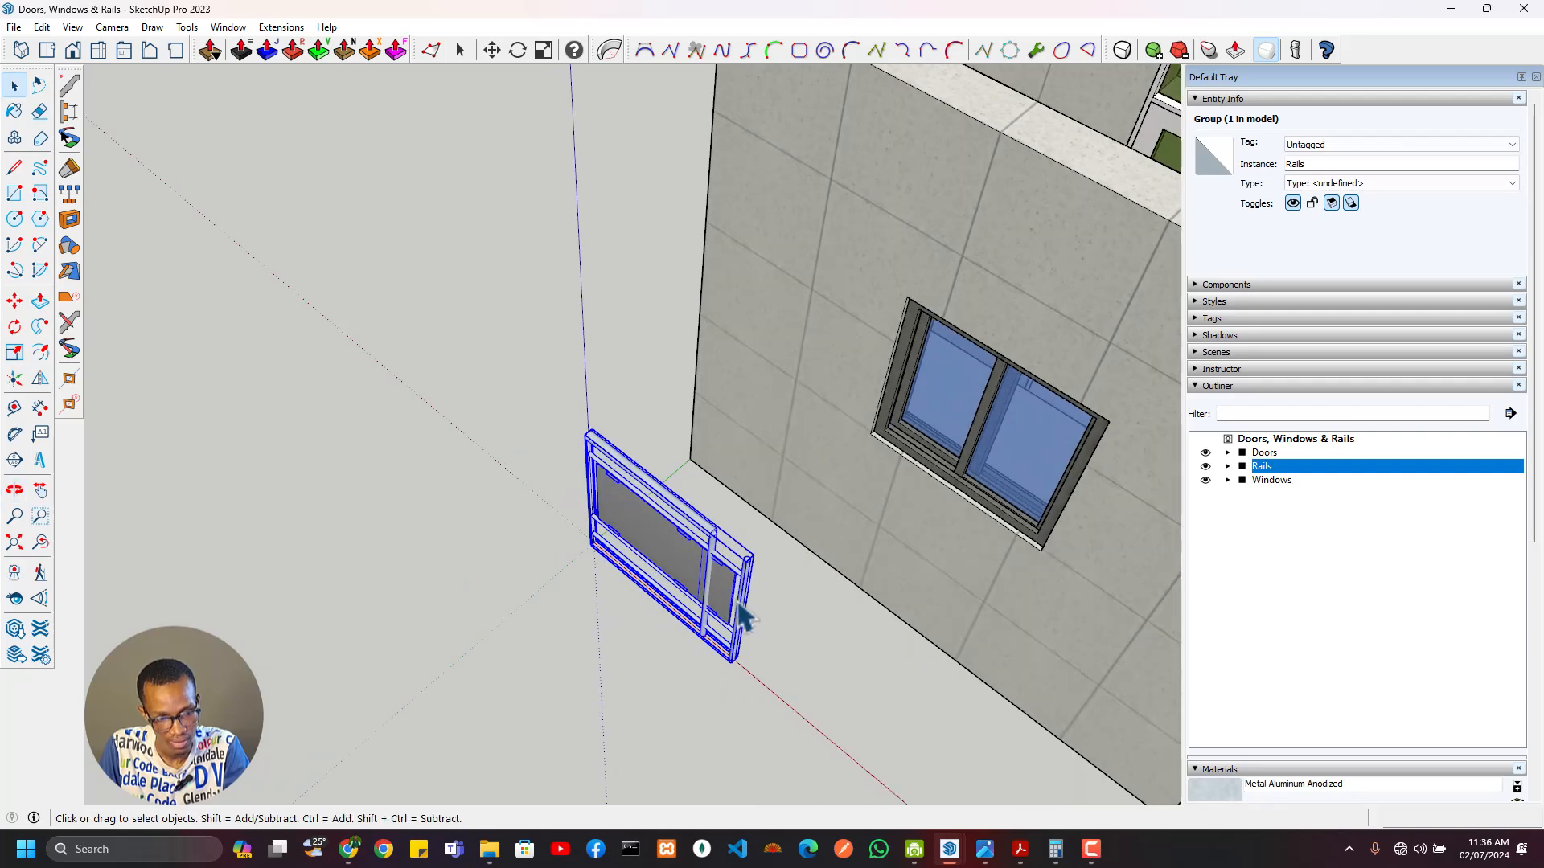
double_click(741, 617)
left_click(727, 659)
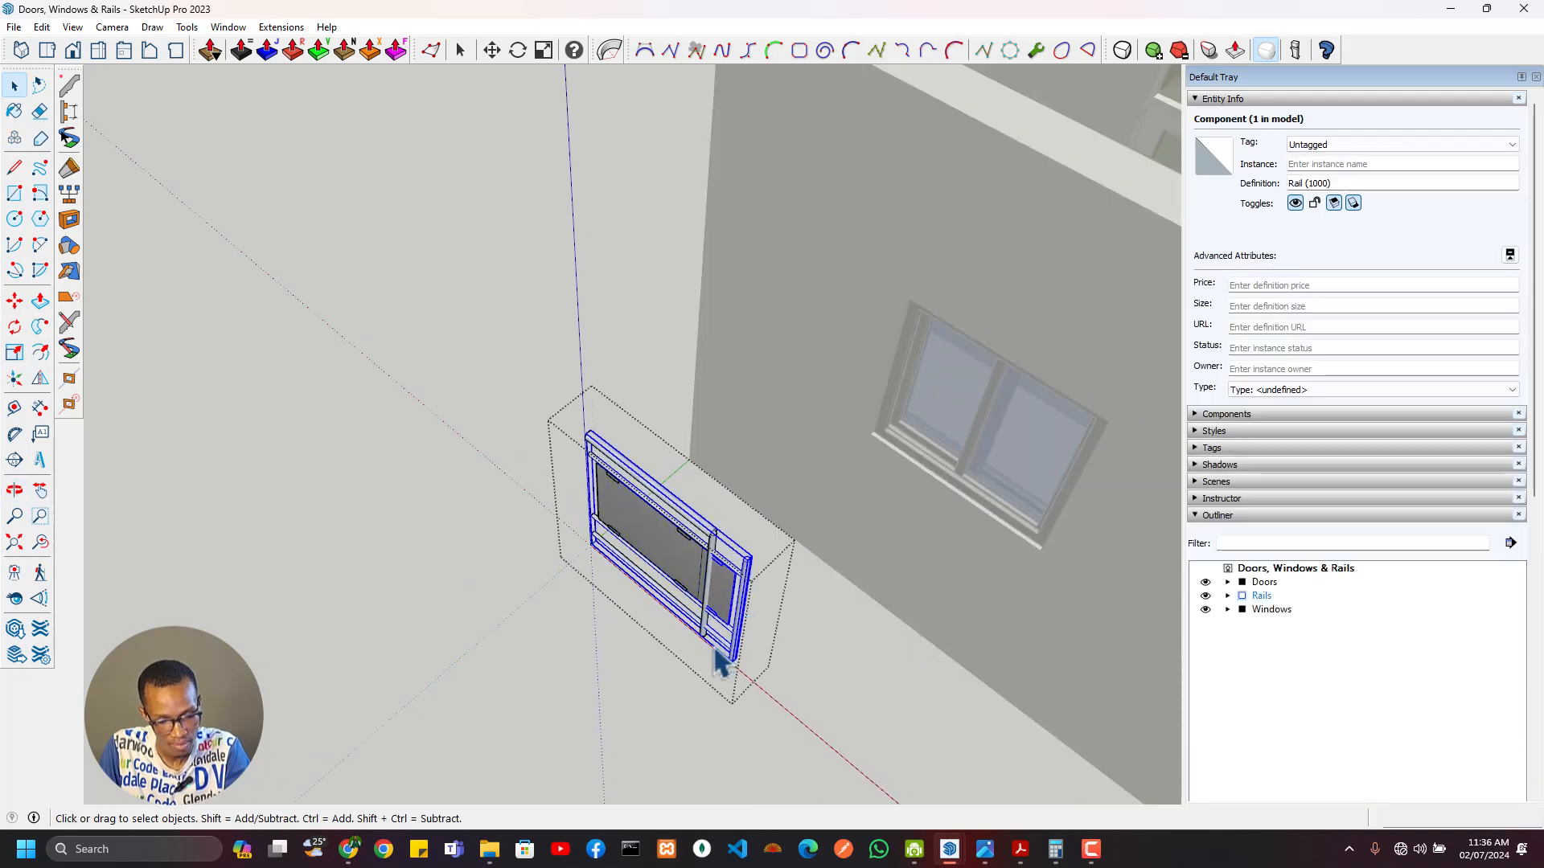
key("m")
left_click(562, 603)
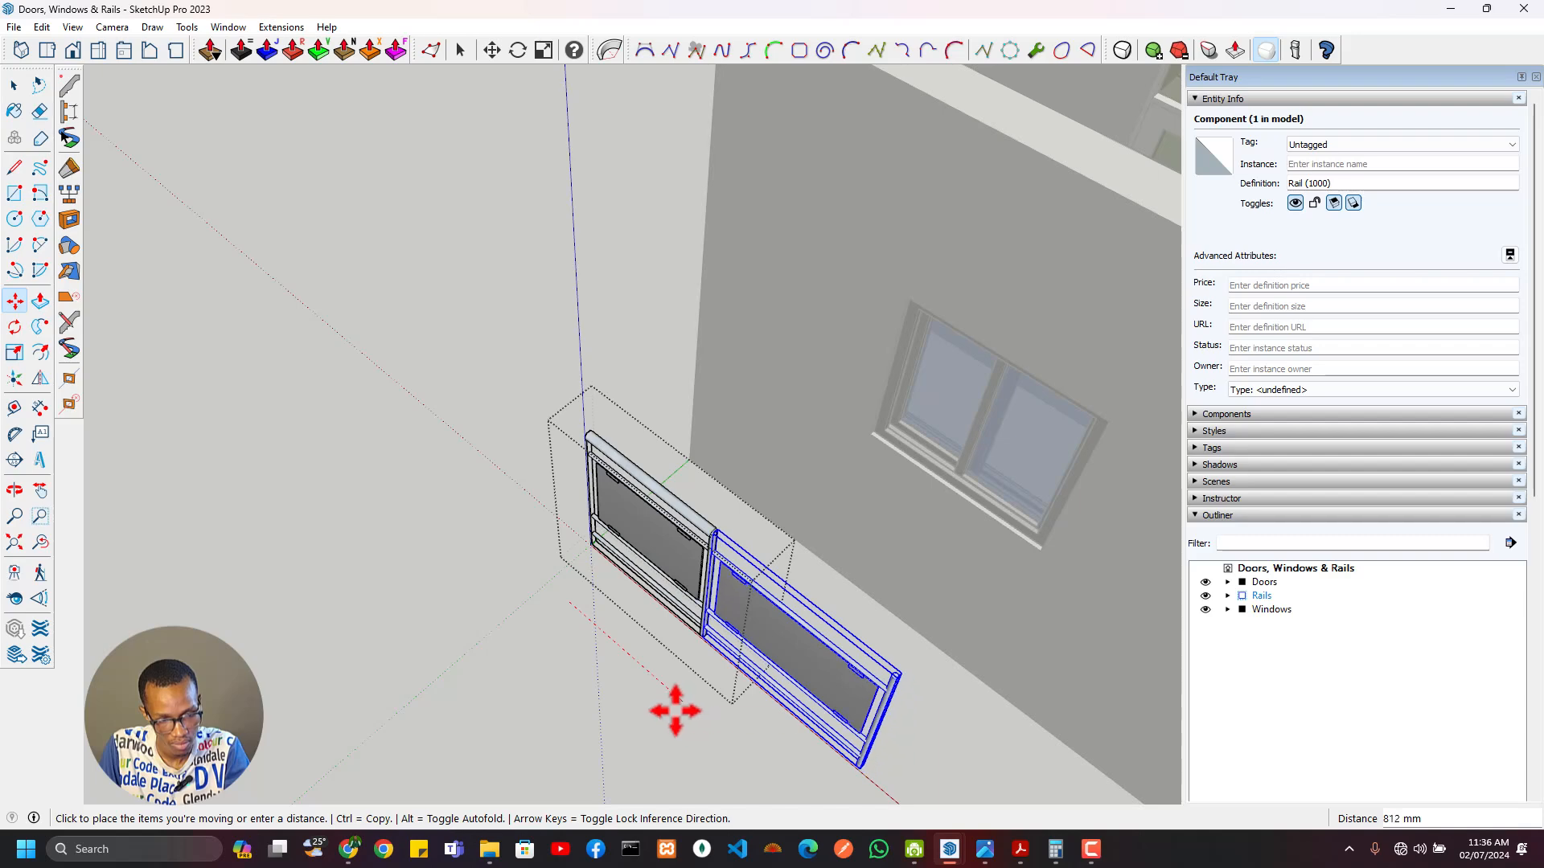
left_click(655, 580)
key("space")
key("Escape")
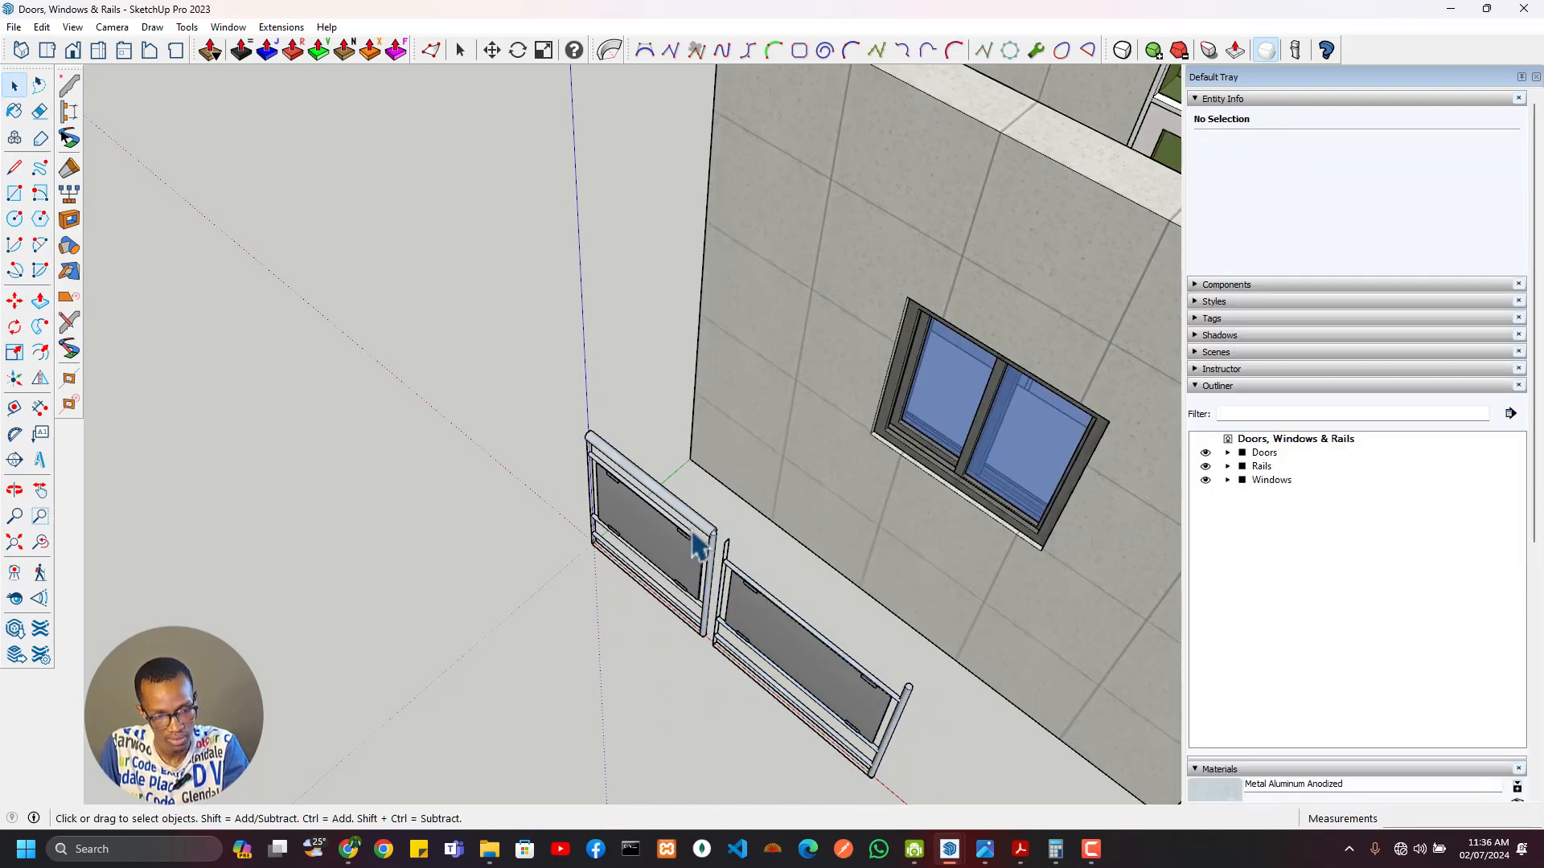
scroll(697, 527, "down", 5)
middle_click_drag(746, 522, 555, 525)
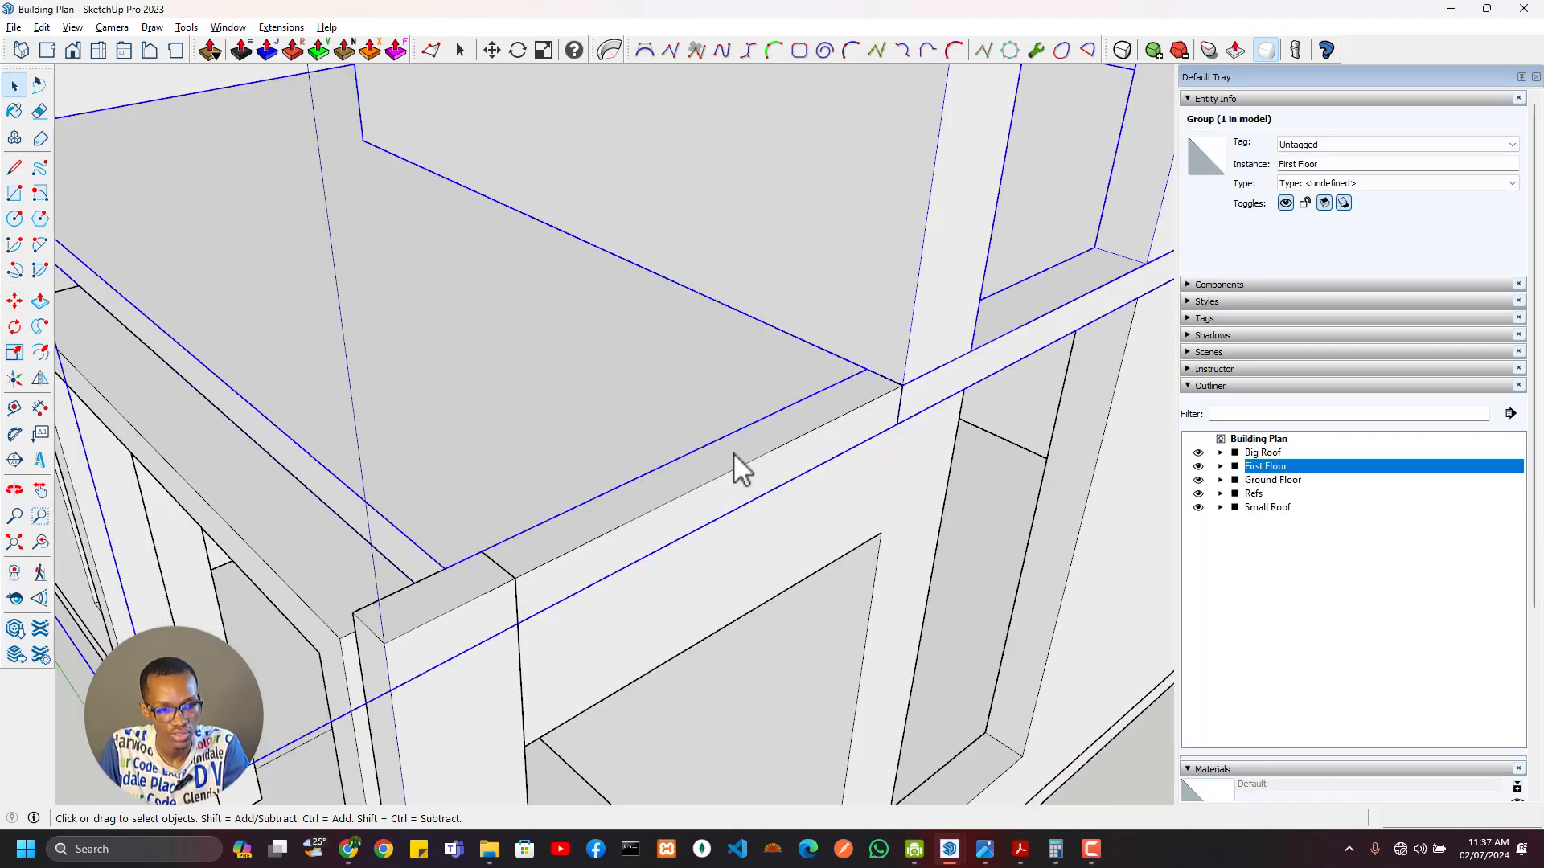
Step: In the Building Plan model, import Doors, Windows & Rails from the 2024 Training Building Model folder and place it beside the house
scroll(556, 419, "down", 4)
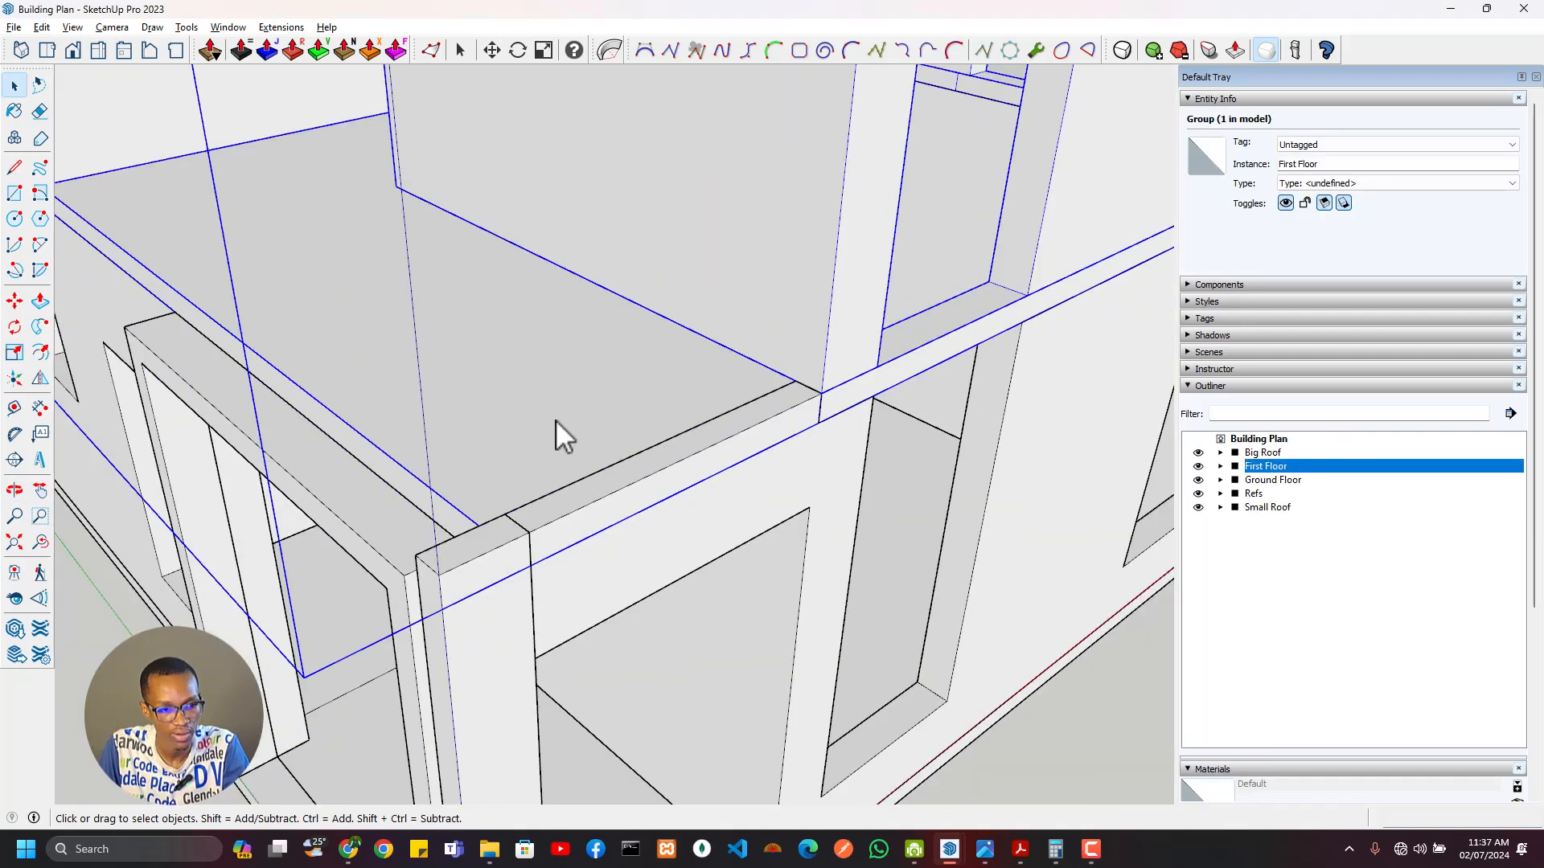
scroll(421, 371, "down", 3)
left_click(13, 26)
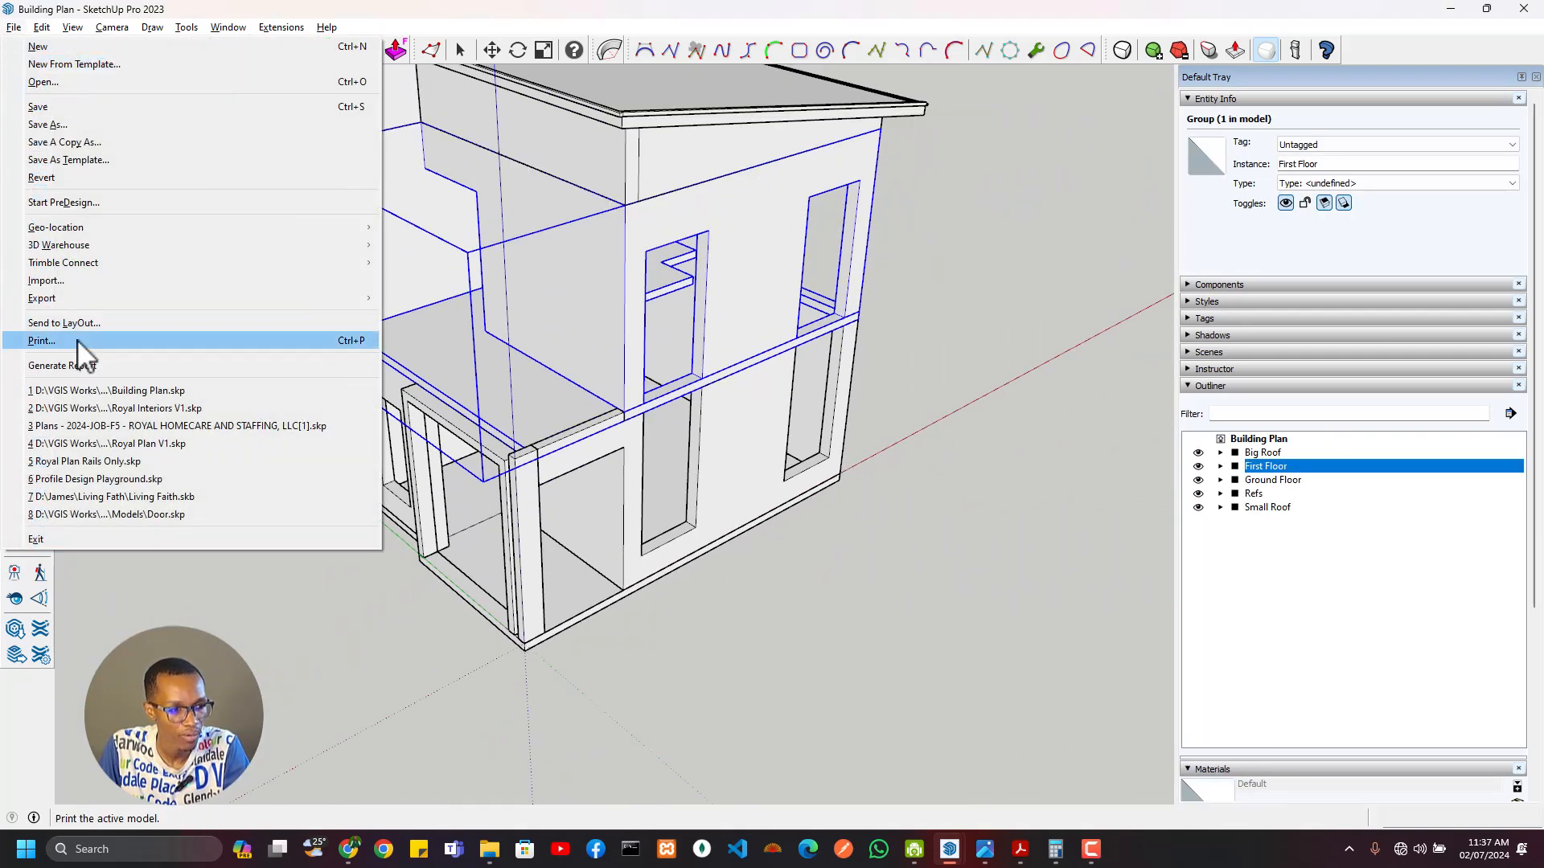
left_click(51, 278)
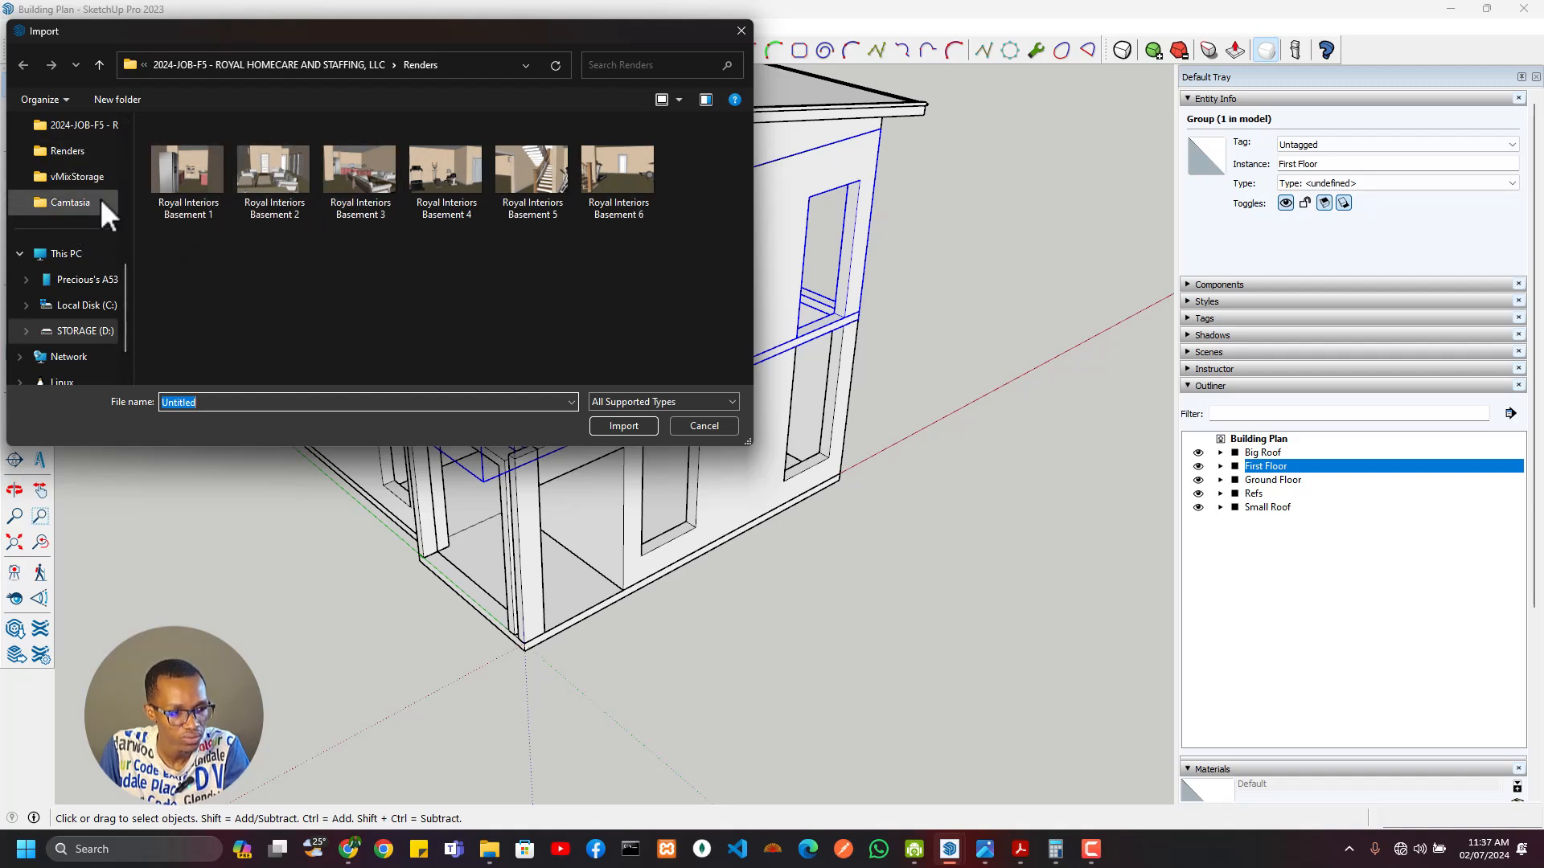
left_click(144, 65)
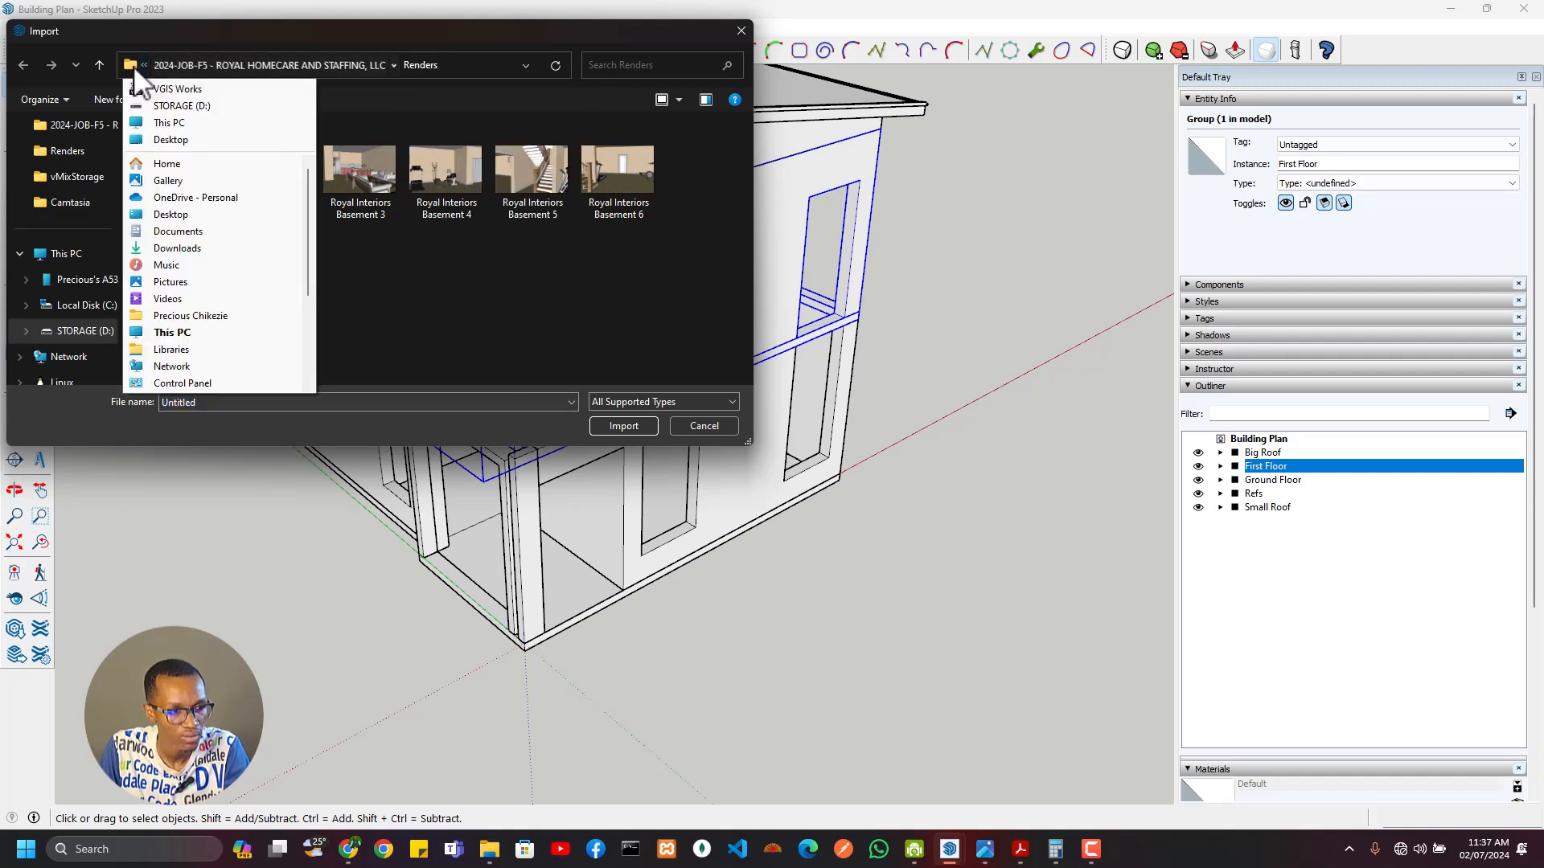
left_click(168, 89)
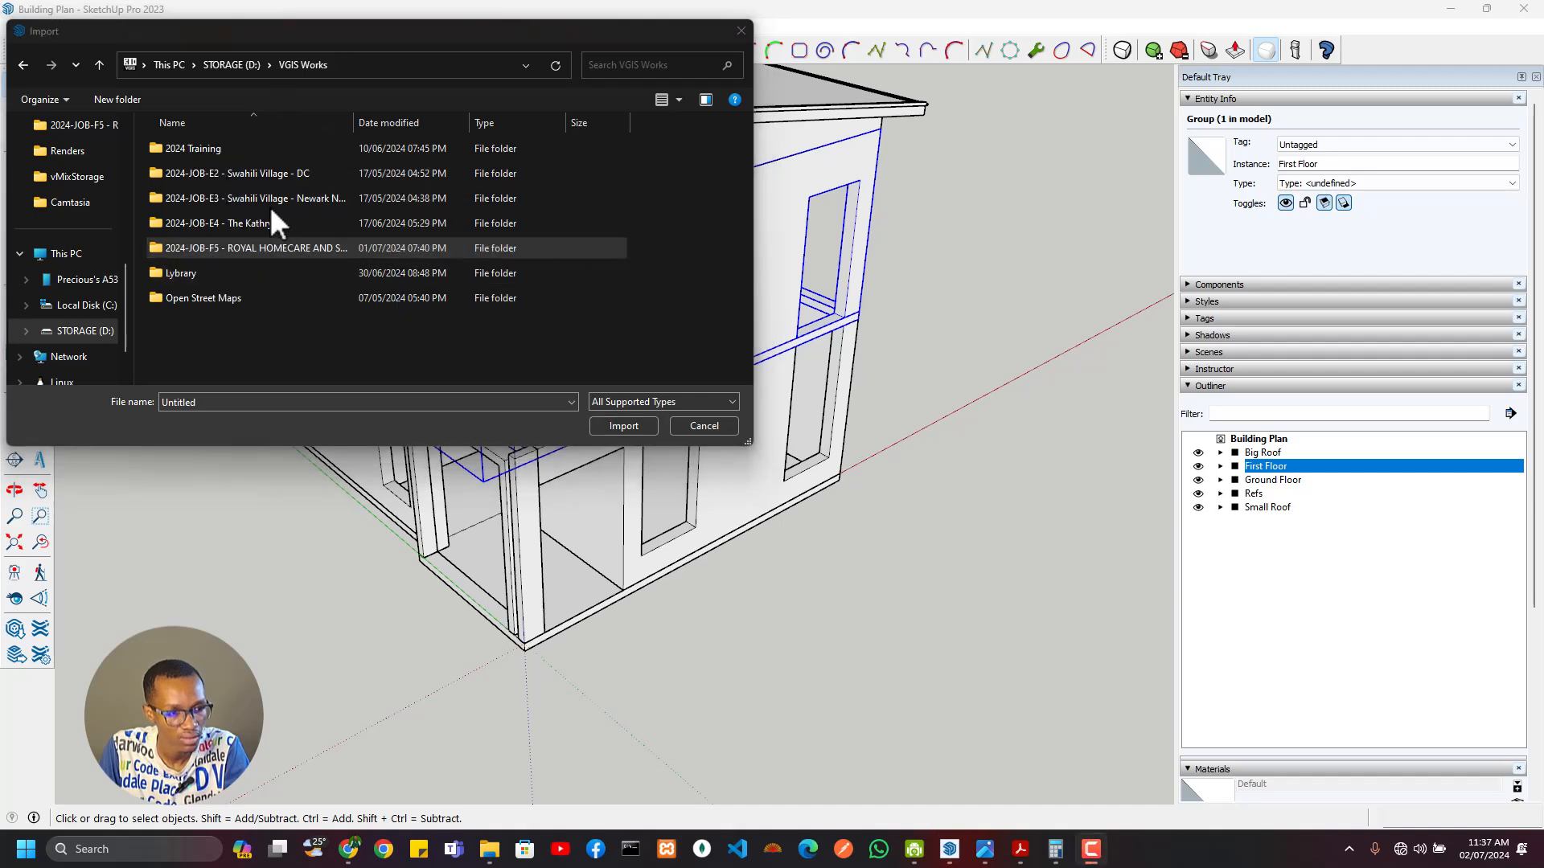
double_click(186, 147)
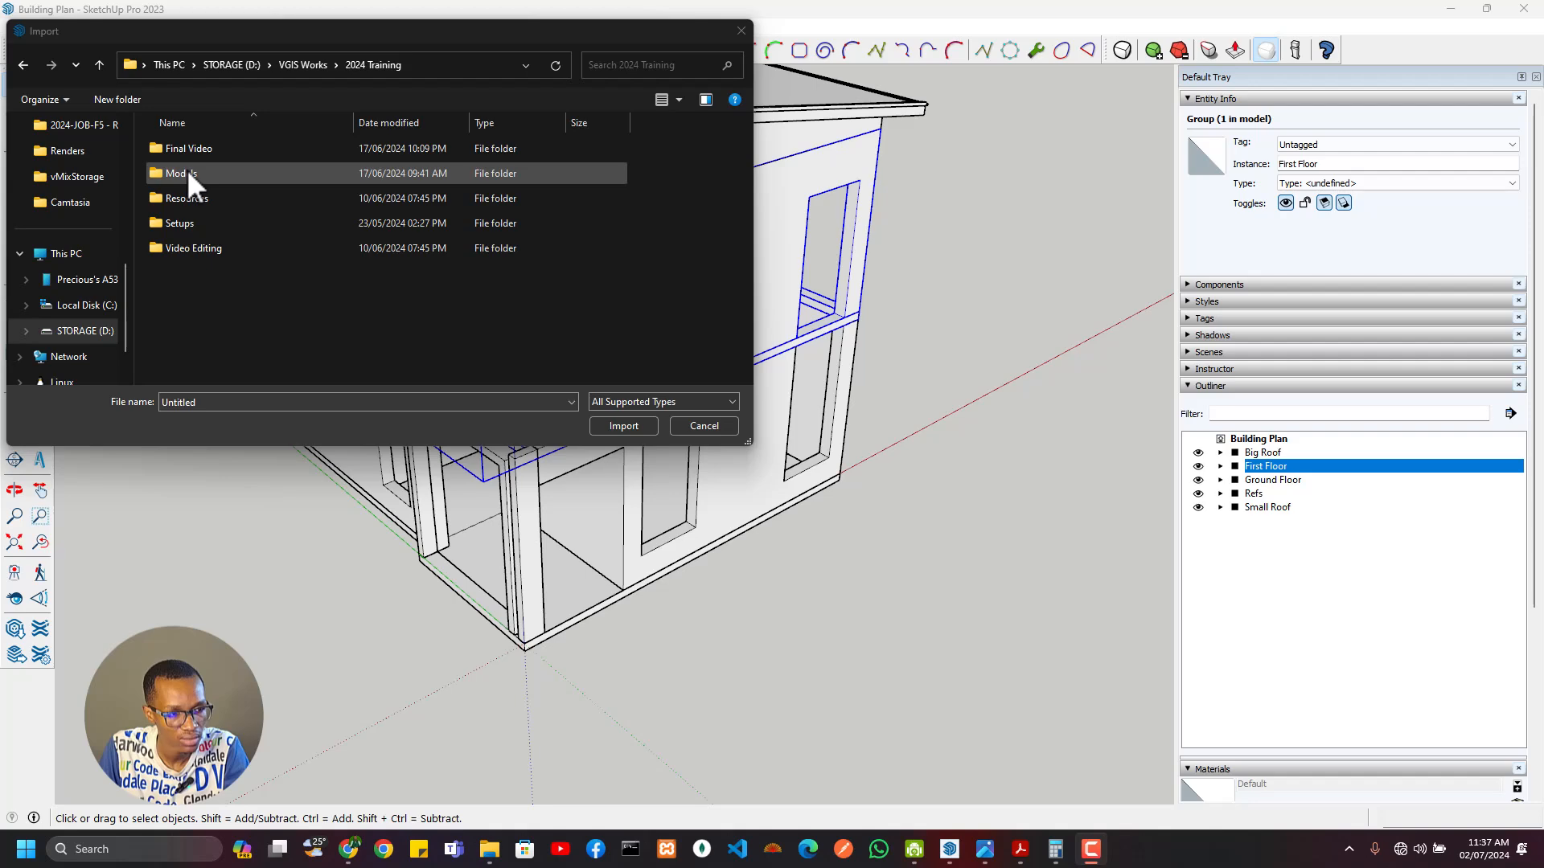
double_click(186, 170)
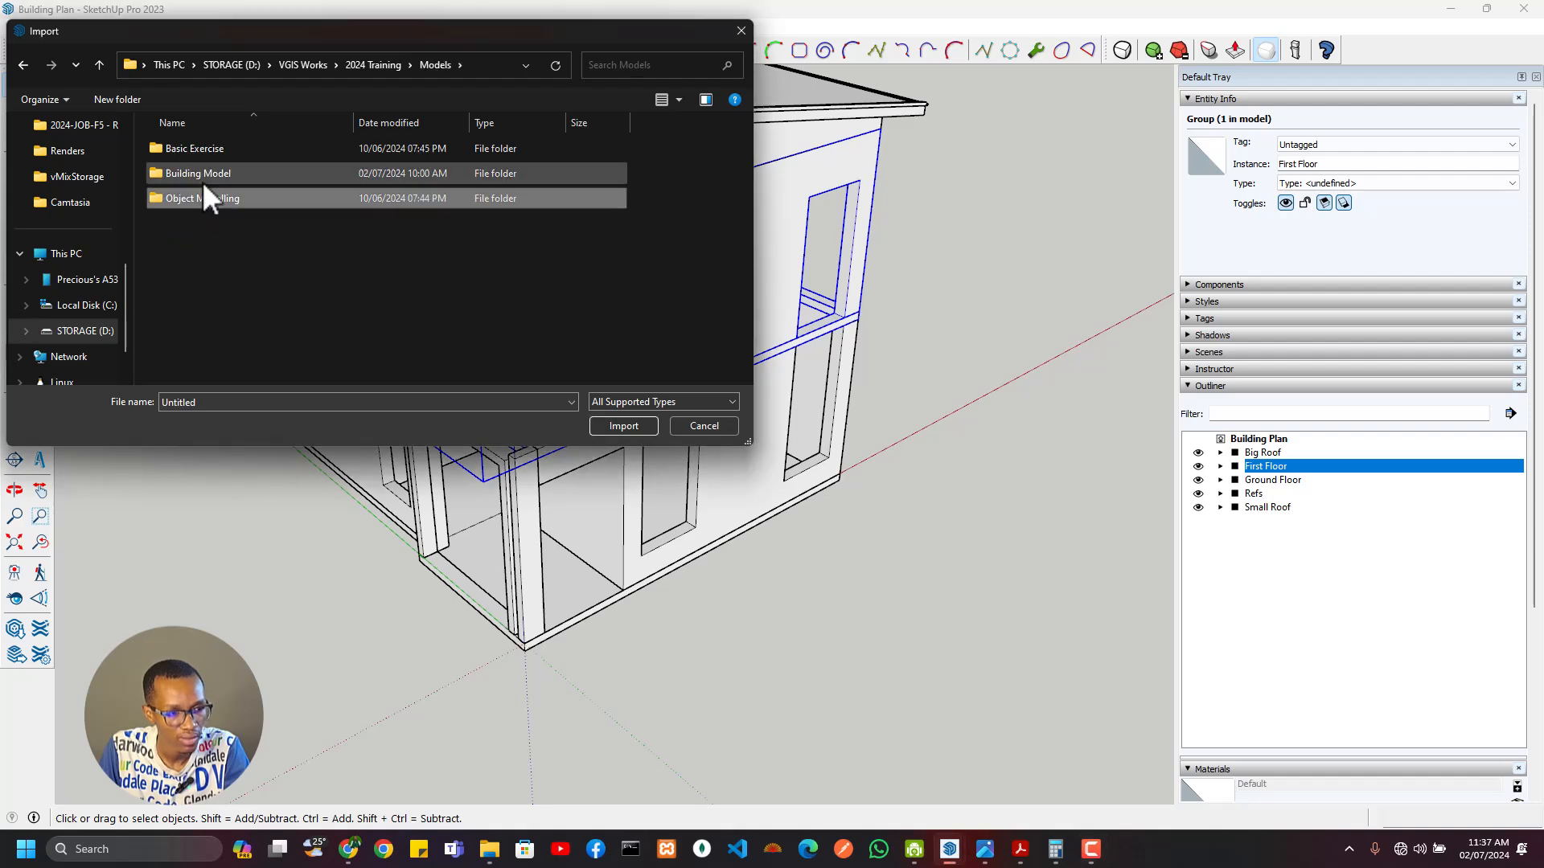
double_click(201, 179)
left_click(204, 201)
double_click(204, 201)
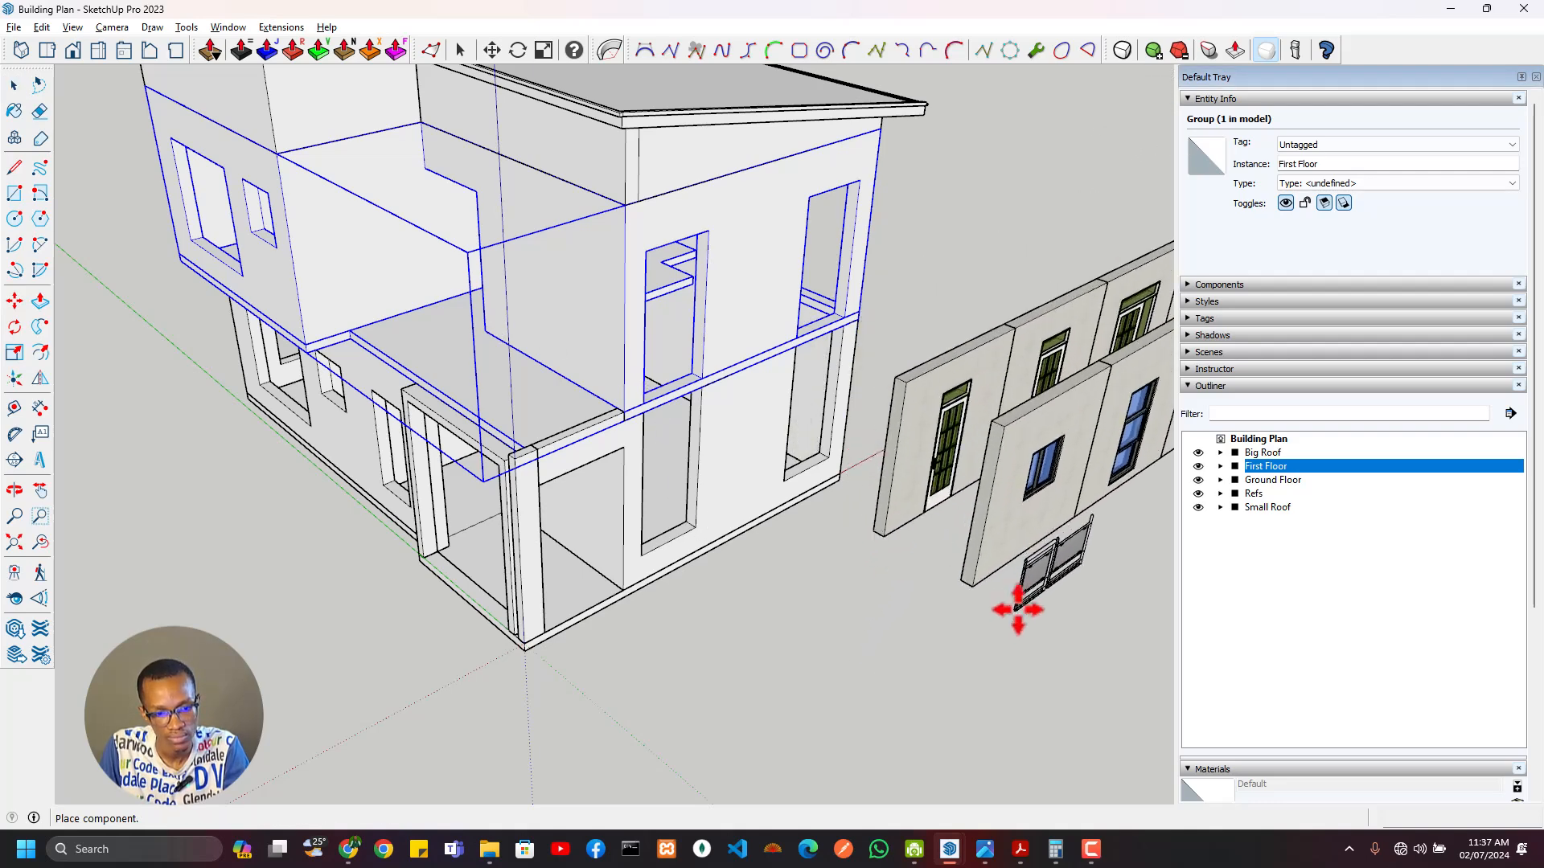
left_click(1075, 637)
Step: Open the imported Doors, Windows & Rails component for editing, with both rail panels in close view
middle_click_drag(869, 596, 655, 568)
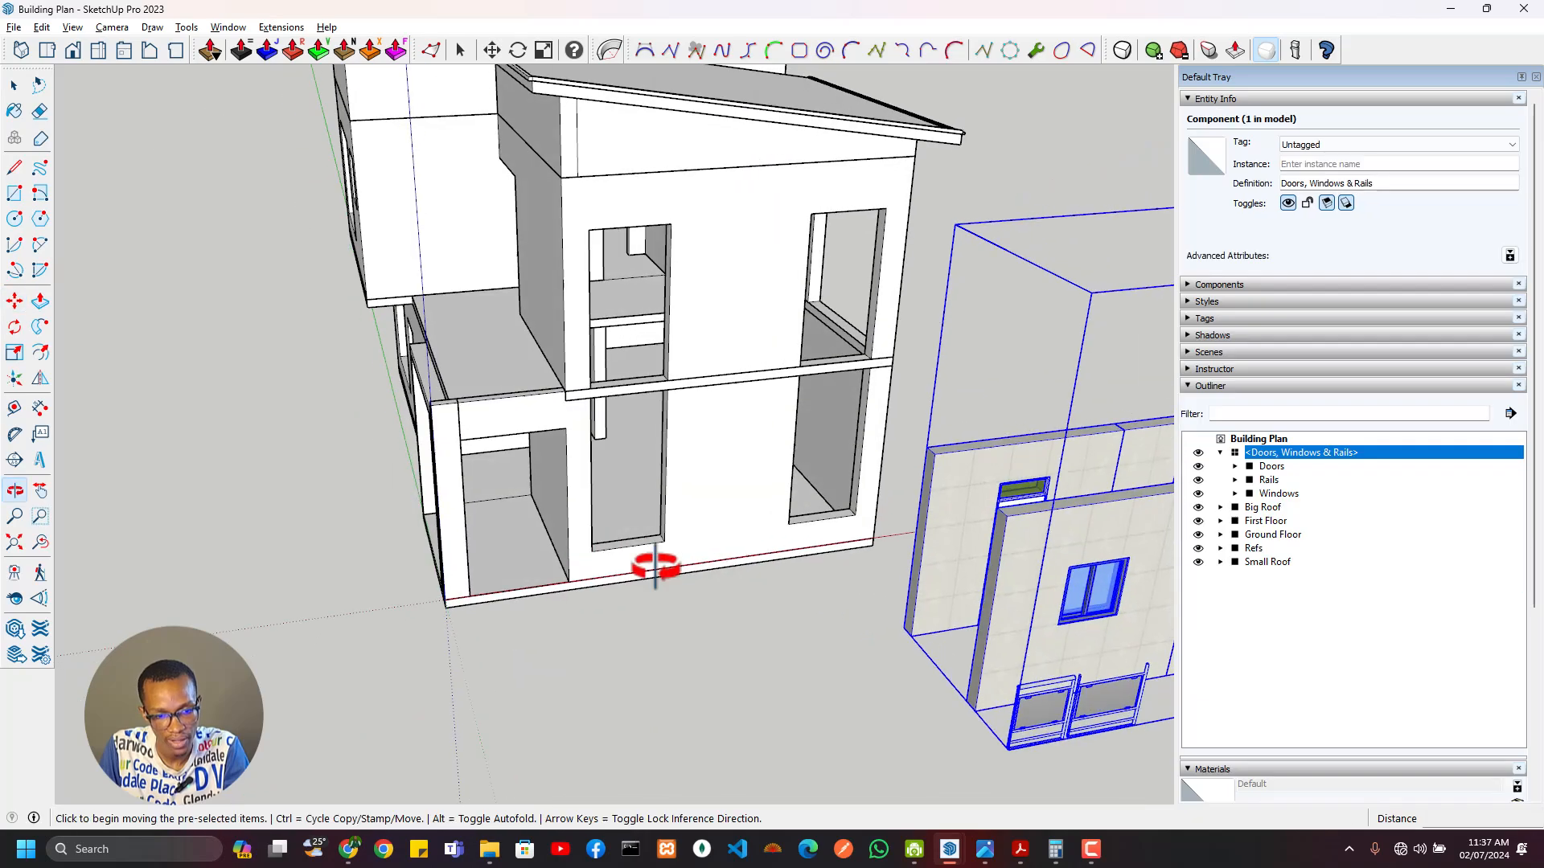
middle_click_drag(812, 615, 615, 611)
scroll(650, 653, "up", 3)
key("space")
double_click(740, 631)
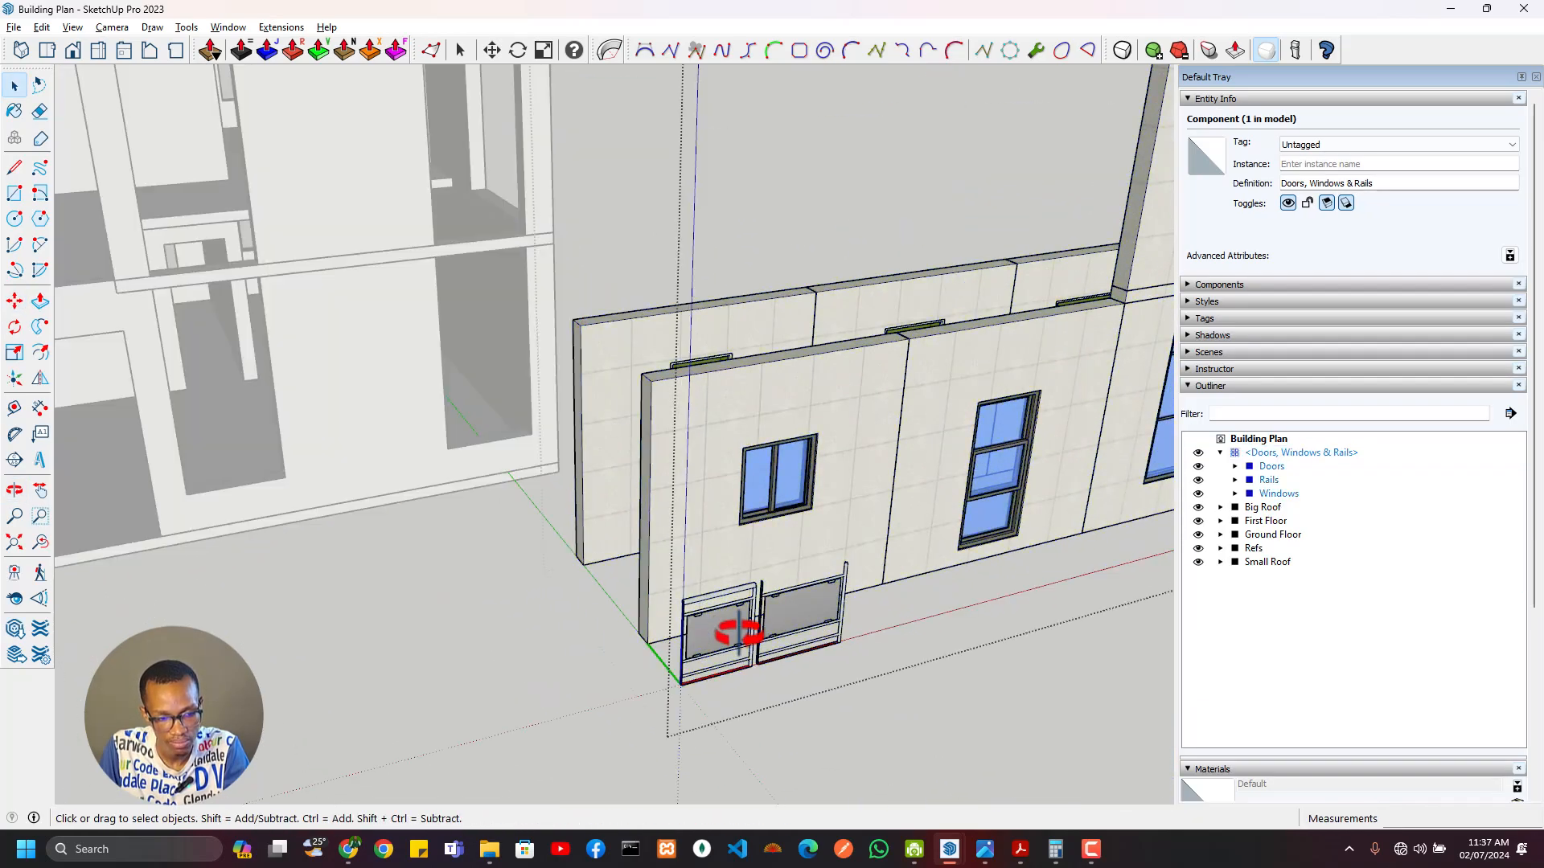
scroll(780, 626, "up", 3)
middle_click_drag(780, 627, 558, 679)
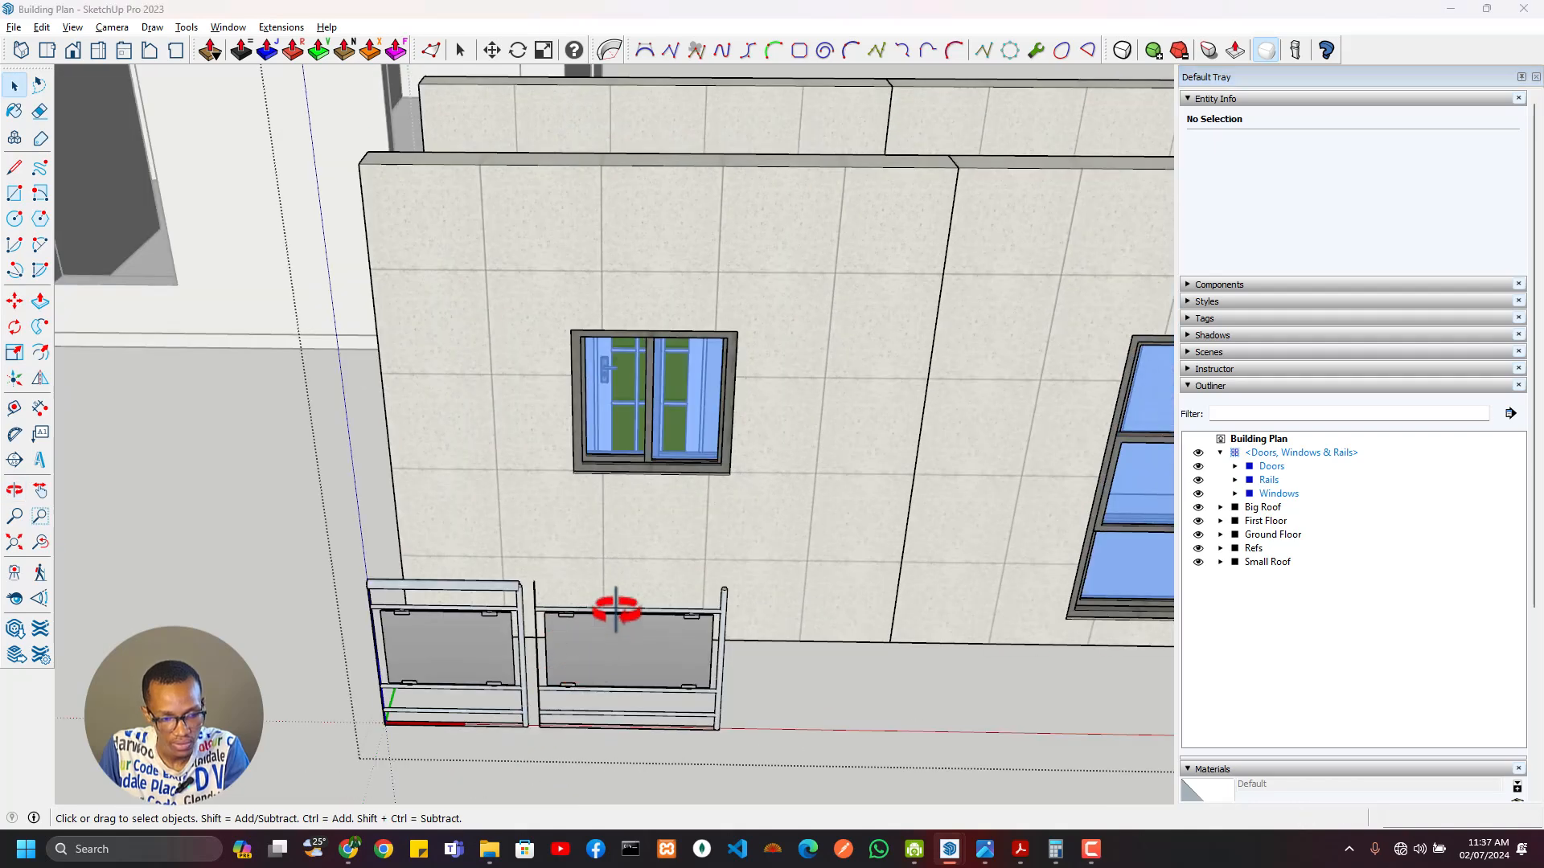
Step: Switch to the A.03 Architectural Drawings PDF and look through the sections and elevations to find the West Elevation's balcony
key("alt+Tab")
left_click(1150, 361)
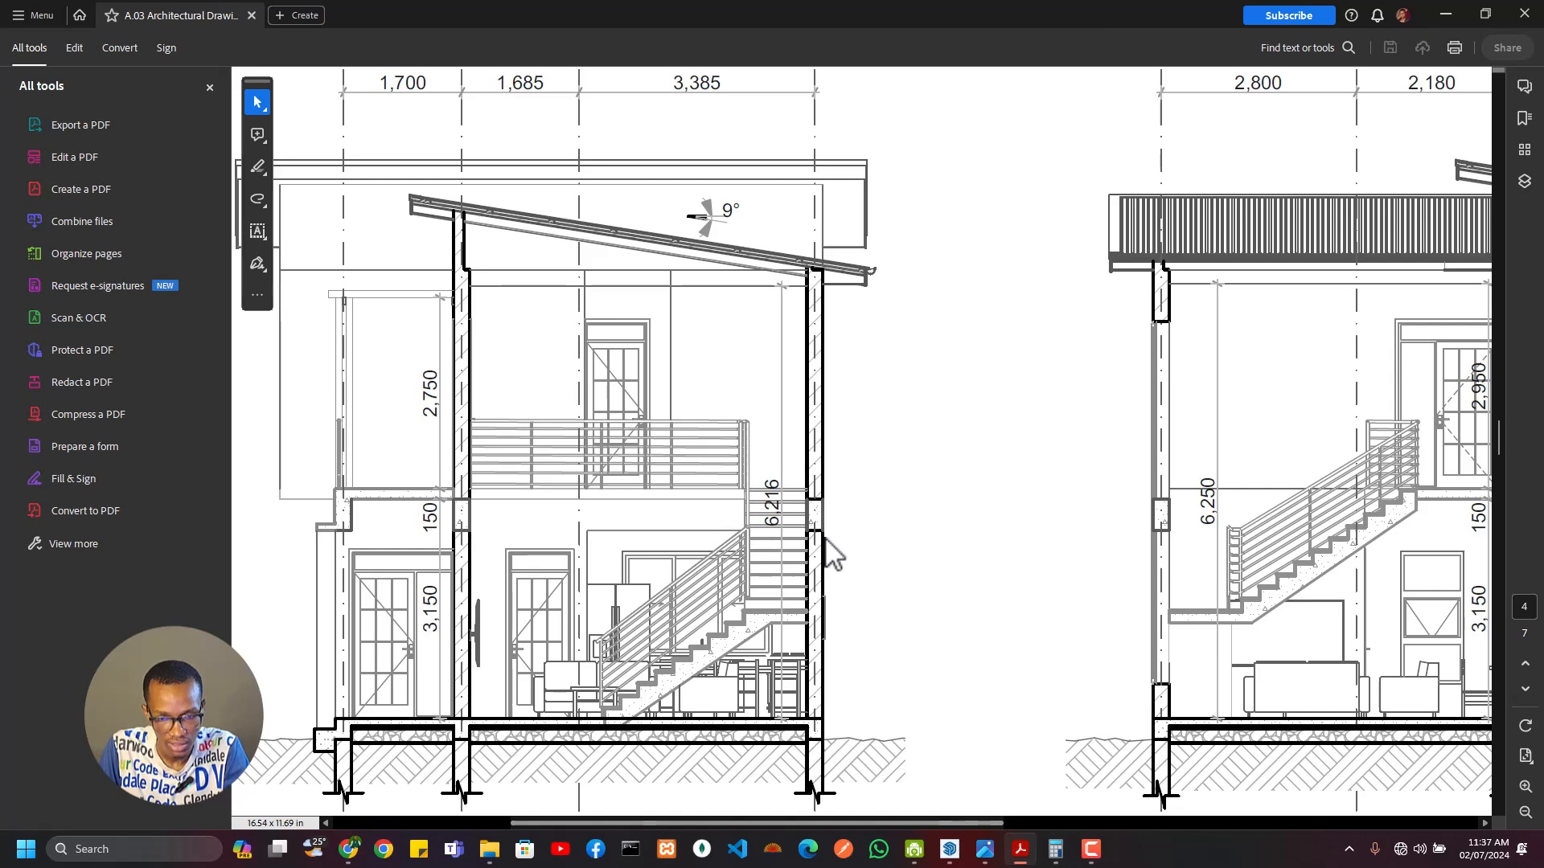
scroll(882, 550, "down", 10)
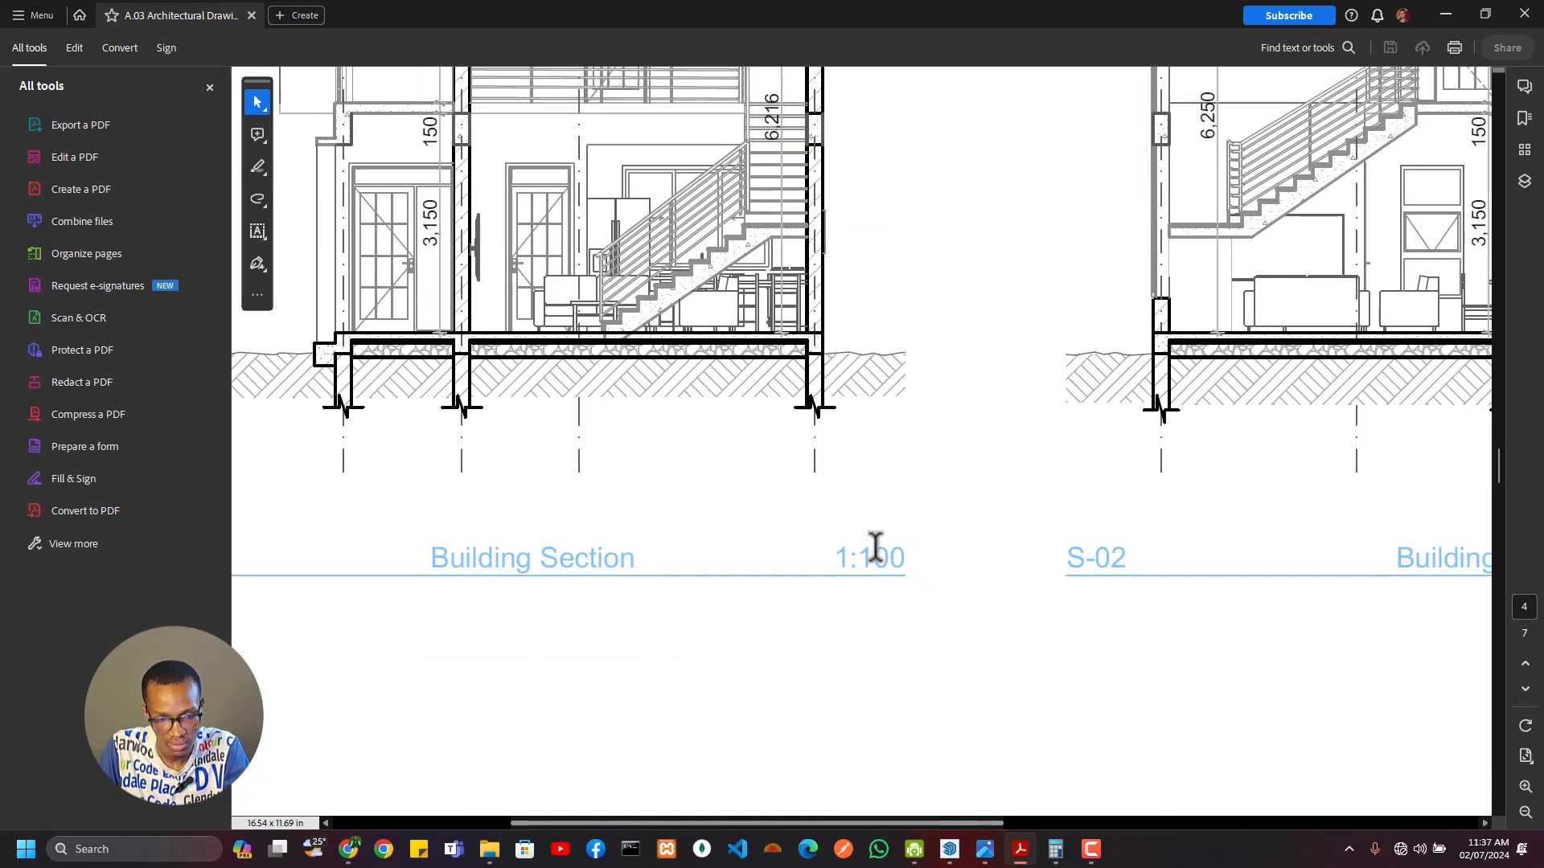
scroll(851, 565, "up", 3)
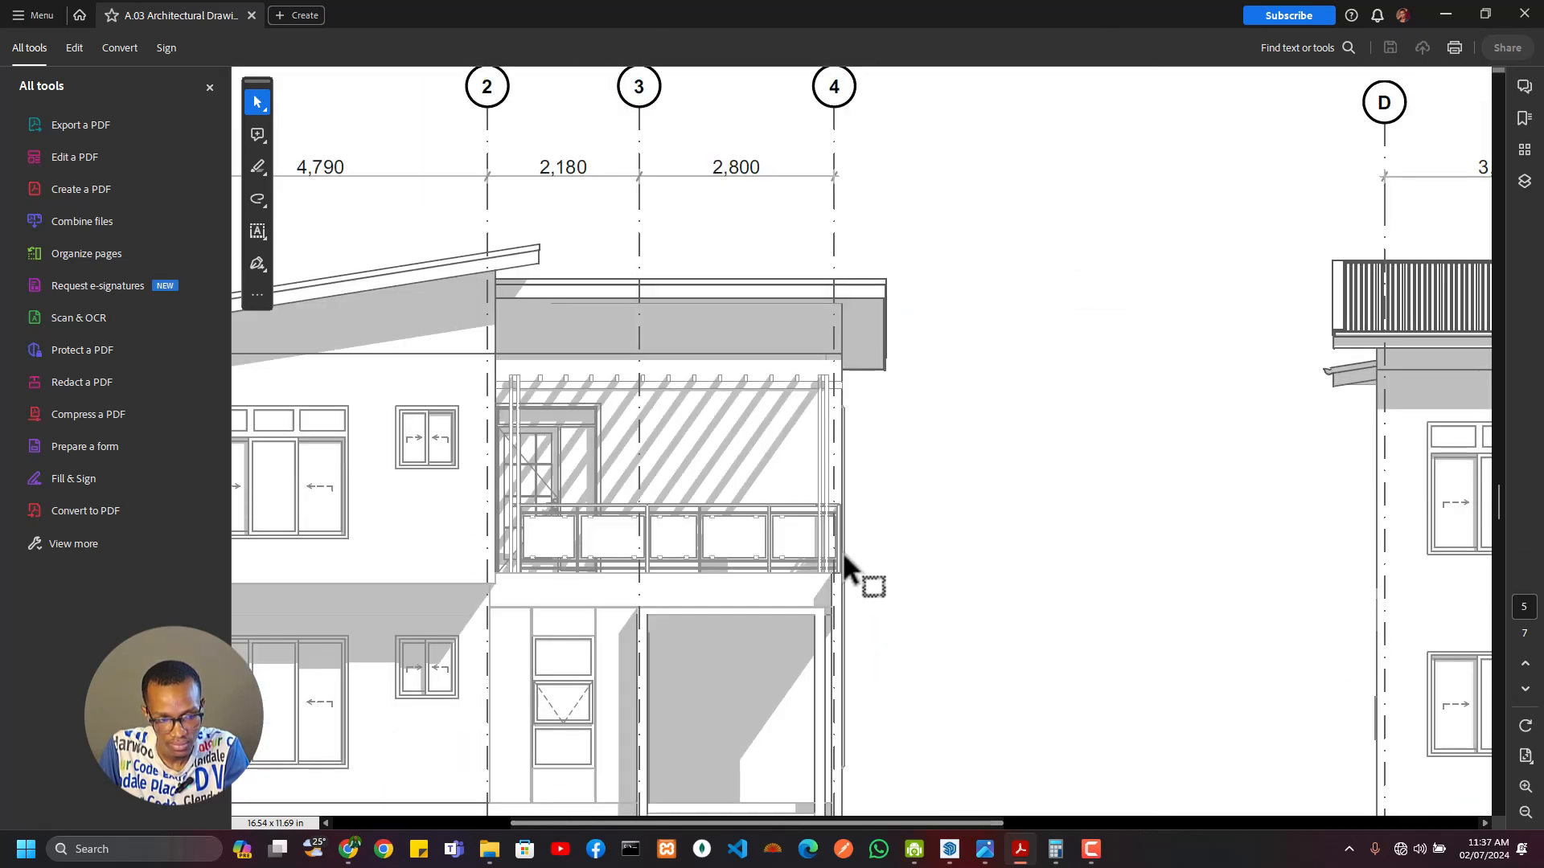
mouse_move(901, 823)
left_mouse_down()
mouse_move(1177, 822)
mouse_move(890, 822)
left_mouse_up()
scroll(803, 560, "down", 12)
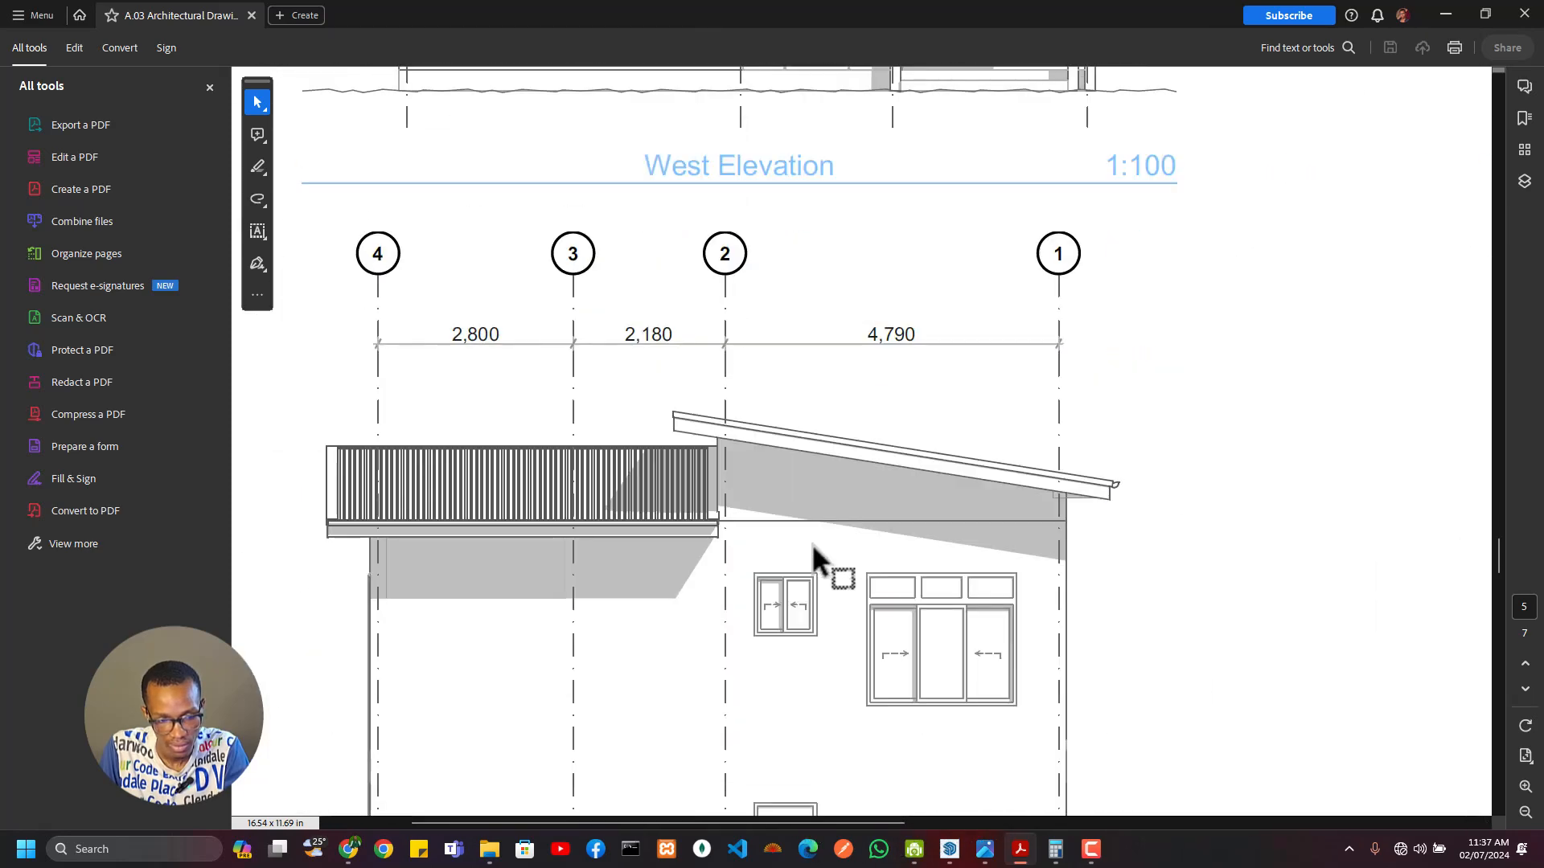
scroll(910, 539, "up", 3)
scroll(1002, 519, "up", 5)
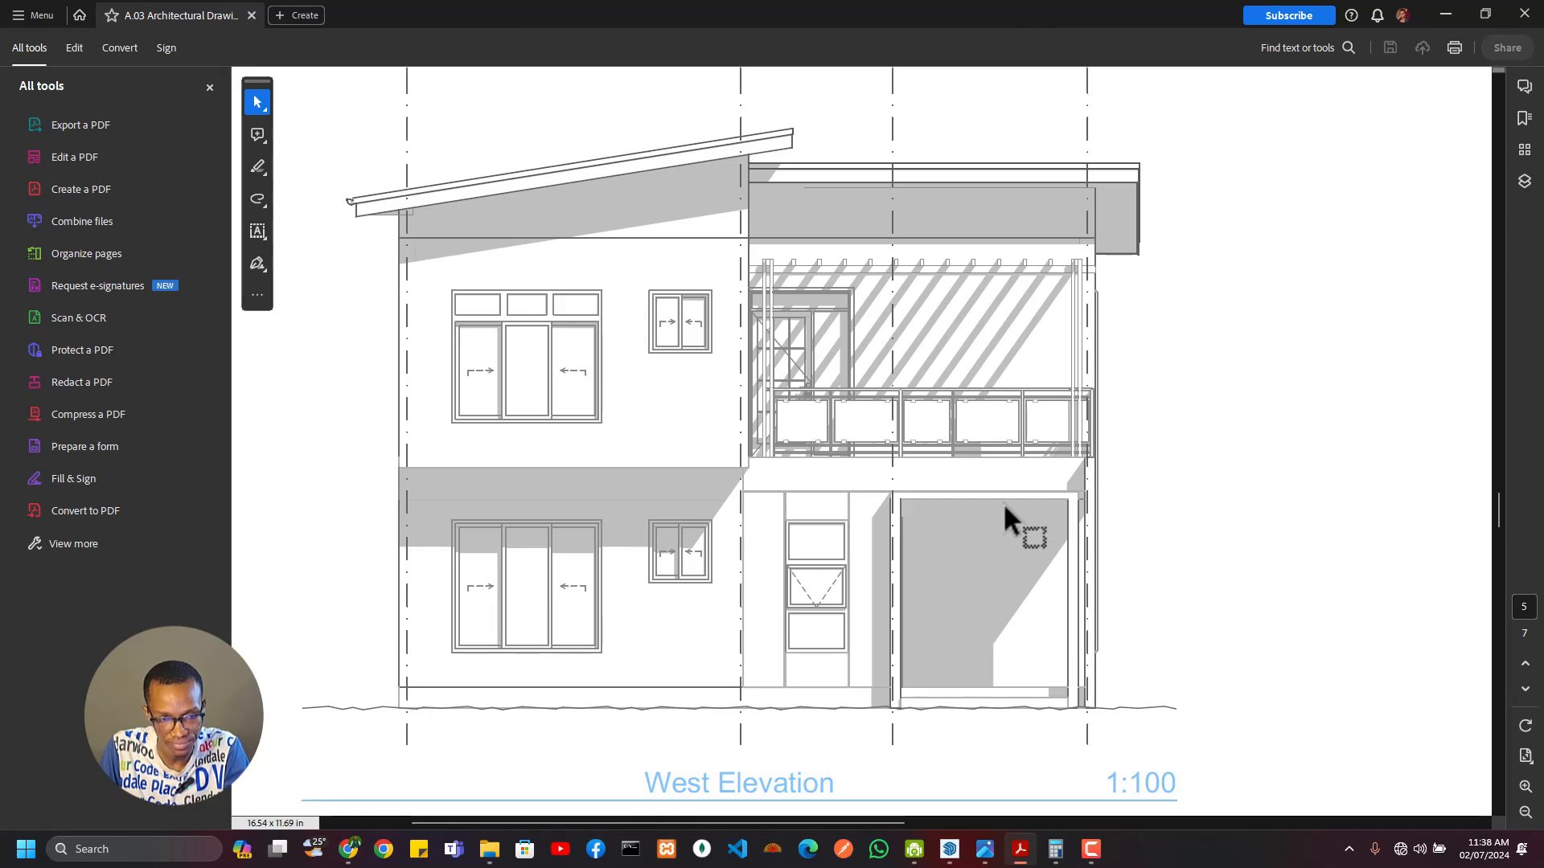
scroll(997, 539, "down", 6)
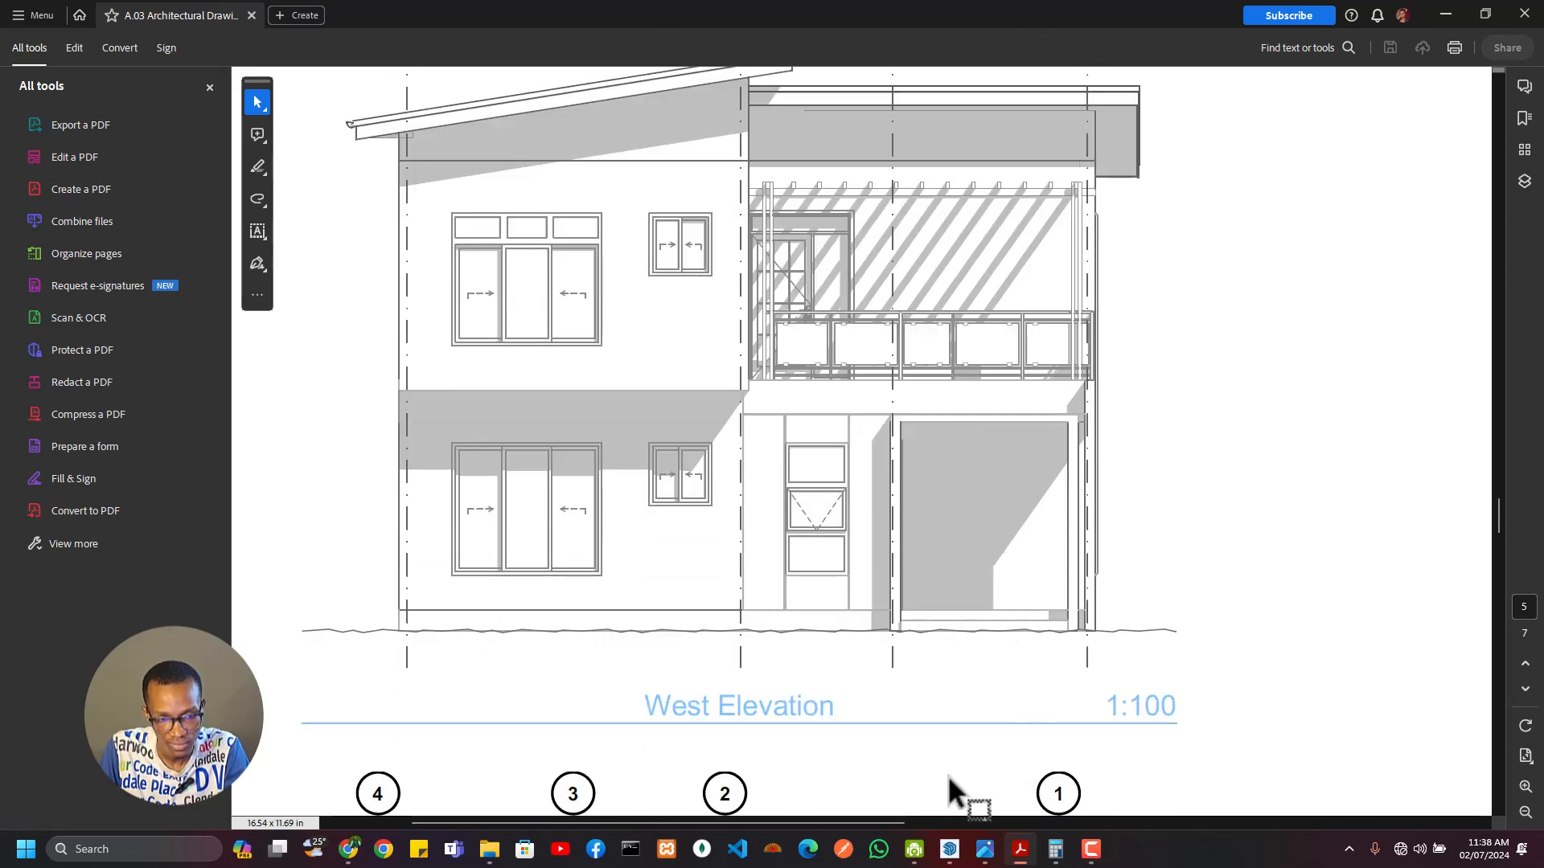
Step: Examine the balcony's railing panels, posts and pergola up close in the West Elevation
scroll(766, 354, "up", 6, "ctrl")
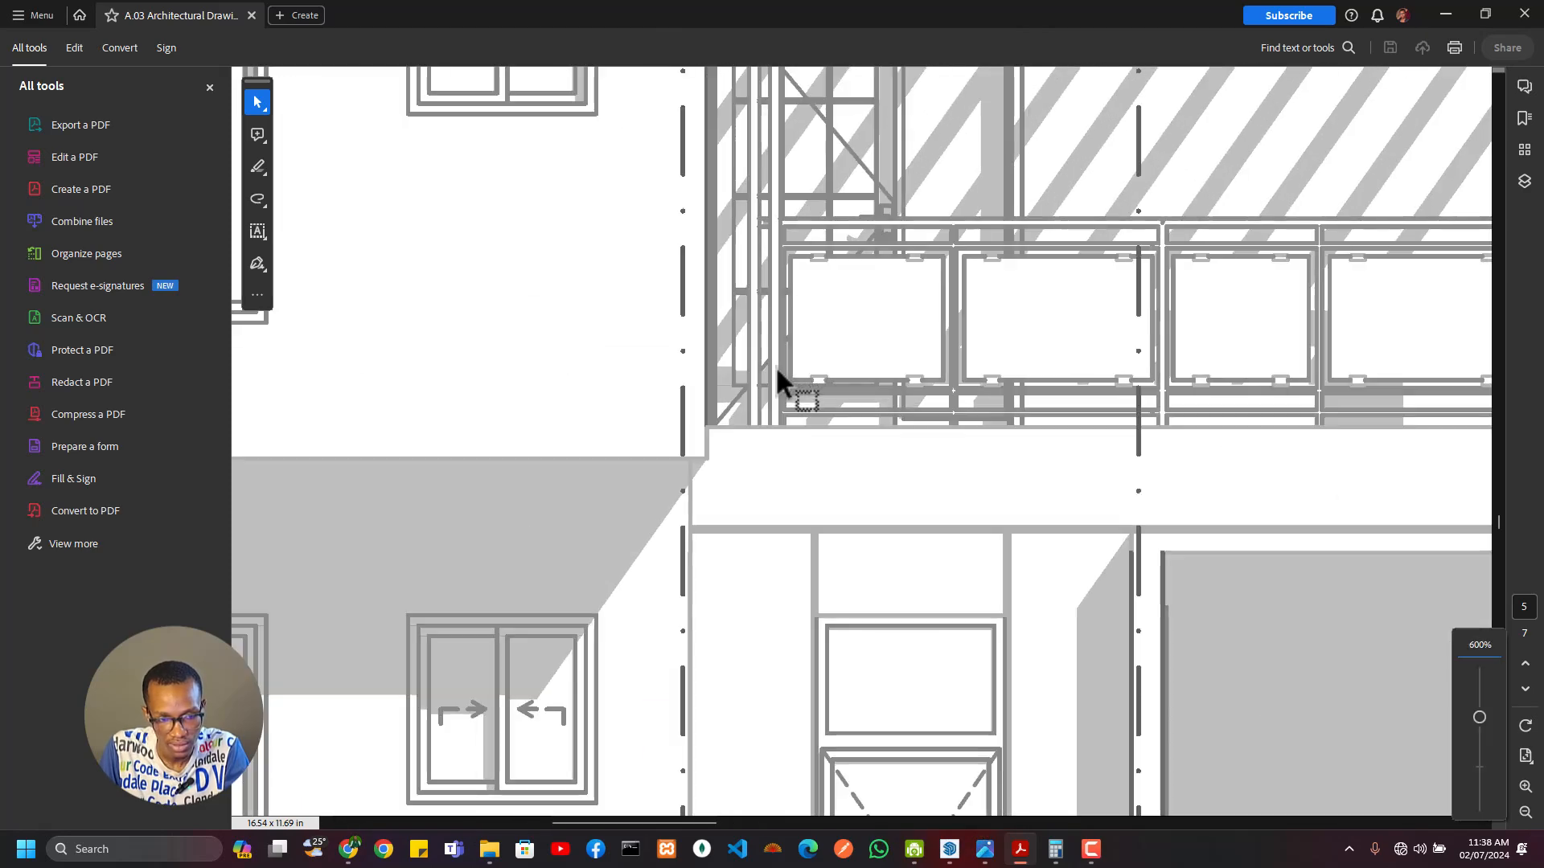
scroll(770, 426, "up", 4)
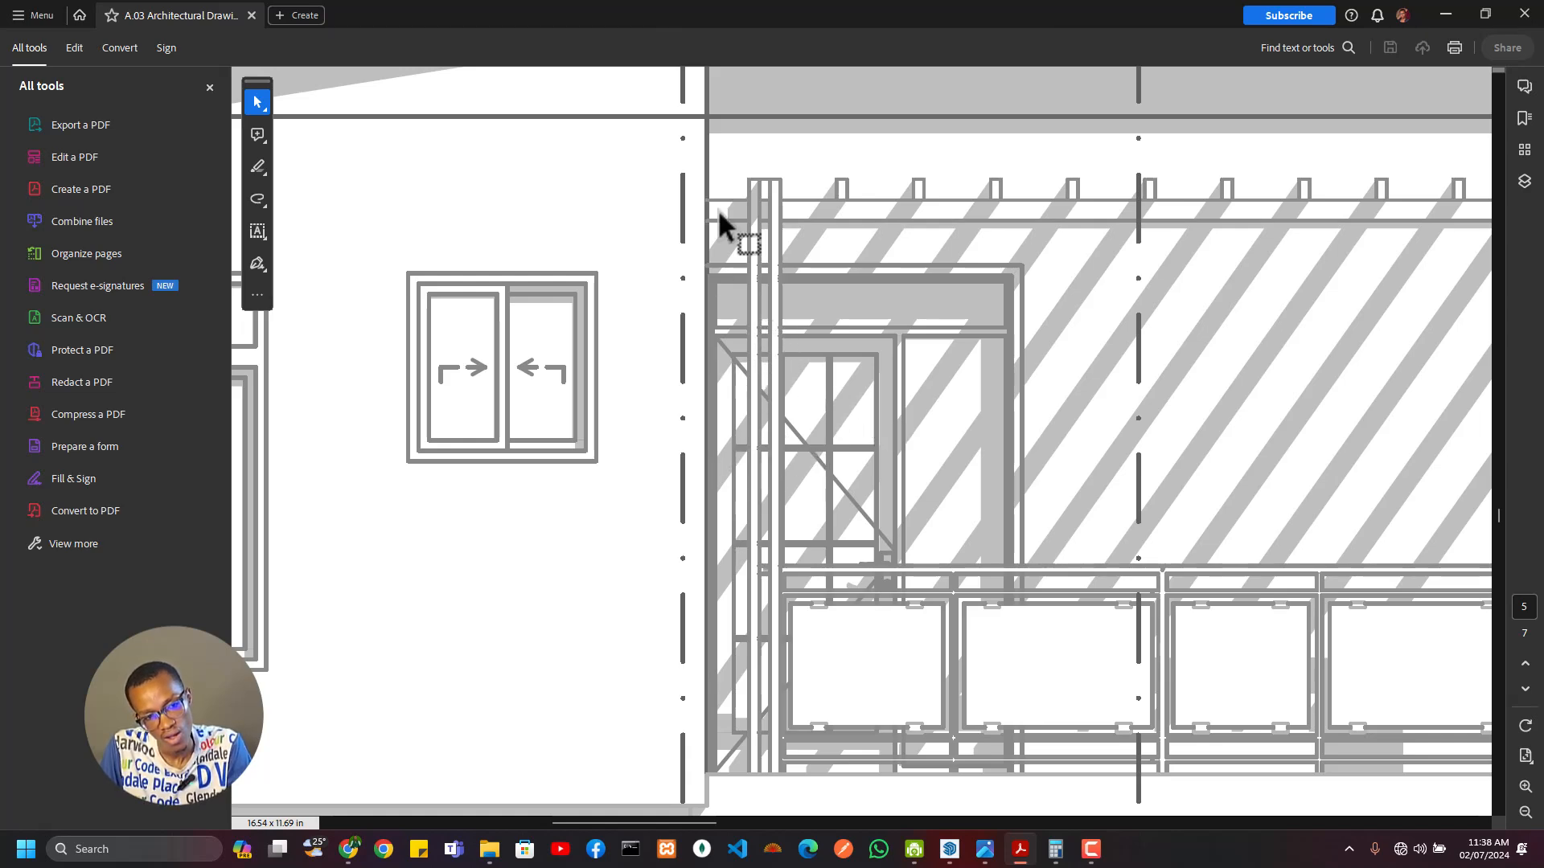
scroll(1013, 297, "down", 4)
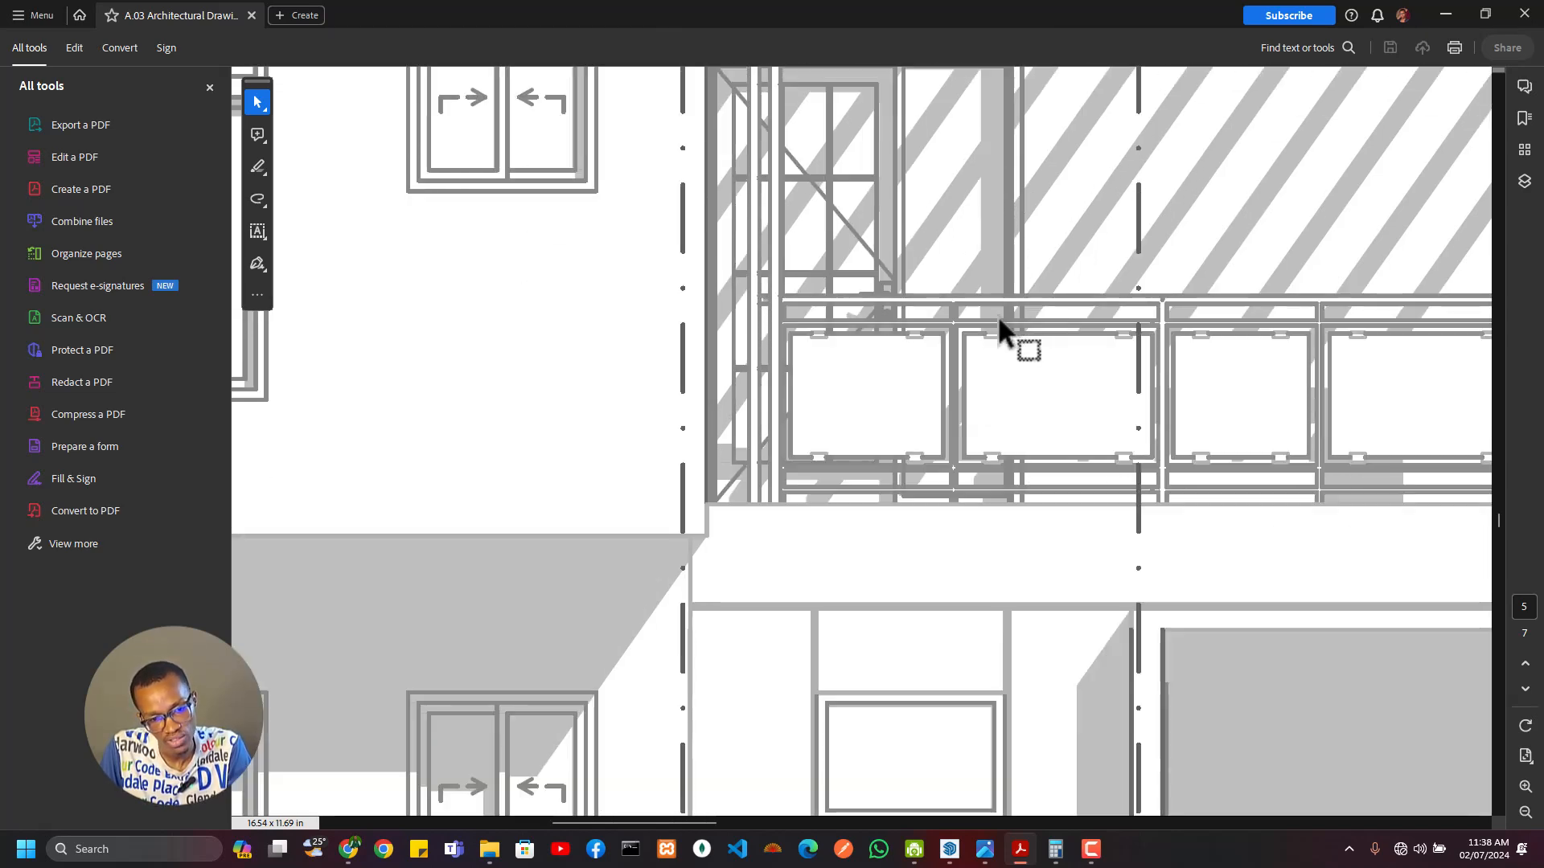
scroll(997, 316, "down", 2, "ctrl")
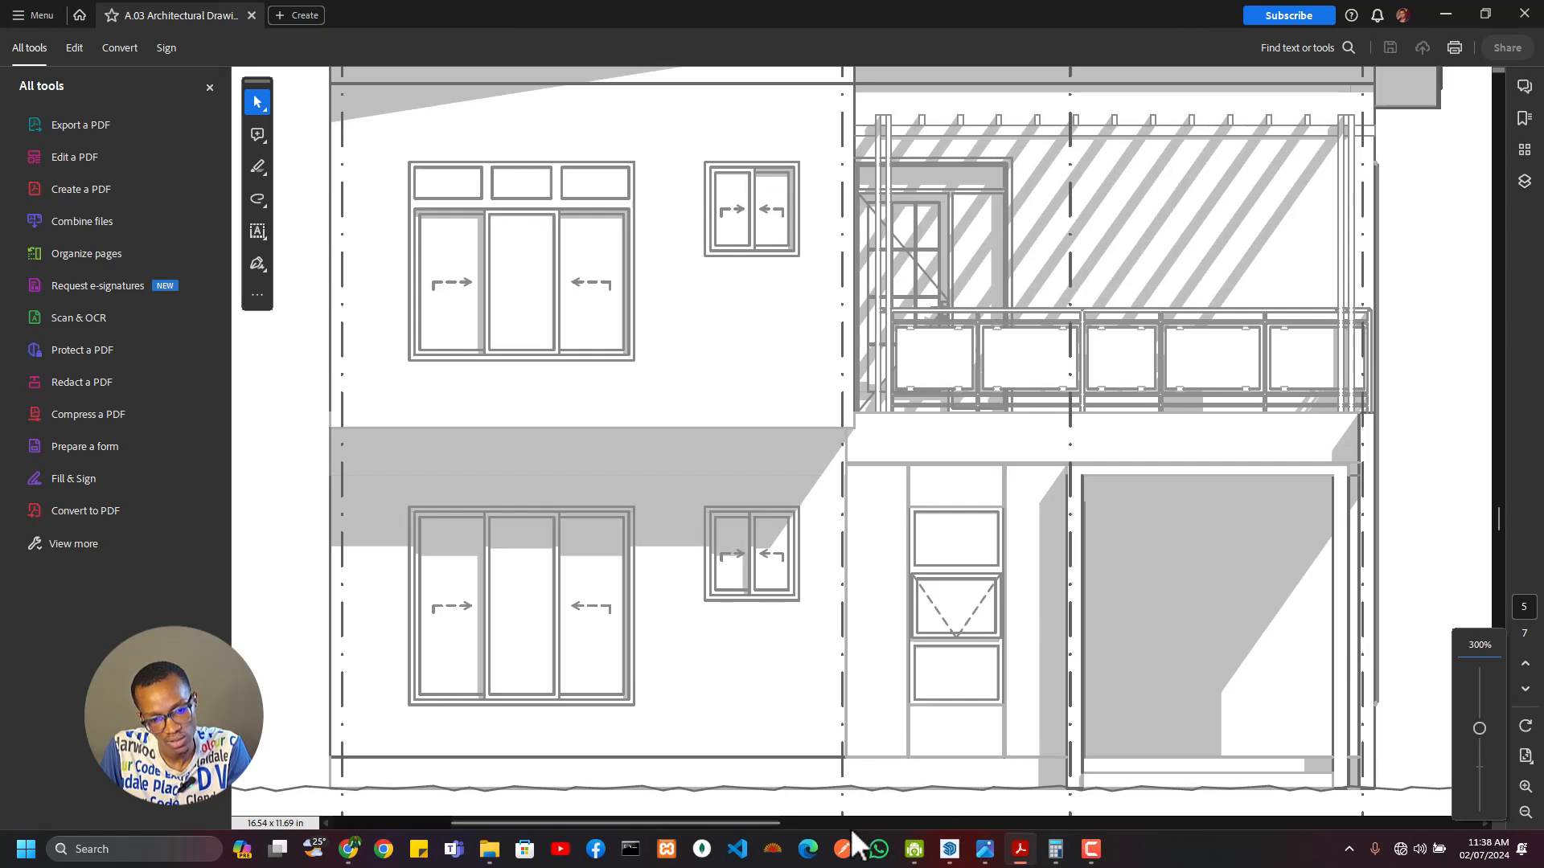
scroll(763, 828, "right", 3)
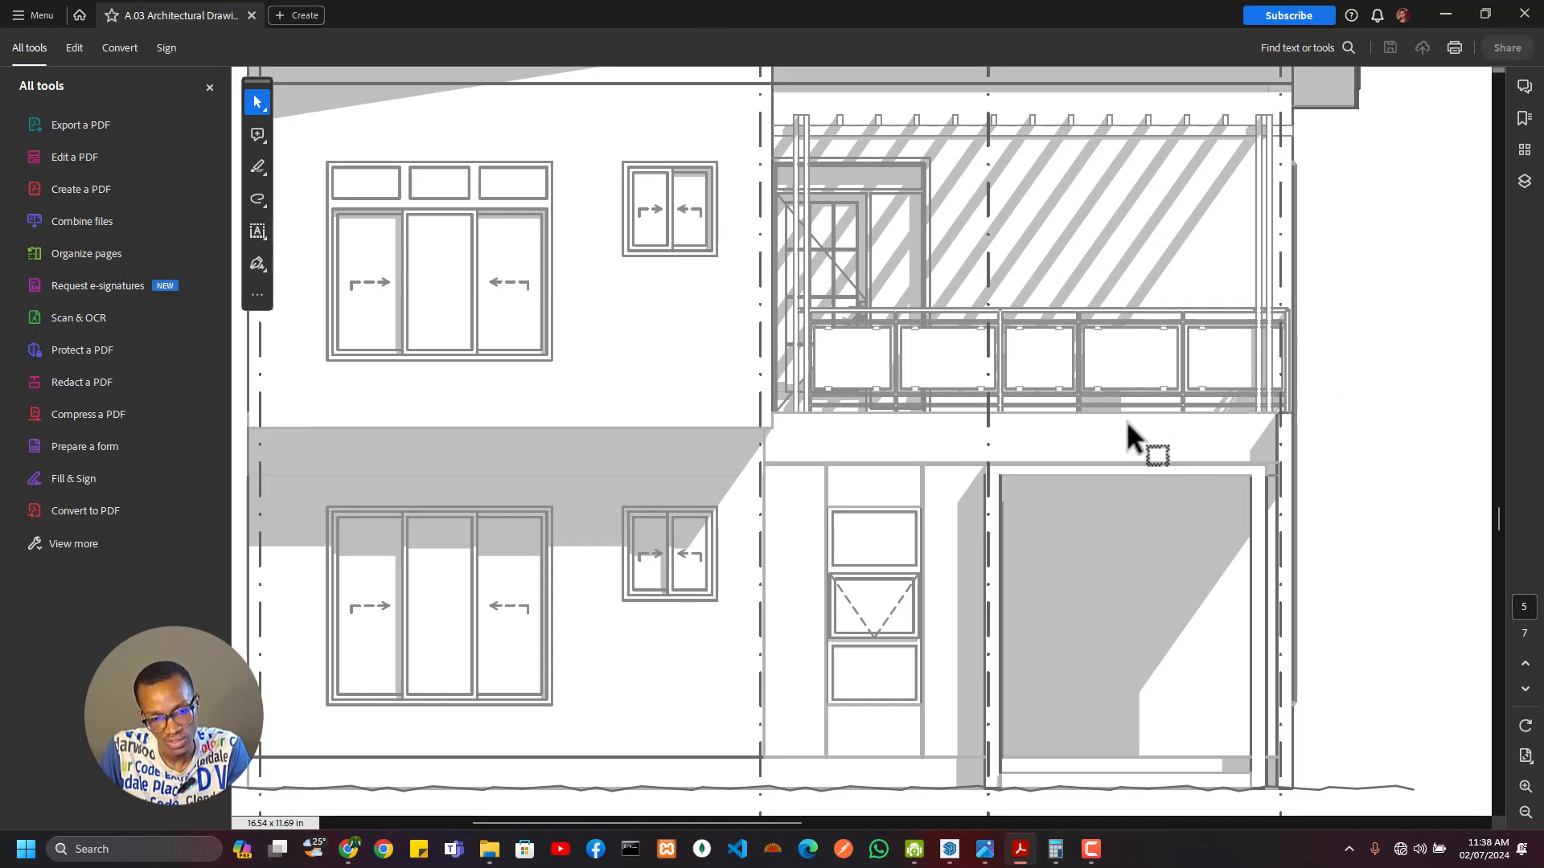
scroll(1127, 426, "down", 5)
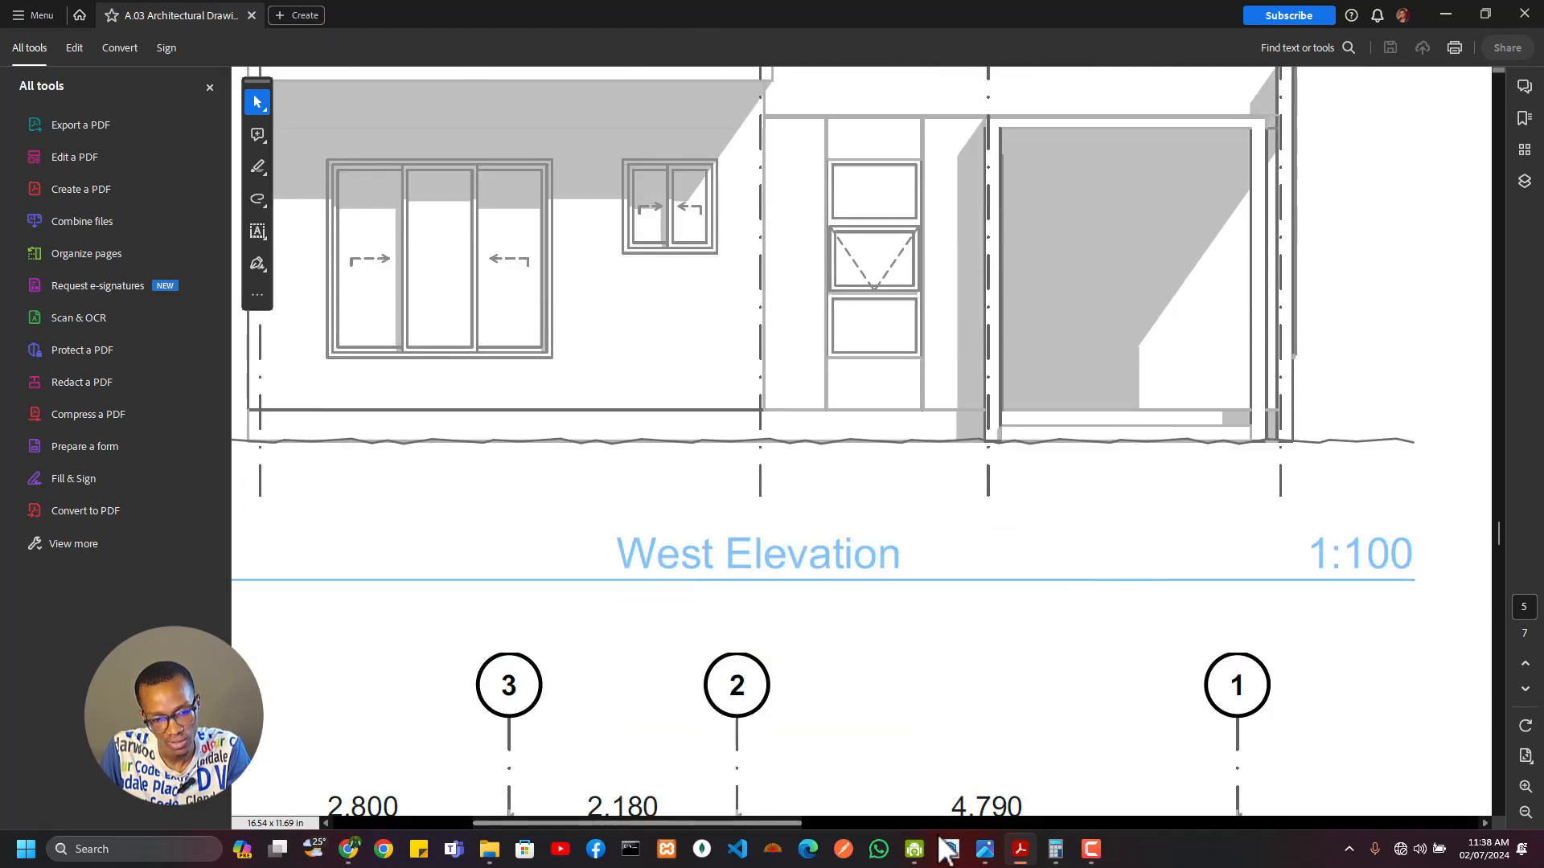
Step: Examine the balcony's two railing panels and their posts up close in the North Elevation
scroll(1075, 828, "right", 15)
scroll(1068, 710, "down", 5)
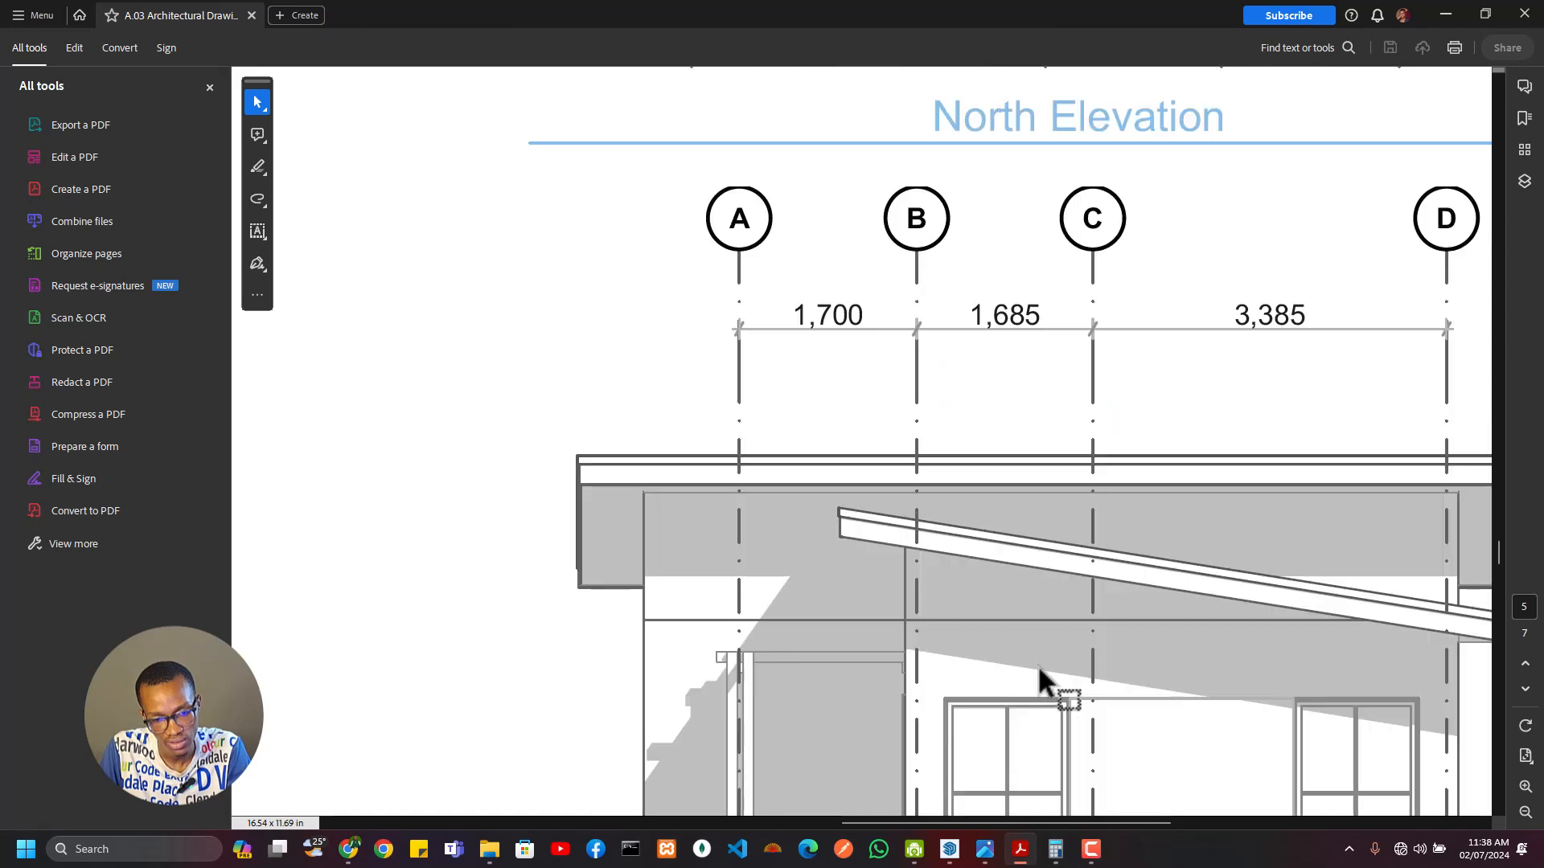
scroll(1040, 674, "down", 7)
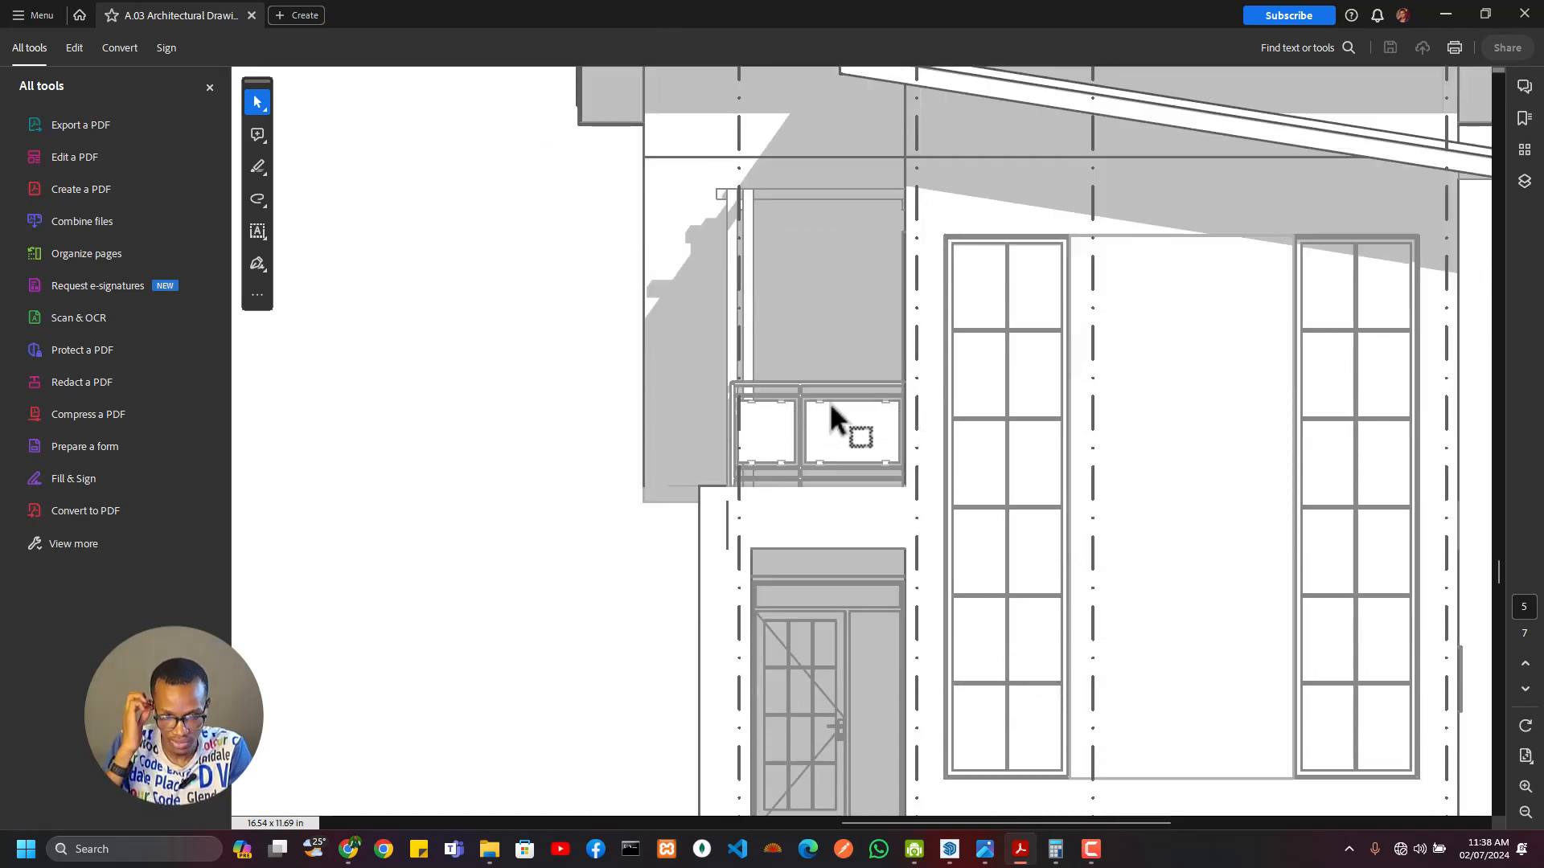
scroll(860, 416, "up", 2, "ctrl")
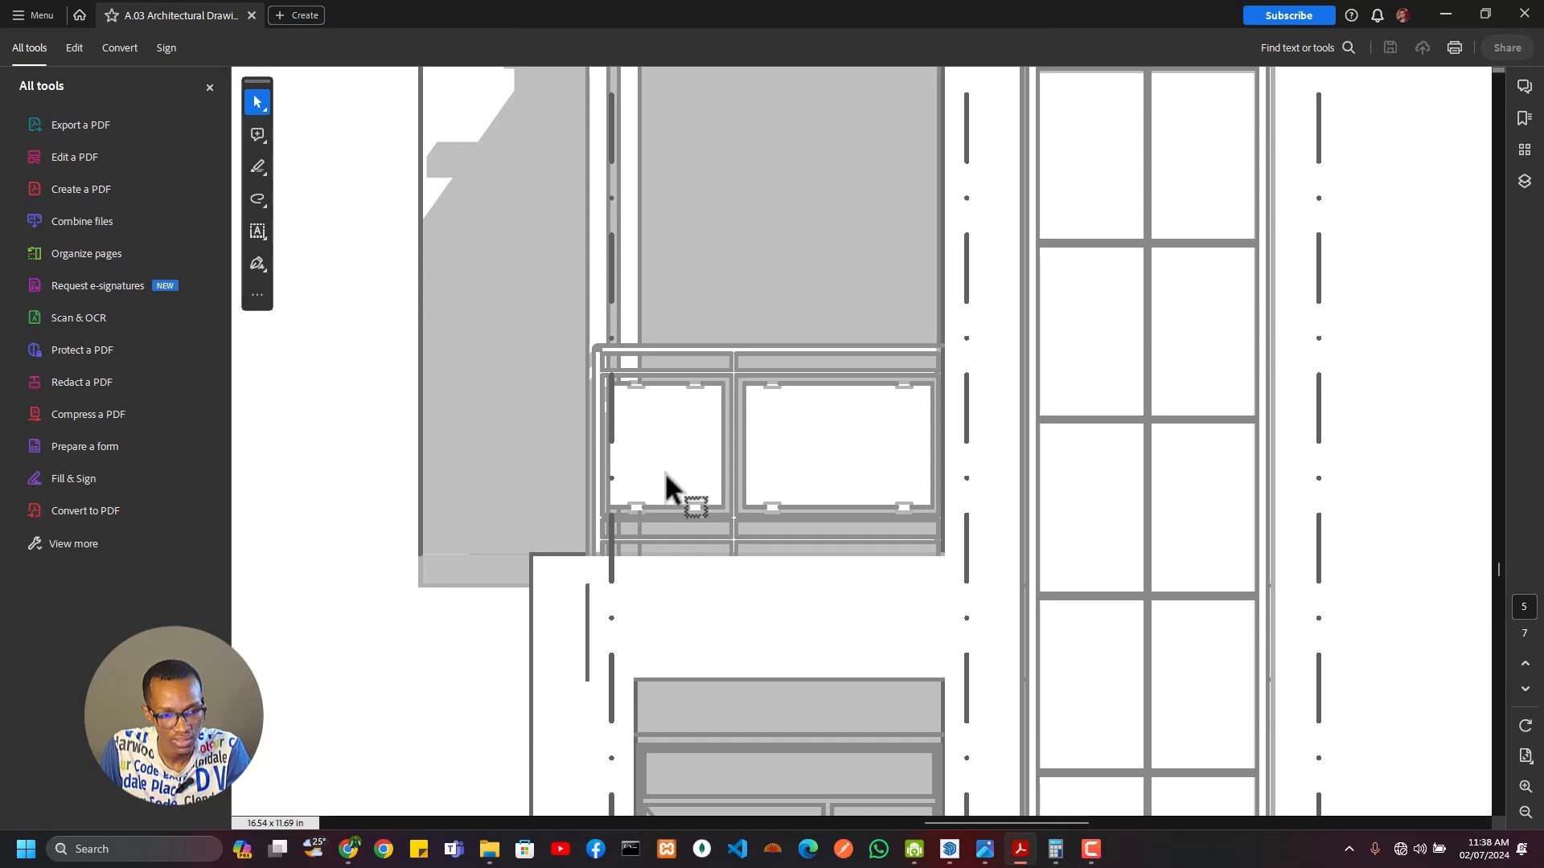
Step: Switch to SketchUp, copy the Rail (1000) component from the imported Rails group, and leave the imported component
key("alt+Tab")
scroll(669, 514, "down", 3)
left_click(693, 610)
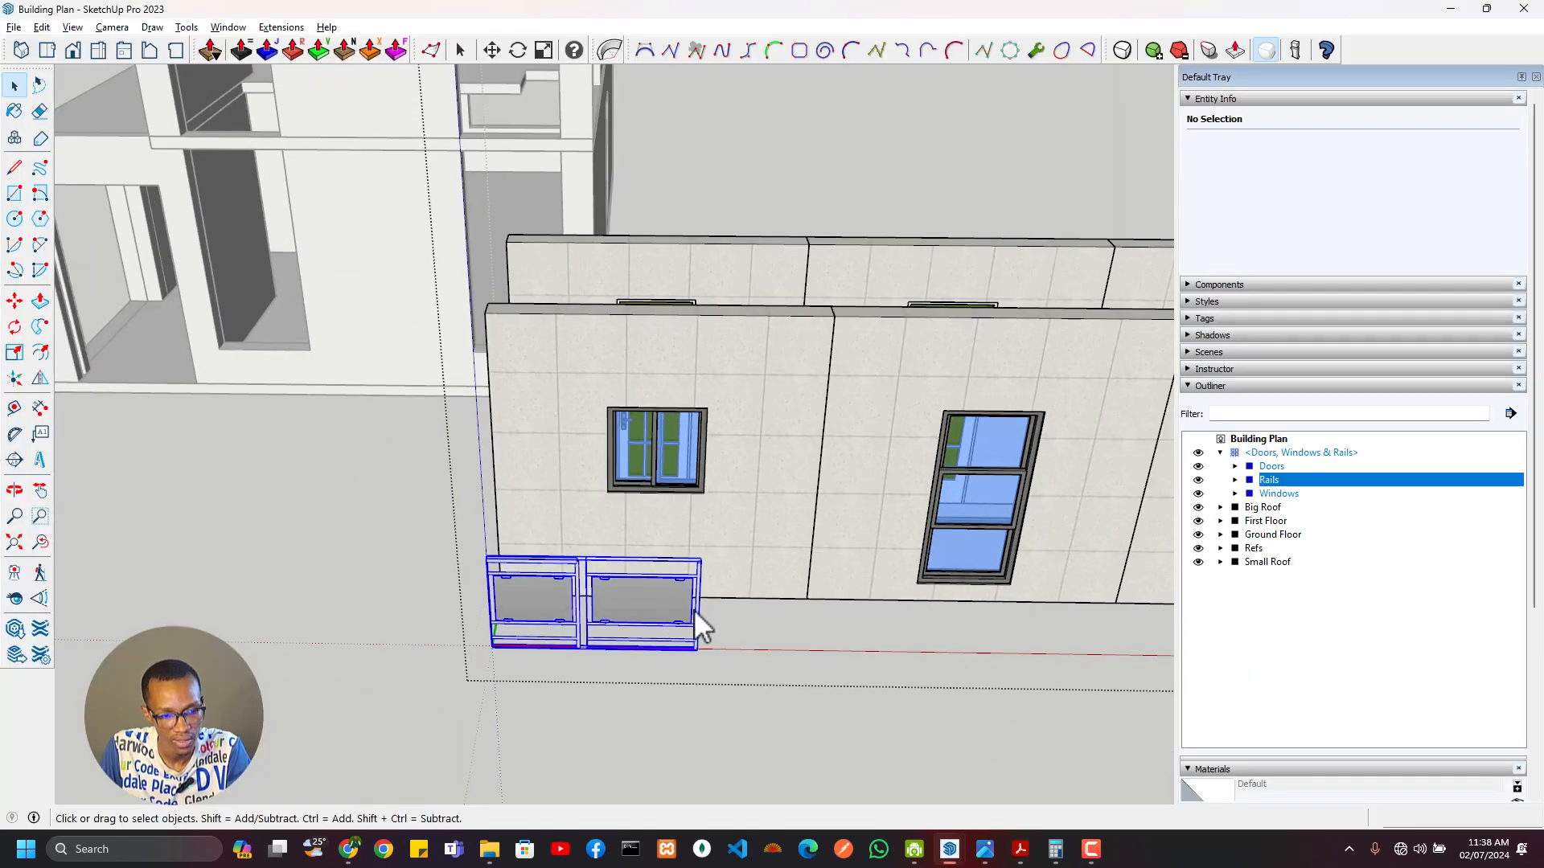
double_click(663, 614)
left_click(677, 621)
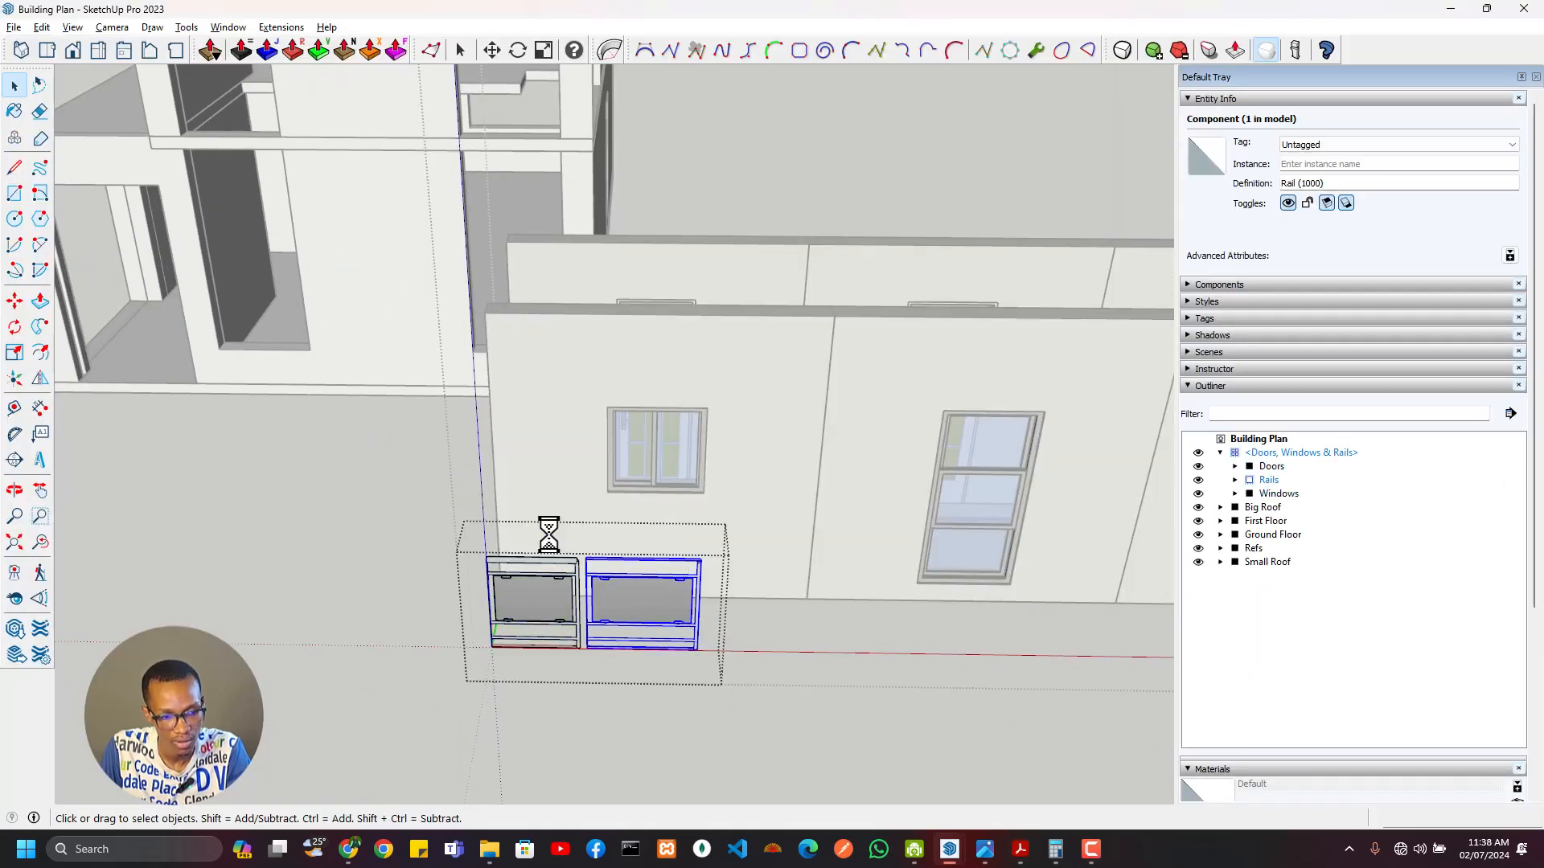
scroll(444, 480, "down", 3)
middle_click_drag(547, 459, 1073, 755, "shift")
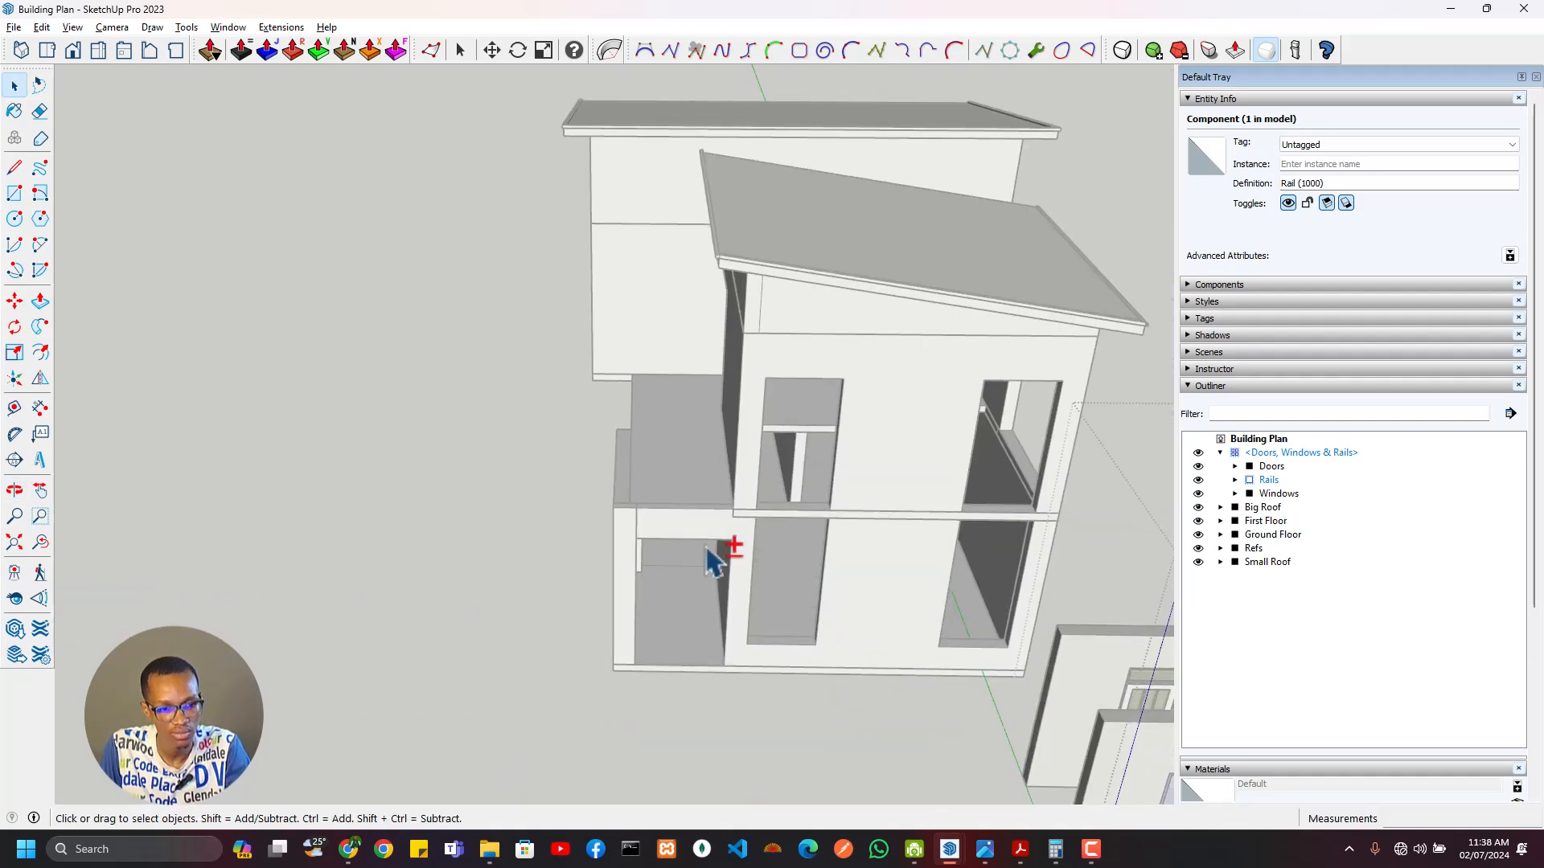
key("Escape")
key("Escape")
Step: Collapse the imported component in the Outliner and highlight the First Floor and Ground Floor groups to identify the balcony edge
scroll(704, 483, "up", 3)
left_click(786, 532)
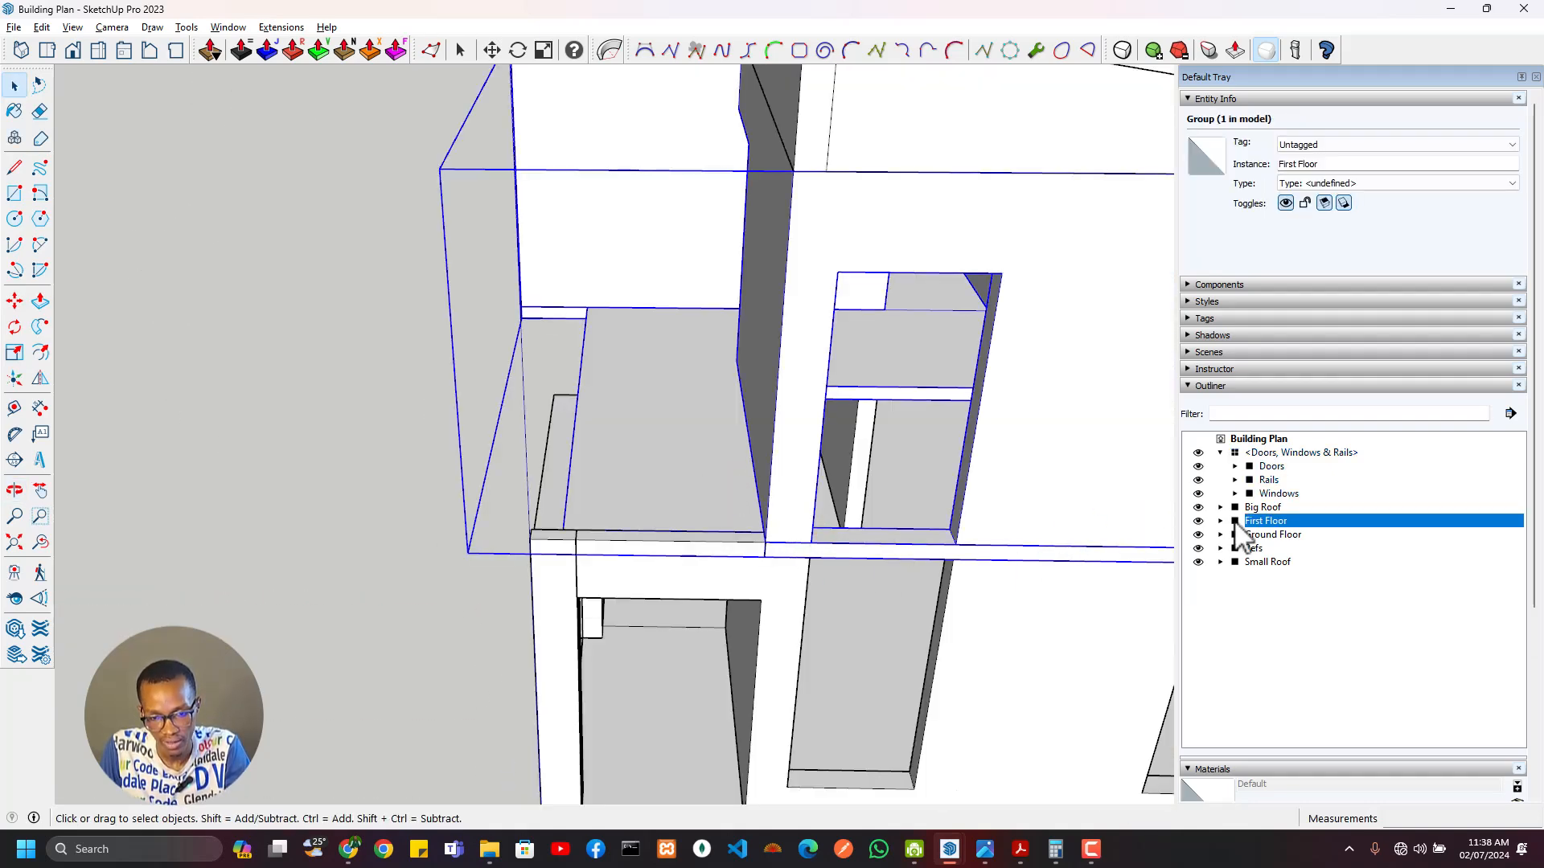
left_click(1221, 452)
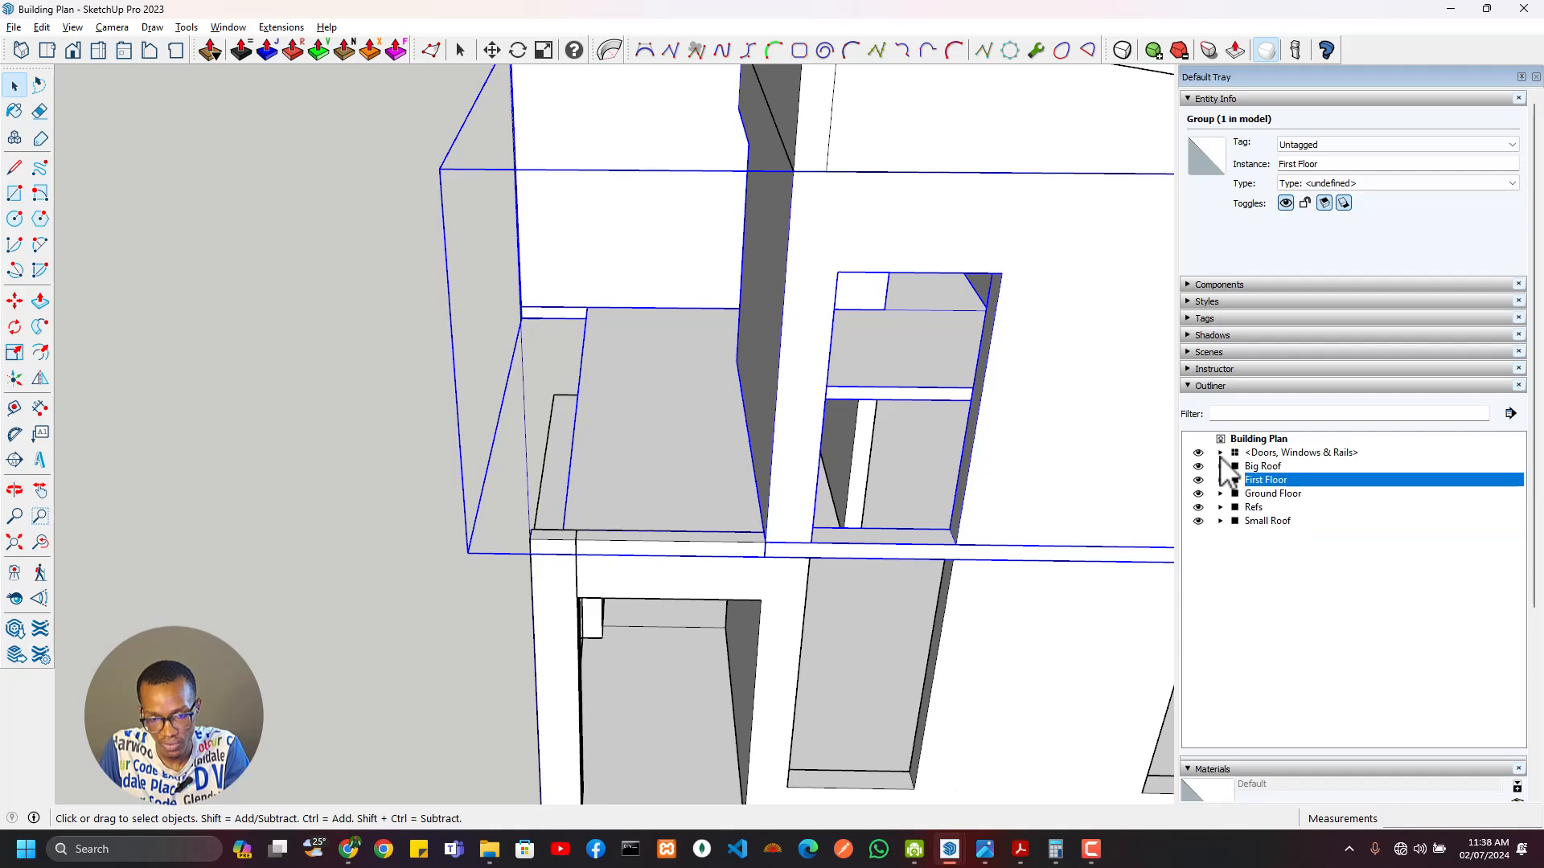
left_click(1251, 495)
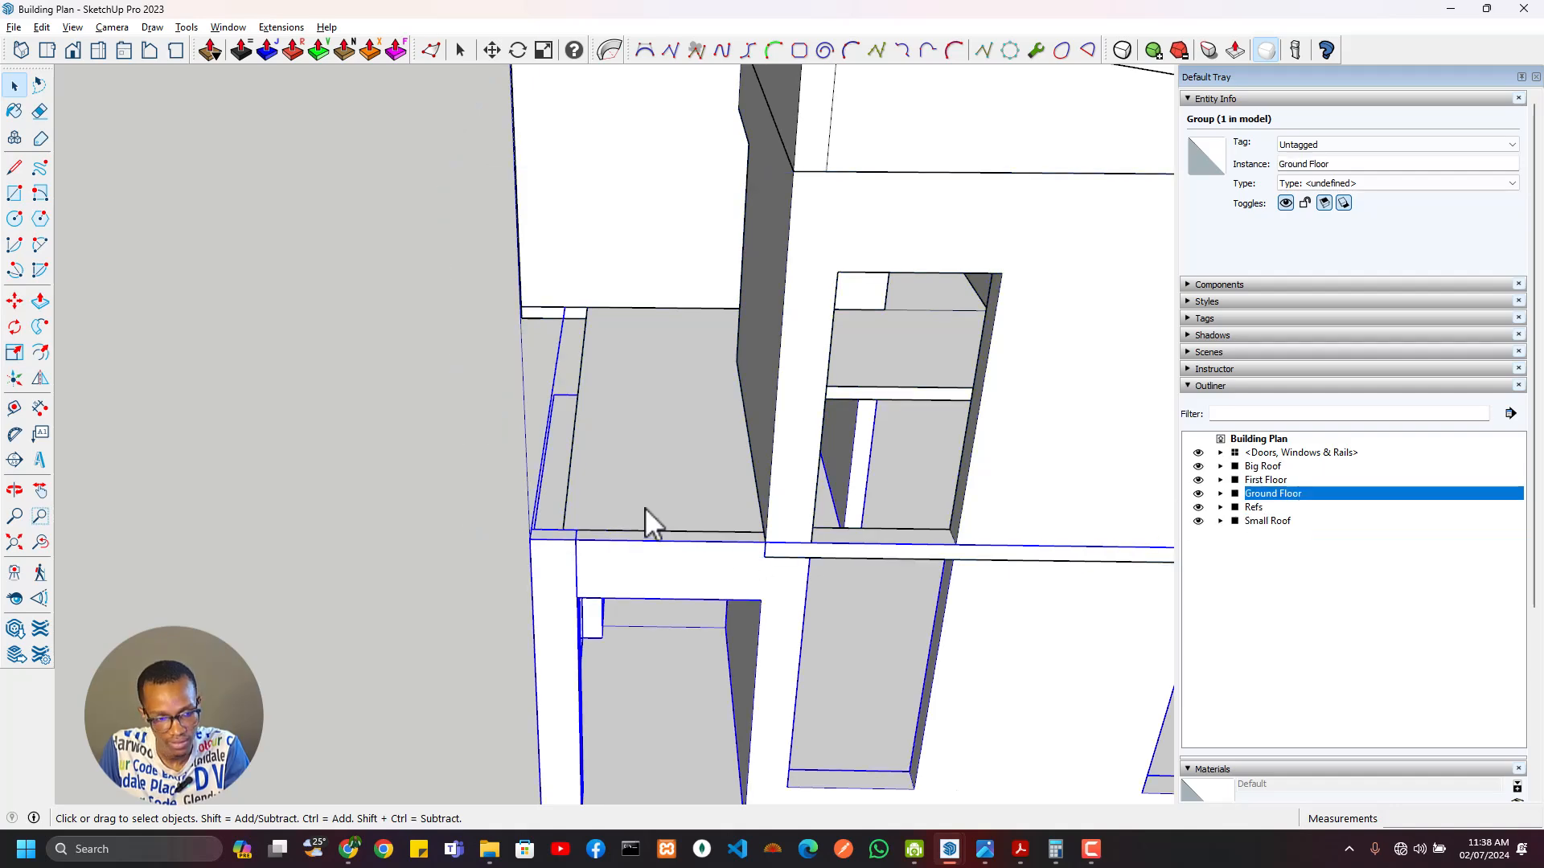
Step: Paste the copied Rail (1000) onto the balcony's front edge above the ground-floor opening
scroll(645, 509, "up", 2)
middle_click_drag(755, 559, 808, 527)
left_click(834, 485)
scroll(755, 560, "up", 2)
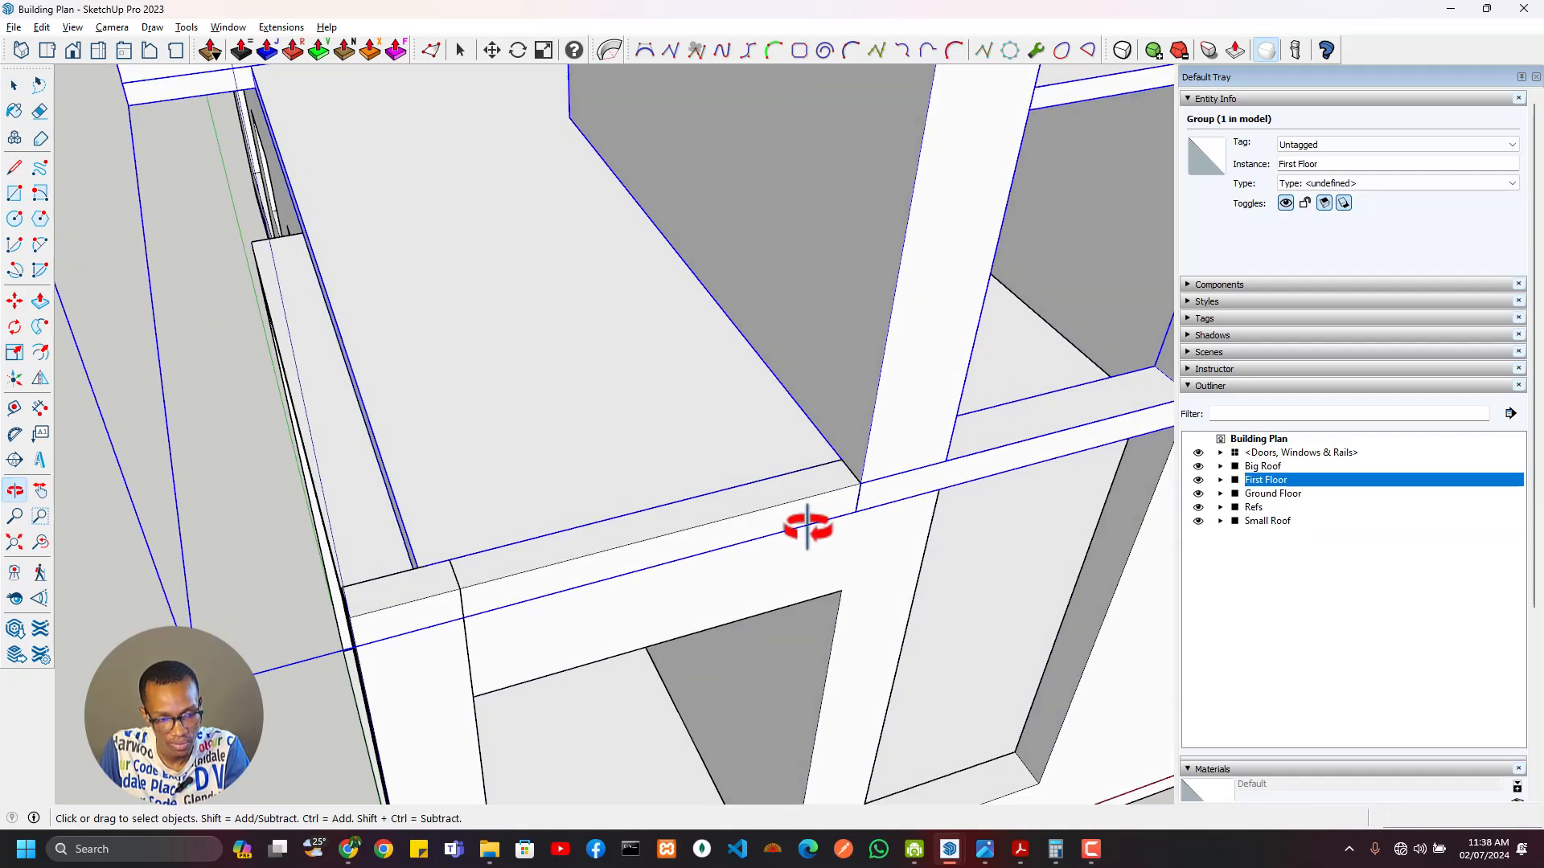
key("ctrl+v")
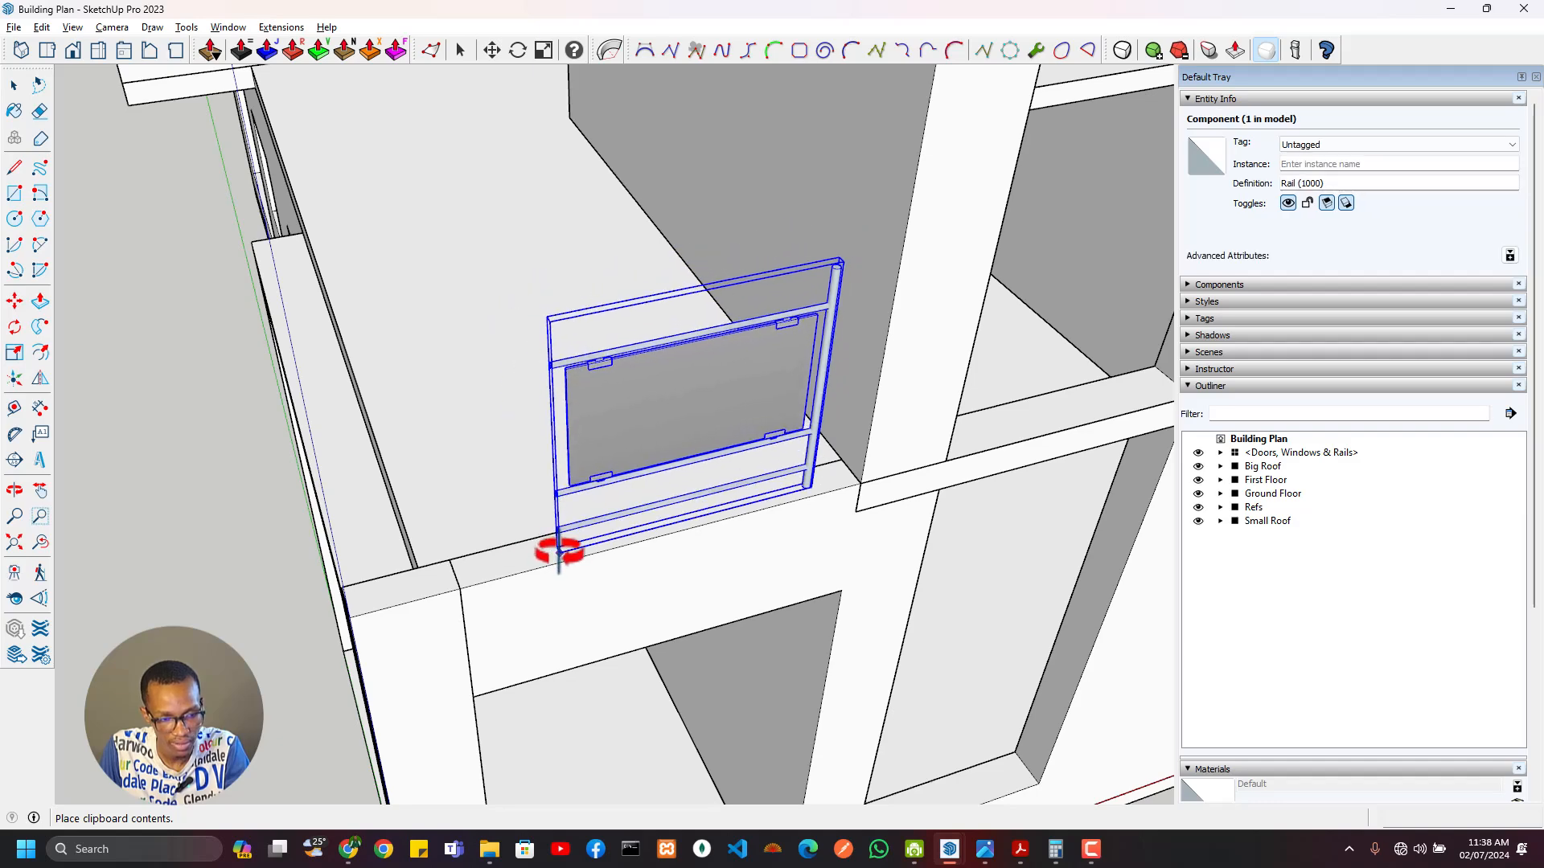
left_click(553, 547)
scroll(817, 586, "up", 3)
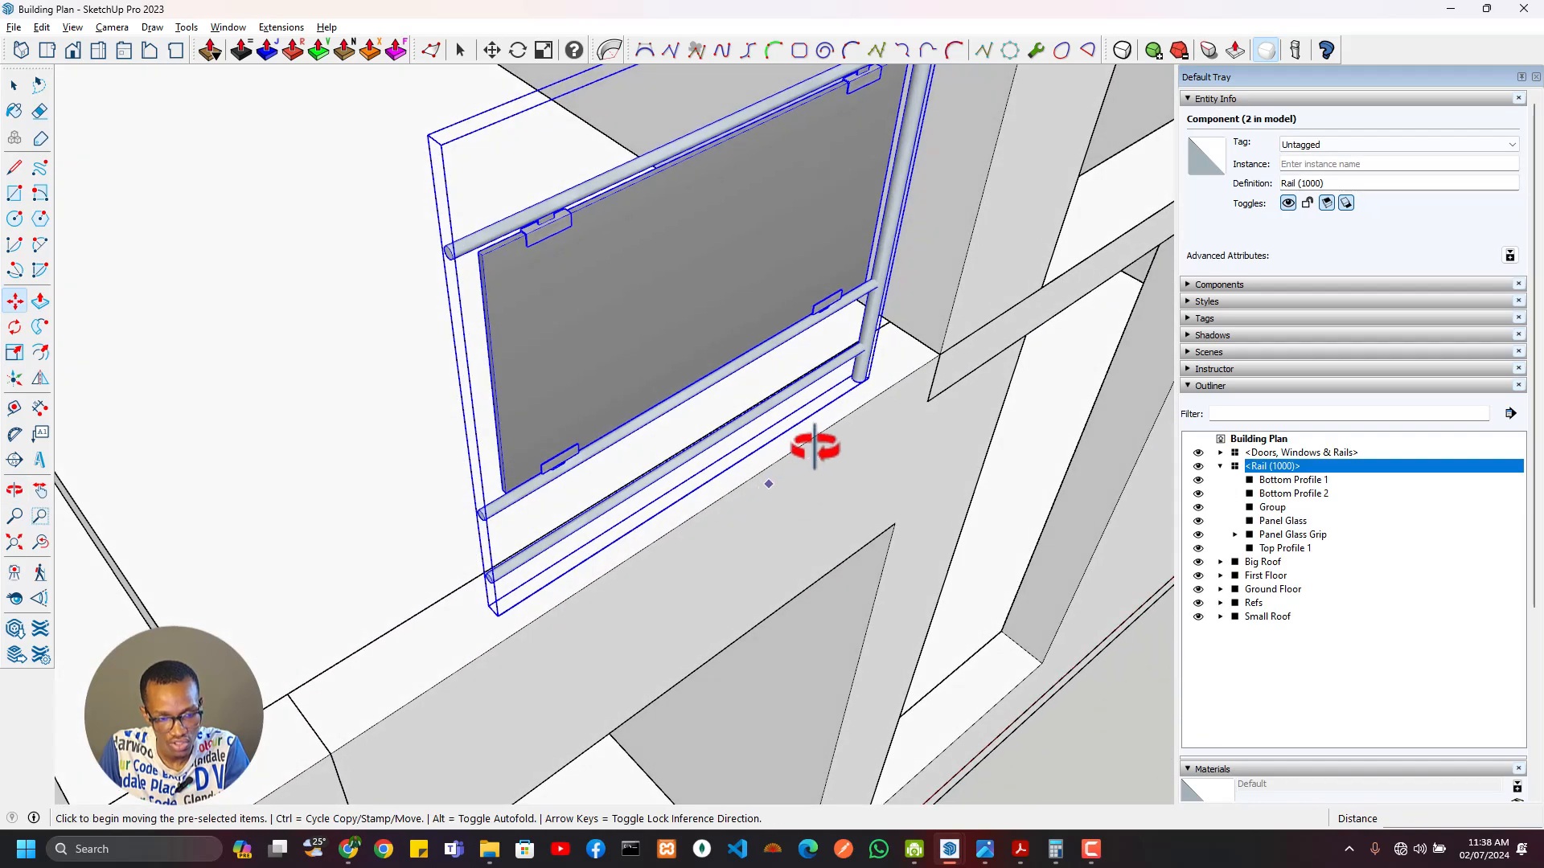
Step: Create a guide line with Tape Measure 50 mm in from the balcony's front edge
key("t")
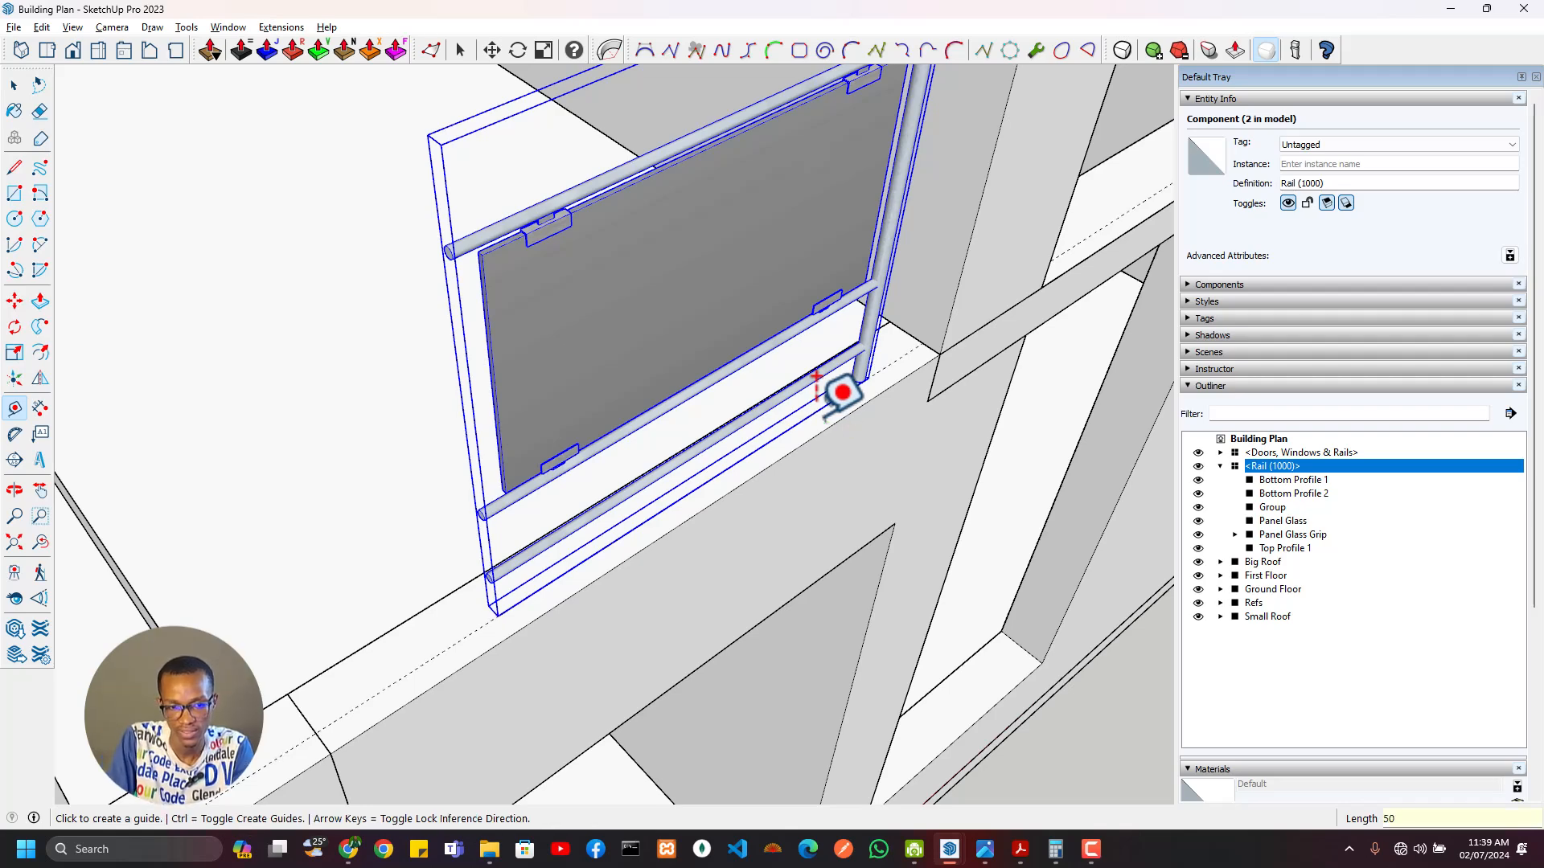
scroll(957, 436, "up", 3)
middle_click_drag(947, 431, 725, 476)
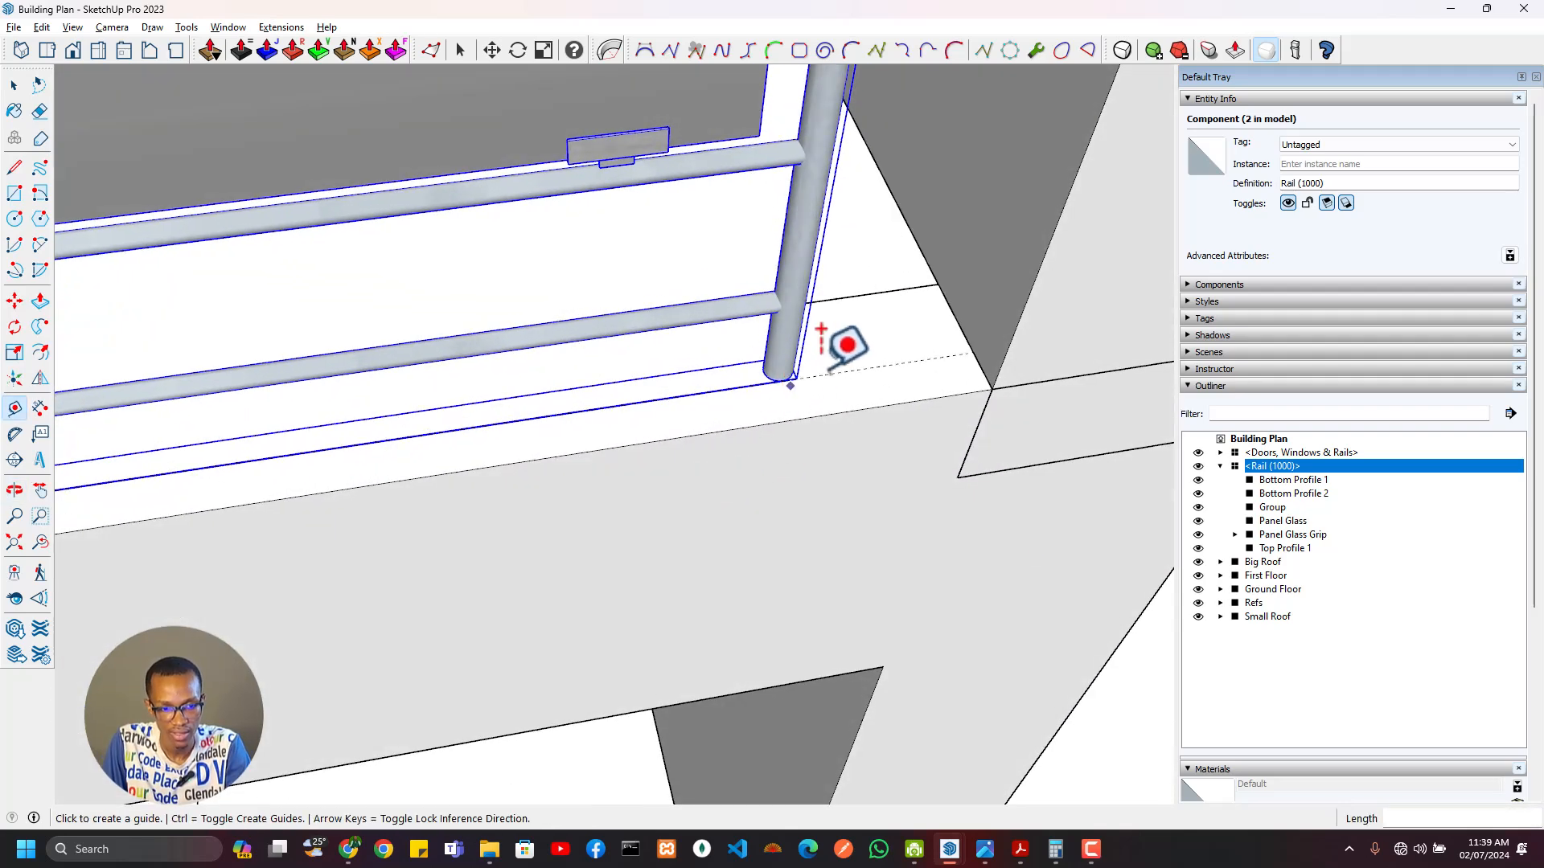
Step: Move the Rail (1000) by its lower post corner about 12 mm inward from the guide line
scroll(823, 369, "down", 1)
scroll(828, 368, "up", 5)
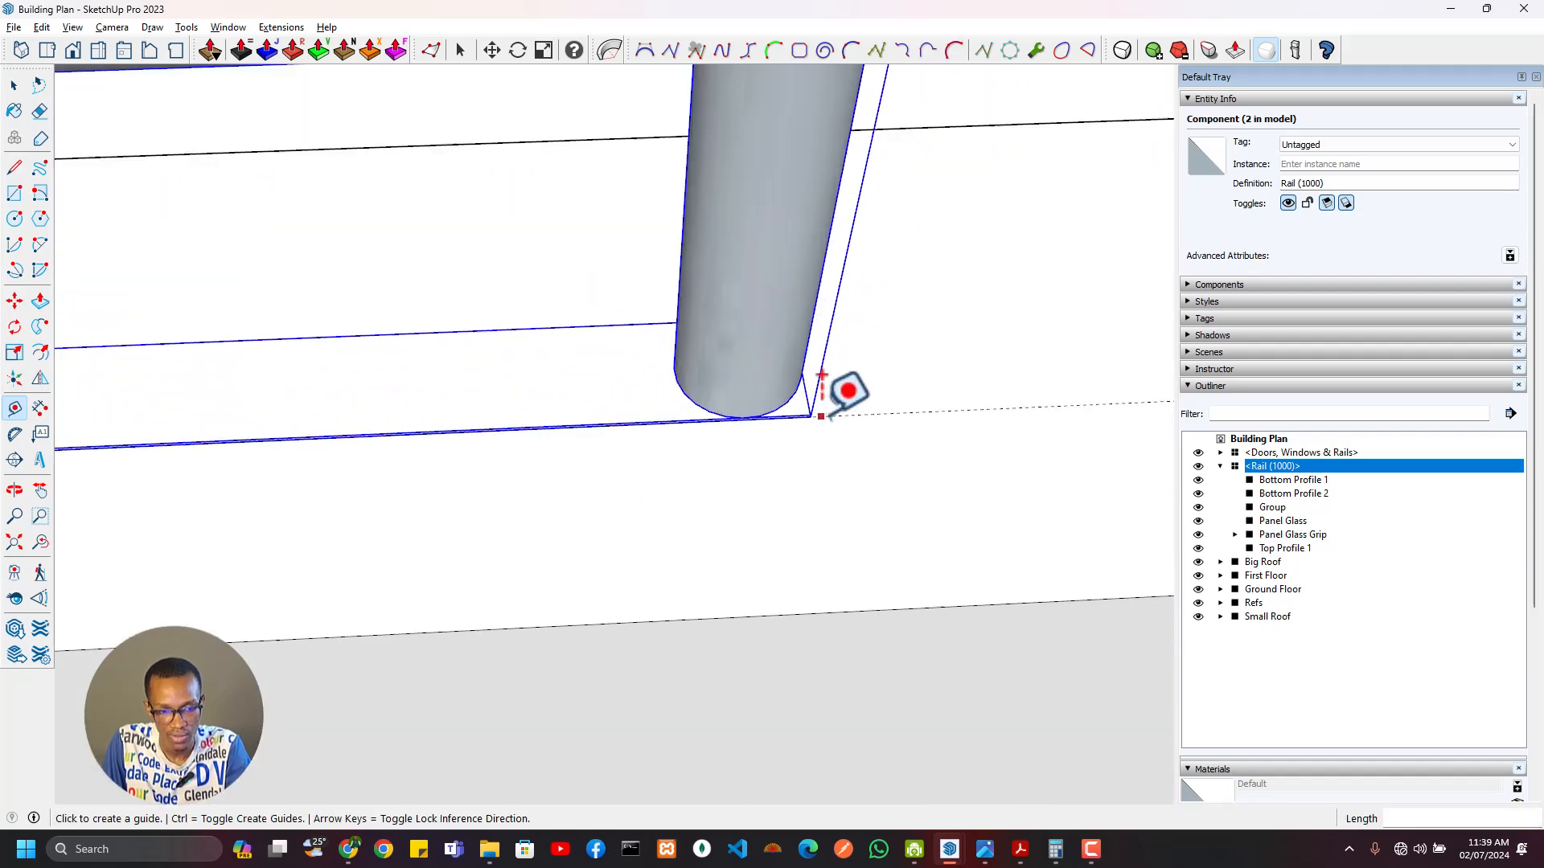
key("m")
scroll(812, 414, "up", 3)
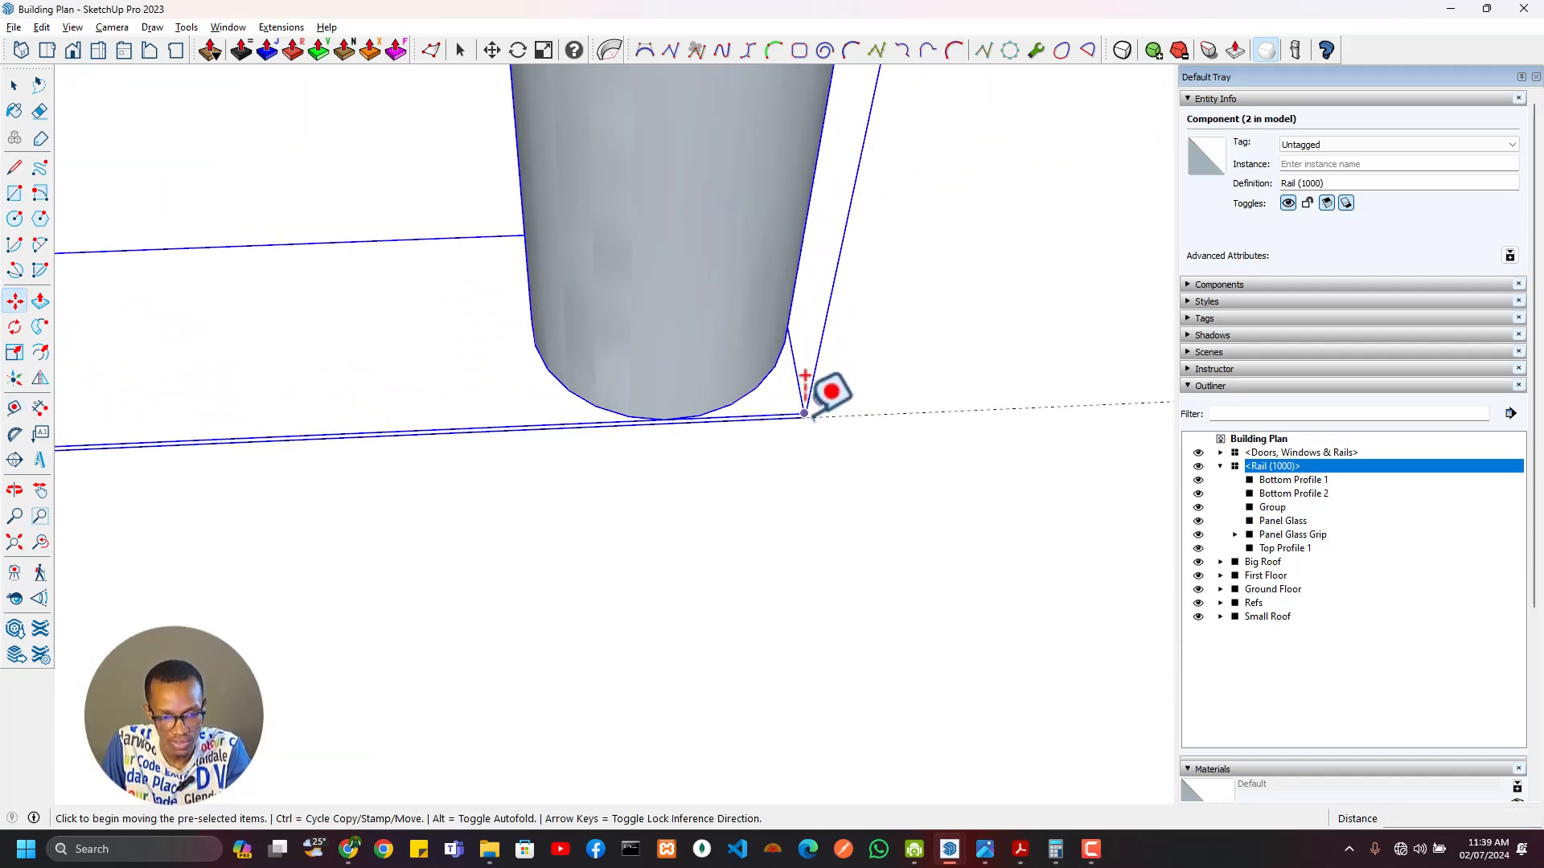
left_click(804, 414)
left_click(828, 316)
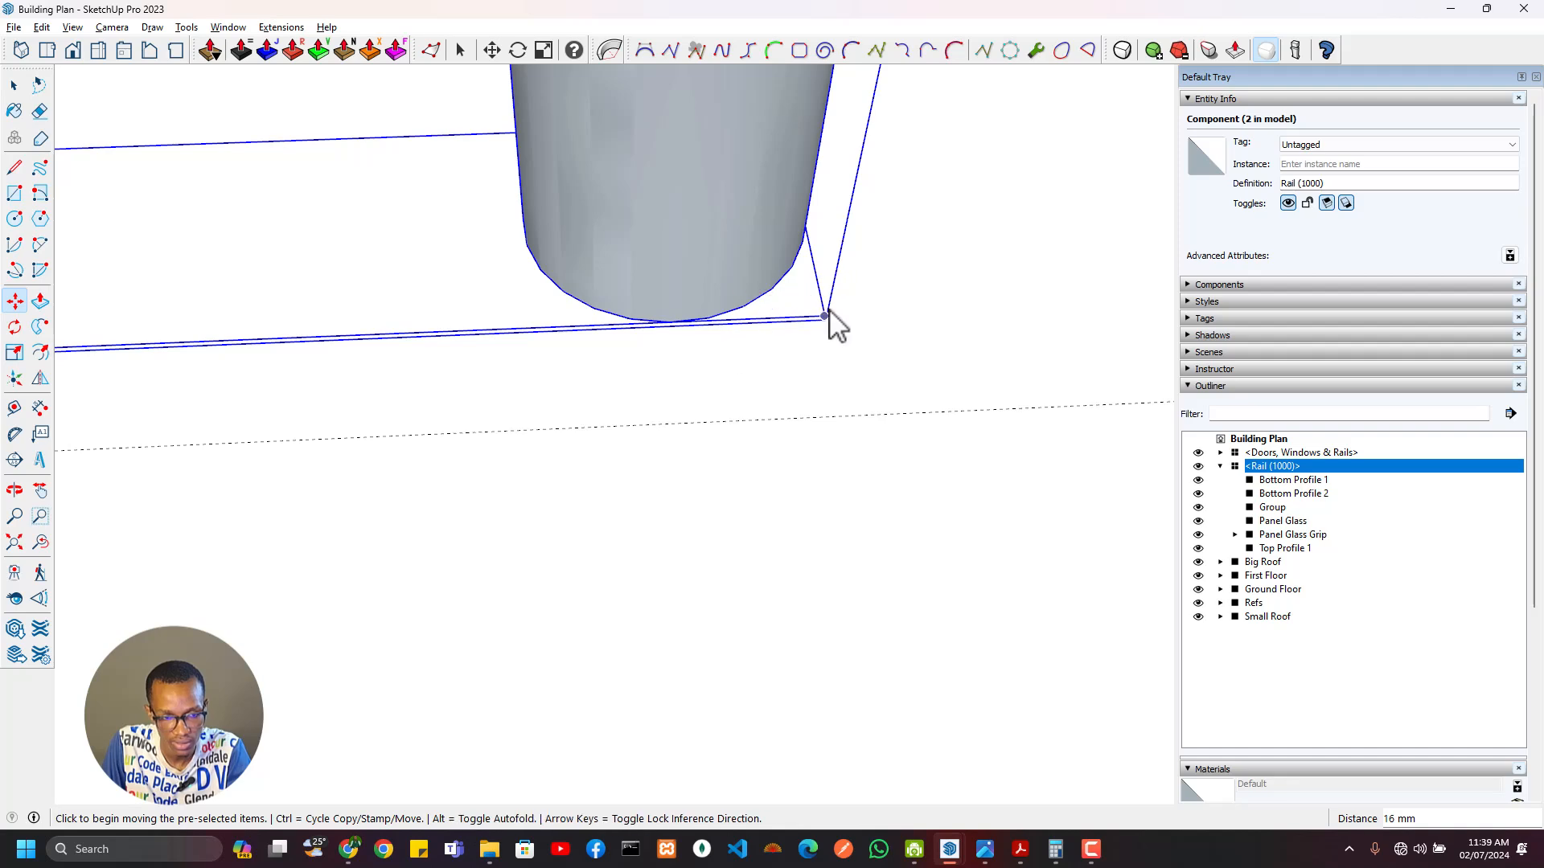
middle_click_drag(826, 314, 800, 354)
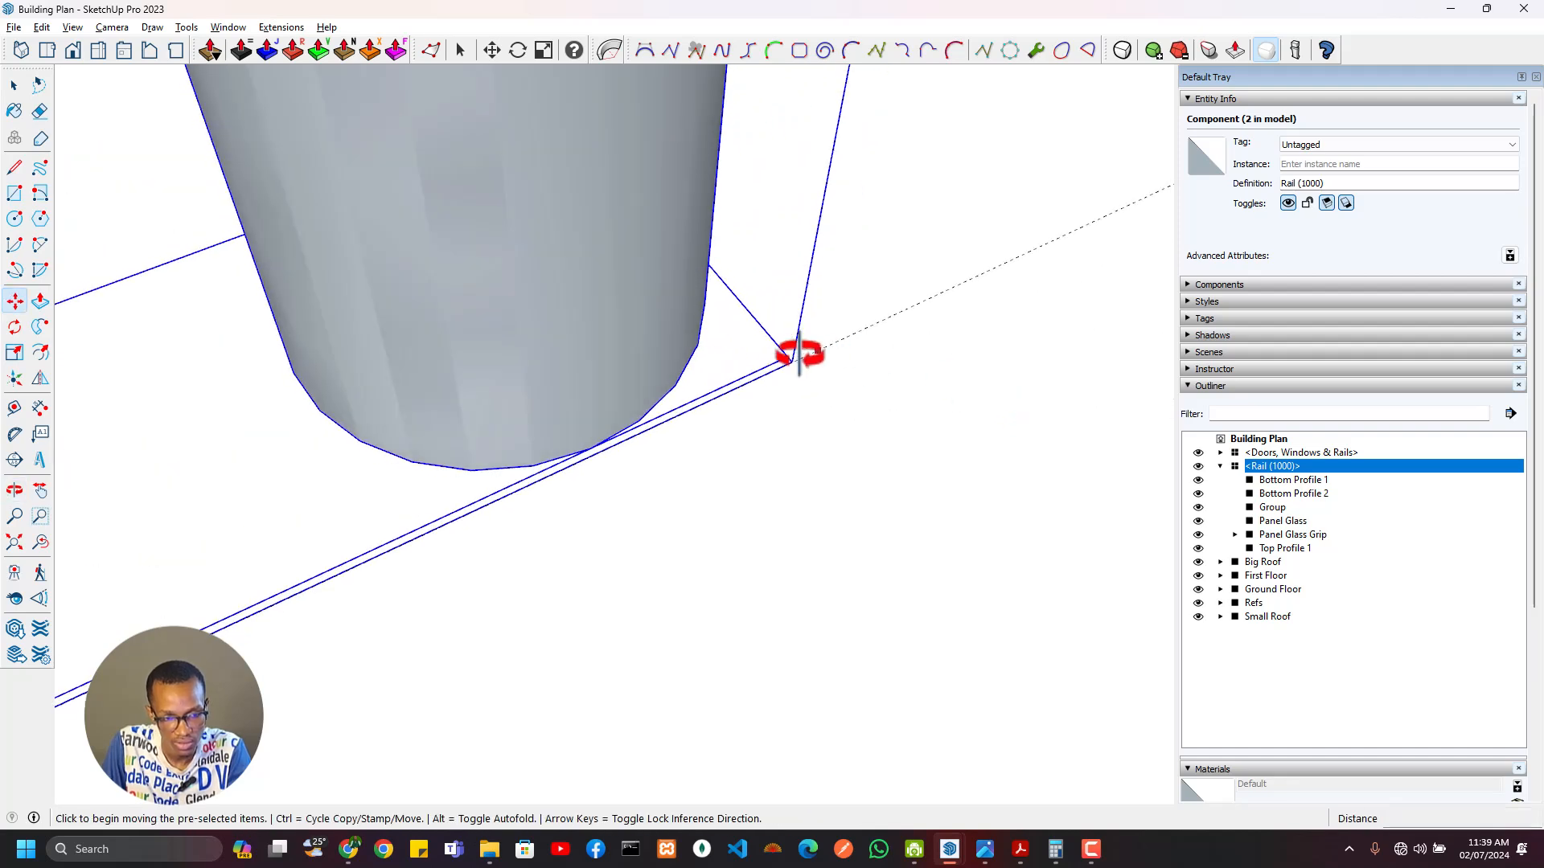
left_click(782, 354)
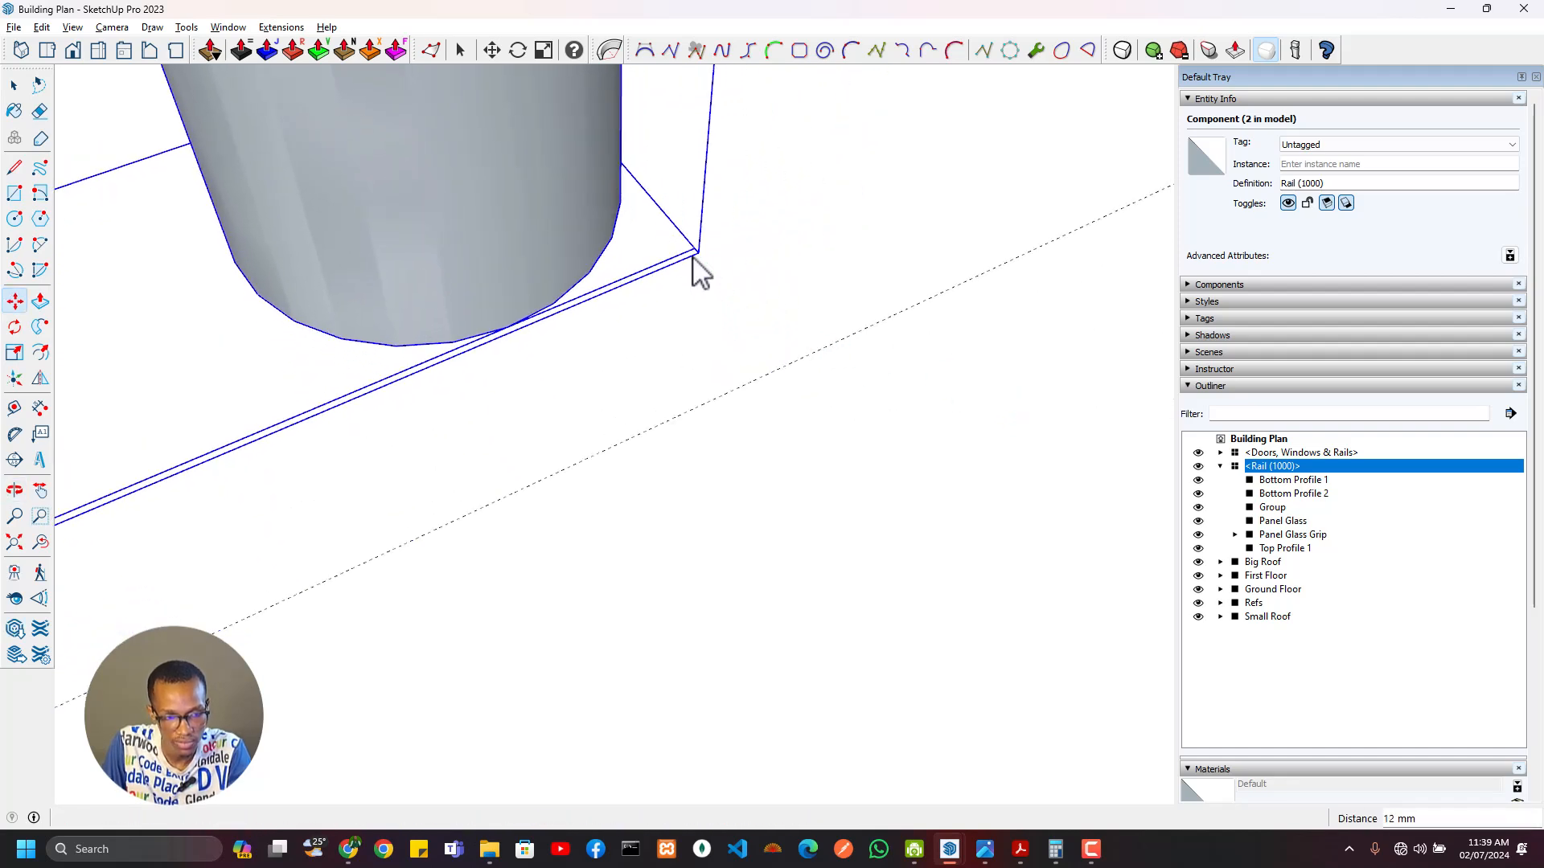
left_click(697, 250)
Step: Rotate the Rail (1000) half a turn about its lower post corner so the post faces the opposite end
key("q")
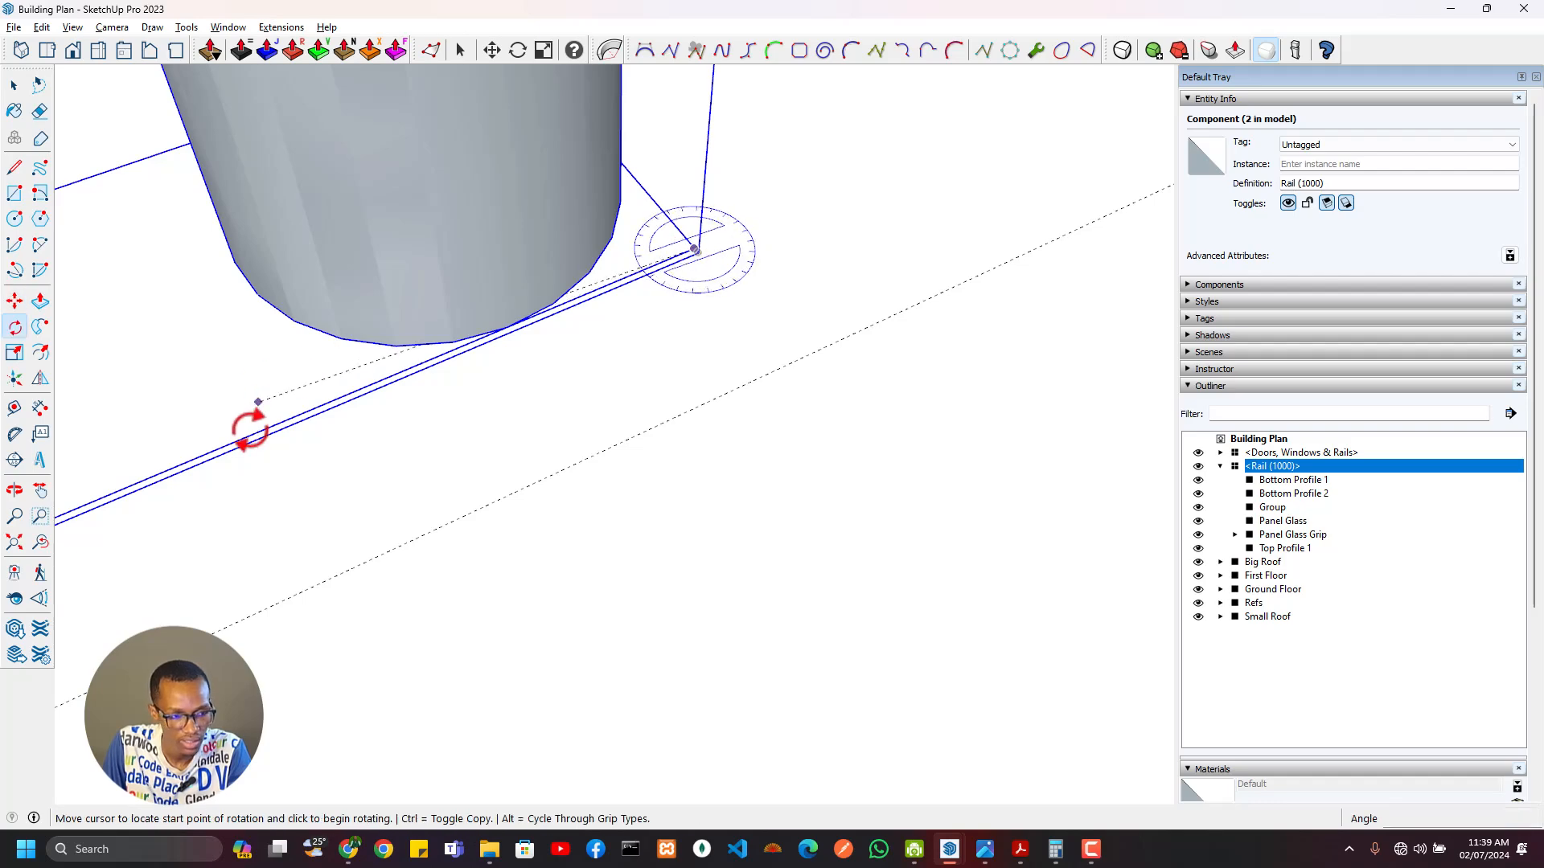
left_click(246, 435)
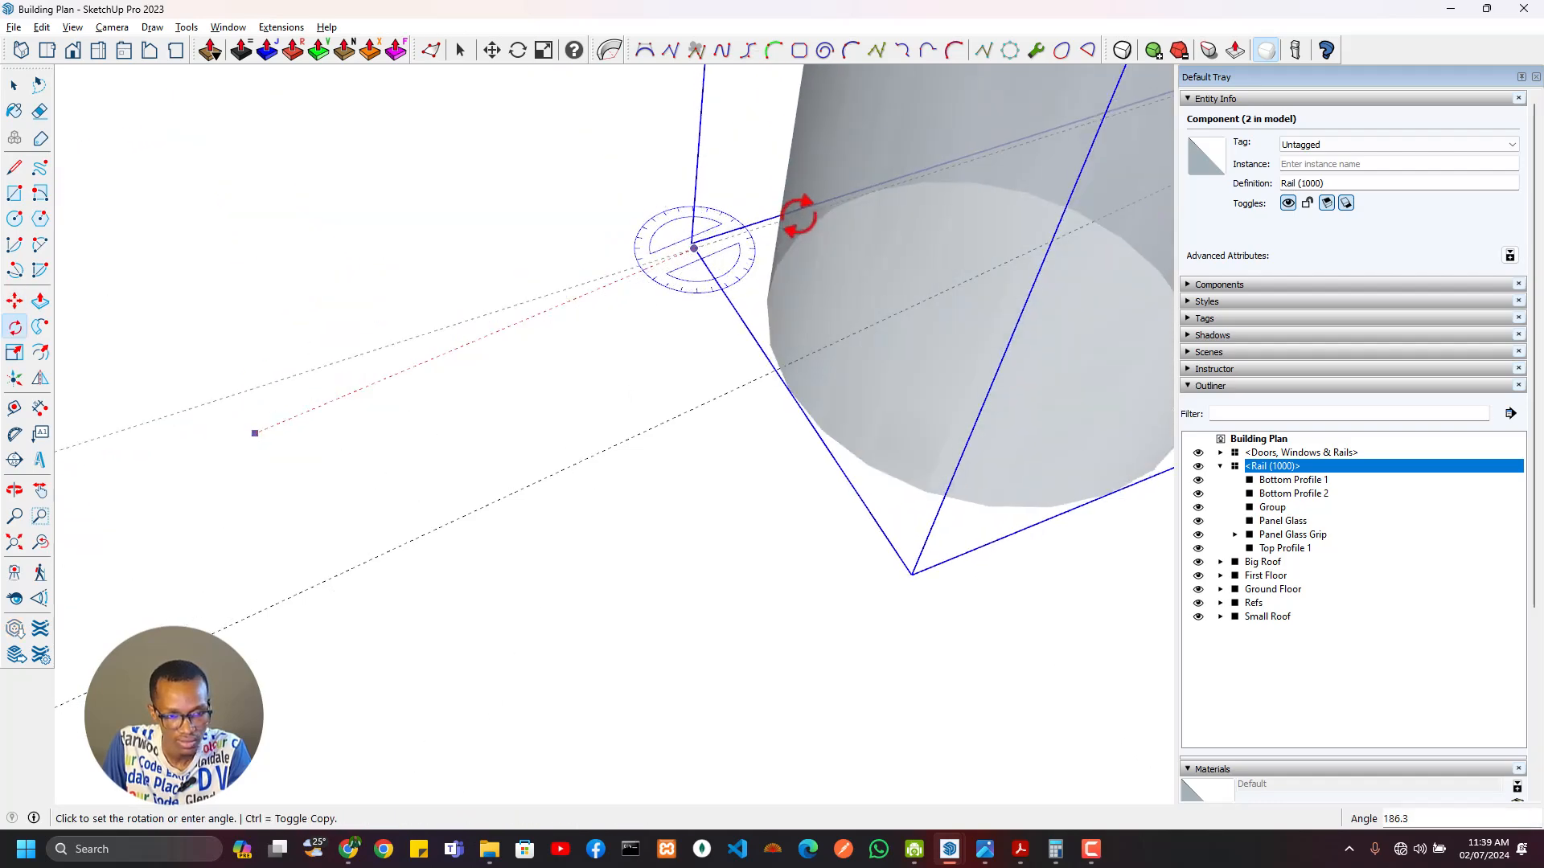
left_click(787, 207)
scroll(852, 451, "down", 3)
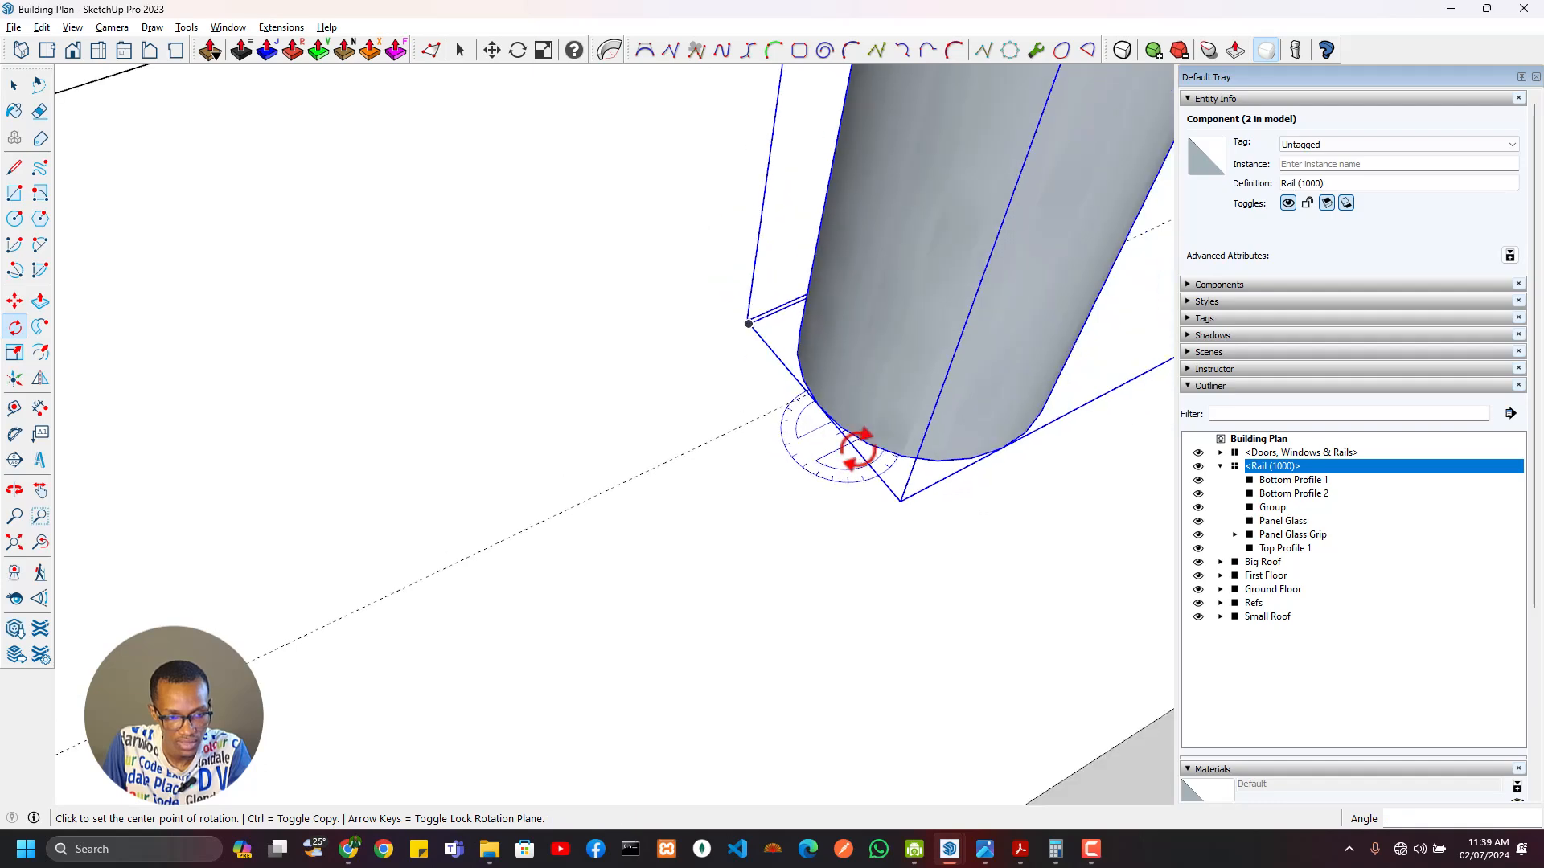
Step: Move the rotated rail back along the balcony's front edge, clear of the wall, finishing with a 200 mm move
key("m")
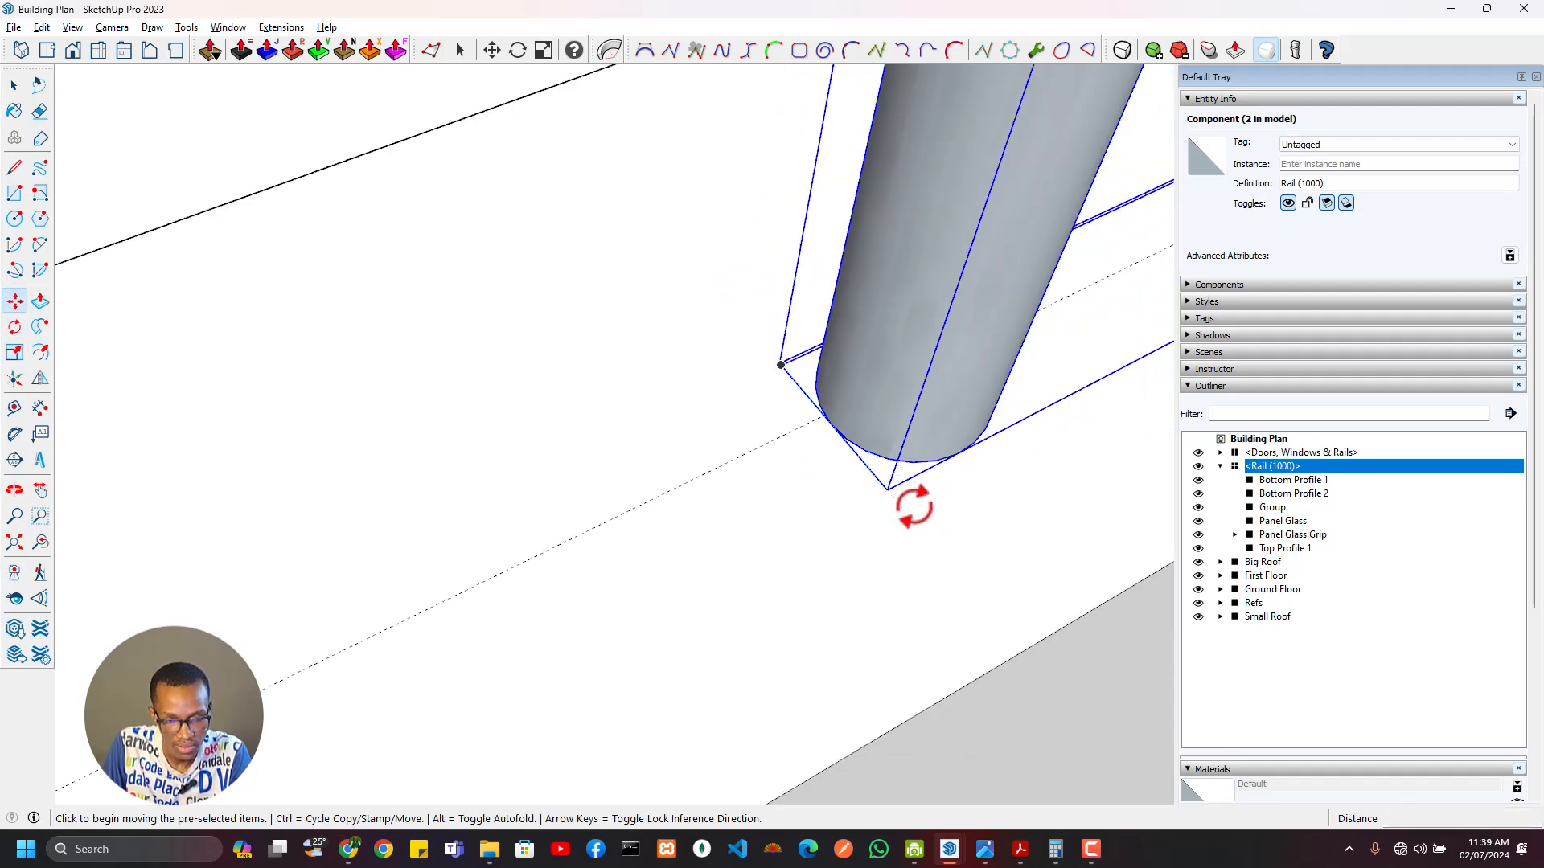
scroll(885, 499, "up", 5)
scroll(804, 550, "down", 1)
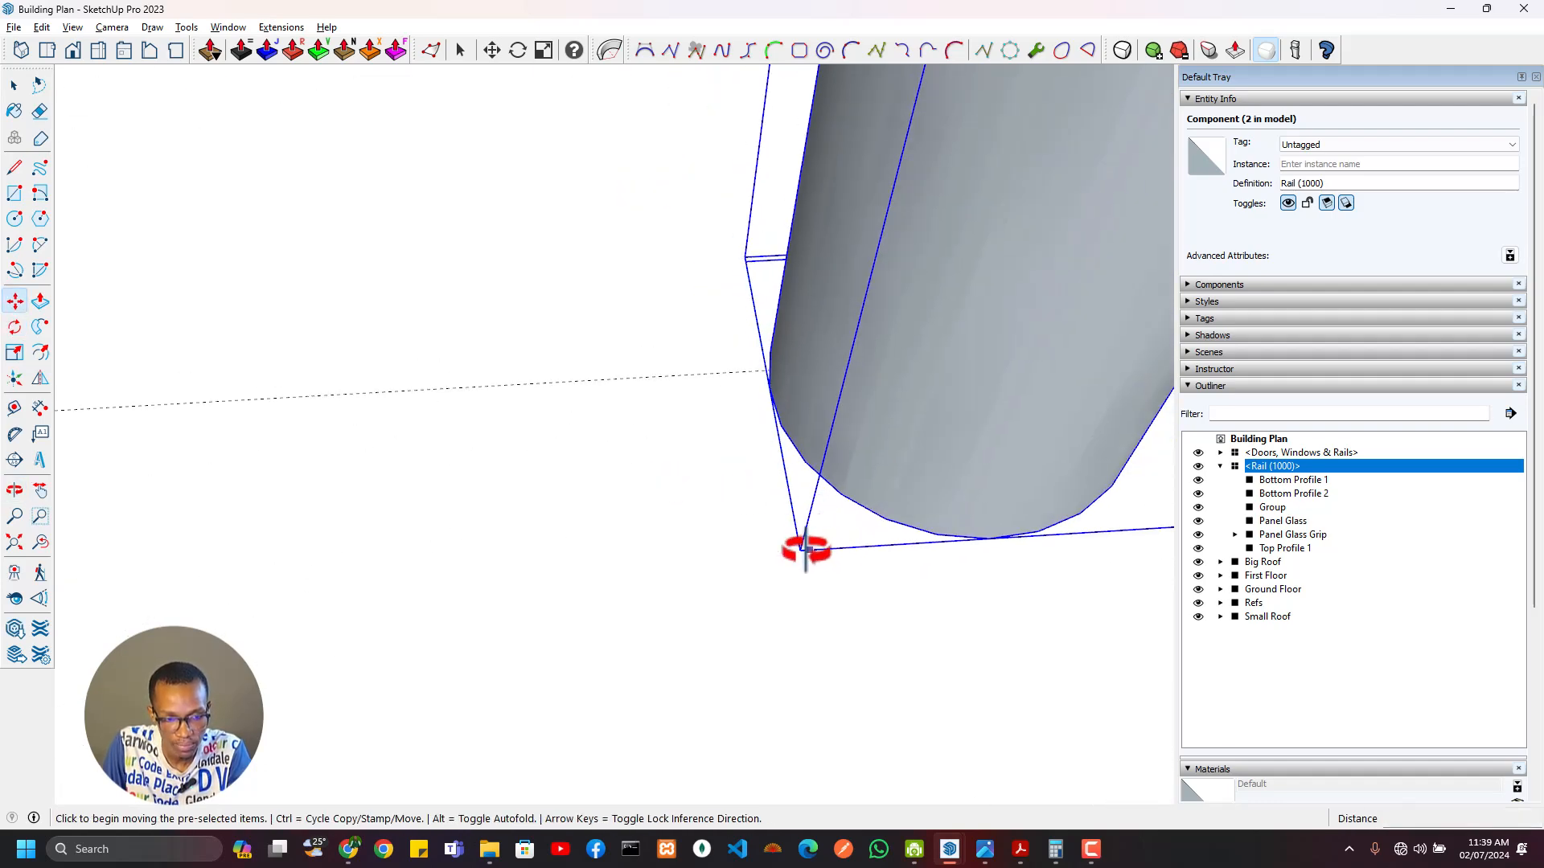
left_click(797, 552)
scroll(748, 499, "down", 5)
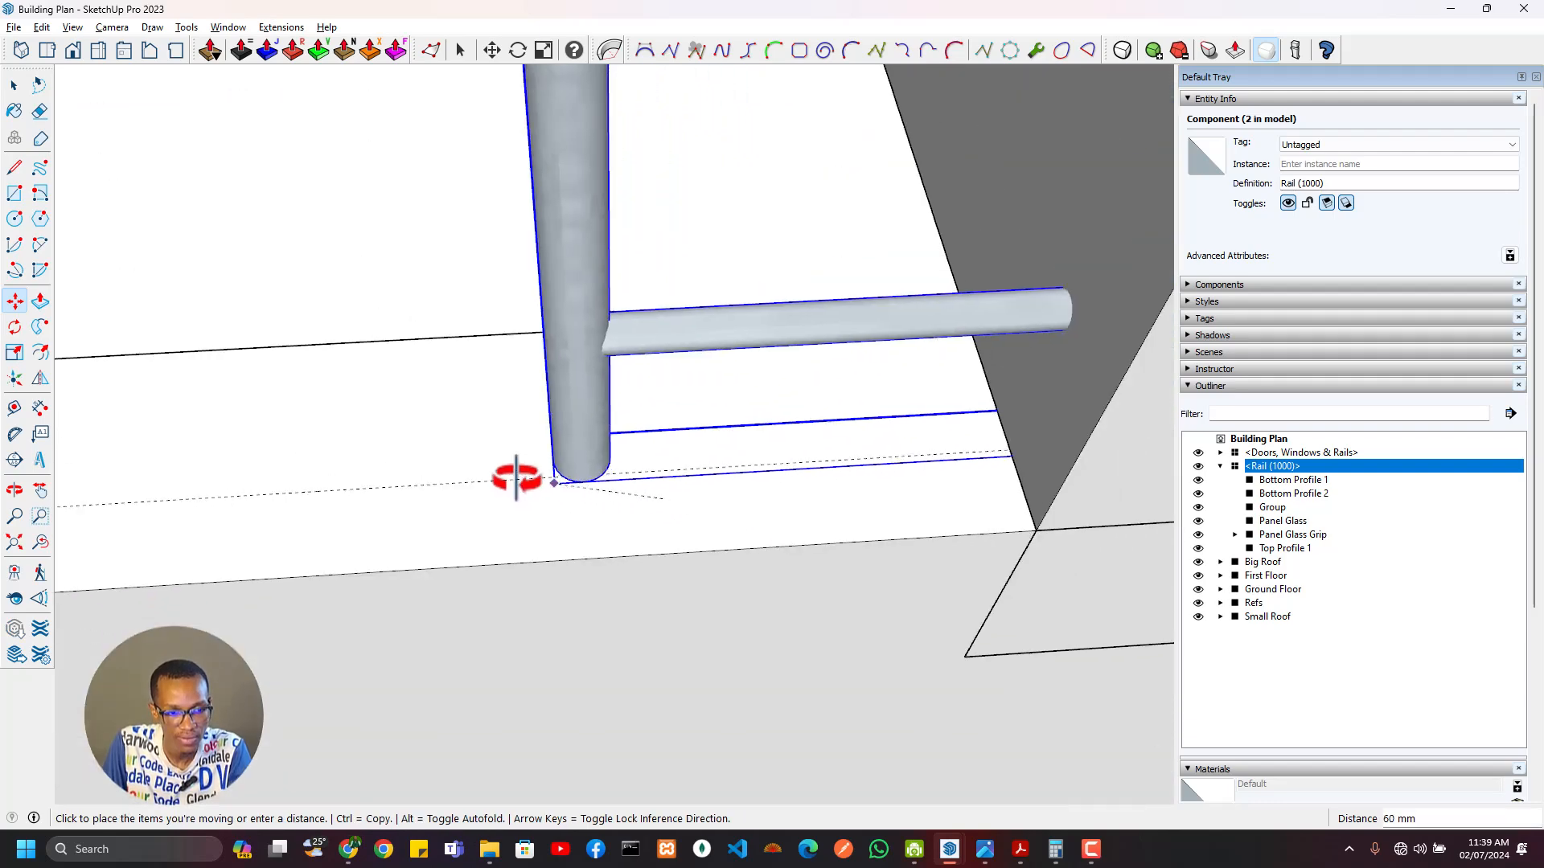
middle_click_drag(453, 494, 985, 486, "shift")
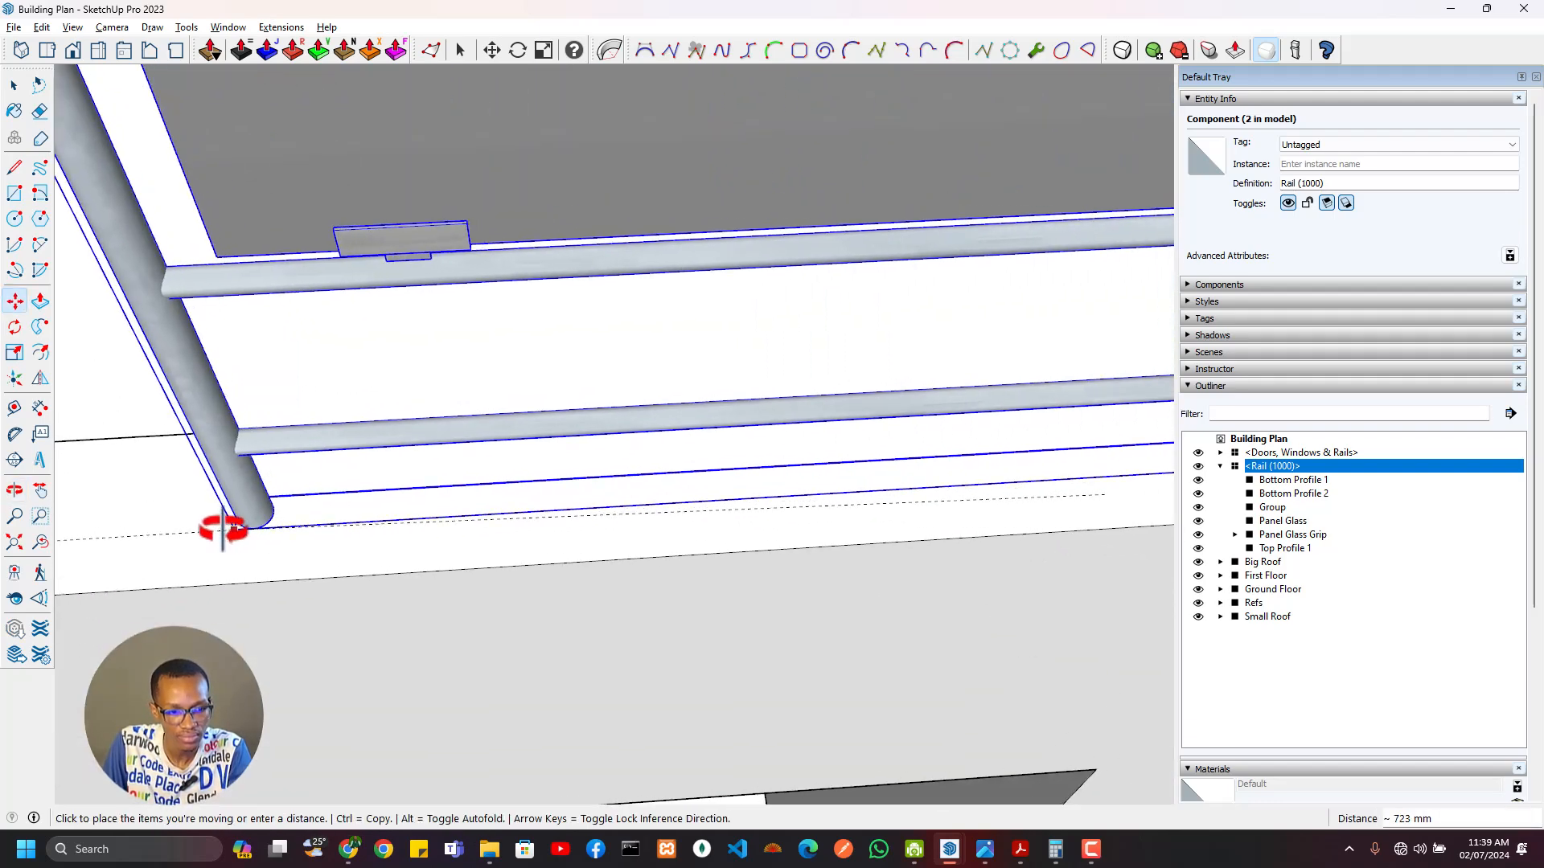
key("Escape")
middle_click_drag(924, 541, 857, 483)
left_click(866, 484)
left_click(687, 496)
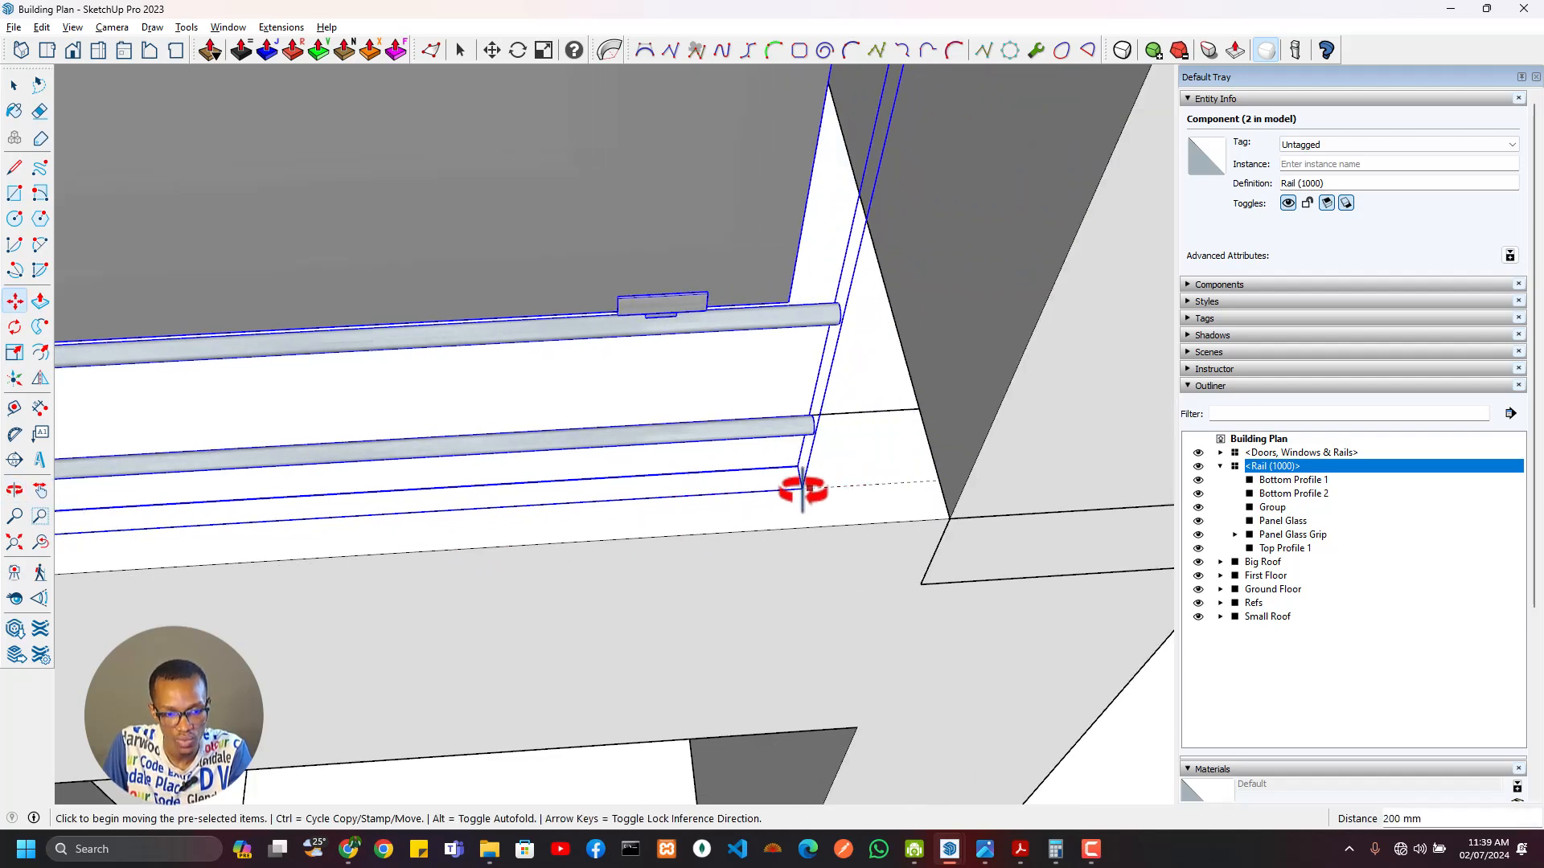
Step: Adjust the Rail (1000) across the balcony's front edge to line it up with the guide line
scroll(805, 487, "up", 5)
left_click(787, 482)
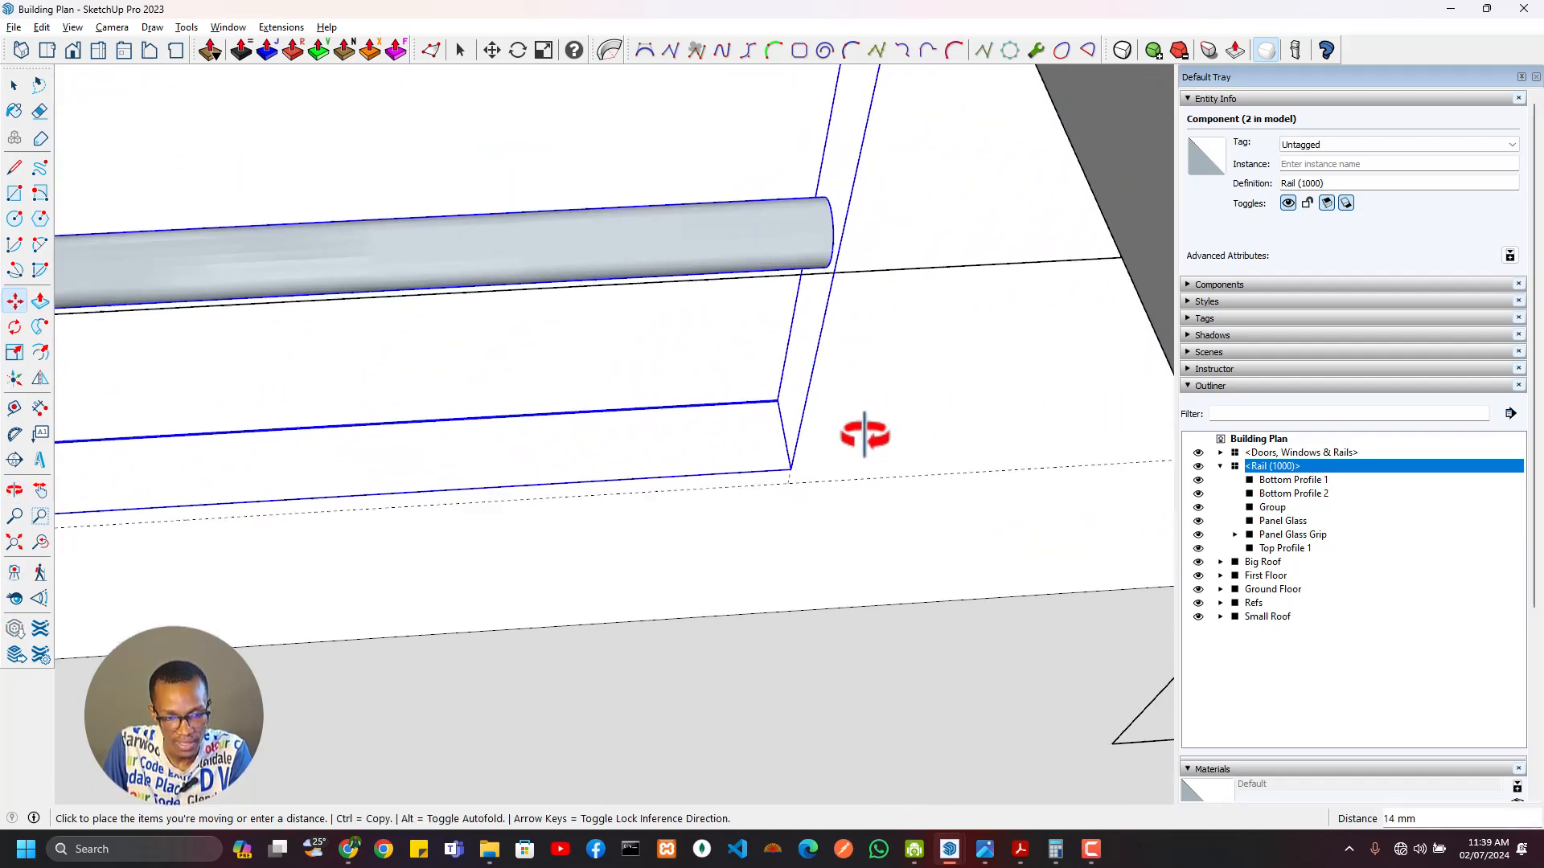
middle_click_drag(868, 437, 774, 394)
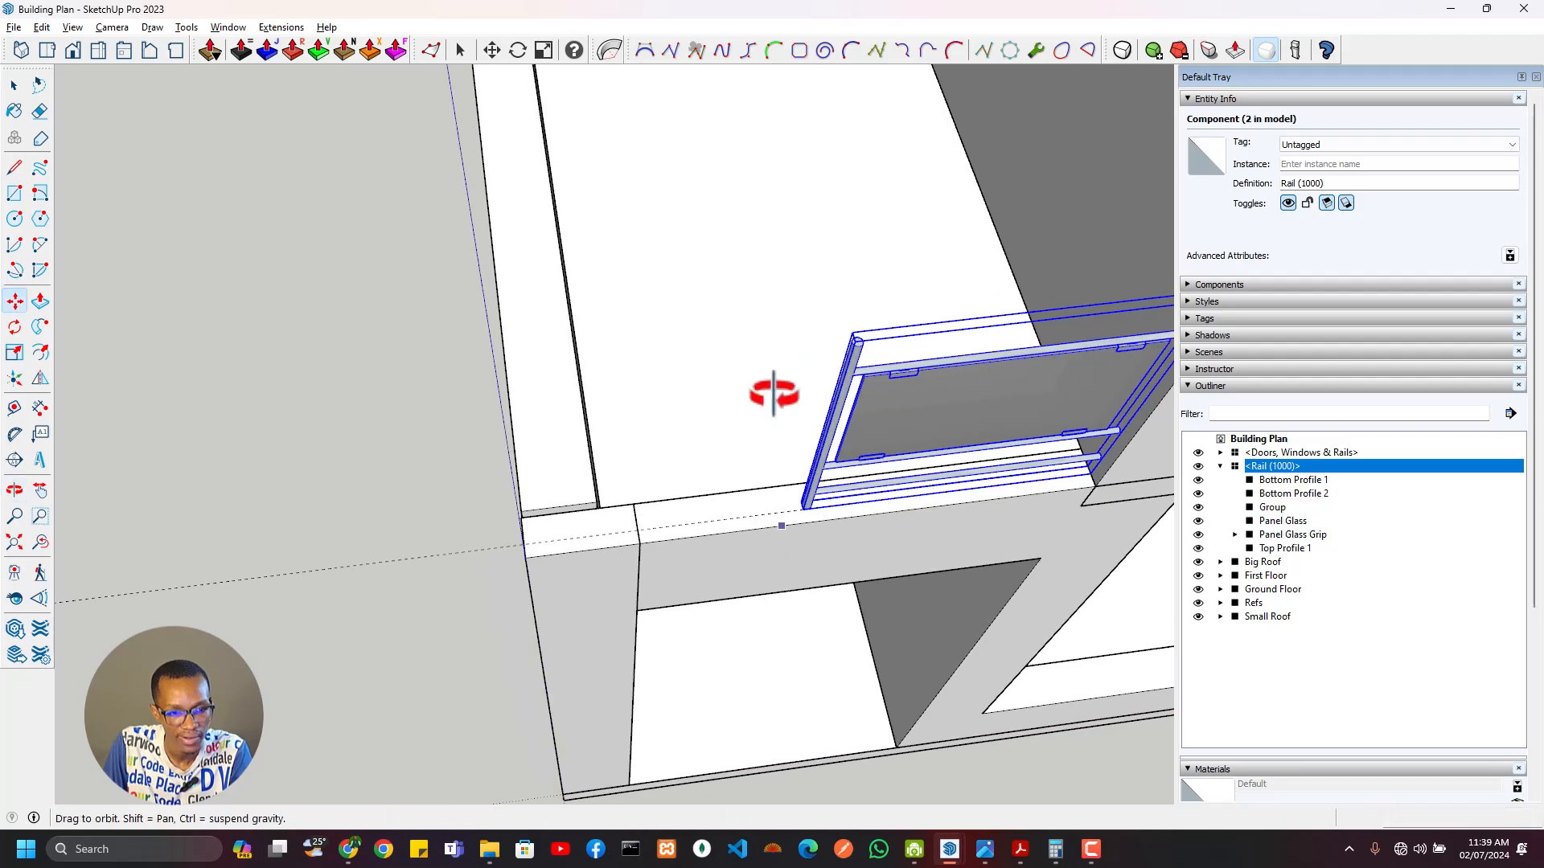
Step: Open the Rails group of the imported component and copy its Rail (800) component
scroll(774, 394, "down", 10)
middle_click_drag(782, 447, 956, 661)
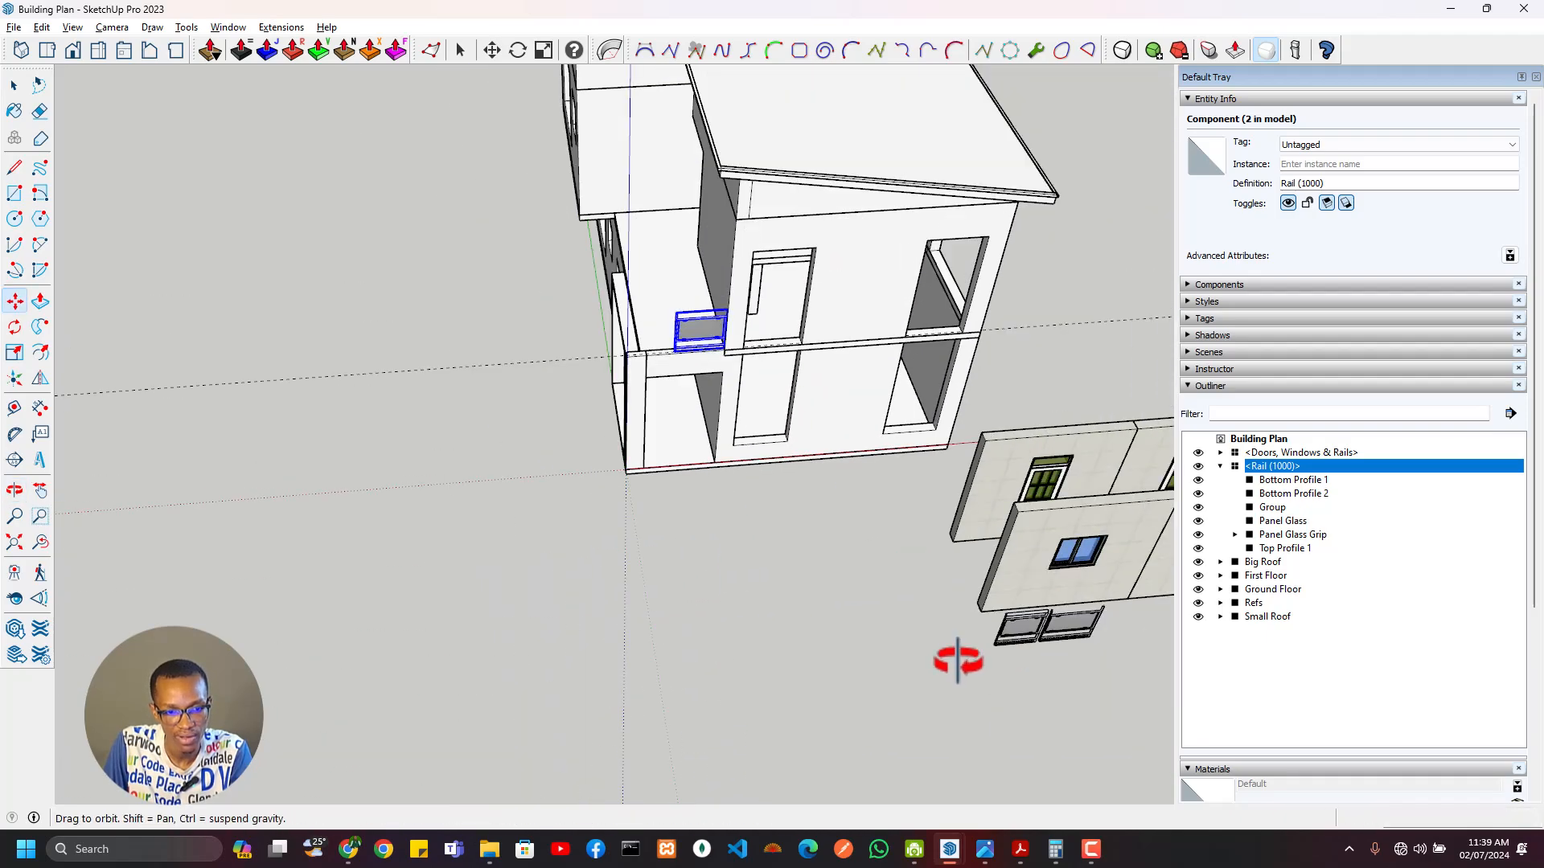
scroll(902, 540, "up", 8)
key("space")
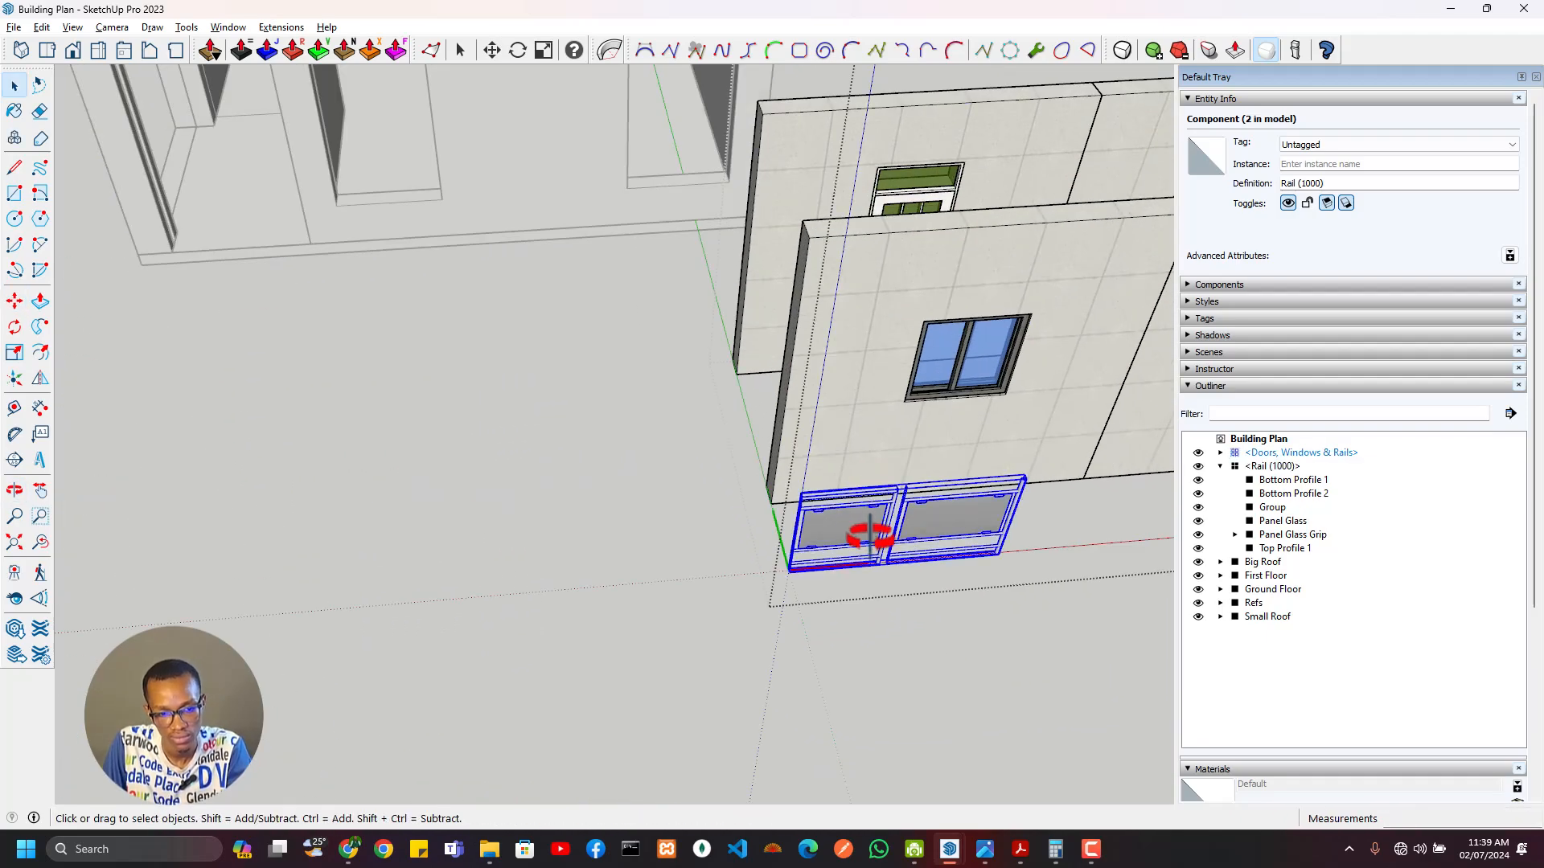
double_click(874, 540)
left_click(876, 540)
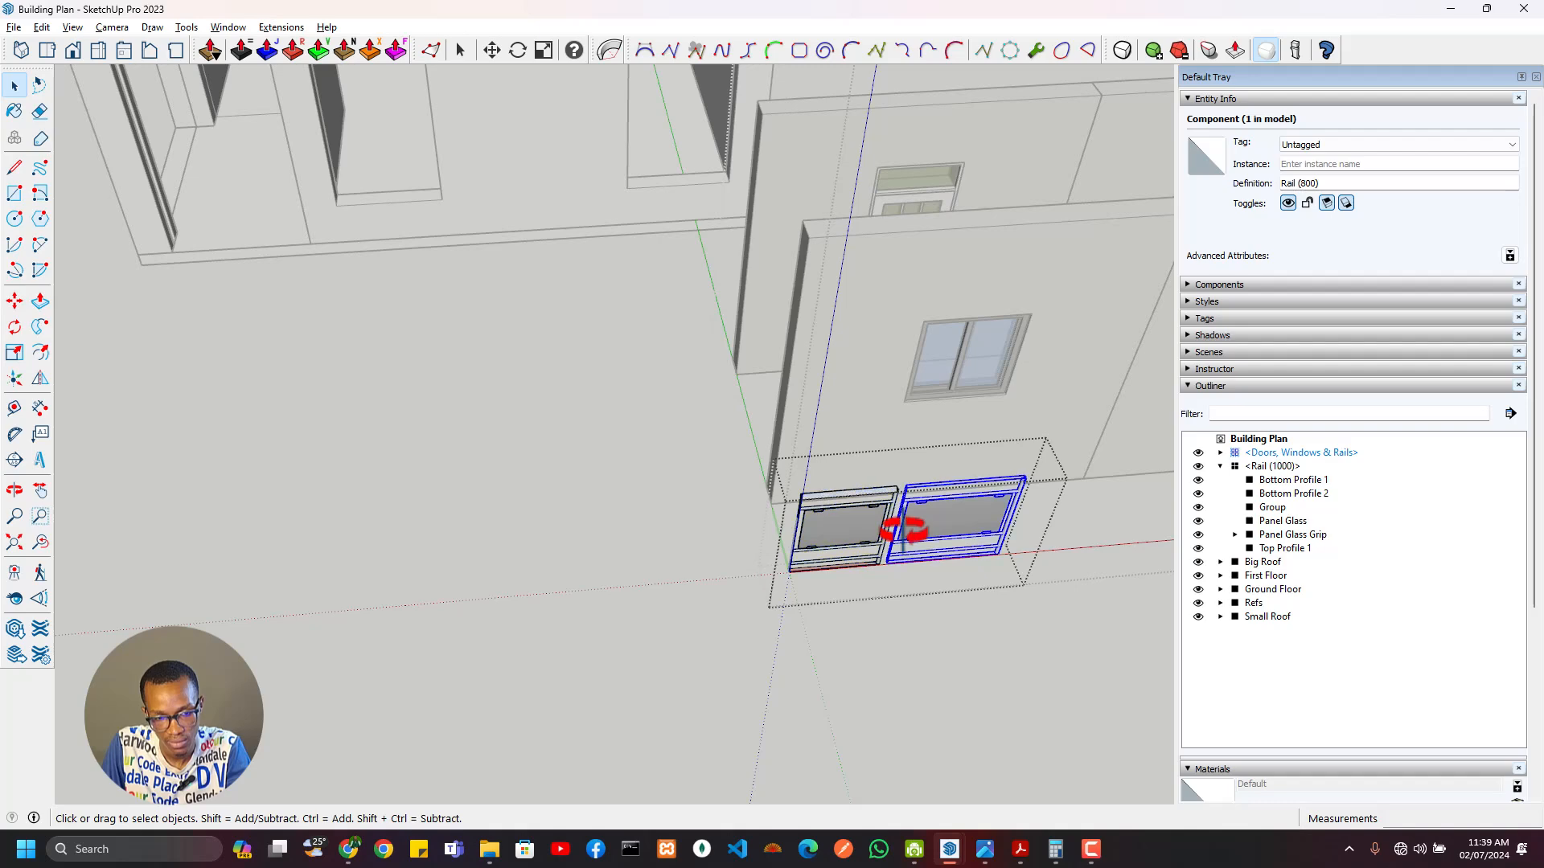
Step: Leave the imported component and paste the Rail (800) at the balcony's outer front corner, beside the Rail (1000)
scroll(858, 541, "down", 3)
middle_click_drag(934, 637, 718, 517)
left_click(755, 300)
scroll(755, 300, "up", 4)
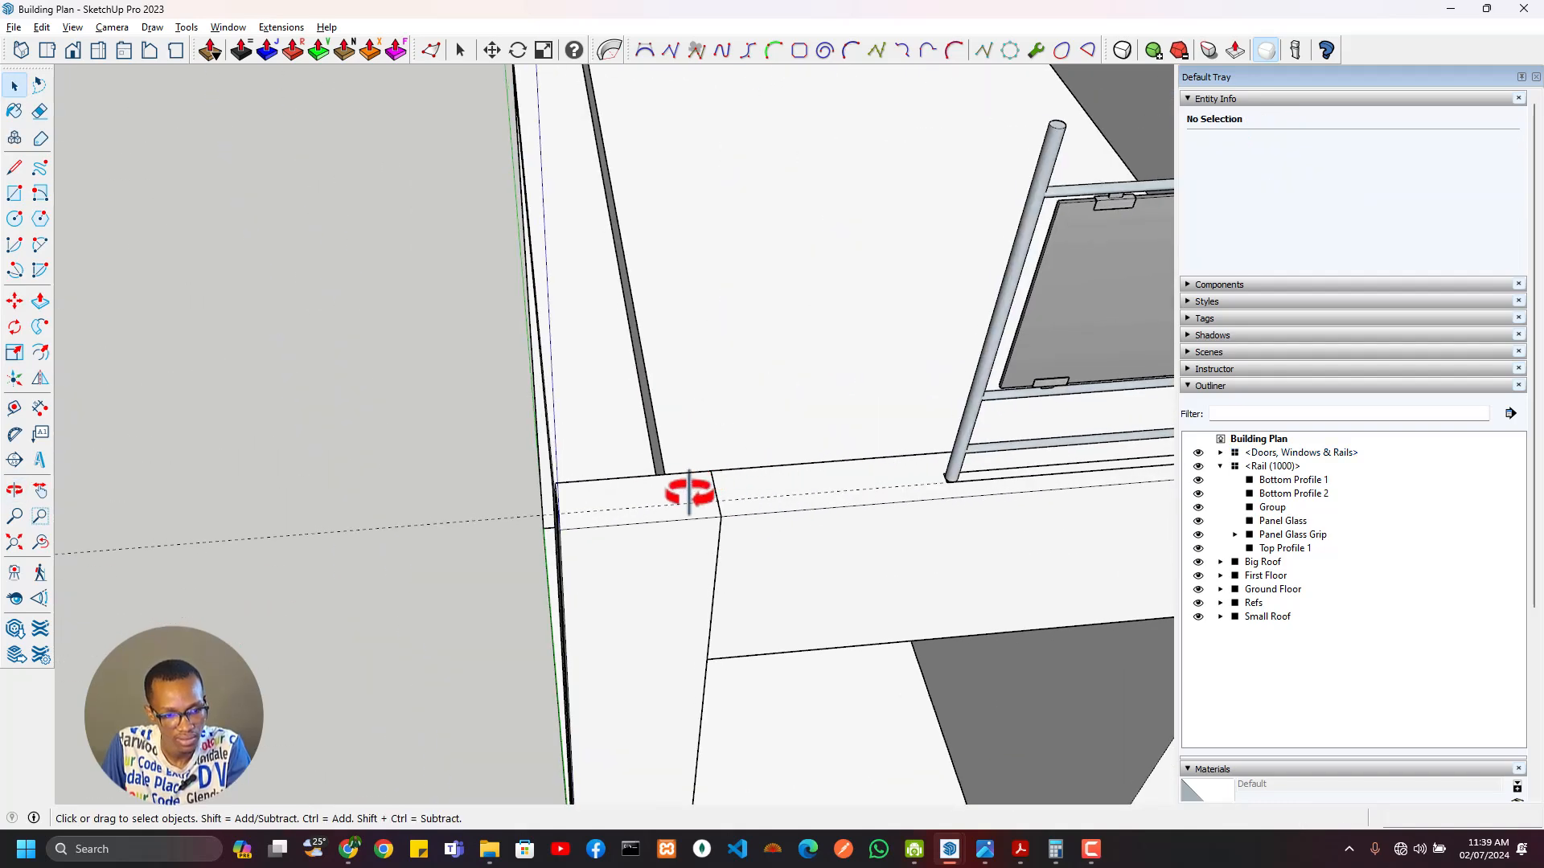
key("ctrl+v")
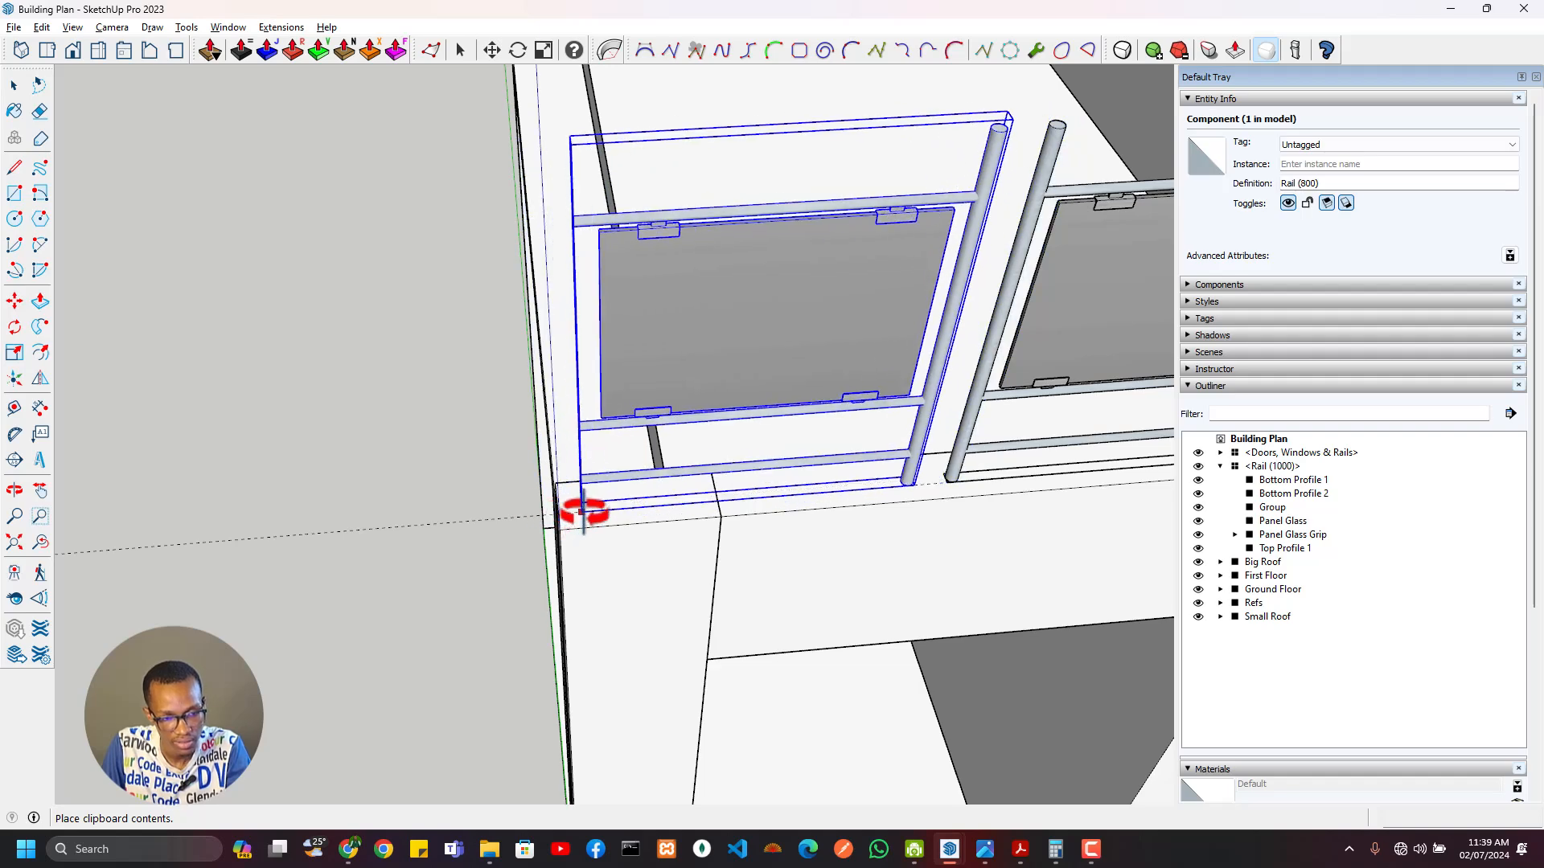
left_click(590, 511)
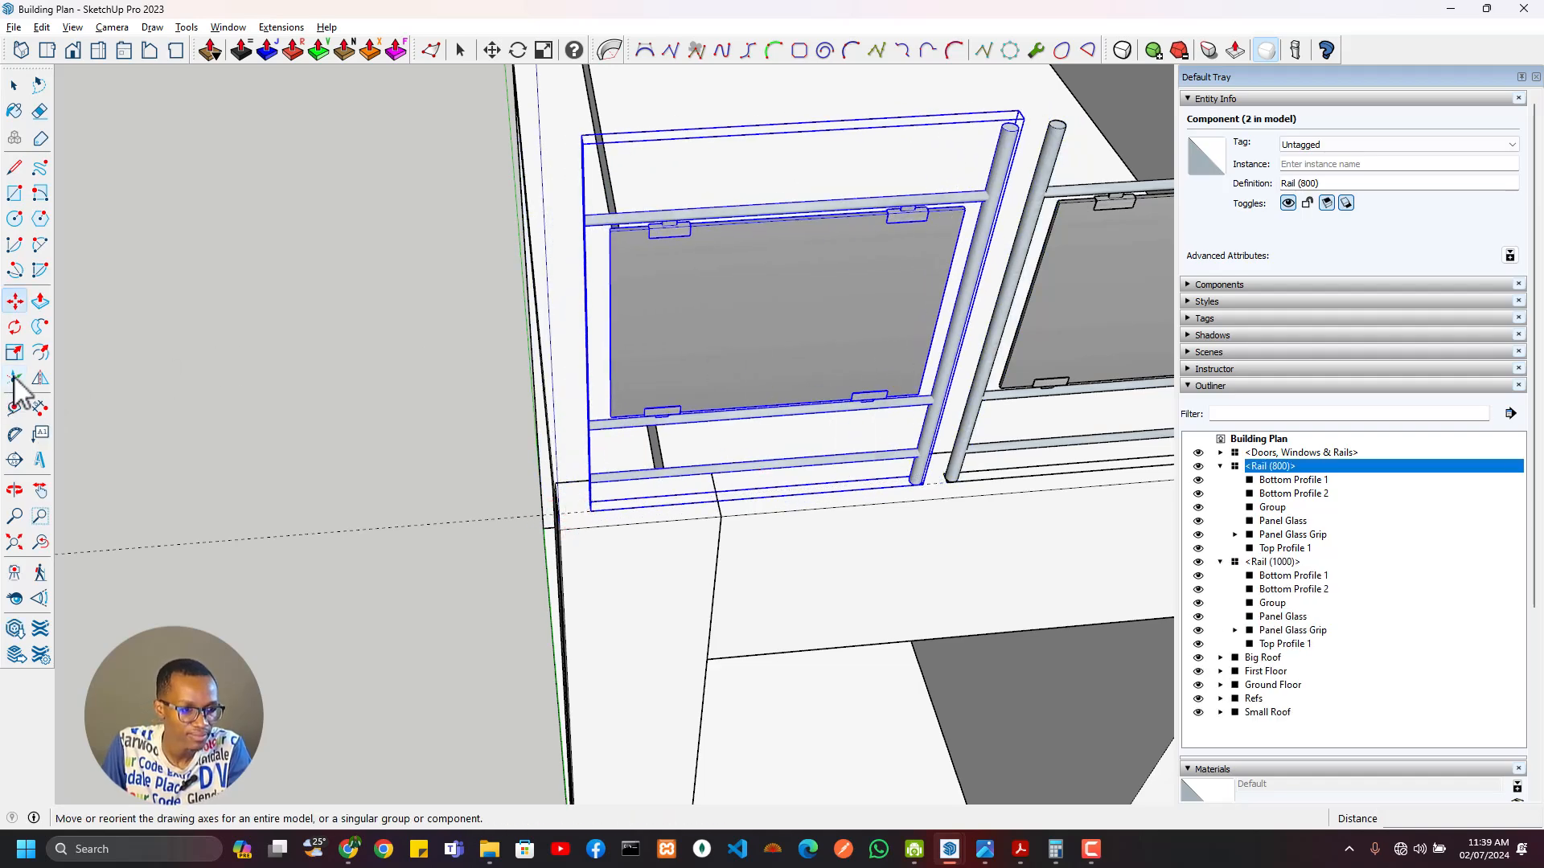
Step: Flip the Rail (800) lengthwise so its post stands at the balcony's outer corner, and move it along the edge to meet the Rail (1000)'s post
left_click(40, 378)
left_click(787, 346)
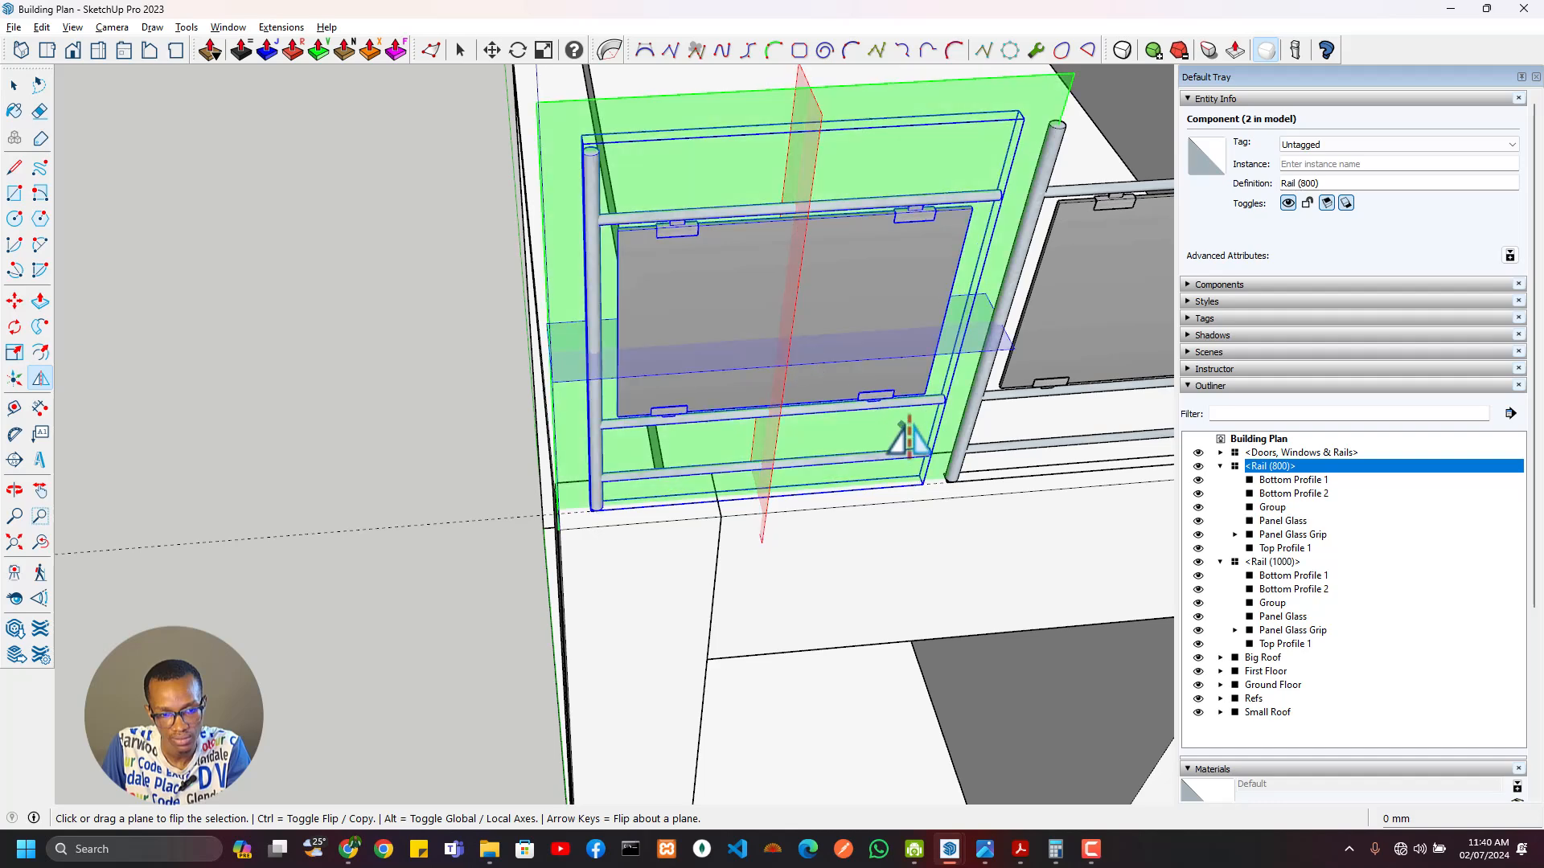
key("m")
scroll(591, 503, "up", 3)
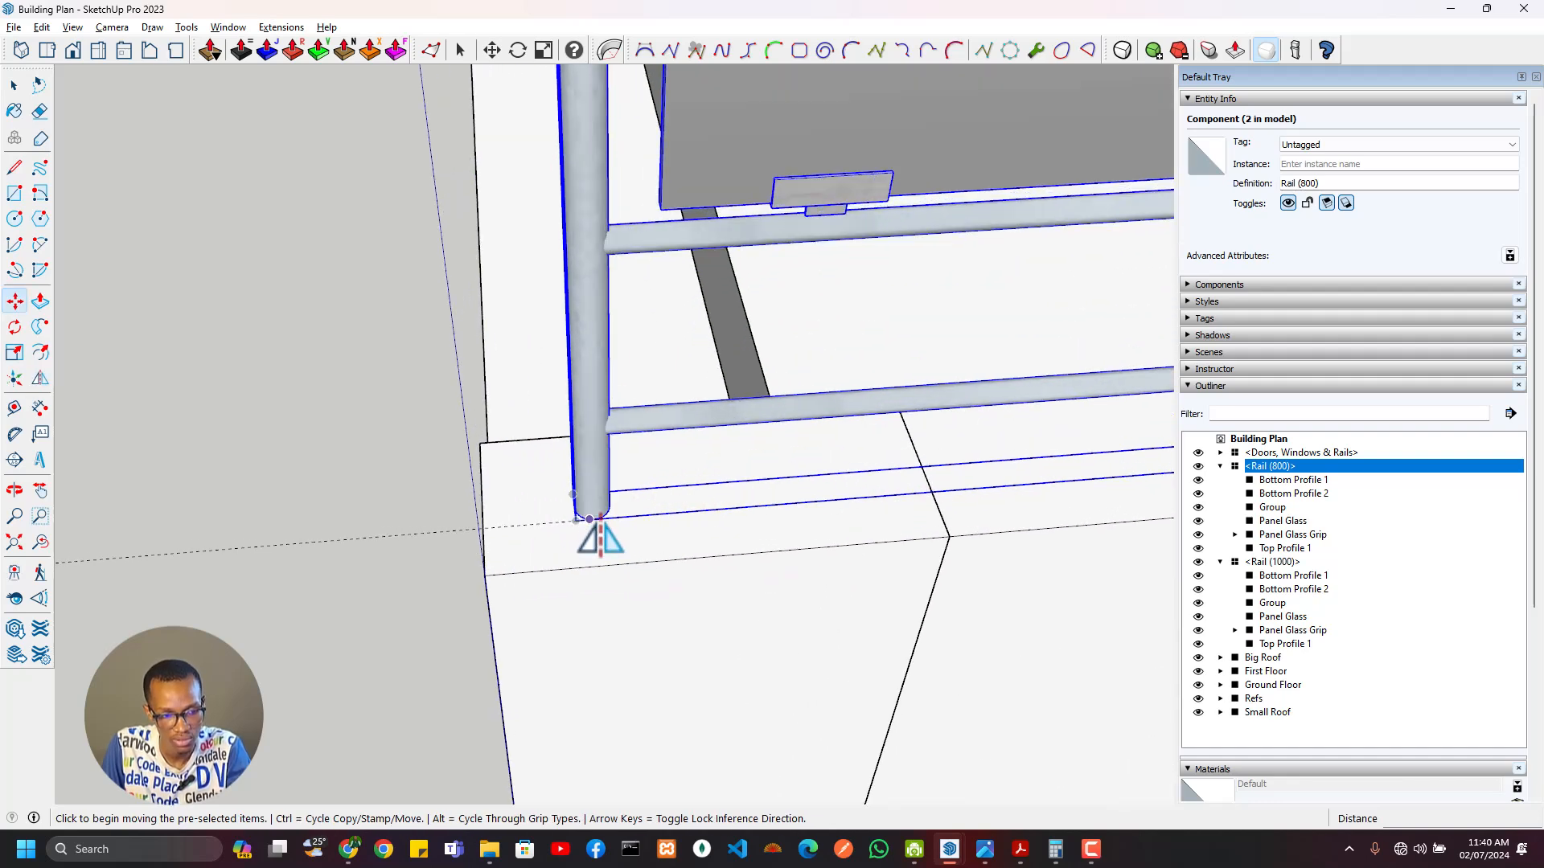
middle_click_drag(1030, 481, 642, 494, "shift")
middle_click_drag(954, 489, 543, 501, "shift")
scroll(762, 471, "up", 4)
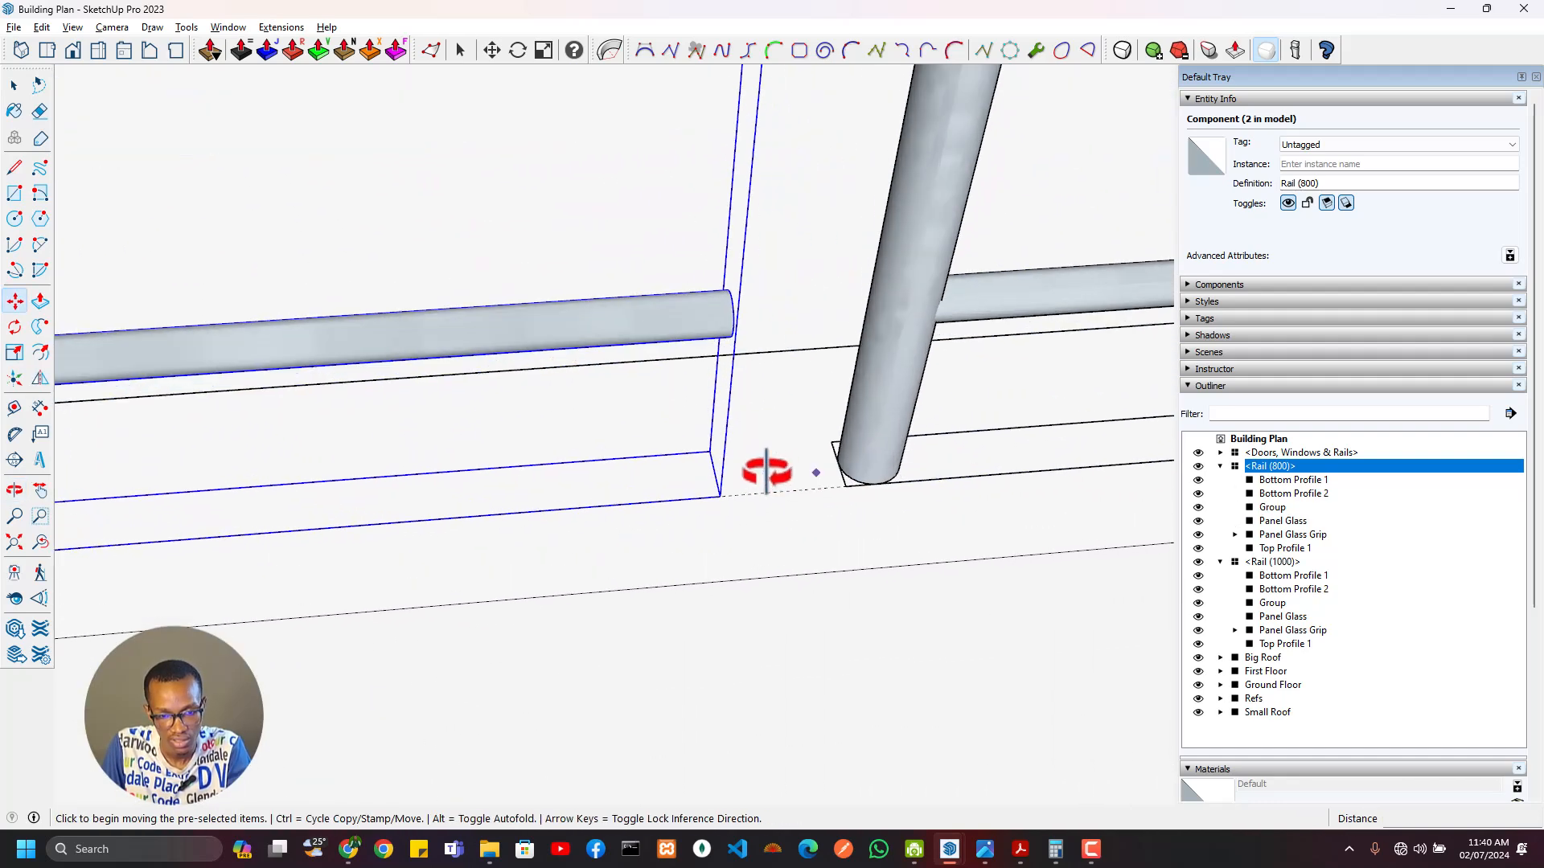
left_click(690, 503)
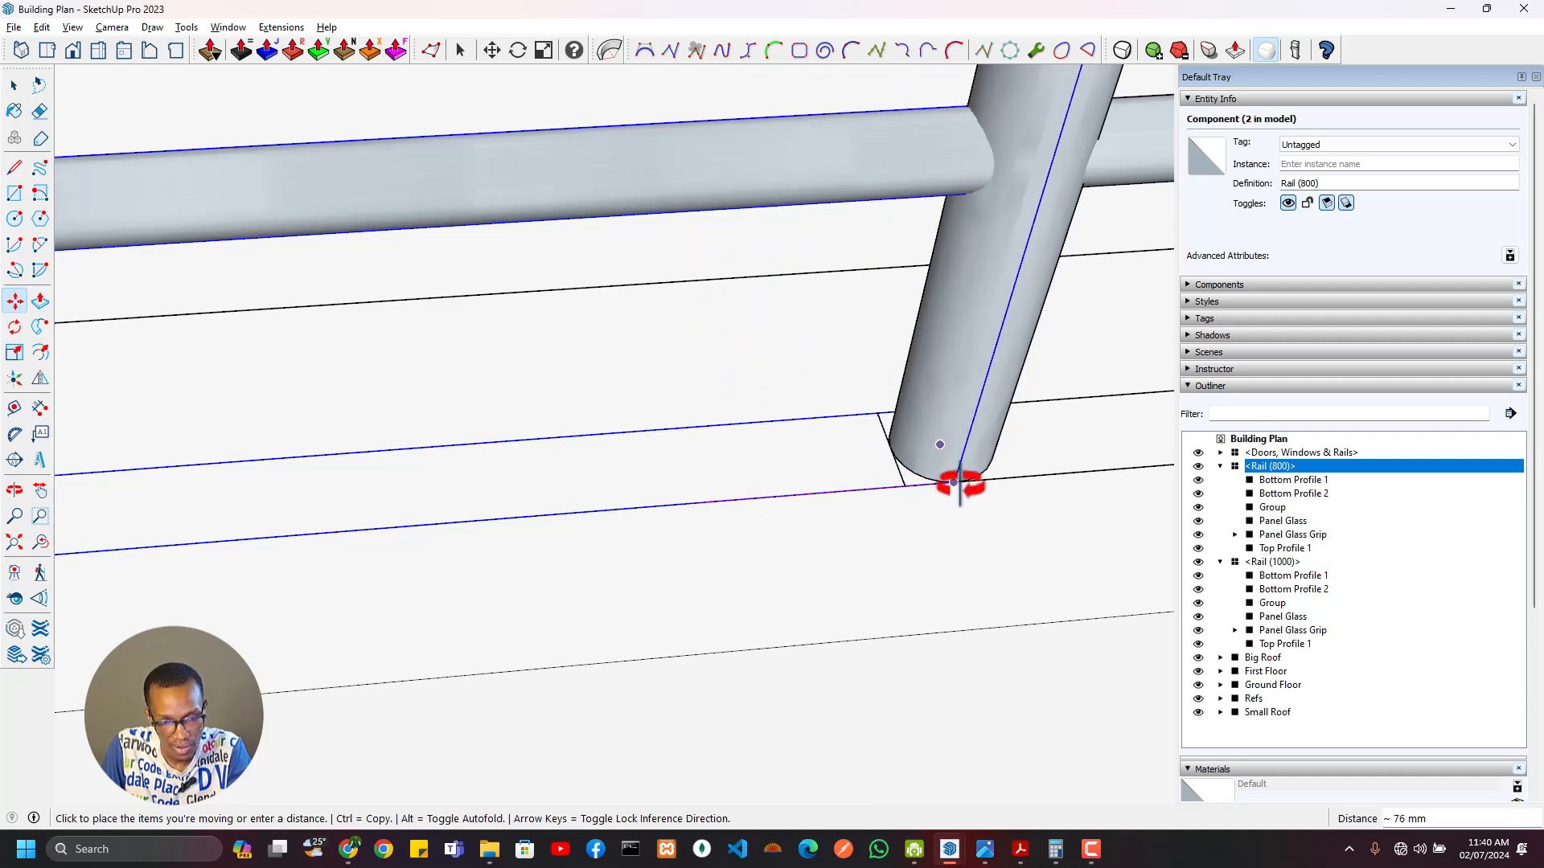
scroll(954, 483, "up", 2)
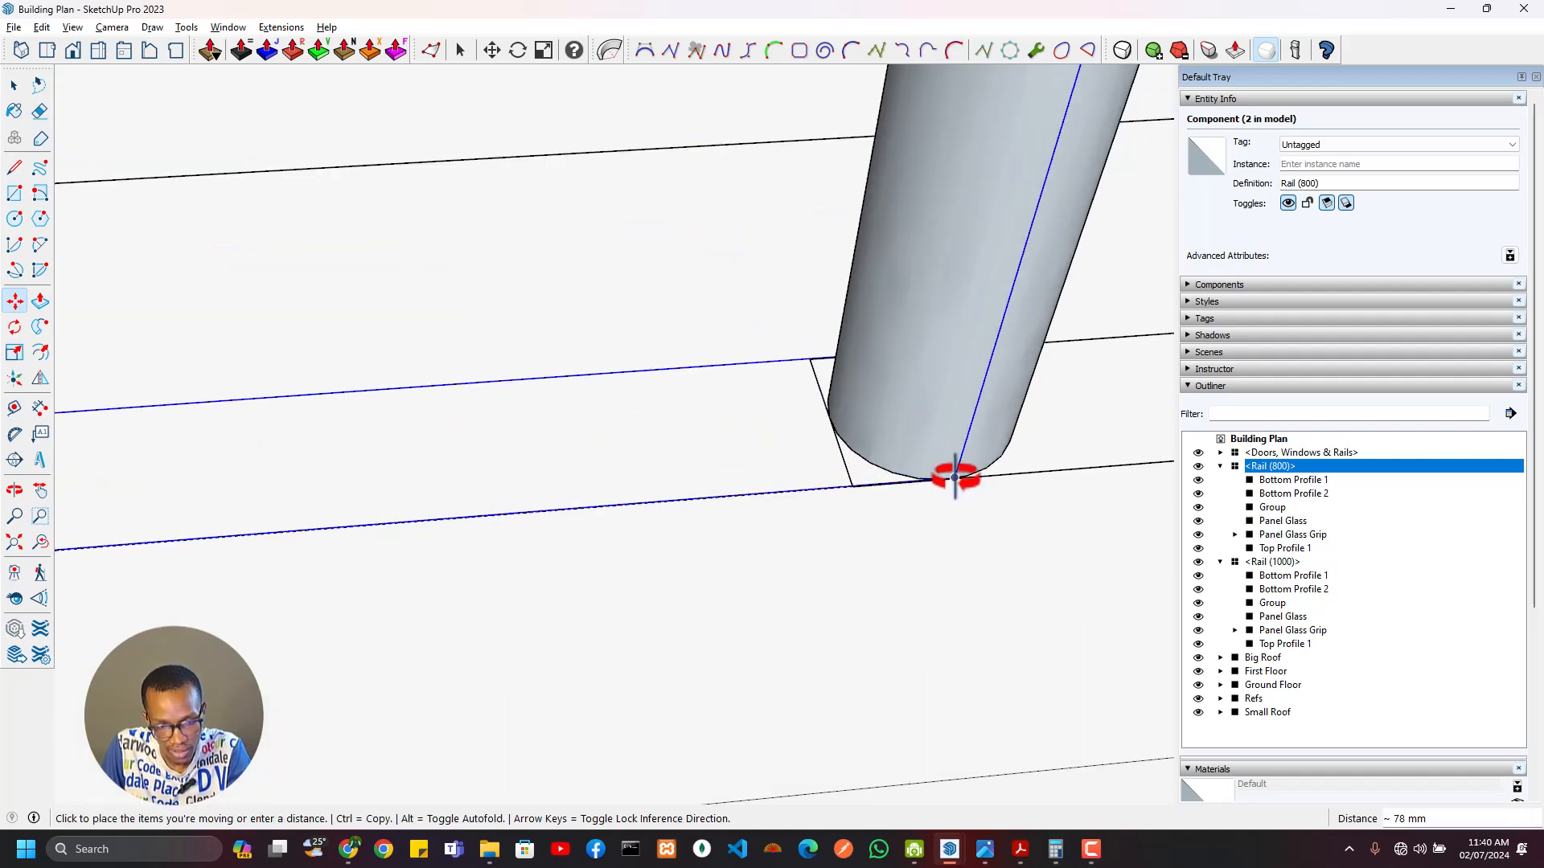
middle_click_drag(955, 478, 619, 611)
left_click(920, 508)
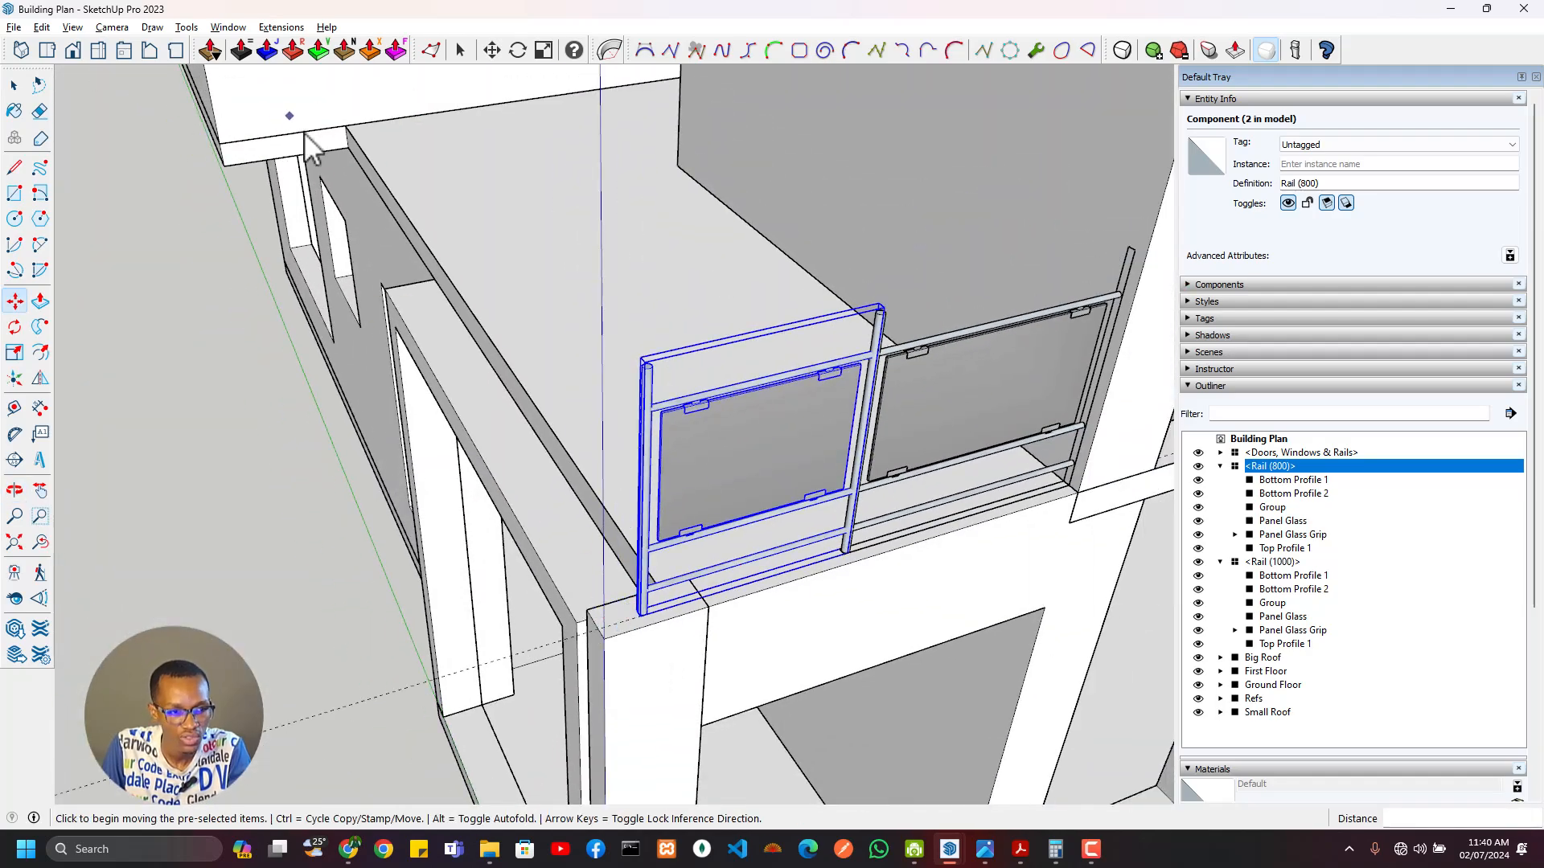
Step: Compare the two placed rails with the PDF elevation drawing, checking where the balcony railing ends relative to the wall corner
scroll(361, 239, "down", 3)
middle_click_drag(484, 503, 810, 521)
key("alt+Tab")
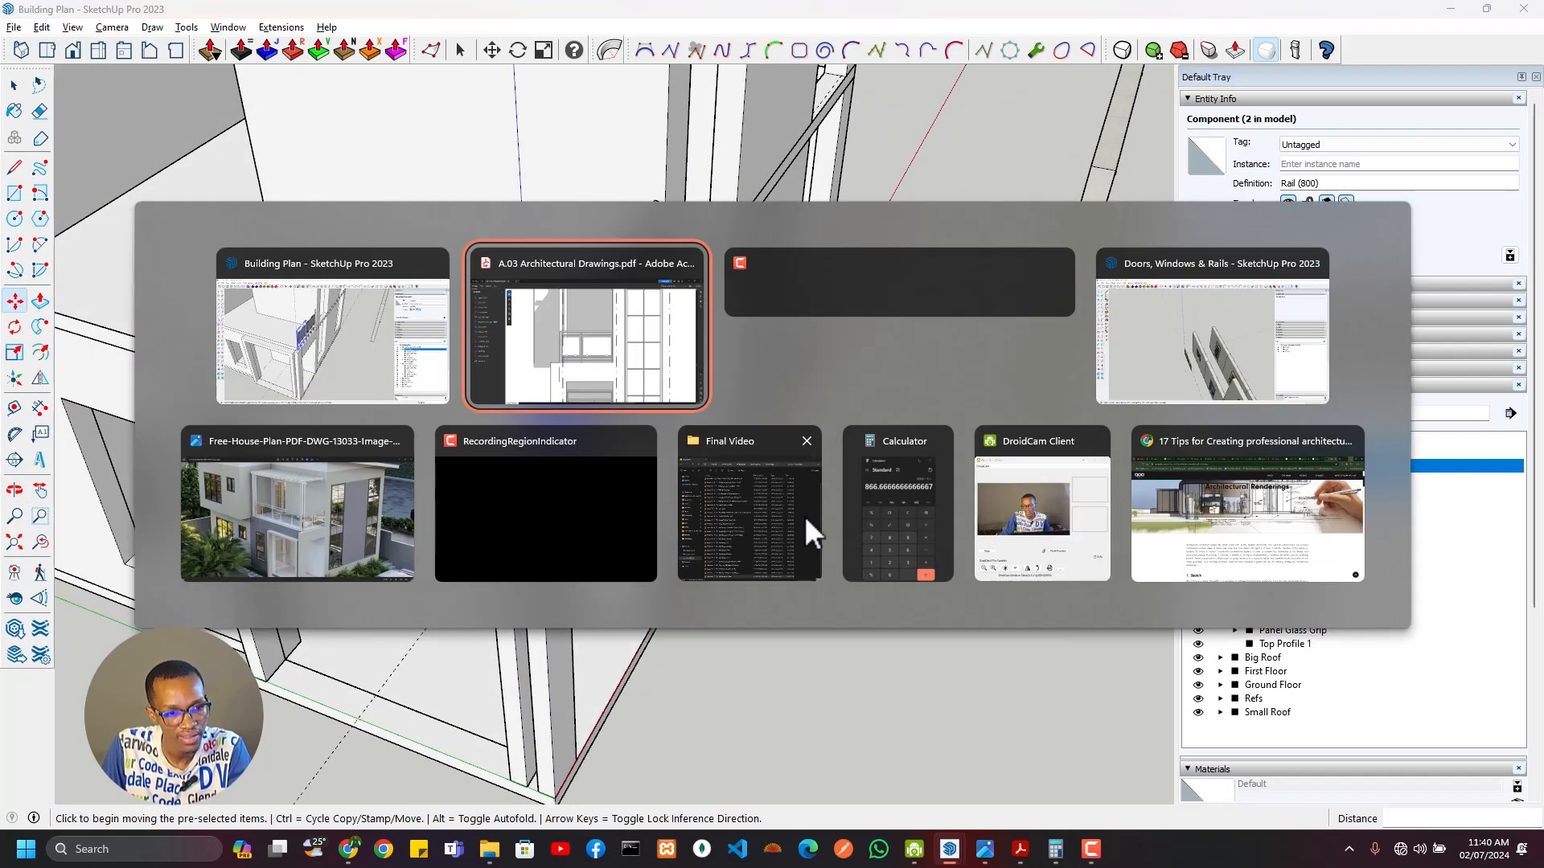
key("alt+Tab")
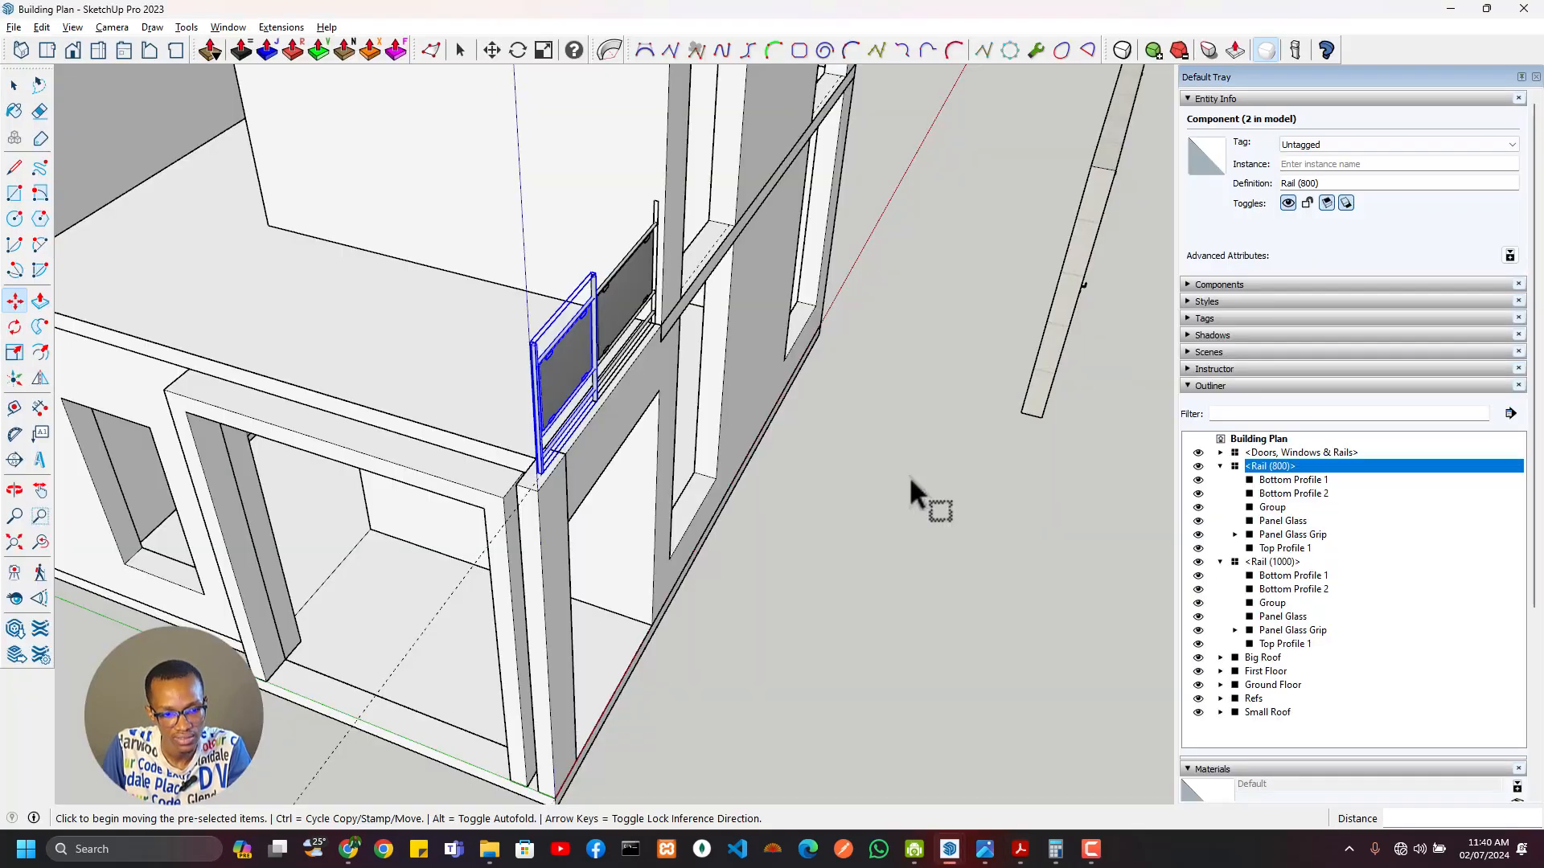
key("alt+Tab")
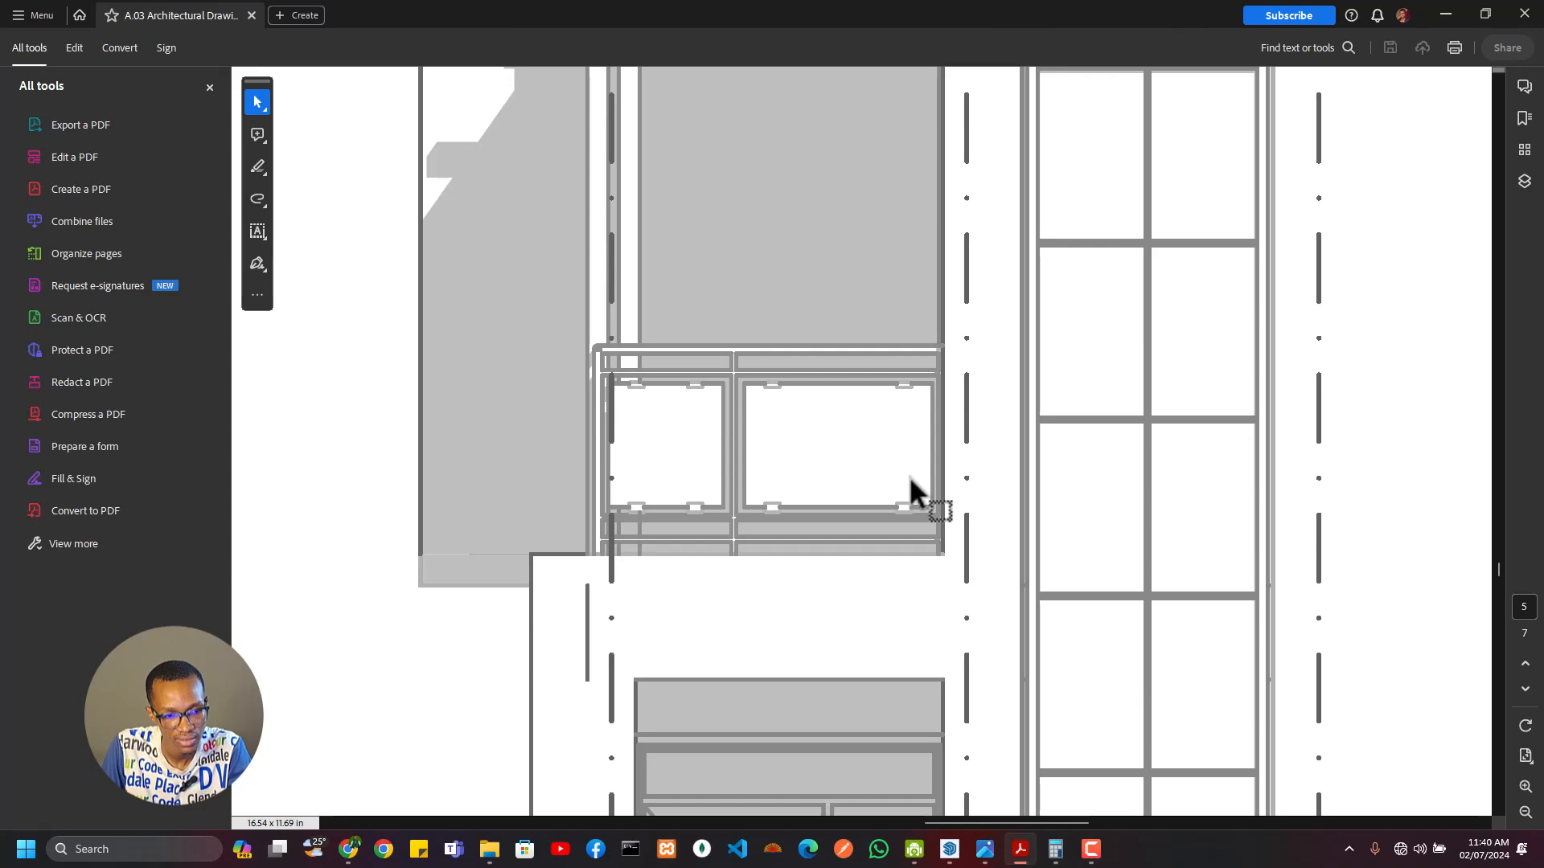
key("alt+Tab")
mouse_move(804, 563)
middle_mouse_down()
mouse_move(572, 493)
mouse_move(229, 357)
mouse_move(276, 448)
mouse_move(231, 462)
mouse_move(234, 480)
middle_mouse_up()
key("alt+Tab")
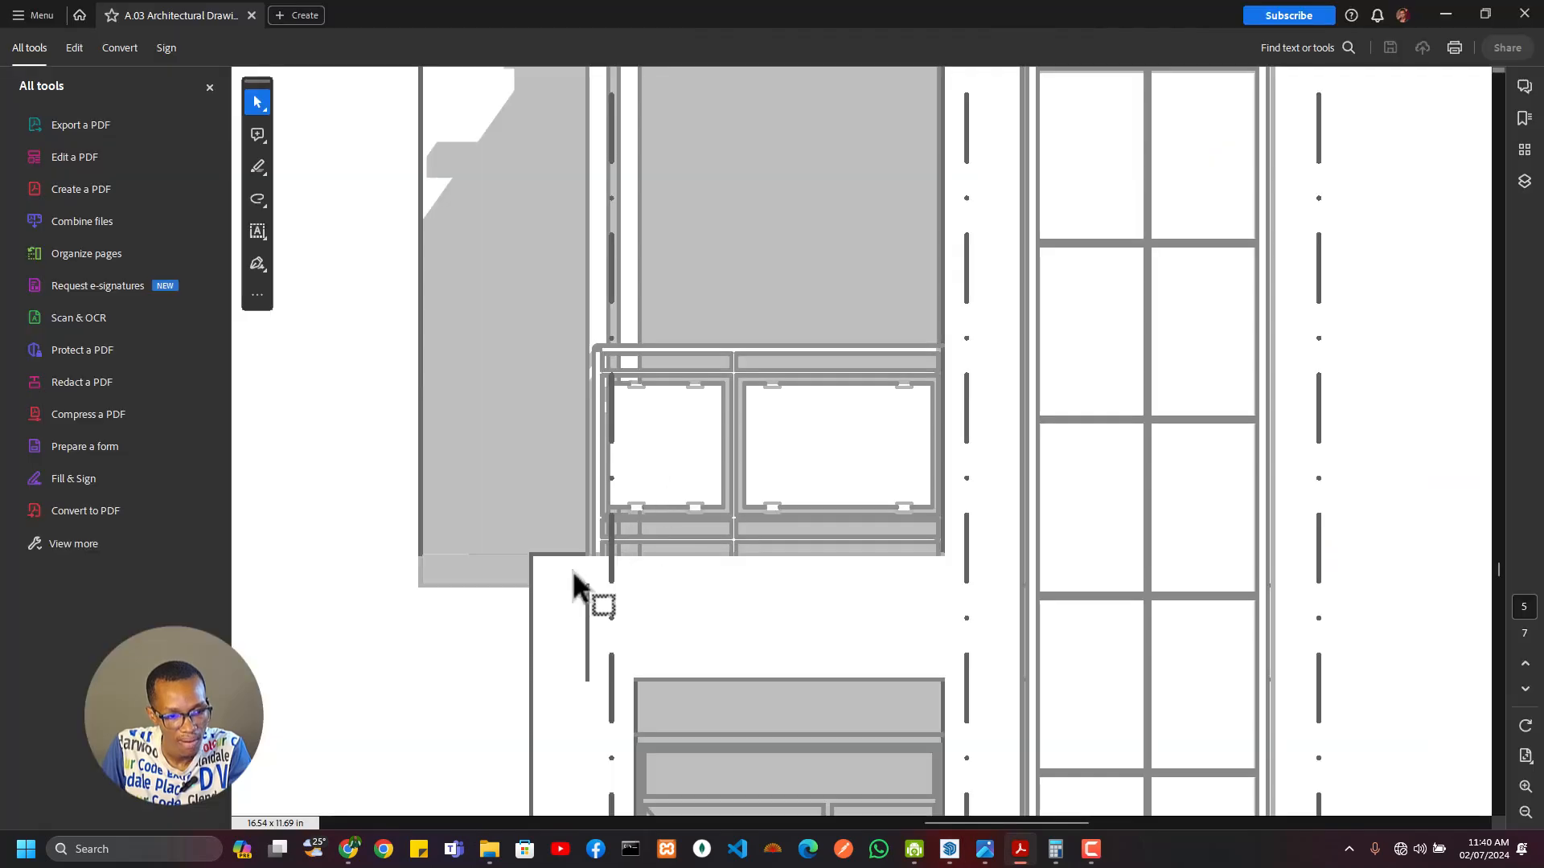
scroll(575, 643, "down", 3)
scroll(603, 679, "down", 2, "ctrl")
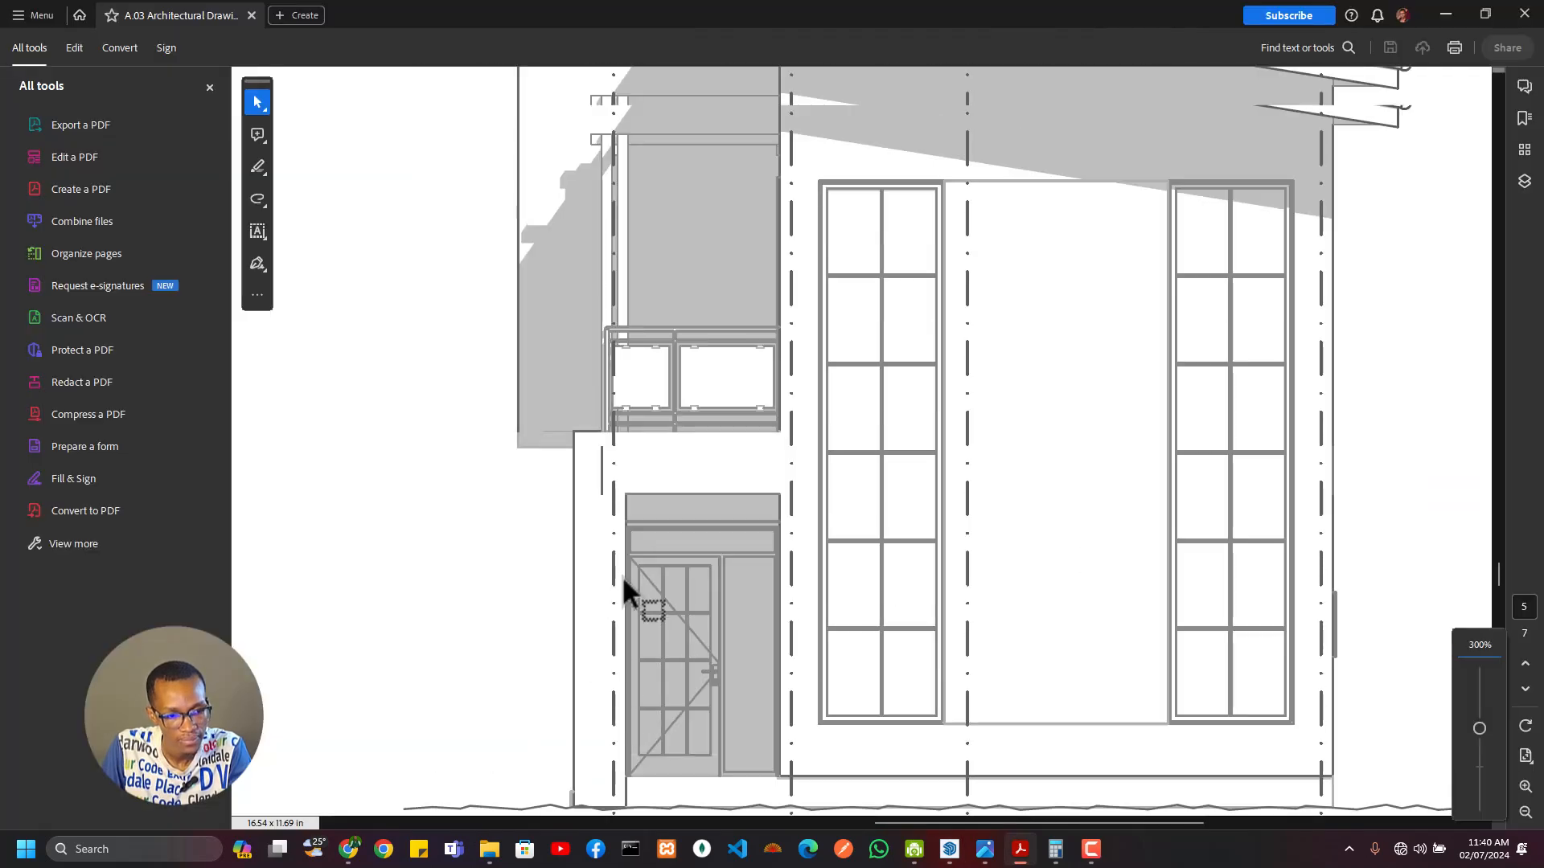
scroll(623, 580, "down", 1)
scroll(623, 578, "up", 5)
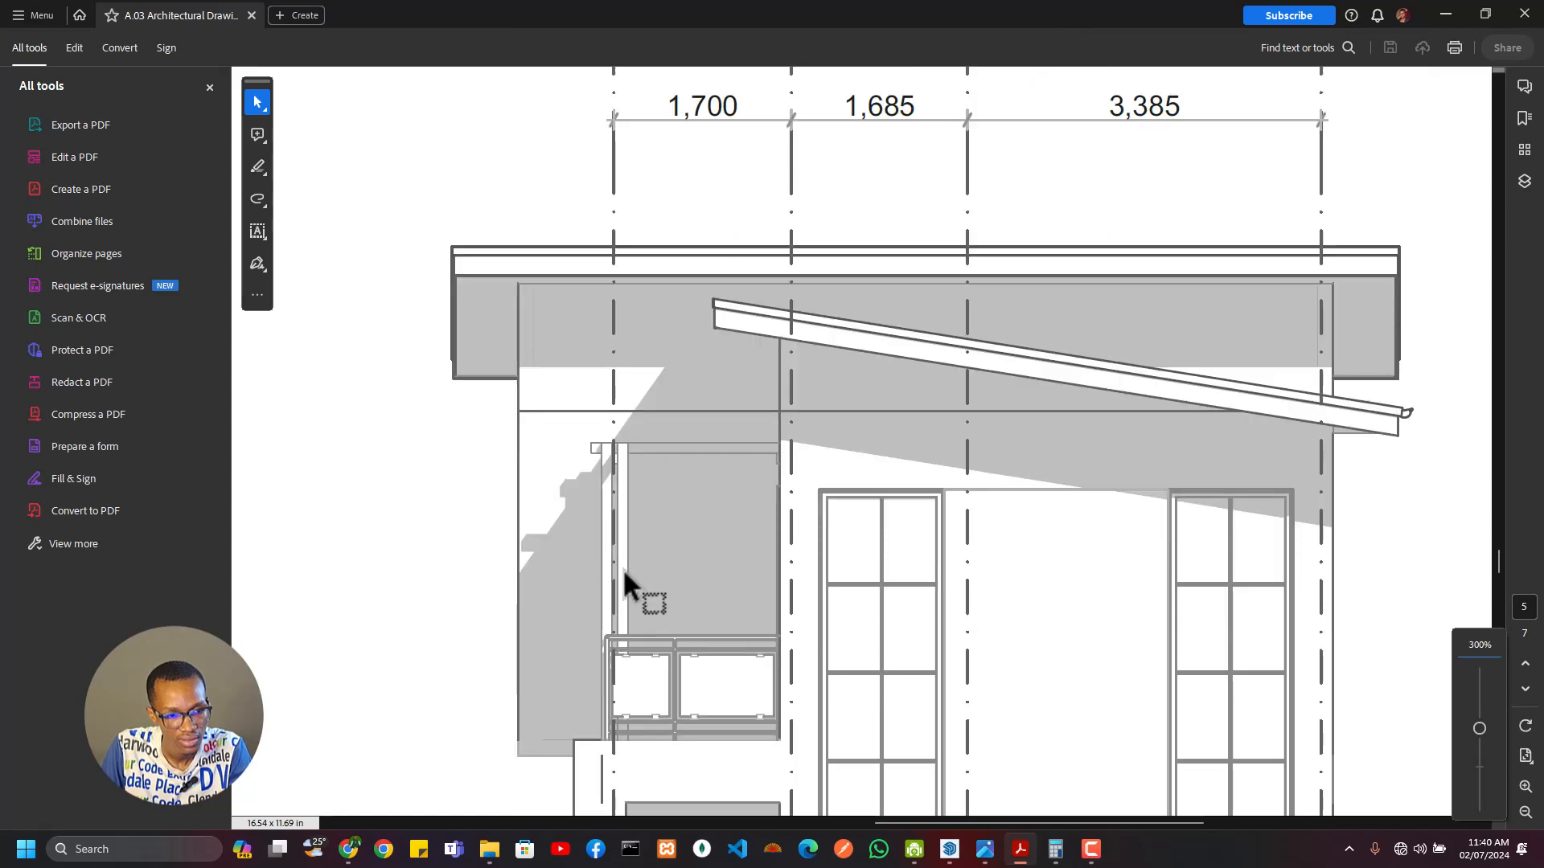
scroll(623, 567, "down", 1)
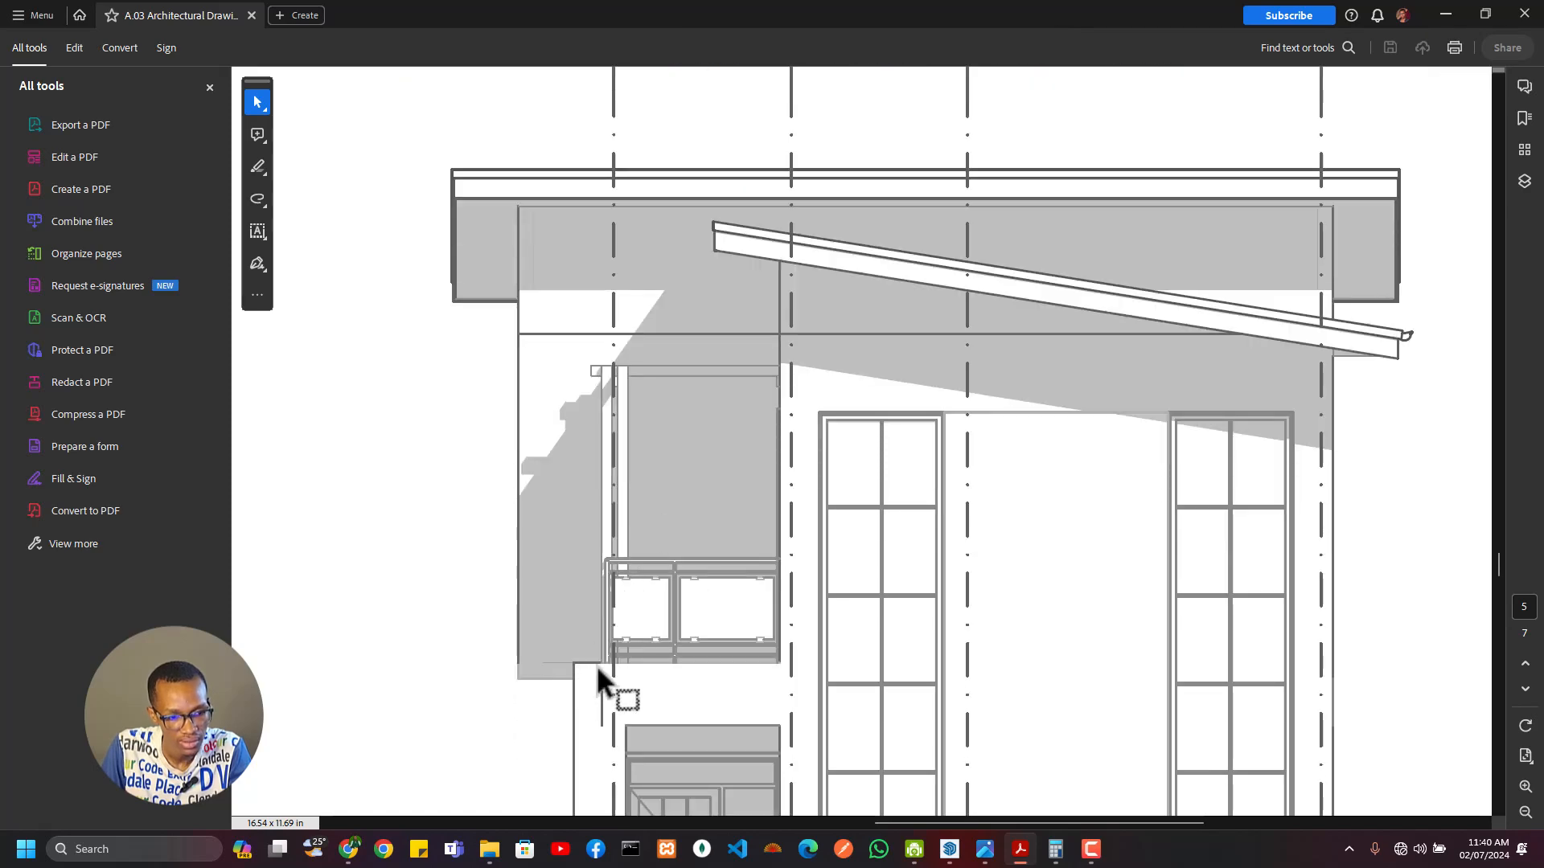
key("alt+Tab")
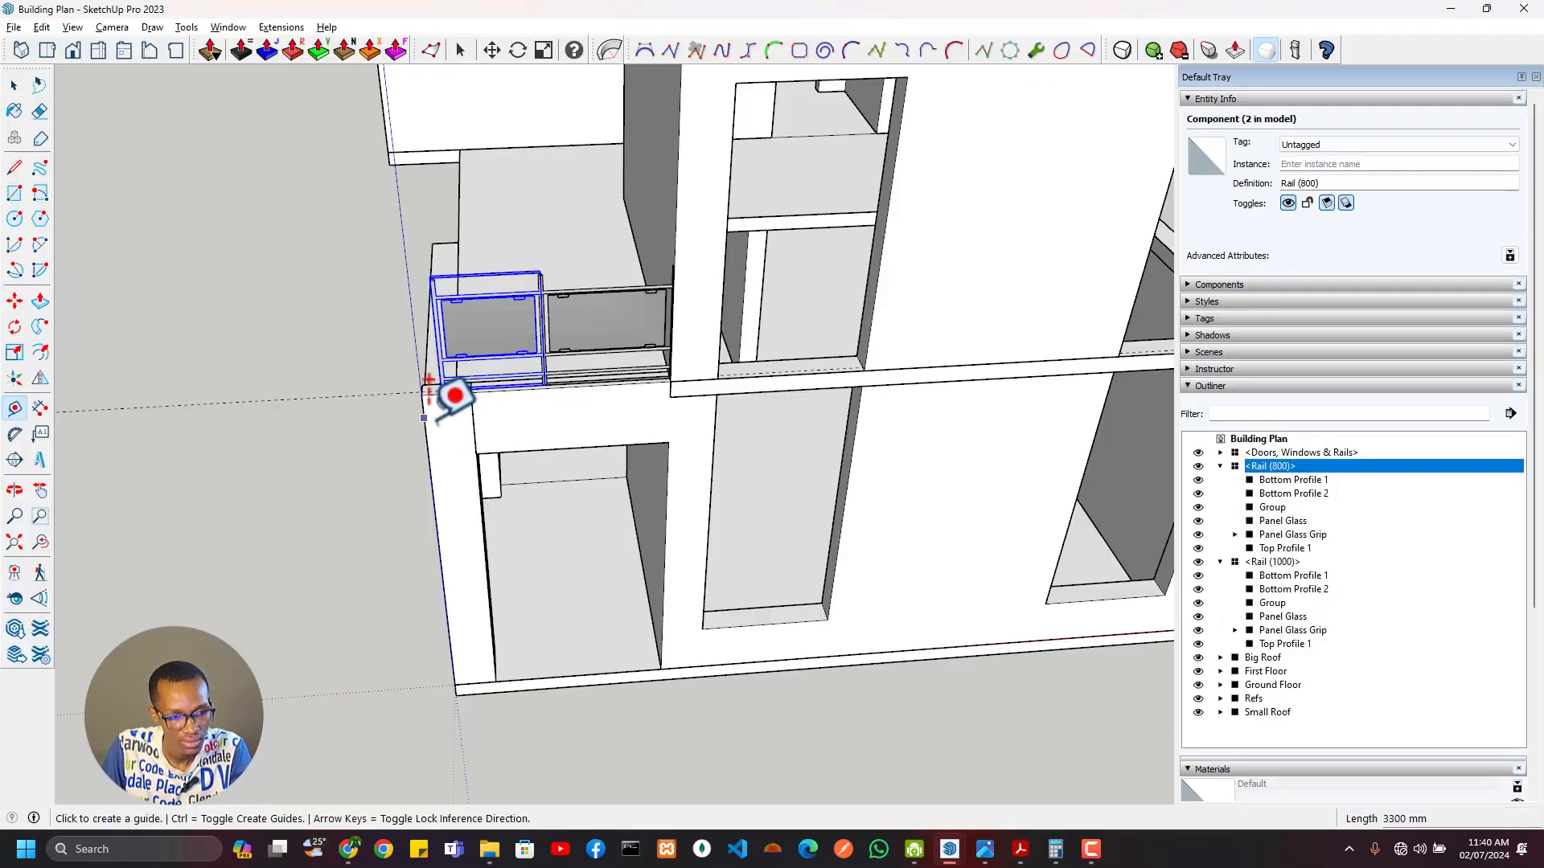
left_click(429, 383)
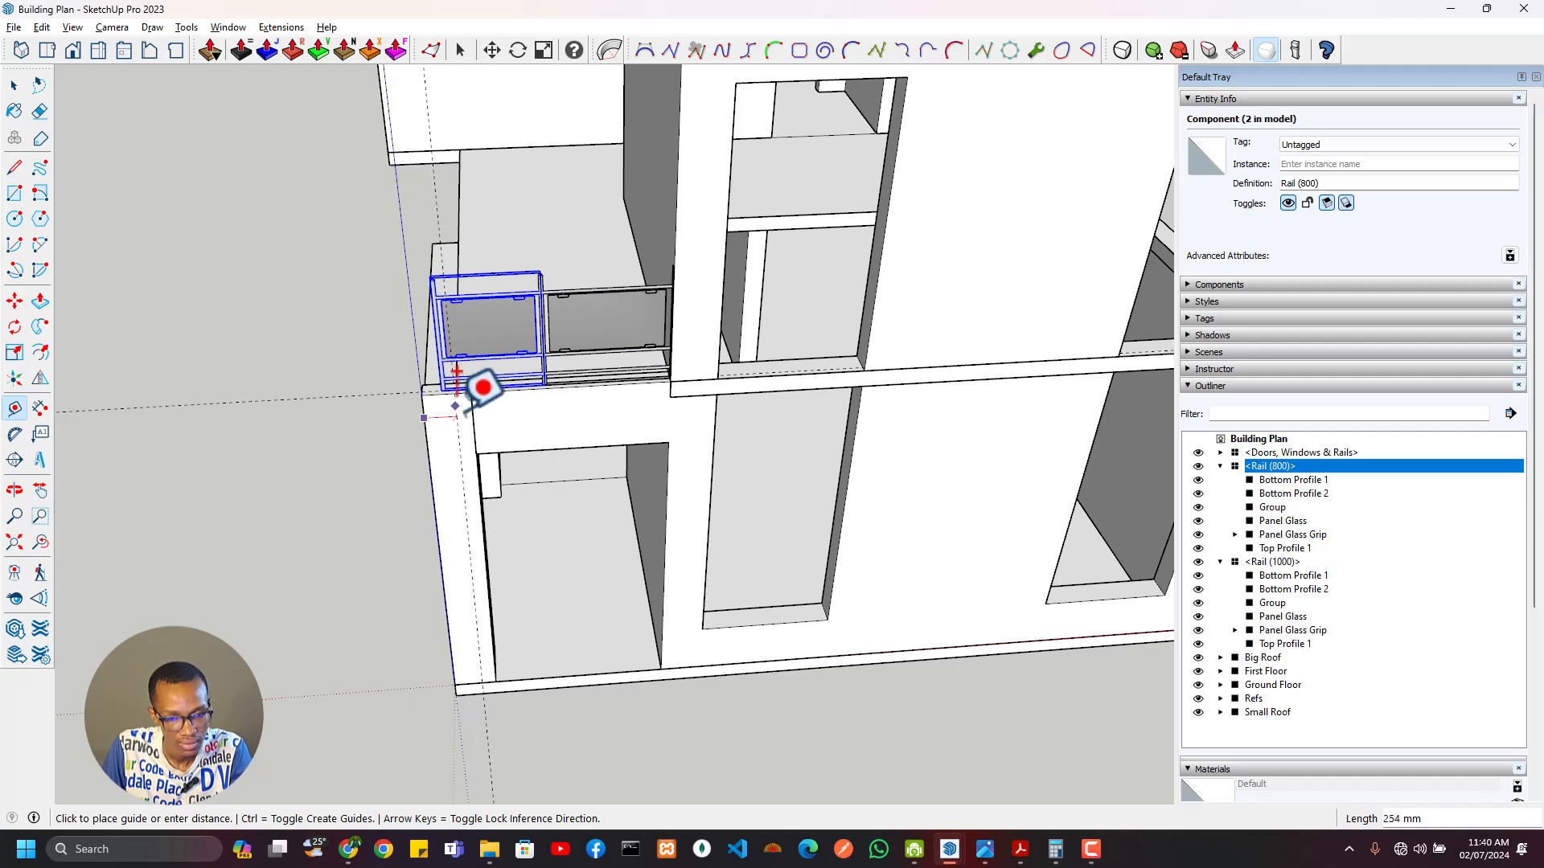
middle_click_drag(493, 348, 389, 148)
key("space")
Step: Select the Rail (800) and Rail (1000) together and scale them along the red axis to 0.92, pulling in the outer corner end
scroll(507, 378, "up", 8)
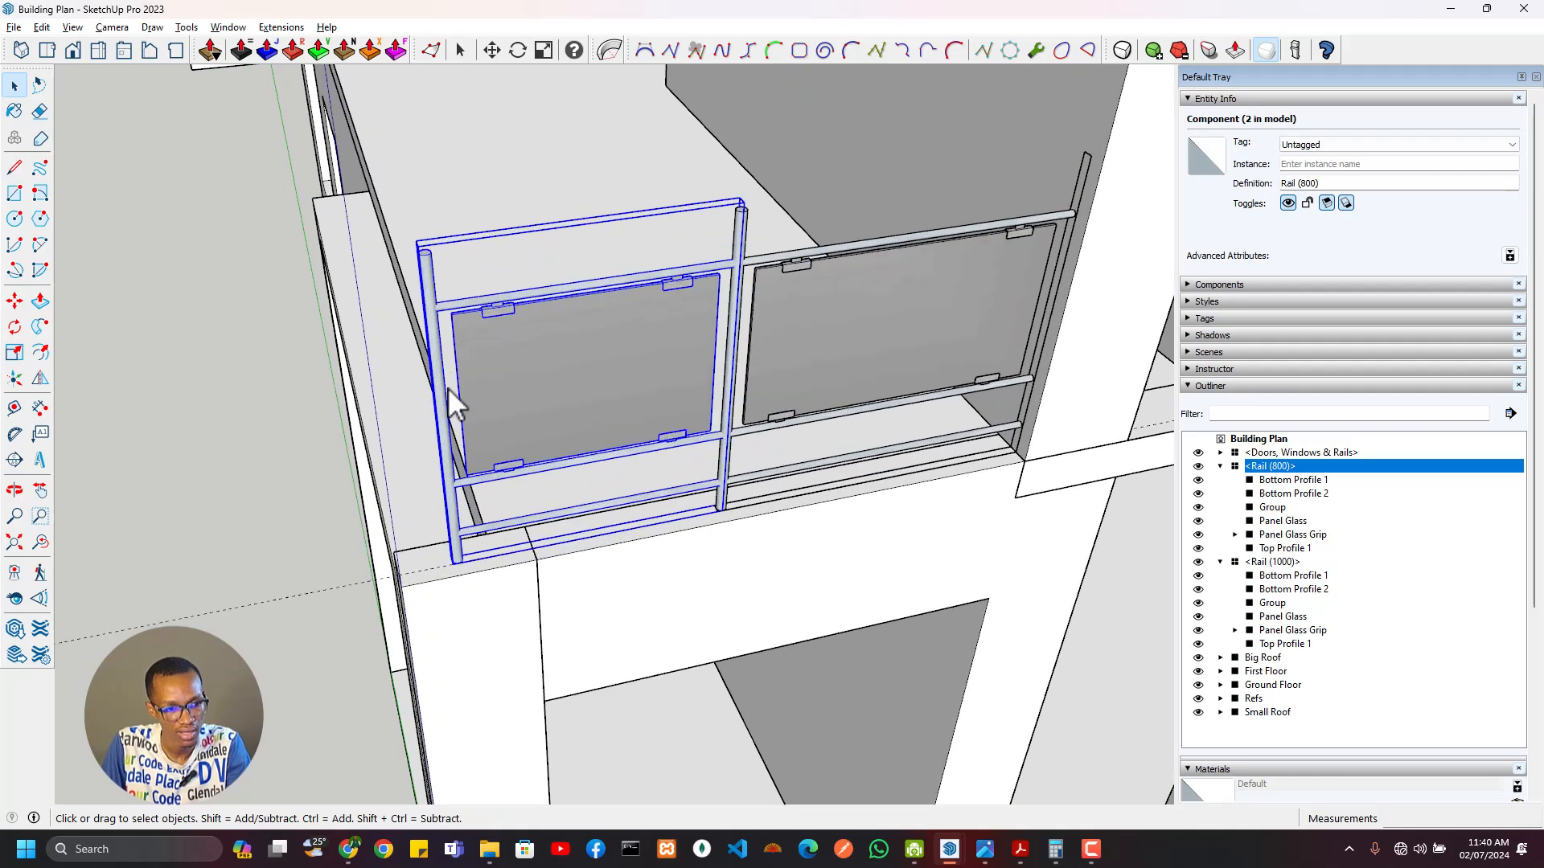
left_click(906, 477, "shift")
scroll(700, 475, "down", 5)
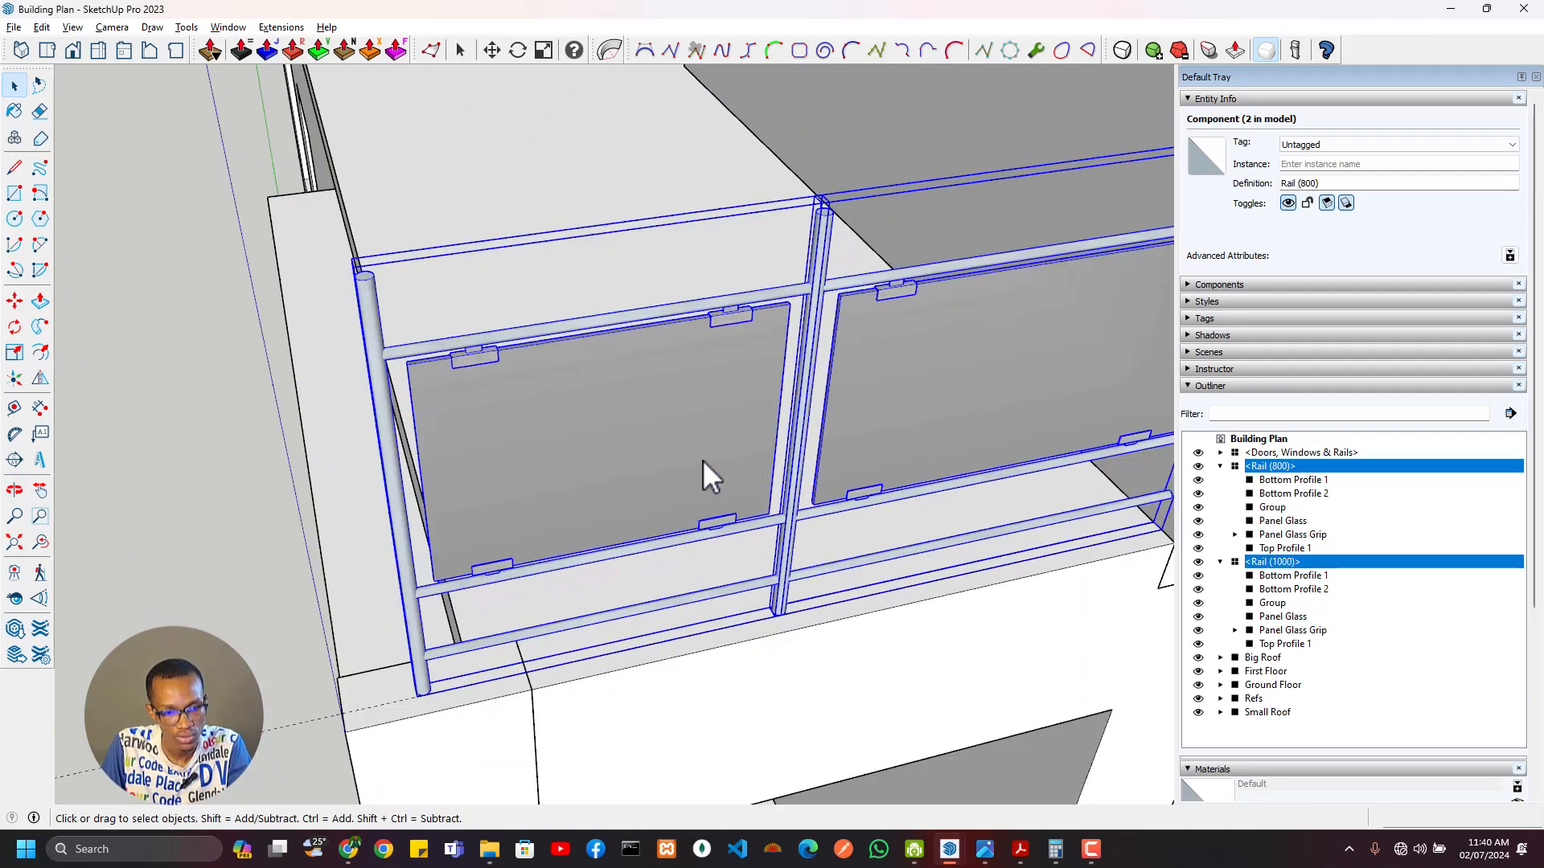
middle_click_drag(700, 475, 495, 615)
key("s")
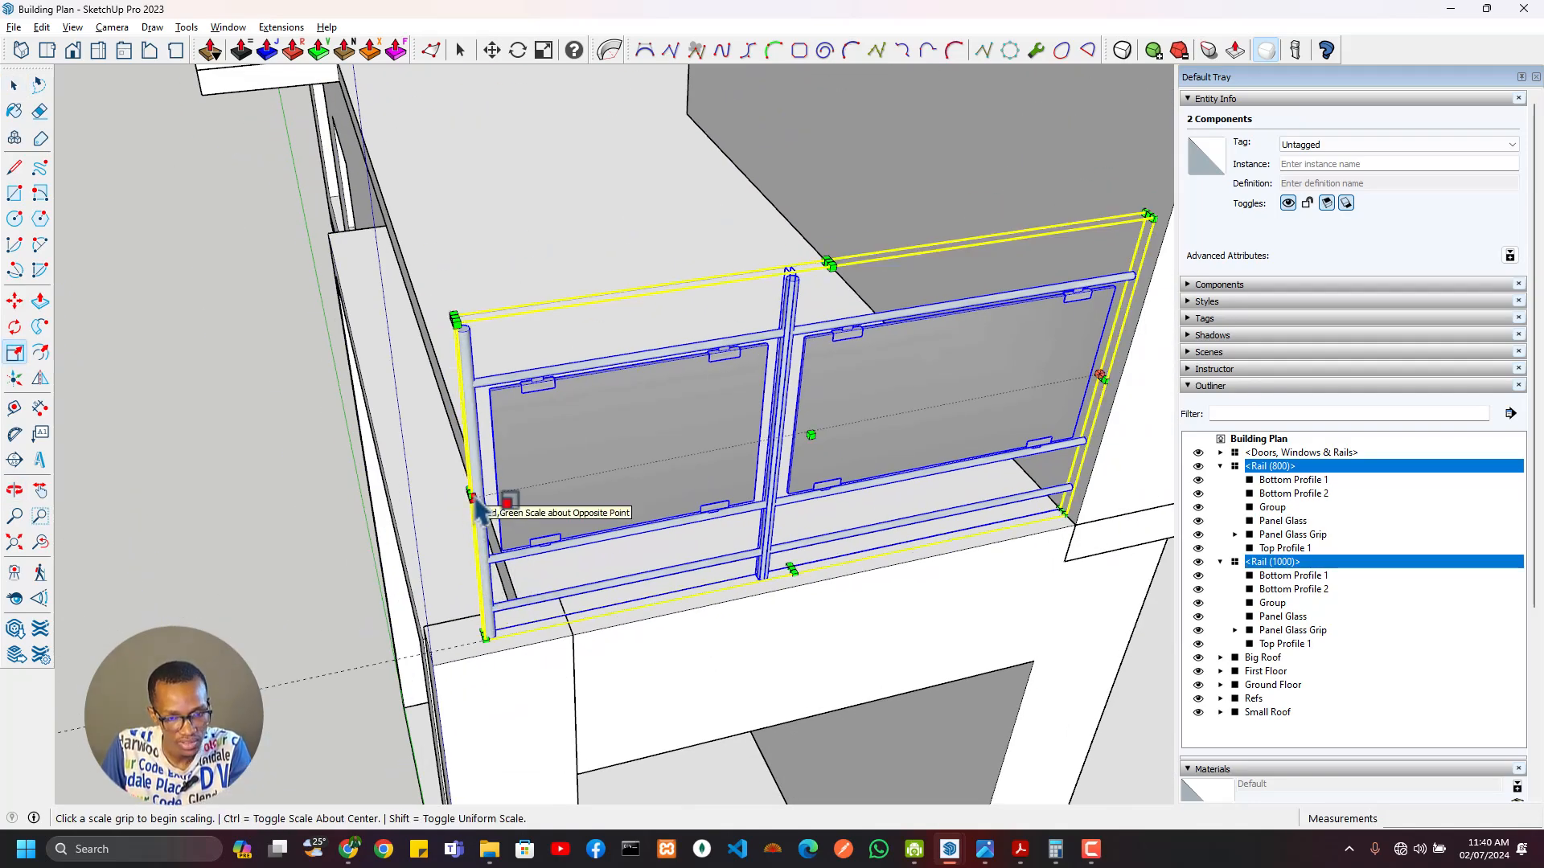
scroll(464, 504, "up", 4)
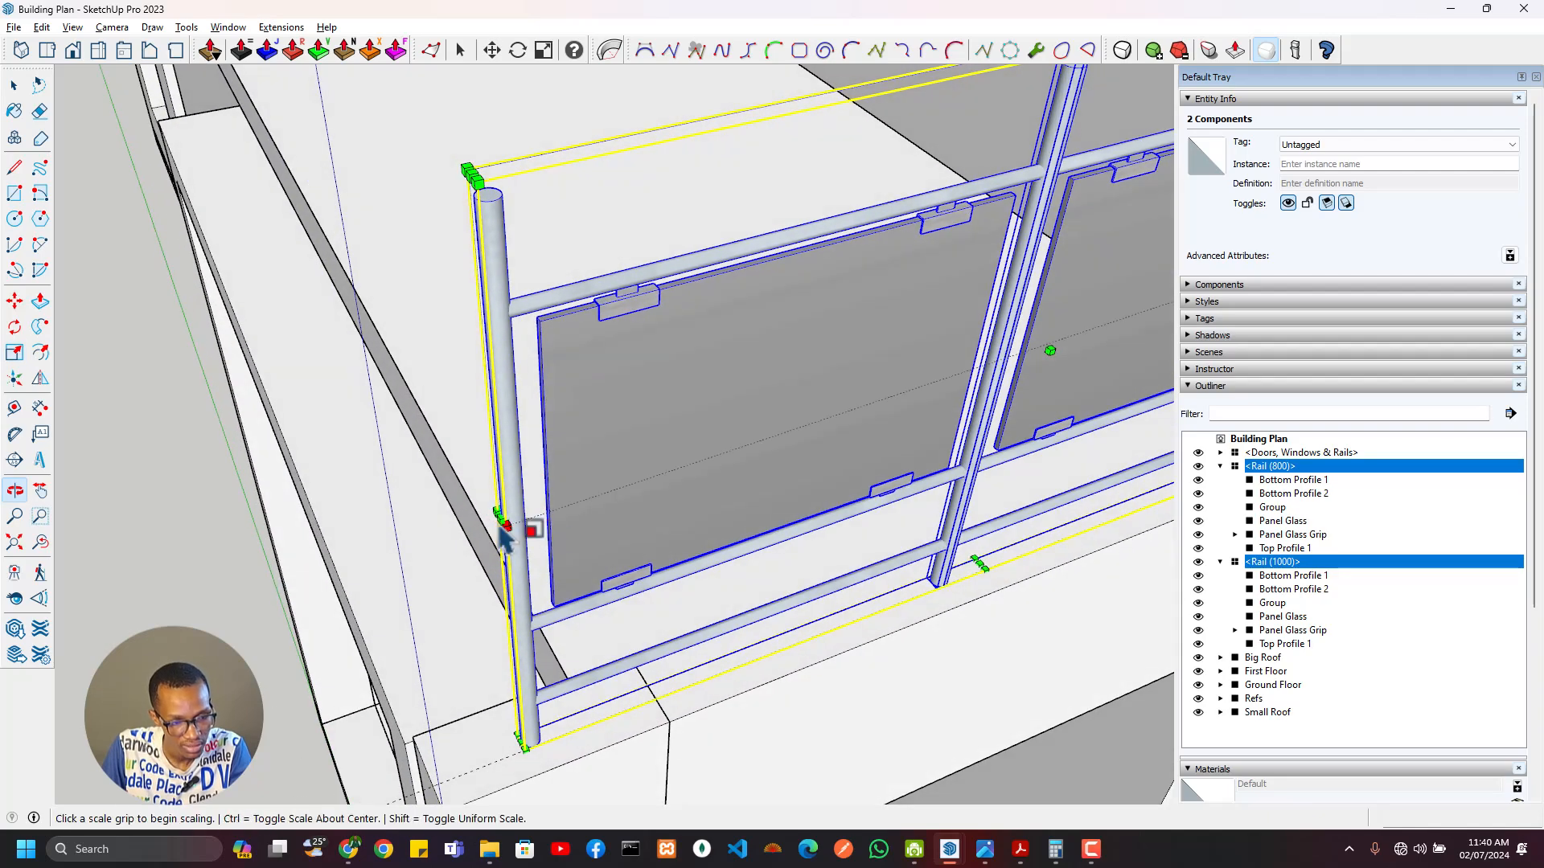
left_click(498, 519)
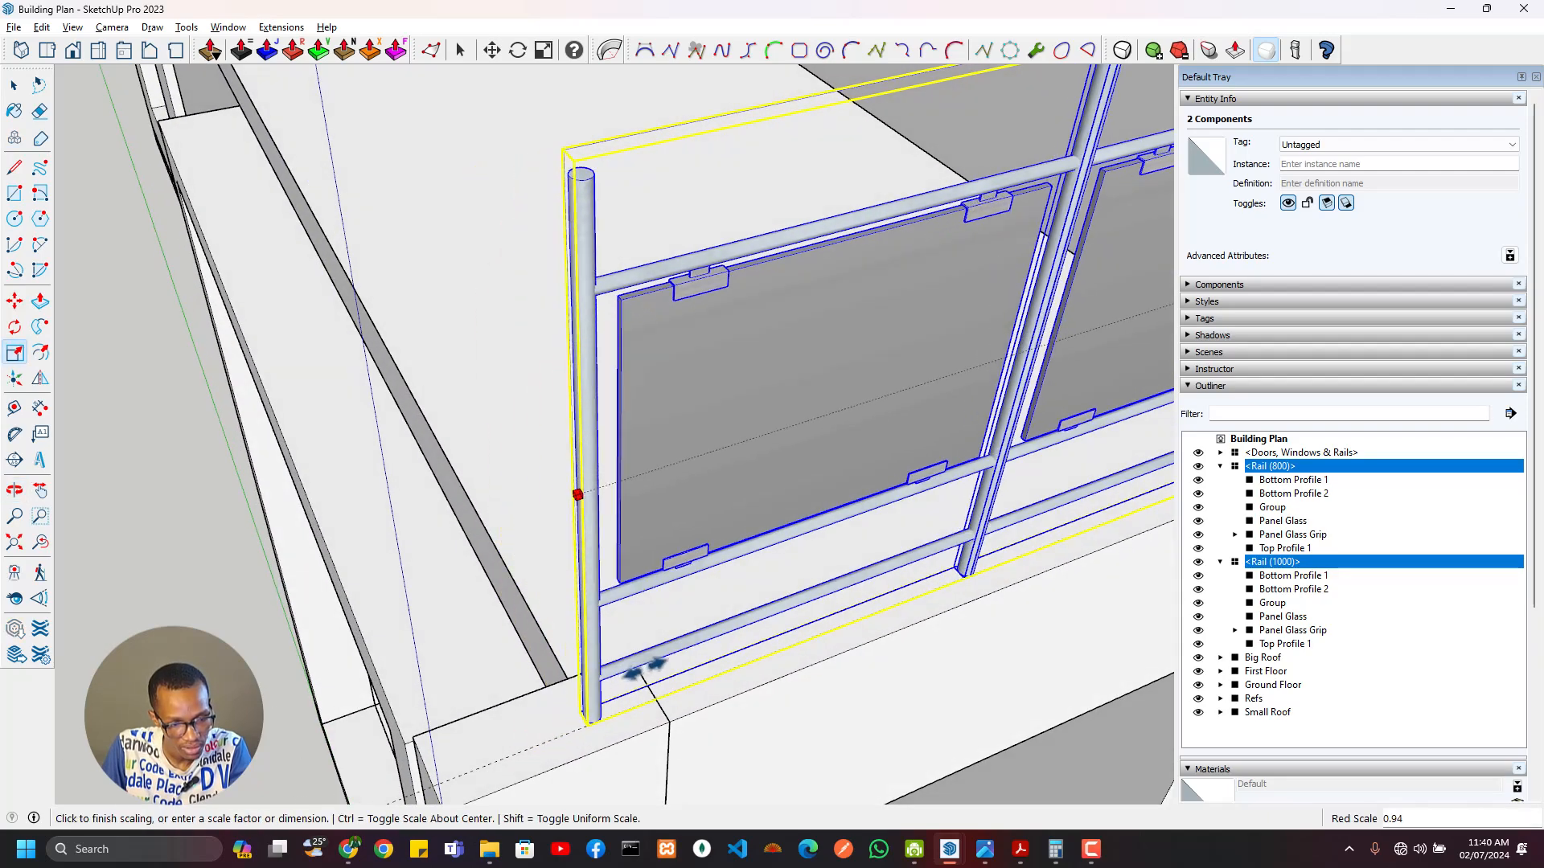
left_click(669, 659)
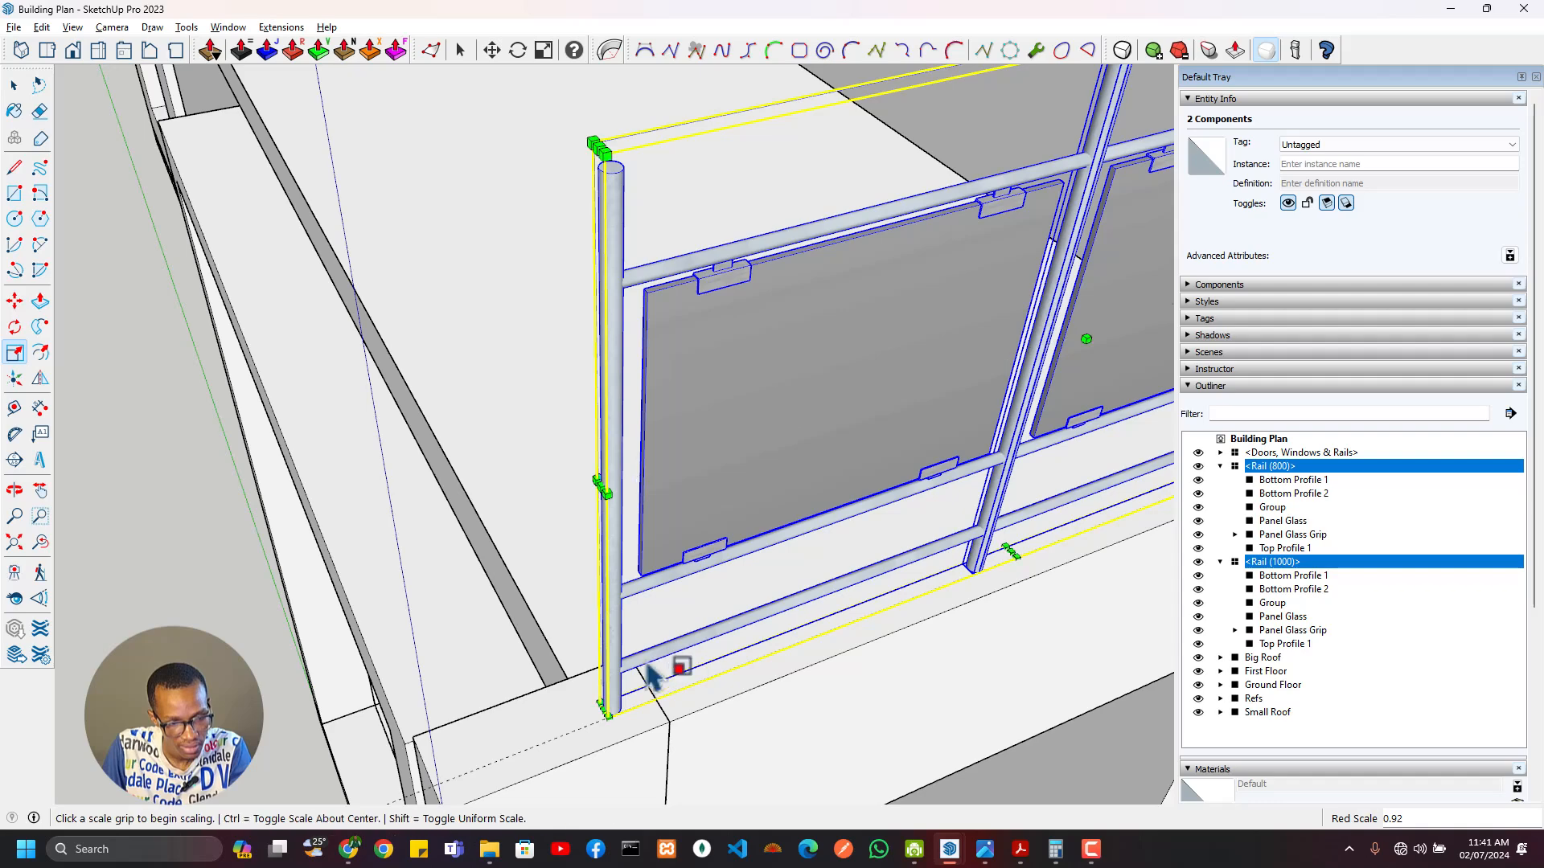
Step: Add a guide line offset 50 mm at the balcony corner, parallel to the side edge, and rescale both rails lengthwise to end at it
key("t")
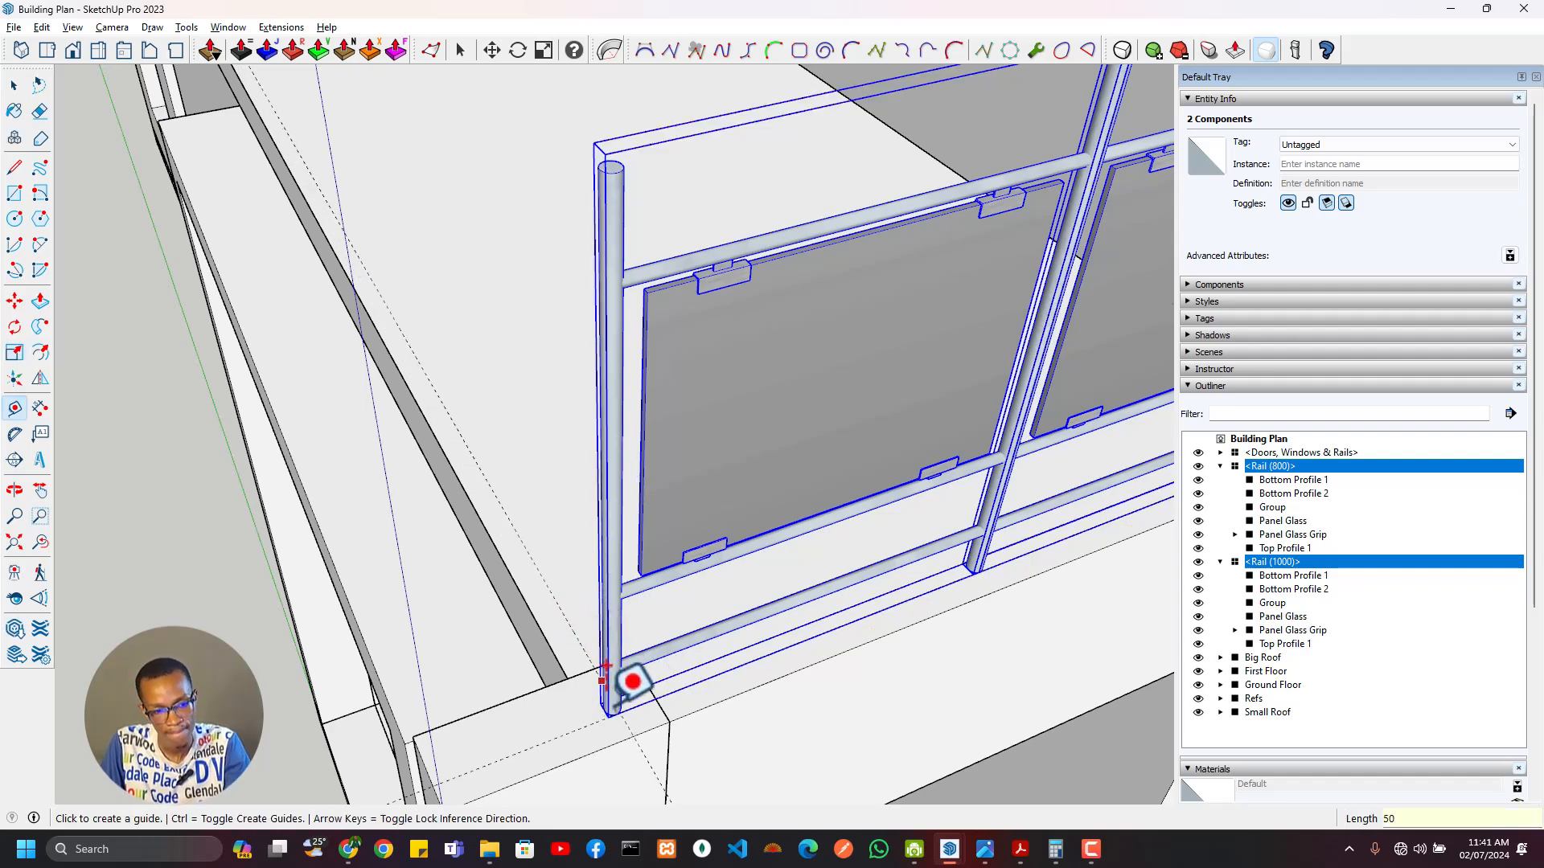
scroll(619, 683, "up", 4)
key("s")
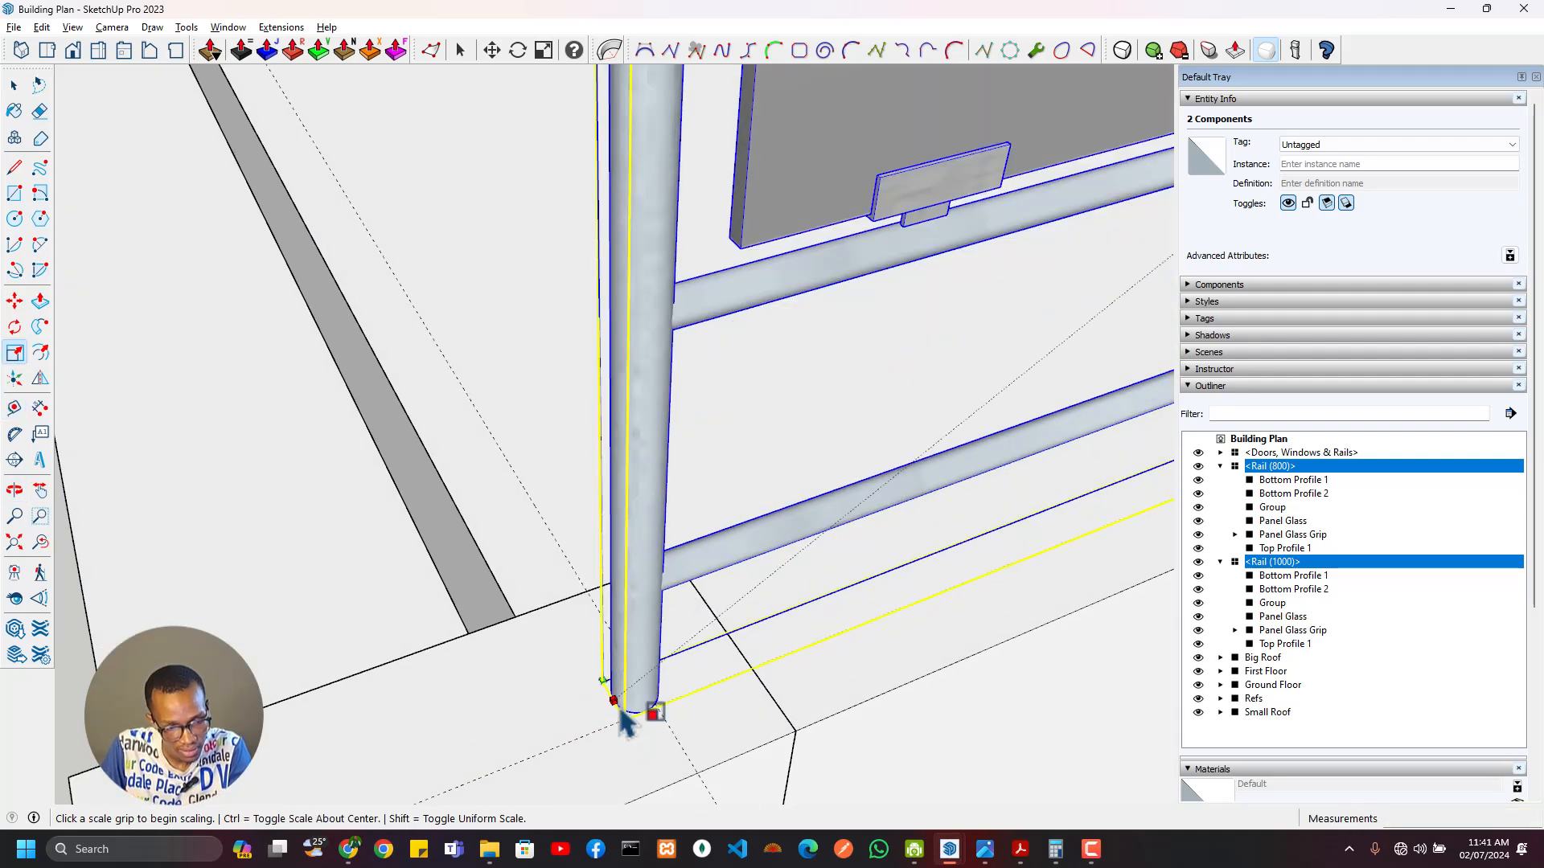
scroll(617, 259, "down", 1)
middle_click_drag(618, 249, 659, 470)
left_click(672, 131)
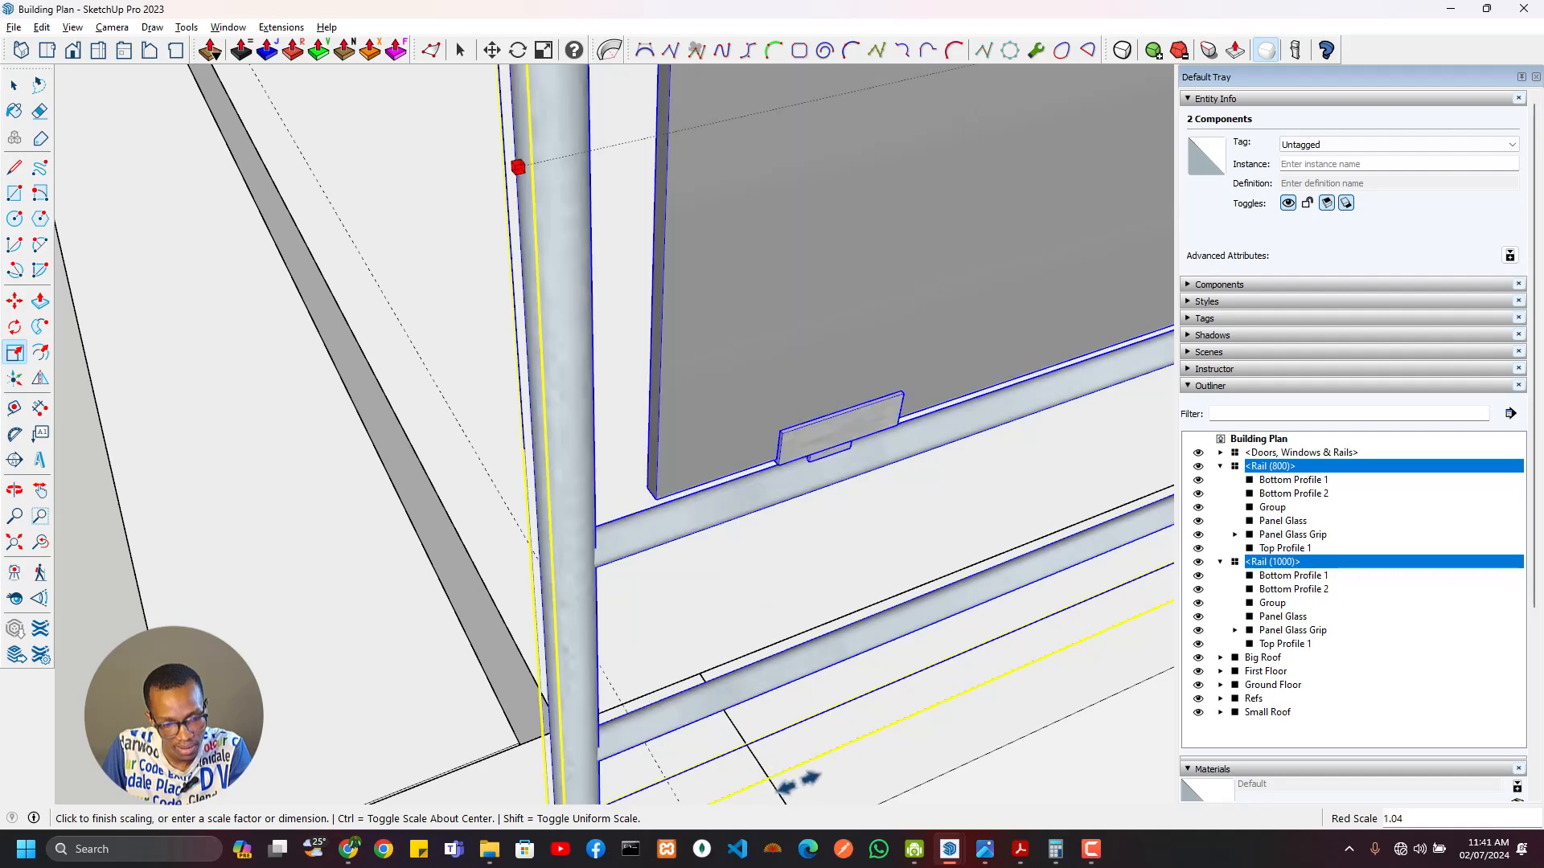
scroll(675, 776, "down", 2)
left_click(659, 784)
scroll(707, 727, "down", 5)
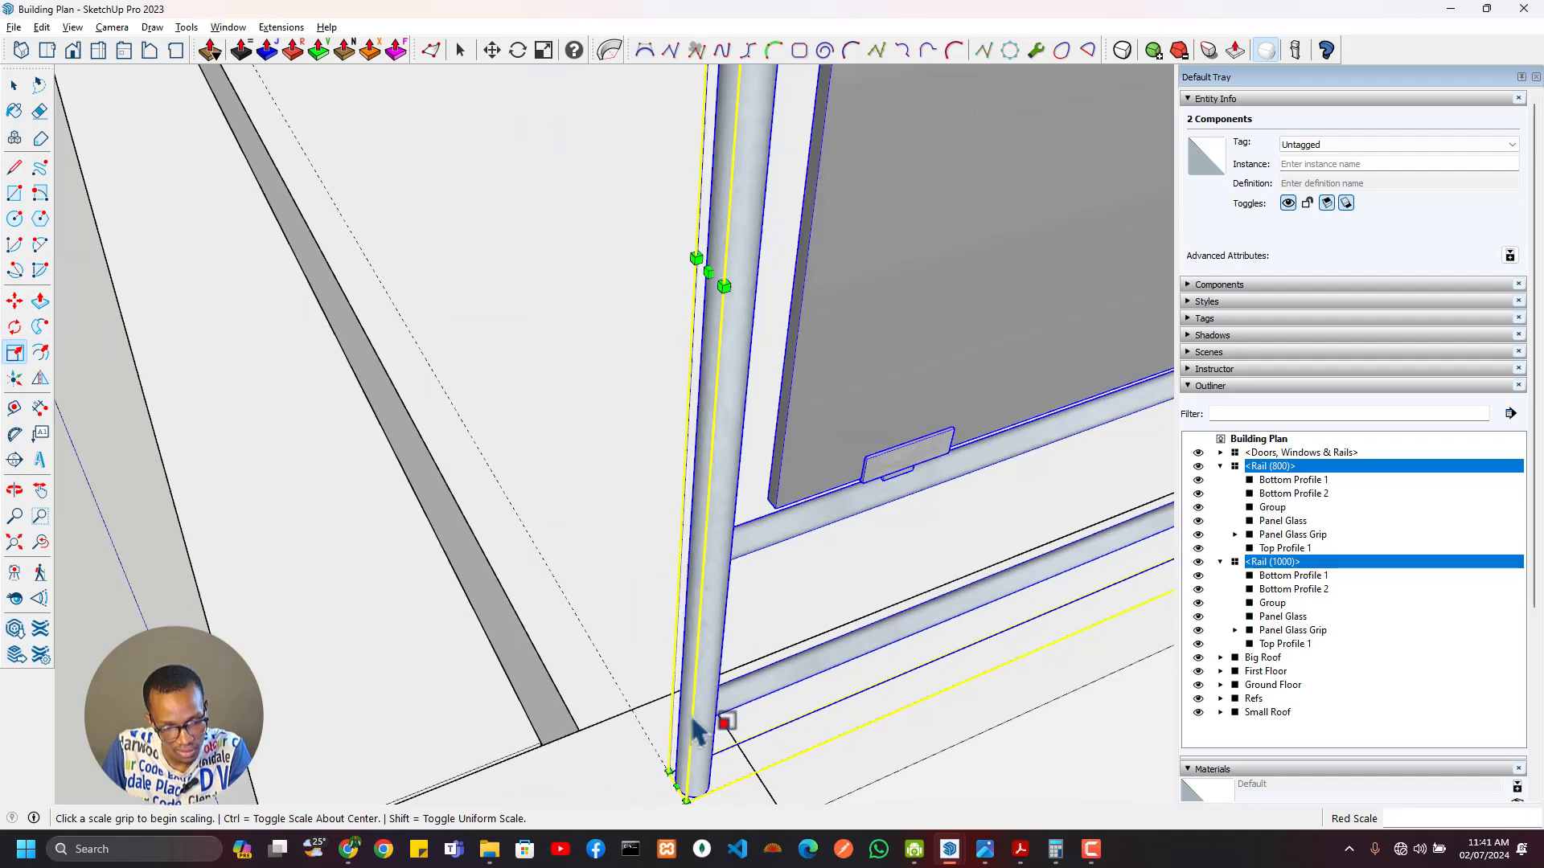
middle_click_drag(711, 643, 925, 535)
key("space")
scroll(924, 535, "down", 5)
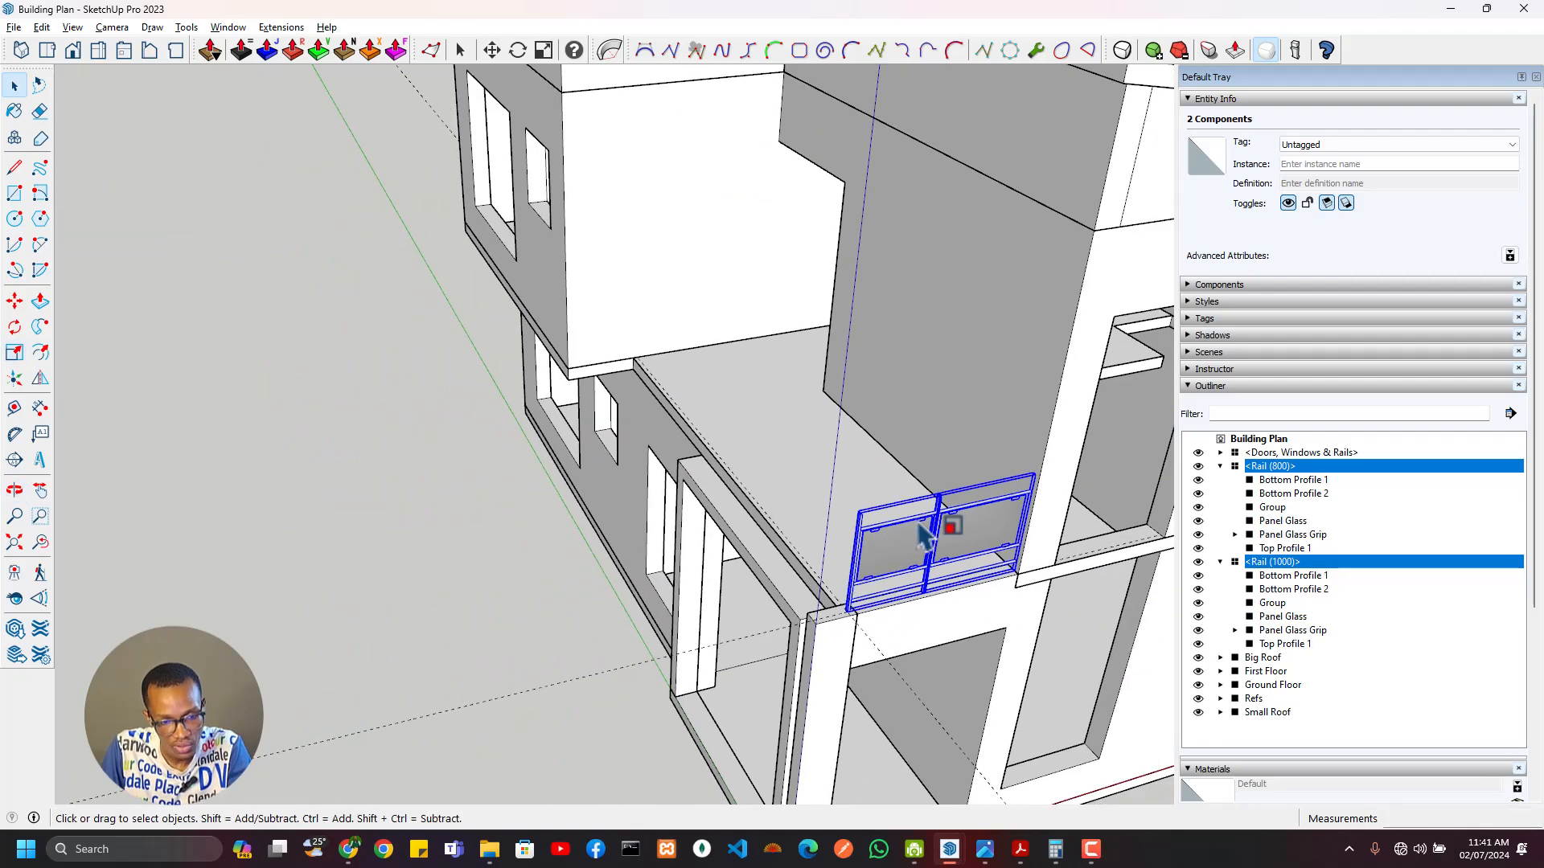
Step: Open the Rails group of the imported Doors, Windows & Rails component and copy both of its rails
scroll(922, 536, "up", 3)
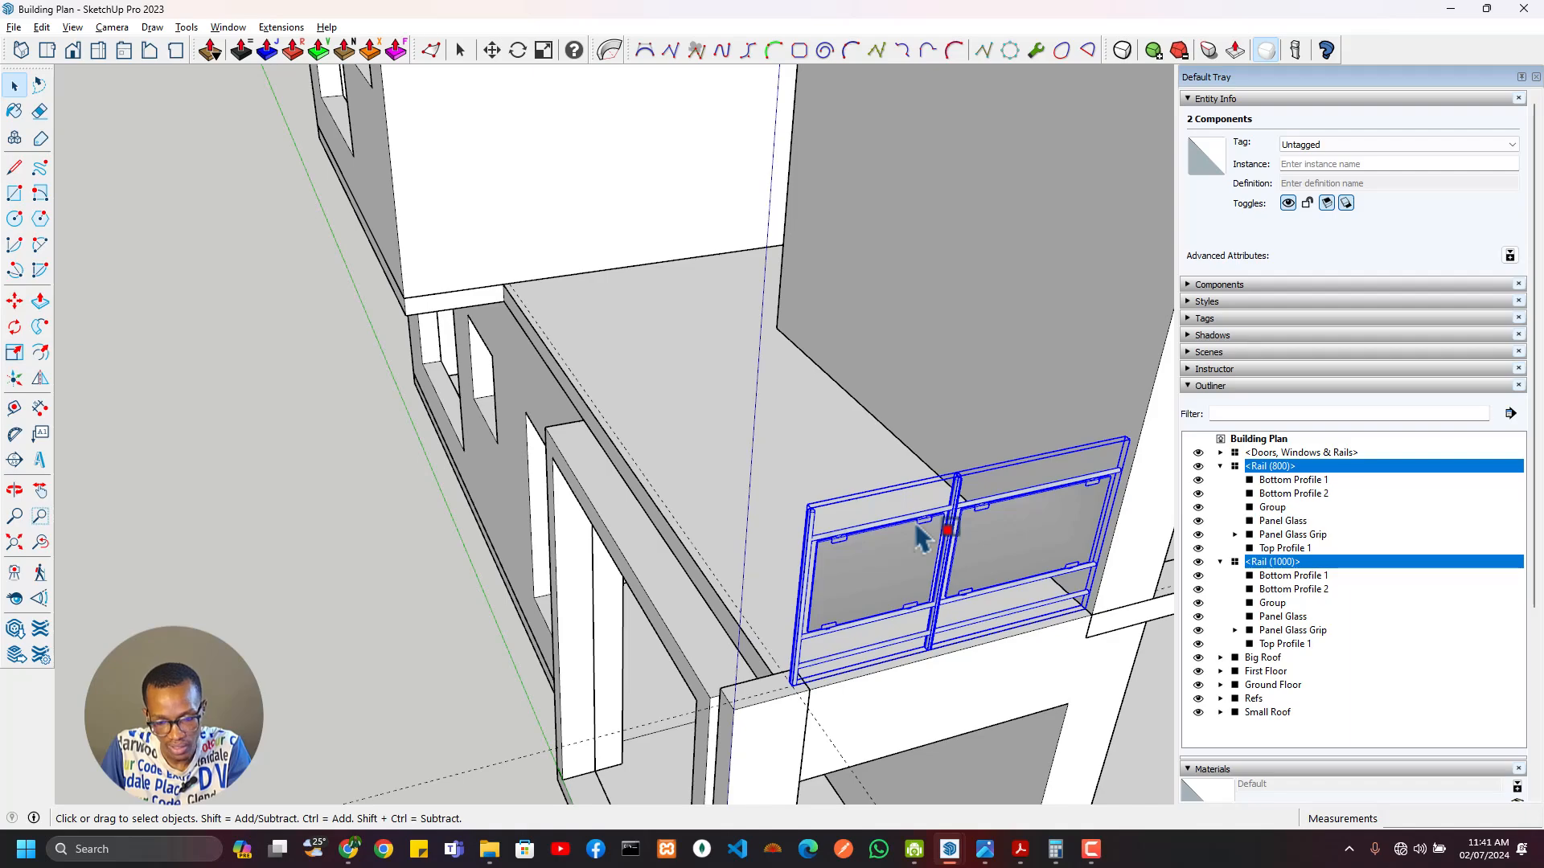
scroll(884, 571, "down", 10)
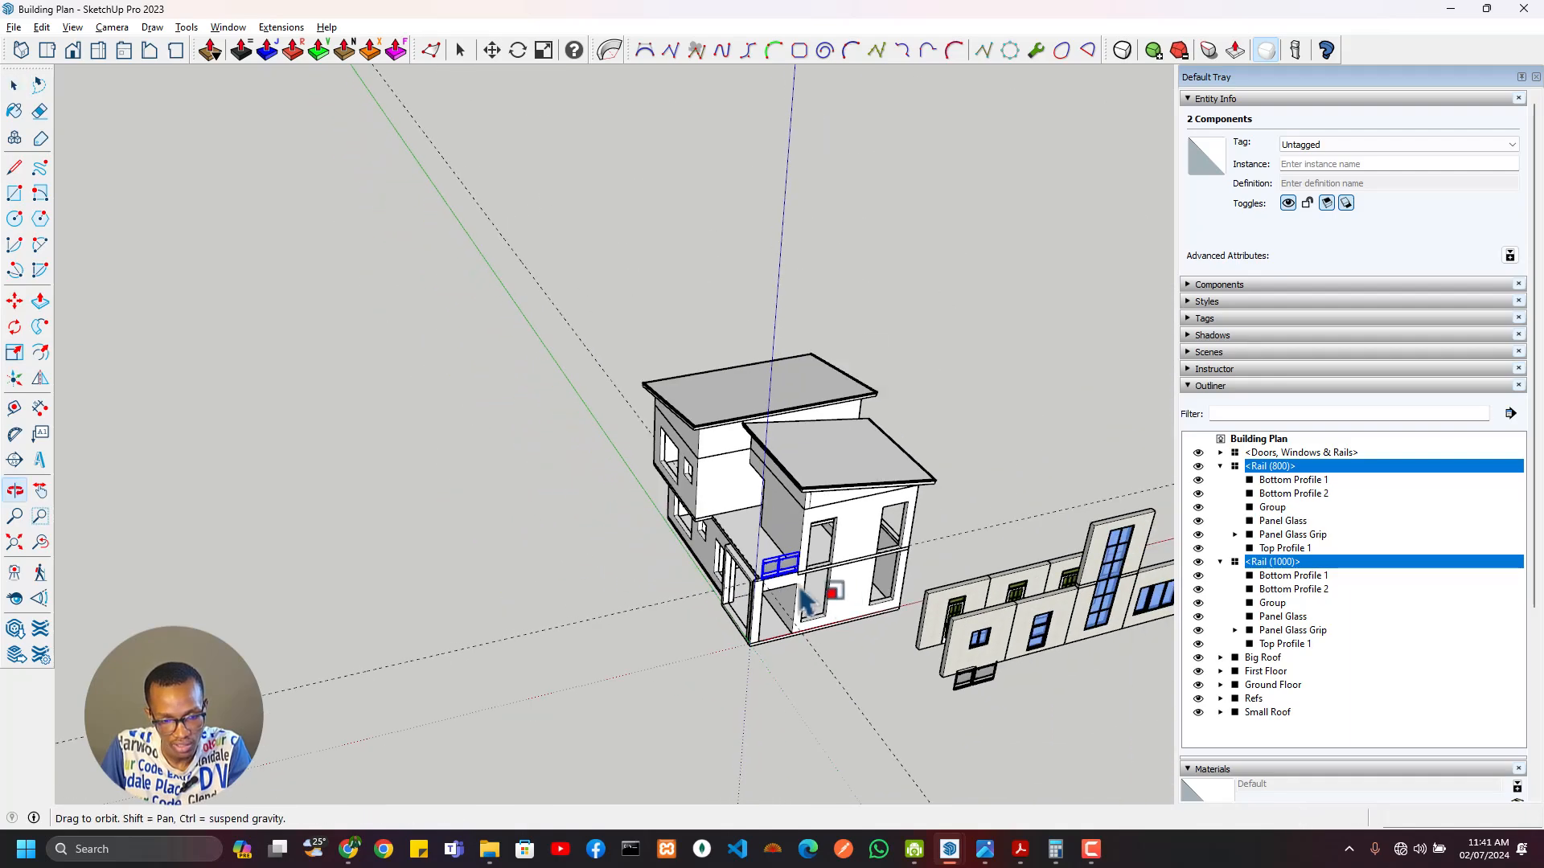
scroll(804, 598, "up", 10)
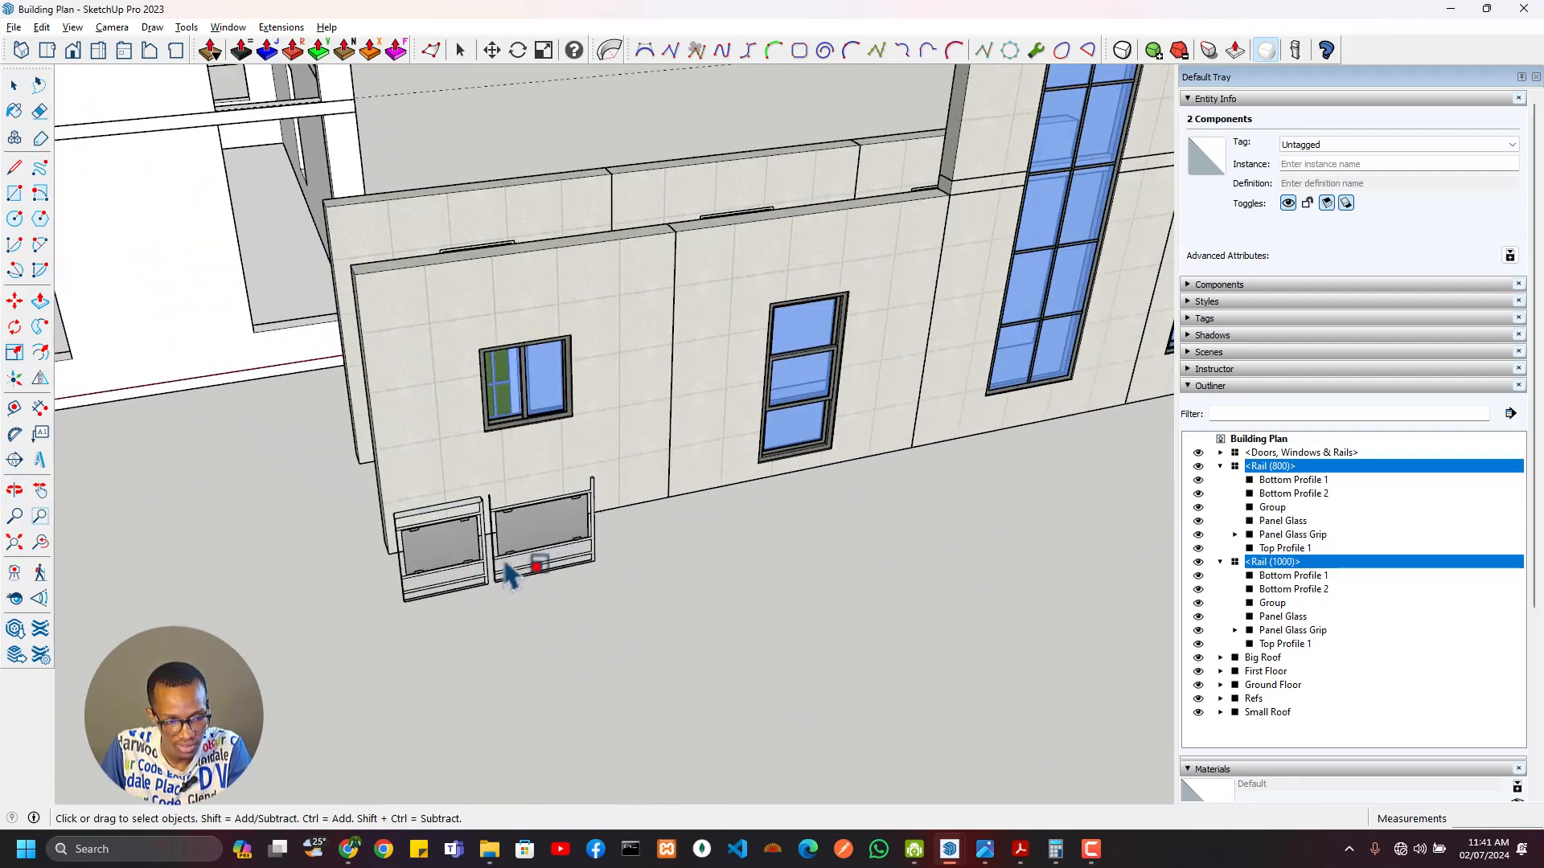
double_click(530, 544)
double_click(531, 543)
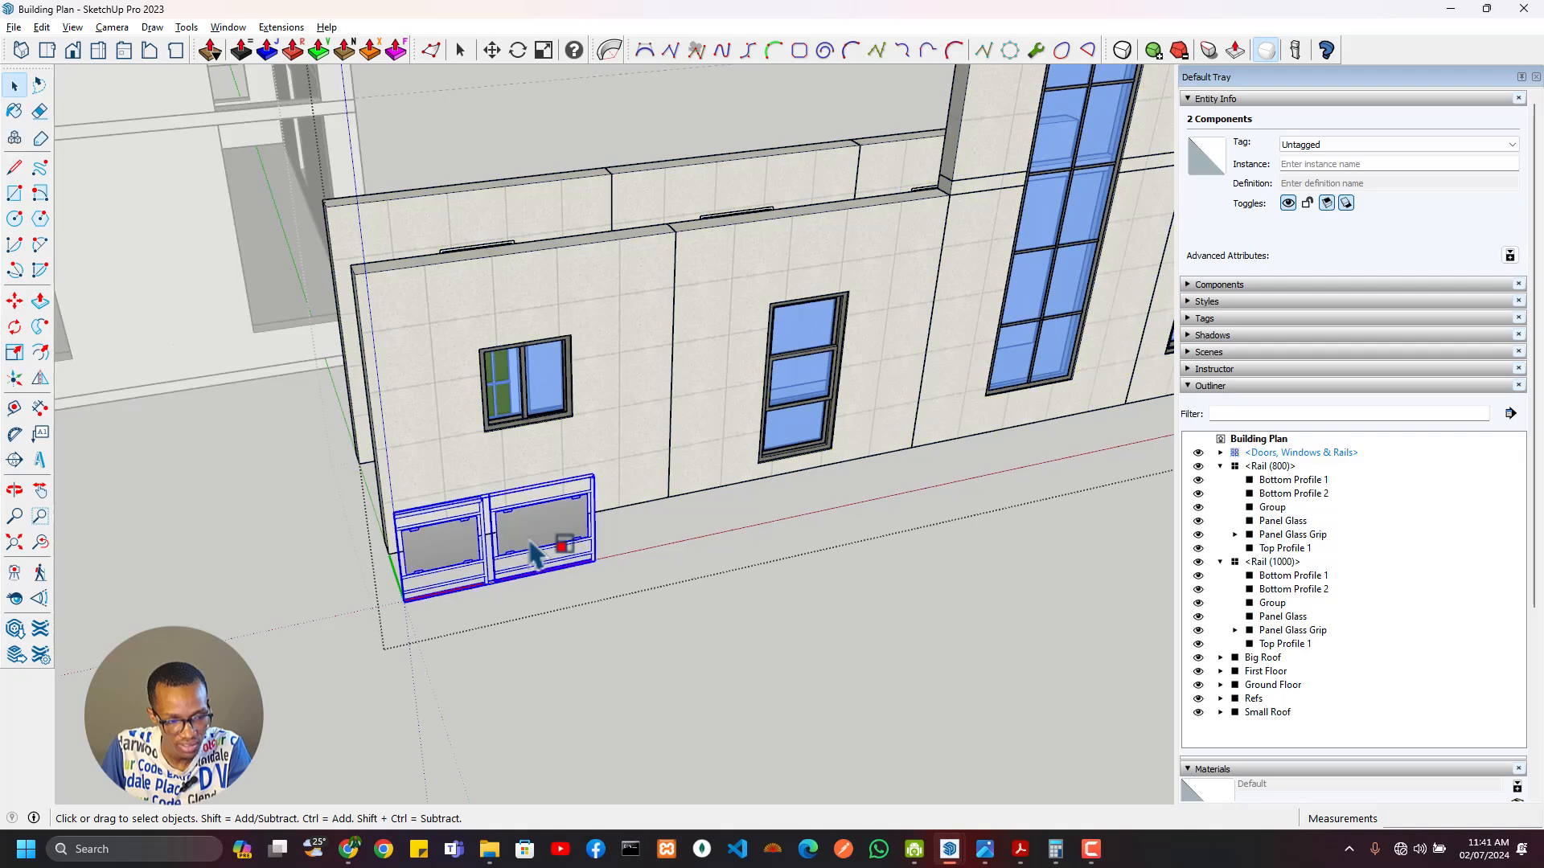
left_click(450, 575, "shift")
scroll(451, 575, "down", 5)
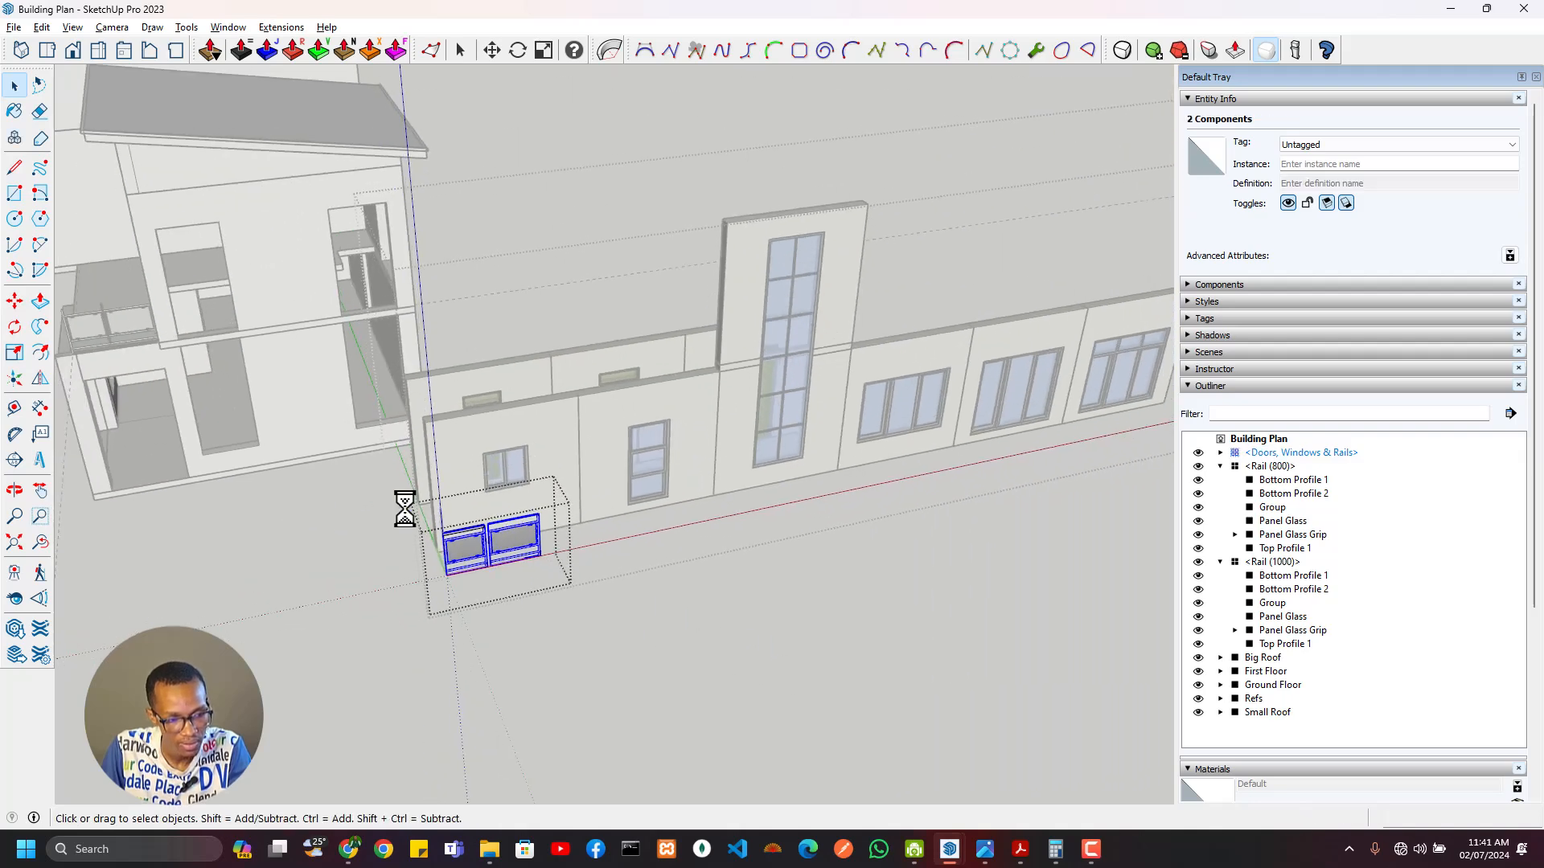
Step: Leave the imported component and paste the two copied rails on the balcony near the first pair
mouse_move(405, 509)
middle_mouse_down()
mouse_move(895, 661)
mouse_move(413, 448)
mouse_move(620, 475)
mouse_move(386, 527)
mouse_move(603, 524)
mouse_move(442, 444)
mouse_move(592, 579)
mouse_move(561, 557)
mouse_move(638, 517)
middle_mouse_up()
scroll(426, 444, "up", 5)
key("Escape")
Step: Switch to the A.03 Architectural Drawings PDF and look through the elevations for the one showing the long side of the balcony
key("alt+Tab")
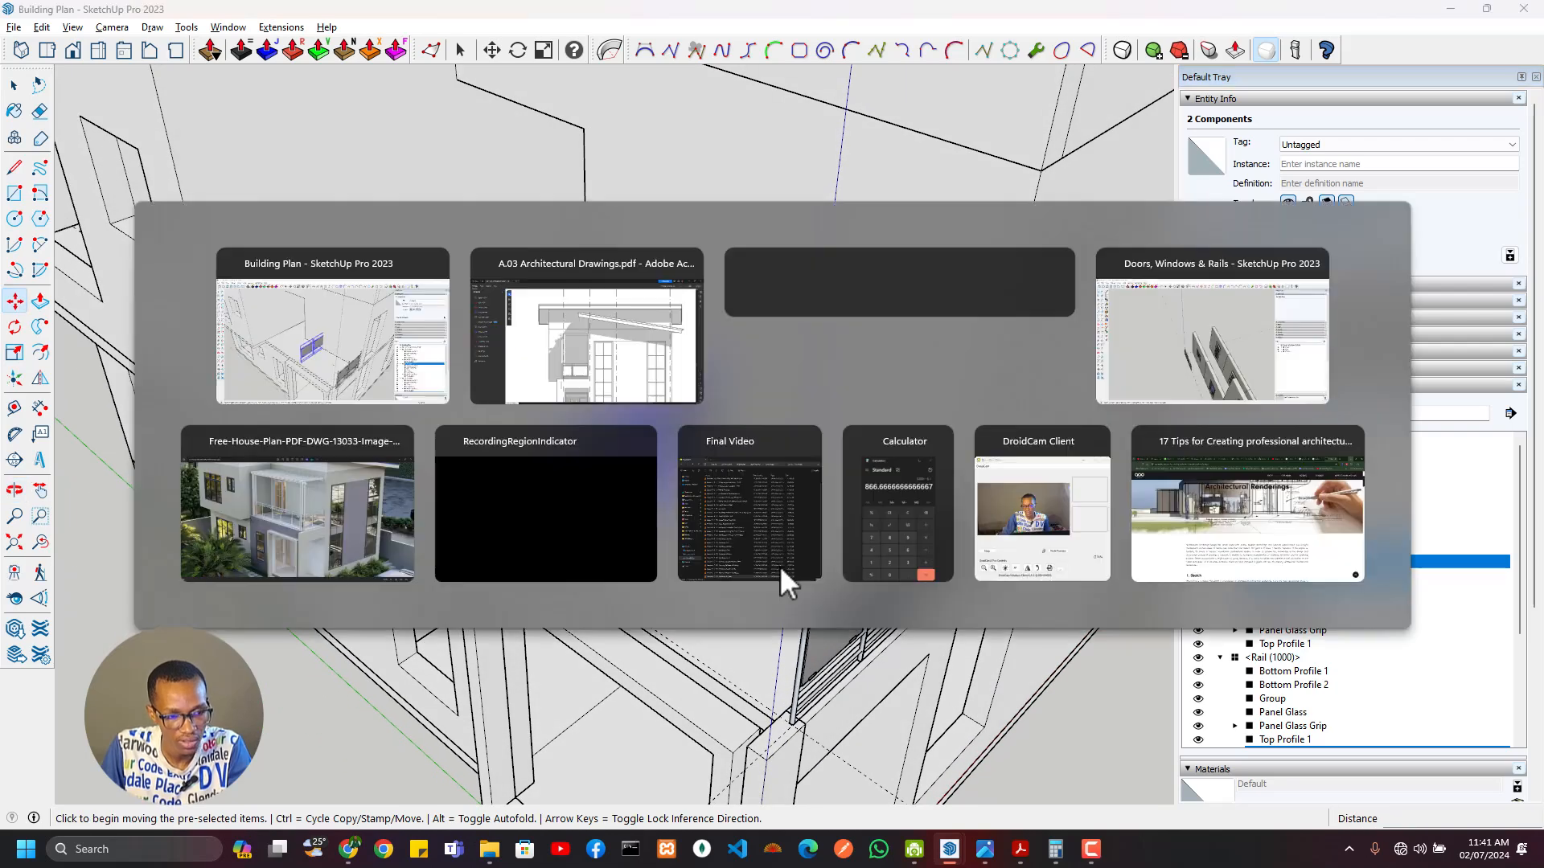
scroll(648, 616, "down", 1)
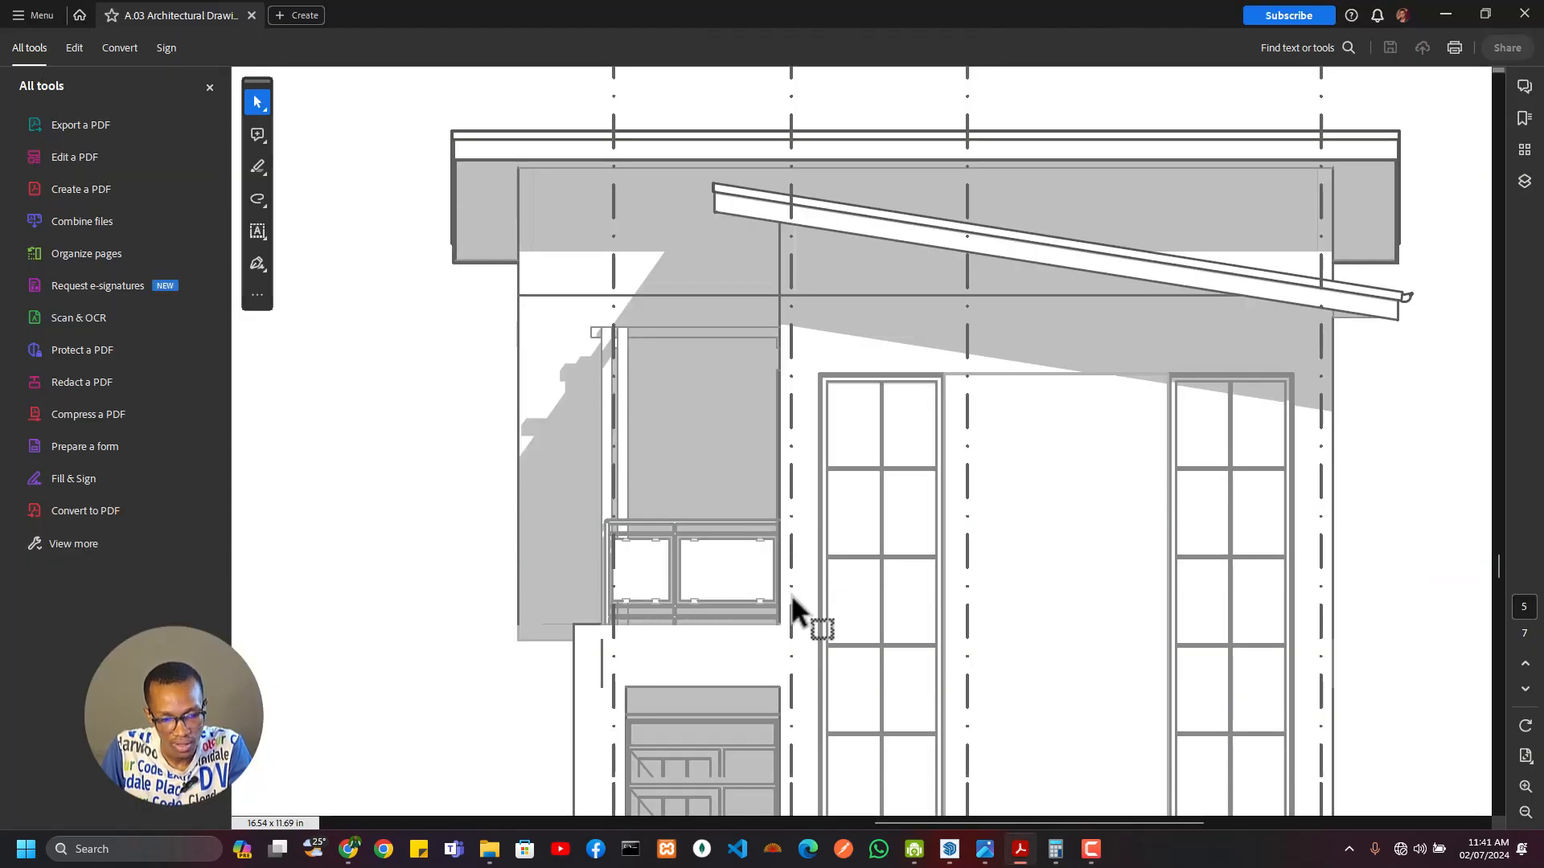
scroll(793, 613, "up", 12)
scroll(925, 470, "up", 1)
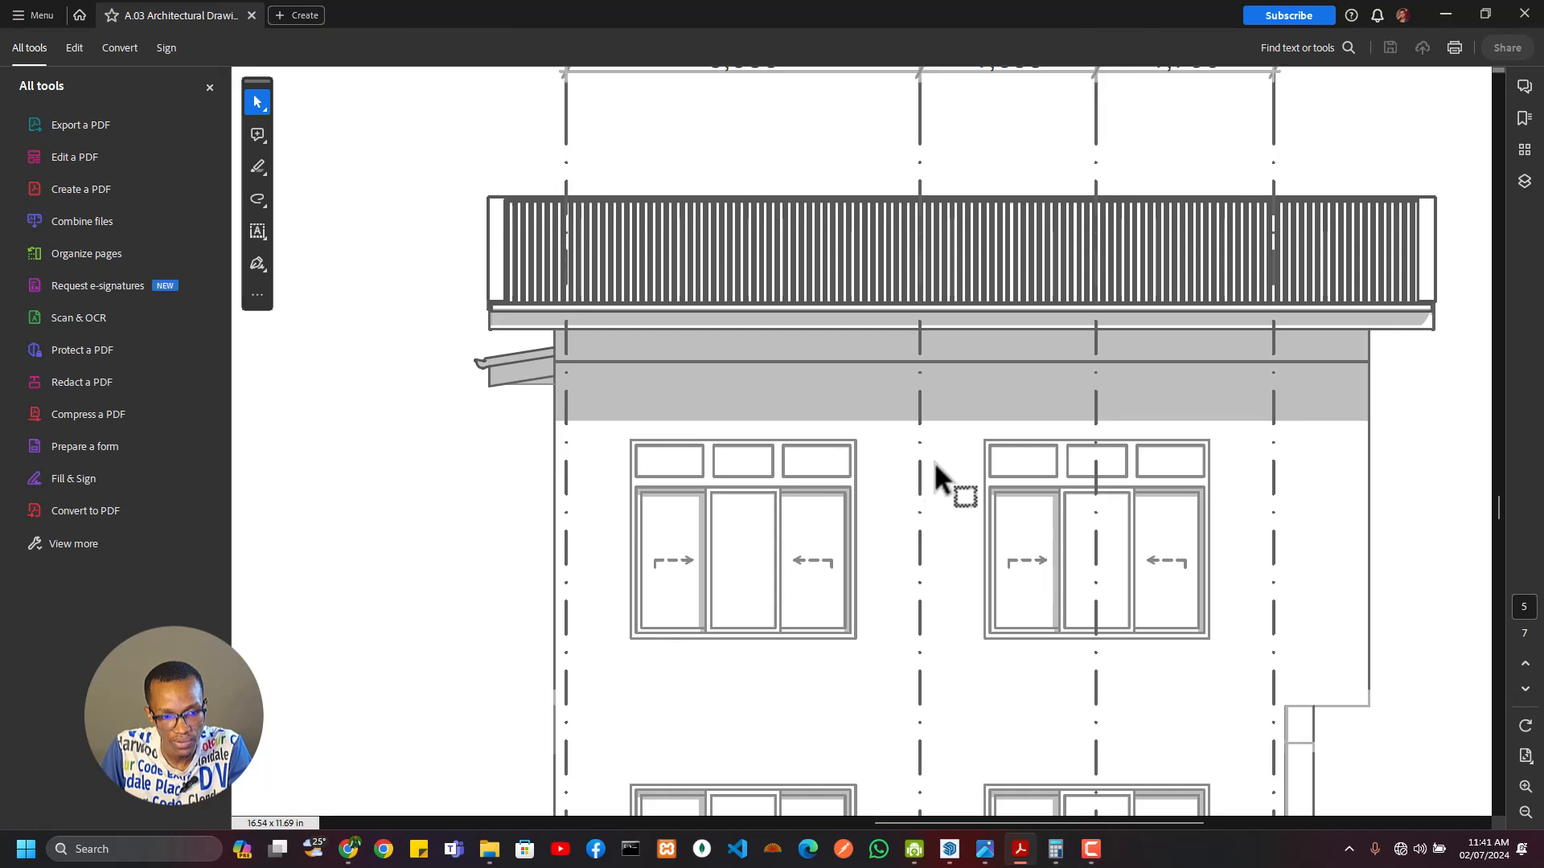
scroll(941, 481, "down", 3)
scroll(953, 486, "up", 8)
scroll(953, 482, "up", 10)
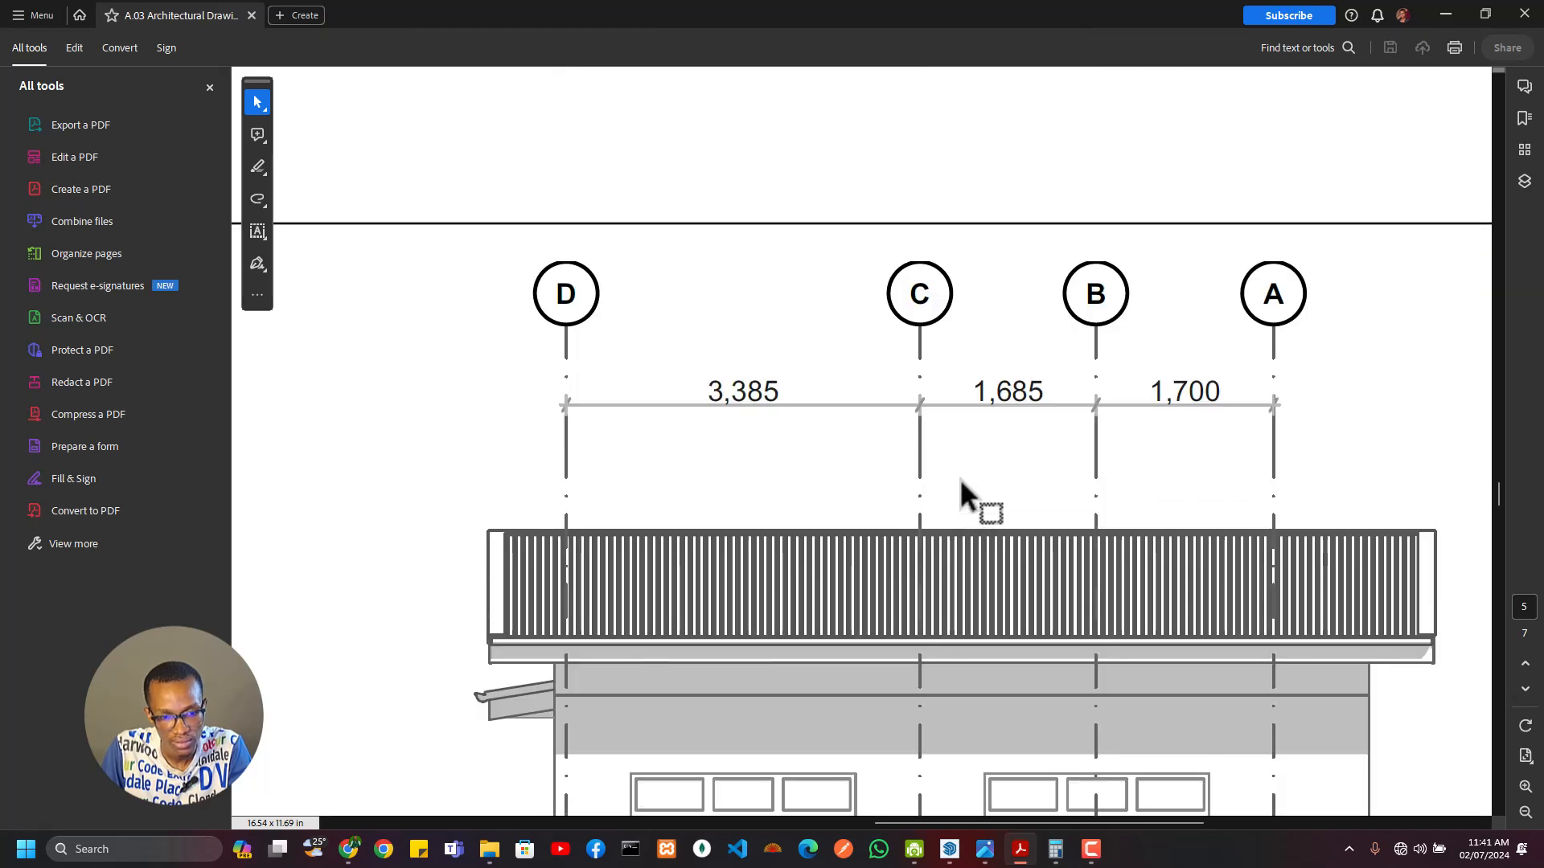
scroll(961, 482, "down", 10)
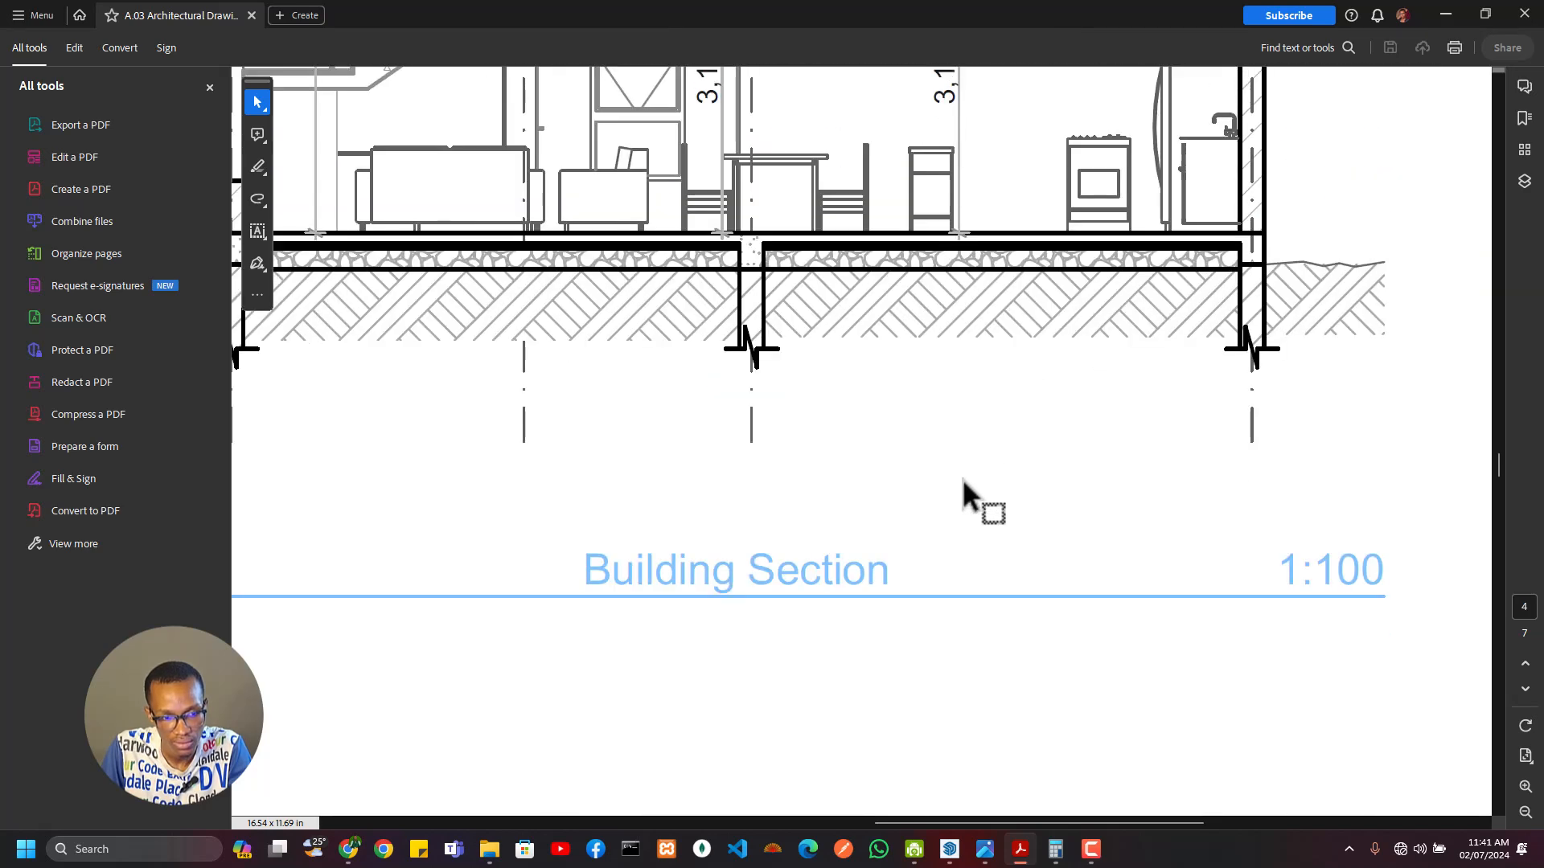
scroll(941, 593, "down", 3)
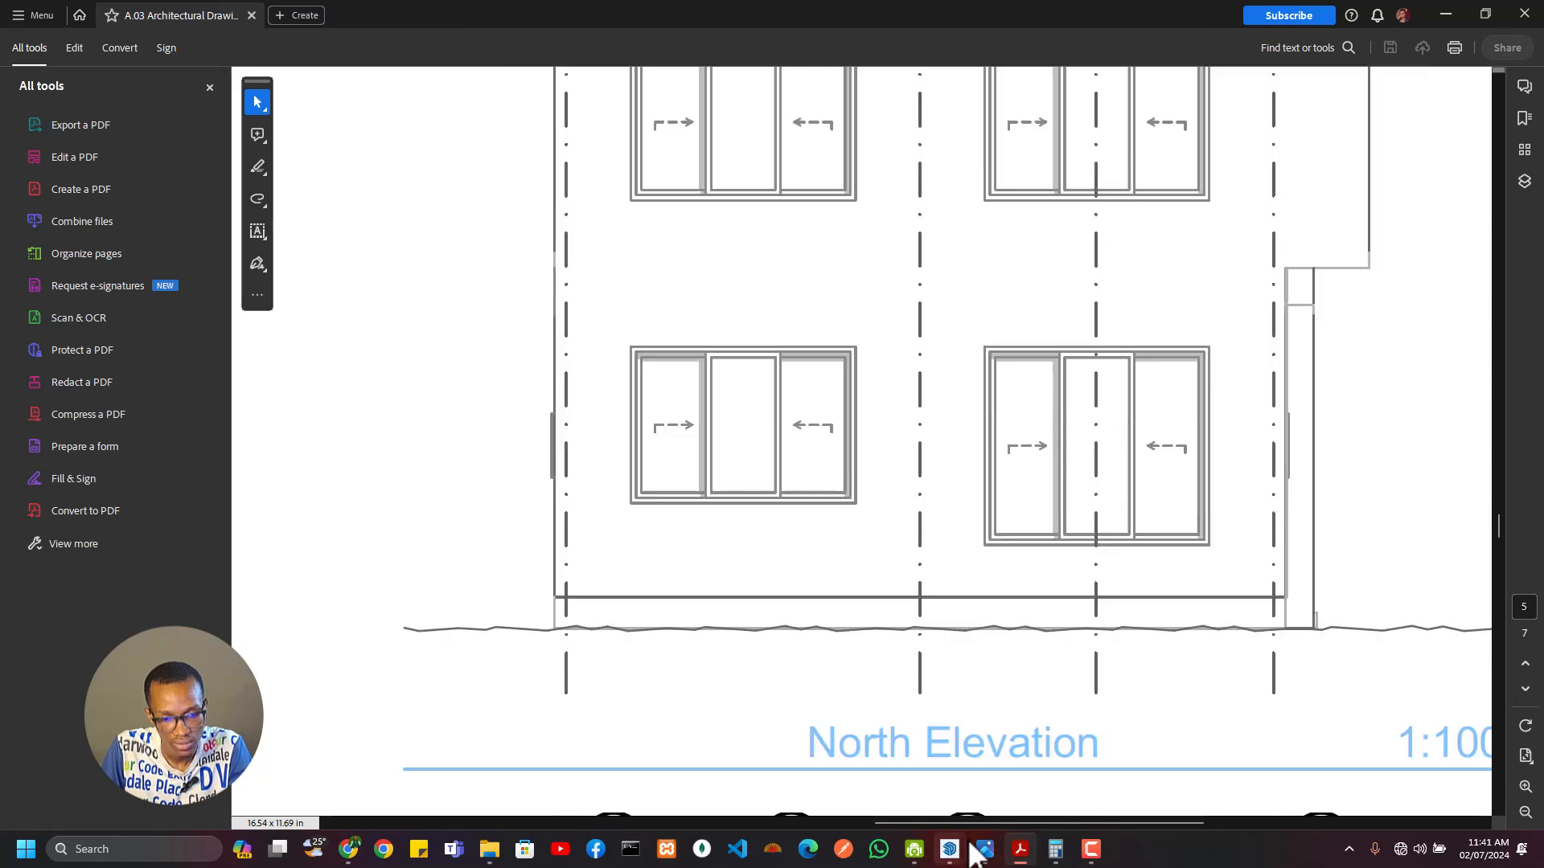
Step: Examine the order and widths of the railing panels along the balcony's long edge in the elevation, comparing them with the model
left_click_drag(974, 828, 620, 828)
scroll(806, 603, "up", 1)
scroll(804, 599, "up", 3)
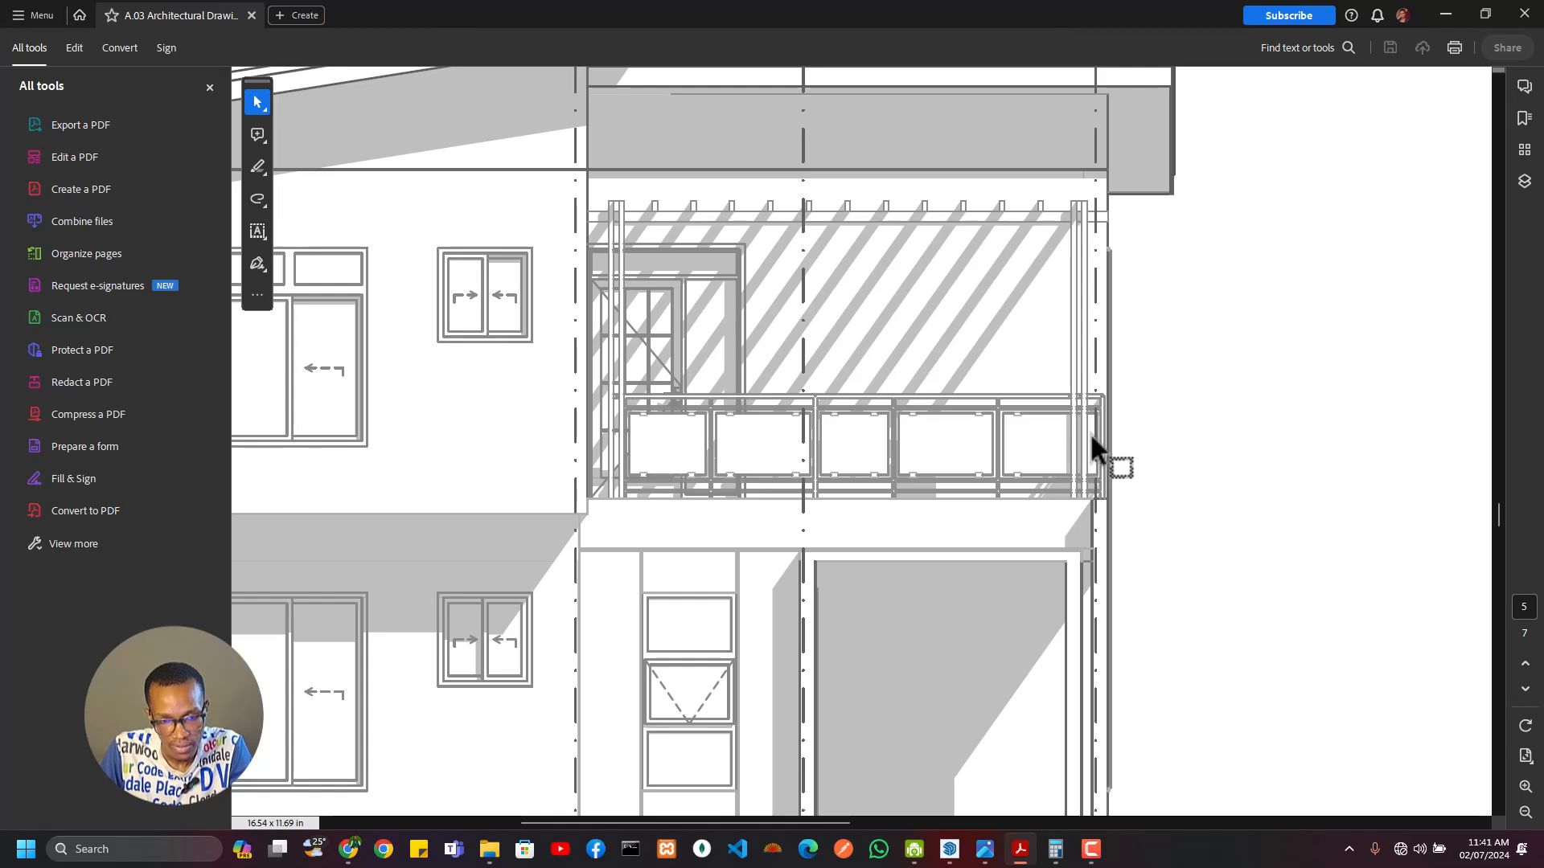
scroll(1078, 427, "up", 1)
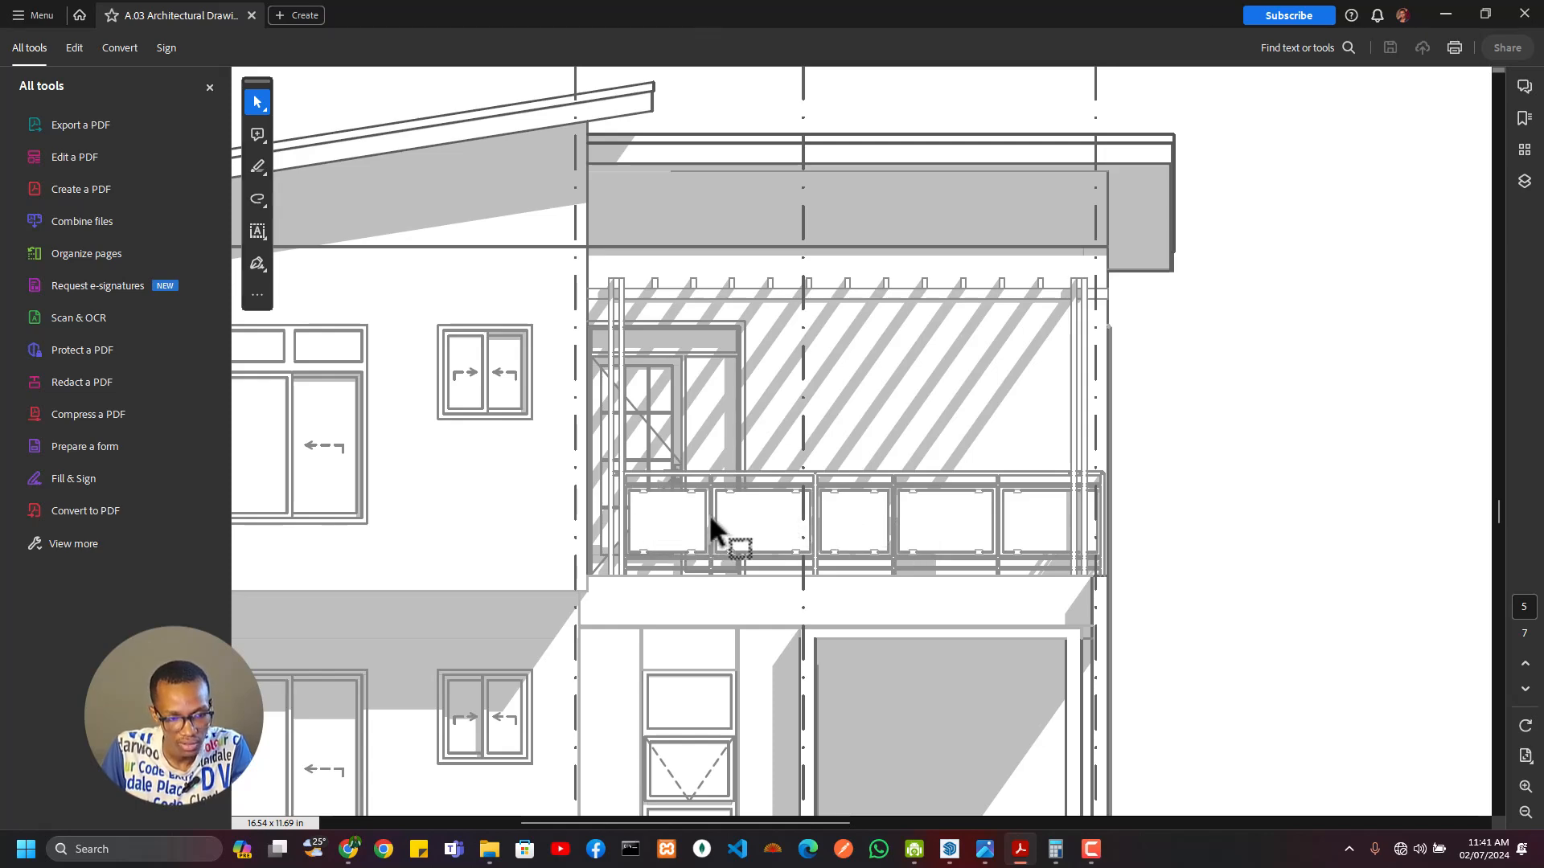
key("alt+Tab")
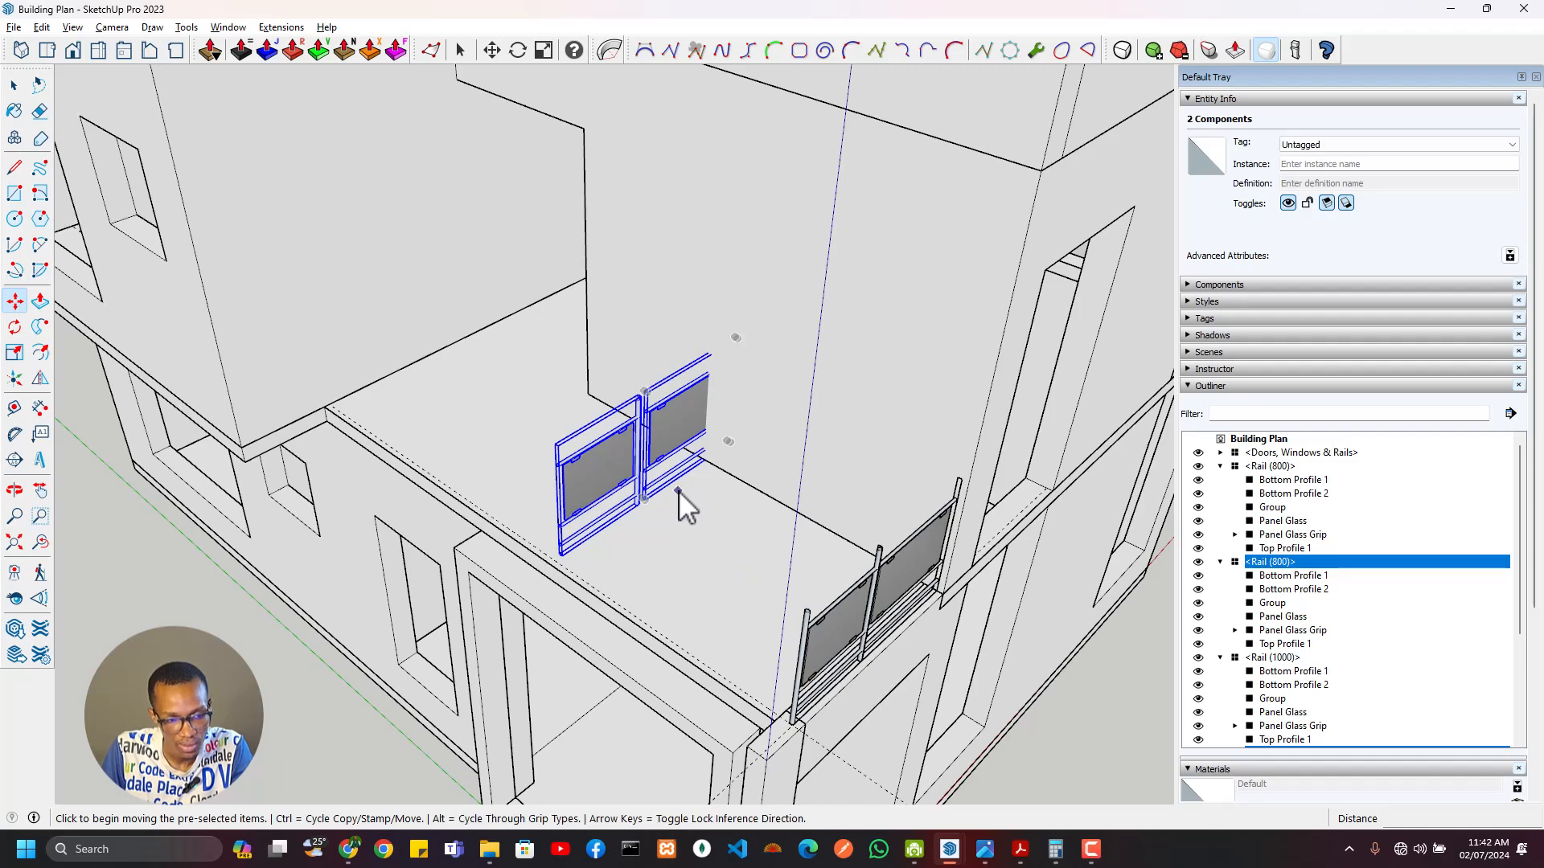
key("alt+Tab")
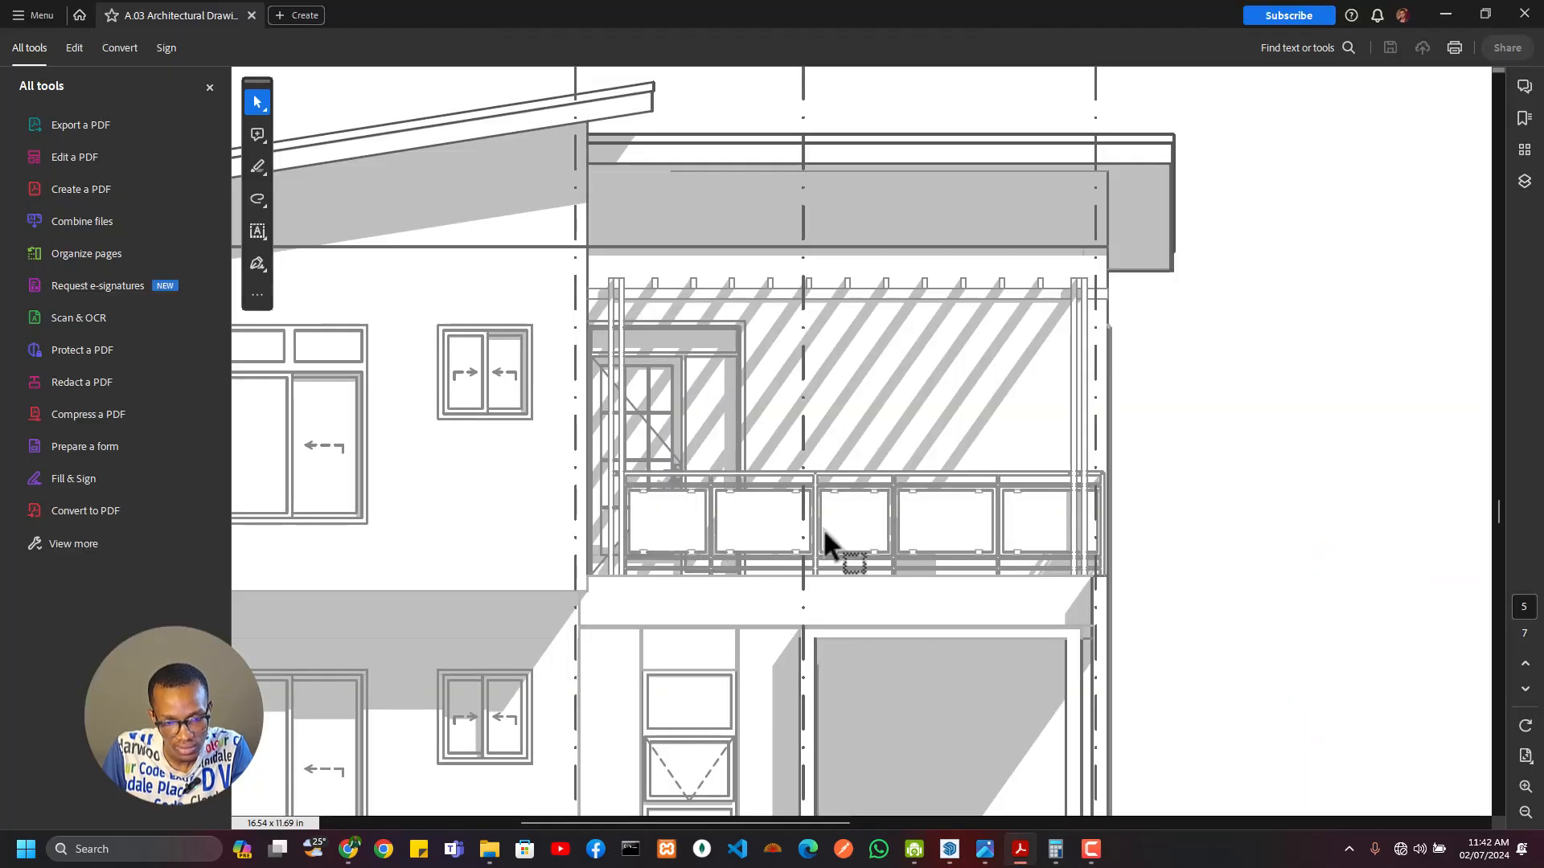
Step: Return to the SketchUp Building Plan and place a copy of the pasted Rail (1000) near the balcony's outer corner
key("alt+Tab")
mouse_move(764, 678)
middle_mouse_down()
mouse_move(690, 680)
mouse_move(682, 716)
middle_mouse_up()
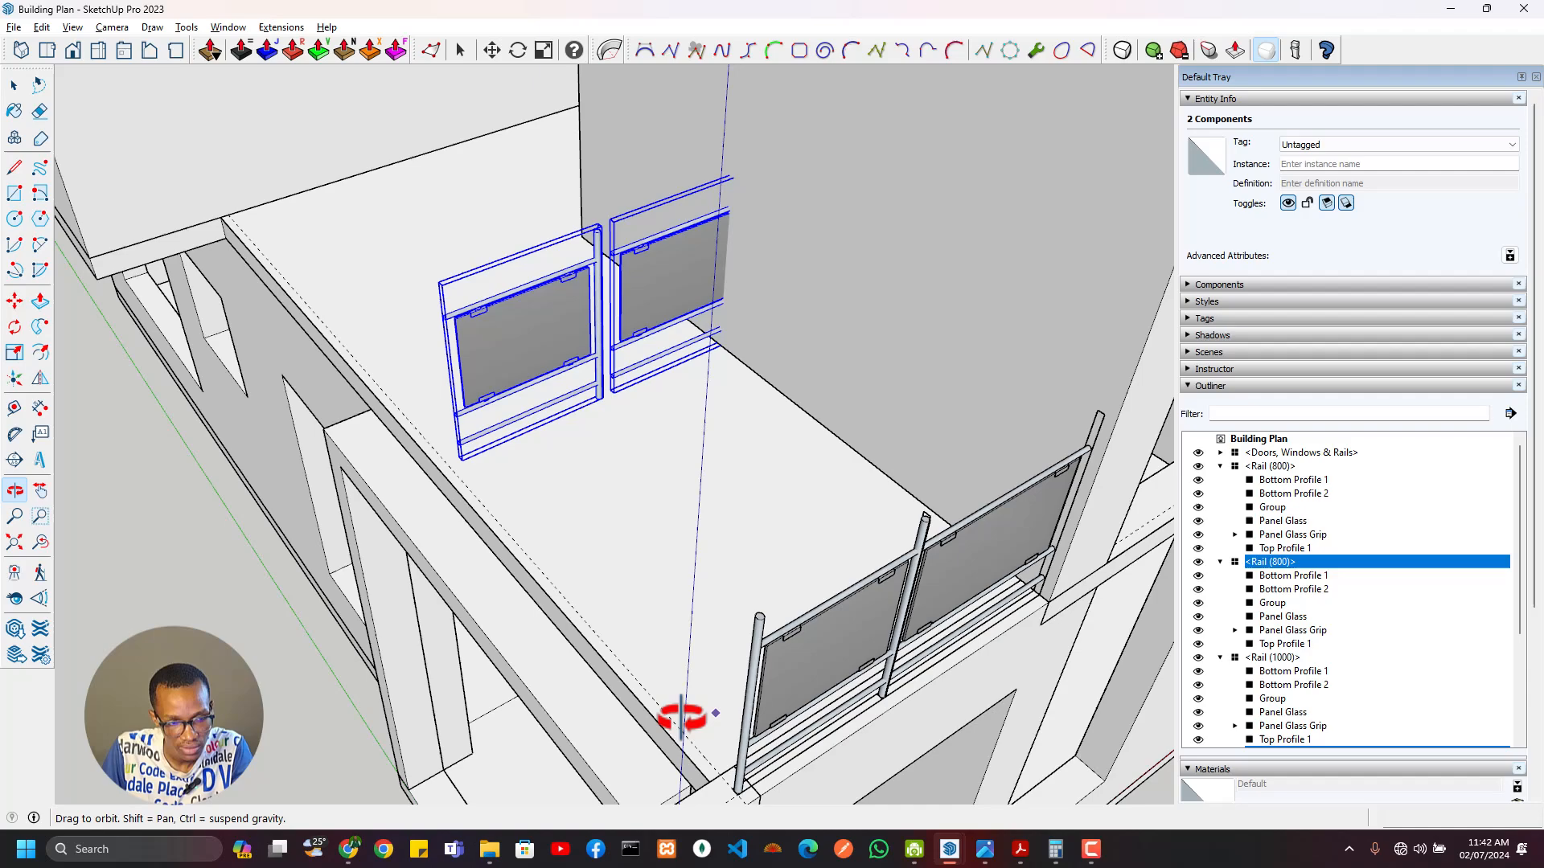
left_click(667, 254)
scroll(668, 254, "down", 5)
middle_click_drag(730, 389, 740, 460)
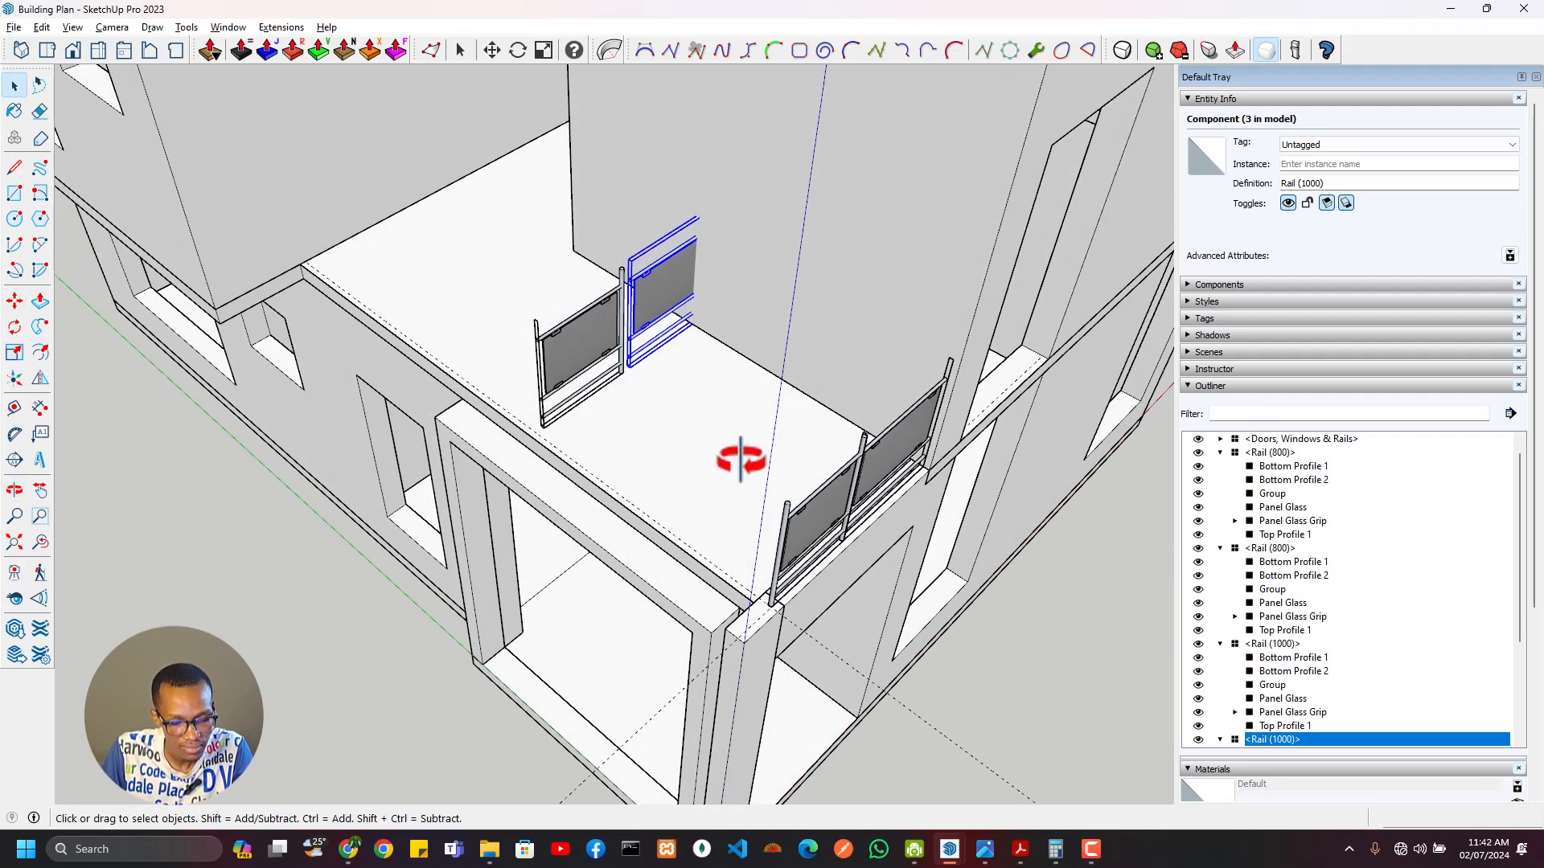
left_click(702, 532)
scroll(702, 532, "up", 6)
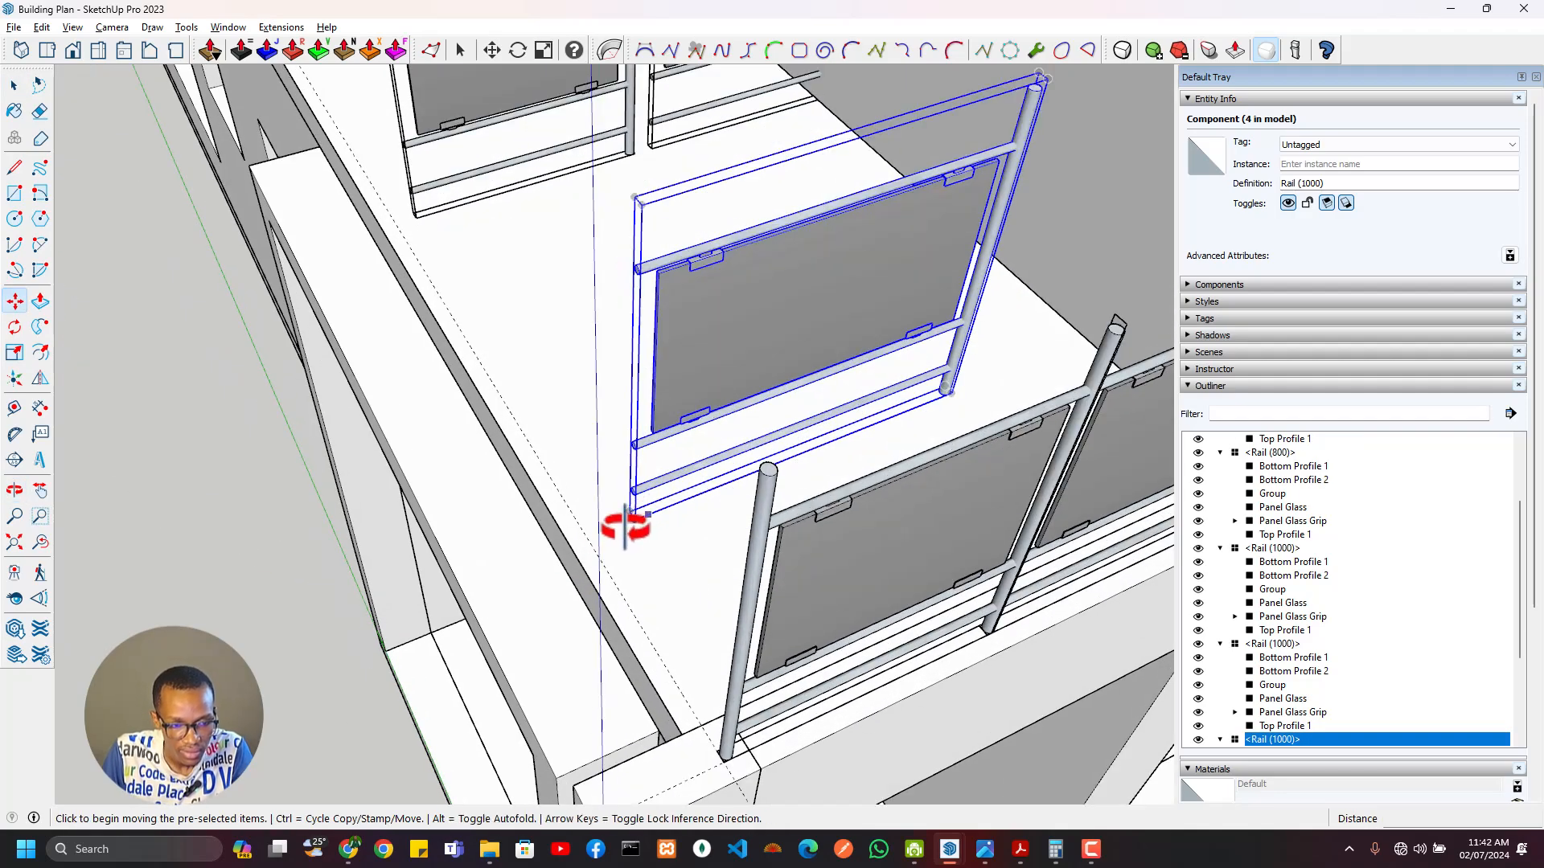
Step: Rotate the copied Rail (1000) 90° about its lower end so it runs parallel to the balcony's long edge
mouse_move(624, 527)
middle_mouse_down()
mouse_move(713, 544)
mouse_move(645, 521)
middle_mouse_up()
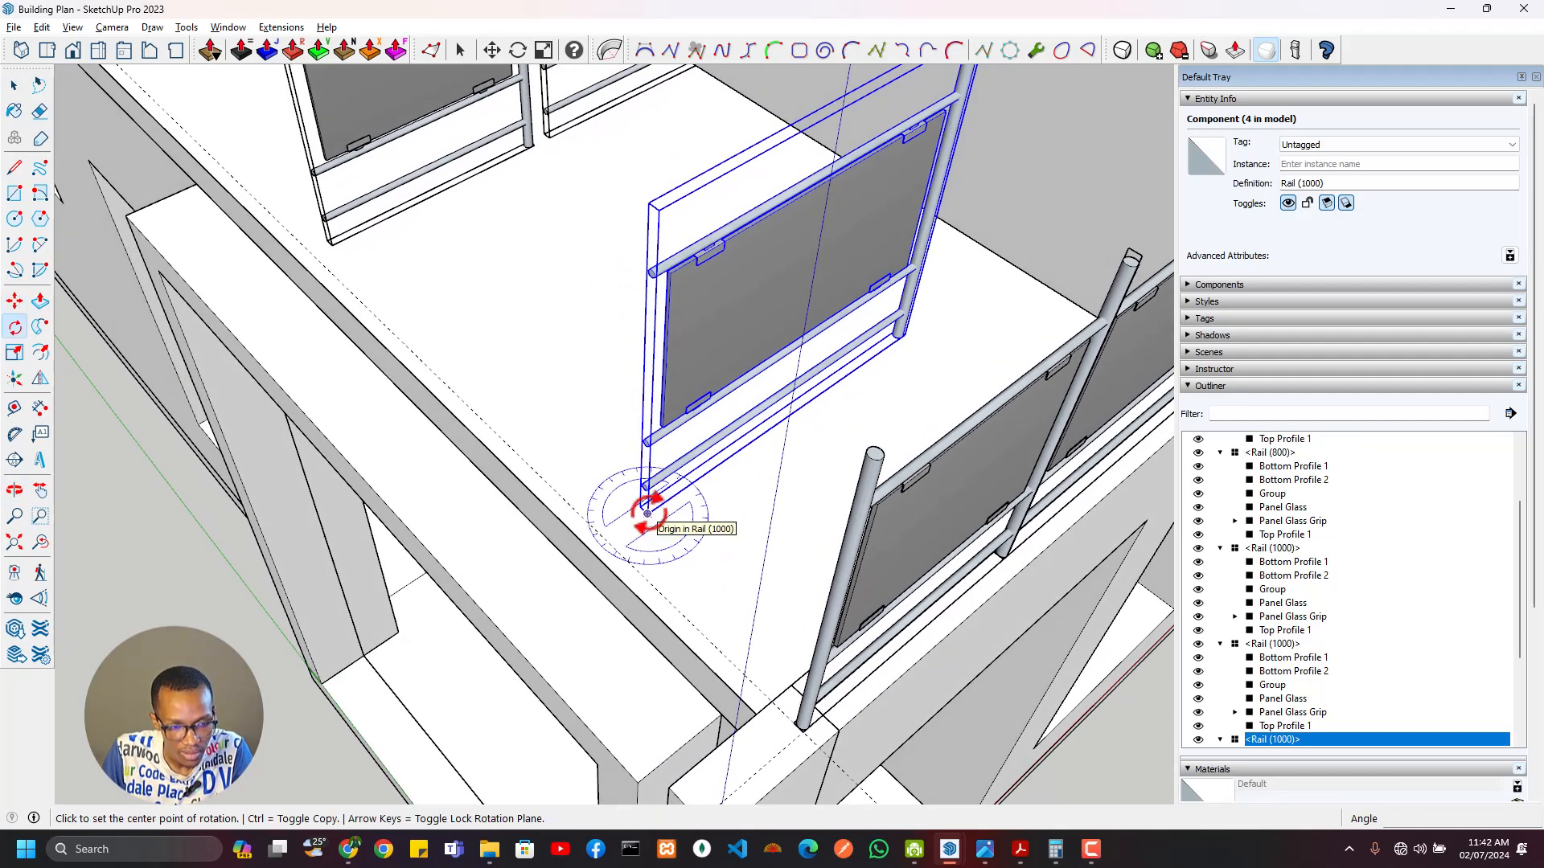
left_click(647, 513)
scroll(648, 514, "up", 4)
left_click(634, 500)
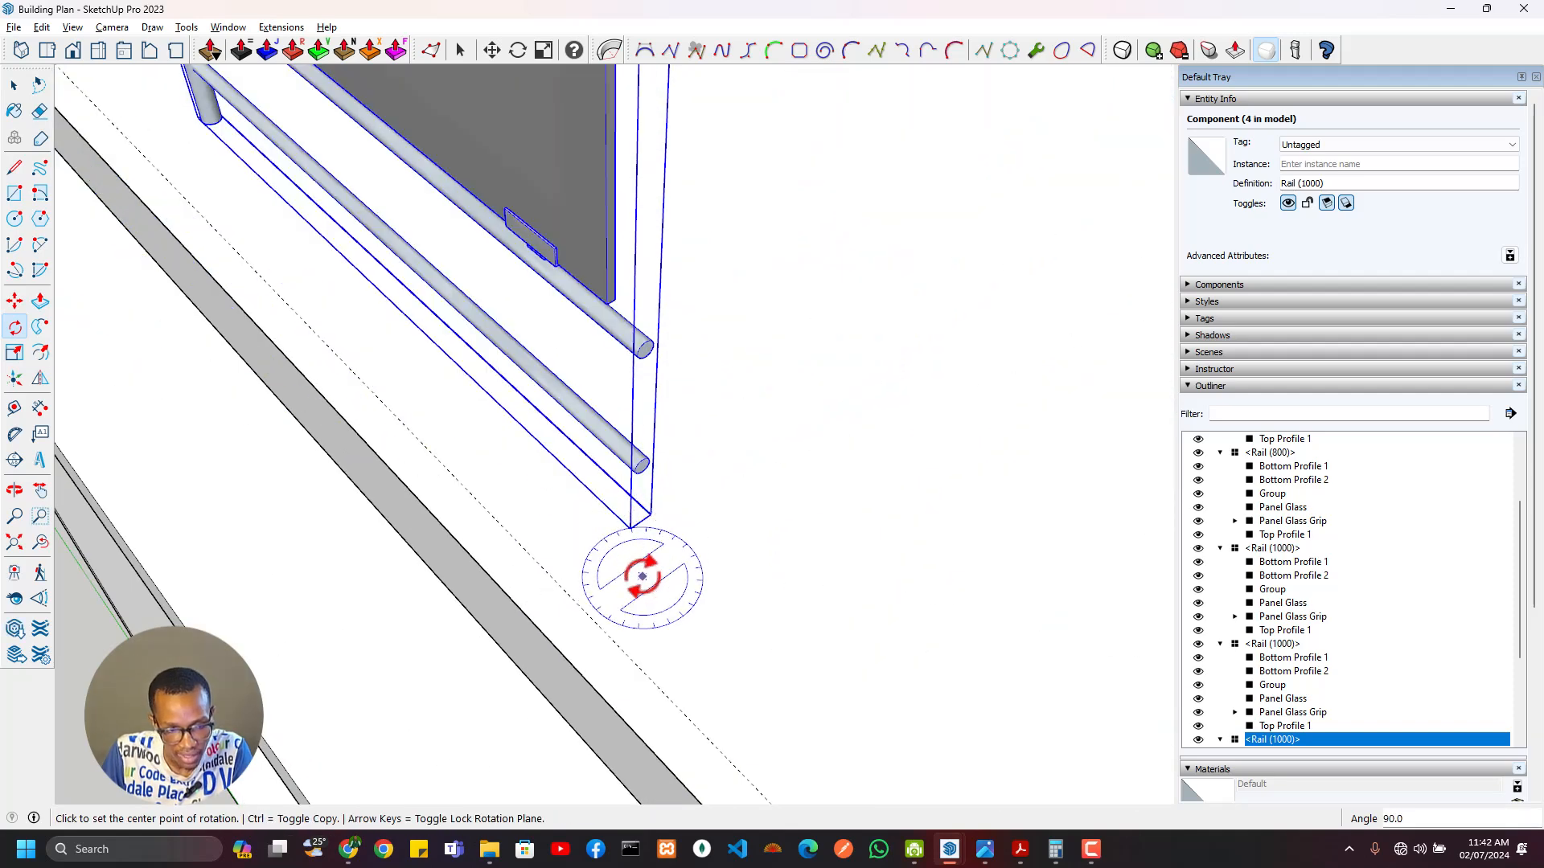
Step: Move the rotated Rail (1000) by its lower end onto the base of the corner post on the guide line
middle_click_drag(642, 576, 788, 623)
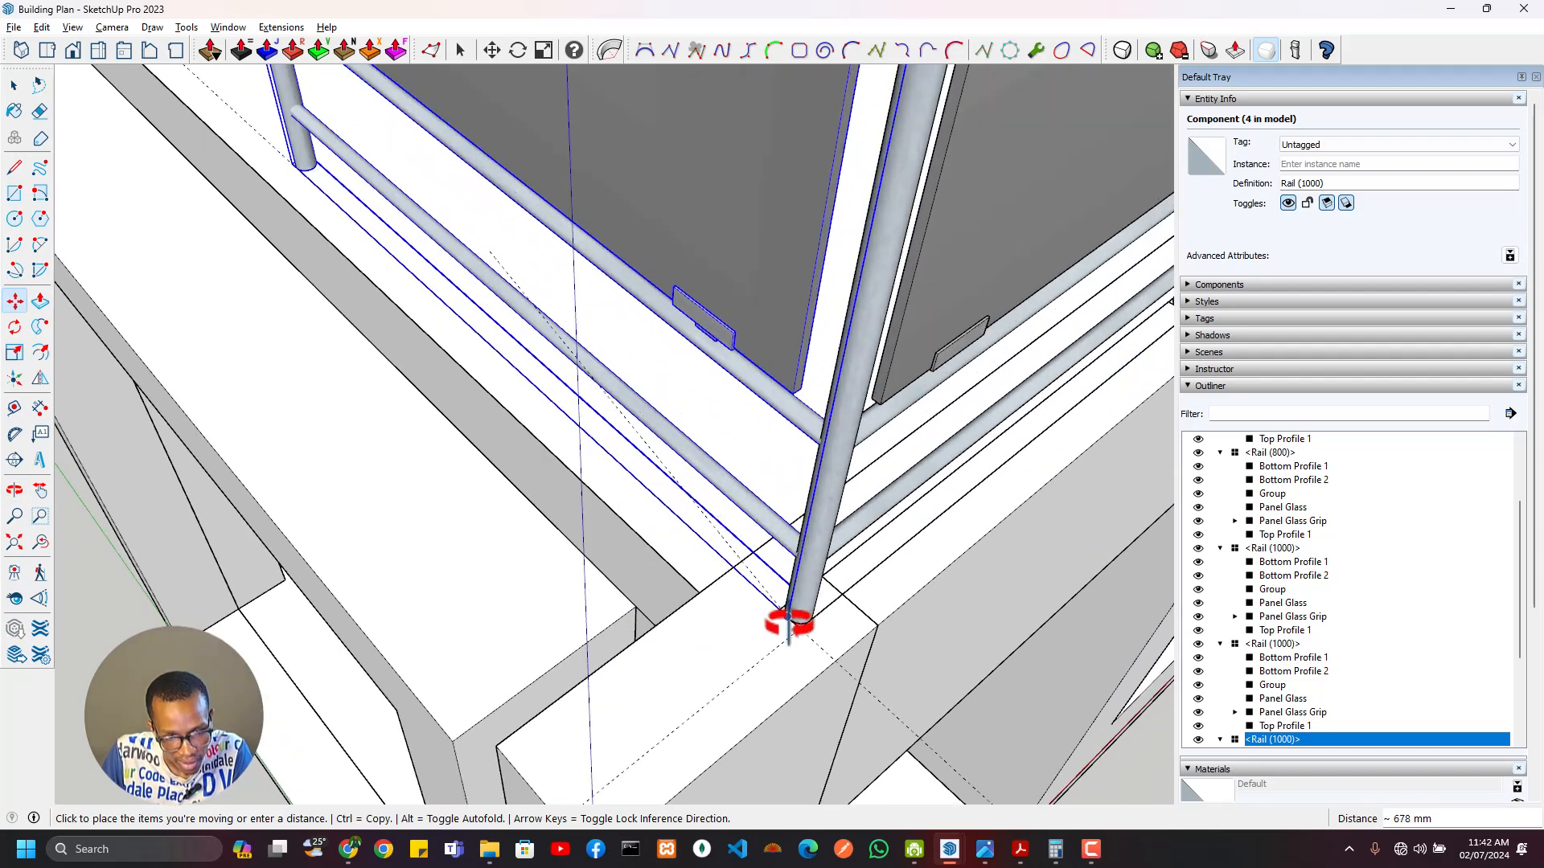
scroll(789, 622, "up", 10)
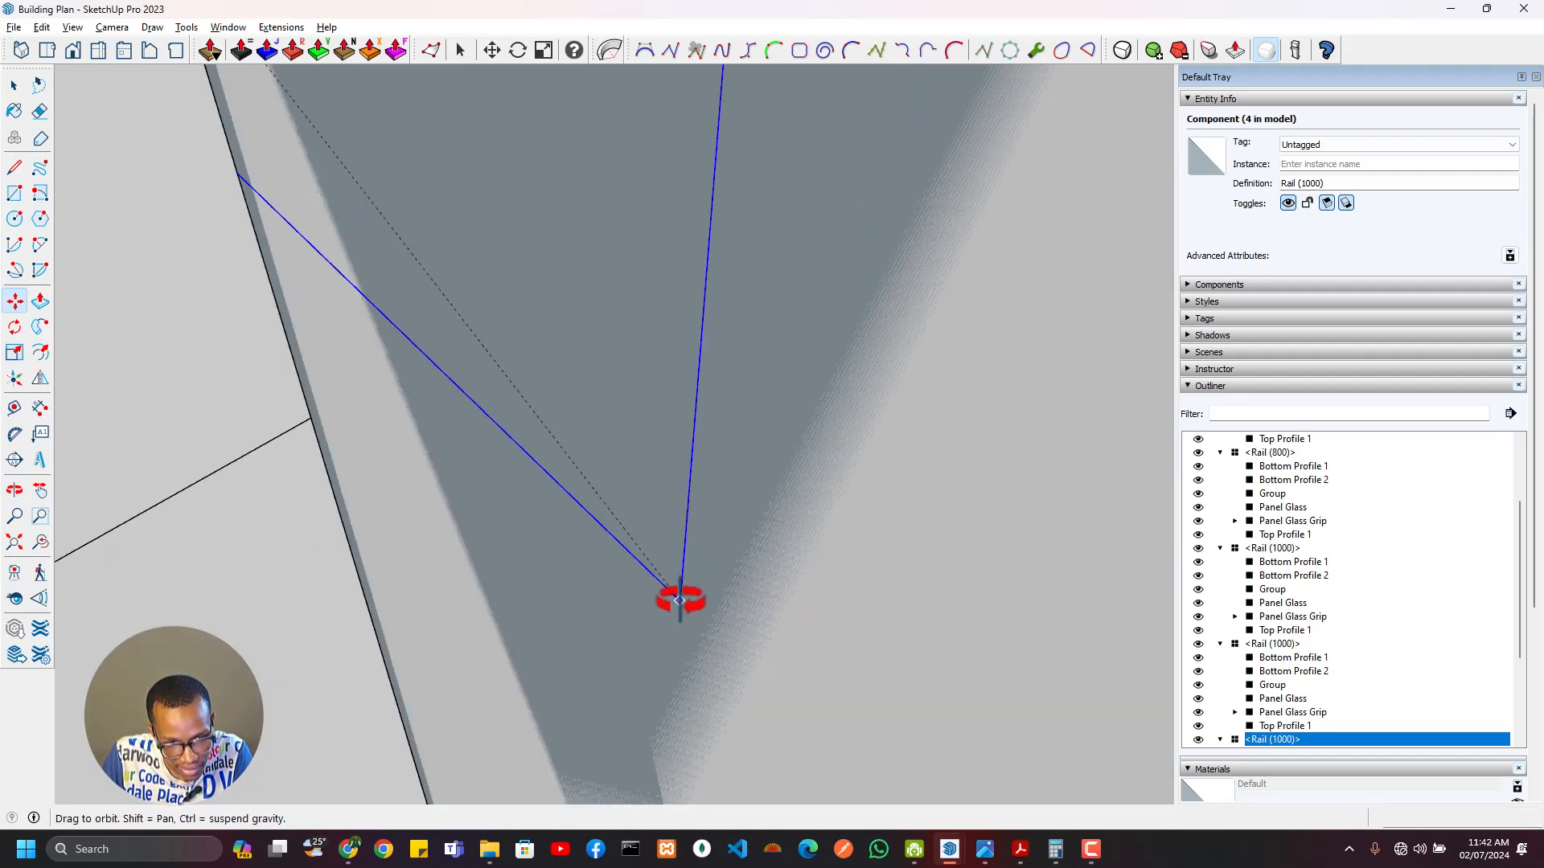
middle_click_drag(679, 600, 823, 316)
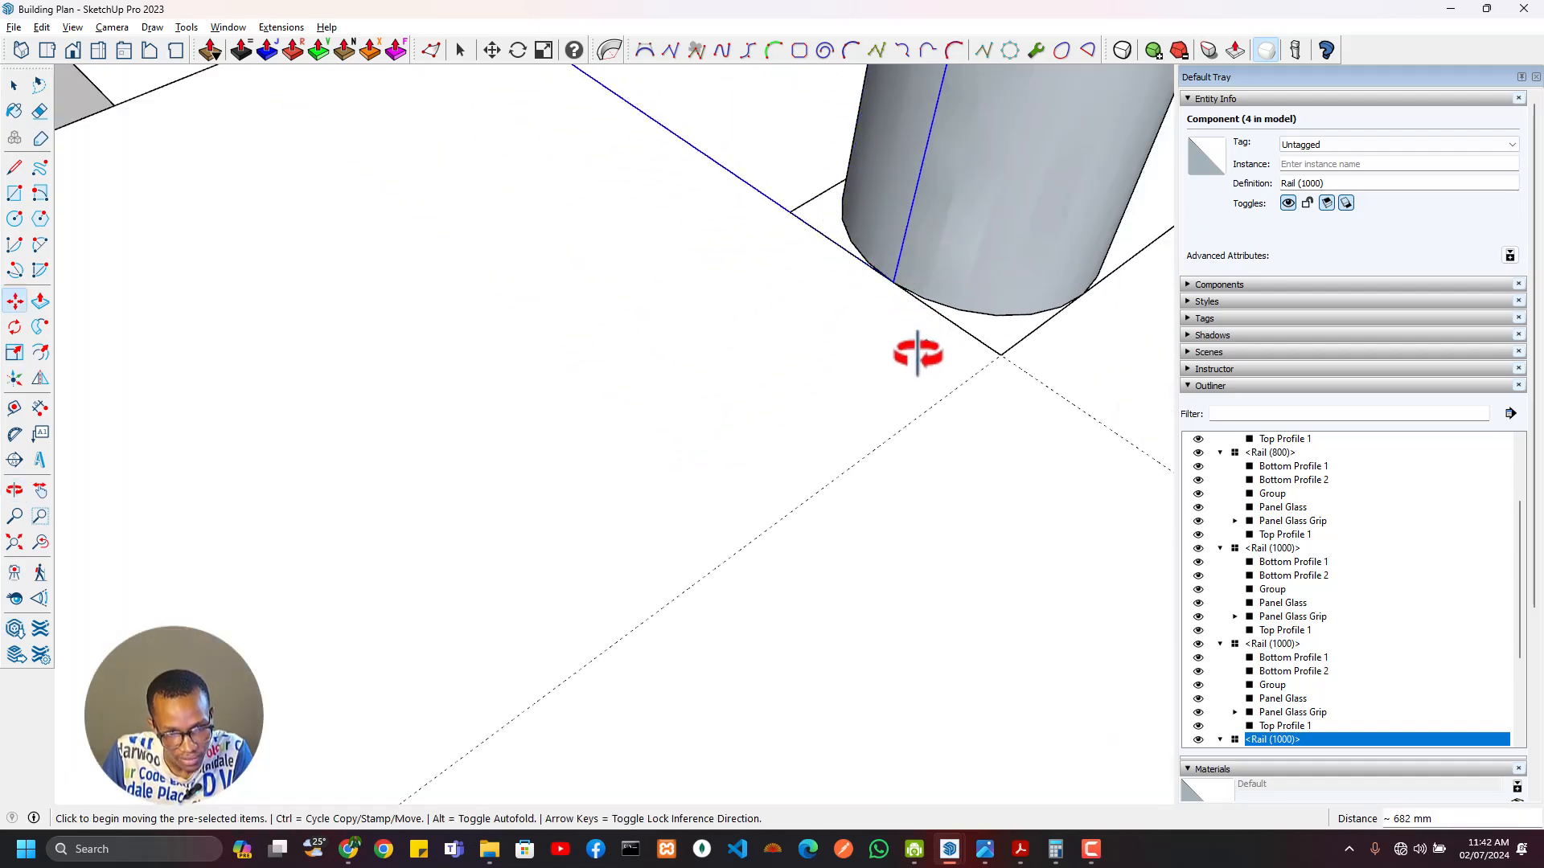
scroll(917, 354, "down", 10)
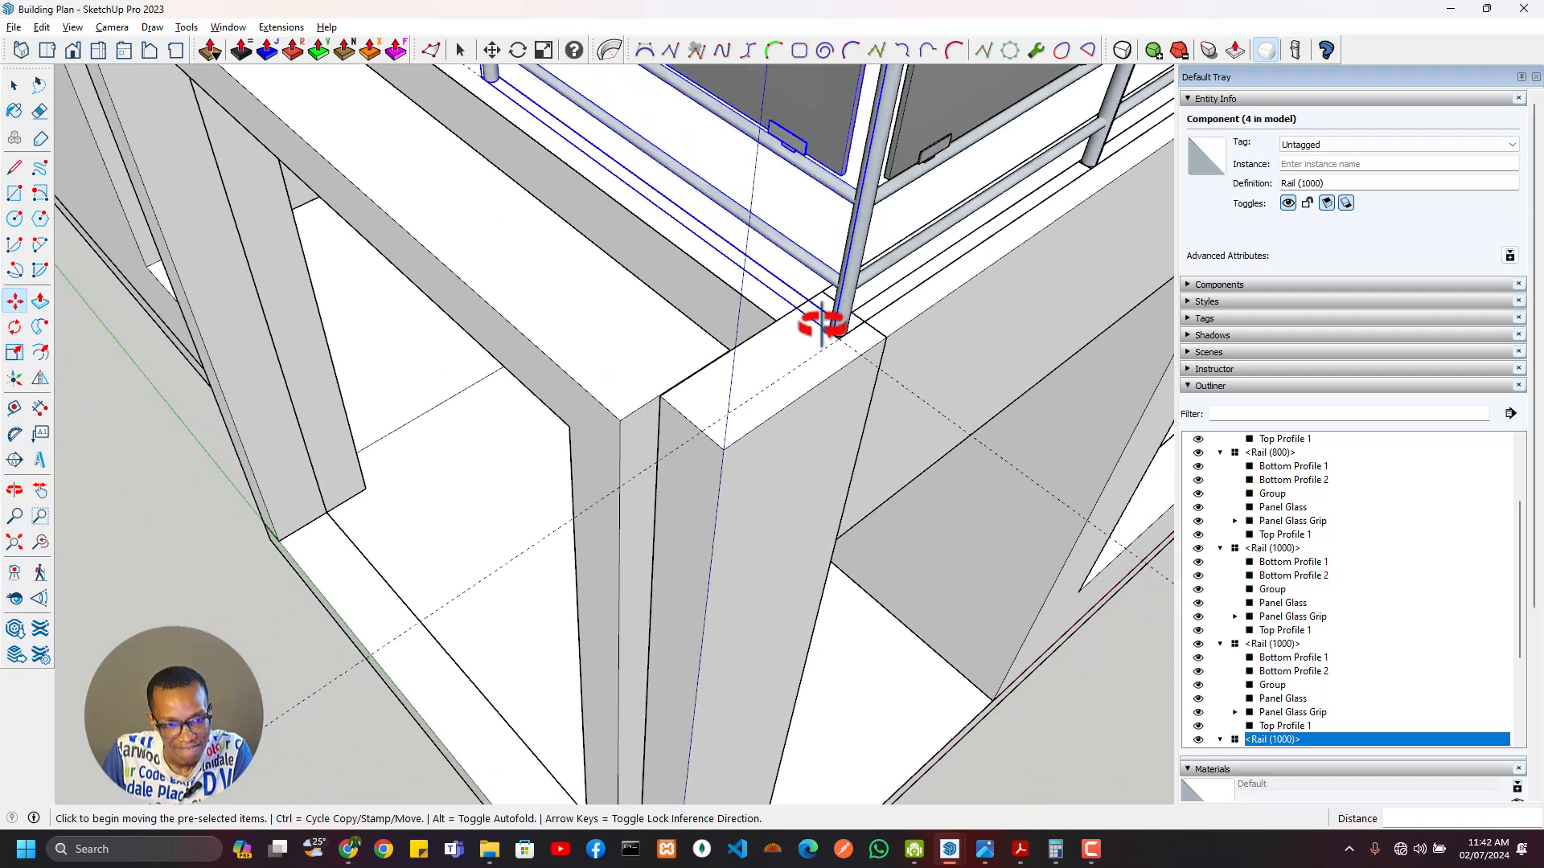
Step: Copy the corner Rail (1000) along the balcony's long edge, placing the copy end to end with it at the shared post
scroll(820, 324, "down", 6)
middle_click_drag(689, 460, 834, 541)
scroll(707, 538, "up", 3)
scroll(721, 539, "down", 3)
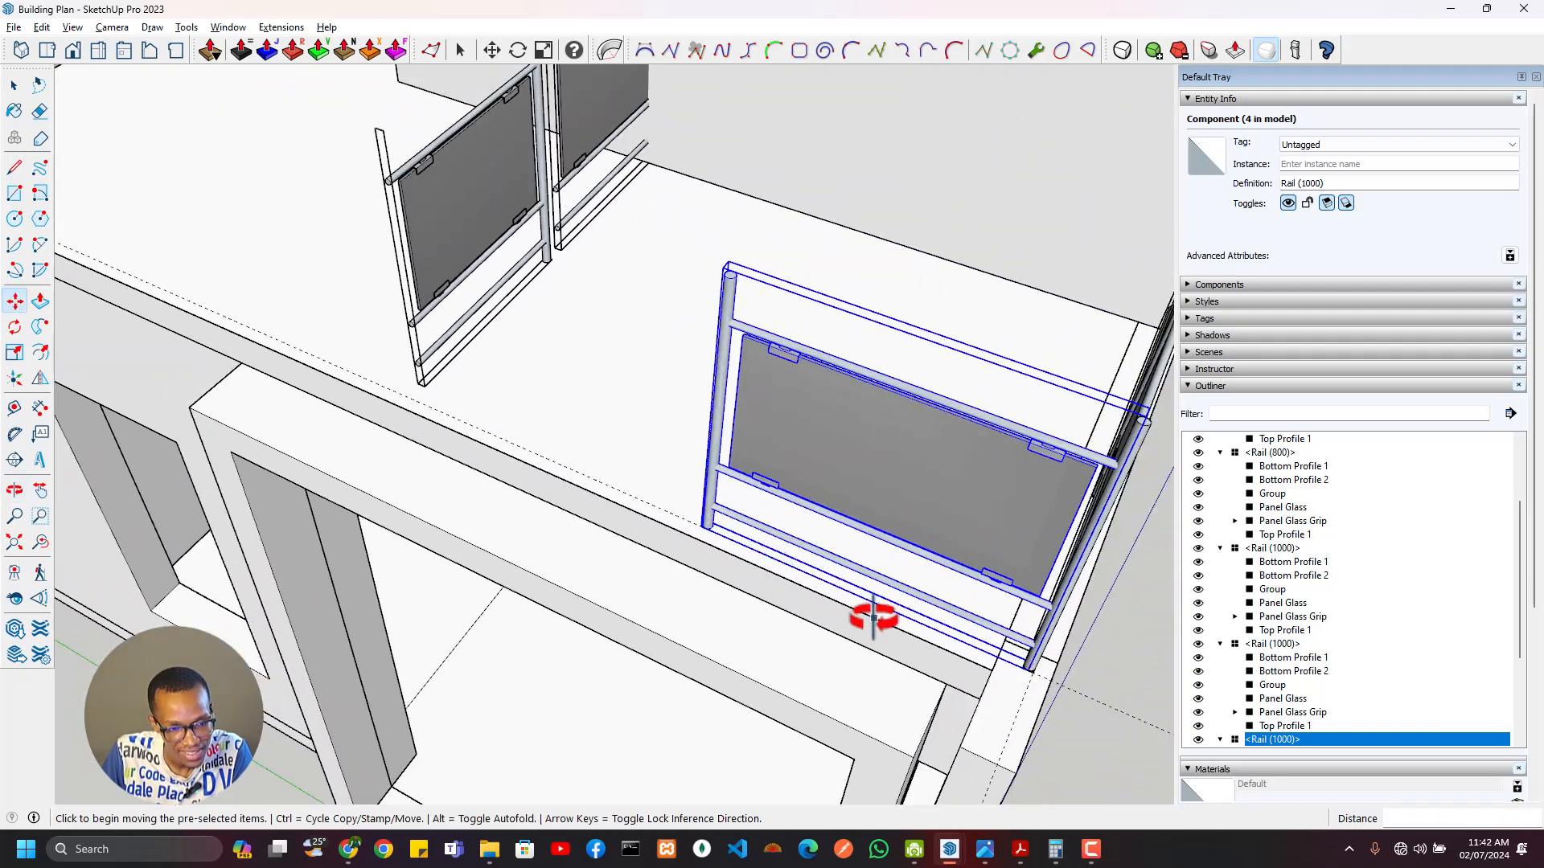
middle_click_drag(872, 620, 833, 596)
scroll(852, 607, "up", 5)
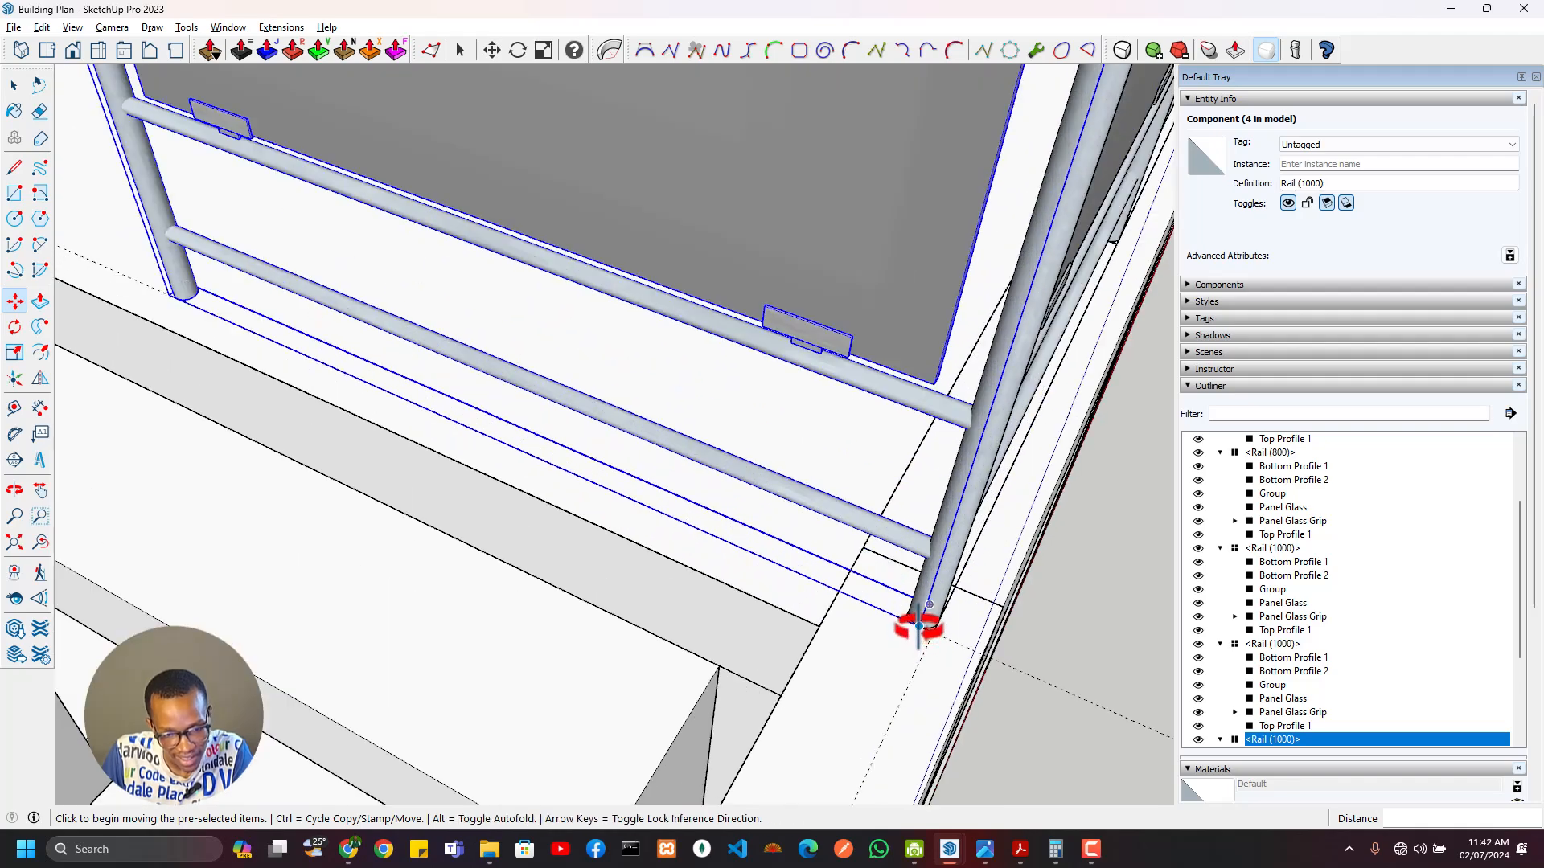
left_click(921, 628)
key("ctrl")
middle_click_drag(466, 478, 888, 692, "shift")
scroll(635, 524, "up", 3)
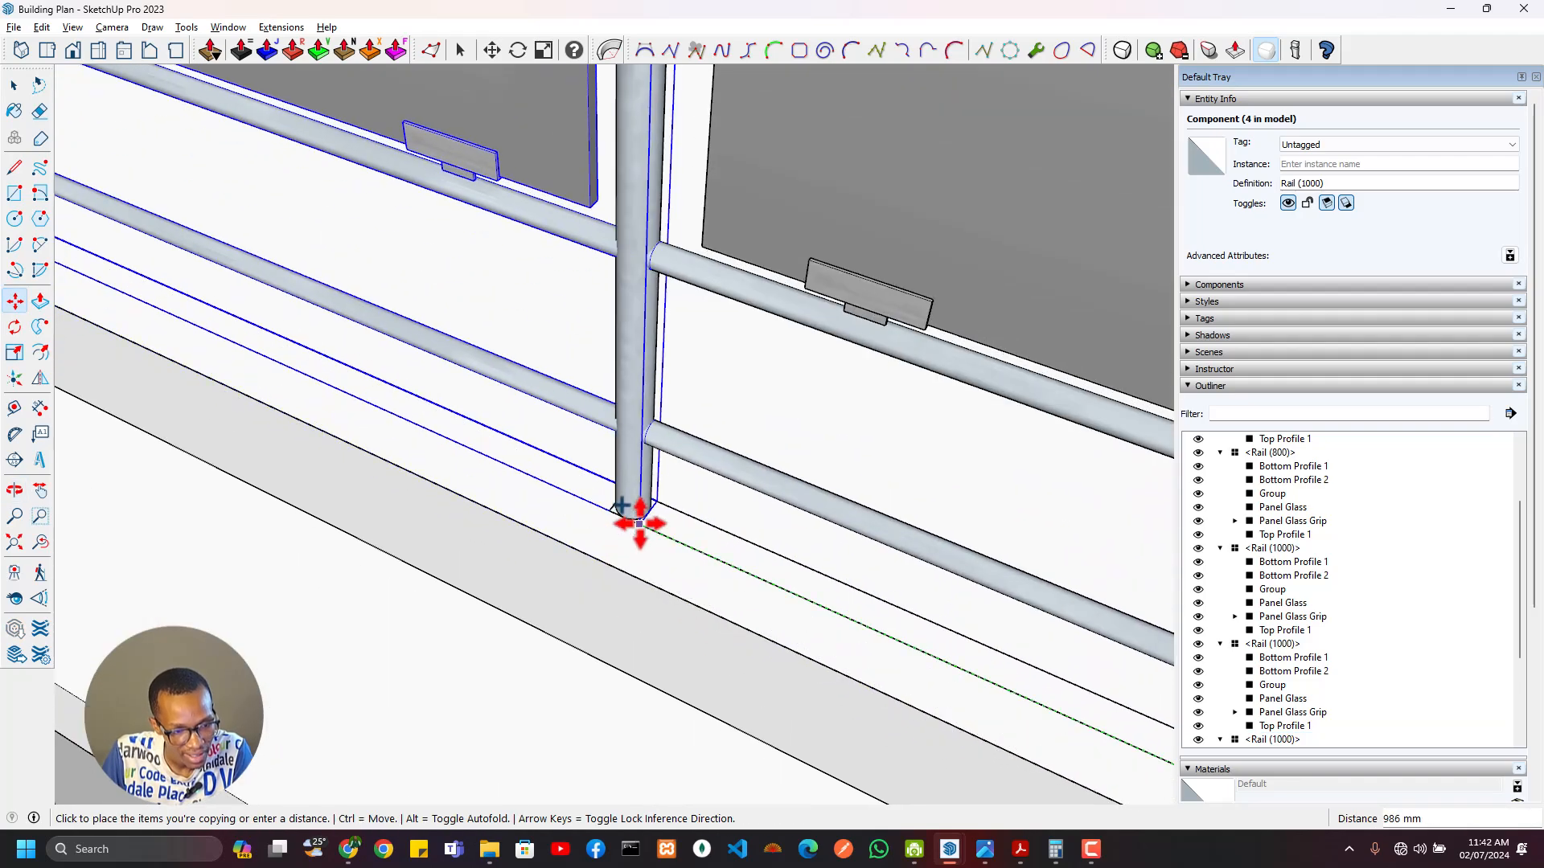
scroll(623, 516, "up", 2)
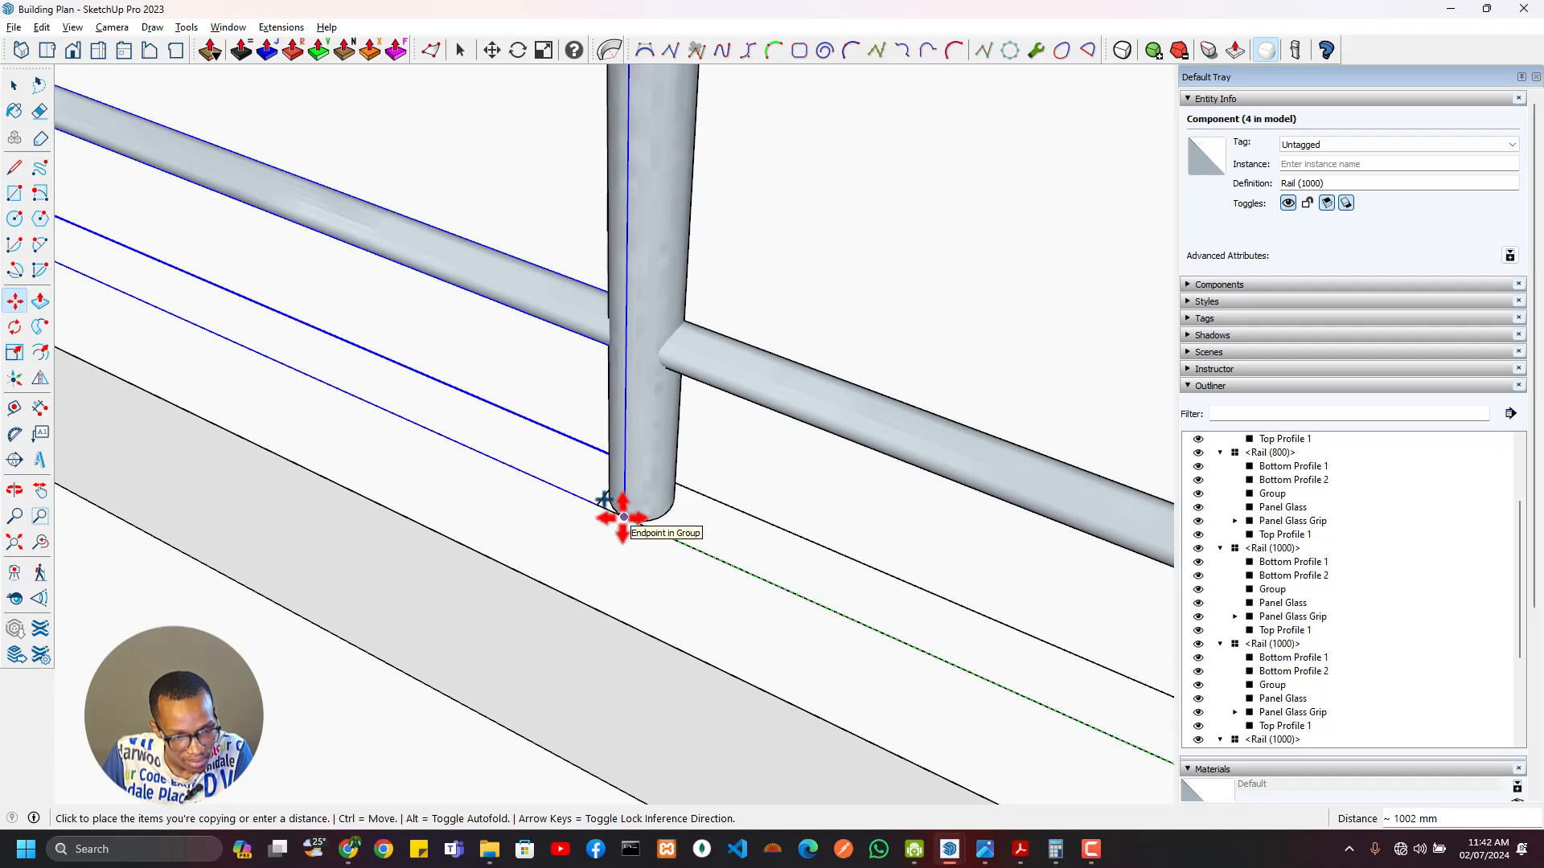
scroll(599, 541, "down", 9)
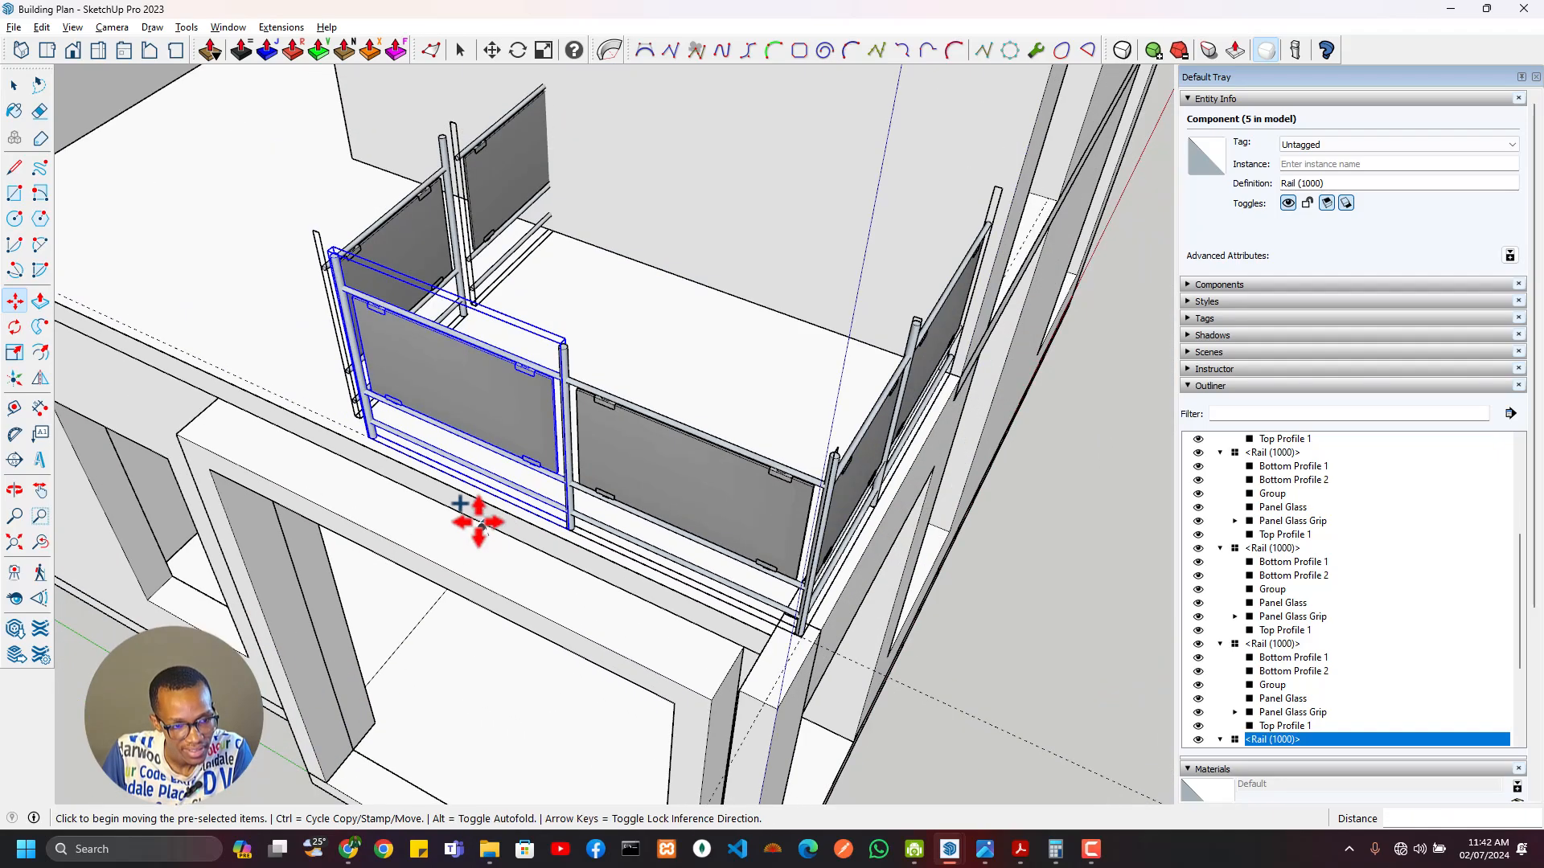
Step: Rotate the pasted Rail (800) about its lower end so it lines up with the balcony's long edge
middle_click_drag(477, 523, 636, 488, "shift")
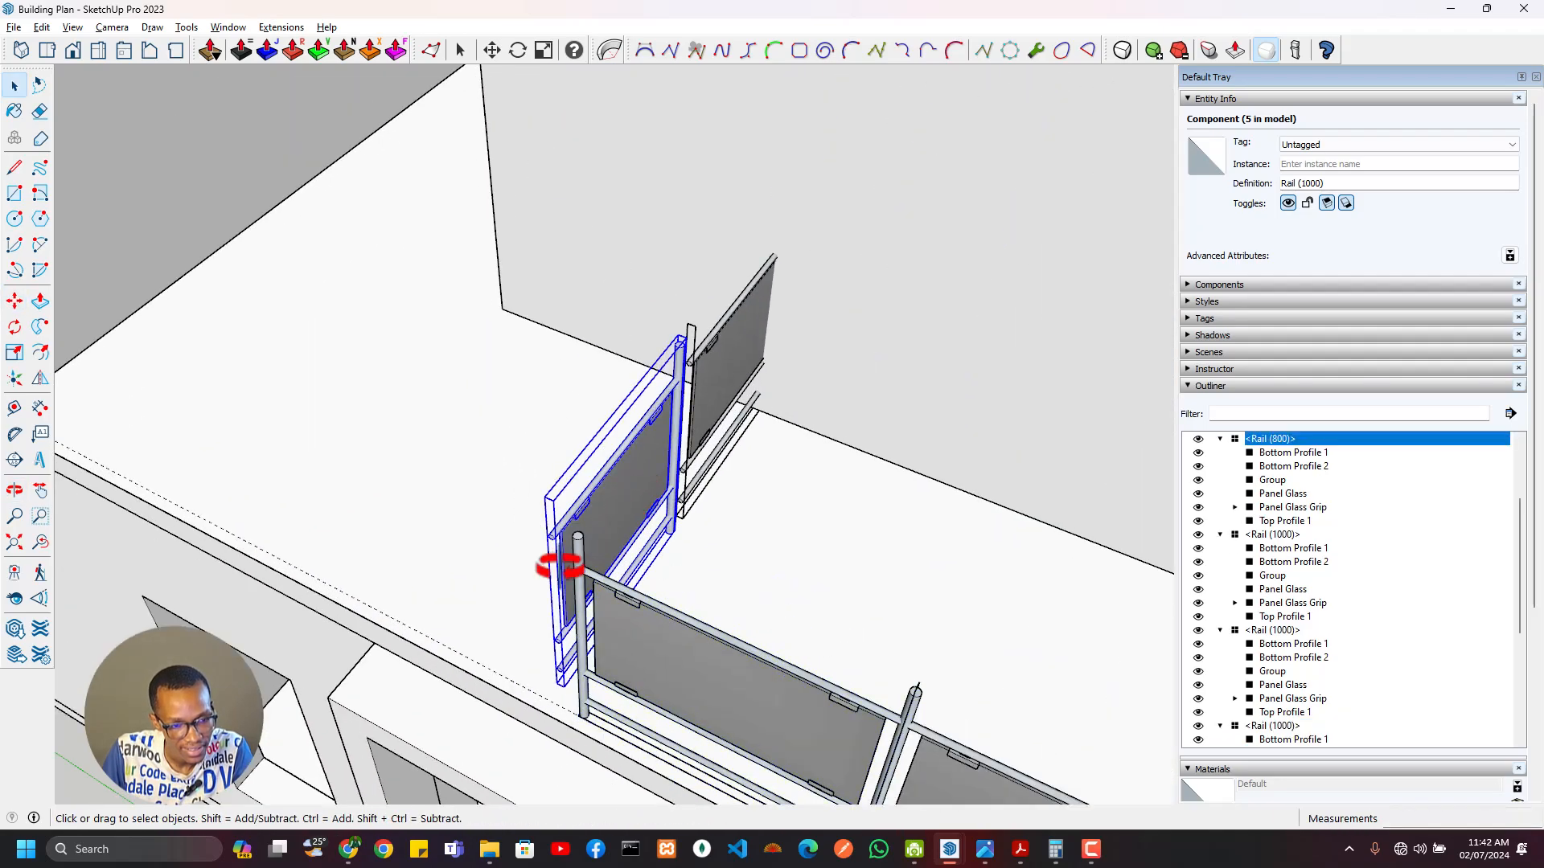
middle_click_drag(559, 567, 640, 613)
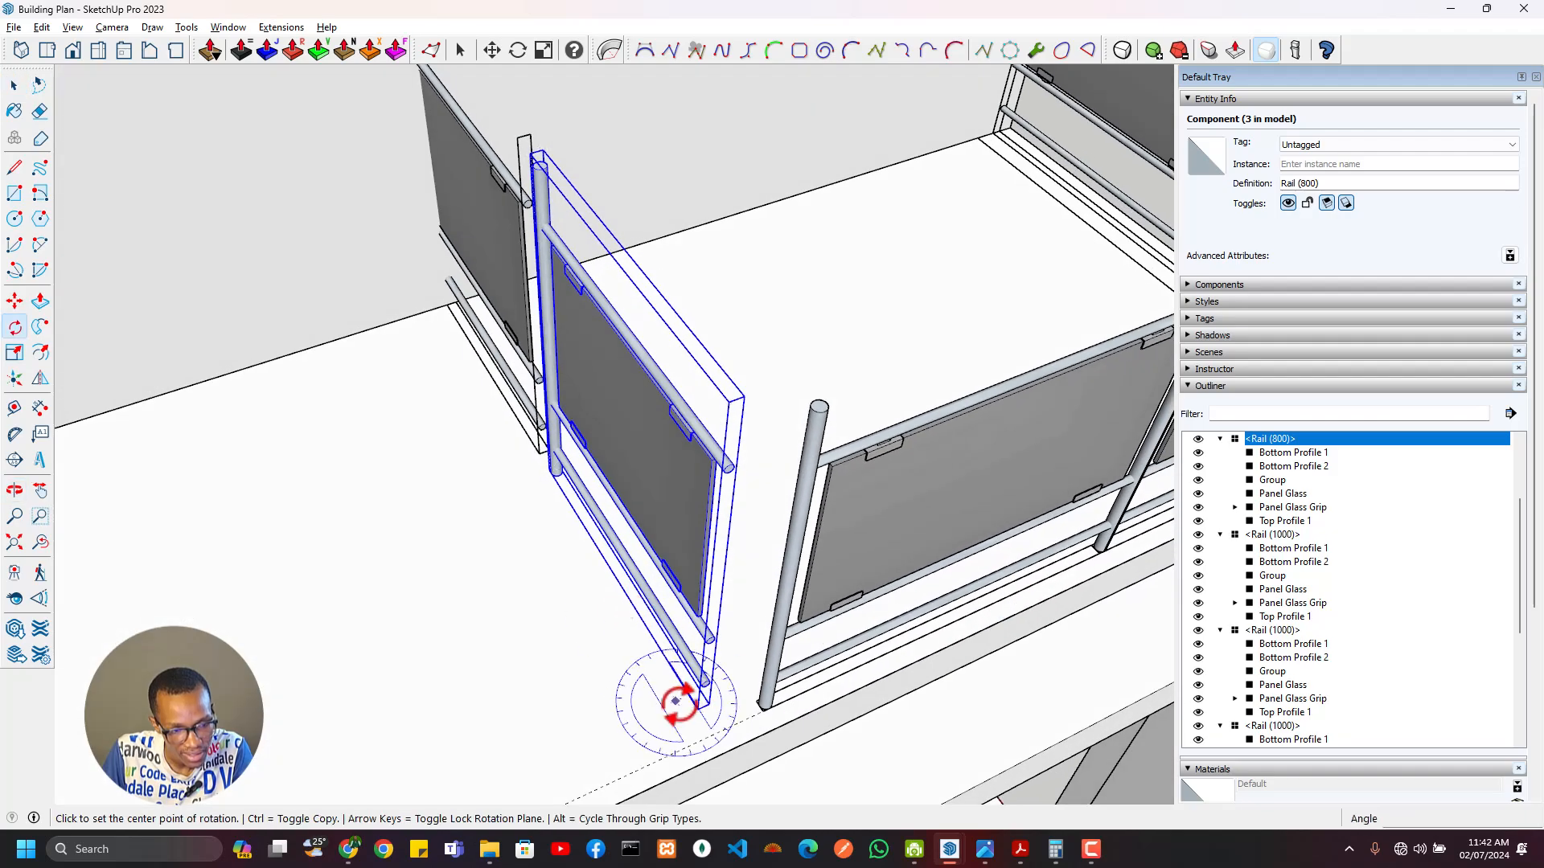
left_click(666, 658)
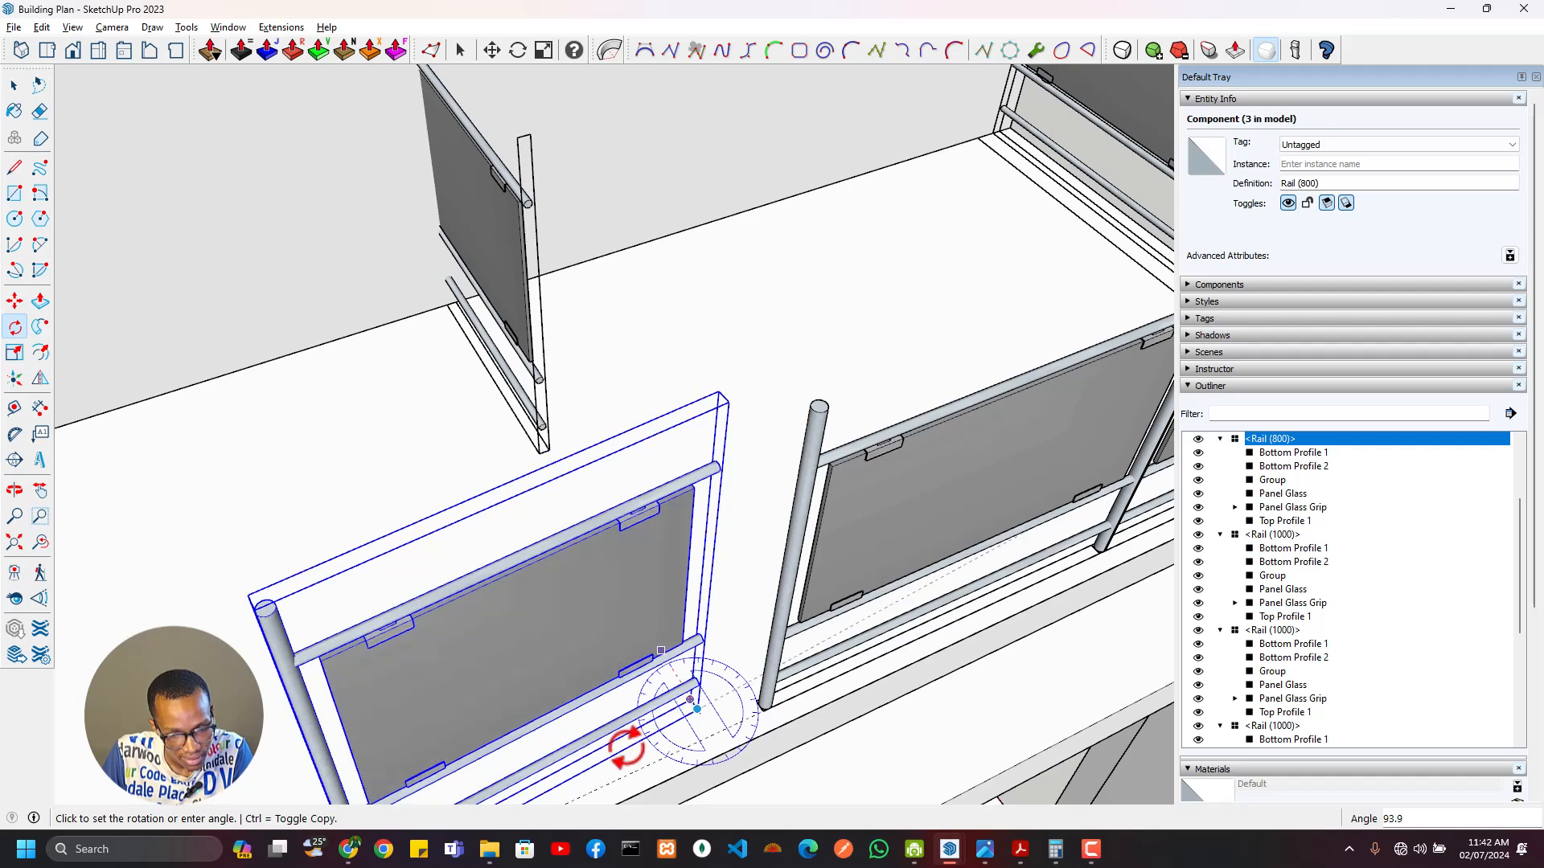
Step: Move the rotated Rail (800) by its lower end to join the free end post of the second Rail (1000)
scroll(678, 728, "up", 6)
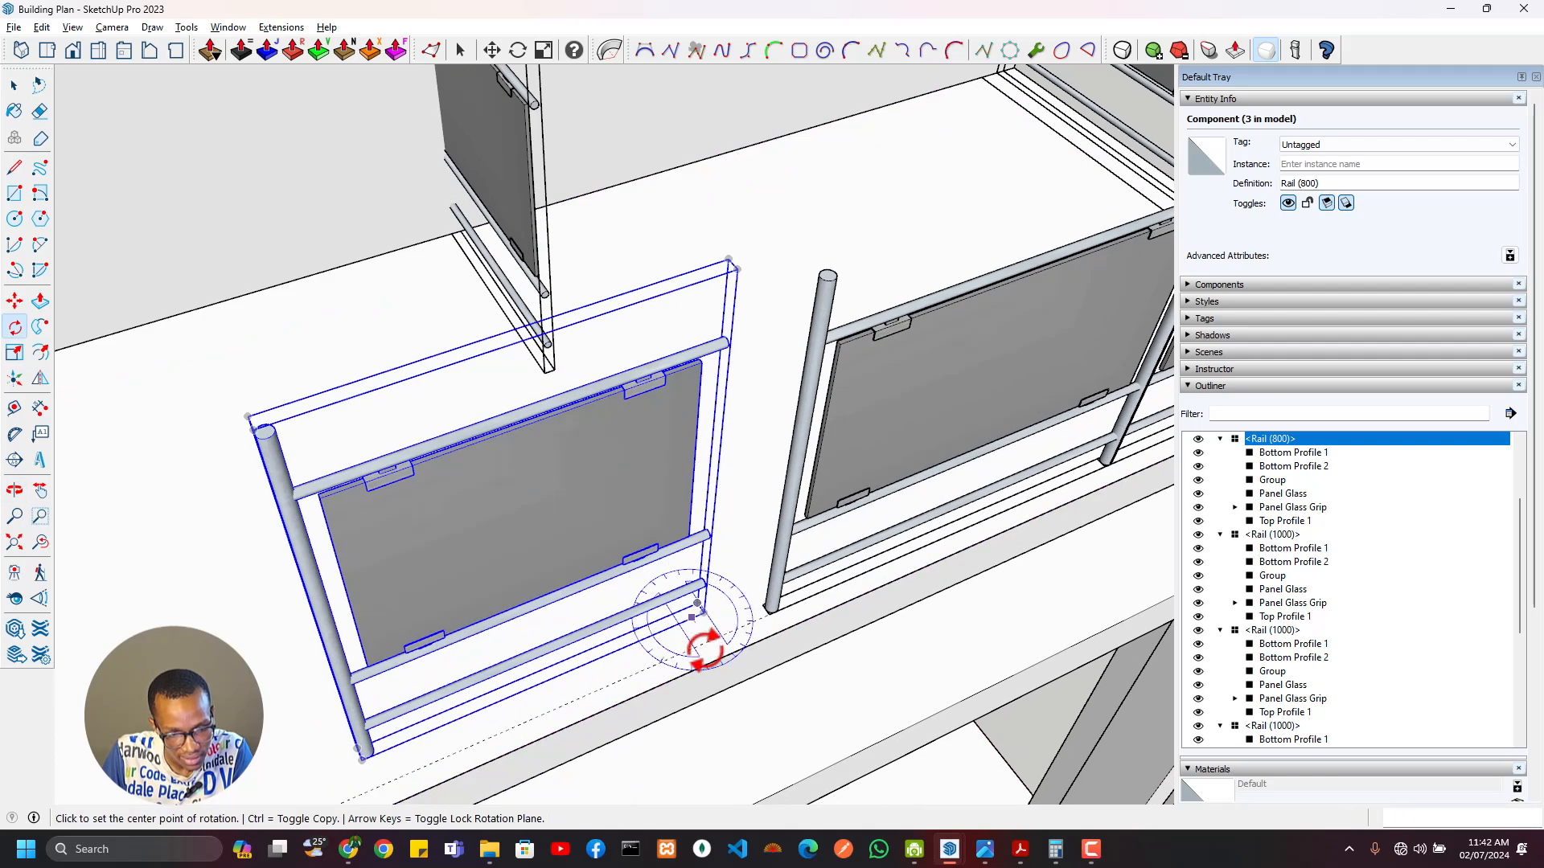
key("m")
left_click(704, 551)
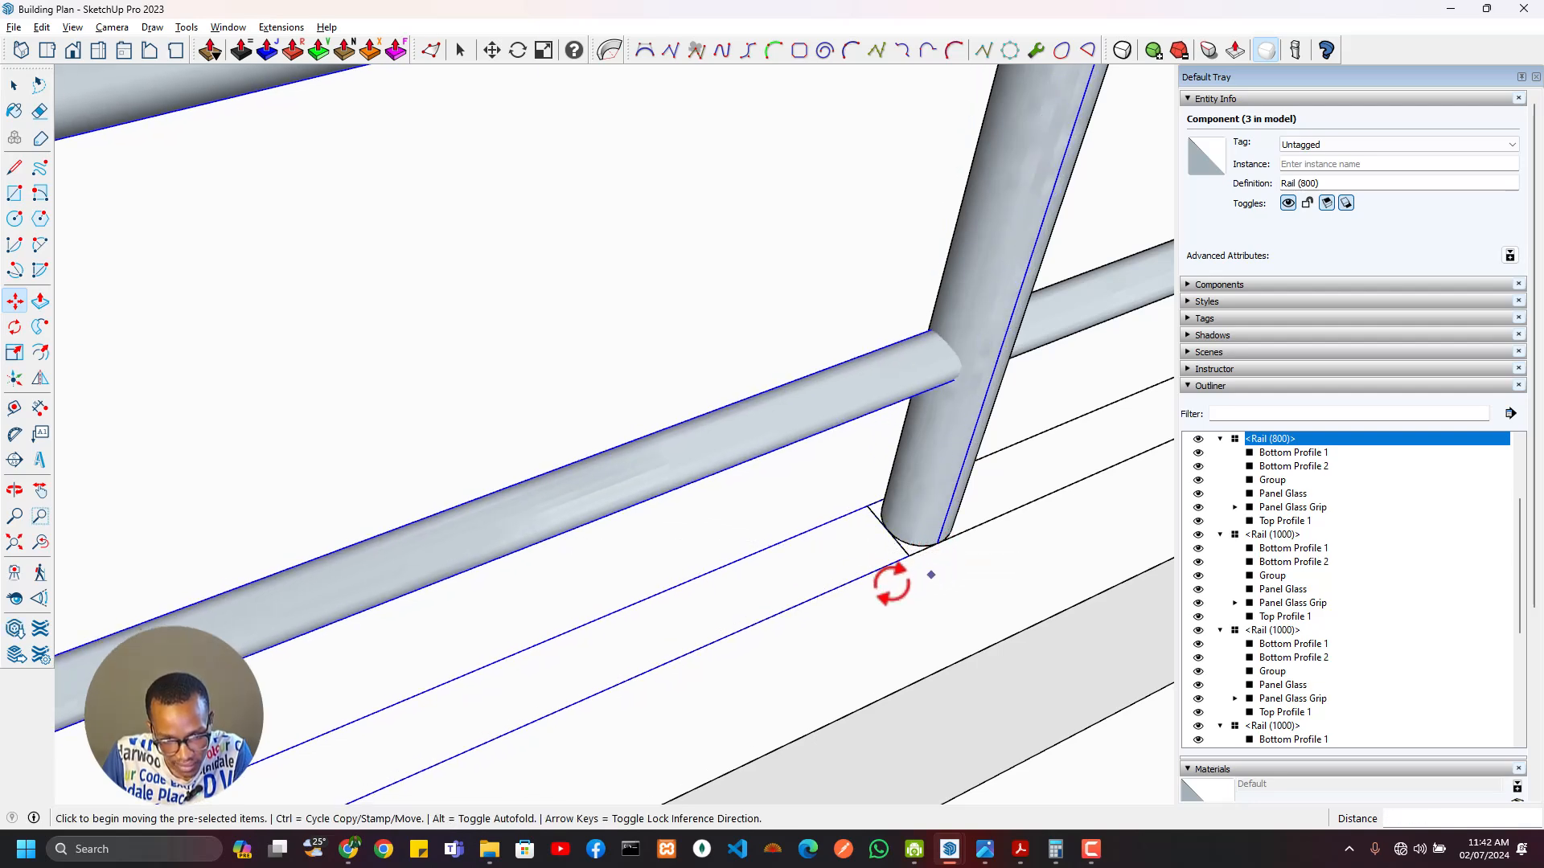
scroll(891, 583, "down", 10)
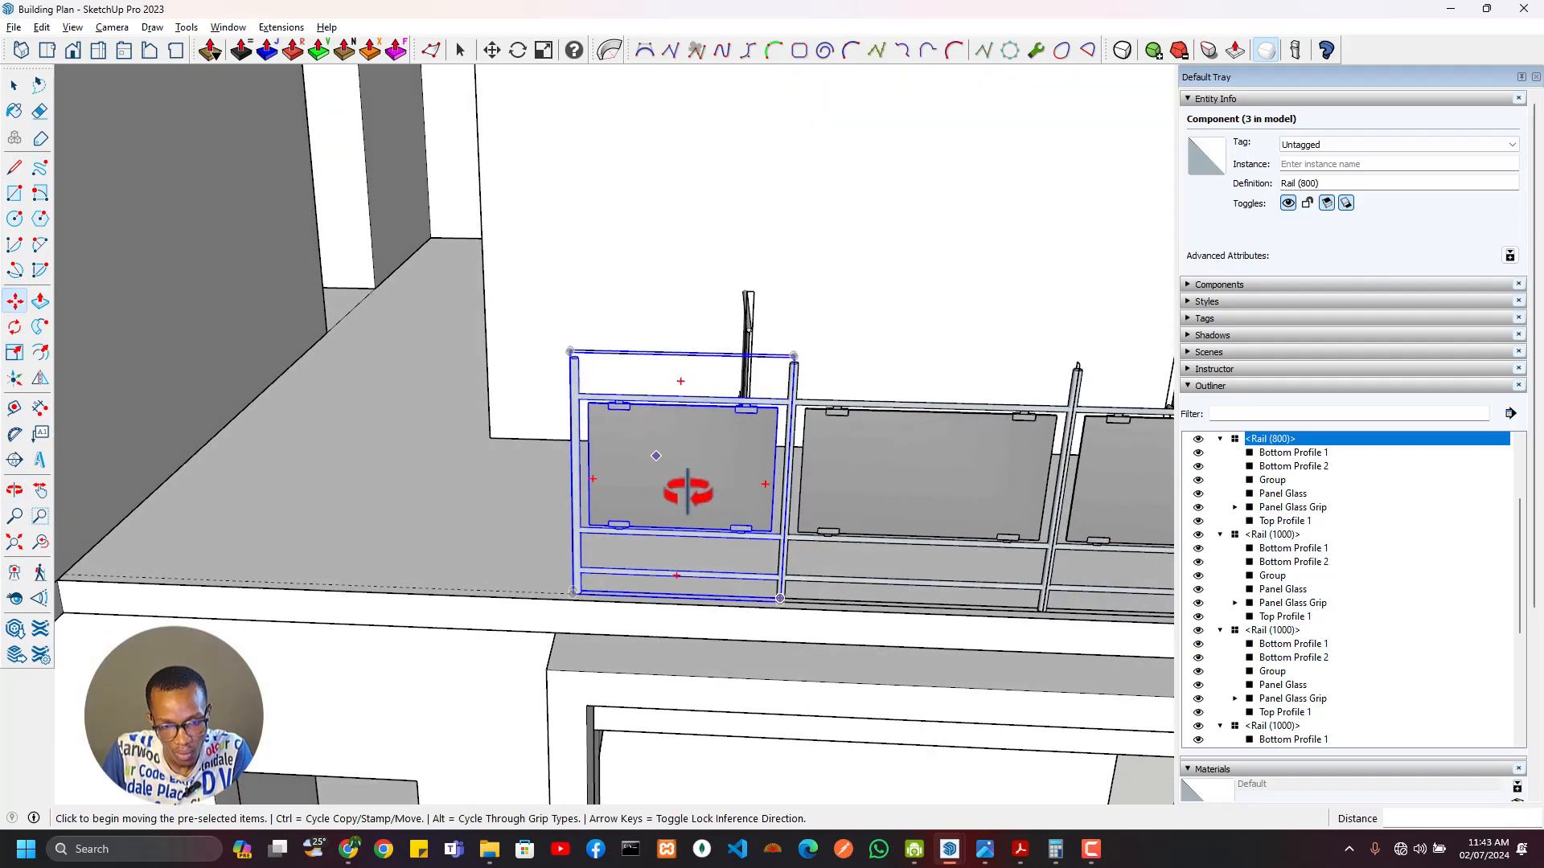
Step: Copy the Rail (800) and the adjacent middle Rail (1000) together along the balcony's long edge, joining them to the free end post of the Rail (800)
middle_click_drag(687, 491, 698, 526)
key("space")
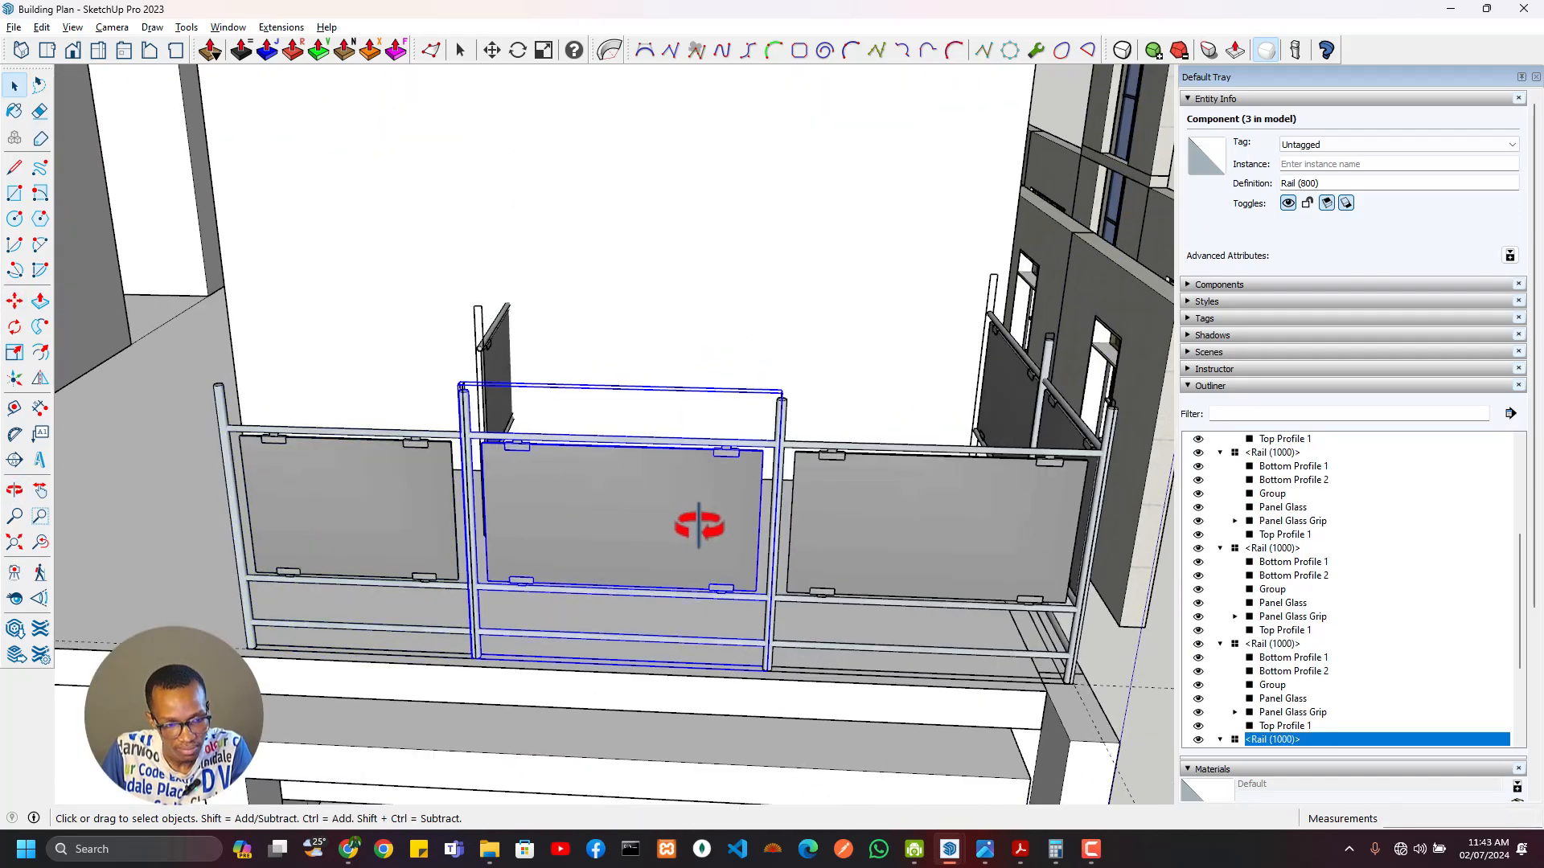
middle_click_drag(622, 611, 930, 648, "shift")
scroll(978, 666, "up", 4)
middle_click_drag(1130, 693, 913, 684, "shift")
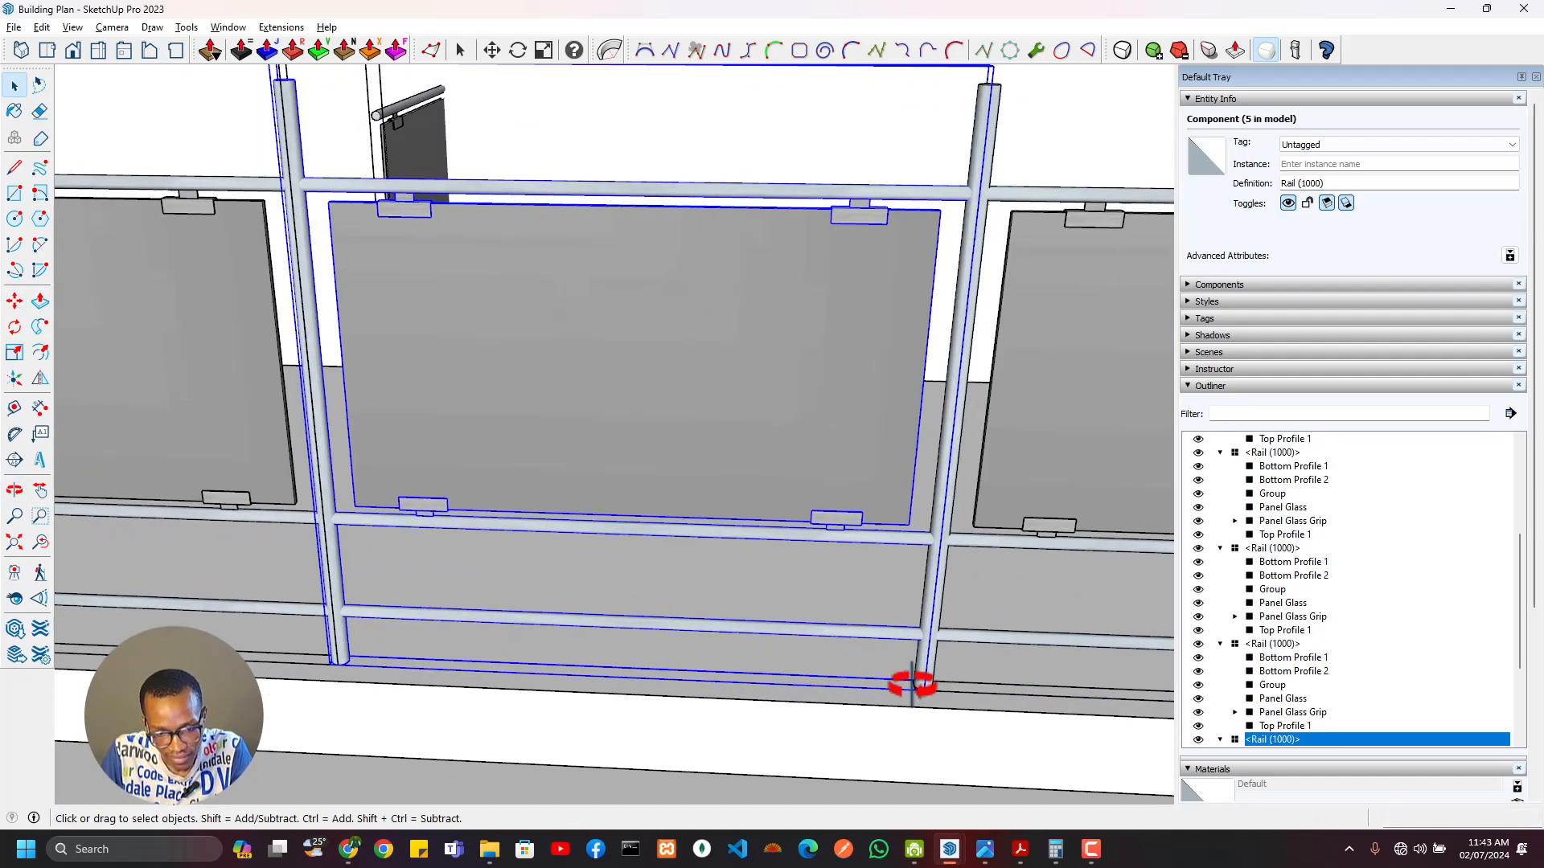
scroll(324, 513, "down", 4)
scroll(631, 615, "up", 5)
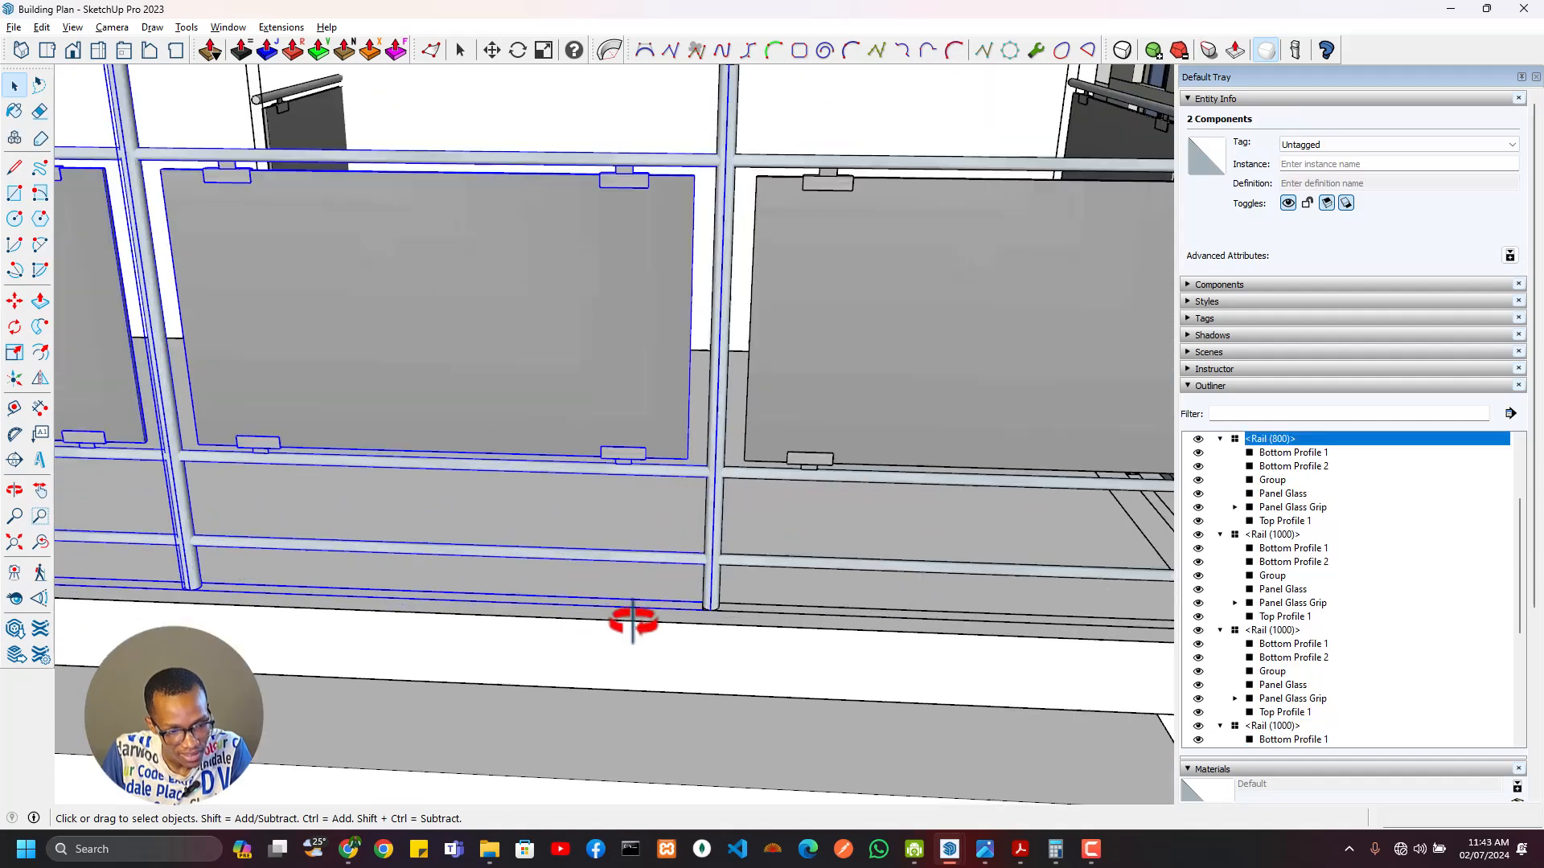
scroll(730, 612, "up", 2)
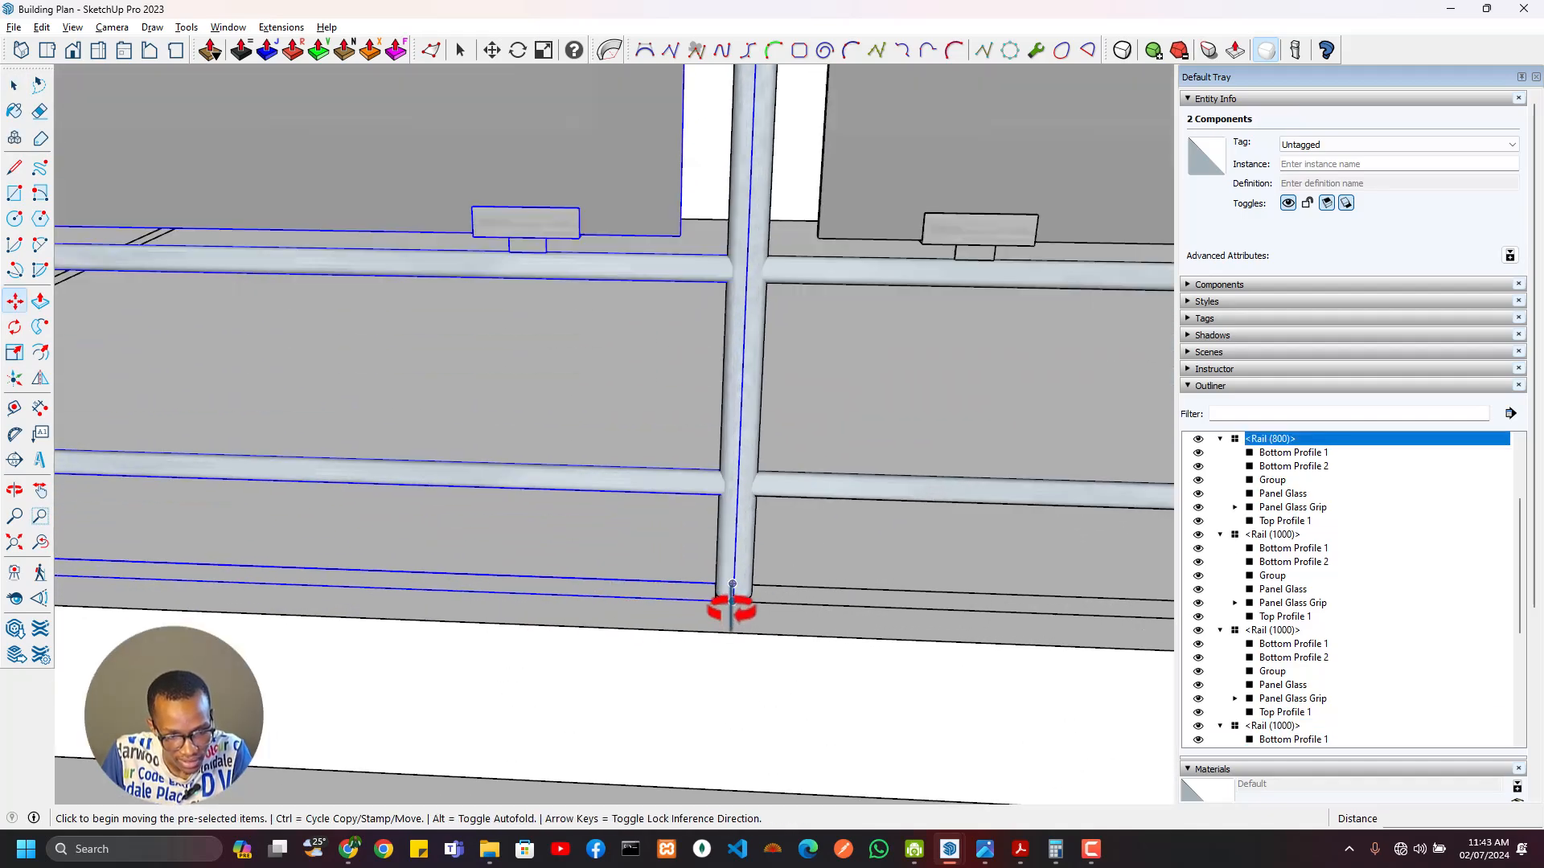
left_click(733, 601)
scroll(423, 603, "down", 5)
middle_click_drag(402, 591, 538, 592)
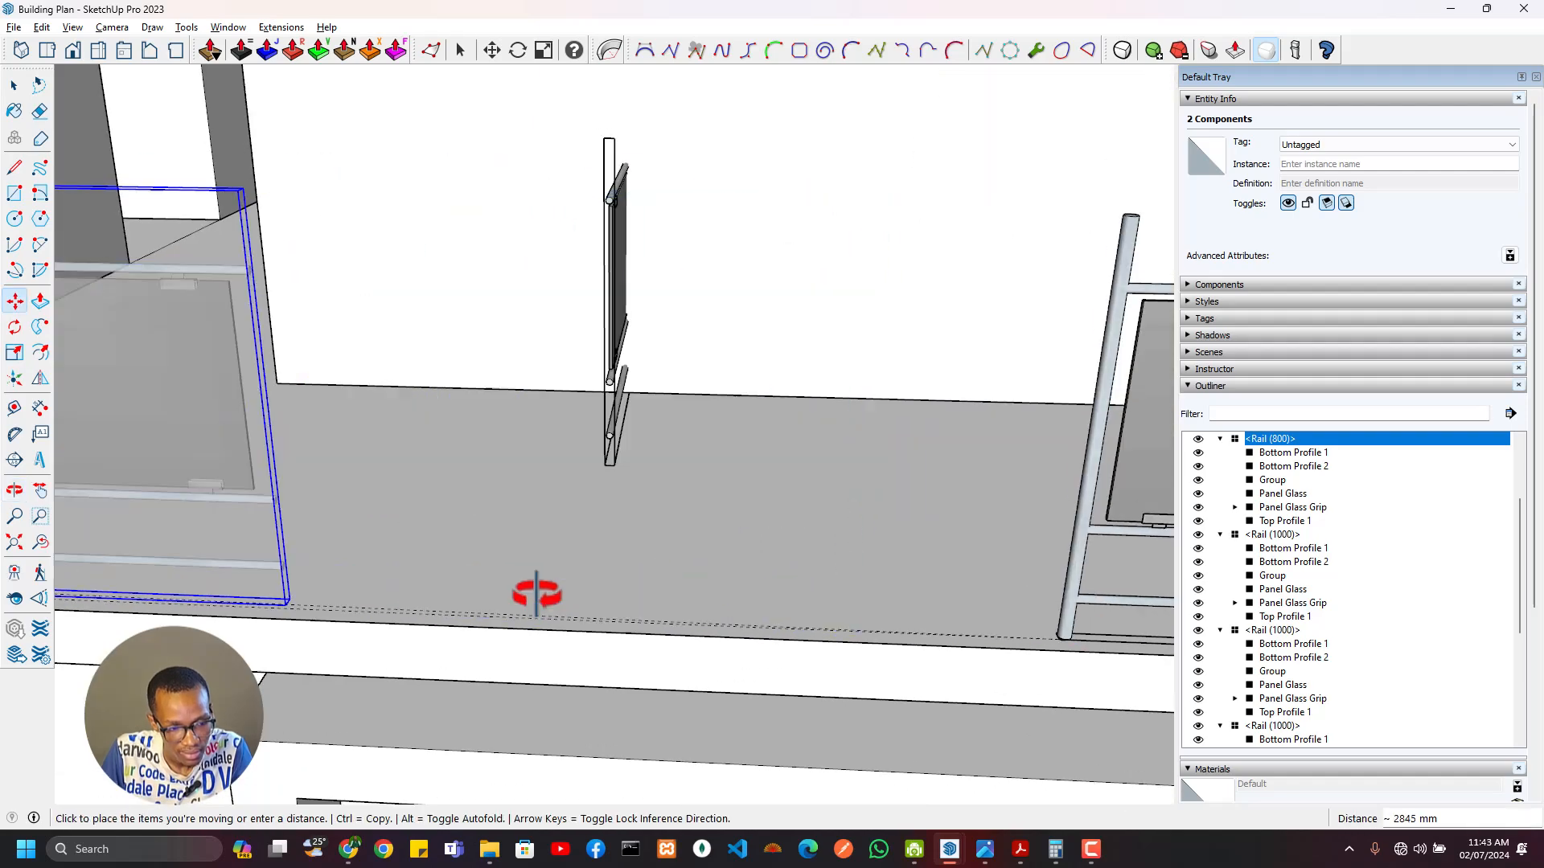
key("ctrl")
scroll(455, 602, "up", 8)
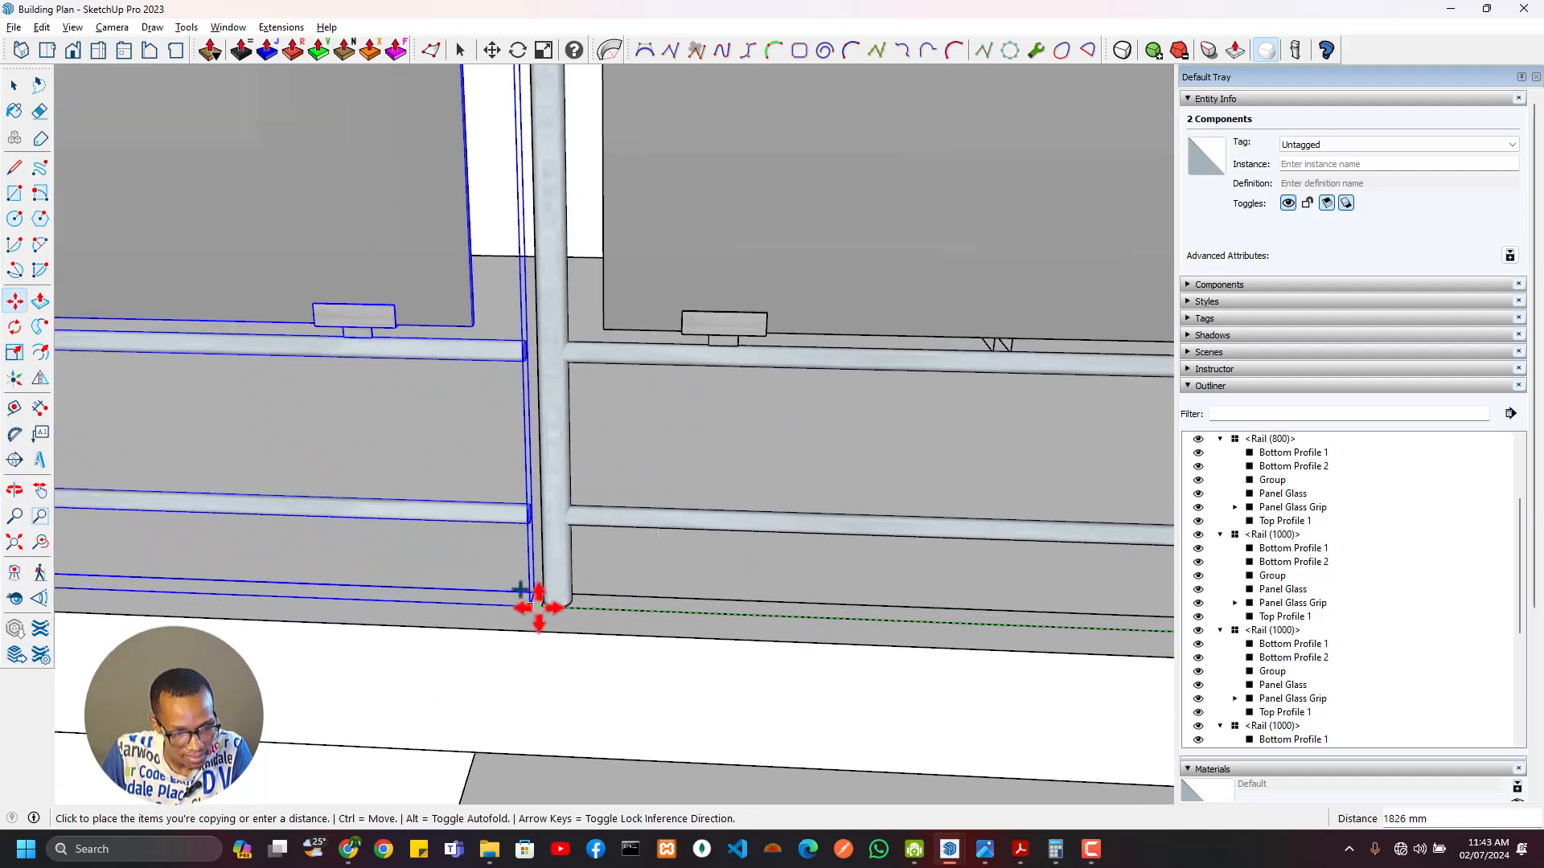
scroll(555, 611, "up", 3)
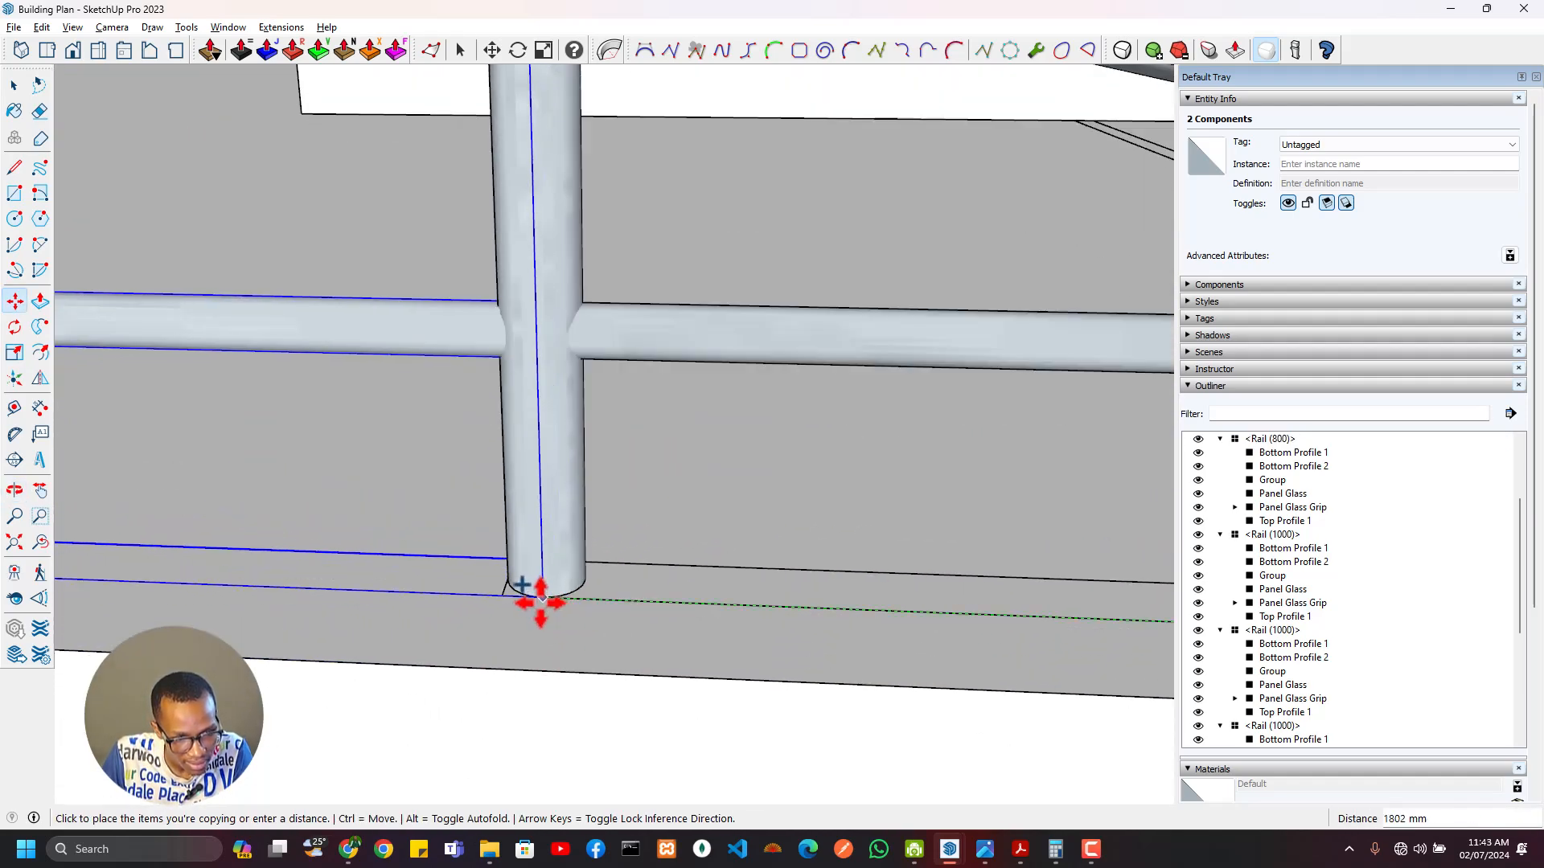
left_click(540, 599)
scroll(514, 591, "down", 8)
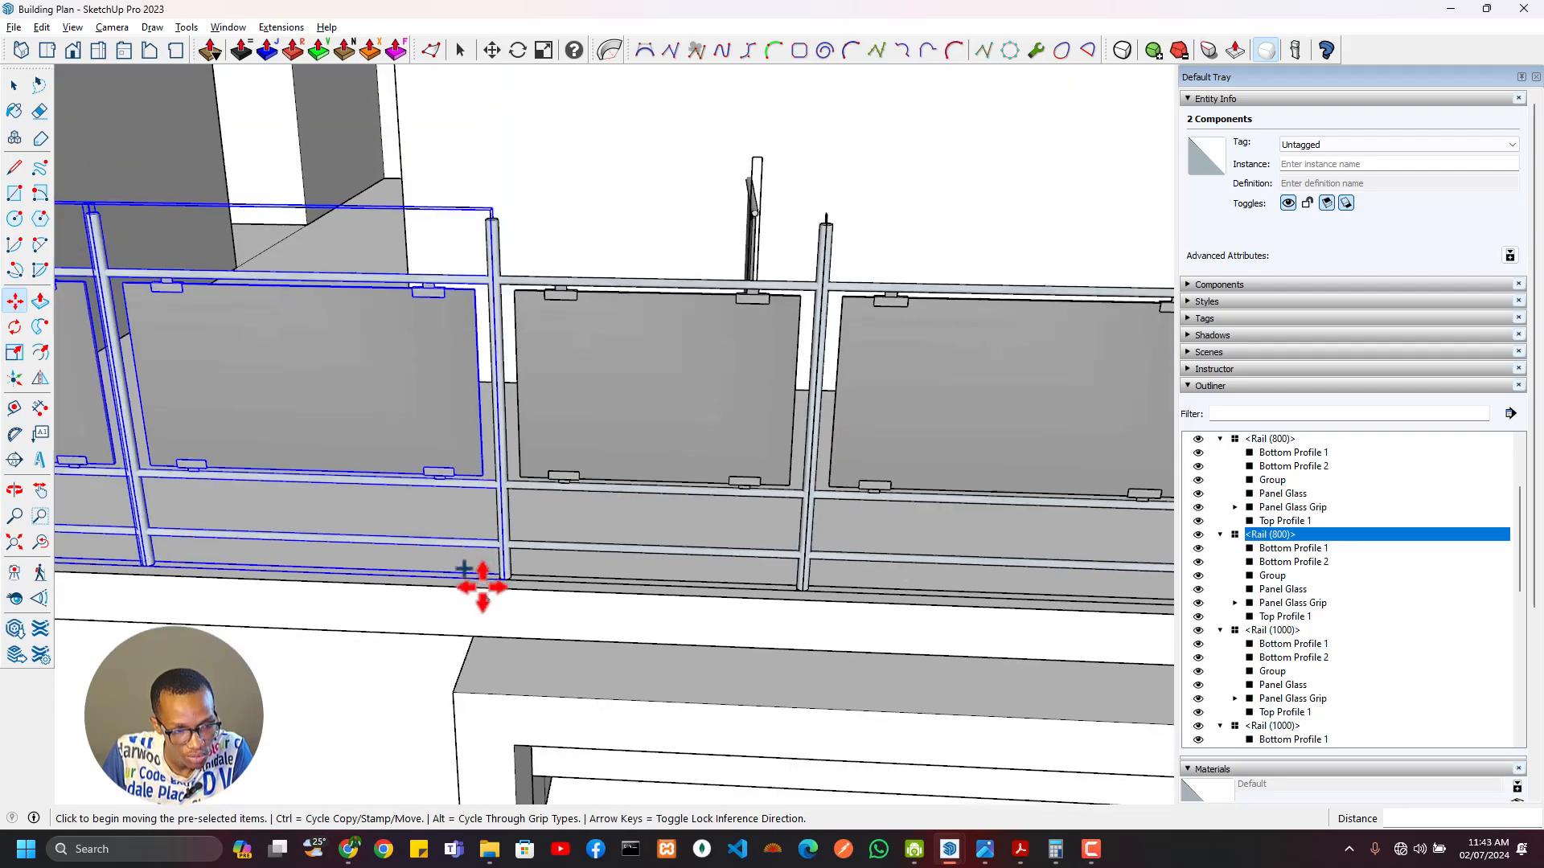
Step: Examine the balcony railing's free end and its gap to the side wall
mouse_move(411, 561)
middle_mouse_down()
mouse_move(630, 606)
mouse_move(579, 572)
mouse_move(689, 565)
mouse_move(938, 437)
mouse_move(541, 541)
mouse_move(555, 537)
middle_mouse_up()
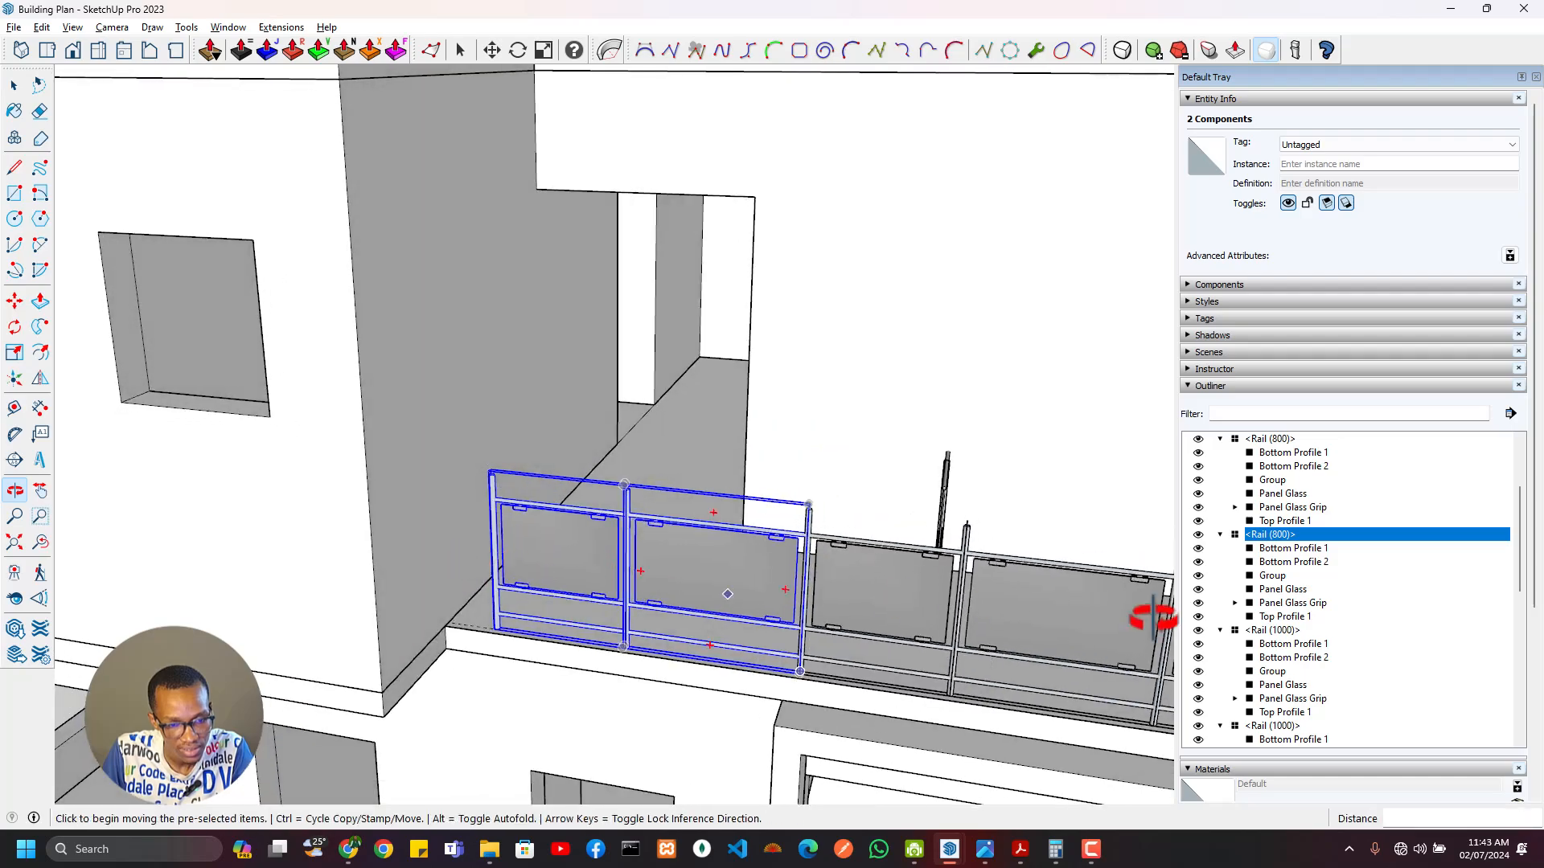
scroll(696, 583, "down", 8)
mouse_move(800, 641)
middle_mouse_down()
mouse_move(420, 630)
mouse_move(811, 721)
middle_mouse_up()
middle_click_drag(526, 592, 830, 624)
scroll(475, 574, "up", 3)
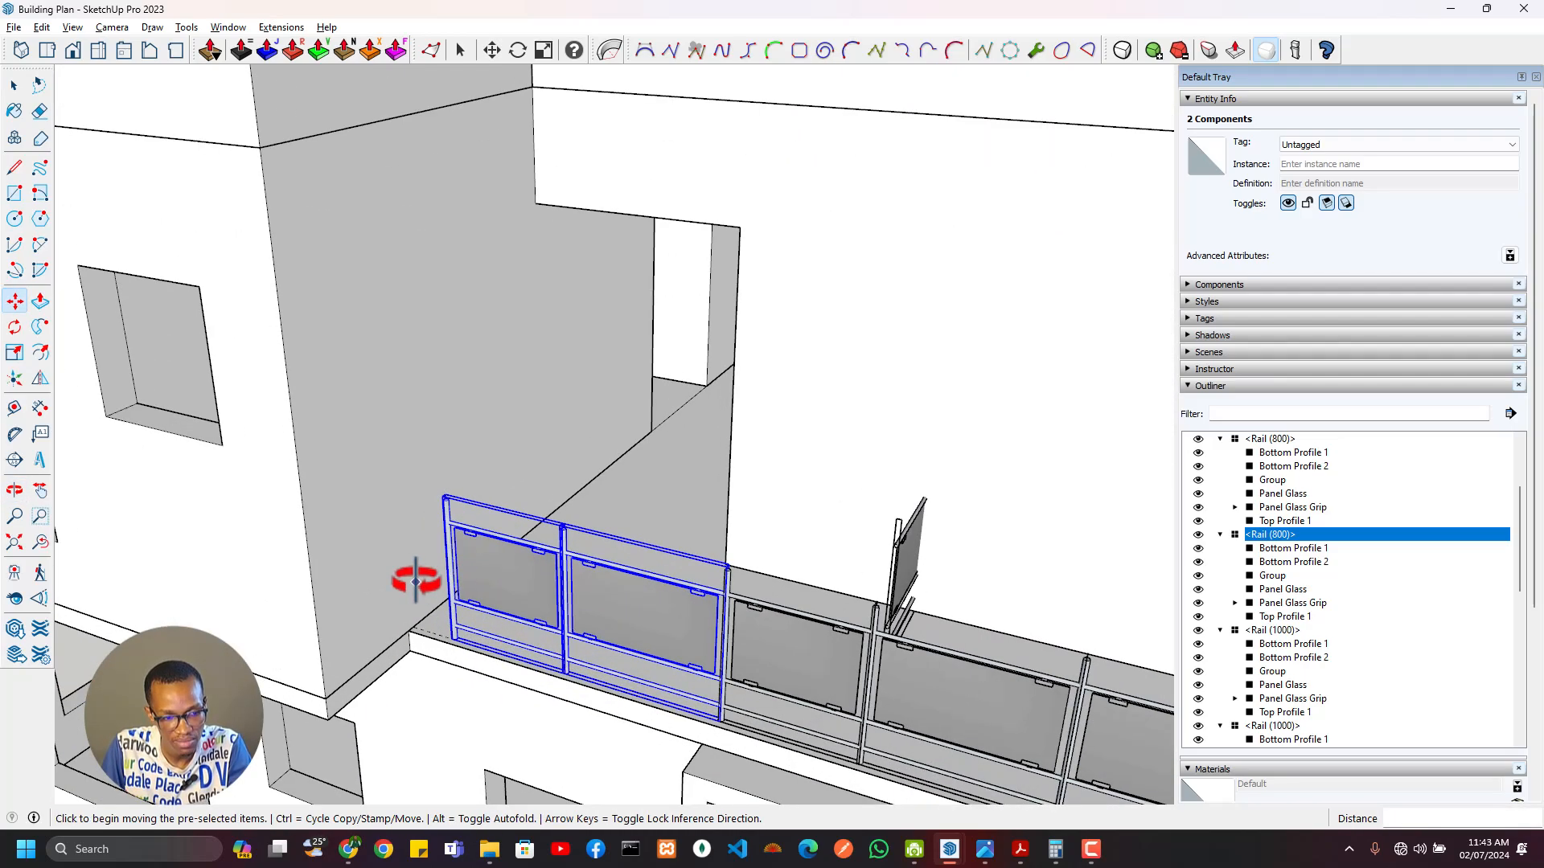
middle_click_drag(417, 579, 486, 624)
scroll(428, 681, "up", 2)
mouse_move(427, 682)
middle_mouse_down()
mouse_move(403, 655)
mouse_move(441, 607)
mouse_move(558, 630)
mouse_move(441, 586)
mouse_move(558, 418)
mouse_move(604, 504)
mouse_move(507, 555)
mouse_move(451, 616)
middle_mouse_up()
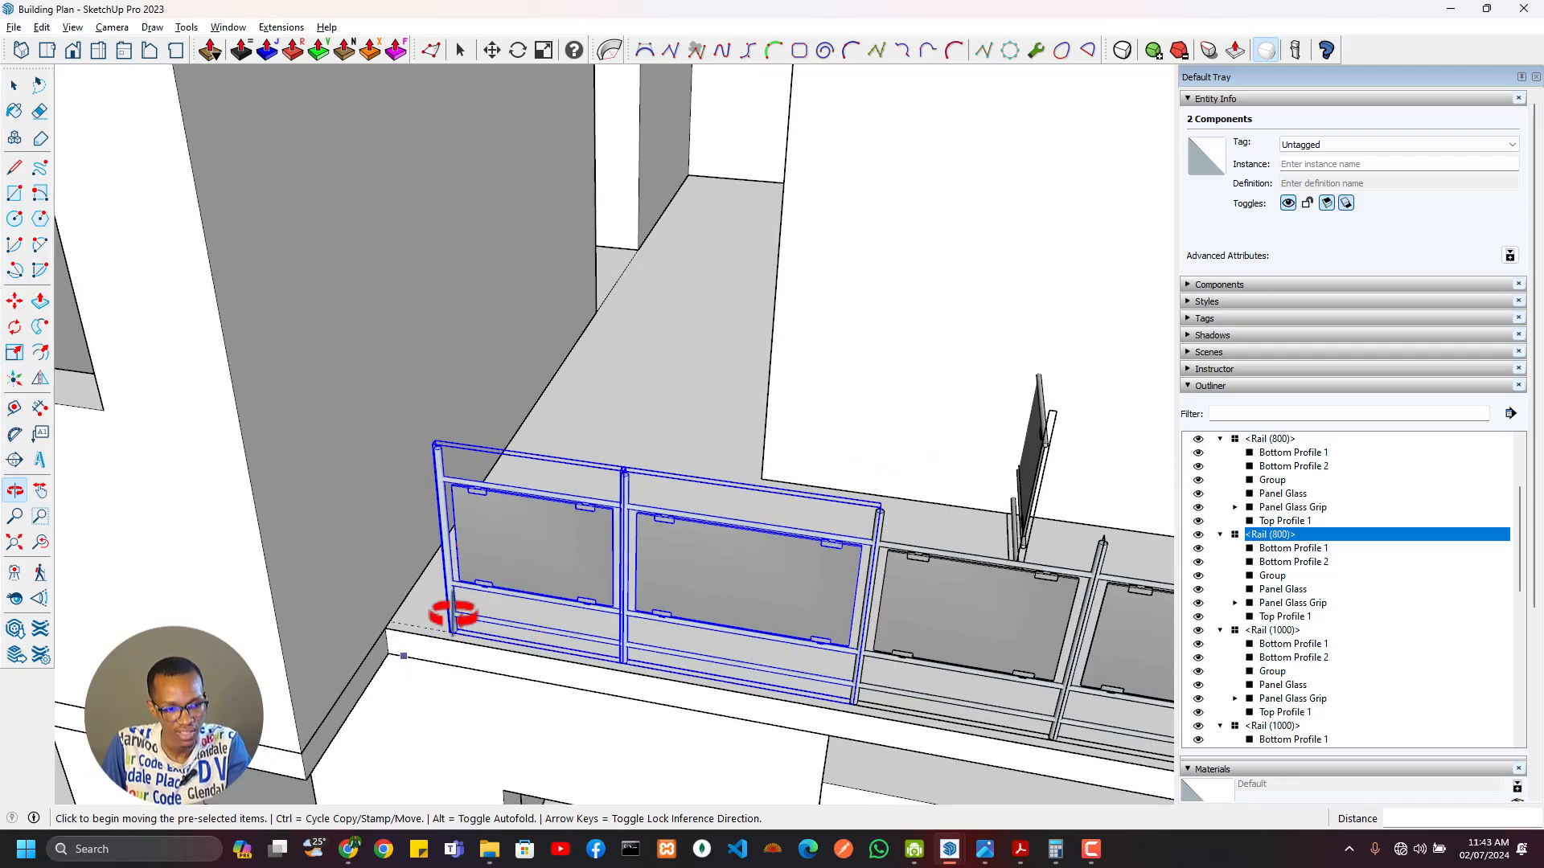
Step: Delete the spare rail standing loose on the balcony floor behind the railing
scroll(582, 589, "down", 5)
middle_click_drag(585, 590, 706, 585)
scroll(772, 563, "up", 3)
key("space")
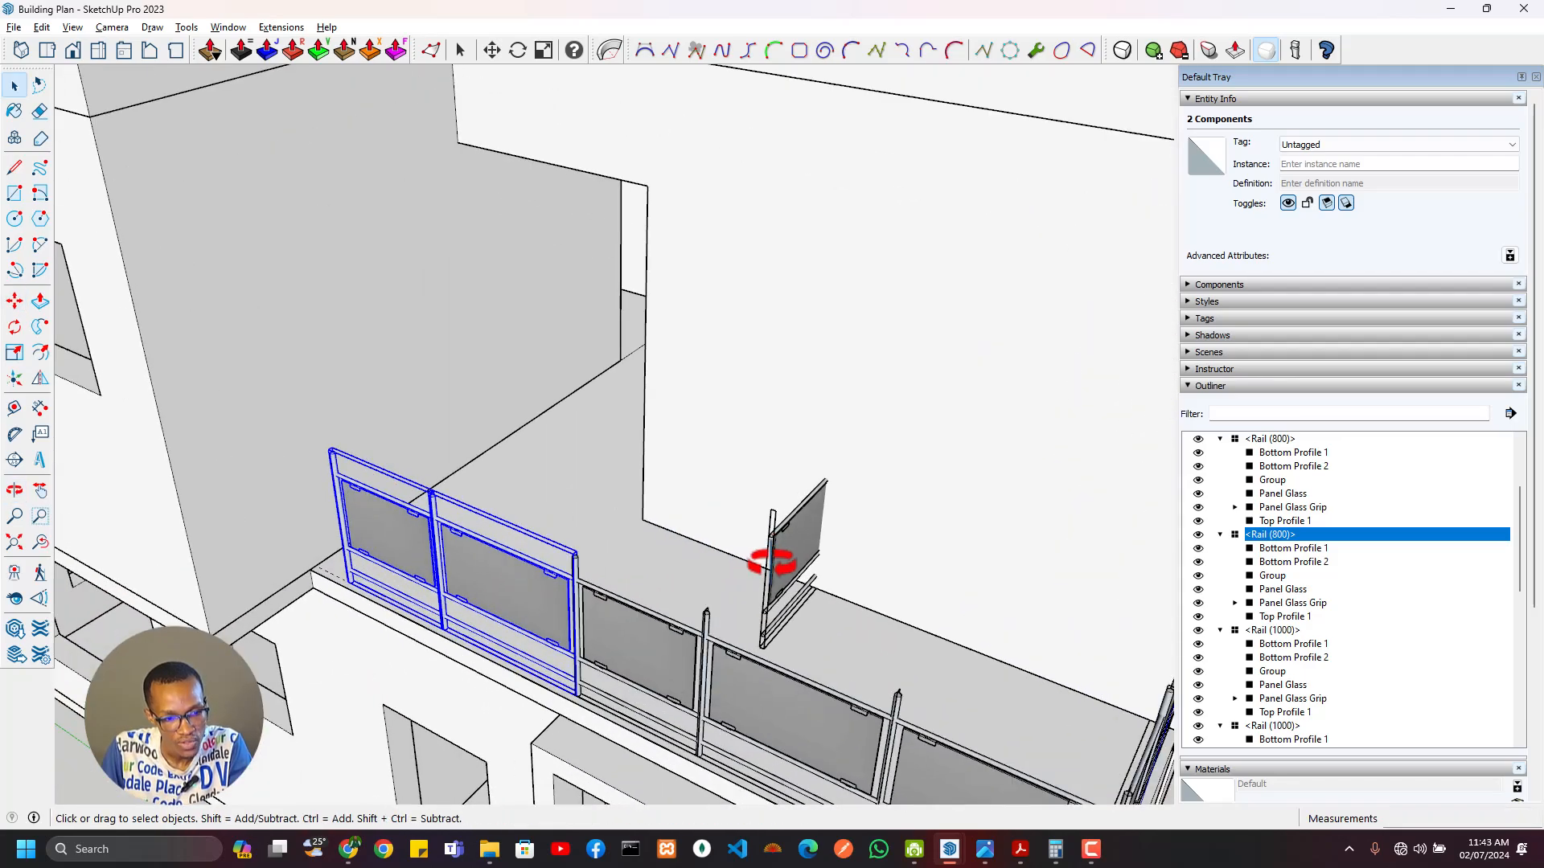
key("Delete")
Step: Examine the railing along the balcony's long edge, from the outer corner to the end near the wall
scroll(727, 603, "down", 3)
scroll(643, 615, "down", 3)
middle_click_drag(627, 615, 940, 554)
scroll(851, 580, "up", 4)
scroll(821, 544, "up", 8)
scroll(755, 475, "down", 5)
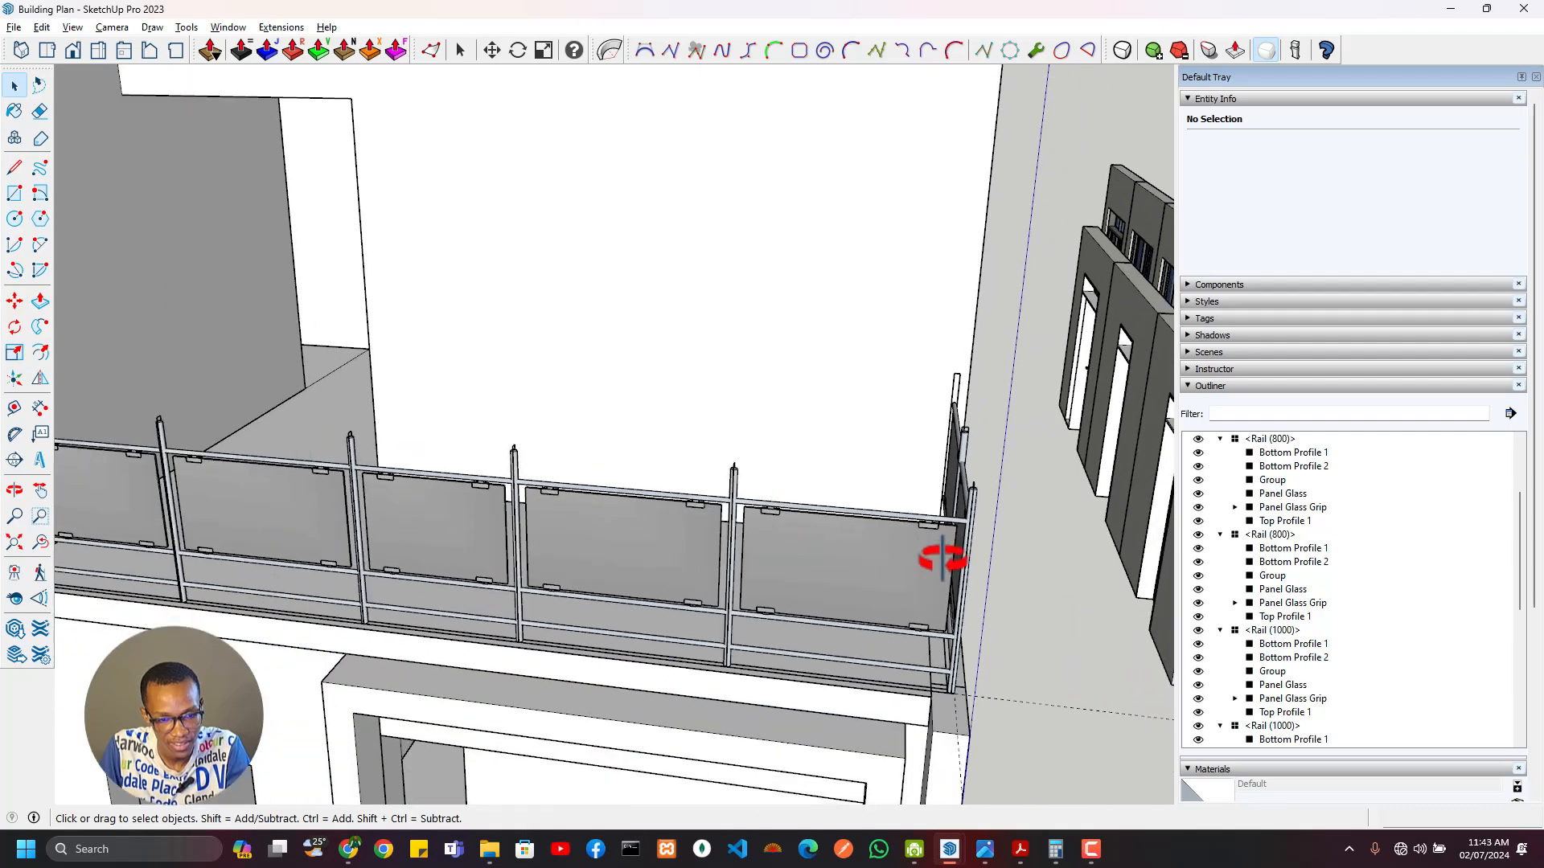
scroll(941, 554, "down", 3)
middle_click_drag(764, 593, 1009, 672)
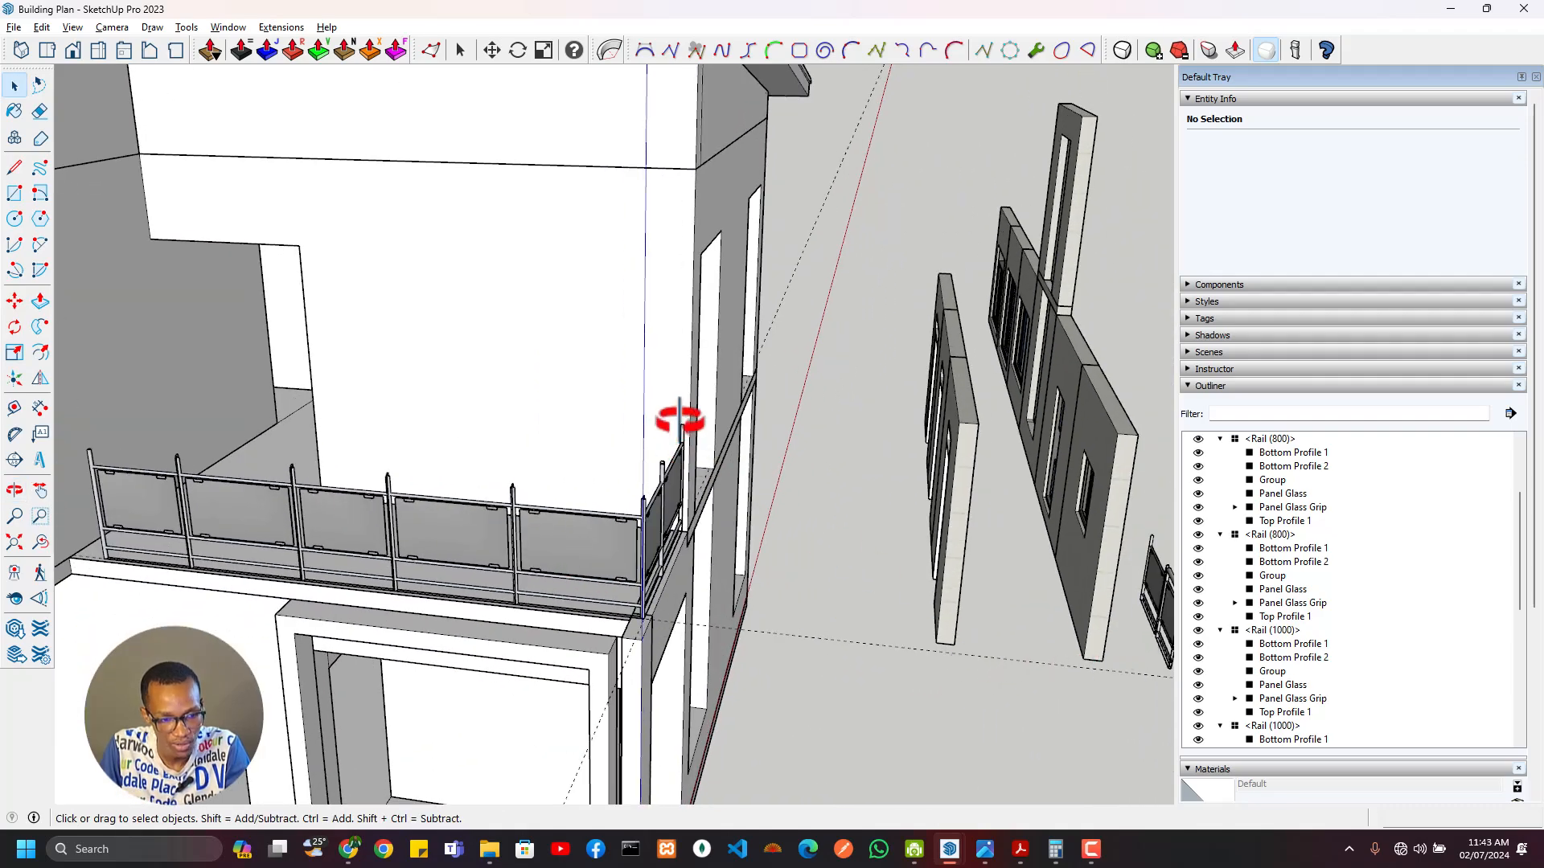
middle_click_drag(119, 451, 849, 460, "shift")
scroll(776, 527, "up", 4)
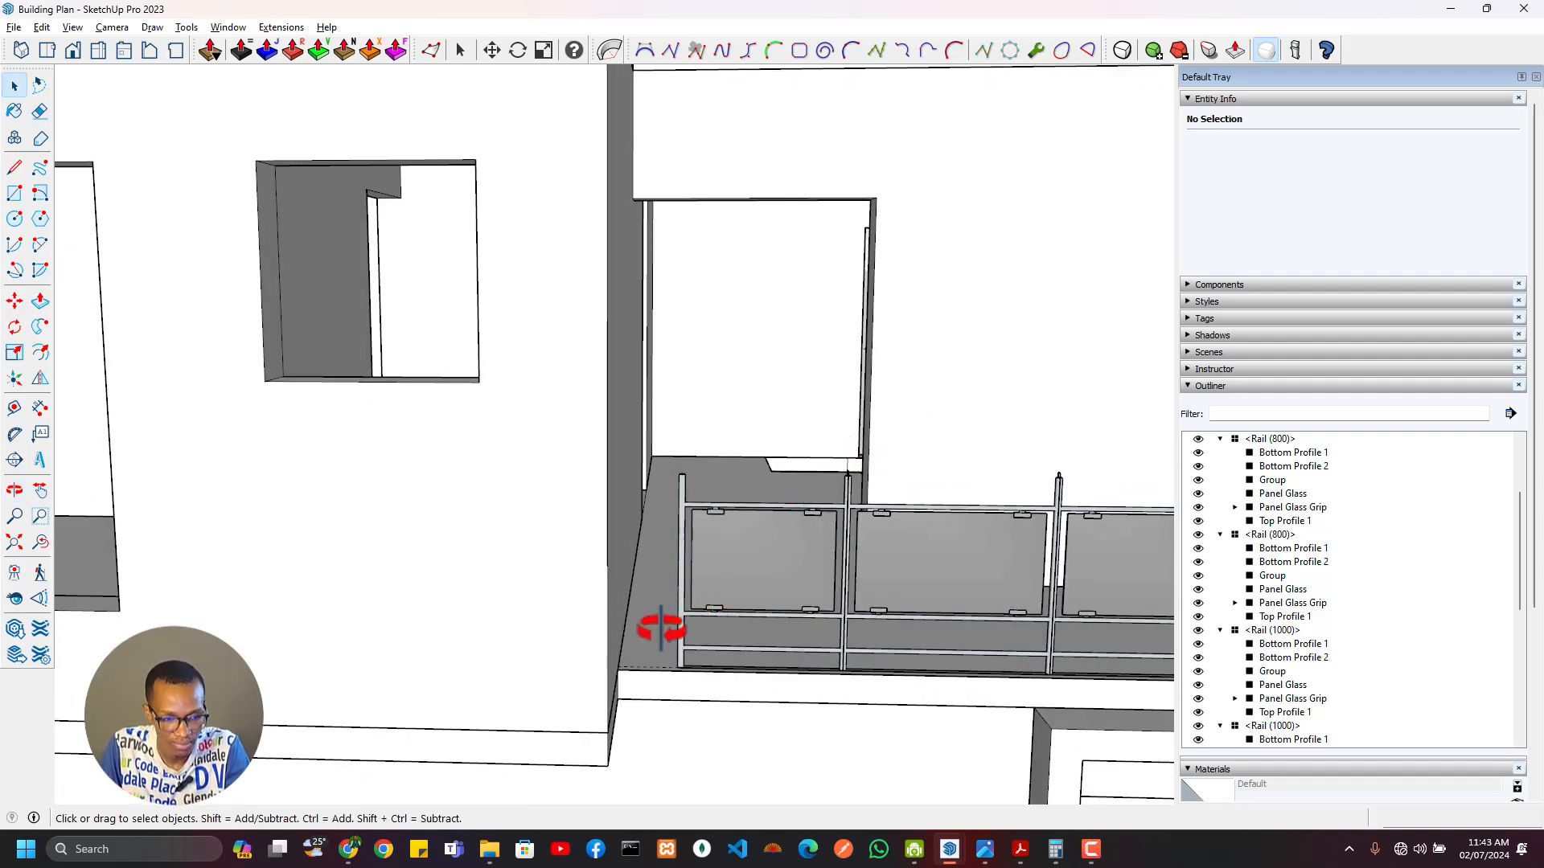
scroll(690, 653, "up", 5)
middle_click_drag(693, 650, 618, 745)
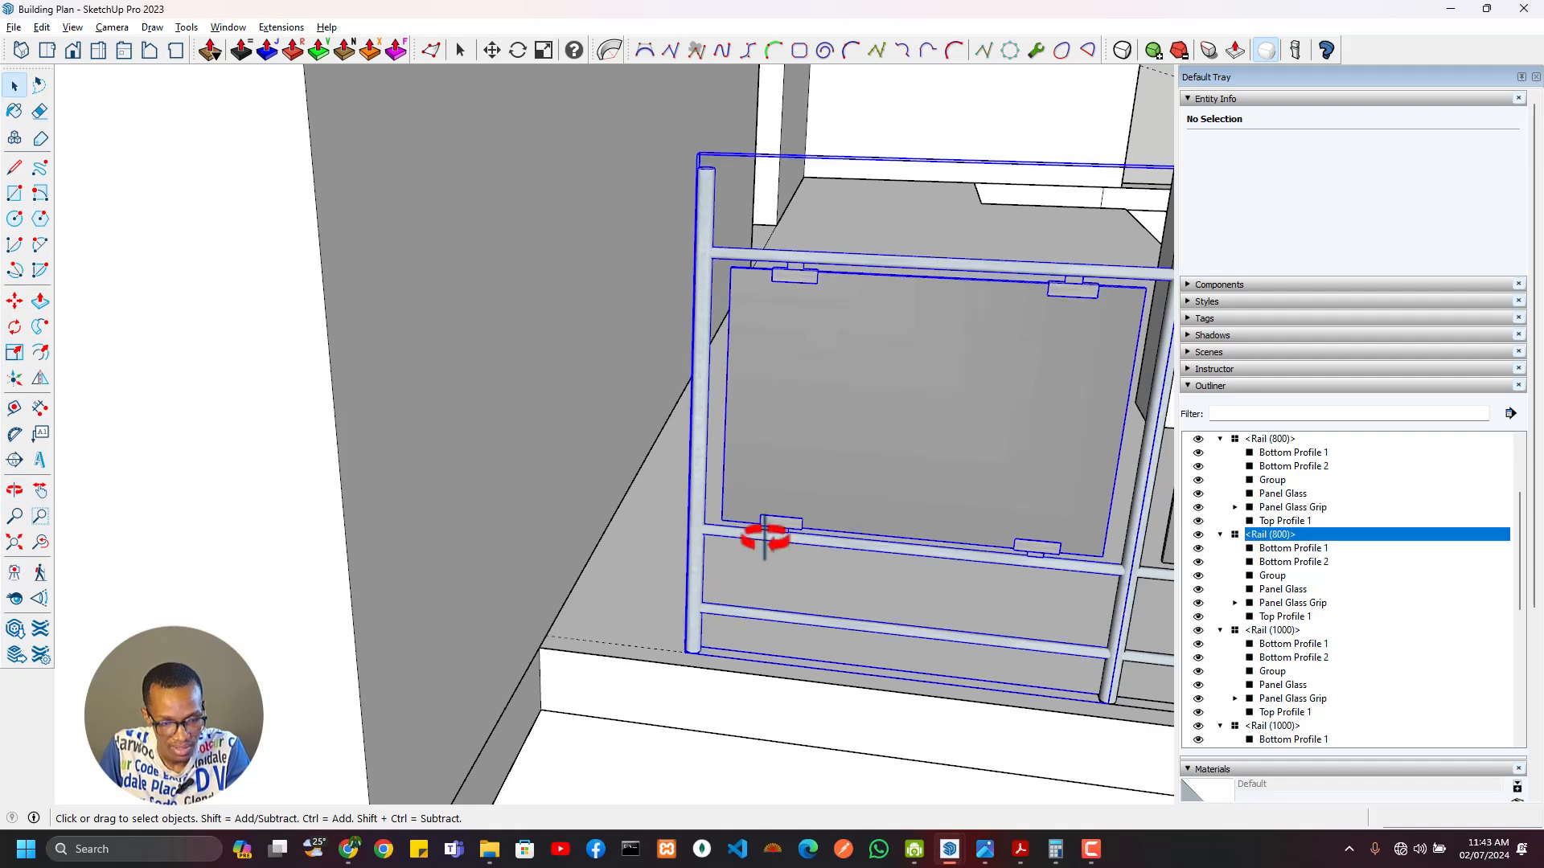
key("s")
middle_click_drag(741, 517, 746, 464)
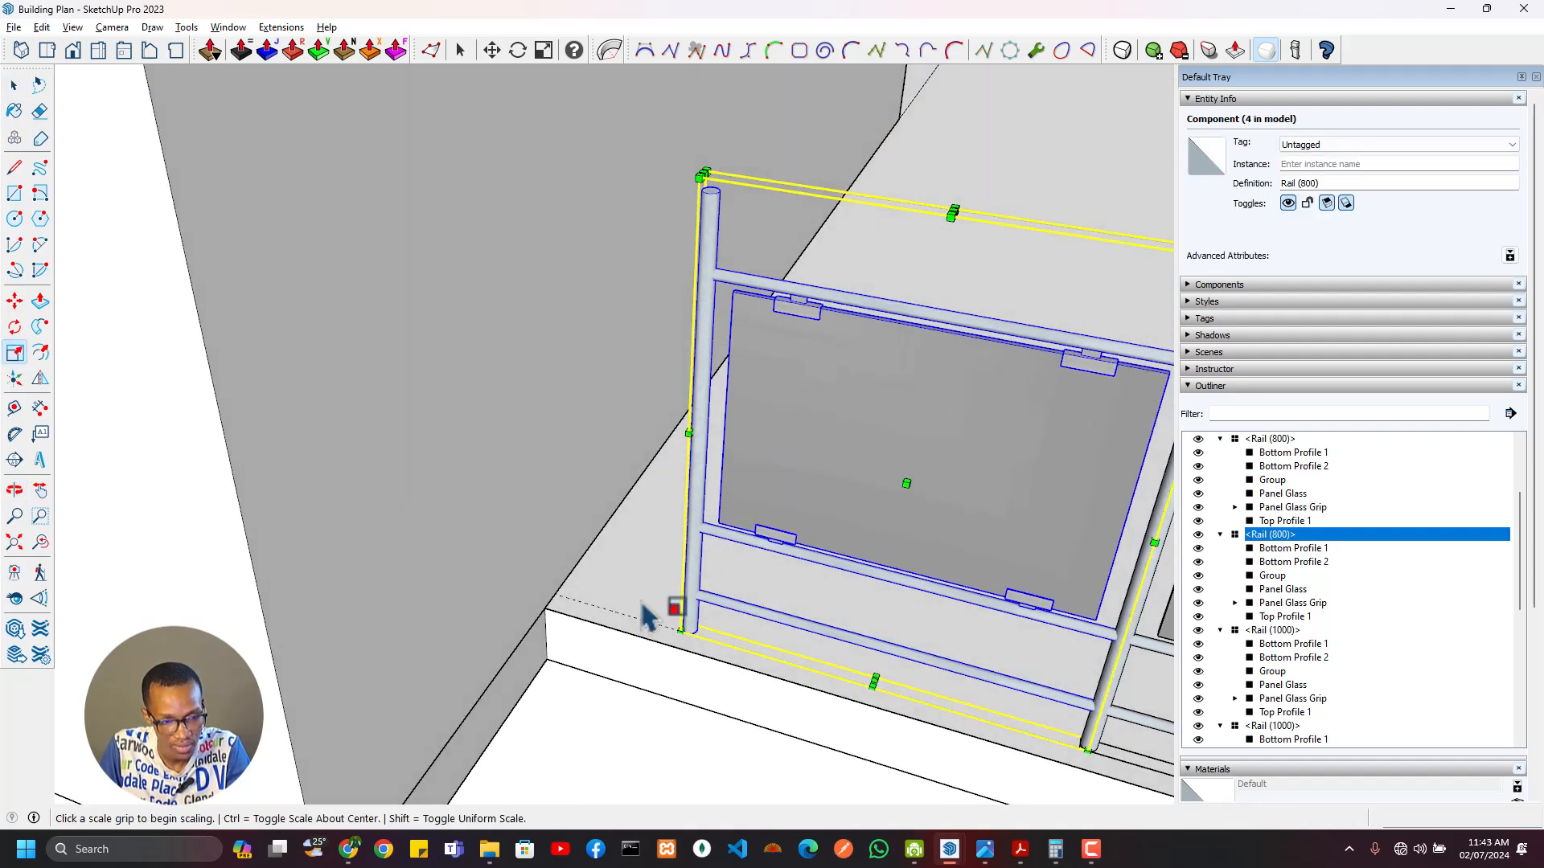
Step: Switch to the architectural drawing PDF in Acrobat, examine the balcony railing's end near the wall in the elevation, and return to SketchUp
key("alt+Tab")
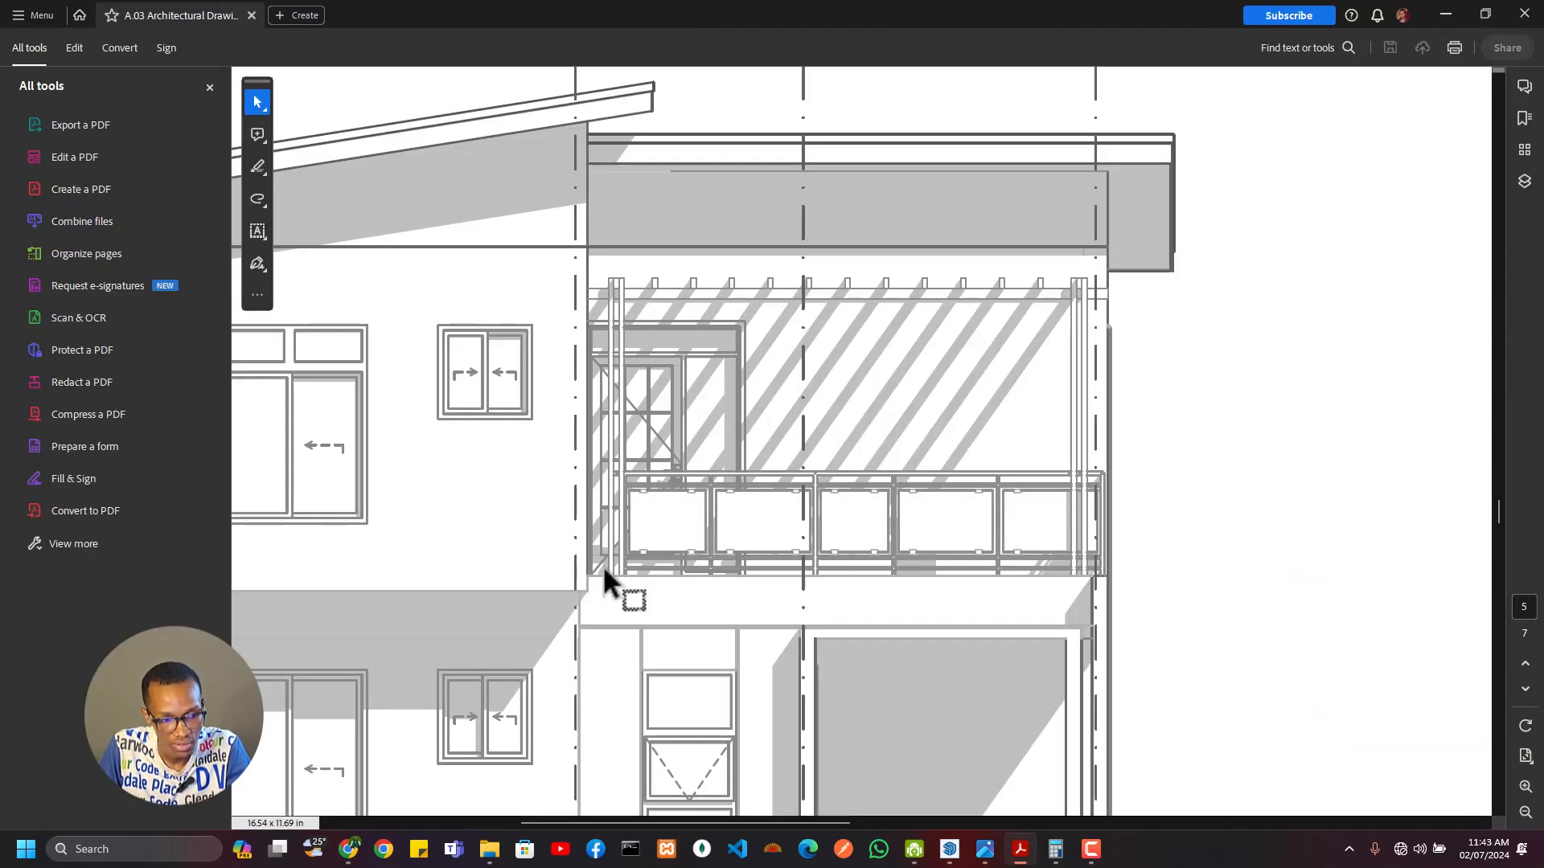
scroll(611, 578, "up", 5)
scroll(621, 636, "down", 2)
key("alt+Tab")
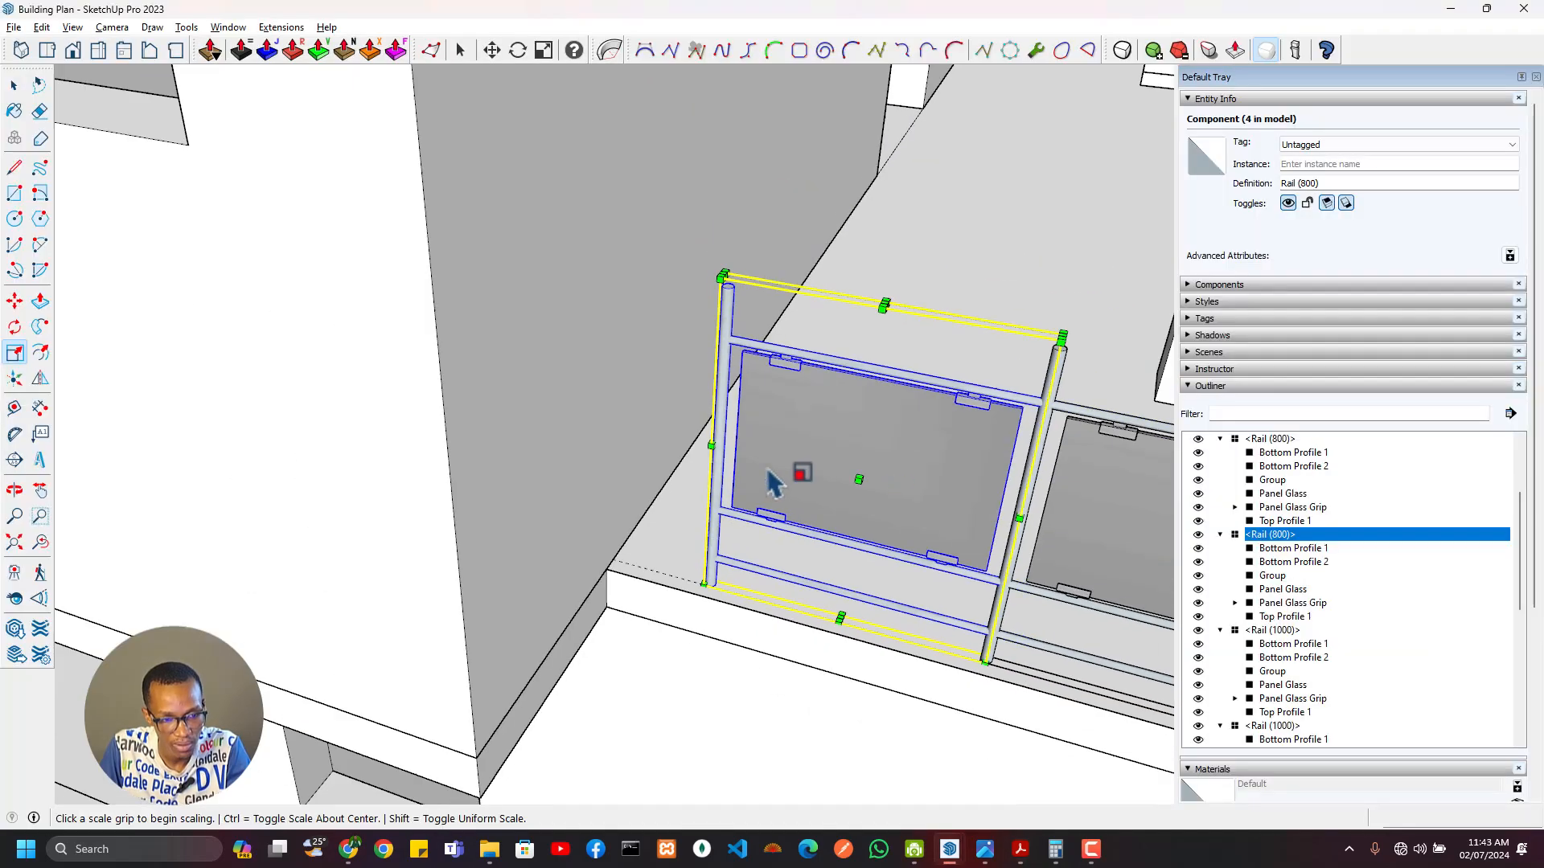
Step: Copy the D-03 - Wider Door component from the set of doors nested in the Doors, Windows & Rails group
scroll(772, 483, "down", 10)
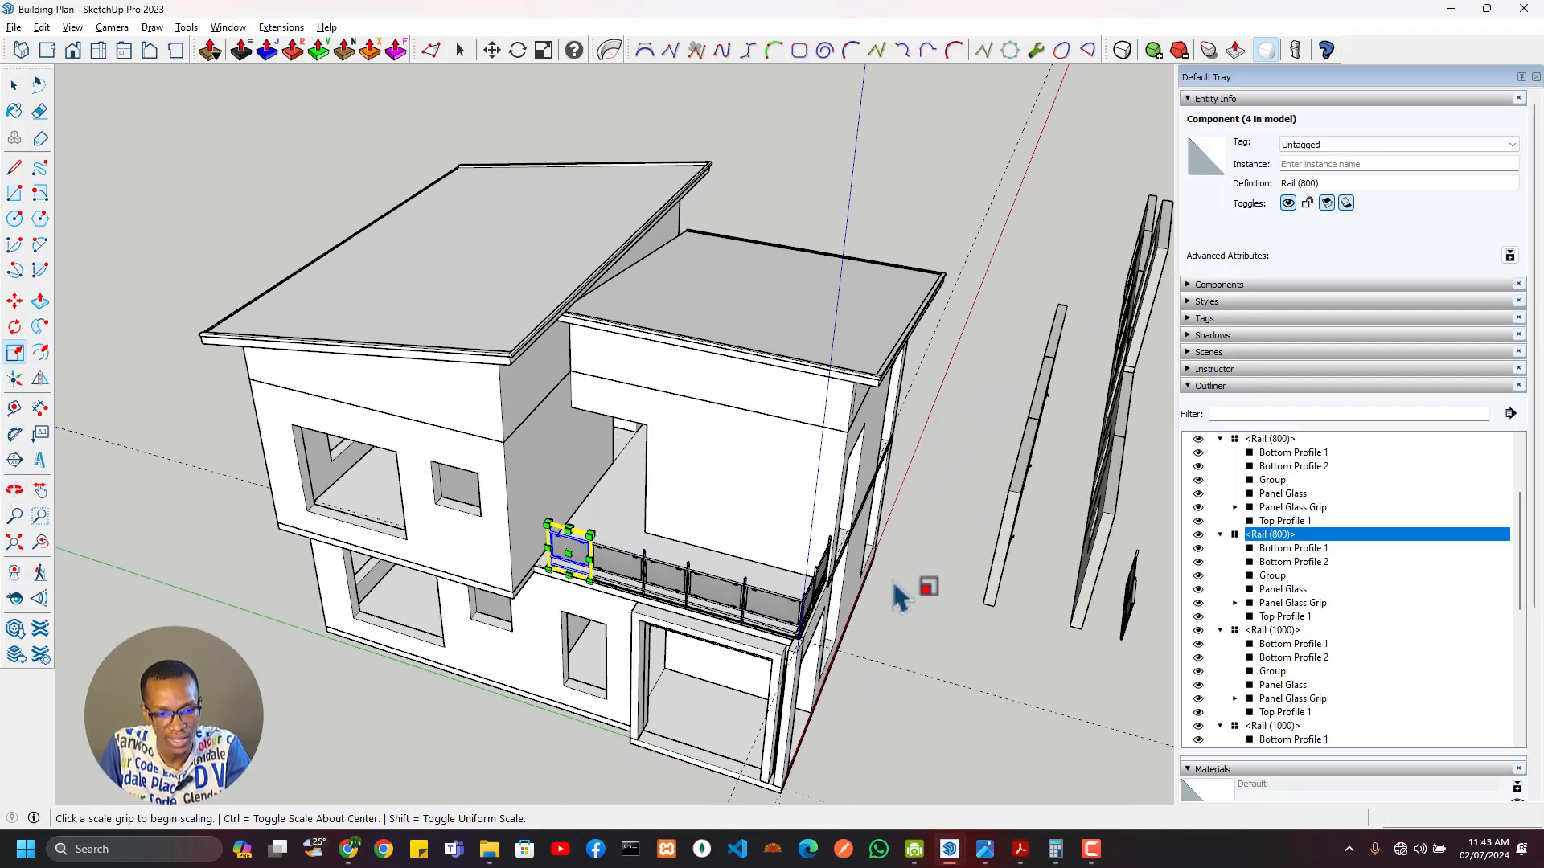
scroll(1034, 620, "up", 10)
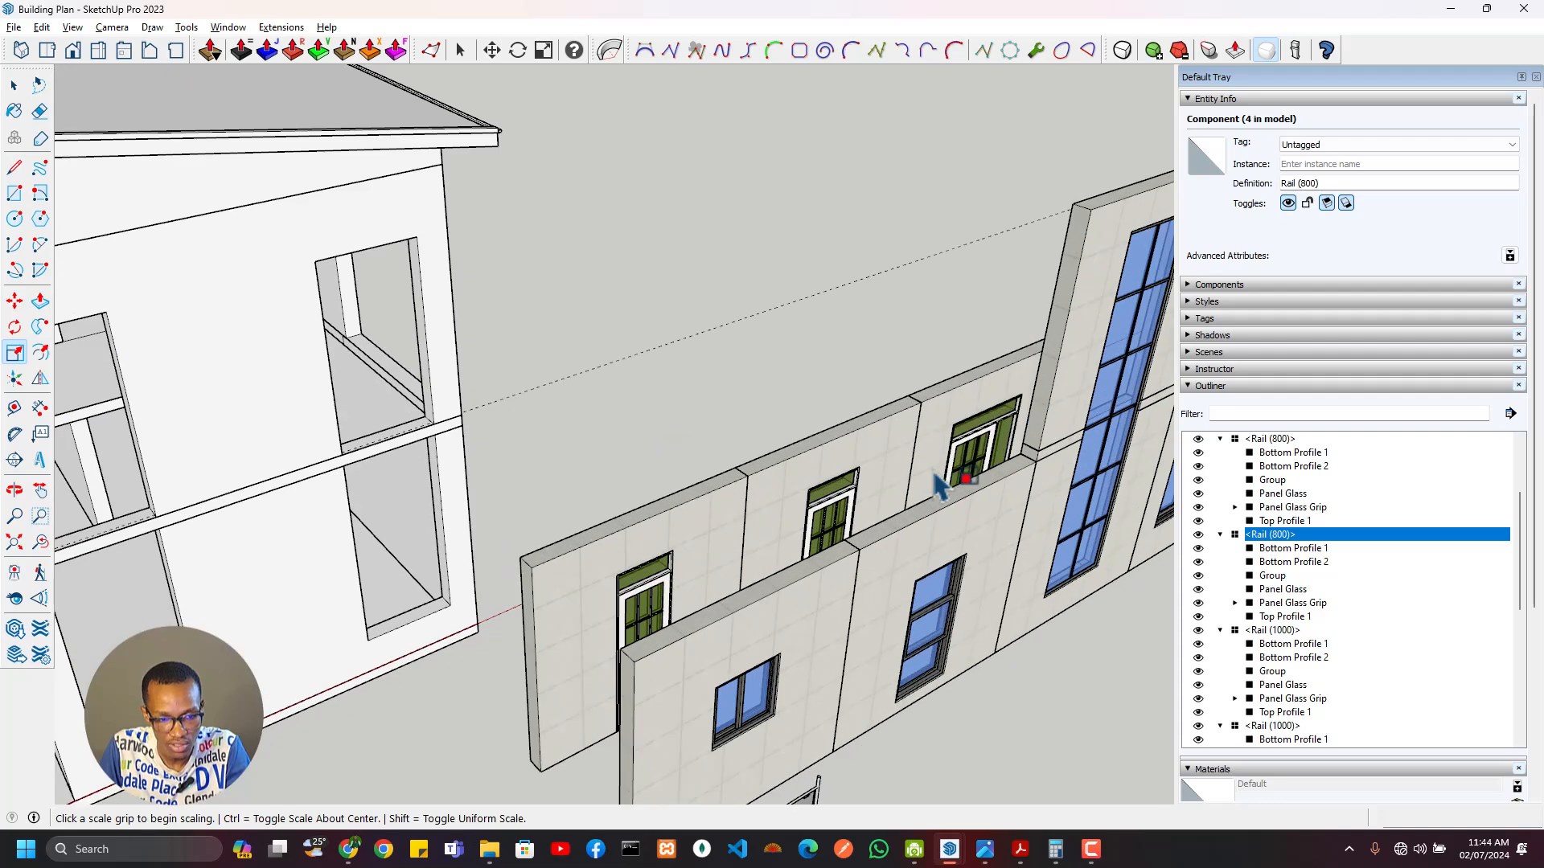
double_click(987, 454)
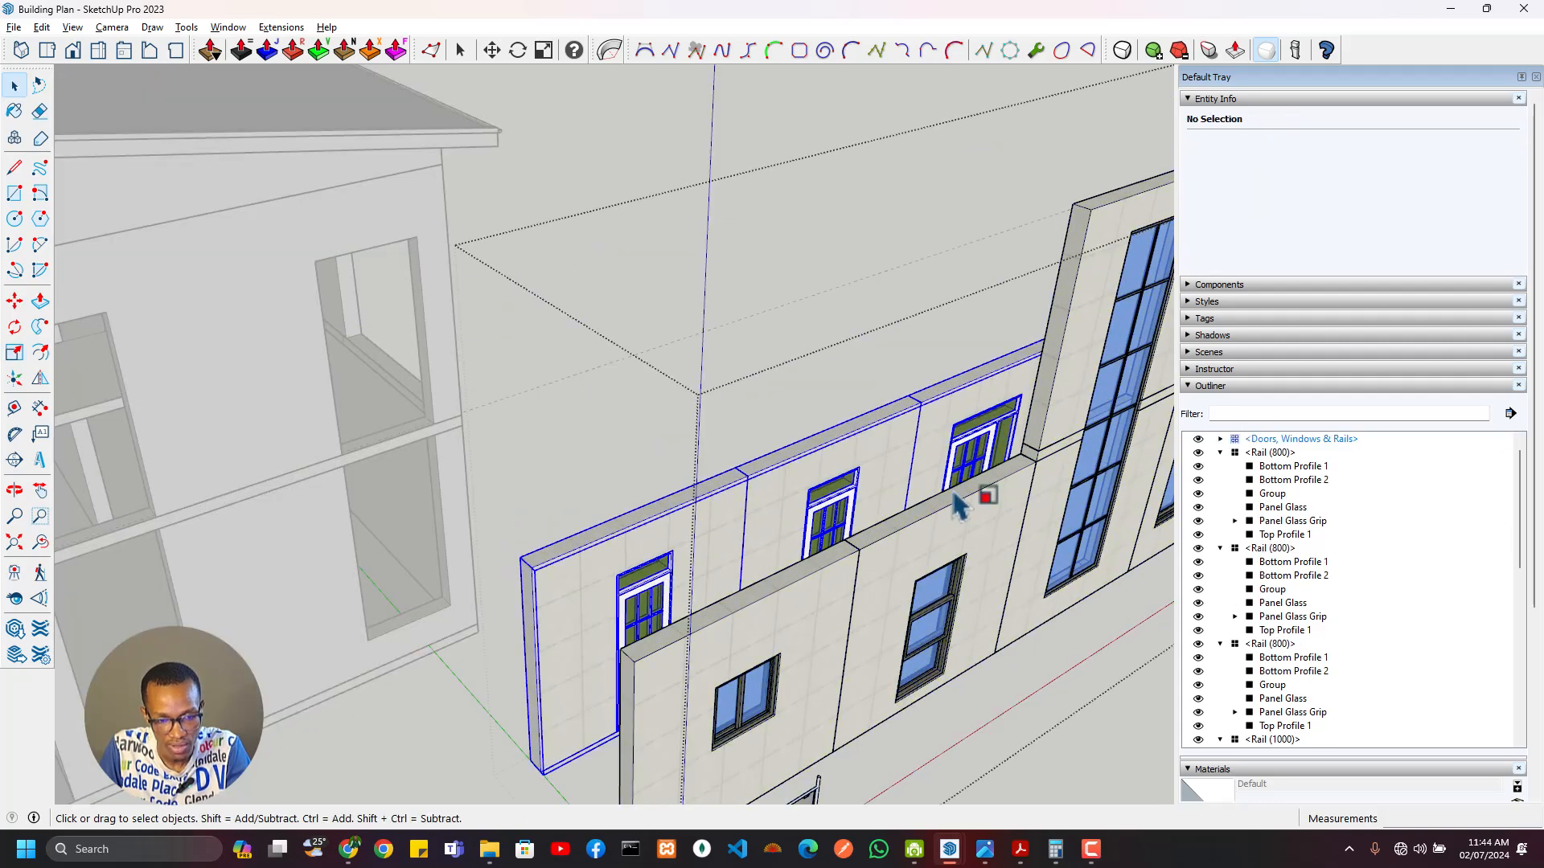
double_click(969, 475)
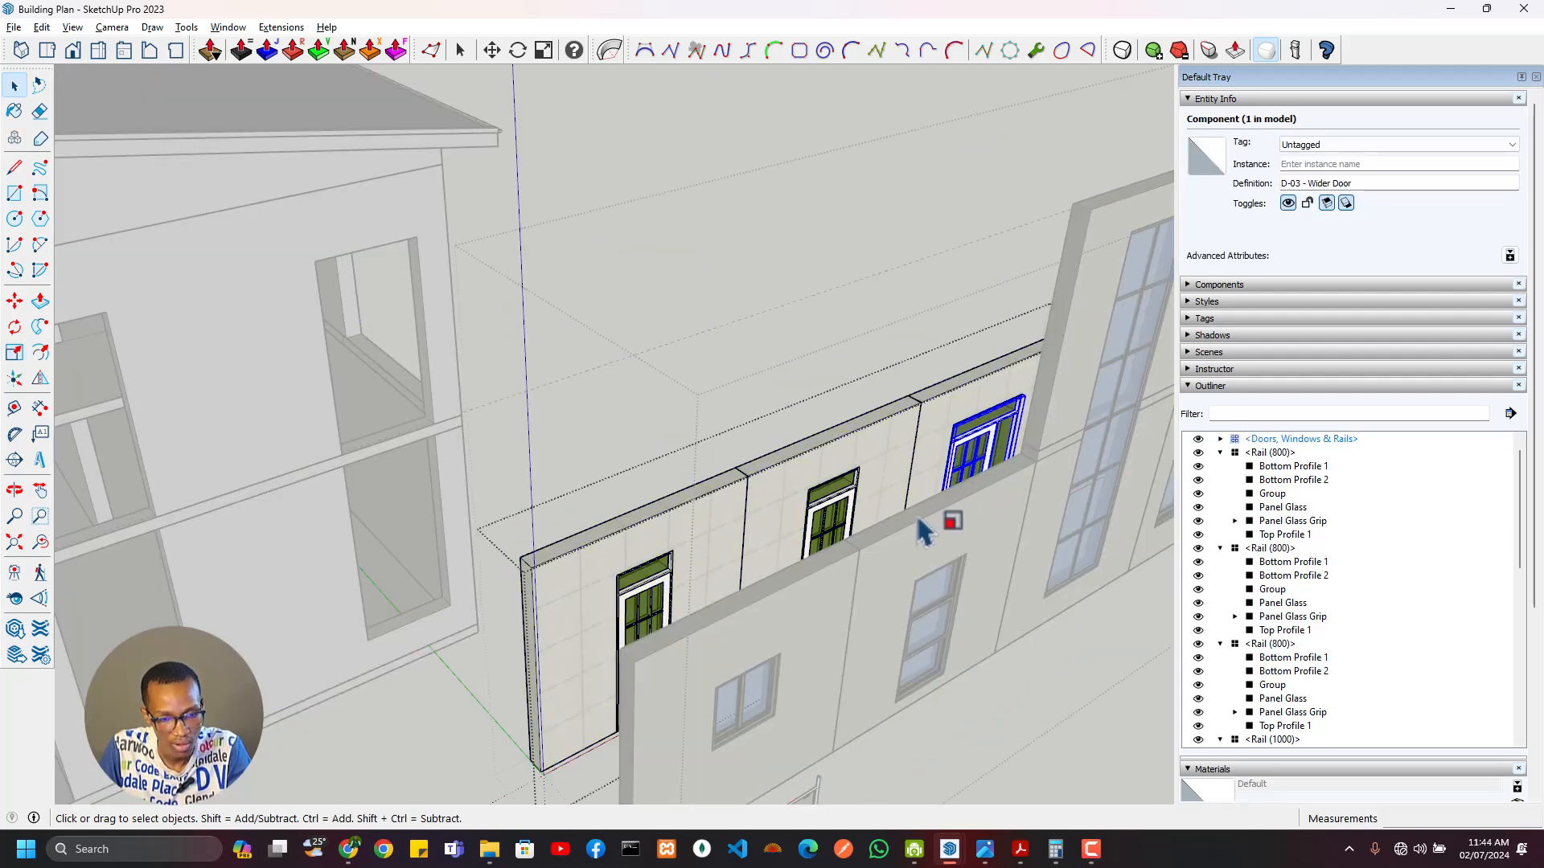
key("Escape")
key("Escape")
Step: Paste the copied D-03 - Wider Door on the balcony beside the doorway opening
scroll(624, 479, "down", 4)
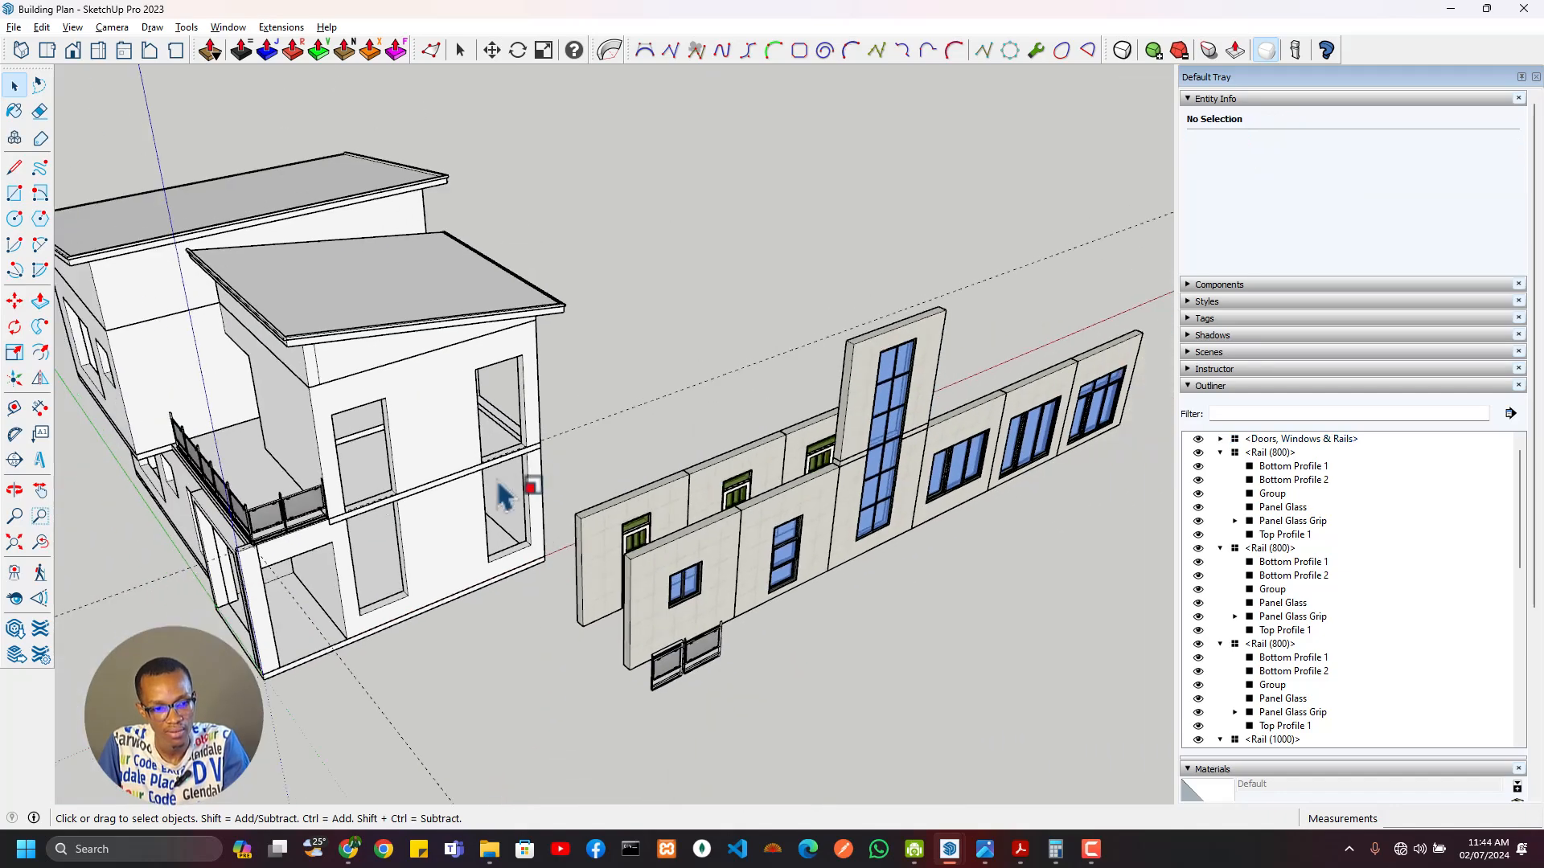
middle_click_drag(496, 482, 791, 582)
scroll(791, 581, "up", 8)
key("ctrl+v")
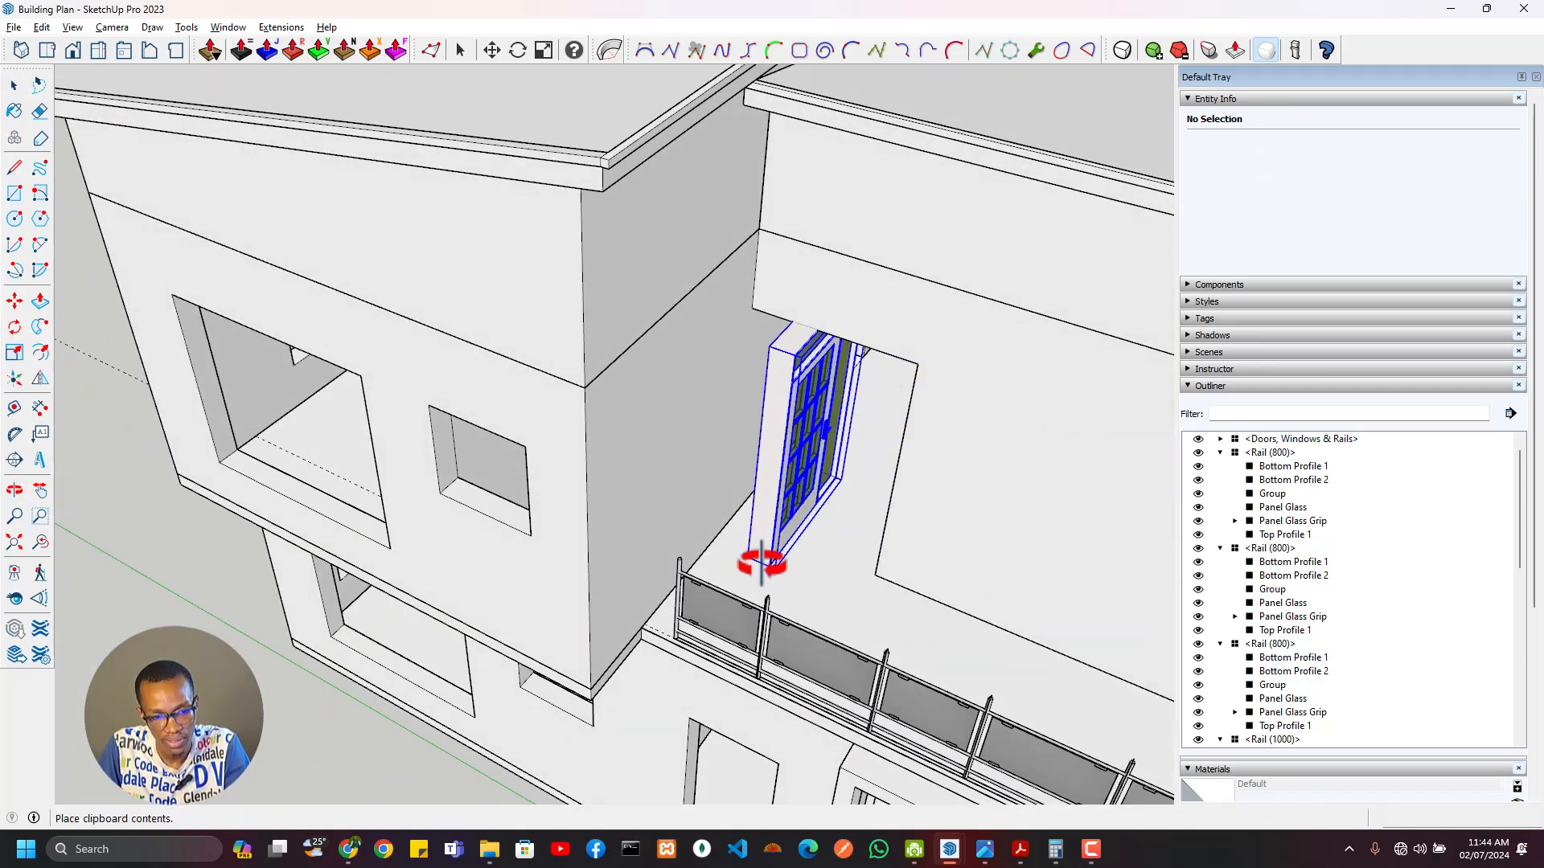
Step: Rotate the pasted D-03 - Wider Door 90 degrees about its lower corner so it runs parallel to the doorway wall
scroll(845, 481, "up", 3)
middle_click_drag(845, 480, 717, 448)
scroll(648, 680, "up", 2)
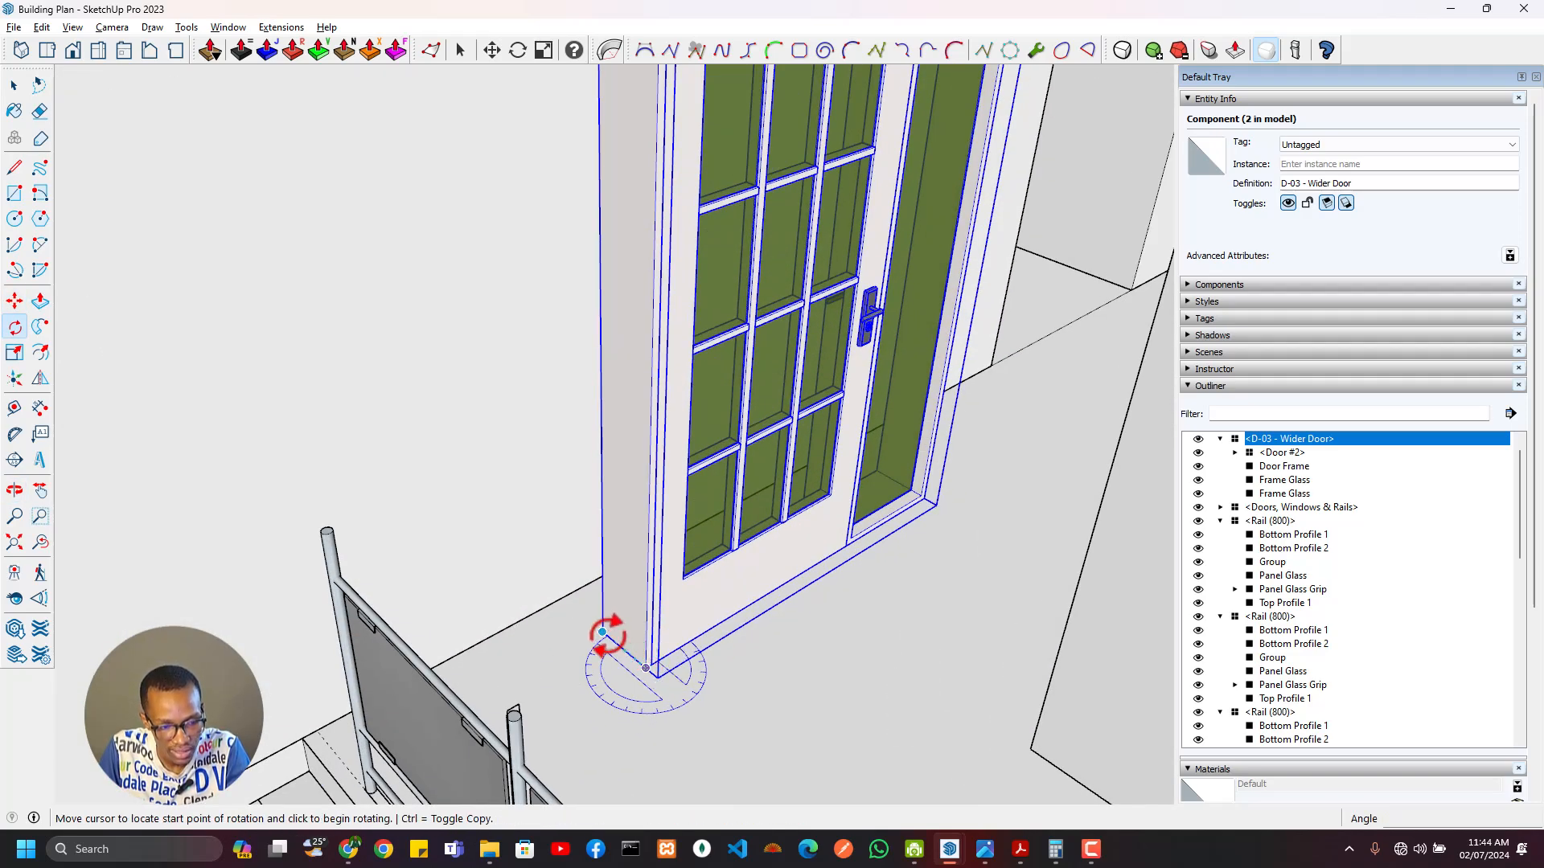
left_click(751, 603)
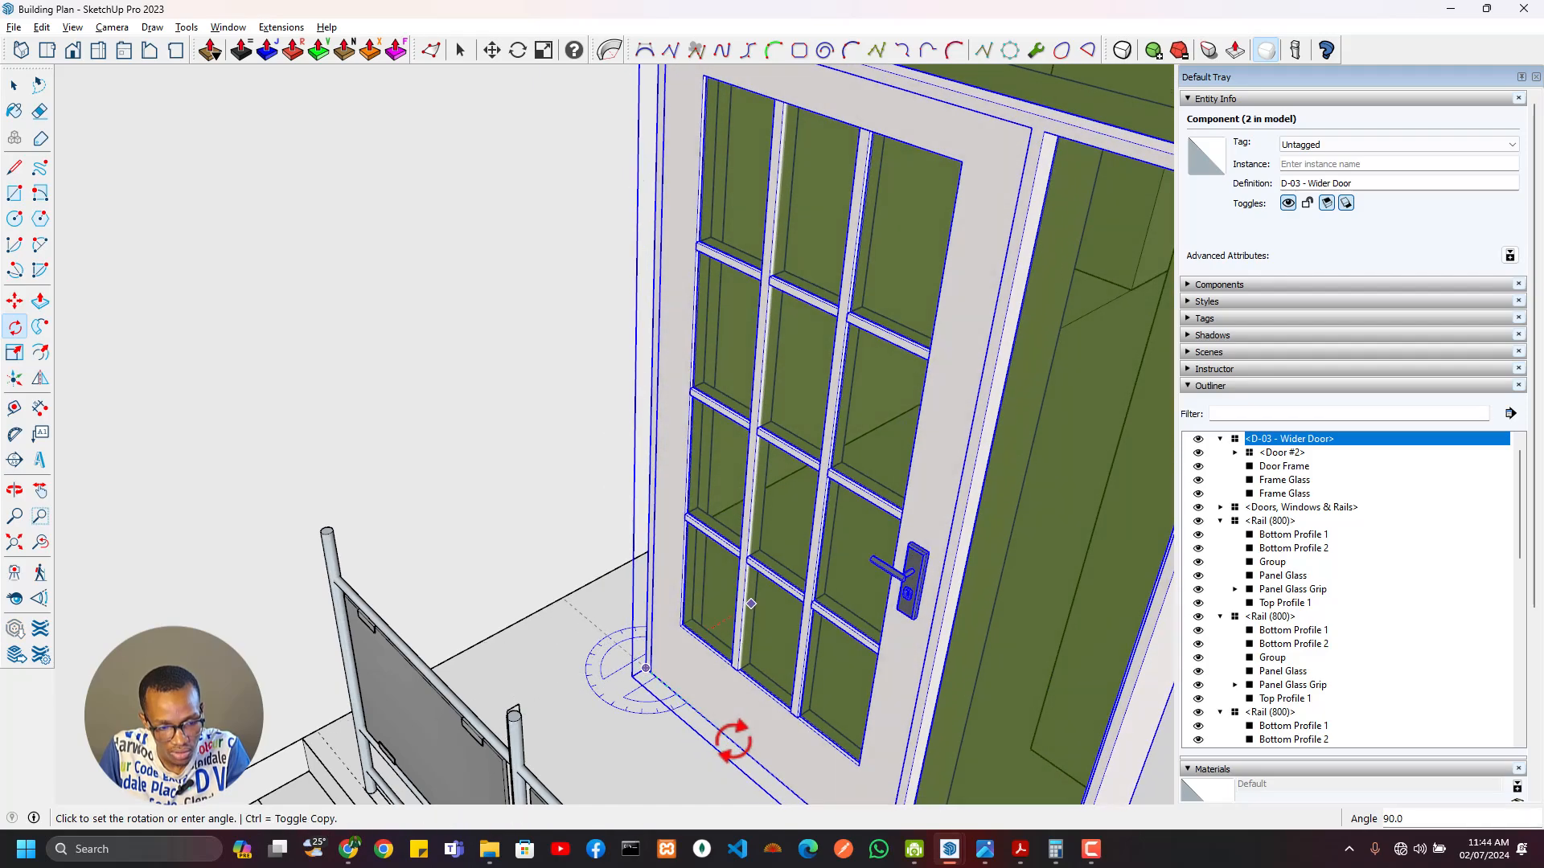
Step: Move the rotated D-03 - Wider Door by its upper corner into the balcony doorway opening
scroll(817, 683, "down", 4)
middle_click_drag(834, 655, 903, 510)
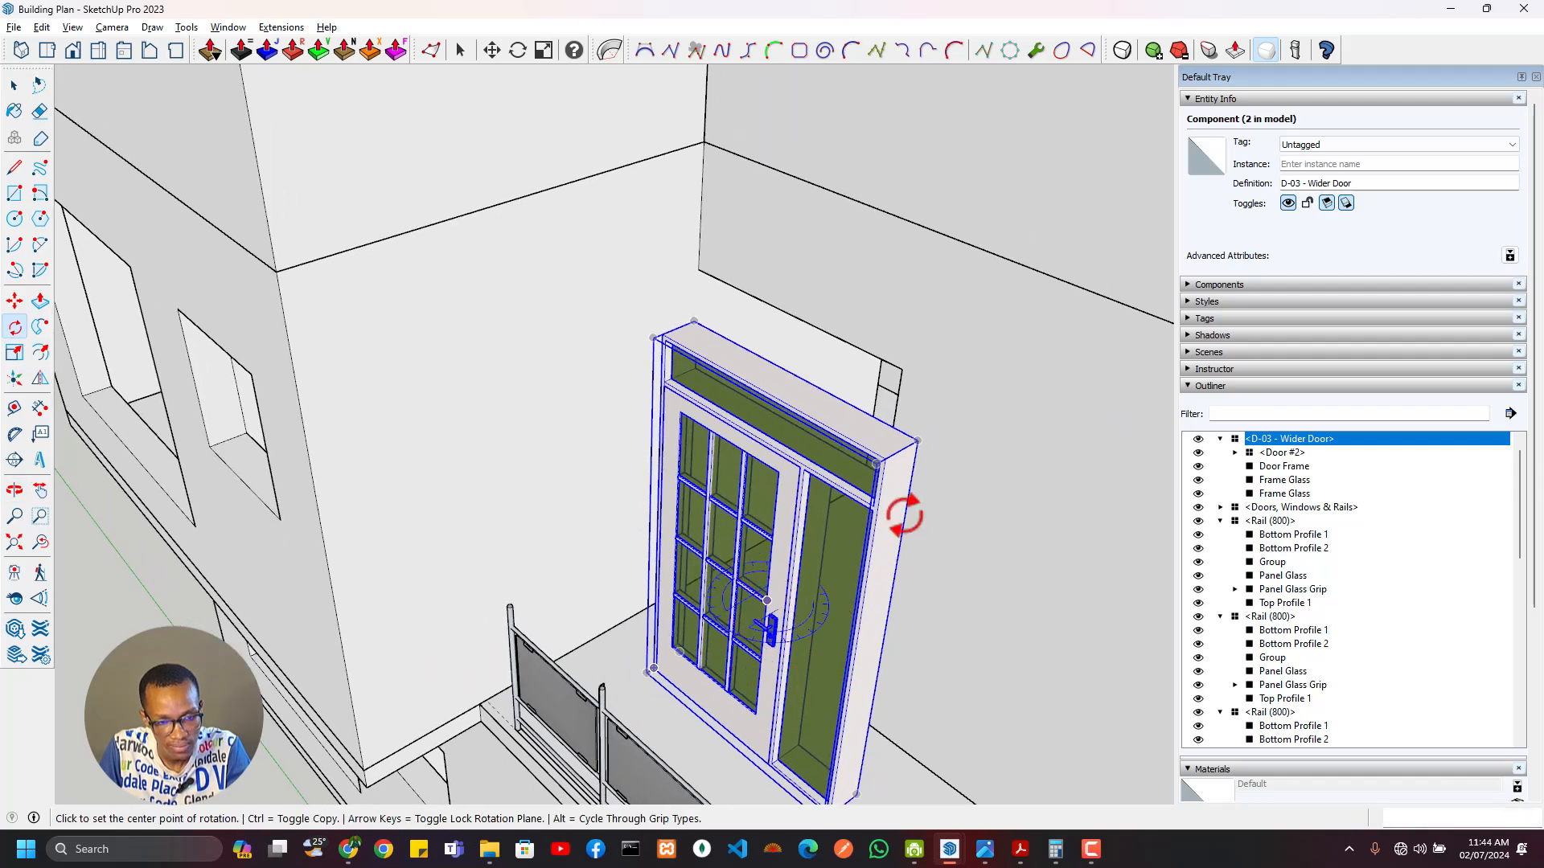
scroll(903, 510, "up", 1)
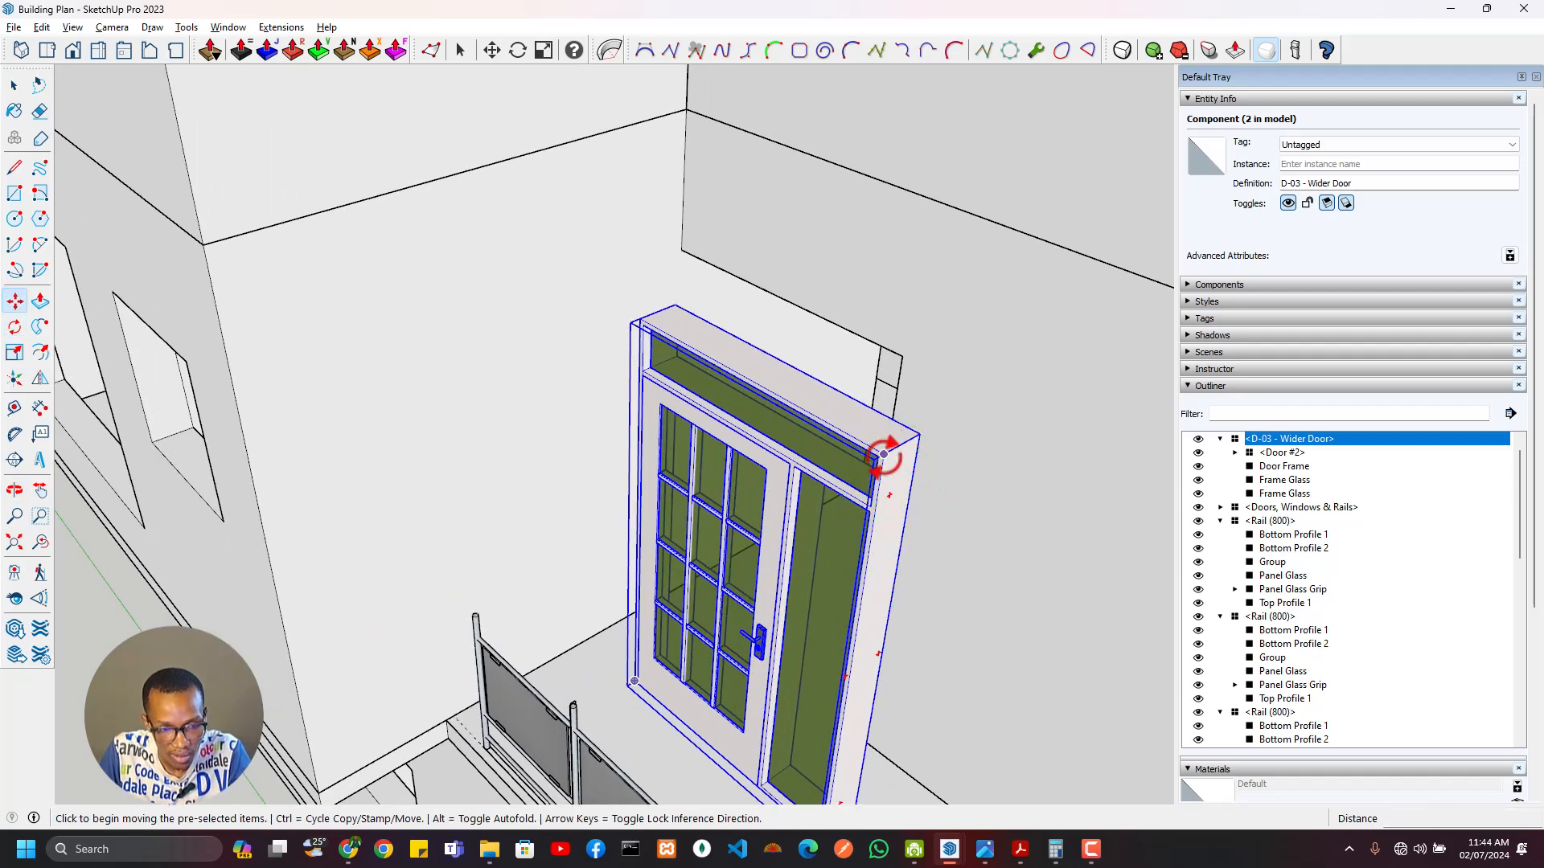
key("ctrl")
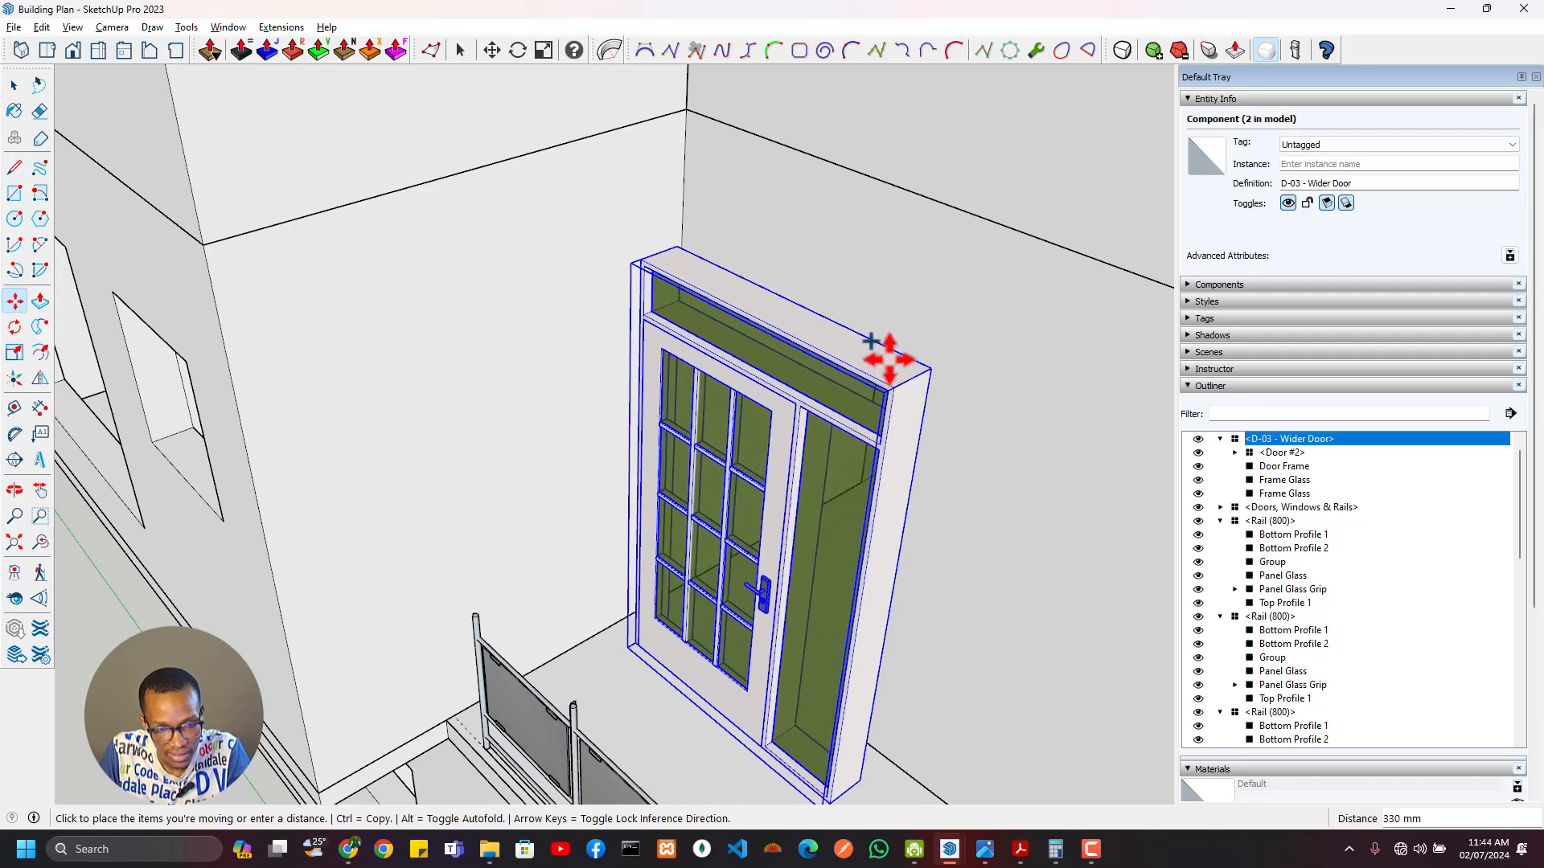
middle_click_drag(879, 361, 826, 435)
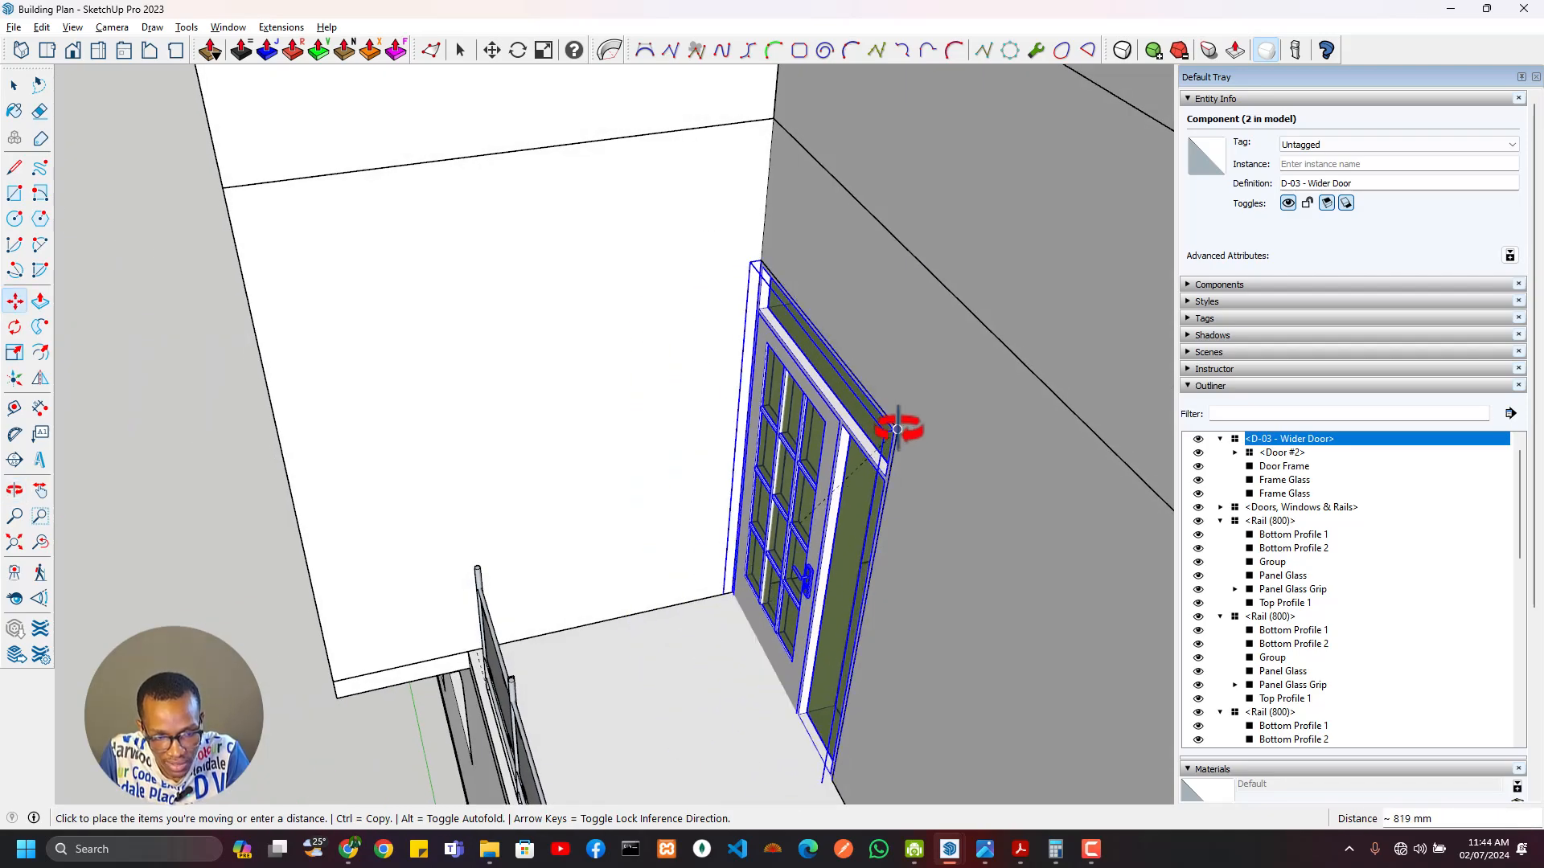
scroll(832, 574, "down", 2)
middle_click_drag(832, 574, 1141, 514)
scroll(952, 424, "up", 3)
key("space")
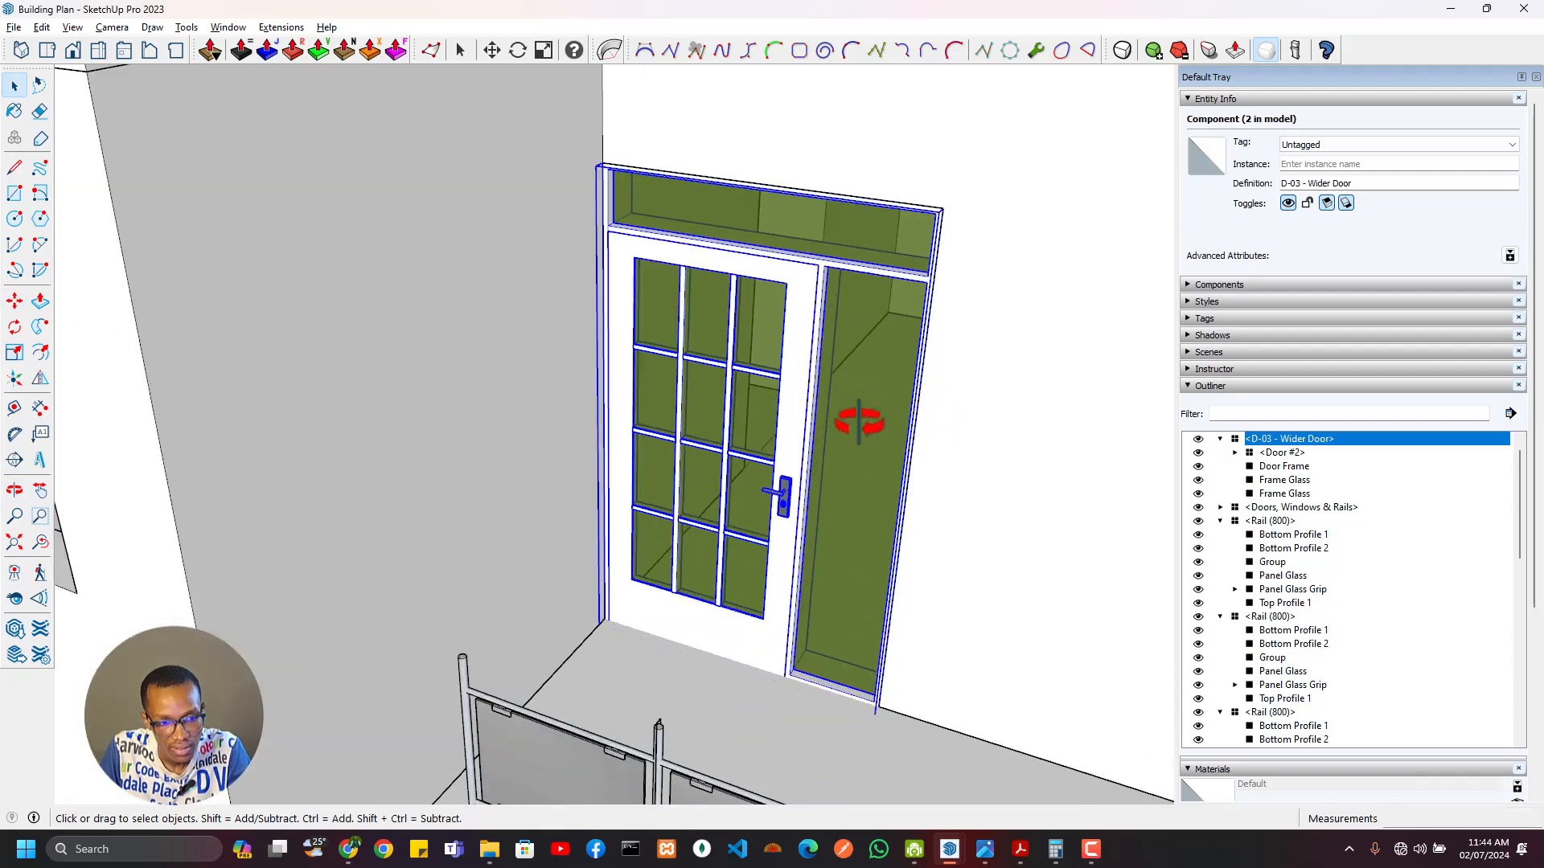
Step: Examine how the D-03 - Wider Door sits in the balcony doorway, from its lower corners to its full height
middle_click_drag(837, 520, 734, 593)
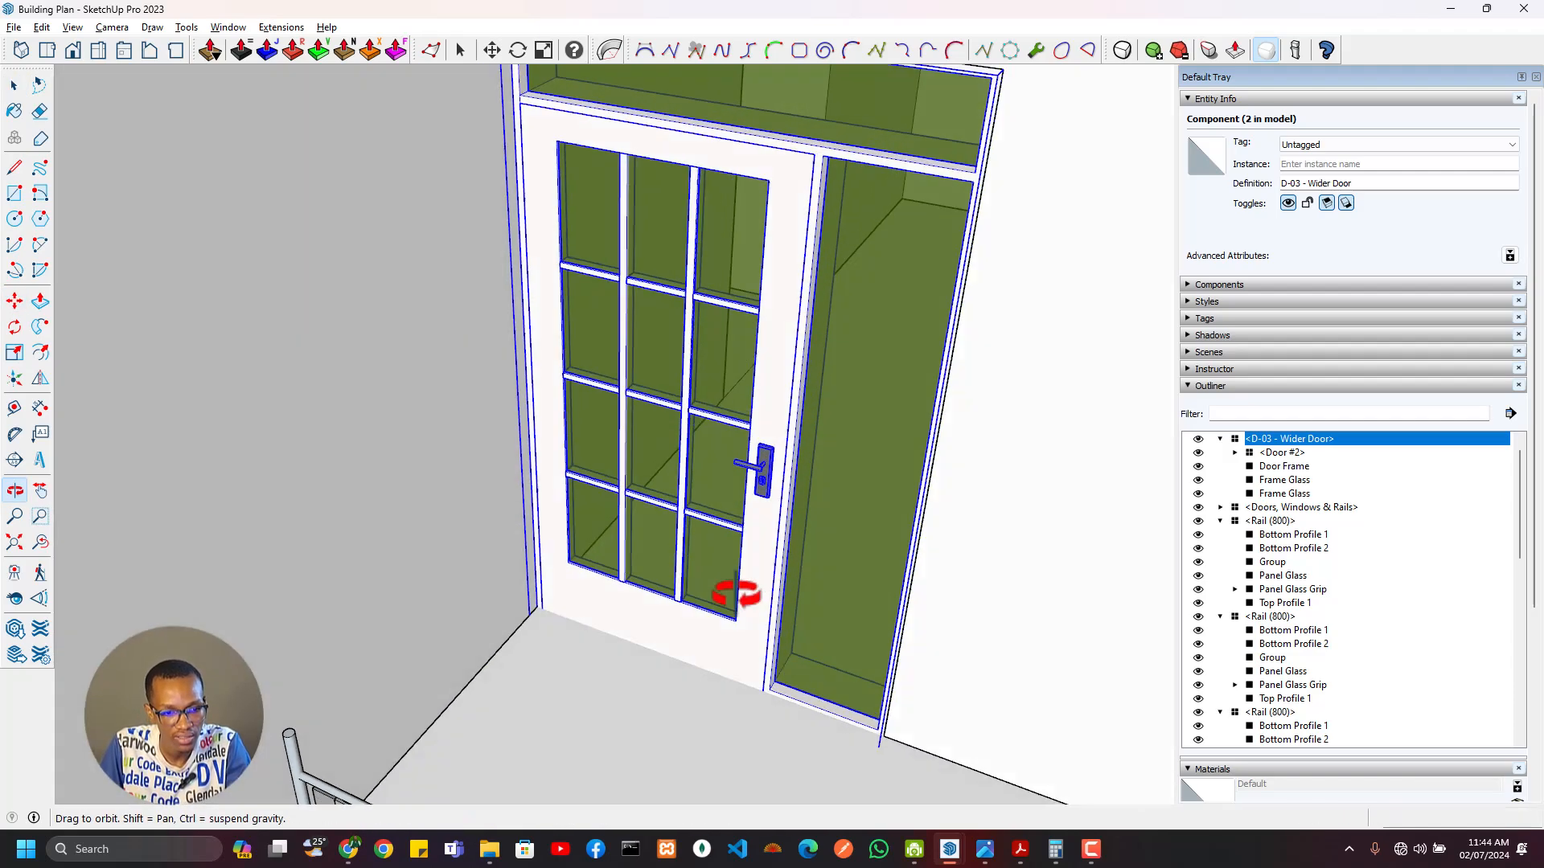
scroll(718, 583, "down", 3)
scroll(708, 611, "up", 6)
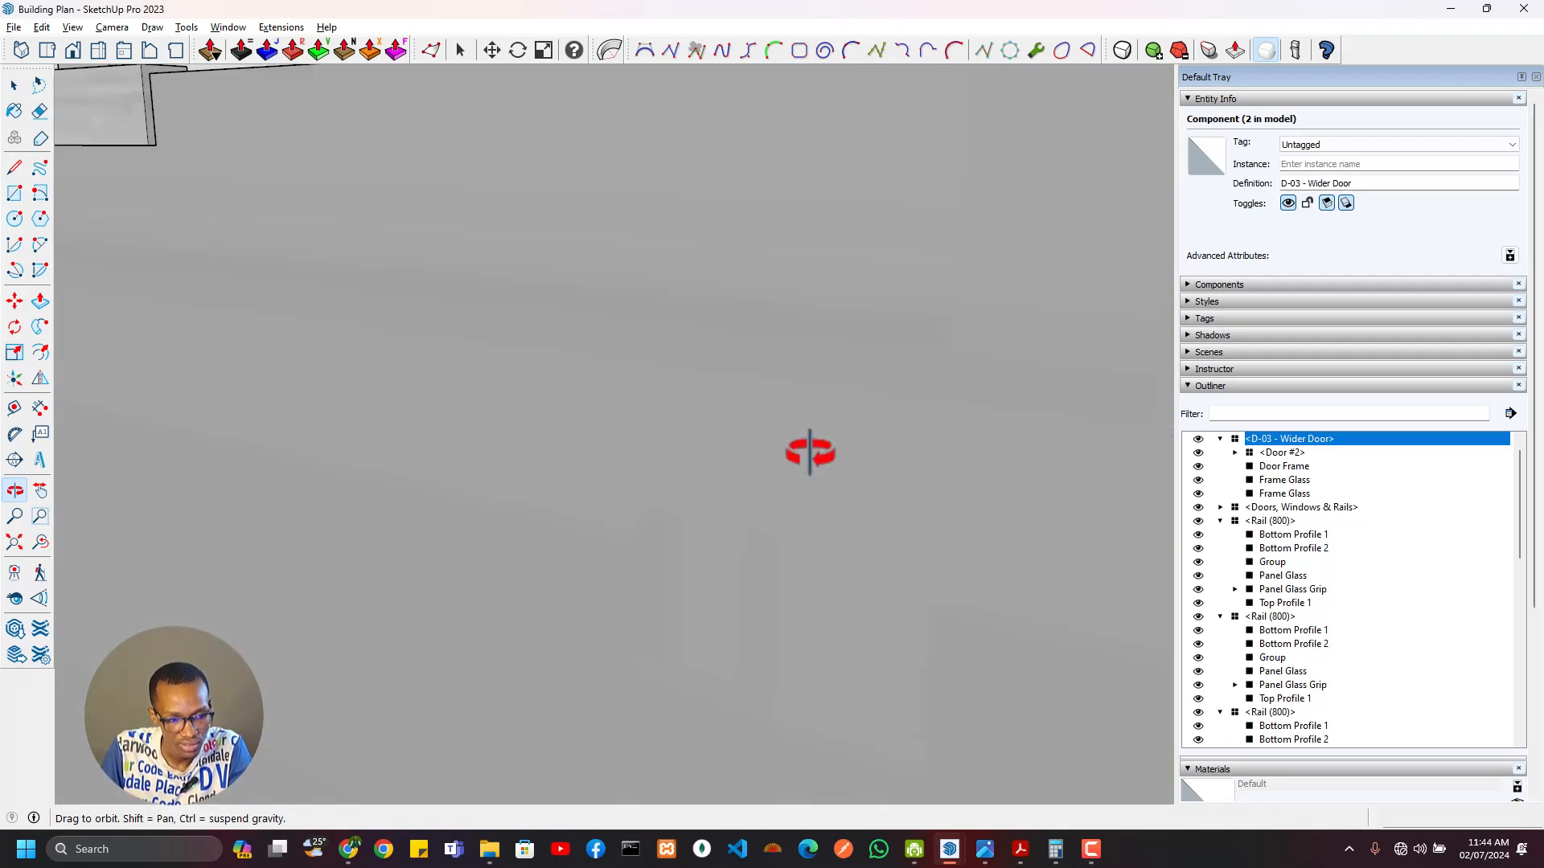
scroll(796, 455, "down", 2)
scroll(654, 541, "down", 4)
scroll(723, 611, "up", 4)
key("s")
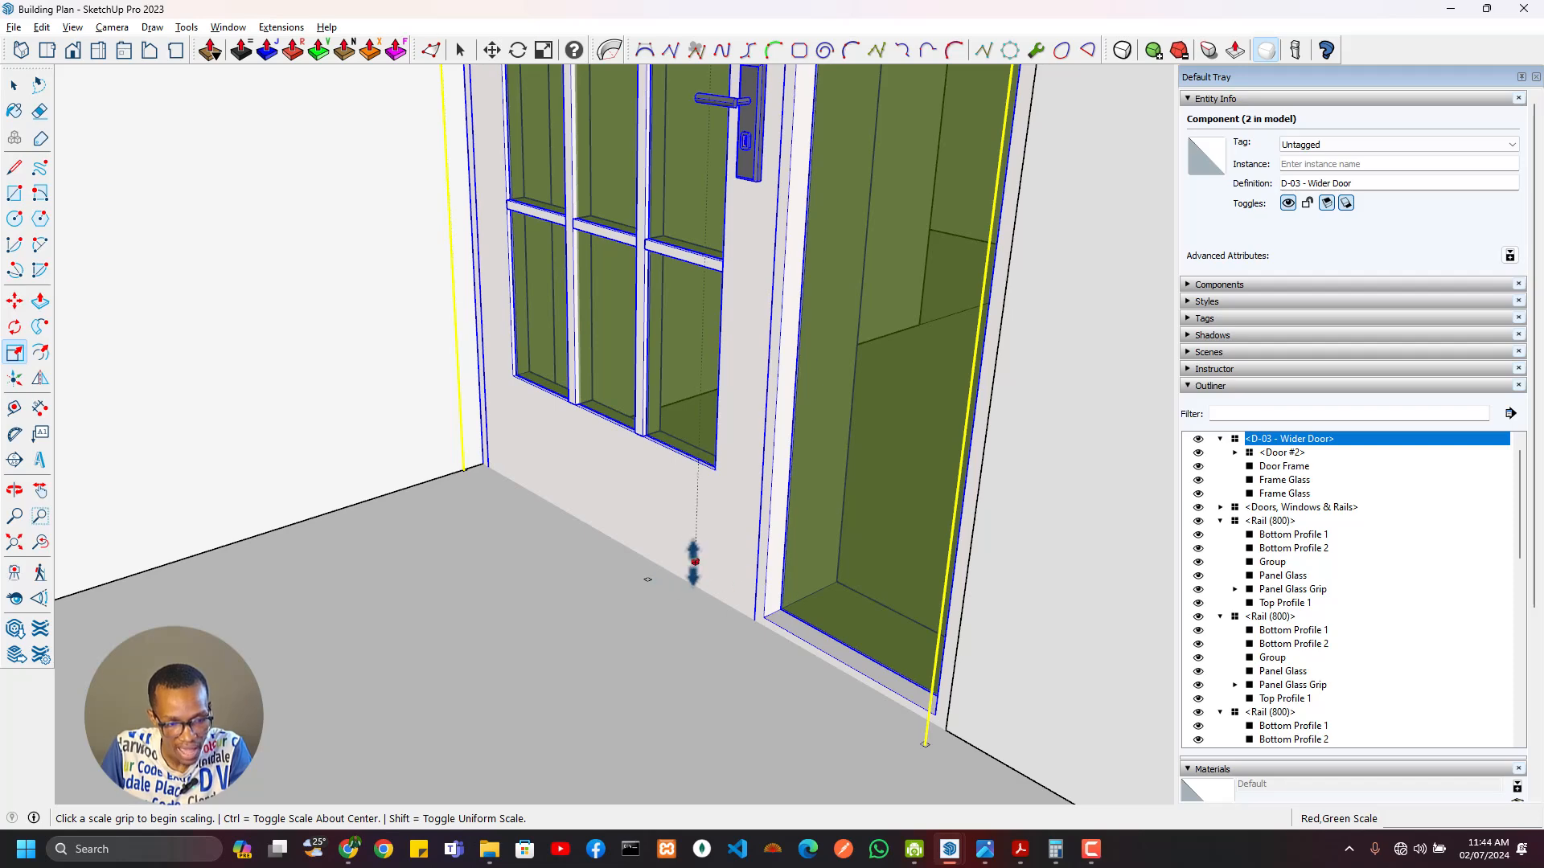
scroll(695, 563, "down", 10)
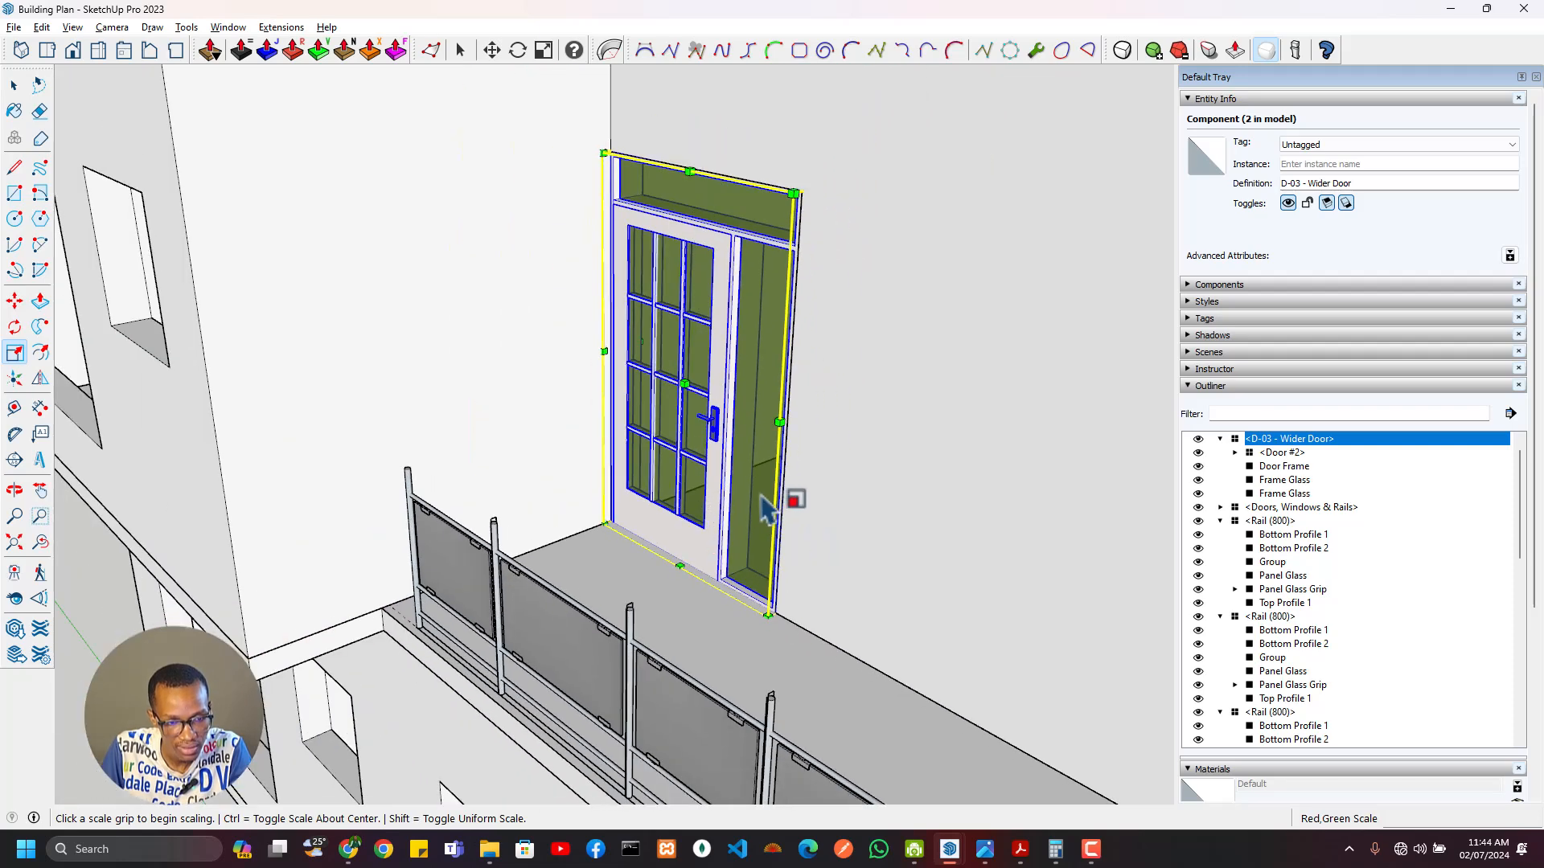
key("space")
key("t")
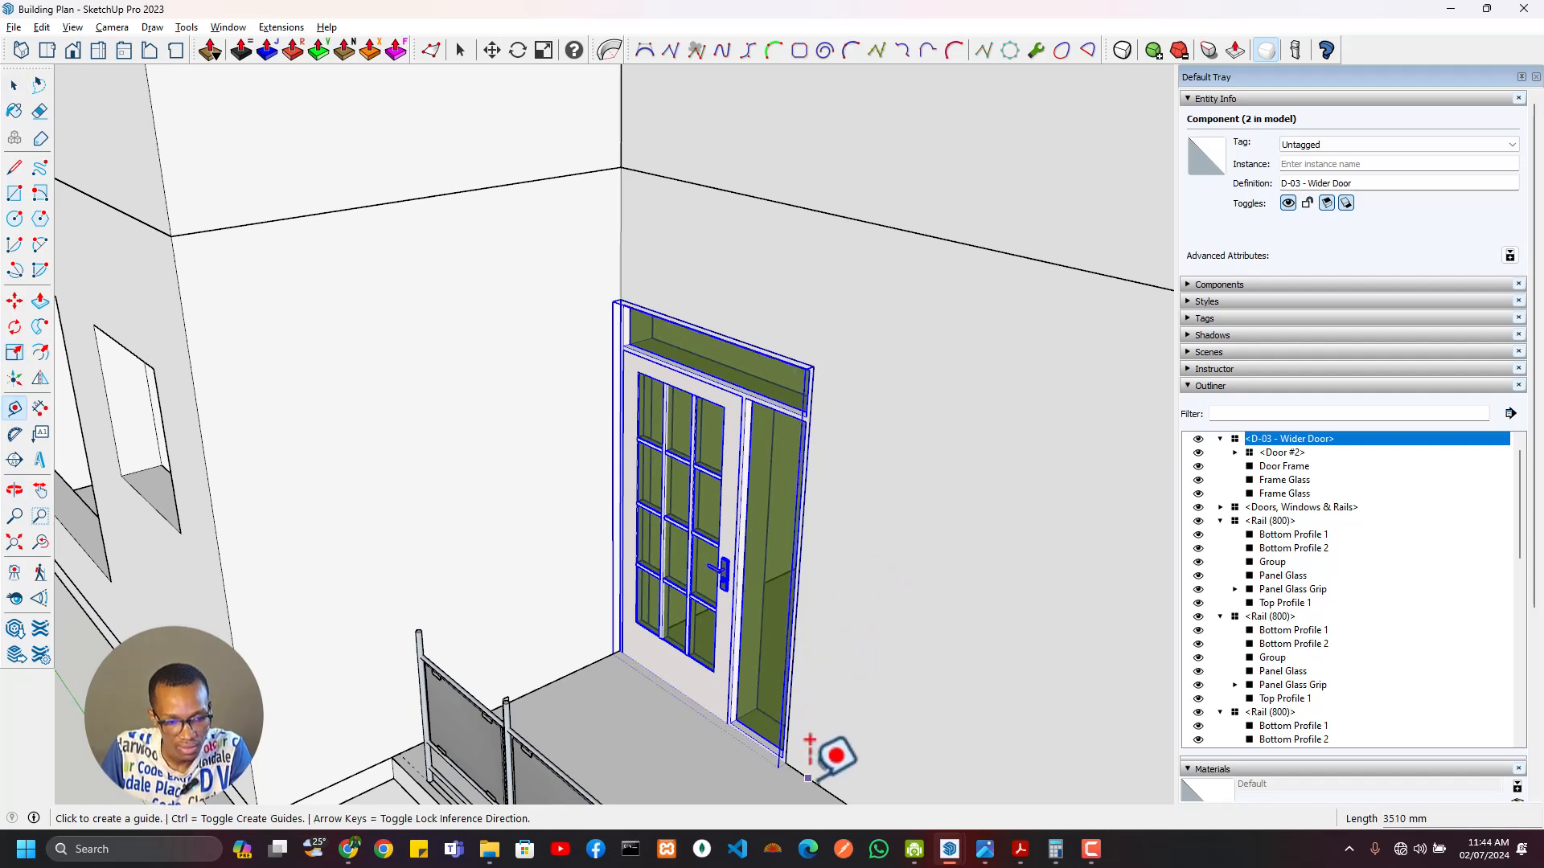
left_click(828, 749)
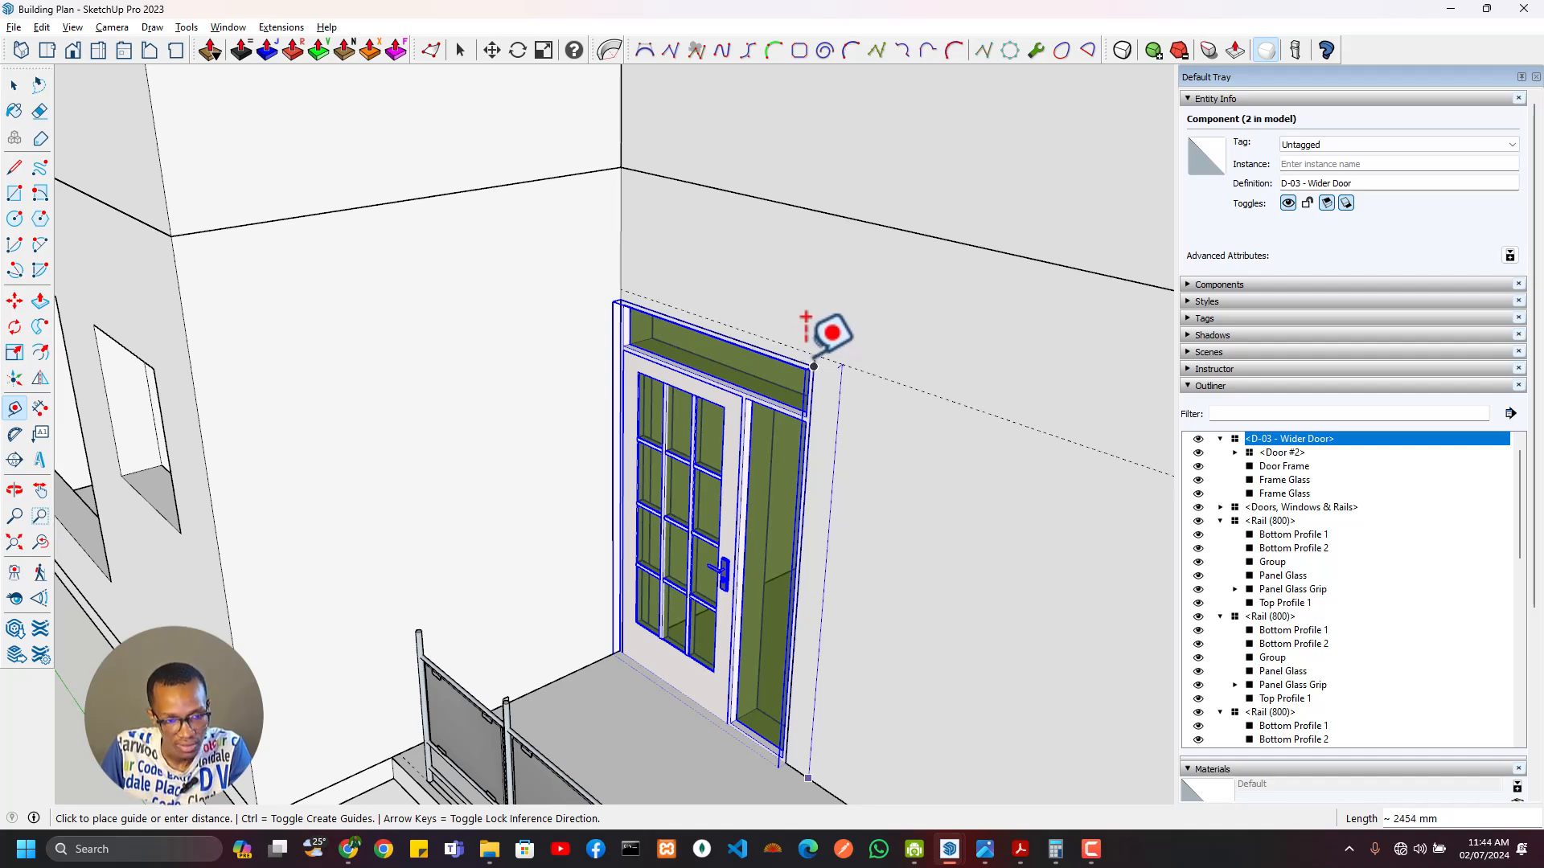
key("Escape")
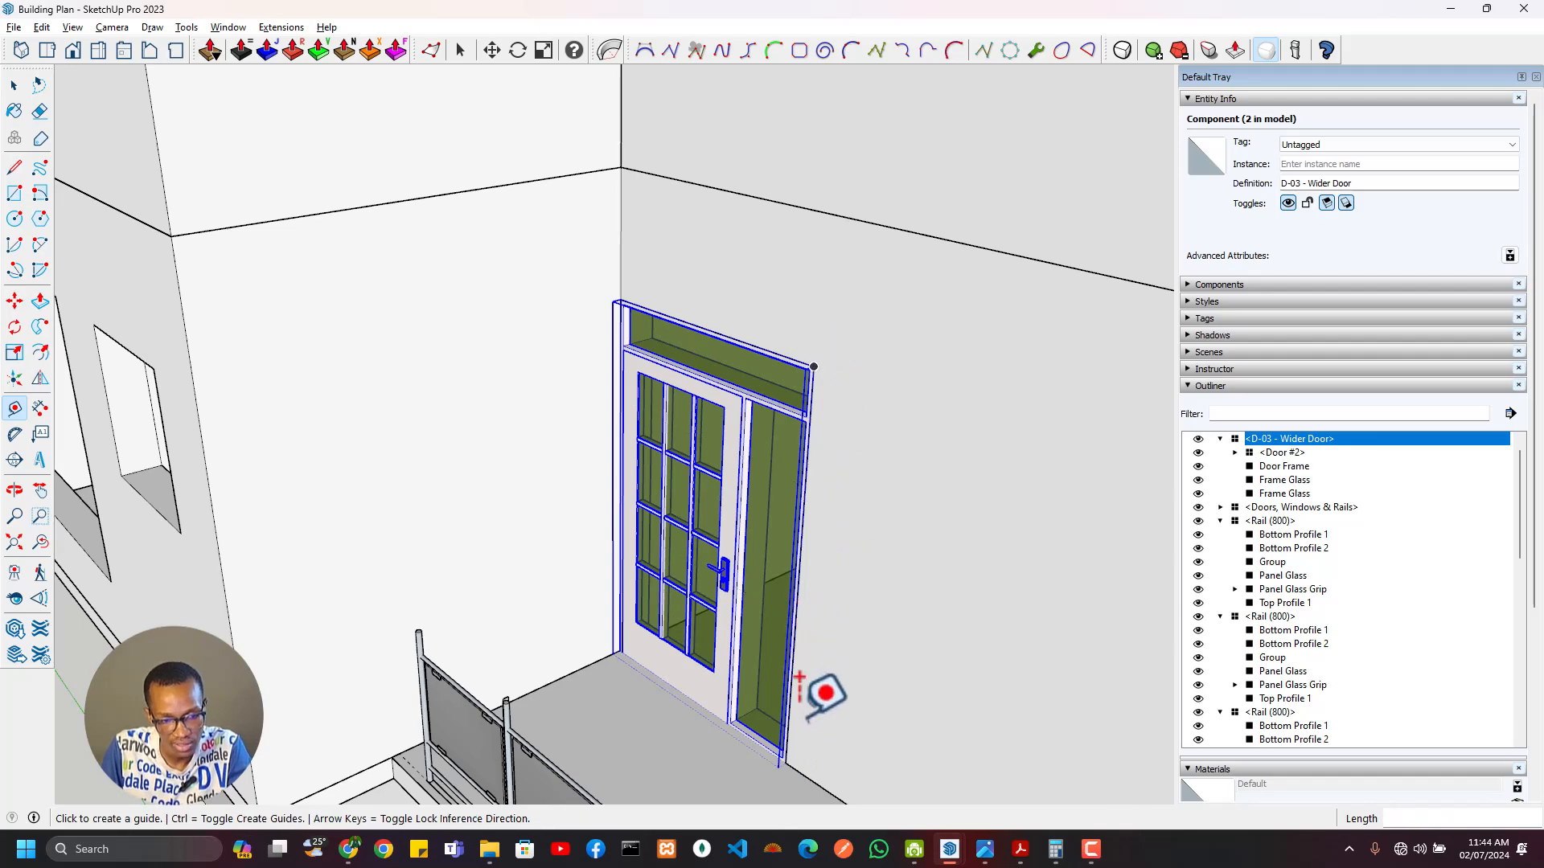
key("ctrl+z")
Step: Place a horizontal guide on the doorway wall 2400 mm above the balcony floor and measure its height
middle_click_drag(751, 421, 901, 475)
middle_click_drag(748, 481, 779, 635)
left_click(781, 671)
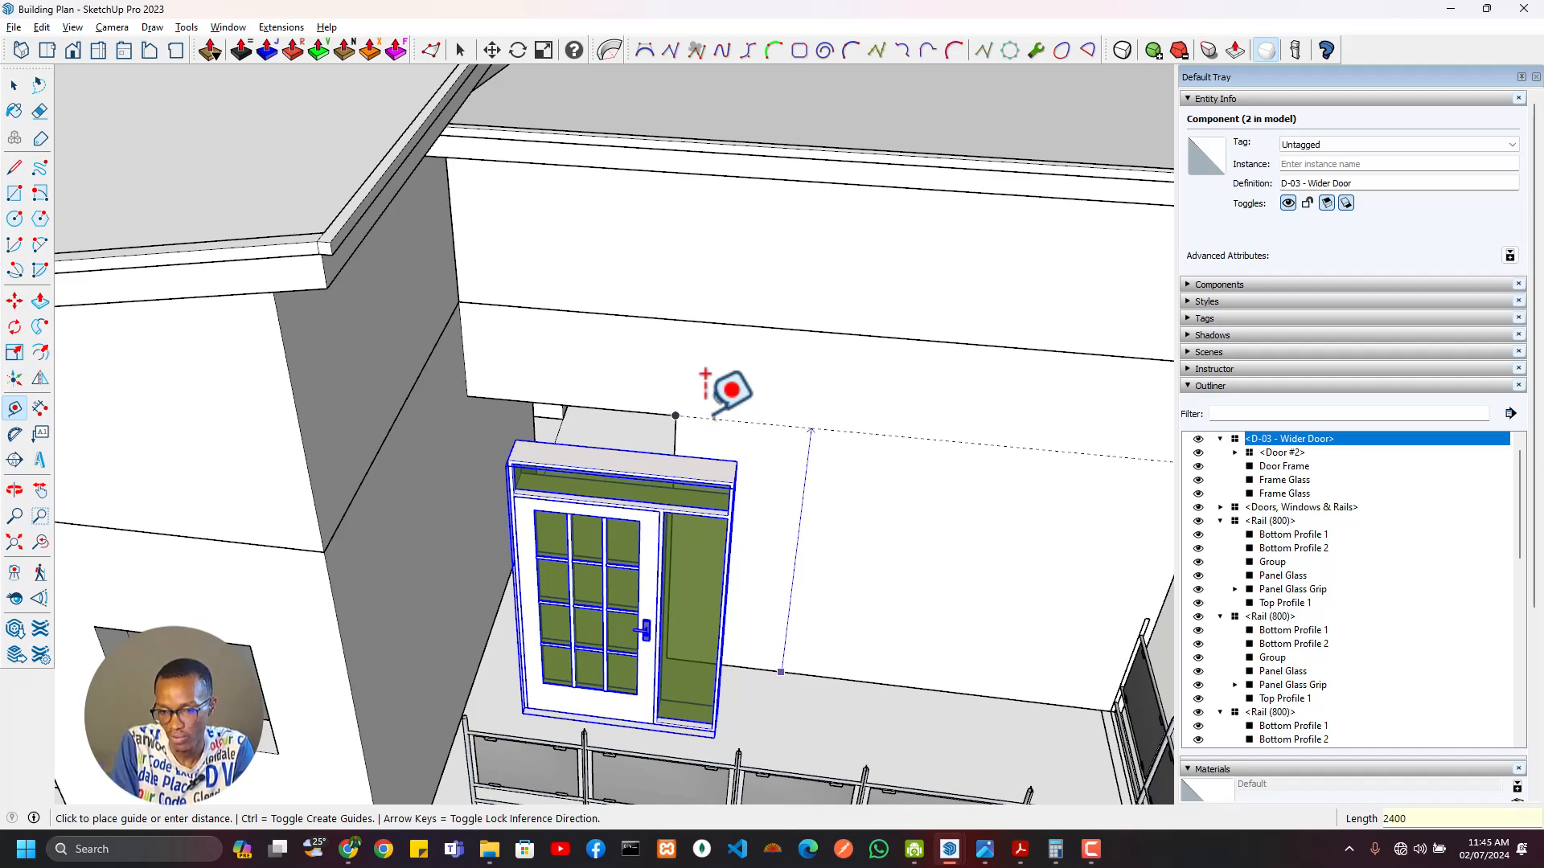
middle_click_drag(701, 378, 735, 689)
left_click(839, 250)
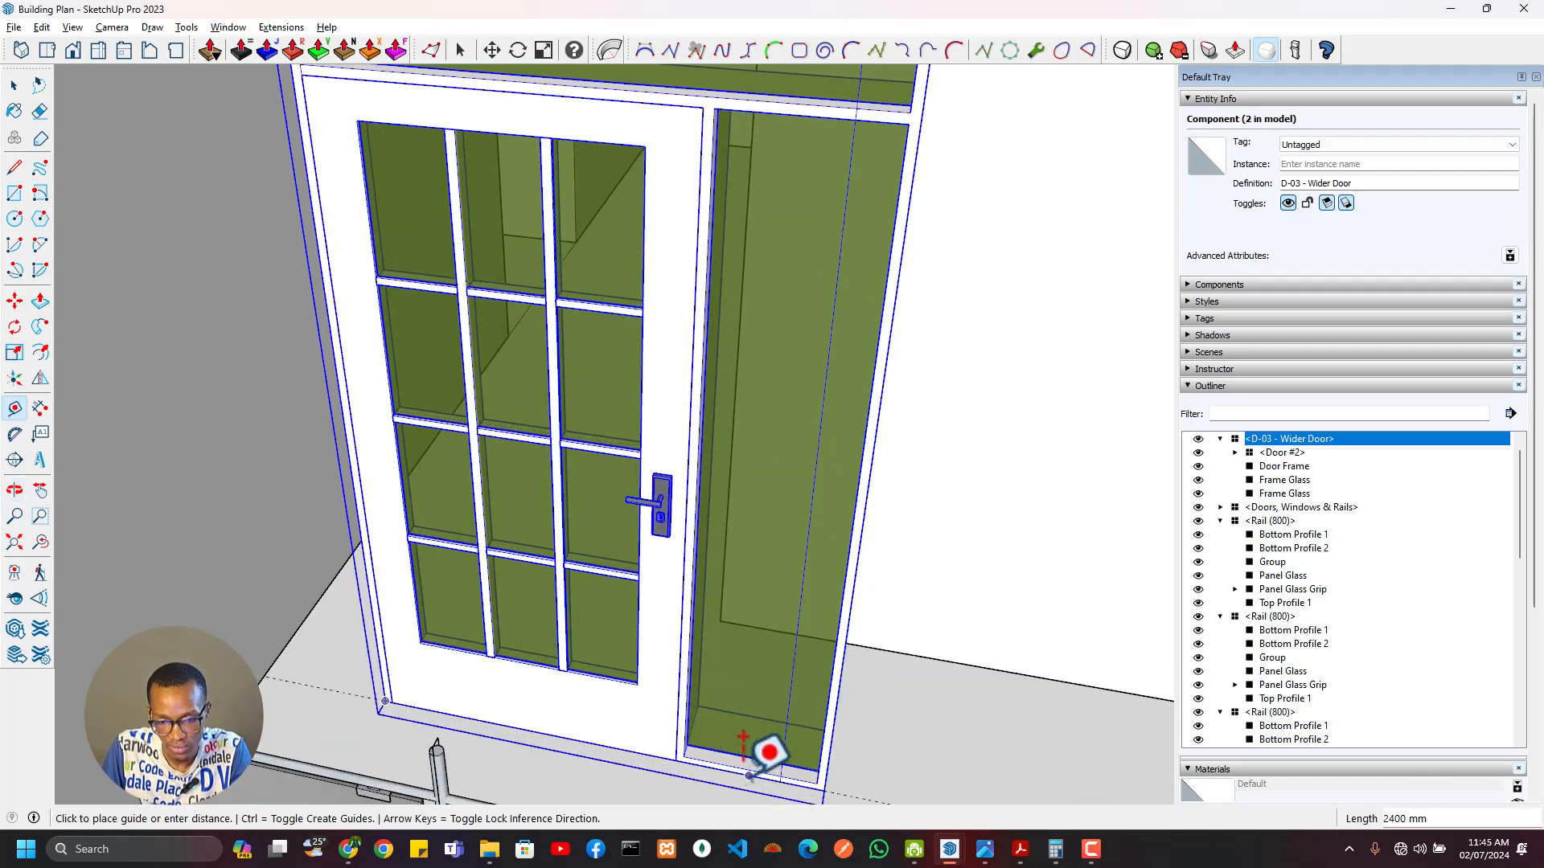
key("Escape")
Step: Open the Walls group nested in the First Floor group for editing at the head of the balcony doorway
scroll(885, 543, "down", 3)
middle_click_drag(910, 370, 882, 724, "shift")
scroll(748, 475, "up", 4)
middle_click_drag(752, 474, 955, 331)
key("space")
double_click(720, 551)
scroll(719, 550, "up", 3)
middle_click_drag(720, 551, 868, 403)
left_click(714, 528)
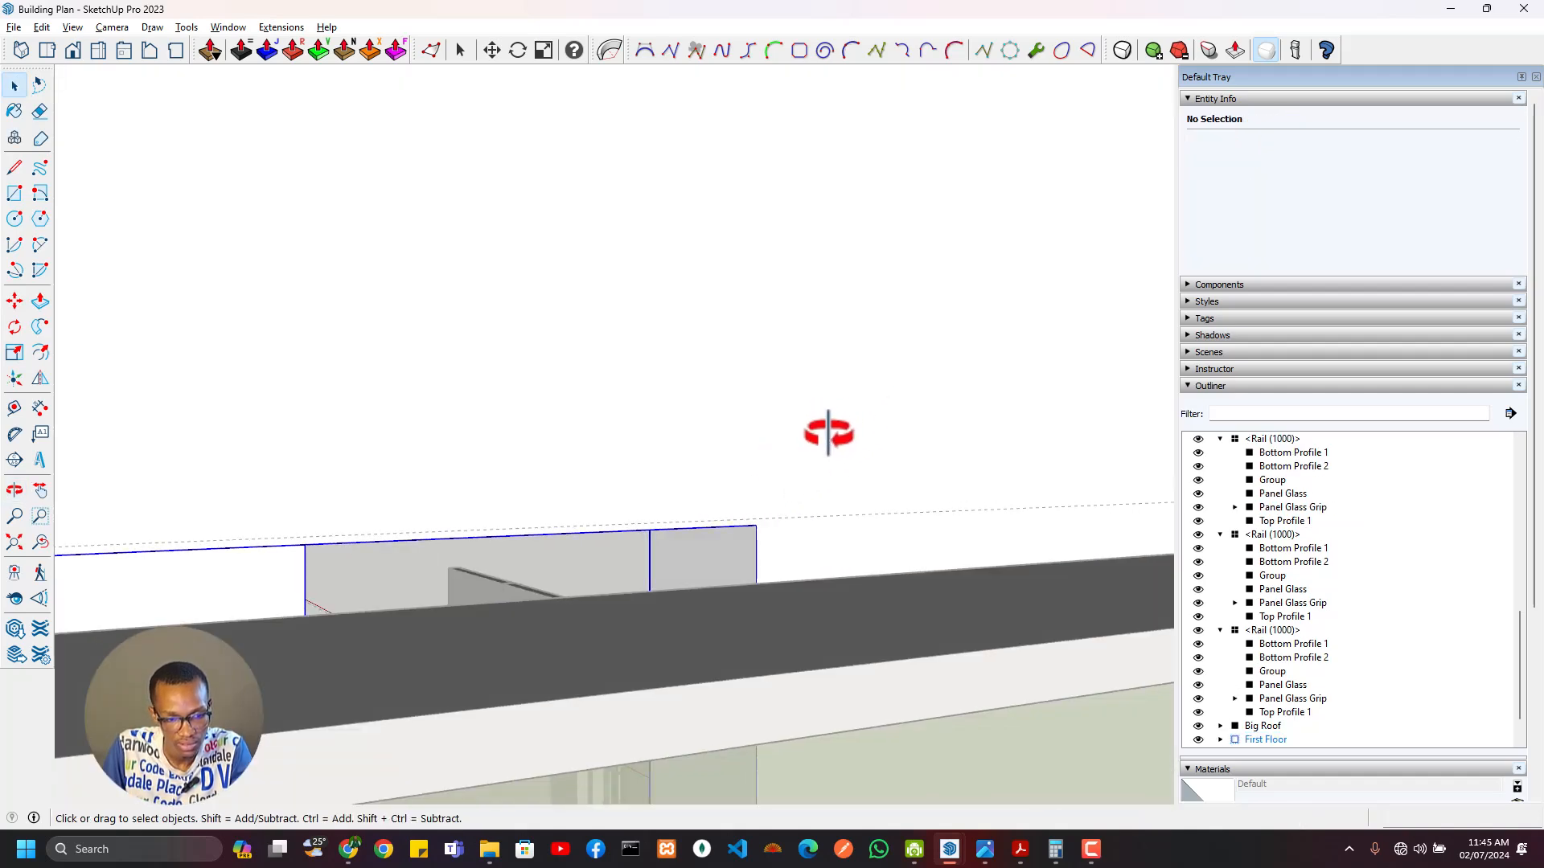
scroll(714, 523, "up", 3)
middle_click_drag(714, 507, 986, 381)
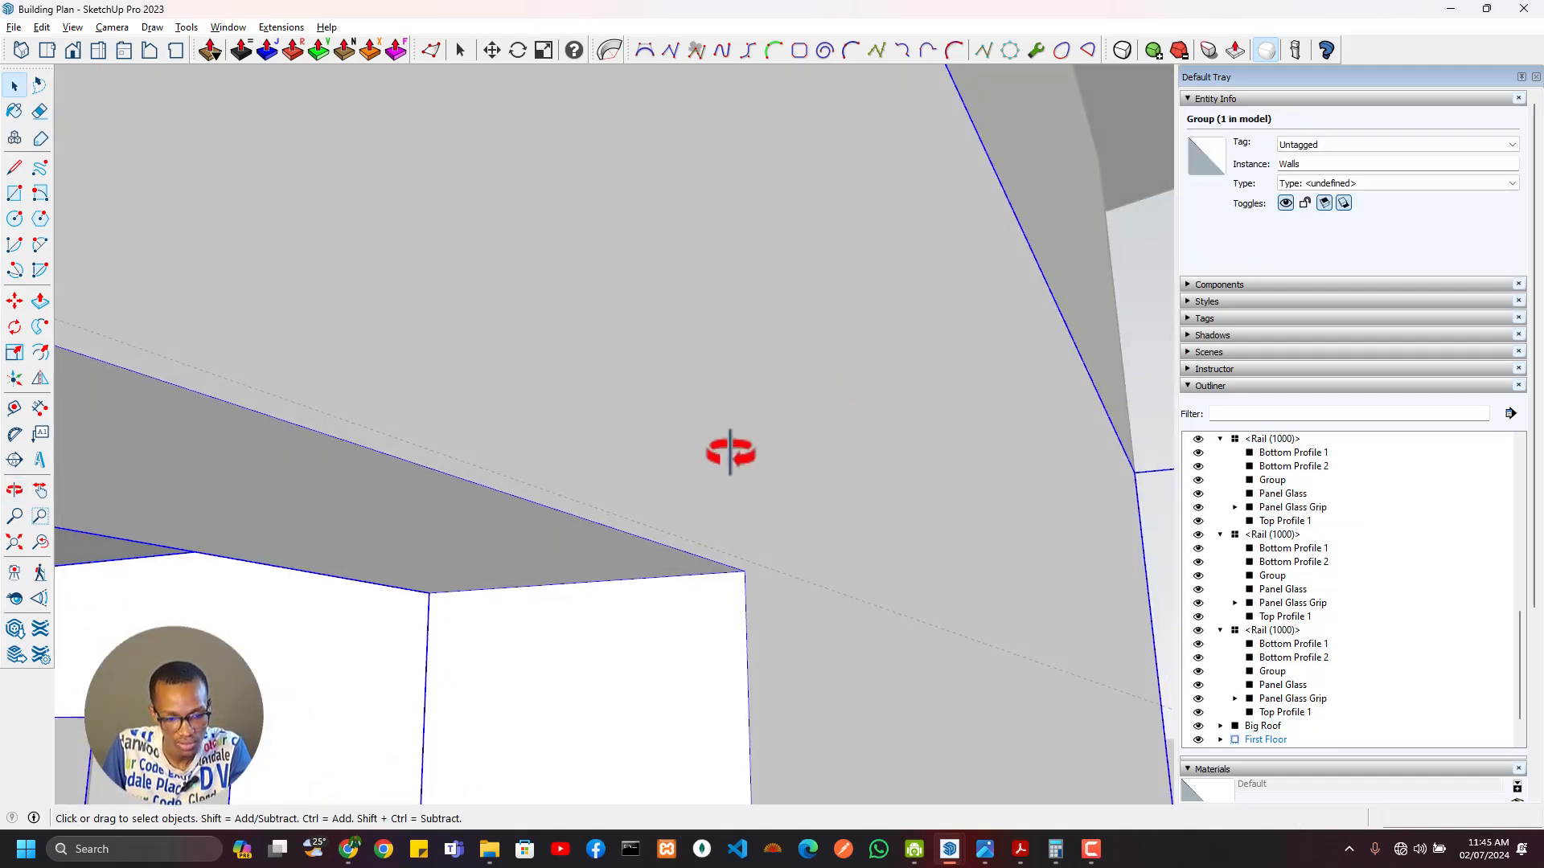
Step: Push/Pull the underside of the balcony doorway's head to the 2400 mm guide and close the wall group
key("p")
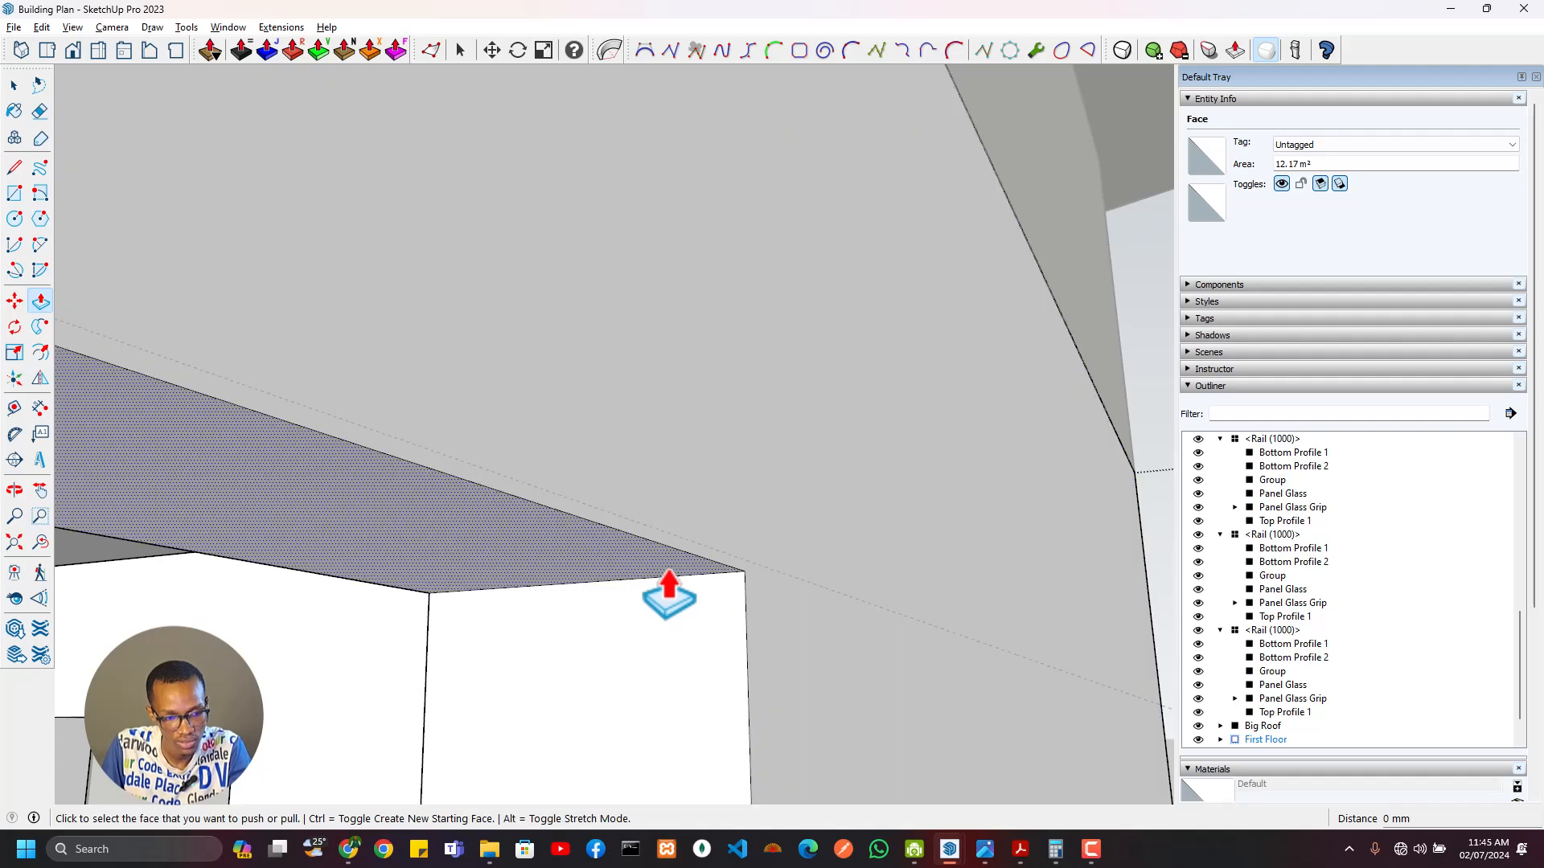
left_click(666, 577)
left_click(800, 603)
middle_click_drag(976, 586, 709, 661)
scroll(848, 689, "down", 5)
key("space")
left_click(765, 595)
Step: Move the D-03 - Wider Door by its upper outer corner to the matching upper corner of the adjusted doorway
left_click(764, 596)
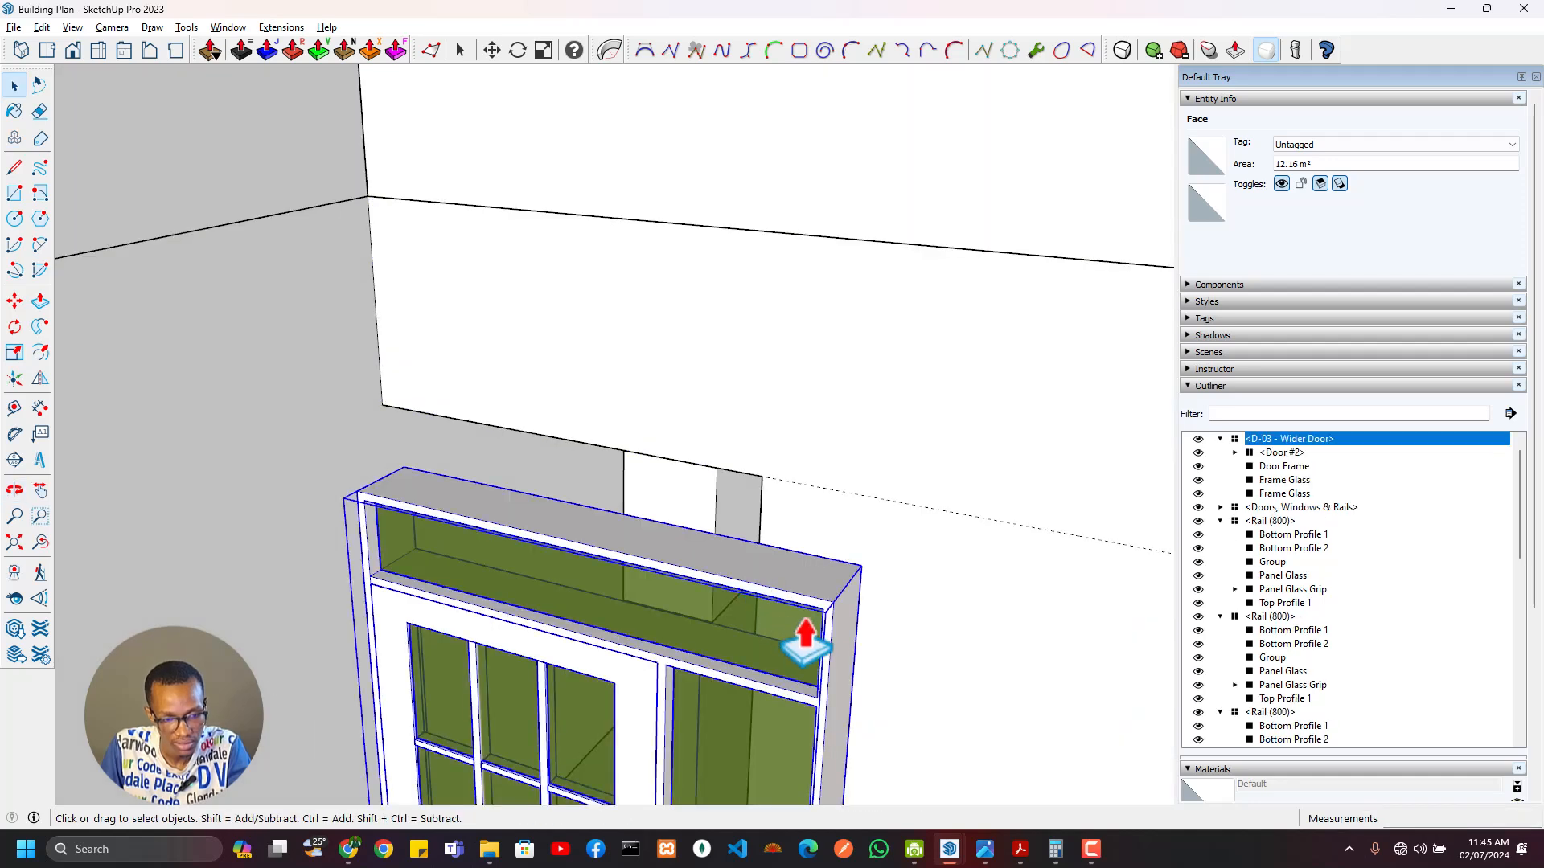
middle_click_drag(806, 641, 792, 571)
key("m")
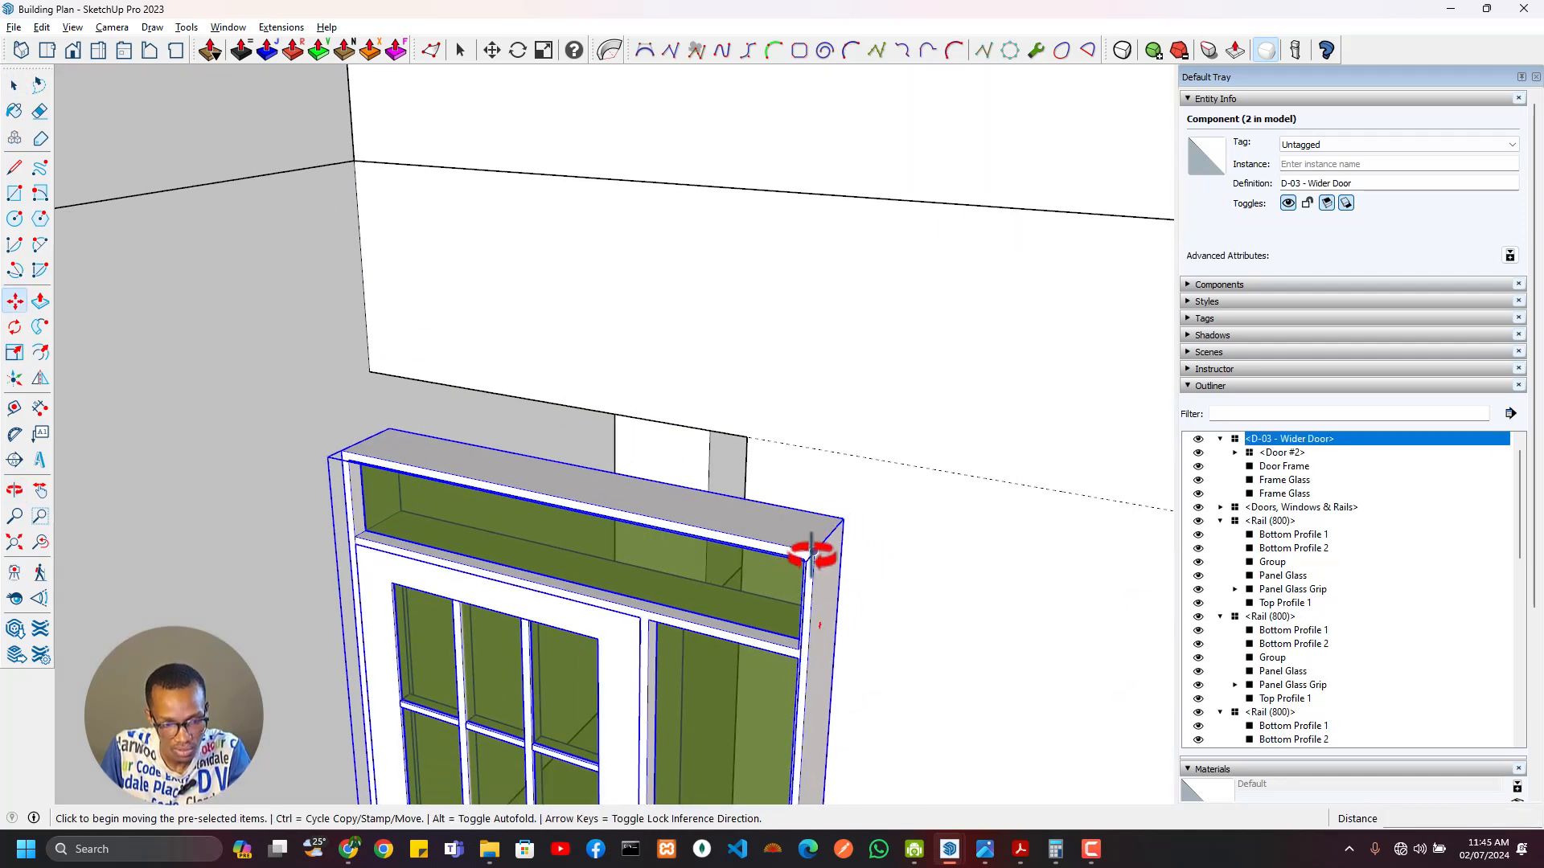
left_click(844, 519)
left_click(747, 435)
scroll(777, 583, "down", 2)
middle_click_drag(779, 582, 810, 514)
scroll(820, 711, "up", 4)
scroll(617, 712, "down", 5)
key("space")
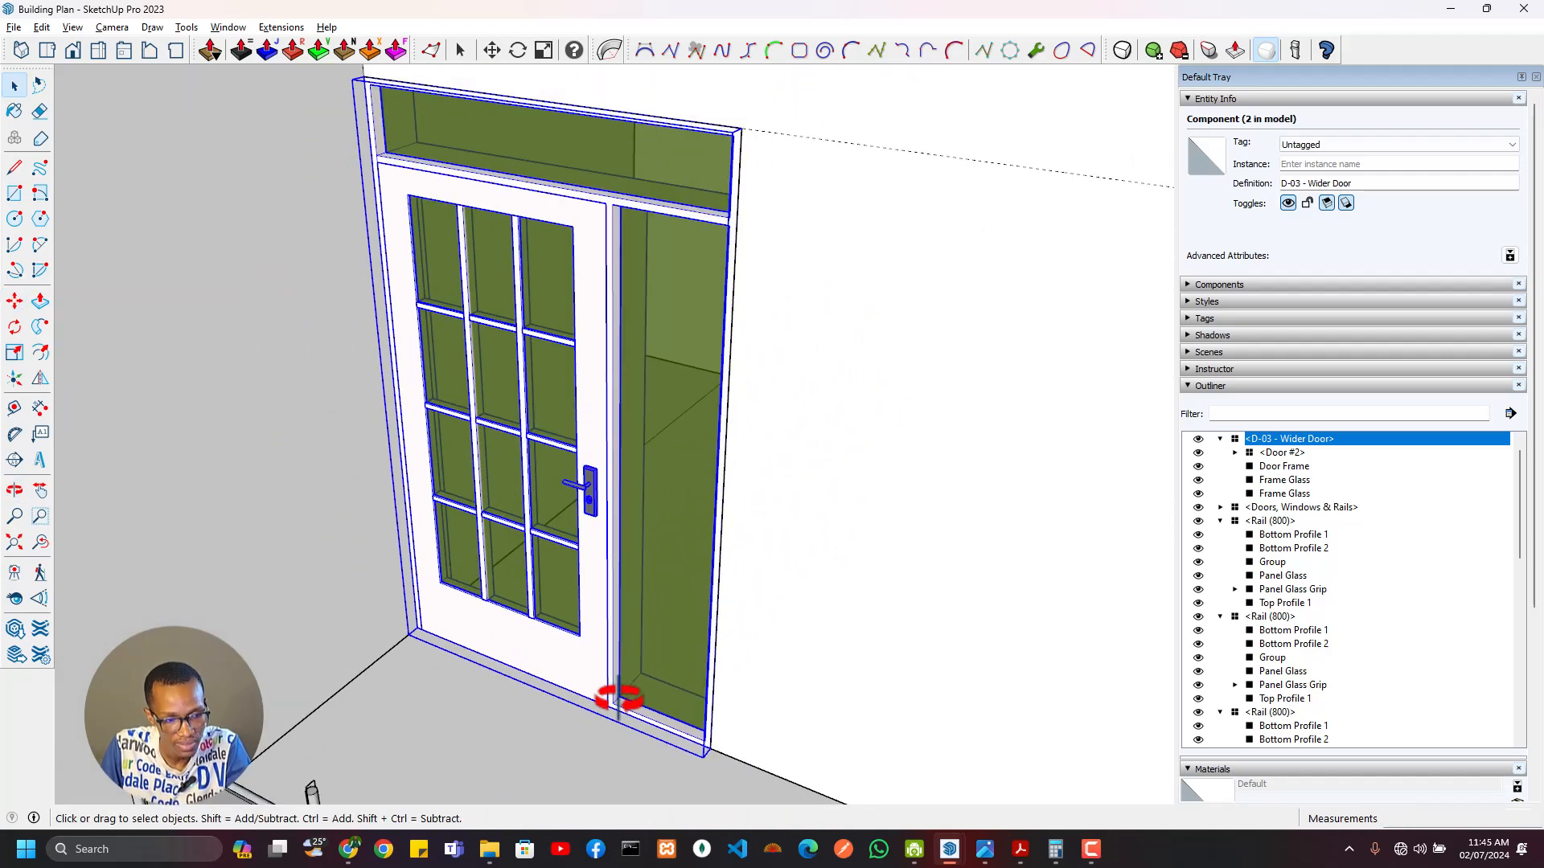
Step: Compare the door in the balcony doorway with the balcony elevation in the architectural drawings PDF
middle_click_drag(613, 699, 612, 665)
scroll(629, 637, "down", 5)
key("alt+Tab")
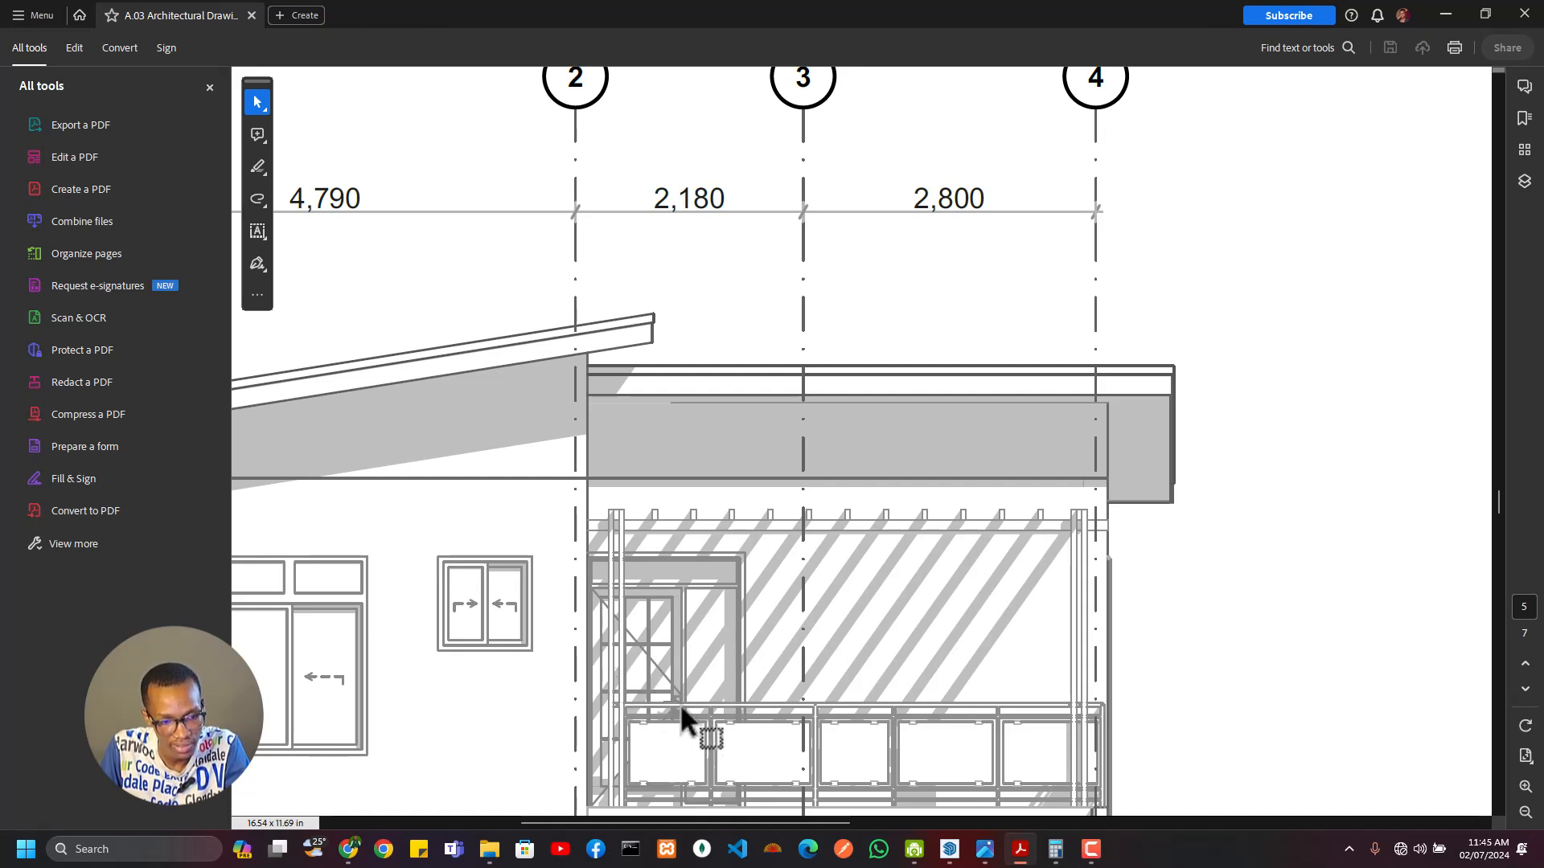
key("alt+Tab")
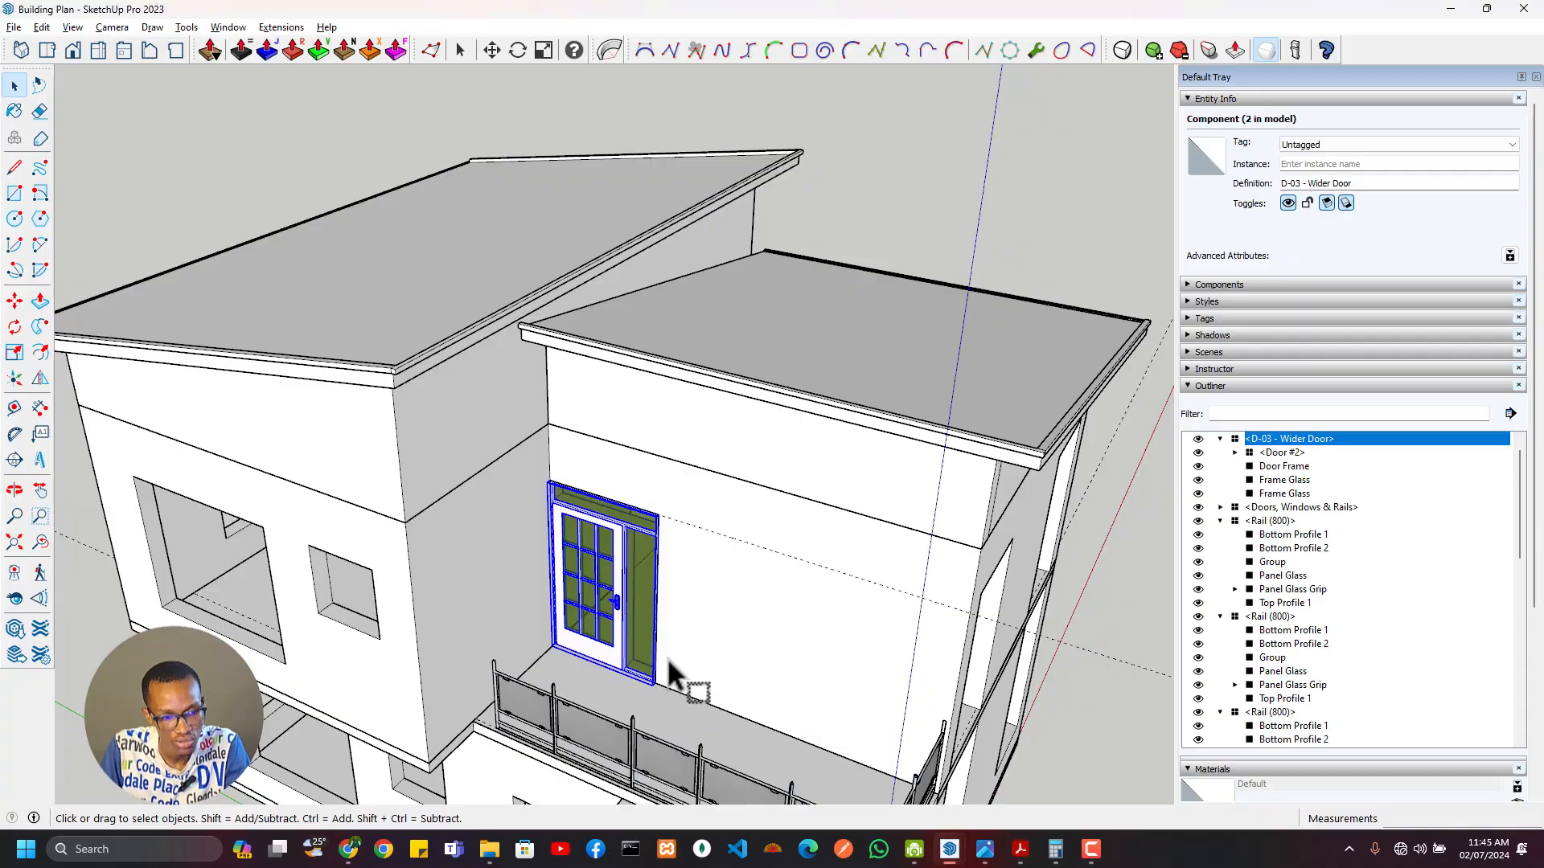
scroll(611, 607, "up", 5)
middle_click_drag(677, 524, 703, 603)
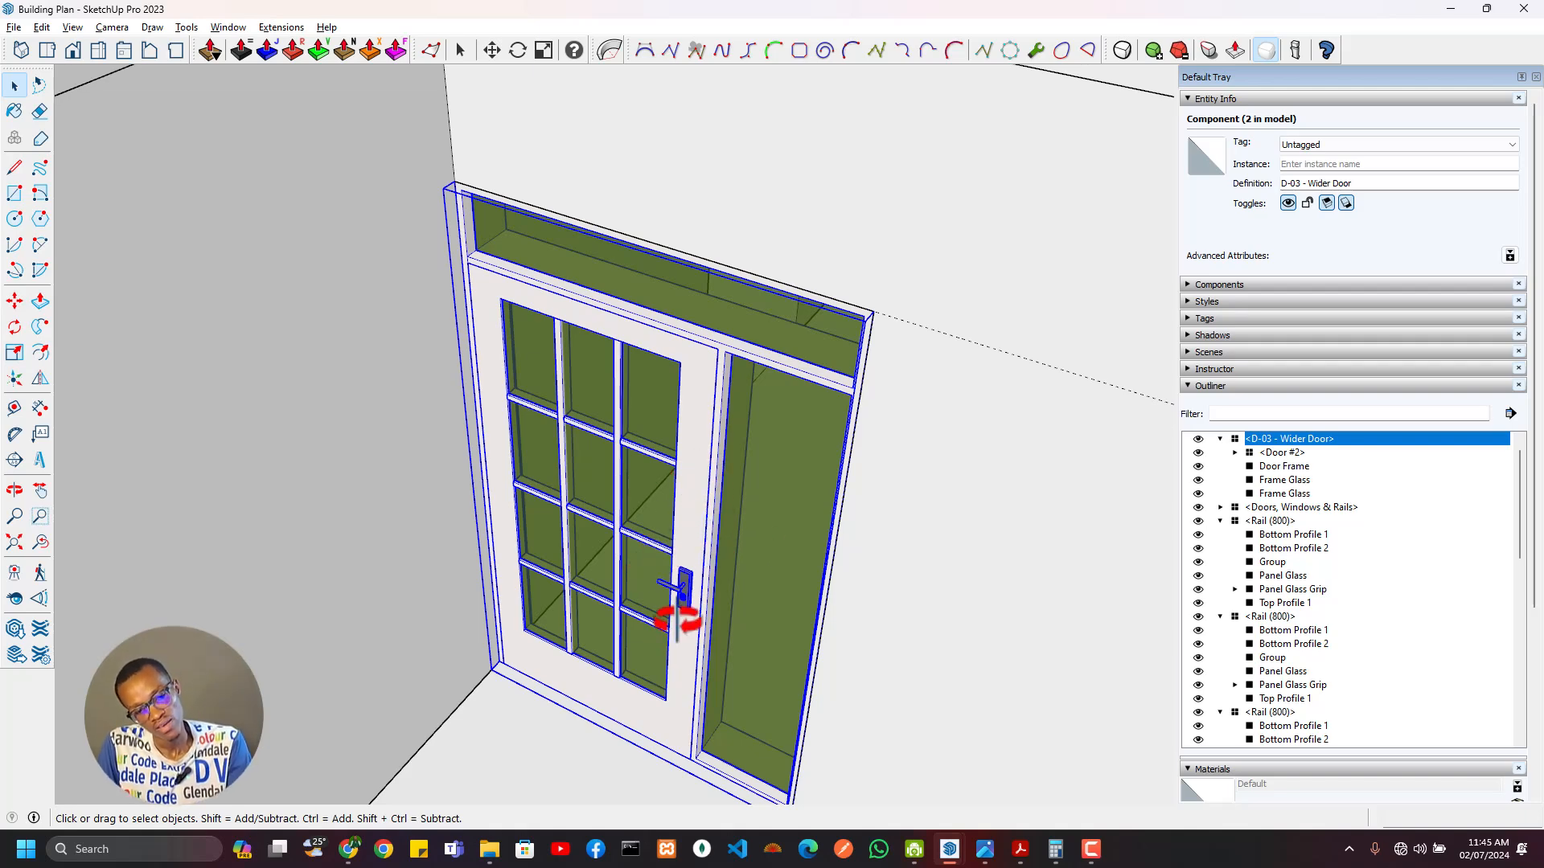
Step: Check the D-03 door's orientation and swing in the PDF's door schedule and first-floor plan, and return to the SketchUp model
key("alt+Tab")
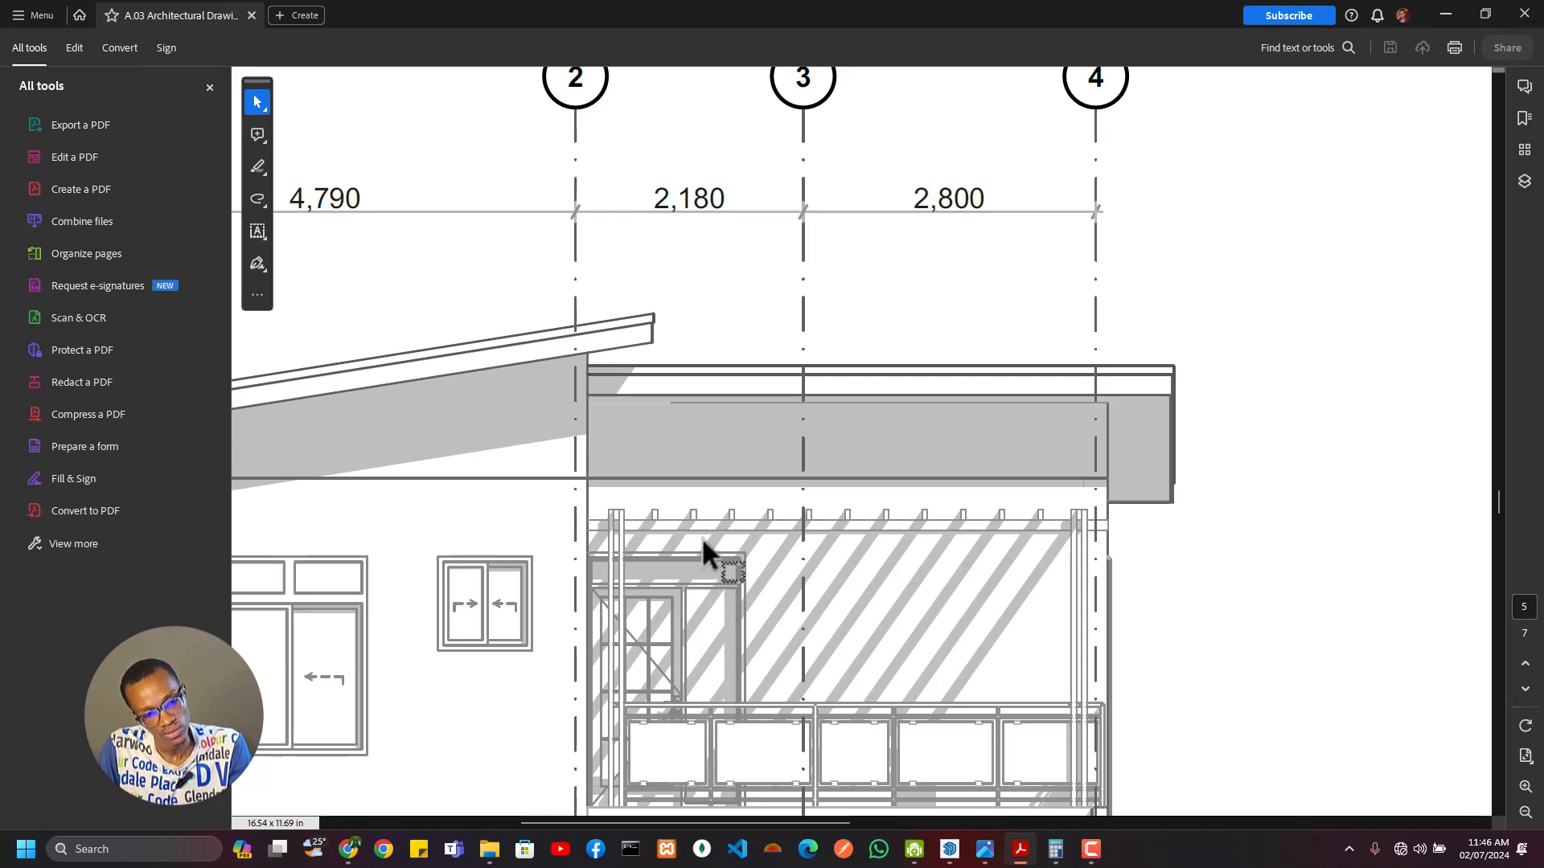
key("alt+Tab")
key("Escape")
scroll(999, 604, "down", 4, "ctrl")
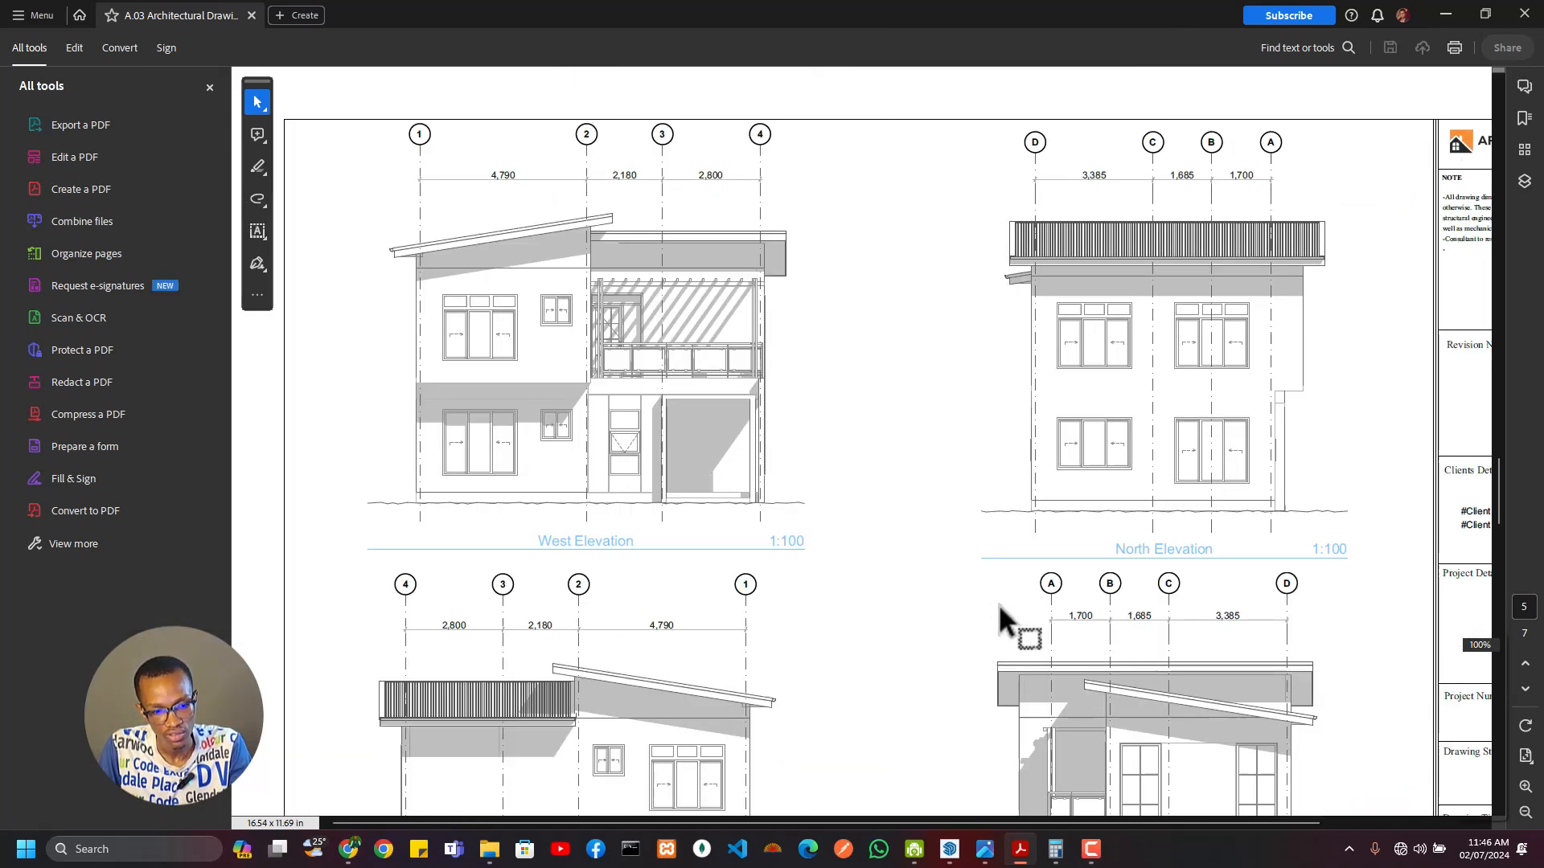
scroll(997, 603, "down", 15)
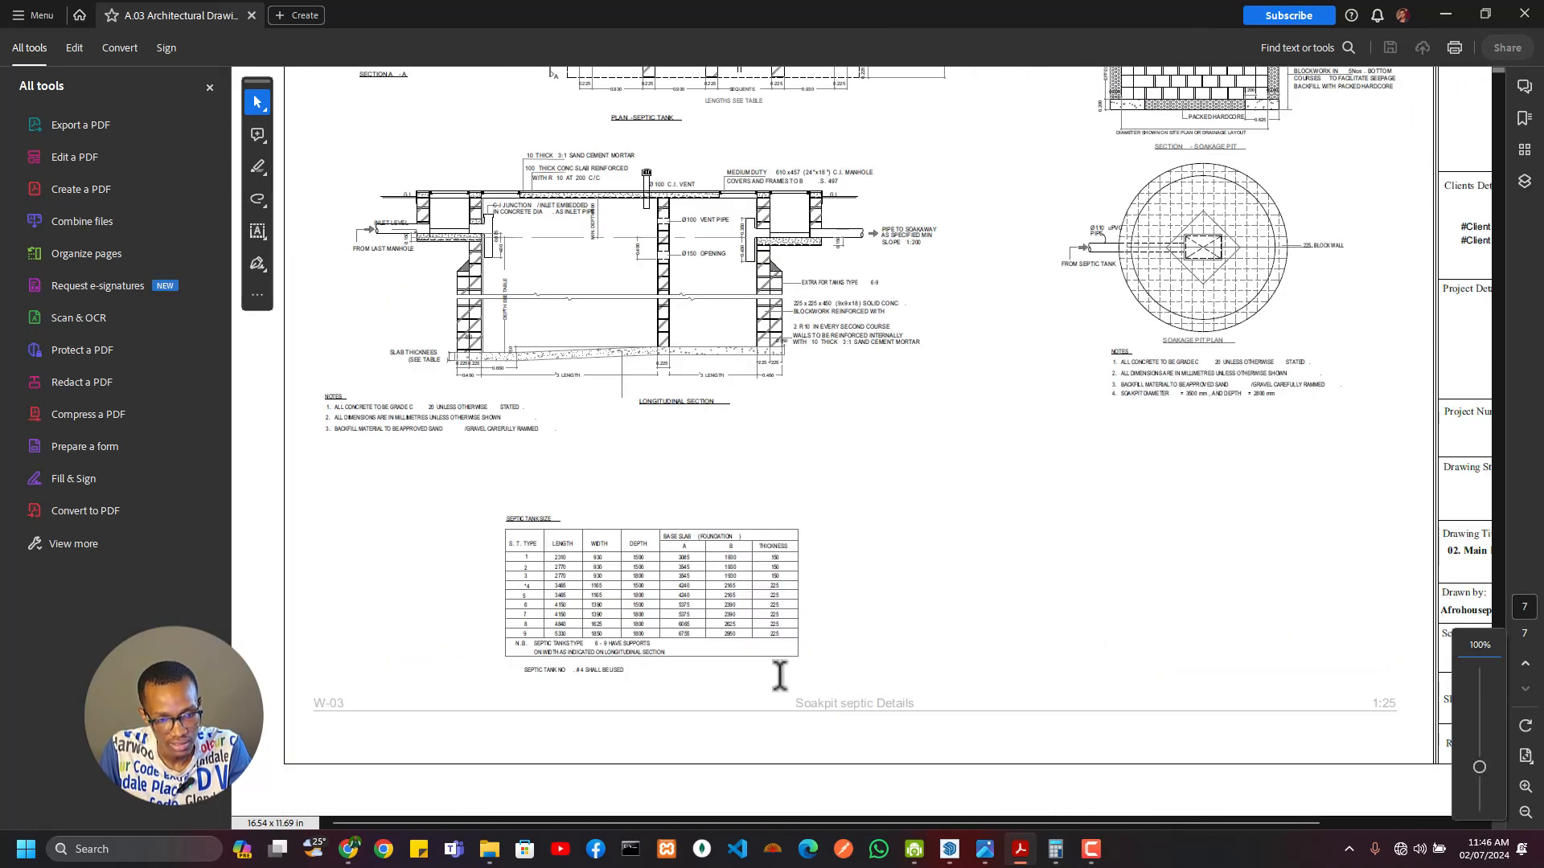
scroll(779, 675, "up", 8)
scroll(1069, 620, "down", 4)
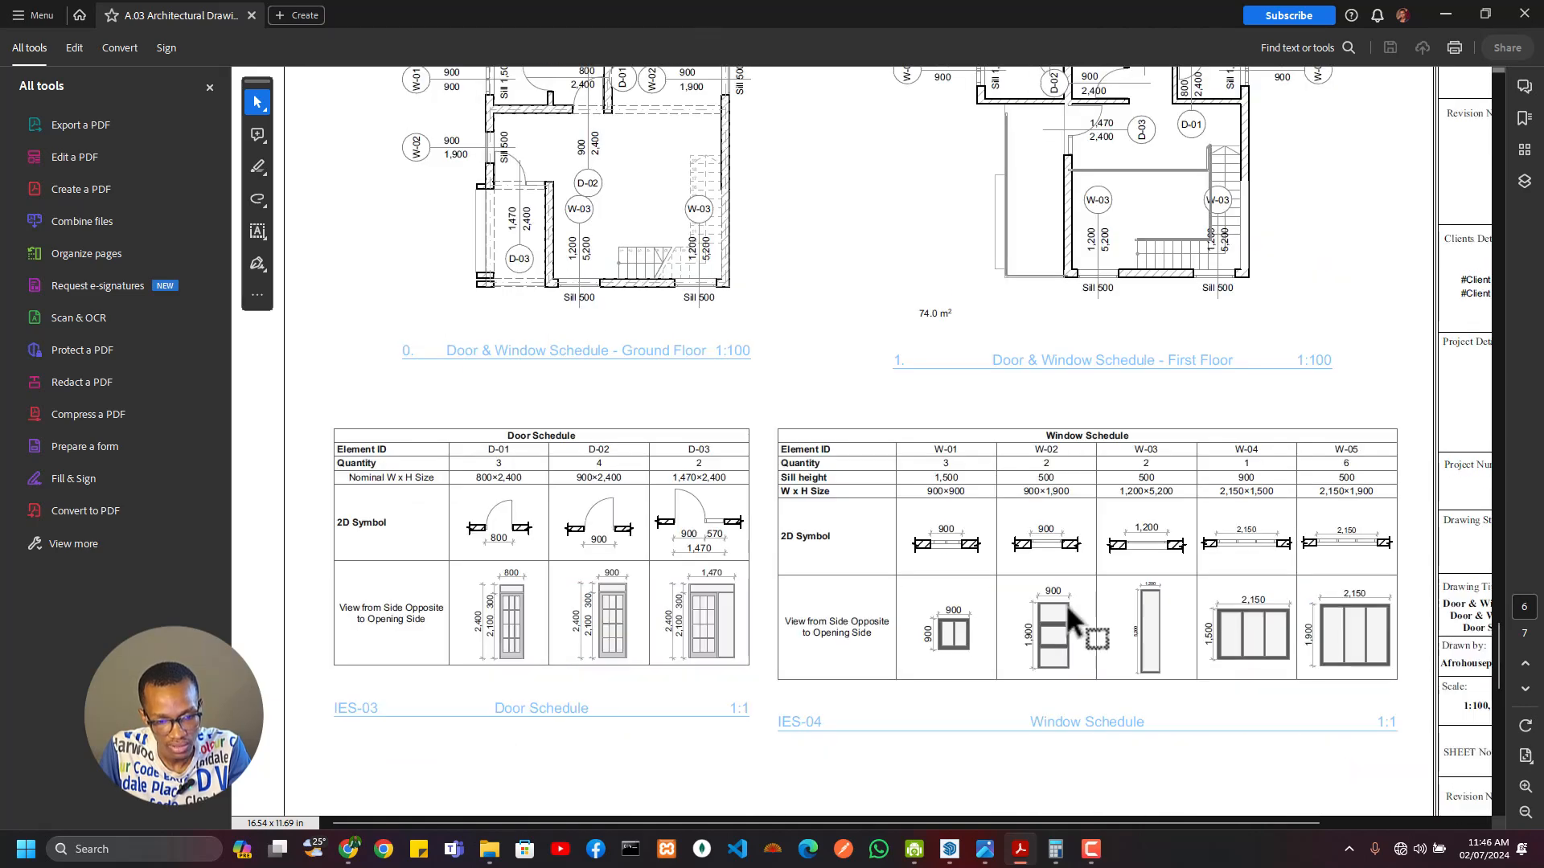
scroll(758, 407, "up", 8)
scroll(609, 492, "down", 6)
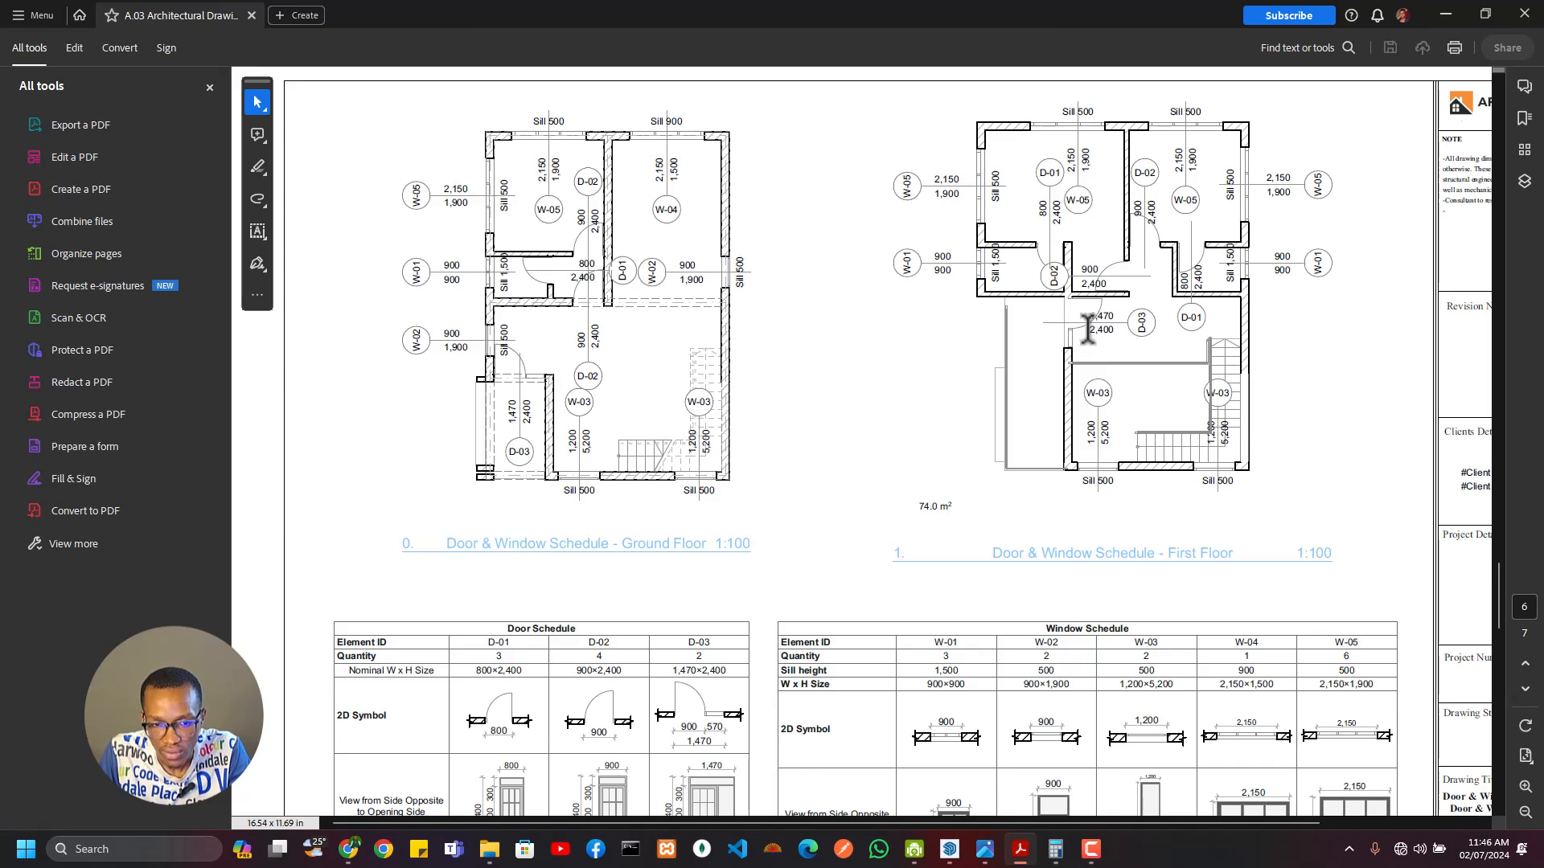
key("alt+Tab")
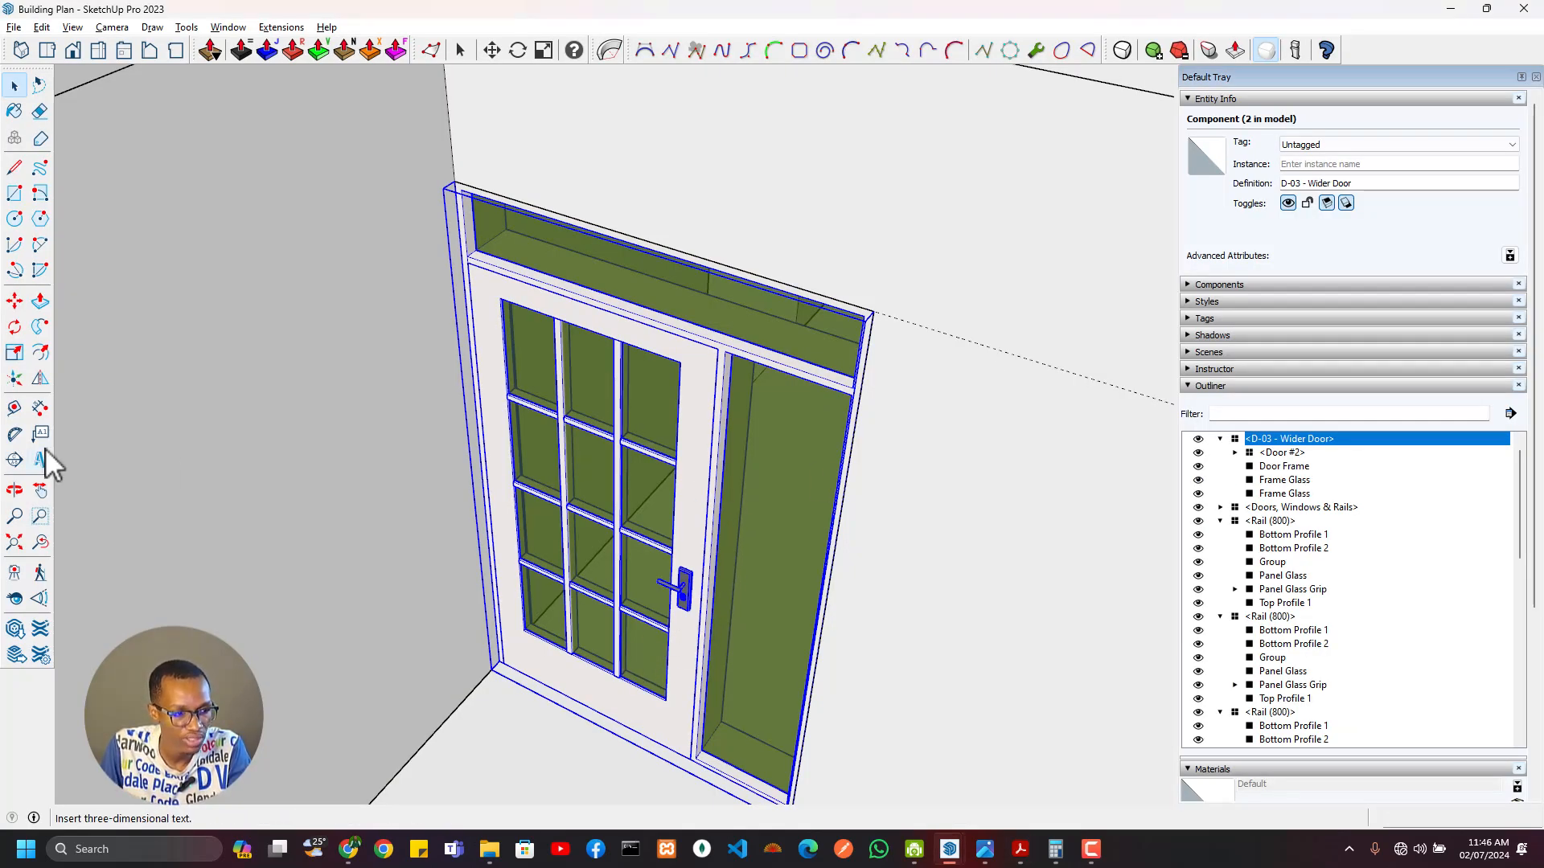
Step: Flip the D-03 - Wider Door front to back about its green plane across the wall thickness
left_click(45, 378)
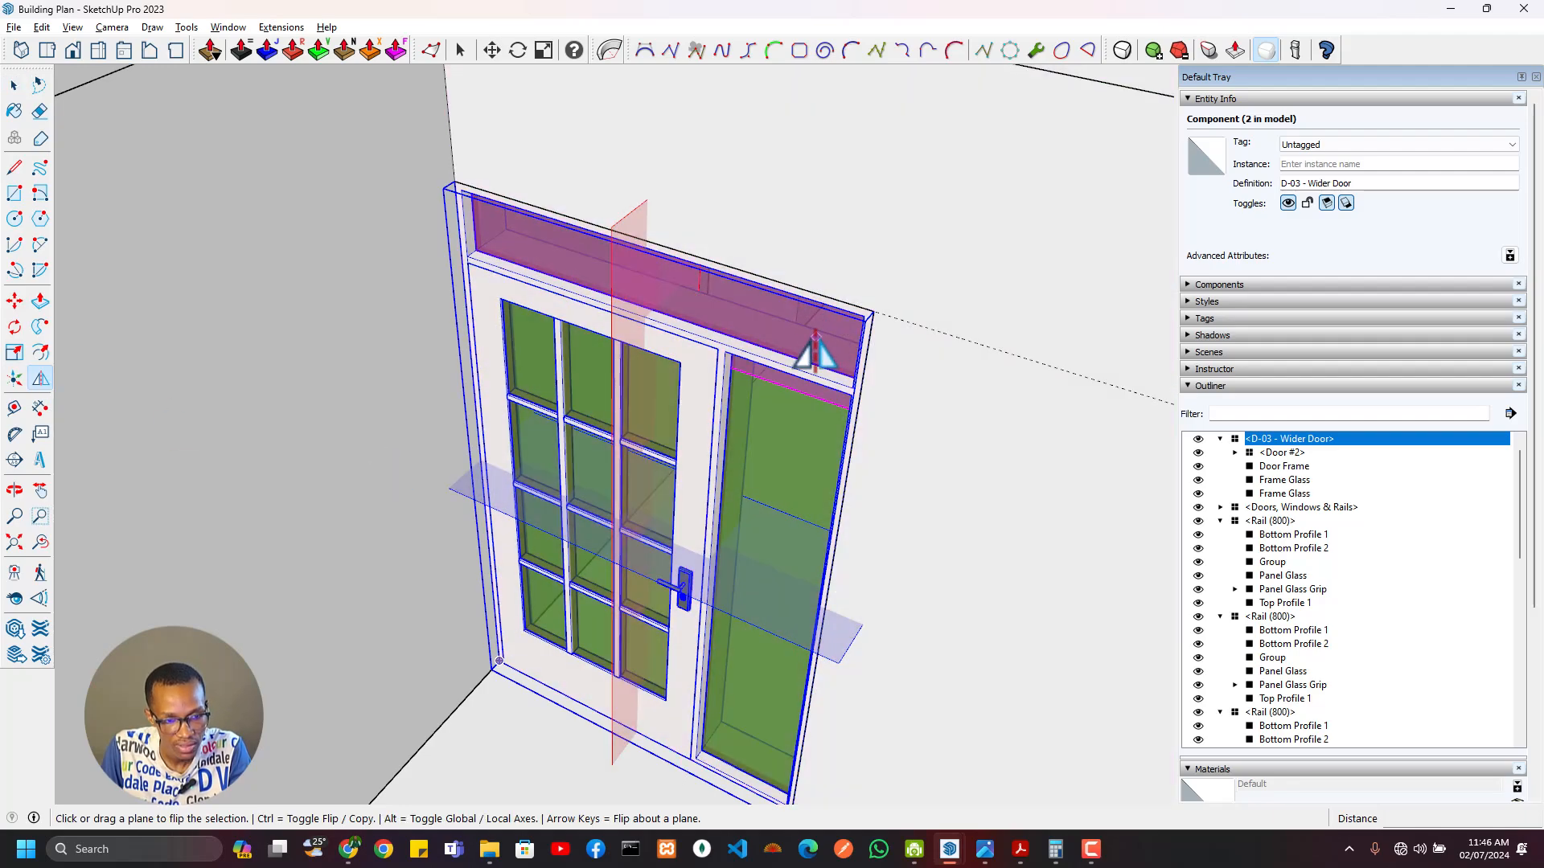
middle_click_drag(796, 331, 633, 388)
middle_click_drag(706, 620, 603, 155)
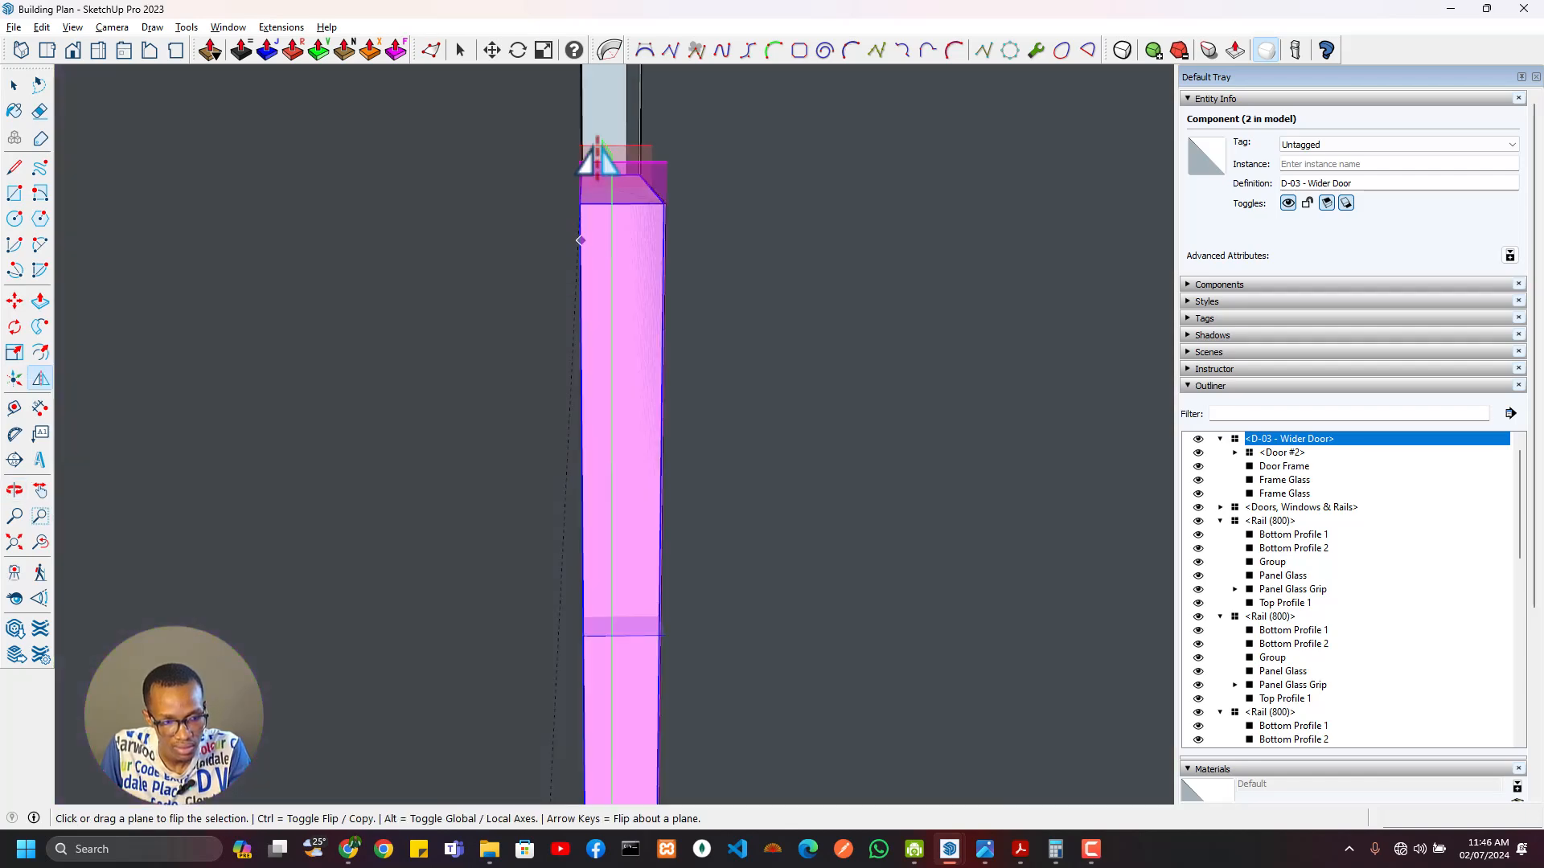
scroll(611, 173, "up", 3)
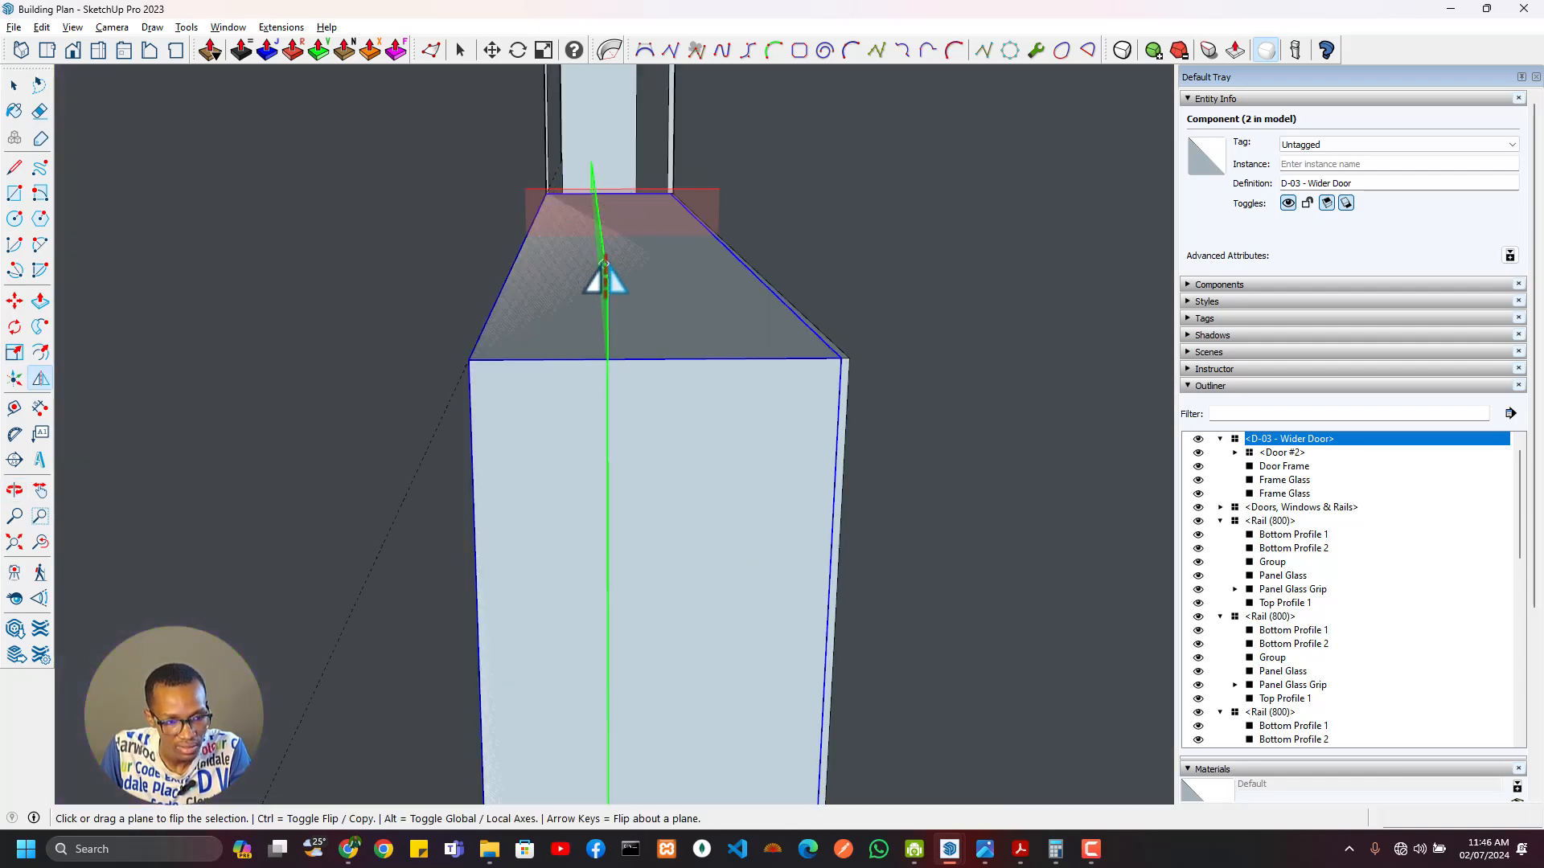
left_click(608, 295)
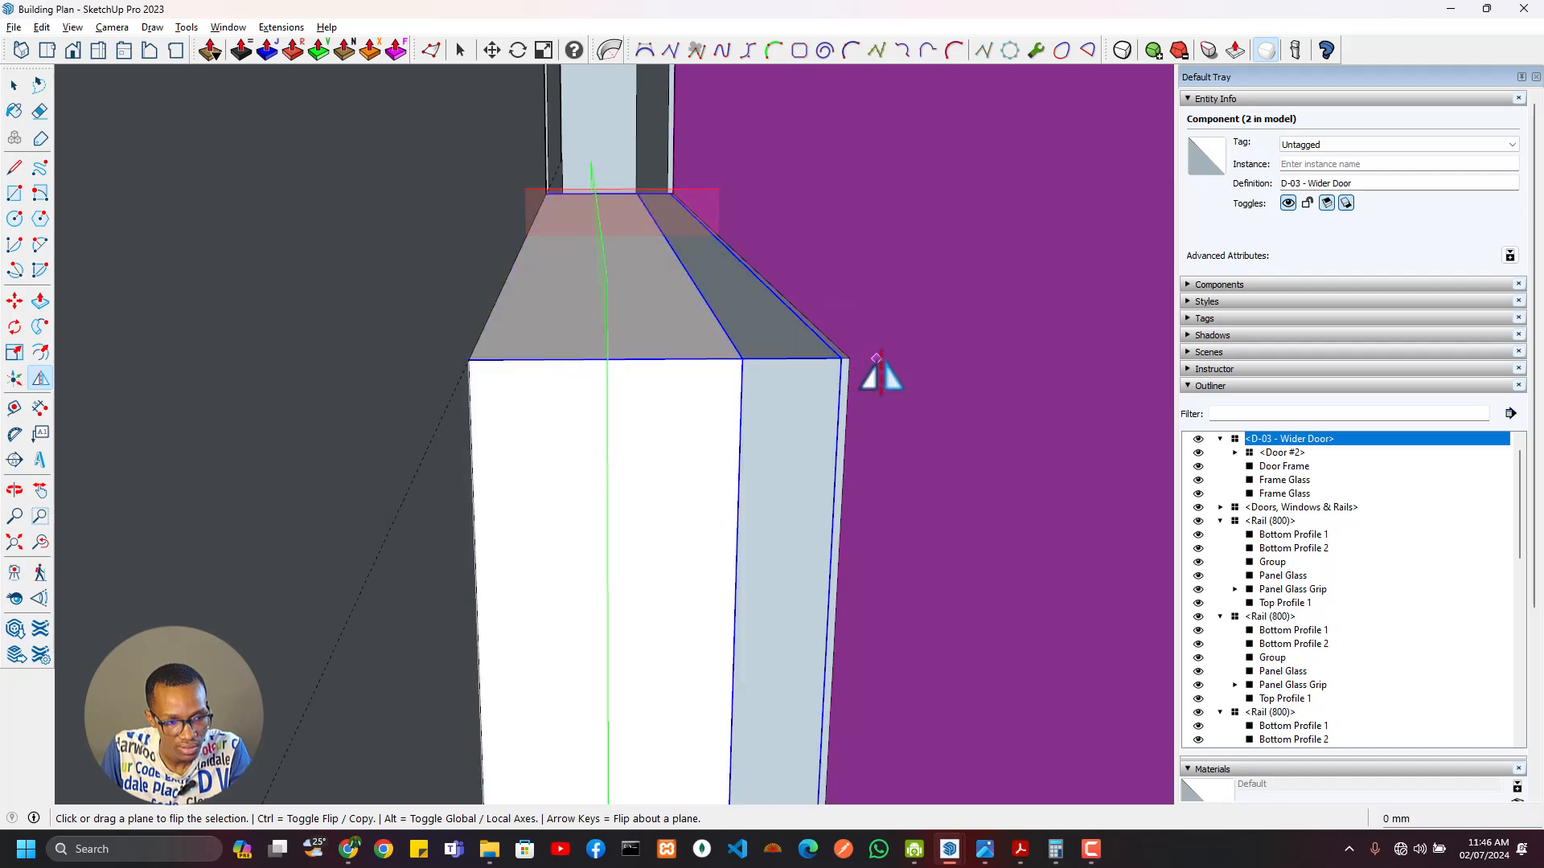
middle_click_drag(958, 423, 726, 406)
scroll(908, 661, "down", 2)
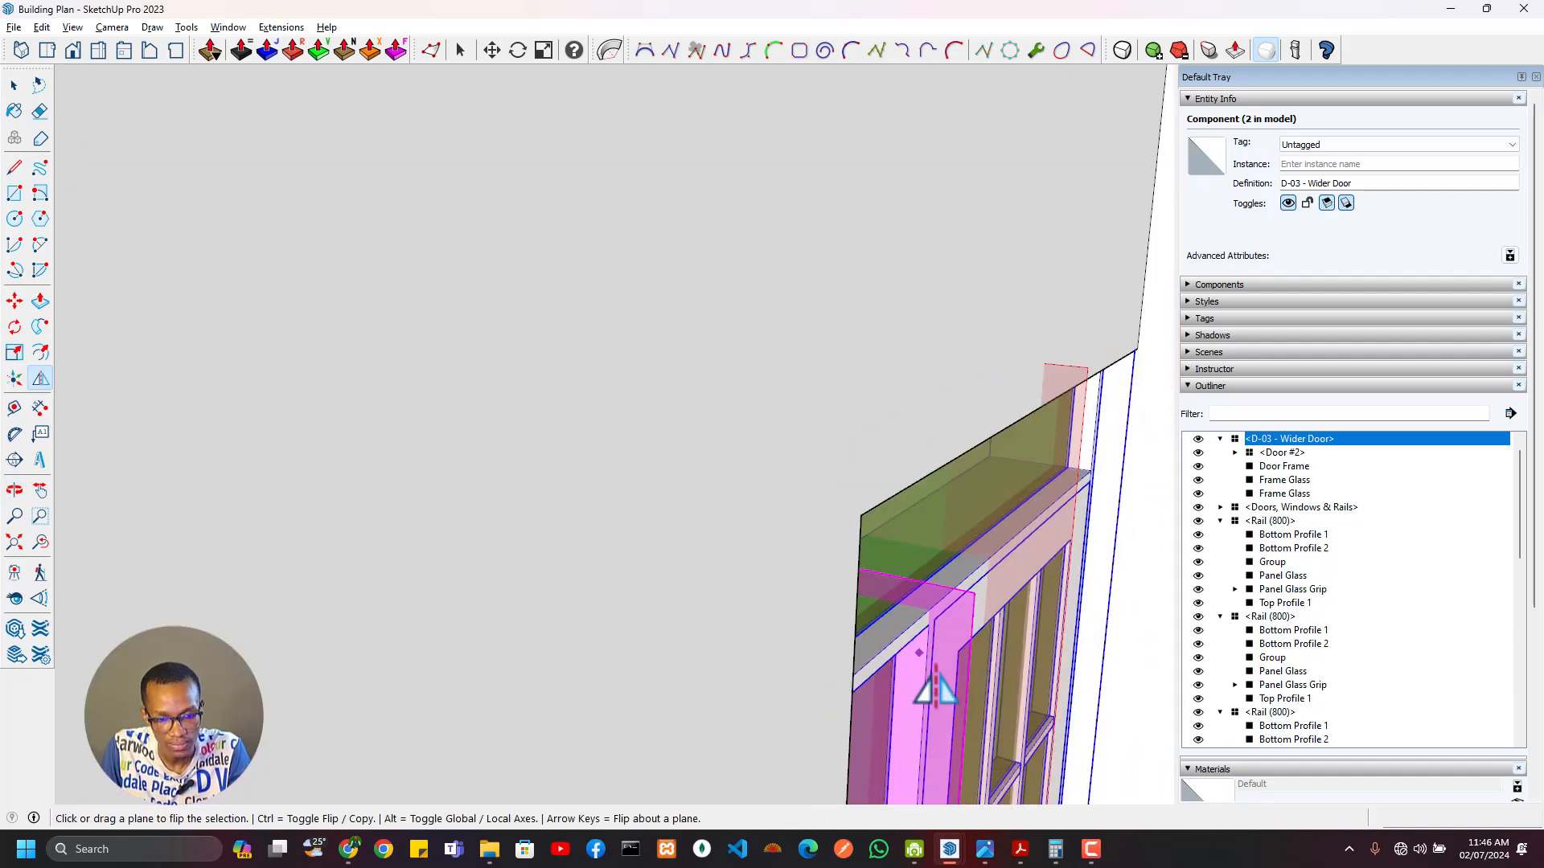
middle_click_drag(924, 673, 583, 431)
scroll(562, 541, "down", 2)
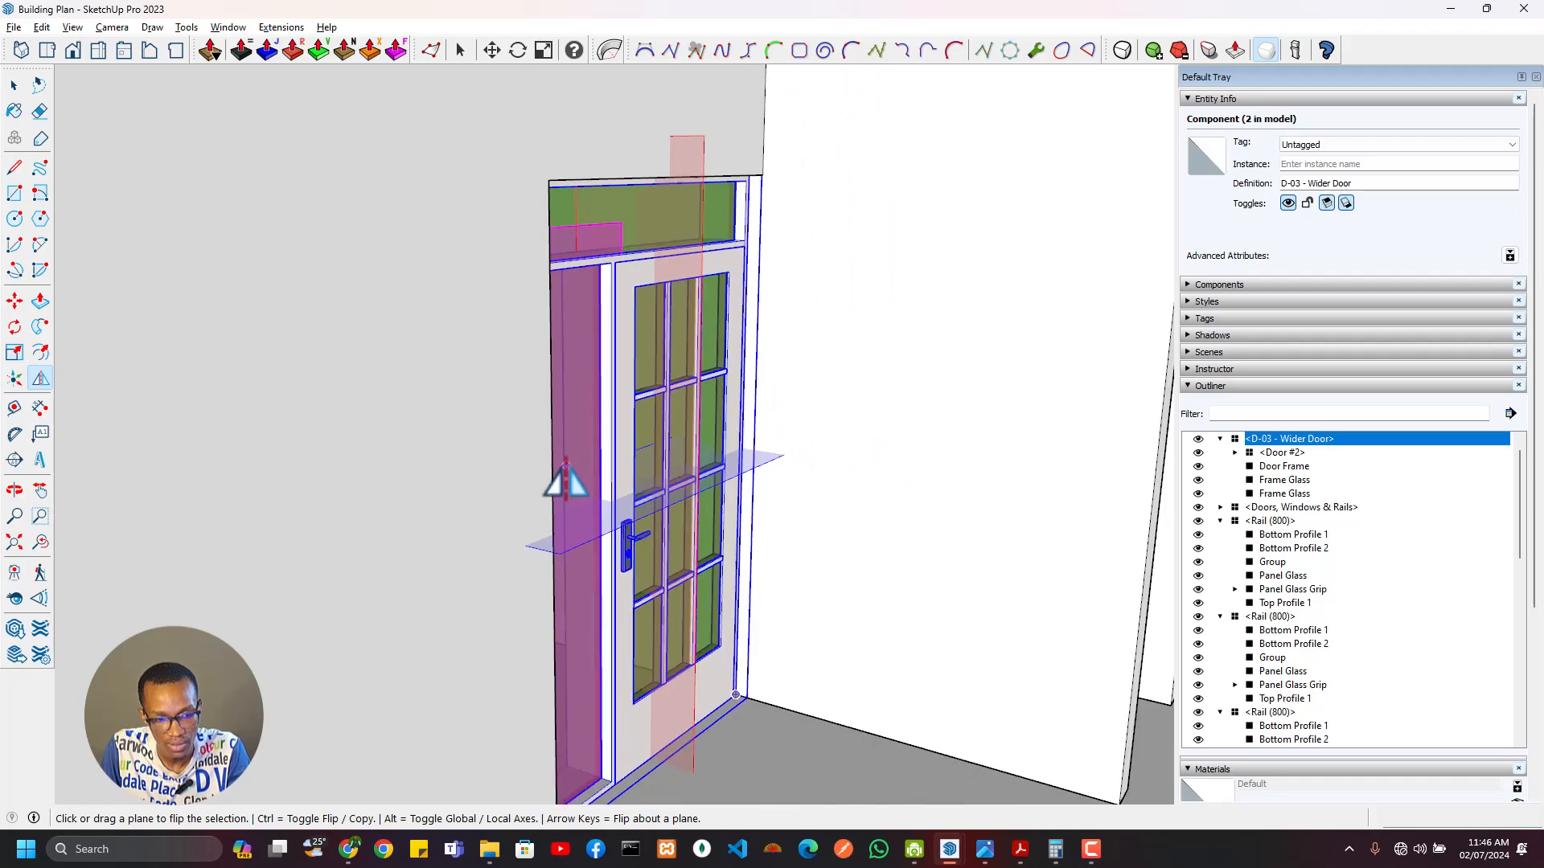
middle_click_drag(562, 541, 1206, 575)
key("space")
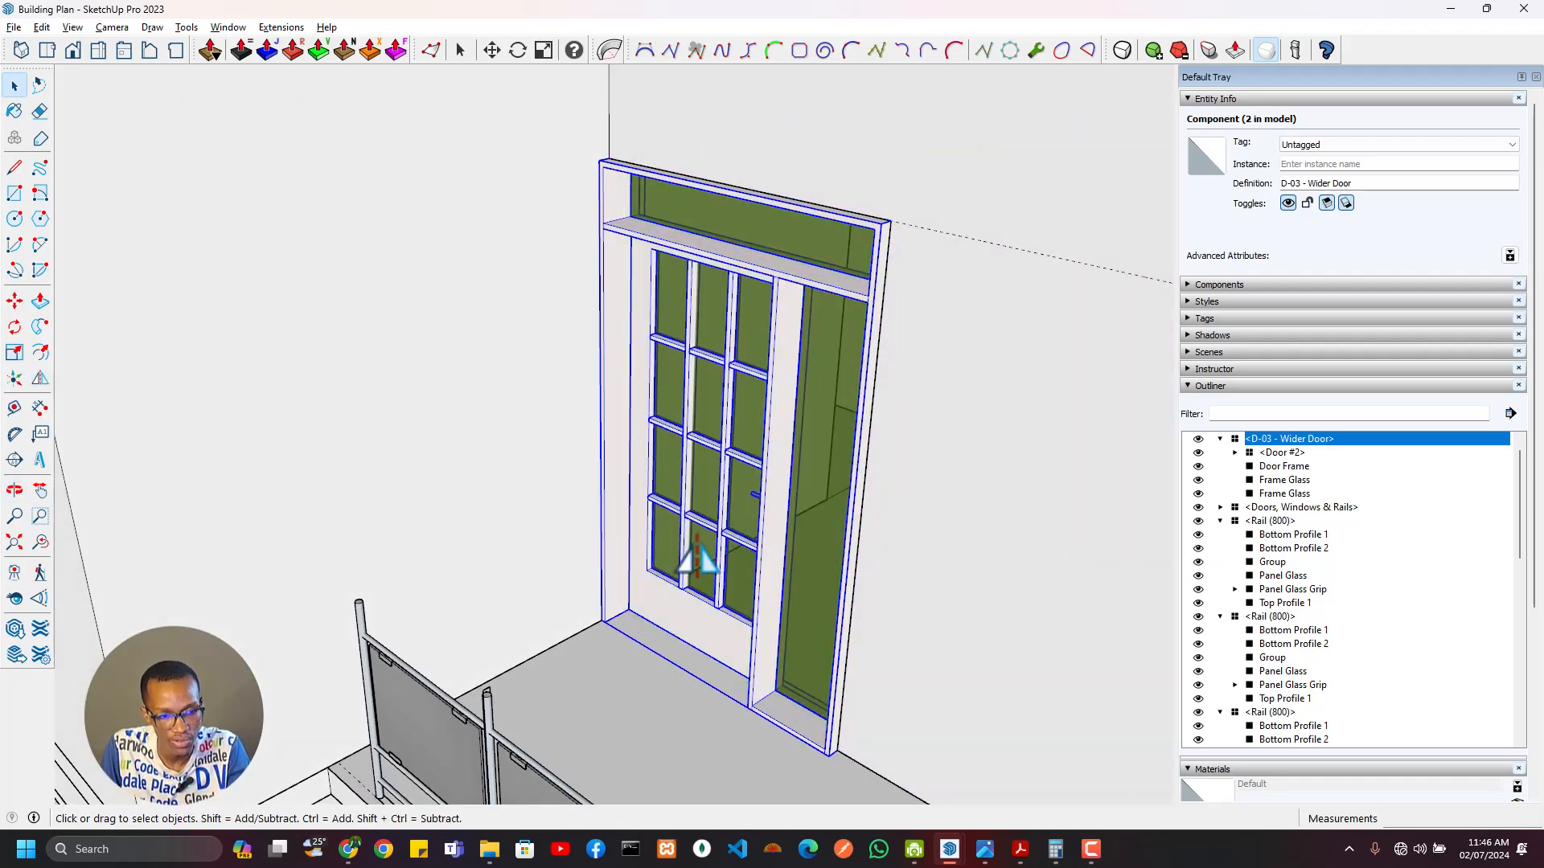
Step: Examine the flipped balcony door from the front and compare it with the West Elevation in the architectural drawings PDF
scroll(696, 555, "down", 3)
middle_click_drag(696, 555, 987, 400)
scroll(1045, 398, "down", 4)
middle_click_drag(902, 481, 820, 499)
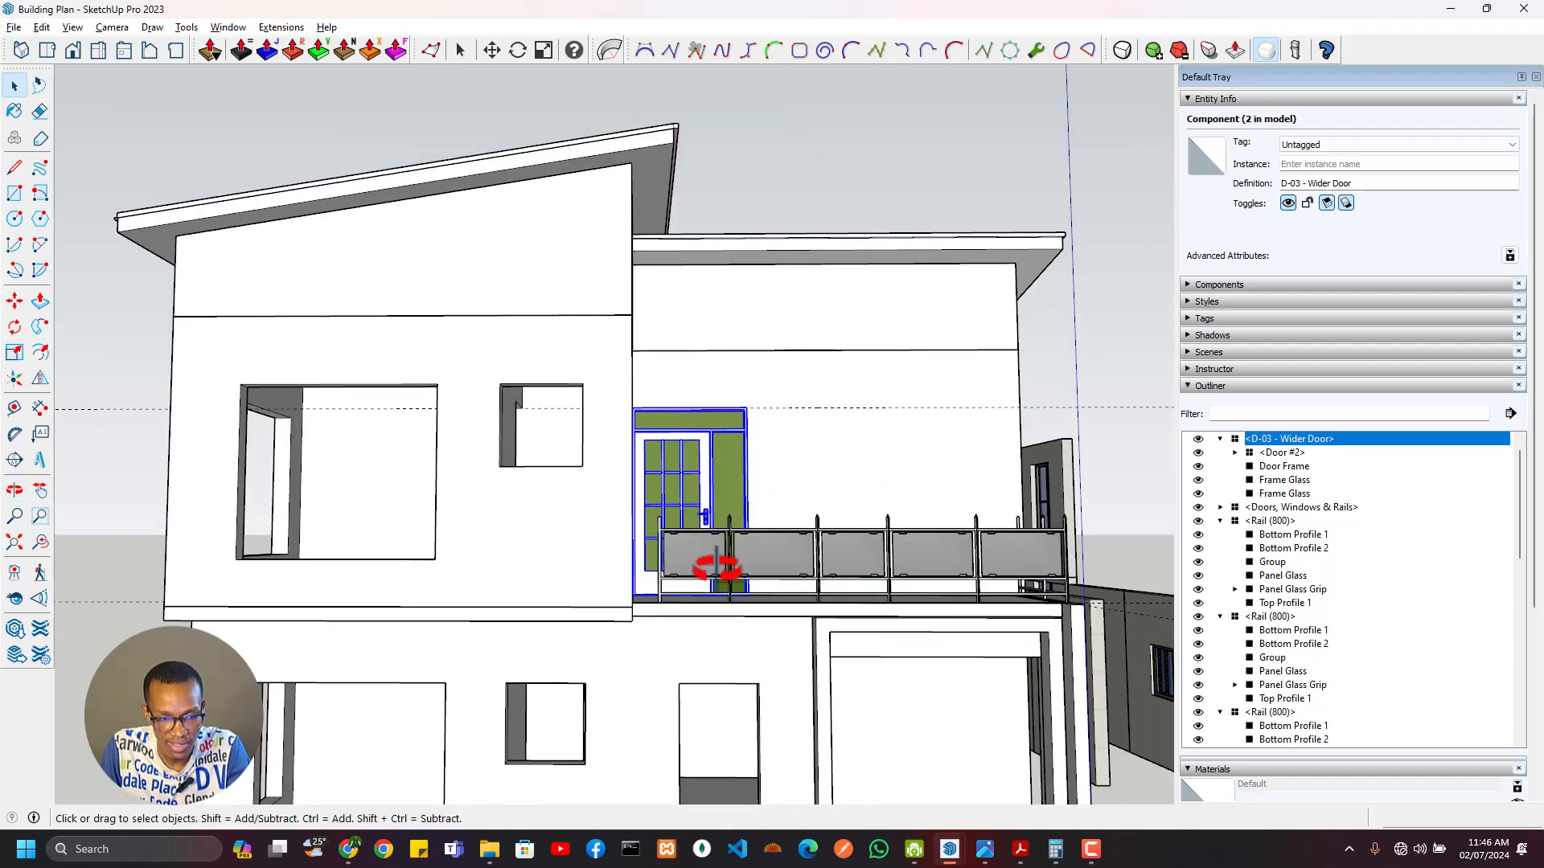
scroll(715, 567, "up", 3)
mouse_move(689, 593)
middle_mouse_down()
mouse_move(706, 586)
mouse_move(713, 547)
middle_mouse_up()
key("alt+Tab")
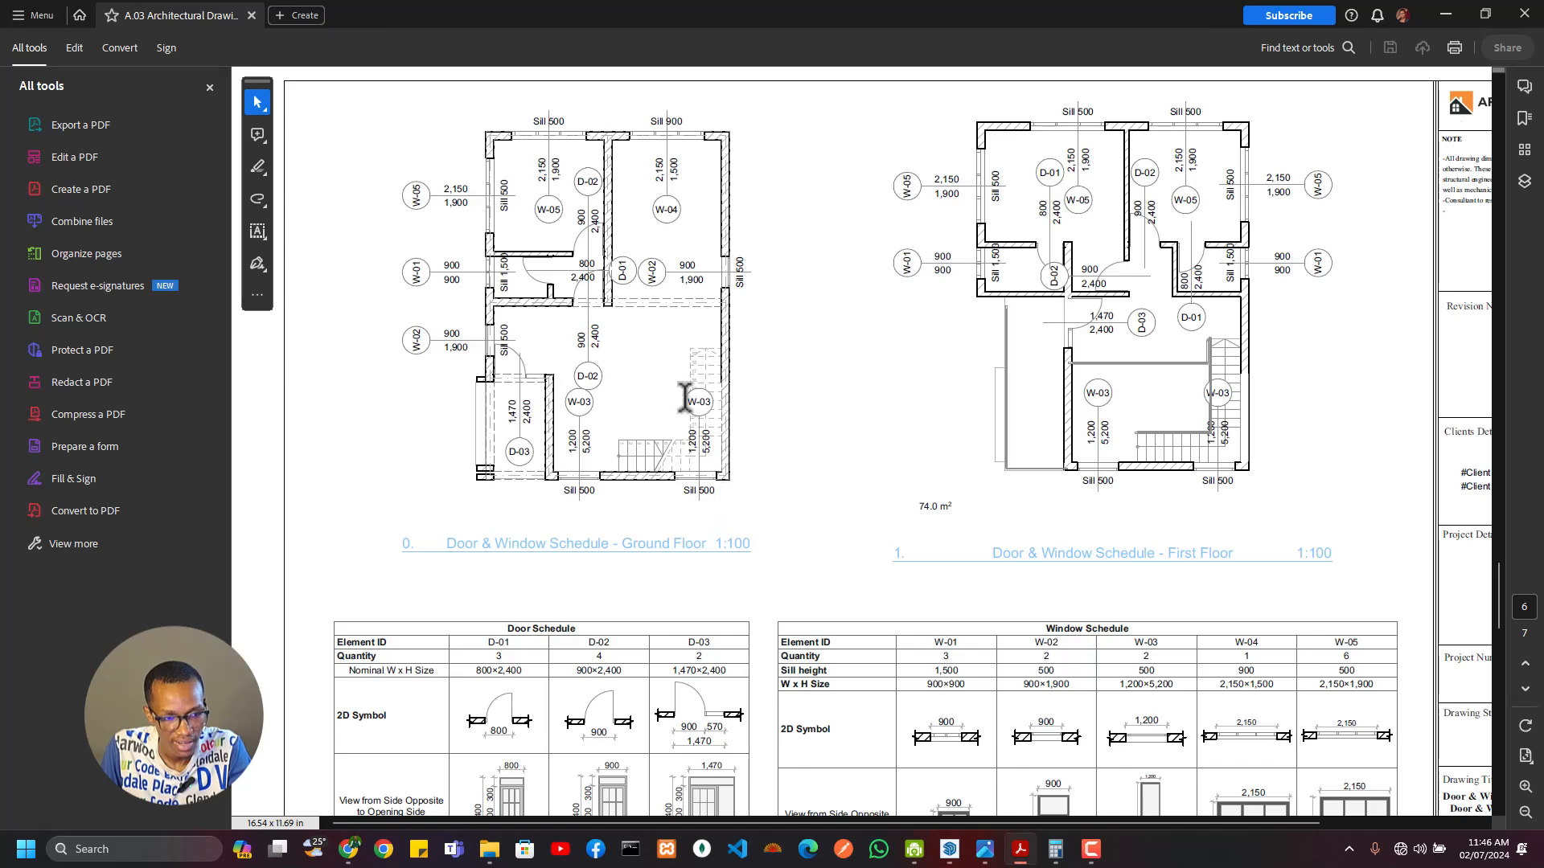
scroll(684, 400, "up", 10)
scroll(704, 466, "down", 5)
scroll(647, 420, "up", 5)
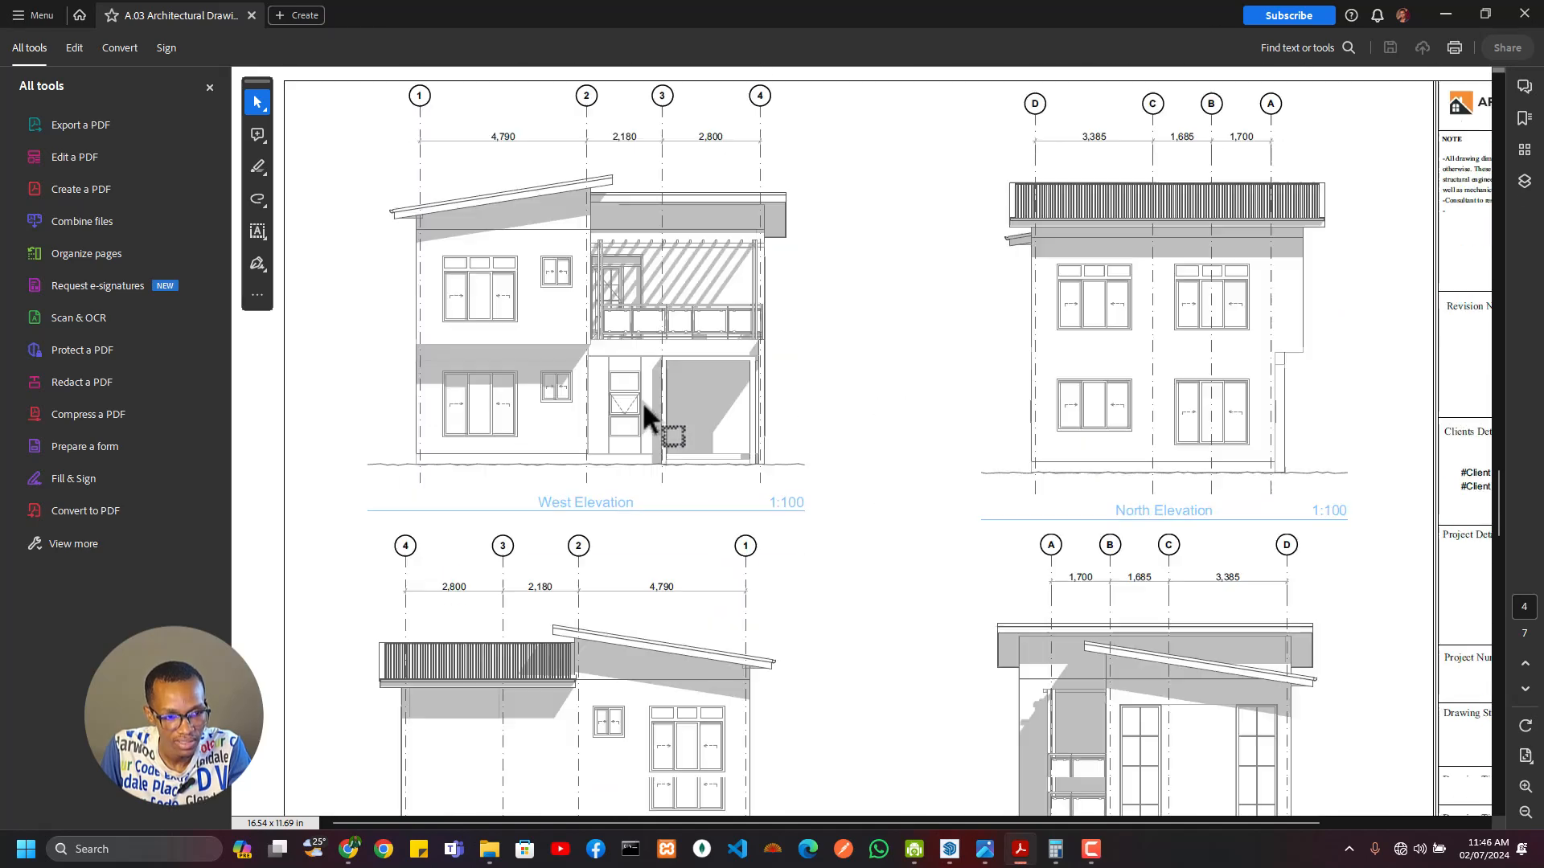
scroll(641, 401, "up", 2, "ctrl")
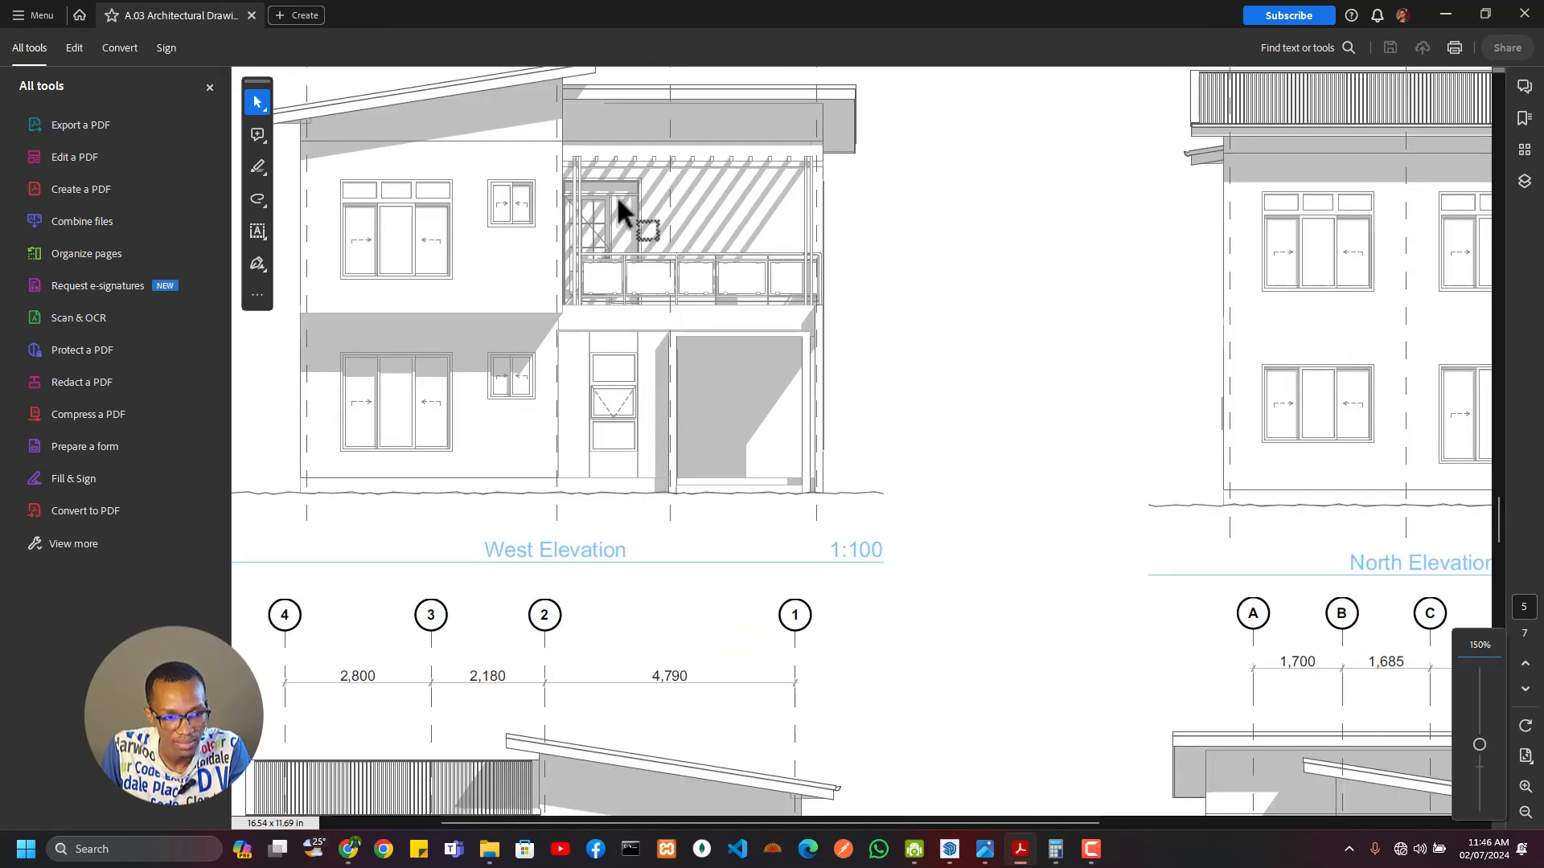
Step: Examine the balcony door and railing up close in the PDF's West Elevation and return to the SketchUp model
scroll(618, 200, "up", 4, "ctrl")
scroll(582, 482, "up", 2)
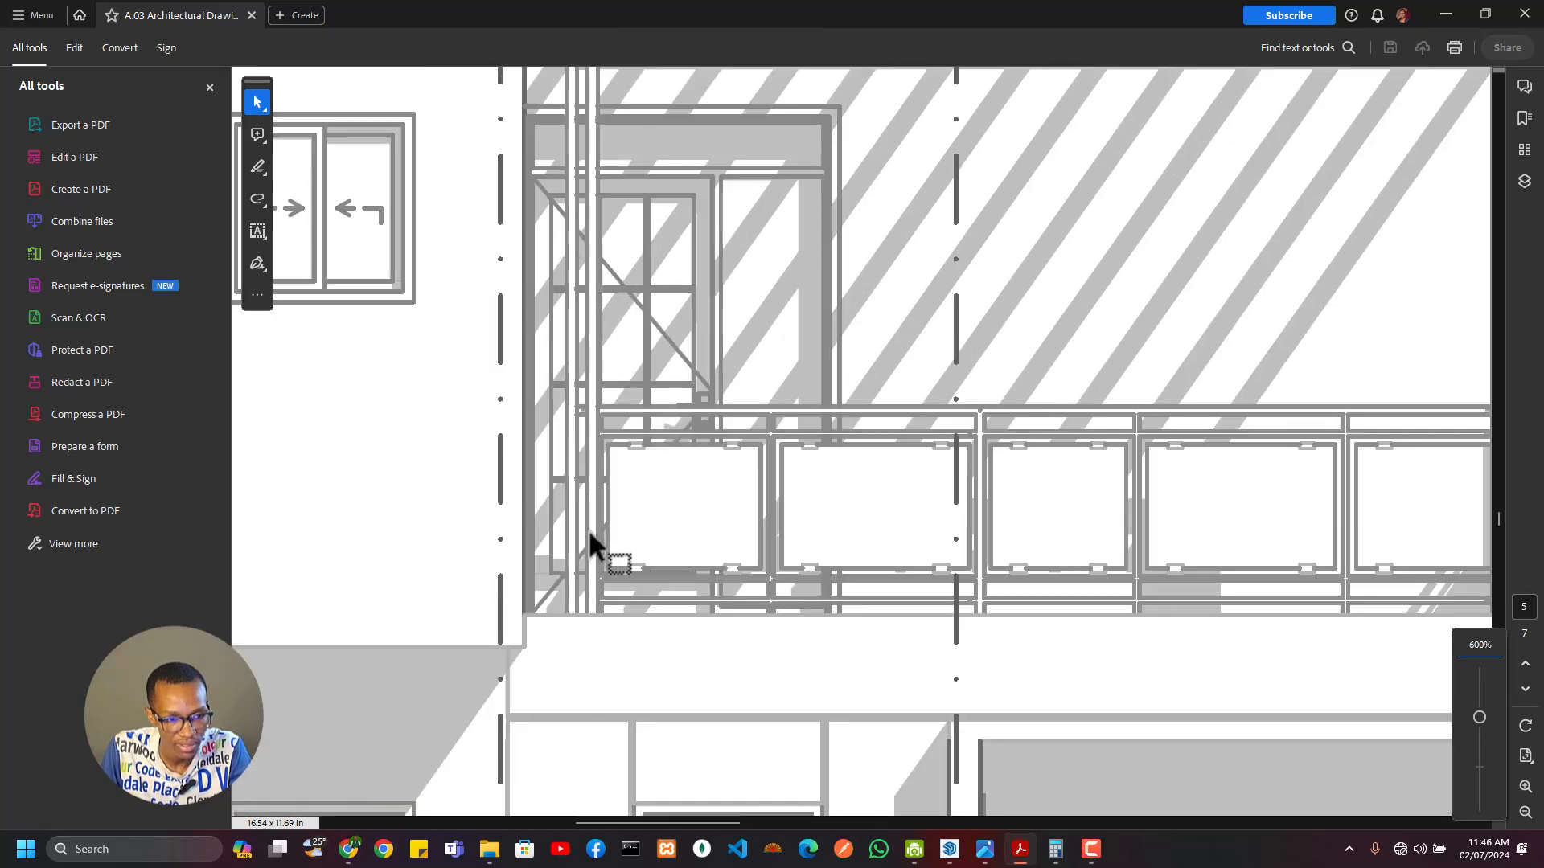
key("alt+Tab")
key("alt+Tab")
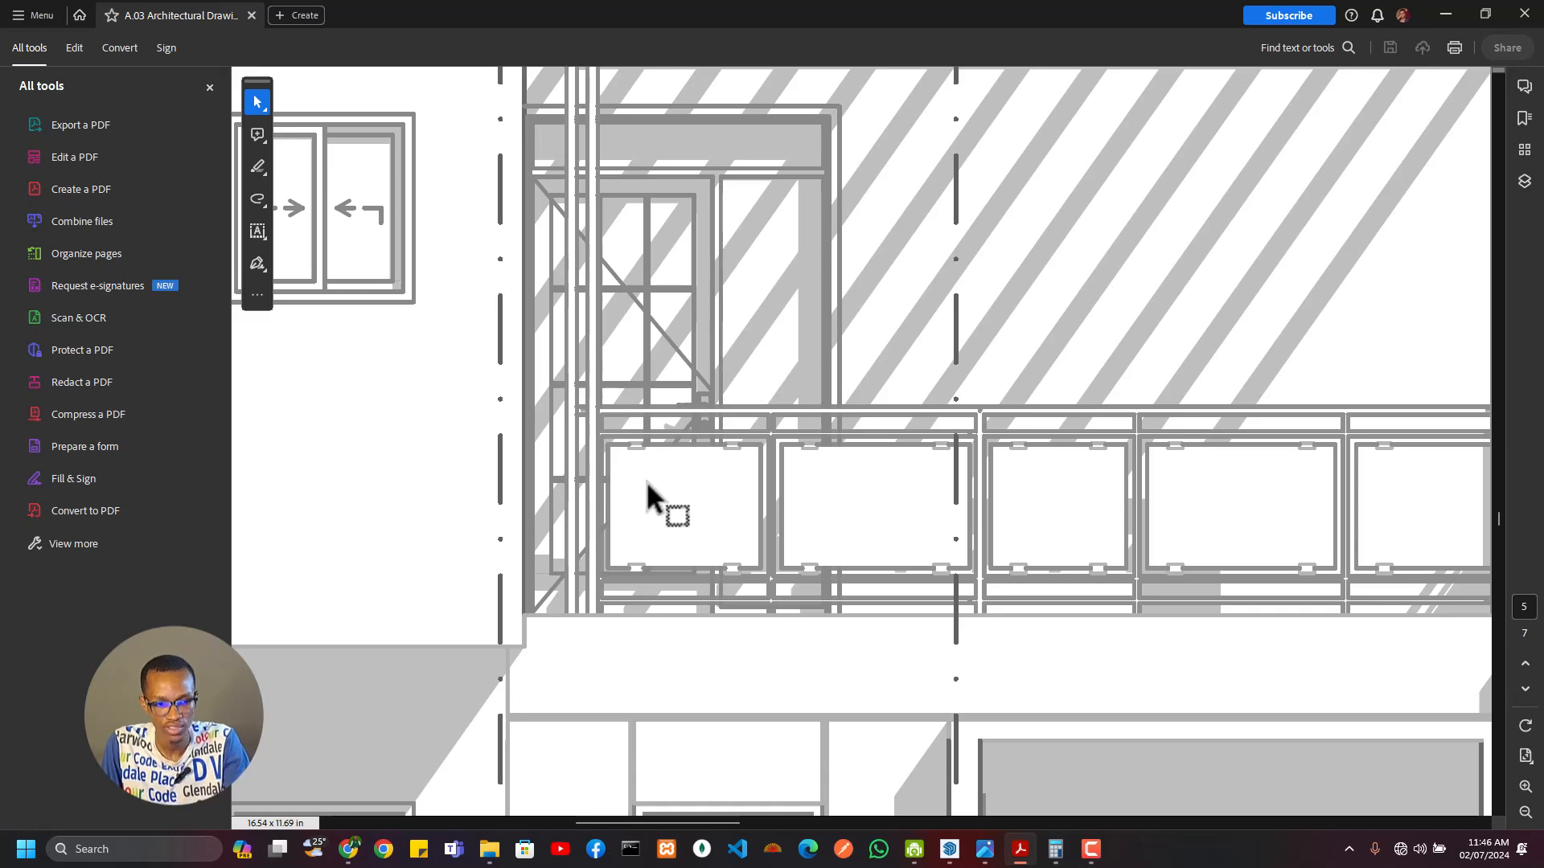
key("alt+Tab")
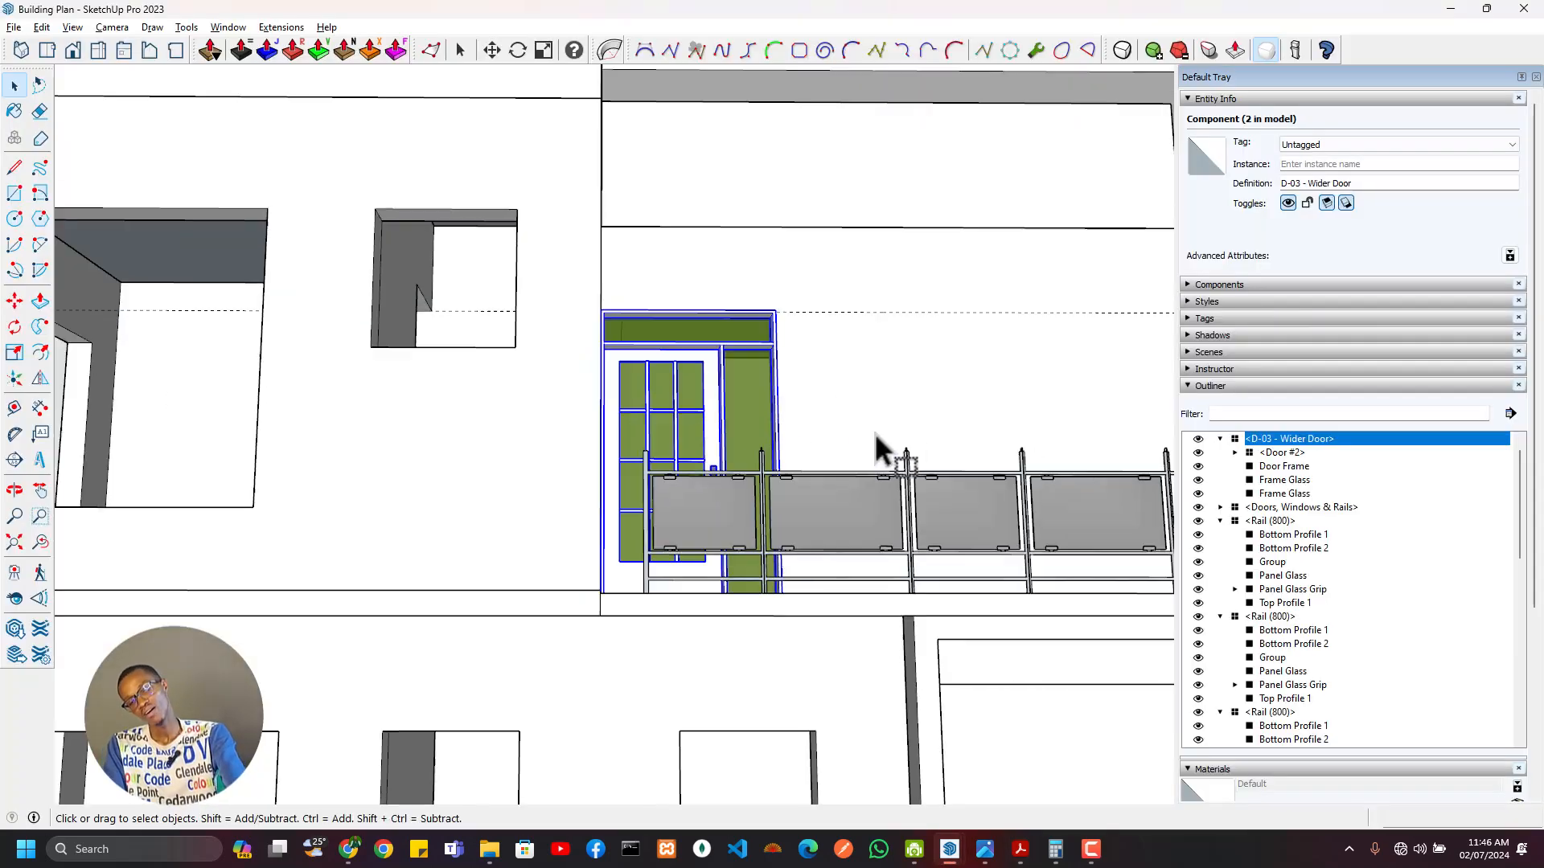
Step: Examine the balcony door and the tops of the railing posts from several sides of the building
middle_click_drag(876, 446, 882, 616)
scroll(681, 597, "down", 3)
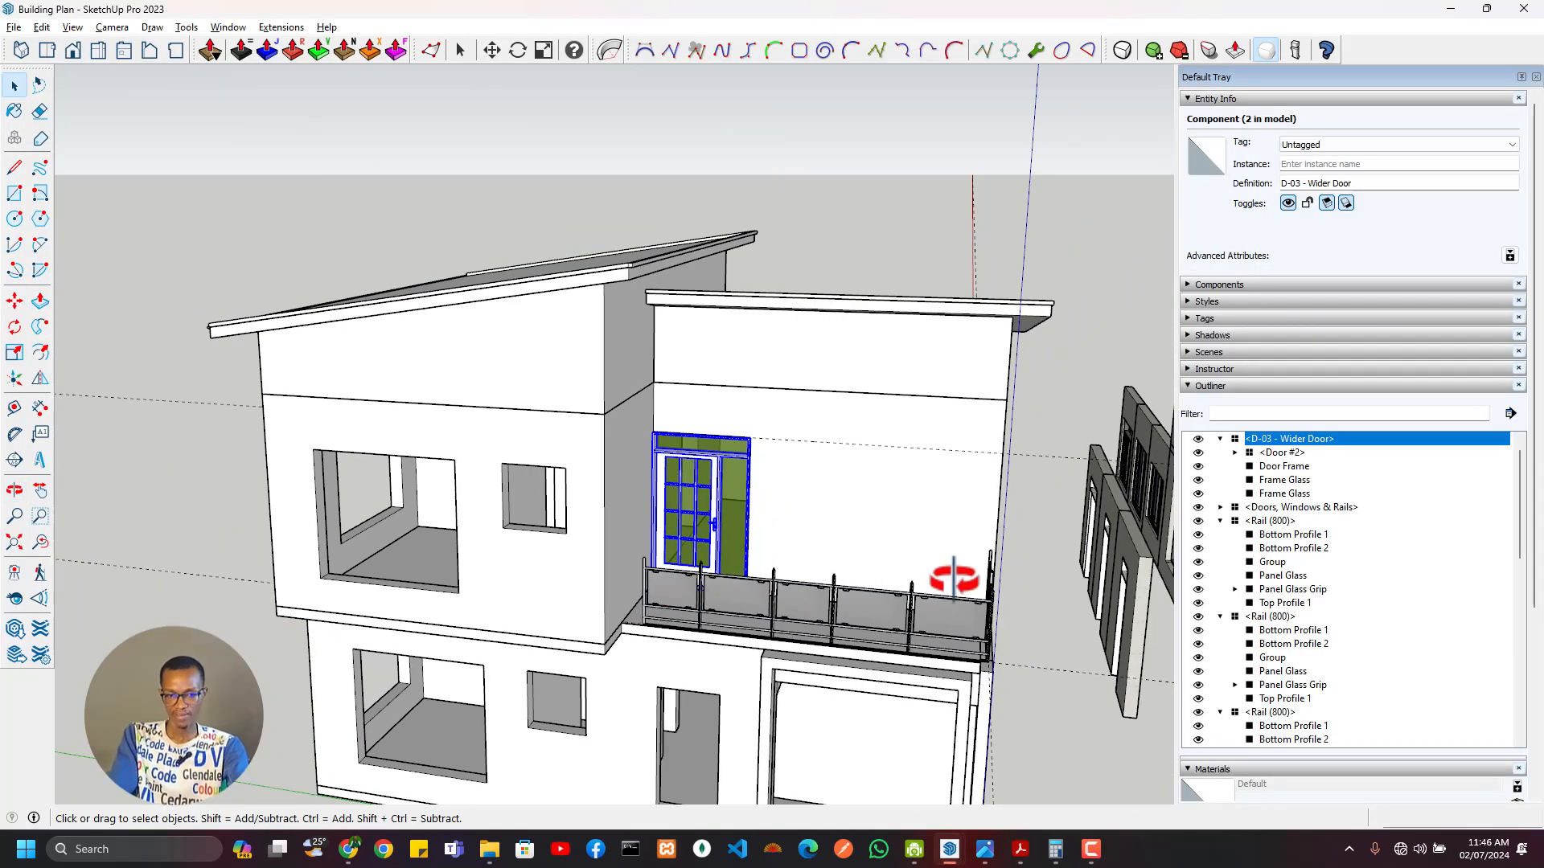
scroll(955, 580, "up", 3)
middle_click_drag(956, 579, 641, 599)
middle_click_drag(443, 446, 776, 573)
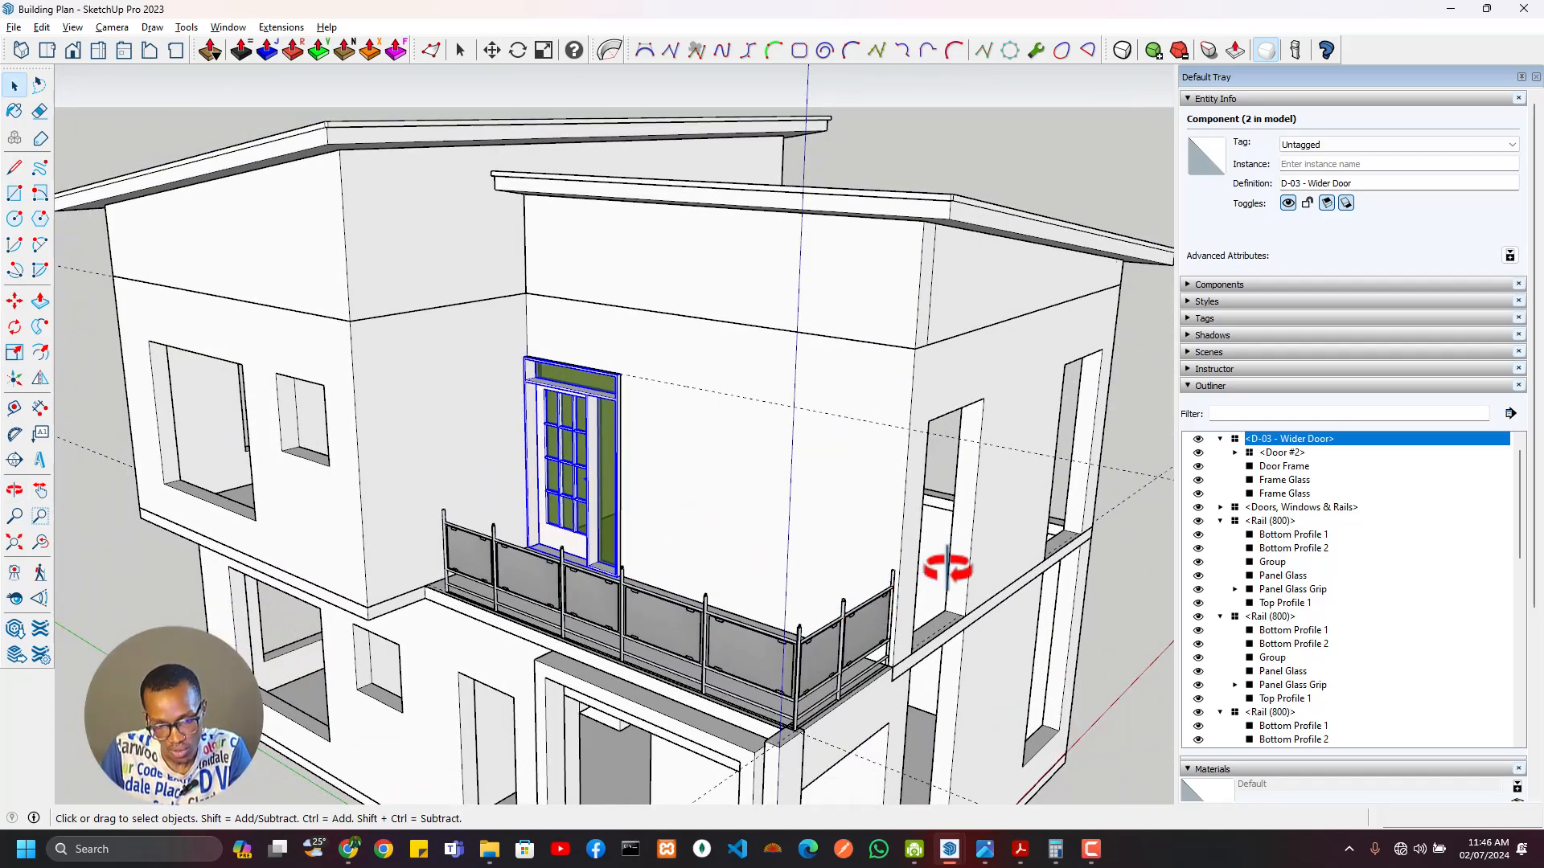
scroll(948, 568, "up", 5)
middle_click_drag(947, 568, 818, 574)
scroll(544, 629, "down", 1)
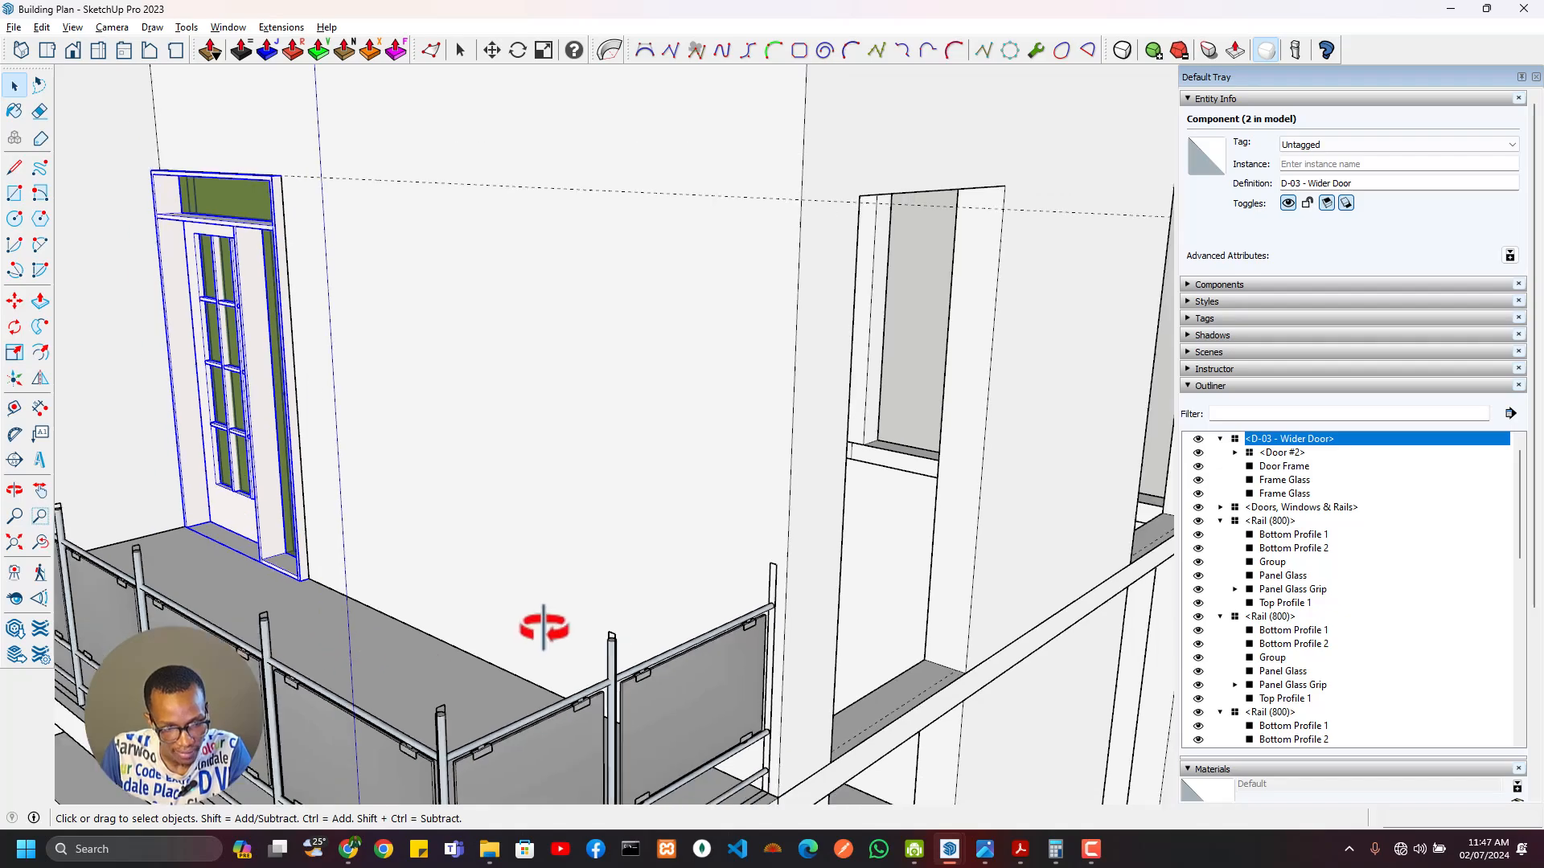
middle_click_drag(544, 628, 637, 483)
middle_click_drag(810, 448, 1022, 413)
scroll(925, 434, "up", 4)
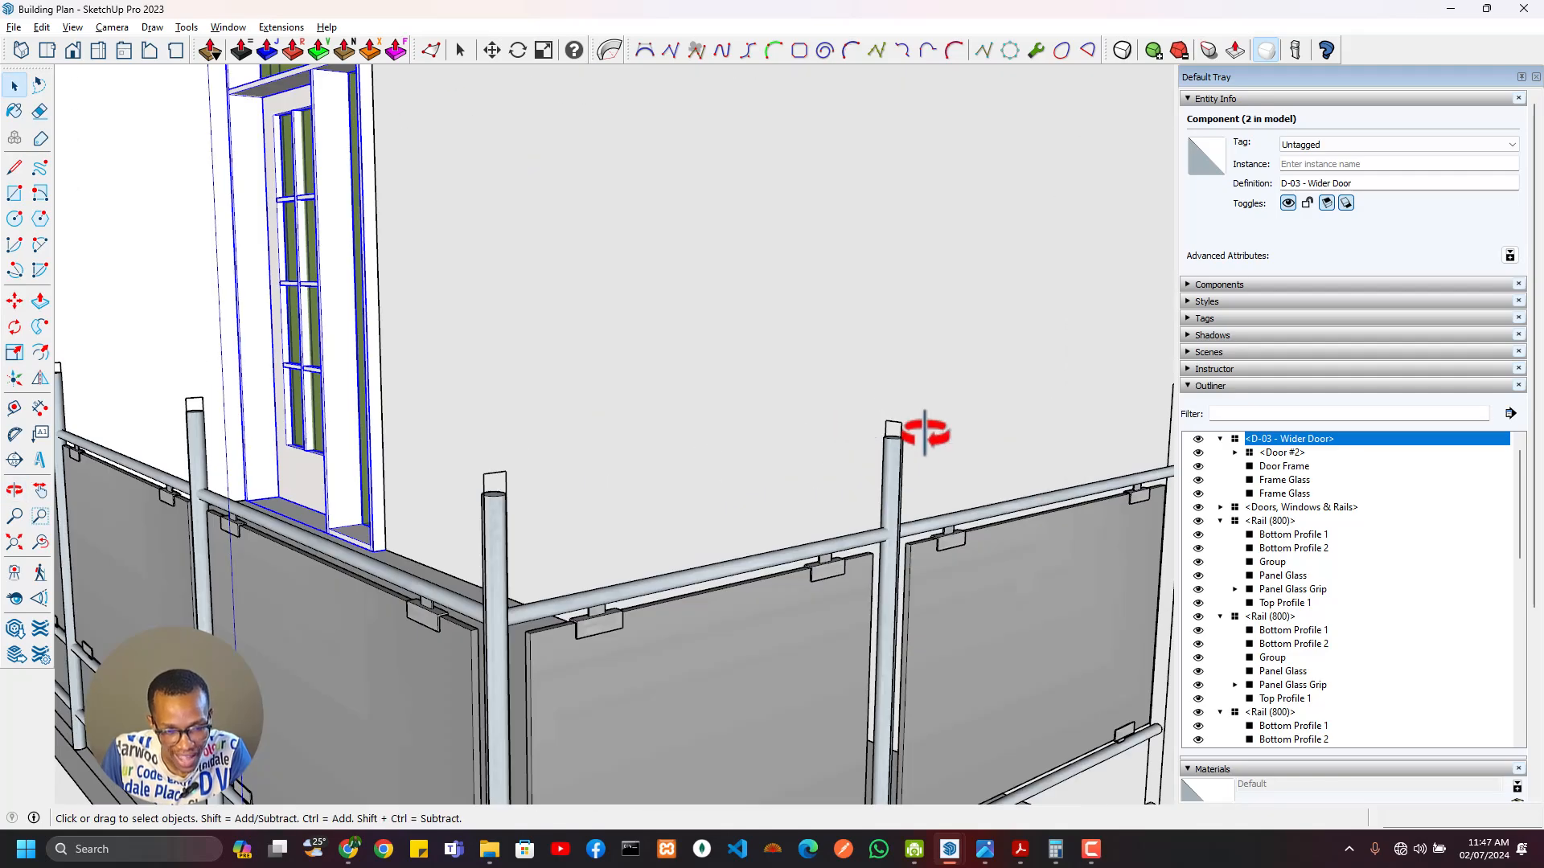
Step: Draw a line along the balcony's short side, from the top midpoint of the wall-end post outline to the corner post's top
middle_click_drag(741, 521, 831, 527)
key("l")
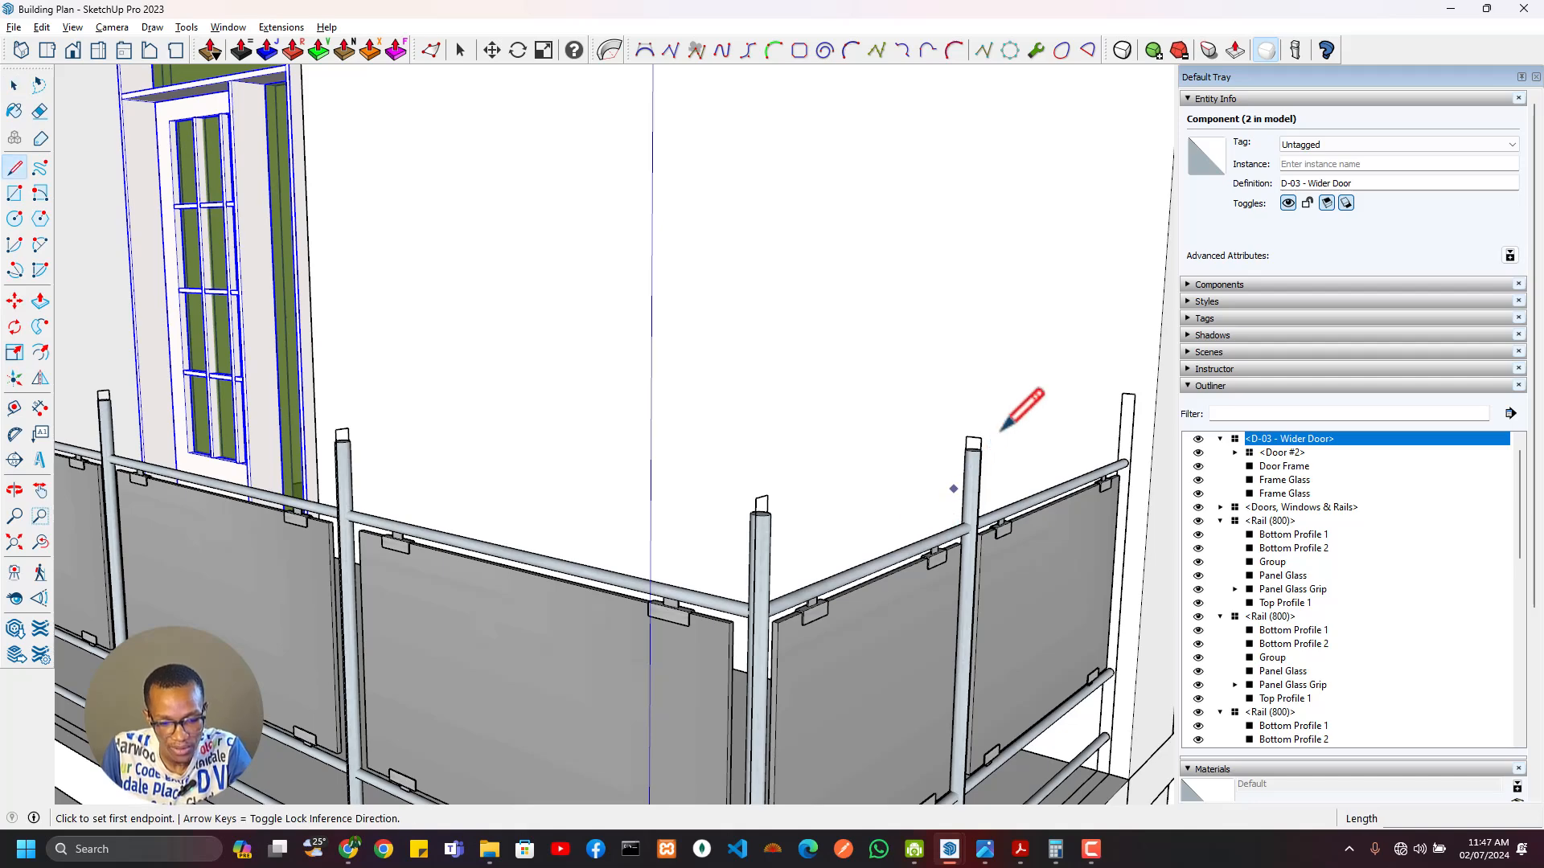
scroll(1133, 393, "up", 3)
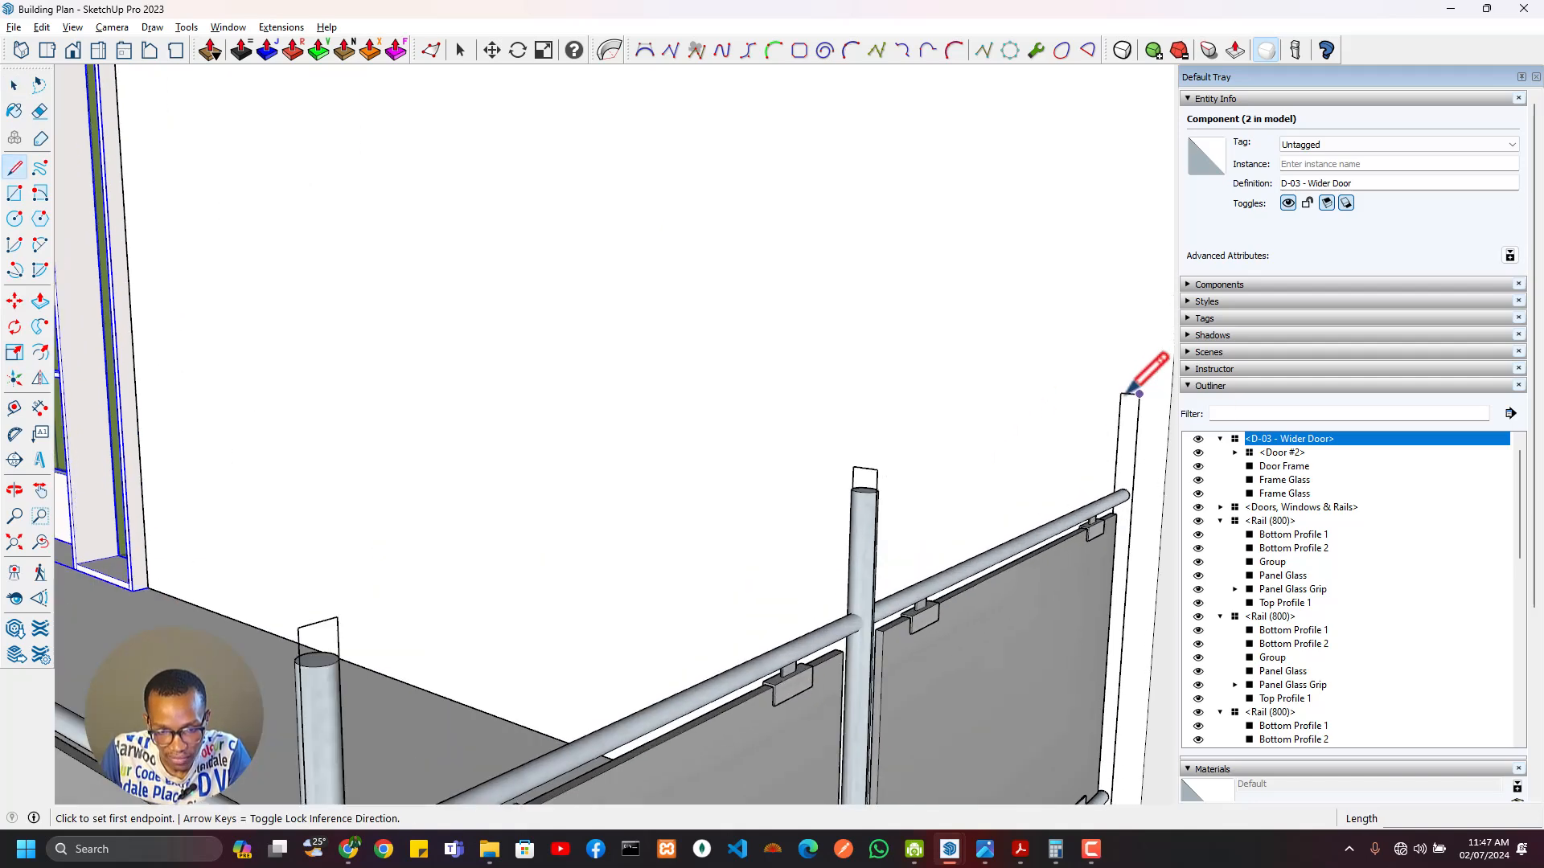
scroll(1120, 393, "up", 3)
left_click(1130, 394)
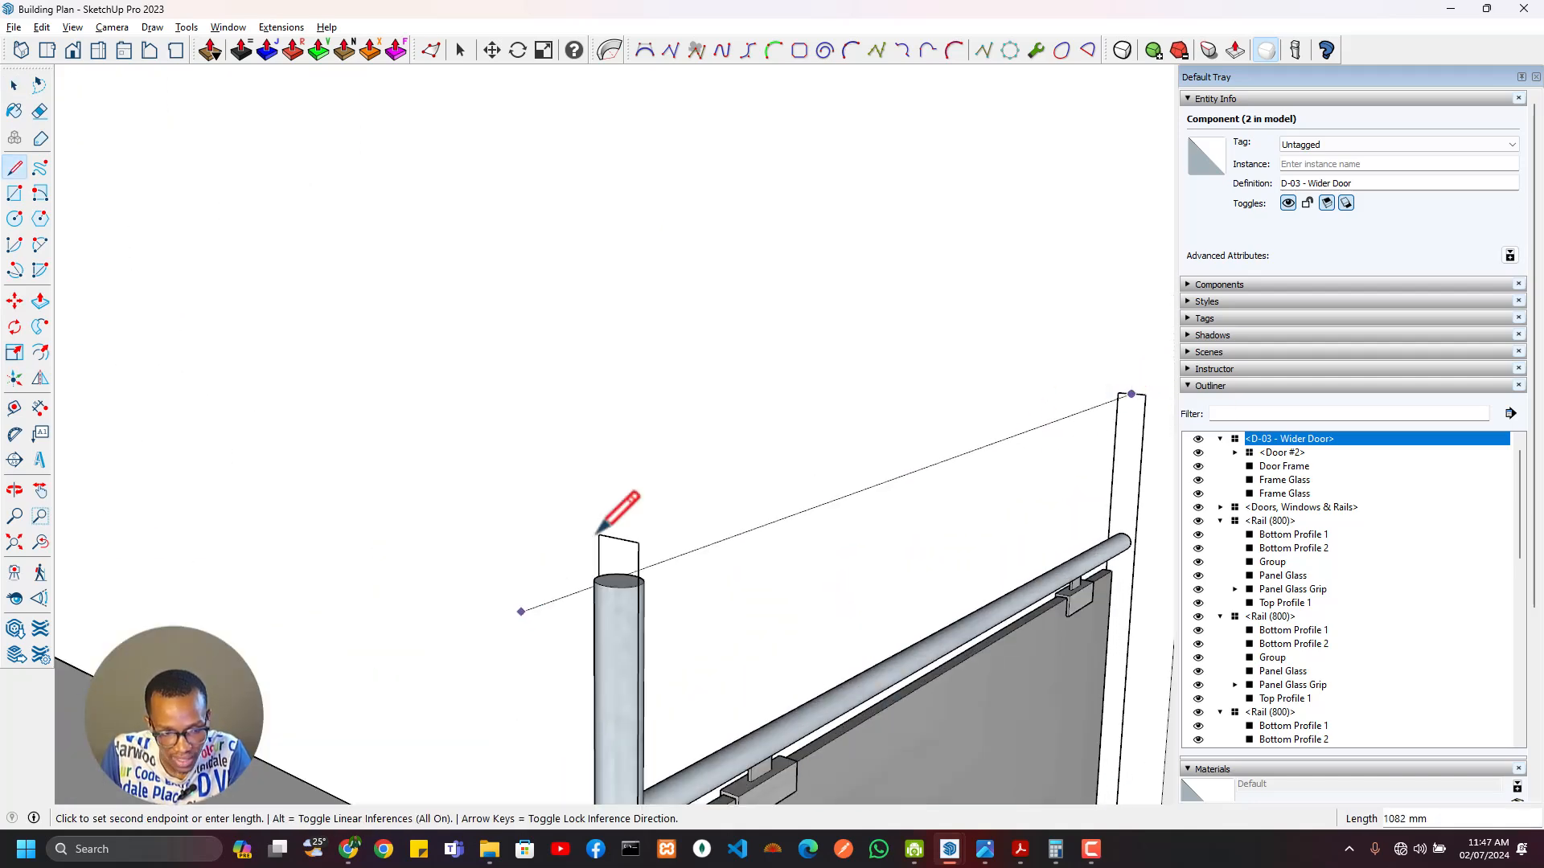
scroll(605, 547, "down", 4)
middle_click_drag(414, 599, 723, 517, "shift")
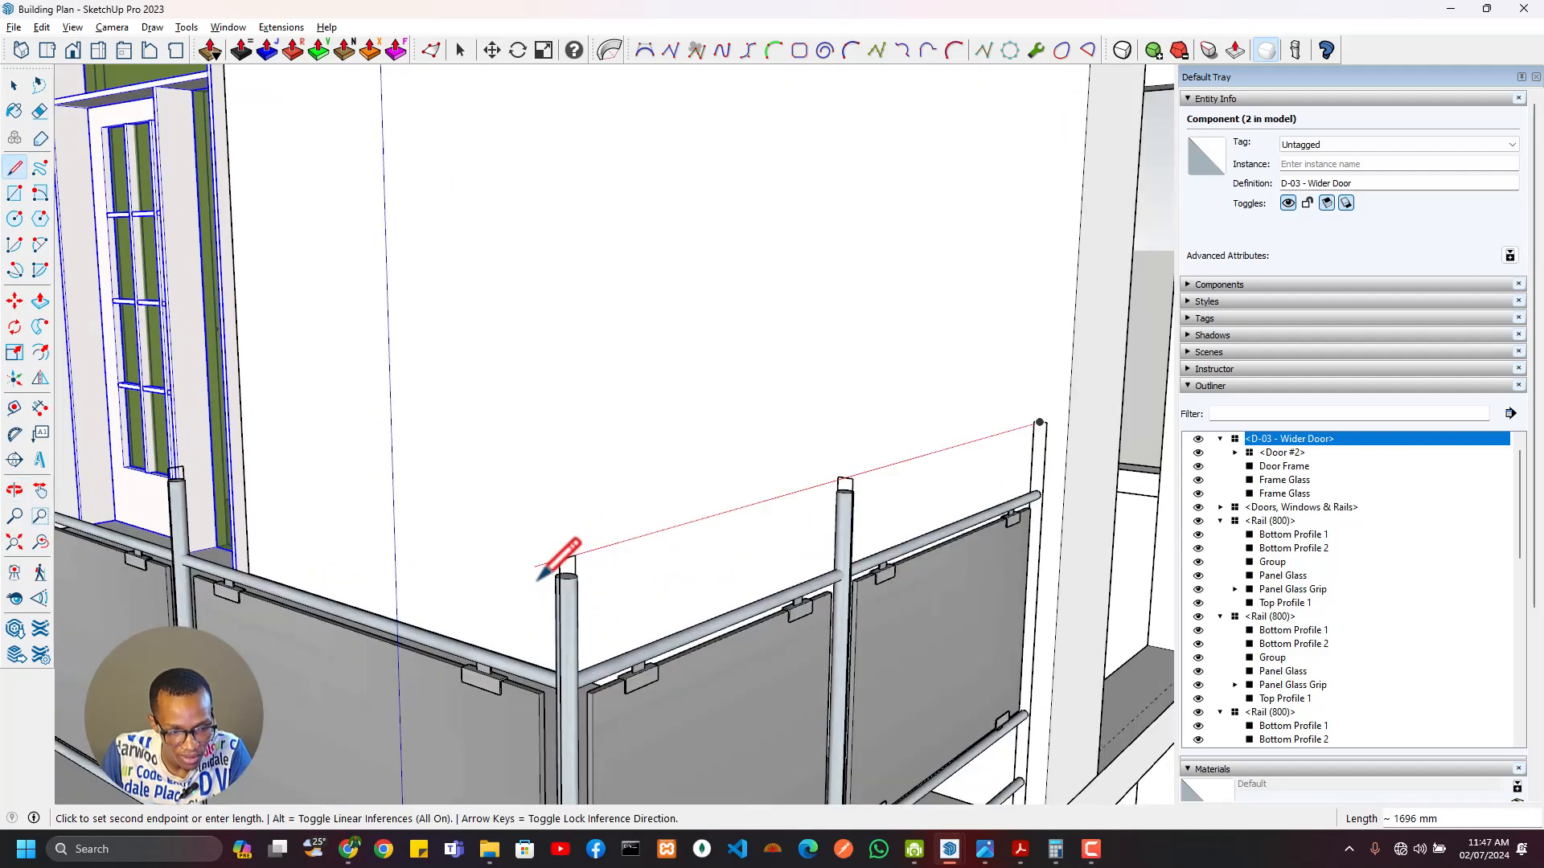
scroll(547, 572, "up", 3)
left_click(629, 512)
Step: Continue the line from the corner post along the green axis to above the centre of the long railing's last post
scroll(312, 534, "down", 4)
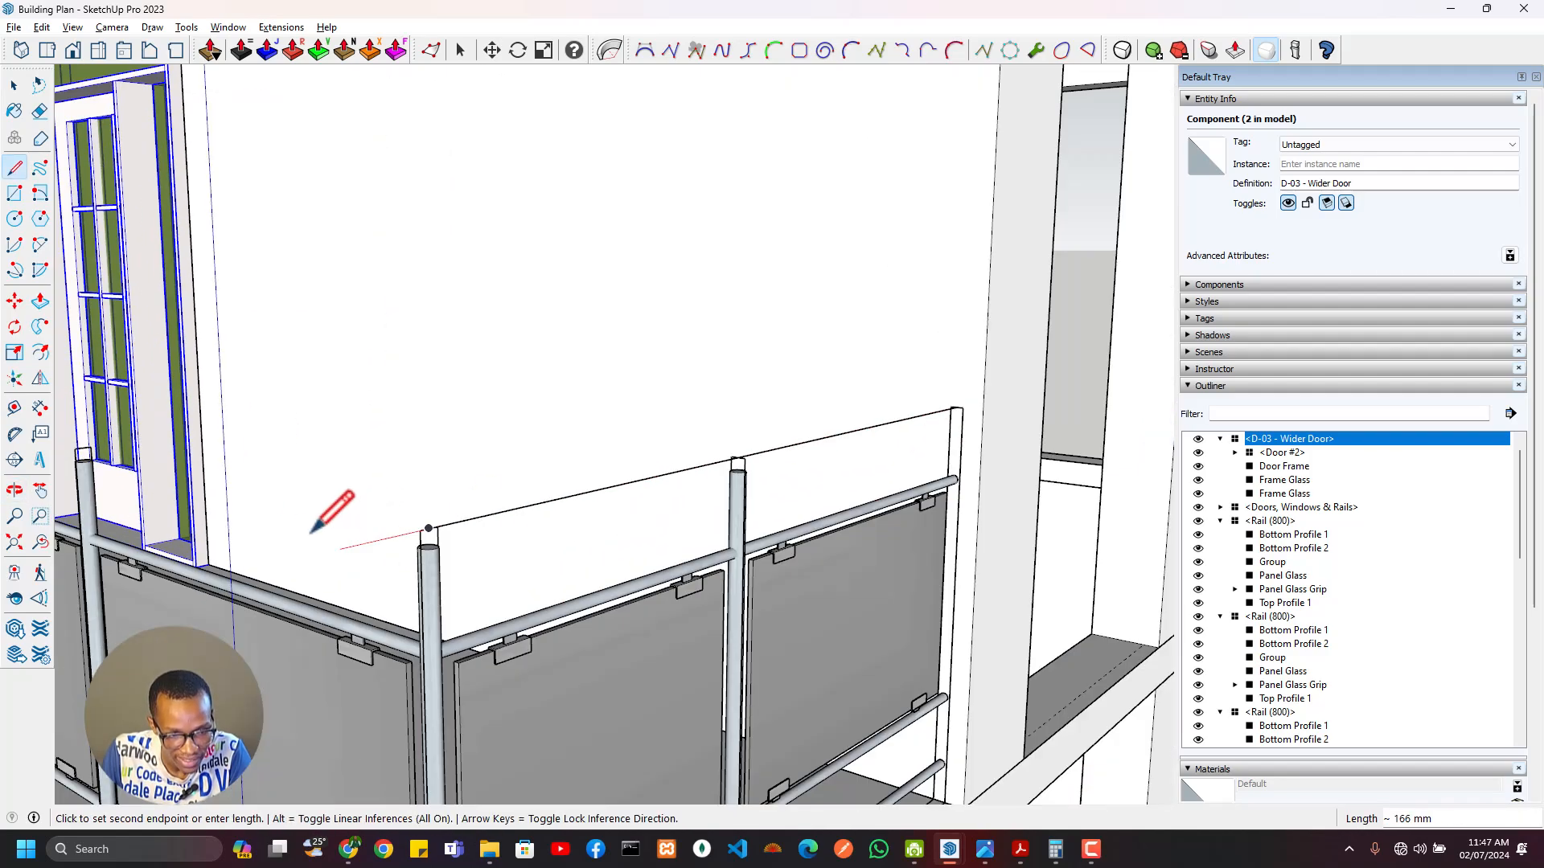
middle_click_drag(311, 534, 858, 728)
scroll(243, 573, "up", 3)
scroll(258, 585, "up", 4)
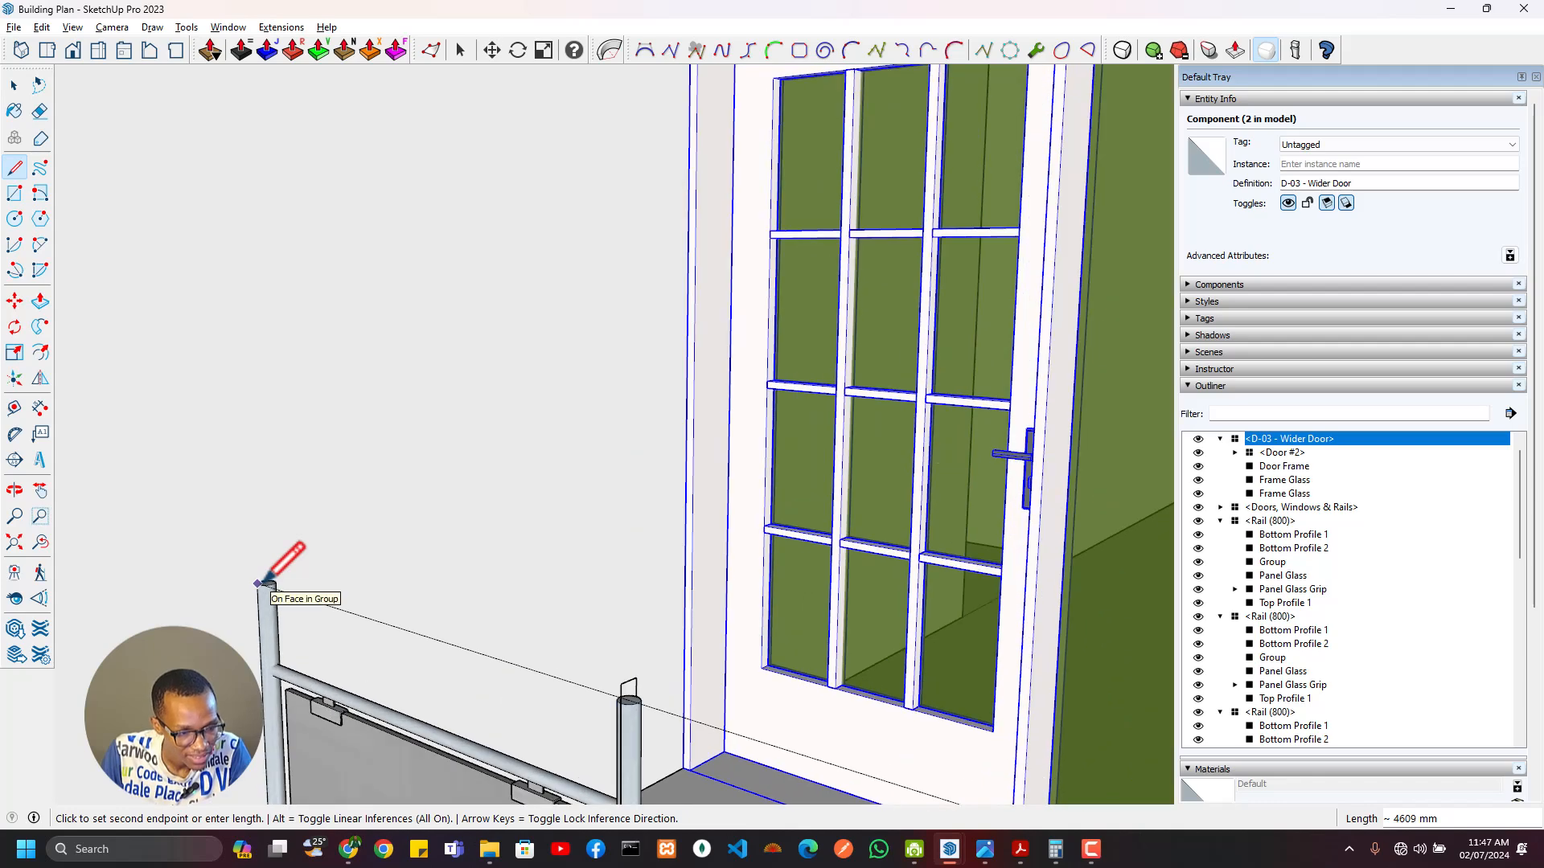
mouse_move(258, 579)
middle_mouse_down()
mouse_move(266, 635)
mouse_move(256, 599)
middle_mouse_up()
scroll(288, 550, "up", 2)
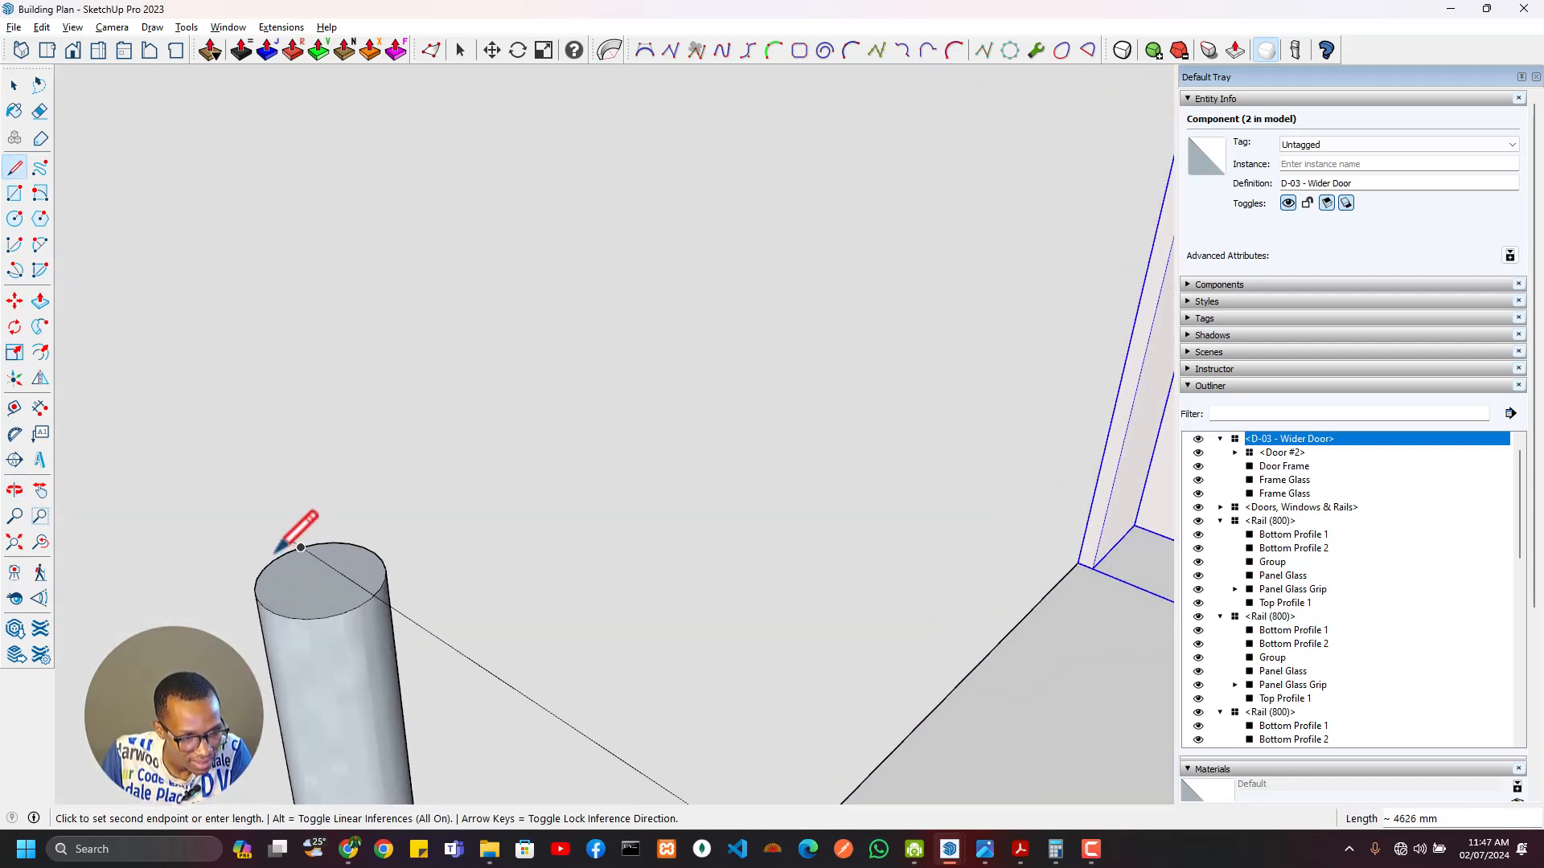
scroll(277, 555, "up", 3)
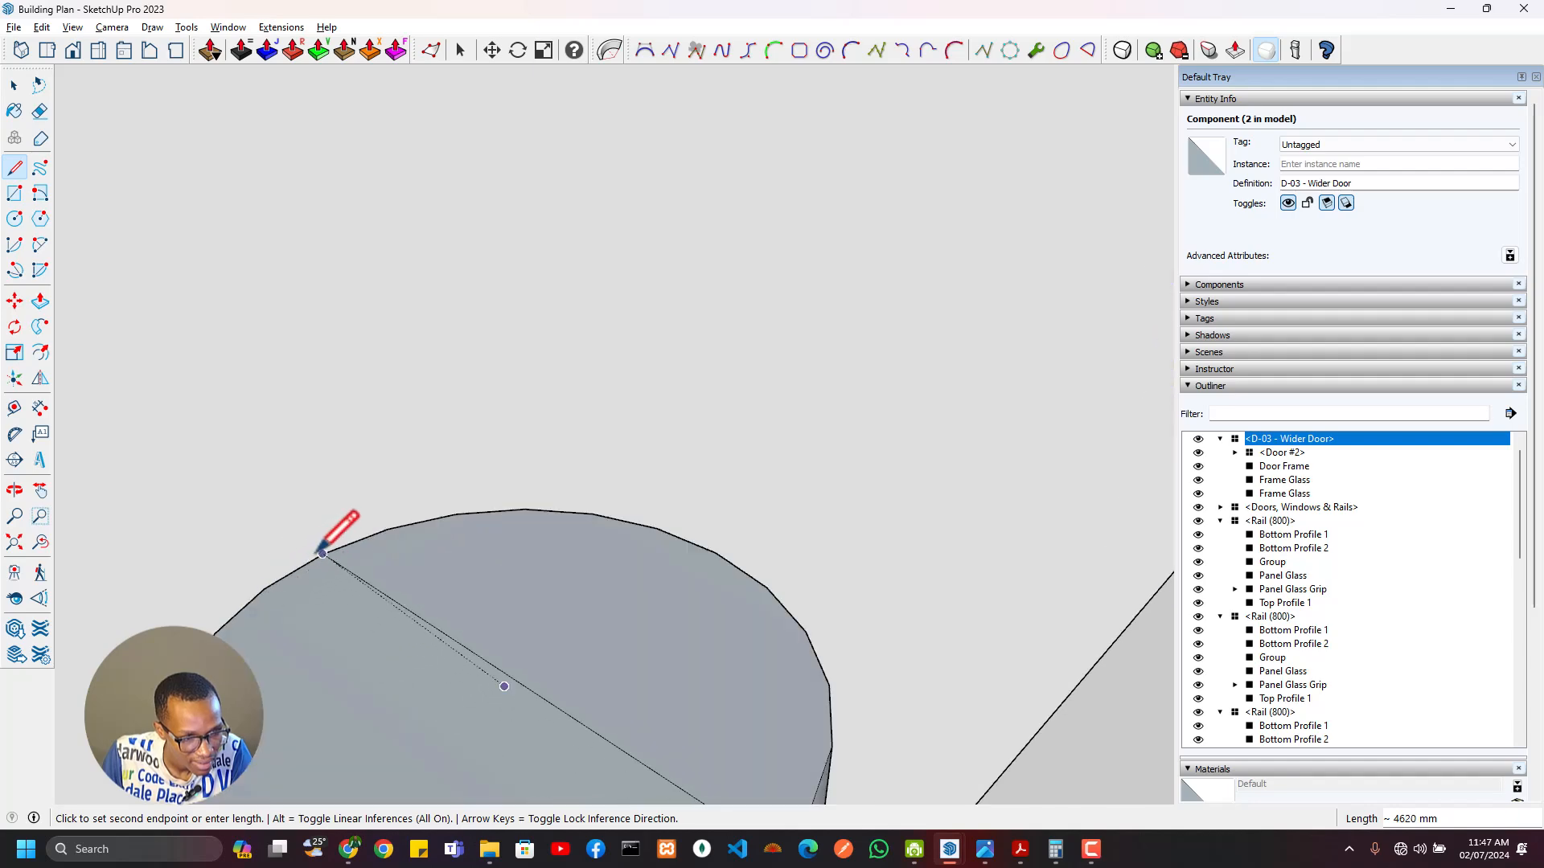
scroll(448, 587, "down", 8)
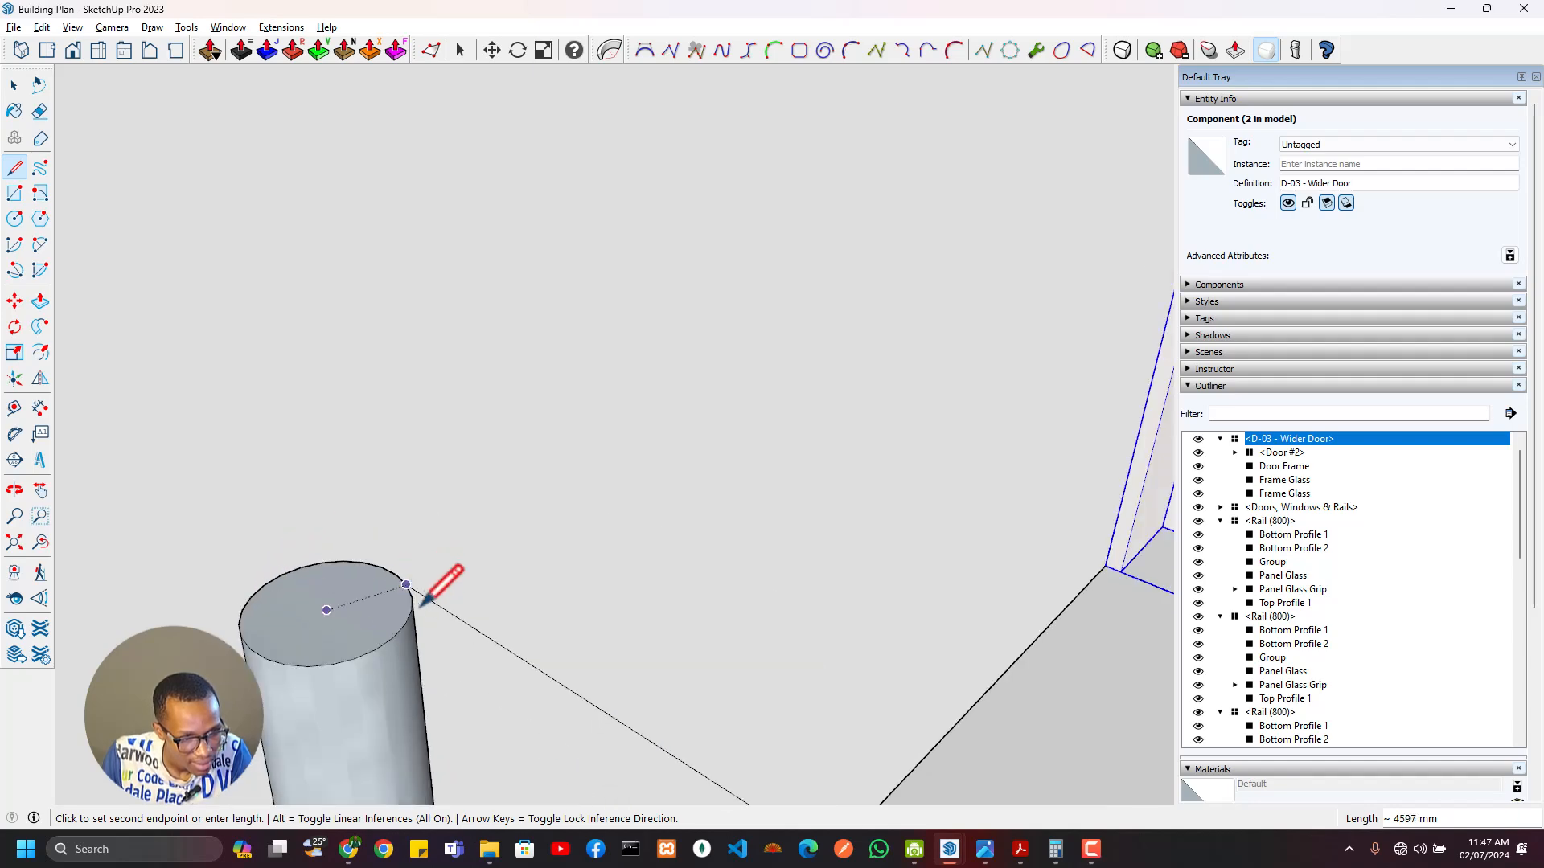
scroll(804, 490, "down", 2)
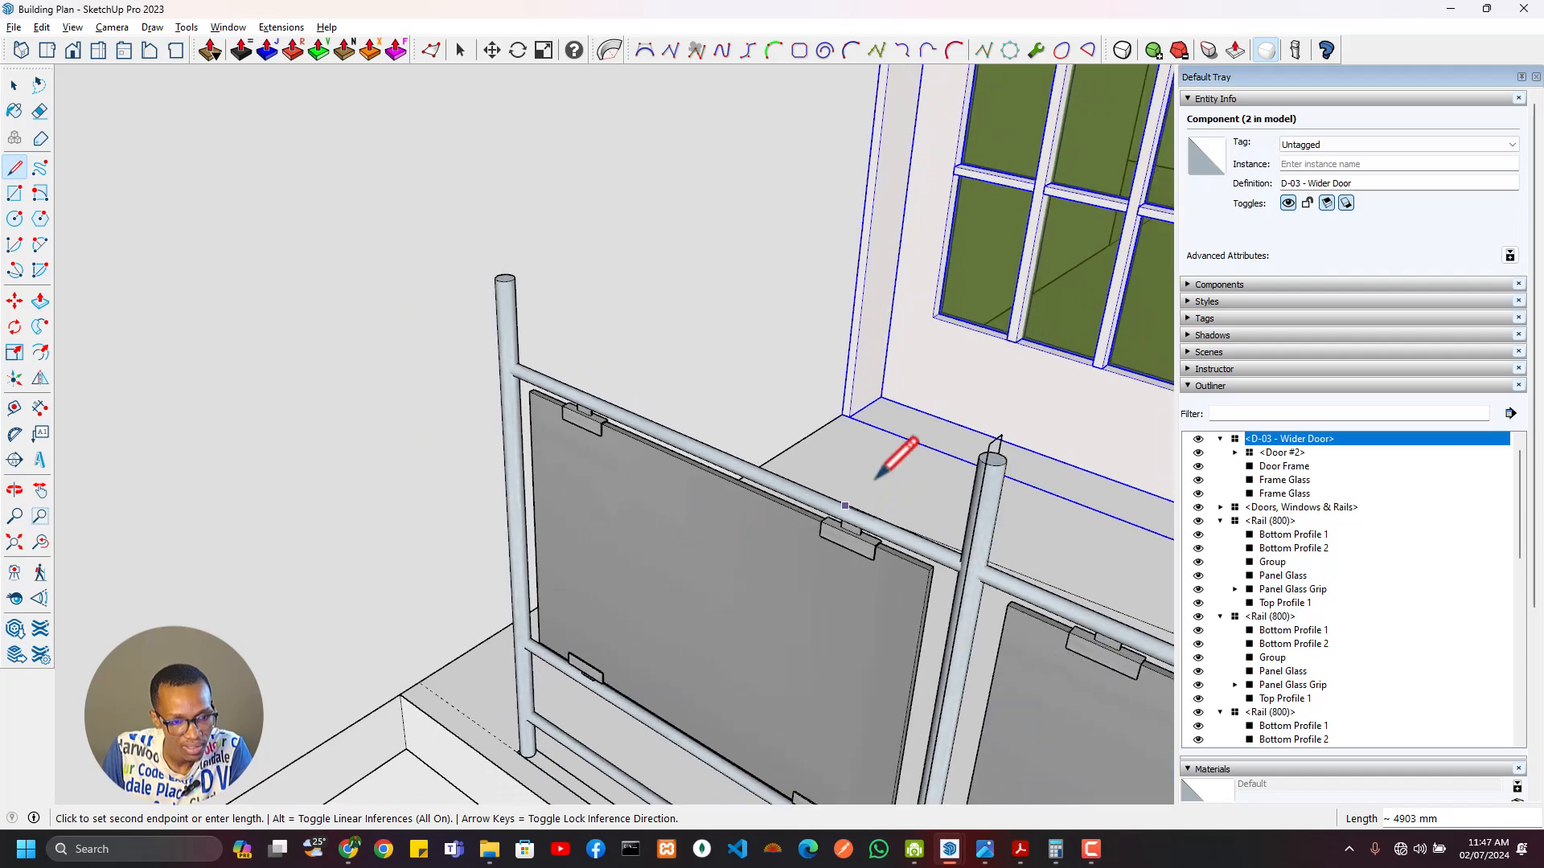
middle_click_drag(998, 432, 758, 483)
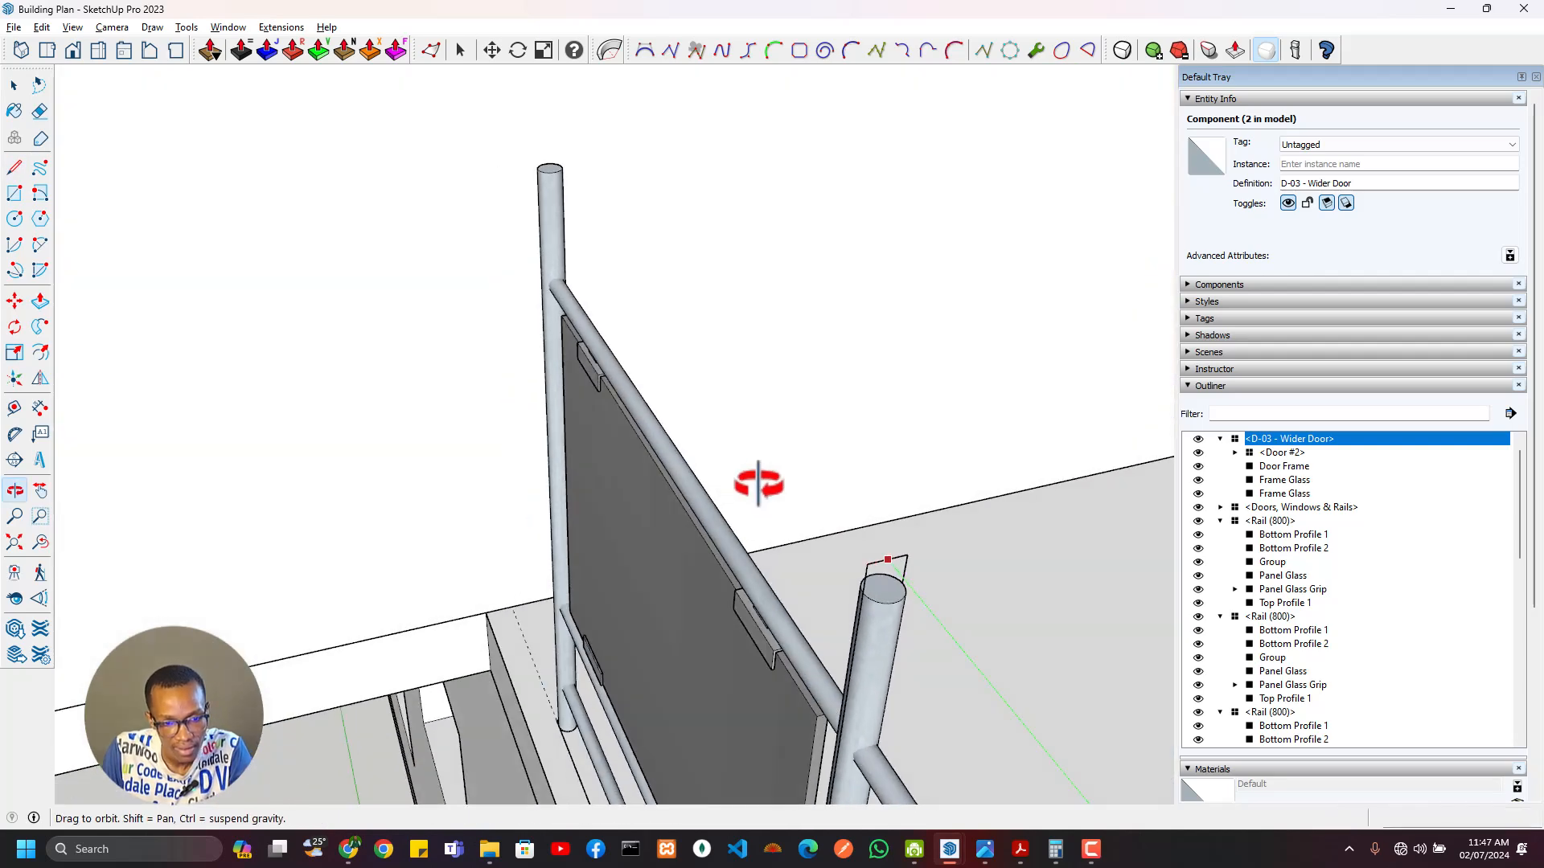
scroll(531, 161, "up", 2)
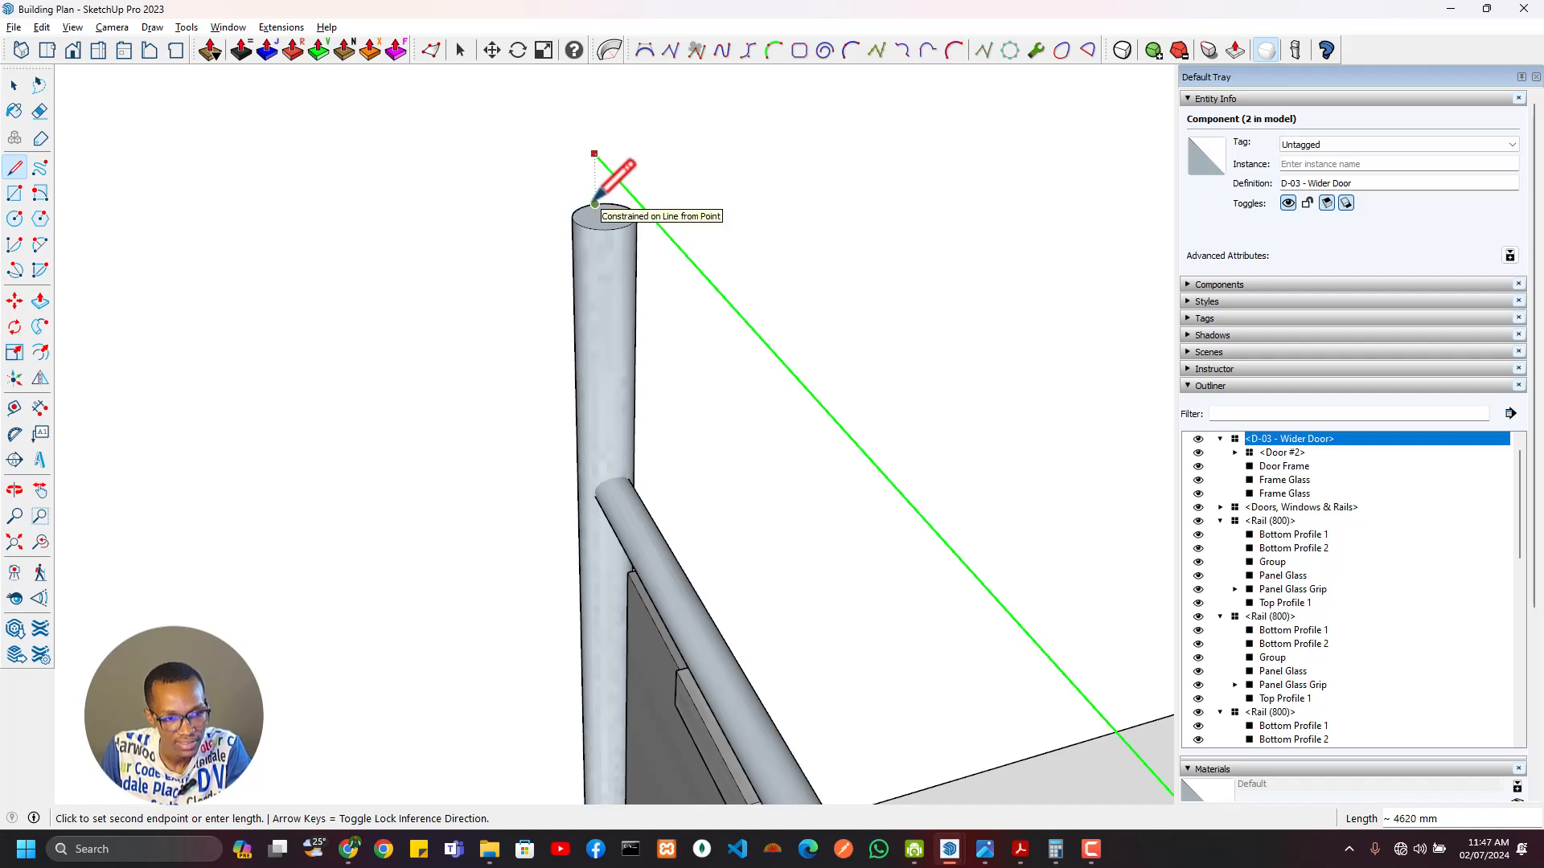
left_click(595, 204)
key("Escape")
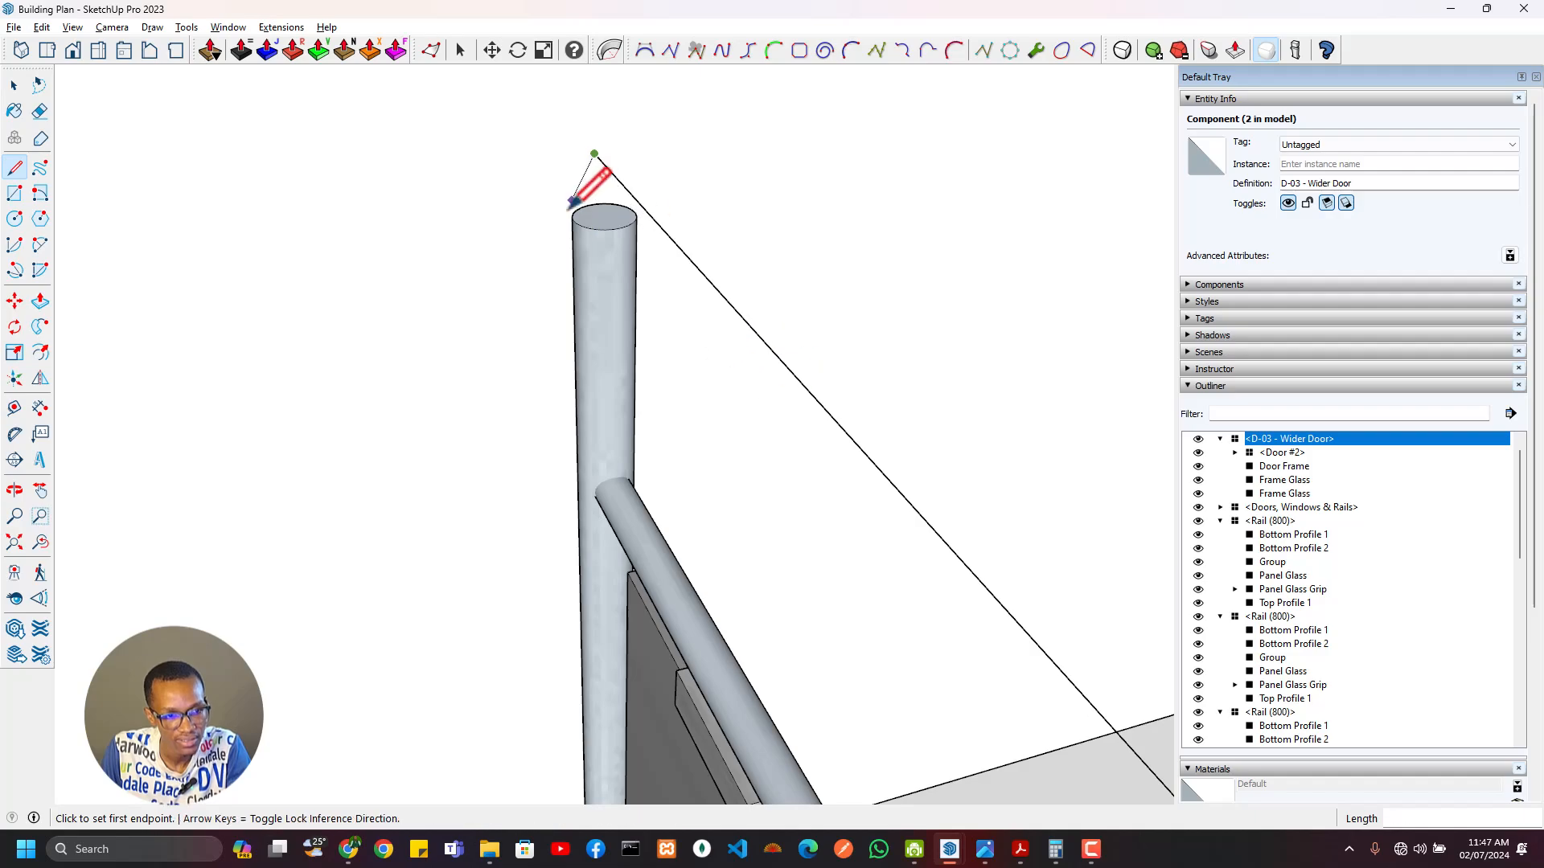
Step: Measure the railing post's half-width with the Tape Measure, referenced from the top edge of the wall-end post outline
scroll(591, 322, "down", 3)
scroll(662, 537, "down", 8)
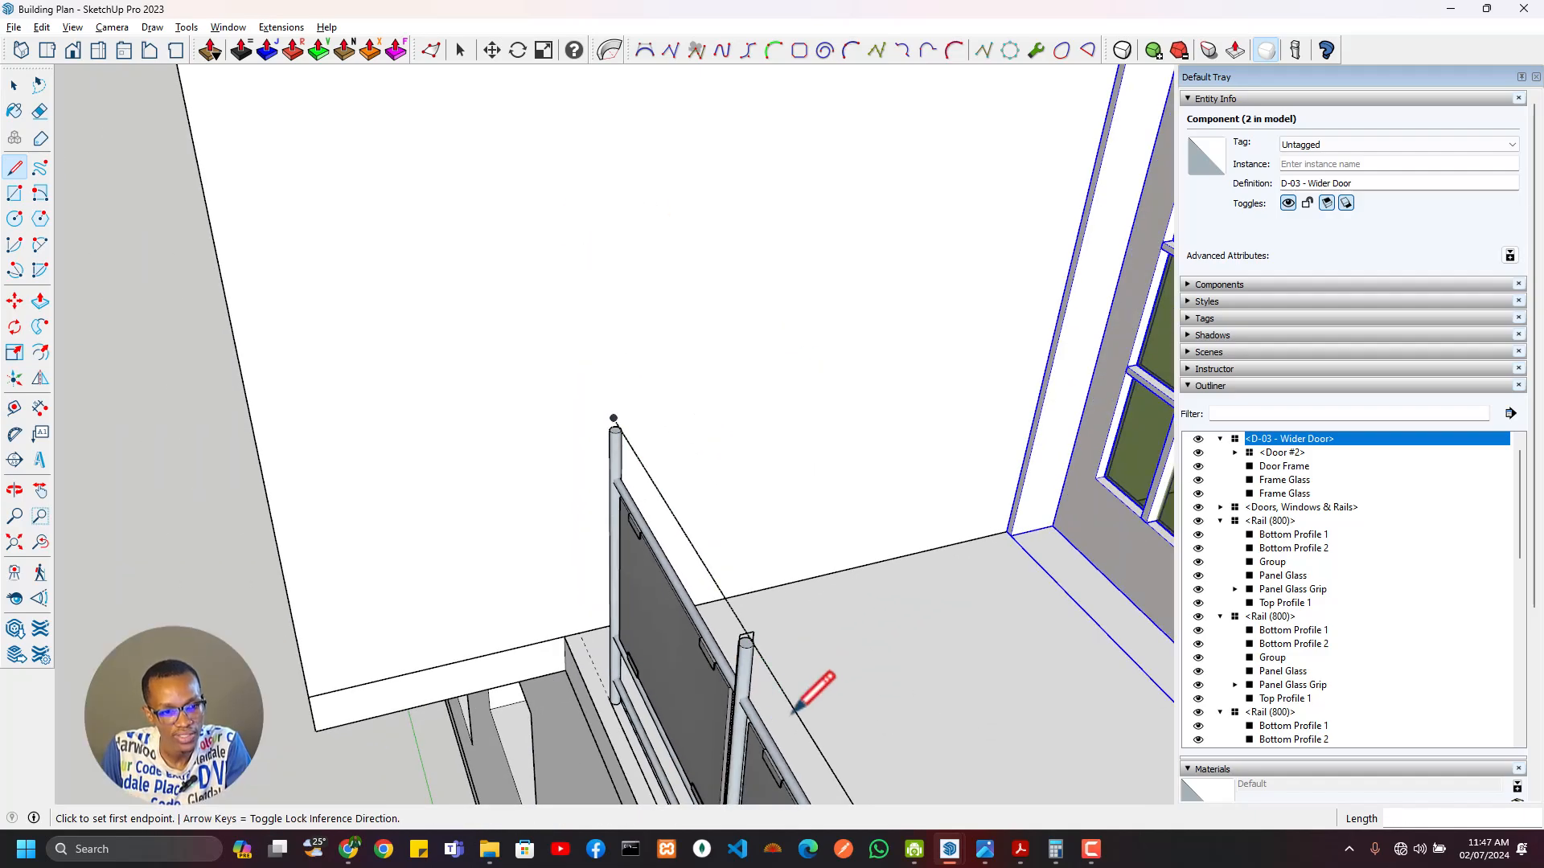
middle_click_drag(873, 683, 684, 474)
scroll(792, 619, "down", 5)
middle_click_drag(804, 635, 918, 472)
scroll(840, 595, "up", 4)
scroll(919, 470, "up", 3)
scroll(919, 470, "up", 3)
scroll(700, 510, "up", 4)
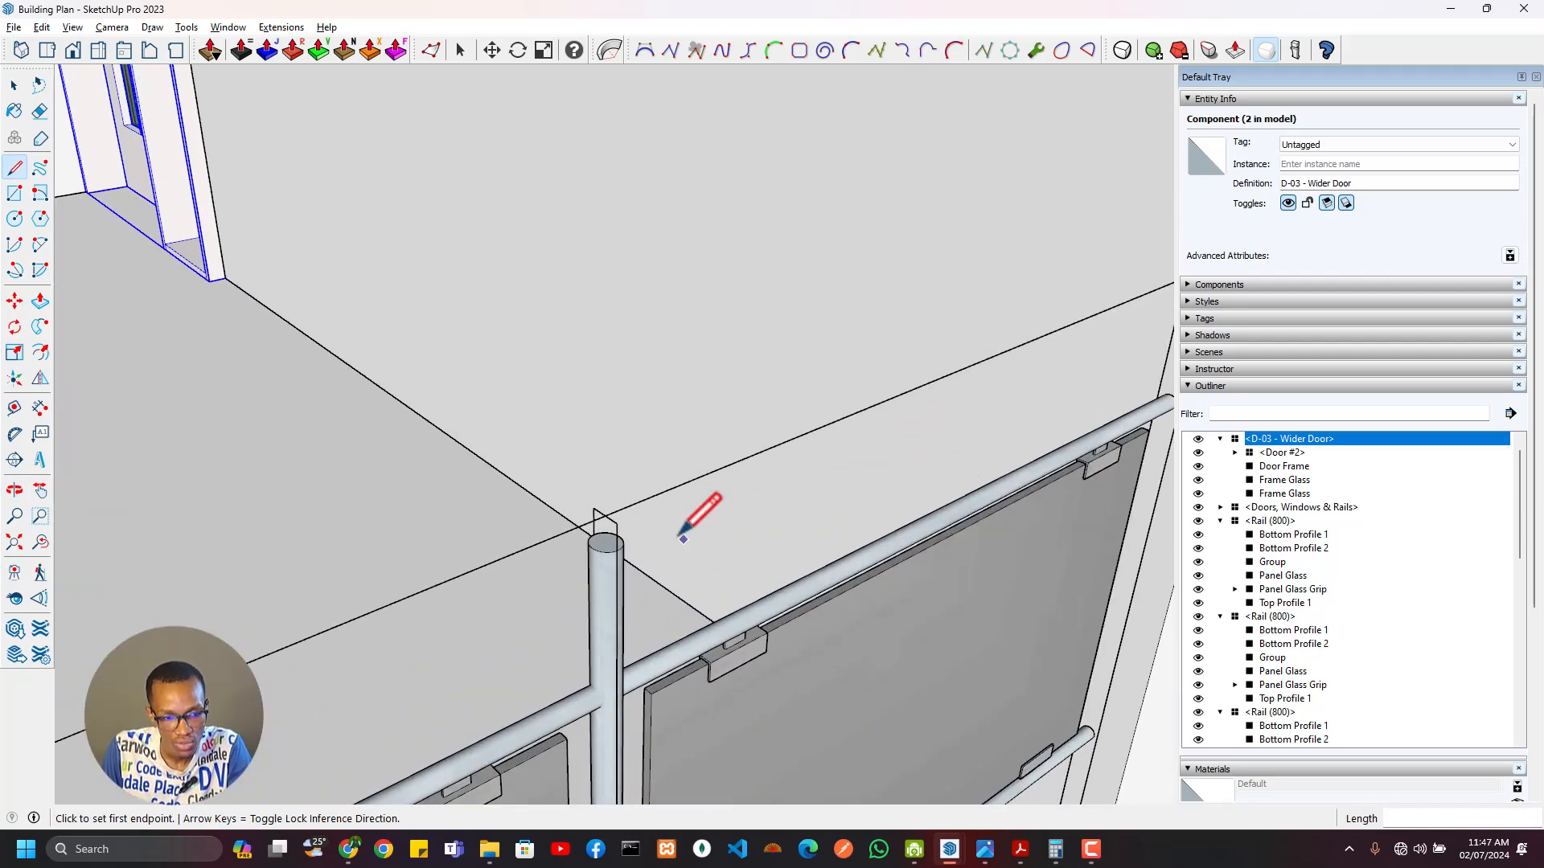
key("t")
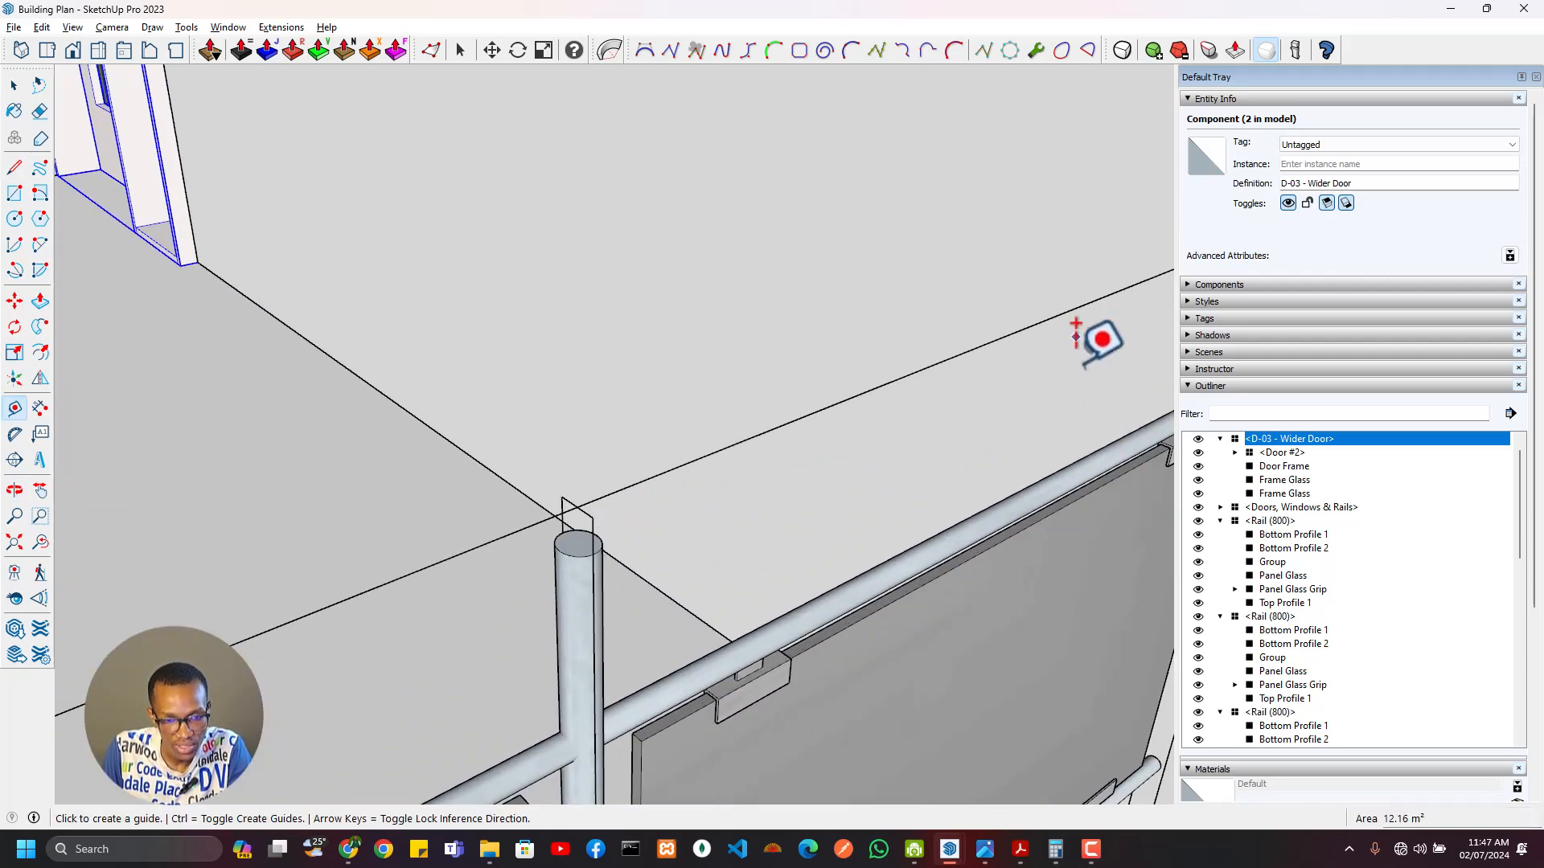
middle_click_drag(1074, 363, 839, 444, "shift")
scroll(1021, 319, "up", 2)
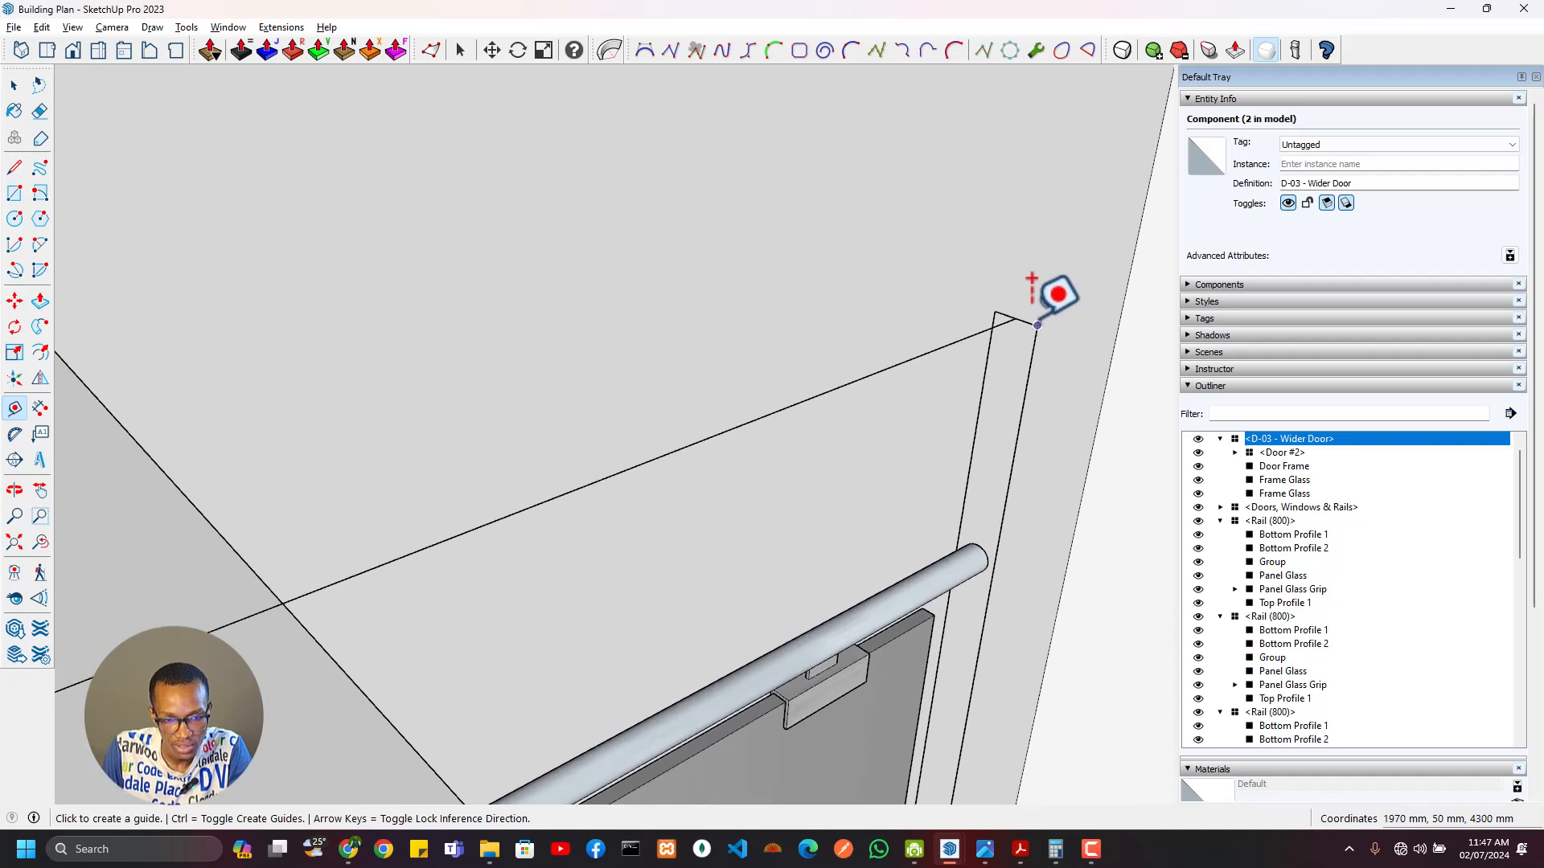
scroll(1024, 322, "up", 2)
left_click(1024, 326)
middle_click_drag(591, 512, 896, 393, "shift")
scroll(890, 402, "down", 3)
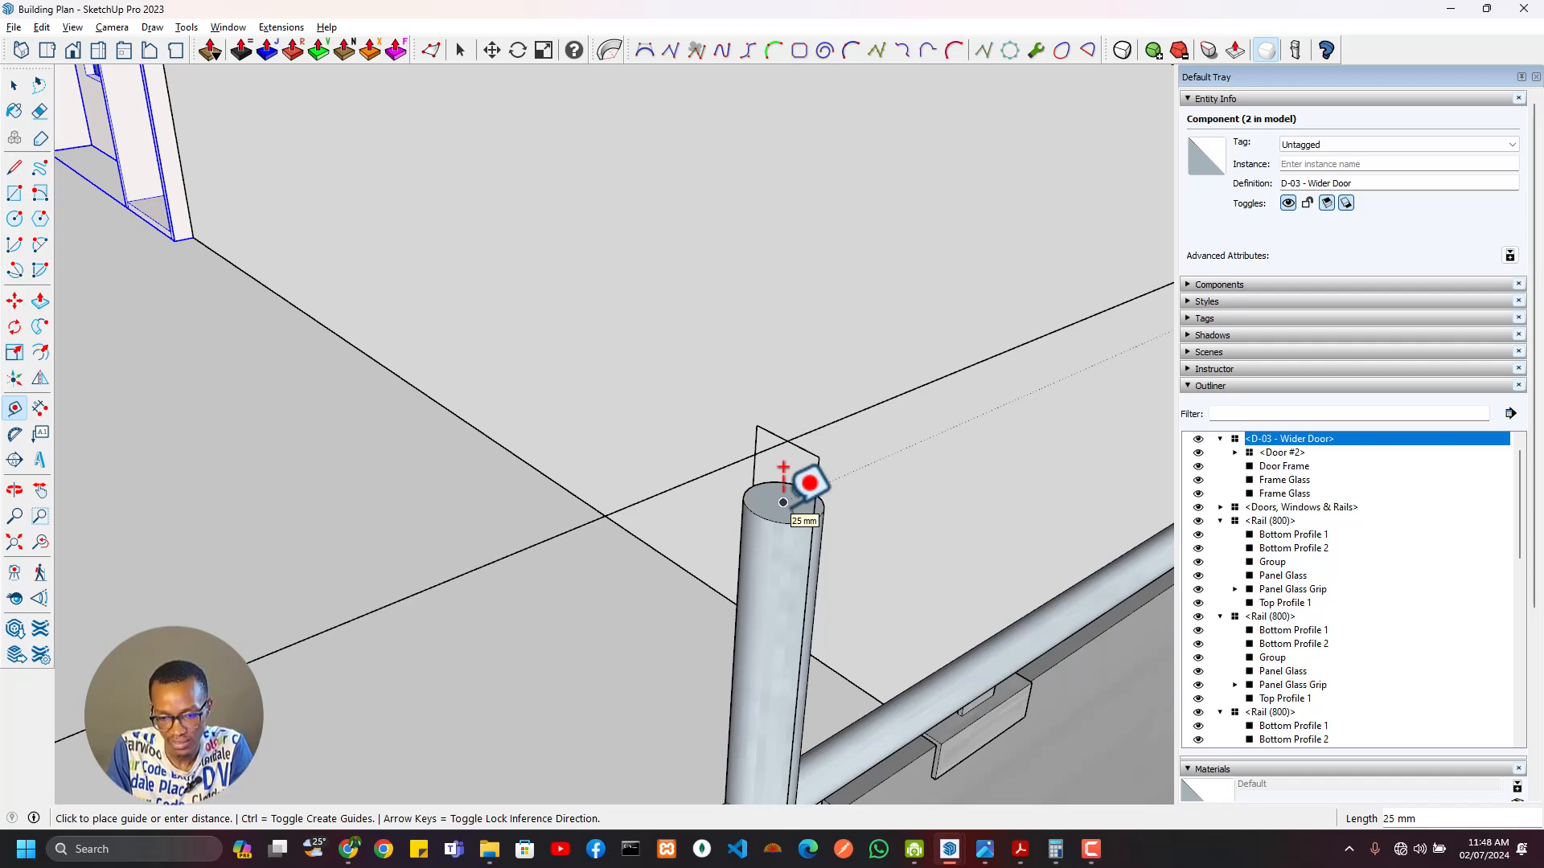
scroll(802, 472, "down", 3)
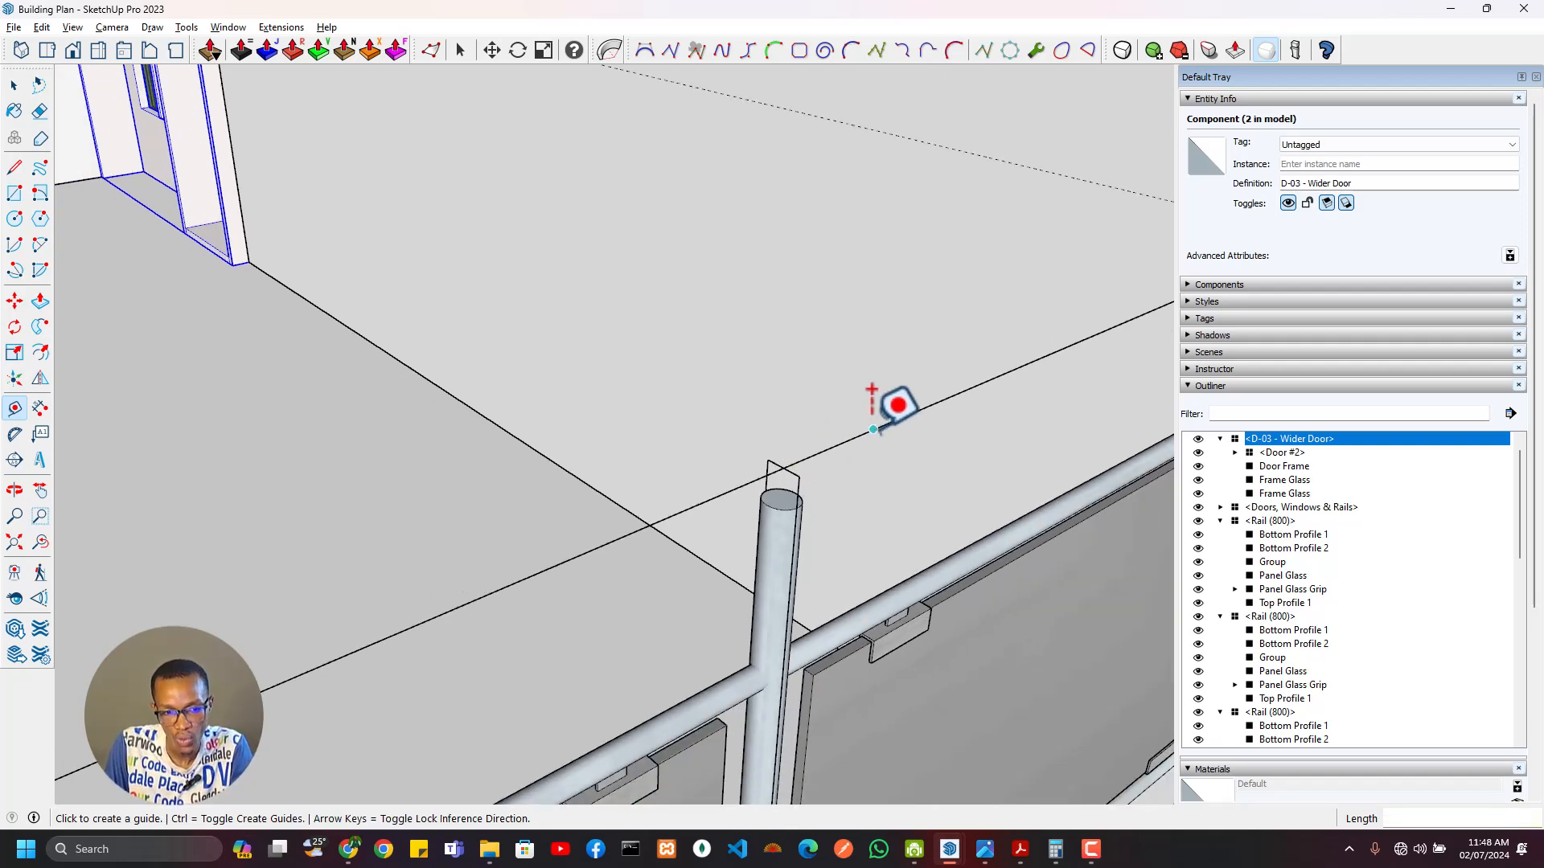
Step: Draw a vertical circle of 30 mm radius centred on the handrail path's end at the wall-end post
middle_click_drag(895, 403, 232, 662)
scroll(839, 467, "up", 4)
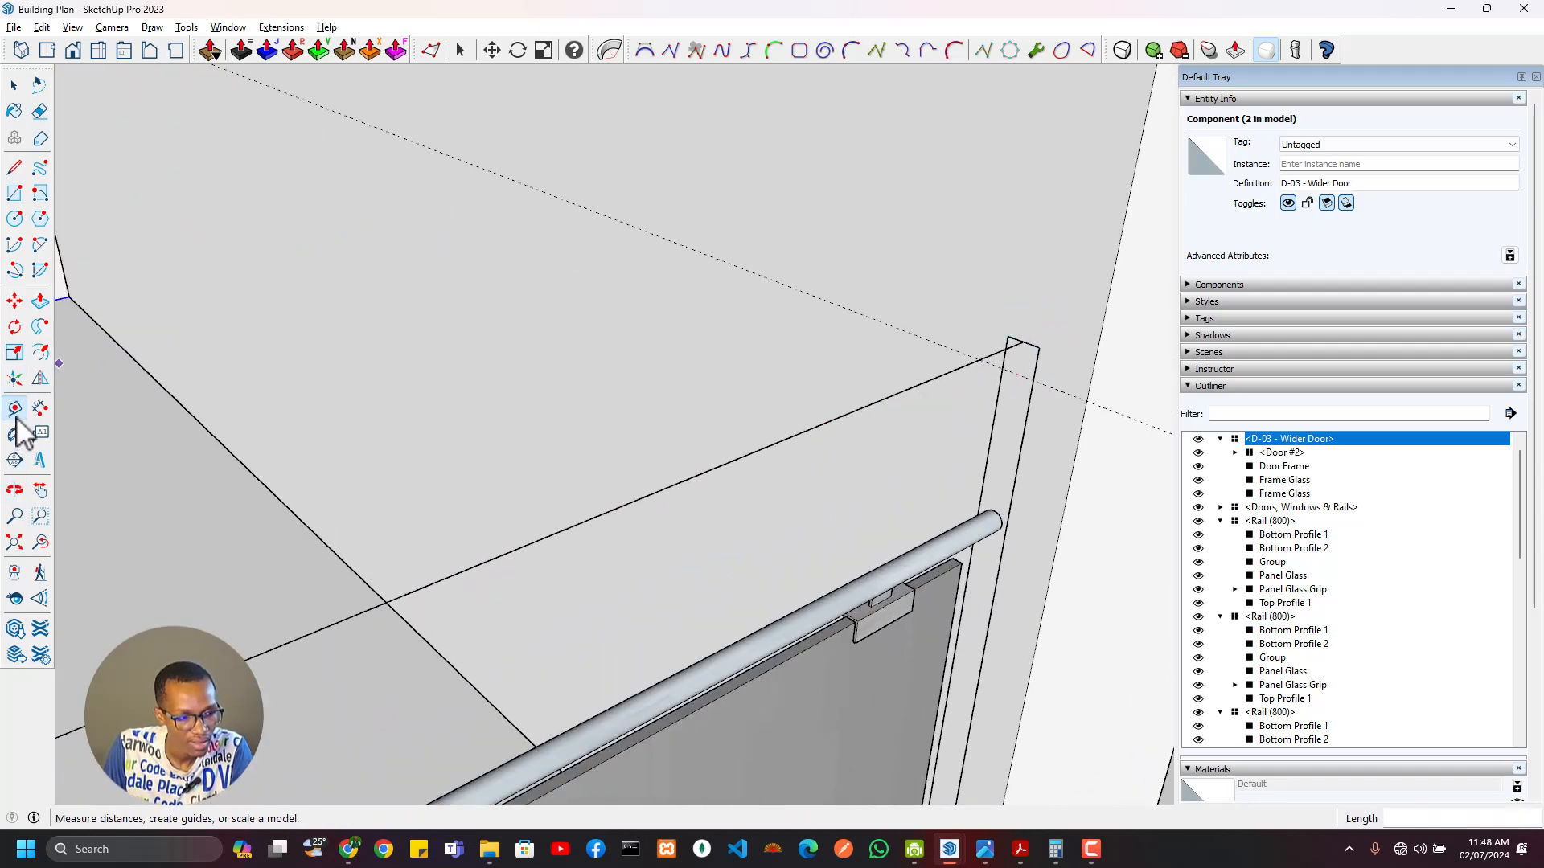
left_click(14, 219)
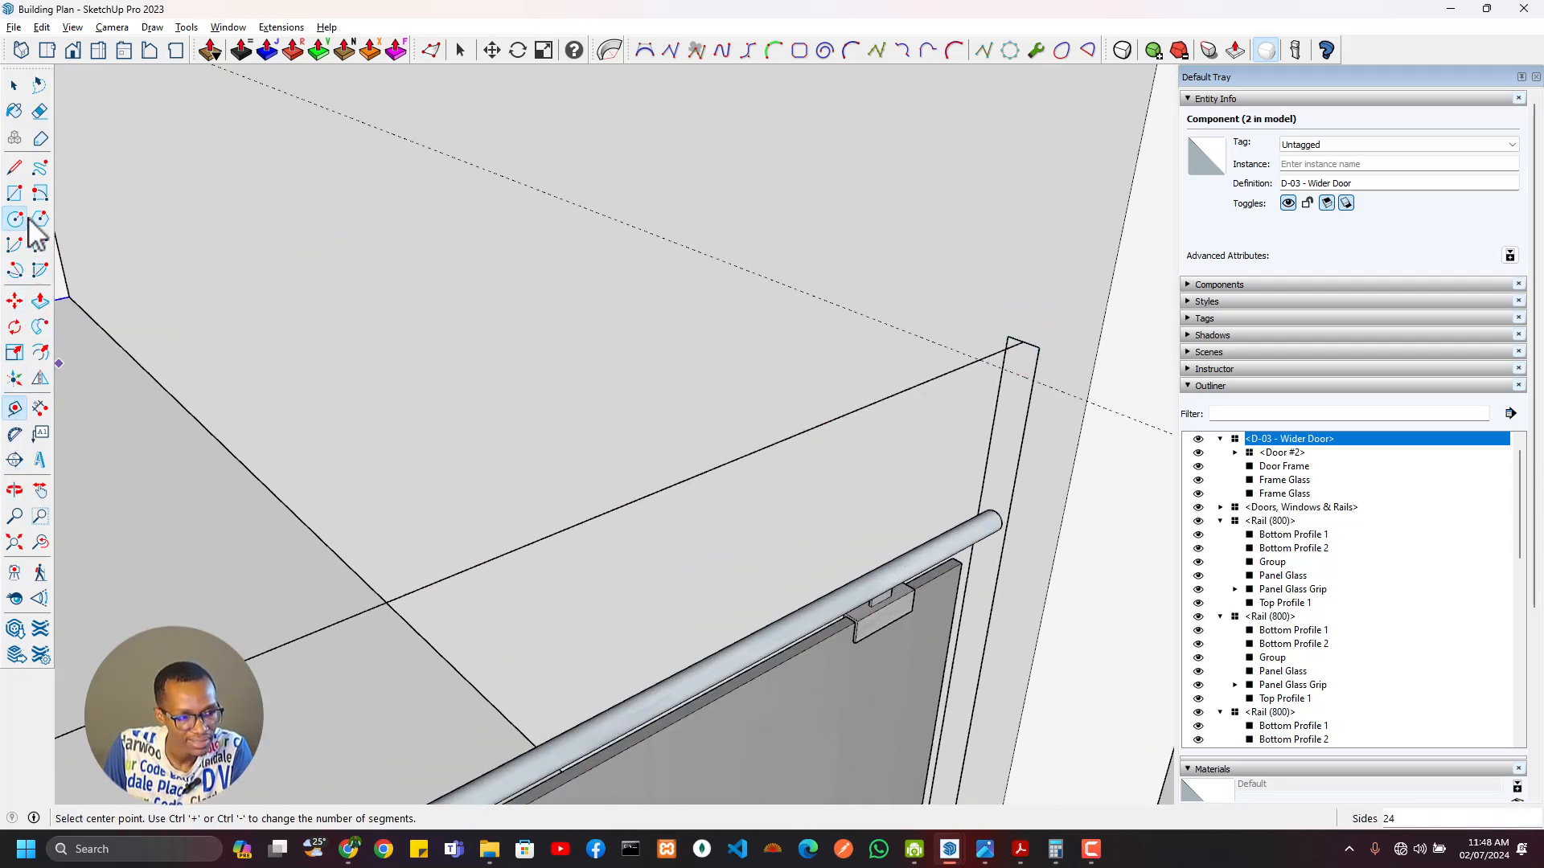
left_click(1022, 343)
left_click(1017, 374)
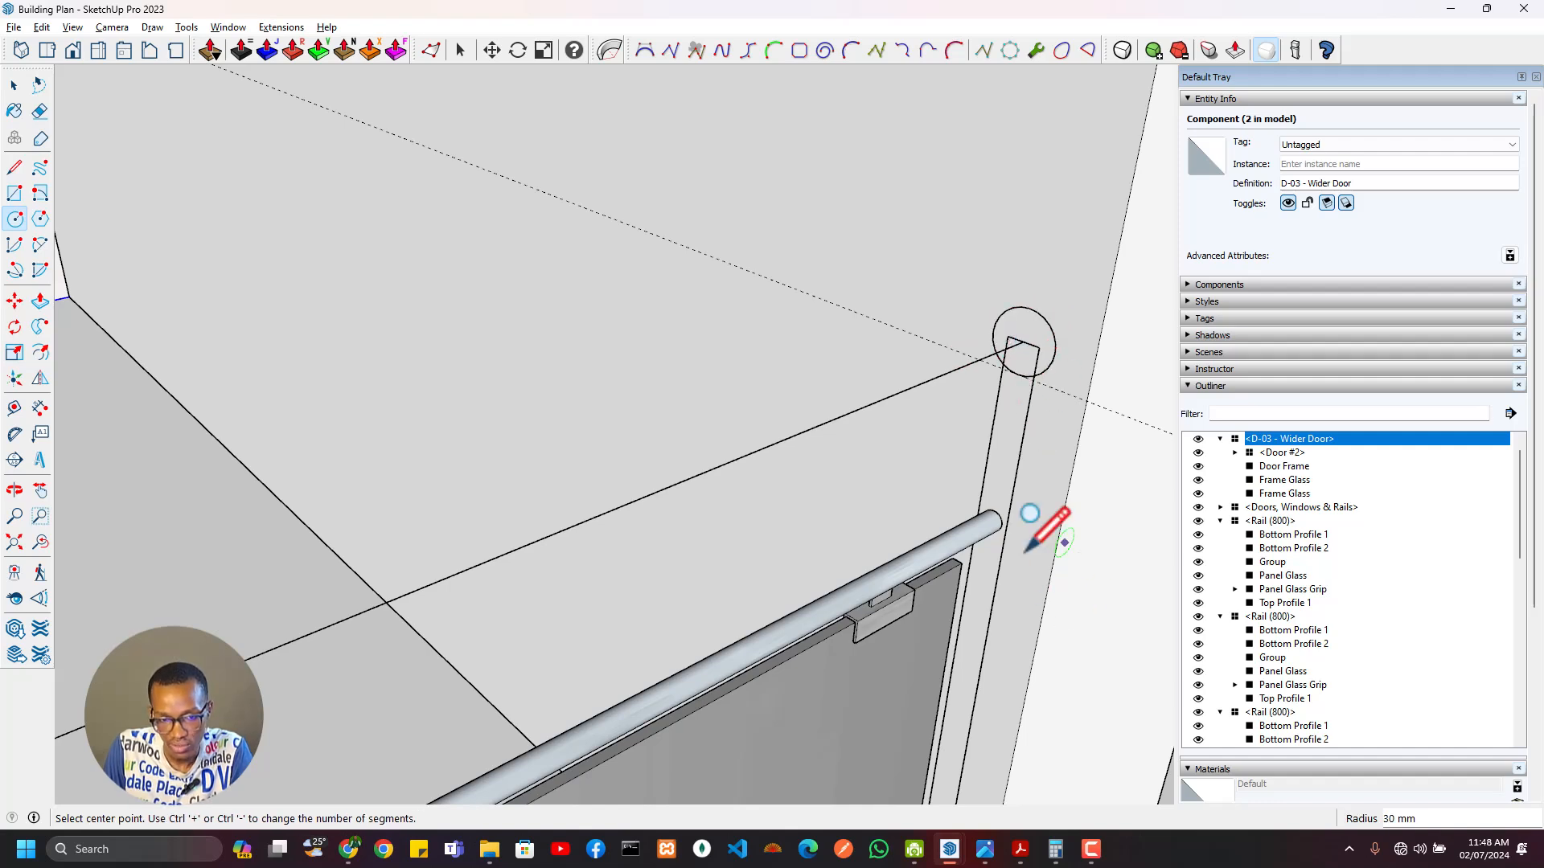
Step: Sweep the circle with Follow Me along the two connected path lines to form the balcony's round top handrail
scroll(1062, 430, "down", 1)
key("space")
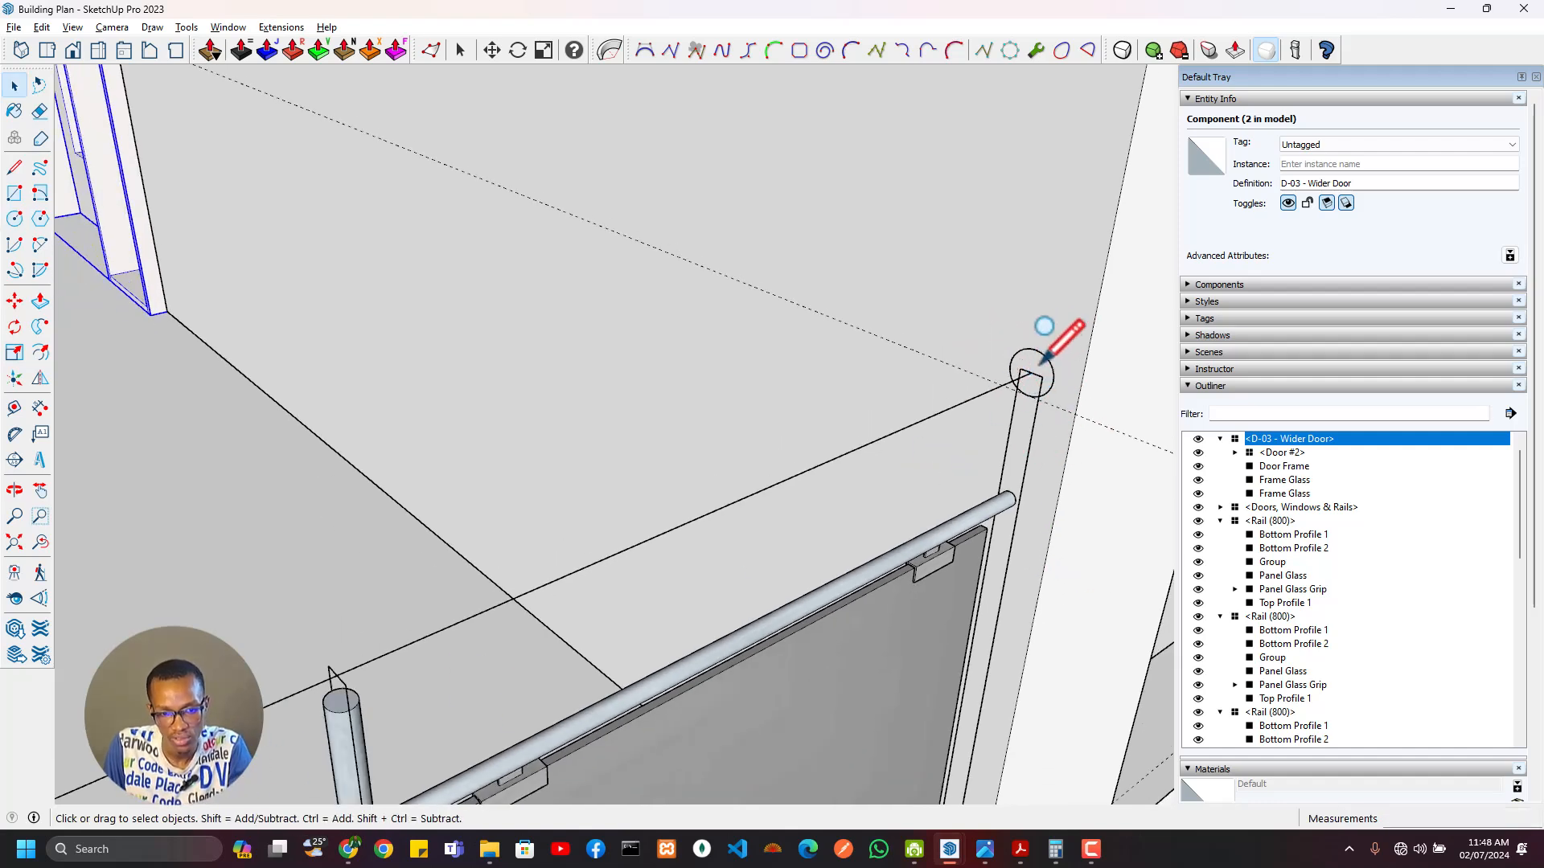
double_click(964, 402)
key("Escape")
left_click(964, 402)
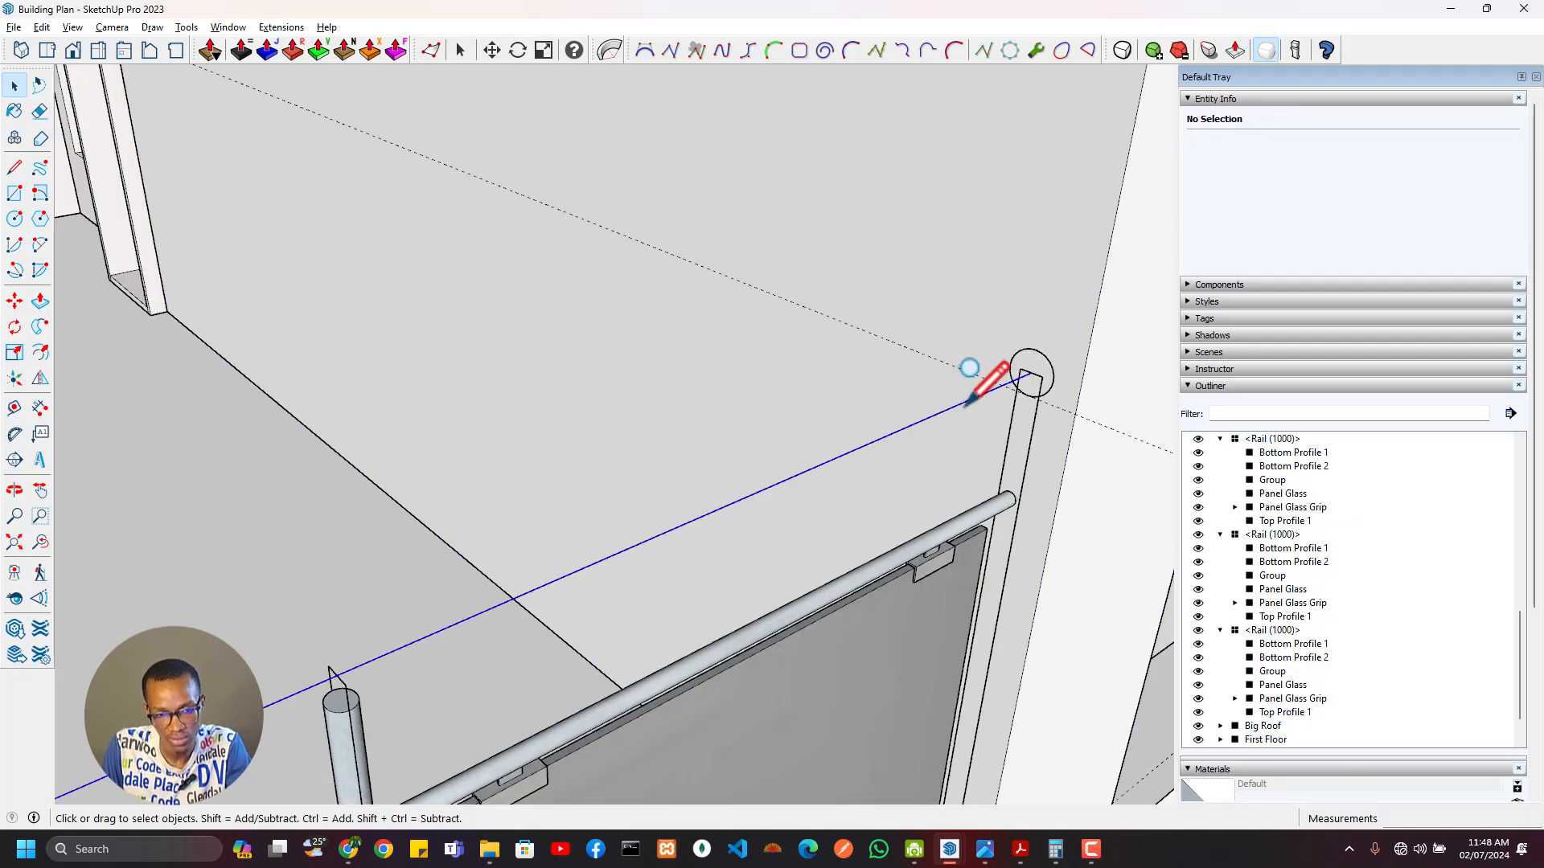
scroll(518, 500, "down", 3)
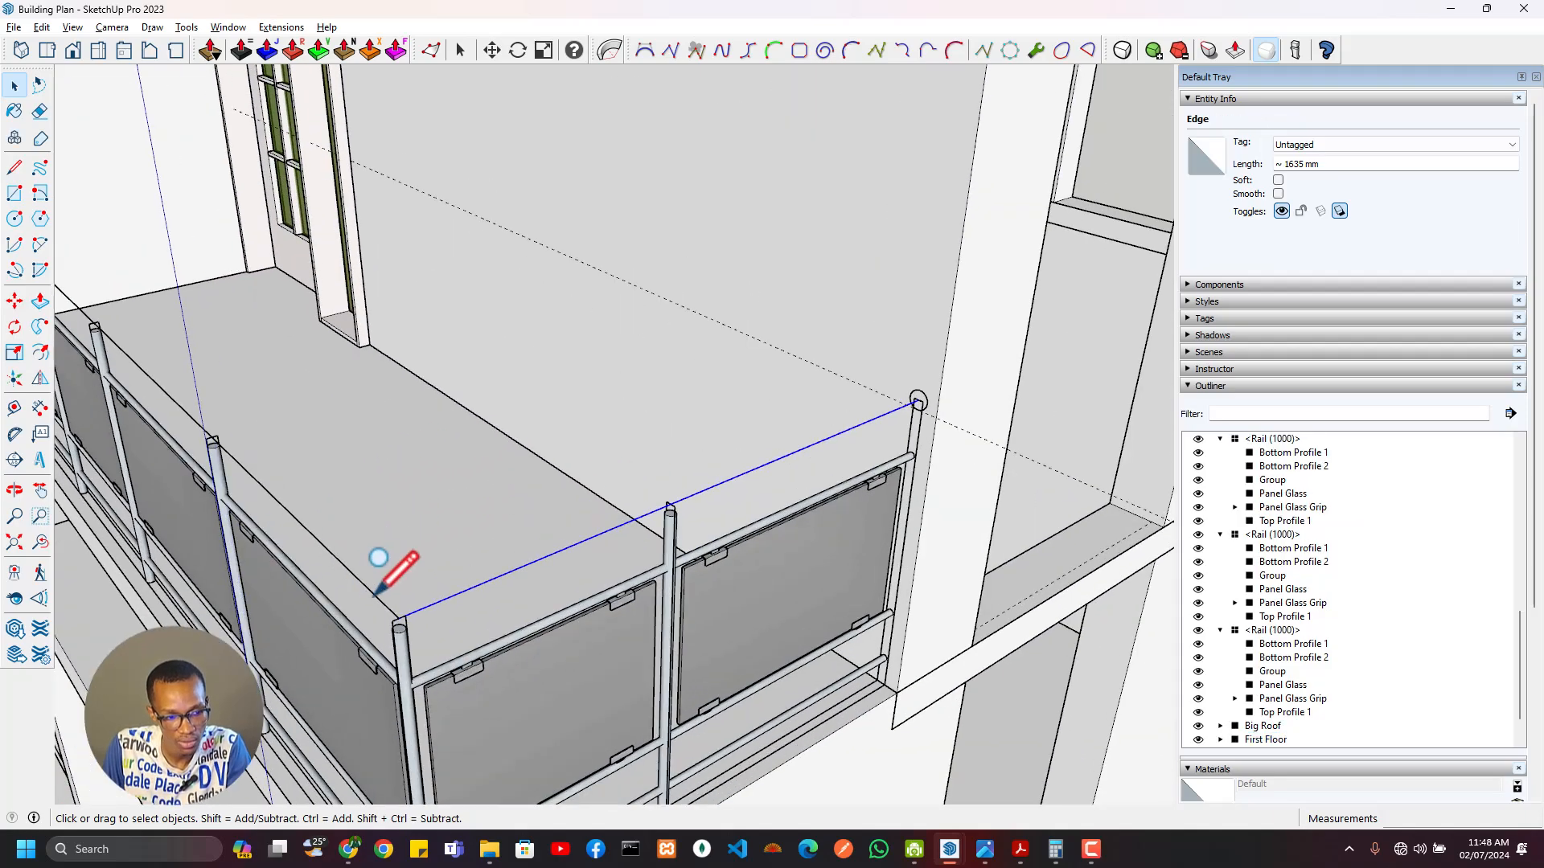
left_click(374, 595, "shift")
scroll(741, 423, "up", 6)
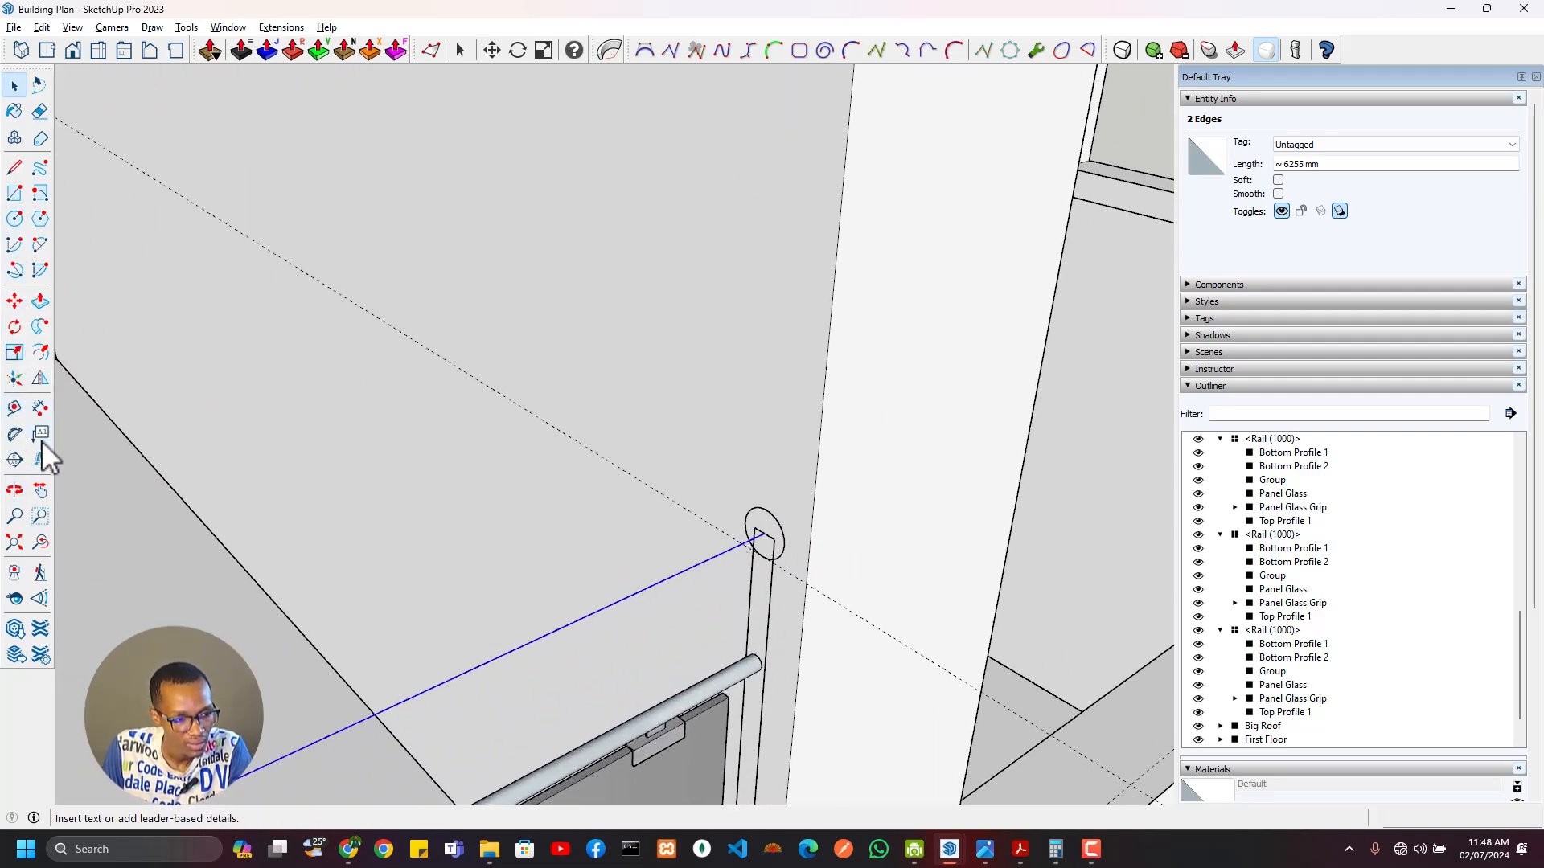
left_click(39, 327)
left_click(762, 532)
scroll(480, 689, "down", 3)
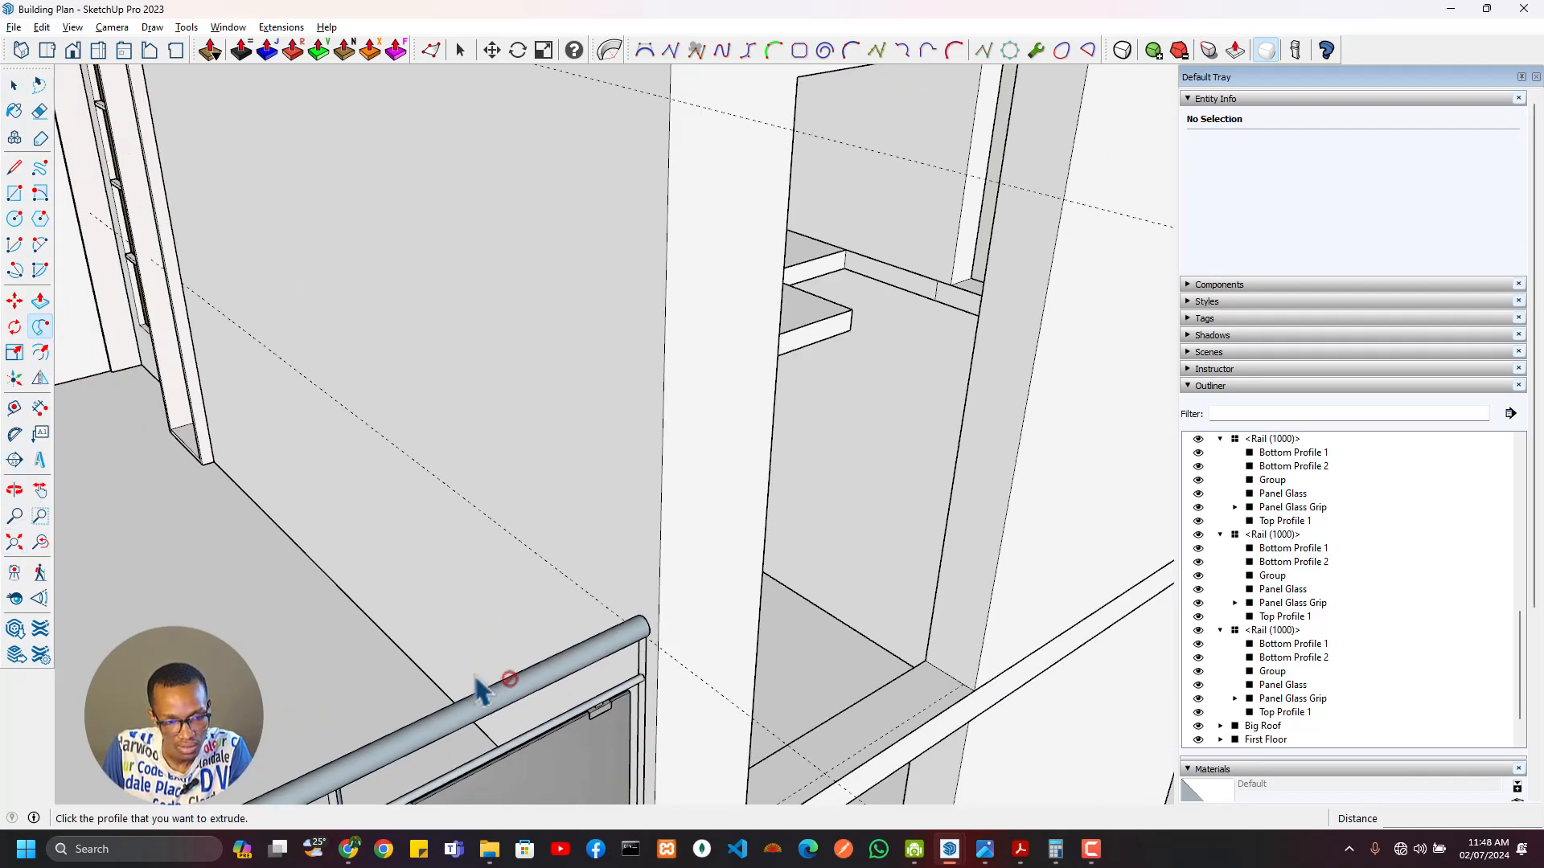
scroll(480, 689, "down", 5)
middle_click_drag(603, 507, 648, 413)
scroll(792, 534, "up", 5)
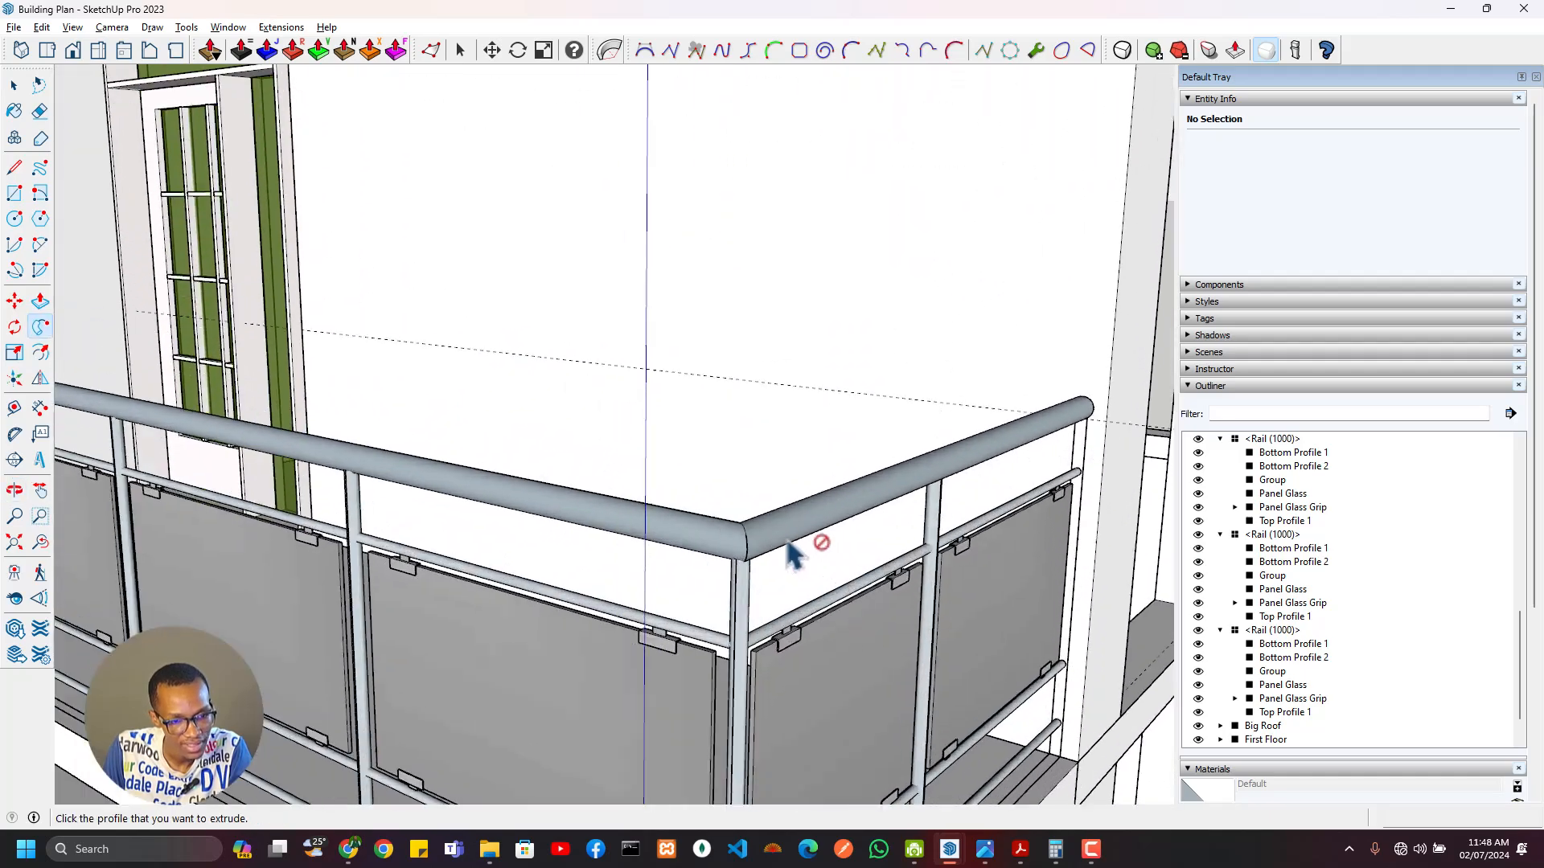
Step: Select all connected geometry of the round top handrail and reverse its faces so the front sides point outward
scroll(792, 553, "up", 3)
key("space")
triple_click(774, 551)
right_click(777, 548)
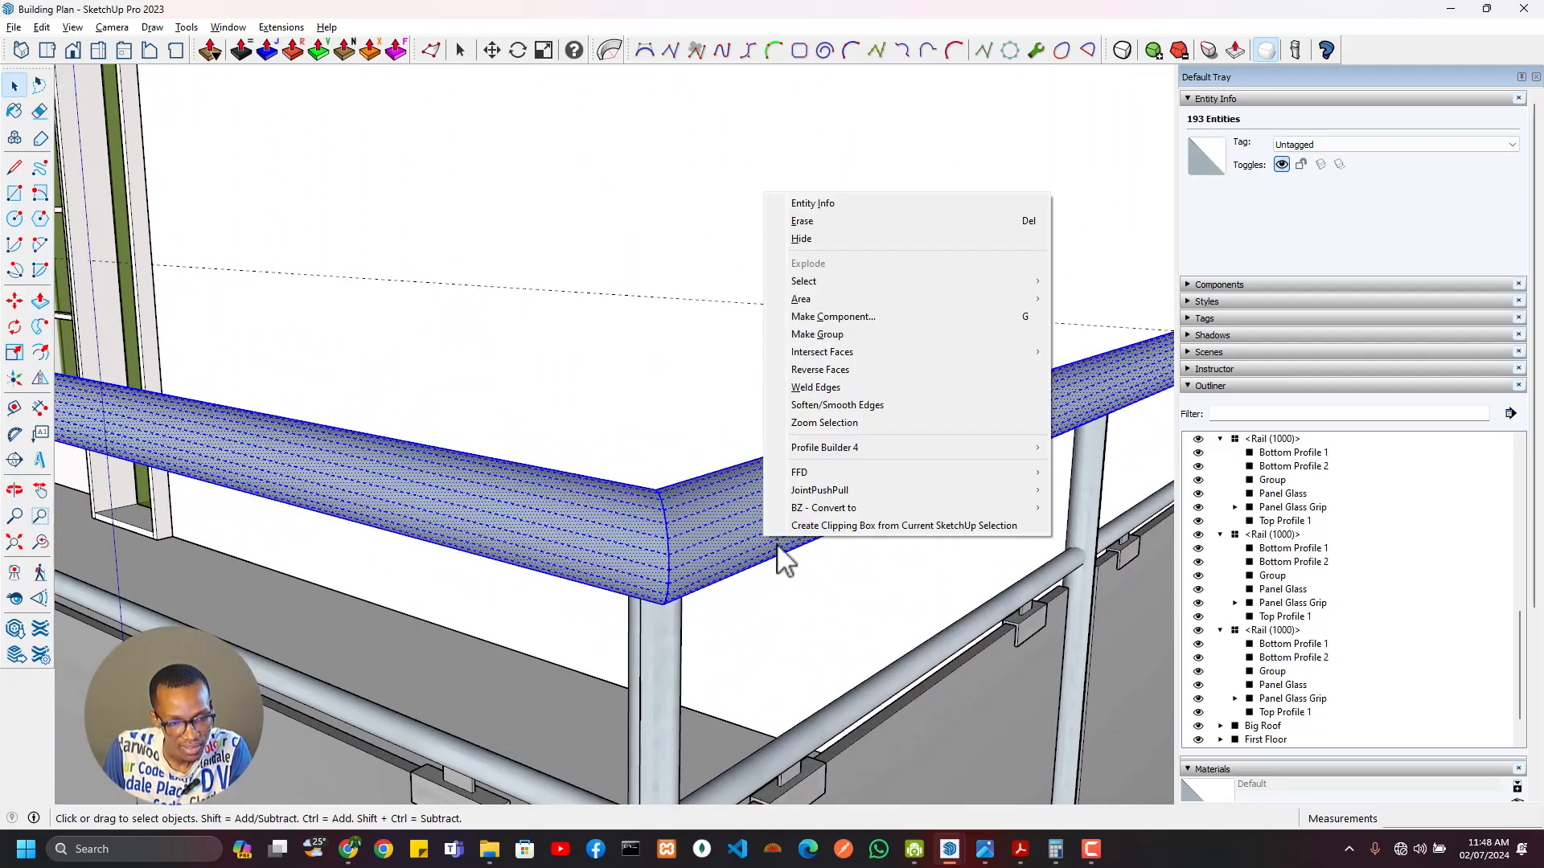
left_click(820, 369)
scroll(762, 545, "down", 1)
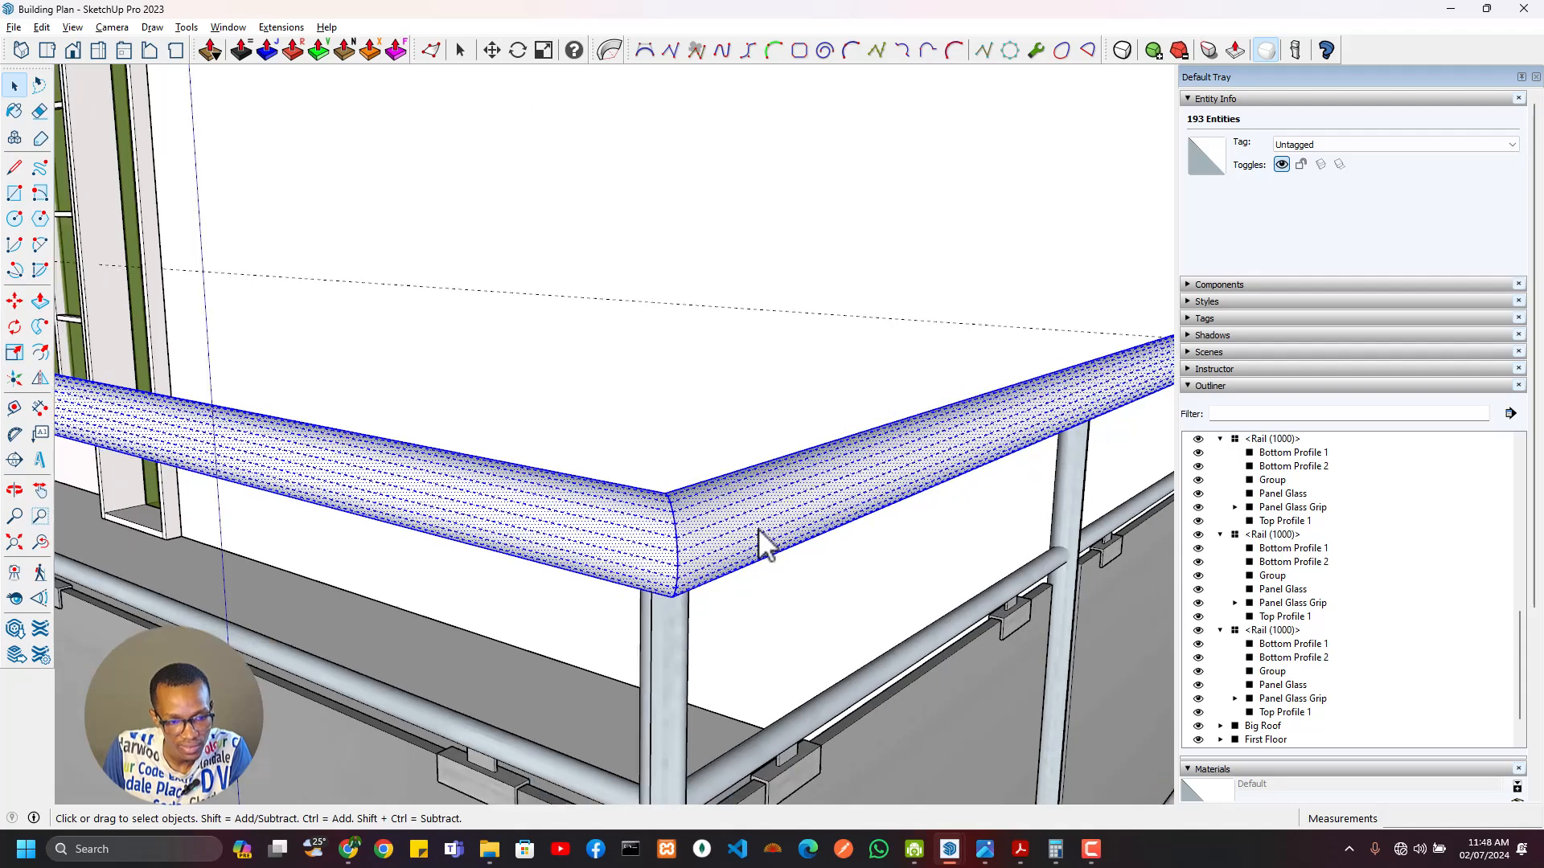
Step: Make the selected round handrail geometry a group
scroll(763, 545, "down", 2)
right_click(799, 534)
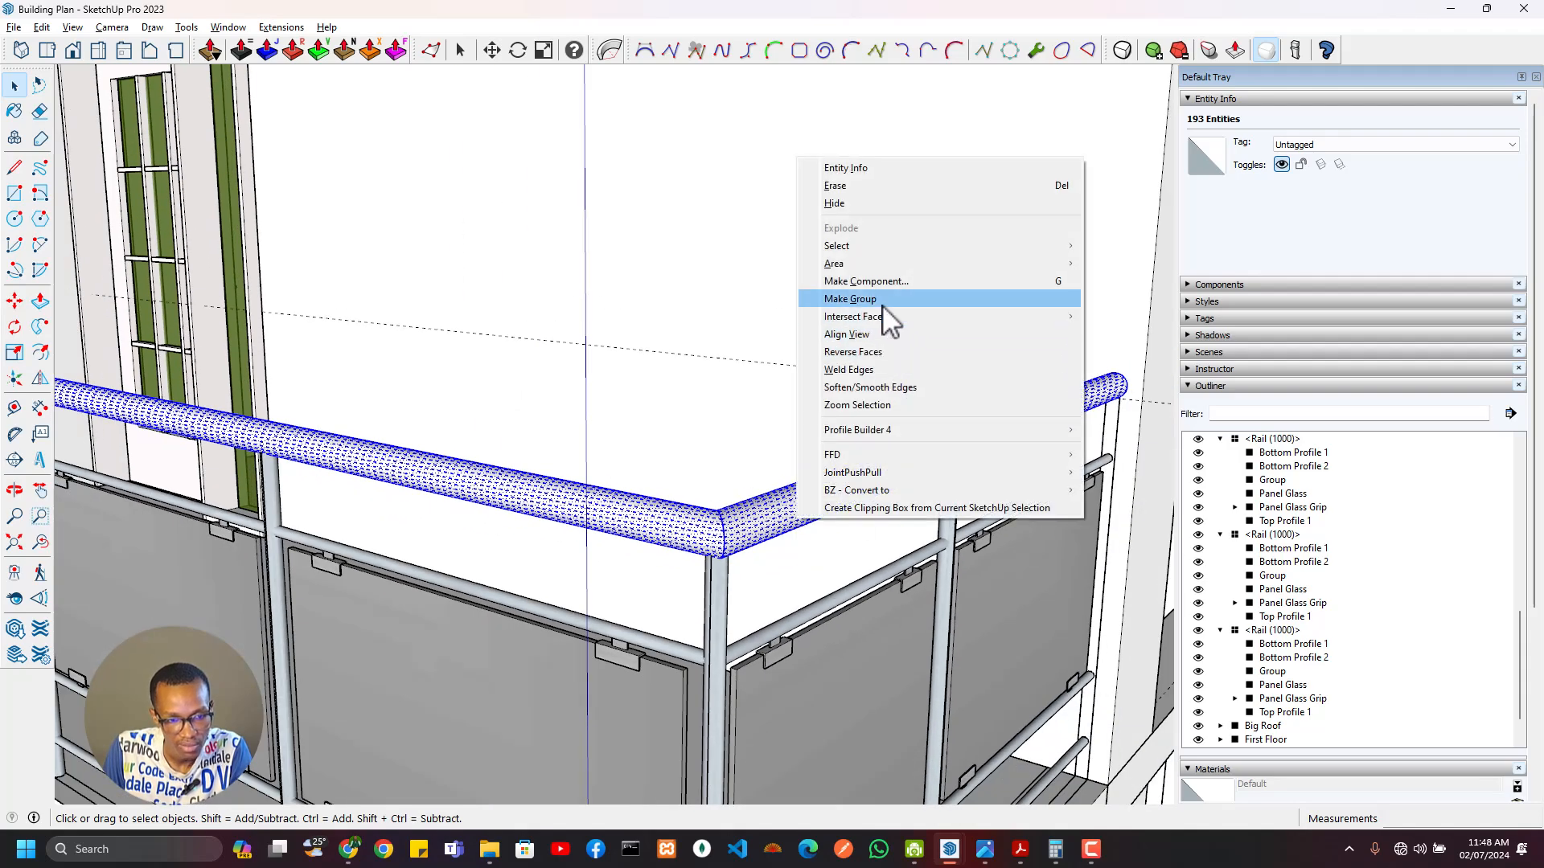
left_click(850, 299)
scroll(850, 638, "down", 2)
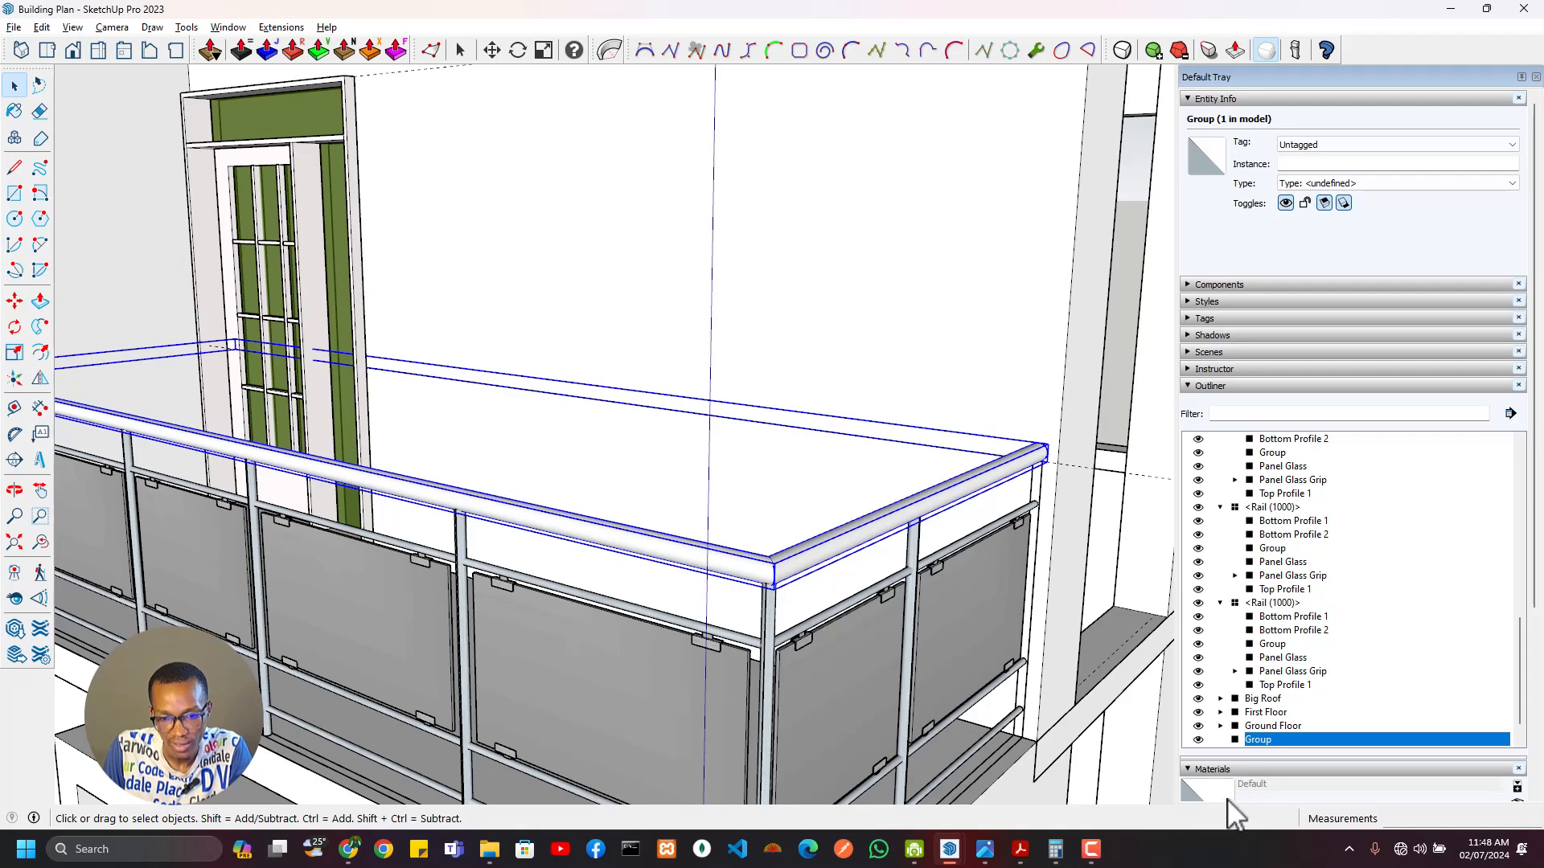
Step: Sample the Metal Aluminum Anodized material from the railing post, paint the handrail group with it, and deselect the group
key("b")
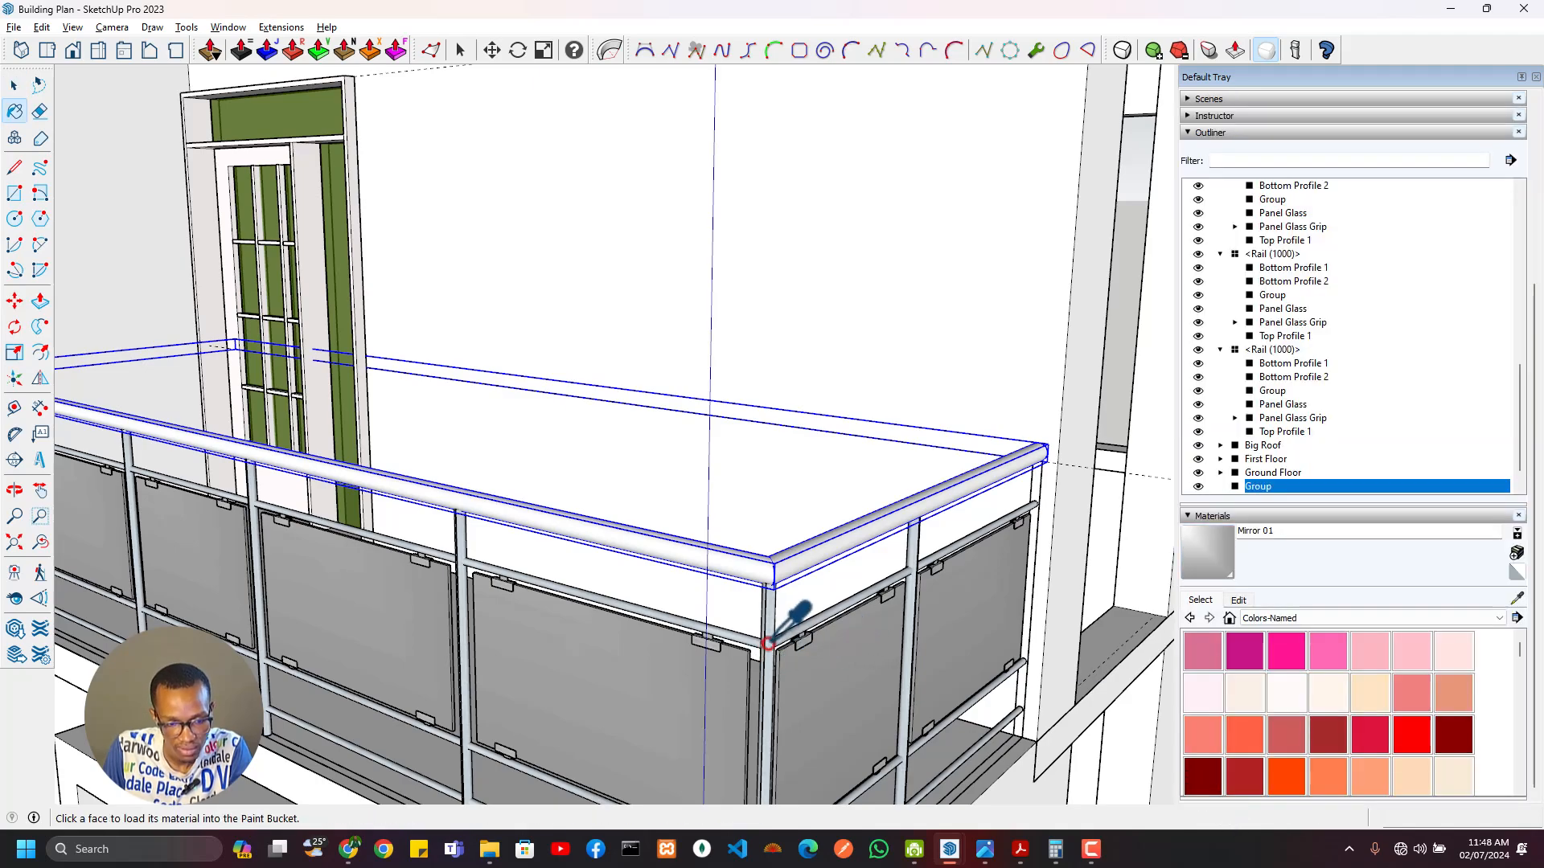
scroll(800, 569, "down", 5)
key("space")
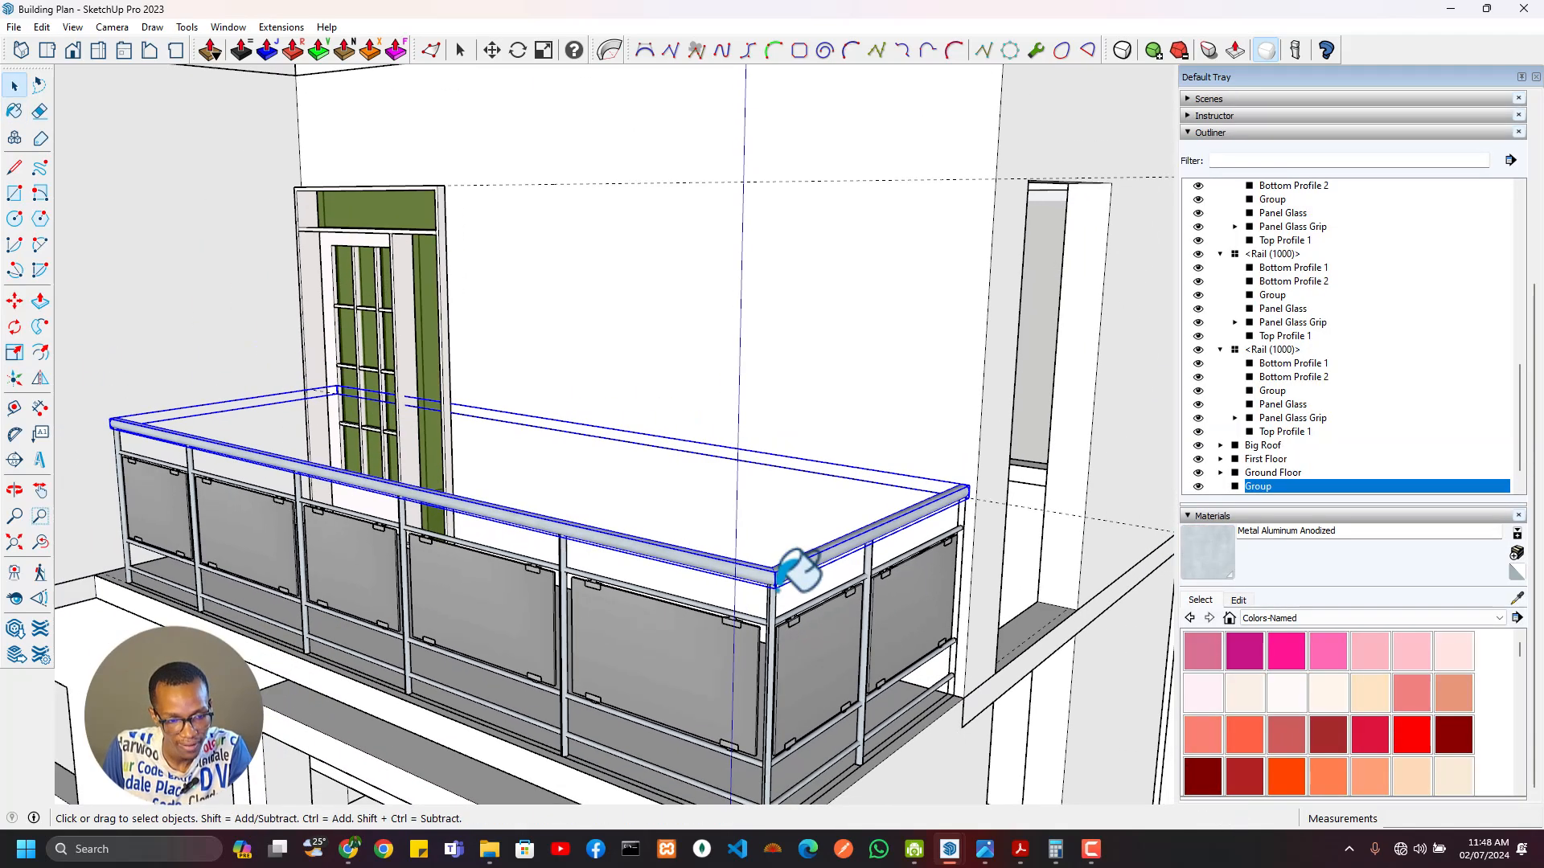
scroll(676, 654, "down", 3)
middle_click_drag(675, 655, 845, 610)
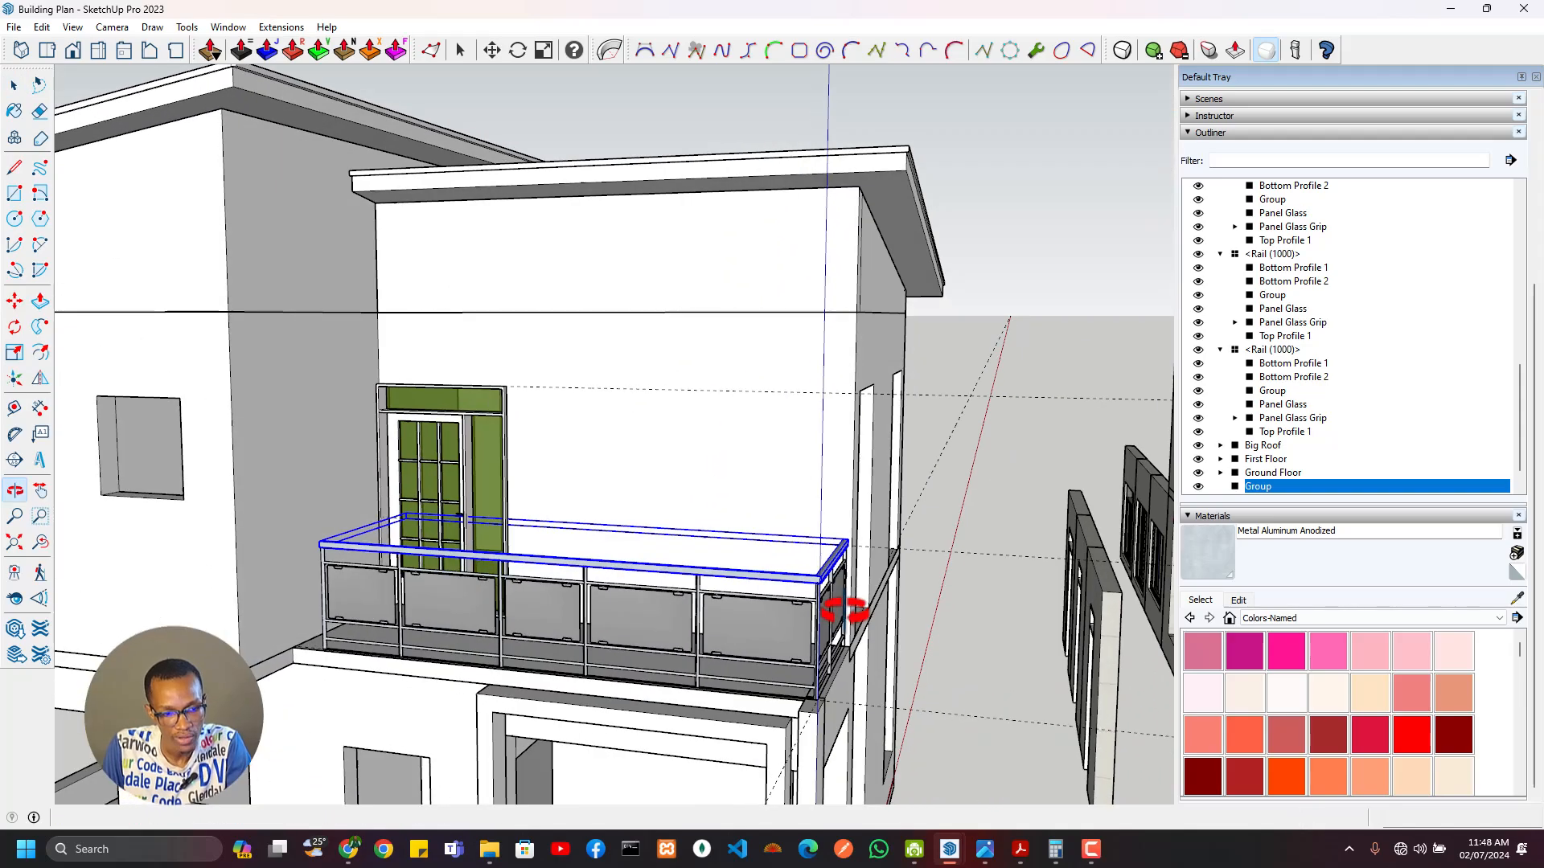
left_click(964, 455)
scroll(939, 562, "down", 3)
middle_click_drag(939, 562, 552, 359)
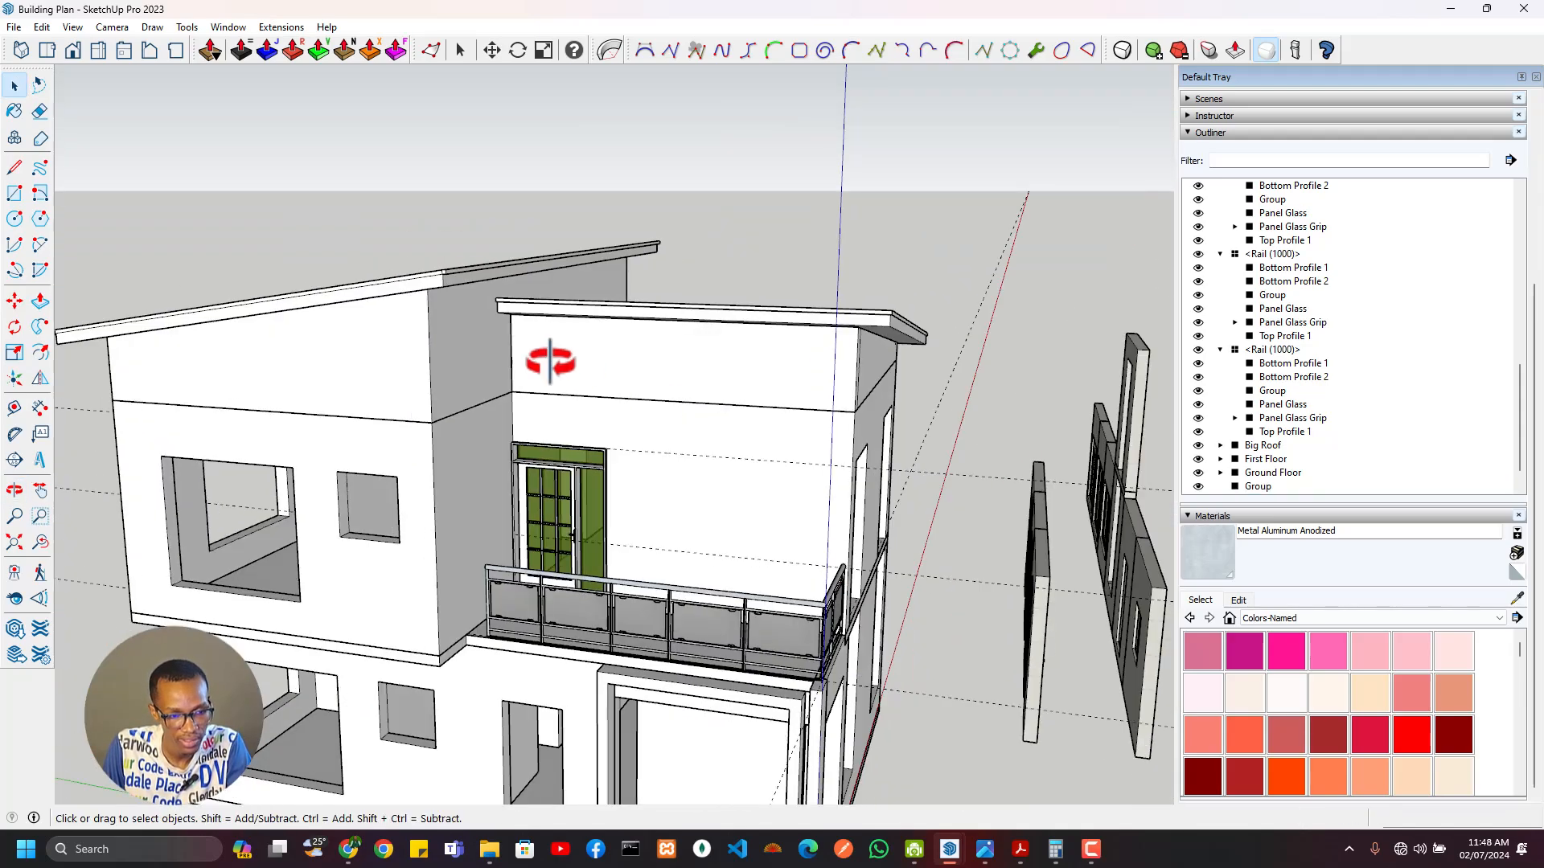
Step: Delete all guide lines from the building model
left_click(43, 31)
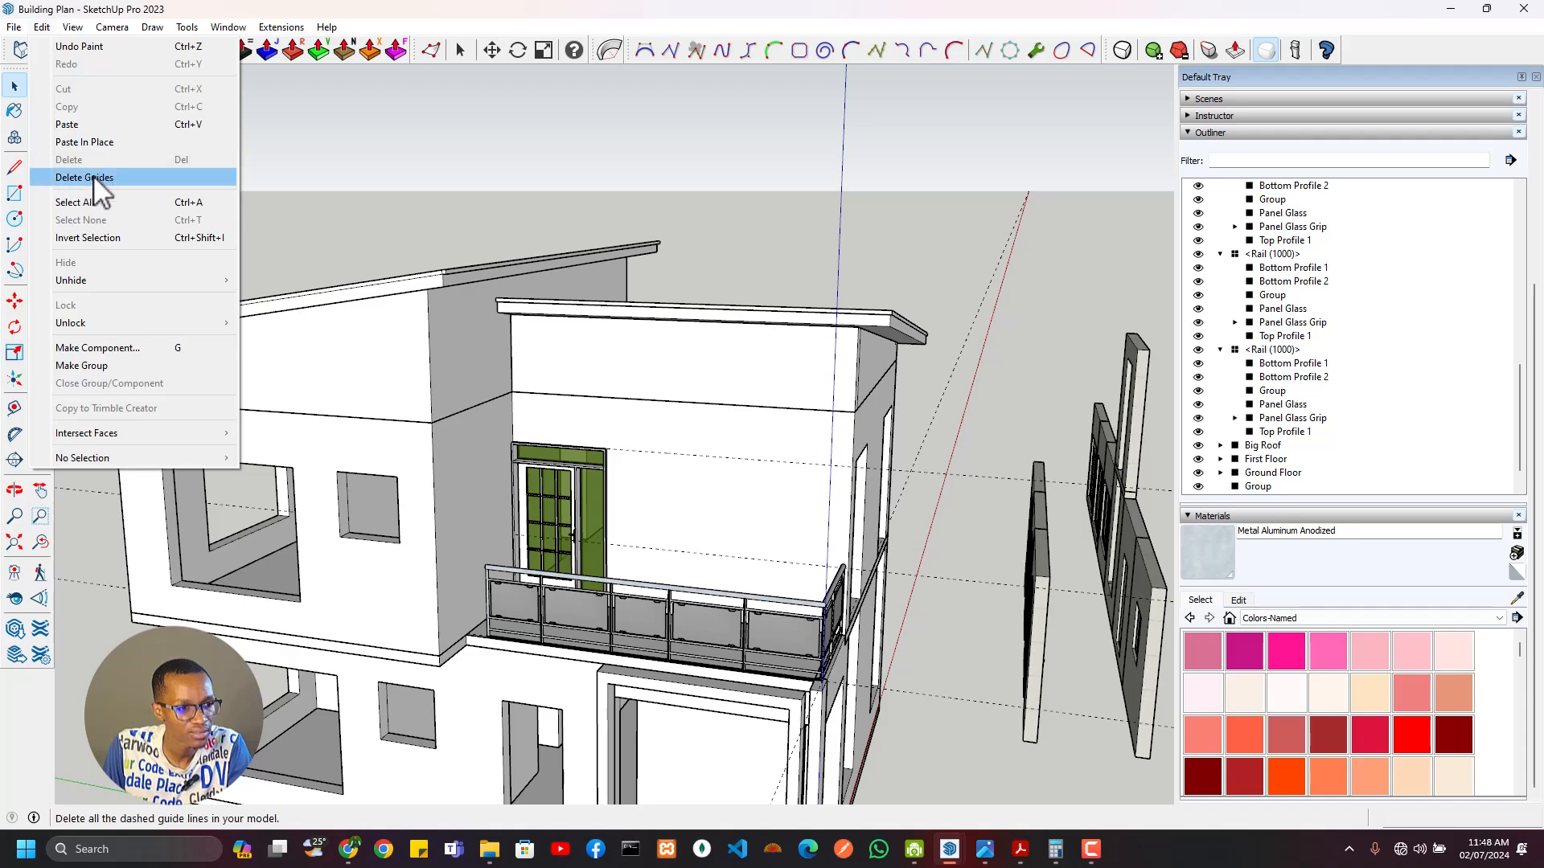
left_click(93, 178)
Step: Group the loose guide edges inside the Rail (1000) component at the wall end of the balcony's short side
scroll(871, 618, "up", 5)
middle_click_drag(623, 656, 1079, 485)
scroll(1079, 485, "up", 5)
scroll(1001, 455, "down", 5)
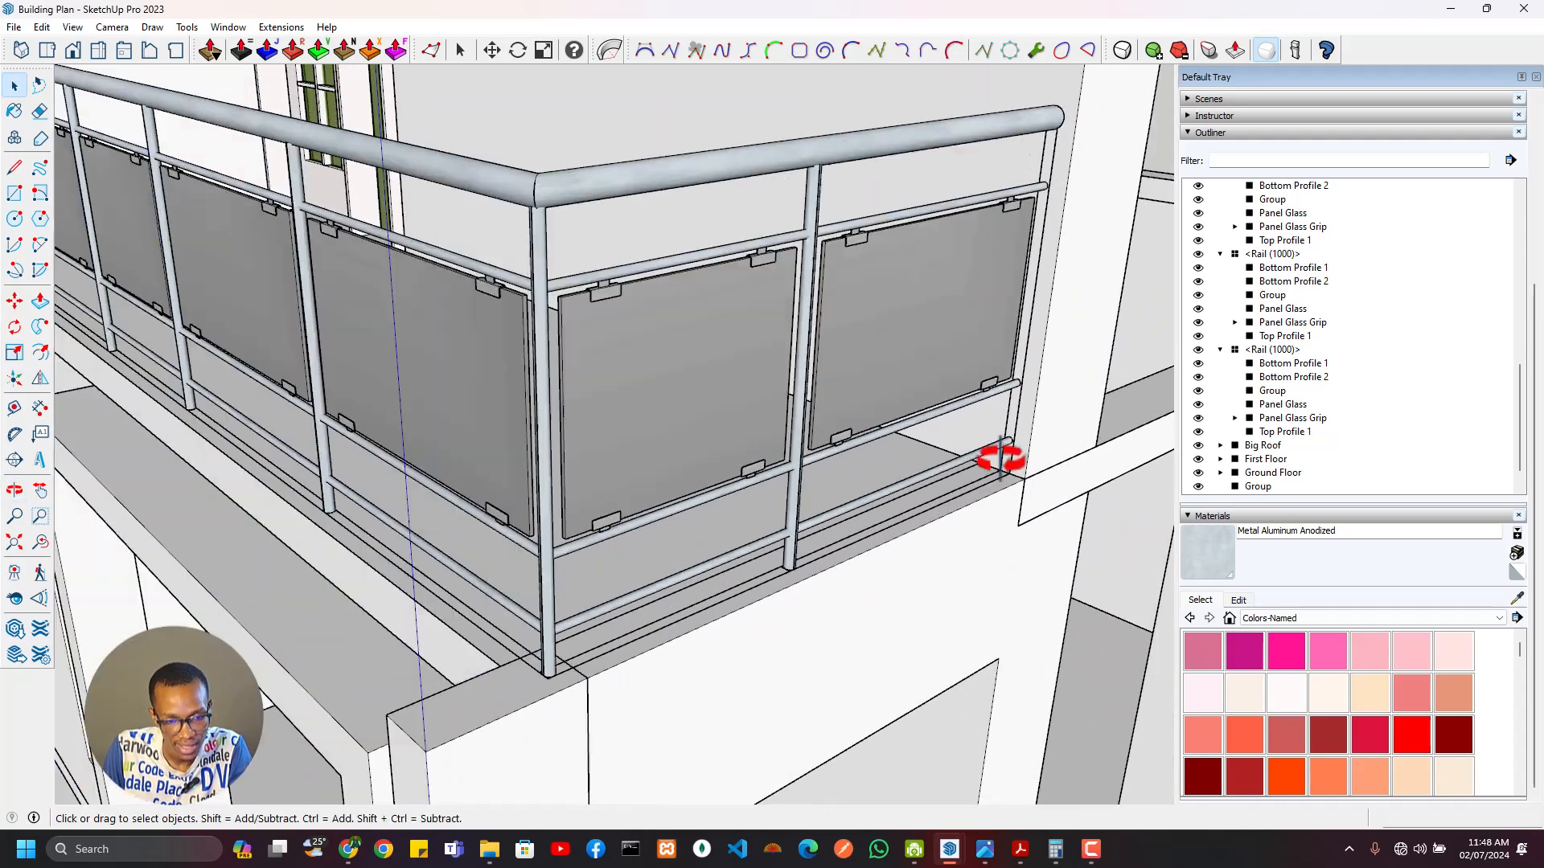
scroll(764, 289, "up", 3)
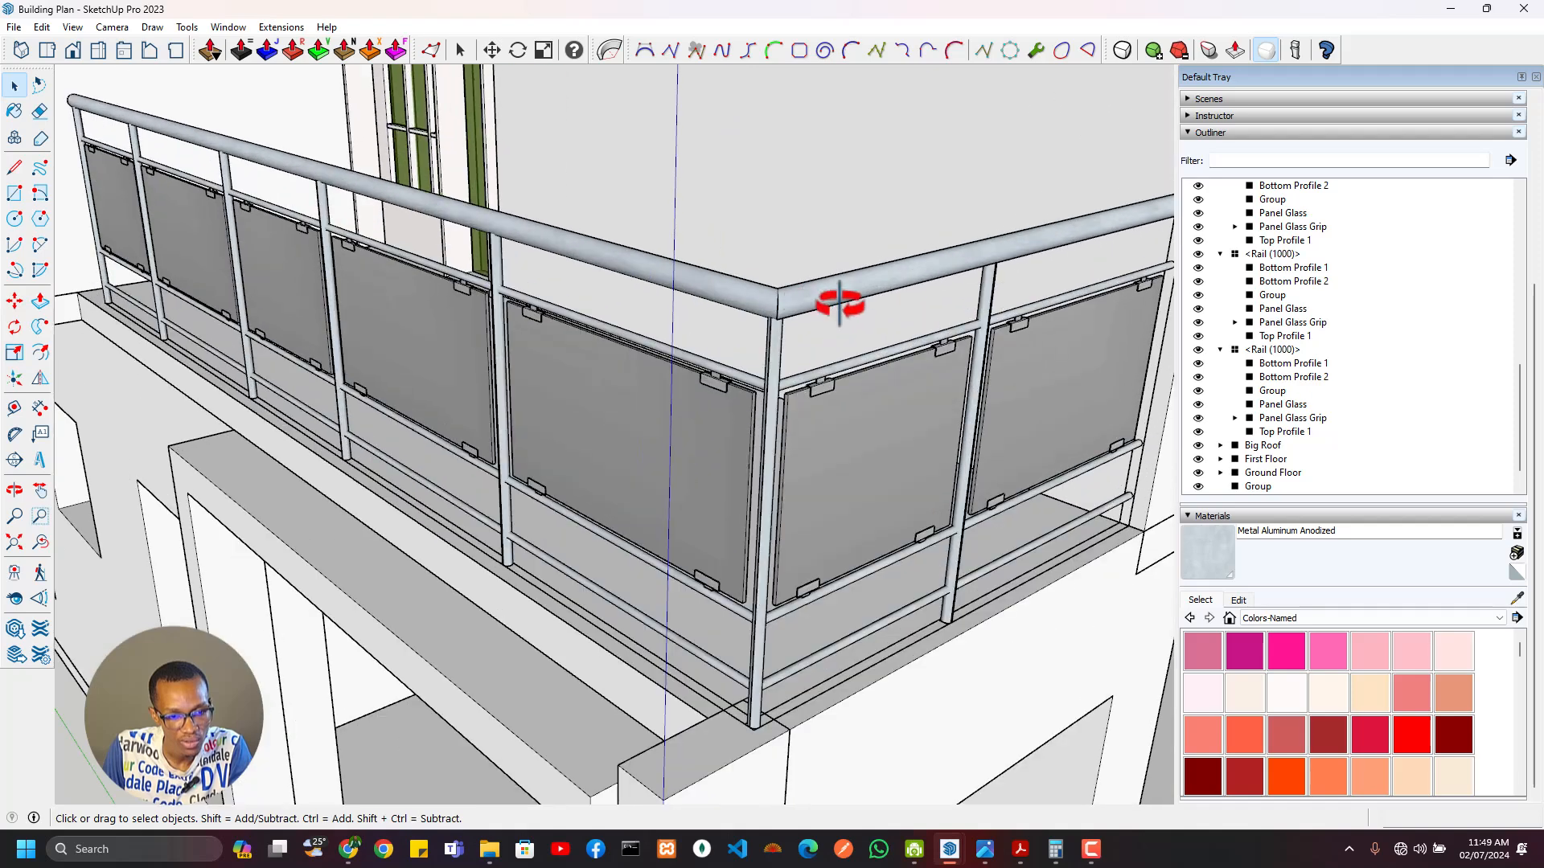
left_click(1168, 253)
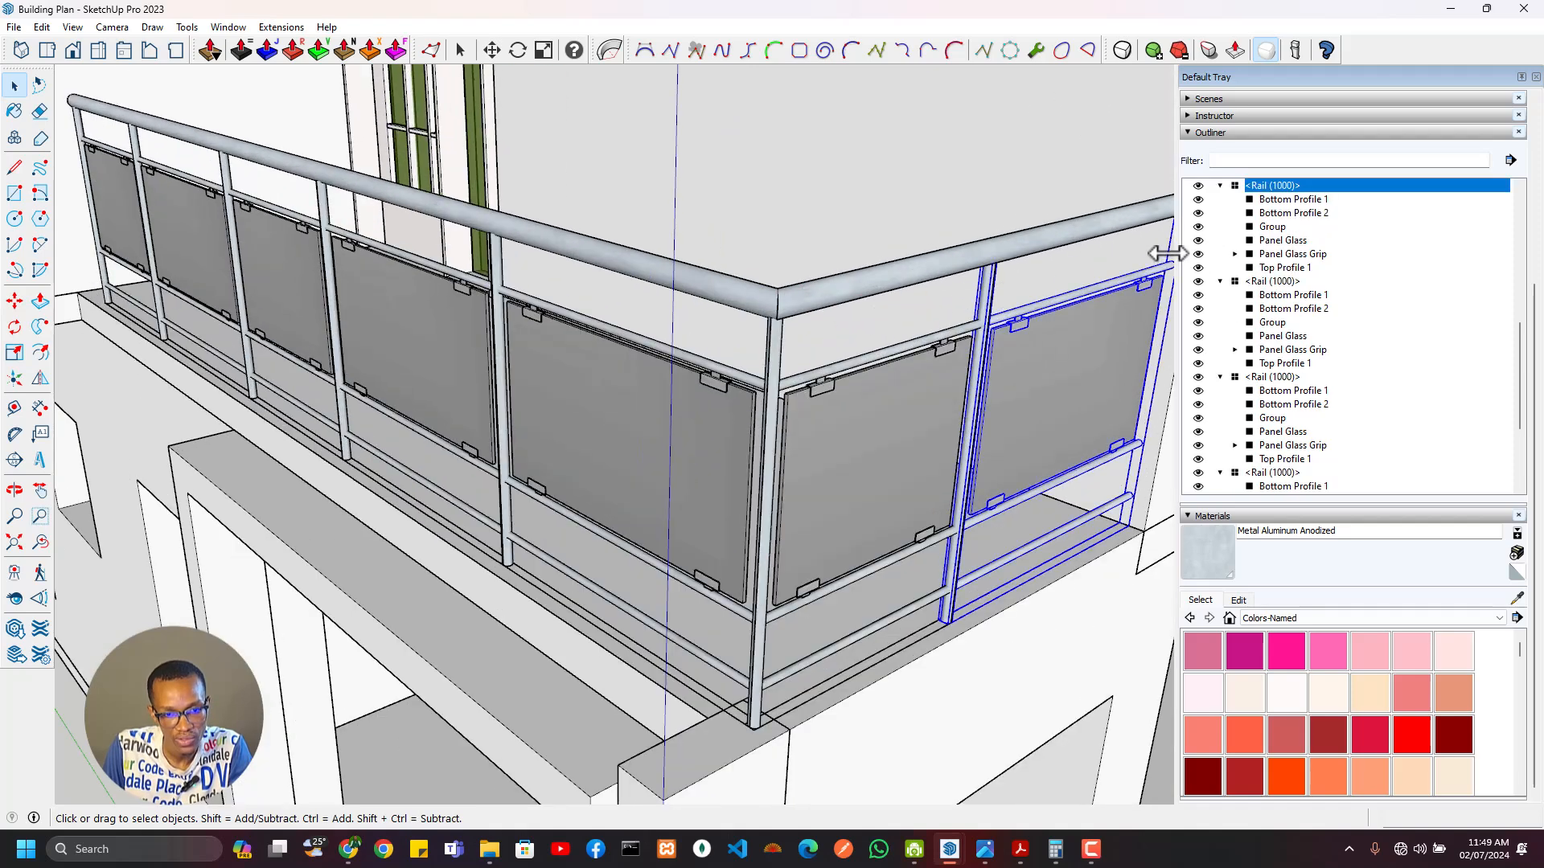
double_click(1148, 291)
middle_click_drag(1135, 308, 724, 434)
scroll(876, 370, "up", 3)
left_click(833, 335)
left_click(852, 336, "shift")
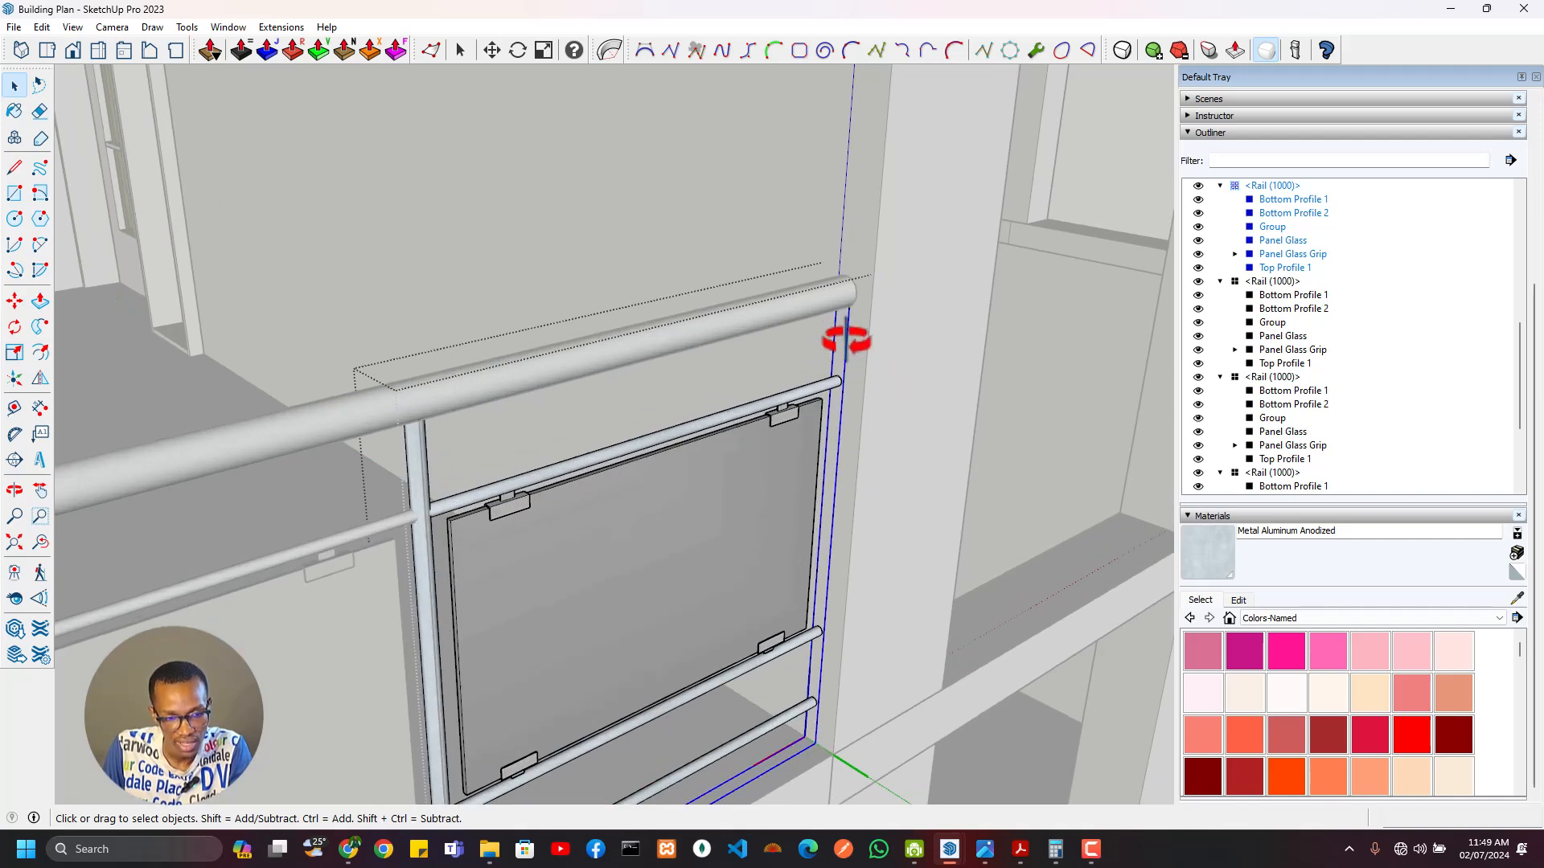
right_click(845, 340)
left_click(910, 483)
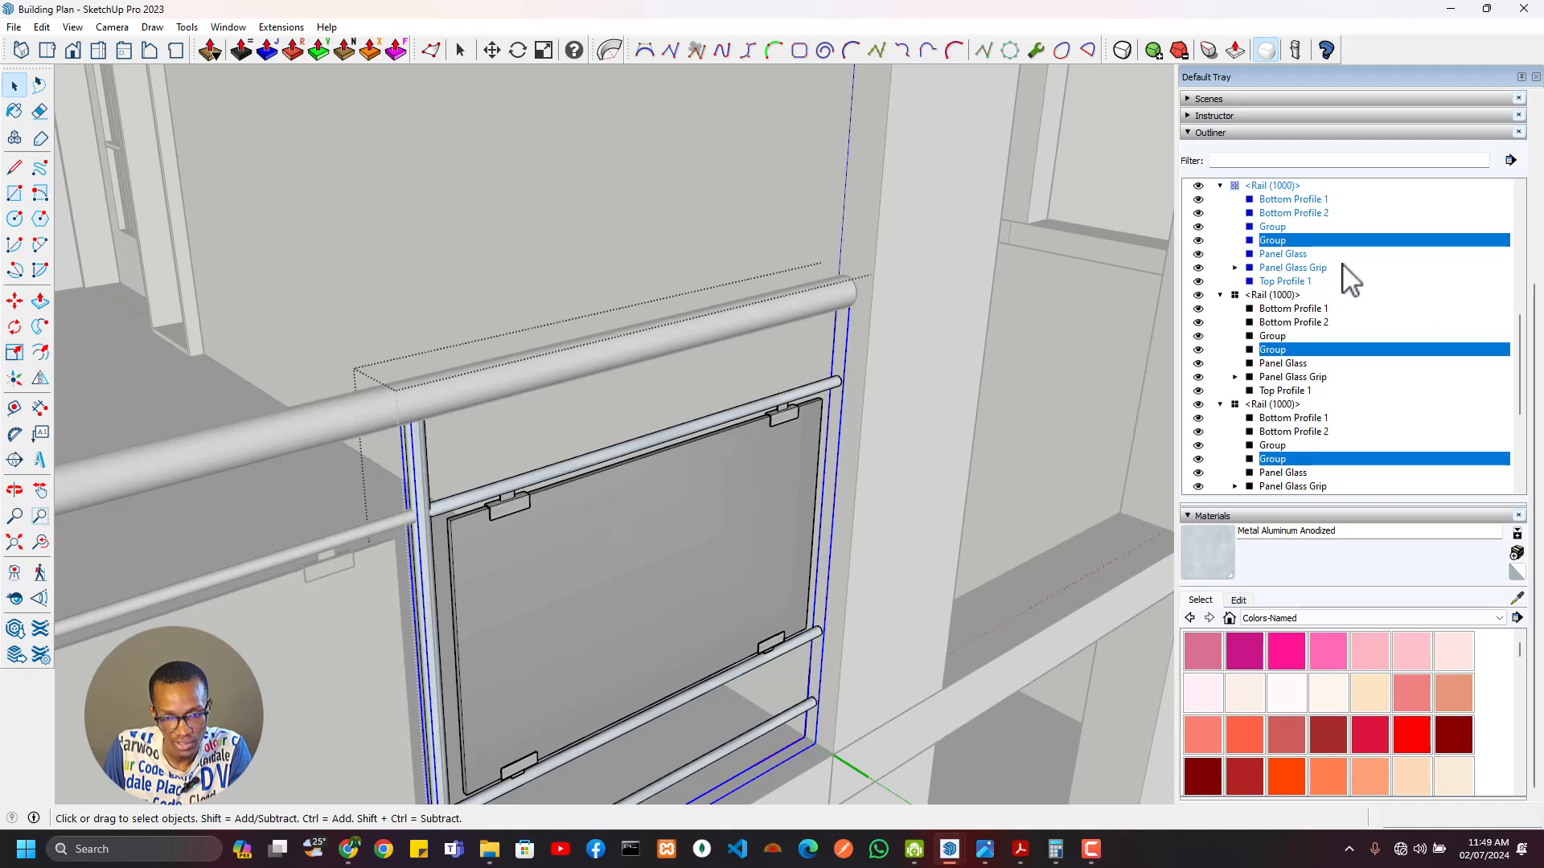
Step: Name the new edge group in the Rail (1000) component Guide and hide it
scroll(1334, 131, "up", 3)
left_click(1319, 163)
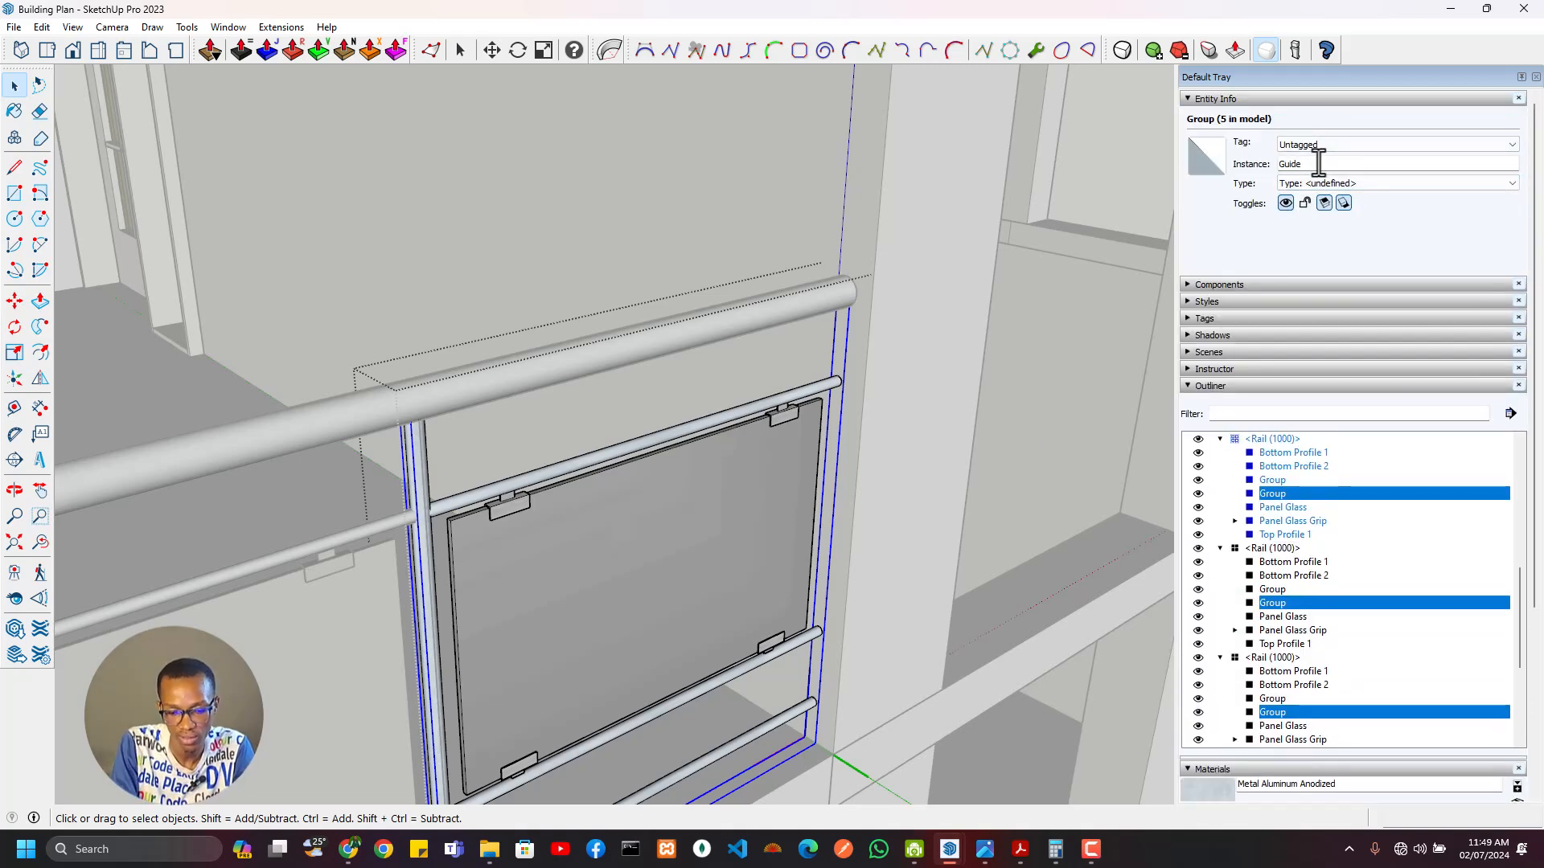
left_click(1285, 204)
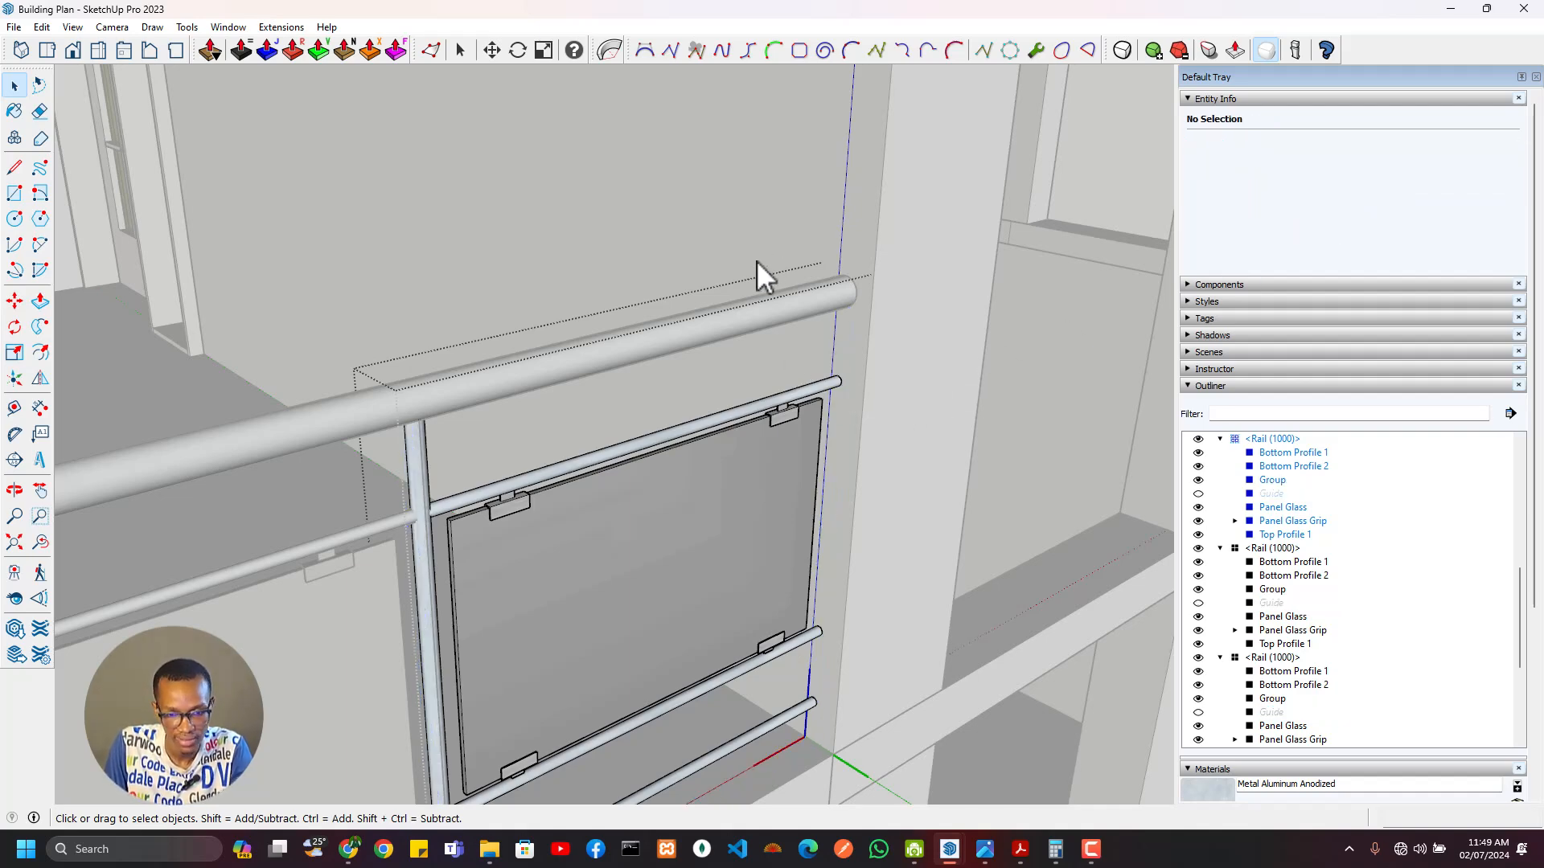
Step: Group the loose guide edges inside the Rail (800) component at the balcony corner and name the group Guide
middle_click_drag(761, 263, 756, 642)
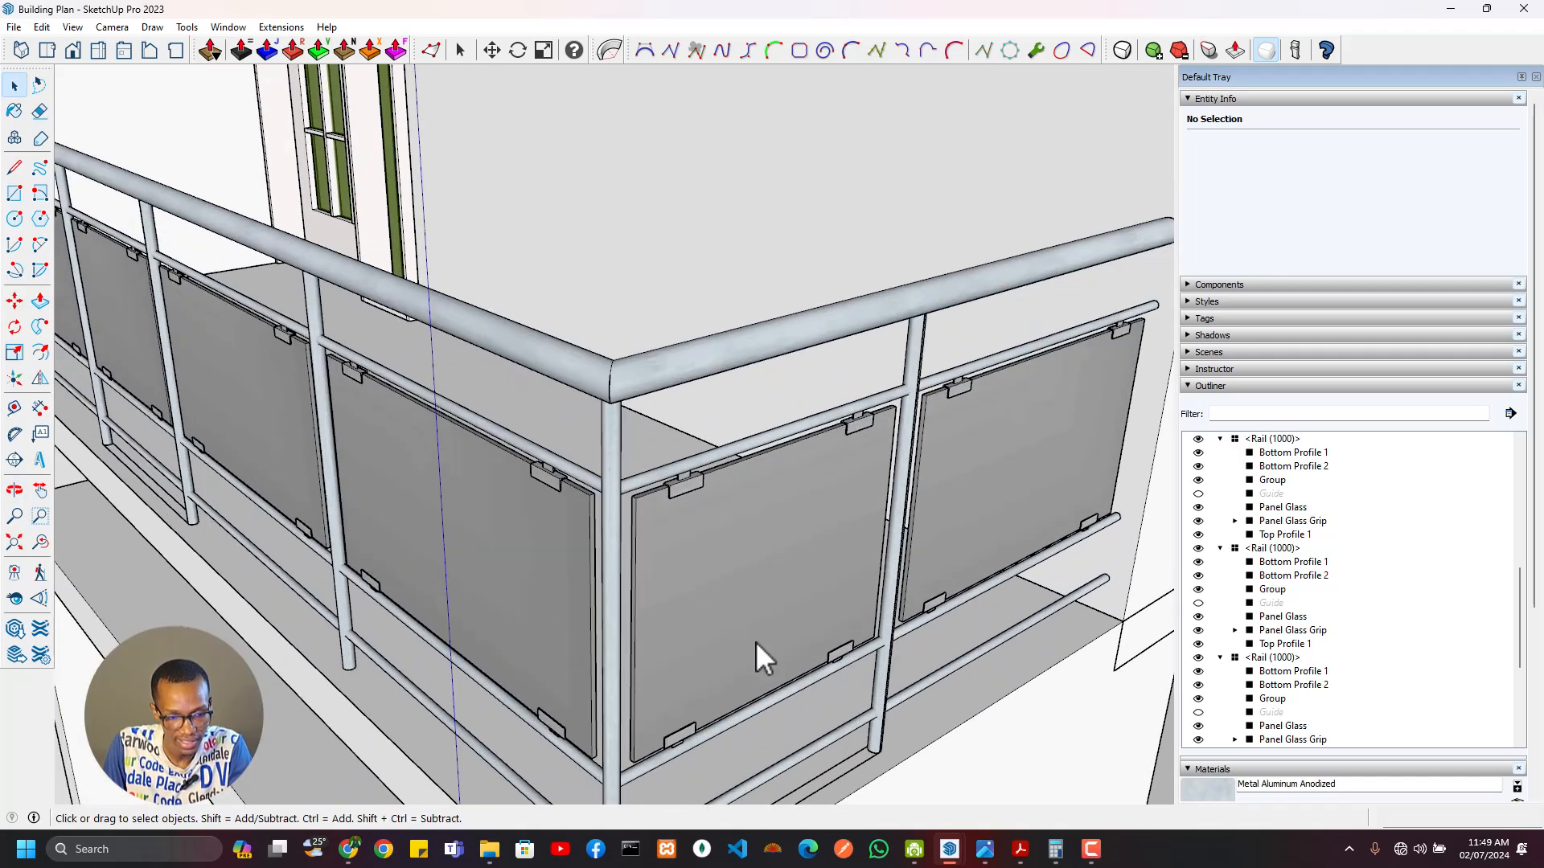
double_click(870, 745)
left_click(852, 619)
left_click(851, 623)
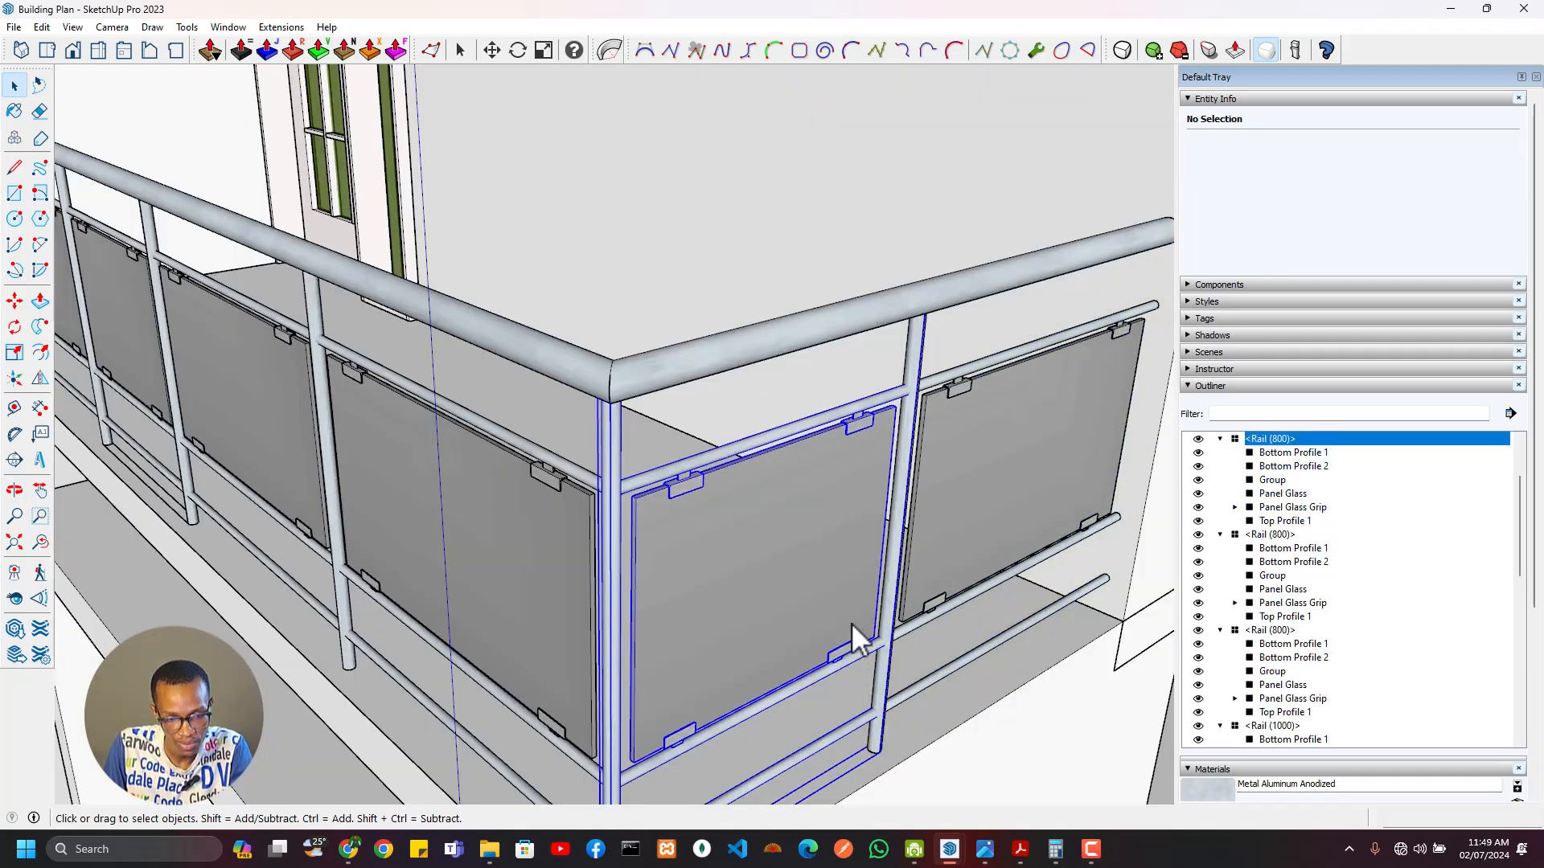
double_click(852, 631)
mouse_move(857, 669)
middle_mouse_down()
mouse_move(910, 567)
mouse_move(881, 652)
middle_mouse_up()
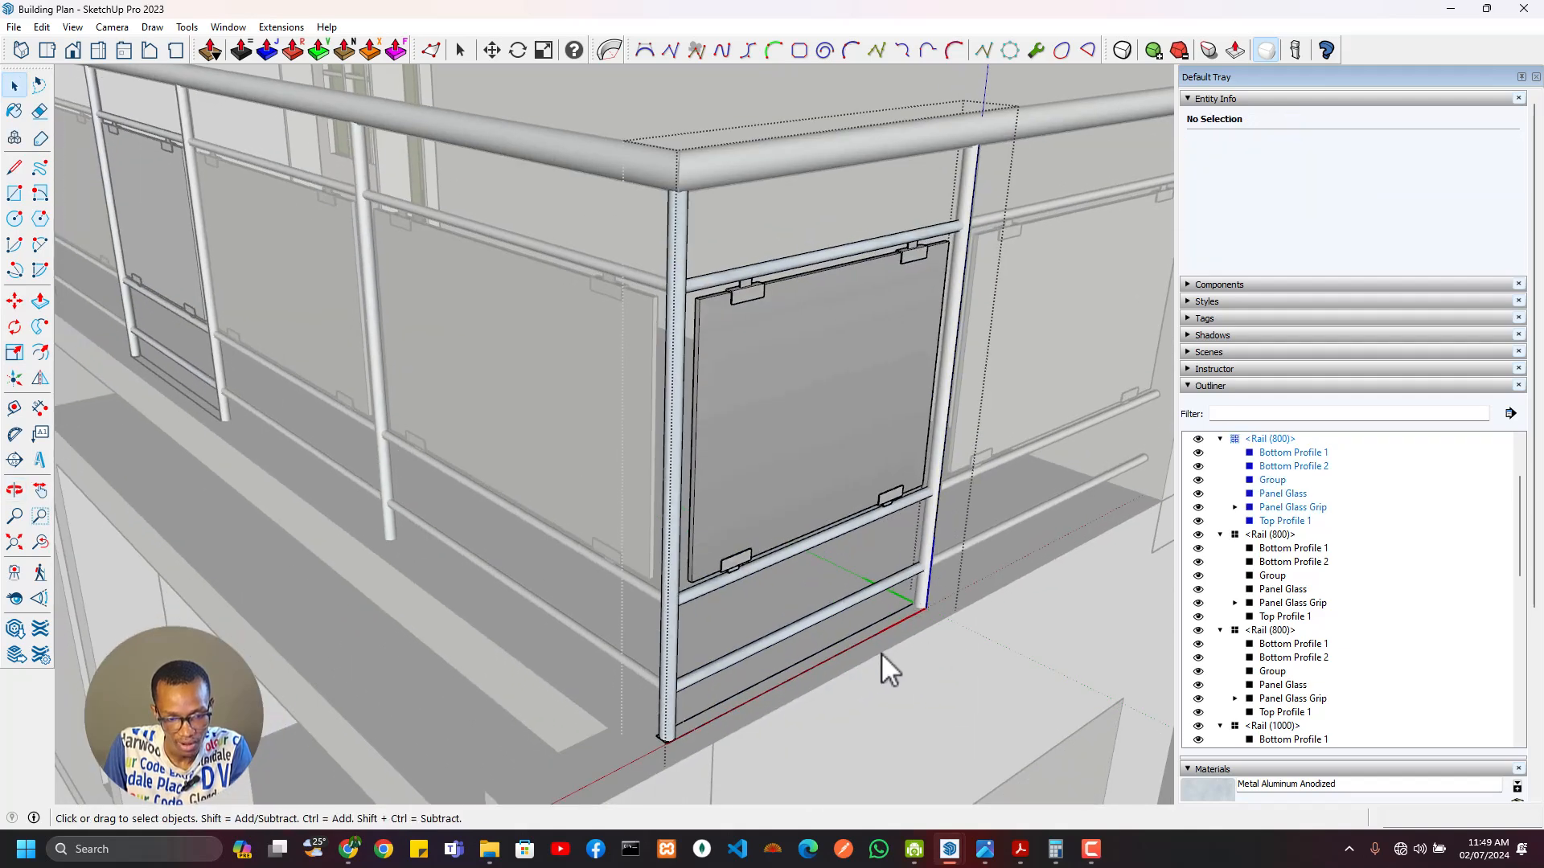
triple_click(862, 643)
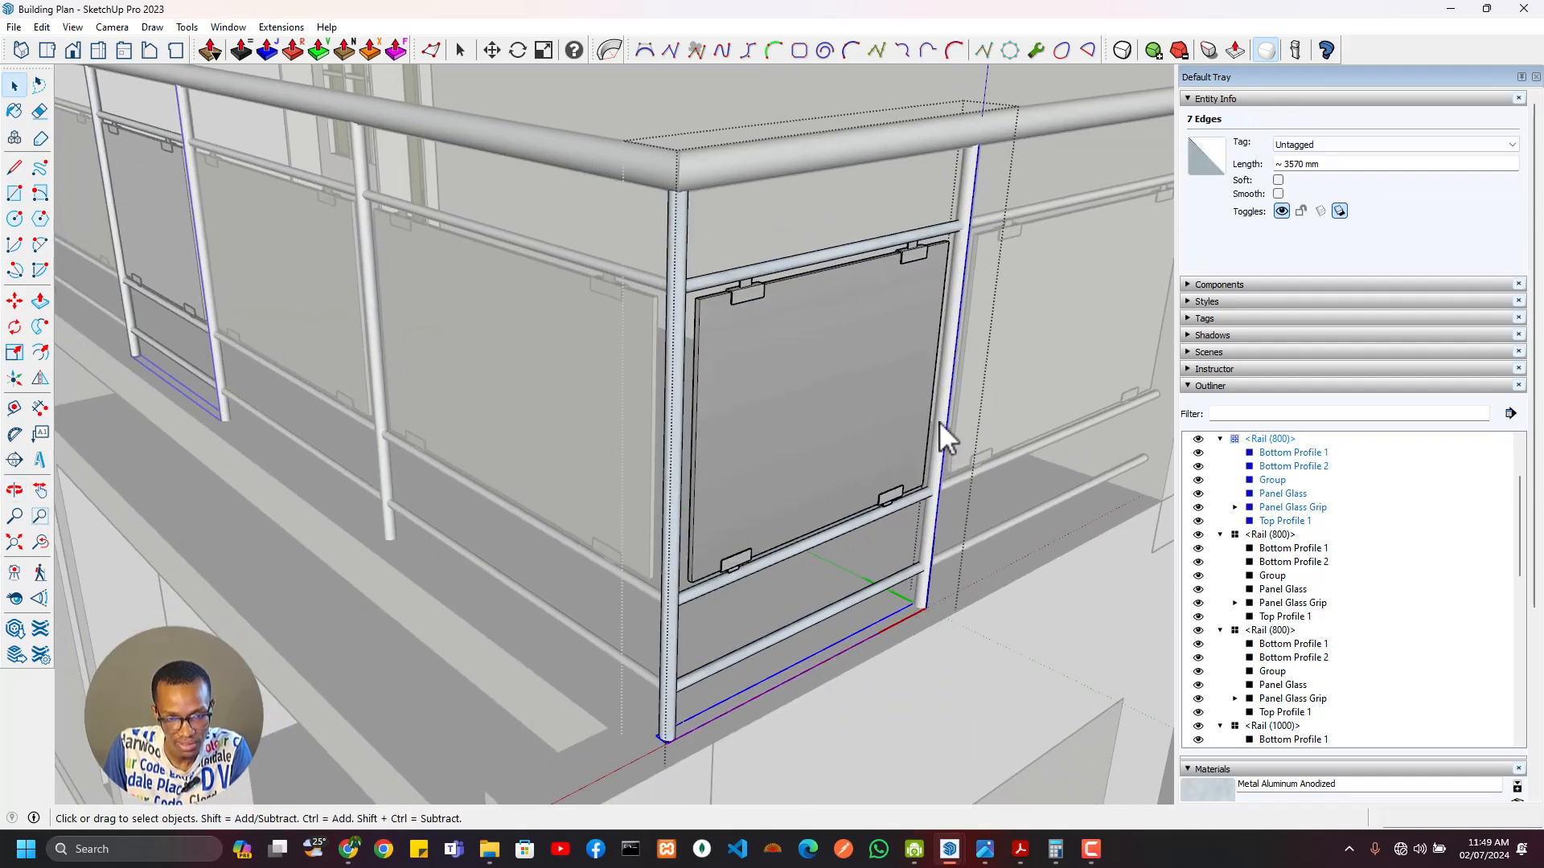
right_click(948, 432)
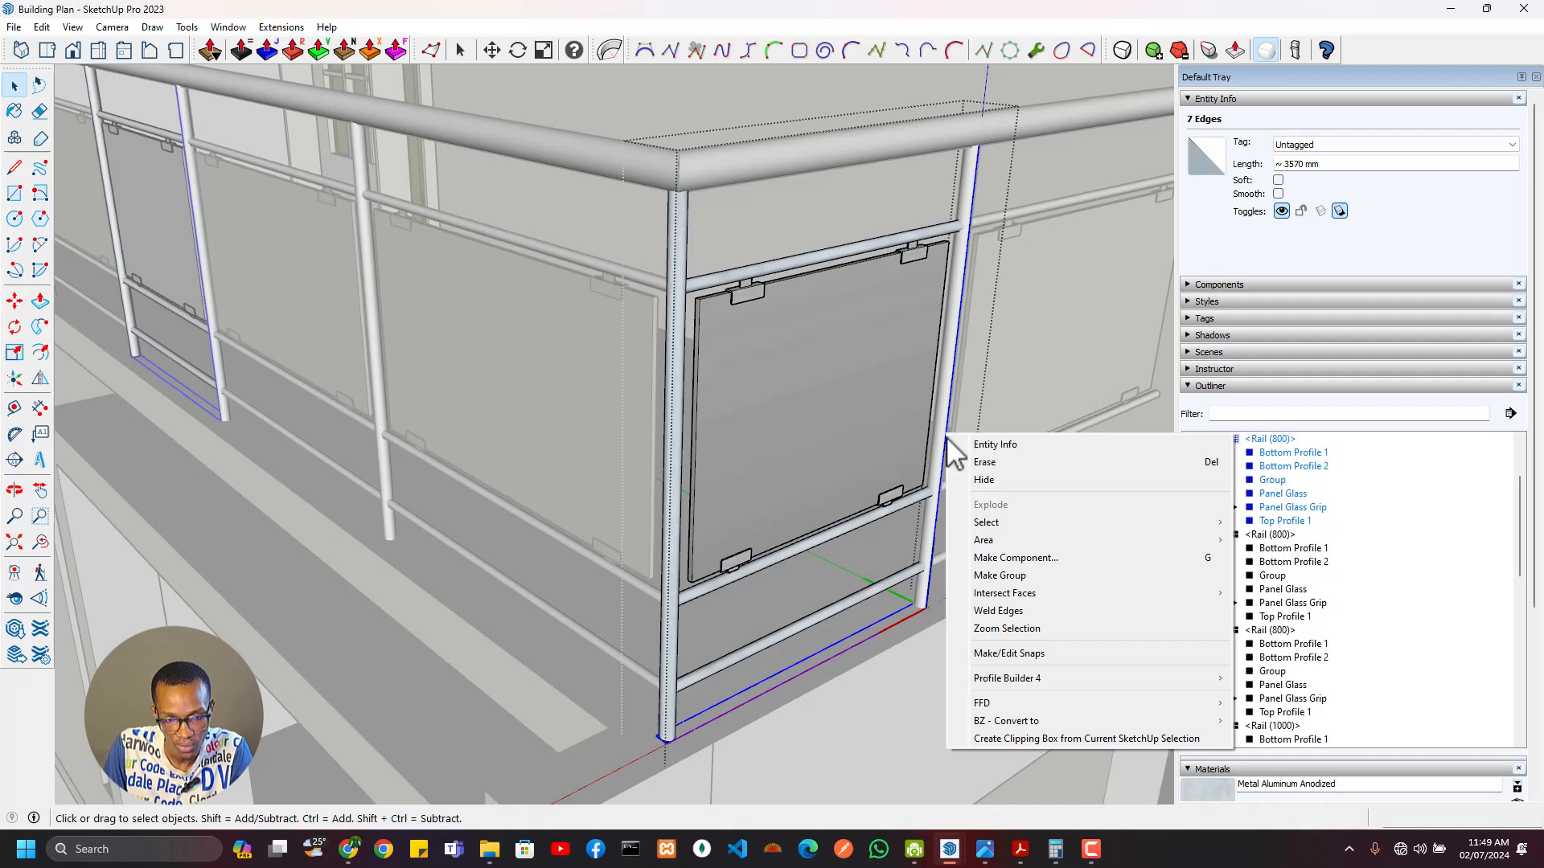
left_click(1009, 572)
left_click(1320, 165)
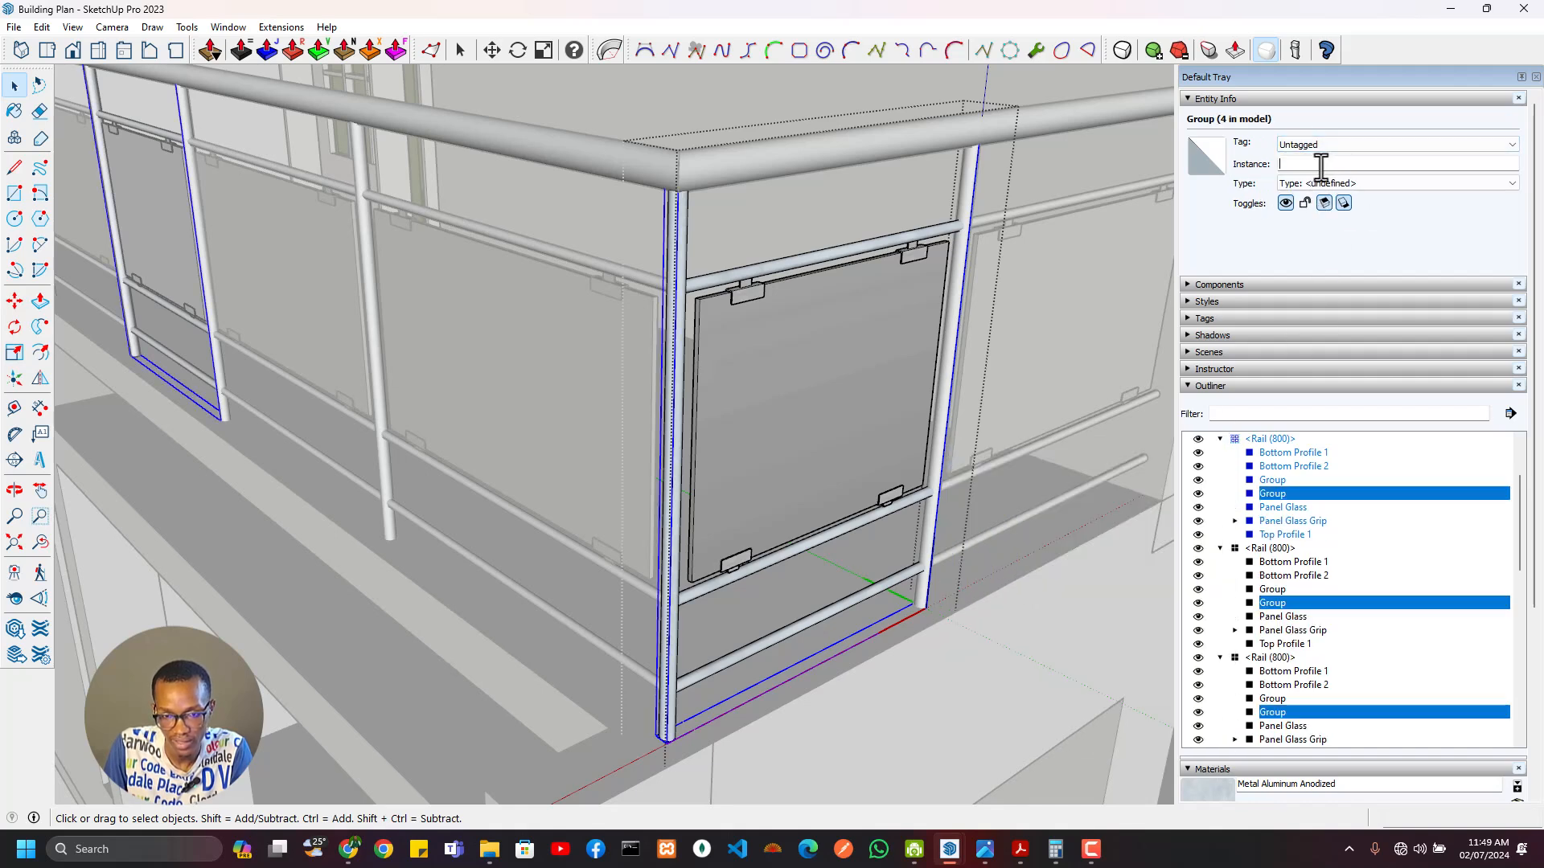
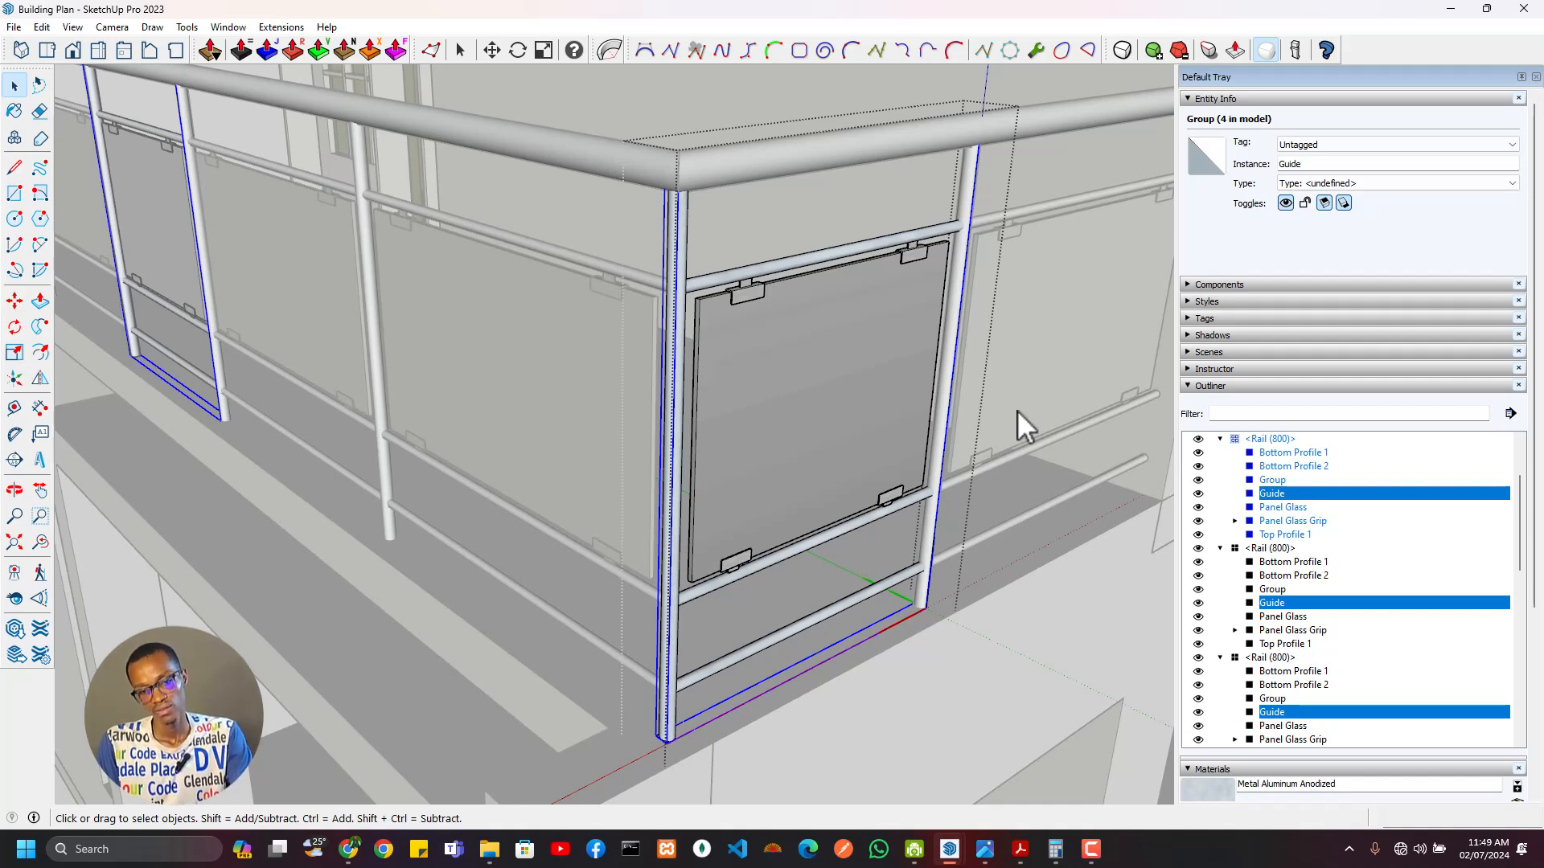
Step: Name the vertical post group in the corner Rail (800) component Vertical and copy that name for reuse
left_click(682, 228)
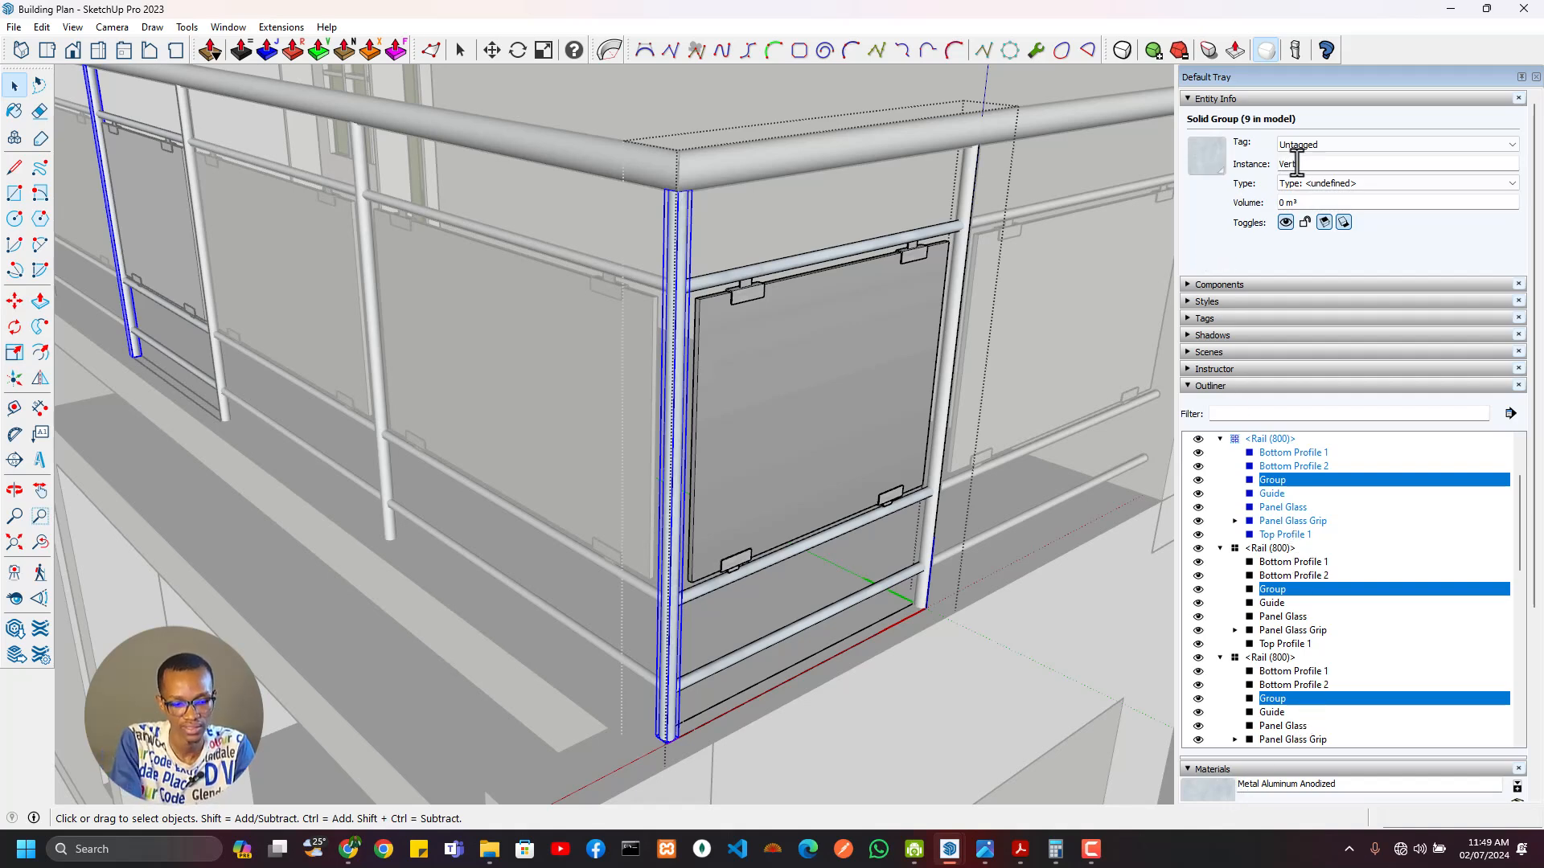
key("Return")
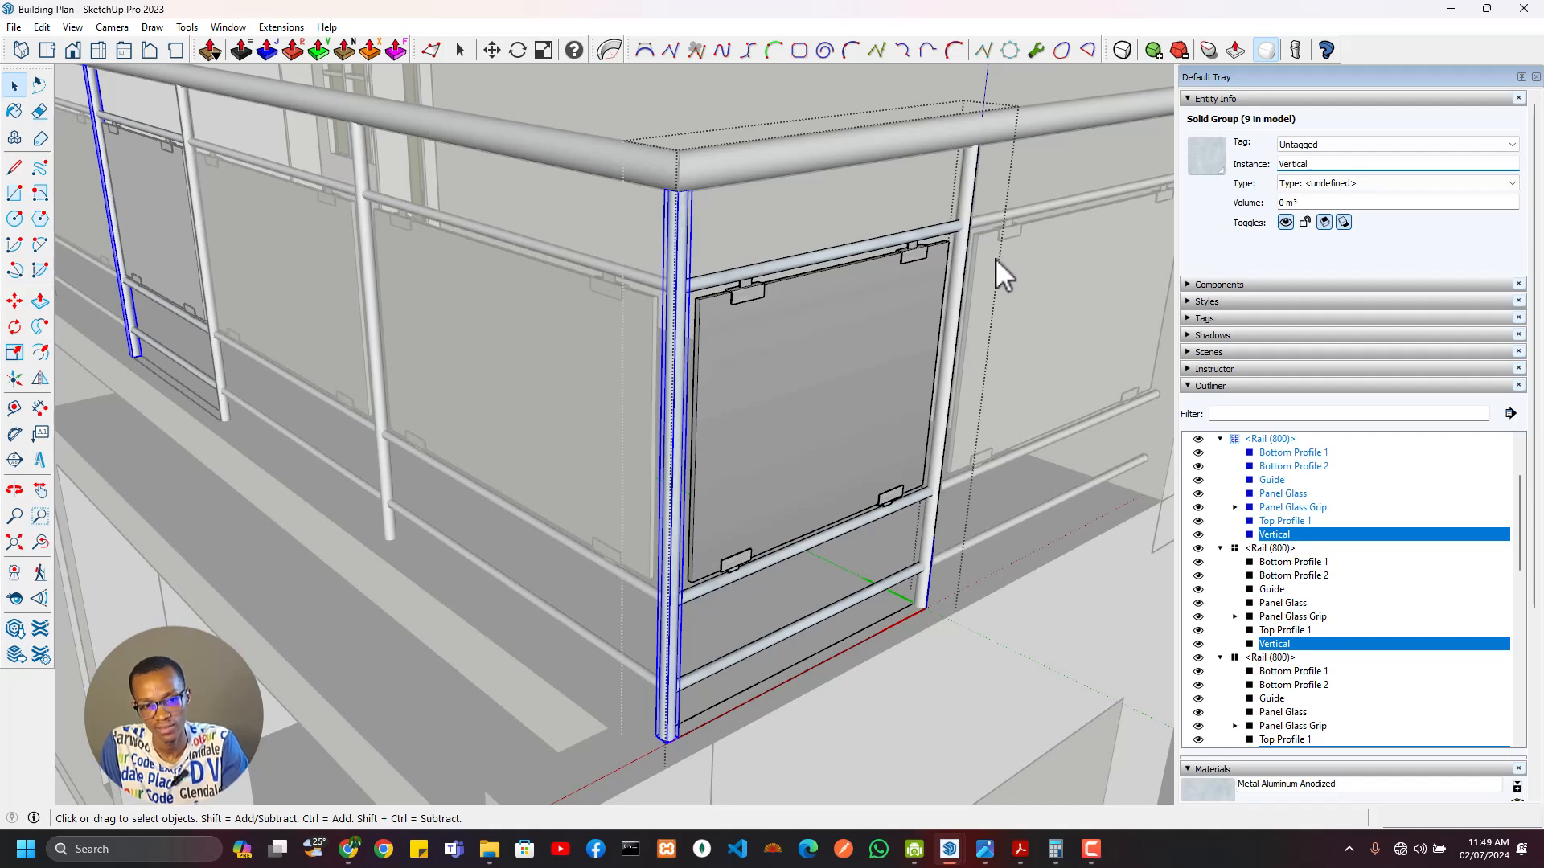
double_click(1334, 163)
key("ctrl+c")
key("BackSpace")
left_click(1039, 224)
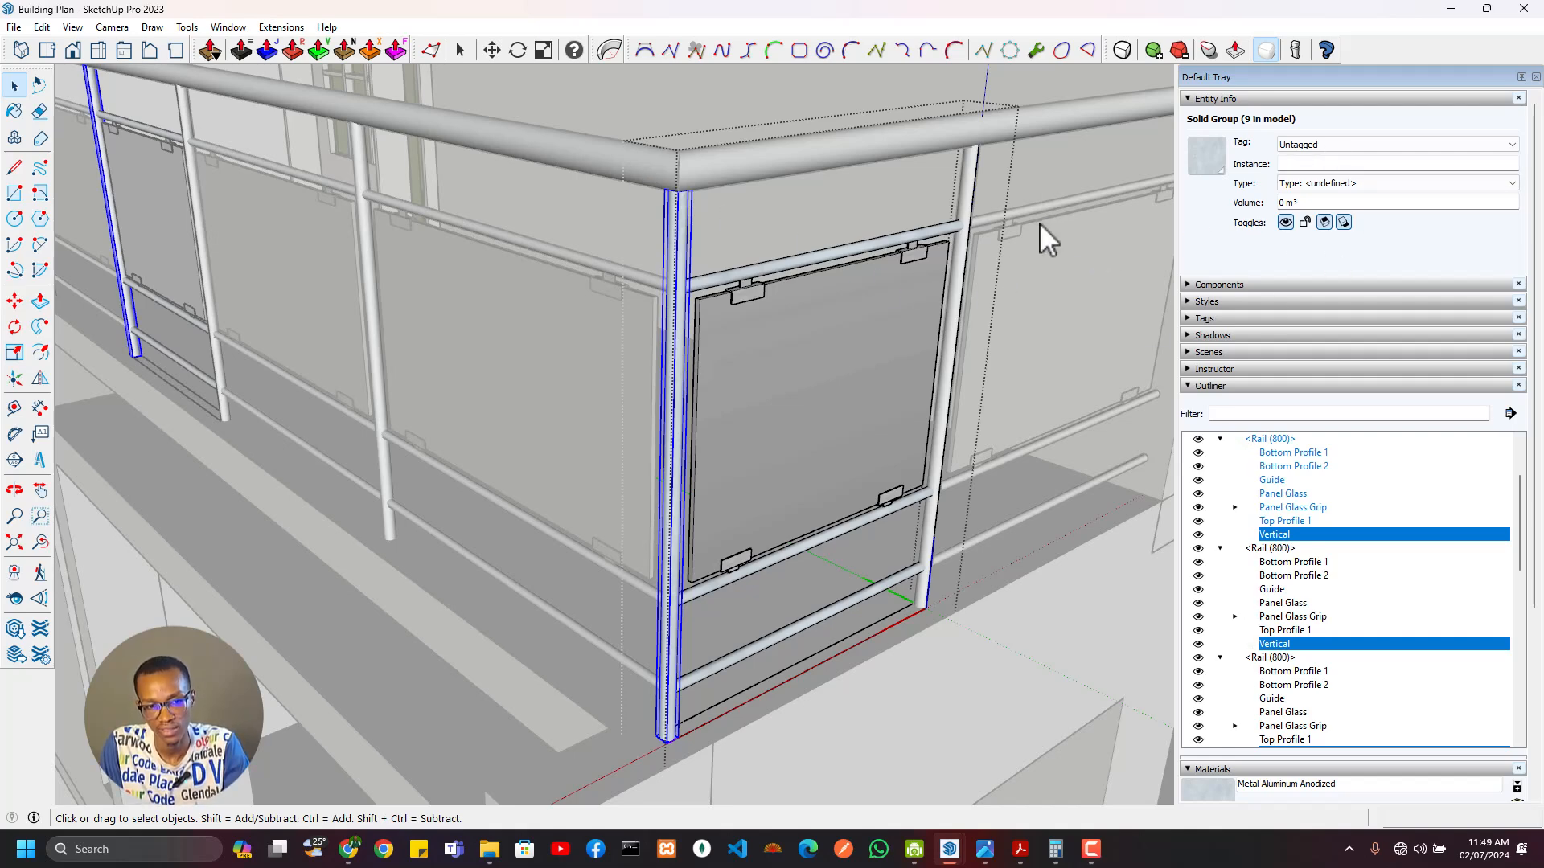
key("ctrl+z")
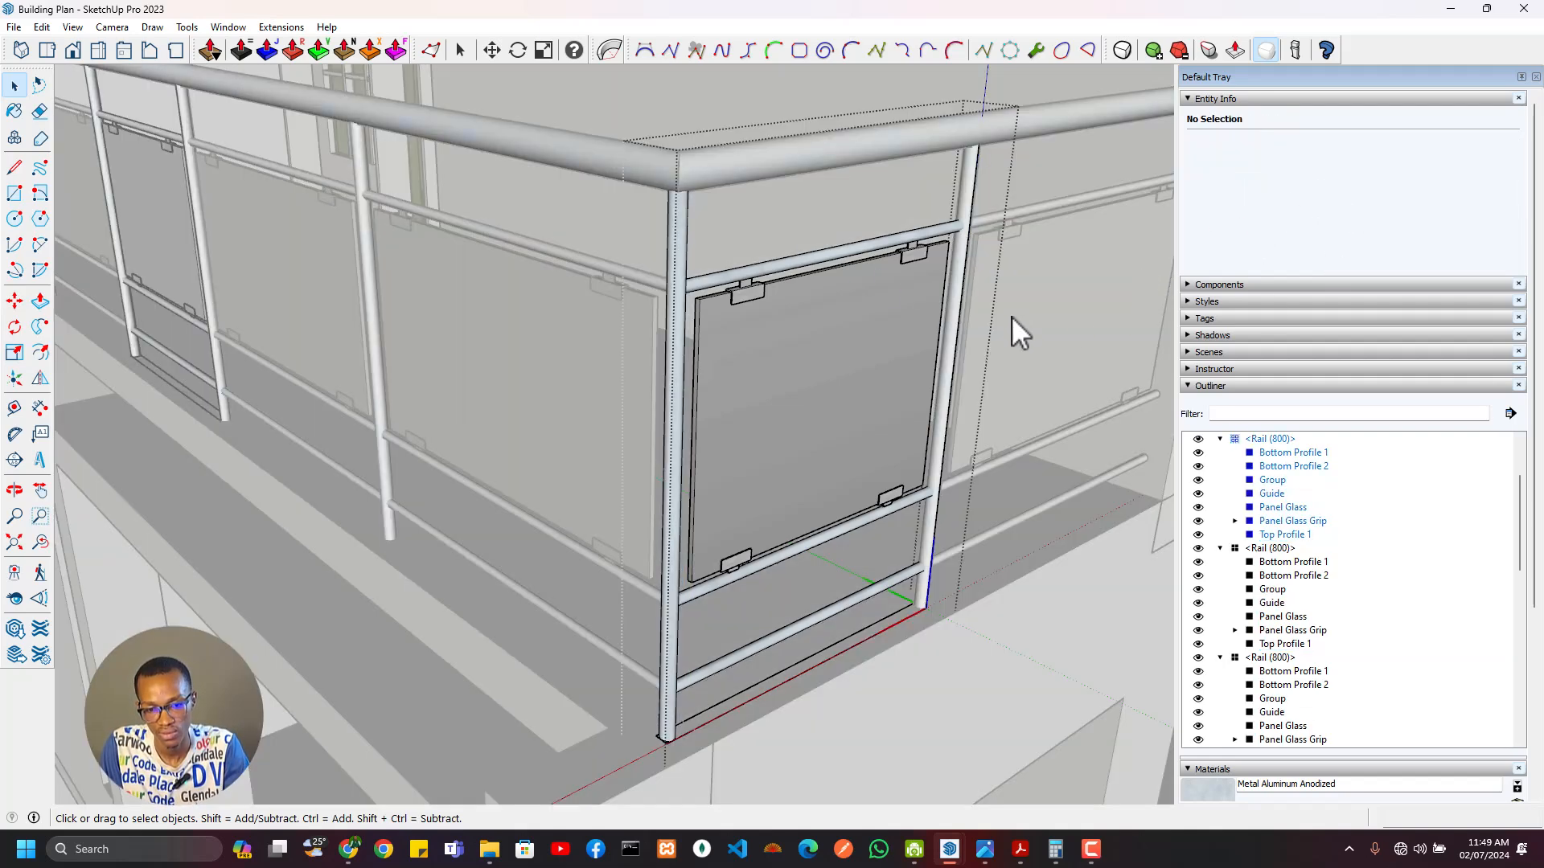
left_click(682, 243)
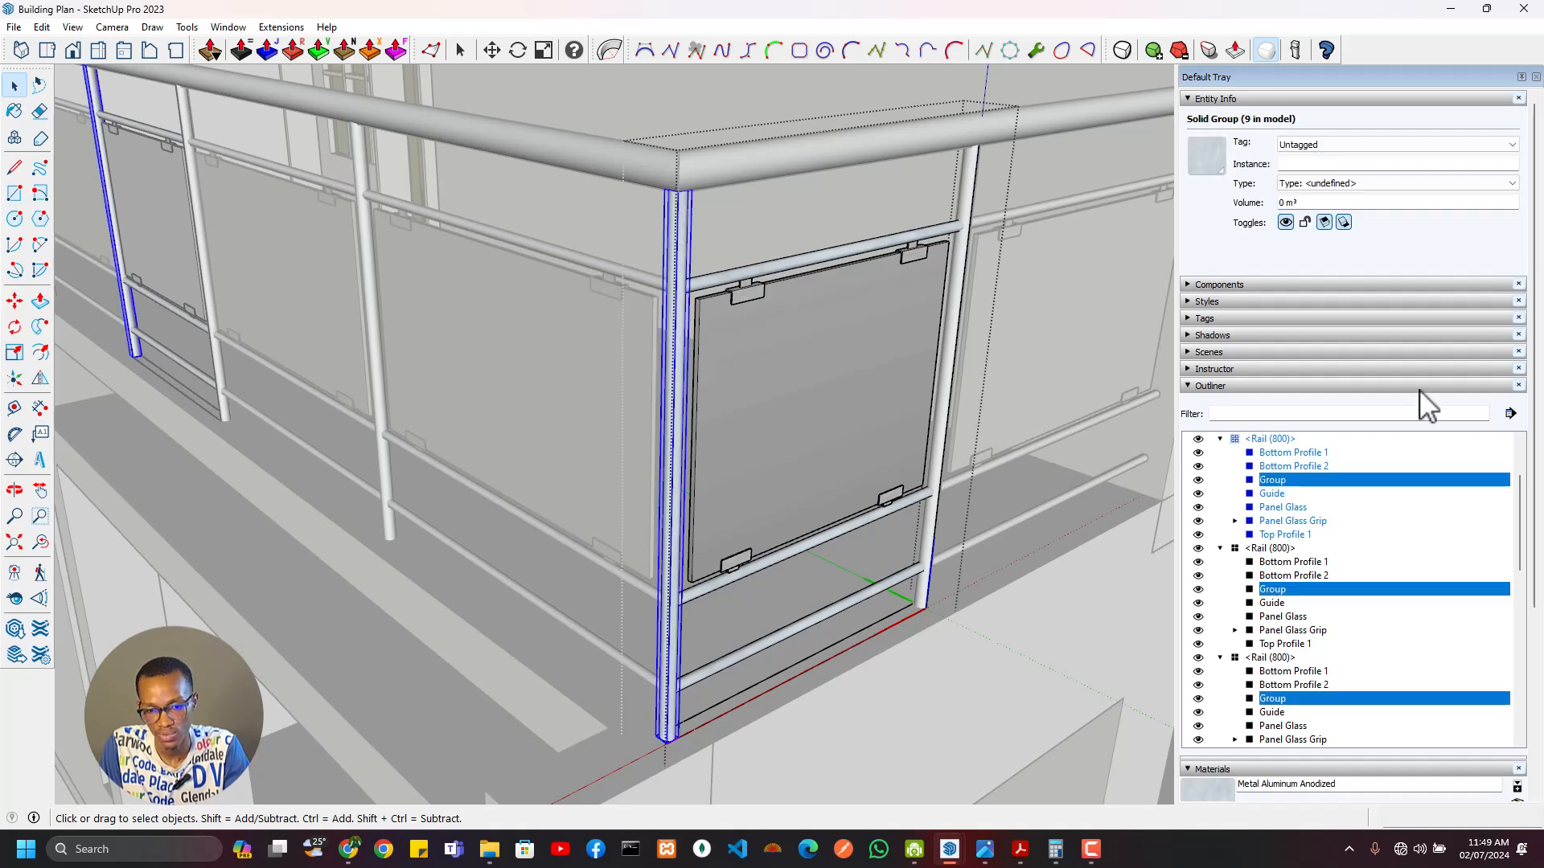
key("ctrl+v")
left_click(1068, 158)
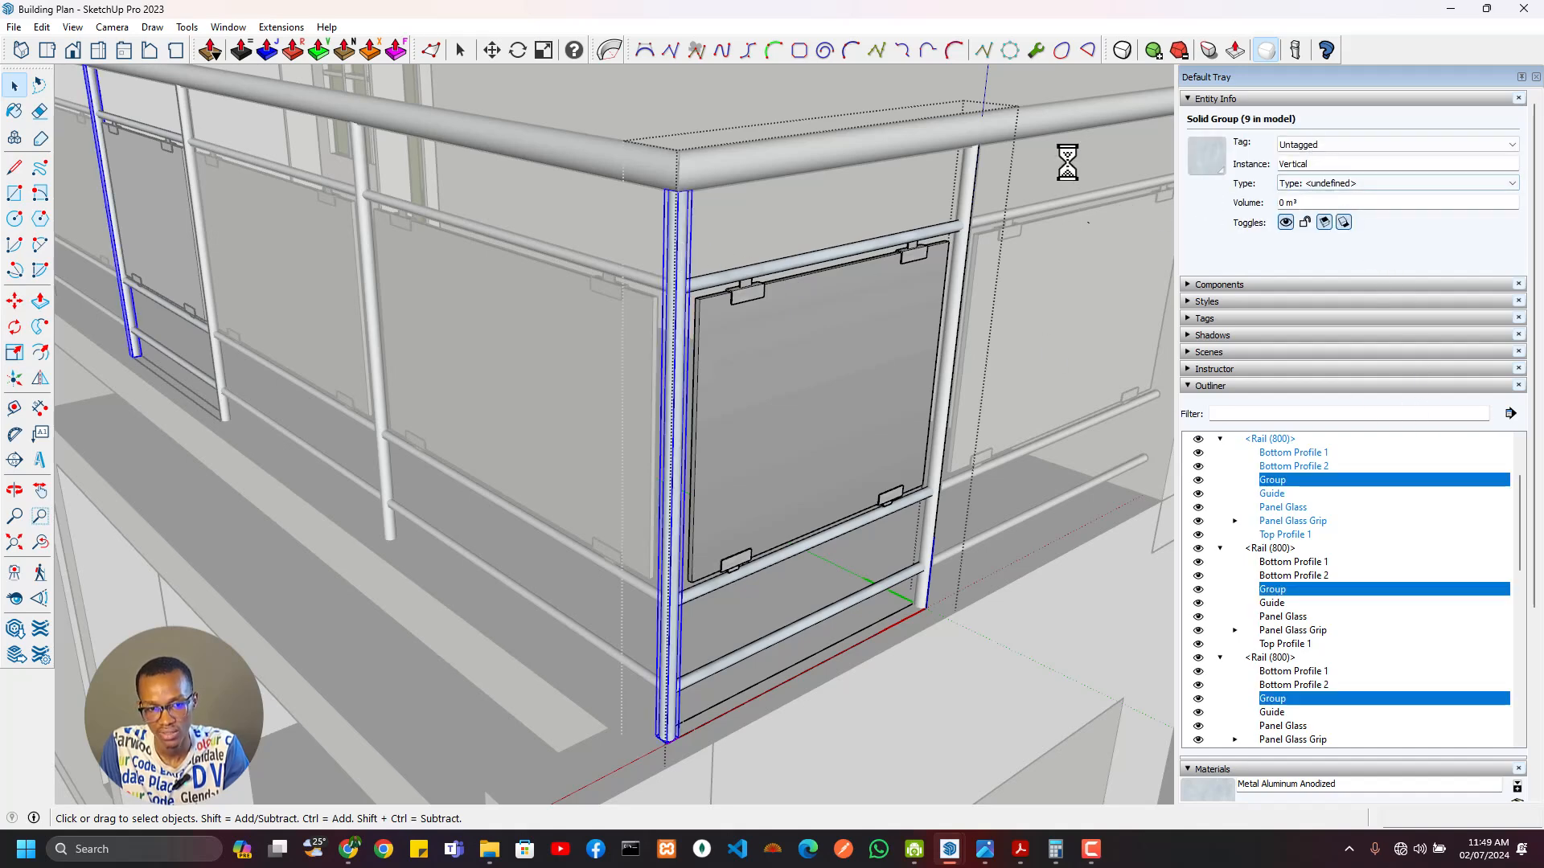
left_click(1075, 124)
Step: Reuse the copied name Vertical for the vertical post group in the adjacent Rail (1000) component
double_click(1050, 201)
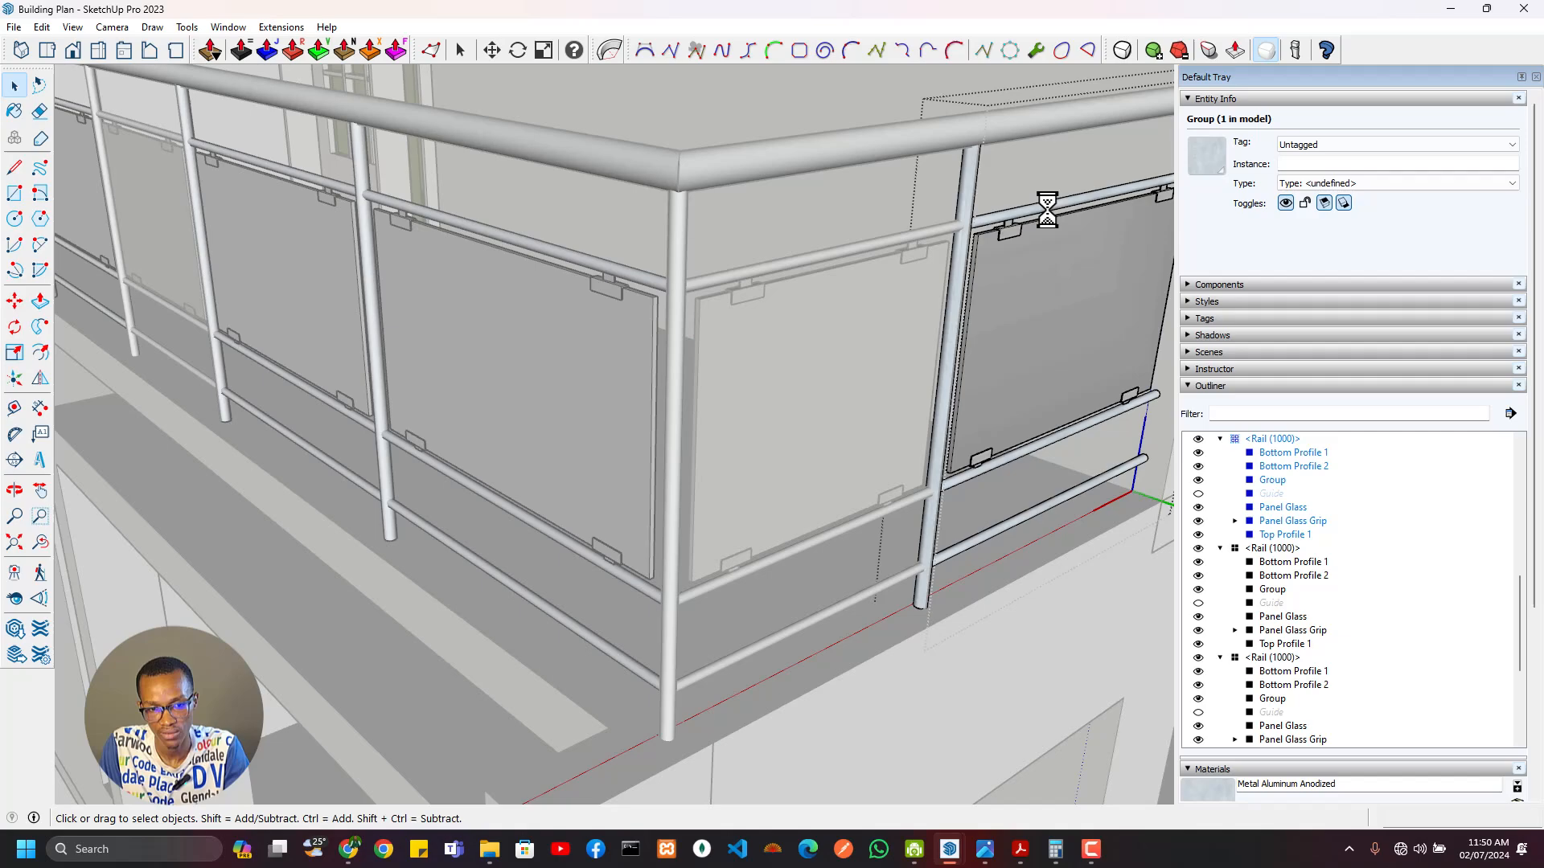
left_click(972, 210)
left_click(1335, 164)
key("ctrl+v")
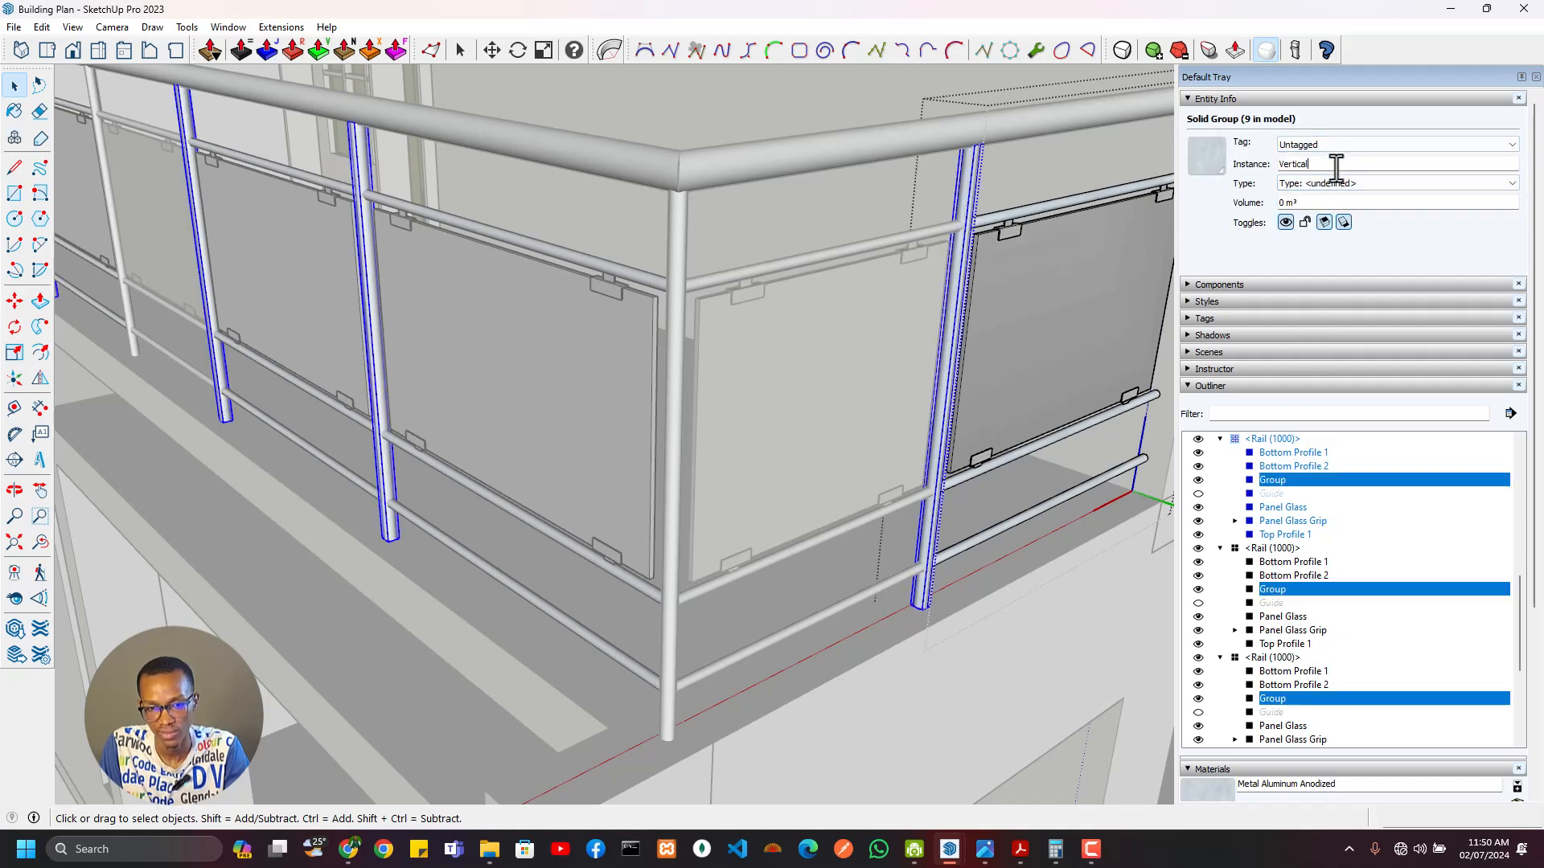
key("Return")
left_click(1073, 413)
Step: Hide the Guide group inside the Rail (800) component at the balcony corner
middle_click_drag(1074, 412, 827, 715)
scroll(843, 701, "up", 3)
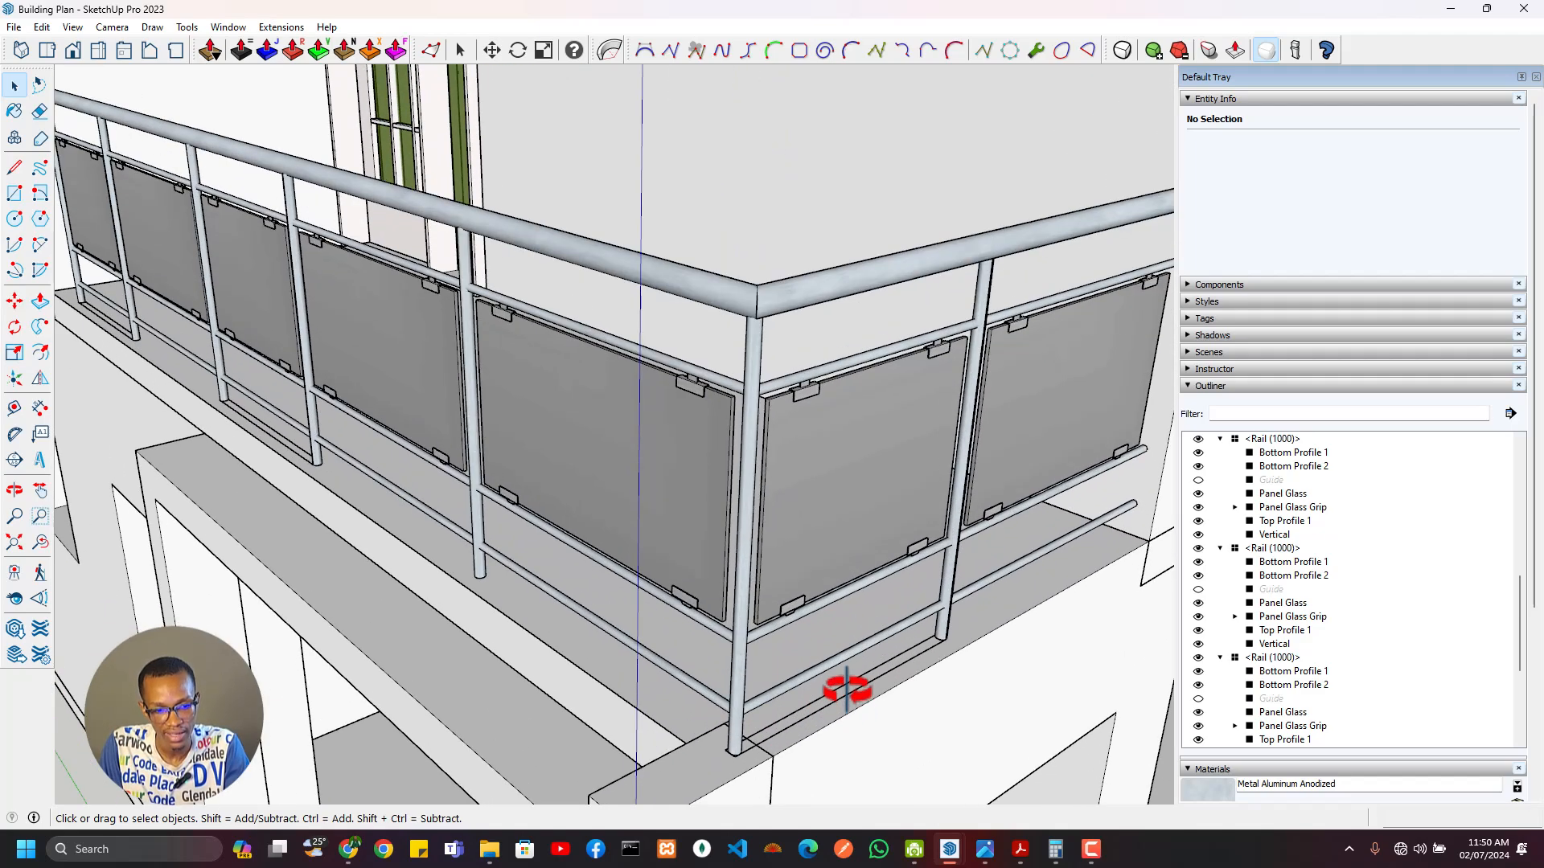
double_click(846, 691)
double_click(846, 687)
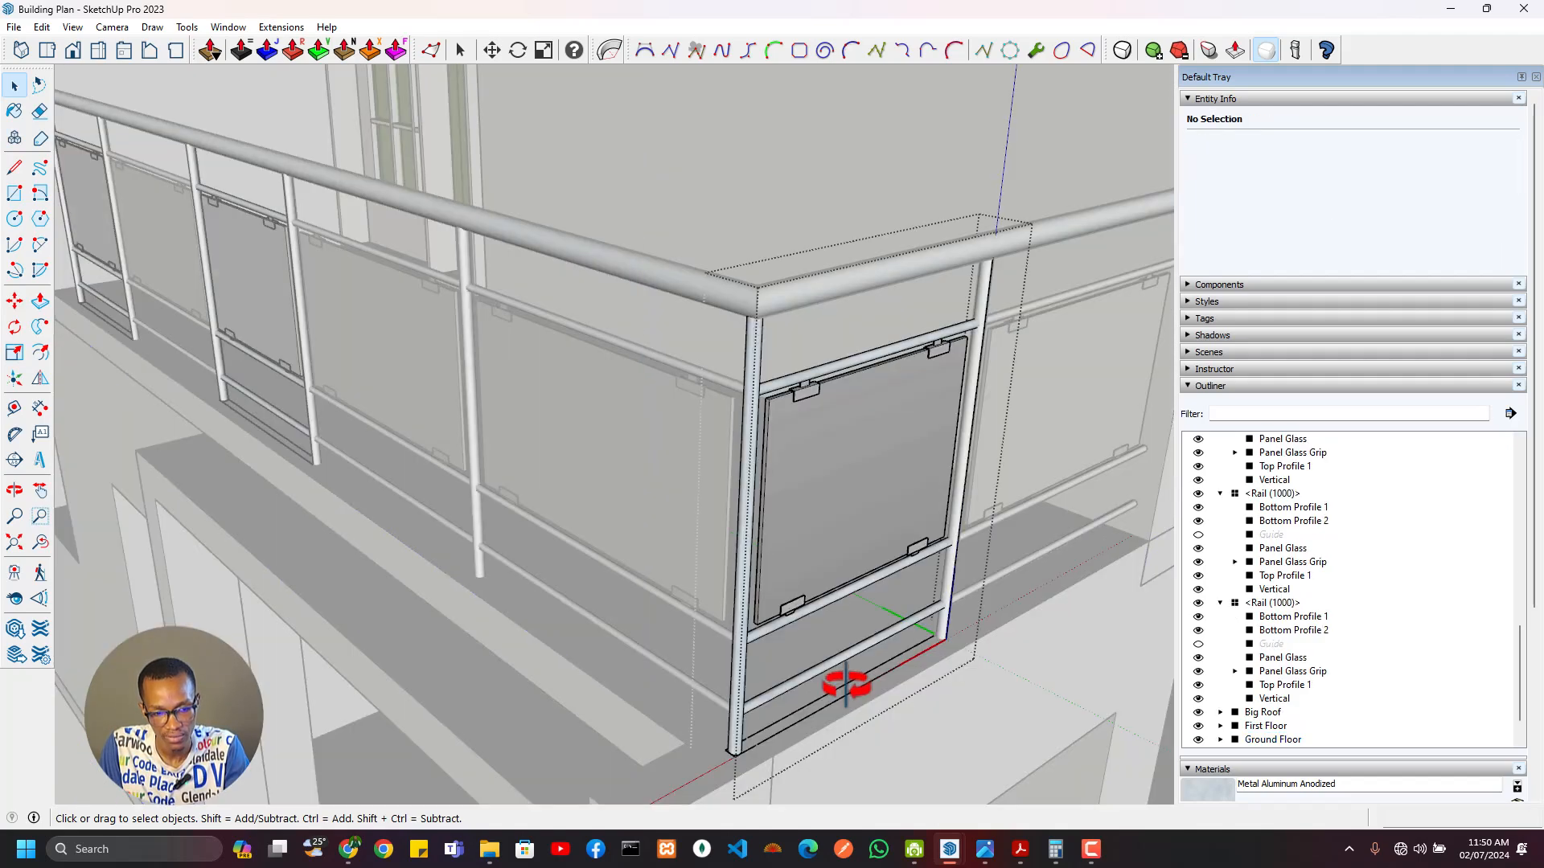
left_click(846, 686)
triple_click(846, 686)
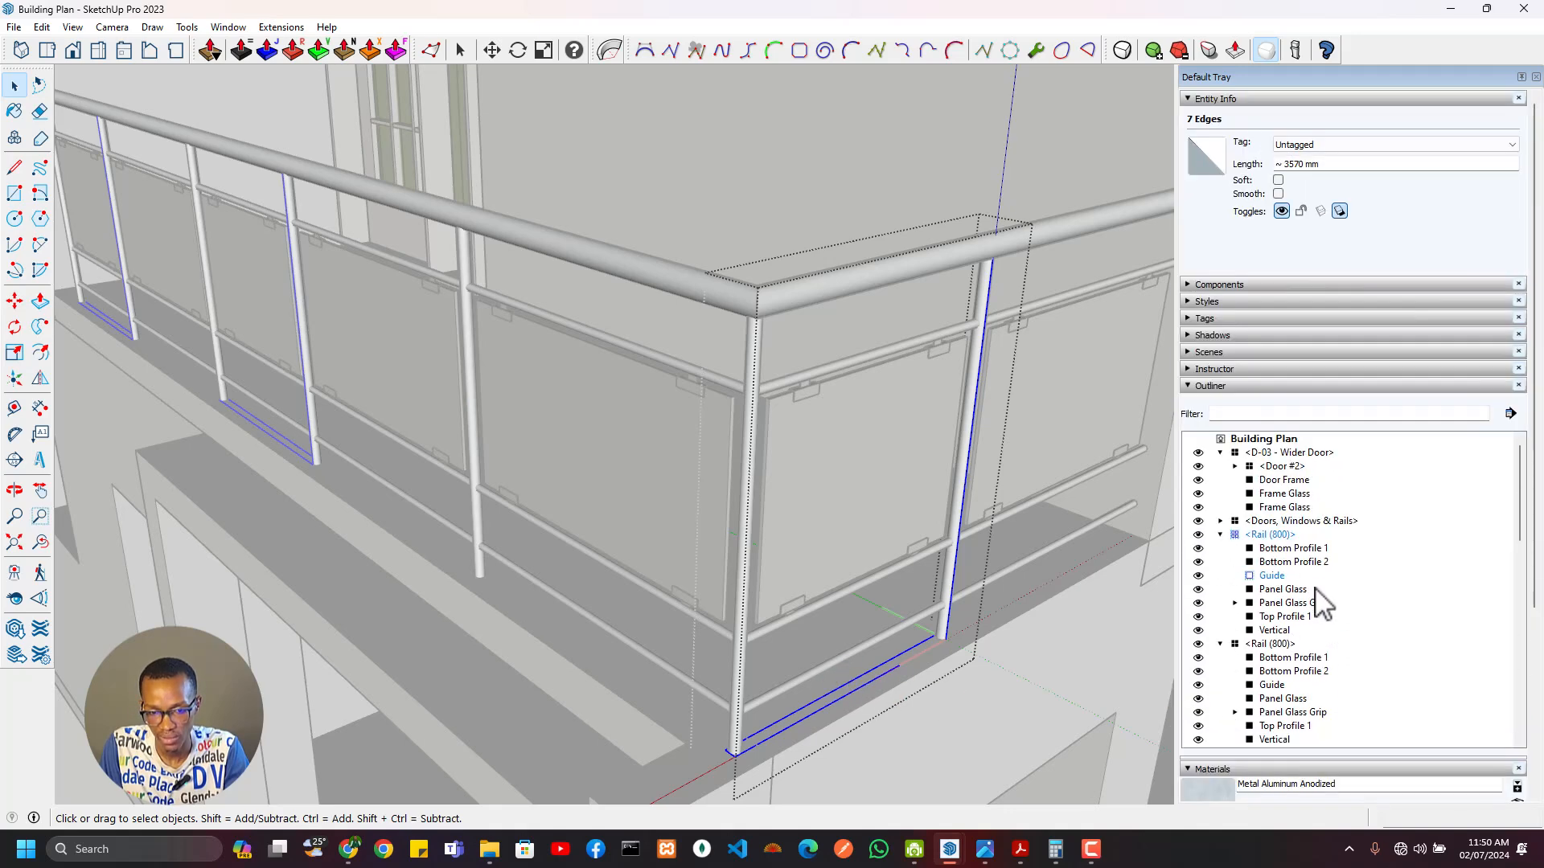
left_click(1198, 576)
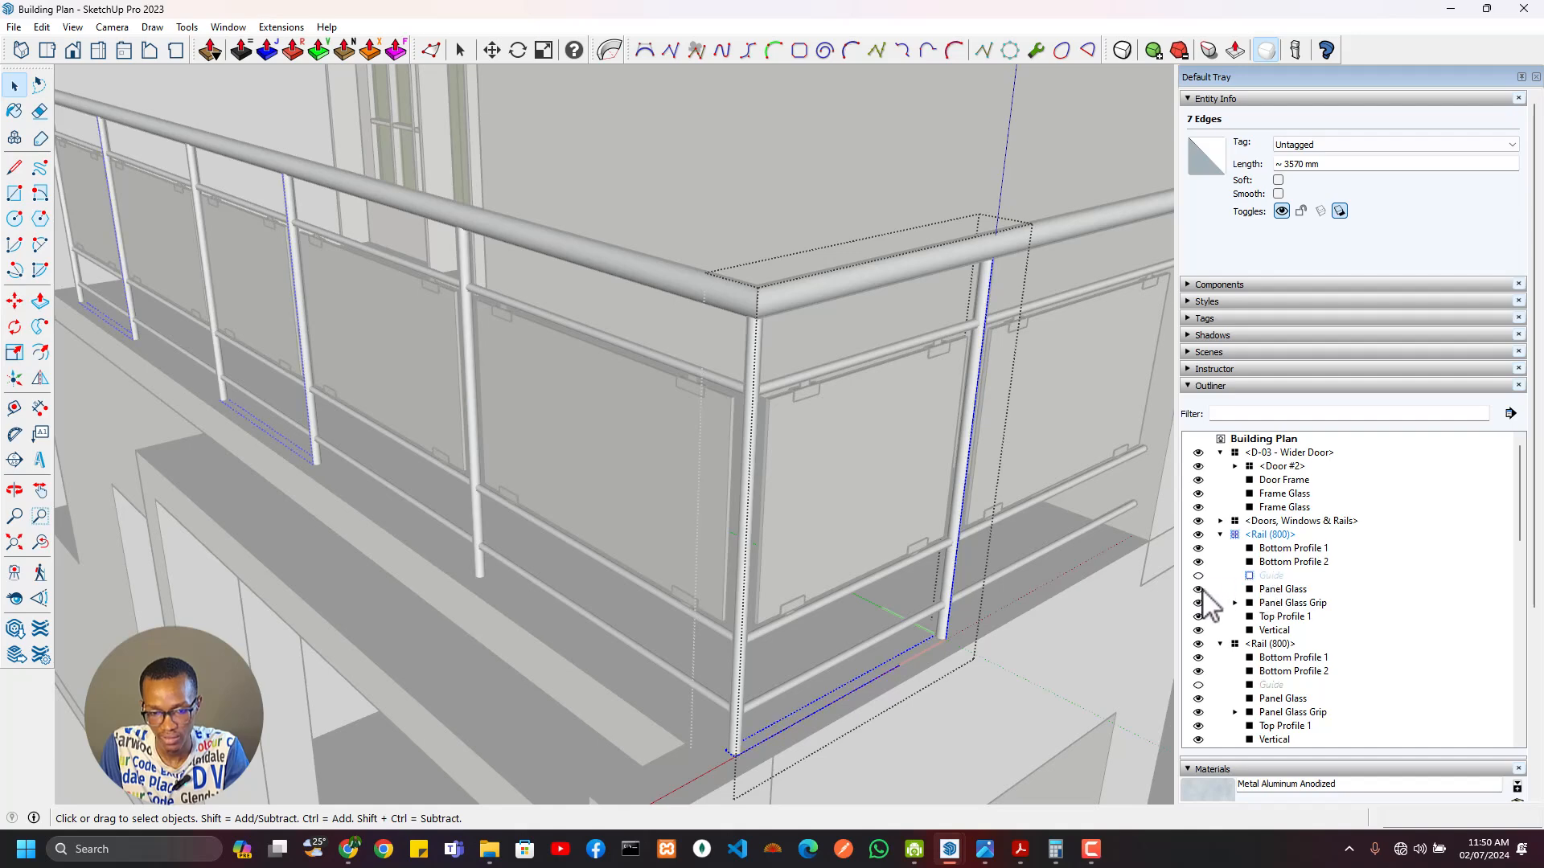
left_click(884, 212)
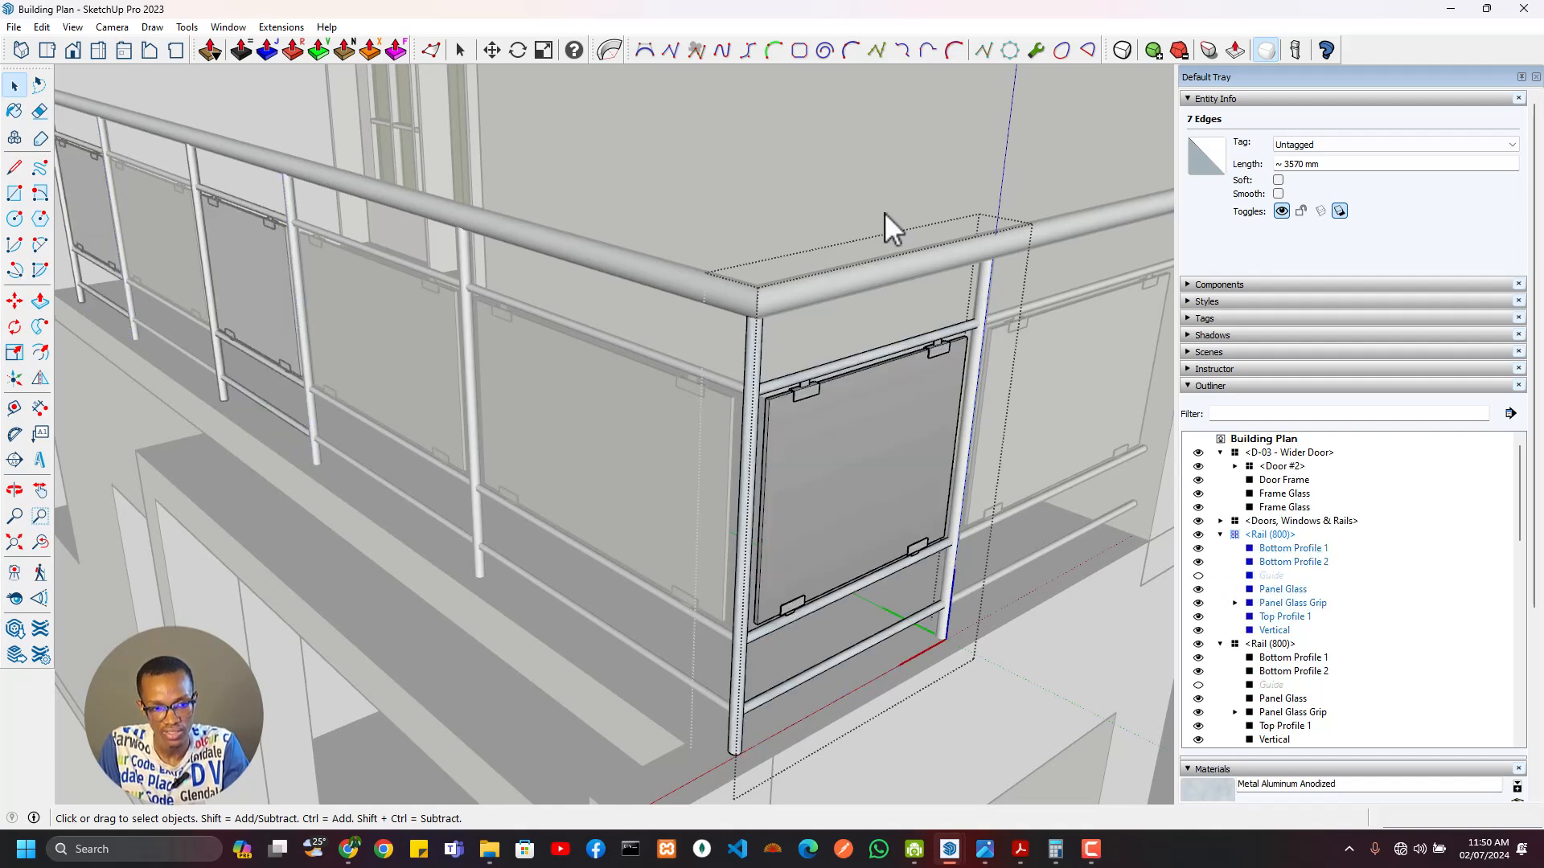
left_click(884, 212)
Step: Examine the cleaned-up balcony railing up close and in the context of the whole building
scroll(718, 389, "down", 5)
scroll(611, 542, "down", 6)
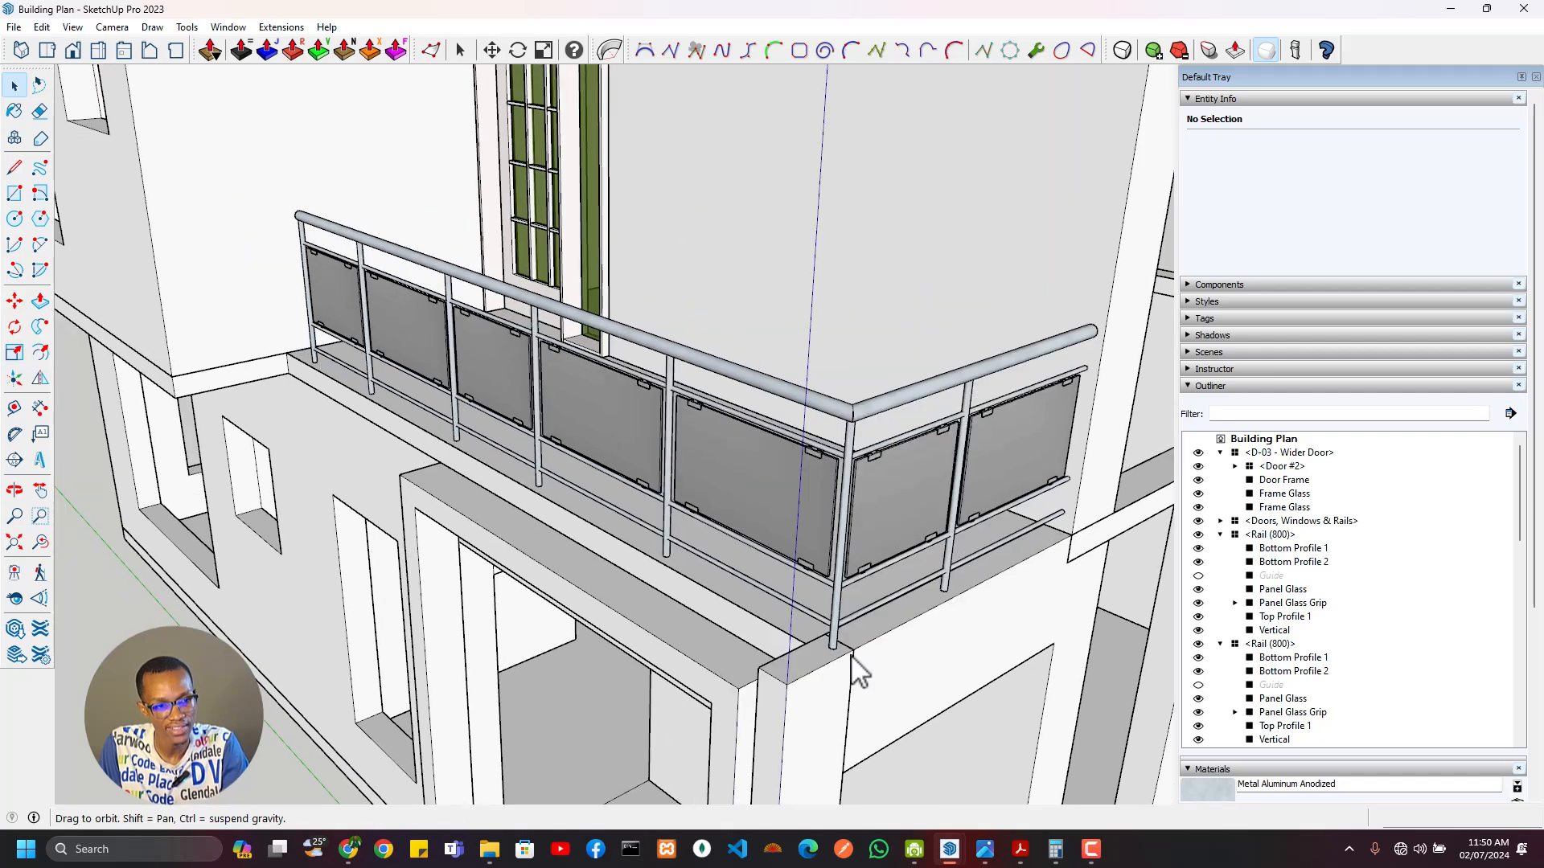
middle_click_drag(768, 620, 920, 517)
scroll(933, 507, "up", 4)
scroll(936, 524, "down", 2)
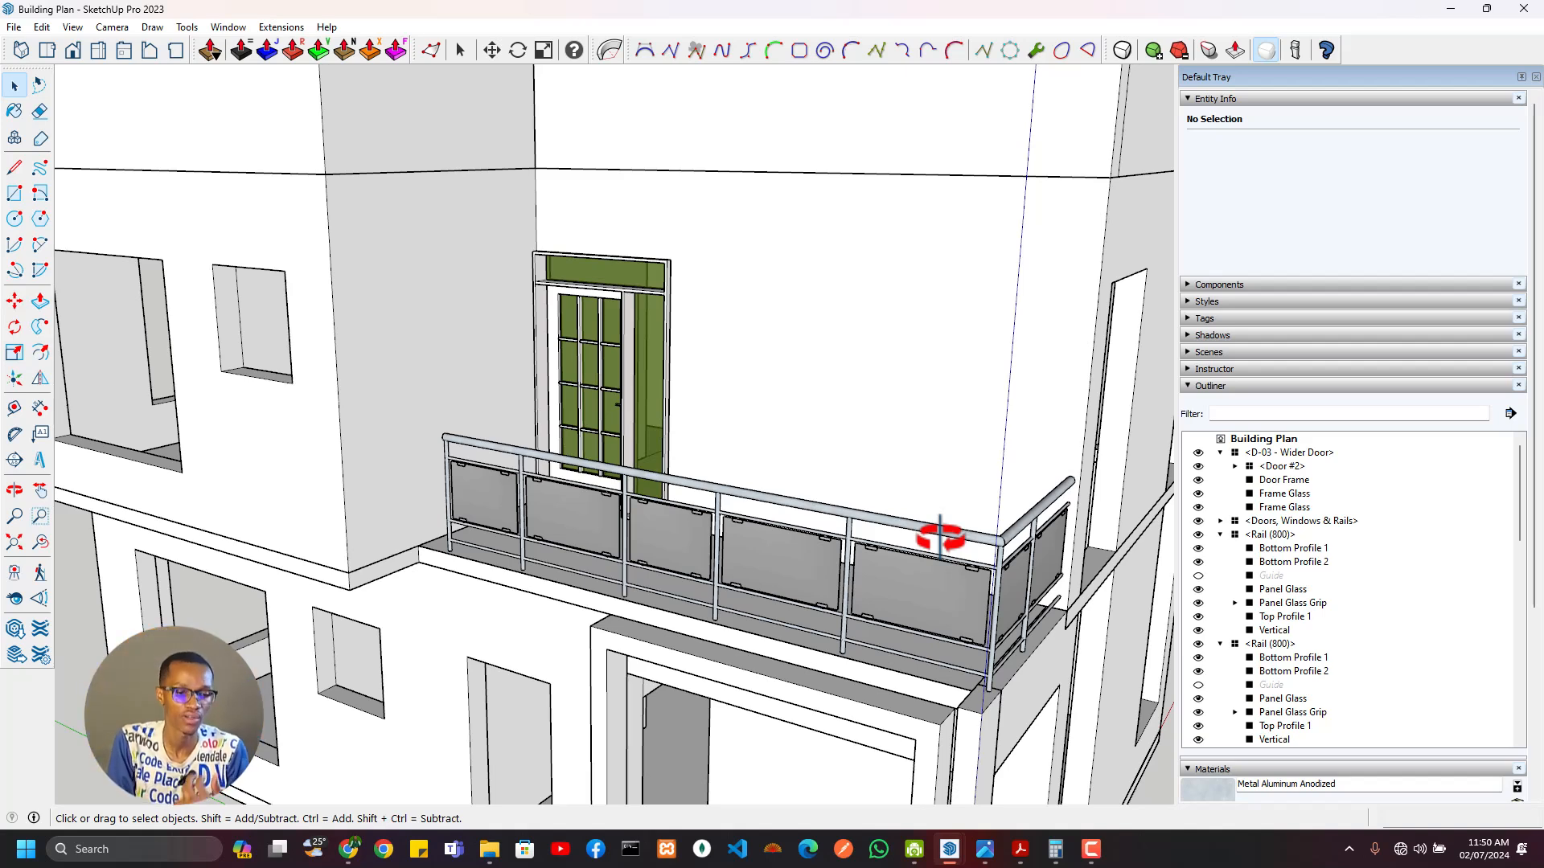
scroll(472, 563, "down", 10)
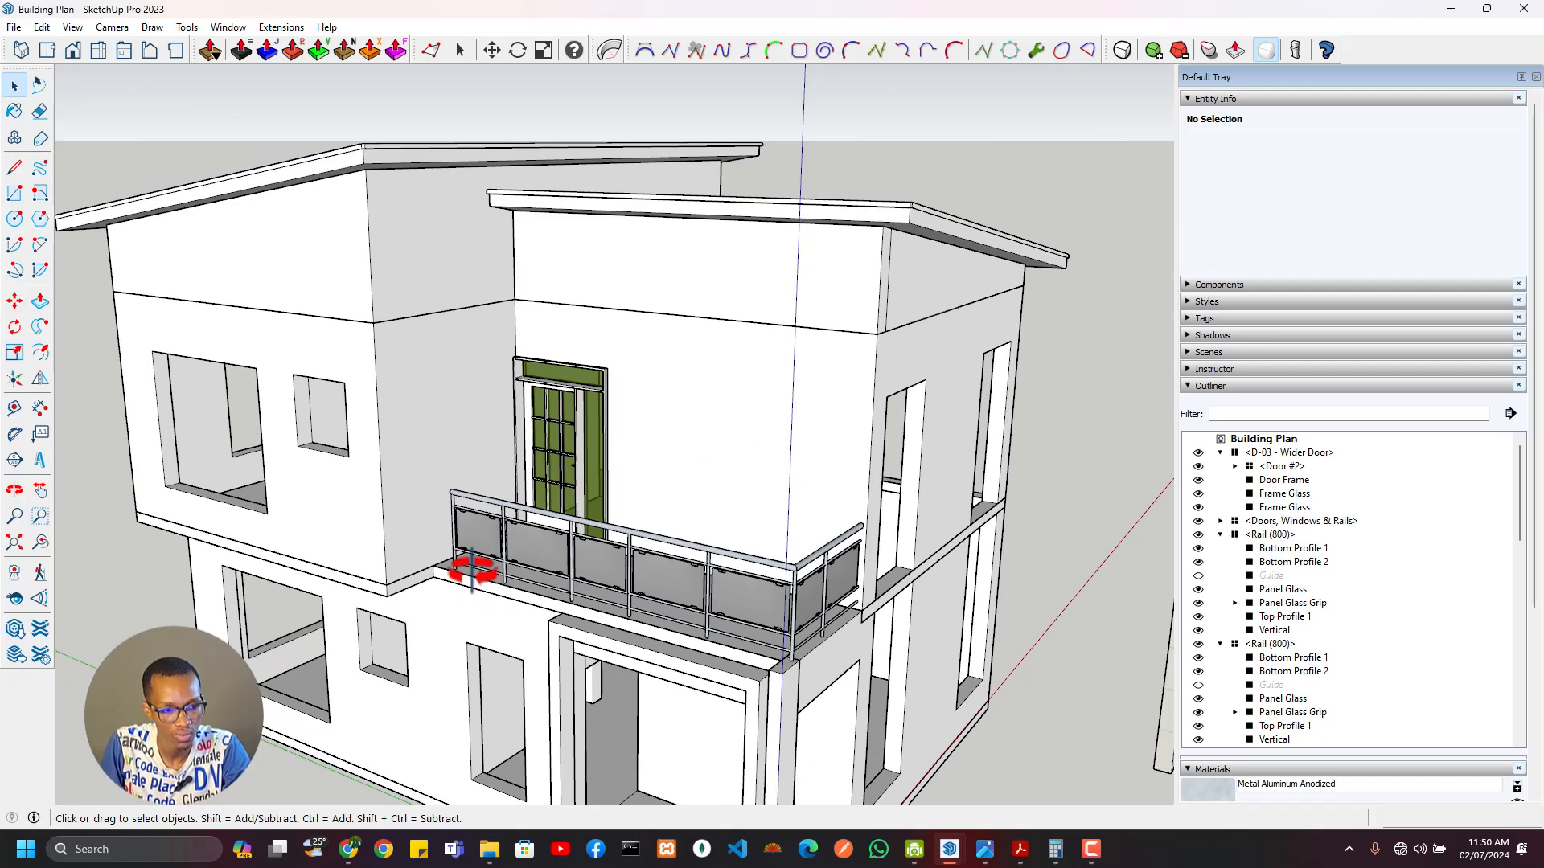
middle_click_drag(472, 569, 386, 637)
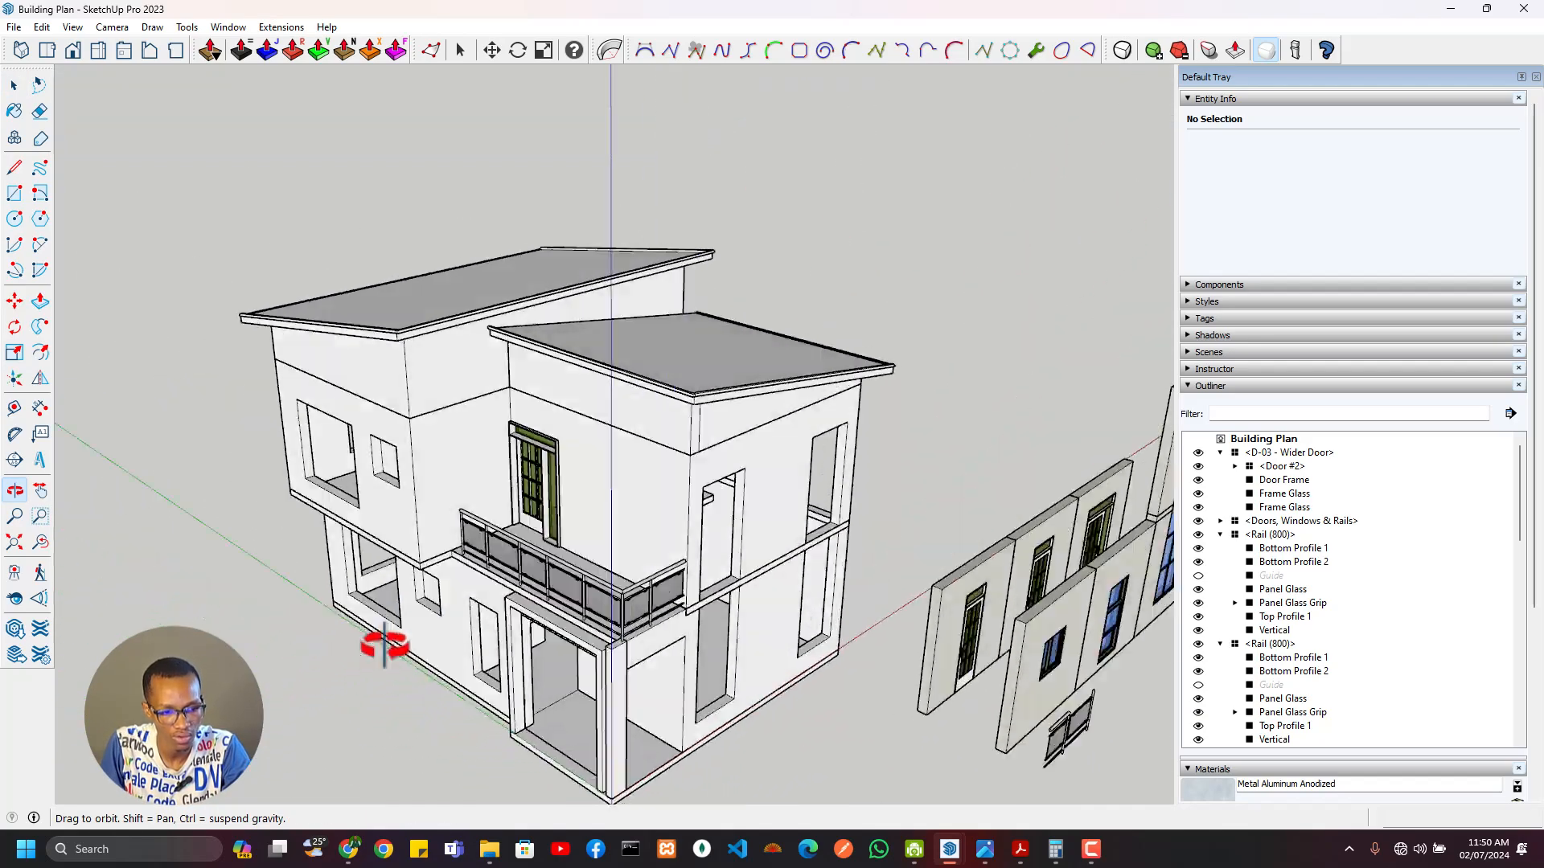
scroll(585, 571, "up", 8)
middle_click_drag(585, 571, 665, 503)
Step: Switch to the A.03 Architectural Drawings PDF in Adobe Acrobat and examine the slatted pergola above the balcony in the elevation
key("alt+Tab")
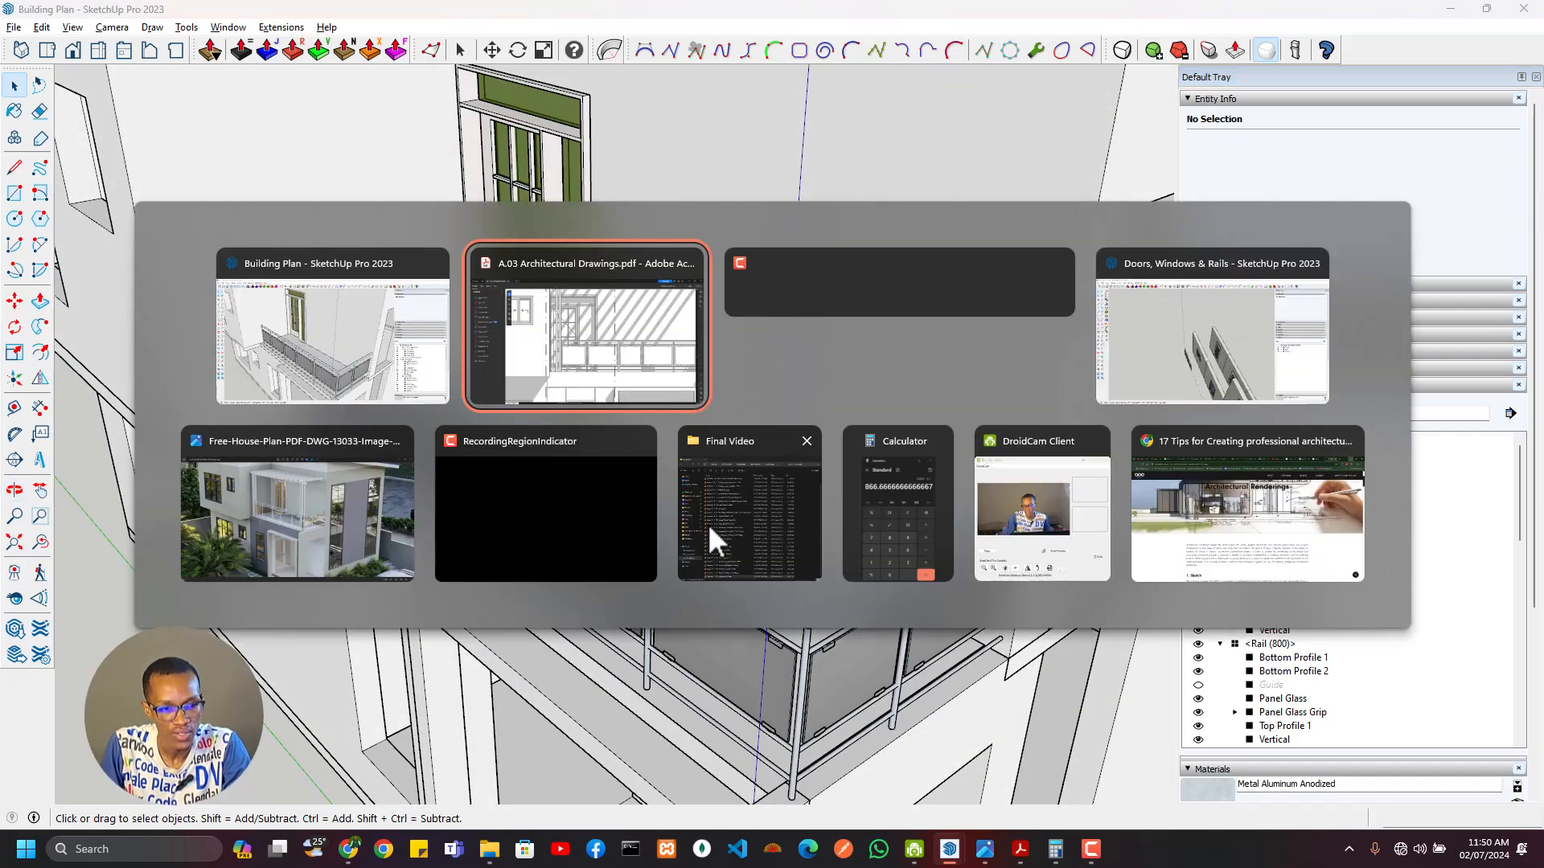
scroll(828, 442, "up", 3)
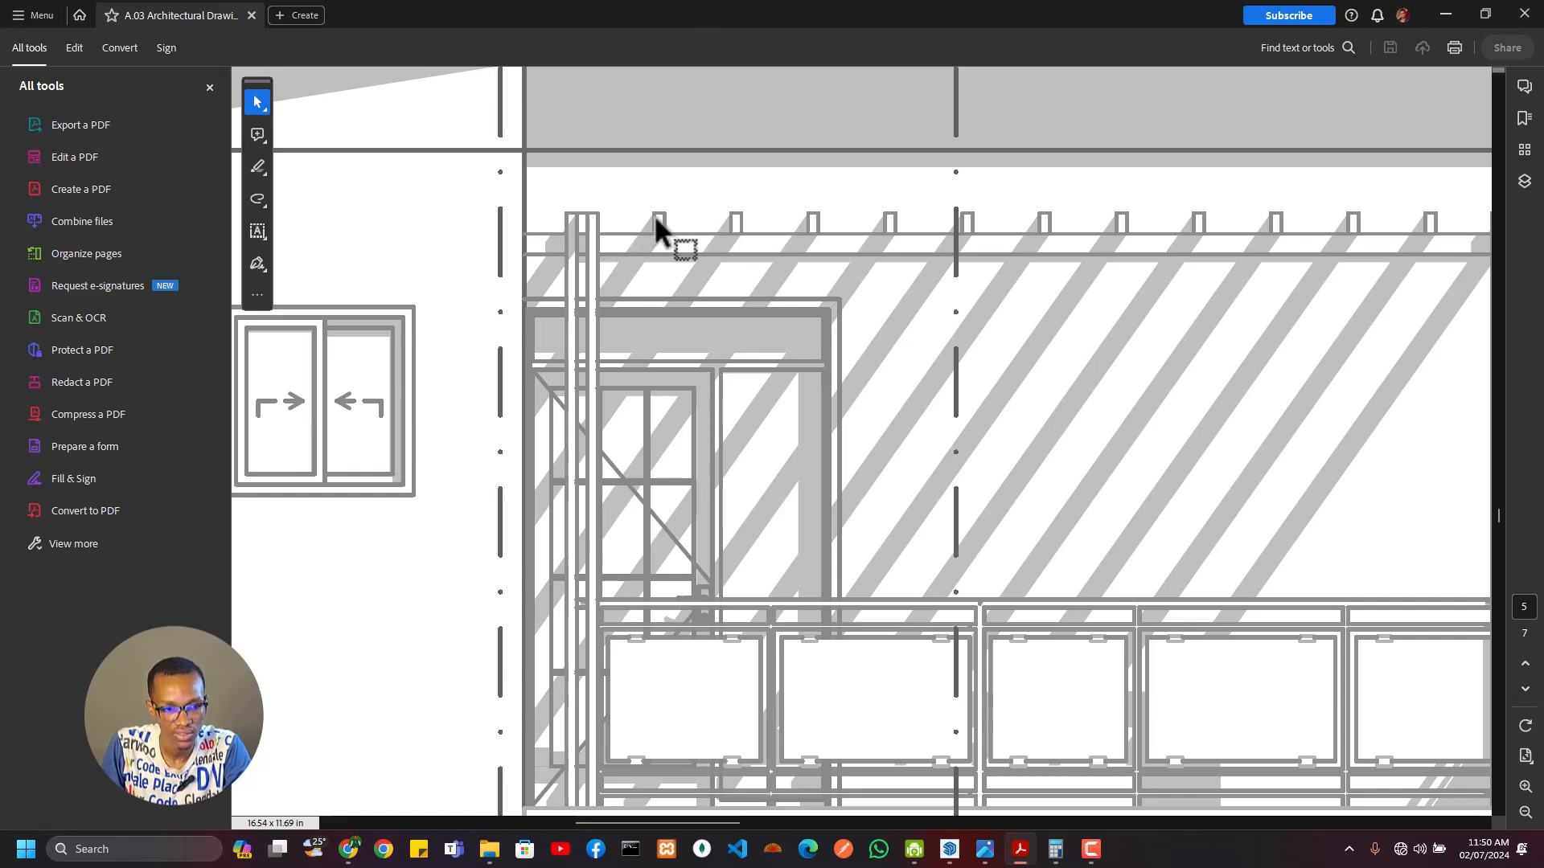
scroll(1220, 258, "down", 1)
scroll(1219, 261, "up", 3)
scroll(1214, 249, "down", 1, "ctrl")
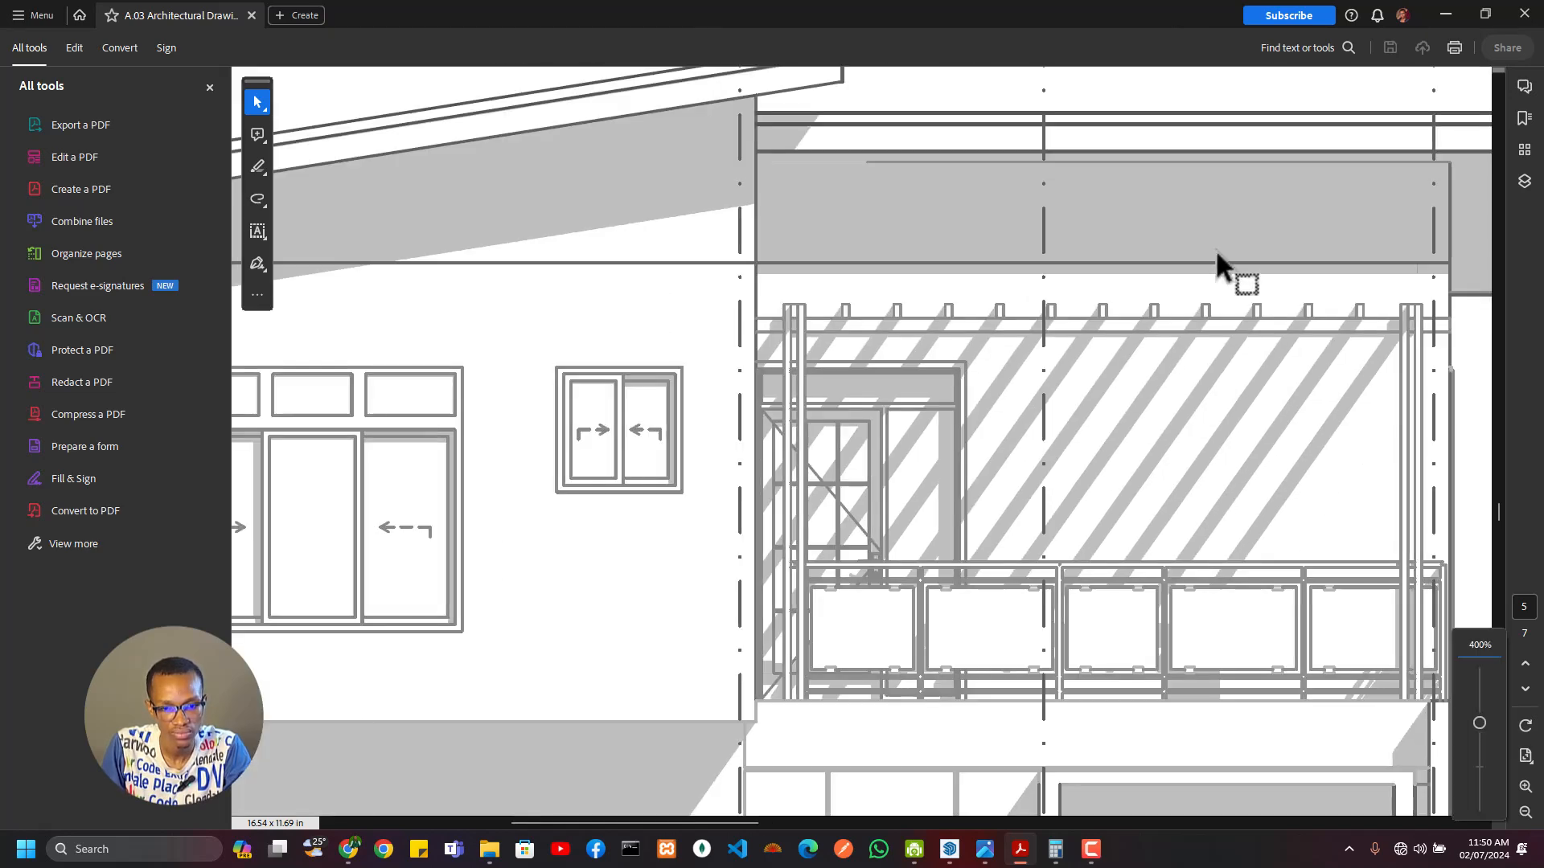
Step: Examine the pergola slats, posts and balcony railing up close in the elevation
scroll(1442, 328, "up", 2, "ctrl")
scroll(1401, 317, "down", 1)
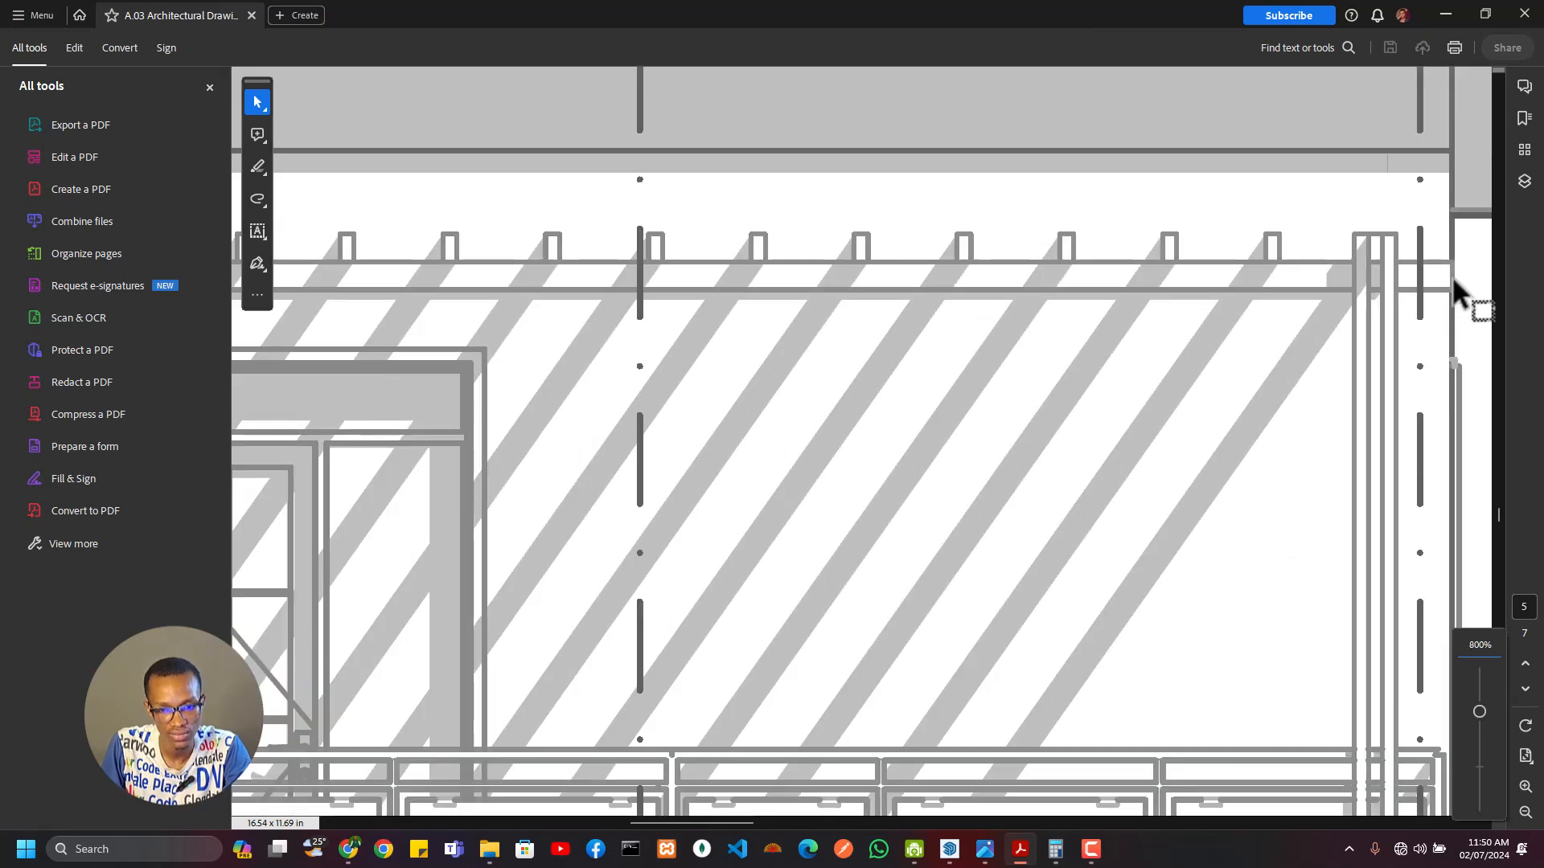
scroll(1223, 344, "down", 2)
scroll(1241, 359, "down", 3)
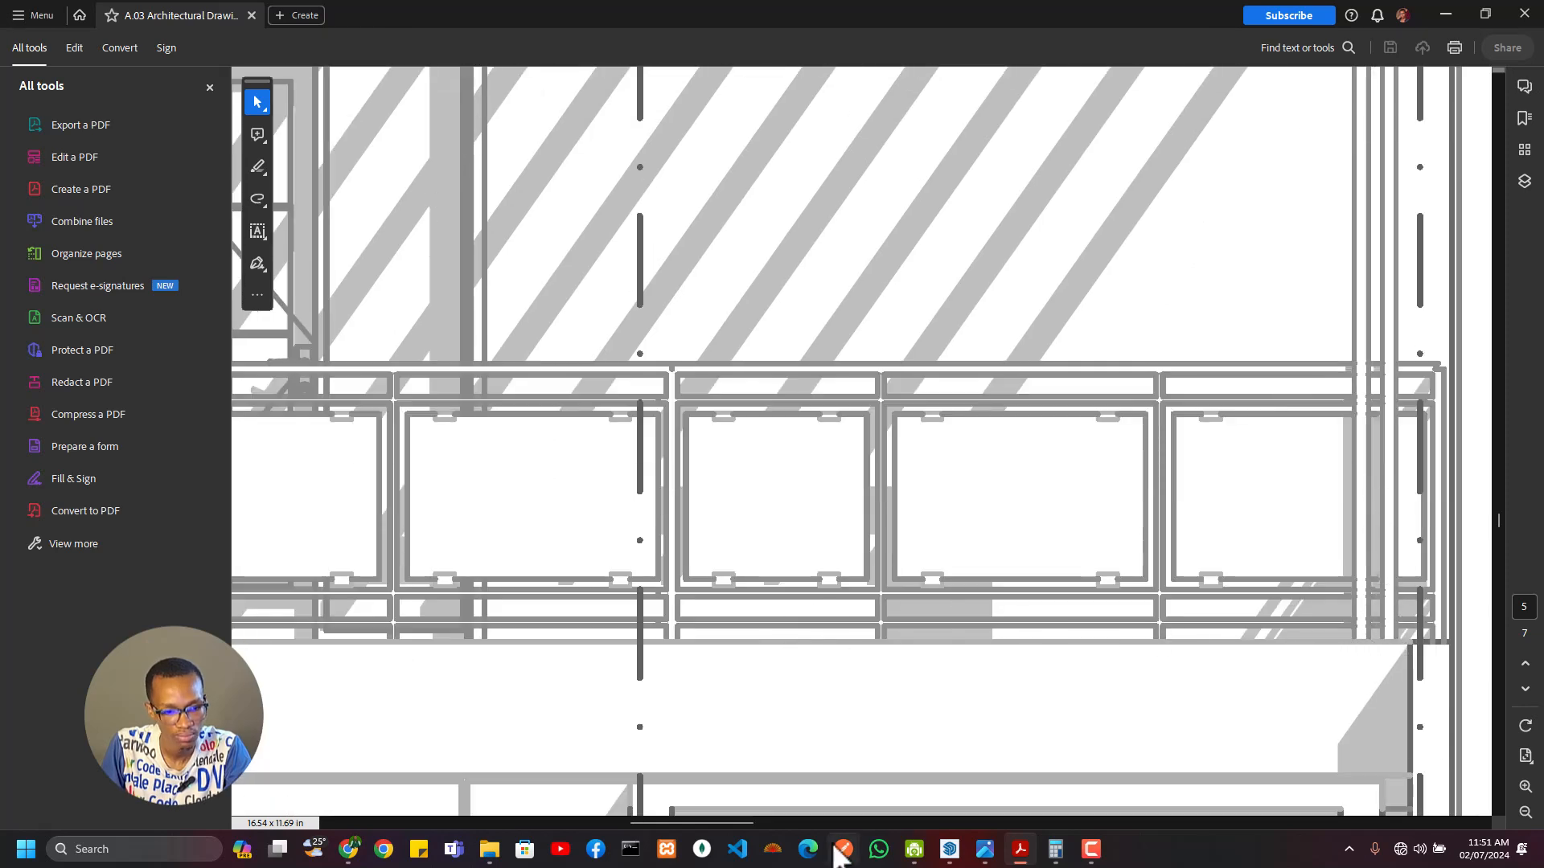
left_click_drag(742, 833, 658, 836)
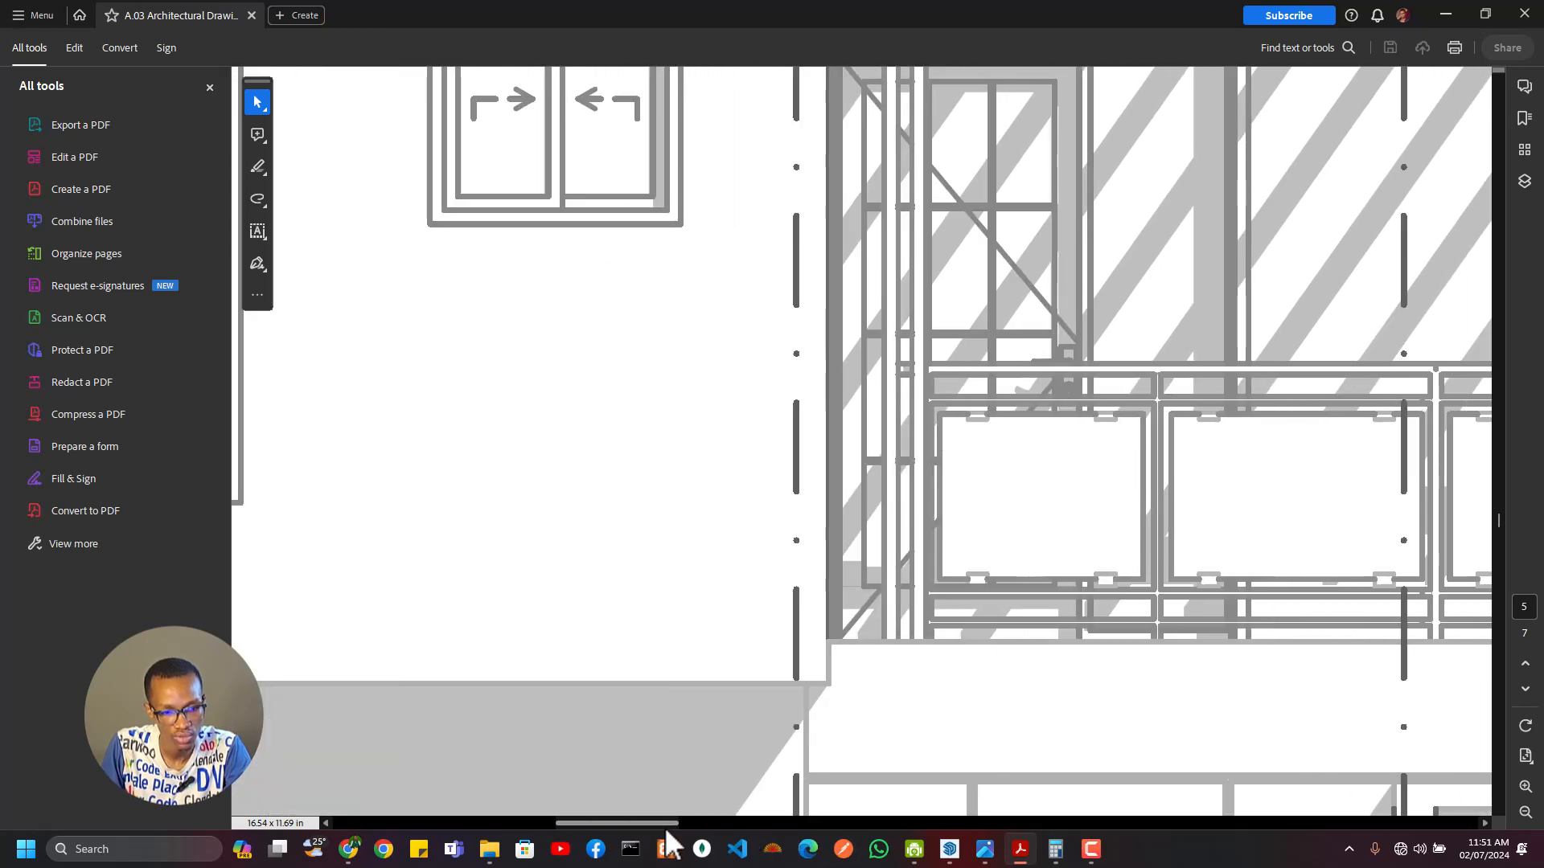
Step: Switch to the rendered image Free-House-Plan-PDF-DWG-13033-Image-3.jpg and examine how the pergola posts meet the slats, the railing and the balcony corner
key("alt+Tab")
left_click(345, 524)
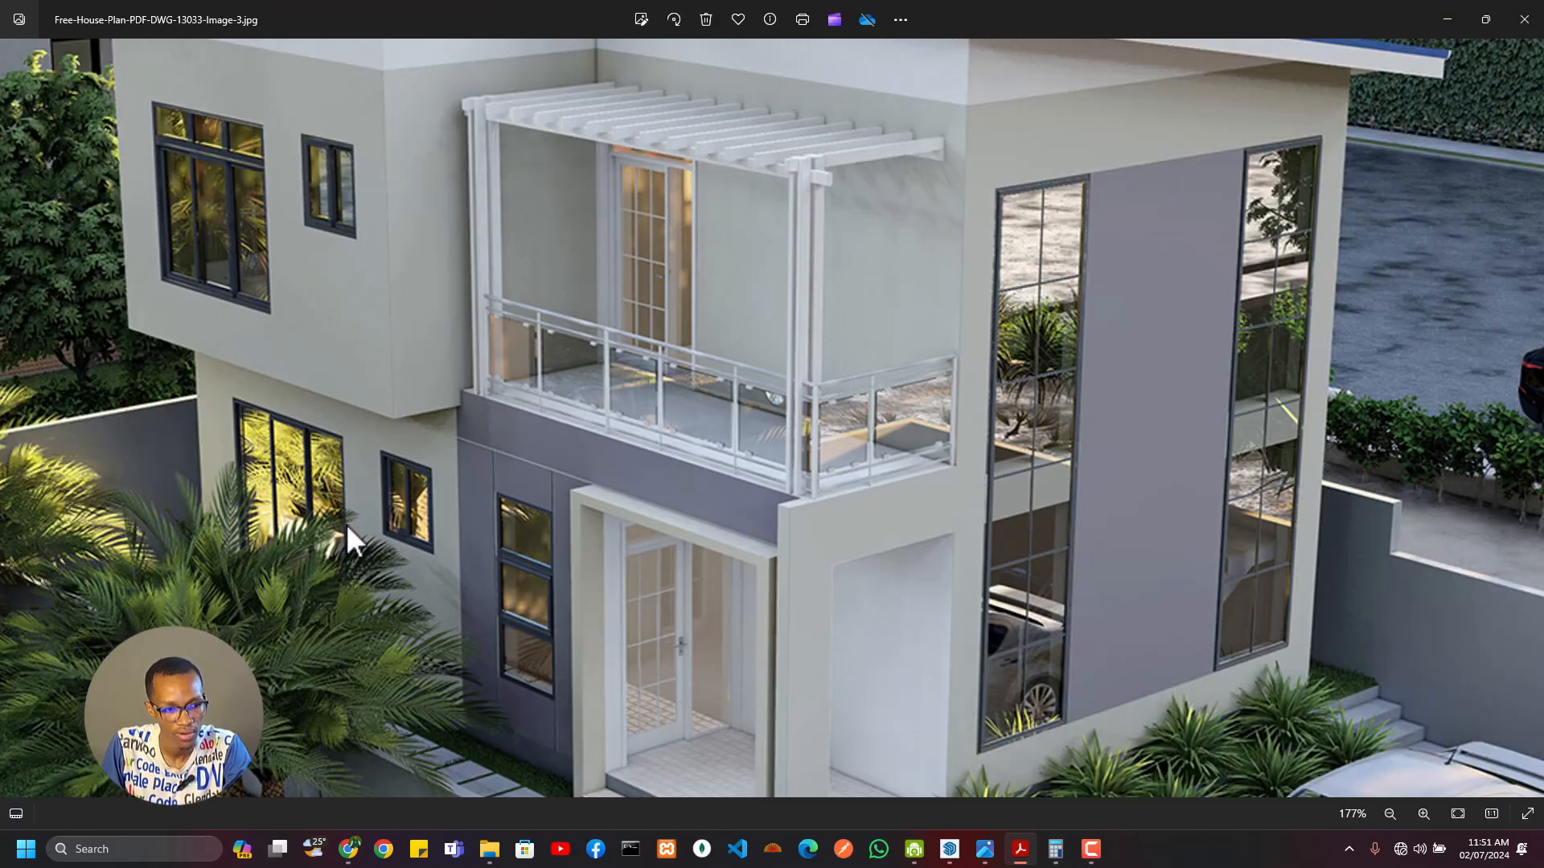
scroll(519, 209, "up", 5)
left_click_drag(494, 112, 500, 241)
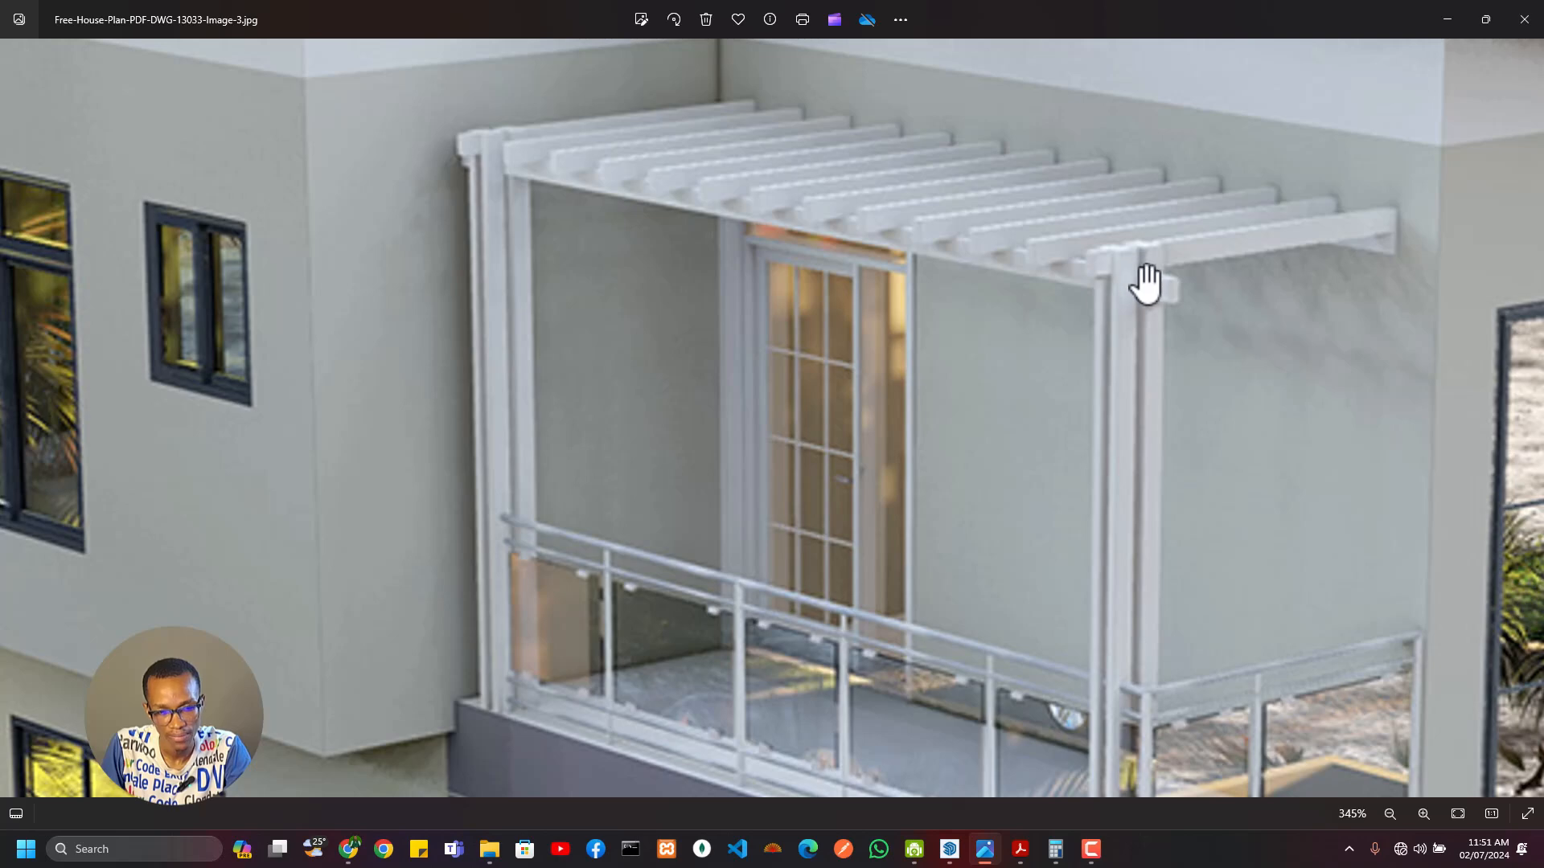
left_click_drag(1099, 716, 1086, 442)
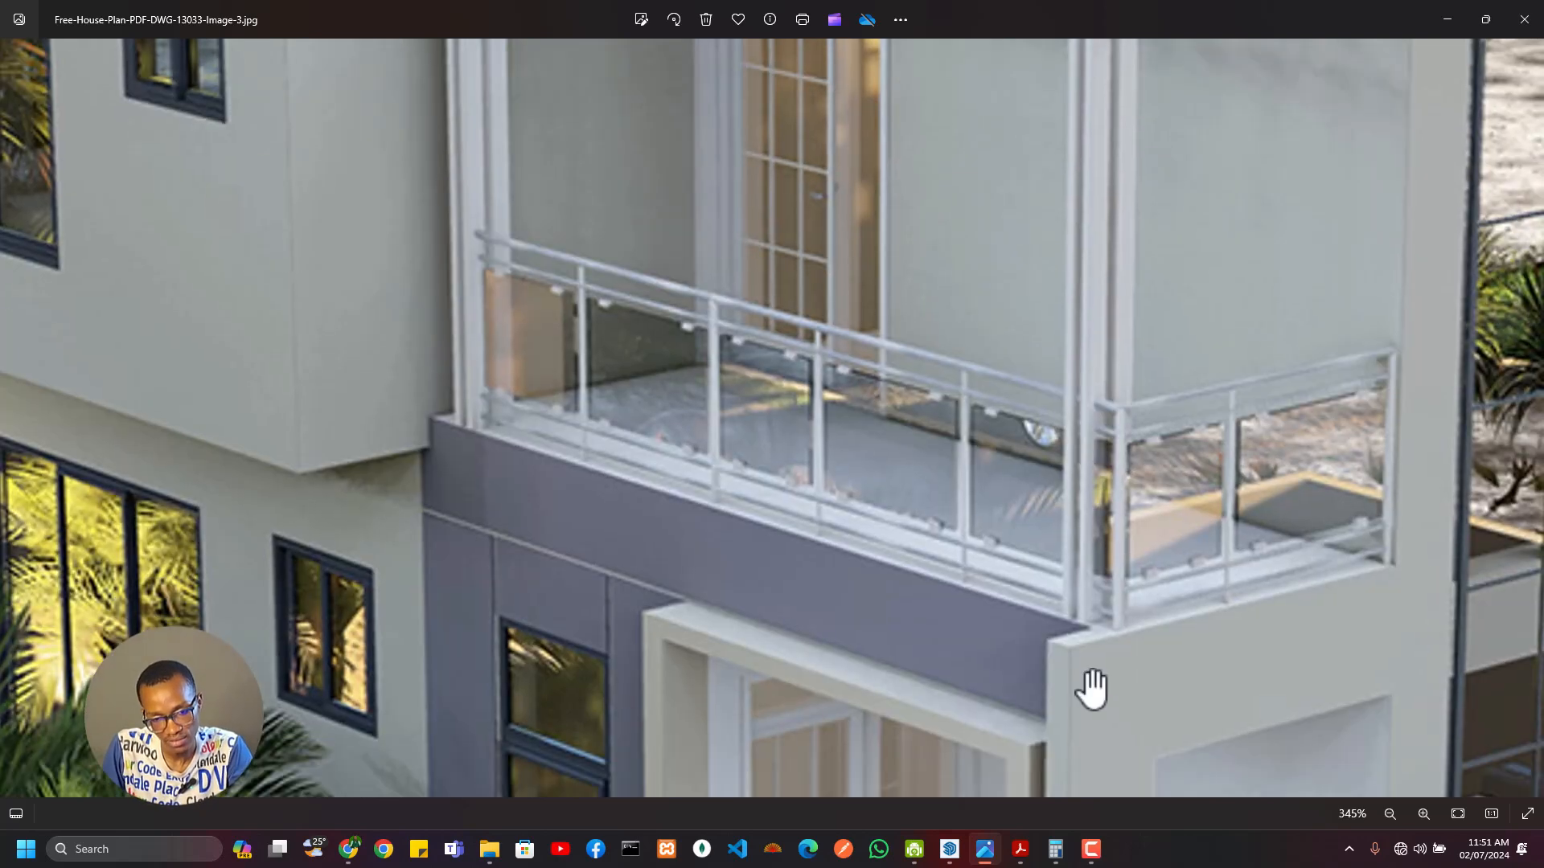
left_click_drag(1126, 389, 1015, 514)
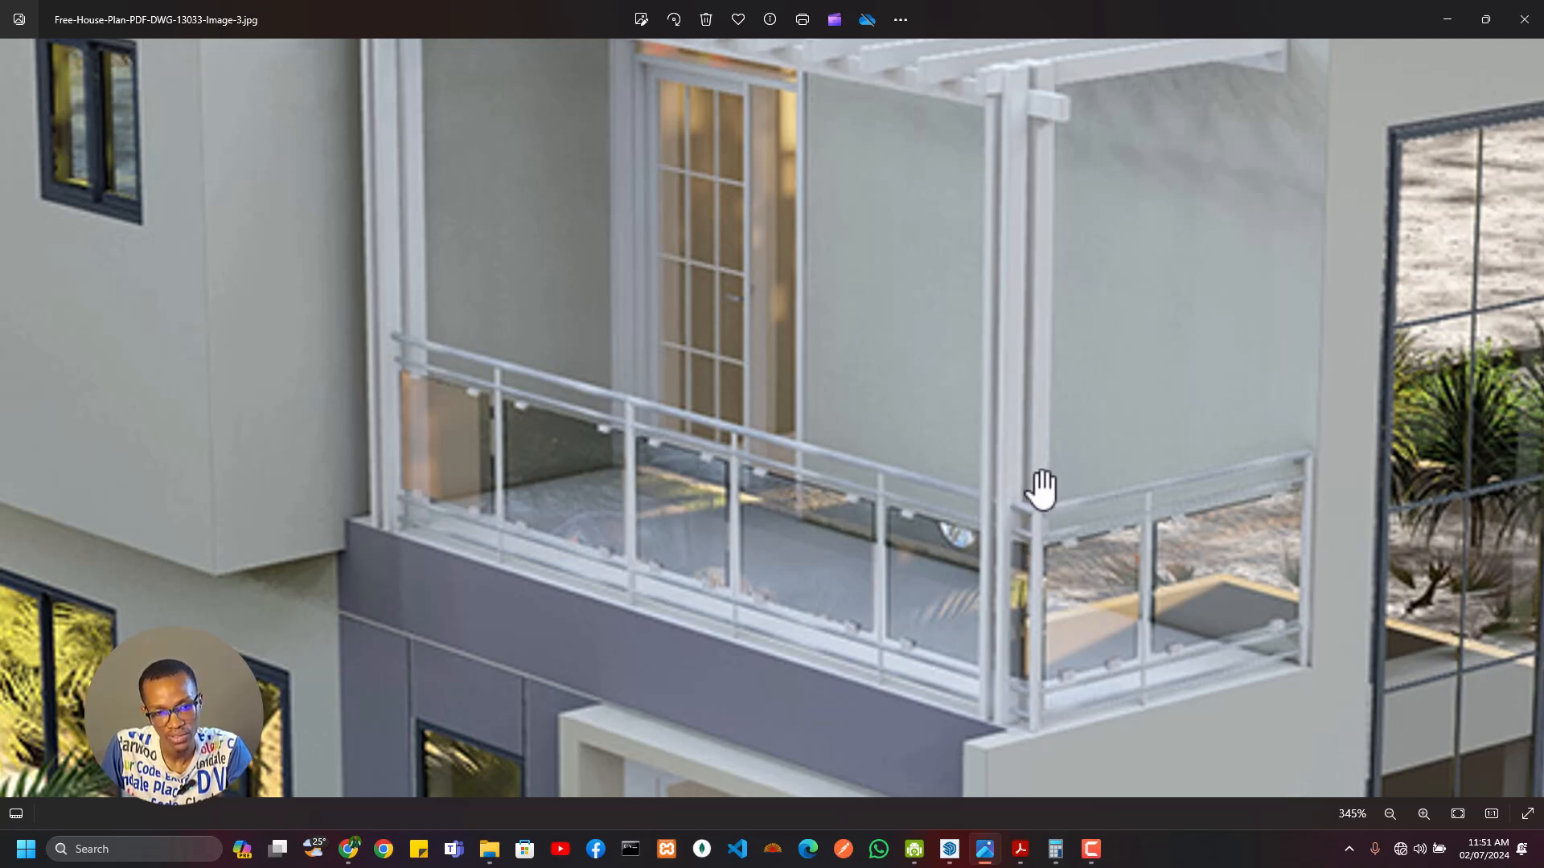
key("alt+Tab")
key("Escape")
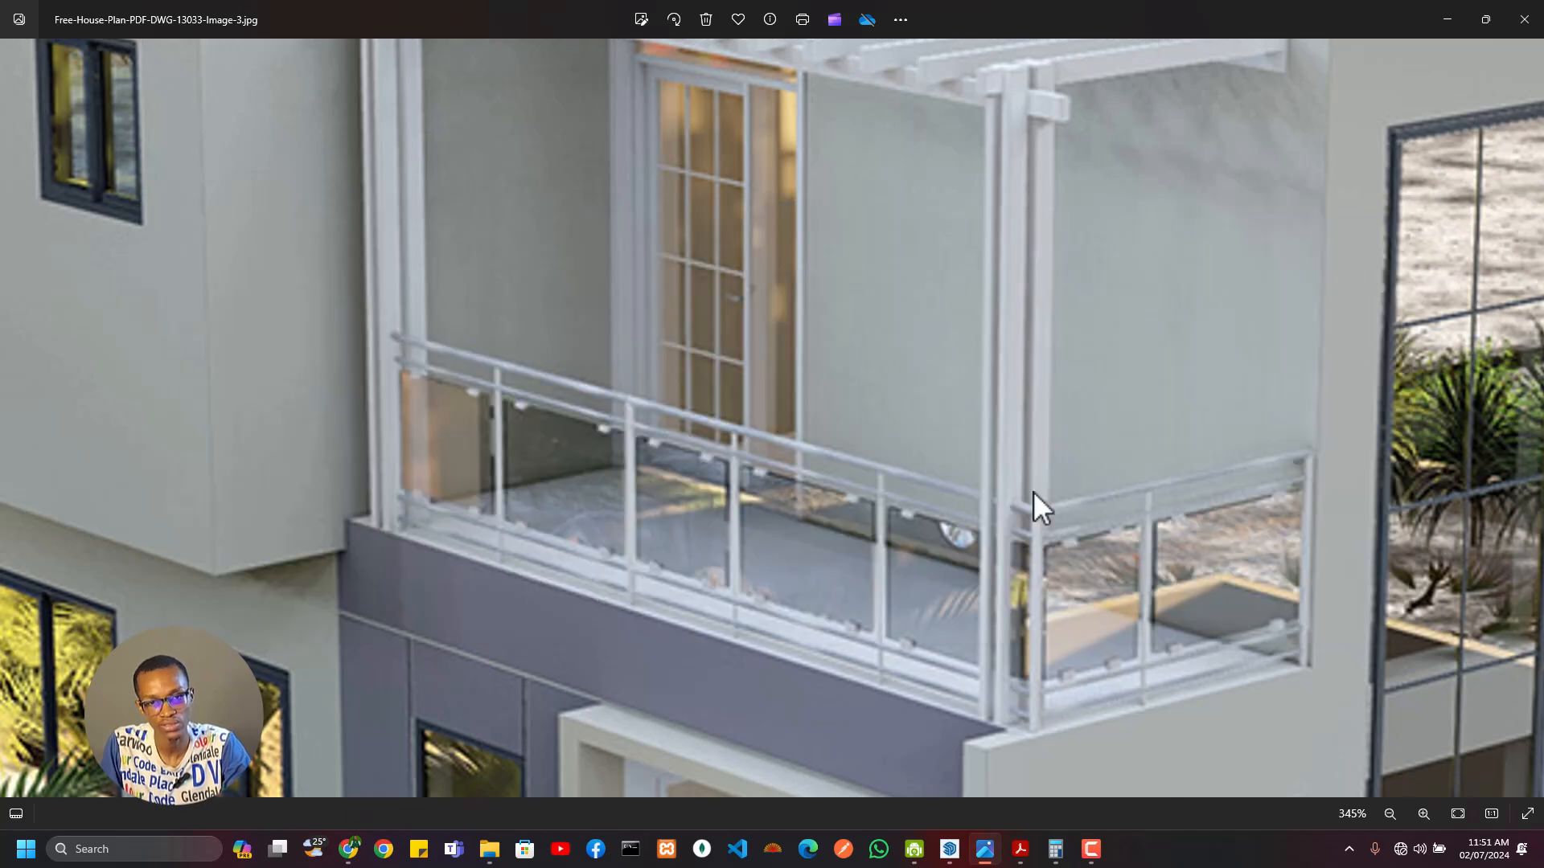
left_click_drag(1010, 217, 1084, 344)
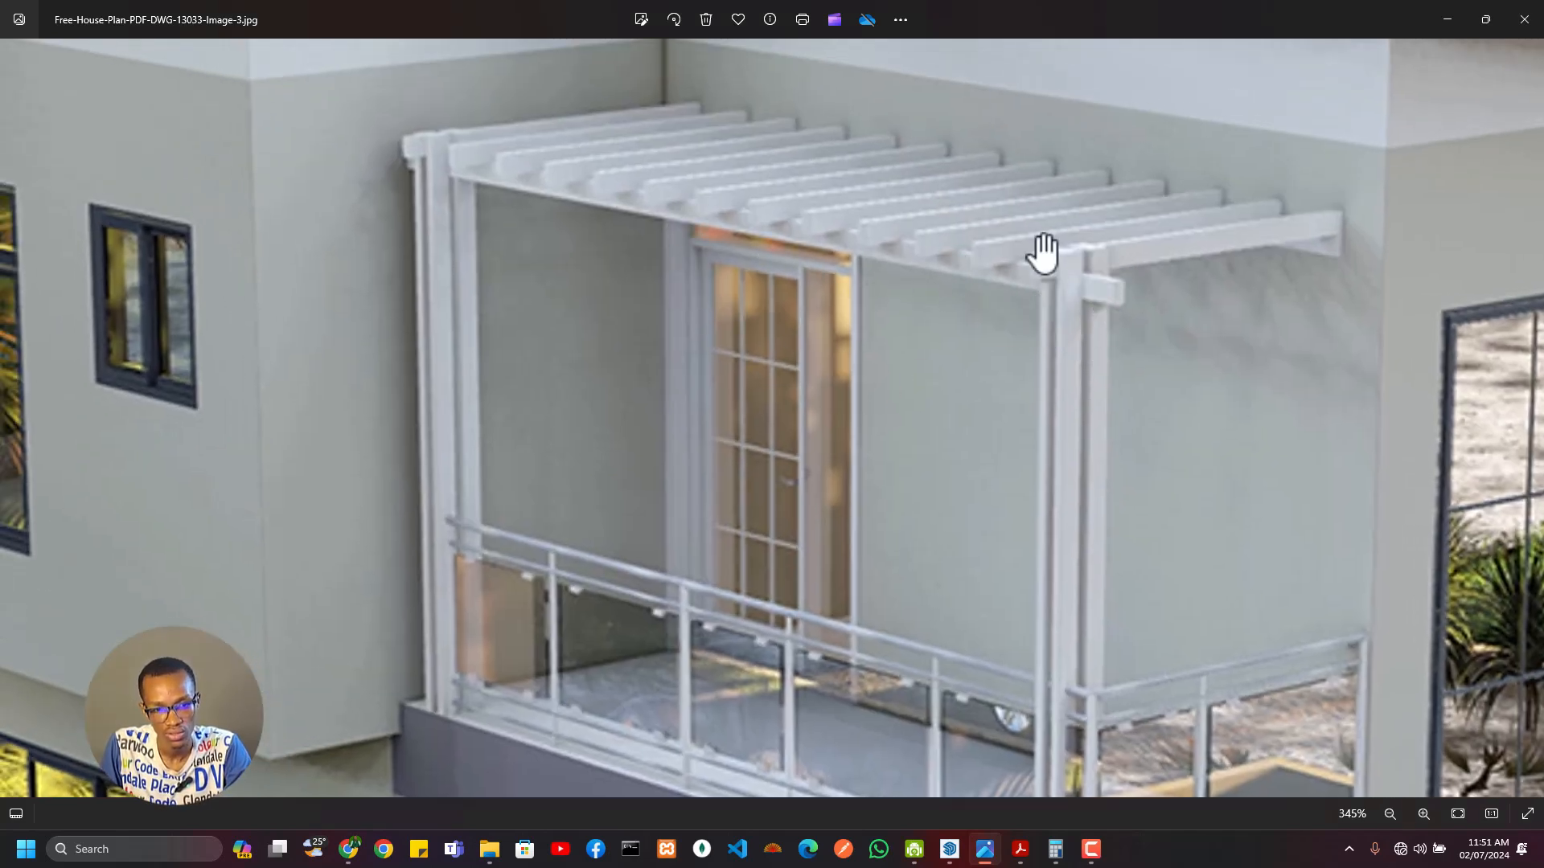
Step: Switch to SketchUp, checking the post position against the rendered image, and draw a 100 by 40 mm rectangle on the ledge beside the corner rail post
key("alt+Tab")
left_click(781, 381)
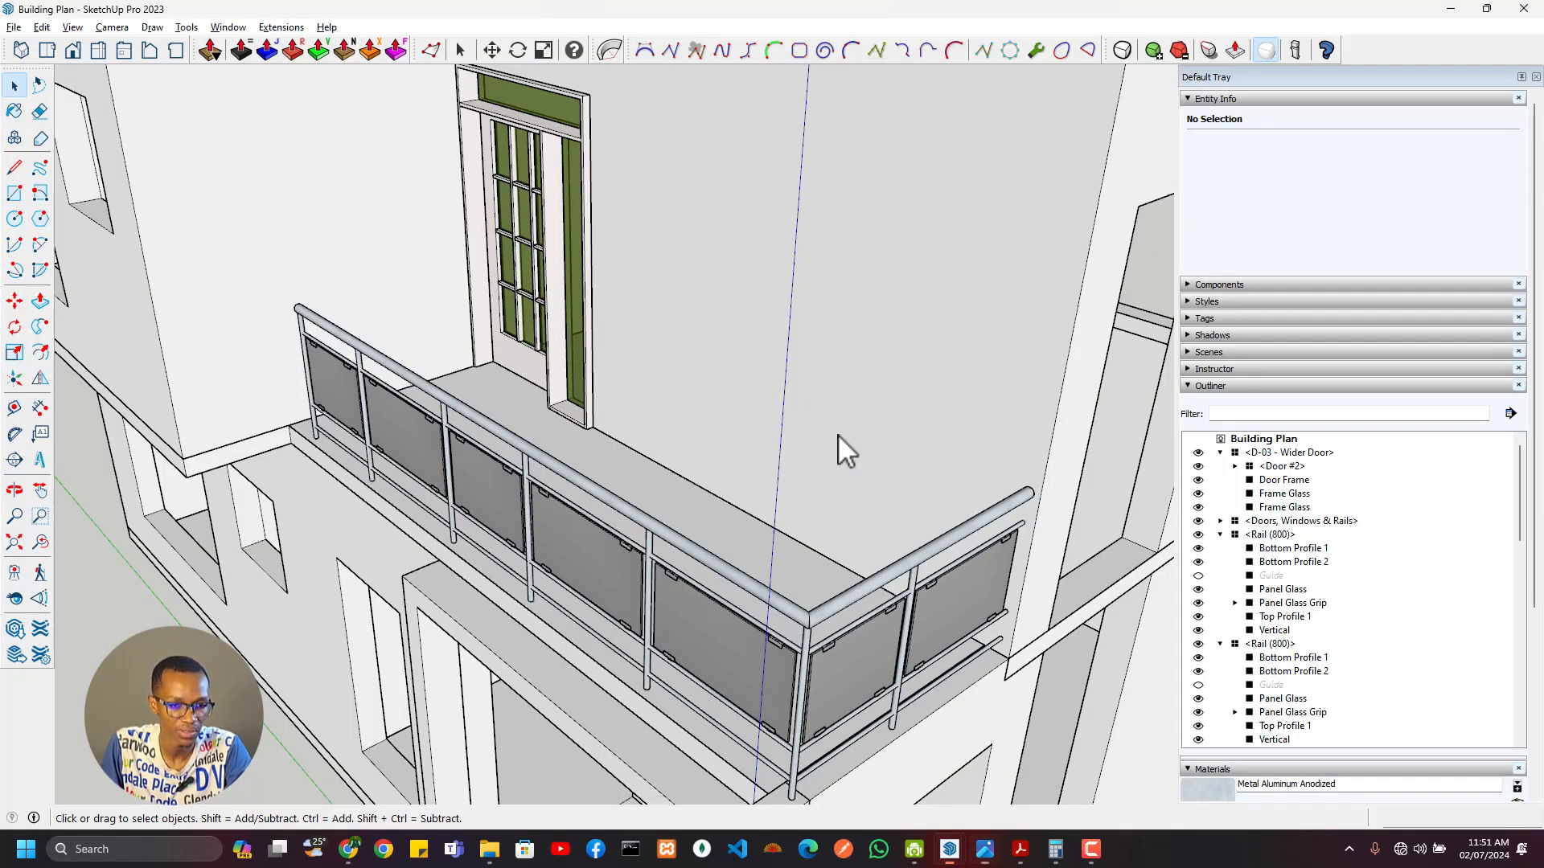
mouse_move(838, 438)
middle_mouse_down()
mouse_move(772, 641)
mouse_move(841, 748)
mouse_move(844, 713)
middle_mouse_up()
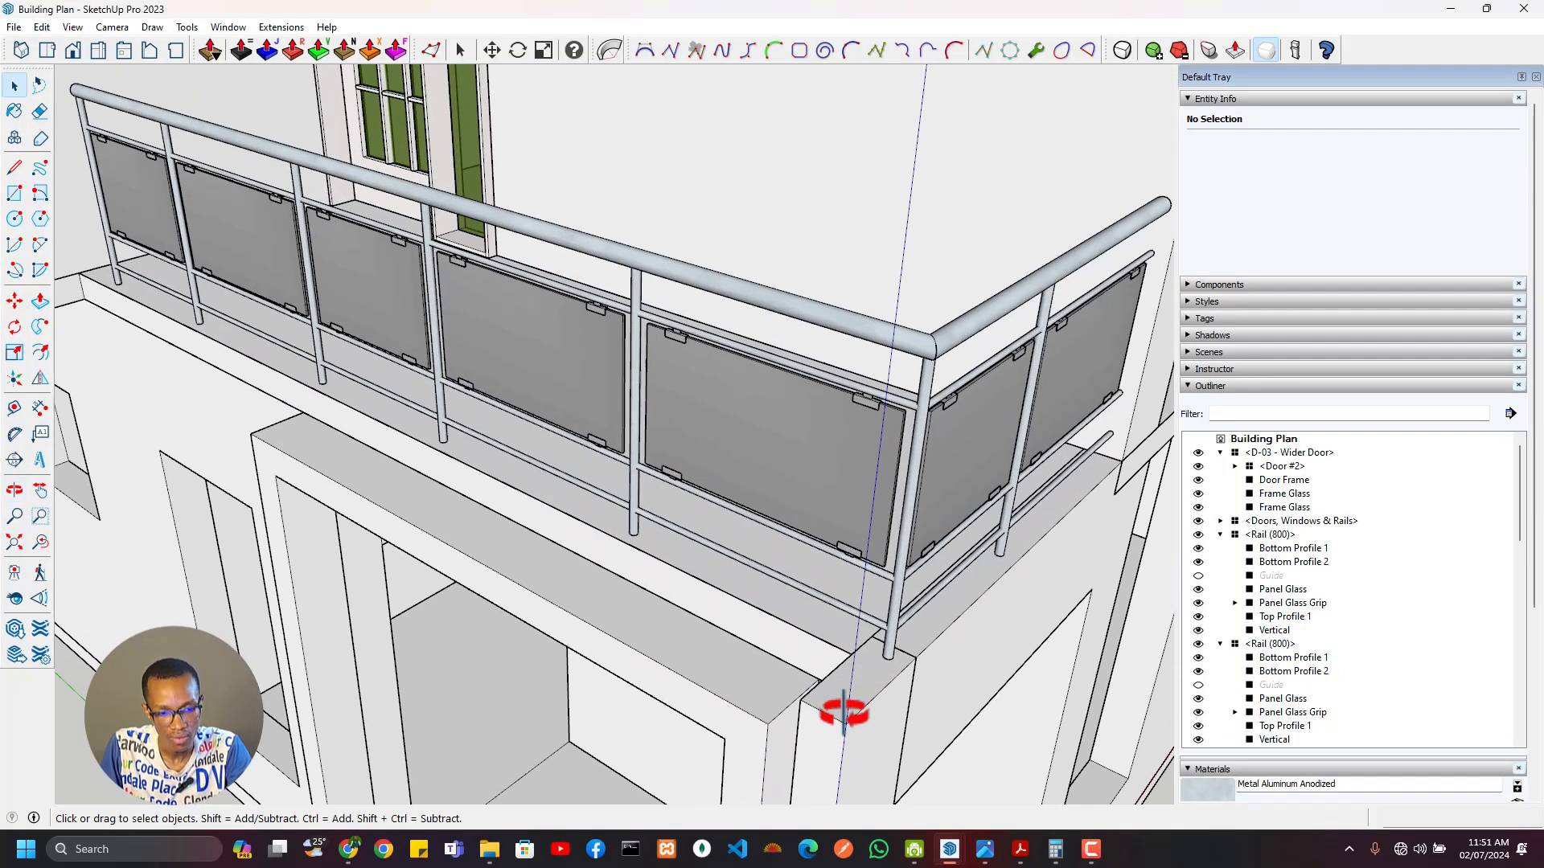
key("alt+Tab")
scroll(975, 631, "up", 5)
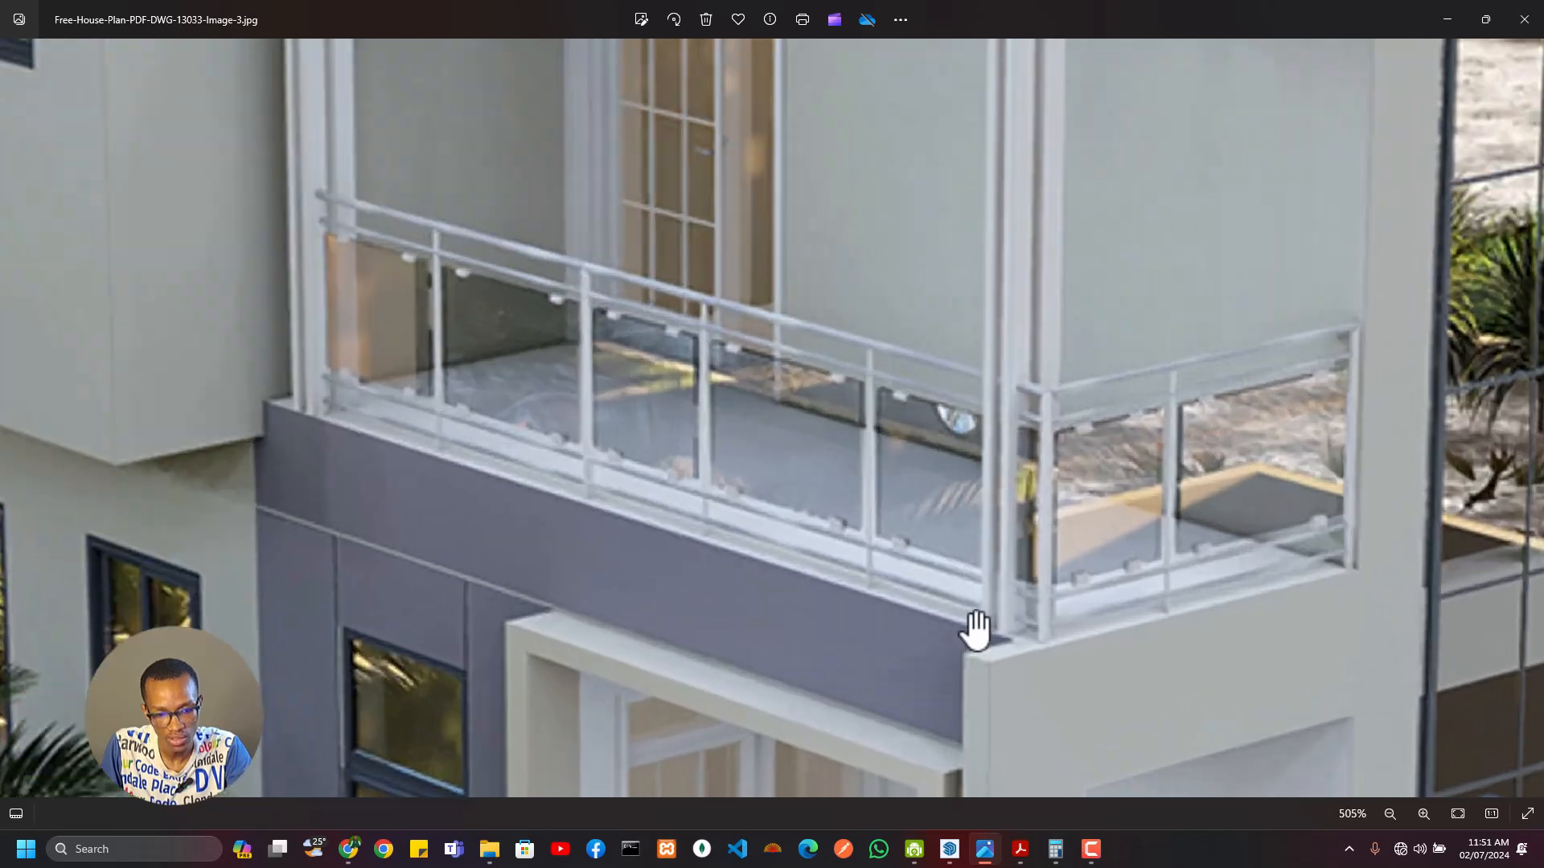
key("alt+Tab")
scroll(933, 683, "up", 3)
key("r")
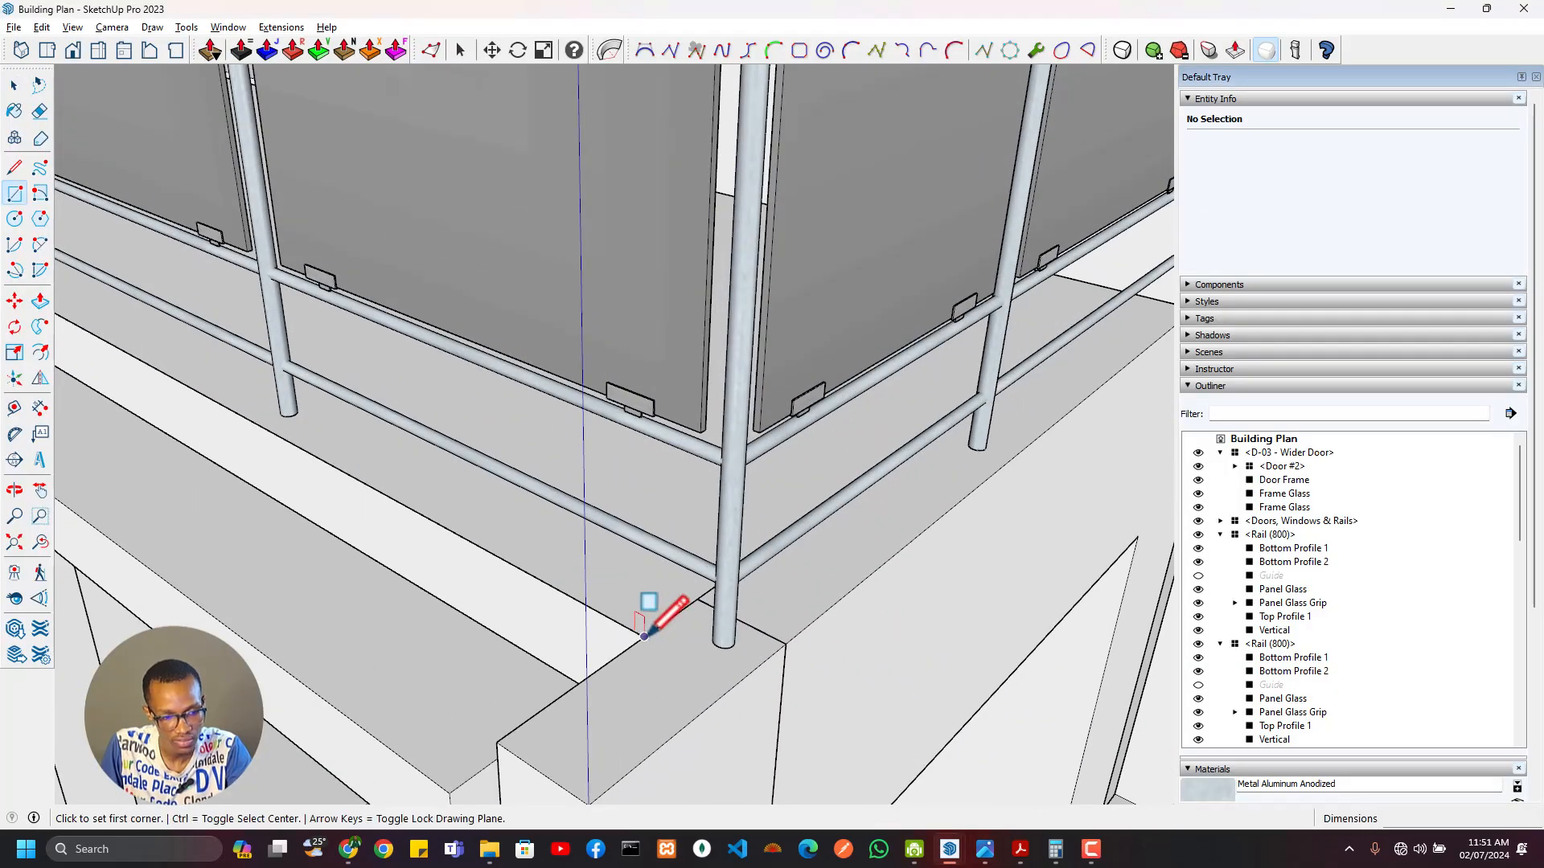
left_click(644, 636)
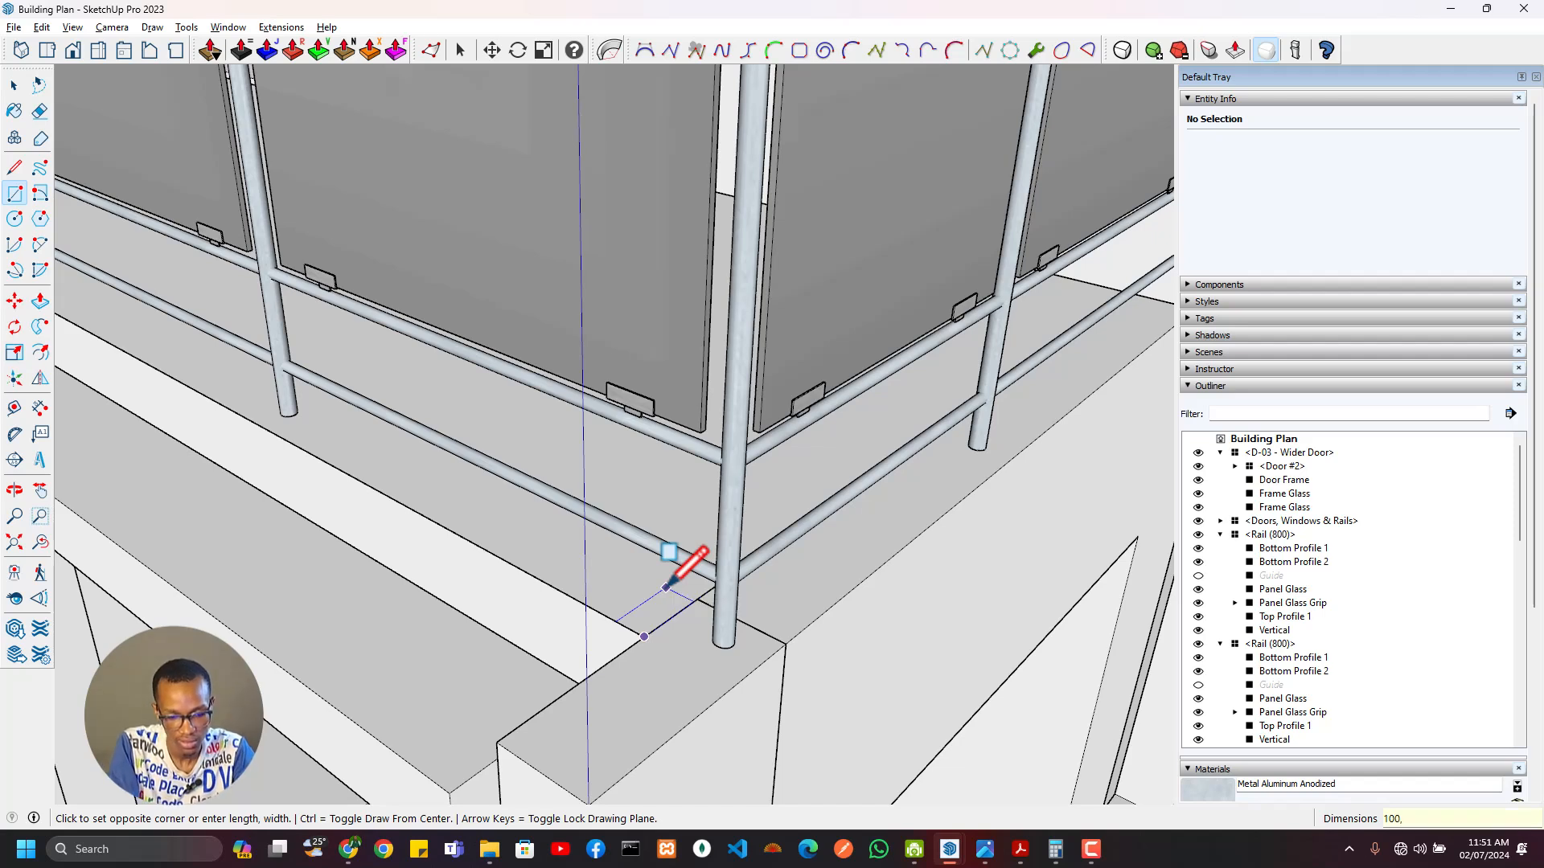
left_click(666, 588)
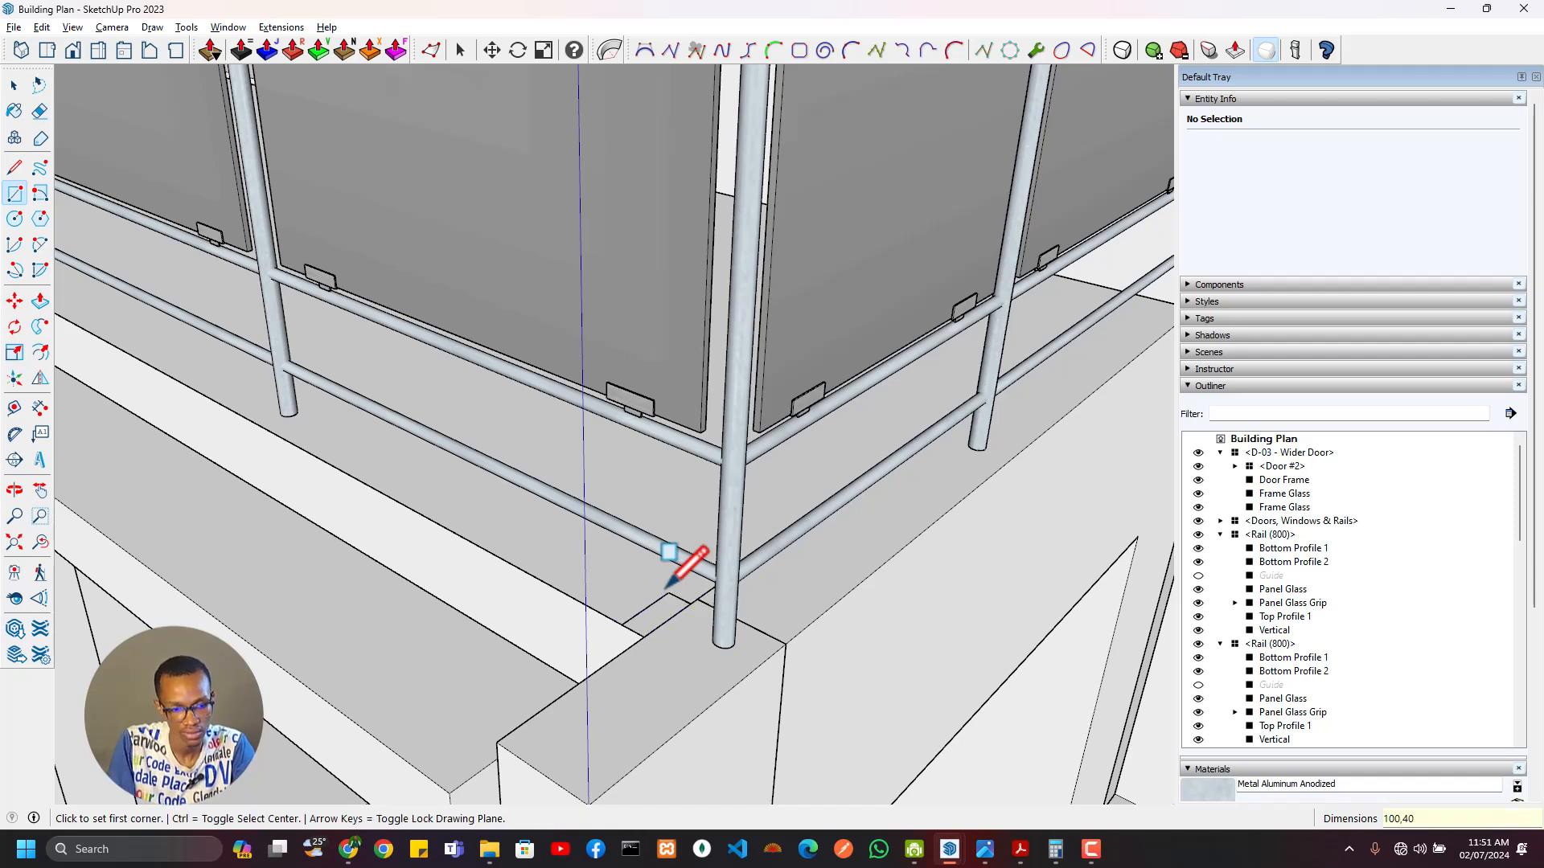
Step: Push/Pull the small rectangle at the balcony corner up 3150 mm to form a pergola post
key("p")
left_click(655, 632)
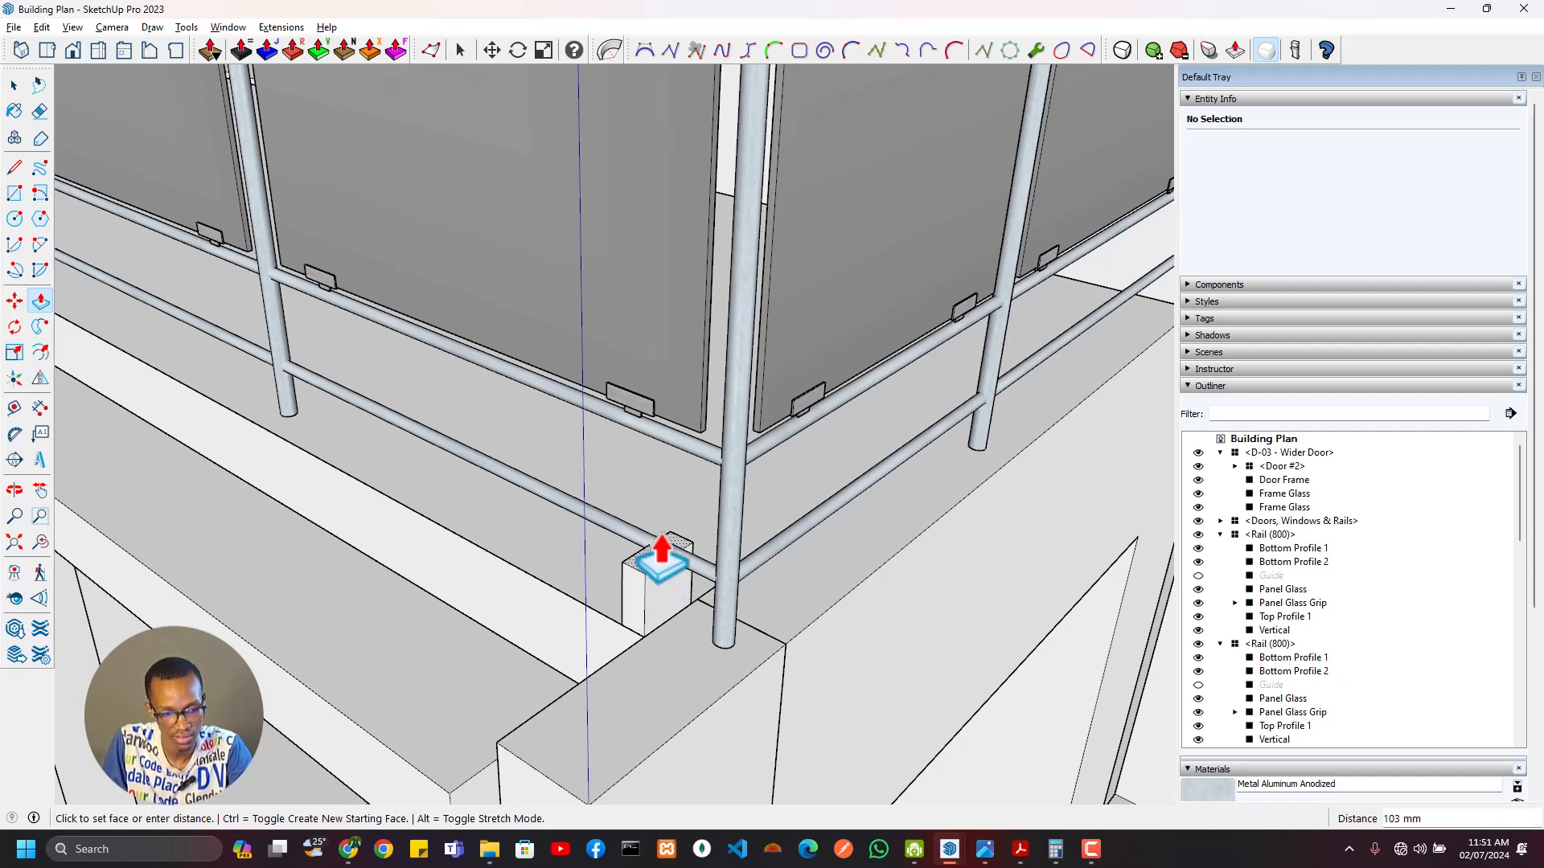
scroll(654, 522, "down", 5)
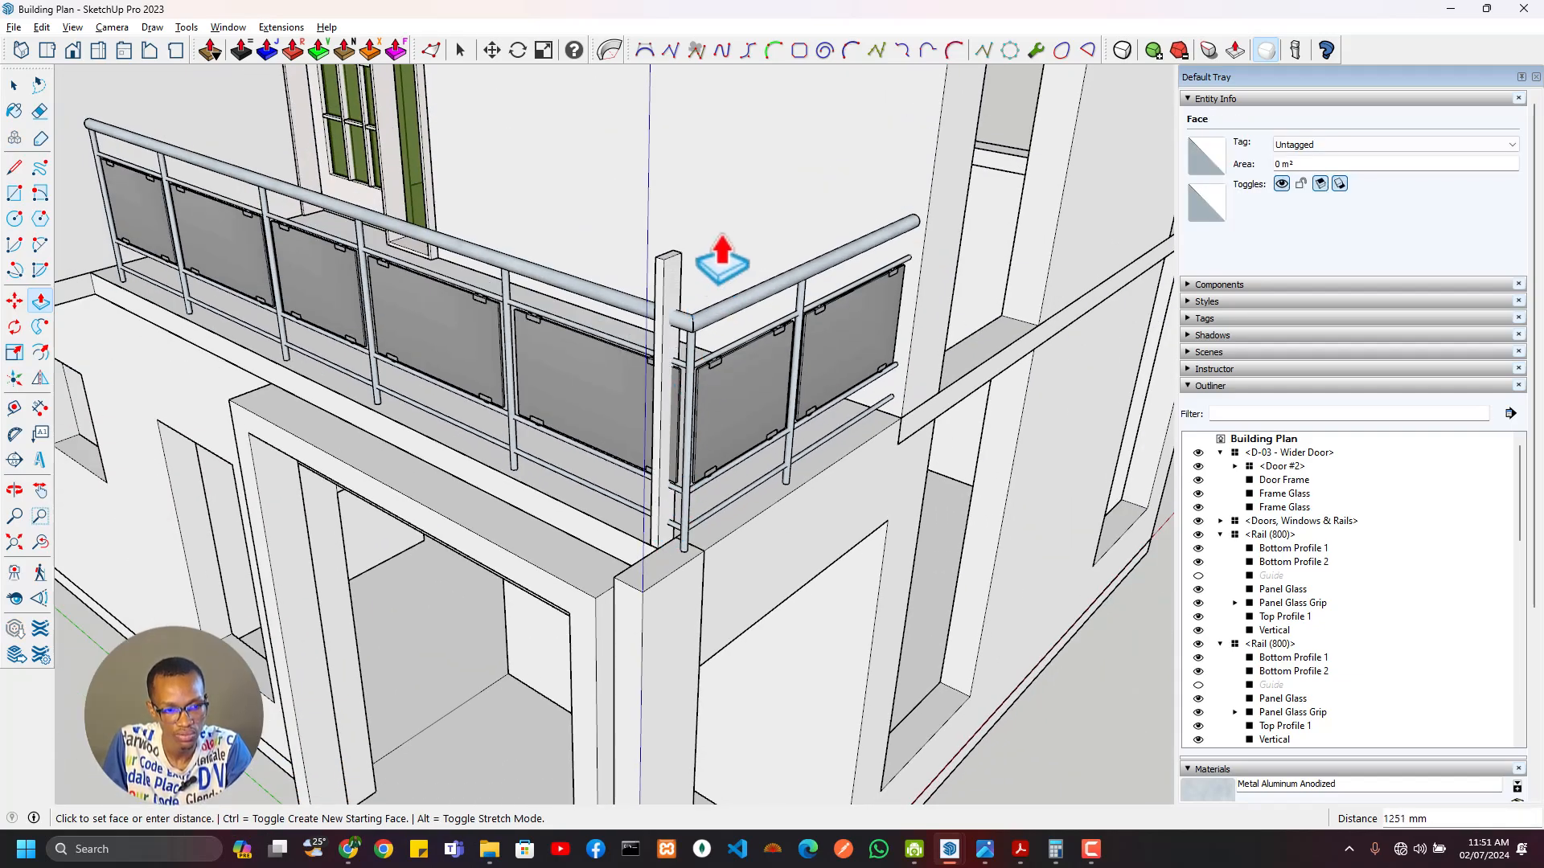
middle_click_drag(721, 258, 751, 599)
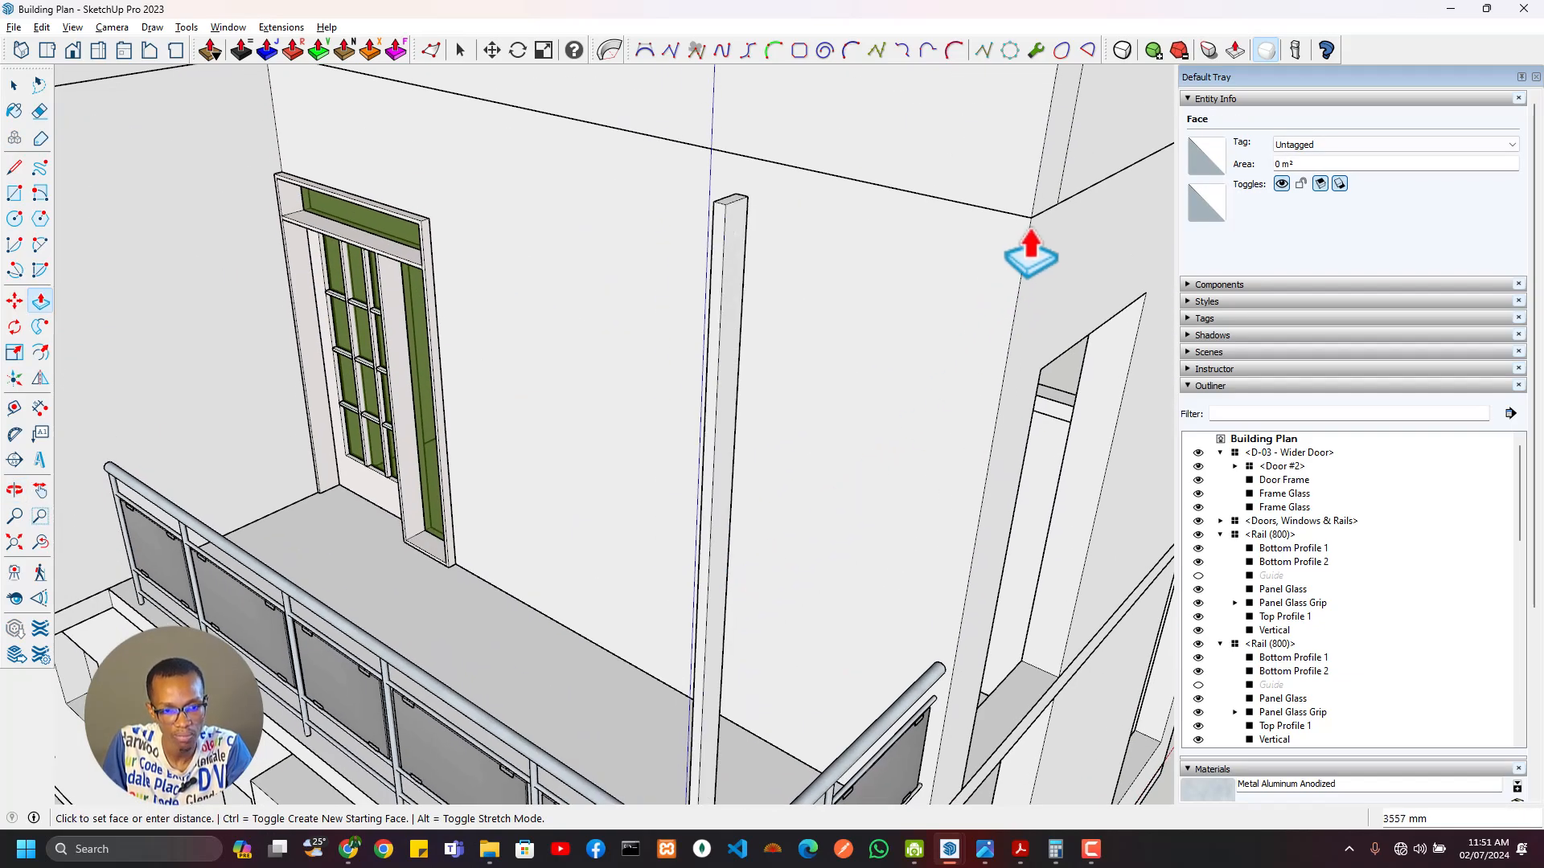
type("3150")
key("Return")
scroll(867, 503, "down", 3)
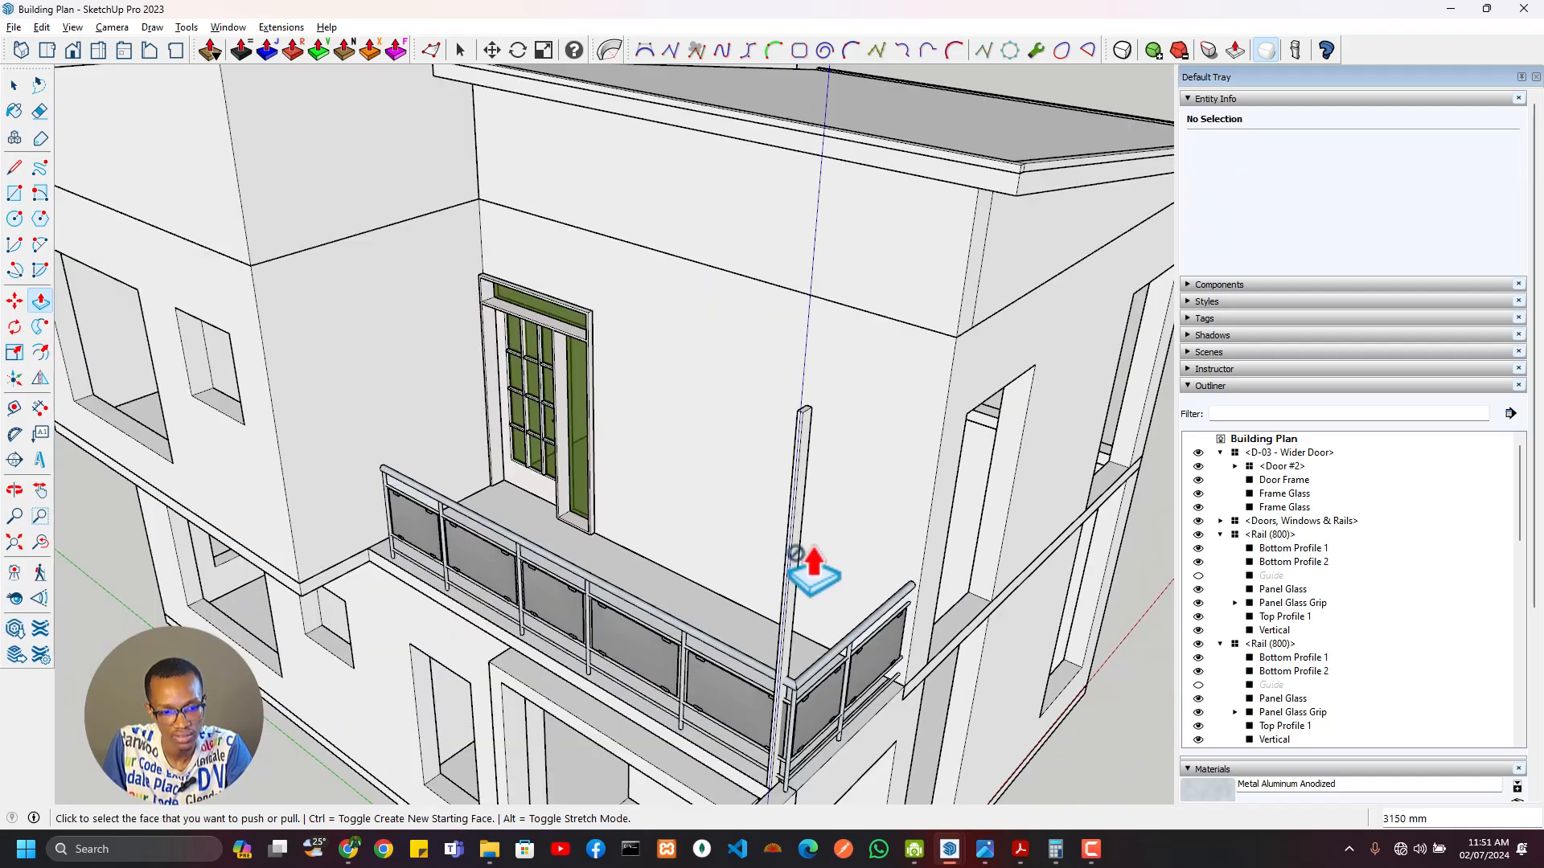
Step: Check the height of the pergola posts against the door and slats in the rendered image and the A.03 Architectural Drawings elevation
key("alt+Tab")
scroll(947, 493, "down", 5)
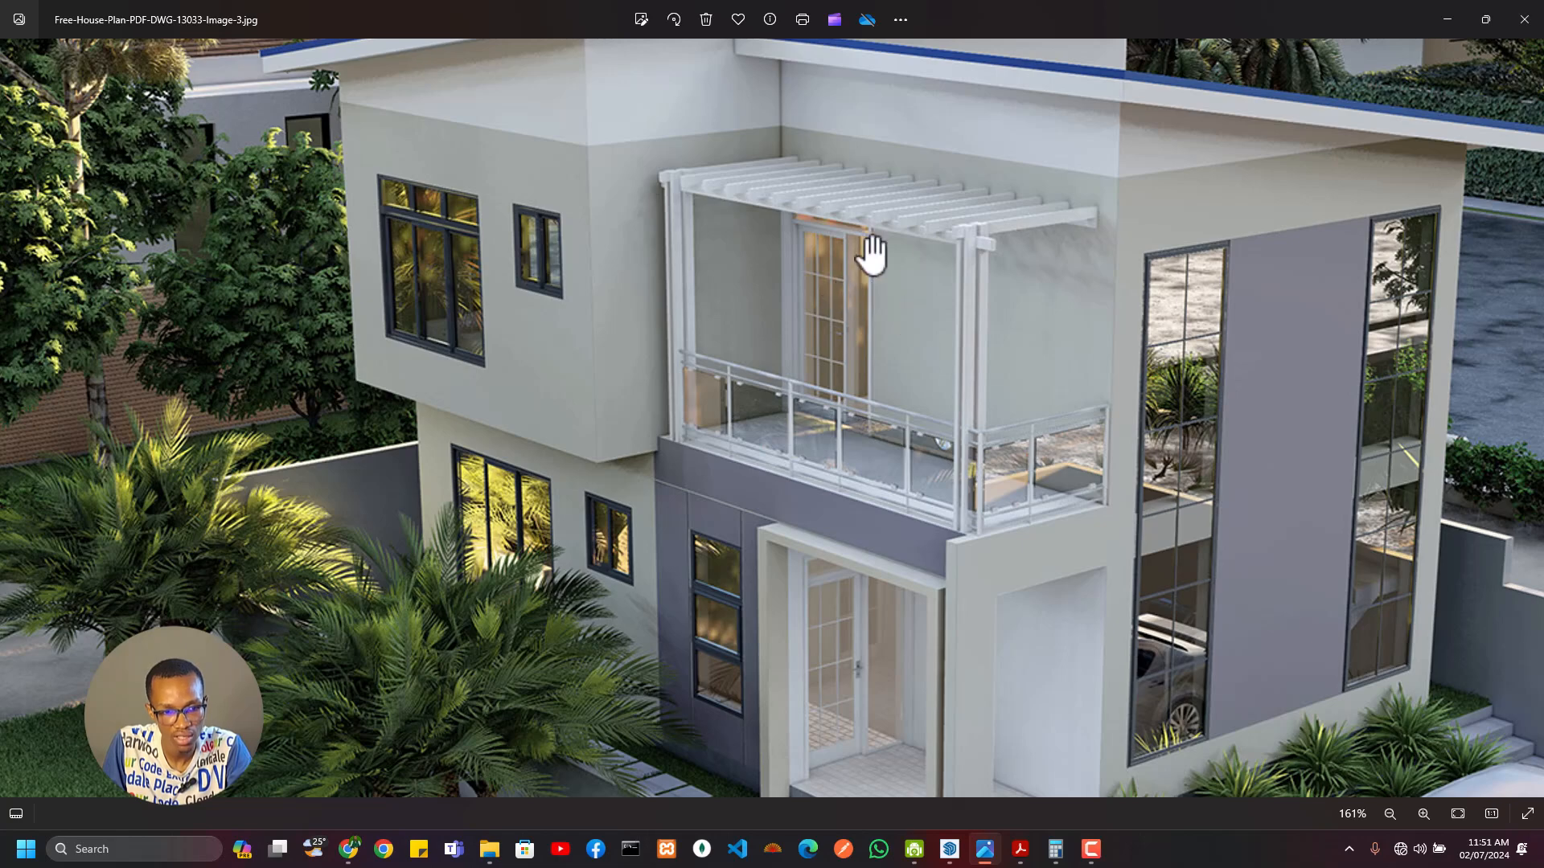
key("alt+Tab")
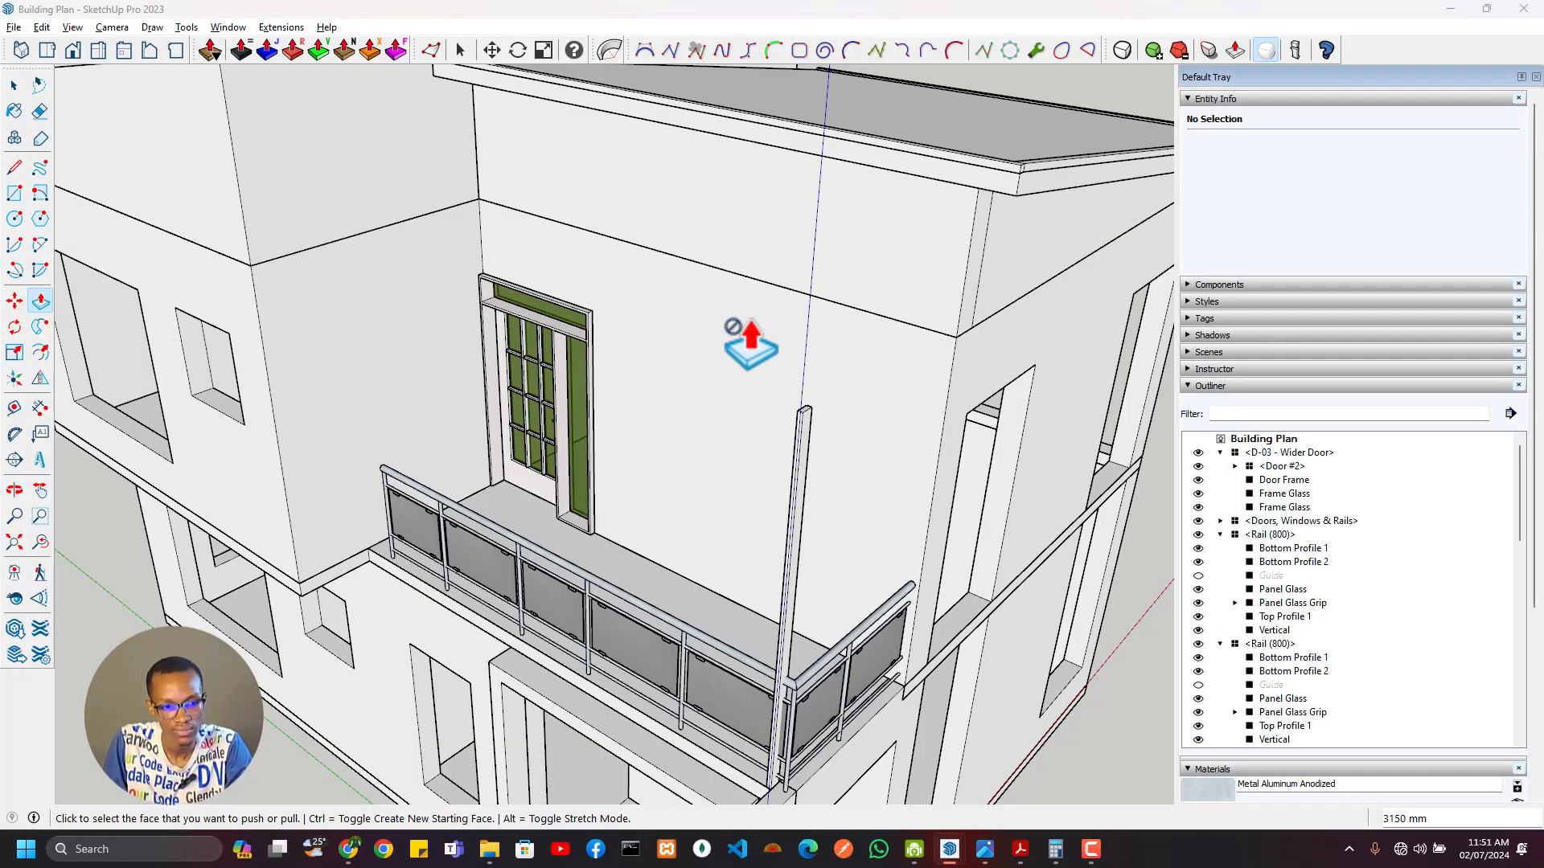
key("alt+Tab")
key("alt+Tab")
scroll(841, 312, "down", 2)
scroll(951, 276, "up", 3)
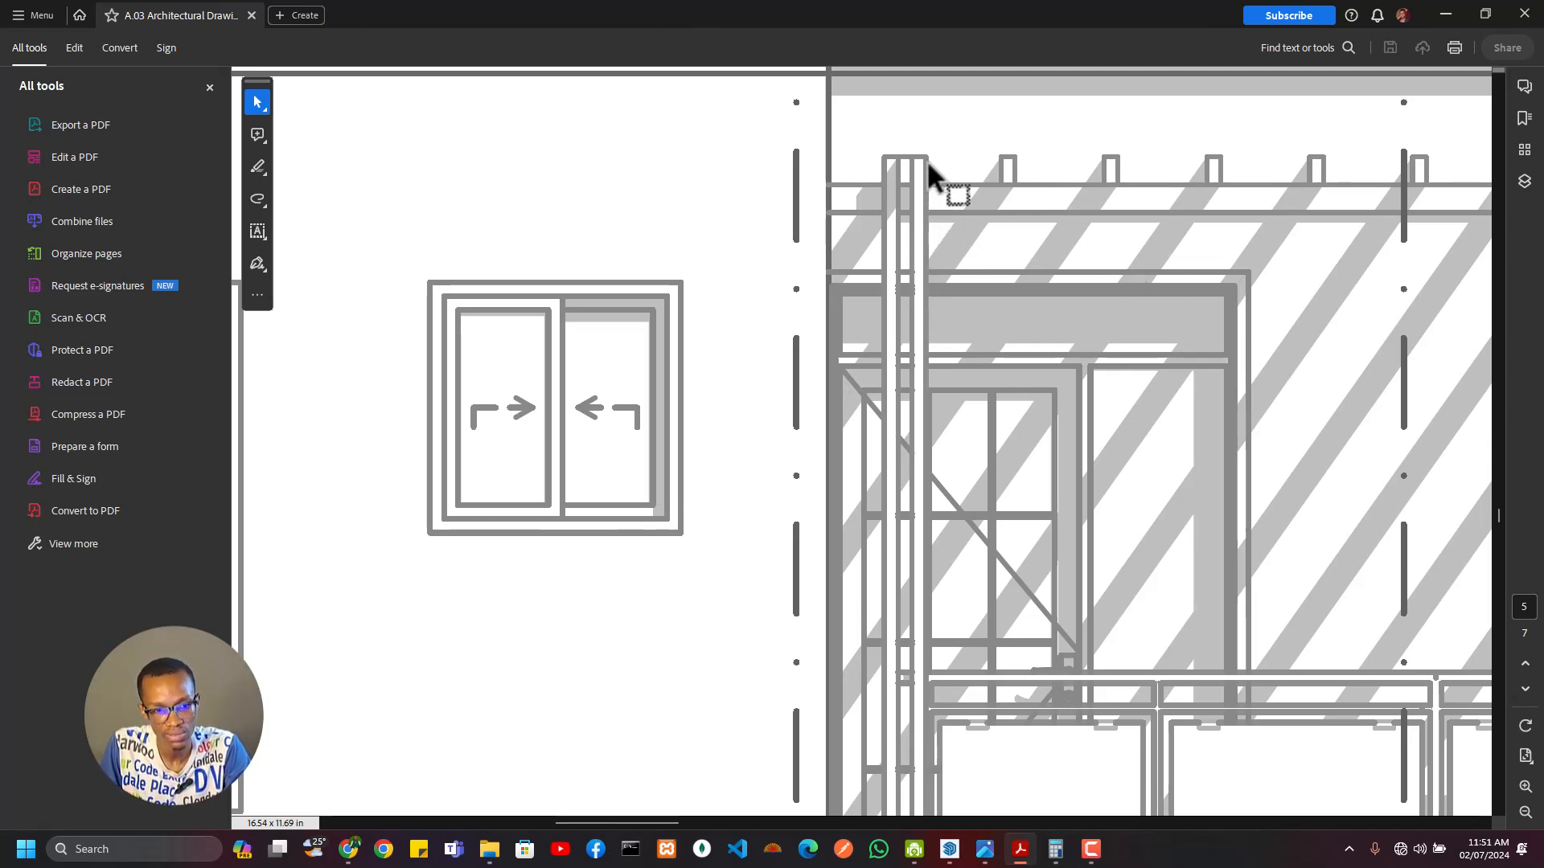
Step: Return to SketchUp and lower the pergola post's top face to the level of the balcony door frame's top edge
key("alt+Tab")
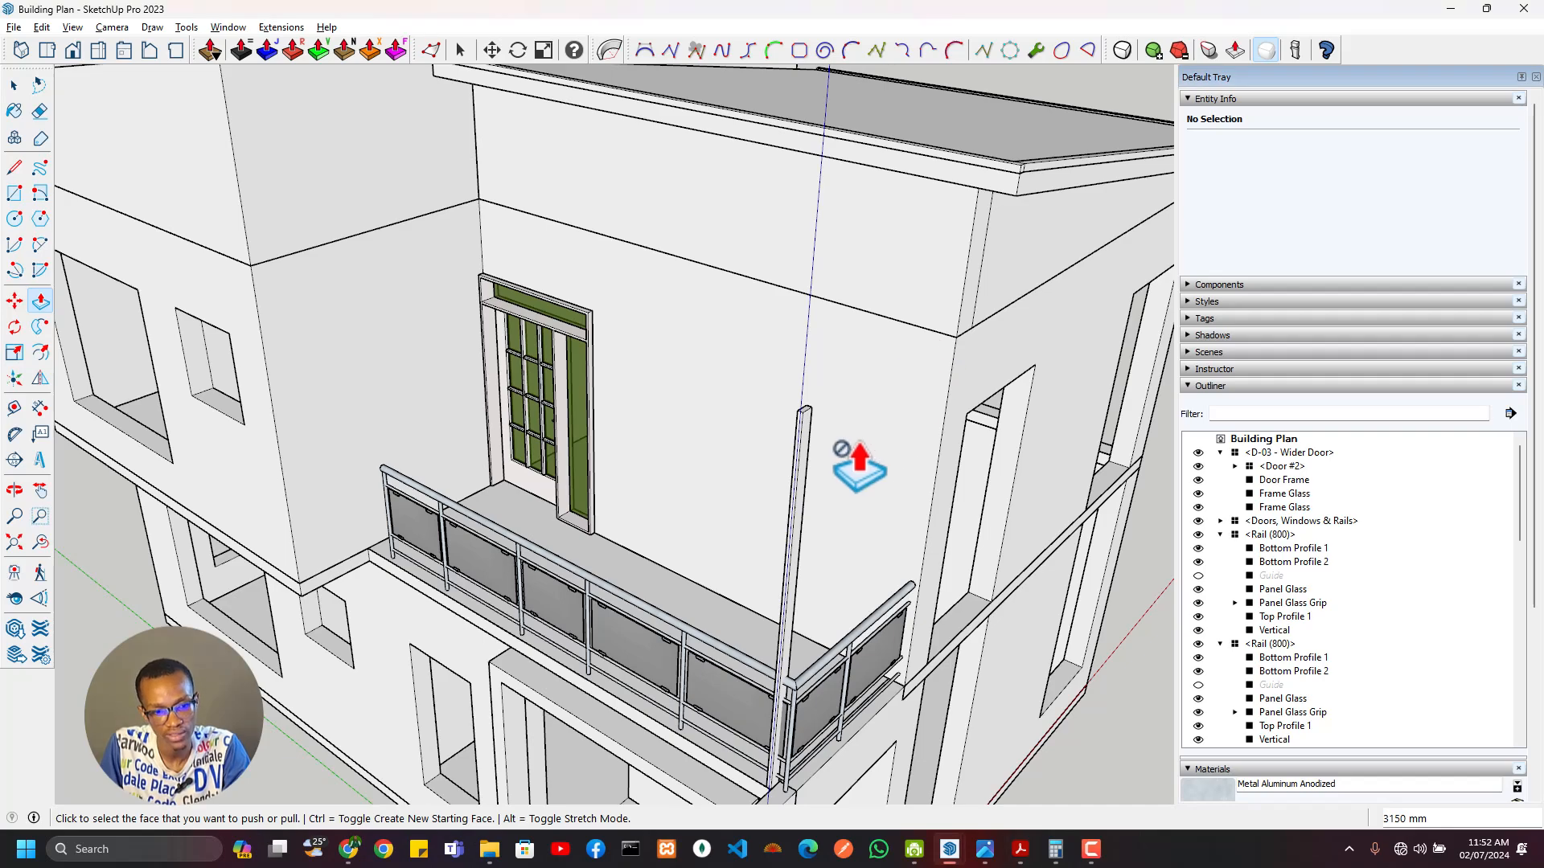
mouse_move(844, 448)
left_mouse_down()
mouse_move(906, 351)
mouse_move(1021, 268)
left_mouse_up()
middle_click_drag(1022, 268, 1025, 264)
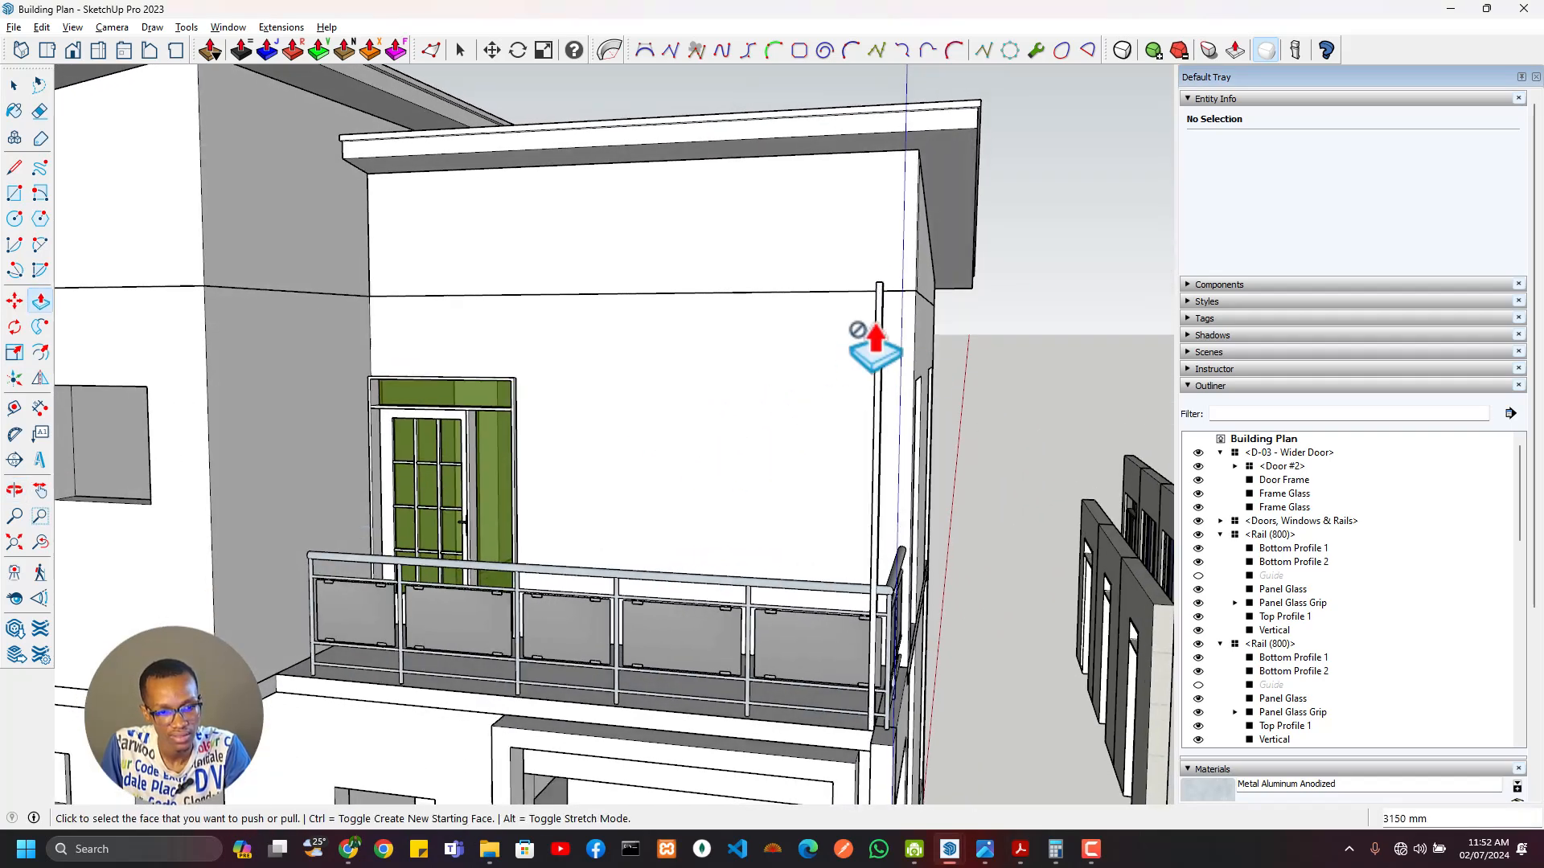
middle_click_drag(876, 349, 764, 450)
left_click(844, 406)
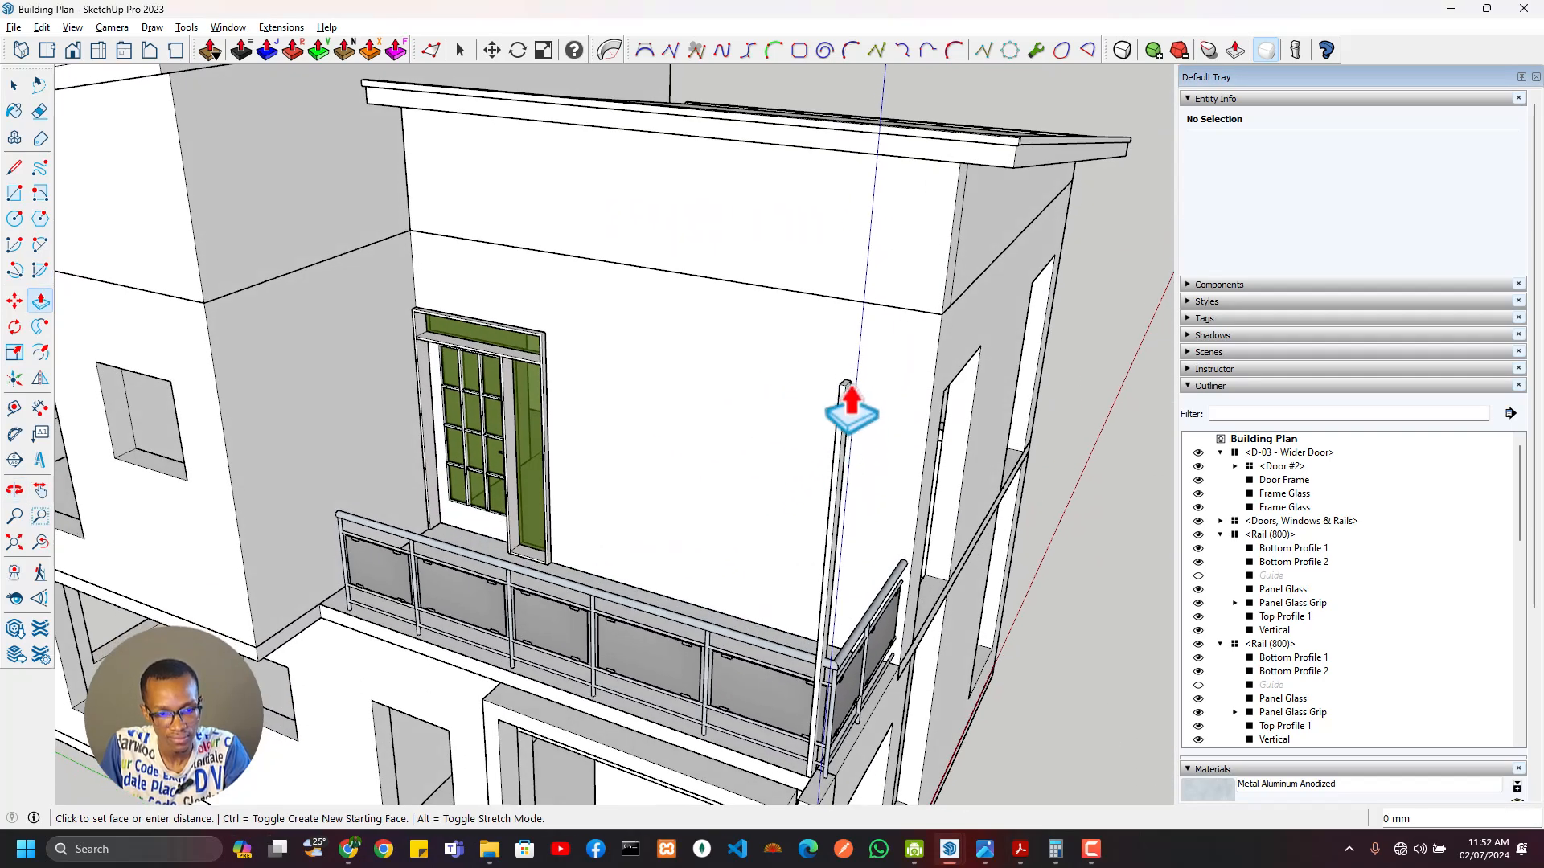
middle_click_drag(569, 418, 733, 563)
scroll(719, 515, "up", 5)
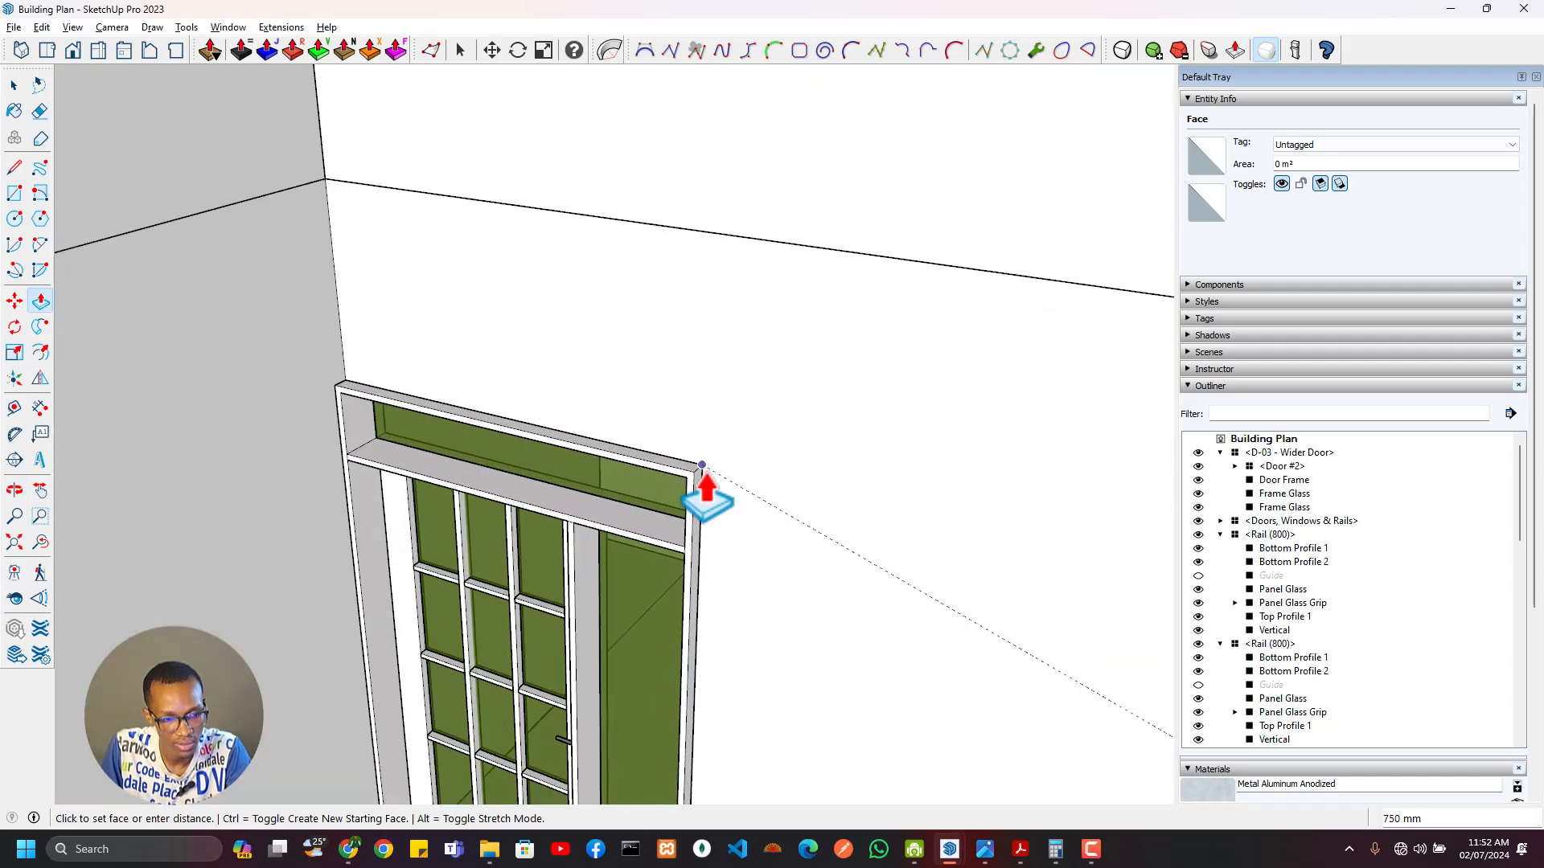
Step: Move the D-03 - Wider Door component back 60 mm so its frame sits flush with the balcony wall
middle_click_drag(707, 492, 757, 509)
key("space")
left_click(661, 550)
key("m")
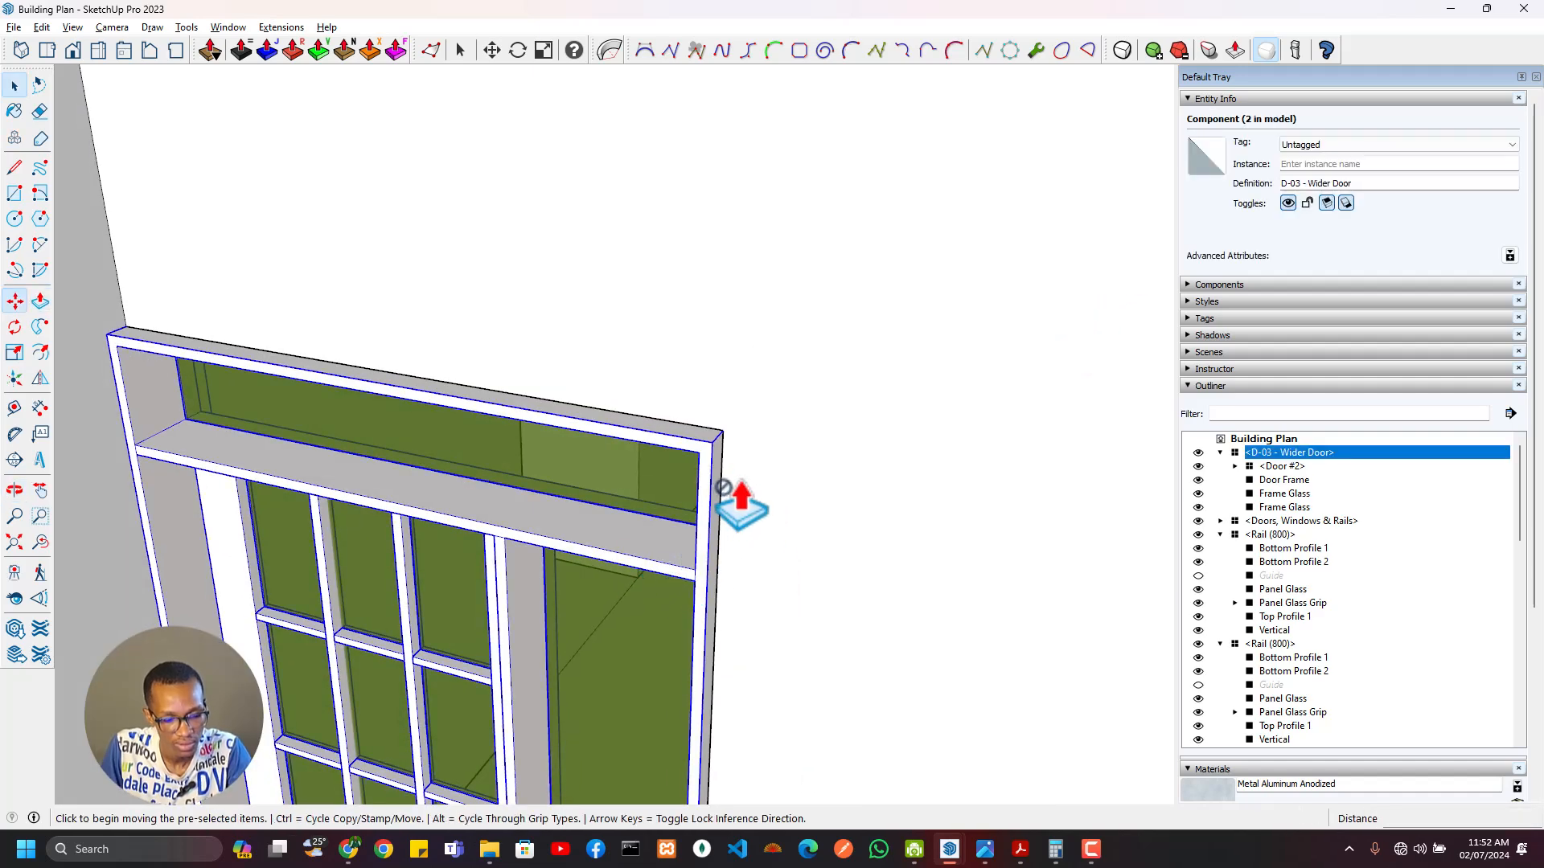
left_click(711, 443)
left_click(723, 432)
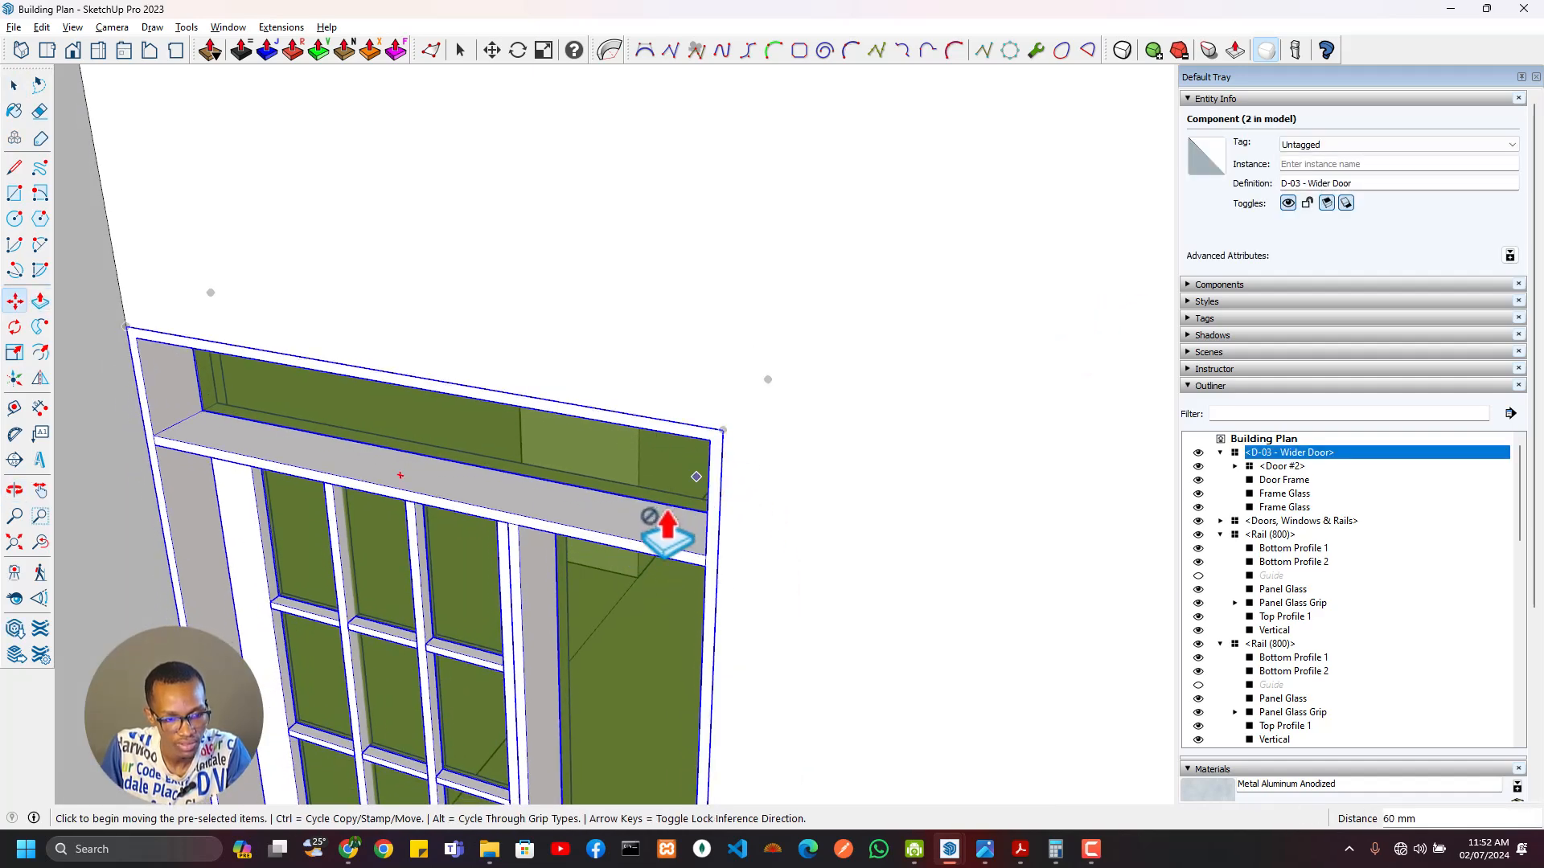
Step: Push/Pull the top face of the pergola post up by 400 mm
scroll(661, 510, "down", 1)
middle_click_drag(738, 443, 816, 563)
key("space")
left_click(831, 551)
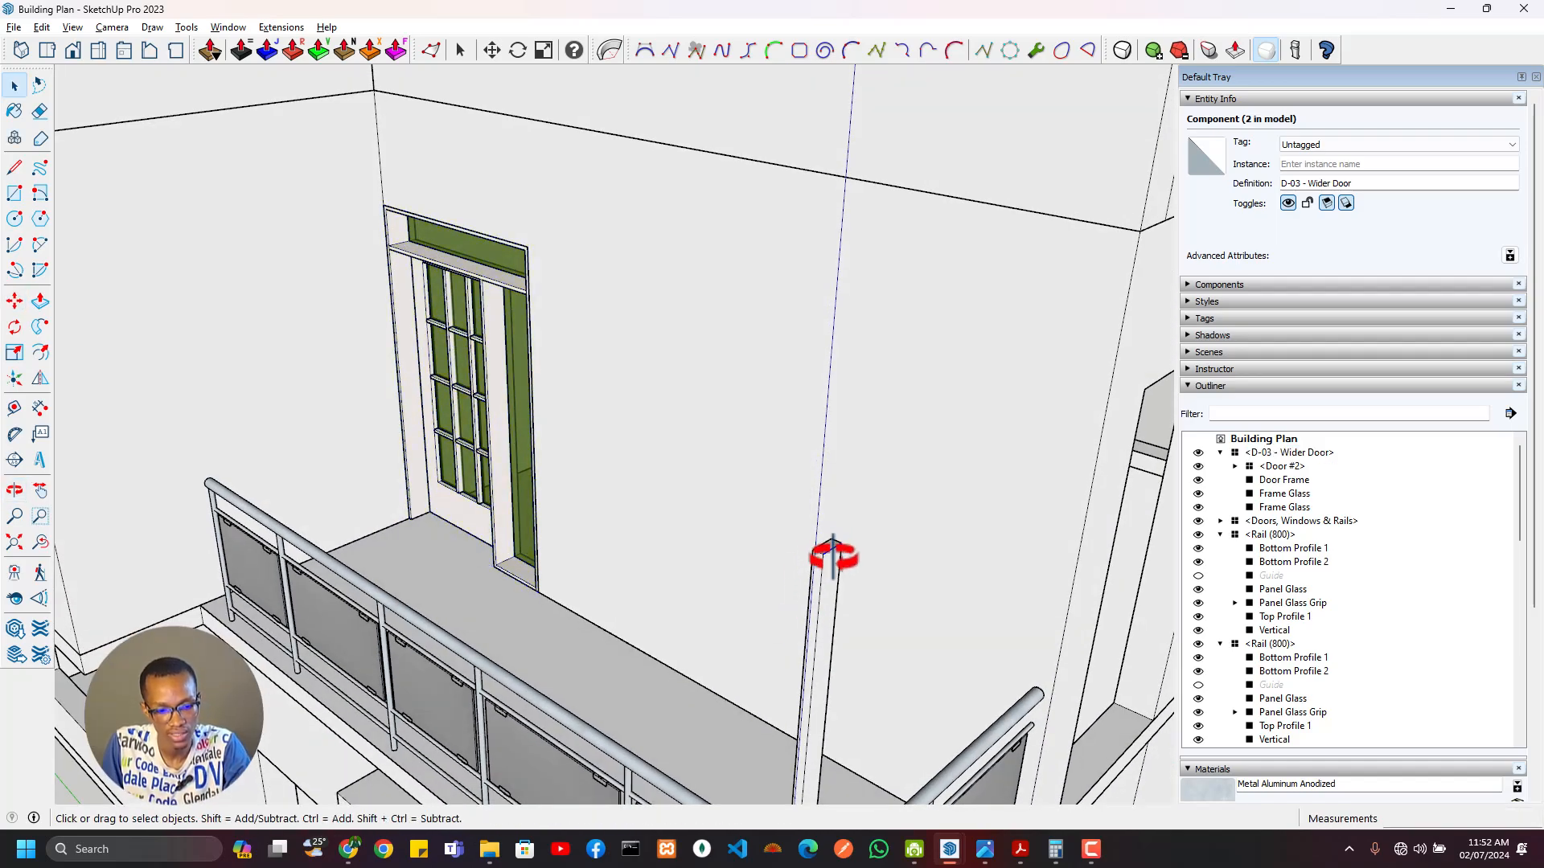
key("p")
left_click(830, 573)
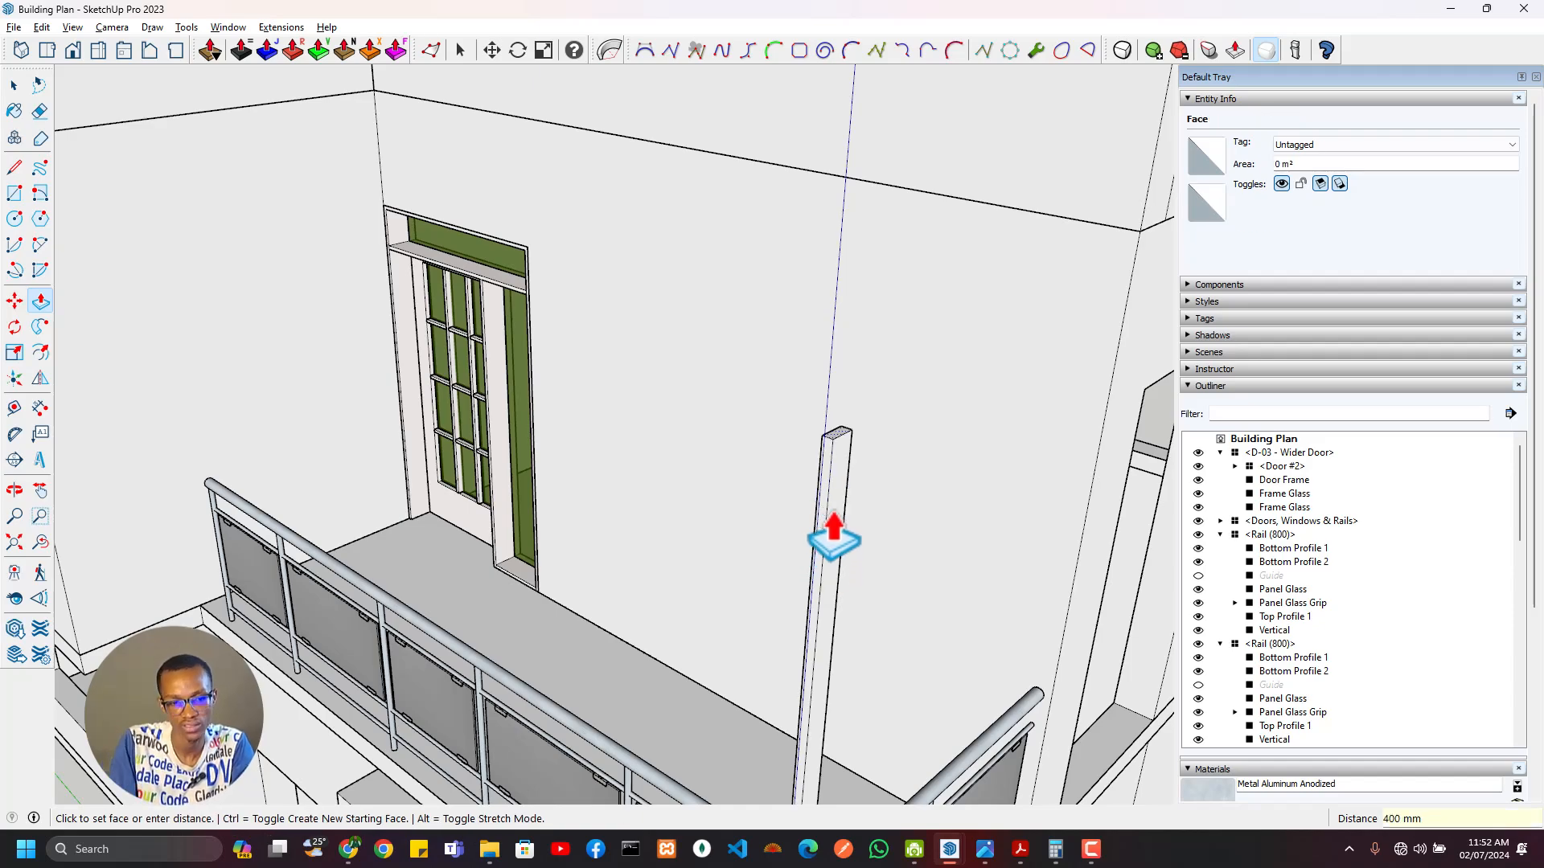
Step: Make the whole pergola post a group and name its instance Plank
scroll(1026, 386, "down", 5)
middle_click_drag(1026, 386, 897, 595)
scroll(897, 587, "up", 3)
key("space")
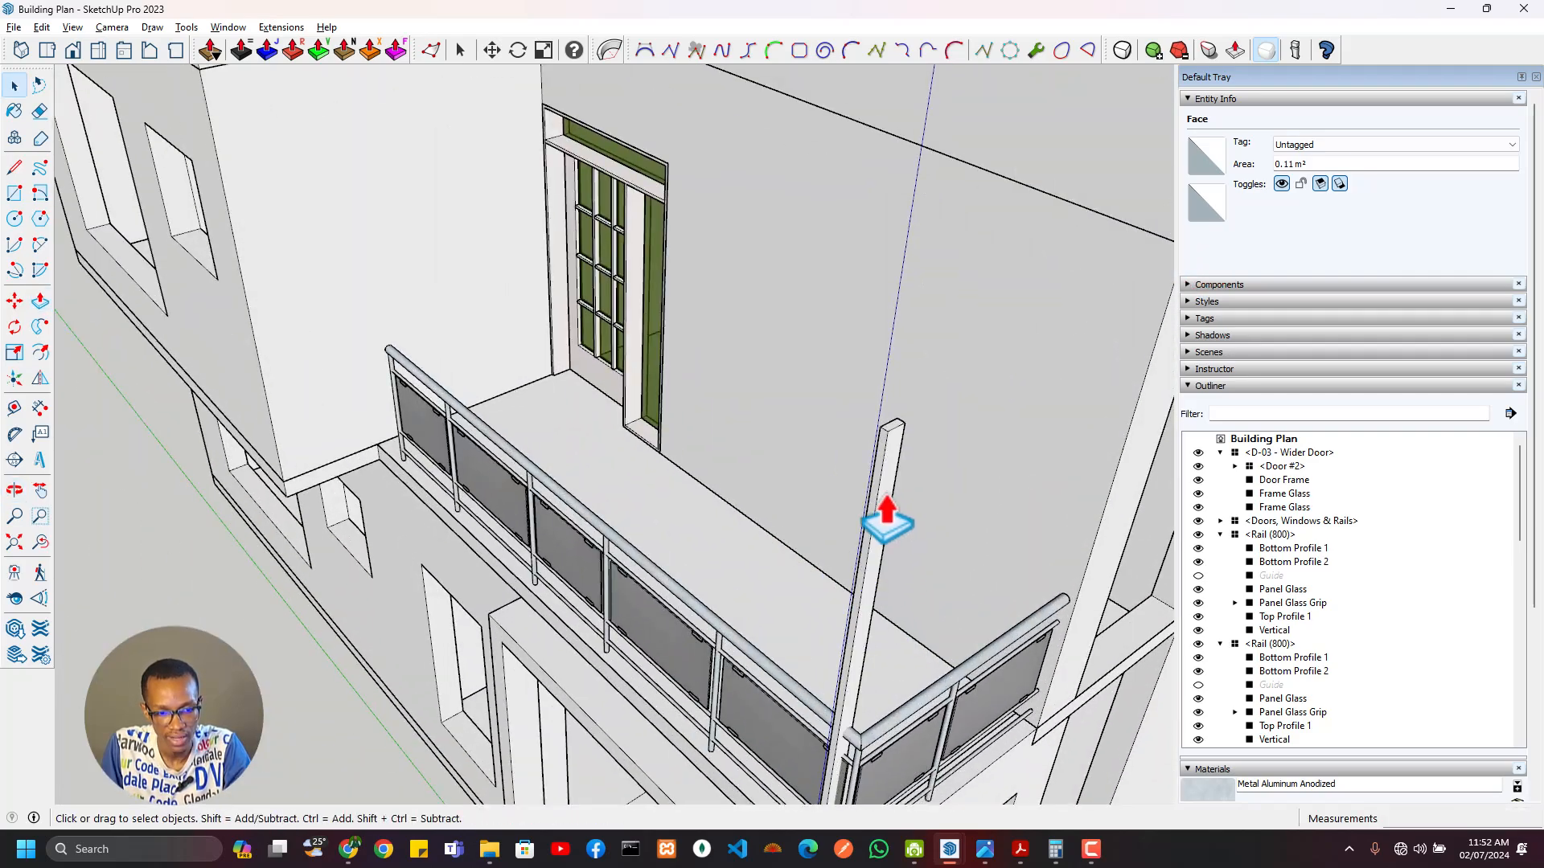
triple_click(887, 521)
right_click(886, 492)
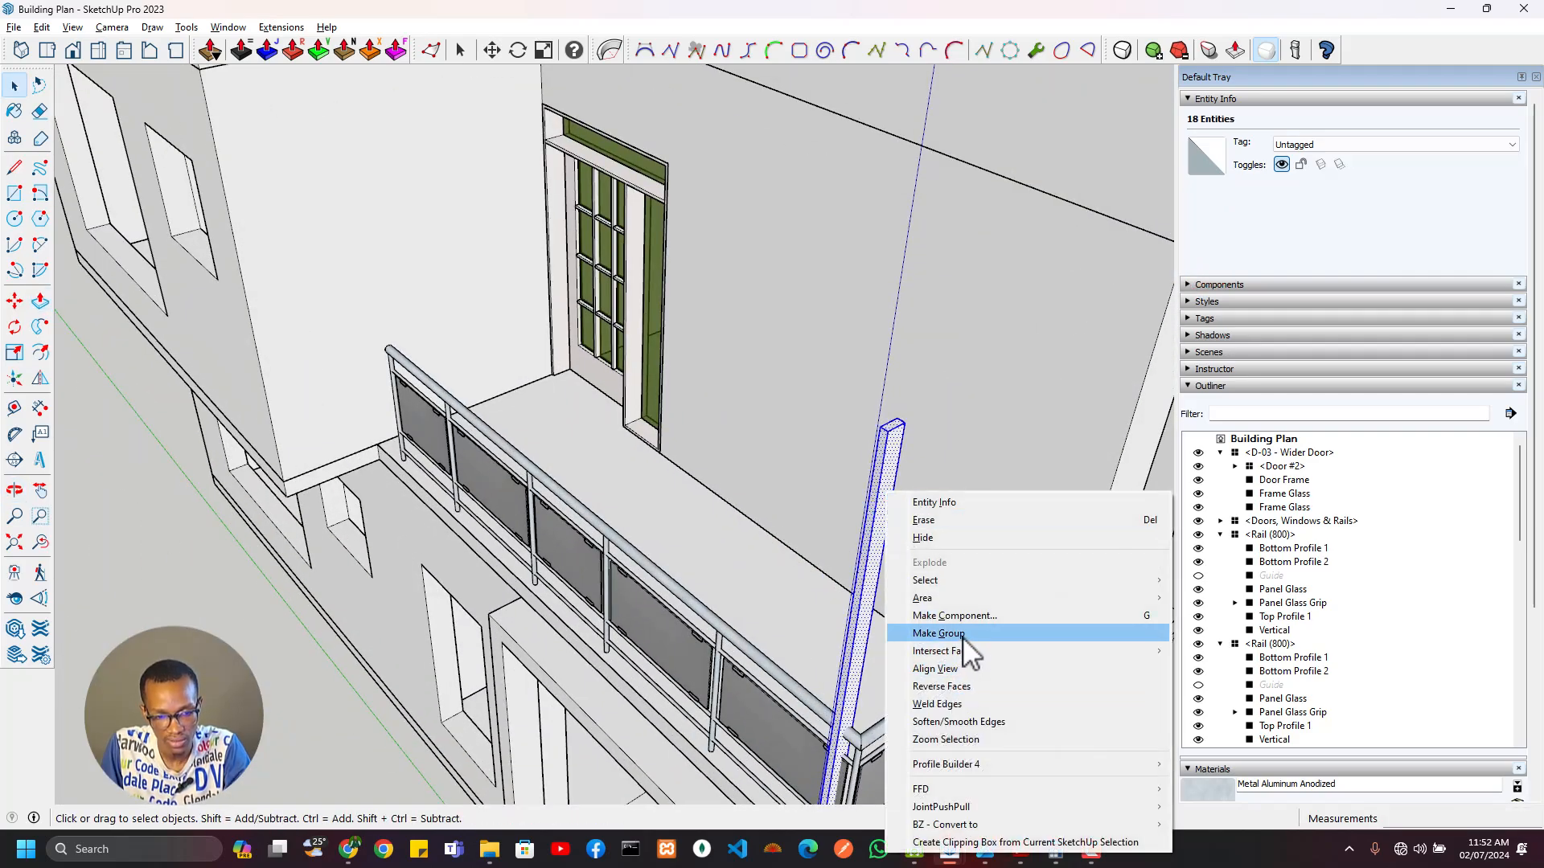
left_click(939, 634)
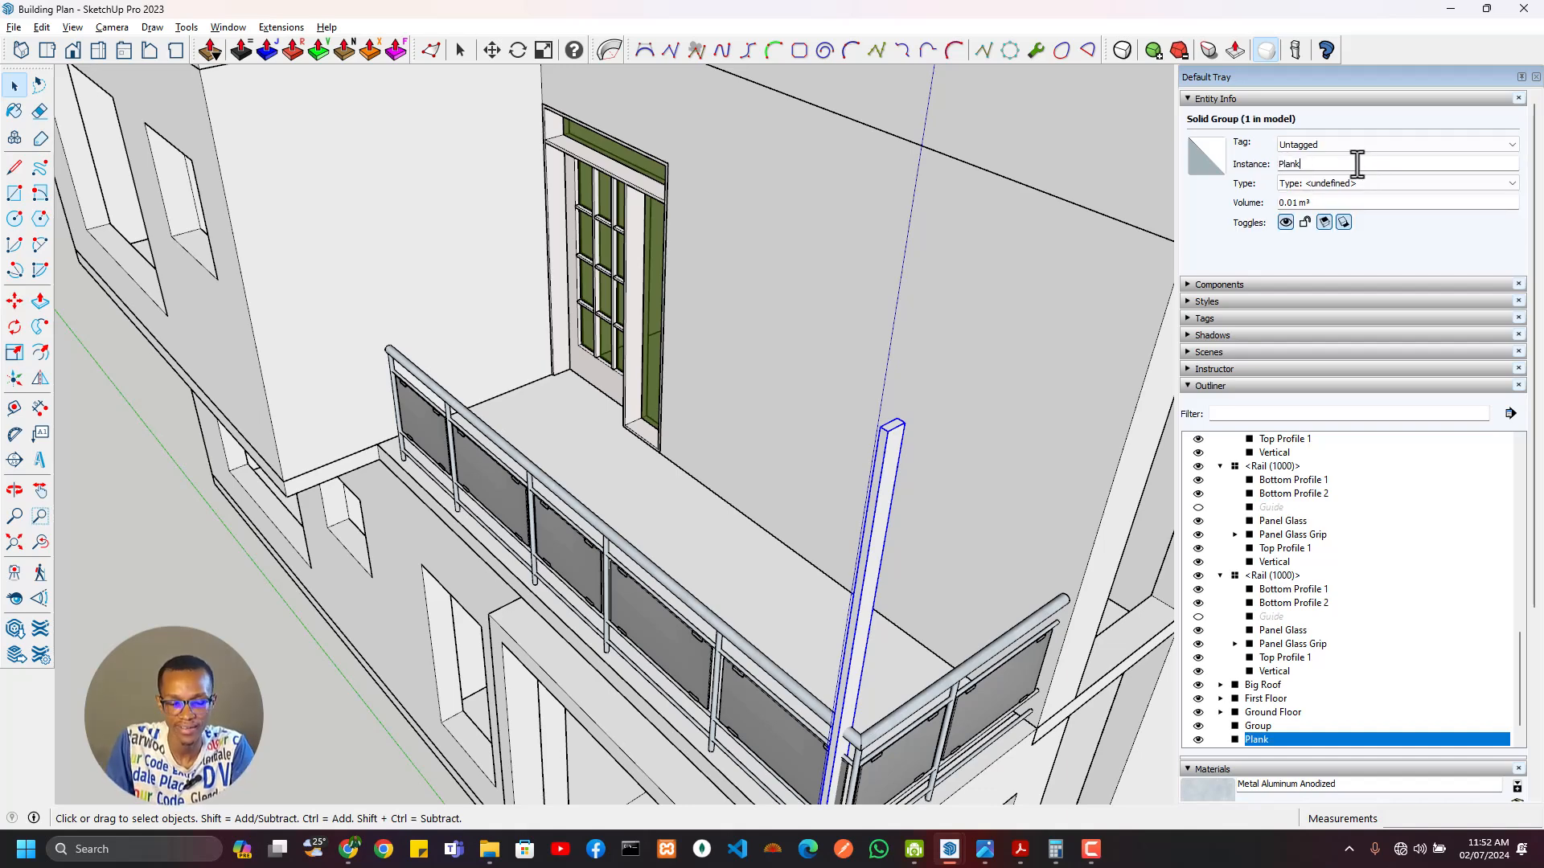
Step: Copy the Plank group 40 mm along the balcony's front edge, away from the corner, directly against the original
scroll(1196, 649, "down", 4)
middle_click_drag(1045, 447, 985, 185)
scroll(789, 610, "up", 5)
middle_click_drag(804, 619, 906, 610)
key("m")
left_click(920, 569)
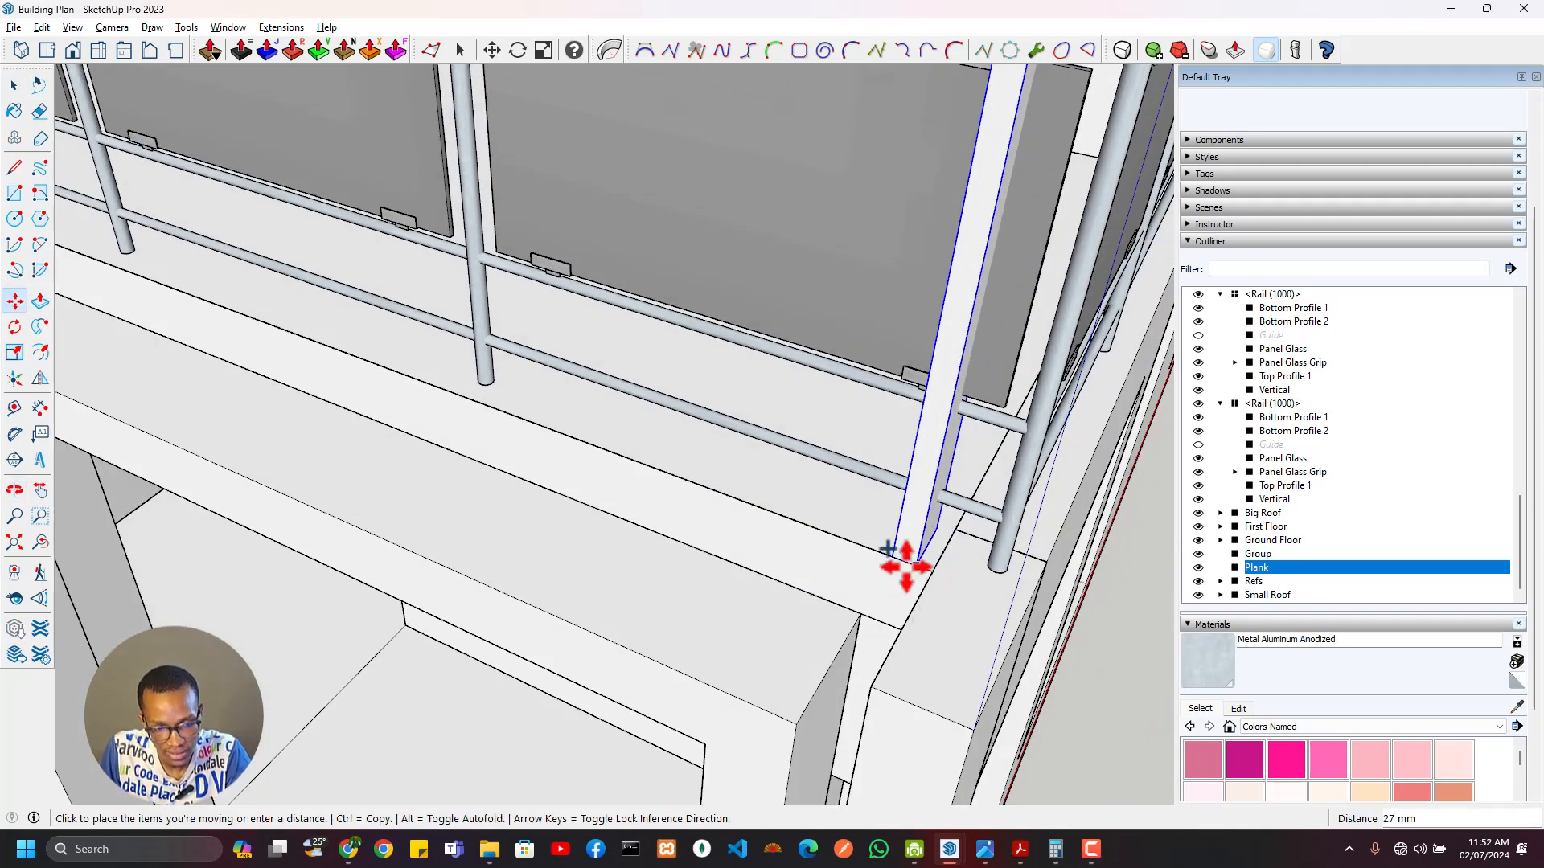
key("ctrl")
left_click(907, 563)
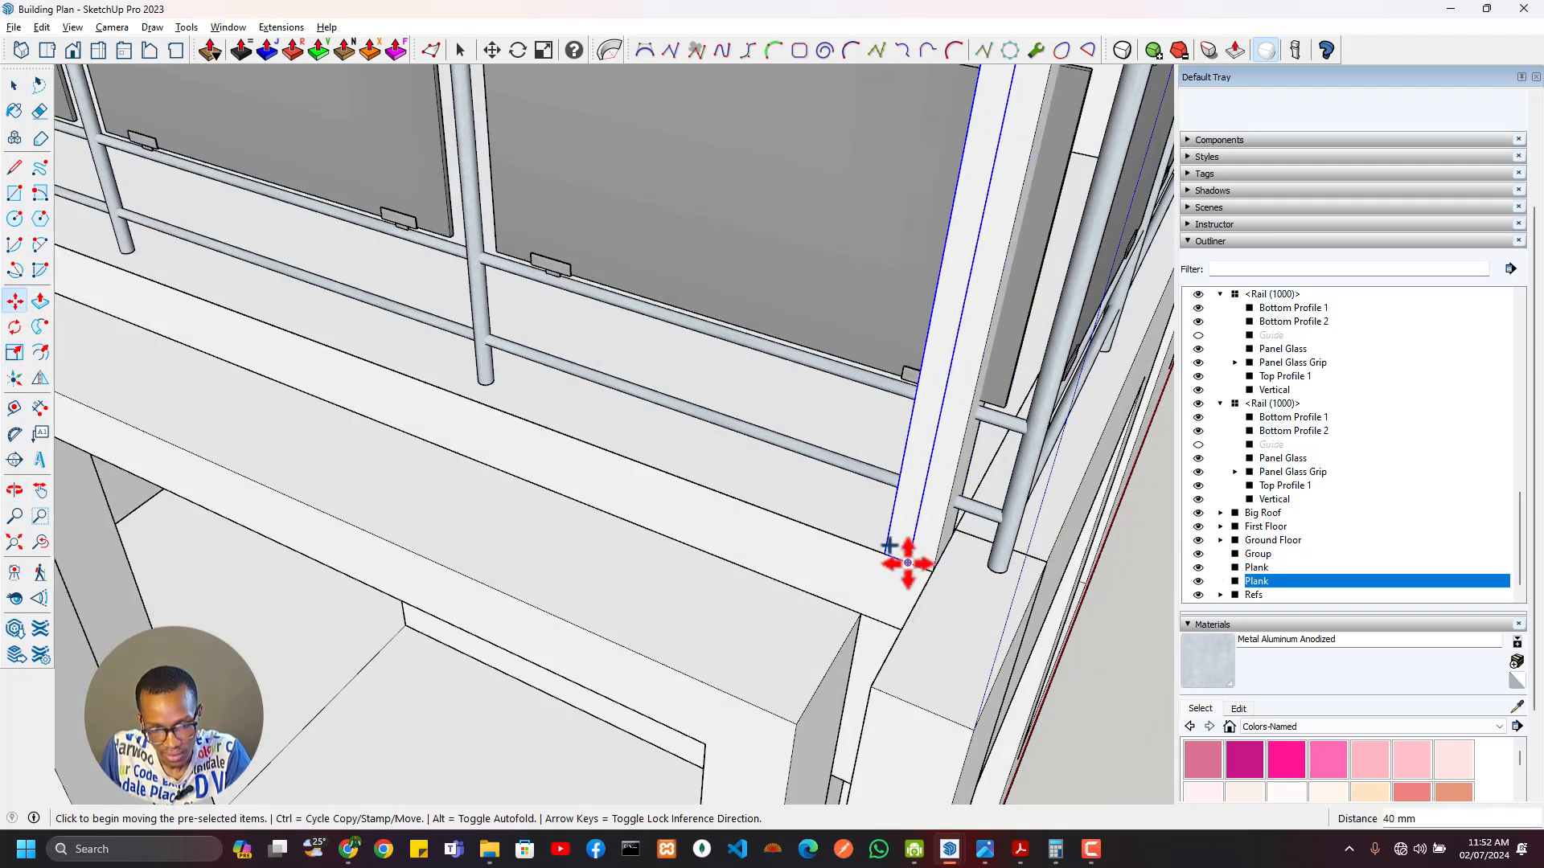
Step: Move the copied plank another 50 mm along the balcony's front edge to leave a gap beside the original plank
left_click(907, 563)
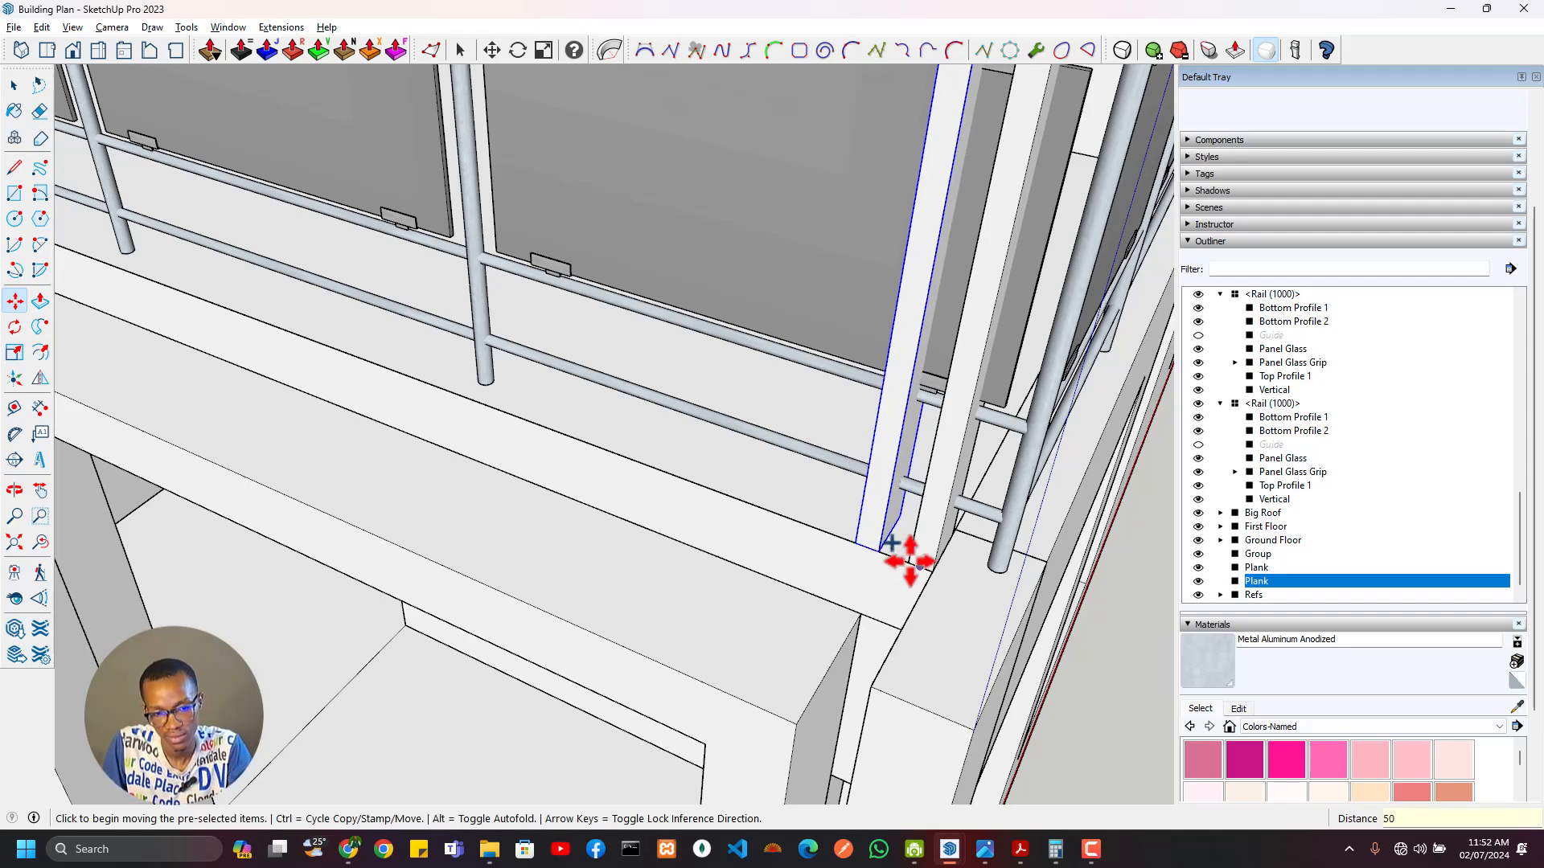
left_click(907, 551)
Step: Copy both corner planks 100 mm inward, perpendicular to the balcony's front edge, directly against the originals
middle_click_drag(914, 545, 815, 633)
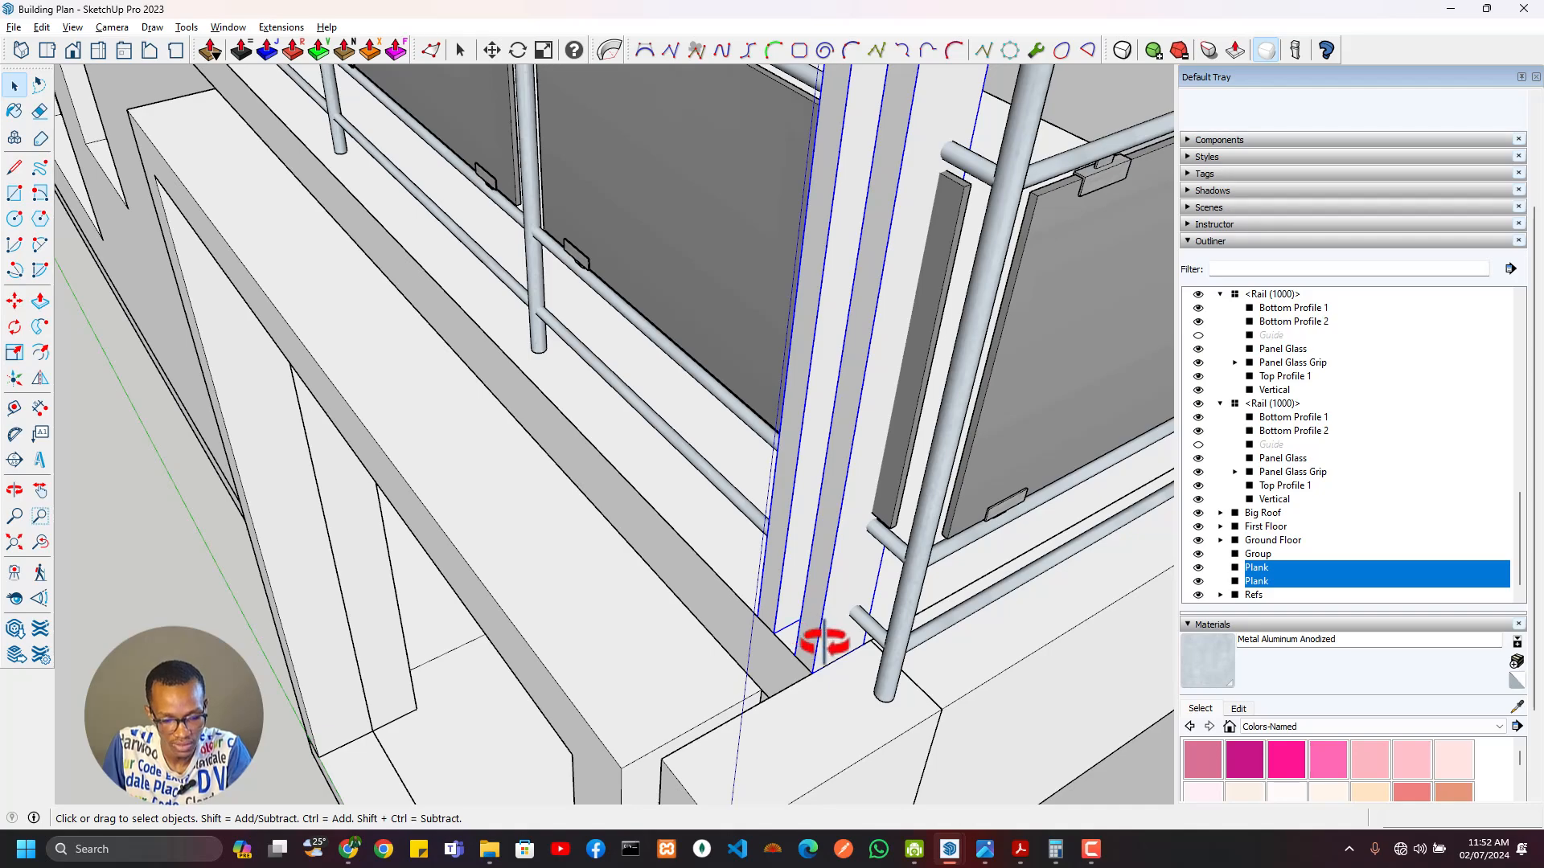
key("m")
key("ctrl")
left_click(813, 667)
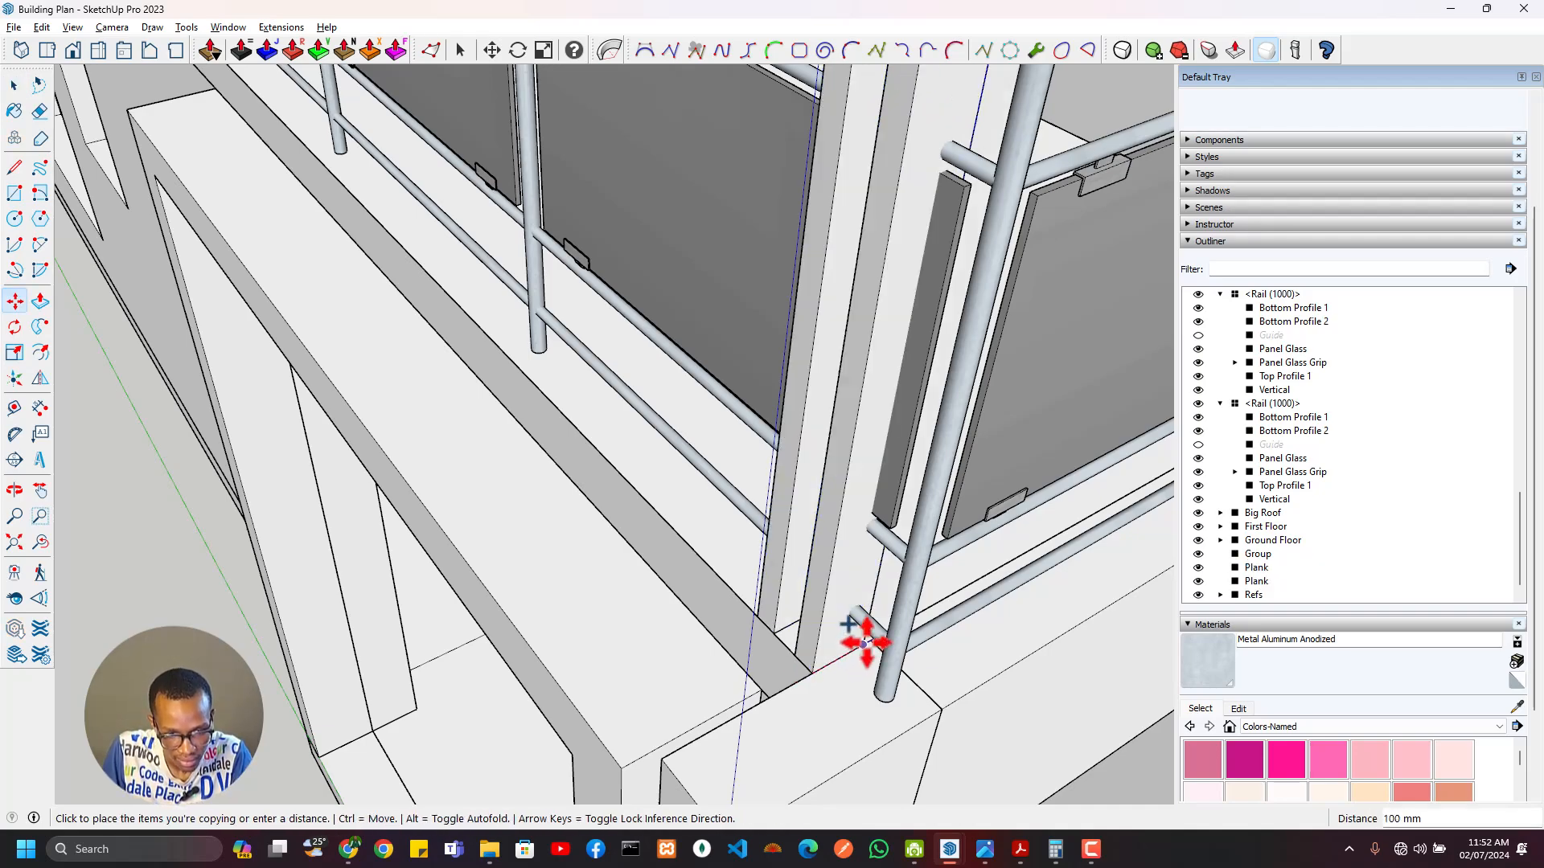
left_click(864, 642)
middle_click_drag(855, 630, 372, 389)
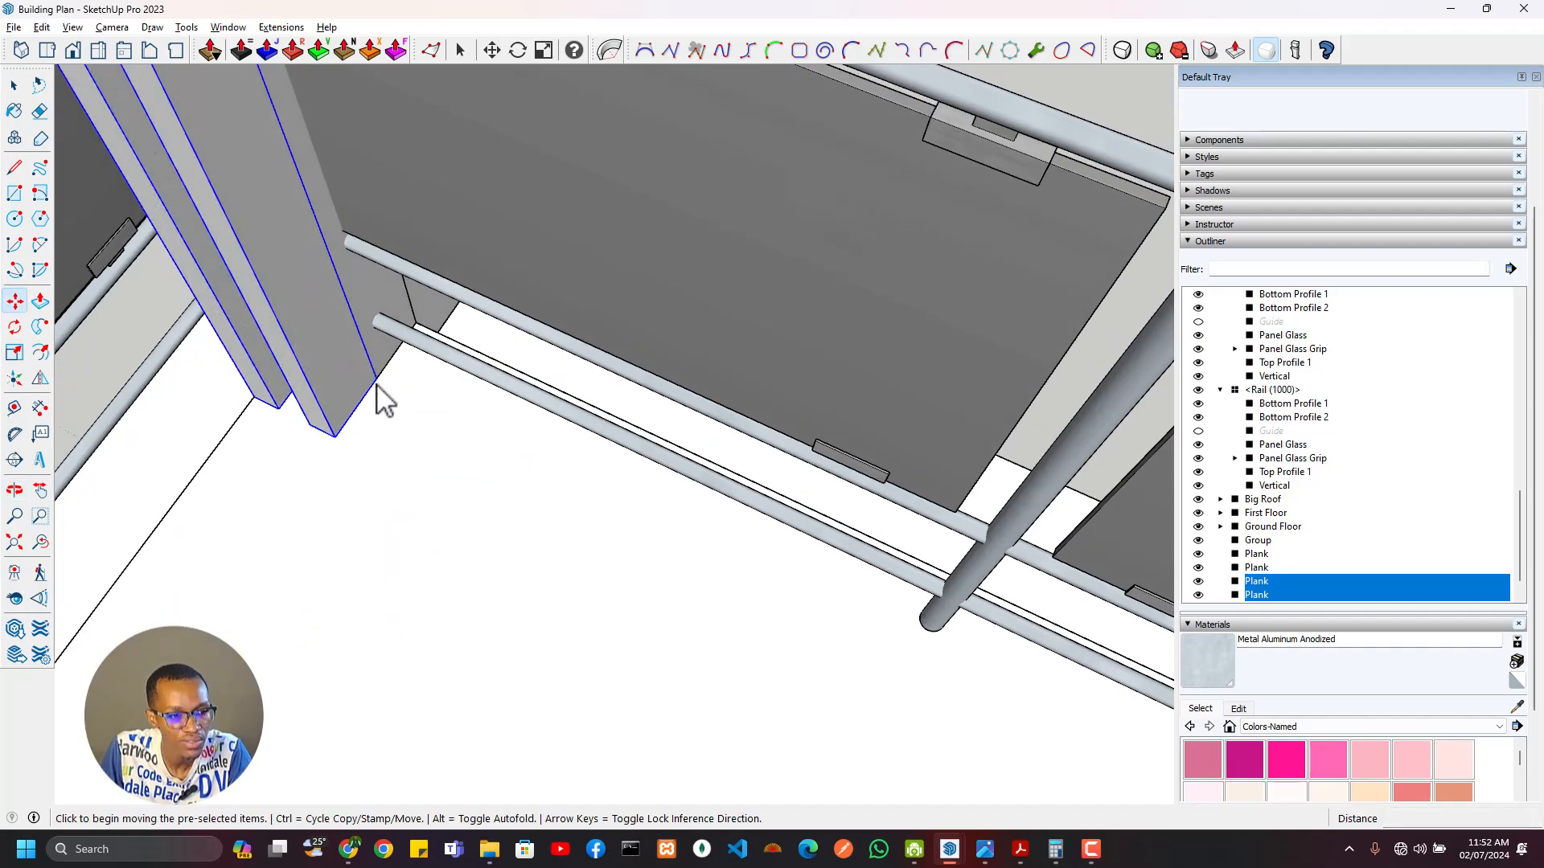
Step: Move the copied pair of planks a further 50 mm inward, away from the original pair
left_click(377, 386)
left_click(364, 414)
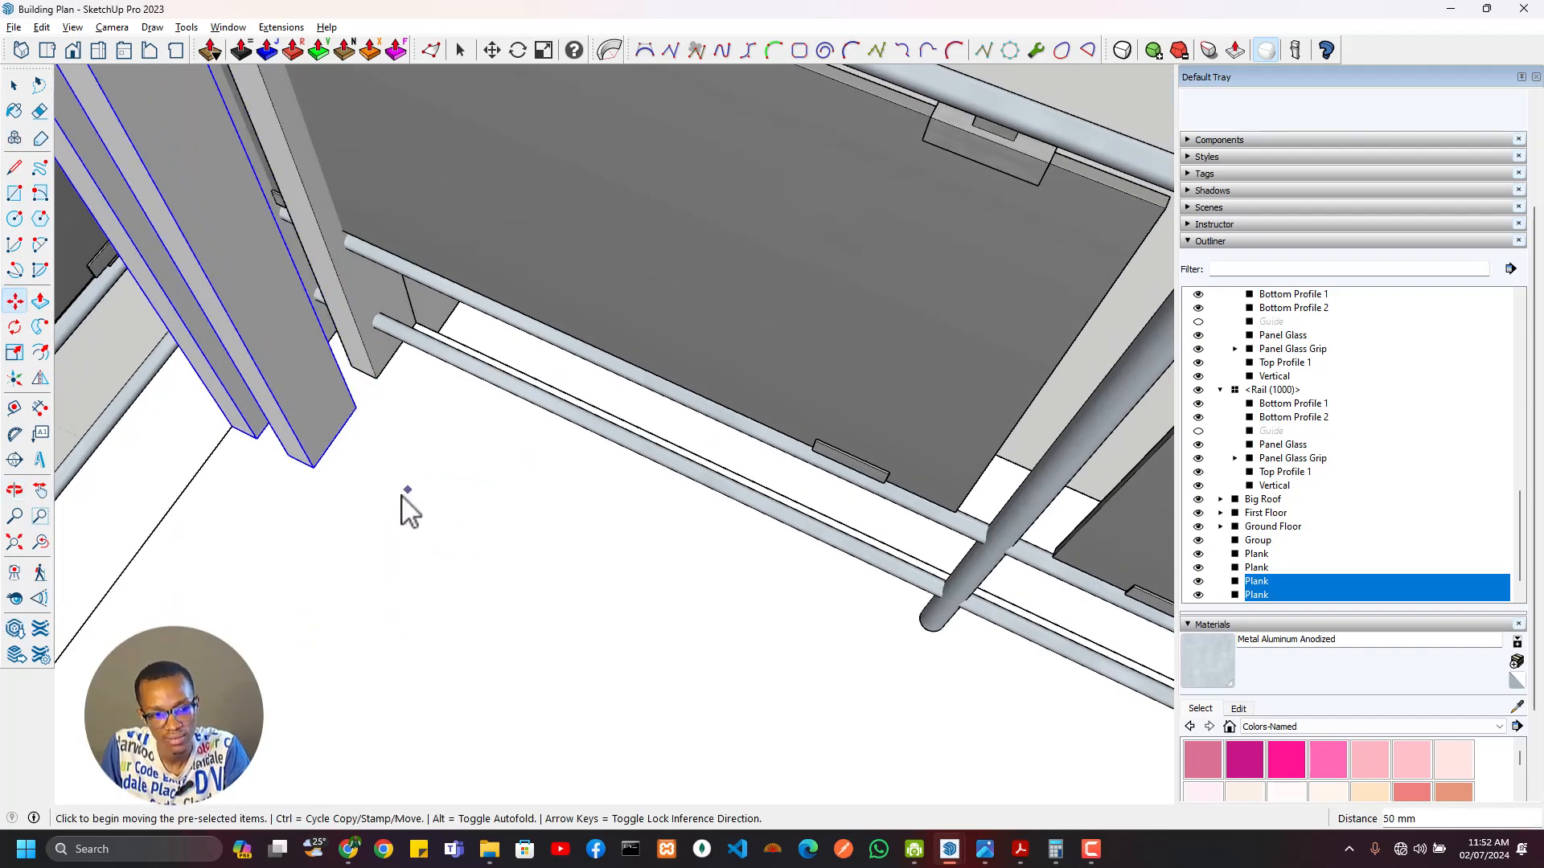
mouse_move(400, 509)
middle_mouse_down()
mouse_move(378, 499)
mouse_move(348, 528)
mouse_move(254, 661)
mouse_move(678, 607)
mouse_move(734, 630)
middle_mouse_up()
Step: Examine the pergola corner post's plank arrangement and spacing in the rendered image and the elevation drawing
key("alt+Tab")
key("alt+Tab")
key("Tab")
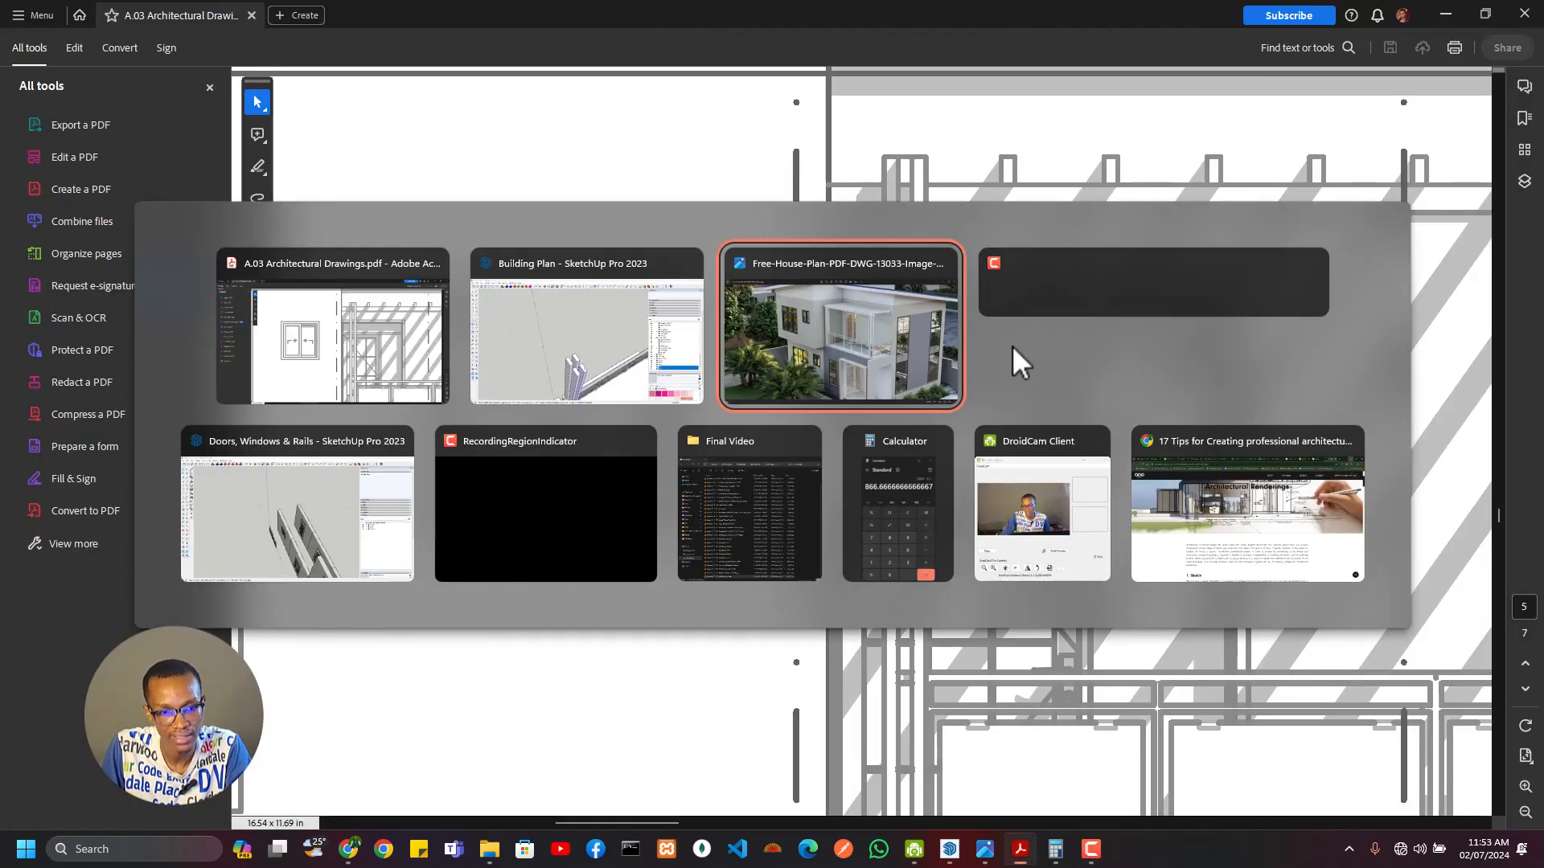
scroll(855, 345, "up", 6)
scroll(994, 244, "up", 4)
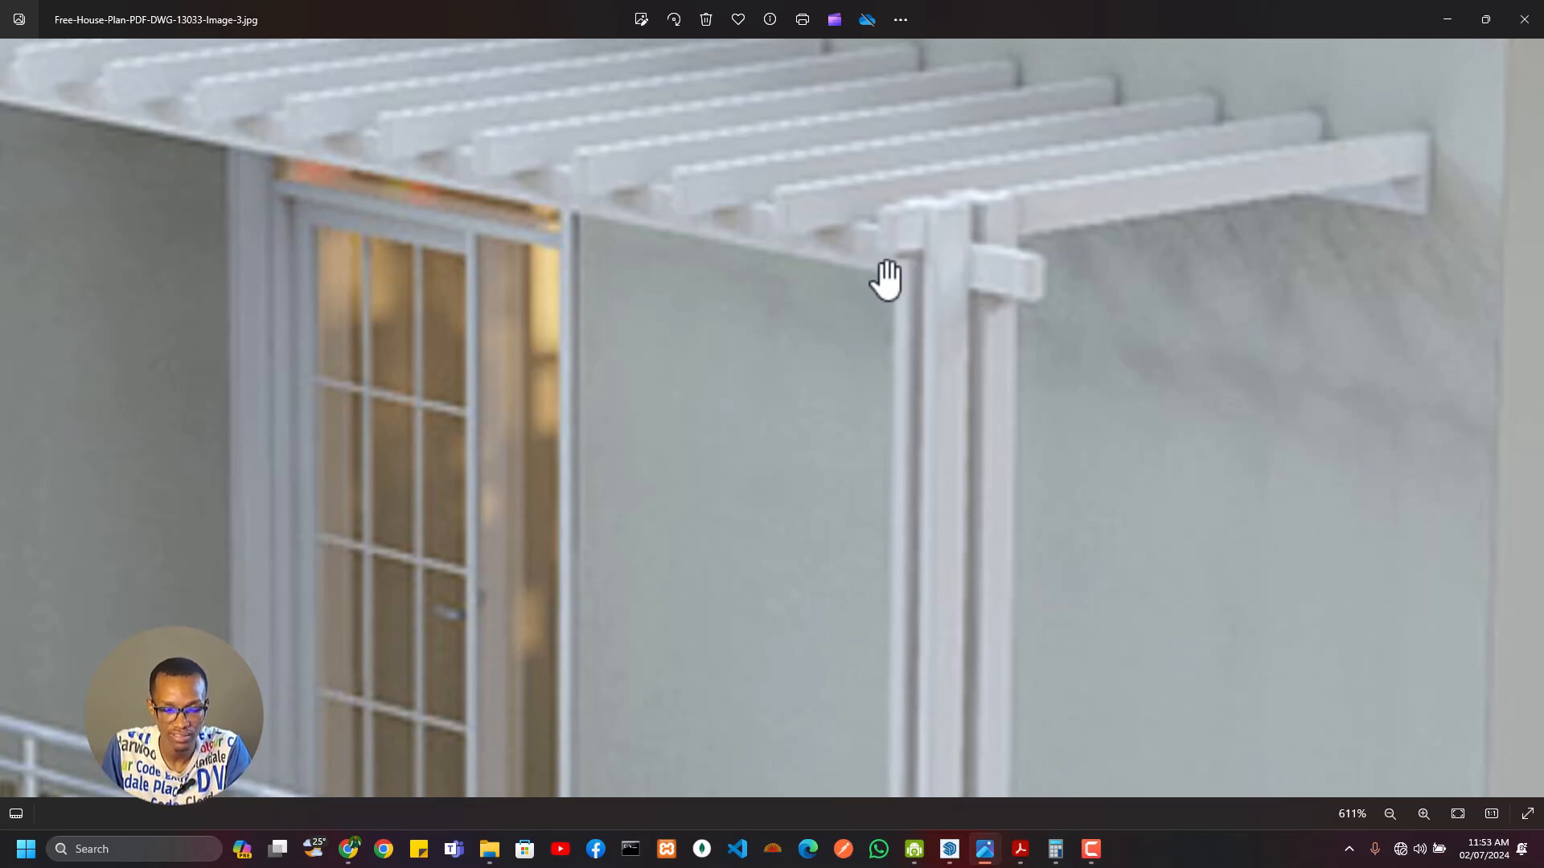
key("alt+Tab")
scroll(889, 378, "up", 3)
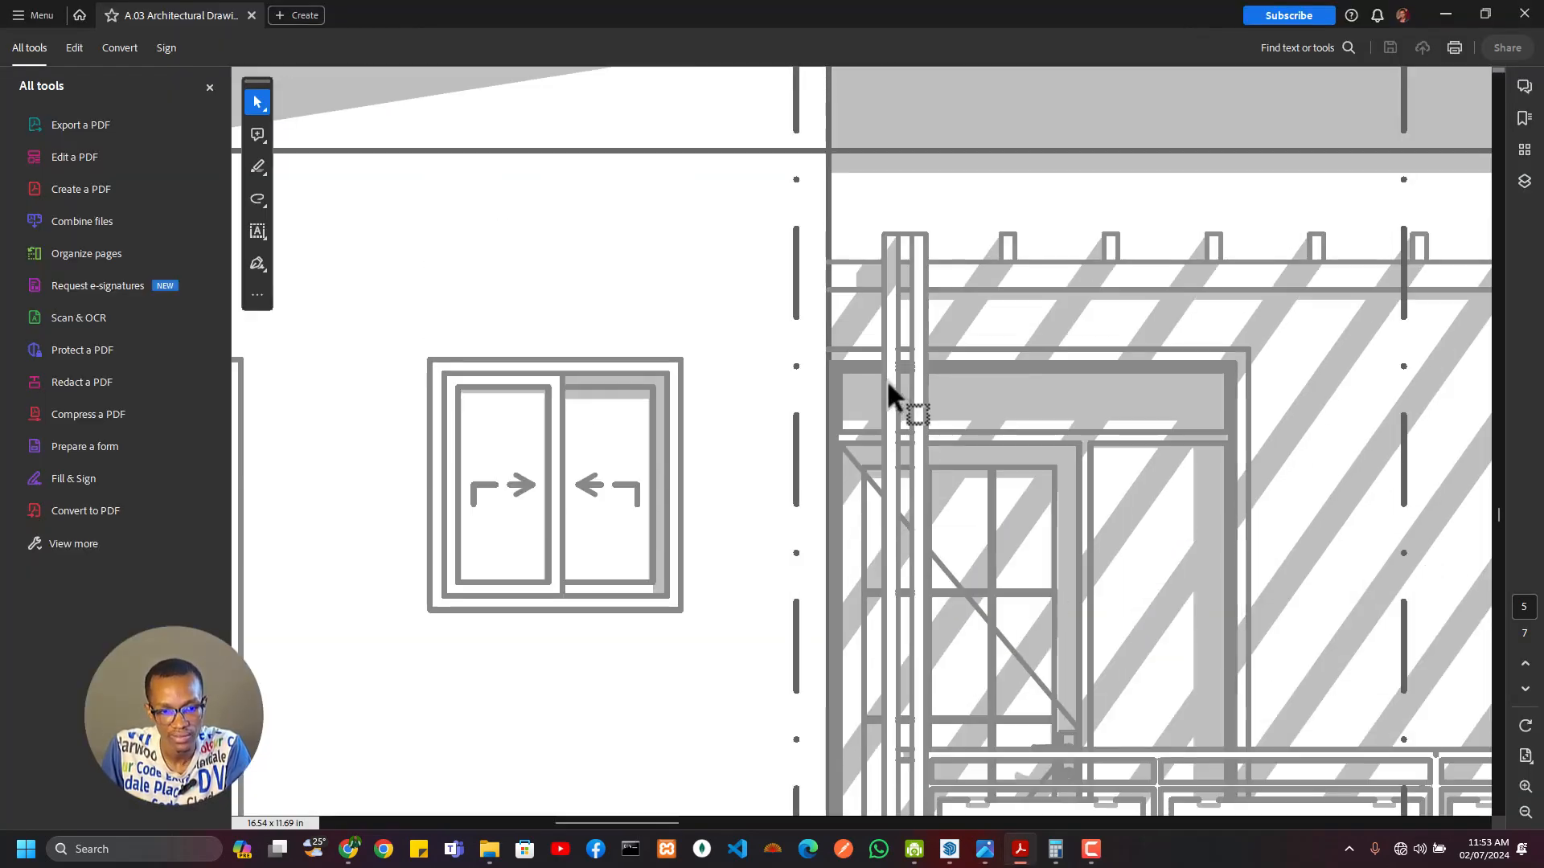
key("alt+Tab")
Step: Move two planks, one from each pair, 10 mm parallel to the balcony's front edge toward their neighbours to narrow the gap
left_click(886, 389)
mouse_move(886, 389)
middle_mouse_down()
mouse_move(706, 638)
mouse_move(622, 631)
middle_mouse_up()
scroll(689, 592, "up", 10)
scroll(565, 506, "down", 1)
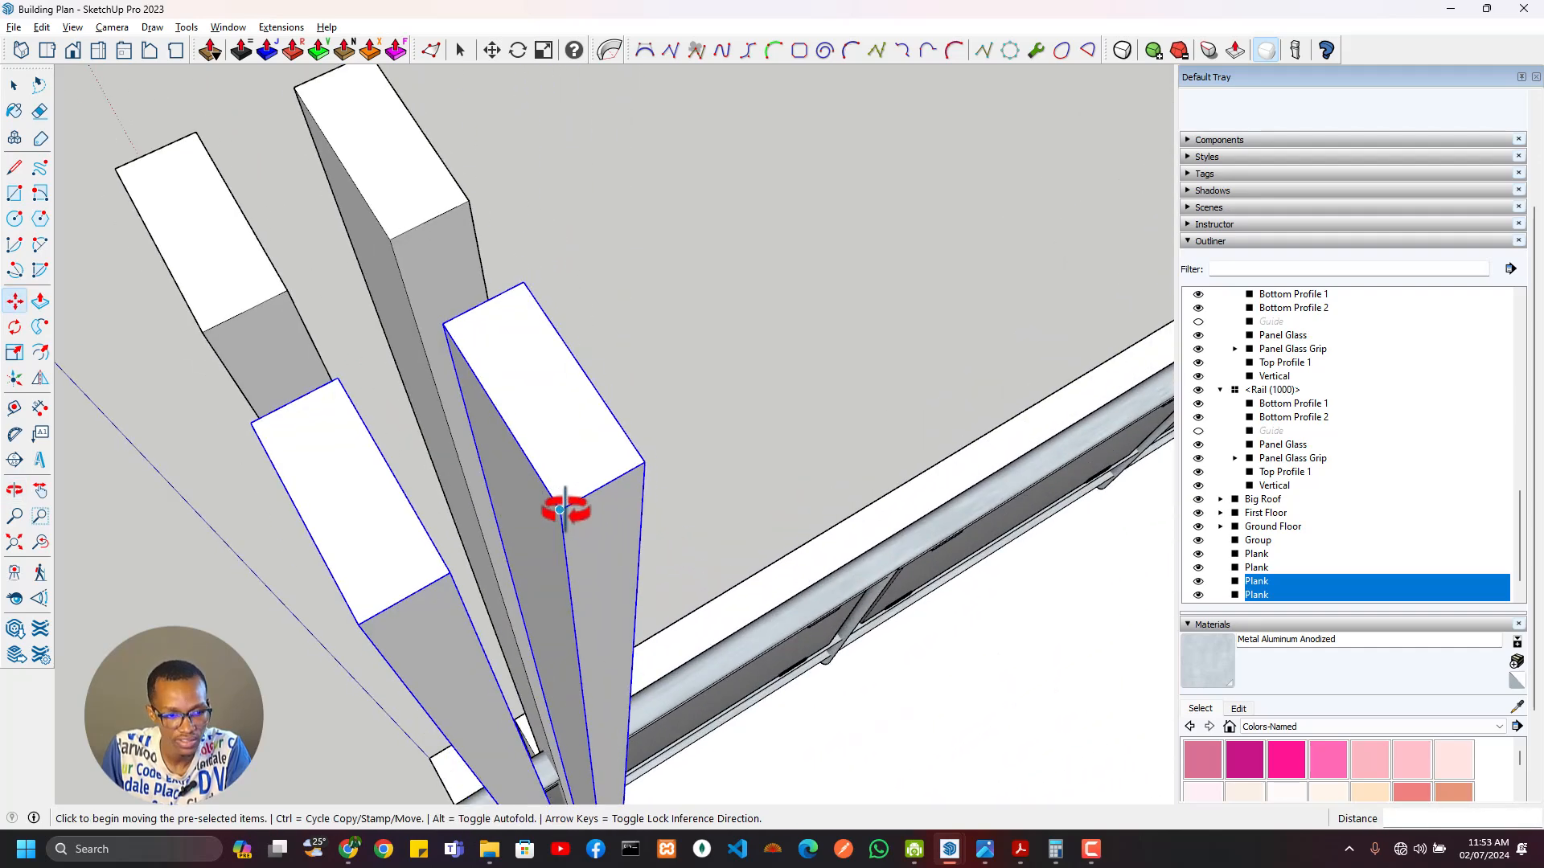
mouse_move(565, 507)
middle_mouse_down()
mouse_move(674, 620)
mouse_move(499, 288)
middle_mouse_up()
key("alt+Tab")
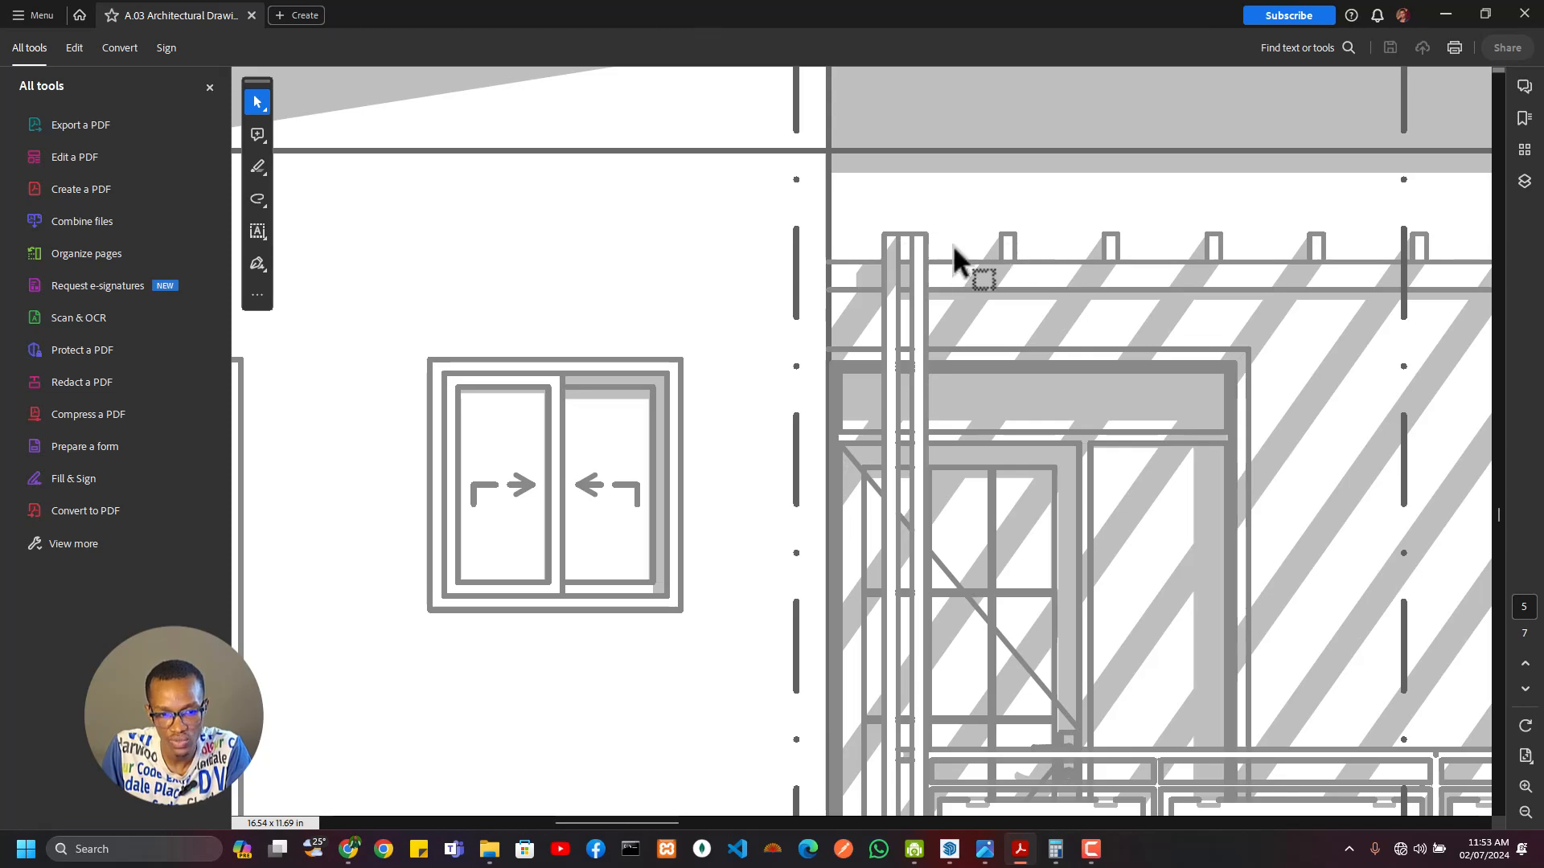
key("alt+Tab")
left_click(598, 483)
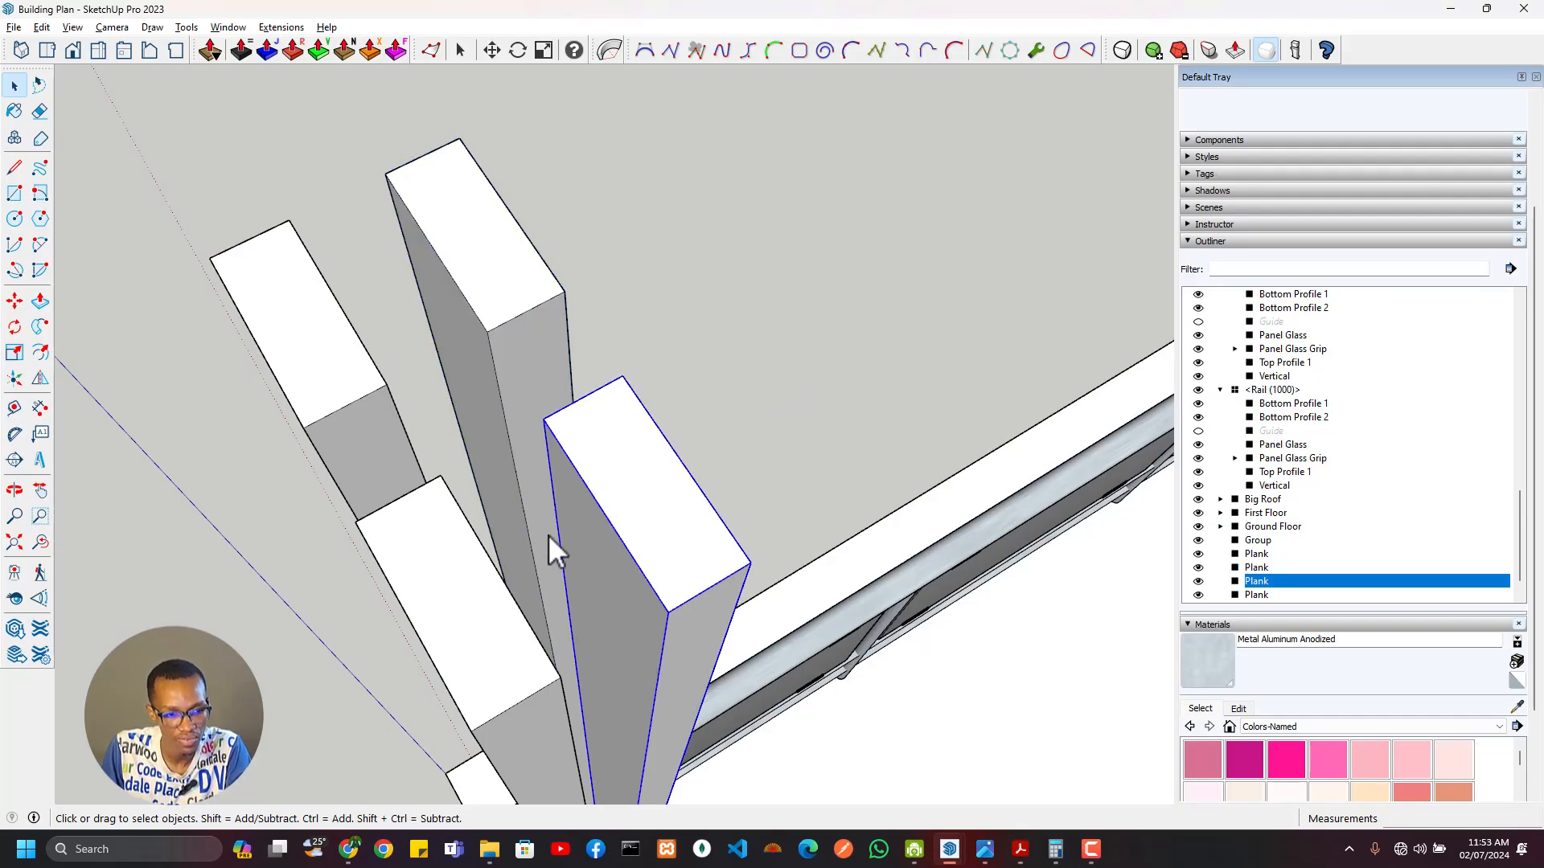
left_click(520, 334, "shift")
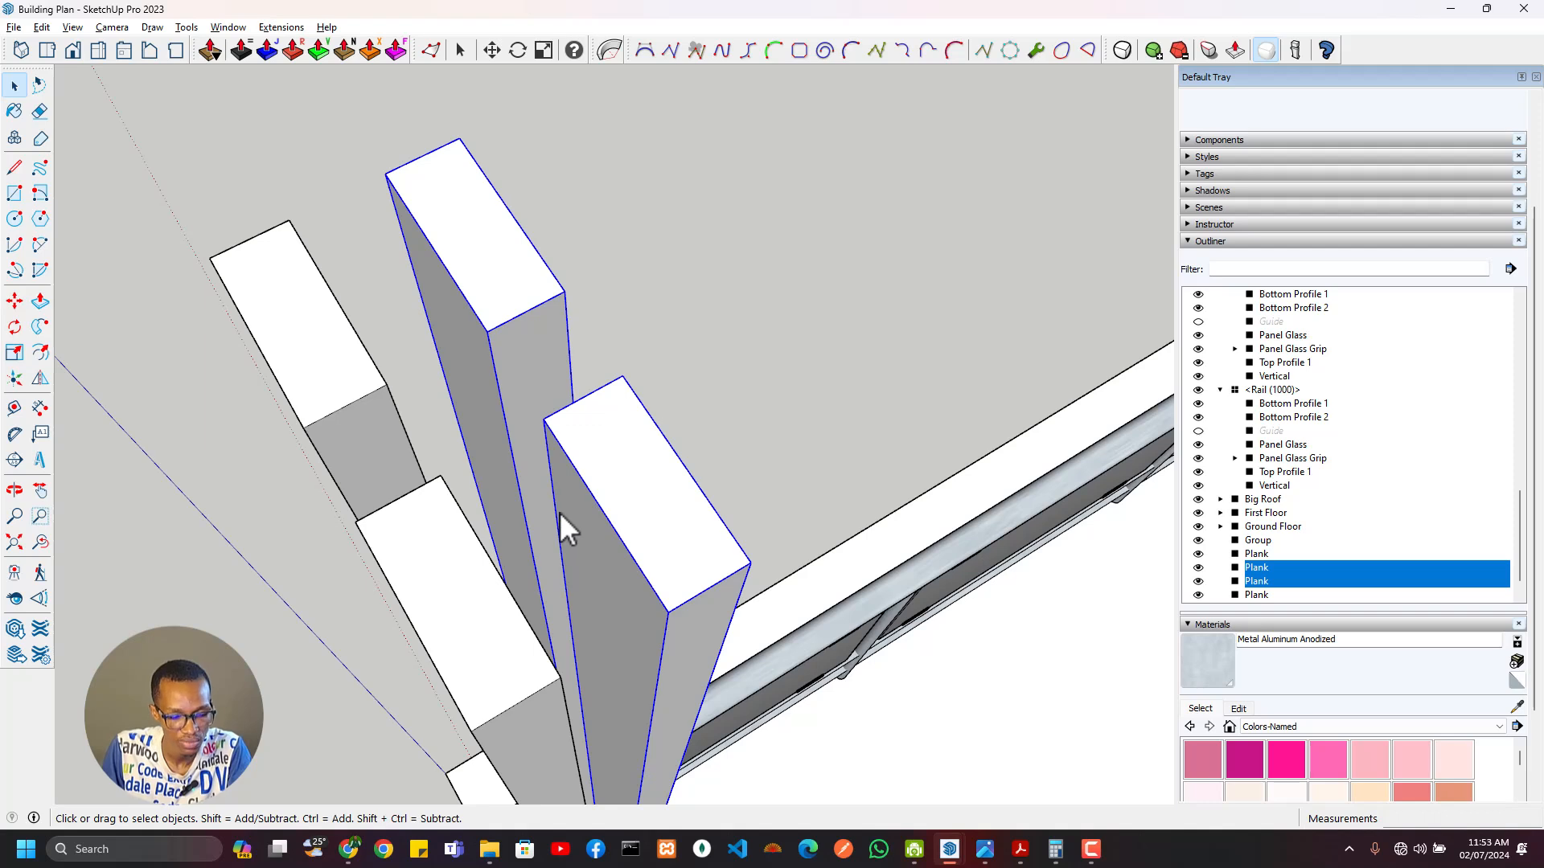
key("m")
left_click(545, 428)
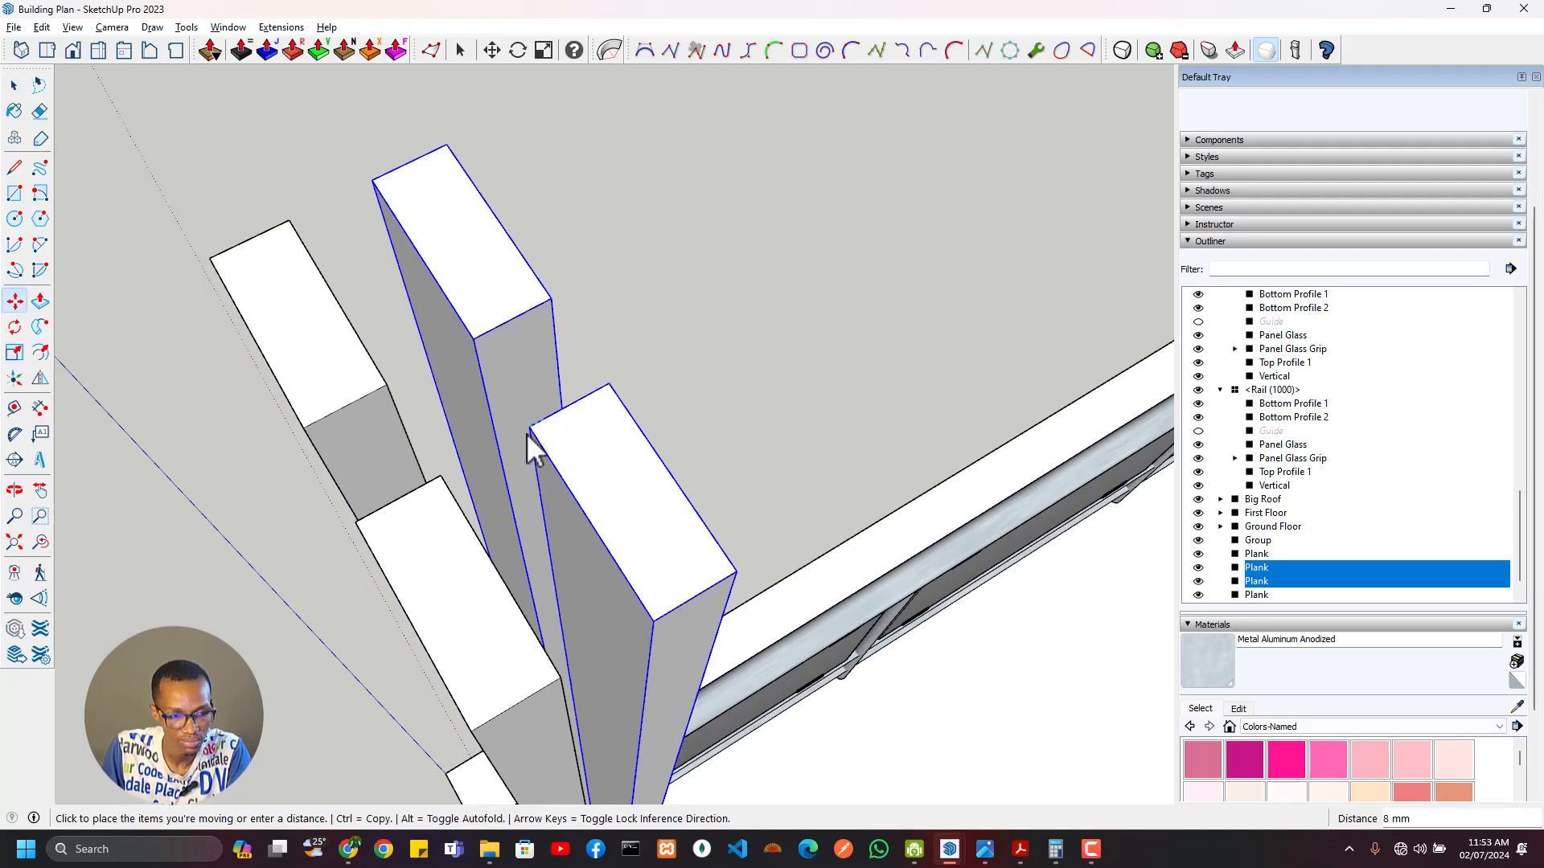
type("10")
key("Return")
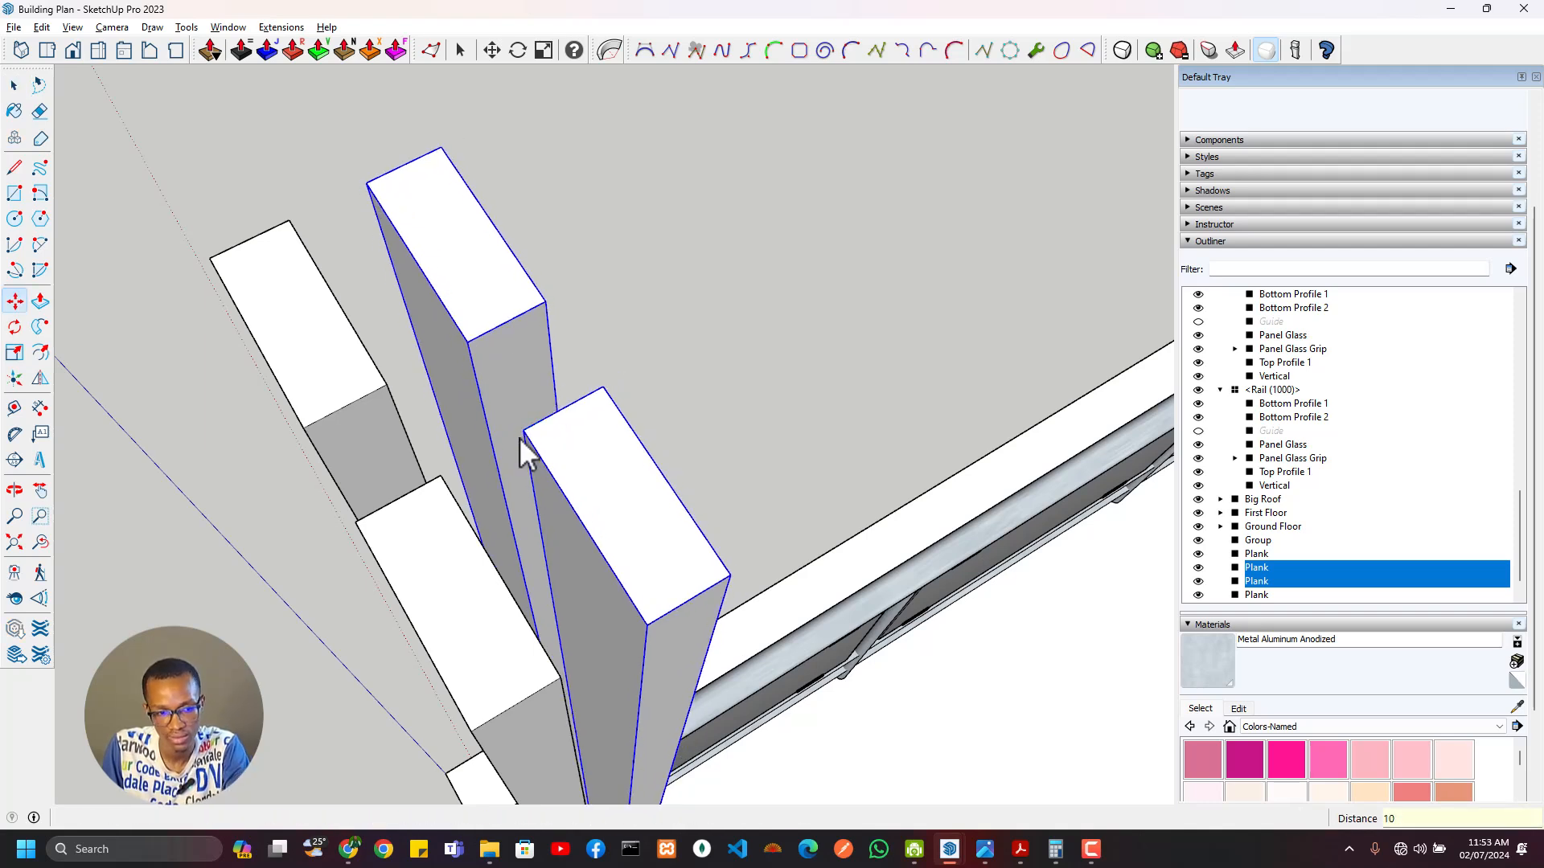
Step: Select the inner copied pair of planks and compare the post's spacing with the elevation drawing and the rendered image
key("space")
left_click(582, 522)
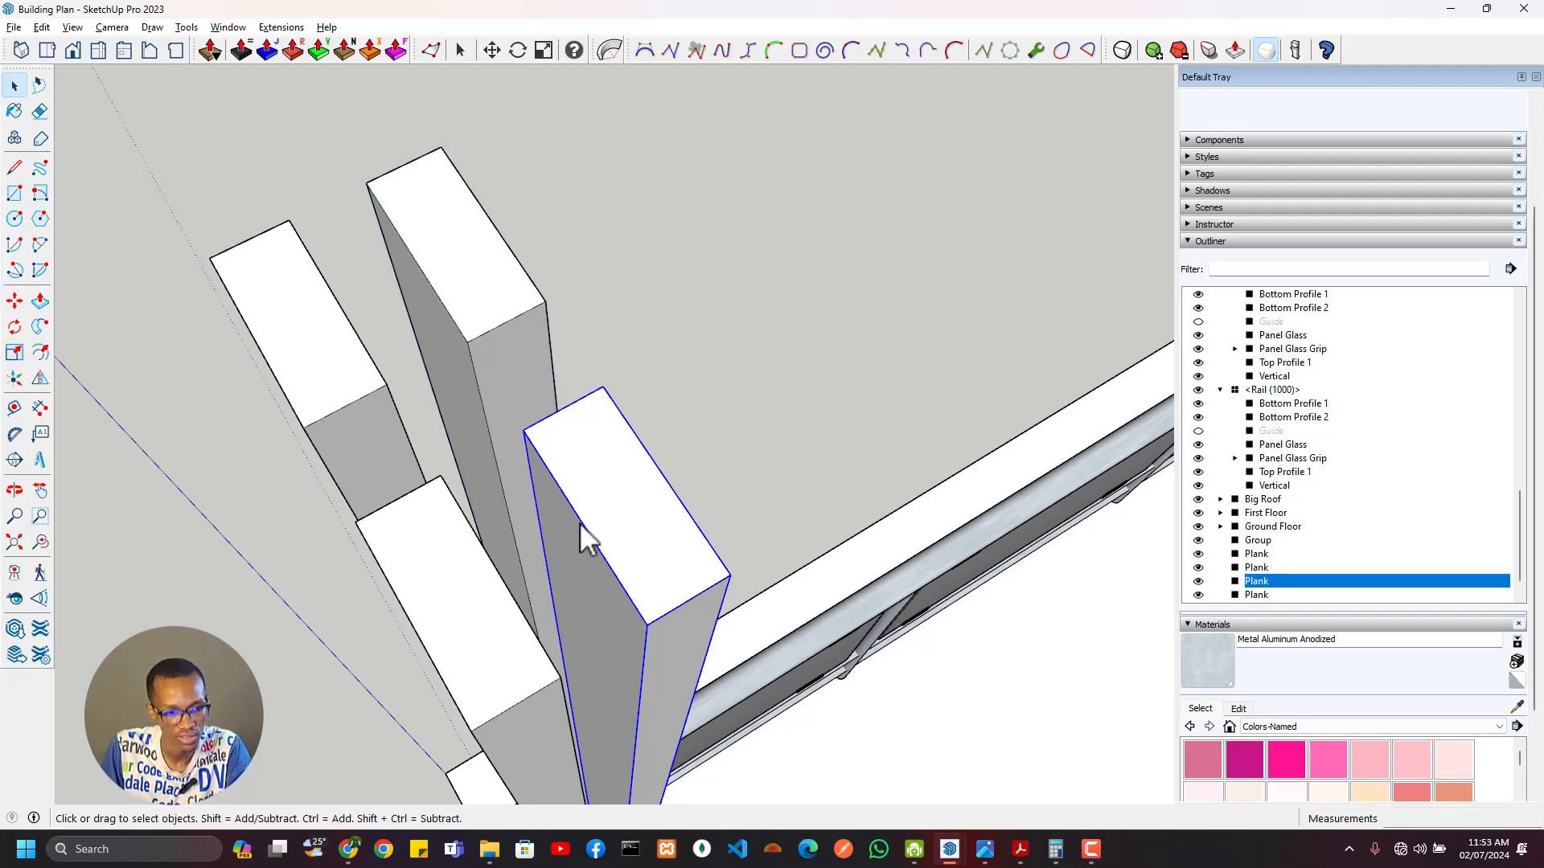
left_click(448, 592, "shift")
key("alt+Tab")
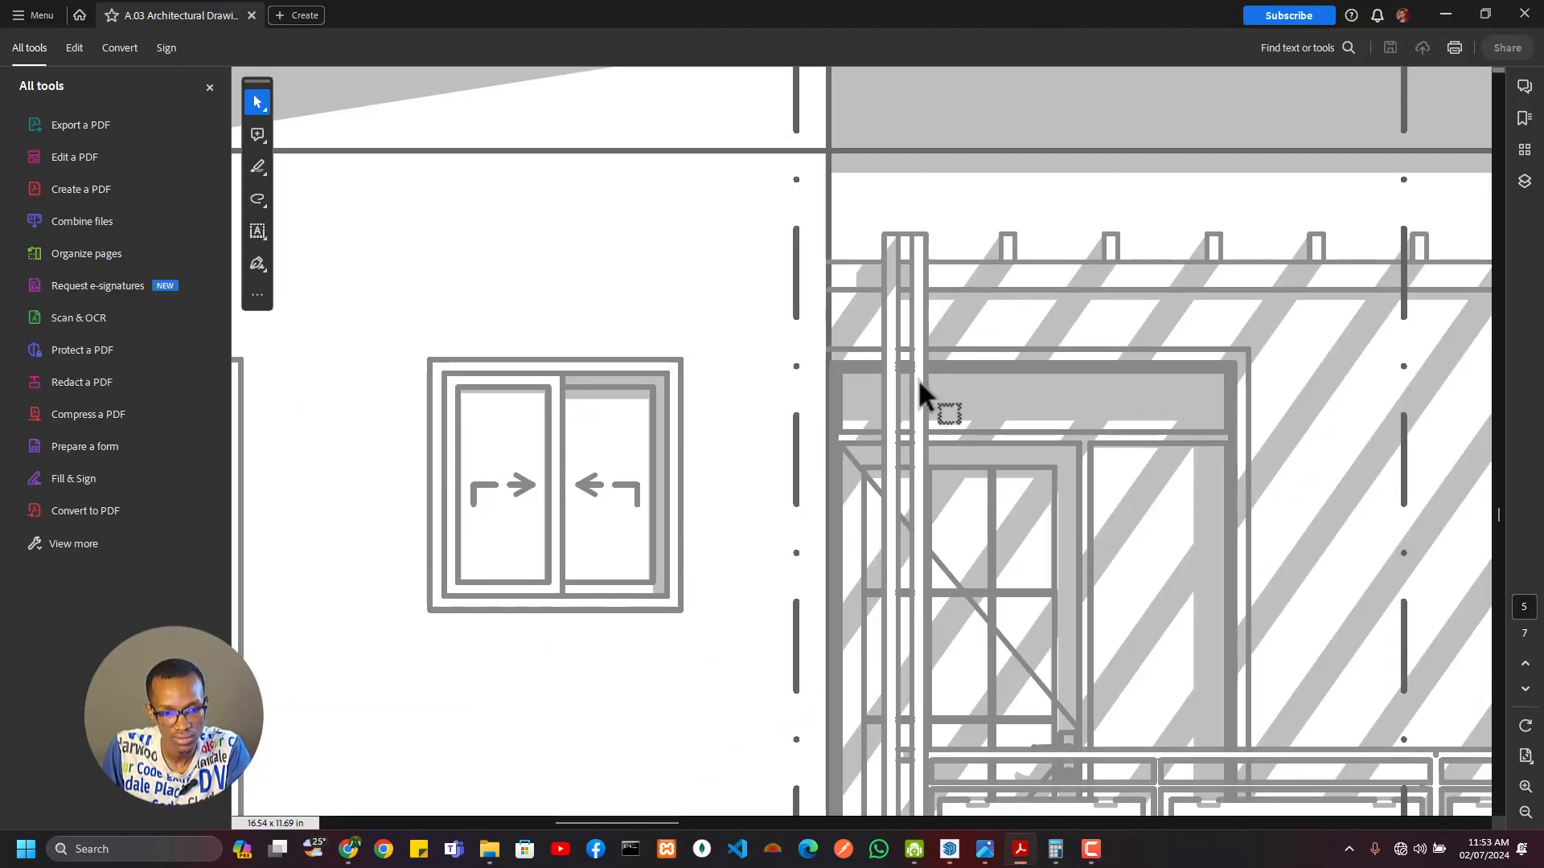
key("alt+Tab+Tab")
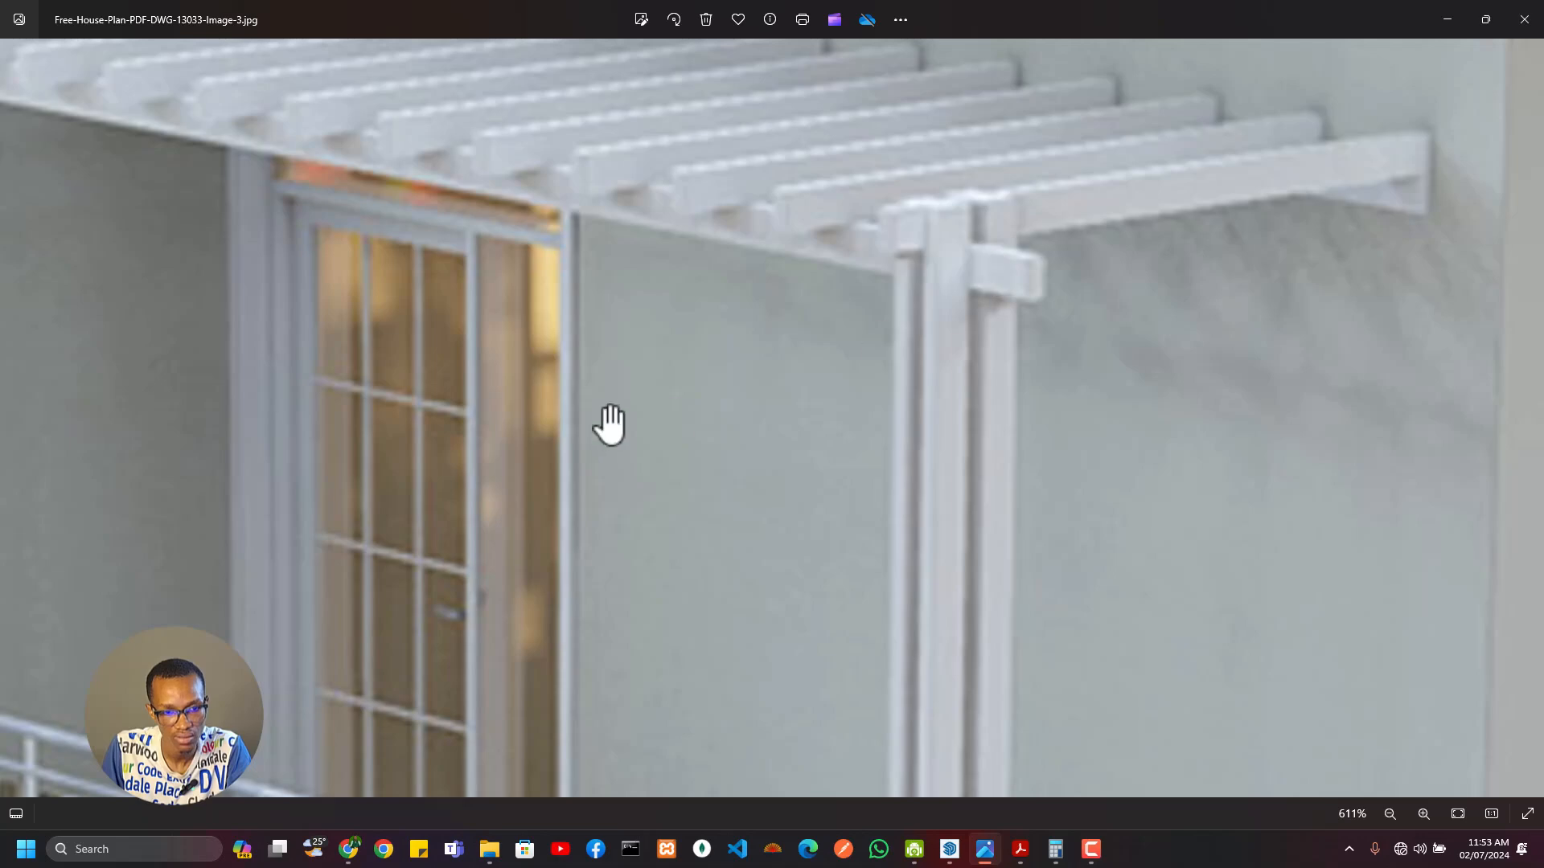
key("alt+Tab")
key("alt+Tab")
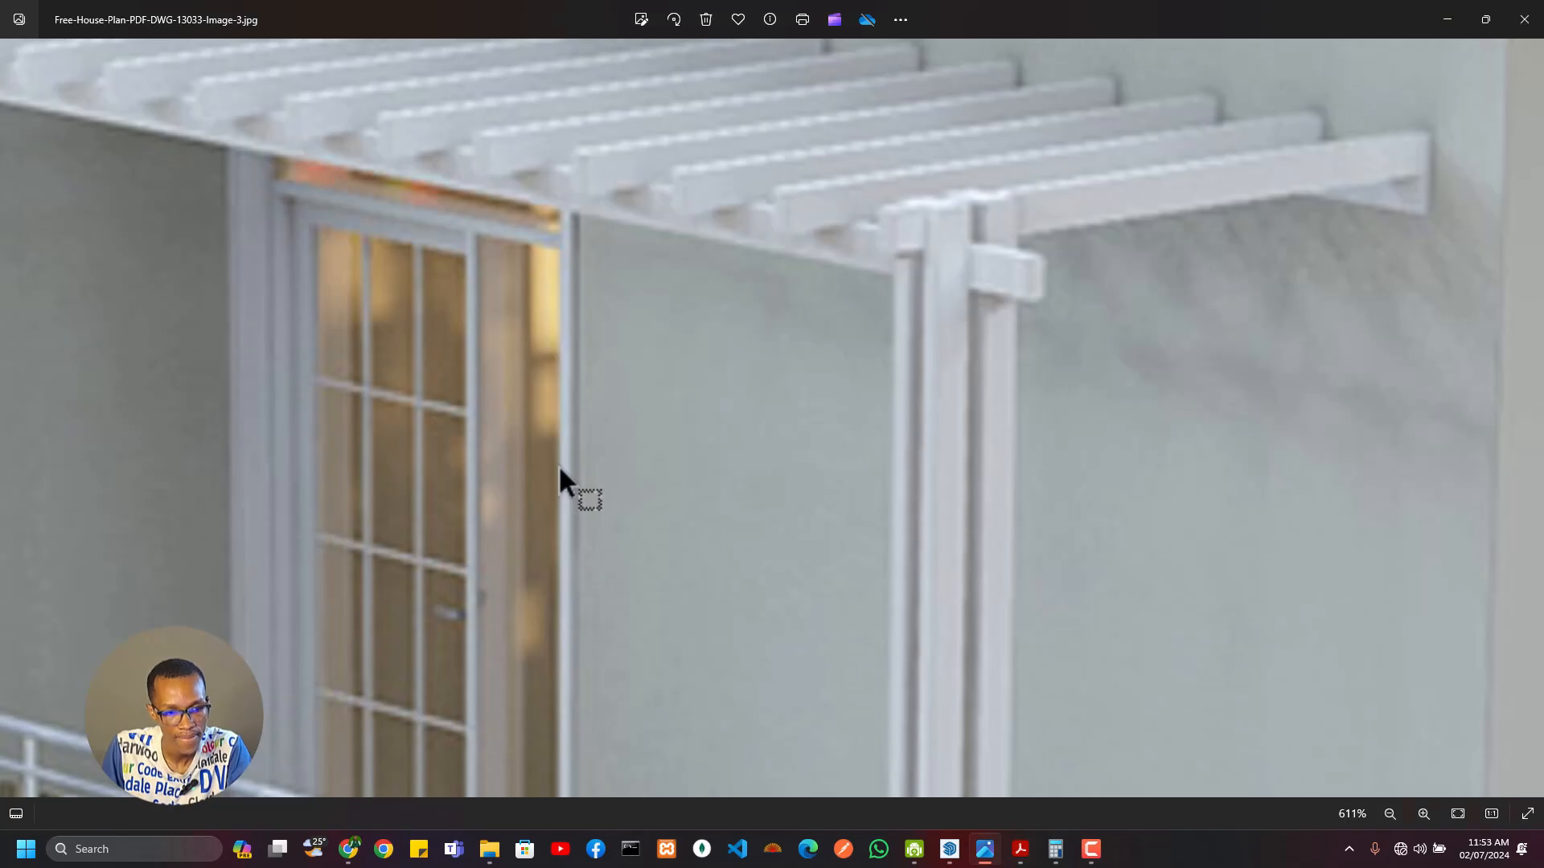
key("alt+Tab+Tab")
Step: Move the inner pair of planks 10 mm toward the original front pair to narrow the gap between the pairs
mouse_move(482, 537)
middle_mouse_down()
mouse_move(662, 504)
mouse_move(620, 510)
middle_mouse_up()
key("t")
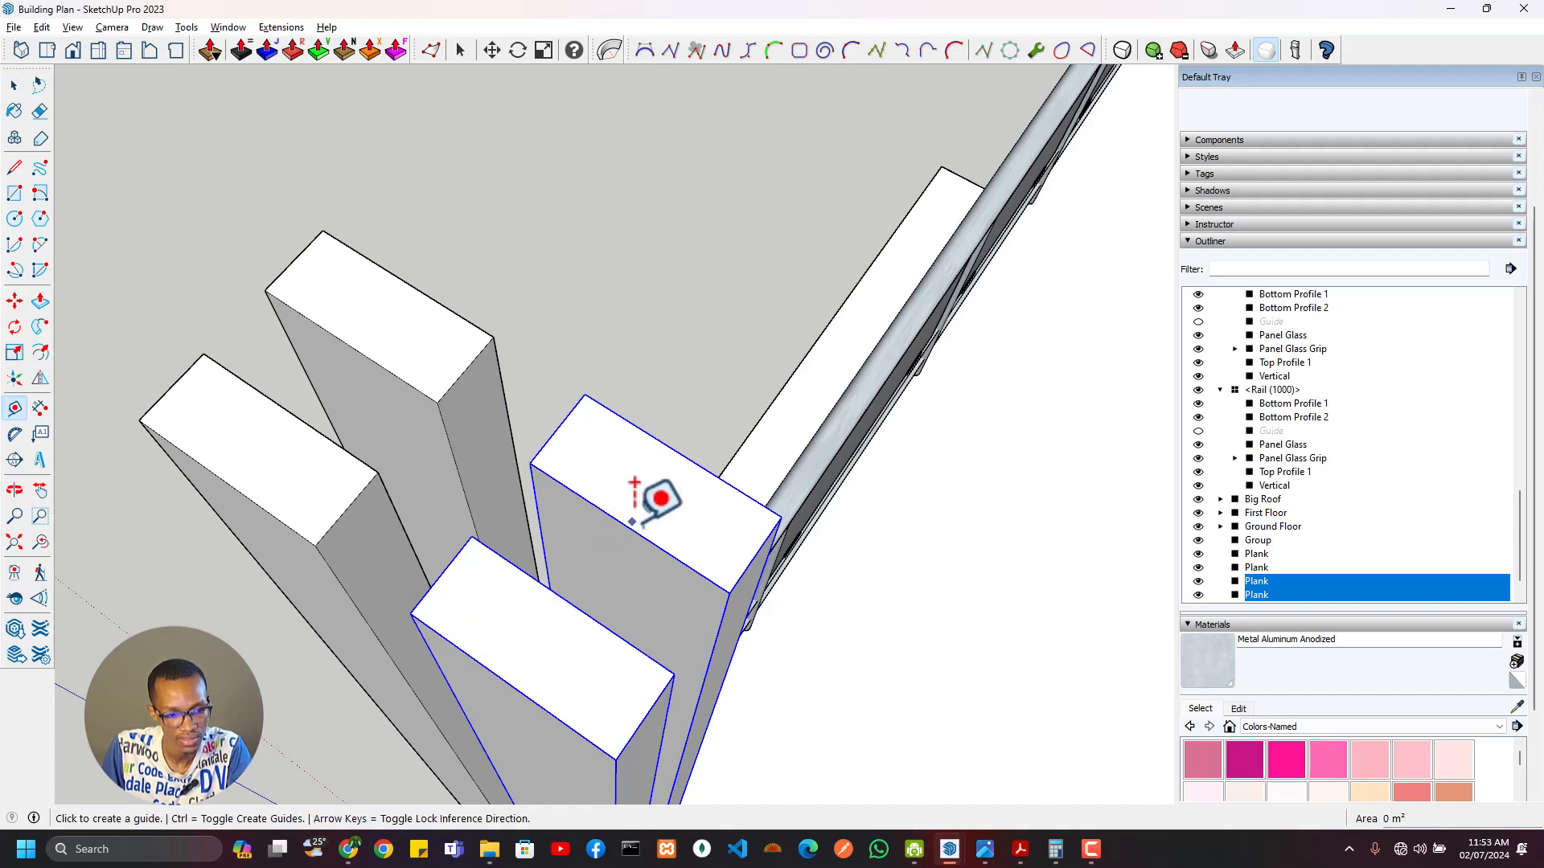
left_click(628, 527)
key("Escape")
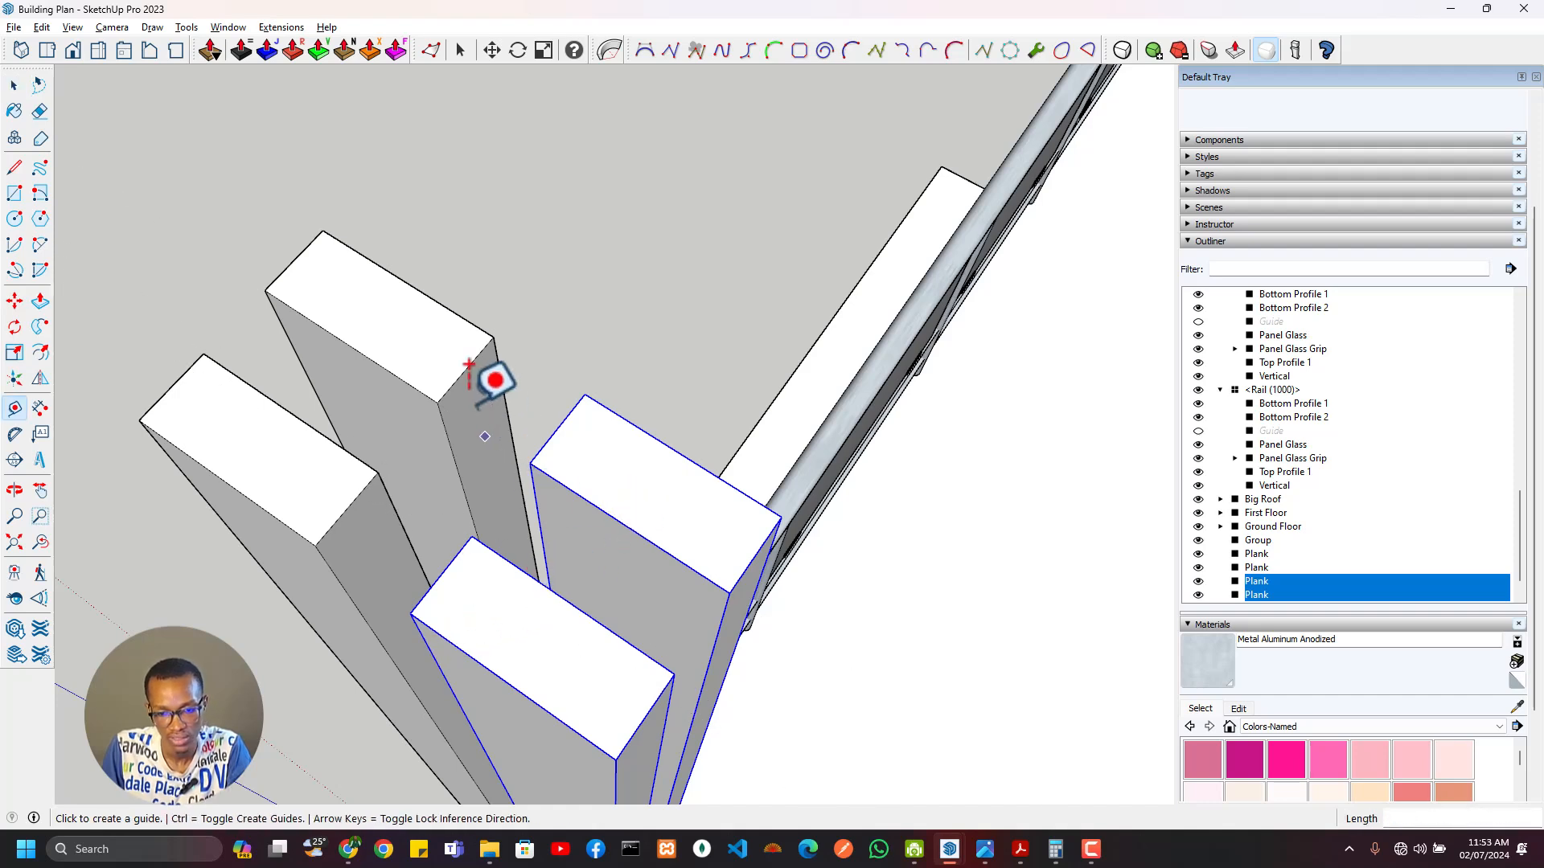
left_click(456, 382)
key("Escape")
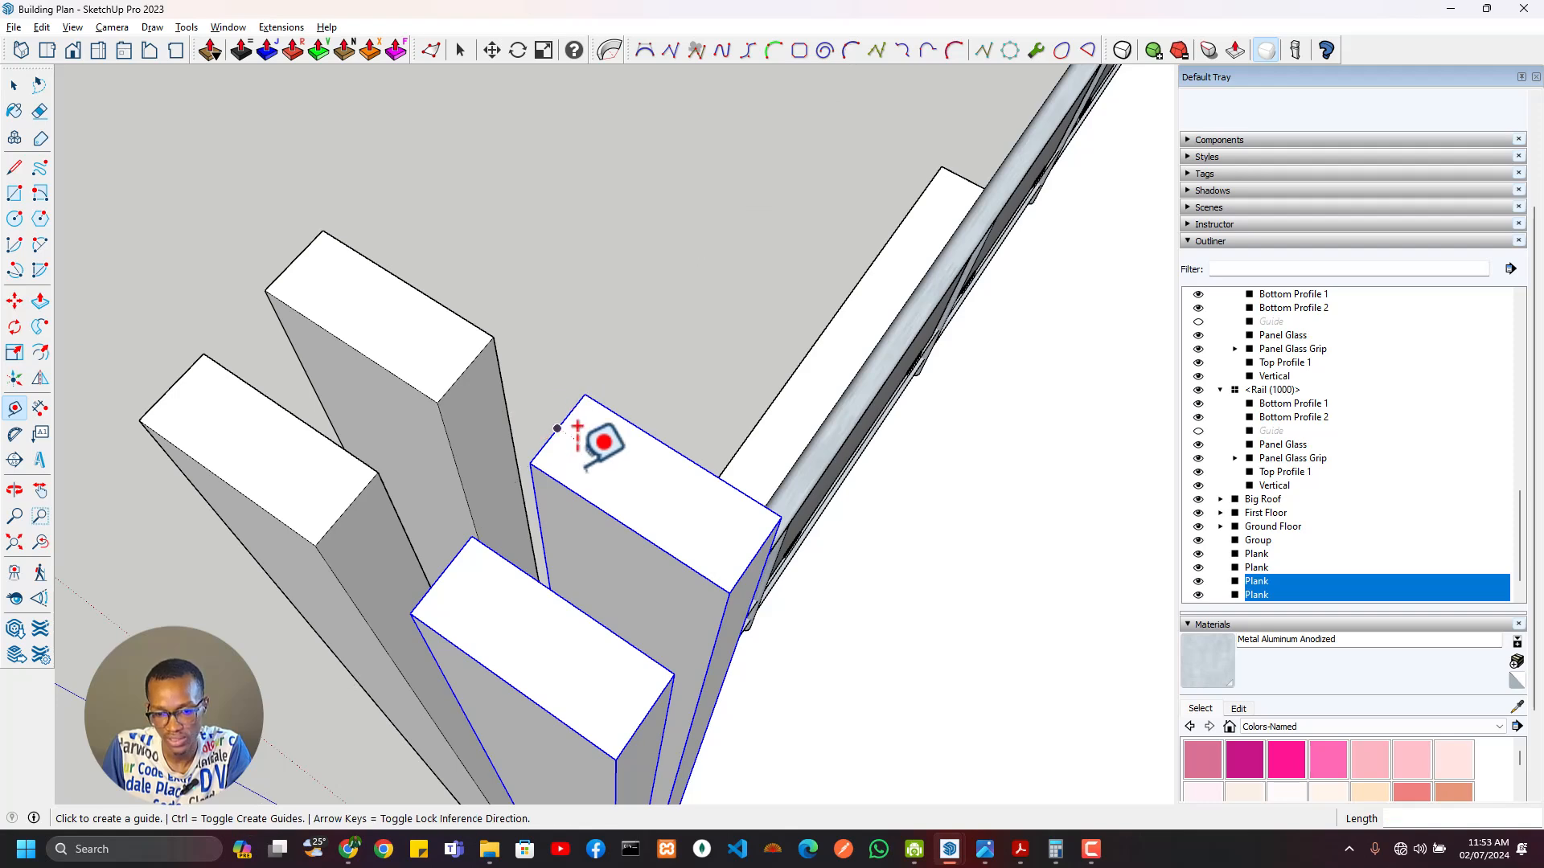
key("space")
key("m")
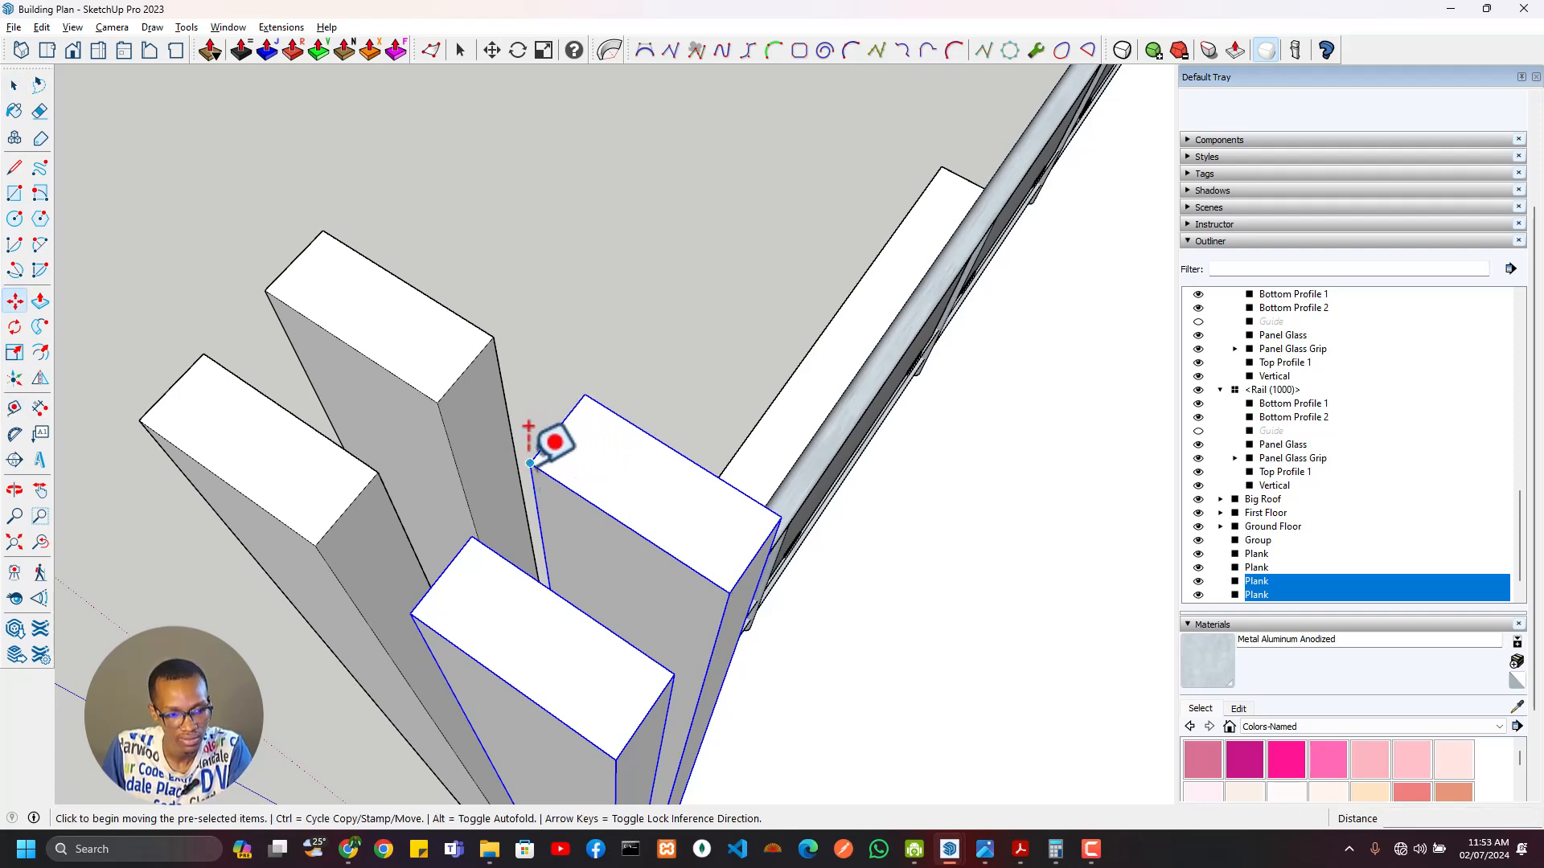
left_click(551, 431)
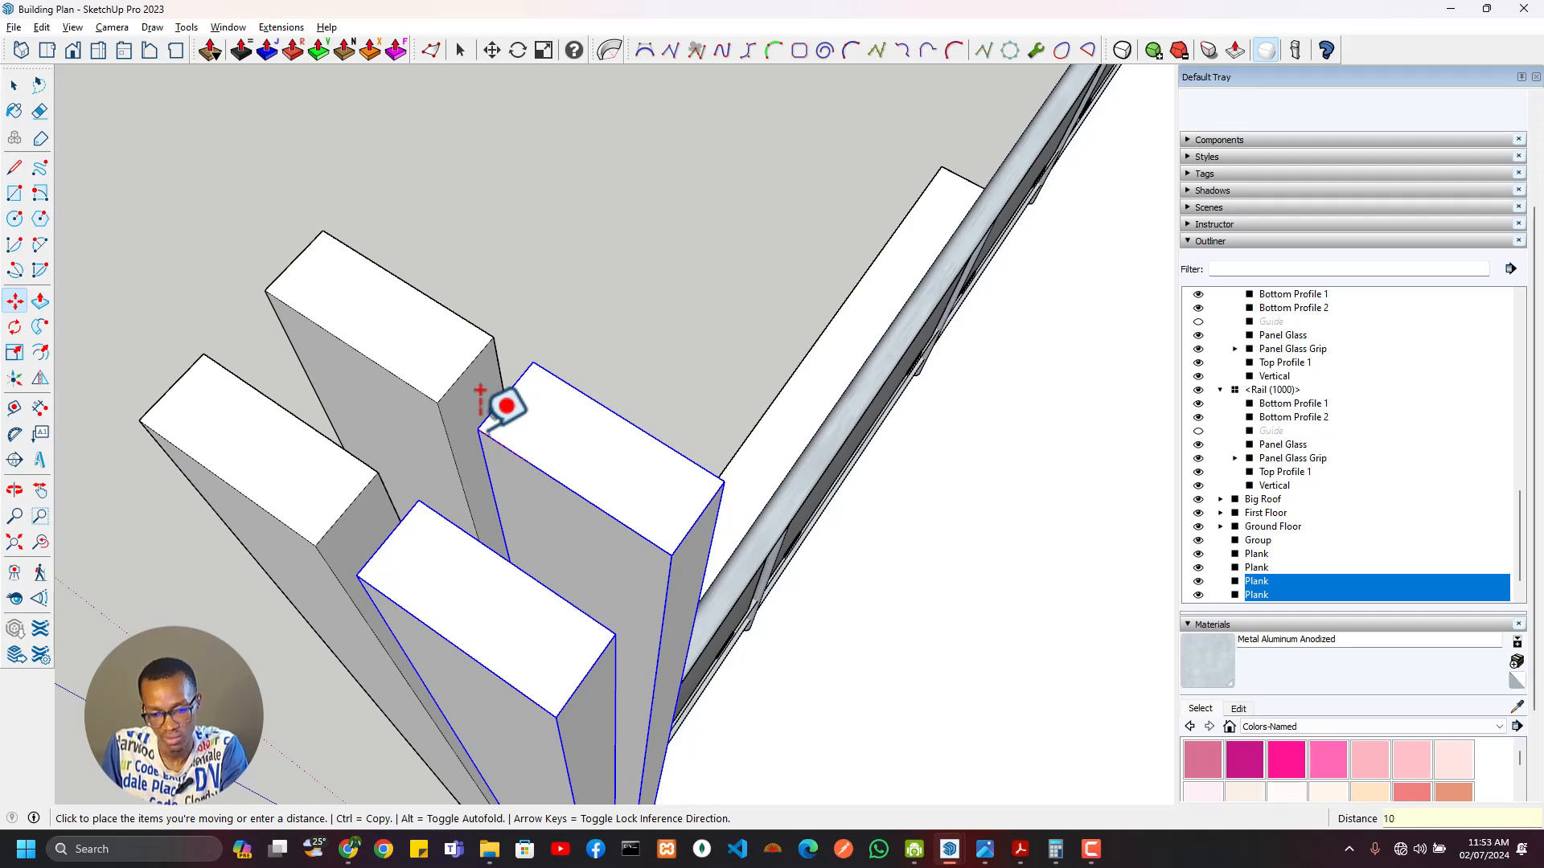
key("Return")
scroll(485, 552, "down", 2)
Step: Make the four post planks one group and name its instance Bunch O Plank
key("alt+Tab")
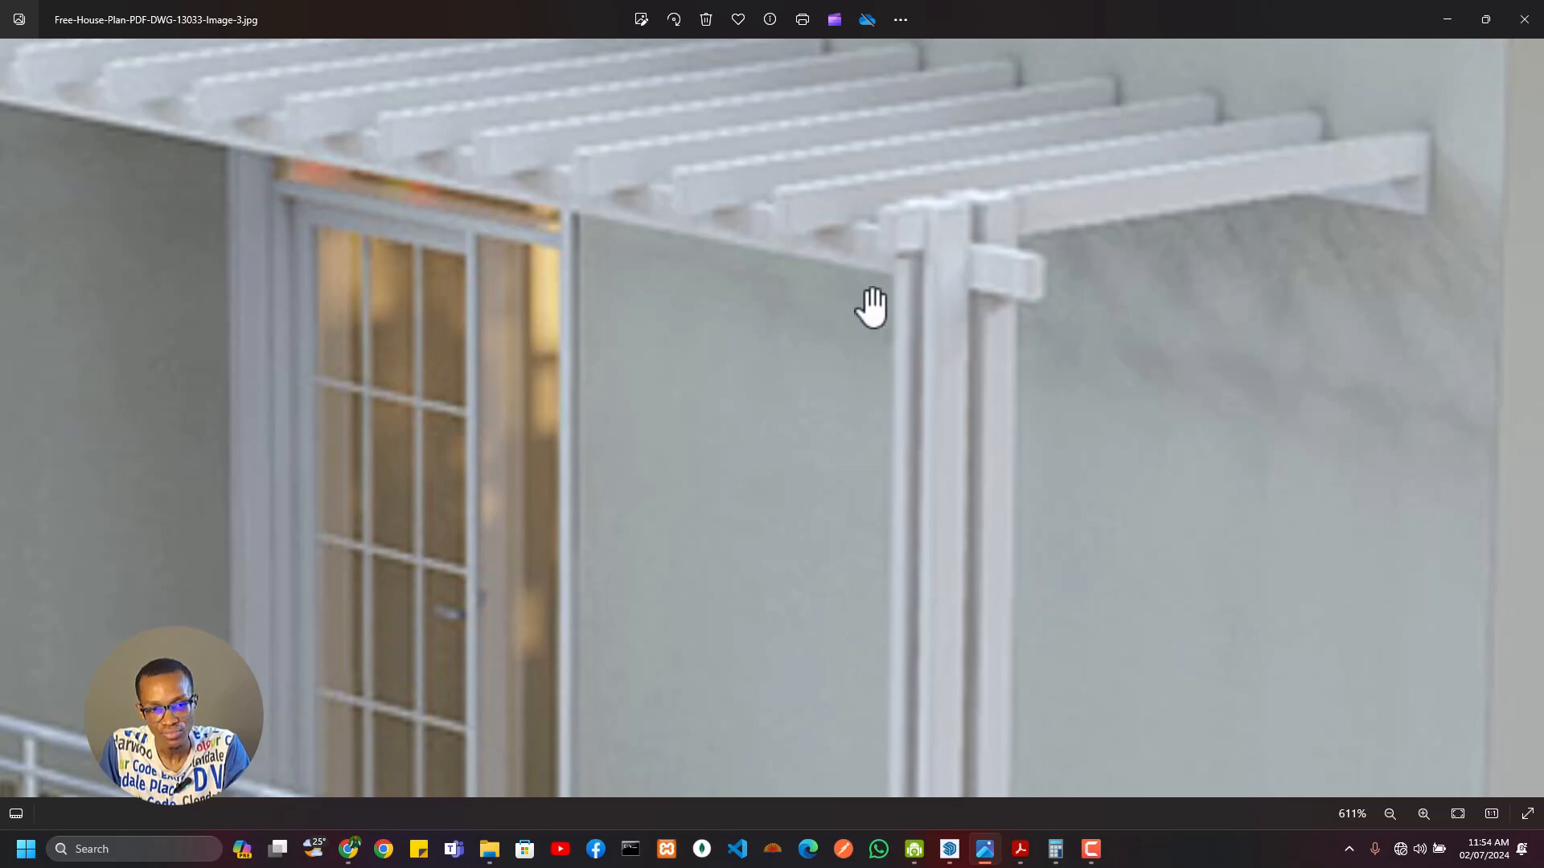
key("alt+Tab")
scroll(593, 537, "down", 4)
mouse_move(590, 540)
middle_mouse_down()
mouse_move(579, 574)
mouse_move(940, 274)
mouse_move(686, 544)
mouse_move(820, 551)
mouse_move(1025, 273)
mouse_move(978, 369)
mouse_move(784, 504)
middle_mouse_up()
scroll(758, 395, "up", 4)
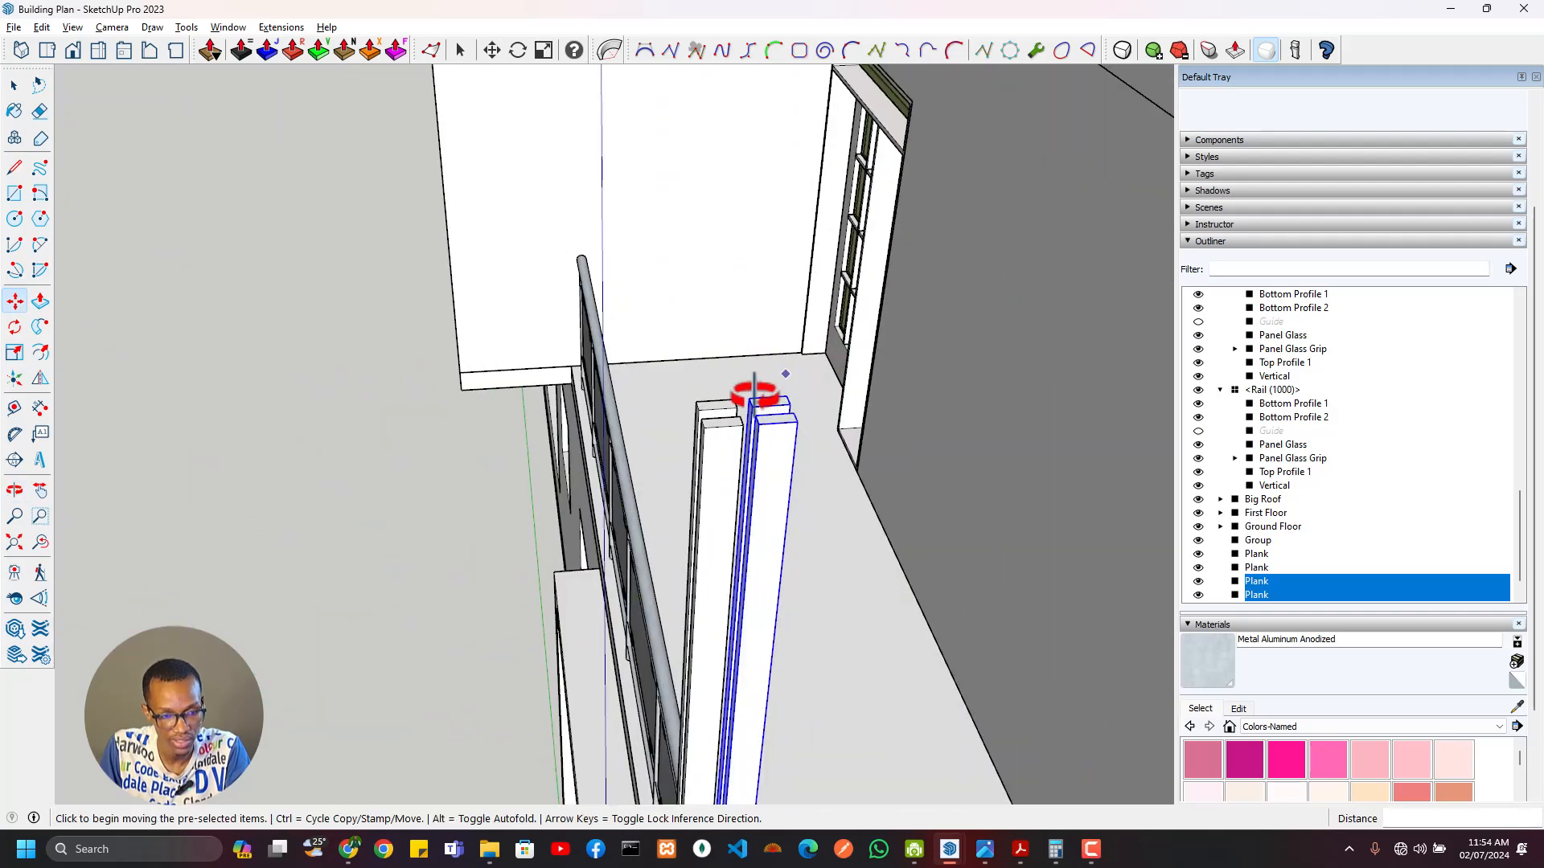
key("space")
left_click(721, 438, "ctrl")
left_click(715, 413, "ctrl")
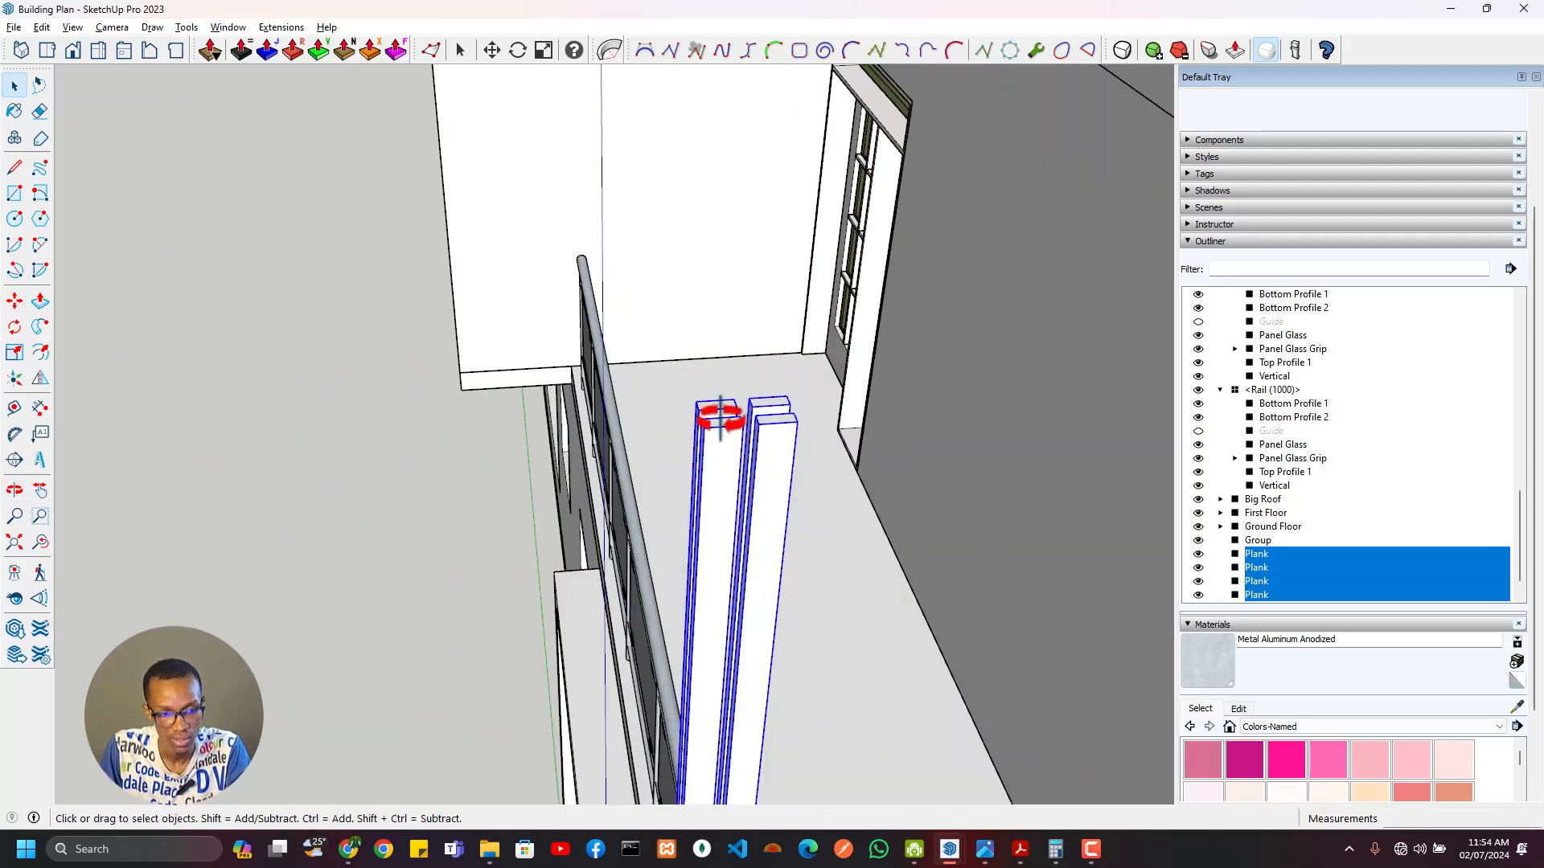
middle_click_drag(715, 414, 1072, 483)
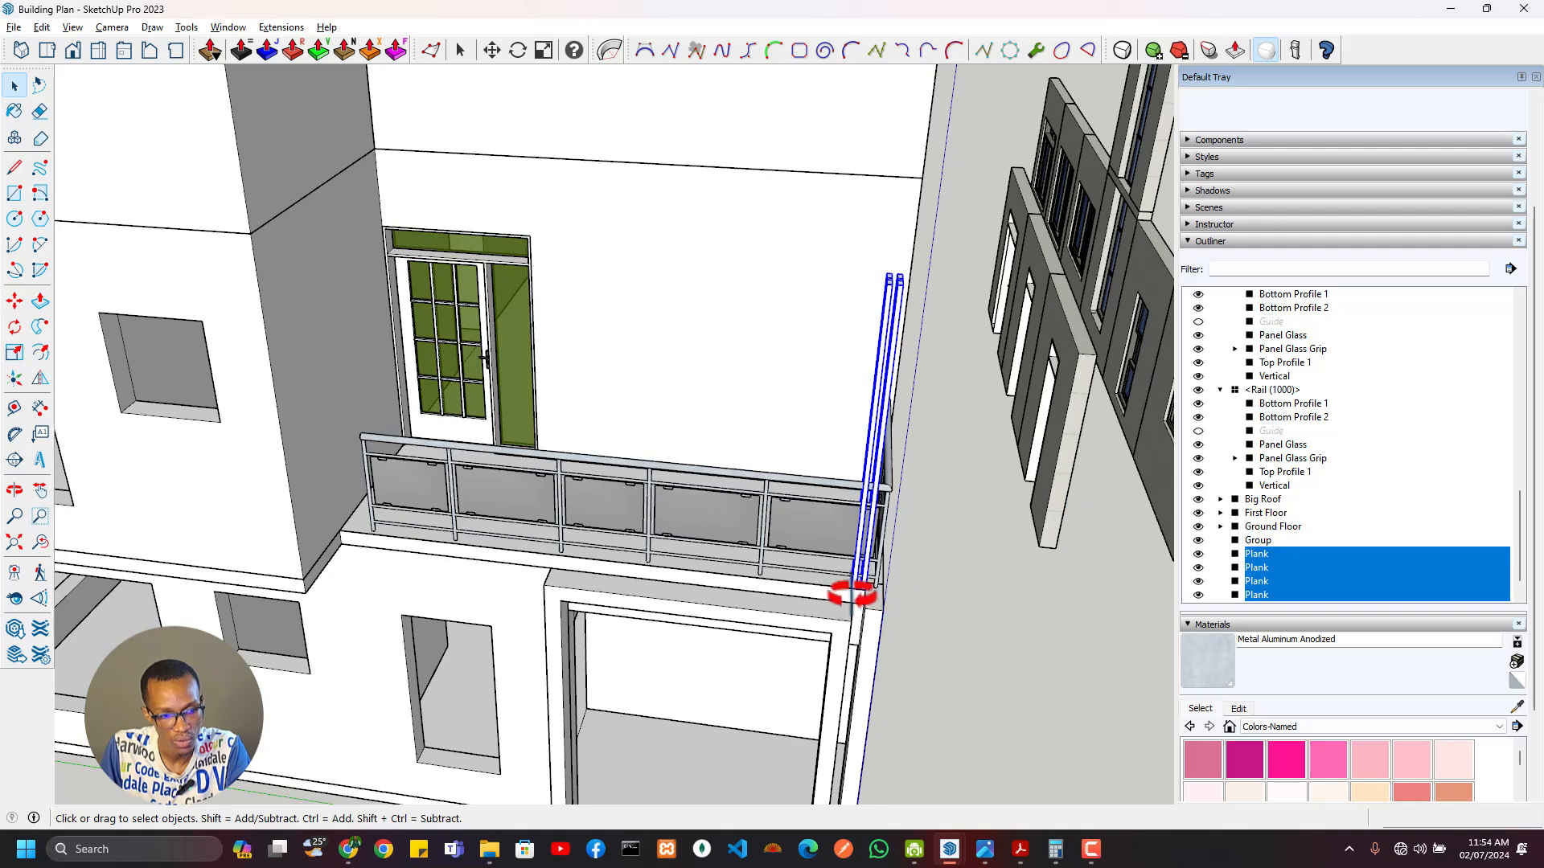
scroll(850, 587, "up", 3)
key("m")
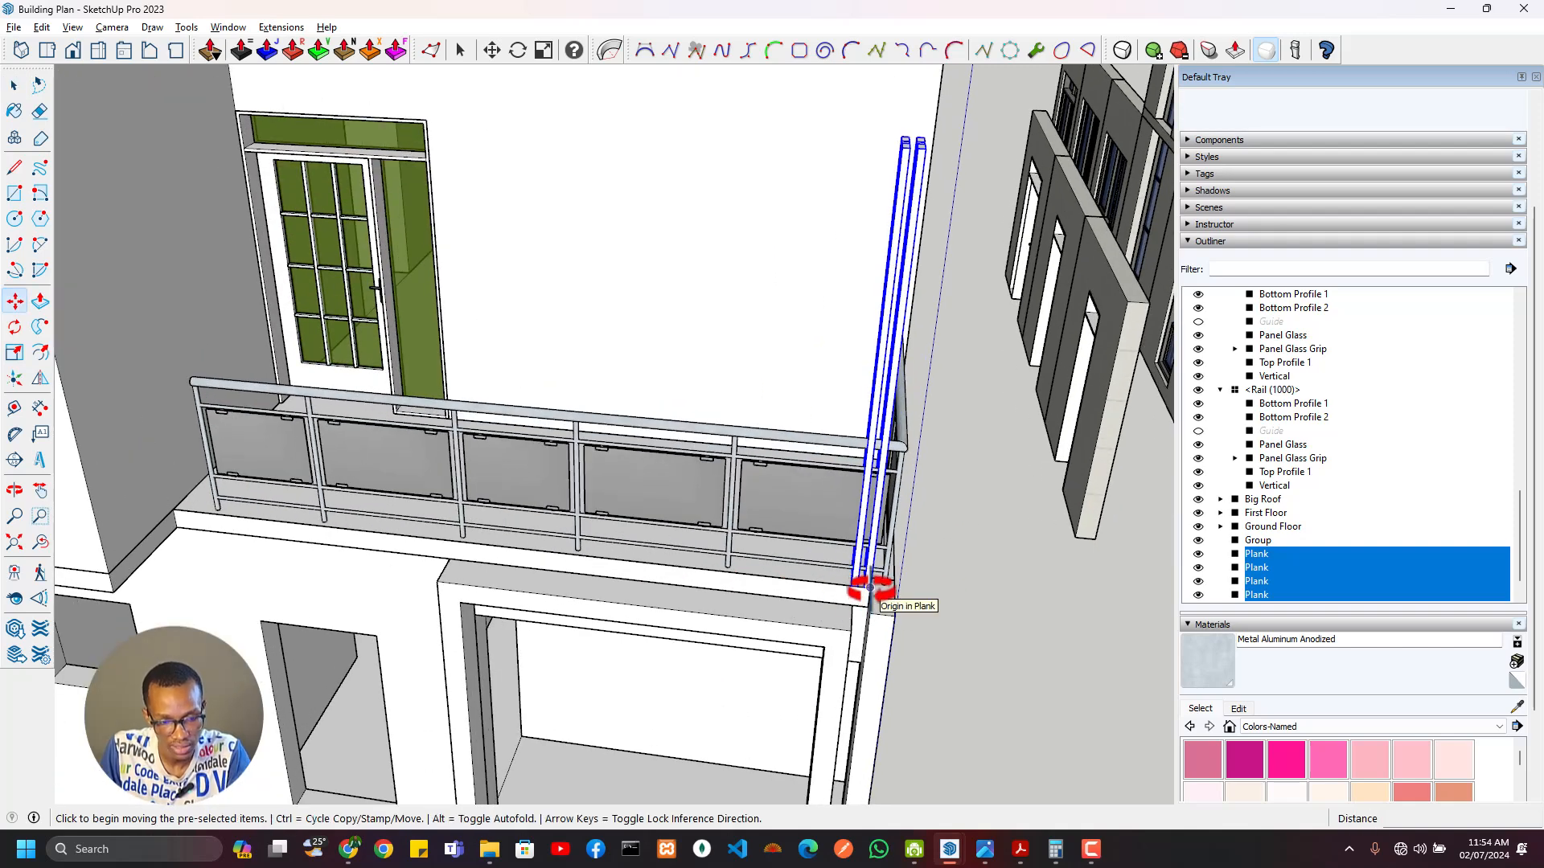
right_click(870, 583)
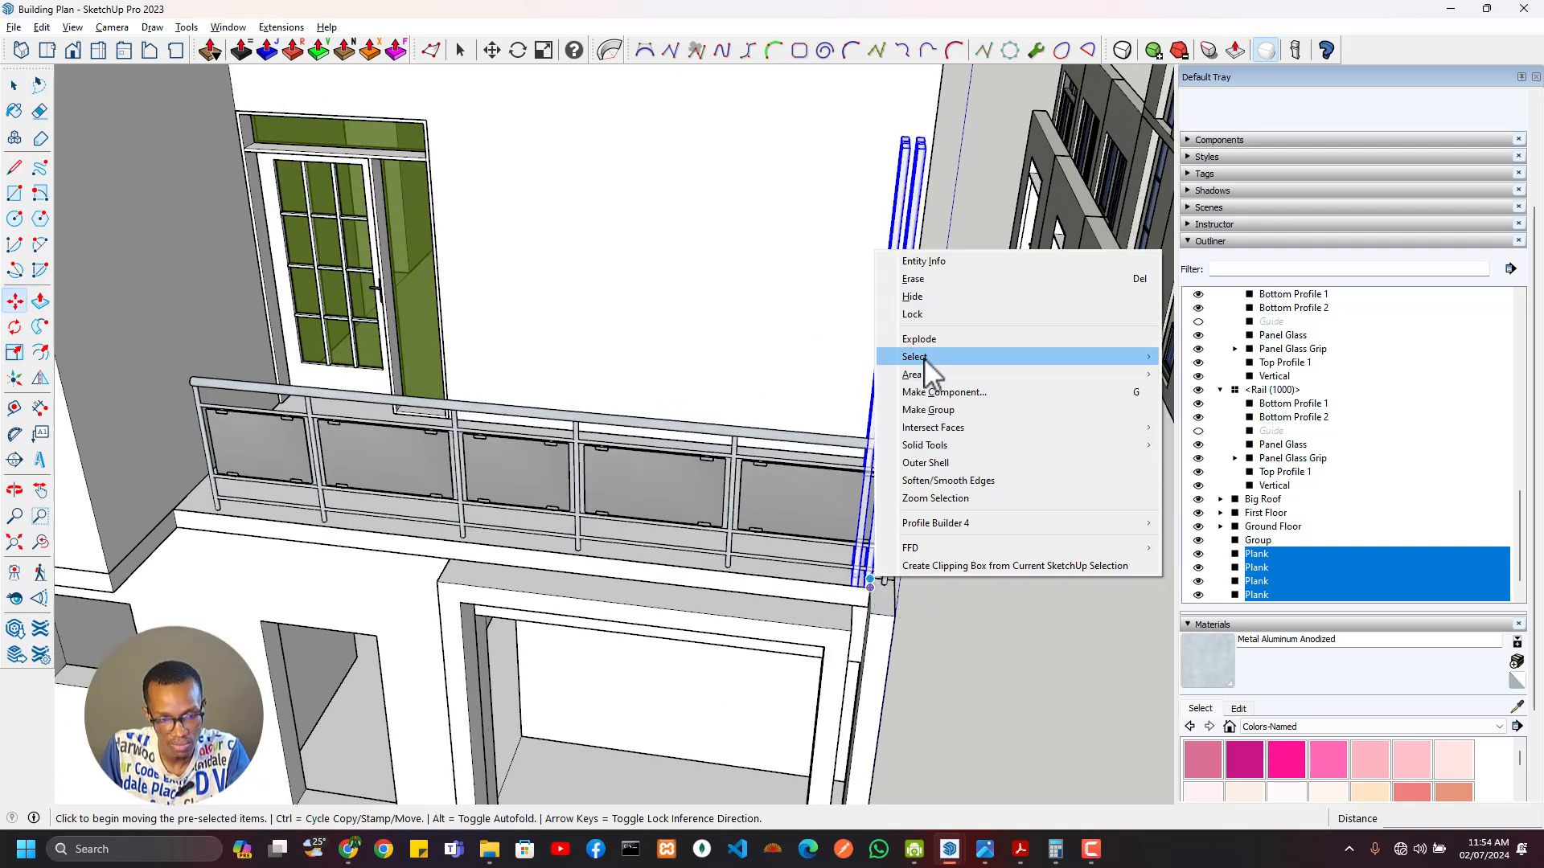
left_click(929, 411)
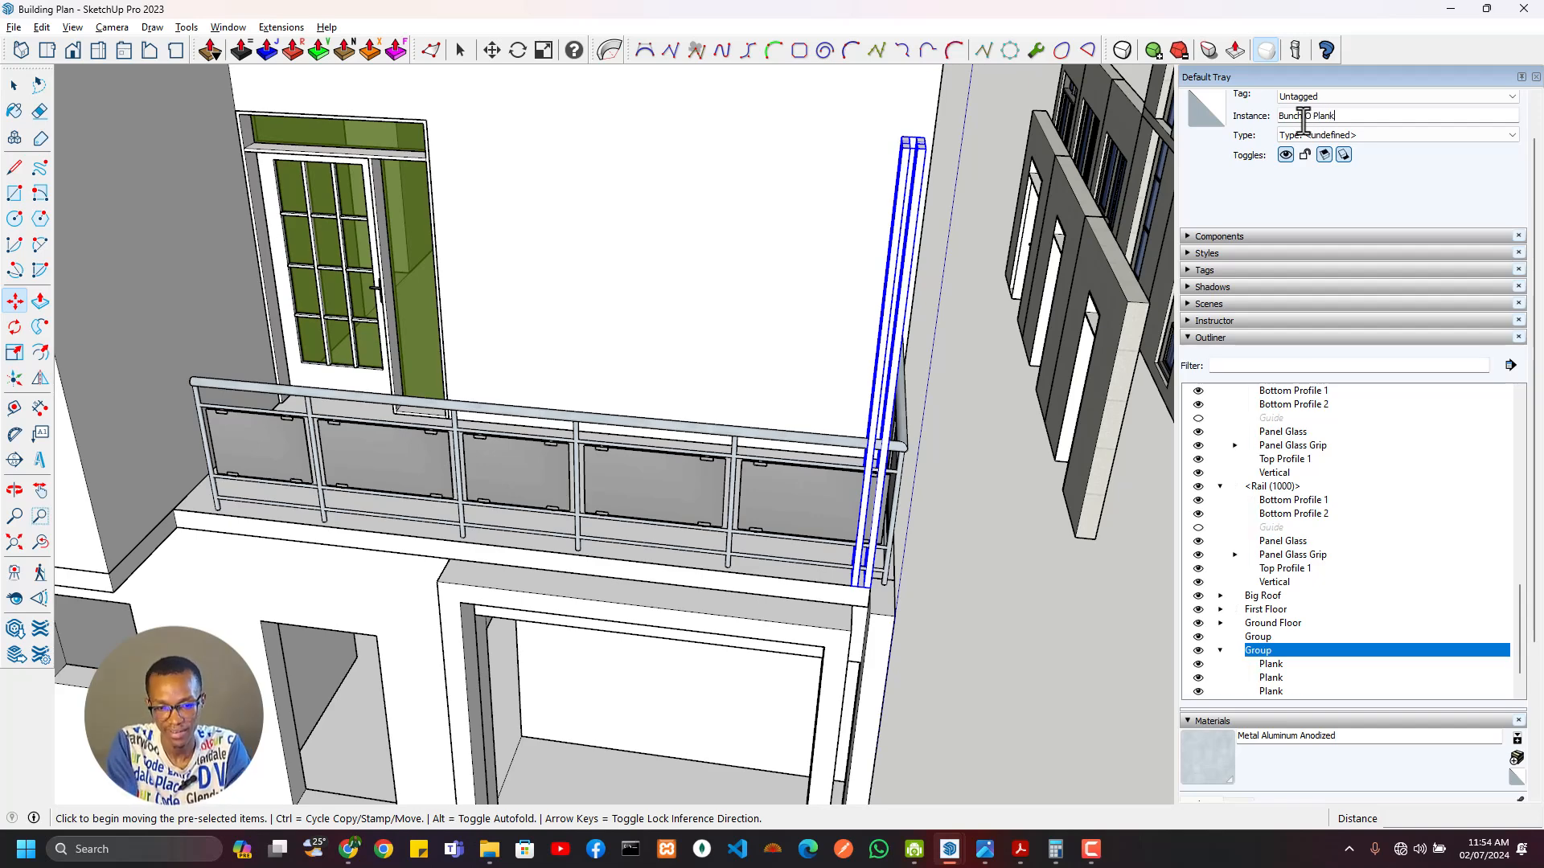
key("Return")
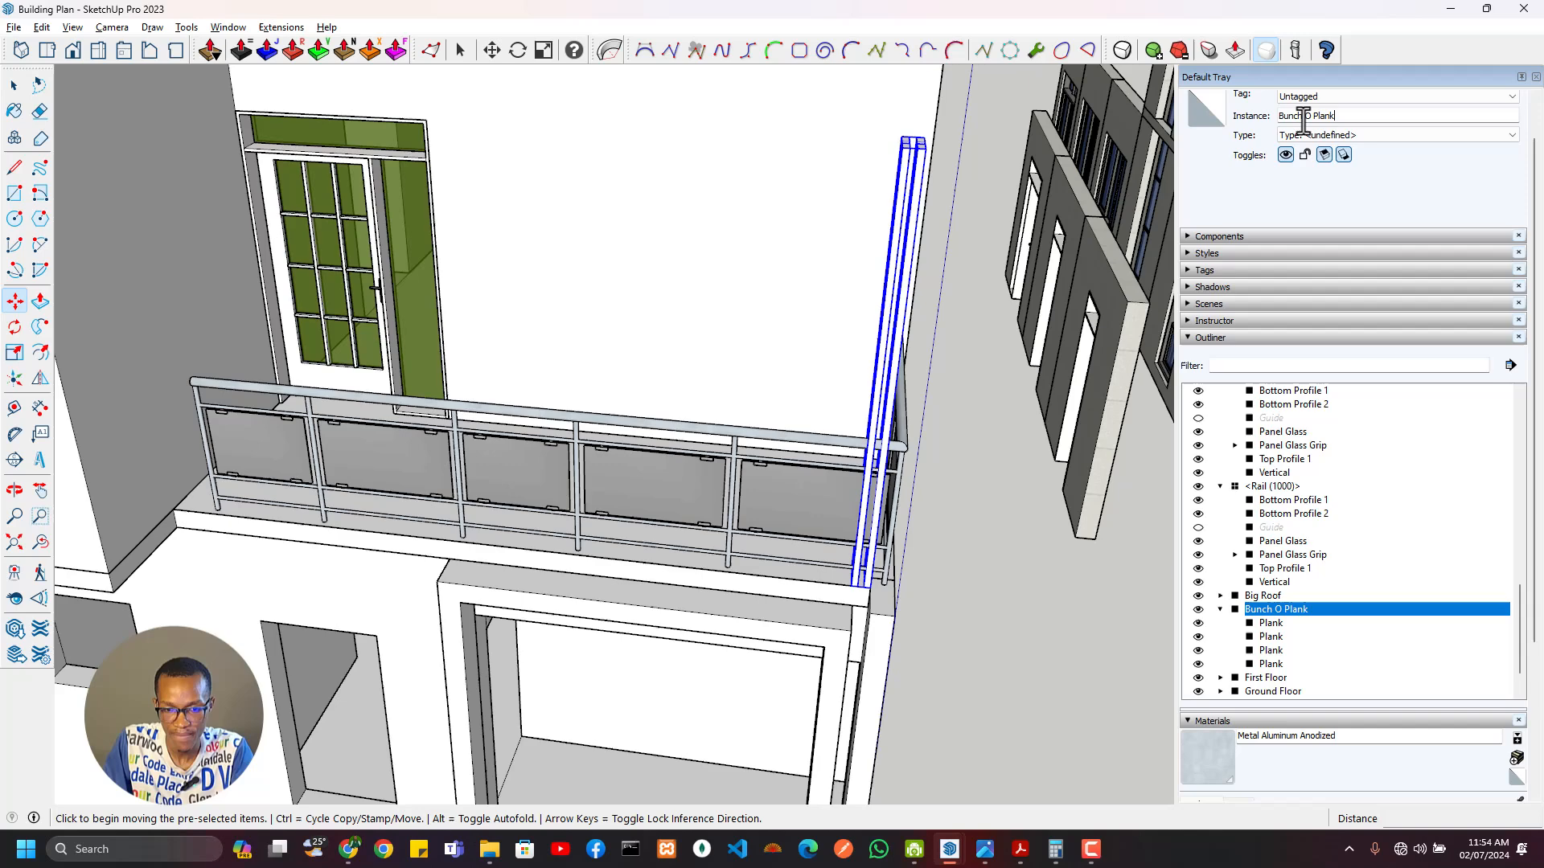
left_click(1219, 610)
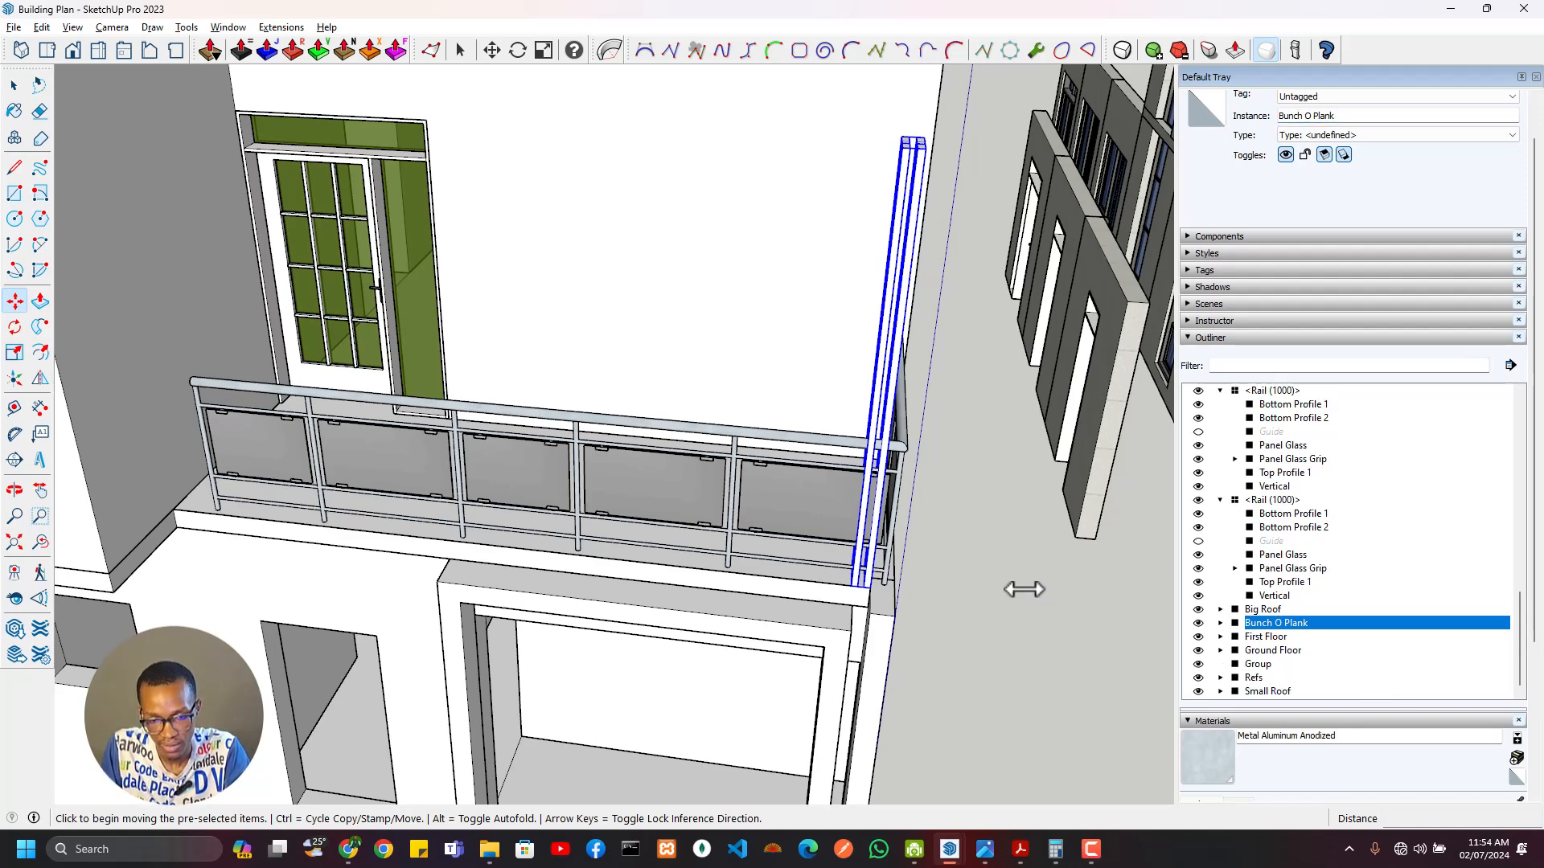
Step: Copy the Bunch O Plank group about 4.4 m along the balcony's front edge to the opposite end, beside the projecting wall
key("ctrl")
left_click(871, 588)
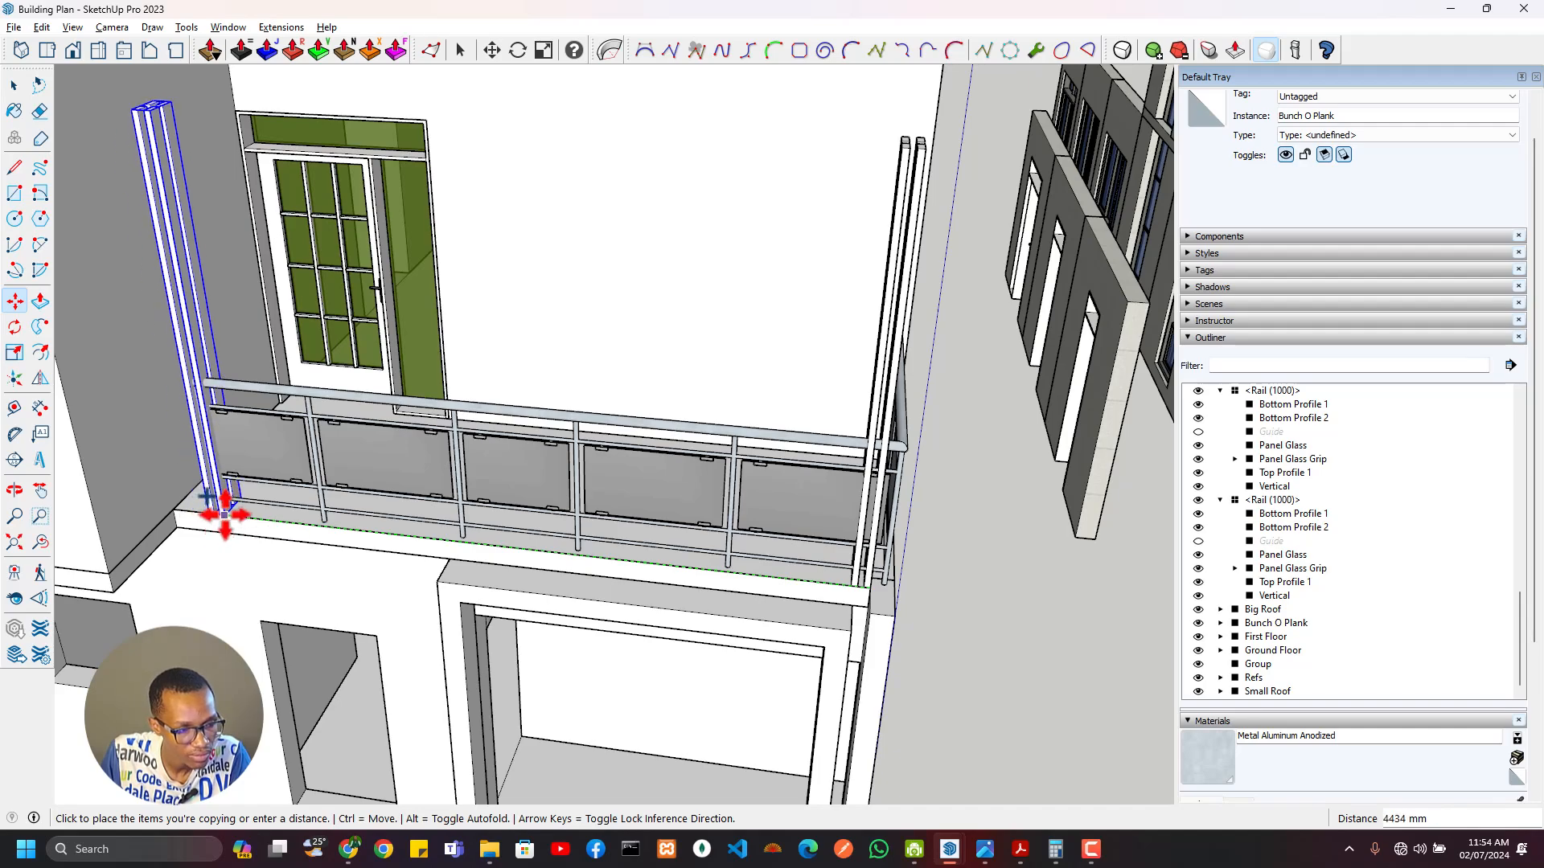
left_click(217, 513)
scroll(190, 397, "up", 10)
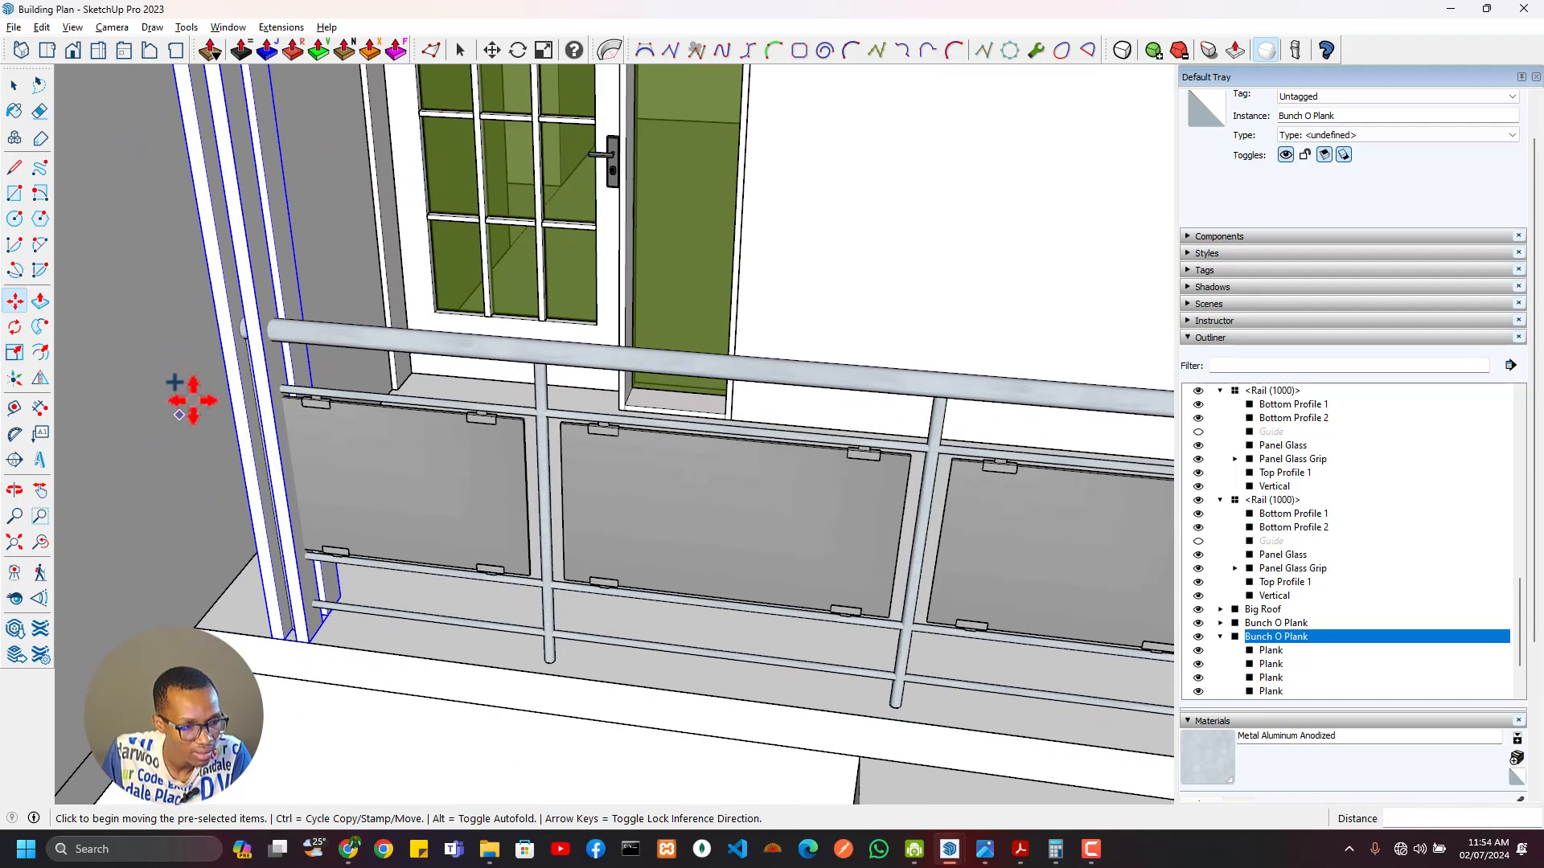
scroll(500, 471, "up", 3)
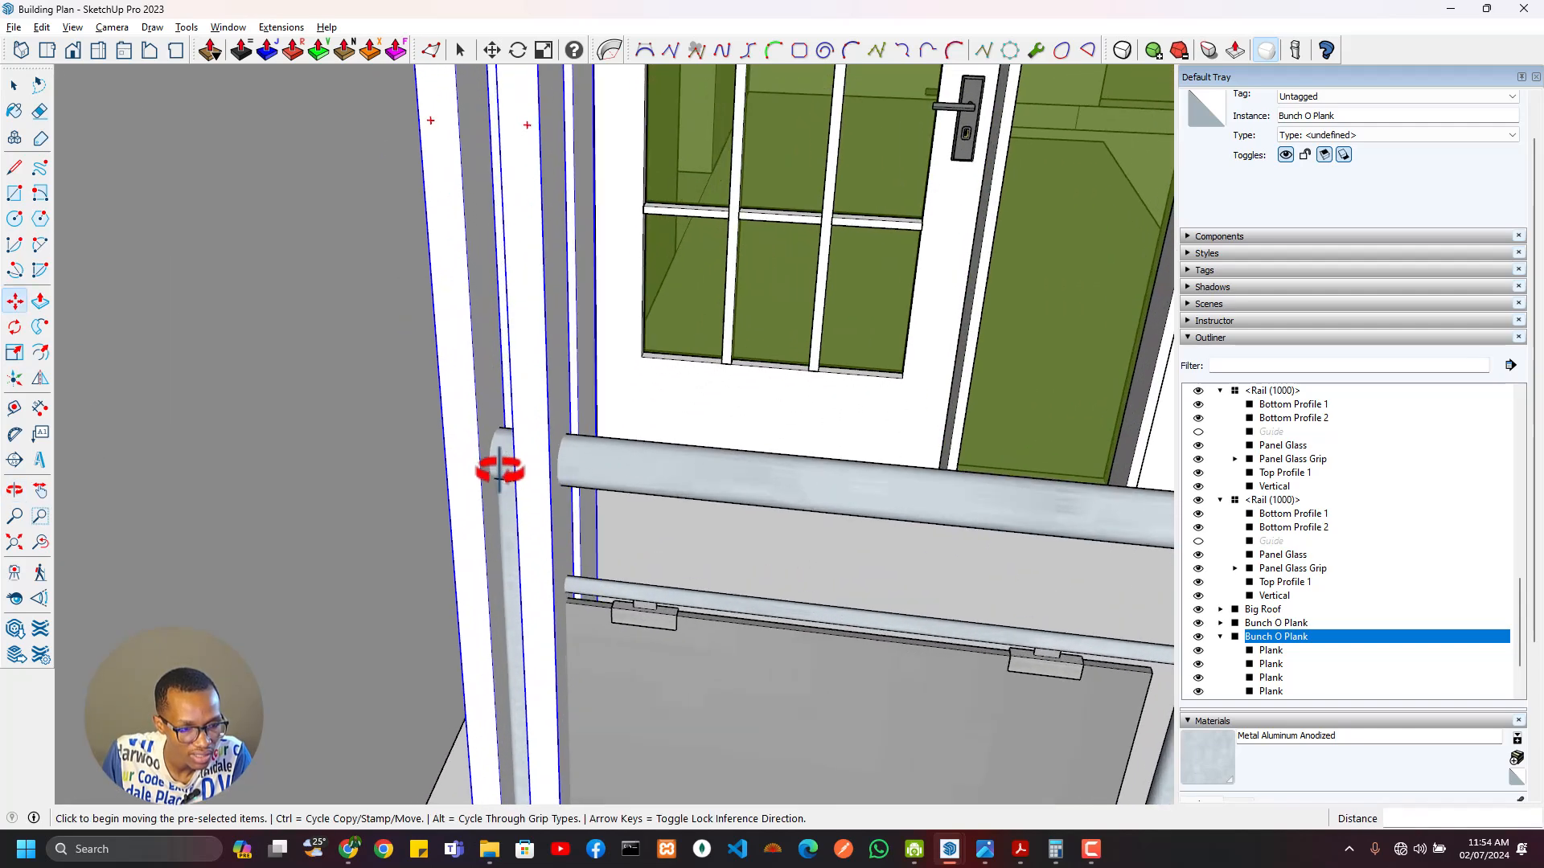
Step: Nudge the copied Bunch O Plank group a few millimetres along the balcony's front edge to align its planks around the handrail end
left_click(486, 474)
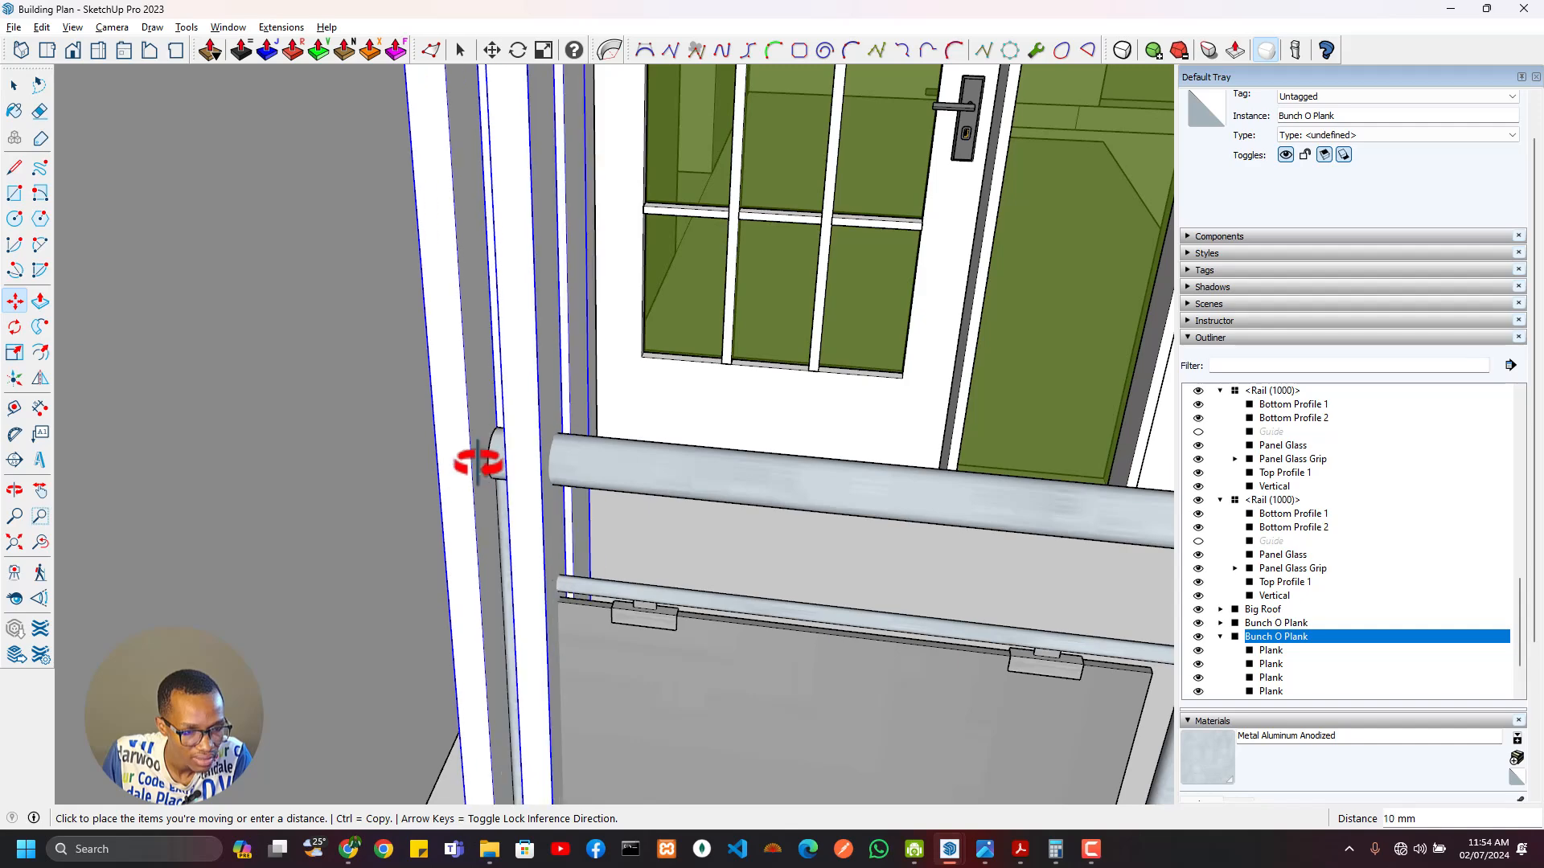
key("Escape")
scroll(484, 455, "up", 3)
scroll(493, 422, "up", 2)
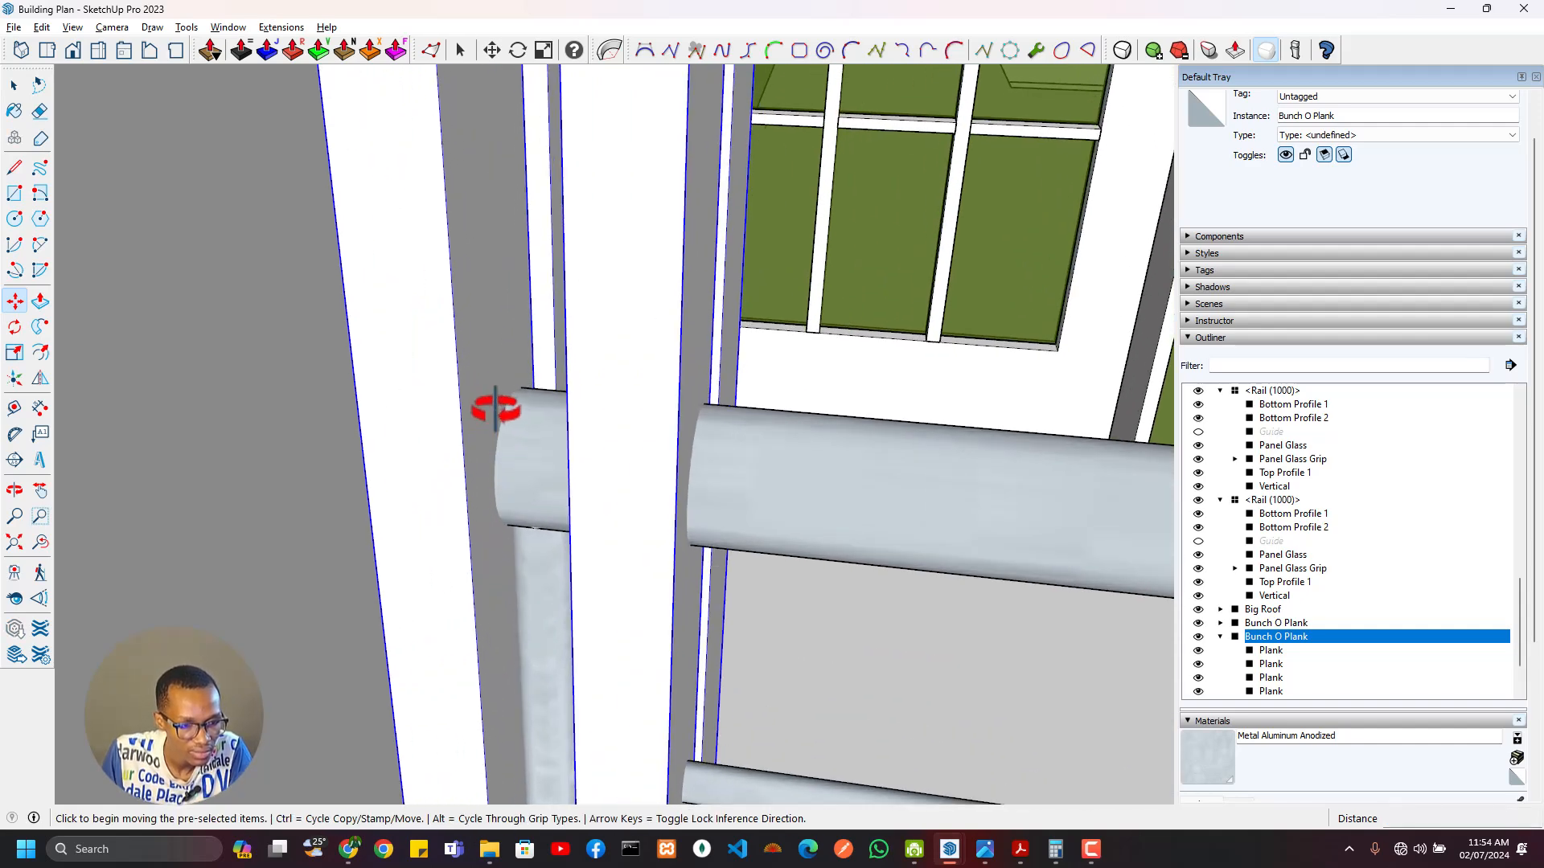
left_click(495, 410)
left_click(488, 426)
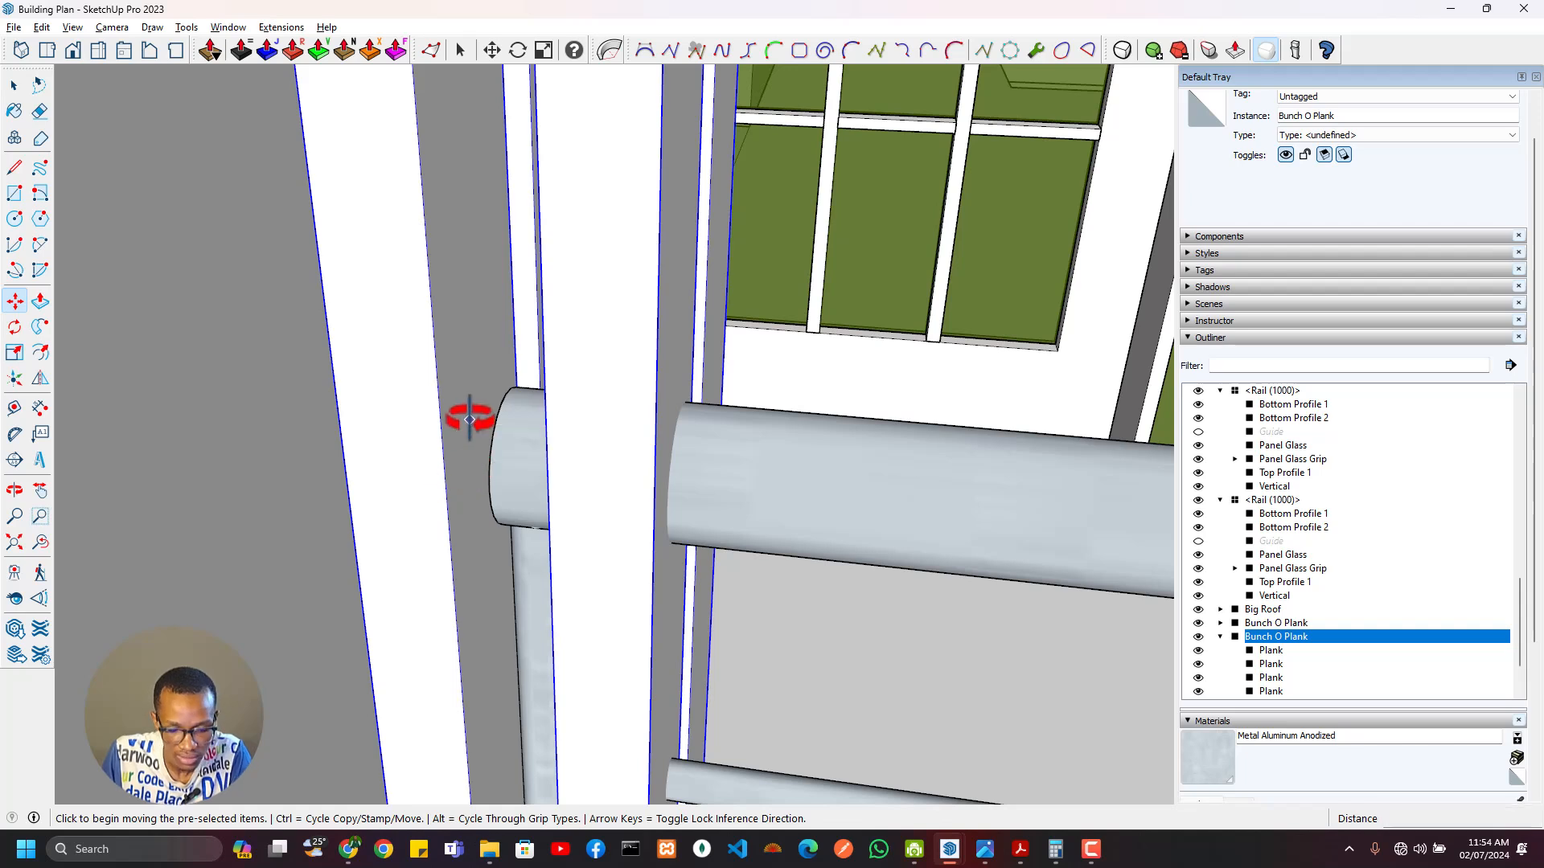
left_click(474, 419)
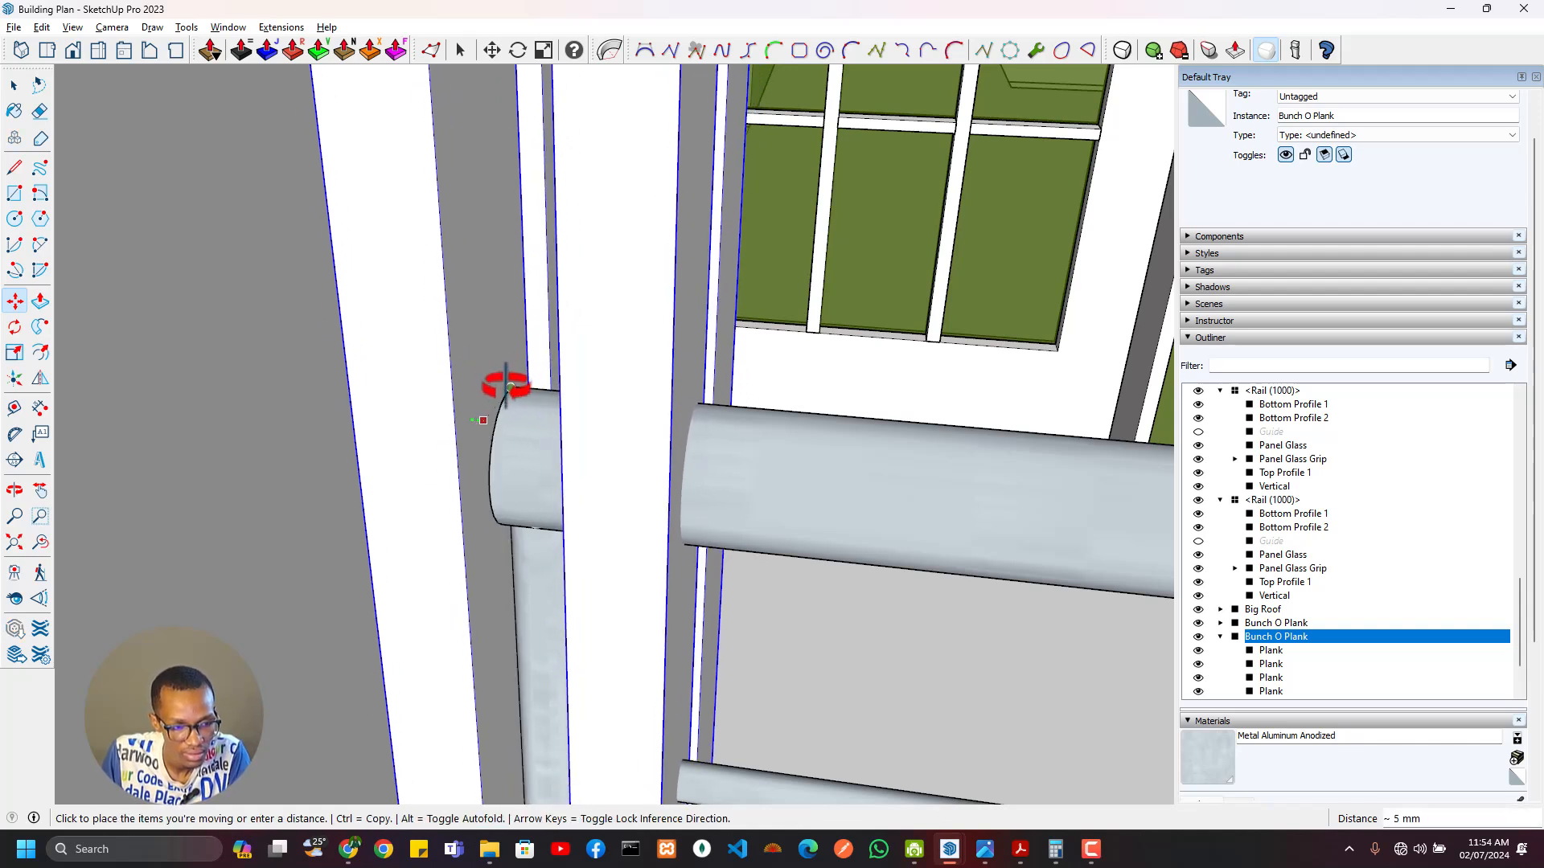
left_click(505, 388)
Step: Check the beam-to-post joint in the rendered image and place a guide 100 mm below the top of the original post's plank
middle_click_drag(489, 554, 583, 585)
scroll(583, 585, "down", 10)
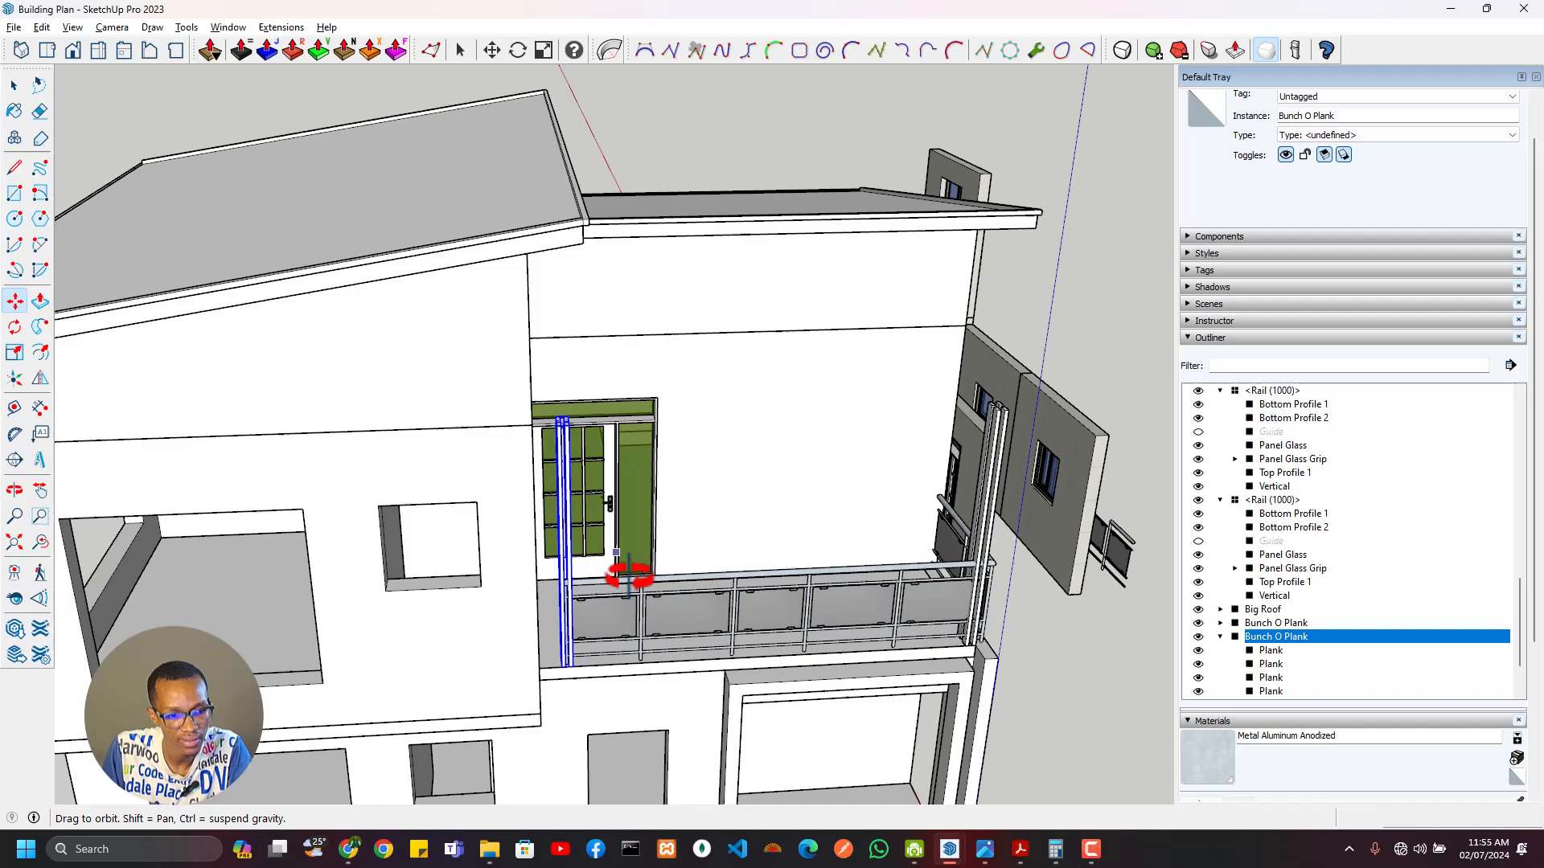
scroll(628, 574, "down", 5)
middle_click_drag(868, 568, 456, 562)
scroll(713, 493, "up", 5)
key("alt+Tab")
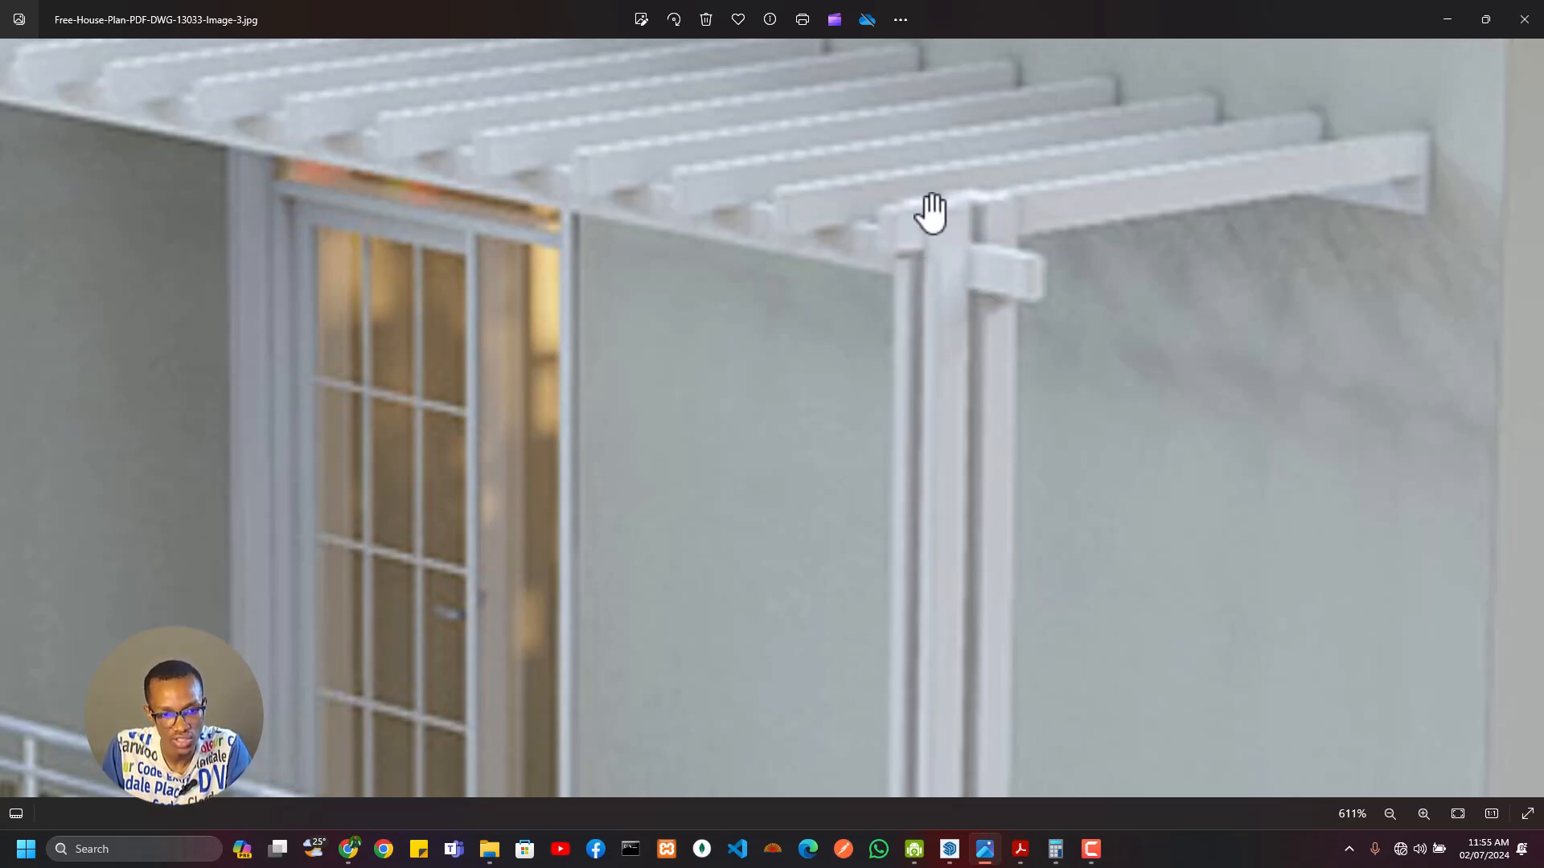
key("alt+Tab")
scroll(845, 530, "up", 6)
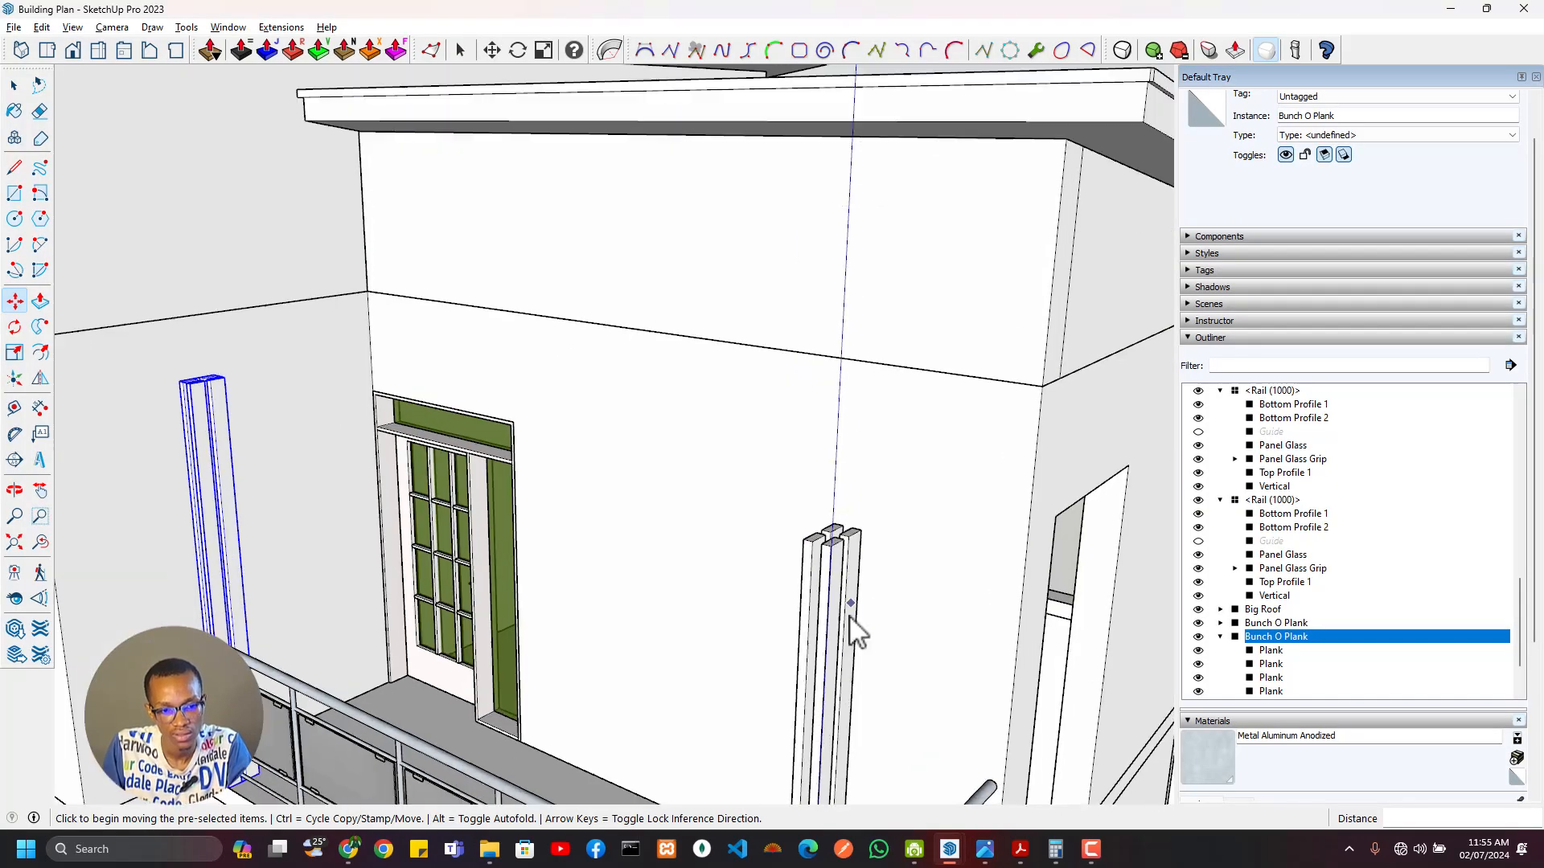
scroll(847, 503, "up", 3)
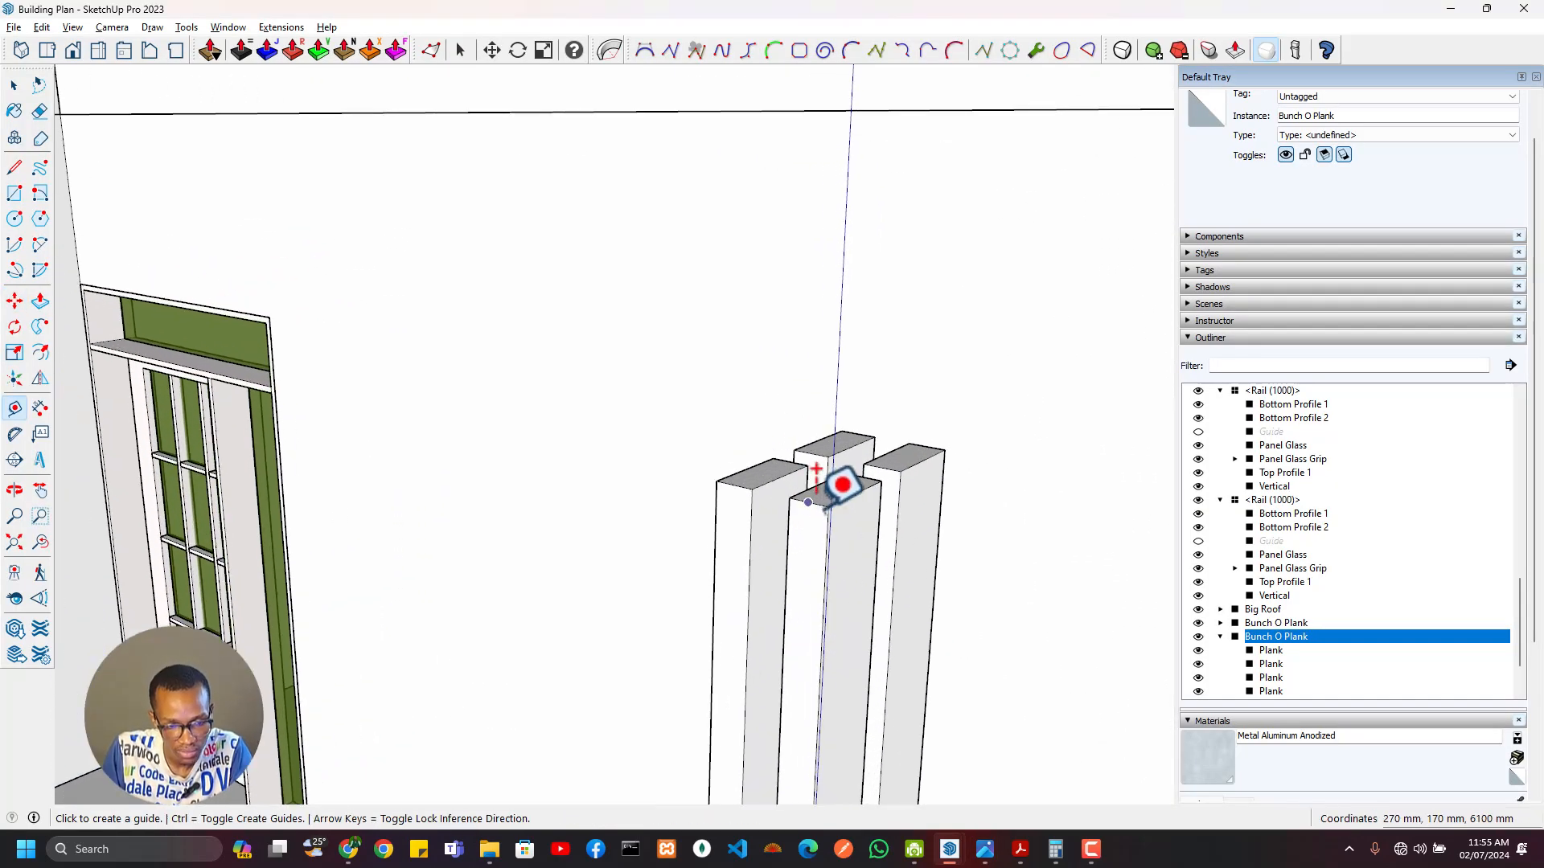
scroll(840, 483, "up", 2)
left_click(821, 504)
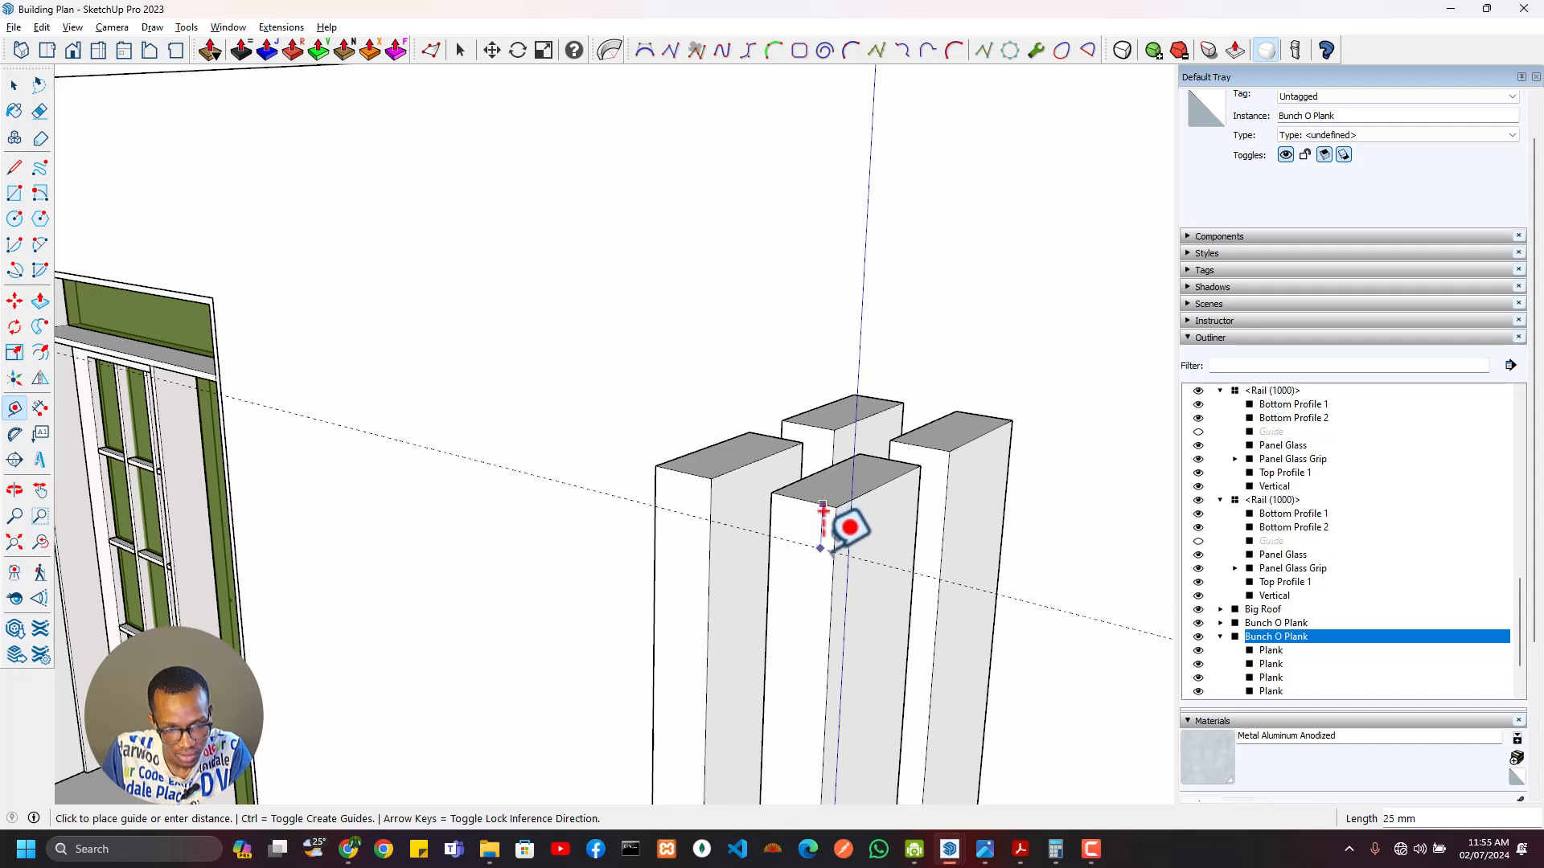
key("Return")
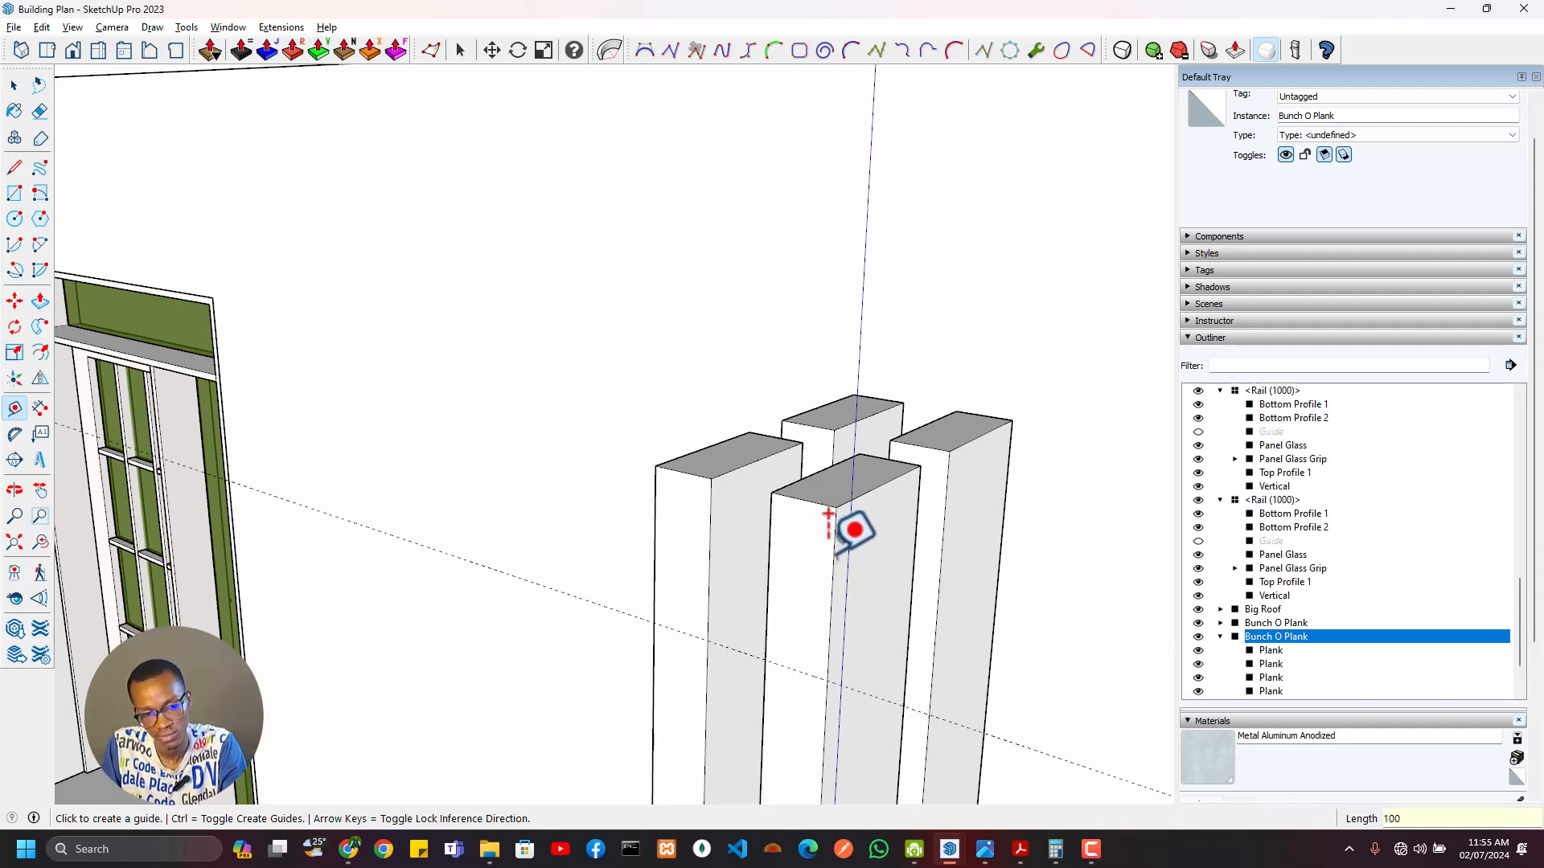
Step: Draw a rectangle across the gap between the post's two outer planks, from their top edge to the guide
middle_click_drag(807, 586, 781, 547)
key("r")
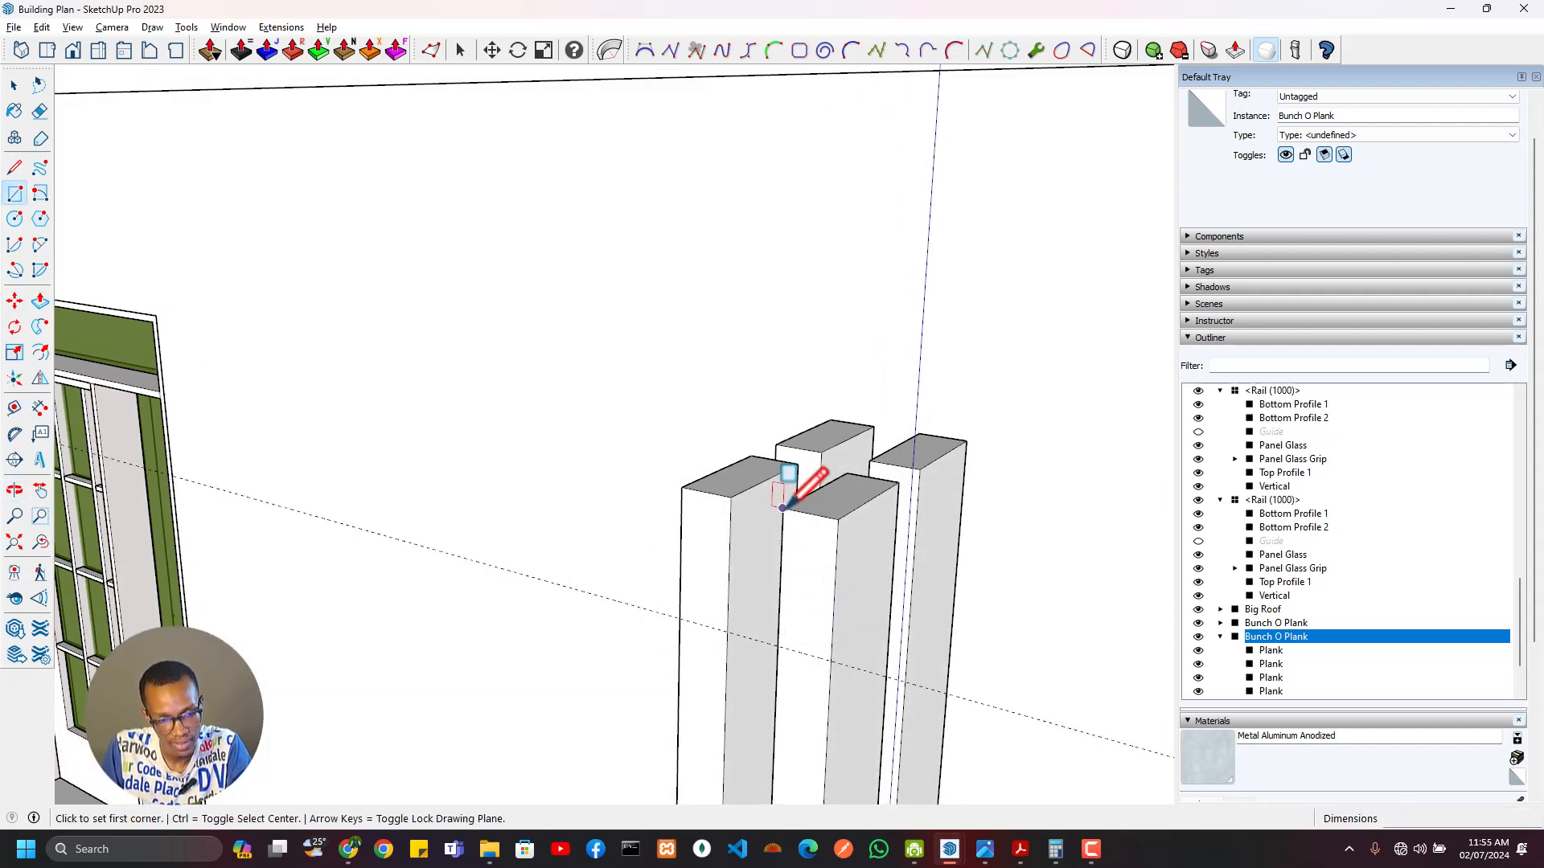
left_click(782, 508)
left_click(728, 631)
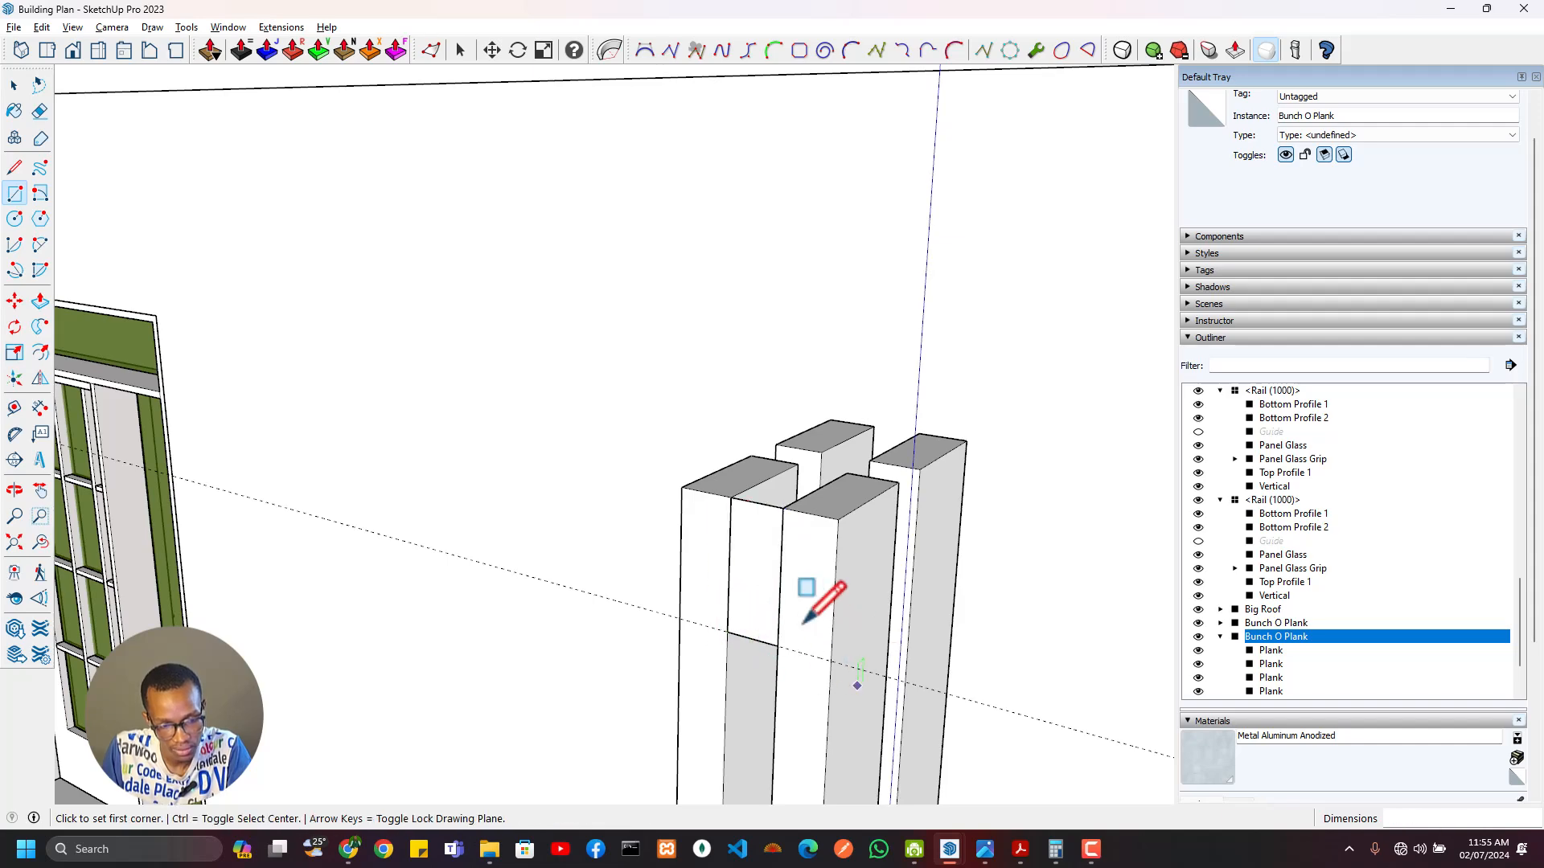
Step: Extrude the rectangle through the post to the house wall, and pull its front end out 100 mm
middle_click_drag(813, 613, 788, 615)
key("alt+Tab")
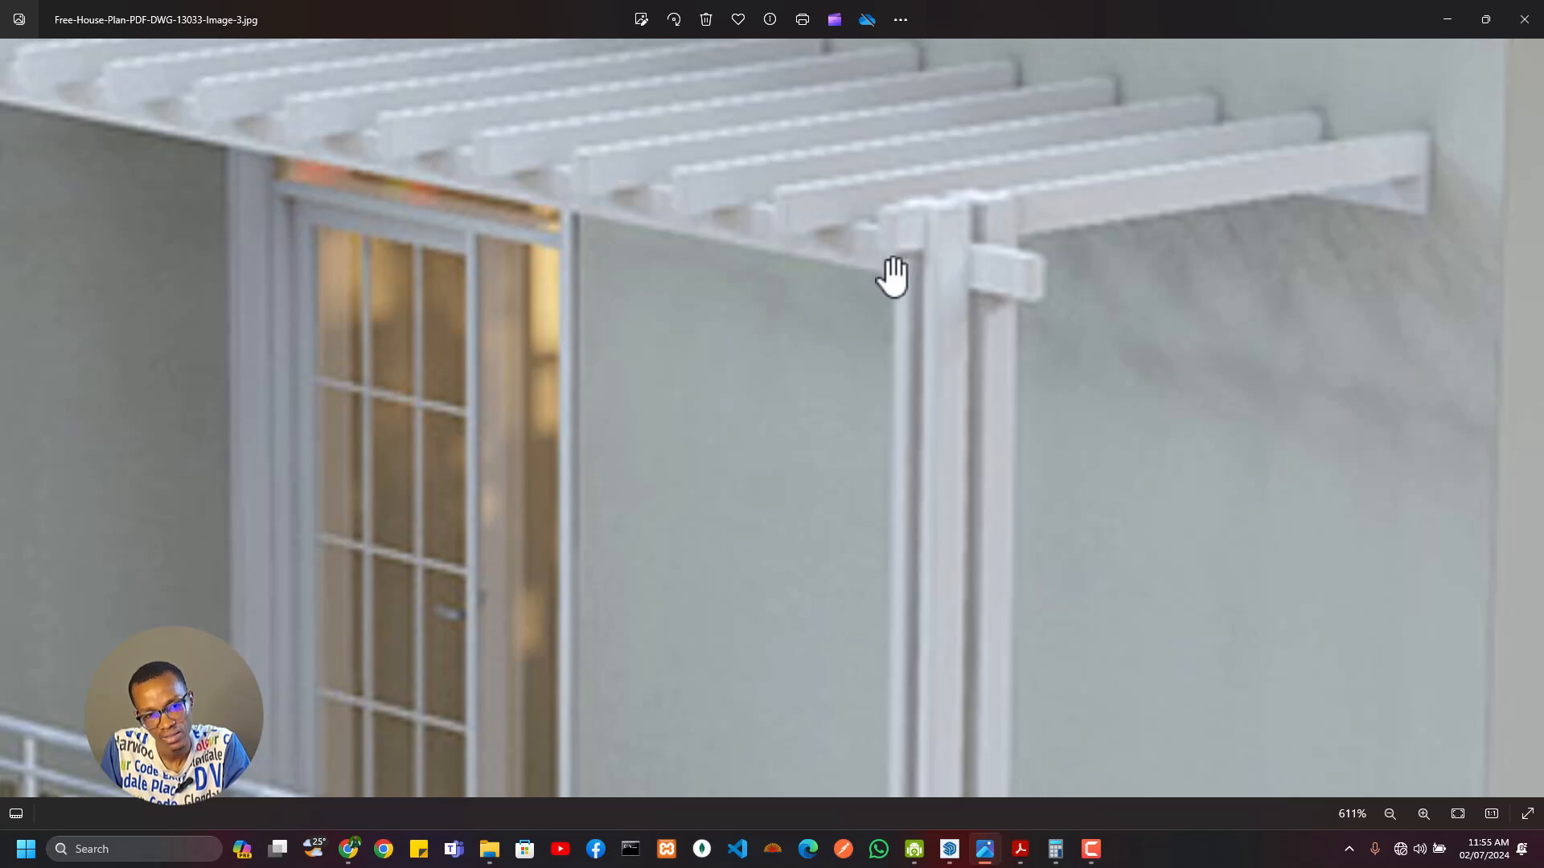
key("alt+Tab")
key("p")
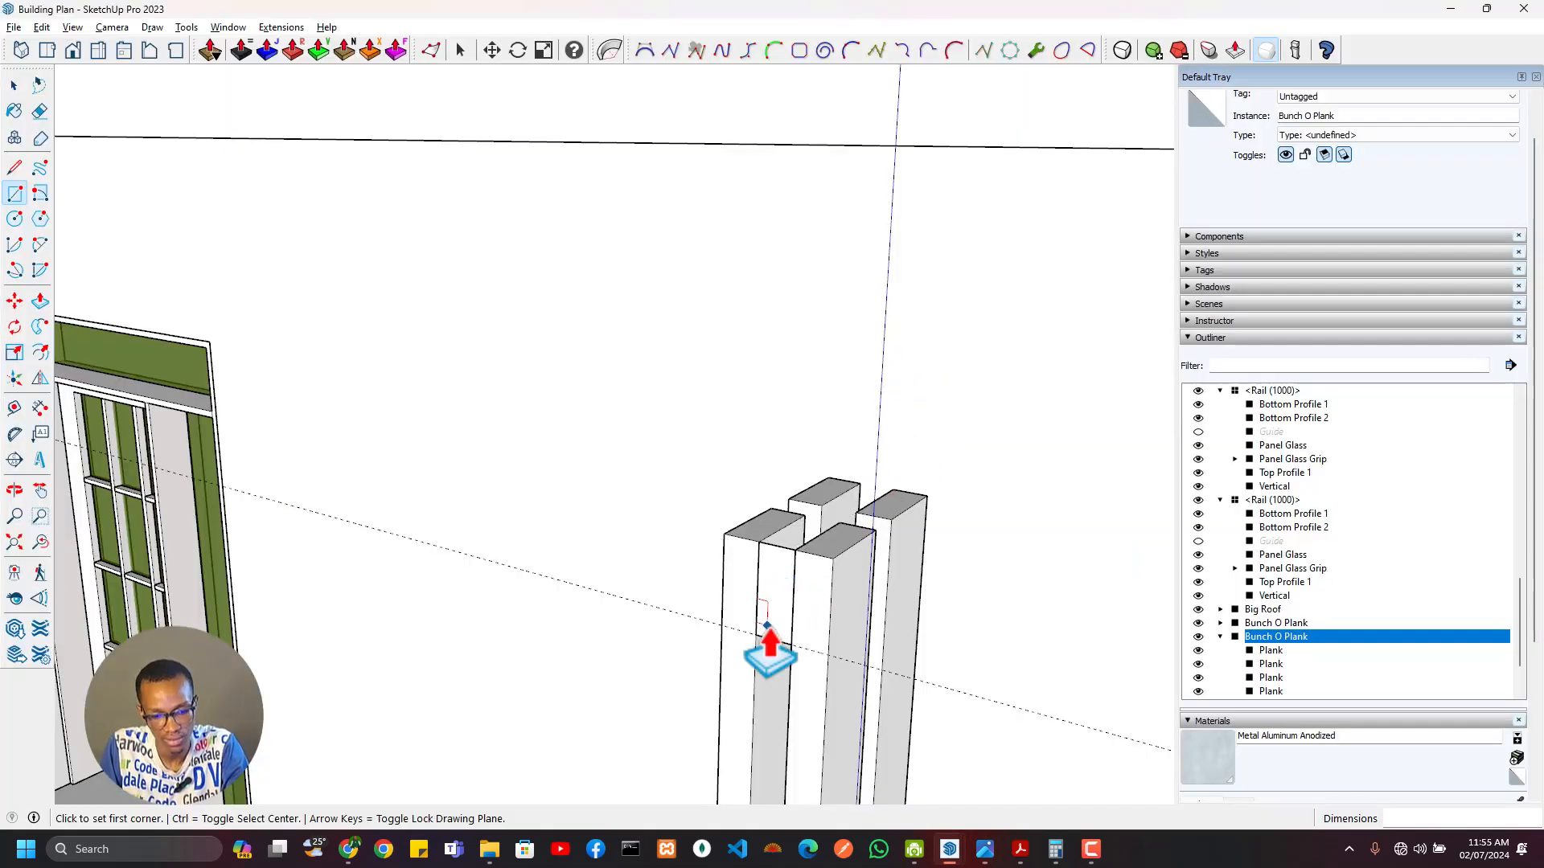
left_click(776, 635)
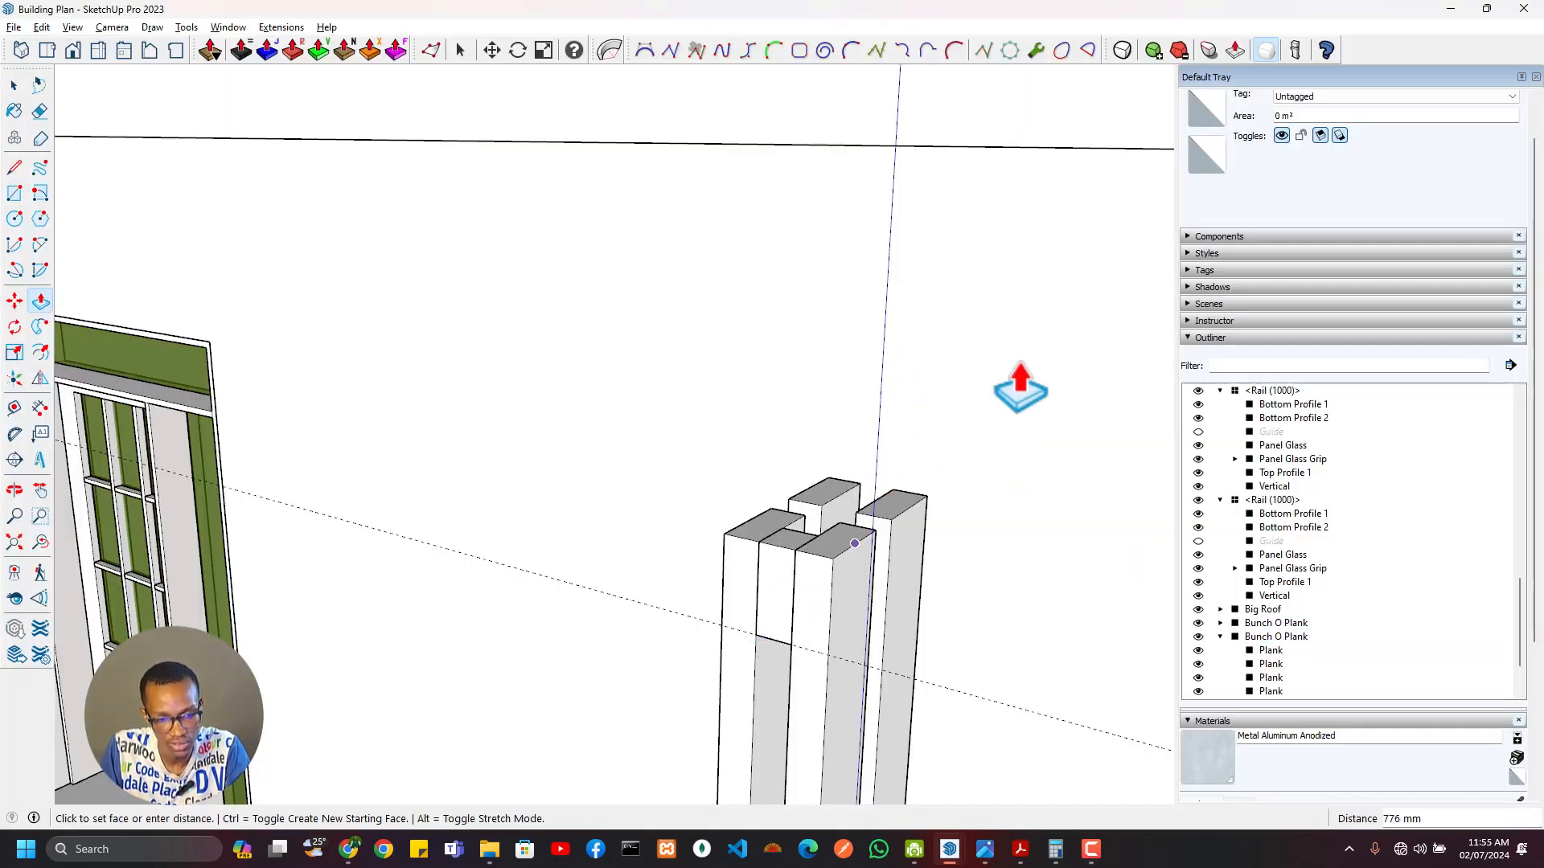
left_click(1109, 265)
left_click(775, 624)
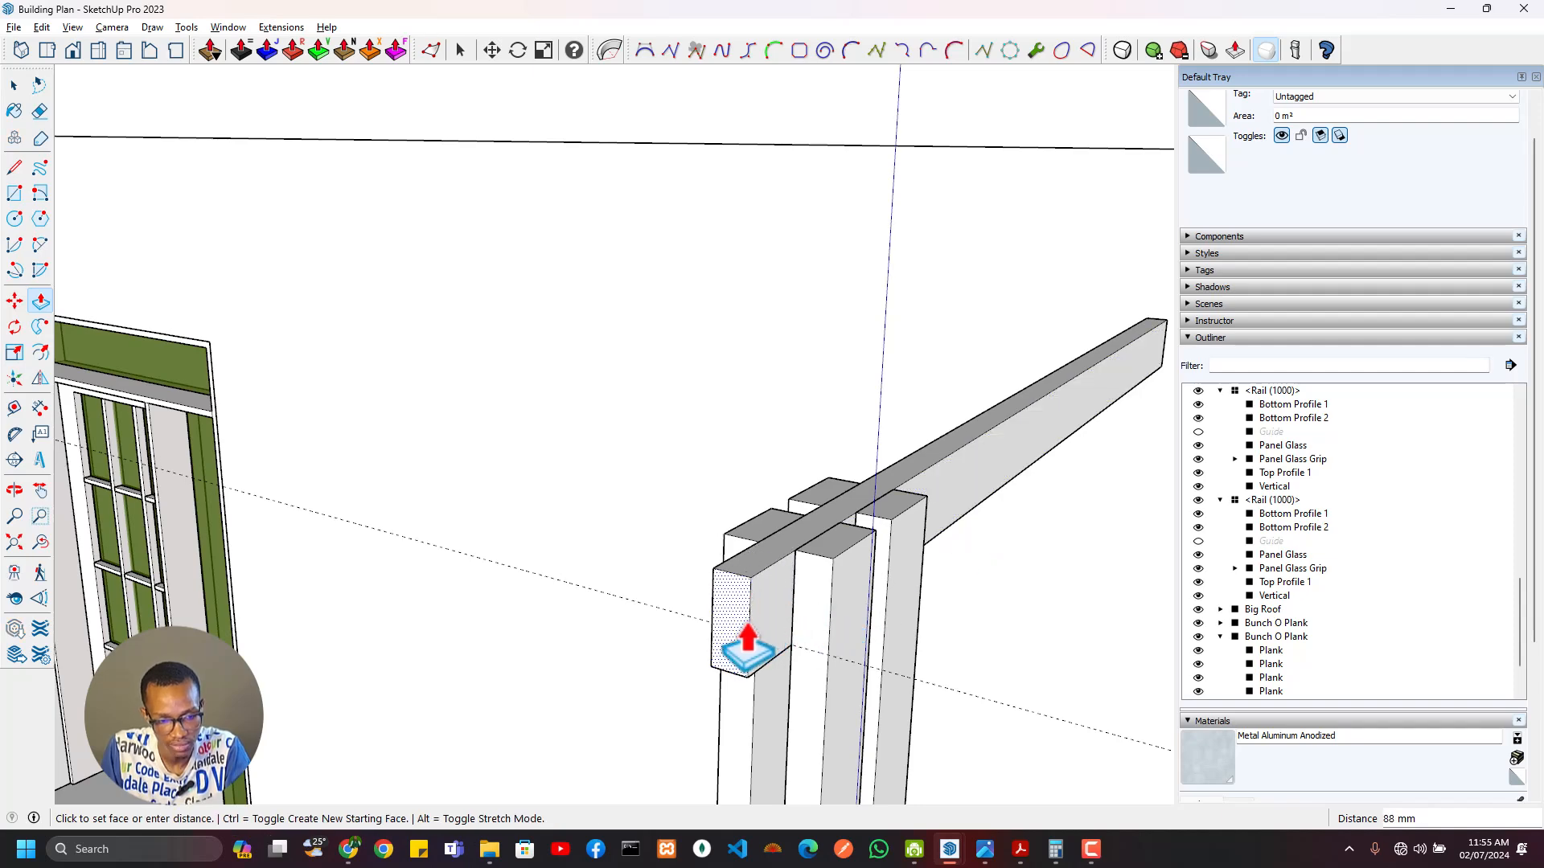
key("Return")
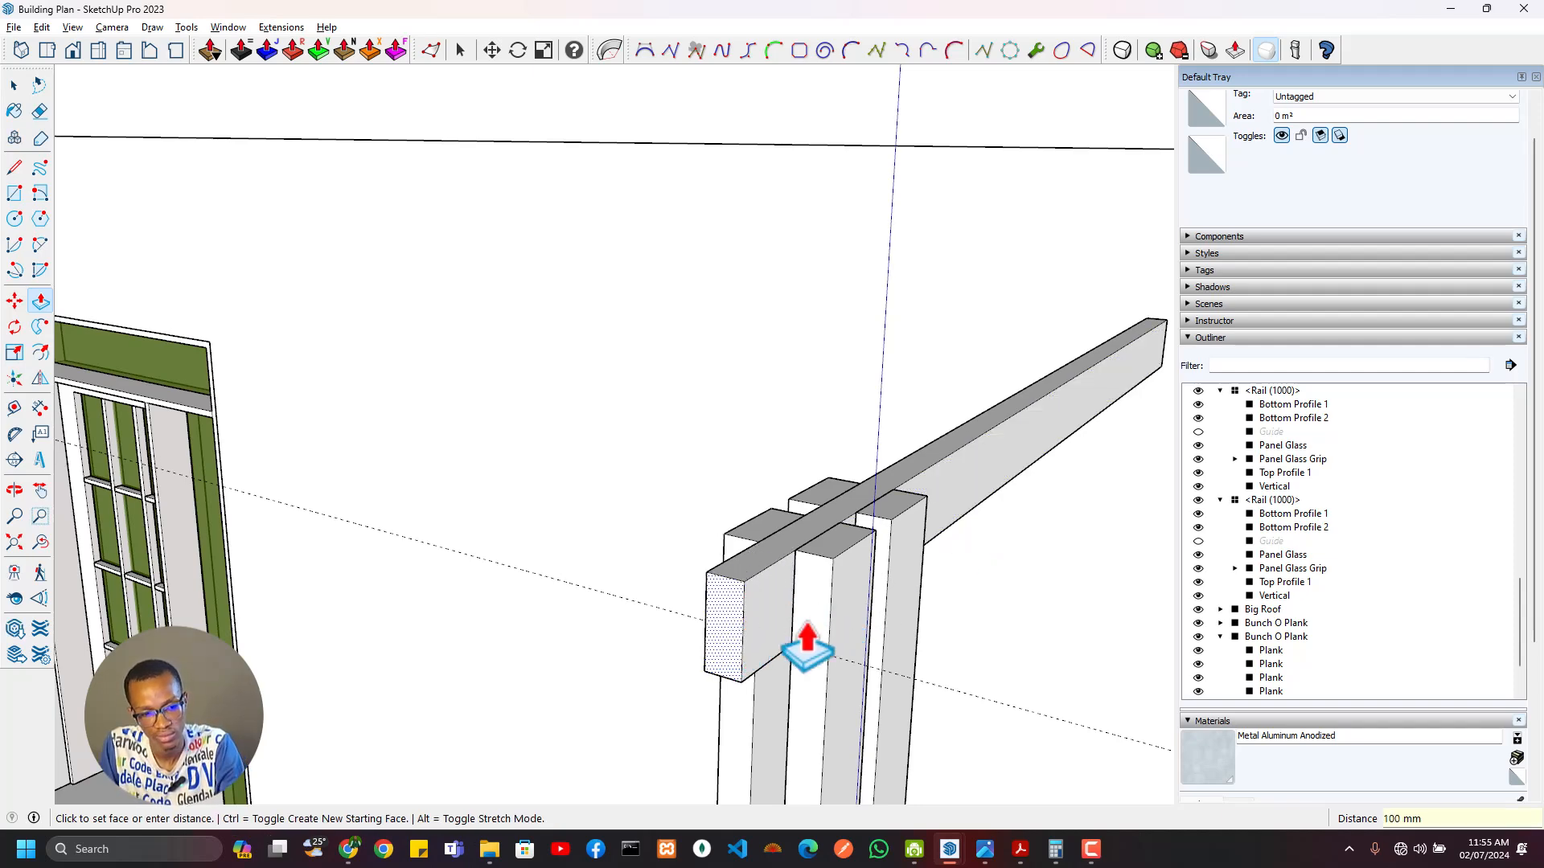
Step: Make the new horizontal beam a group and name its instance H-Plank
scroll(841, 641, "down", 4)
mouse_move(690, 626)
middle_mouse_down()
mouse_move(559, 504)
mouse_move(678, 493)
middle_mouse_up()
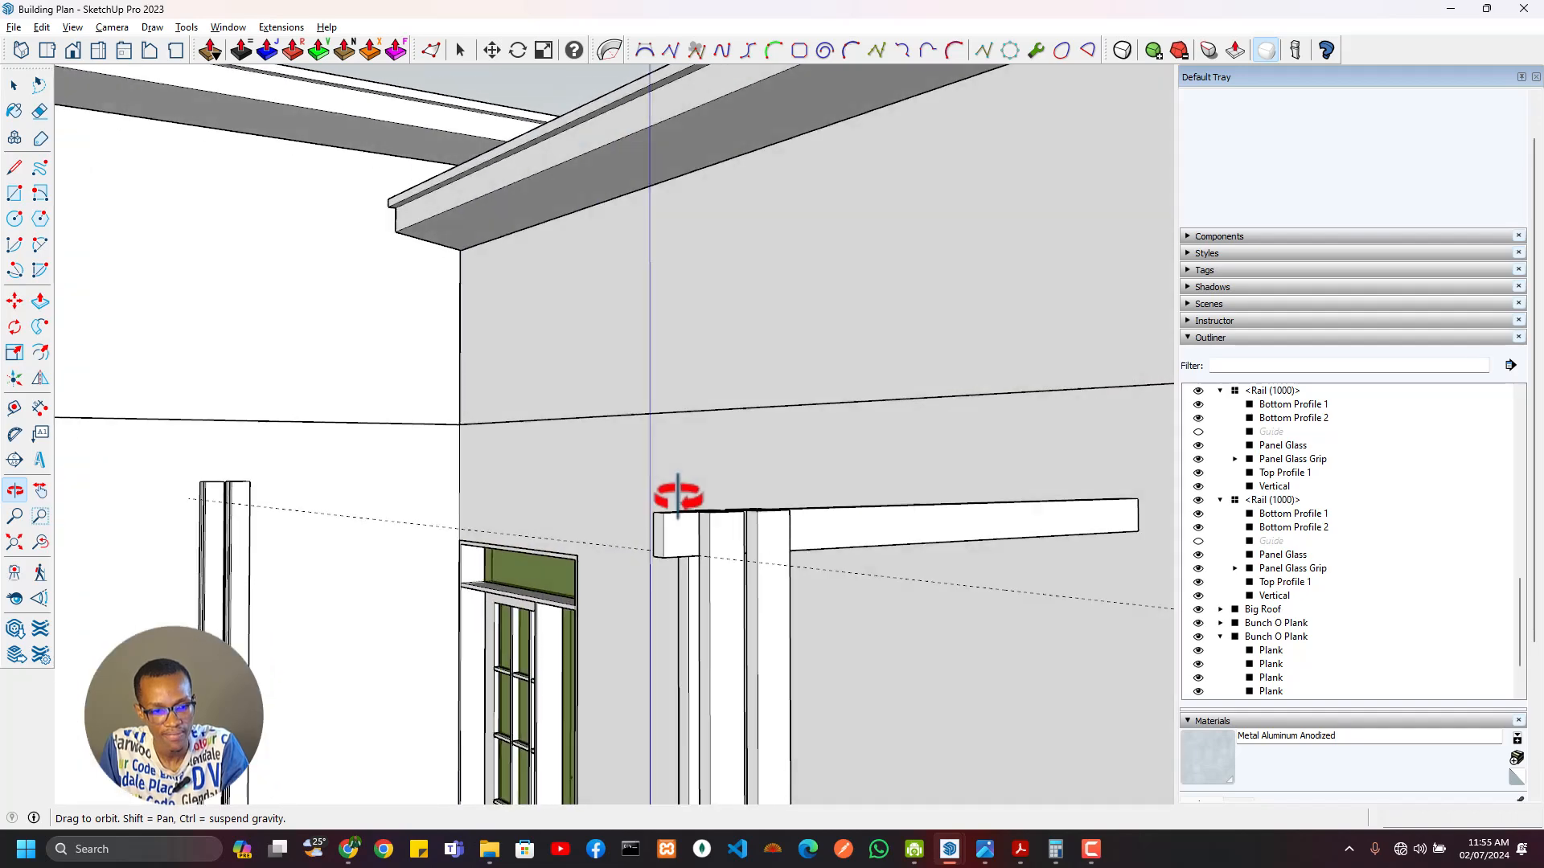
key("alt+Tab")
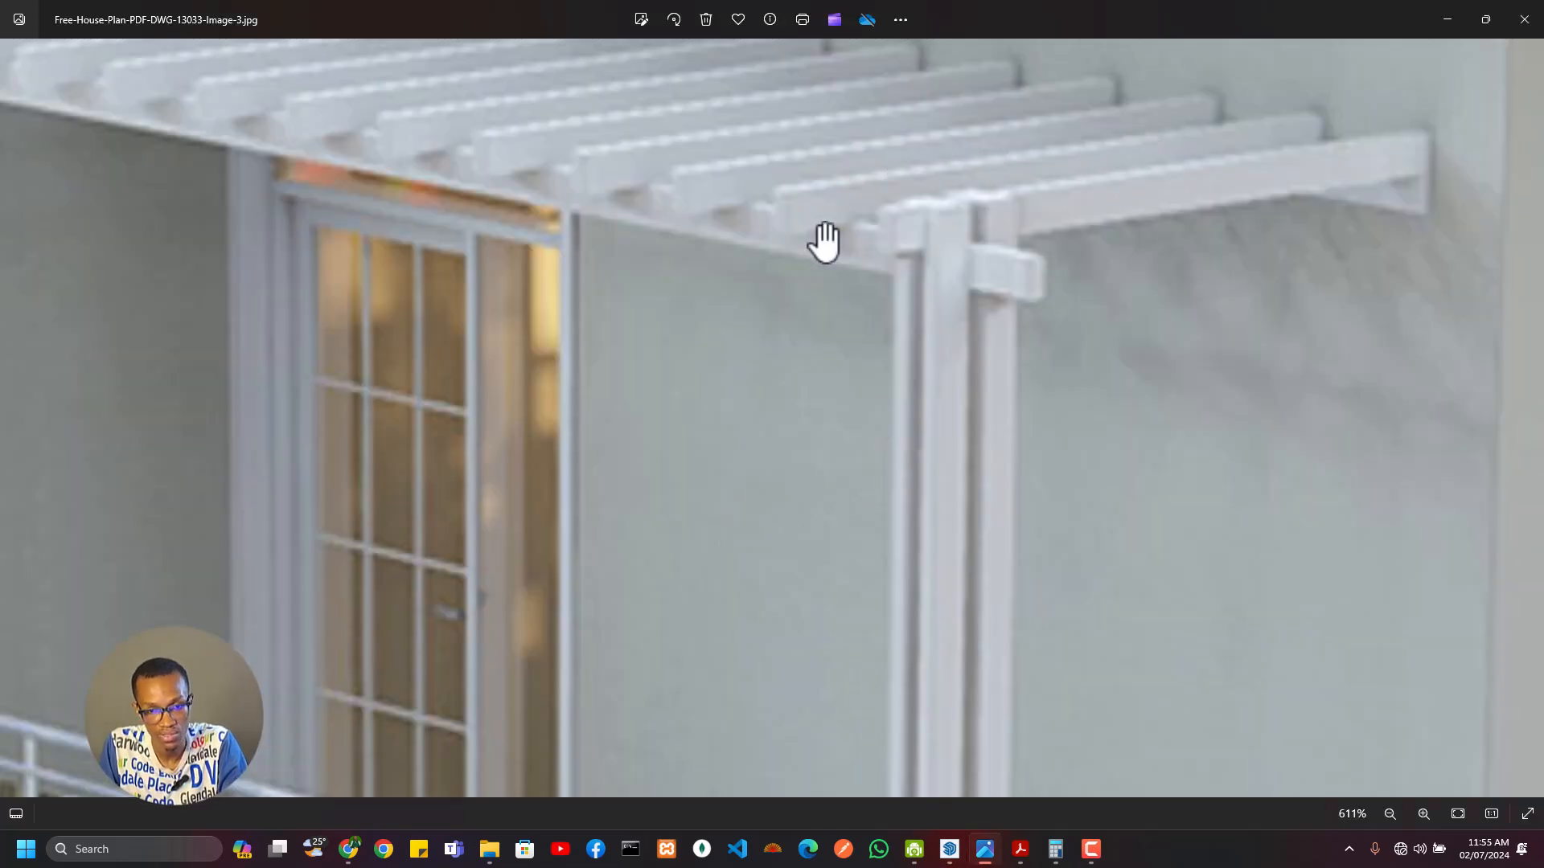
scroll(820, 244, "down", 3)
key("alt+Tab")
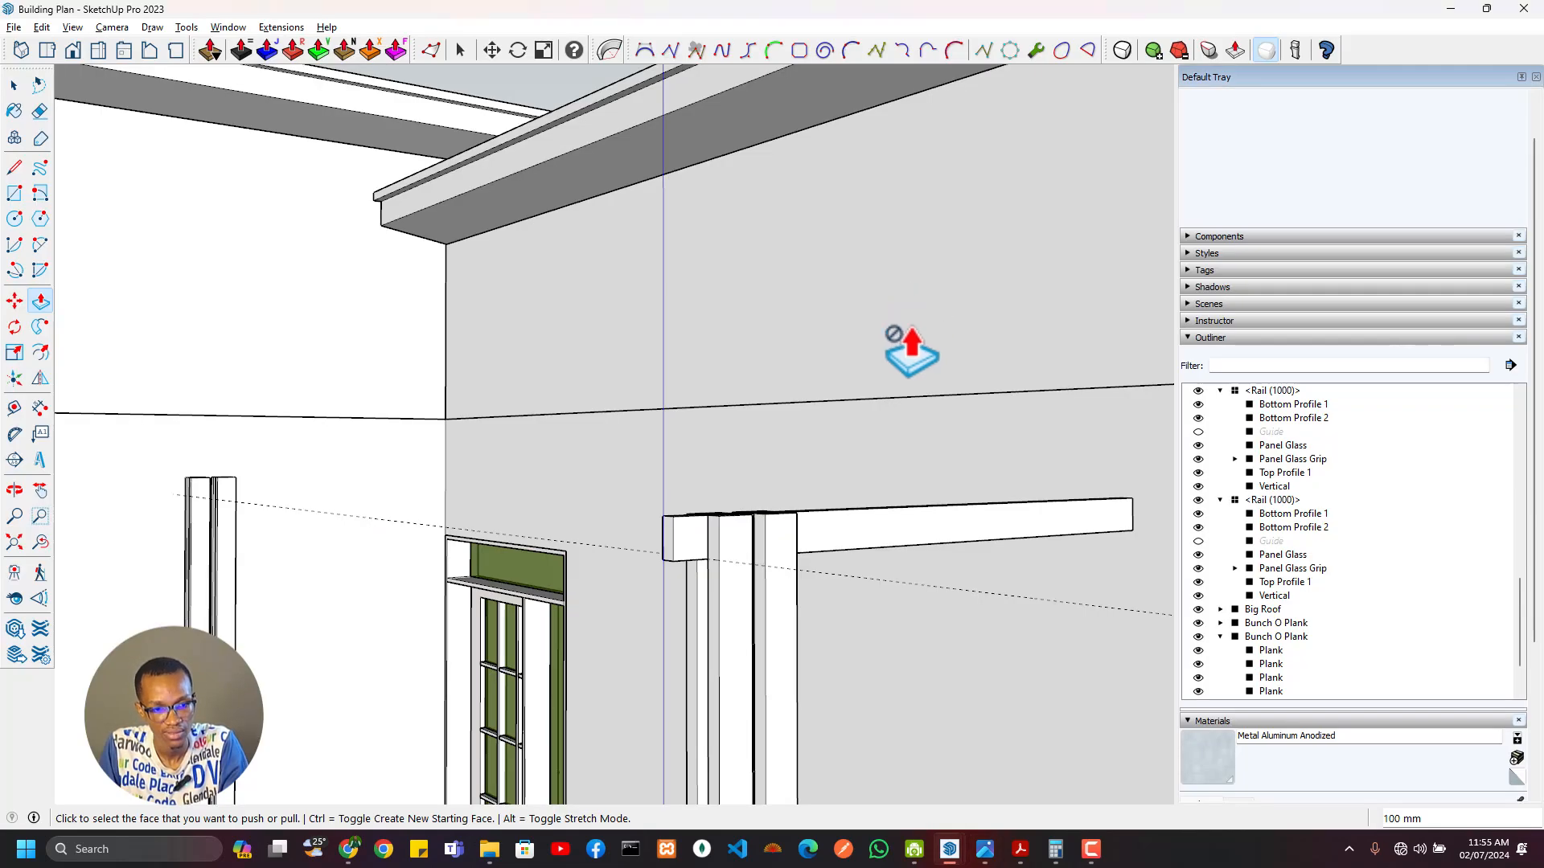
scroll(910, 353, "up", 1)
middle_click_drag(919, 527, 912, 550)
key("space")
double_click(874, 593)
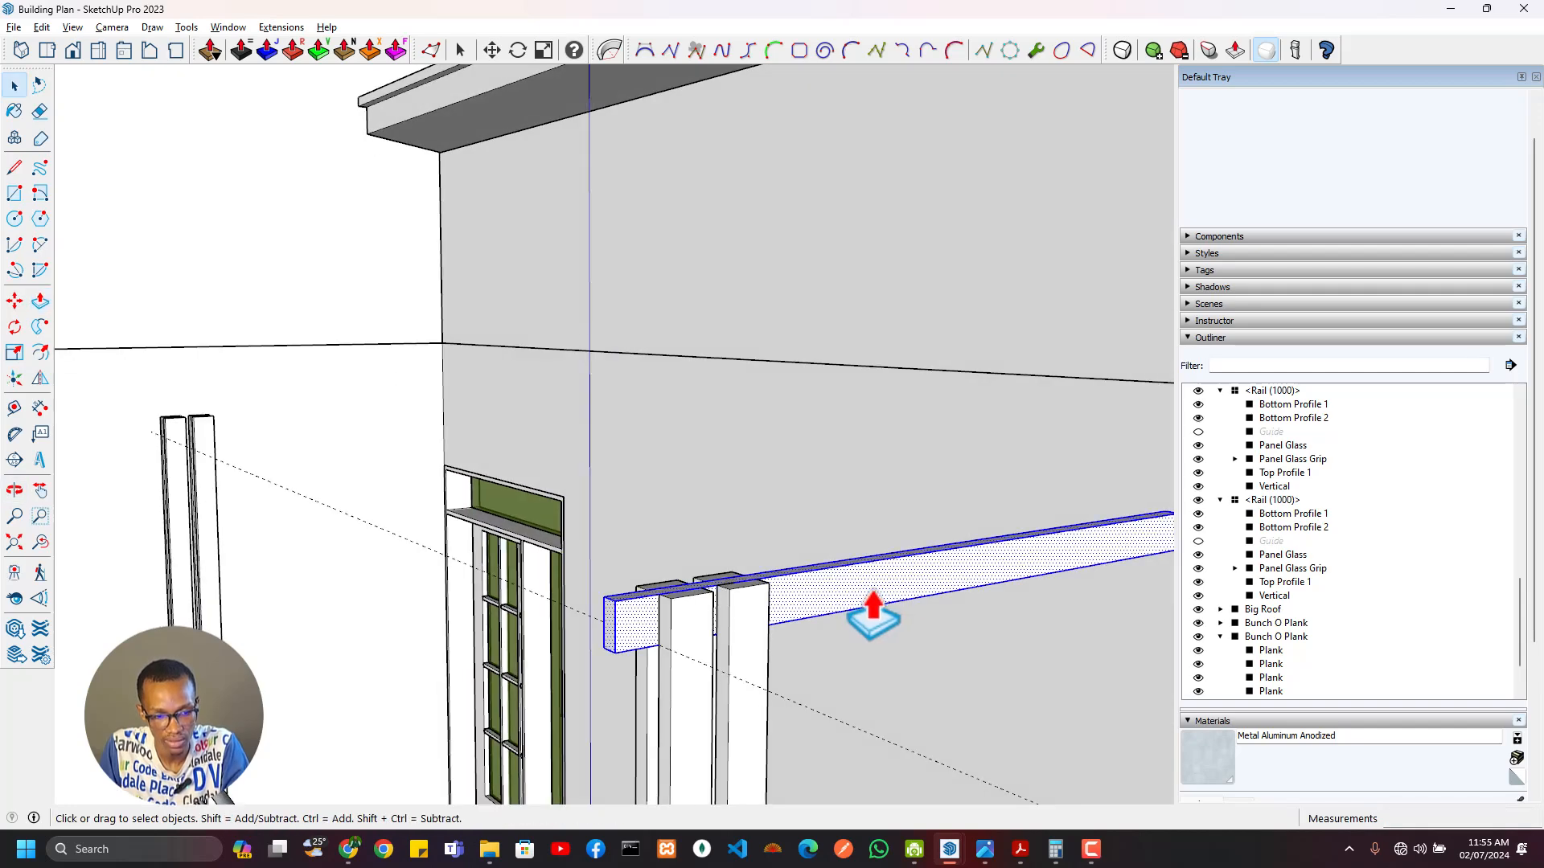
right_click(873, 591)
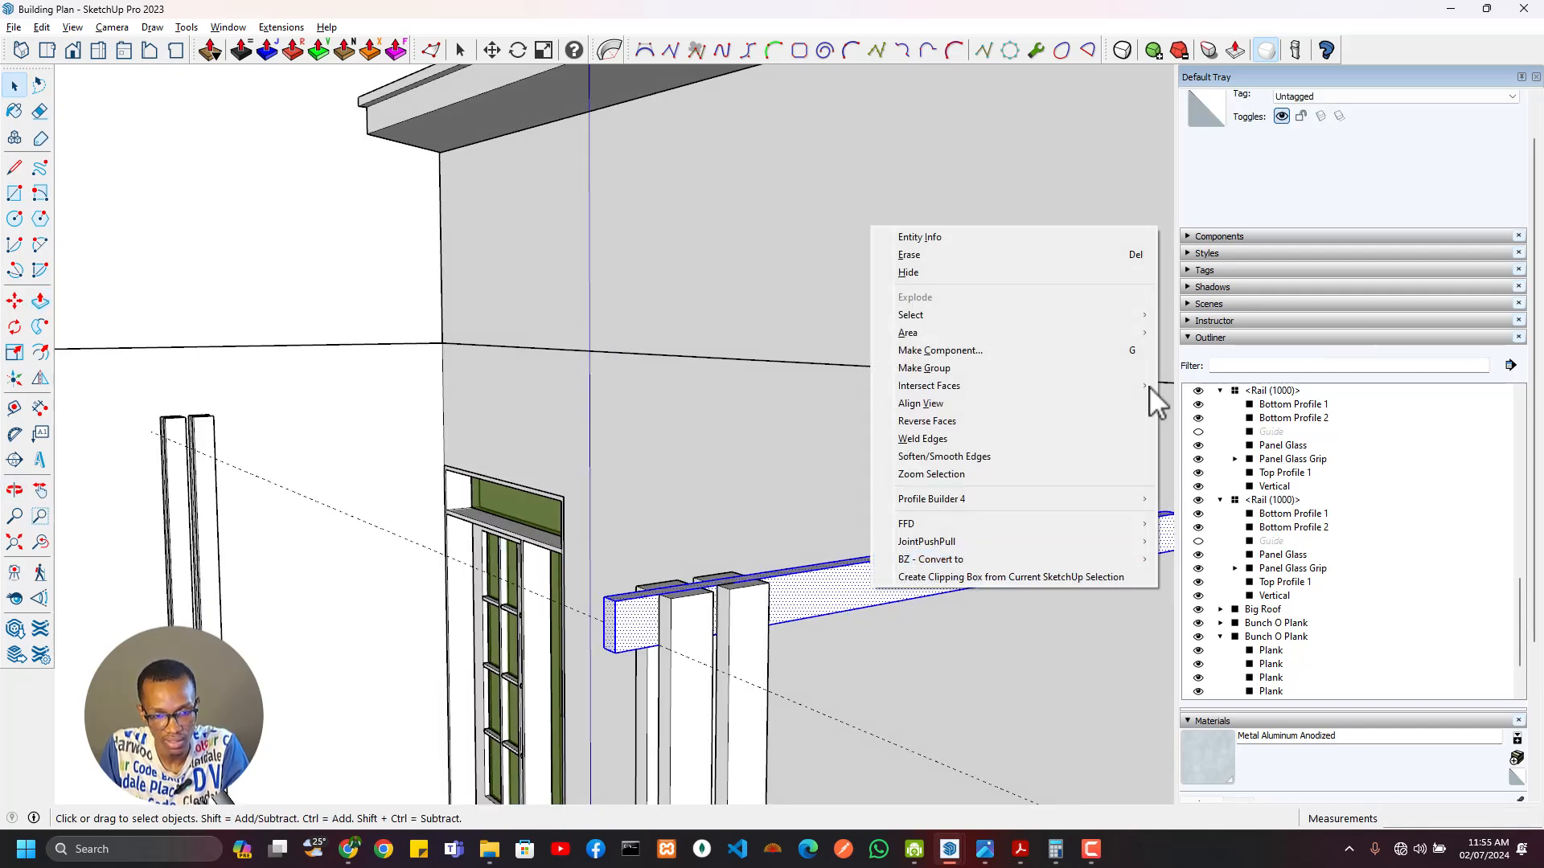
left_click(961, 368)
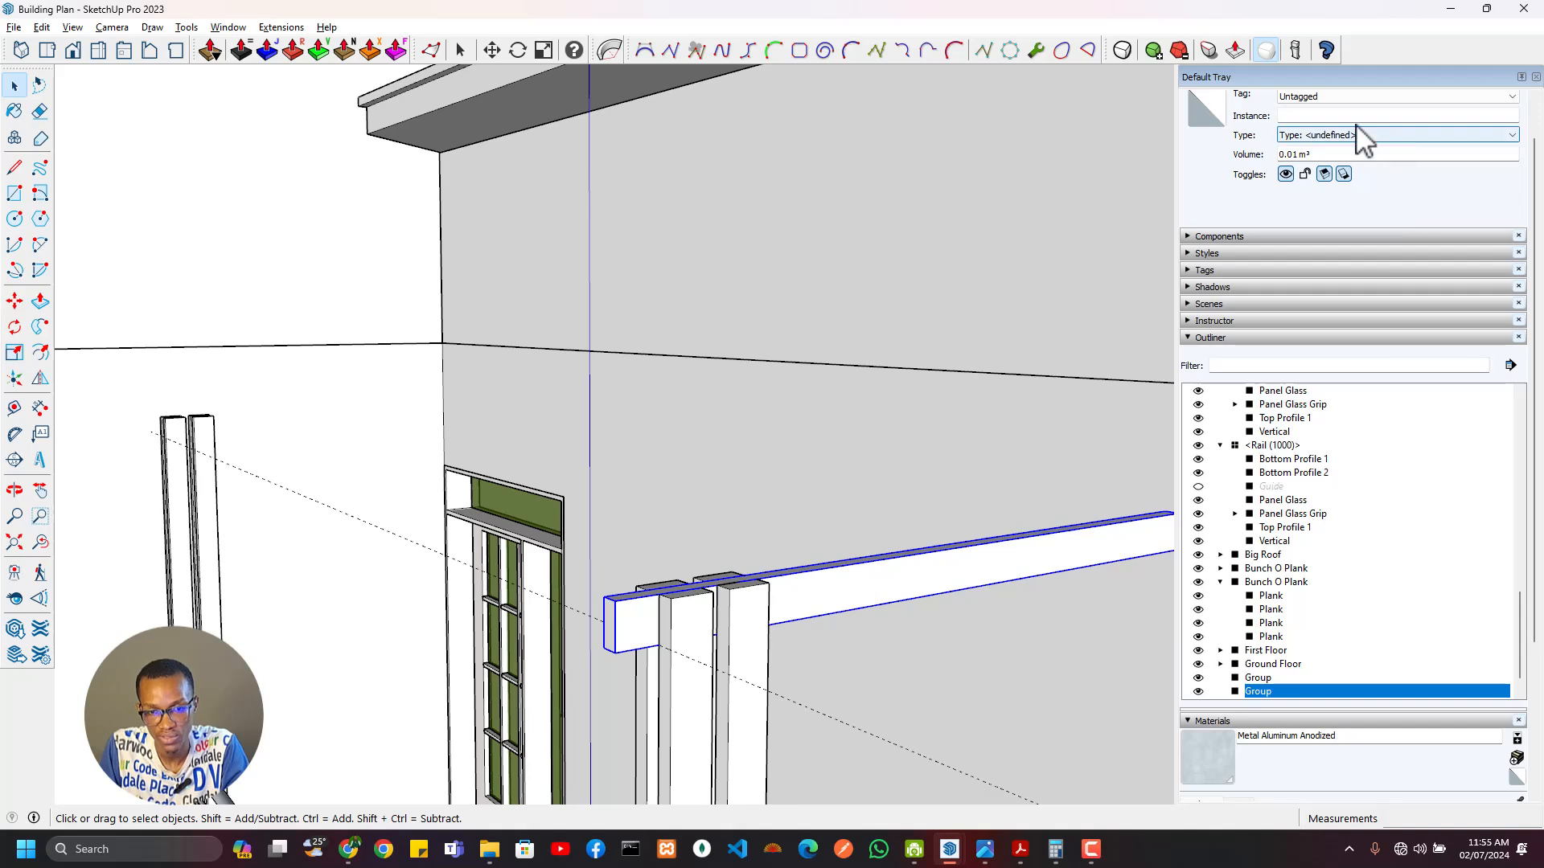
left_click(1351, 117)
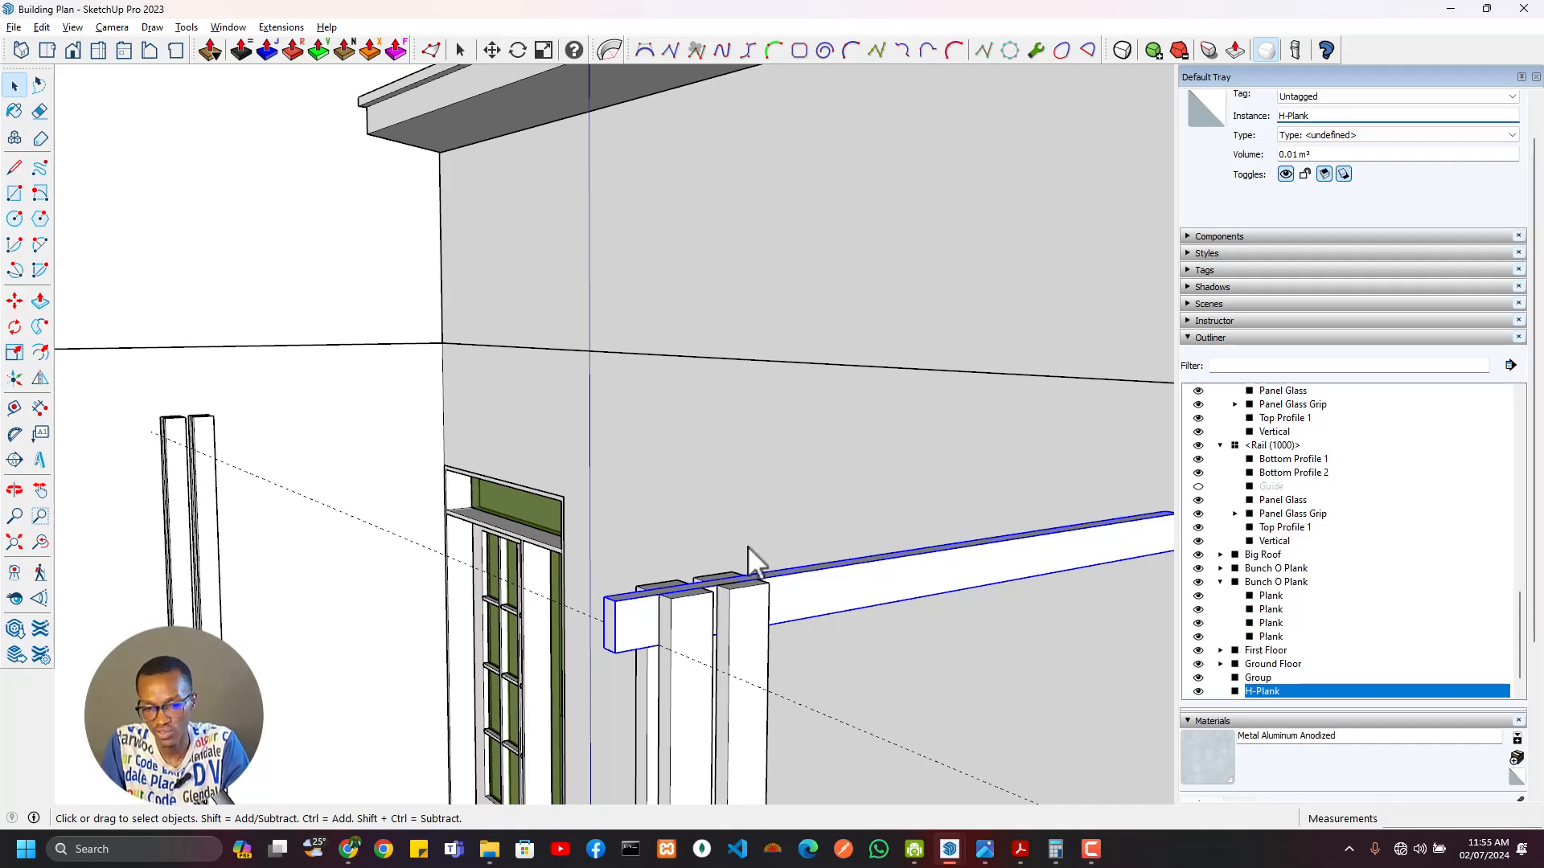
type("H-Plank")
Step: Examine the number and arrangement of the pergola's crossbeams between the two posts in the rendered image
middle_click_drag(595, 619, 715, 738)
key("alt+Tab")
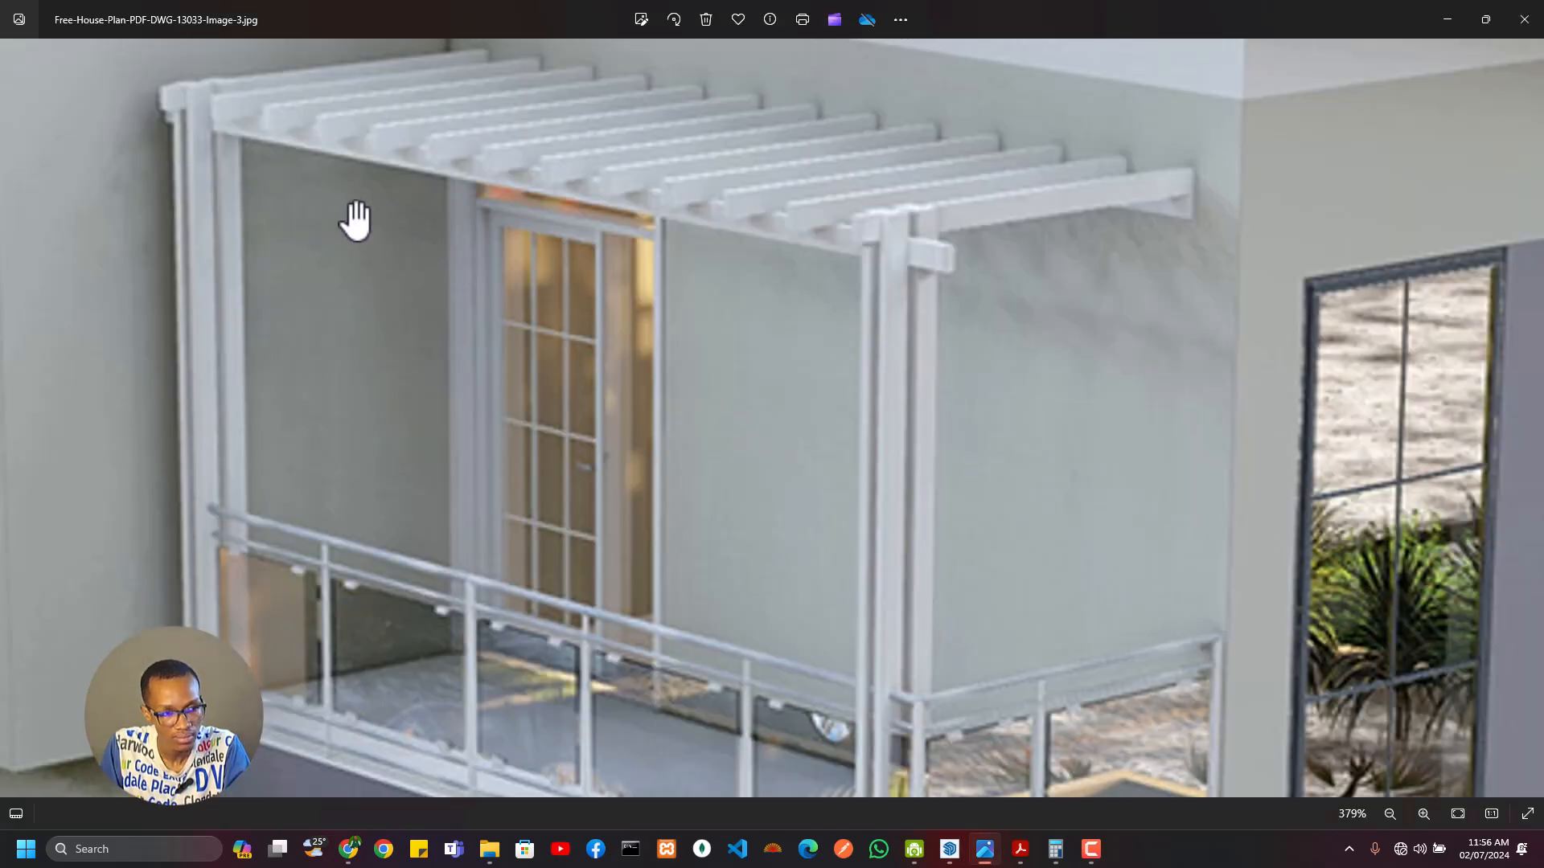
key("alt+Tab")
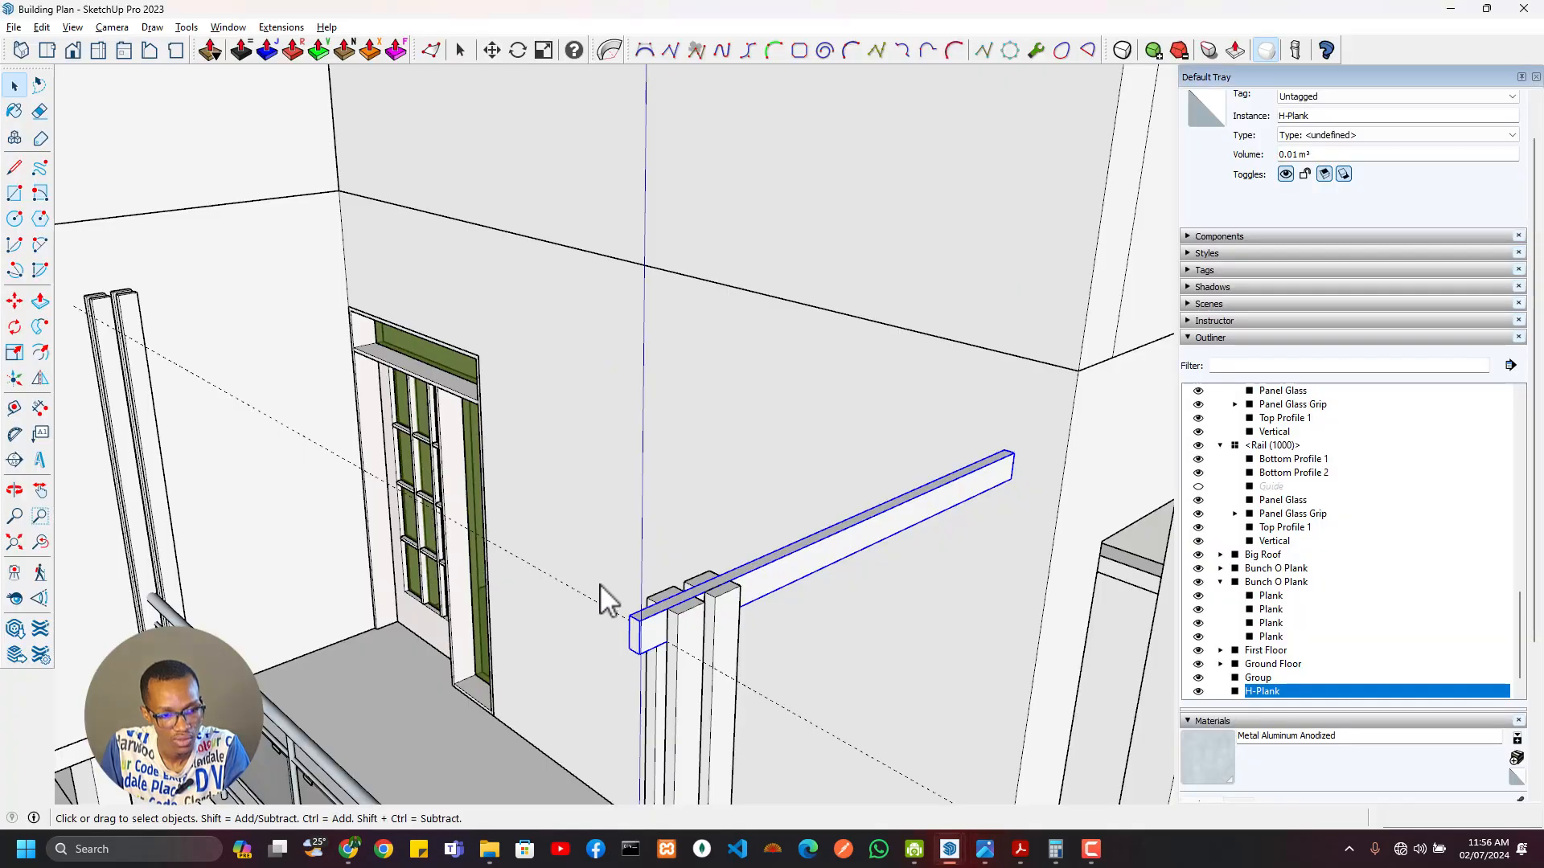
middle_click_drag(600, 584, 909, 685)
key("m")
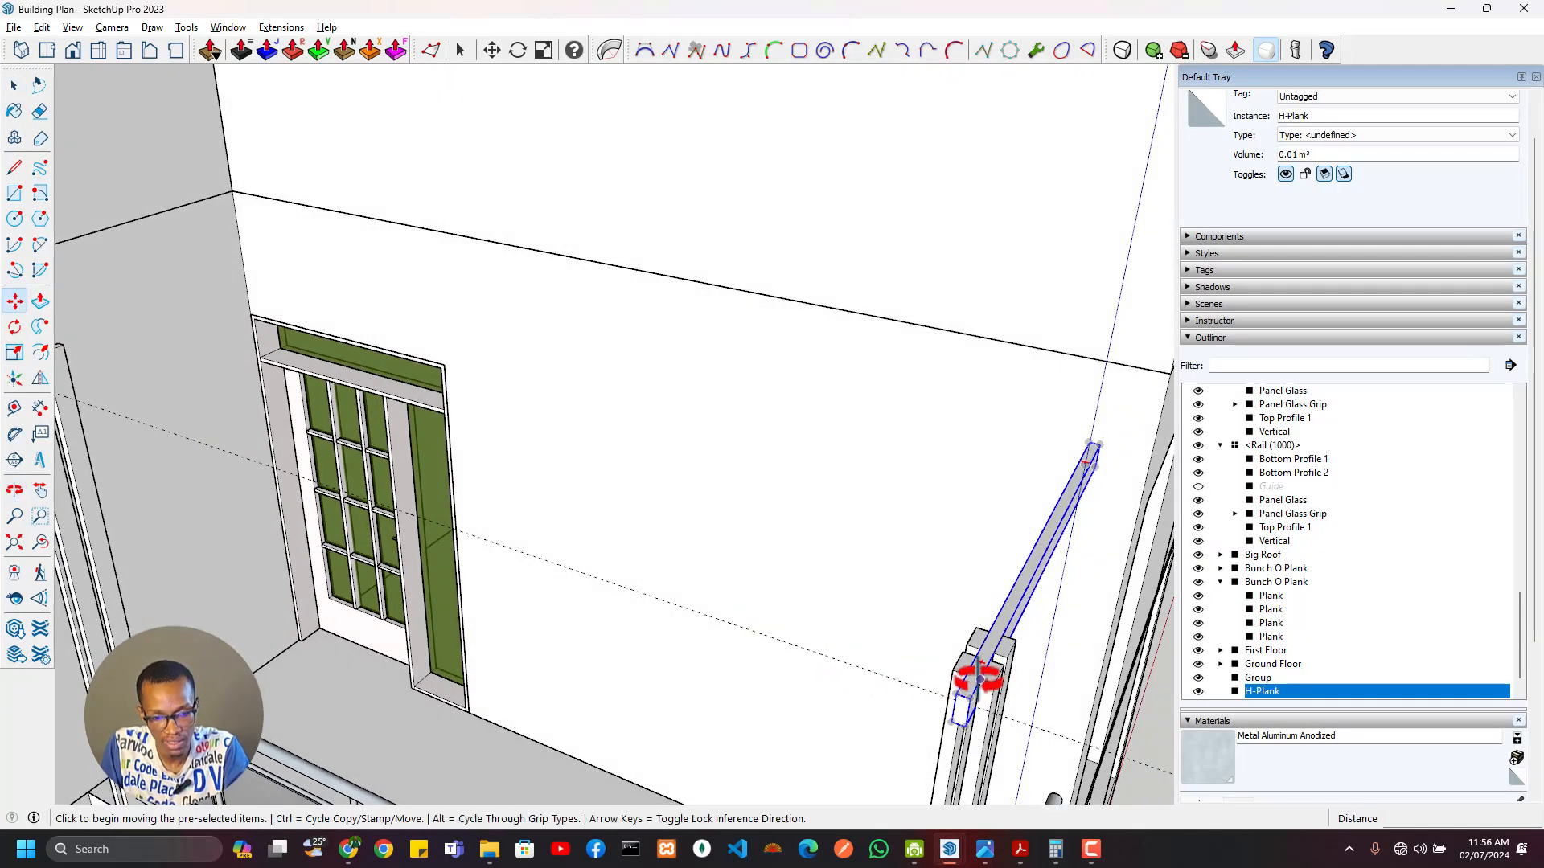
key("alt+Tab")
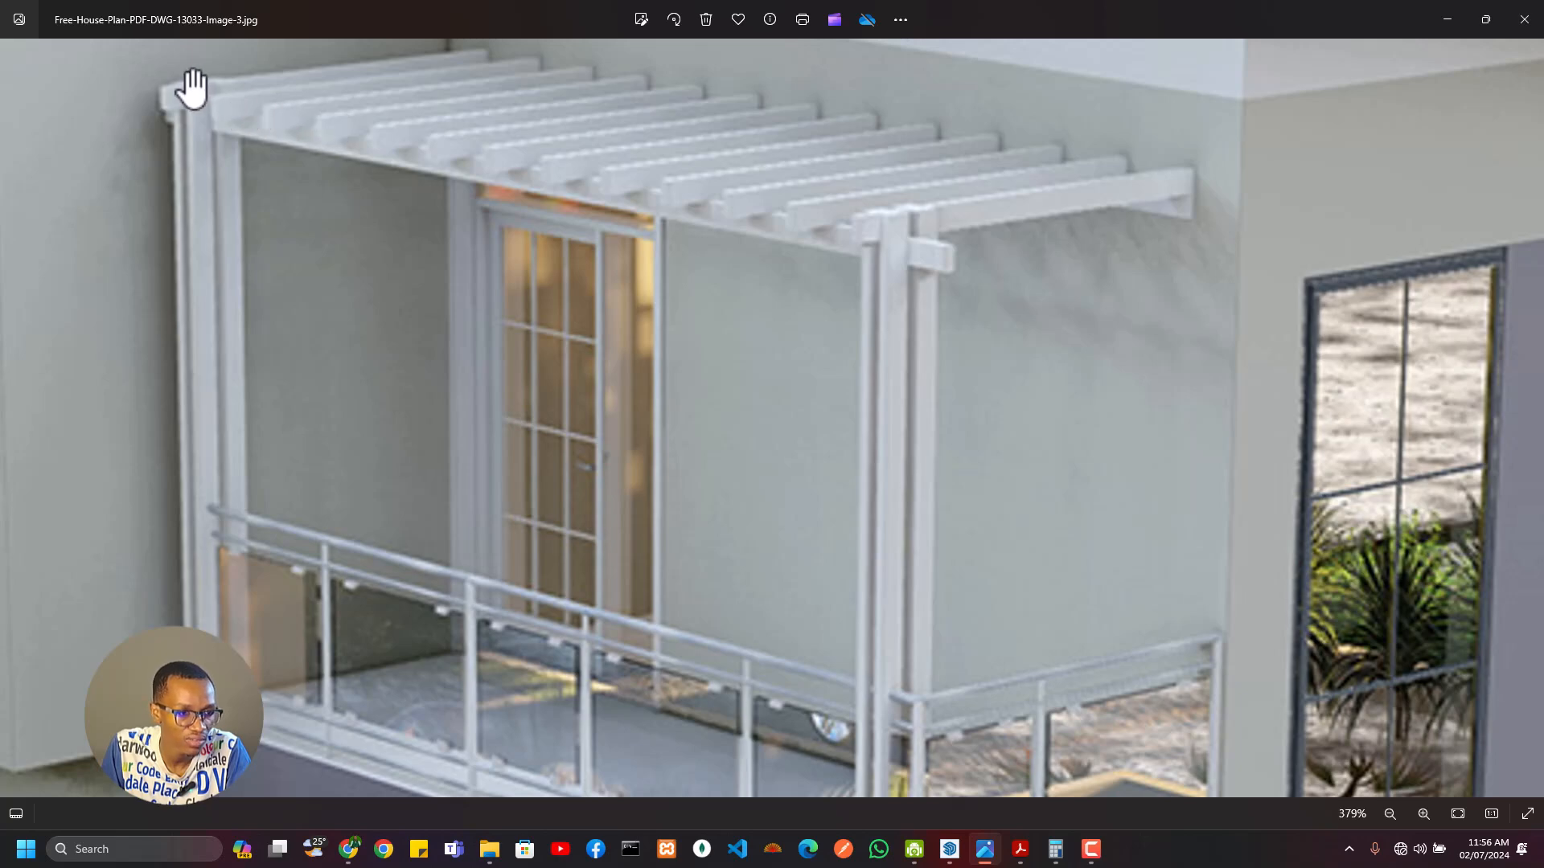
key("alt+Tab")
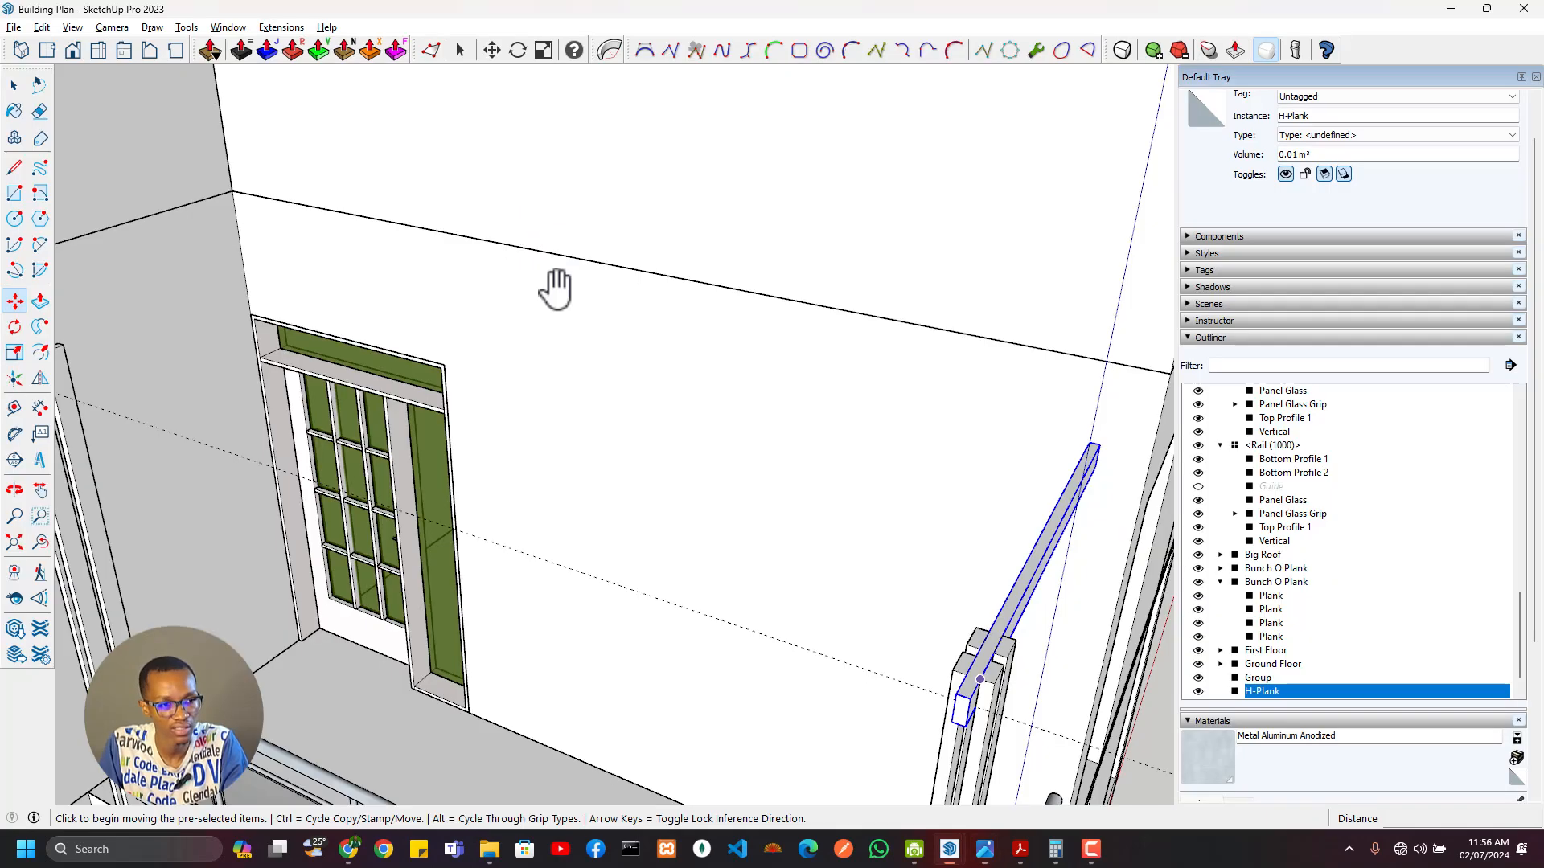
Step: Copy the H-Plank beam about 4455 mm along the balcony front into the gap of the opposite post
mouse_move(939, 578)
middle_mouse_down()
mouse_move(937, 709)
mouse_move(991, 672)
middle_mouse_up()
key("m")
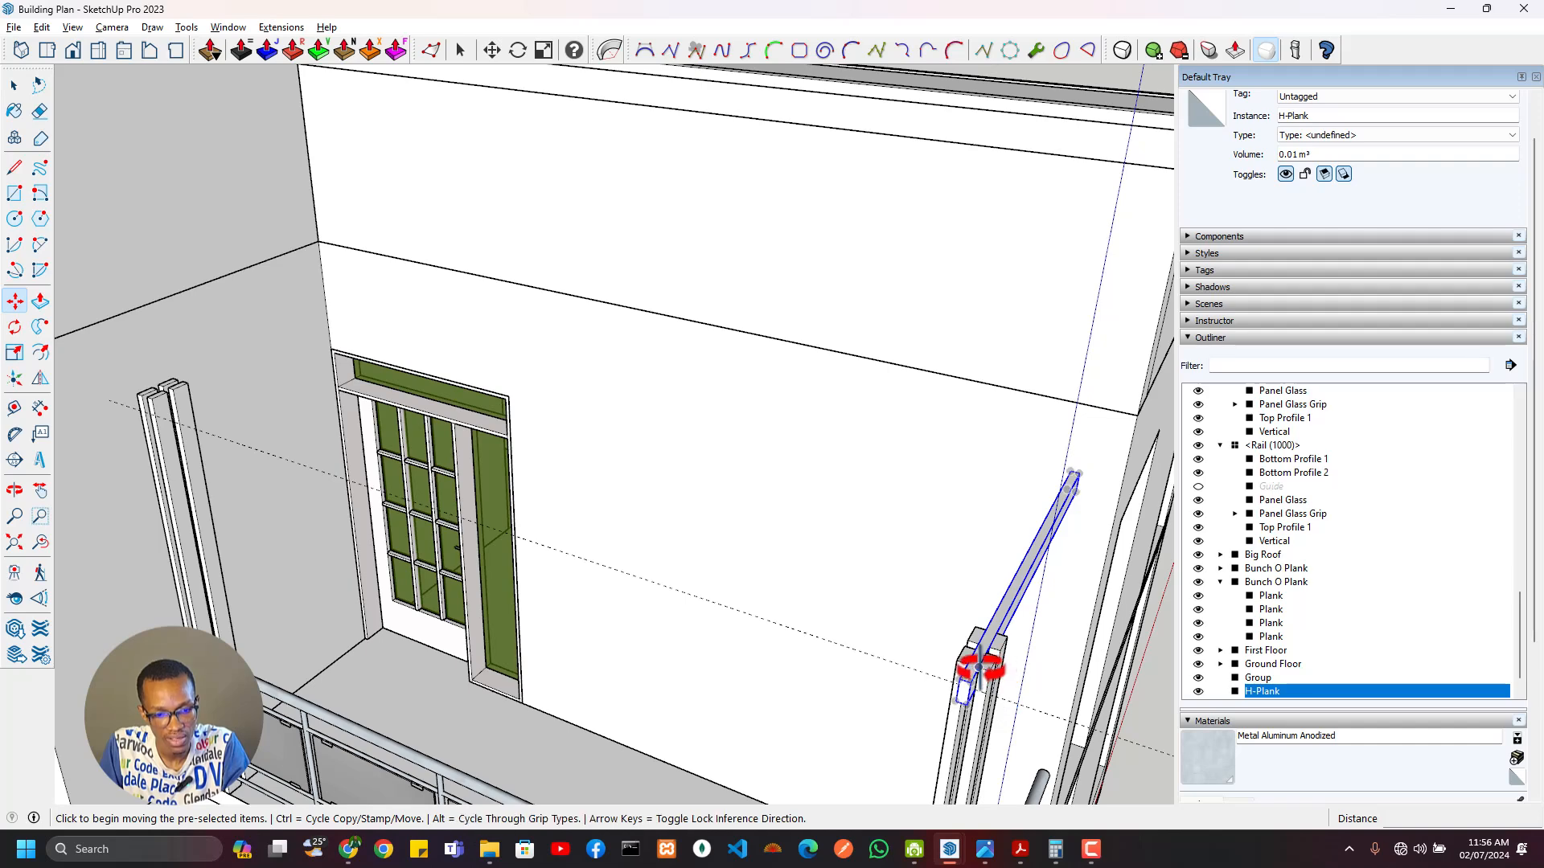
left_click(977, 667)
key("ctrl")
middle_click_drag(179, 447, 641, 546)
scroll(641, 545, "up", 4)
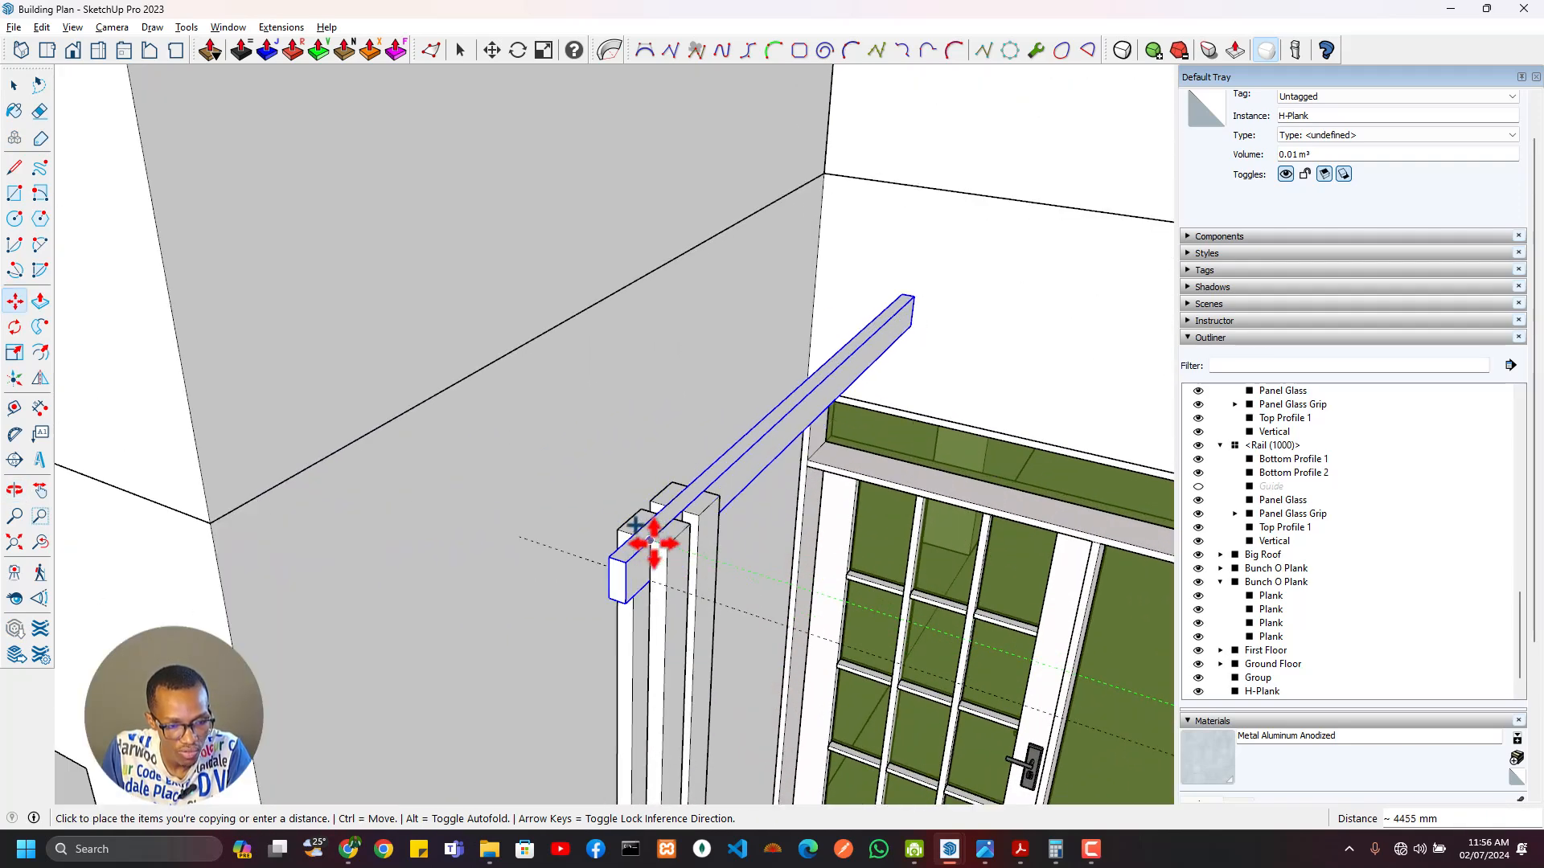
left_click(652, 542)
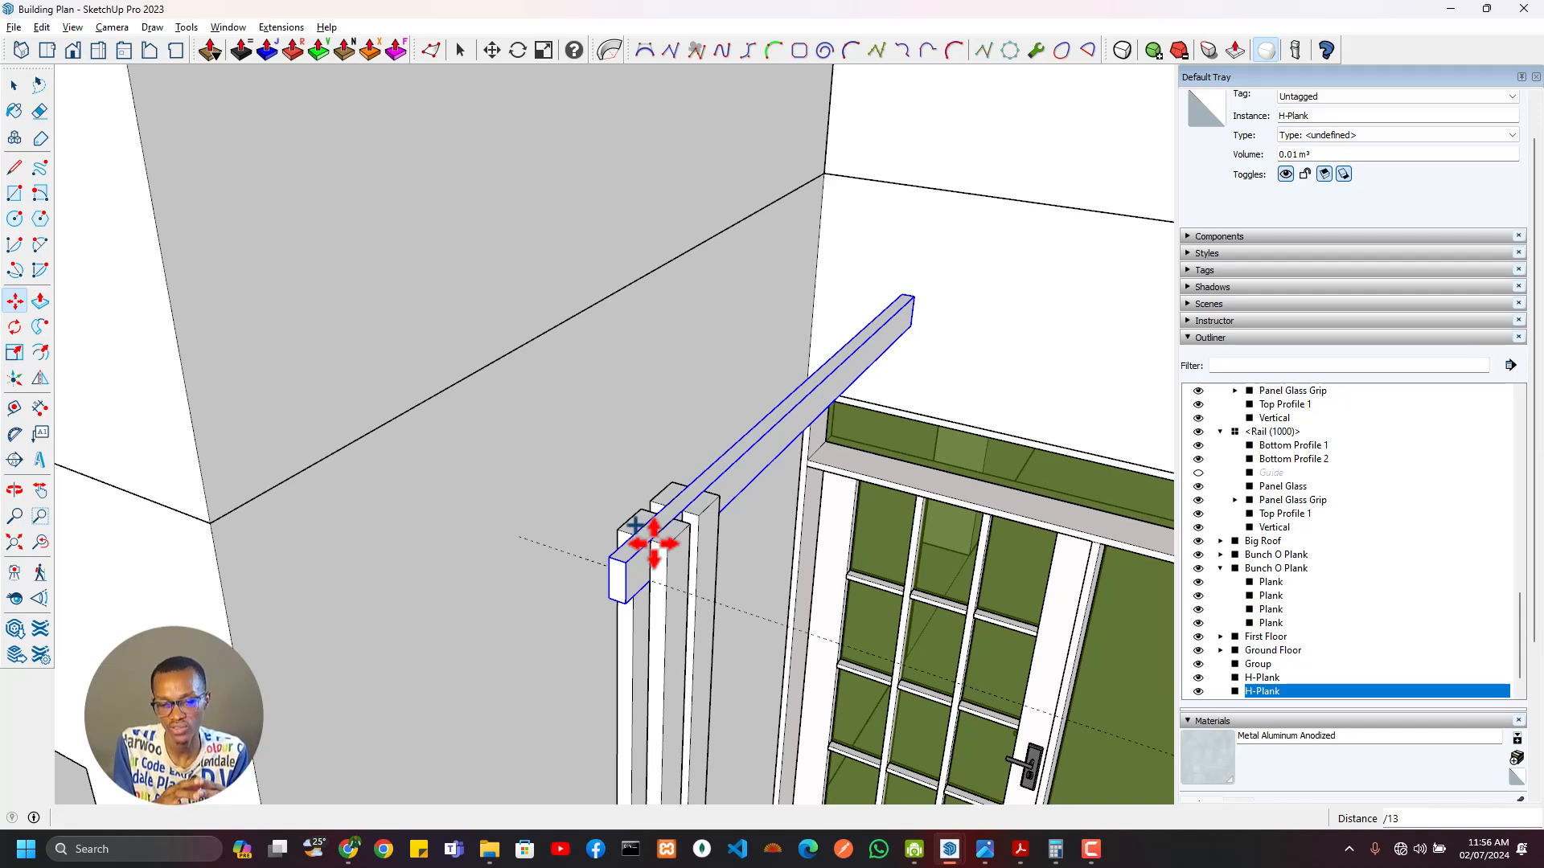
Step: Fill the span between the two end beams with evenly spaced copies, trying 13 divisions and settling on 12
key("Return")
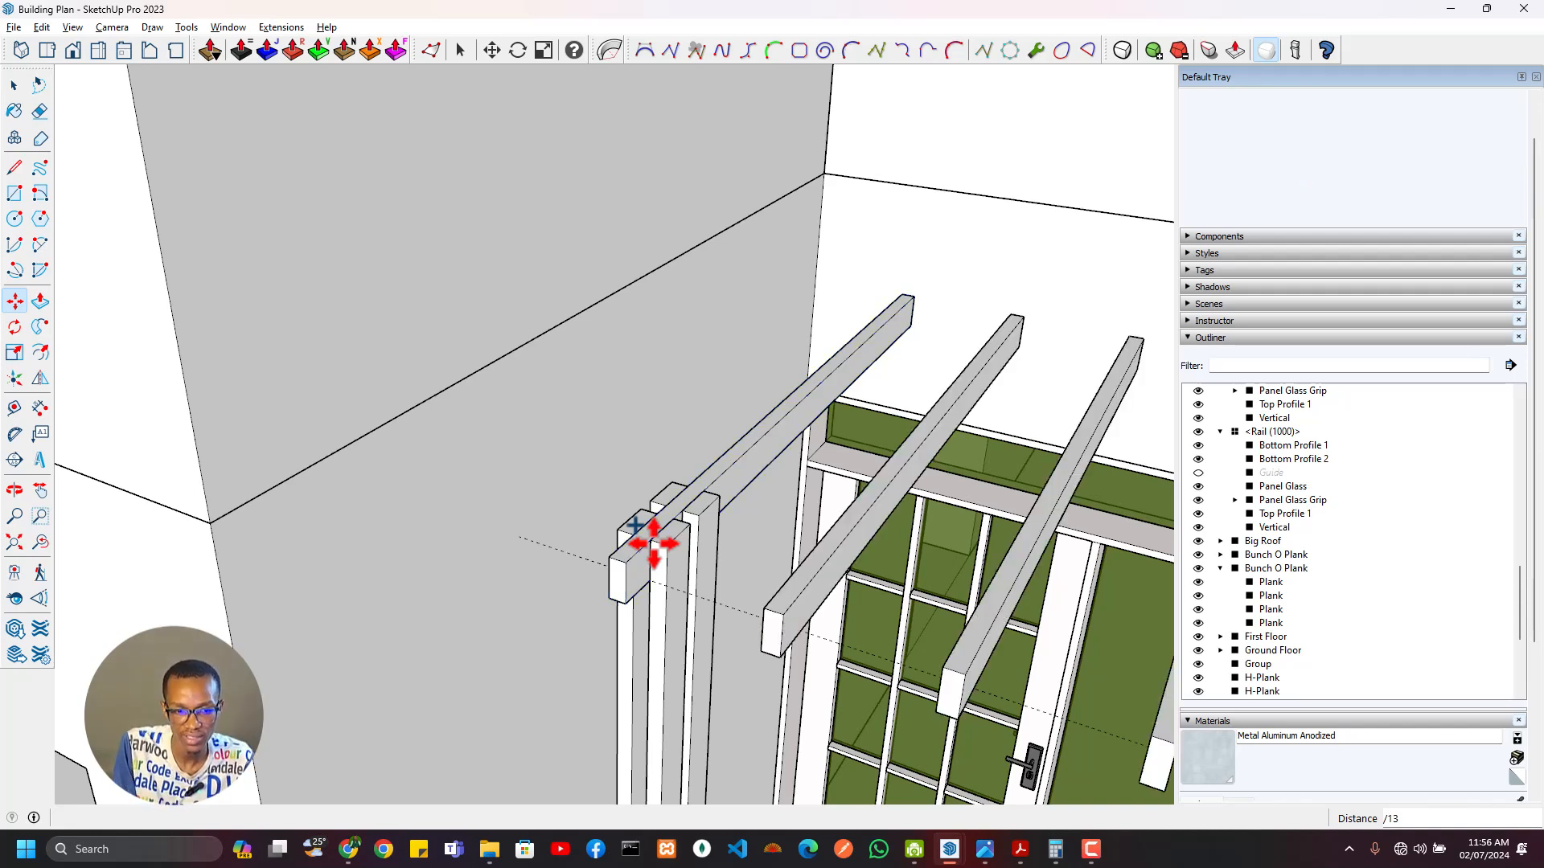
scroll(693, 546, "down", 3)
scroll(710, 564, "down", 3)
middle_click_drag(951, 610, 520, 524)
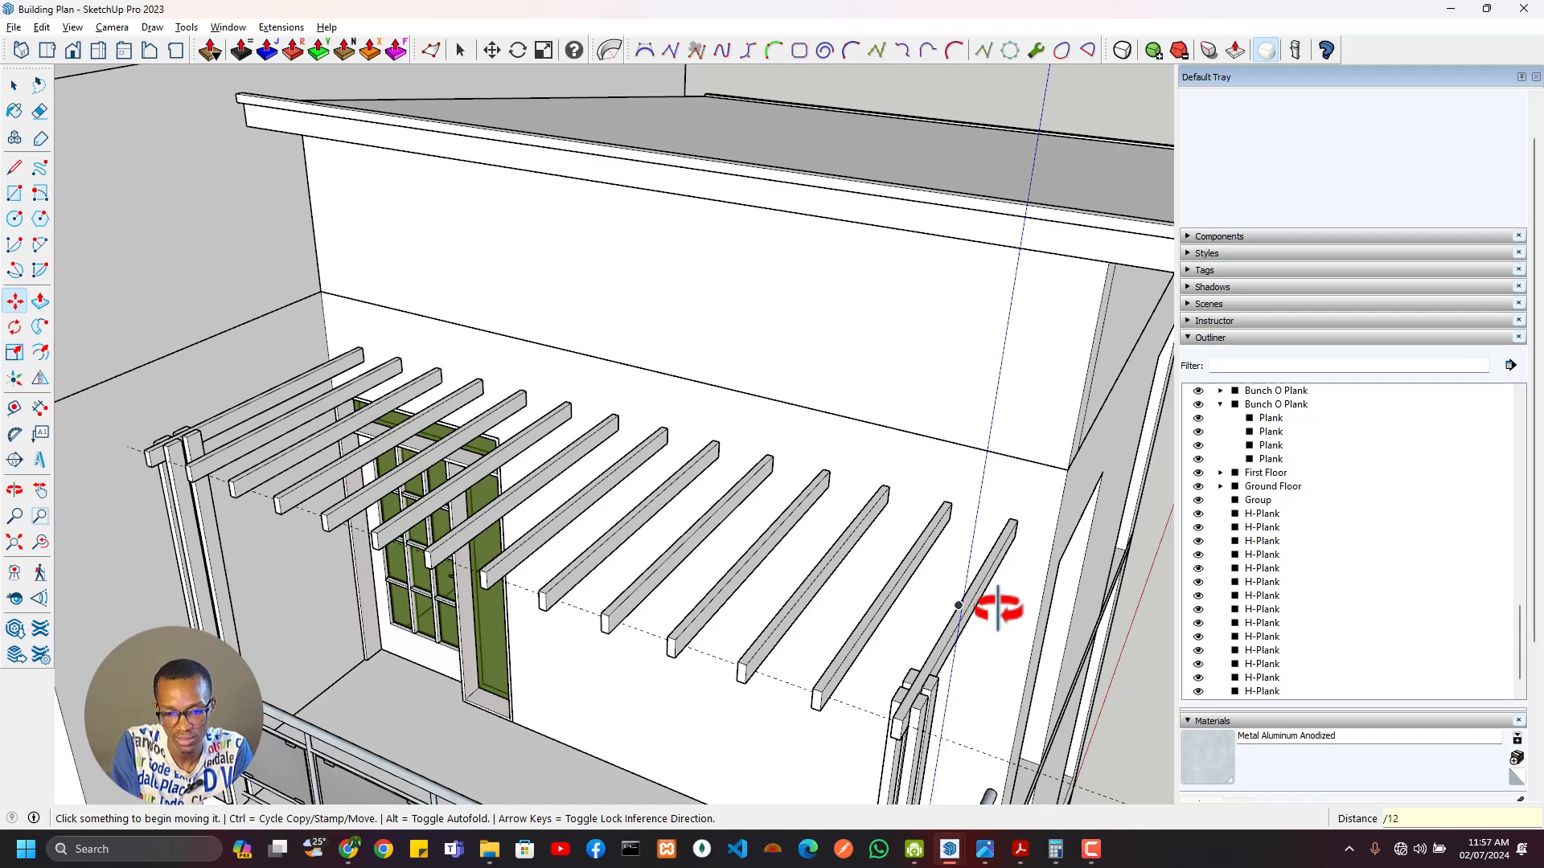
key("Return")
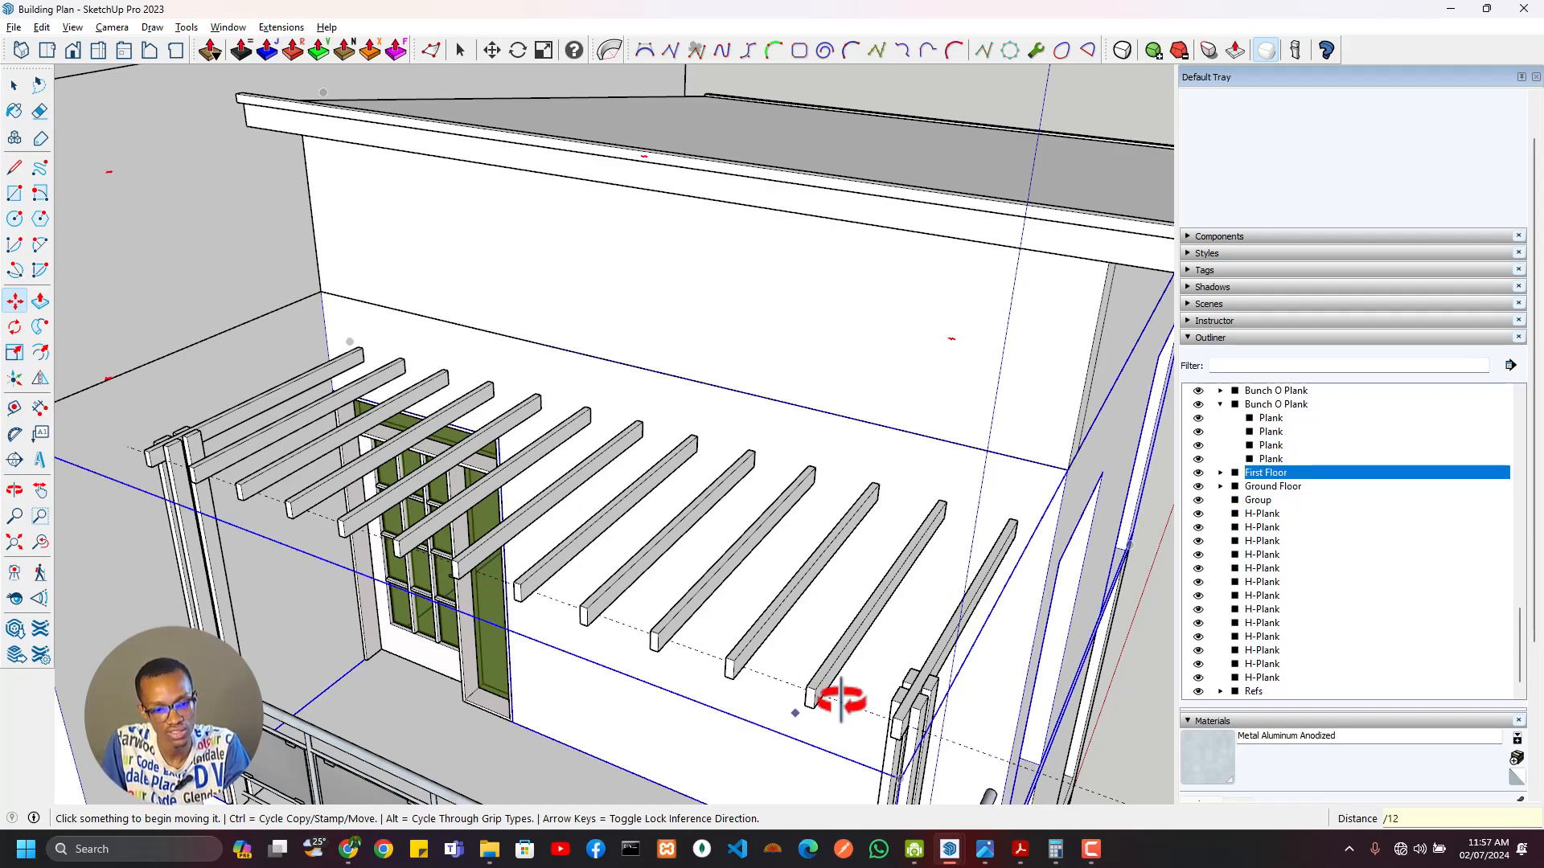
Step: Inspect the spaced beams and their junction with the corner post, comparing them with the rendered image
middle_click_drag(472, 586, 369, 493)
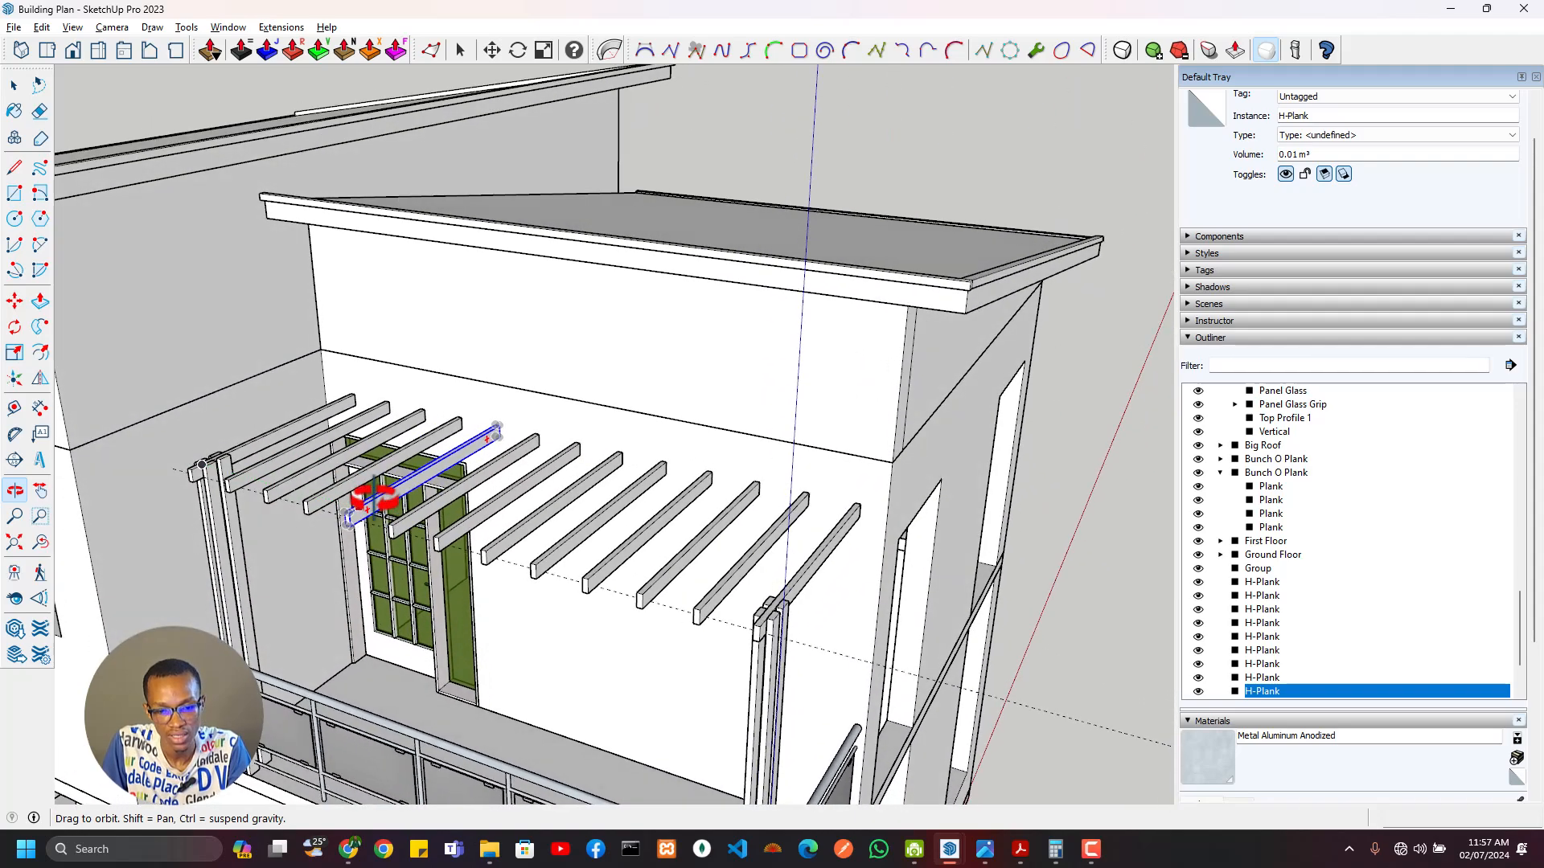
key("m")
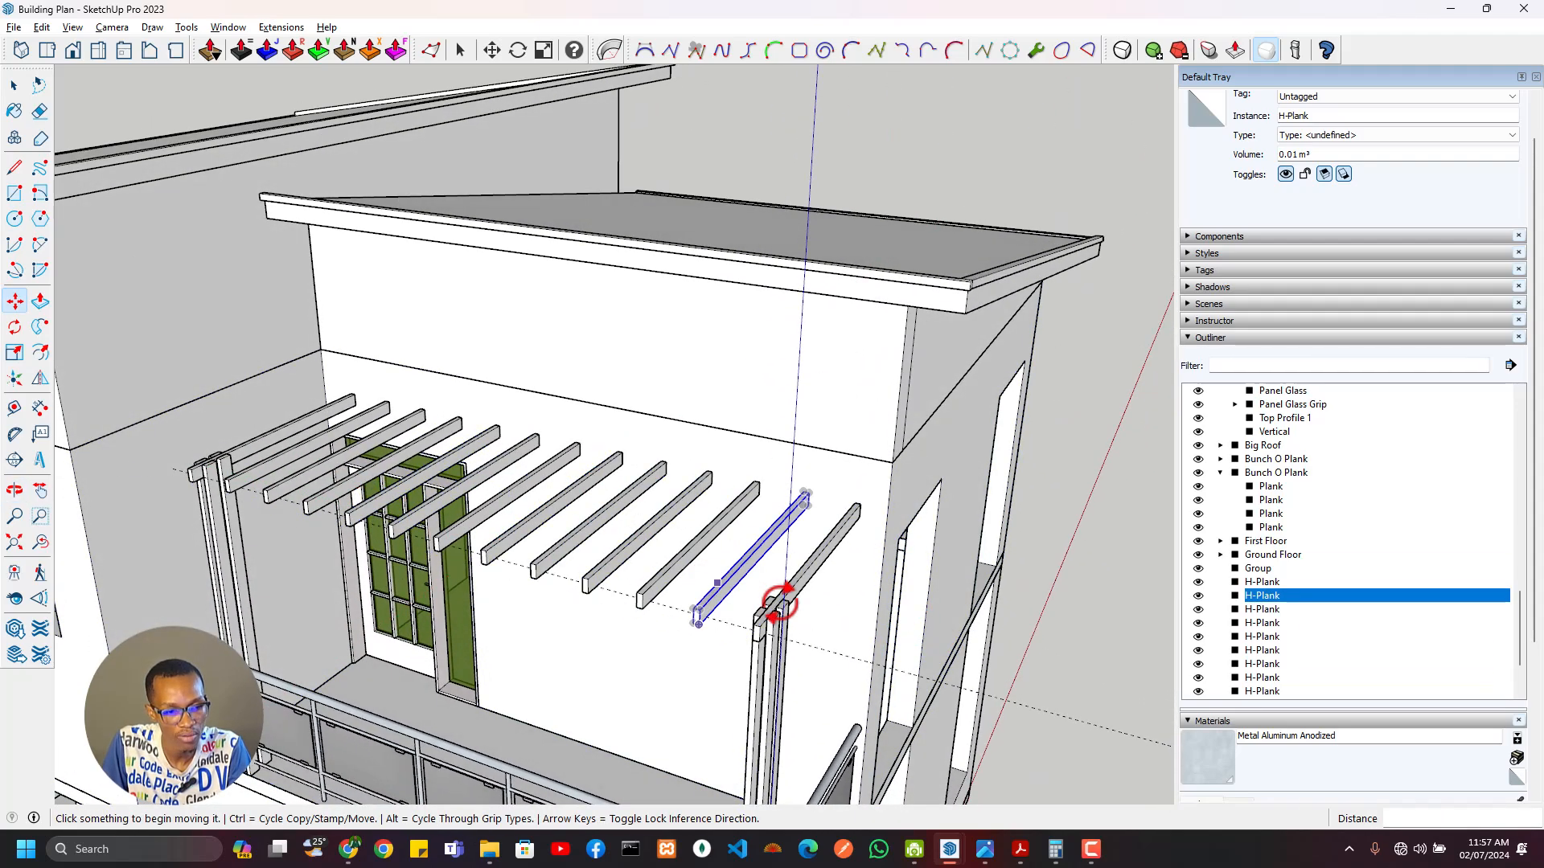
middle_click_drag(412, 578, 338, 589)
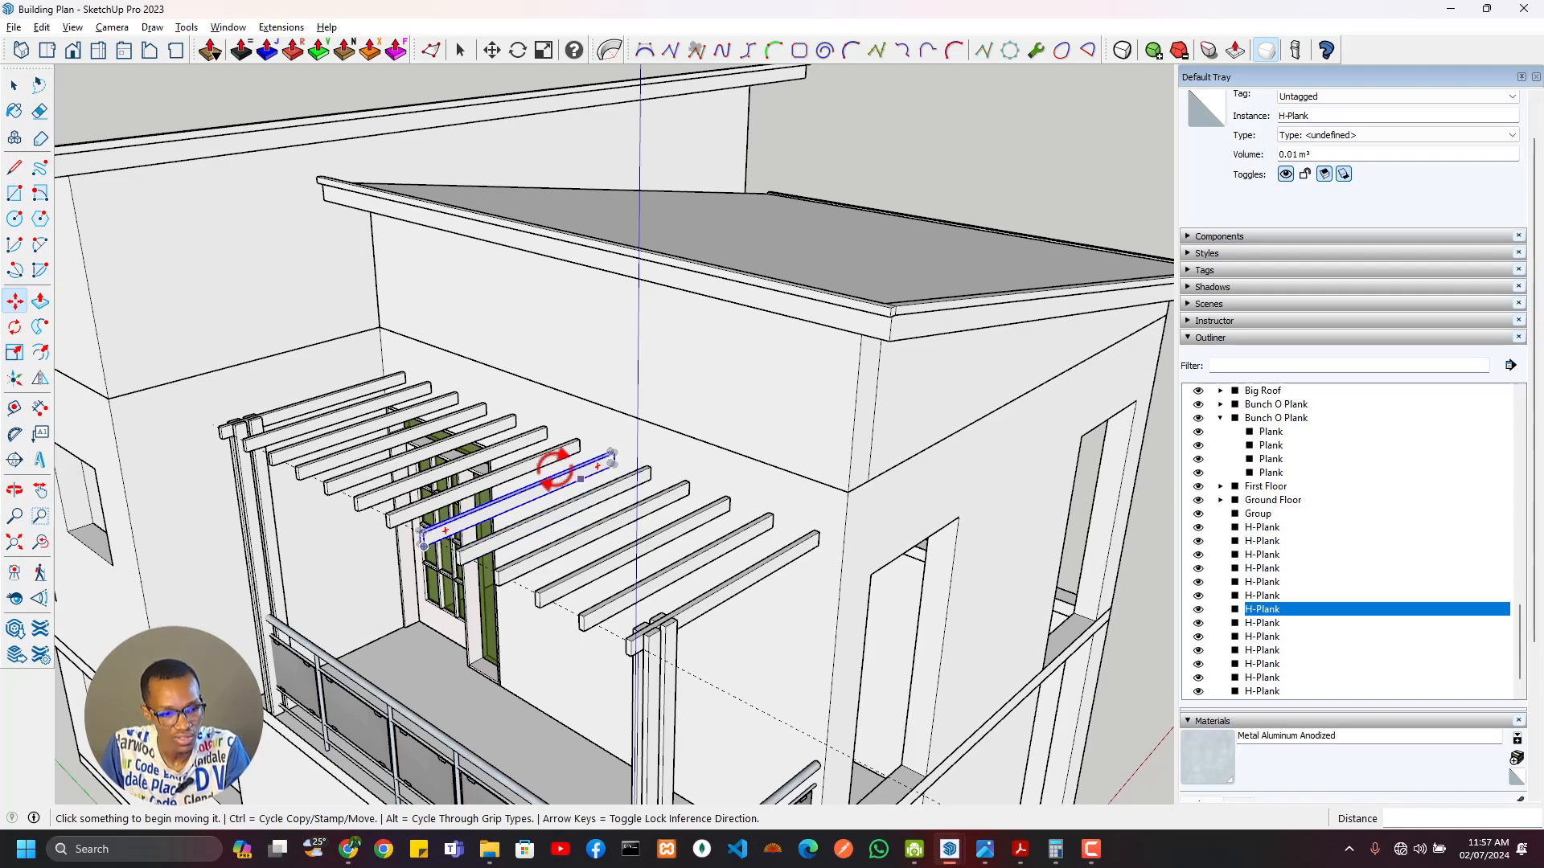
middle_click_drag(642, 684, 537, 434)
key("t")
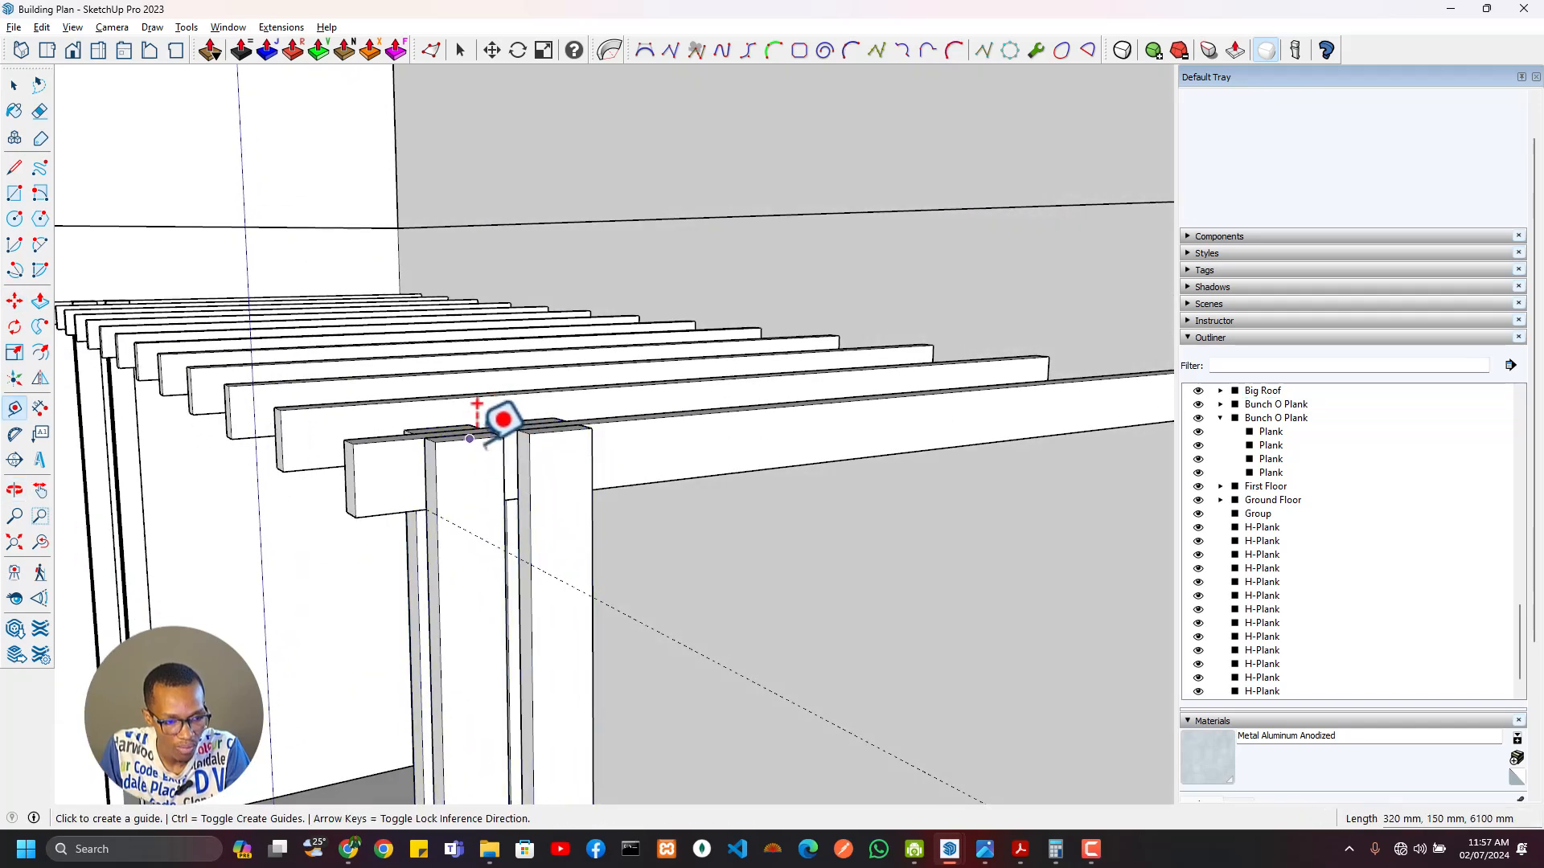
scroll(481, 442, "up", 2)
key("alt+Tab")
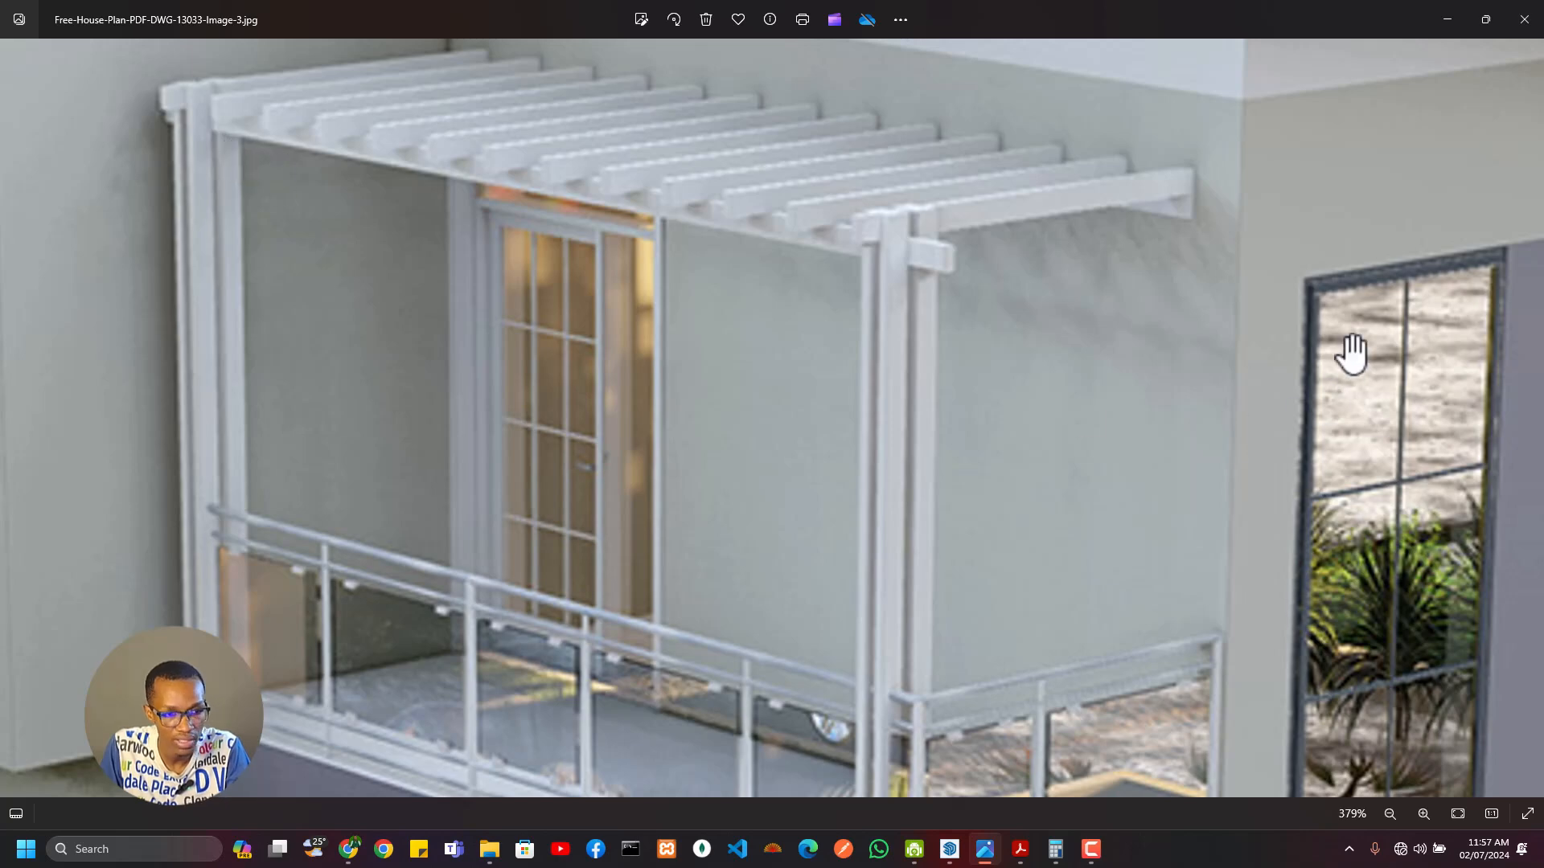
key("alt+Tab")
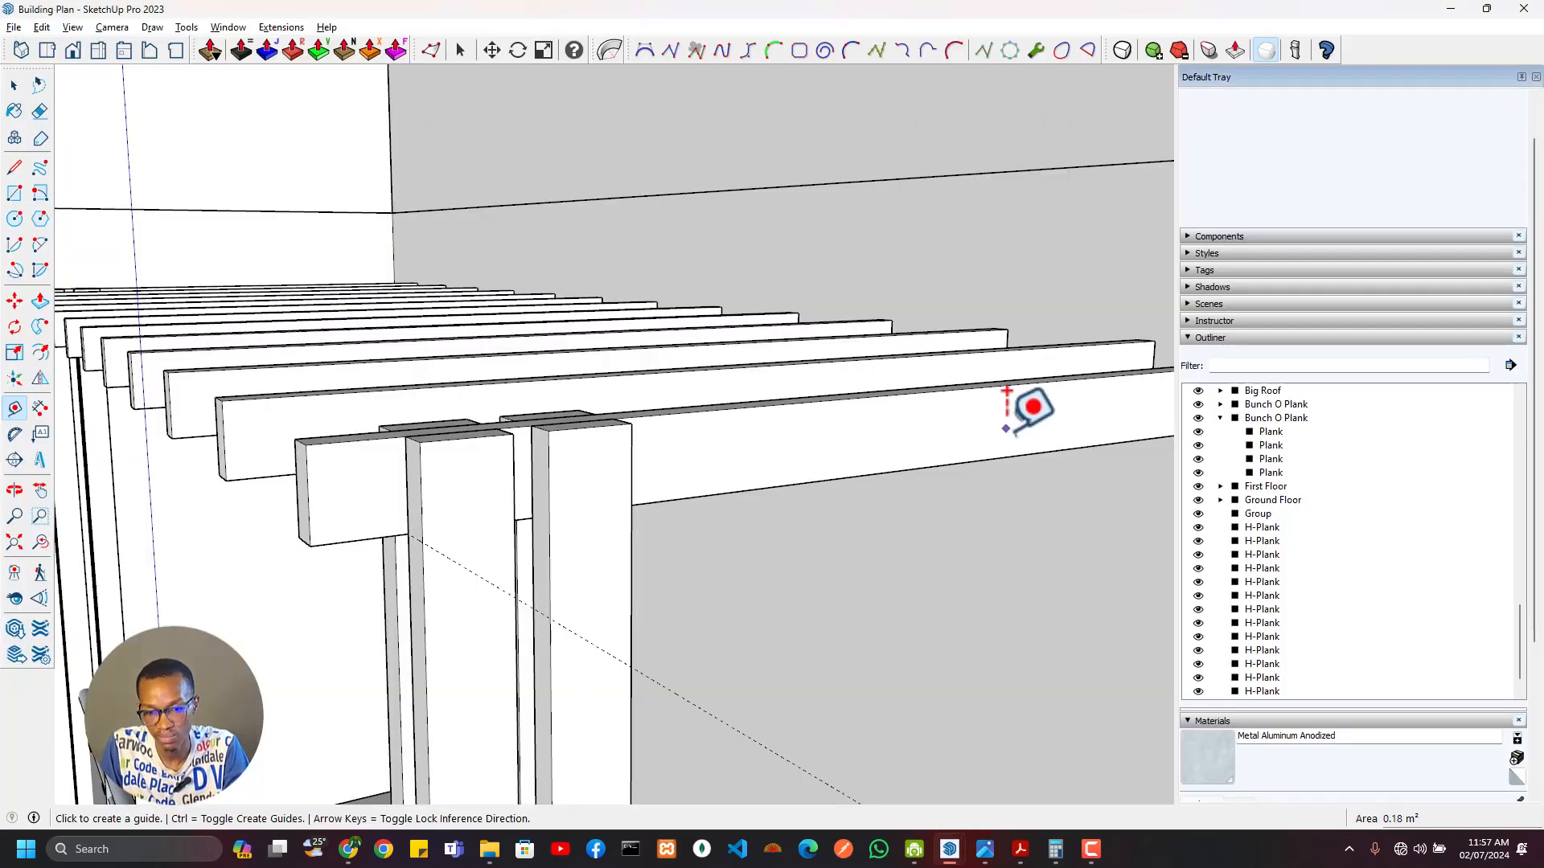
Step: Place a guide on the post level with the end beam's underside and a second guide 100 mm below it
middle_click_drag(707, 441, 468, 458)
left_click(462, 461)
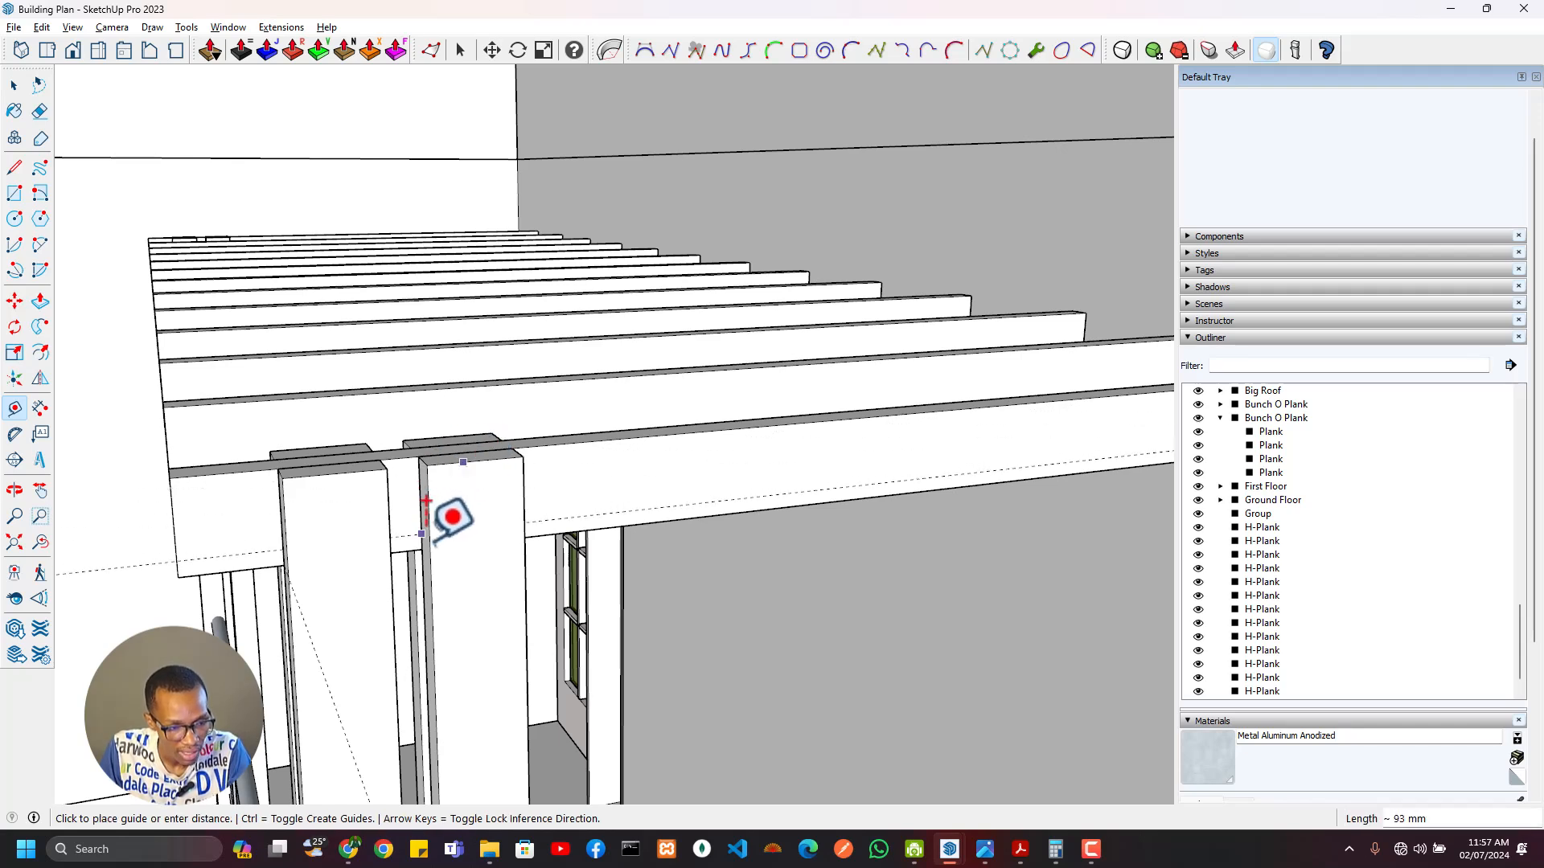
left_click(288, 577)
left_click(346, 572)
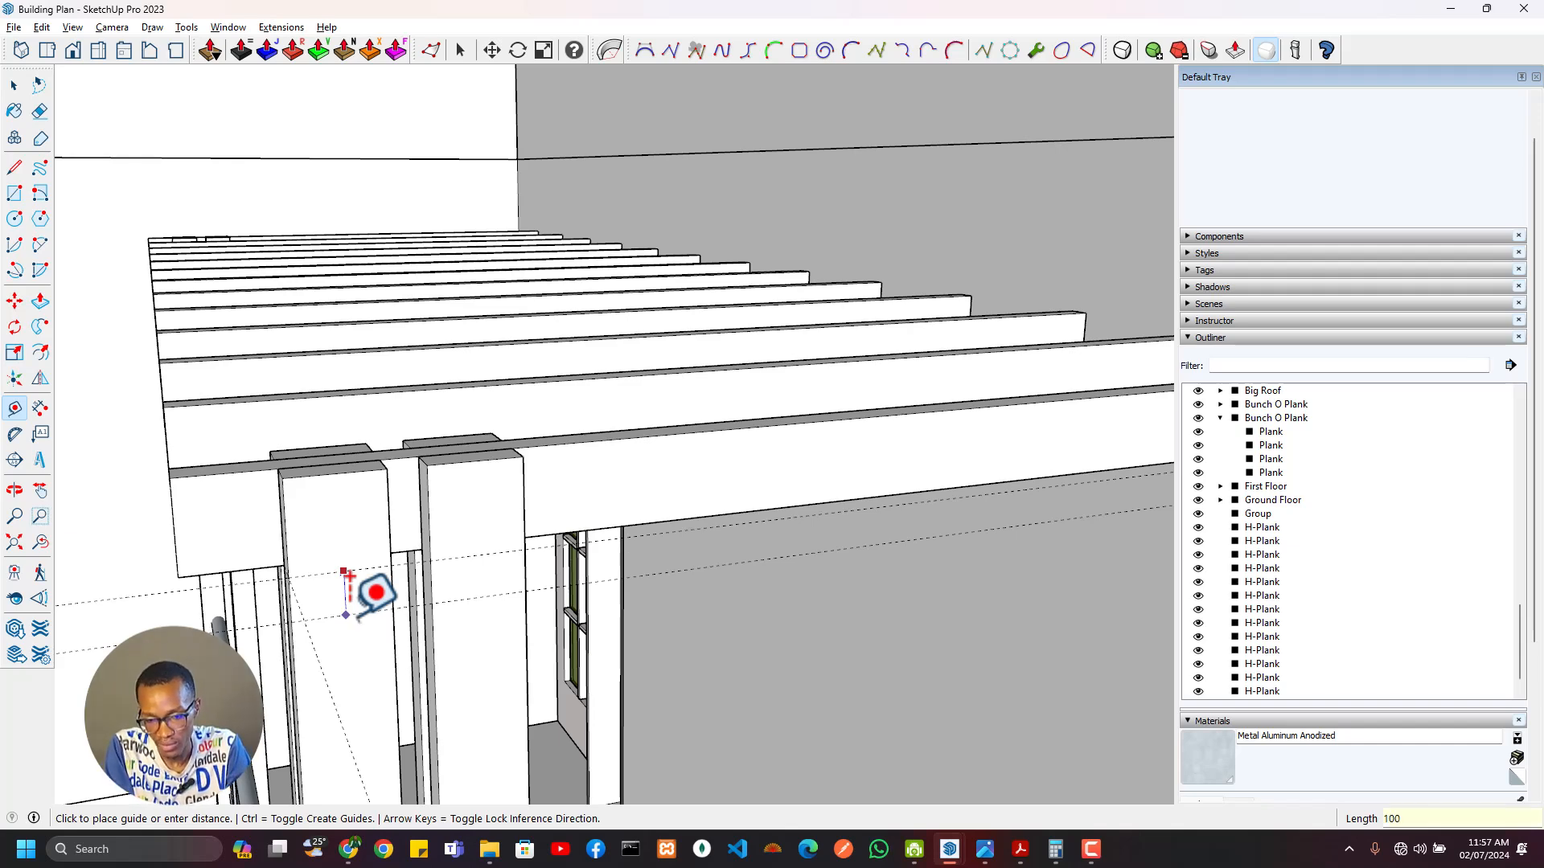
Step: Draw a rectangle between the two guides, filling the gap between the planks of the corner post
middle_click_drag(373, 592, 523, 499)
key("r")
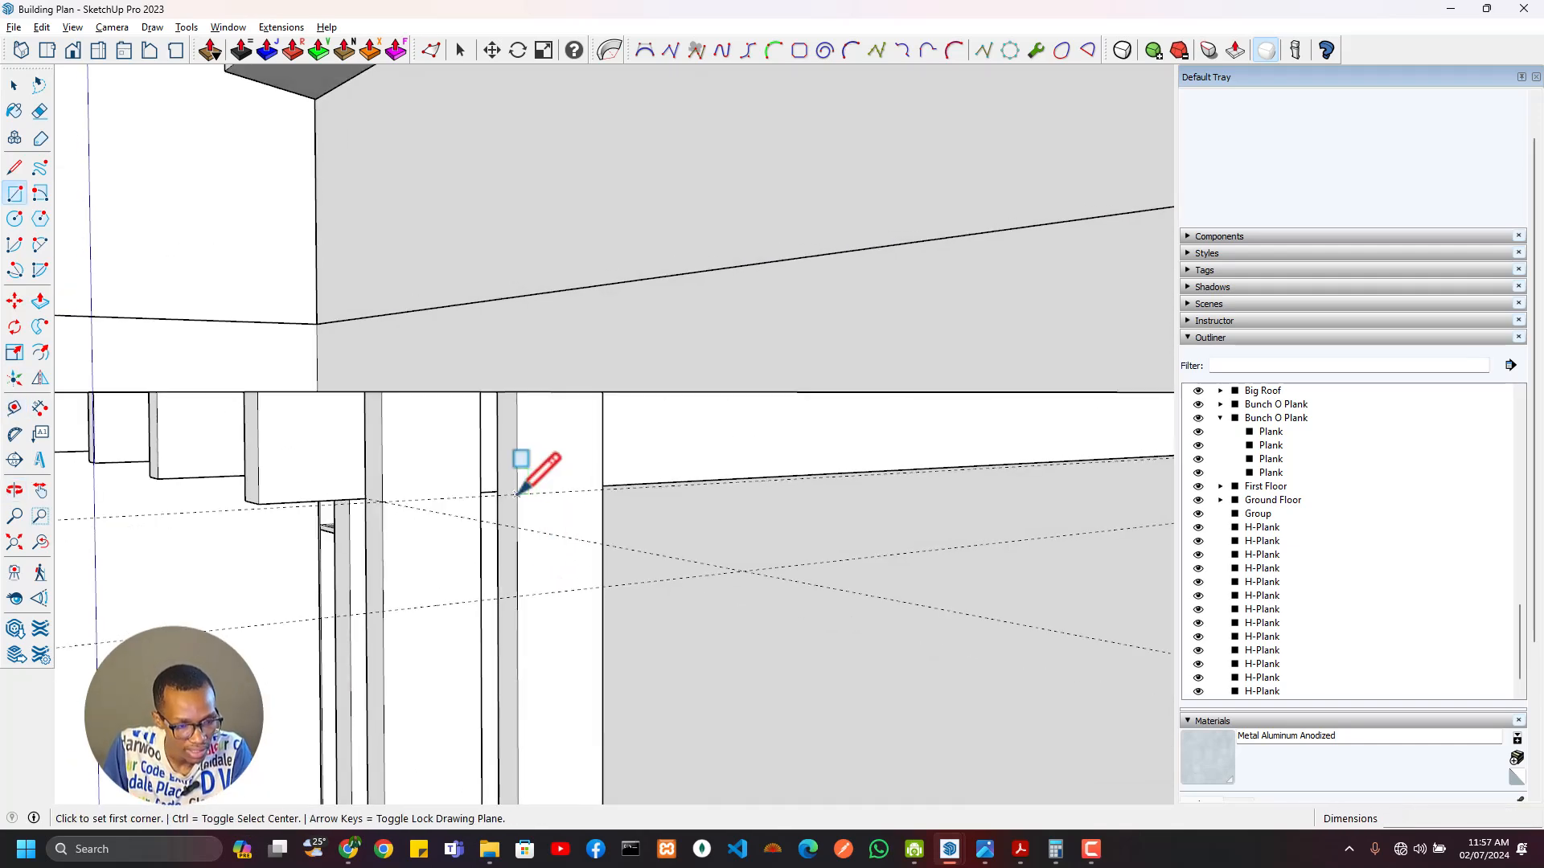
left_click(517, 493)
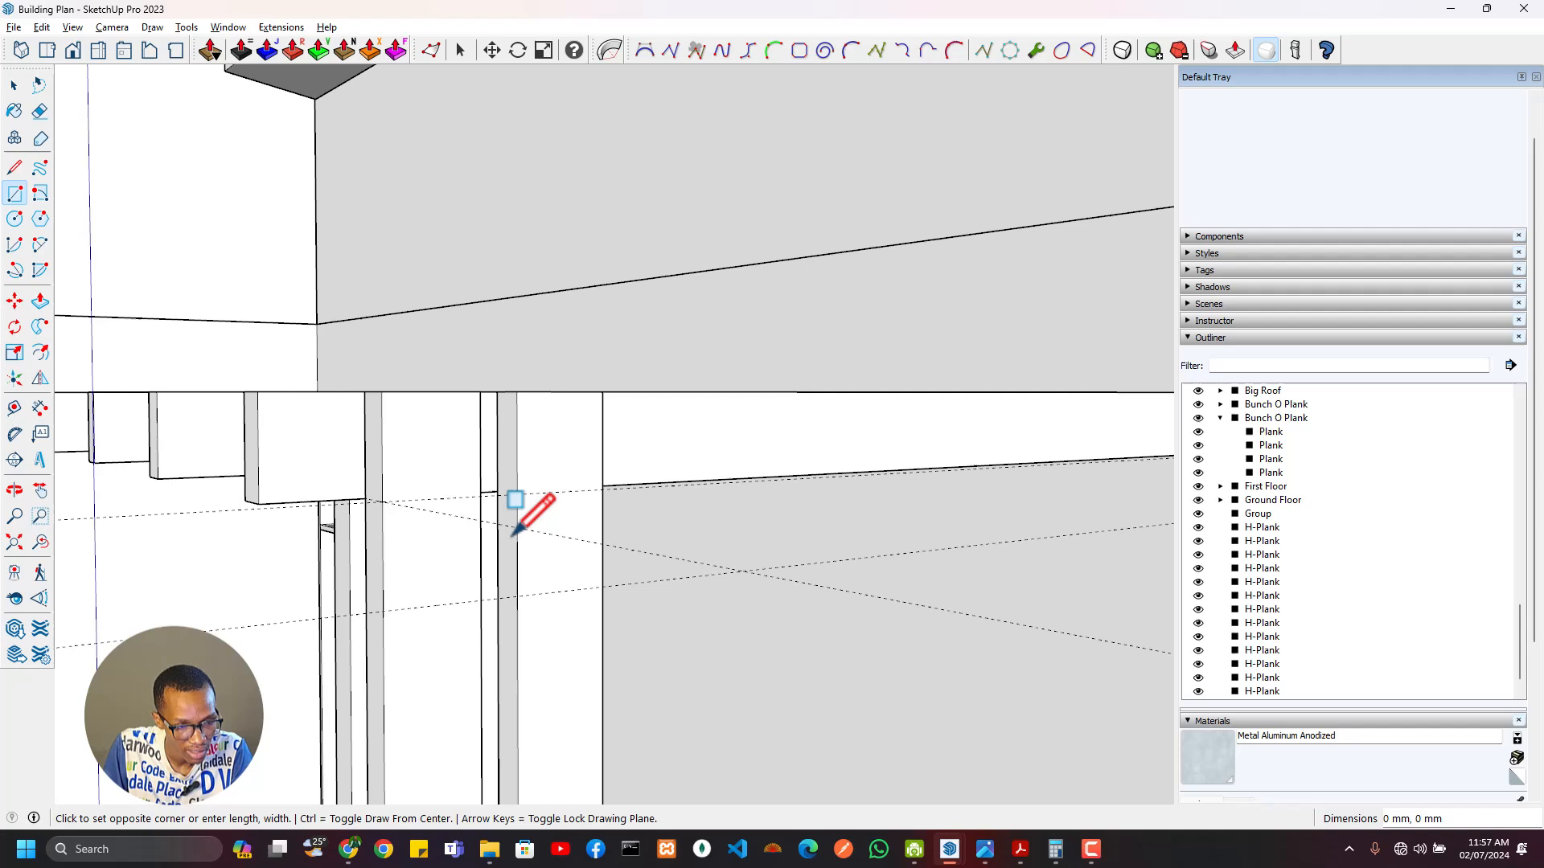
left_click(481, 599)
middle_click_drag(523, 613, 544, 620)
Step: Extrude the rectangle about 4575 mm along the balcony front to the opposite post, forming a supporting beam
key("p")
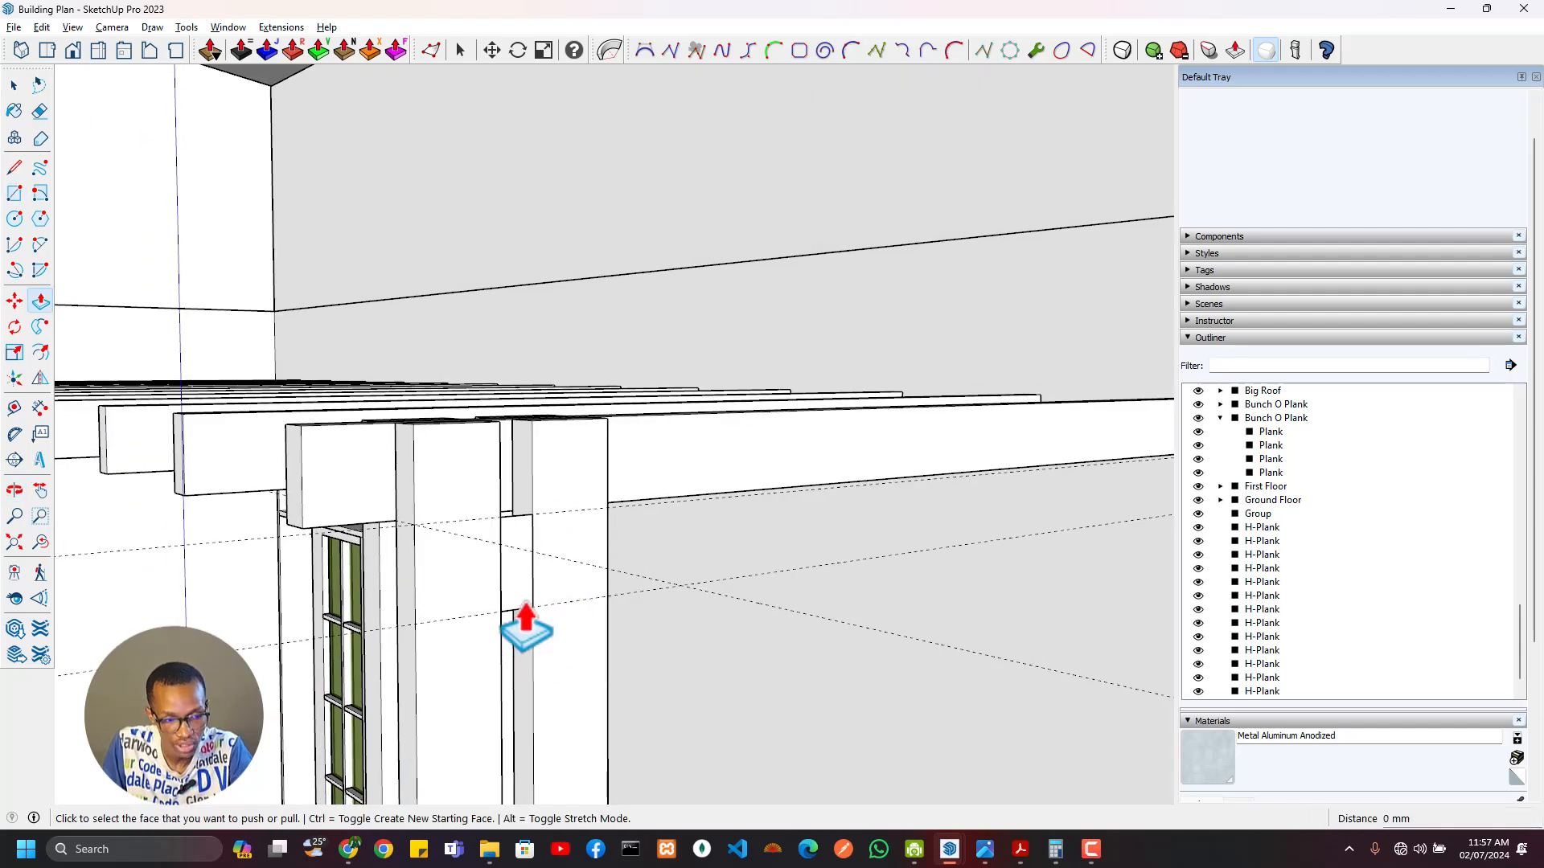
left_click(524, 625)
middle_click_drag(504, 626, 871, 745)
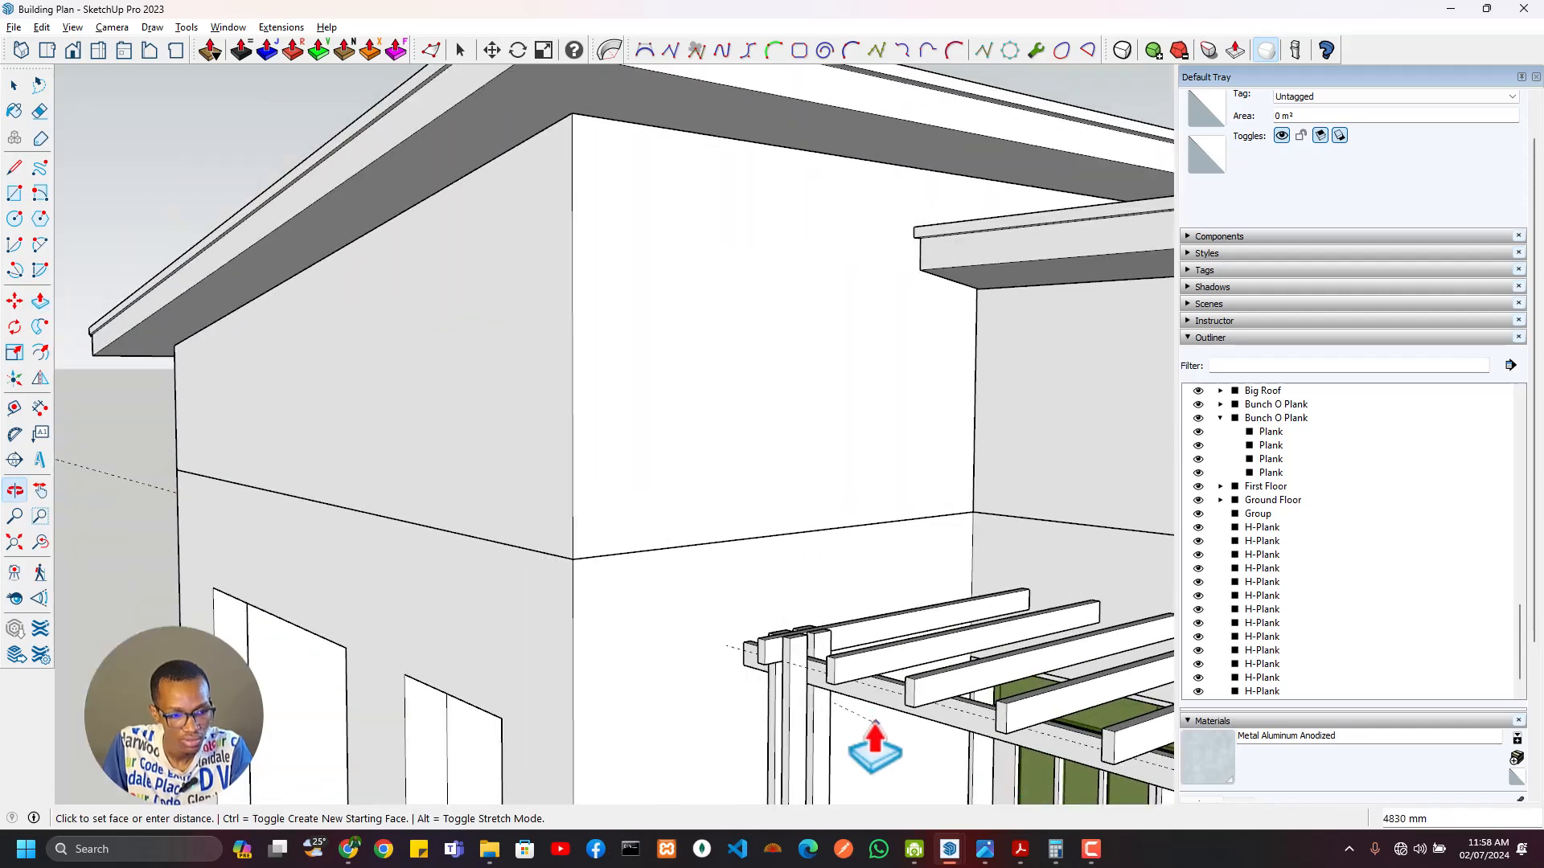
middle_click_drag(807, 704, 1045, 816)
scroll(756, 607, "up", 3)
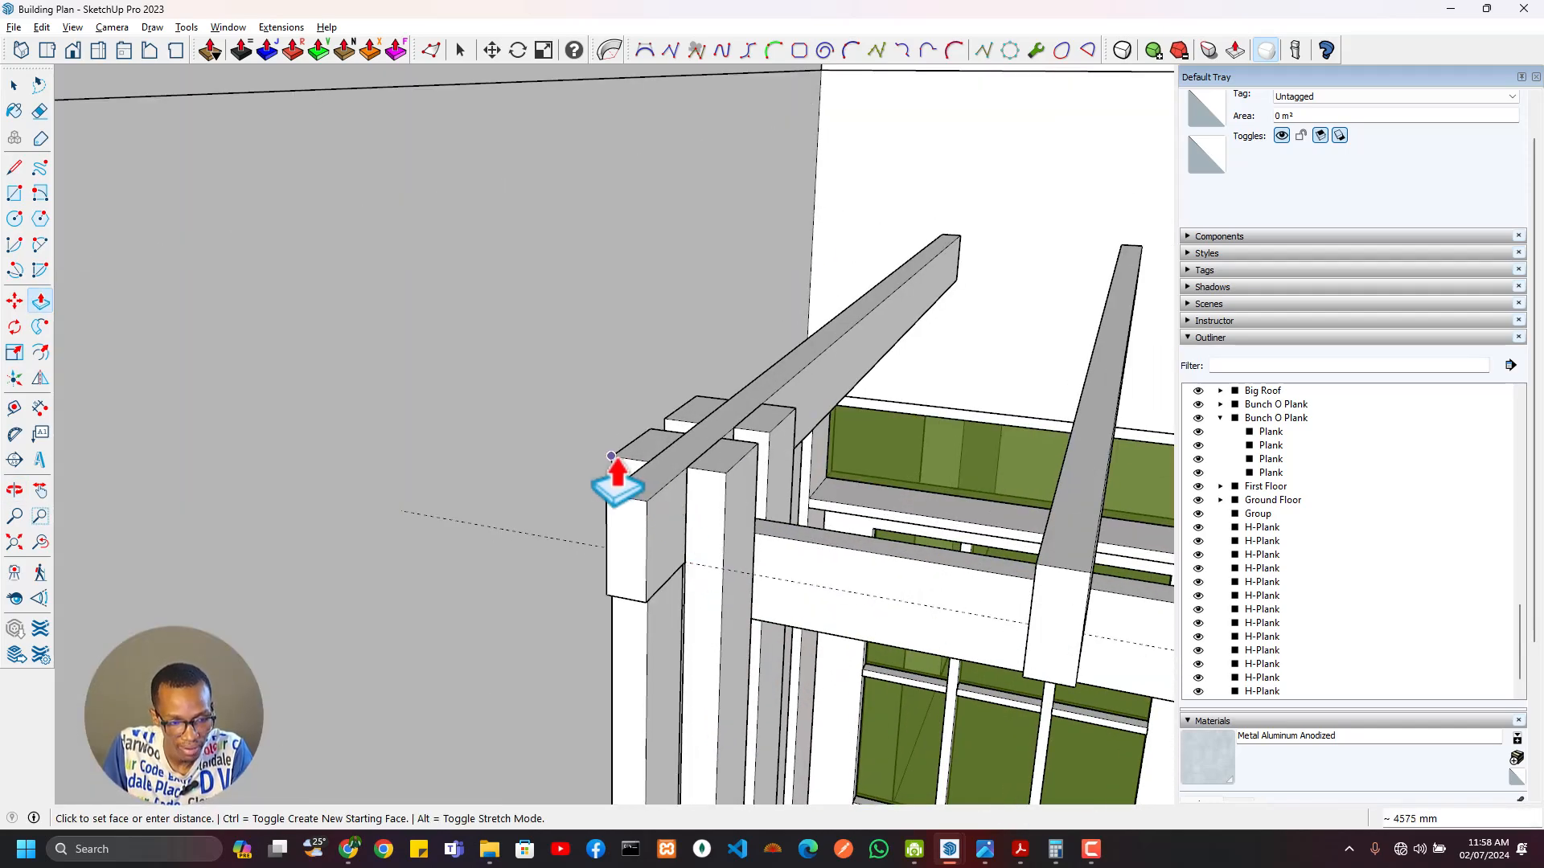
mouse_move(611, 456)
middle_mouse_down()
mouse_move(589, 541)
mouse_move(776, 520)
middle_mouse_up()
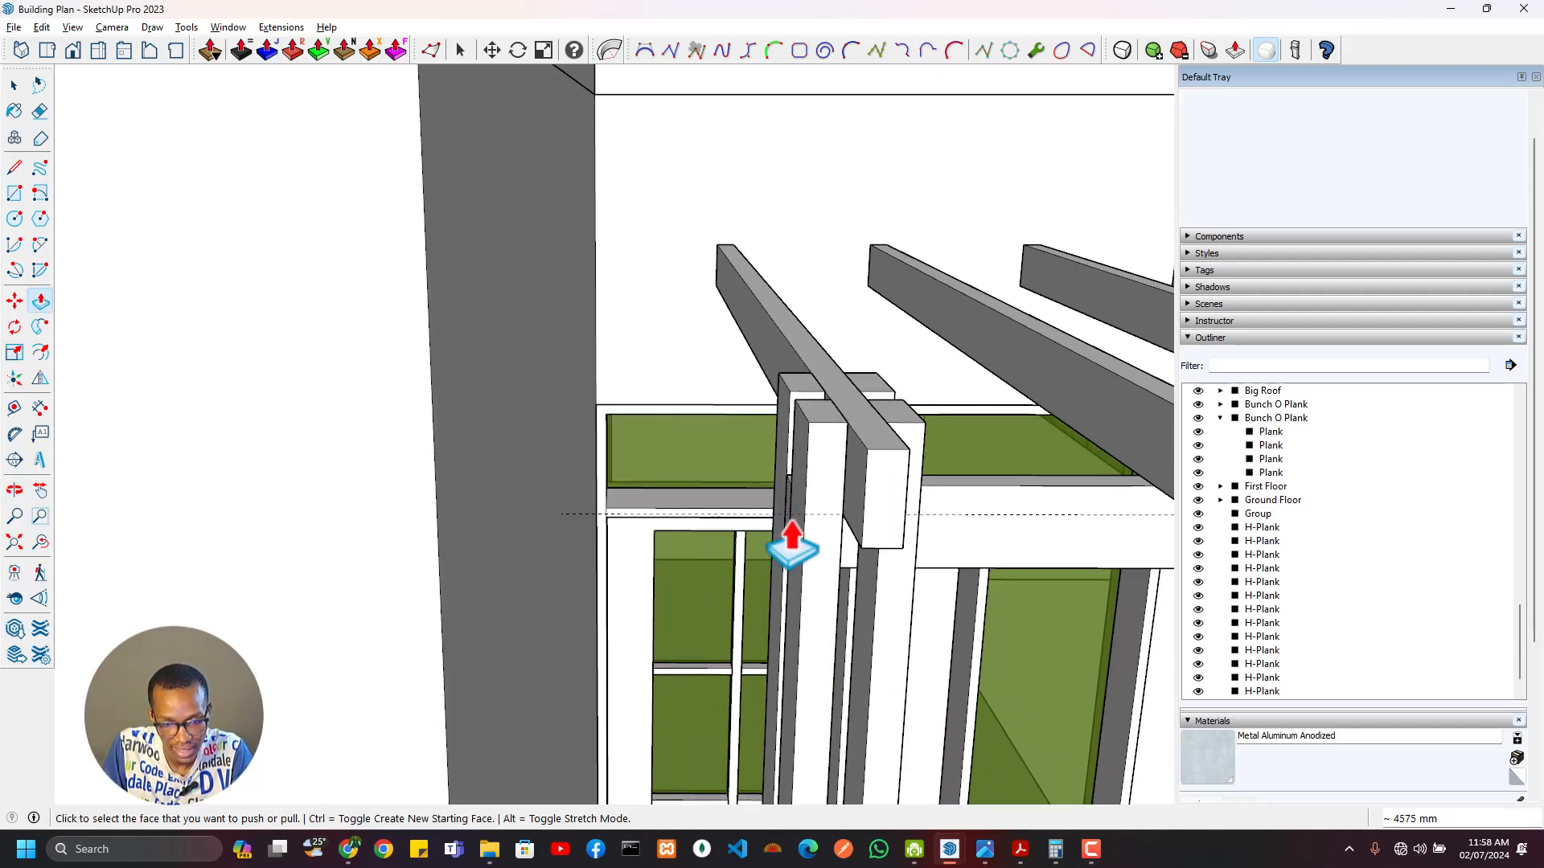
Step: Extend the supporting beam 100 mm beyond the far post and let its other end project past the opposite post
left_click(784, 540)
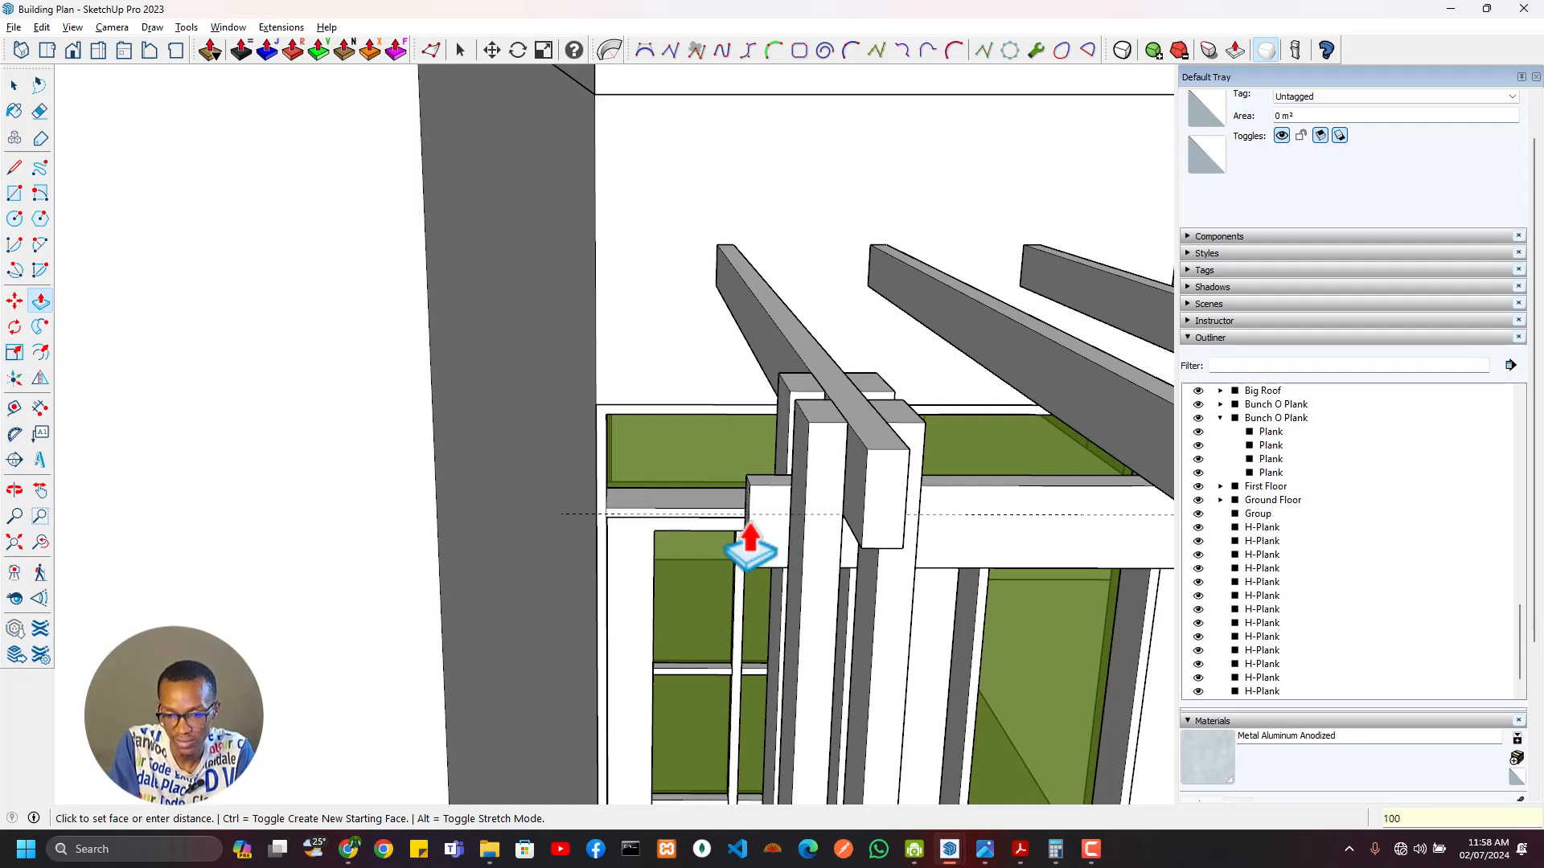
scroll(865, 609, "down", 3)
mouse_move(871, 599)
middle_mouse_down()
mouse_move(885, 578)
mouse_move(796, 585)
middle_mouse_up()
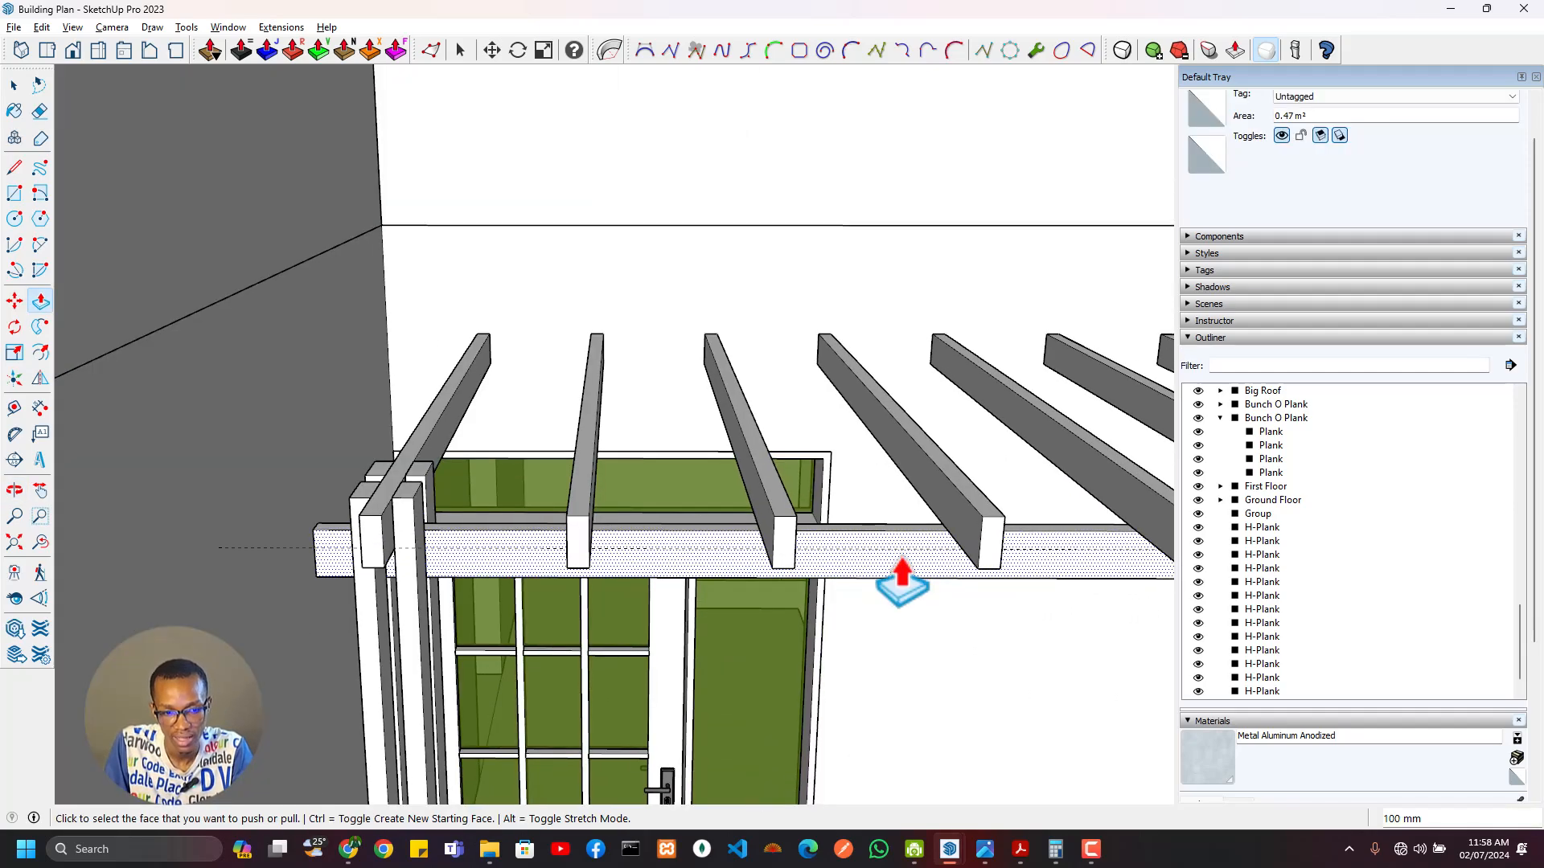
scroll(903, 565, "down", 3)
mouse_move(903, 565)
middle_mouse_down()
mouse_move(855, 551)
mouse_move(755, 583)
middle_mouse_up()
mouse_move(965, 551)
middle_mouse_down()
mouse_move(678, 493)
mouse_move(413, 534)
mouse_move(894, 562)
mouse_move(848, 641)
mouse_move(717, 638)
mouse_move(744, 707)
middle_mouse_up()
Step: Make the supporting beam a group and name its instance HH-Plank
key("space")
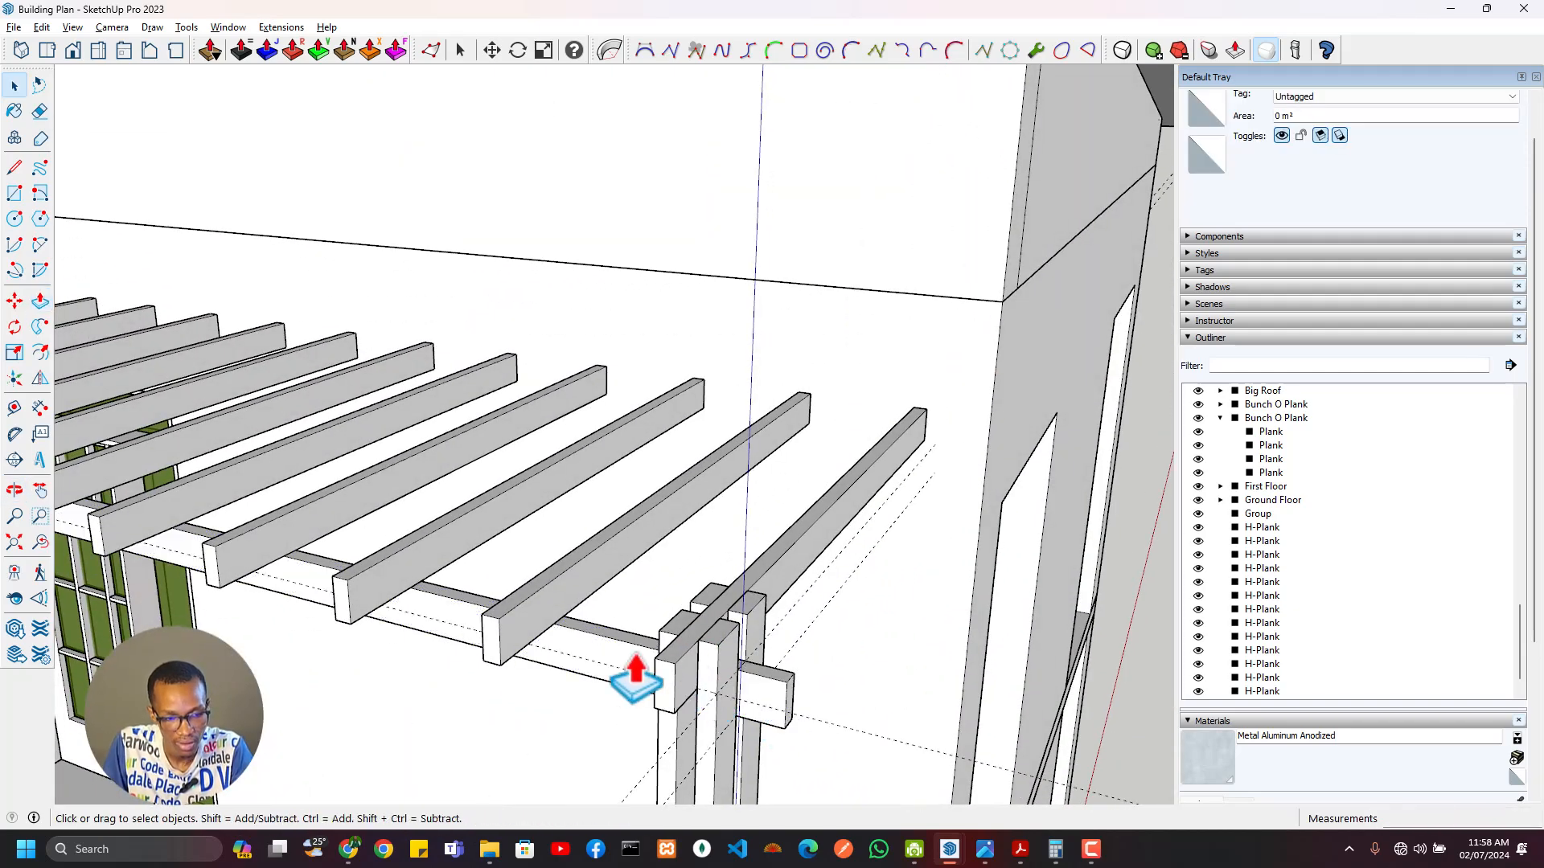
left_click(637, 671)
right_click(639, 670)
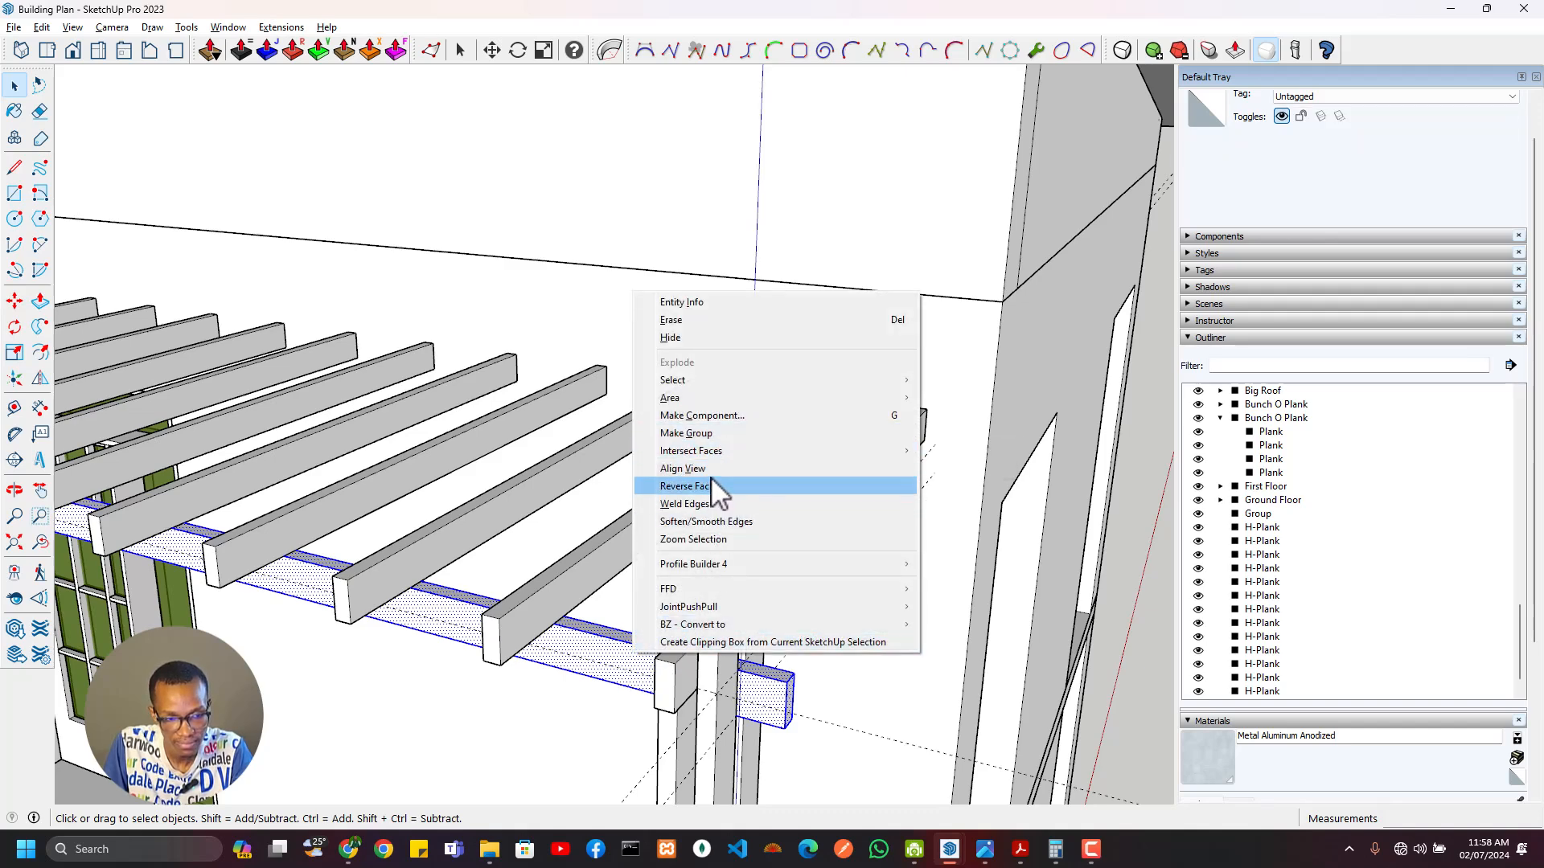
left_click(710, 433)
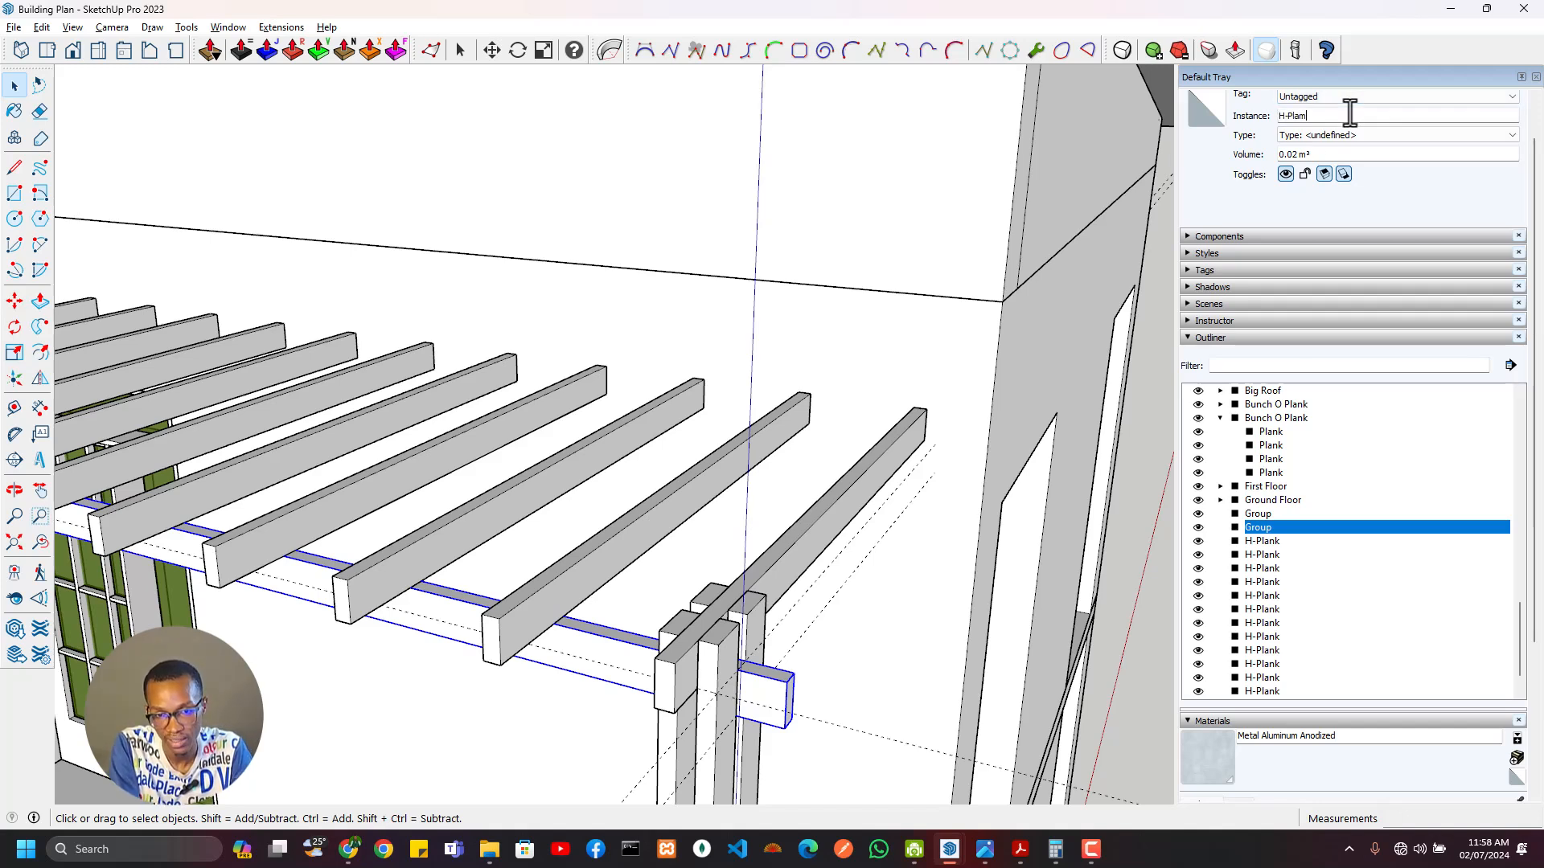
key("Return")
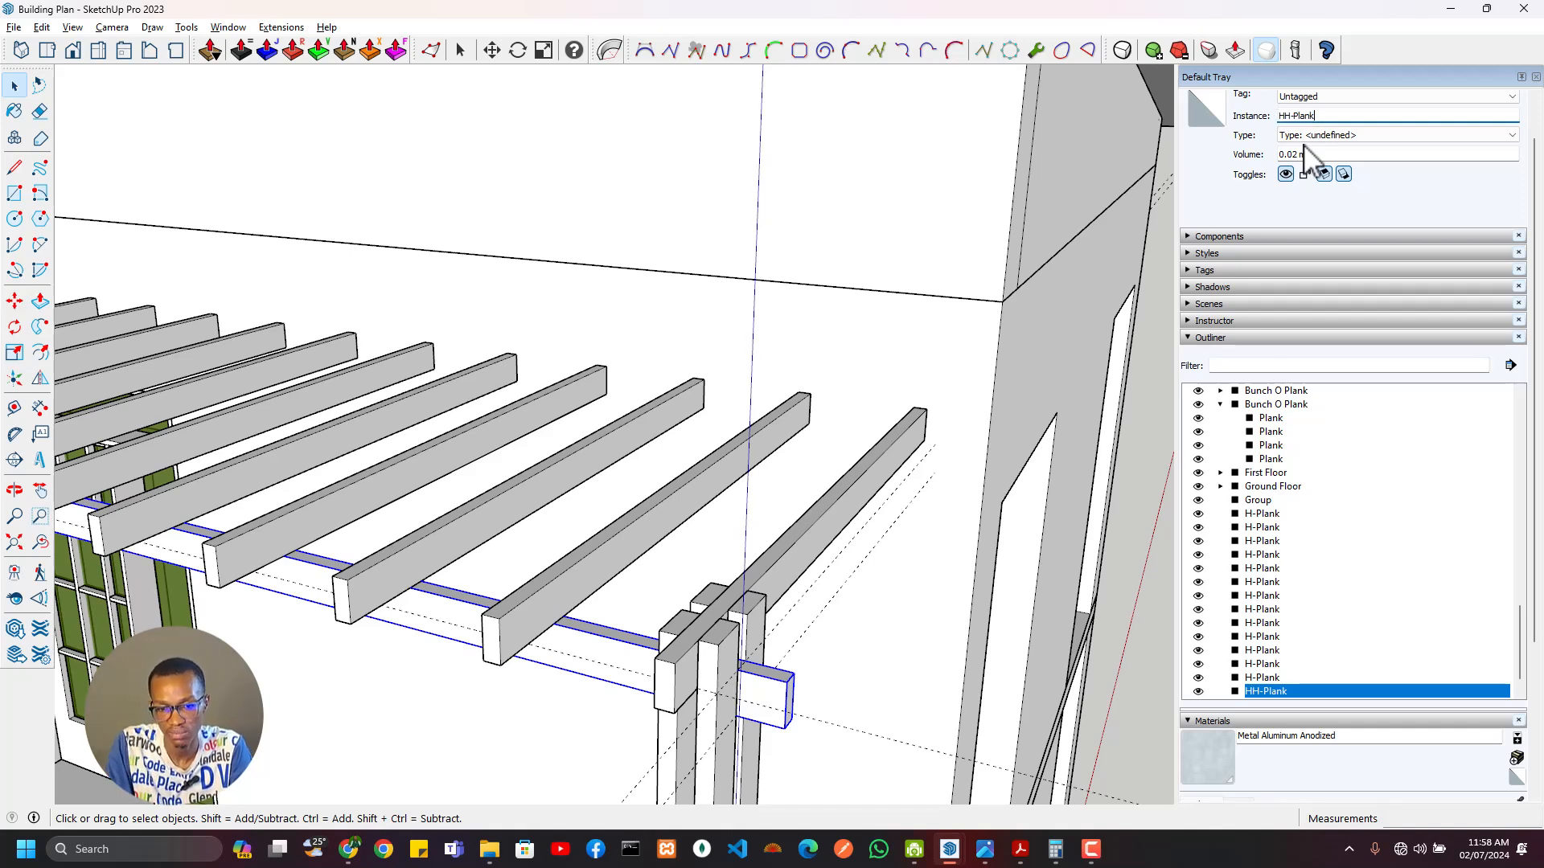
Step: Copy the HH-Plank beam about 1560 mm back to the house wall, under the rear ends of the crossbeams
middle_click_drag(895, 555, 319, 703)
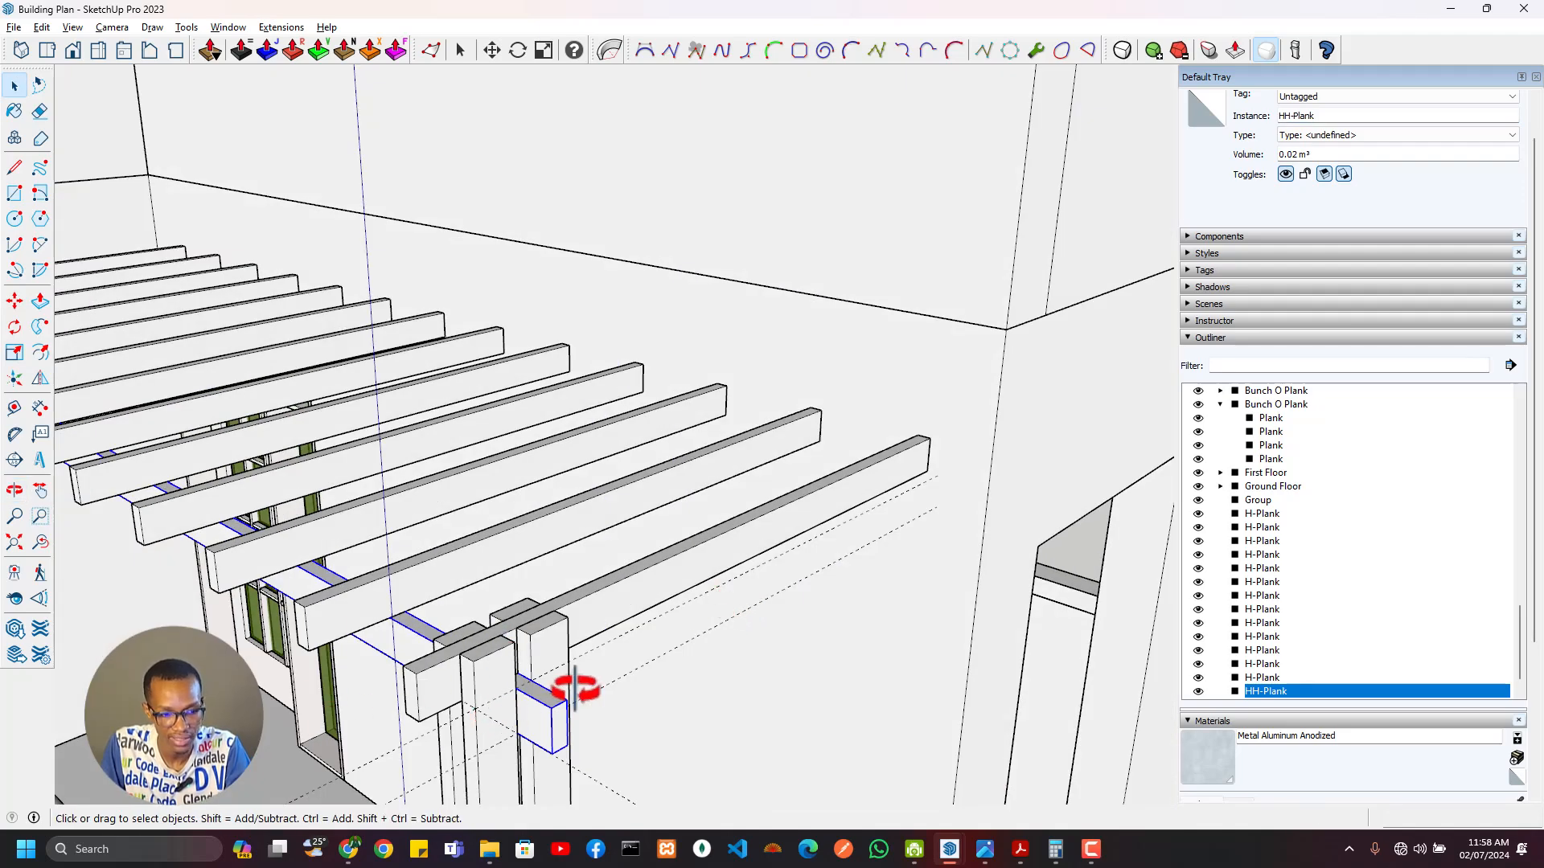
middle_click_drag(575, 689, 283, 698)
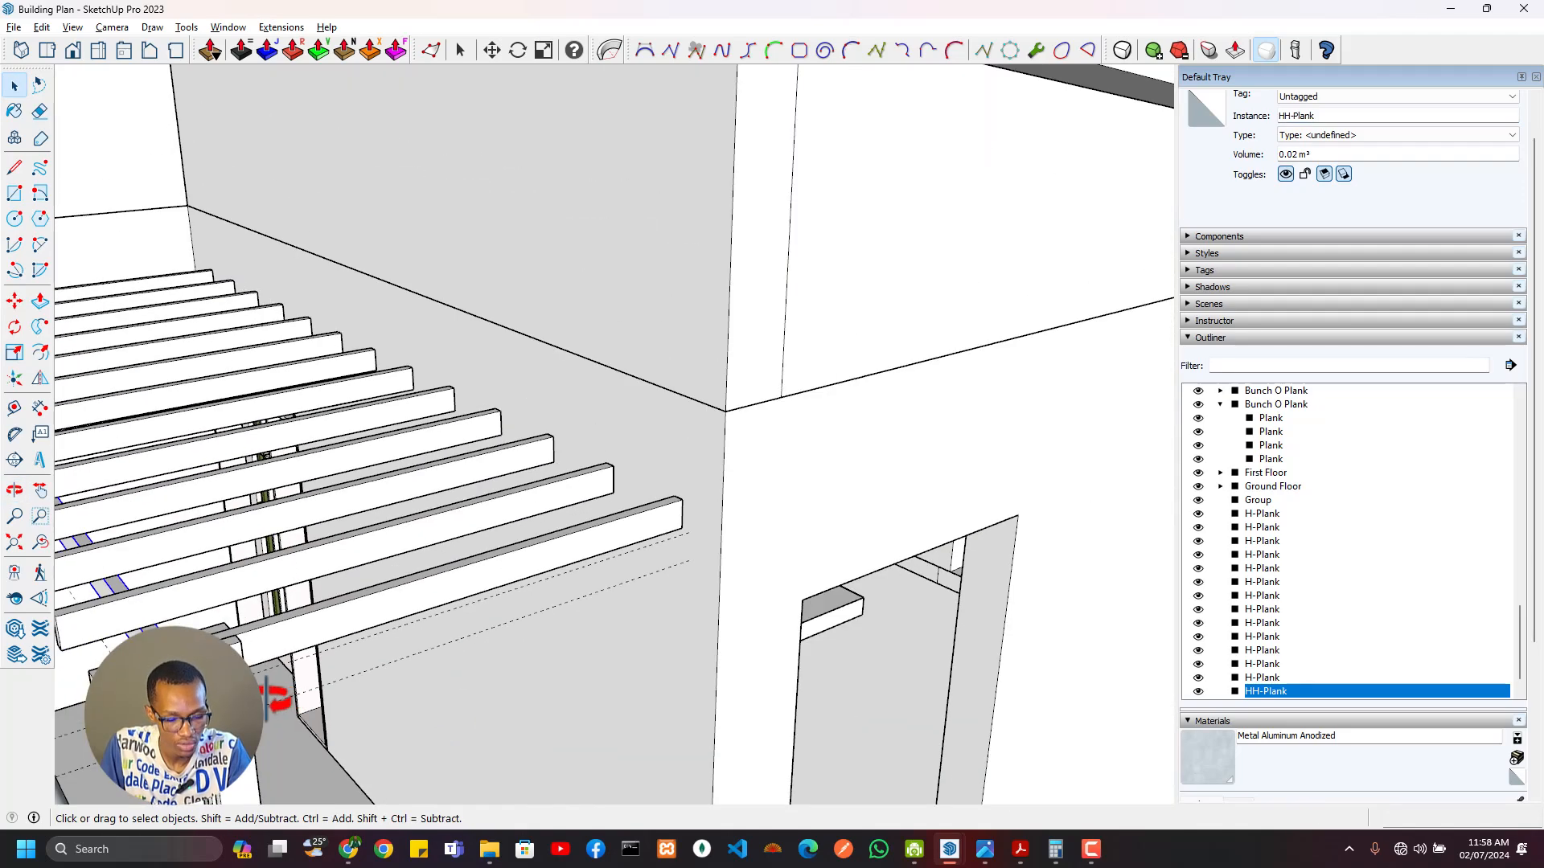
left_click(229, 714)
key("ctrl")
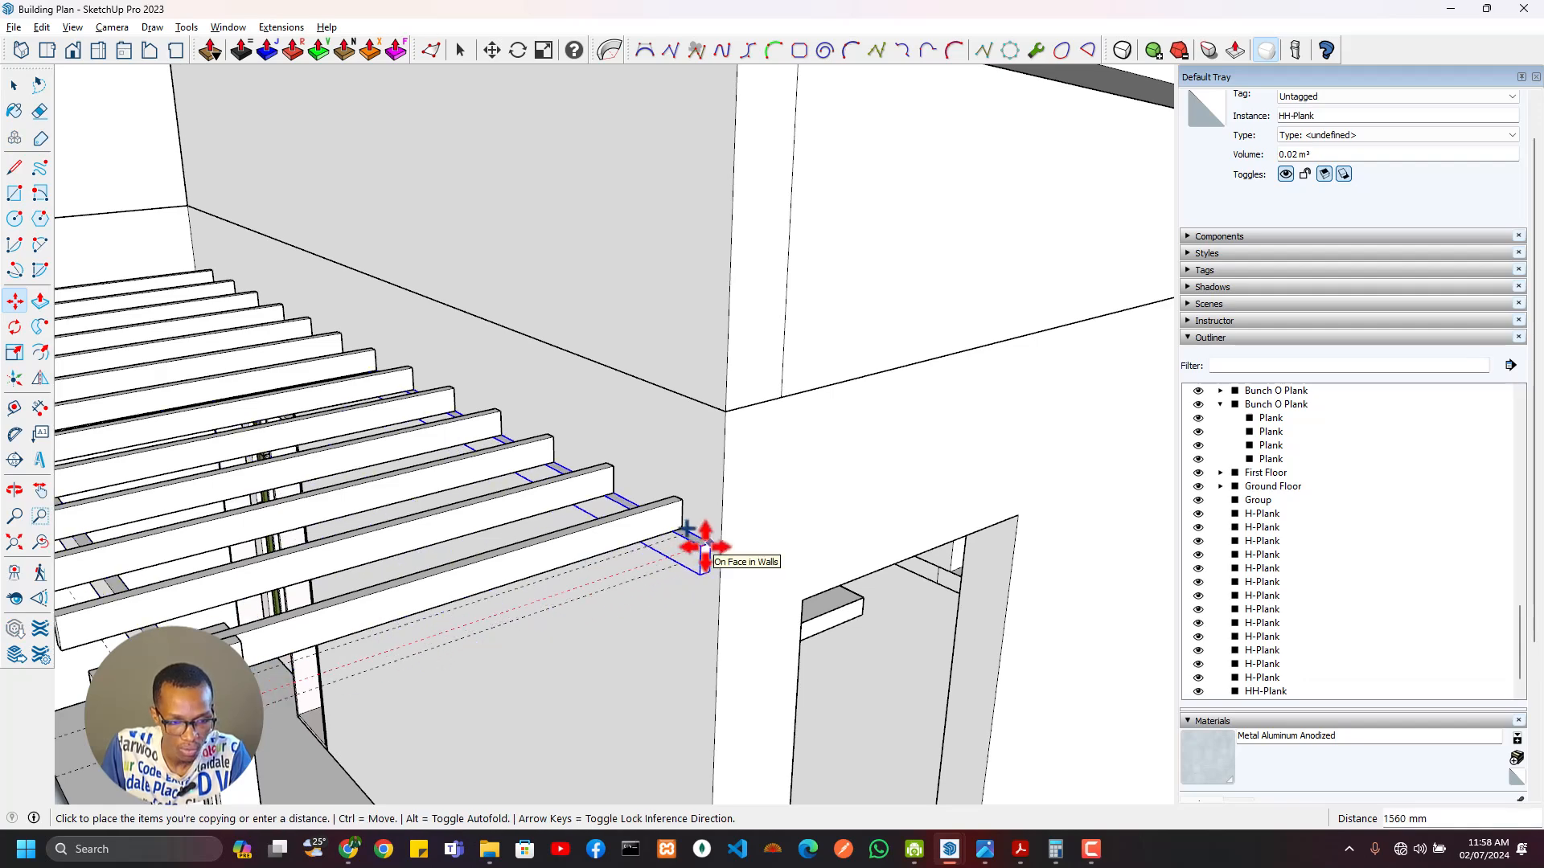
left_click(703, 446)
Step: Delete all guides from the model and clear the selection
middle_click_drag(700, 509, 624, 625)
scroll(451, 524, "down", 5)
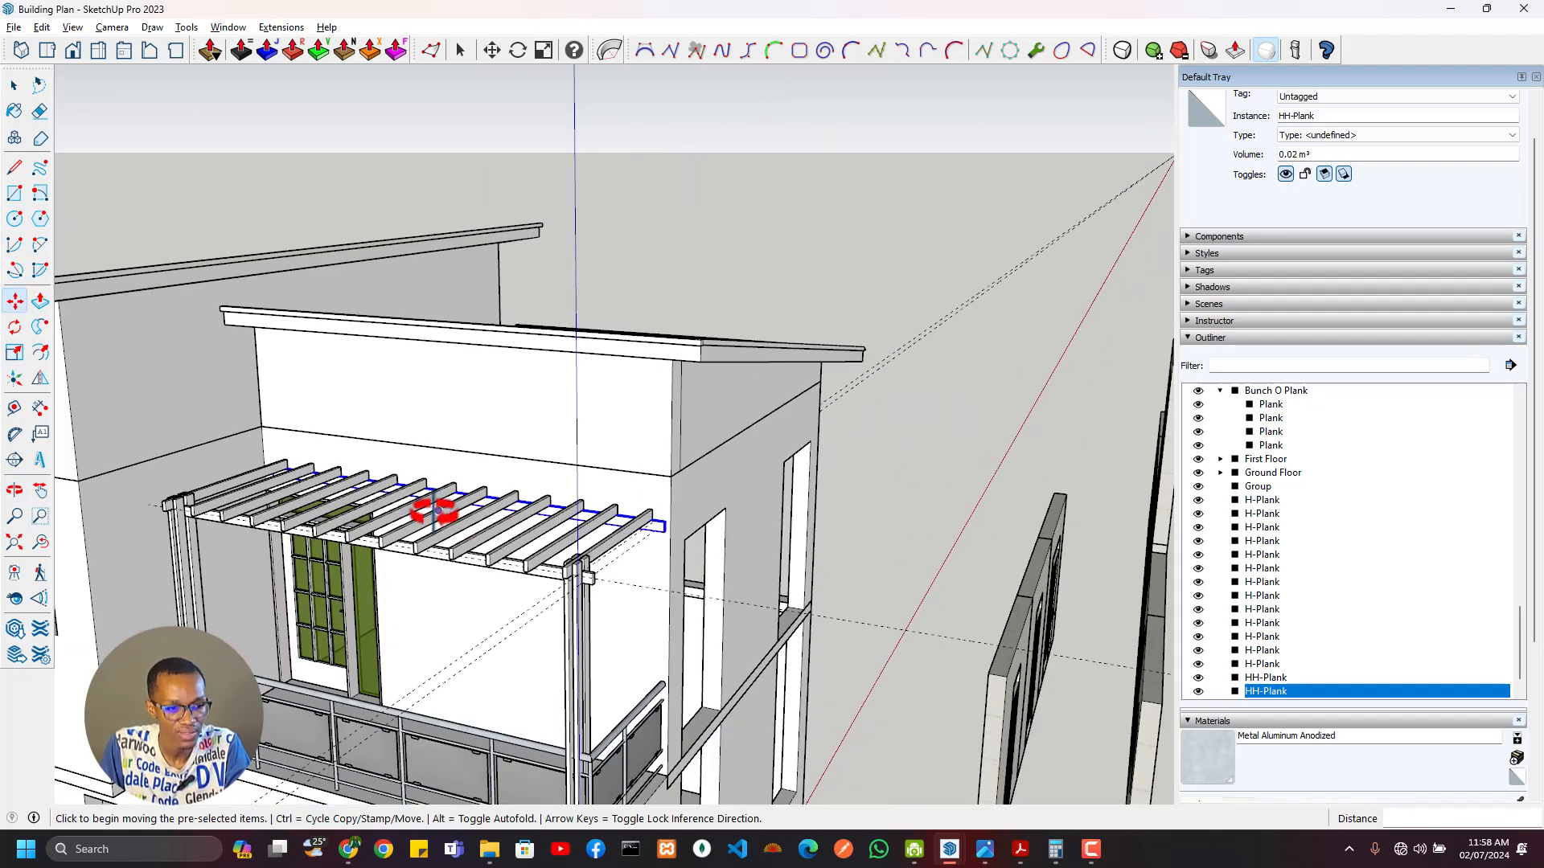
left_click(40, 27)
left_click(90, 171)
middle_click_drag(458, 700, 832, 406)
key("space")
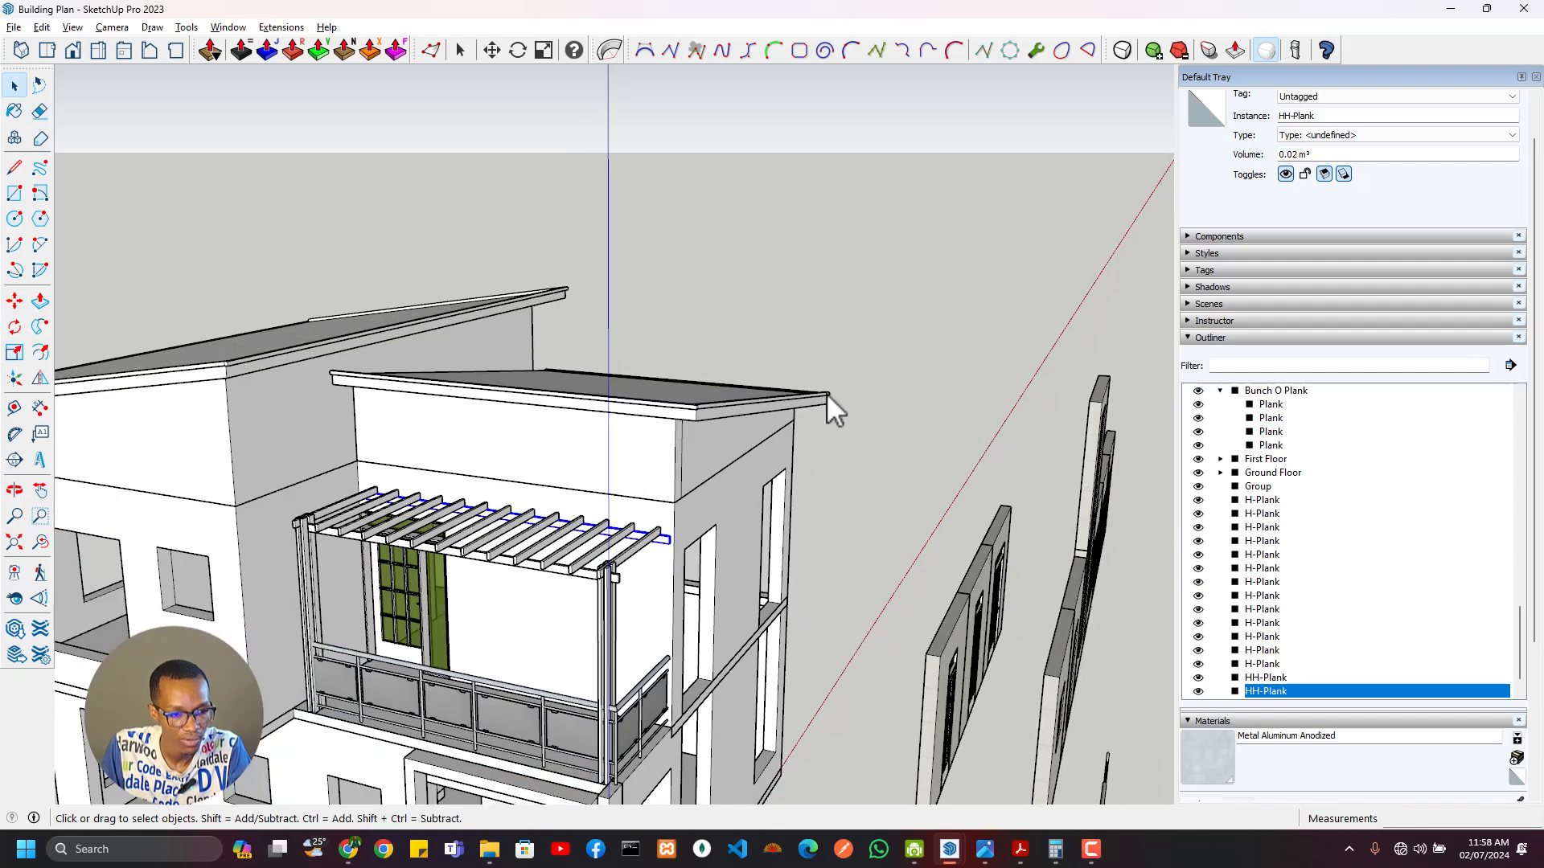
left_click(828, 394)
left_click(838, 463)
Step: Review the pergola from several angles and compare it with the elevation in the A.03 architectural drawings PDF
scroll(510, 612, "down", 2)
middle_click_drag(510, 612, 587, 599)
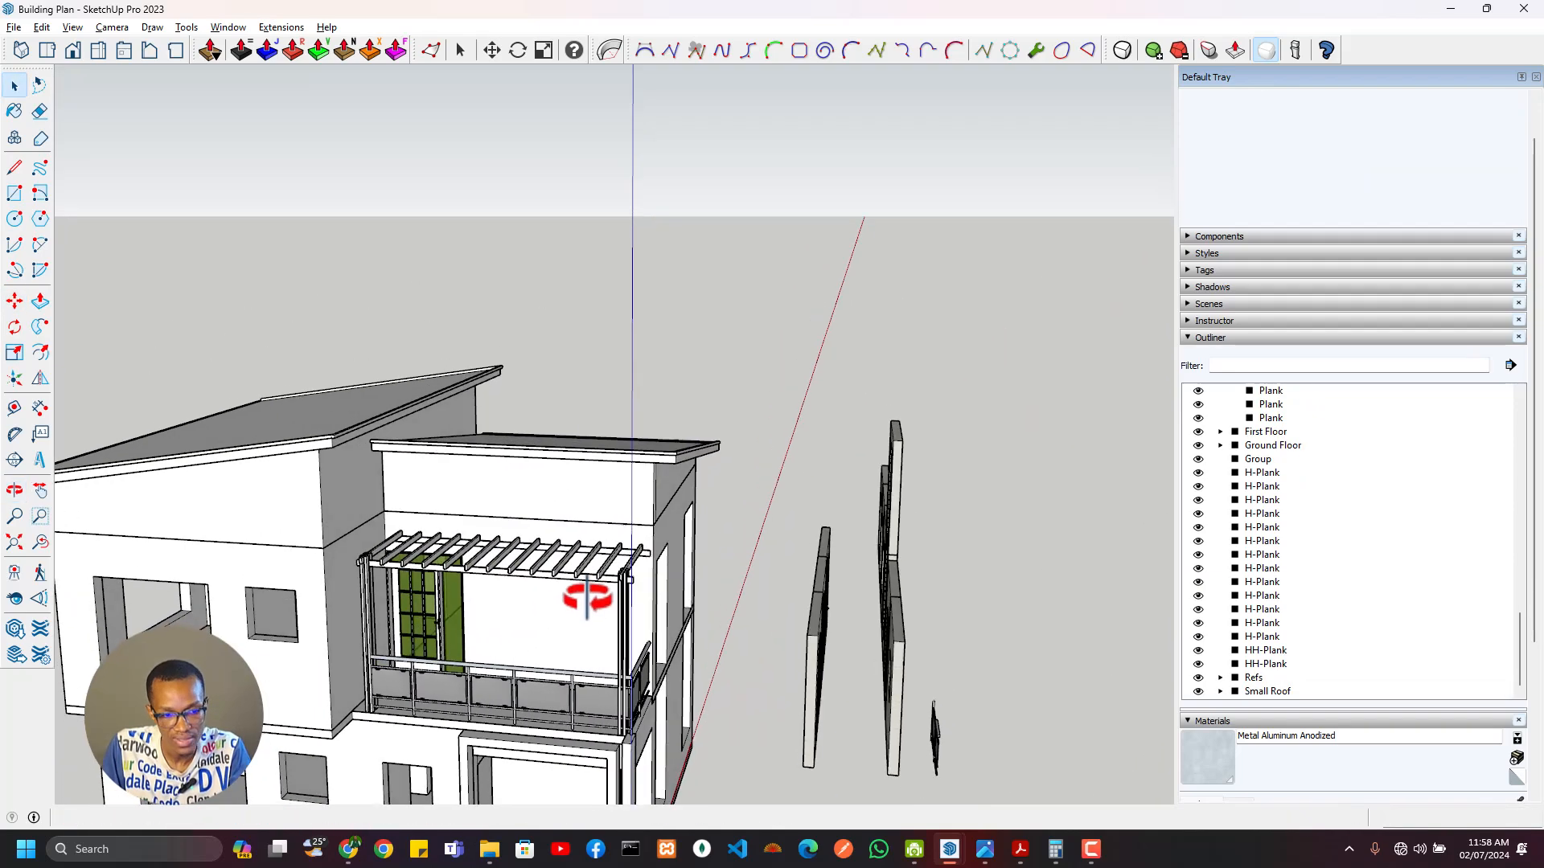
middle_click_drag(426, 621, 394, 612)
middle_click_drag(694, 632, 552, 562)
scroll(635, 575, "up", 3)
scroll(596, 608, "down", 3)
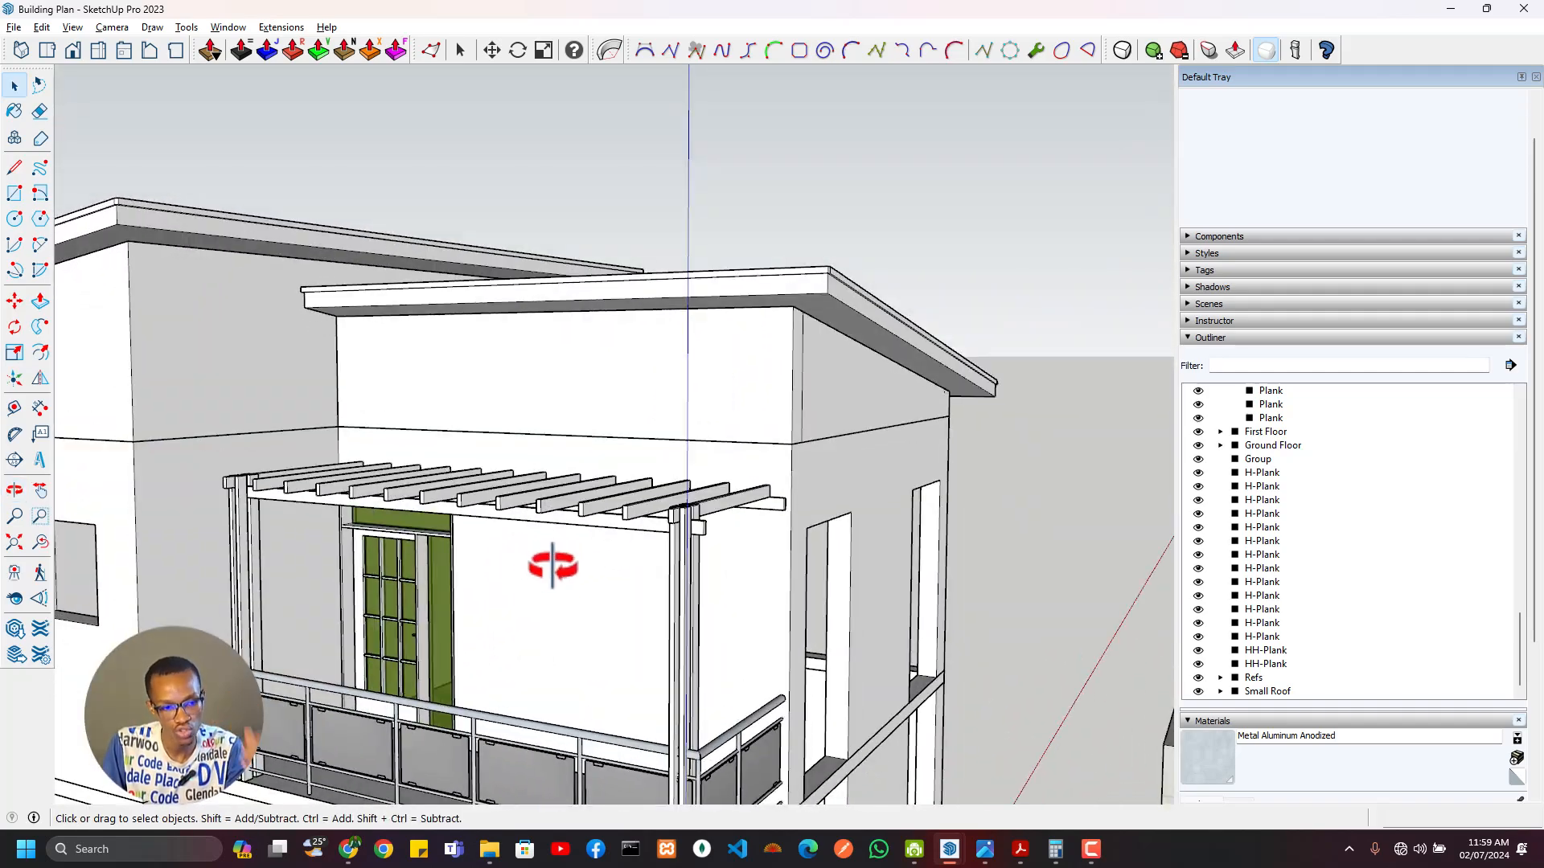
key("alt+Tab")
left_click(860, 379)
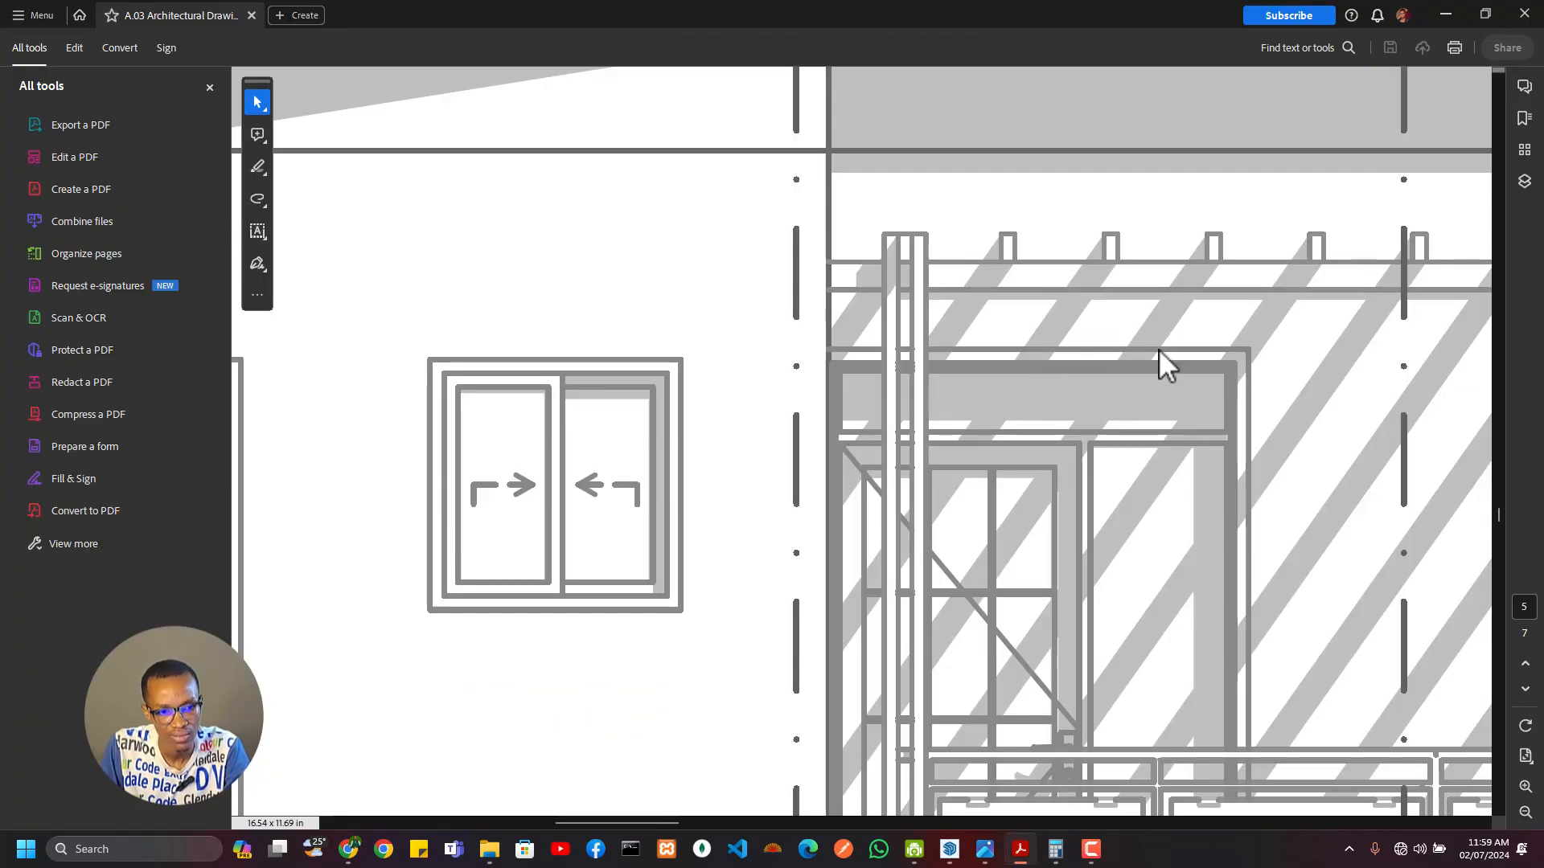
scroll(1199, 389, "down", 3)
scroll(1217, 403, "up", 5)
Step: Examine the post and beam details in the rendered image and recheck them against the elevation drawing
key("alt+Tab")
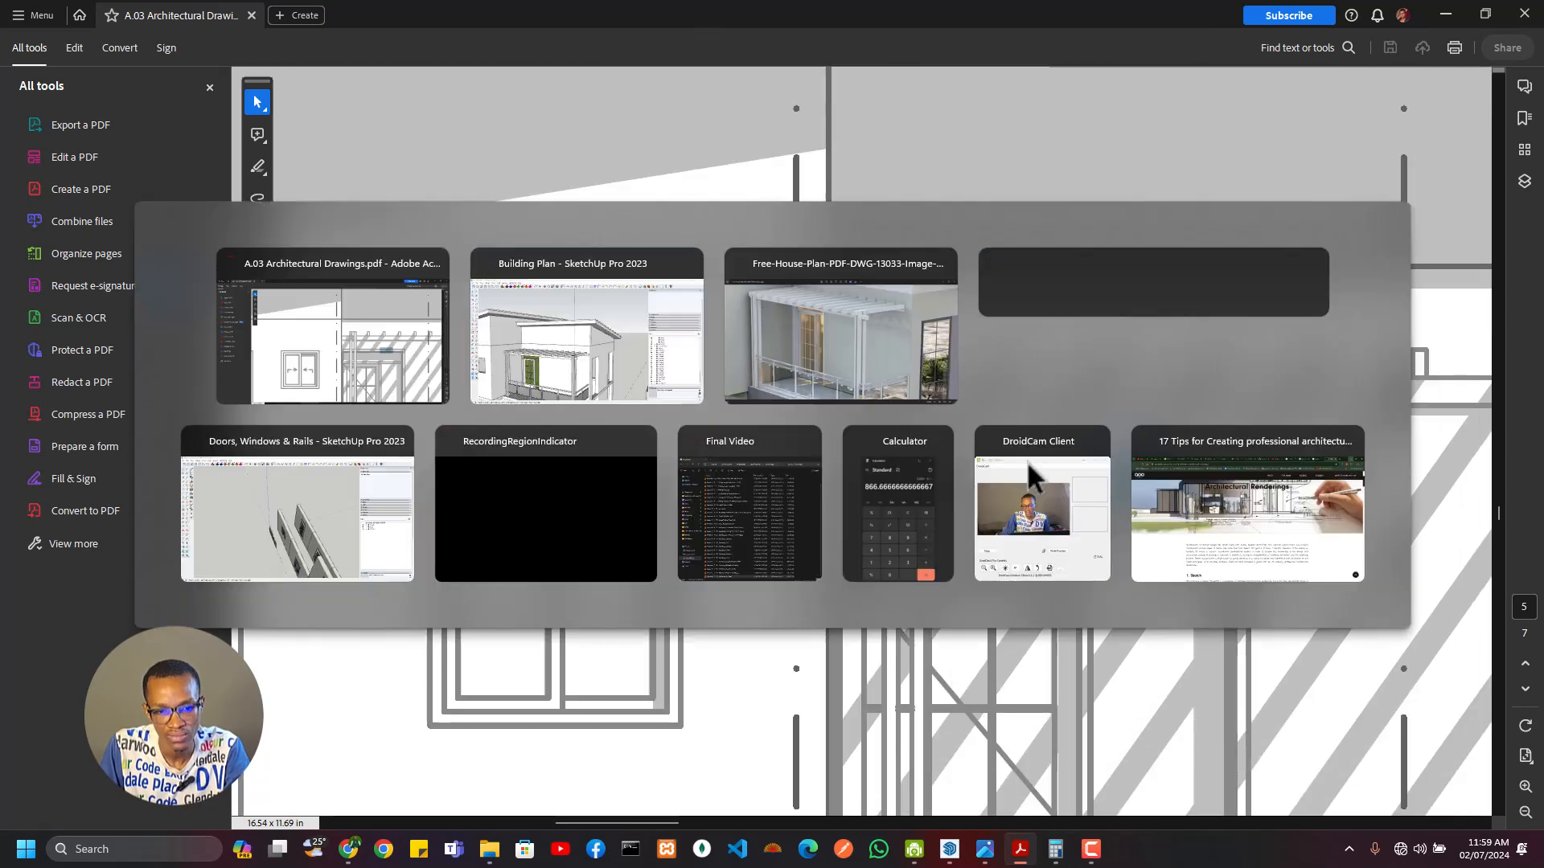
left_click(830, 350)
scroll(836, 309, "up", 5)
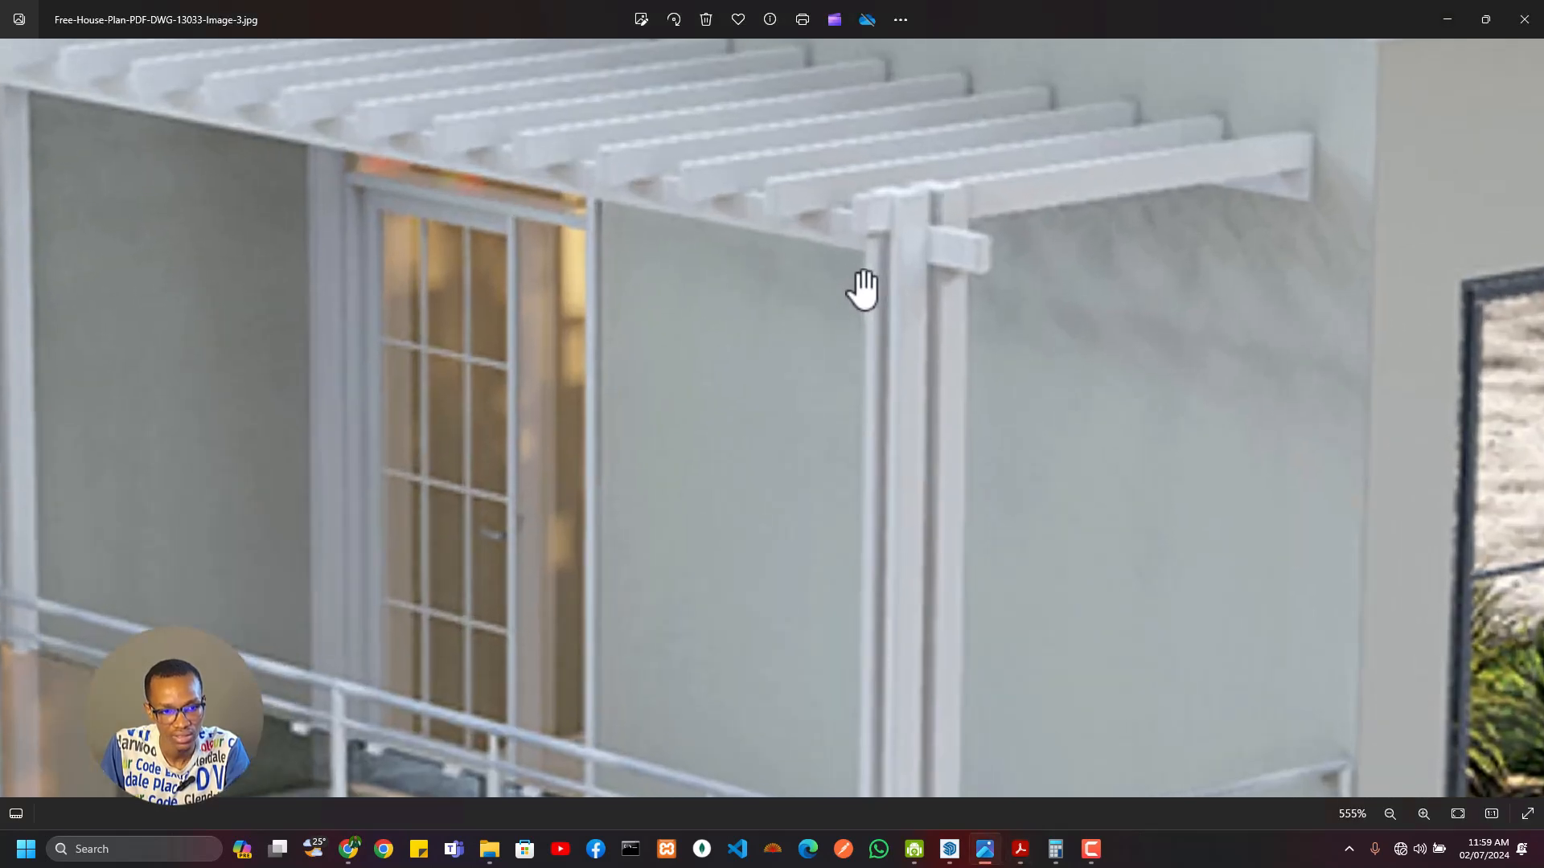
scroll(858, 307, "down", 3)
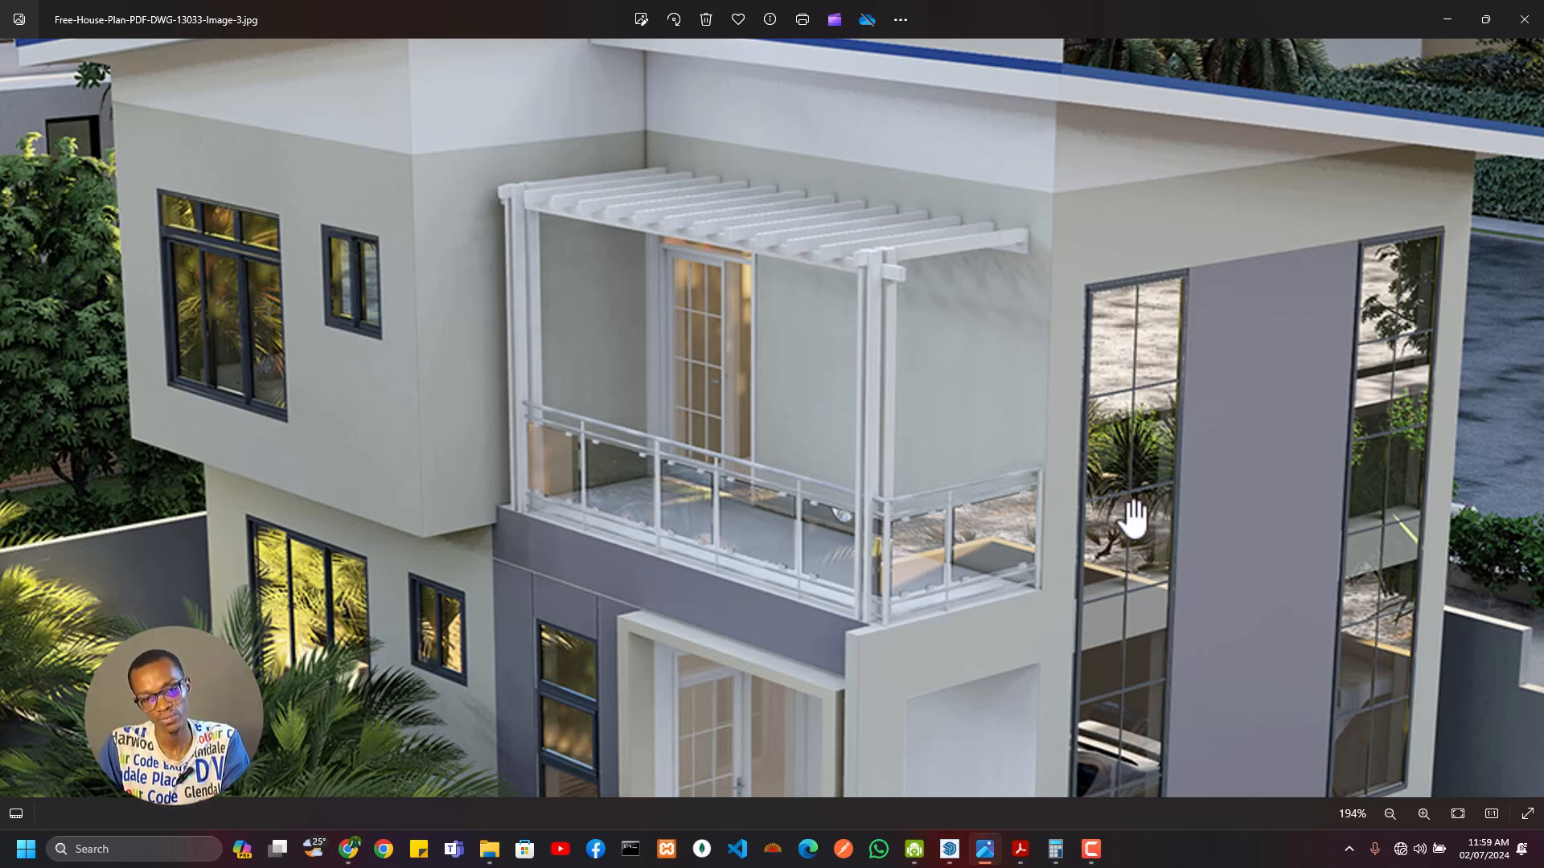
scroll(868, 613, "down", 3)
scroll(700, 592, "up", 2)
key("alt+Tab")
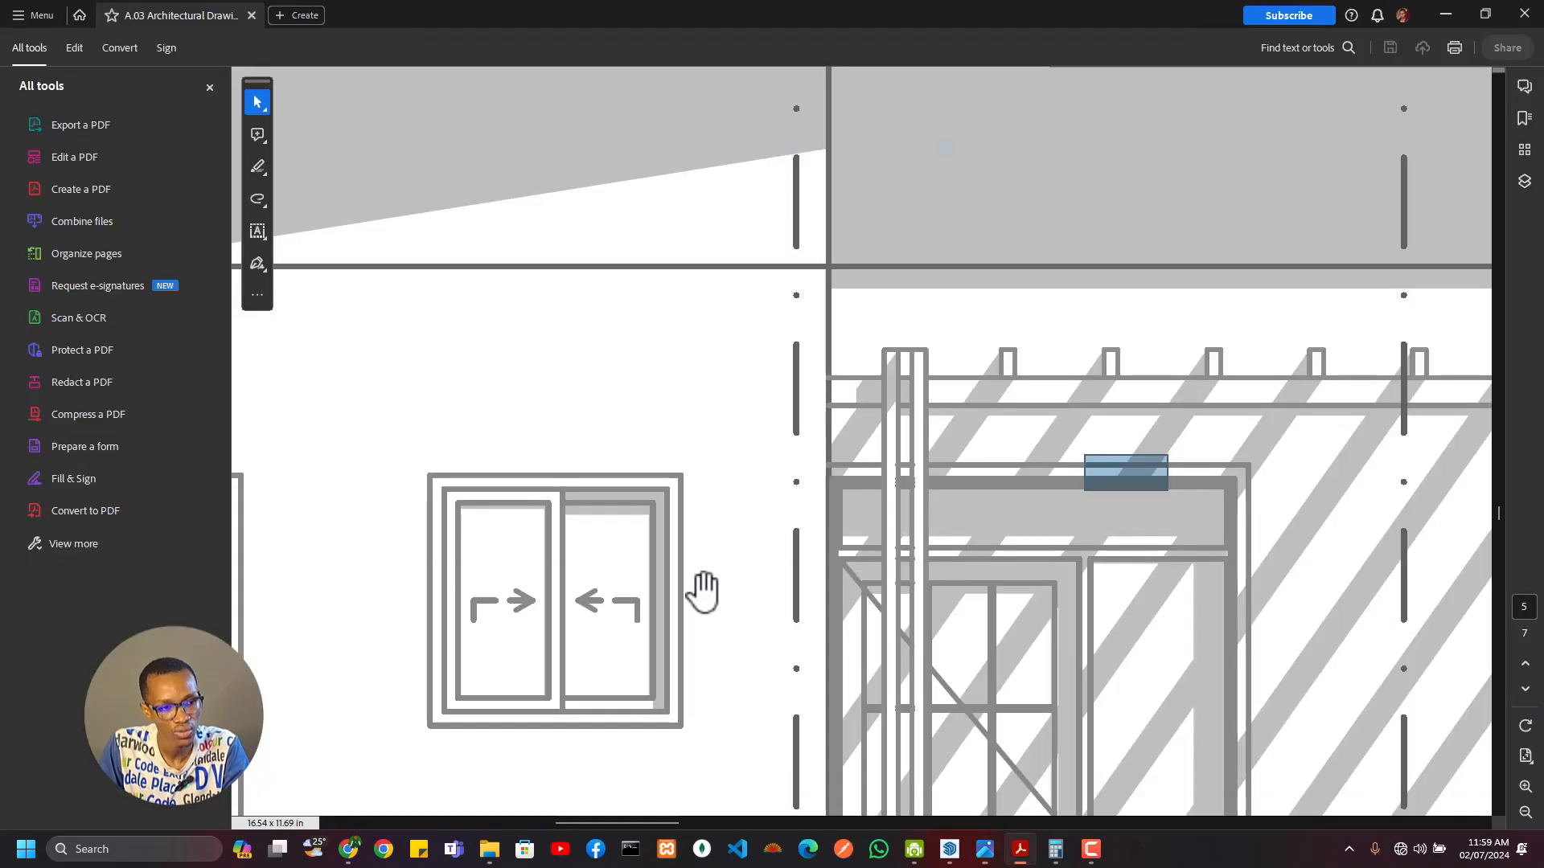
scroll(716, 635, "down", 3)
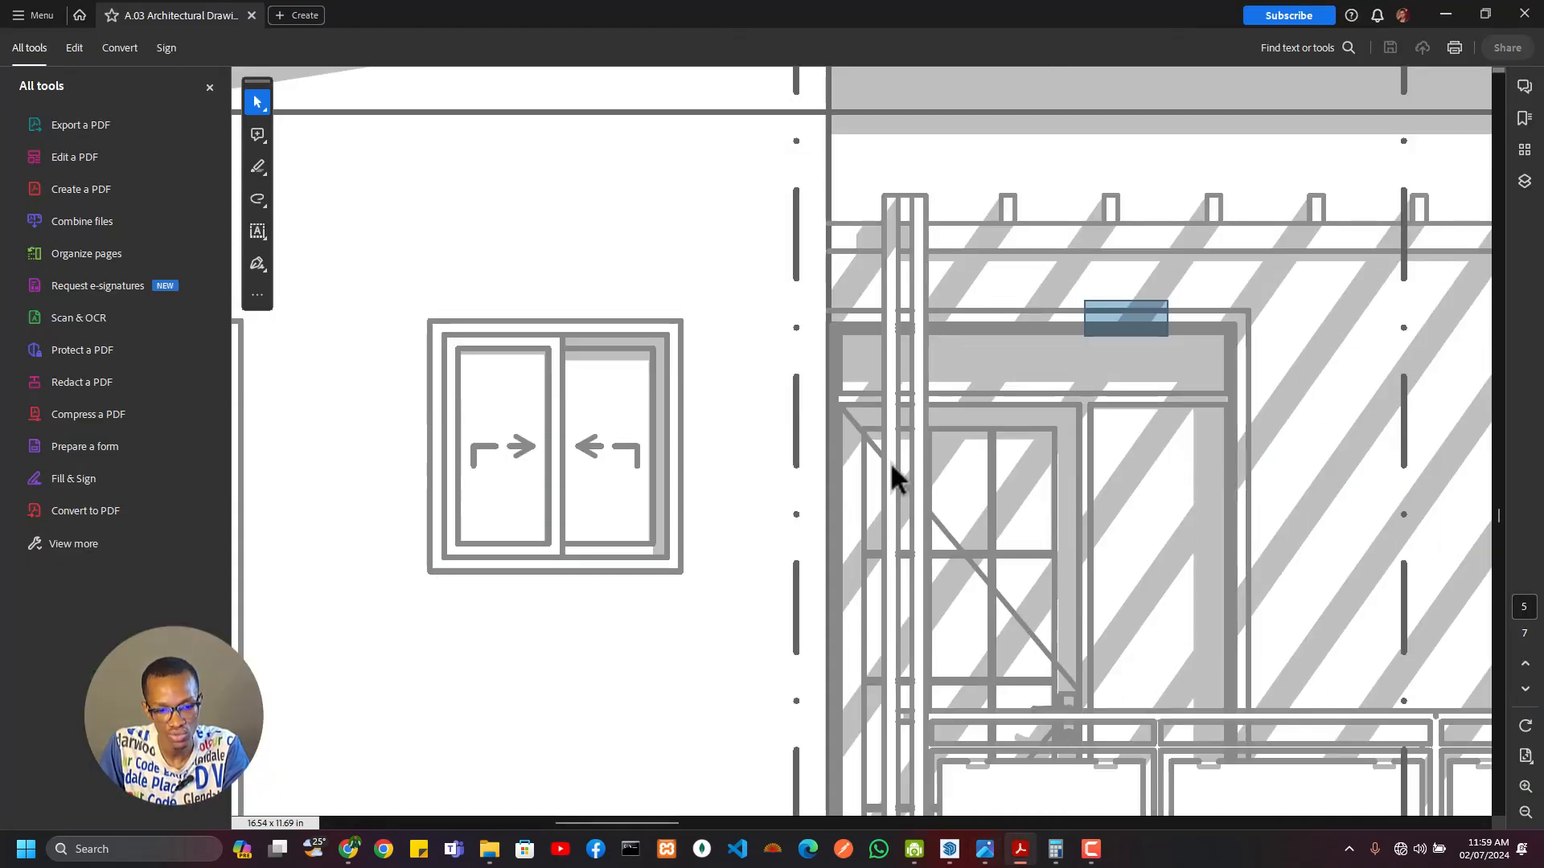
key("alt+Tab")
left_click(827, 362)
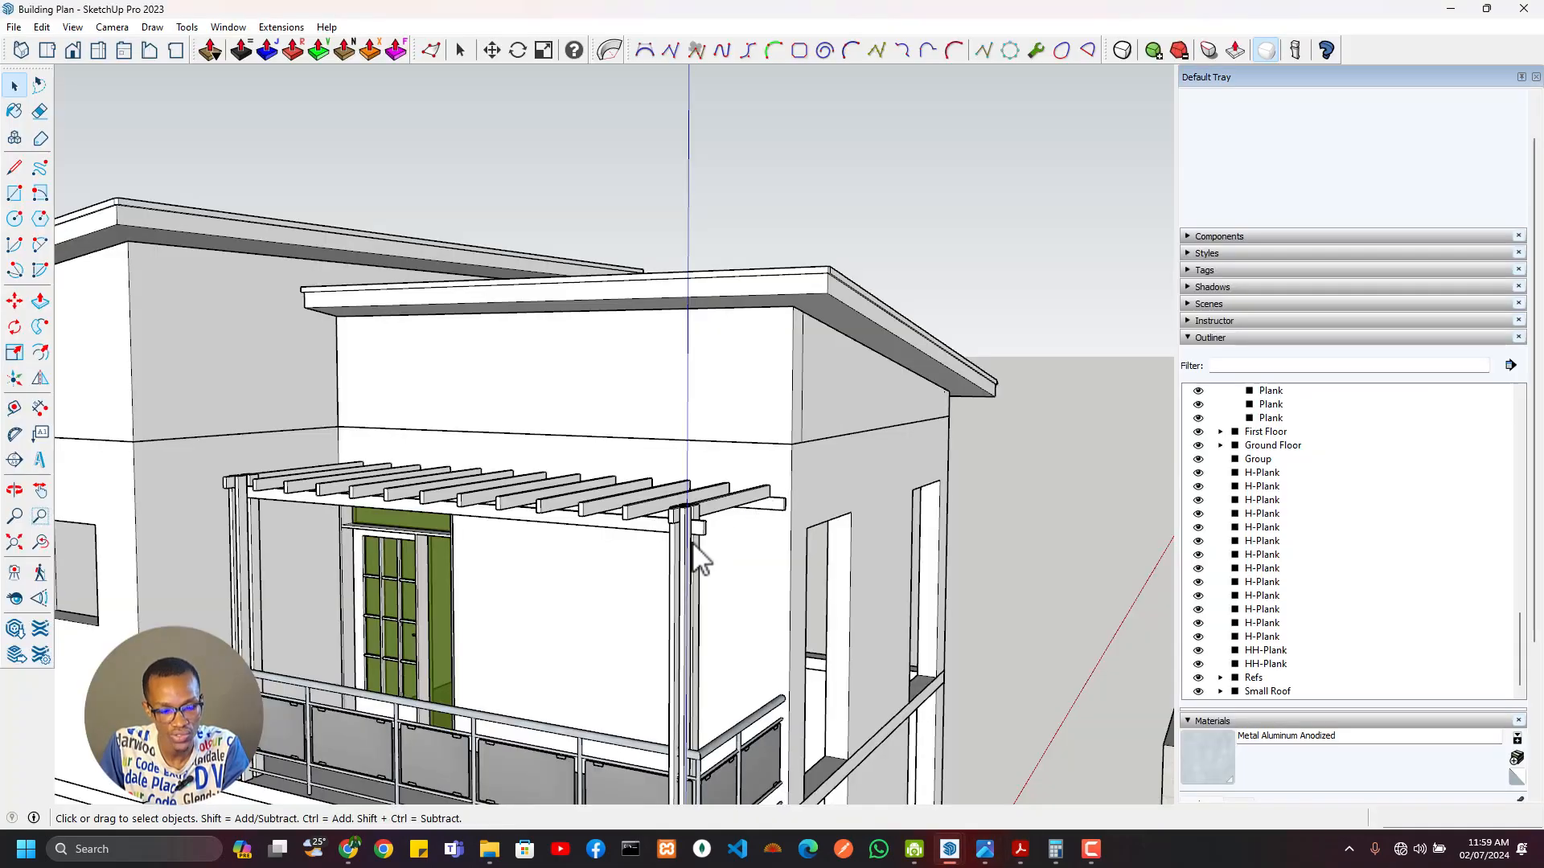
middle_click_drag(718, 562, 985, 572)
left_click(803, 579)
double_click(796, 582)
scroll(819, 592, "up", 5)
scroll(985, 572, "up", 6)
middle_click_drag(875, 568, 717, 613)
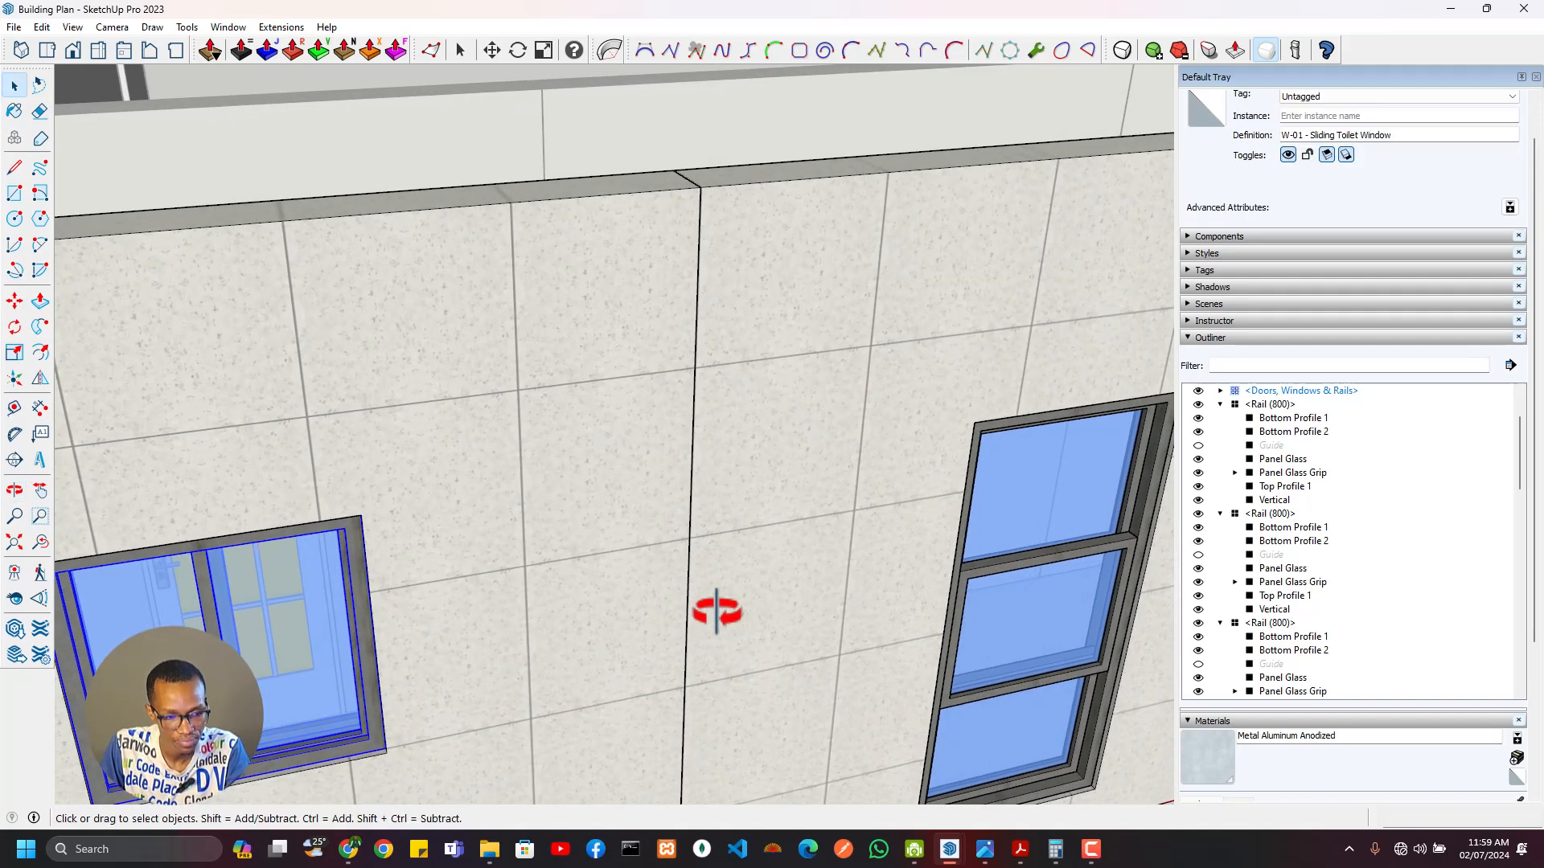
scroll(639, 586, "down", 6)
key("Escape")
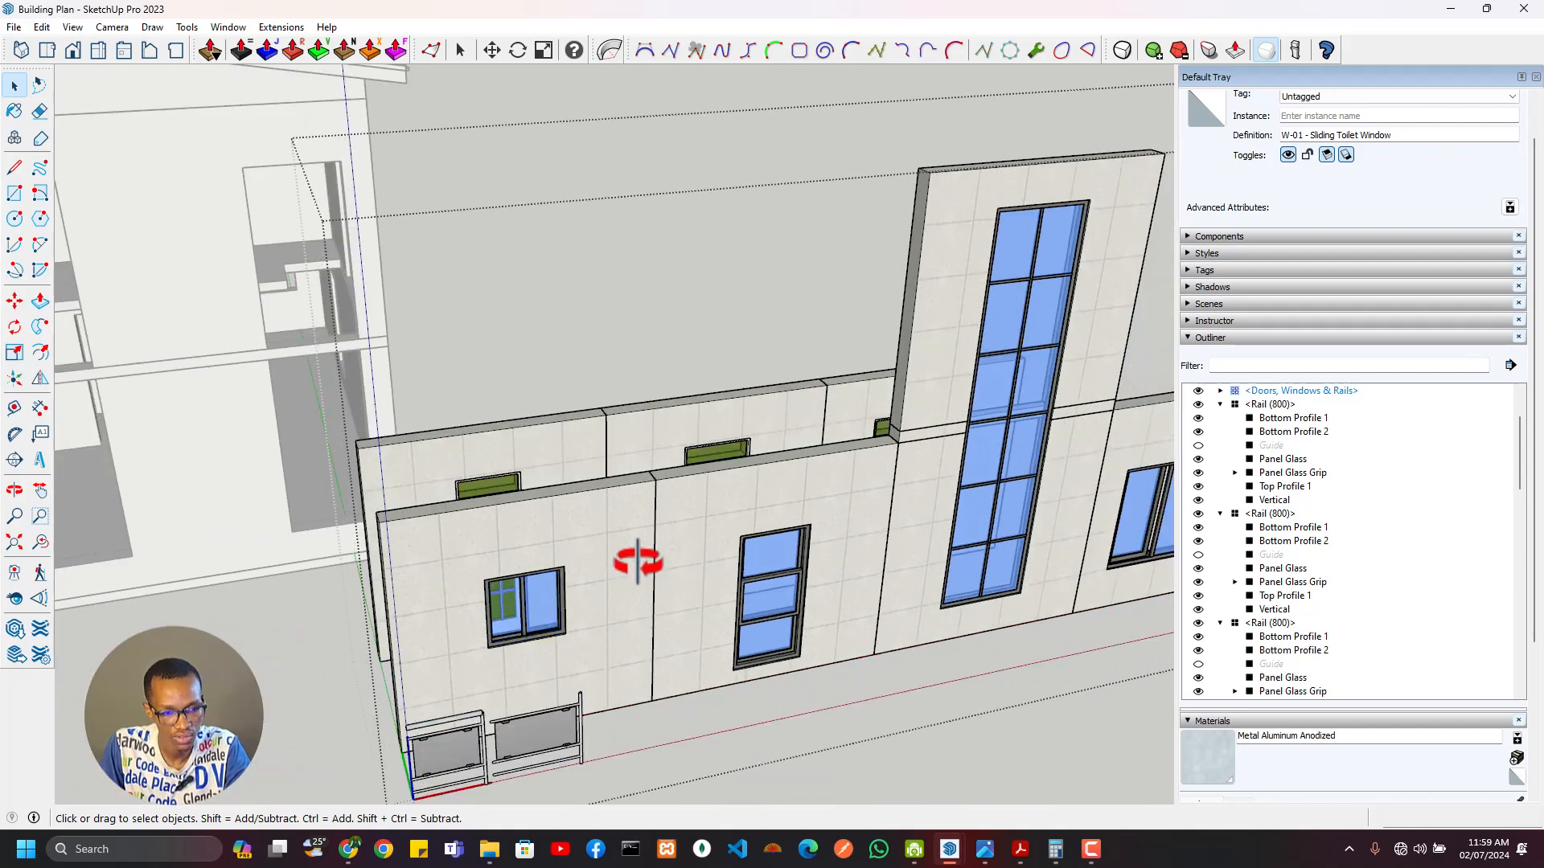
left_click(638, 562)
key("Escape")
Step: Explode the Doors, Windows & Rails component and its nested Rails and Windows groups, then clear the selection
scroll(575, 588, "down", 2)
left_click(618, 601)
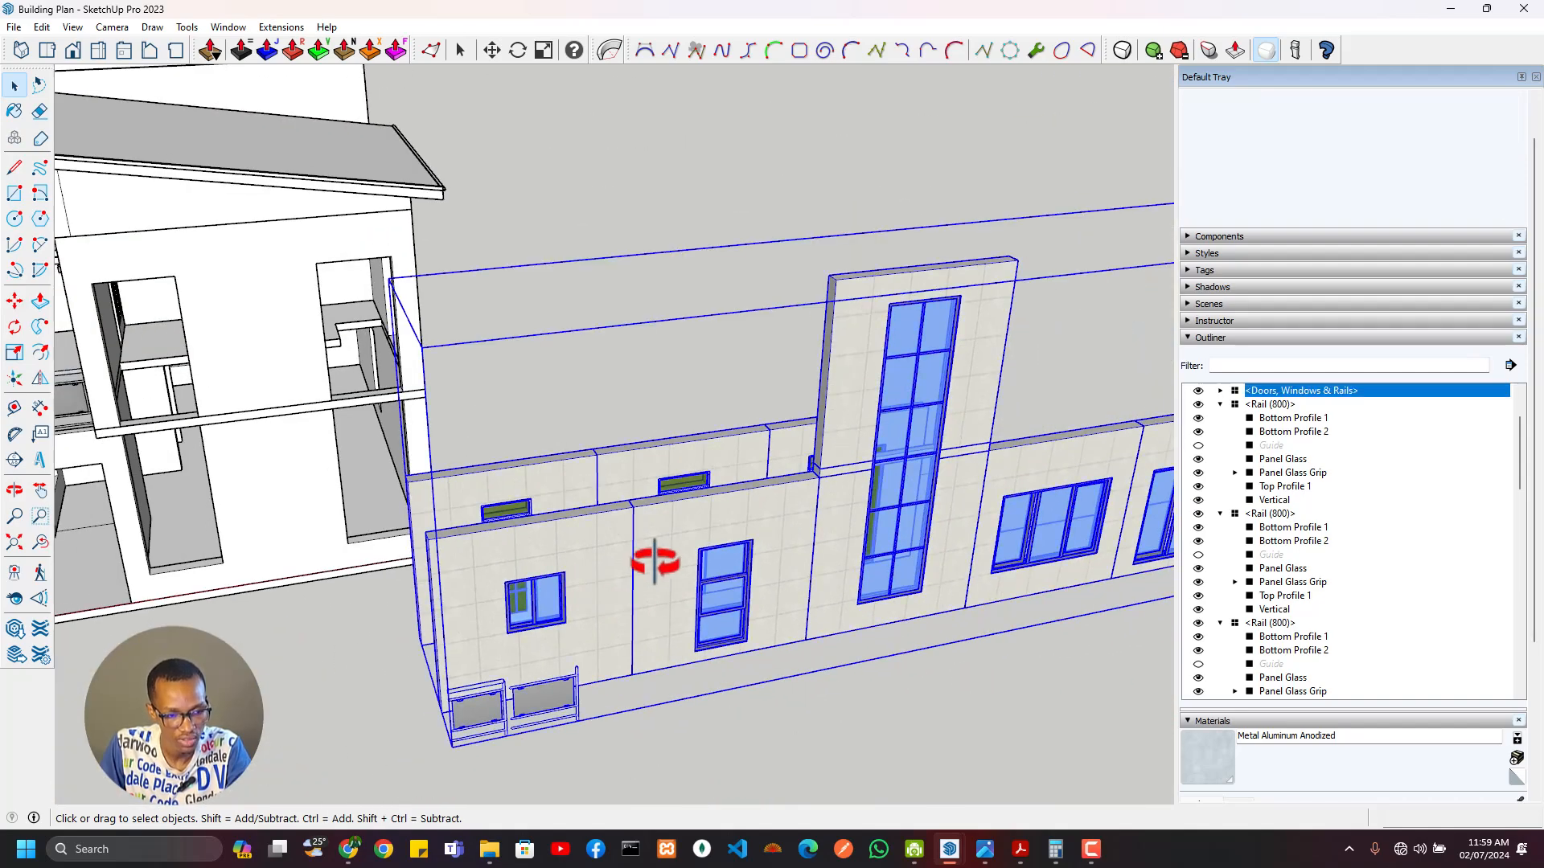
right_click(656, 563)
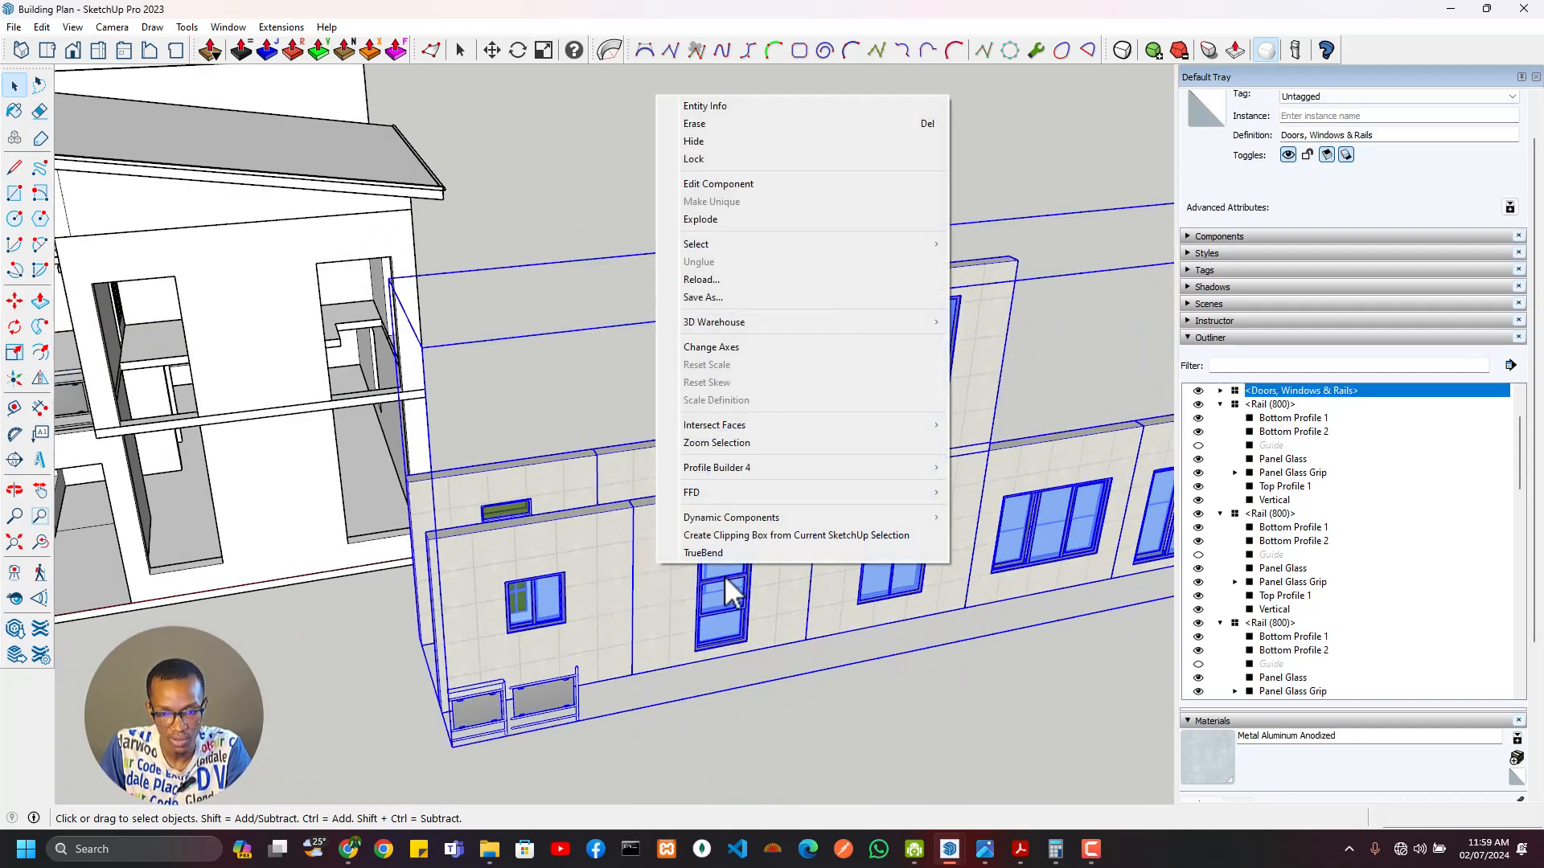
left_click(727, 221)
right_click(611, 557)
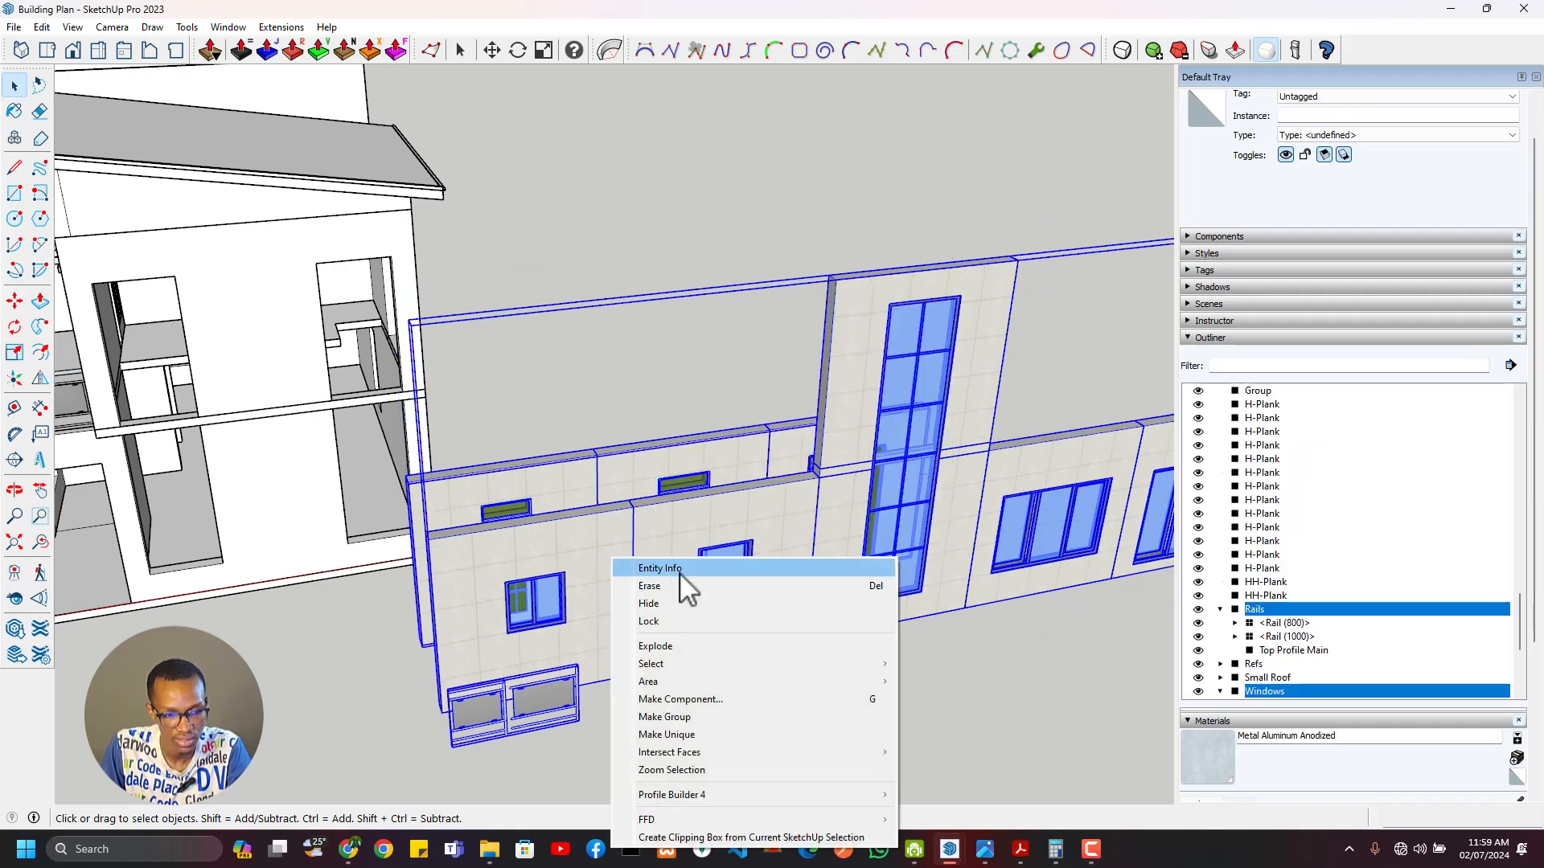
left_click(655, 646)
left_click(808, 679)
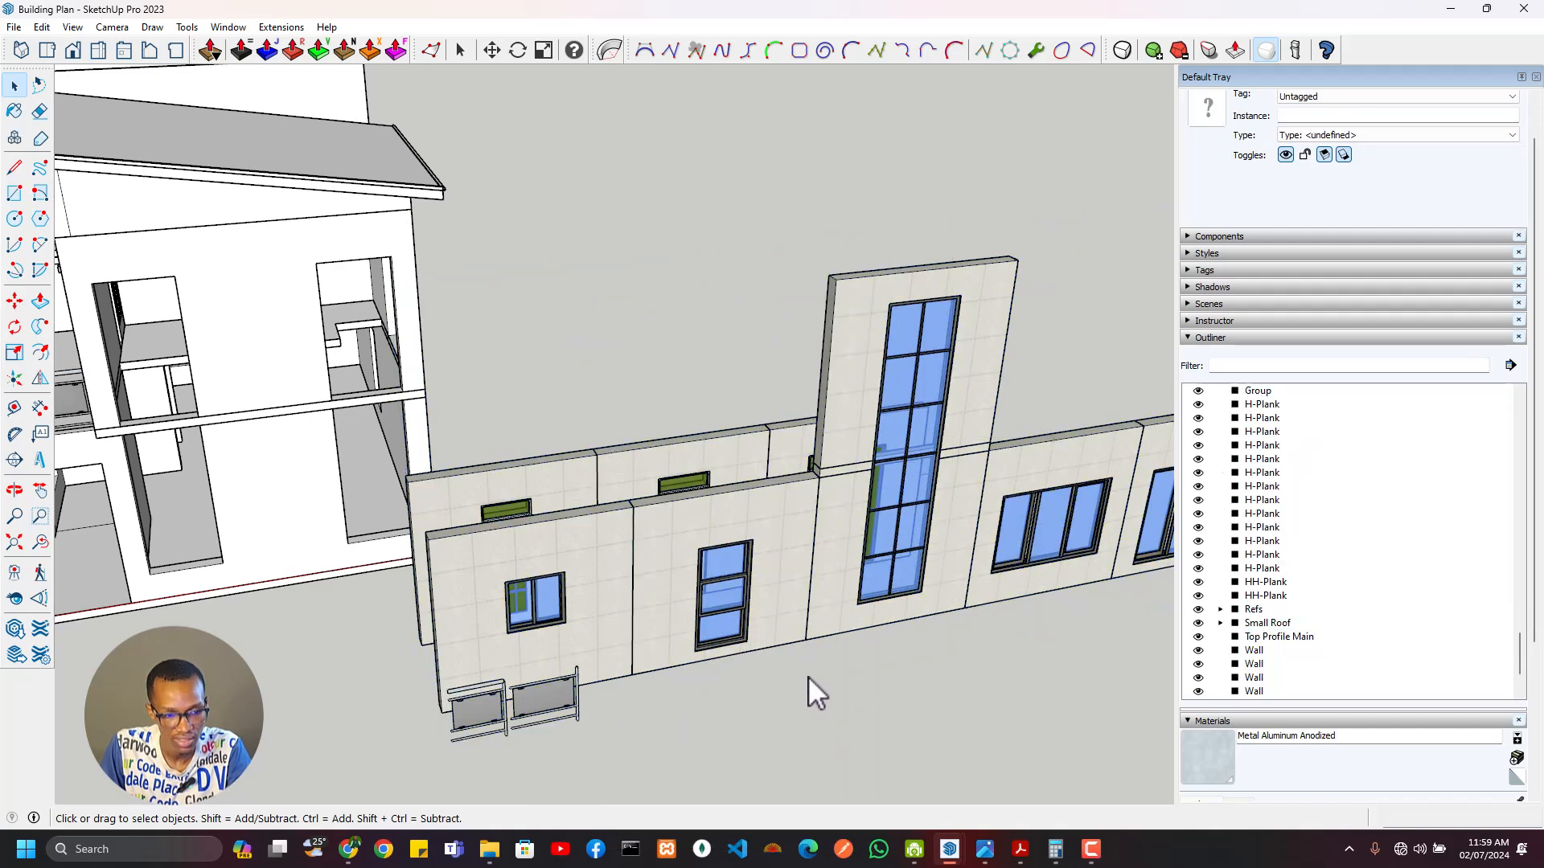
Step: Check that the small toilet window and its sample wall can be selected separately, and review the layout of the wall row
left_click(518, 595)
scroll(601, 611, "up", 3)
middle_click_drag(602, 611, 784, 619)
left_click(600, 619, "shift")
scroll(603, 643, "down", 2)
scroll(602, 643, "down", 2)
scroll(586, 613, "down", 4)
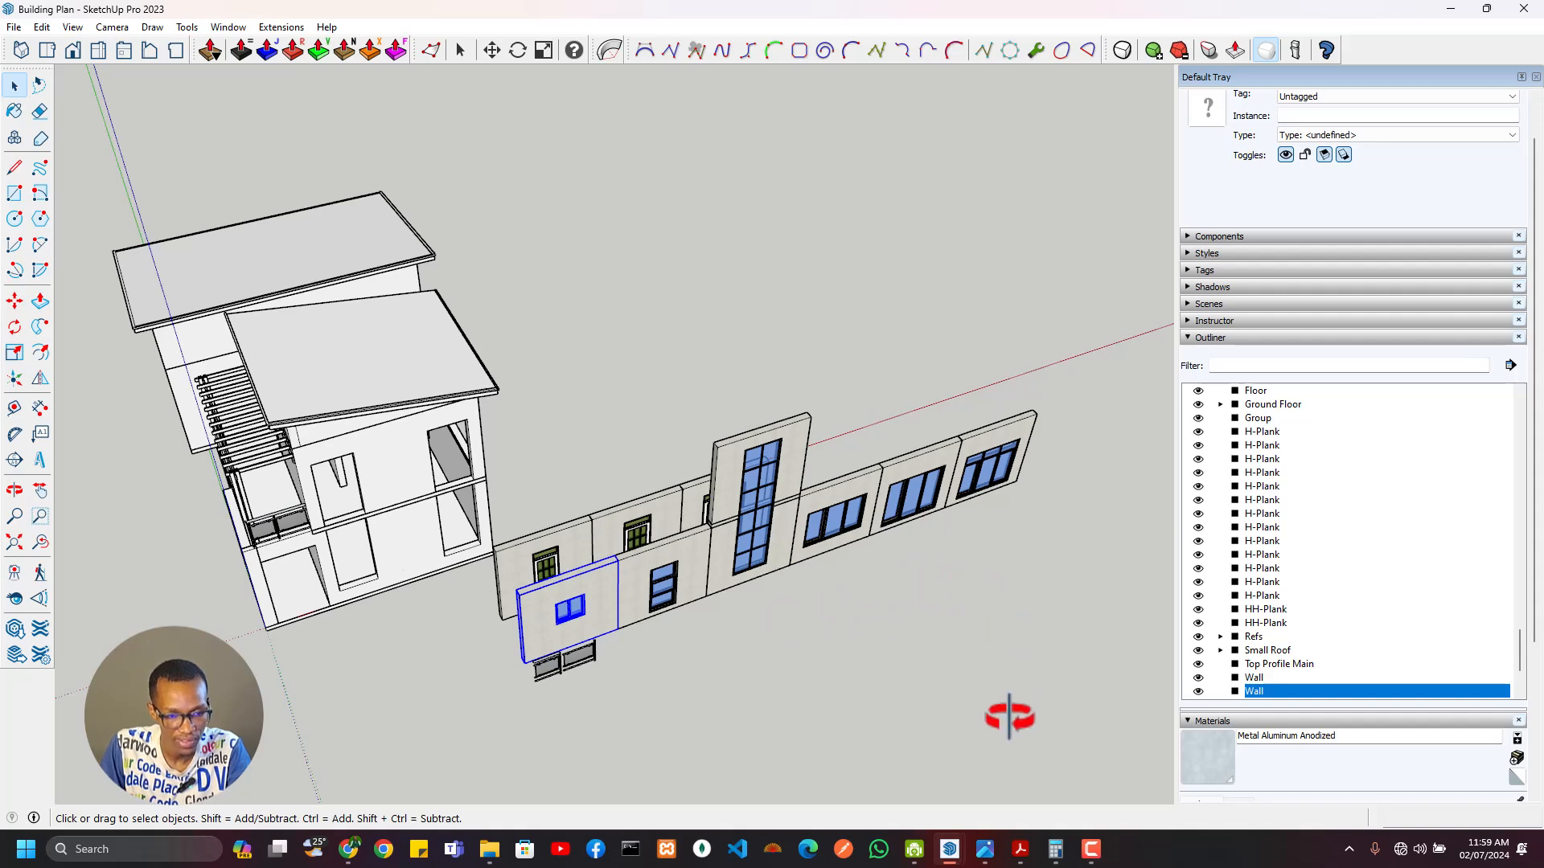
middle_click_drag(683, 635, 603, 666)
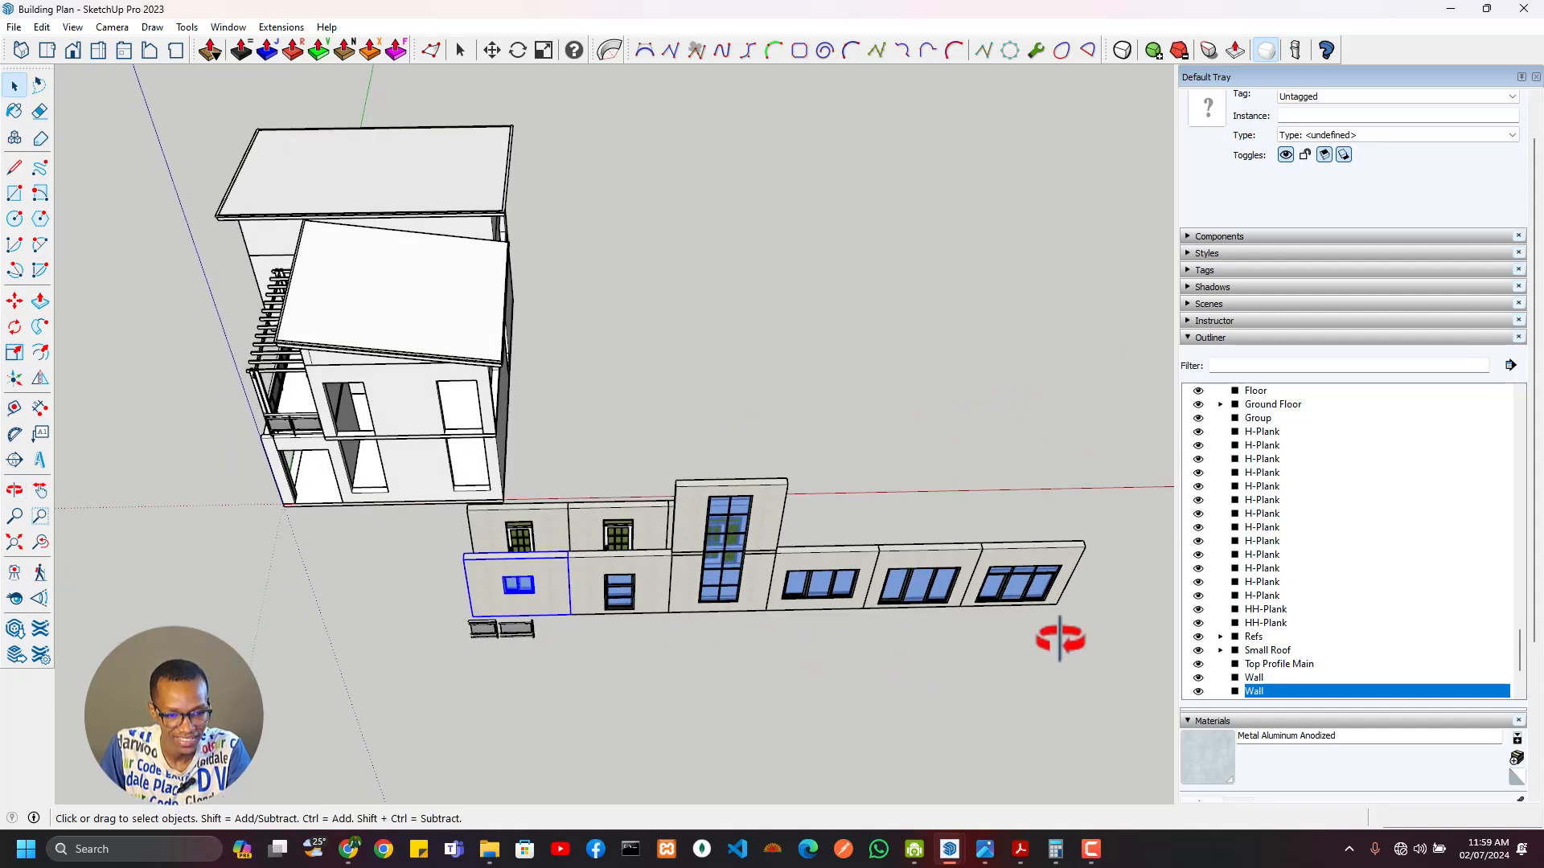
middle_click_drag(1082, 609, 1079, 646)
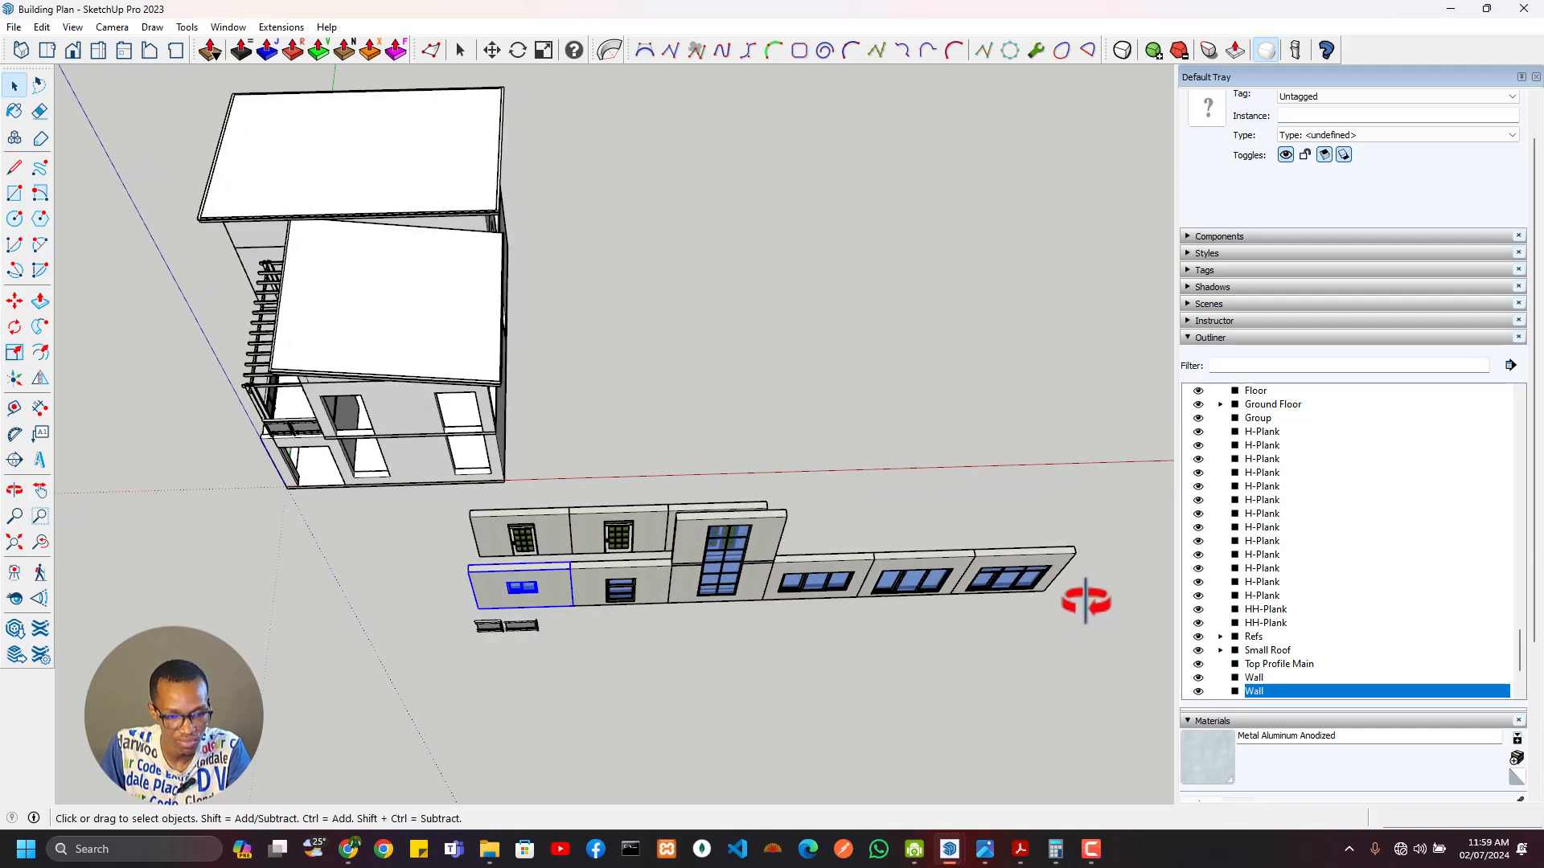
Step: Copy all the sample walls with their doors and windows, without the rails, to open ground beside the house
left_click_drag(461, 507, 470, 519)
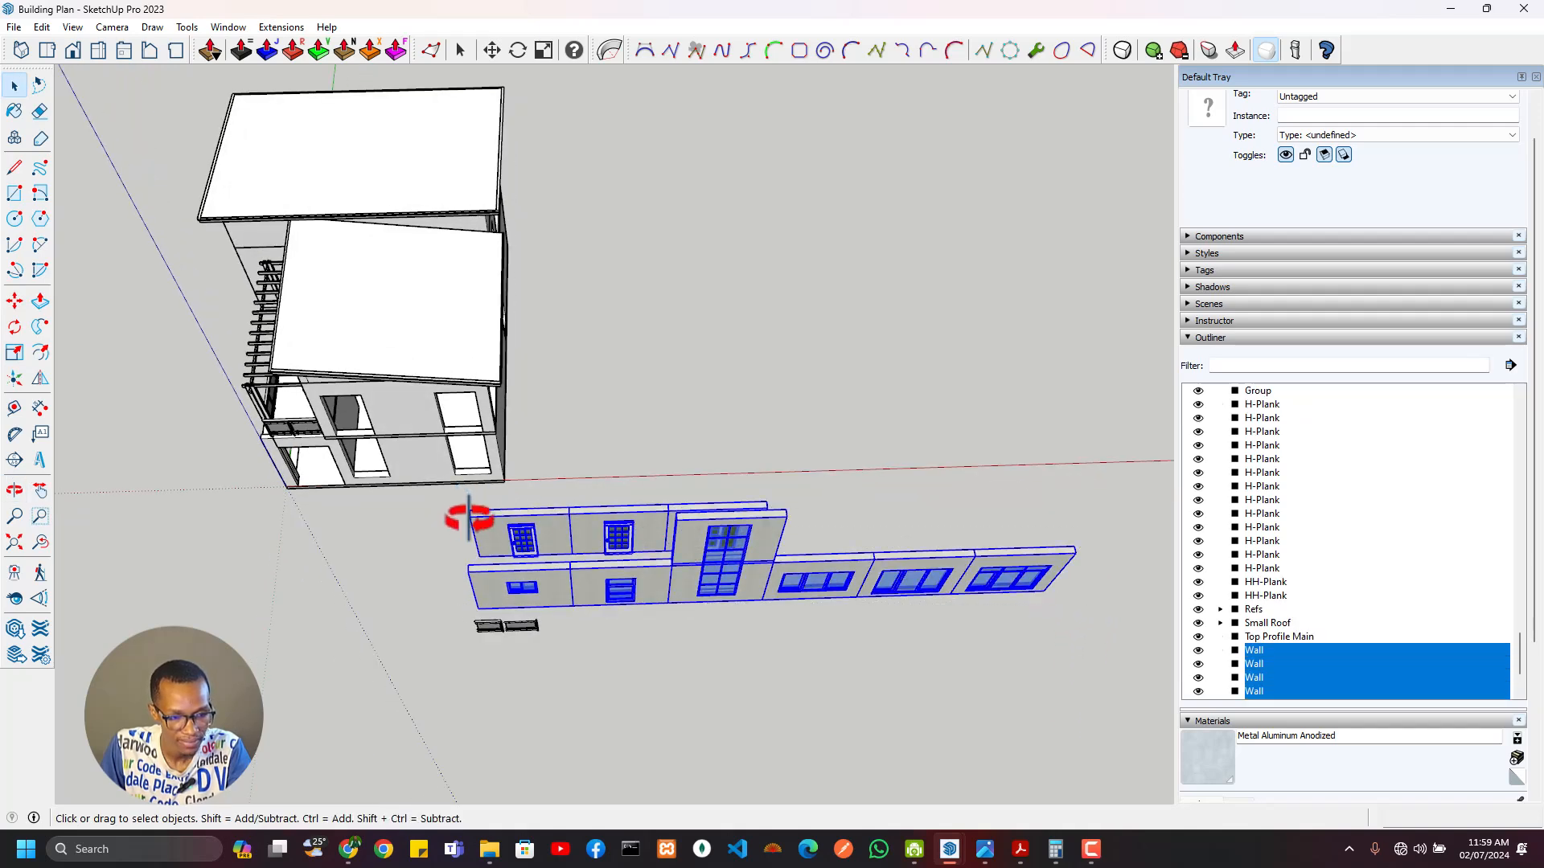
left_click(474, 613)
key("ctrl")
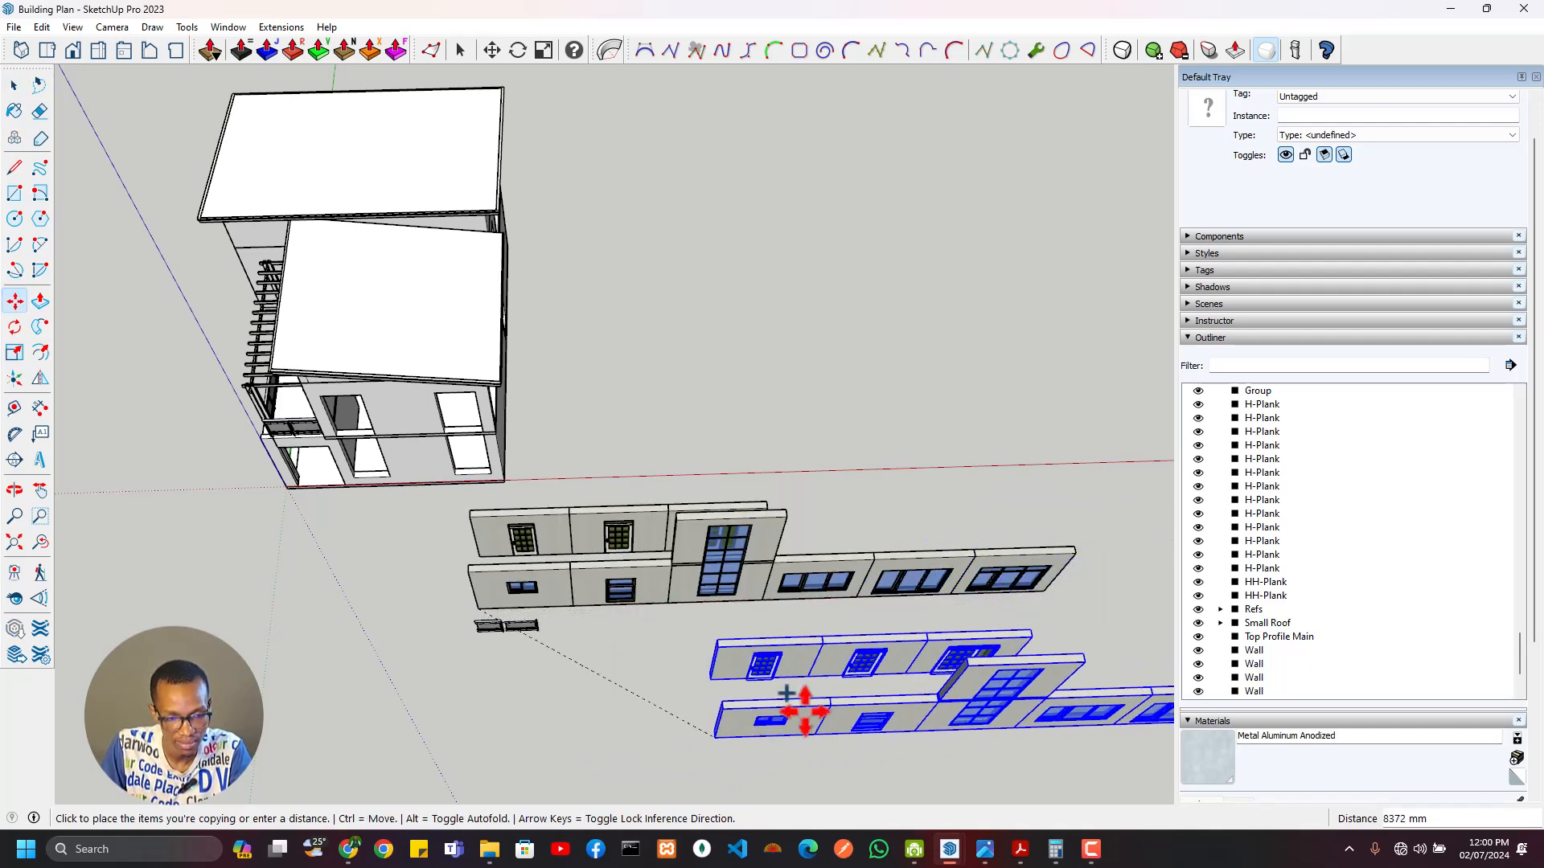
middle_click_drag(799, 713, 555, 556)
Step: Rotate the copied sample walls with their doors and windows 90° about an end corner, parallel to the house's side wall
key("q")
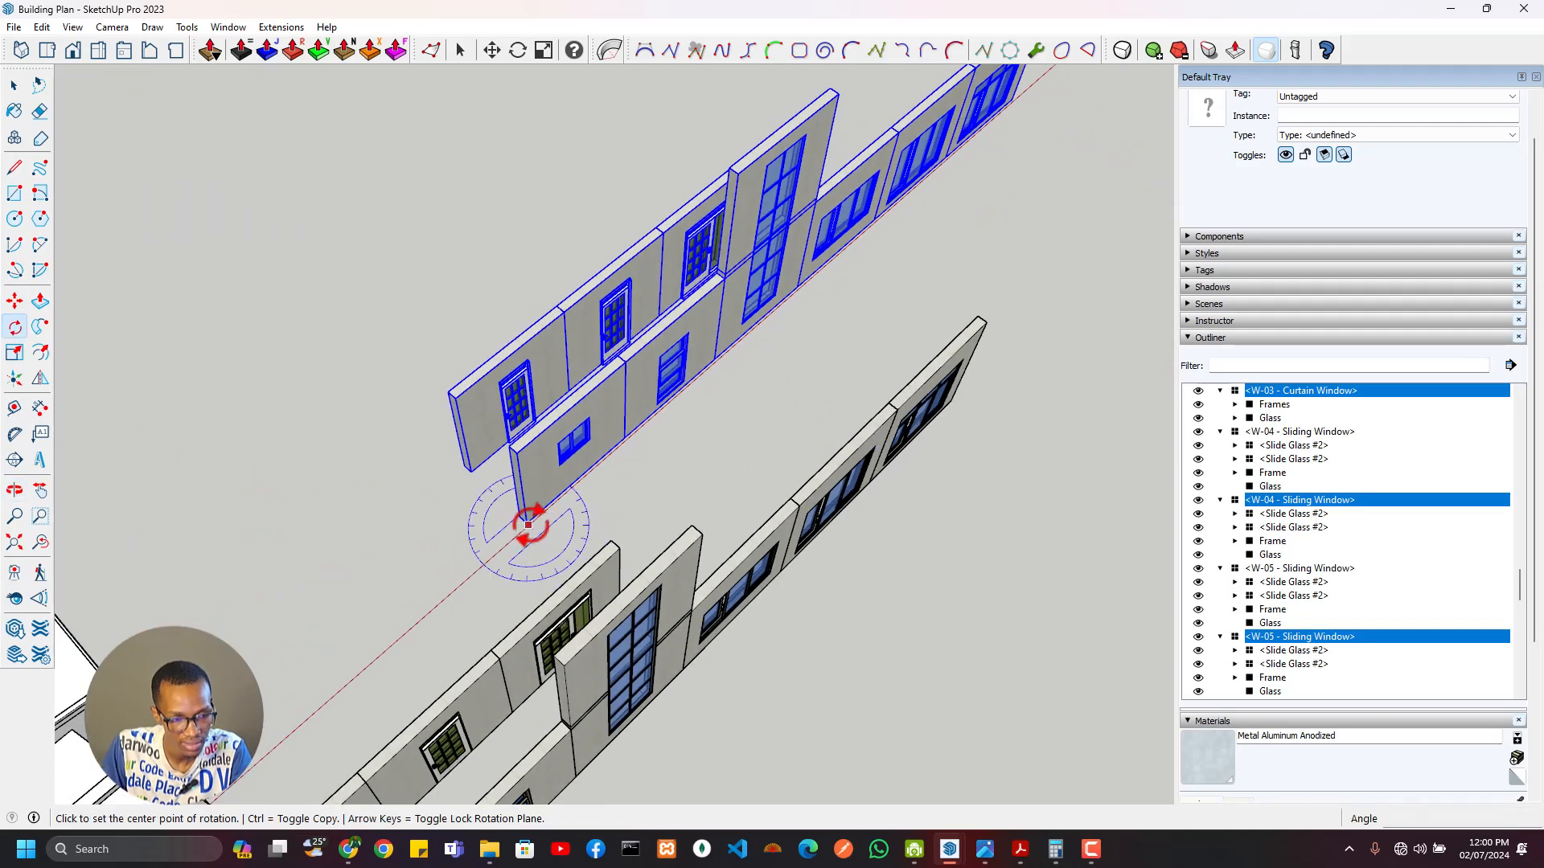
left_click(471, 471)
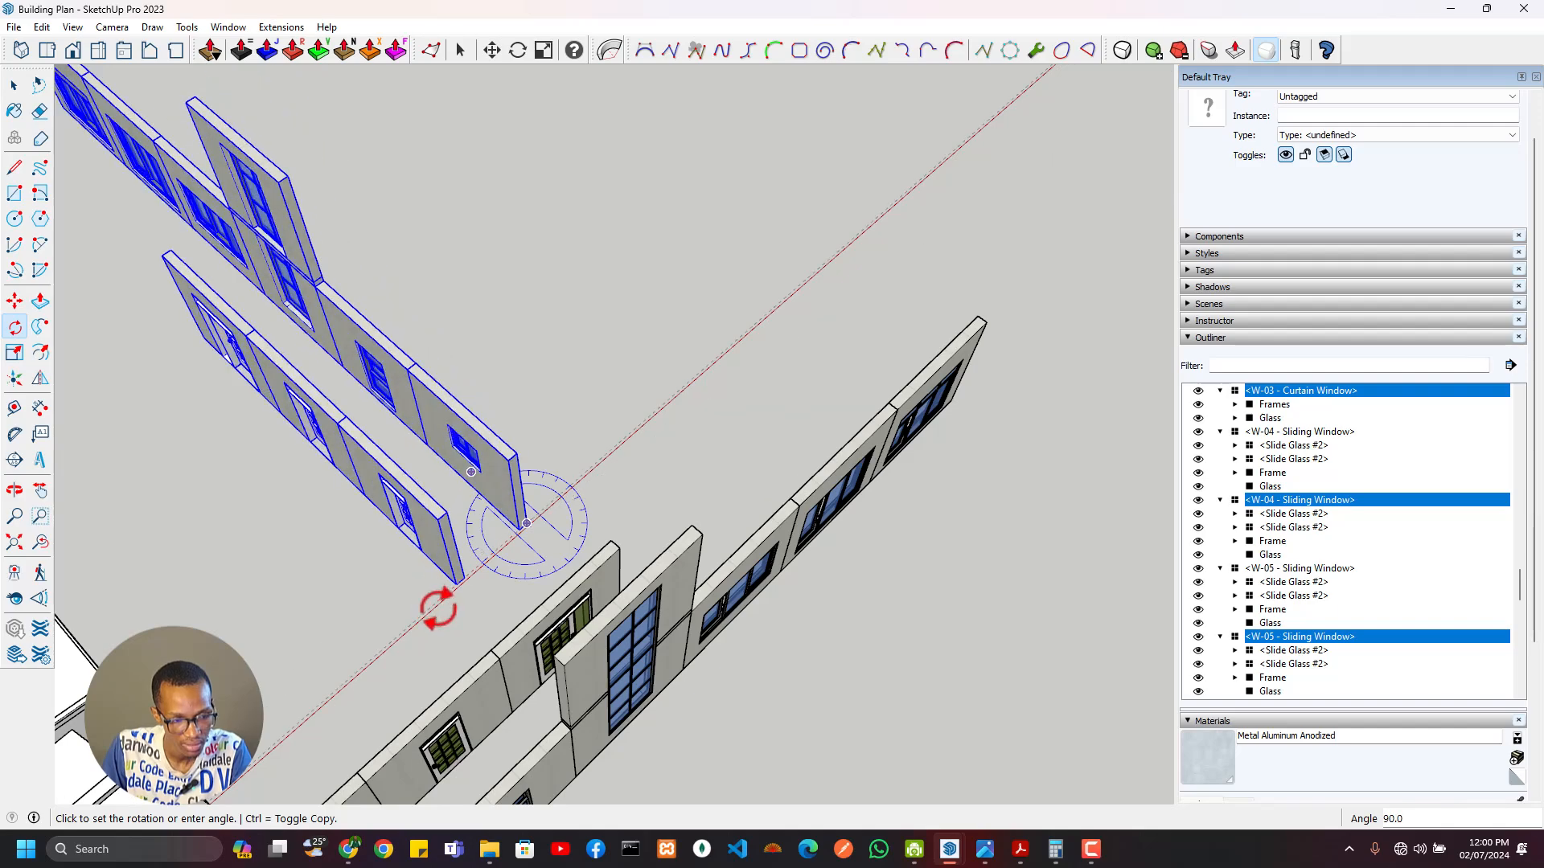
left_click(436, 610)
Step: Examine the window openings in the house's side wall against the window types in the rotated sample walls
middle_click_drag(417, 624, 681, 527)
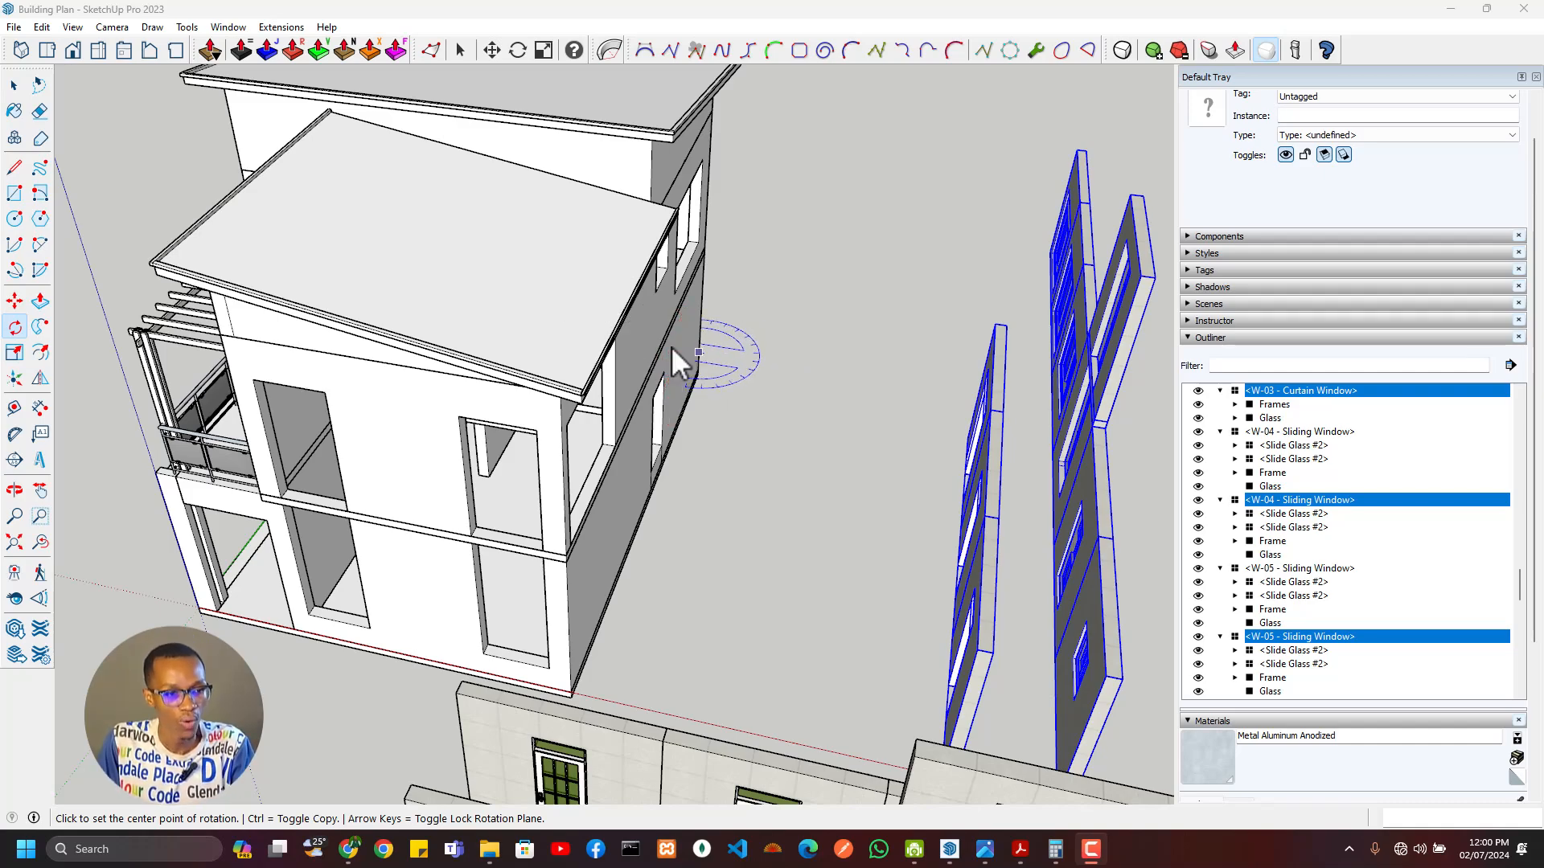
middle_click_drag(820, 472, 1000, 560)
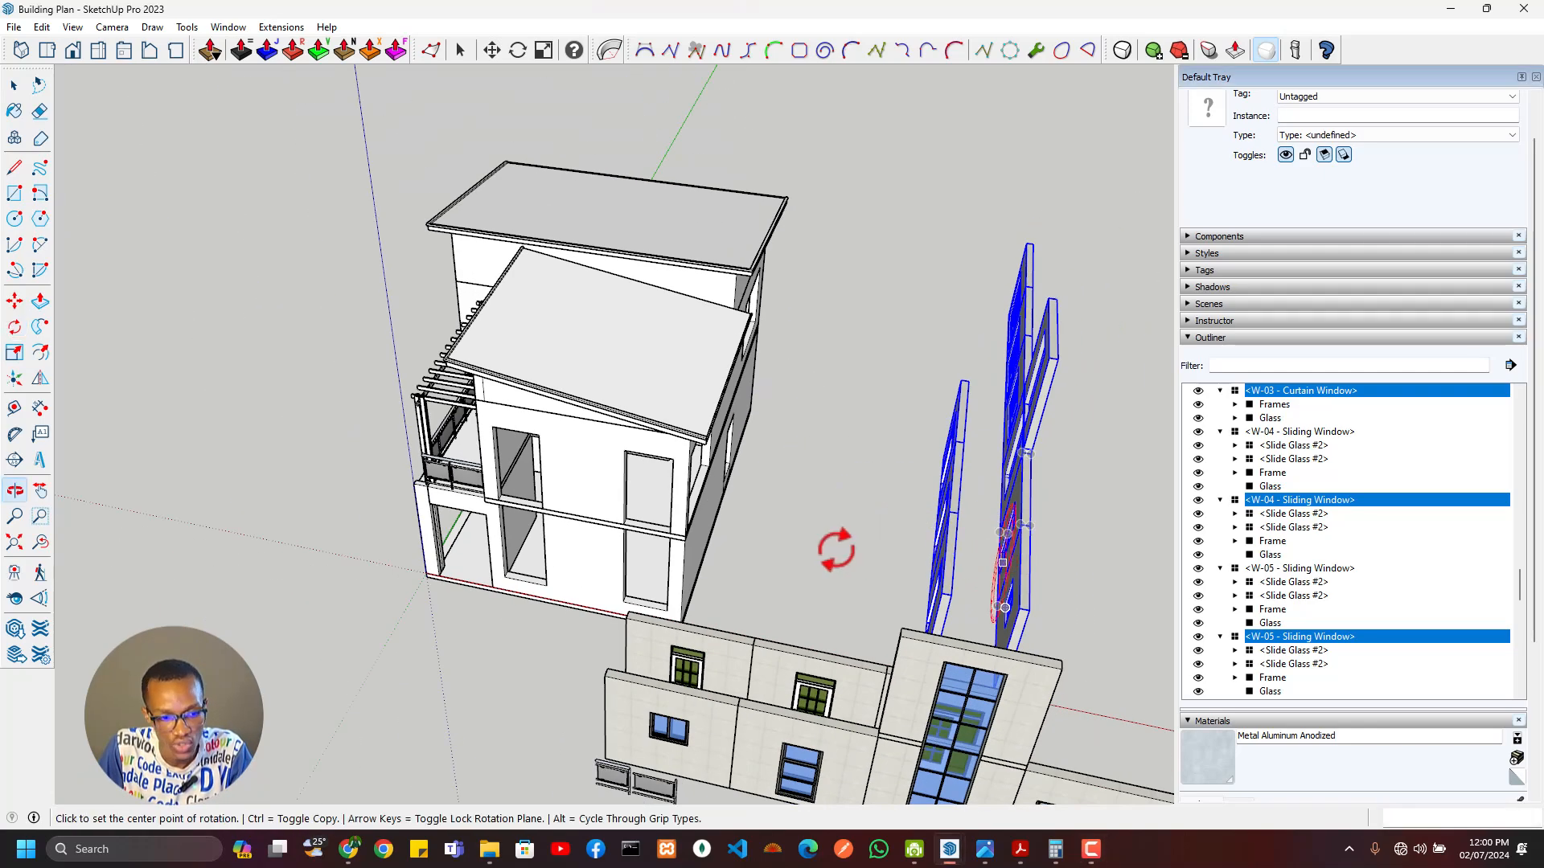
middle_click_drag(834, 544, 763, 537)
key("space")
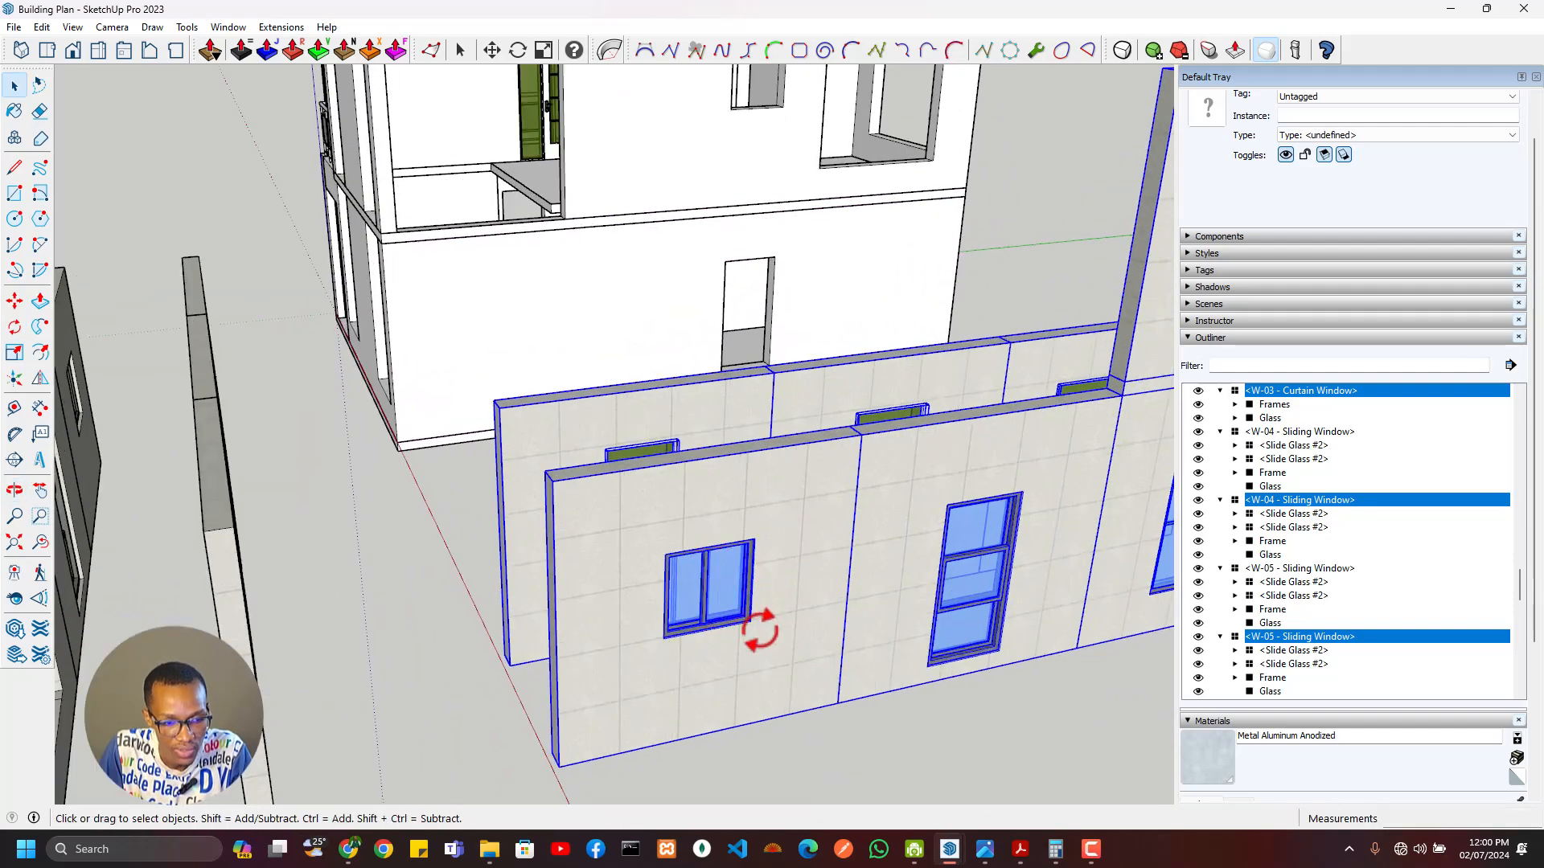
scroll(742, 627, "up", 4)
middle_click_drag(829, 212, 854, 427)
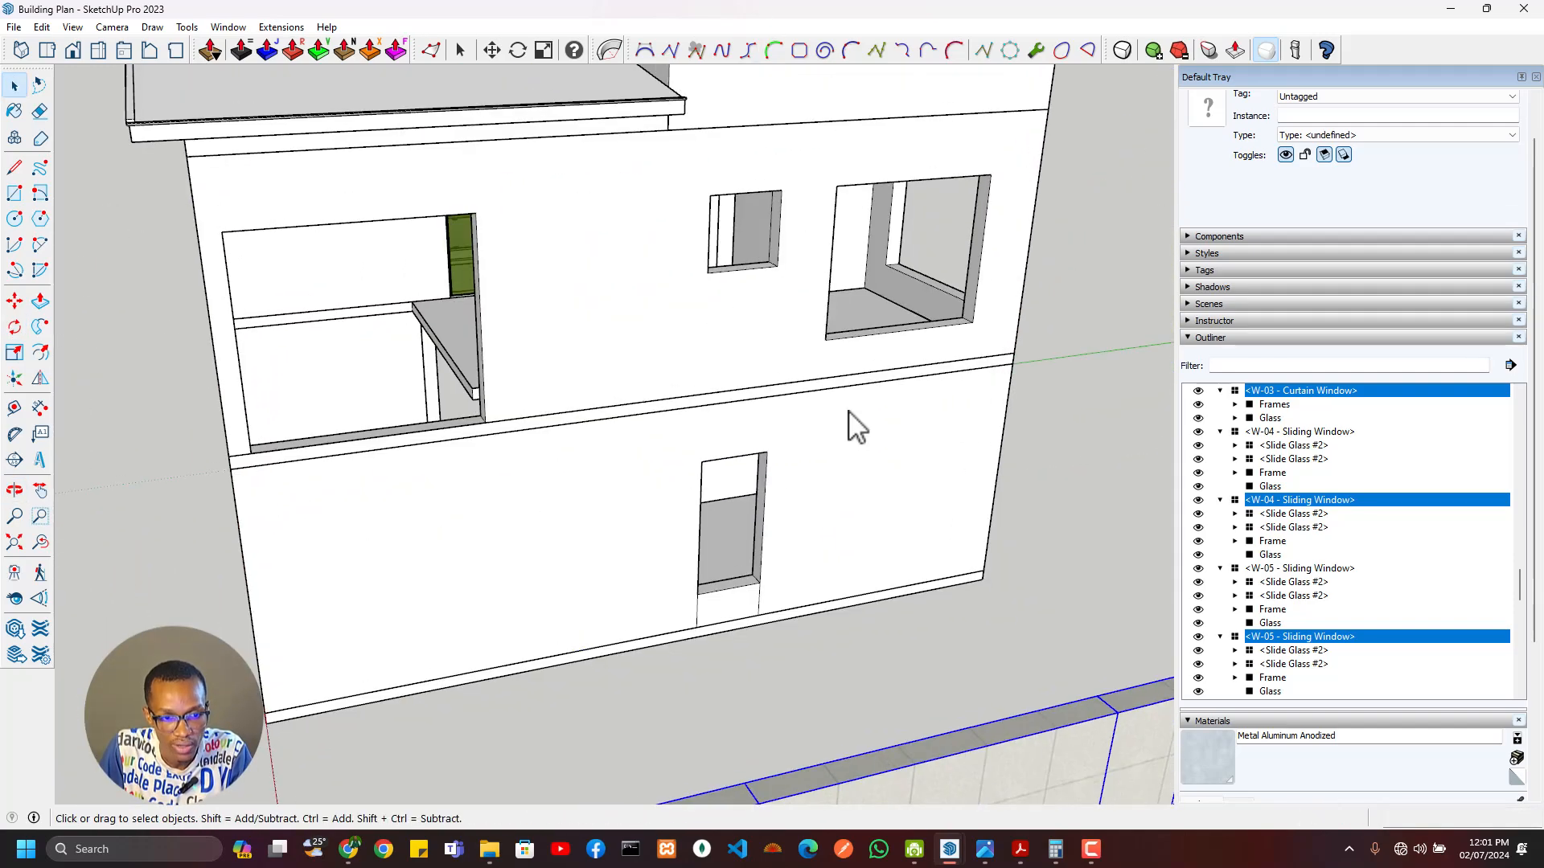
middle_click_drag(756, 498, 807, 320)
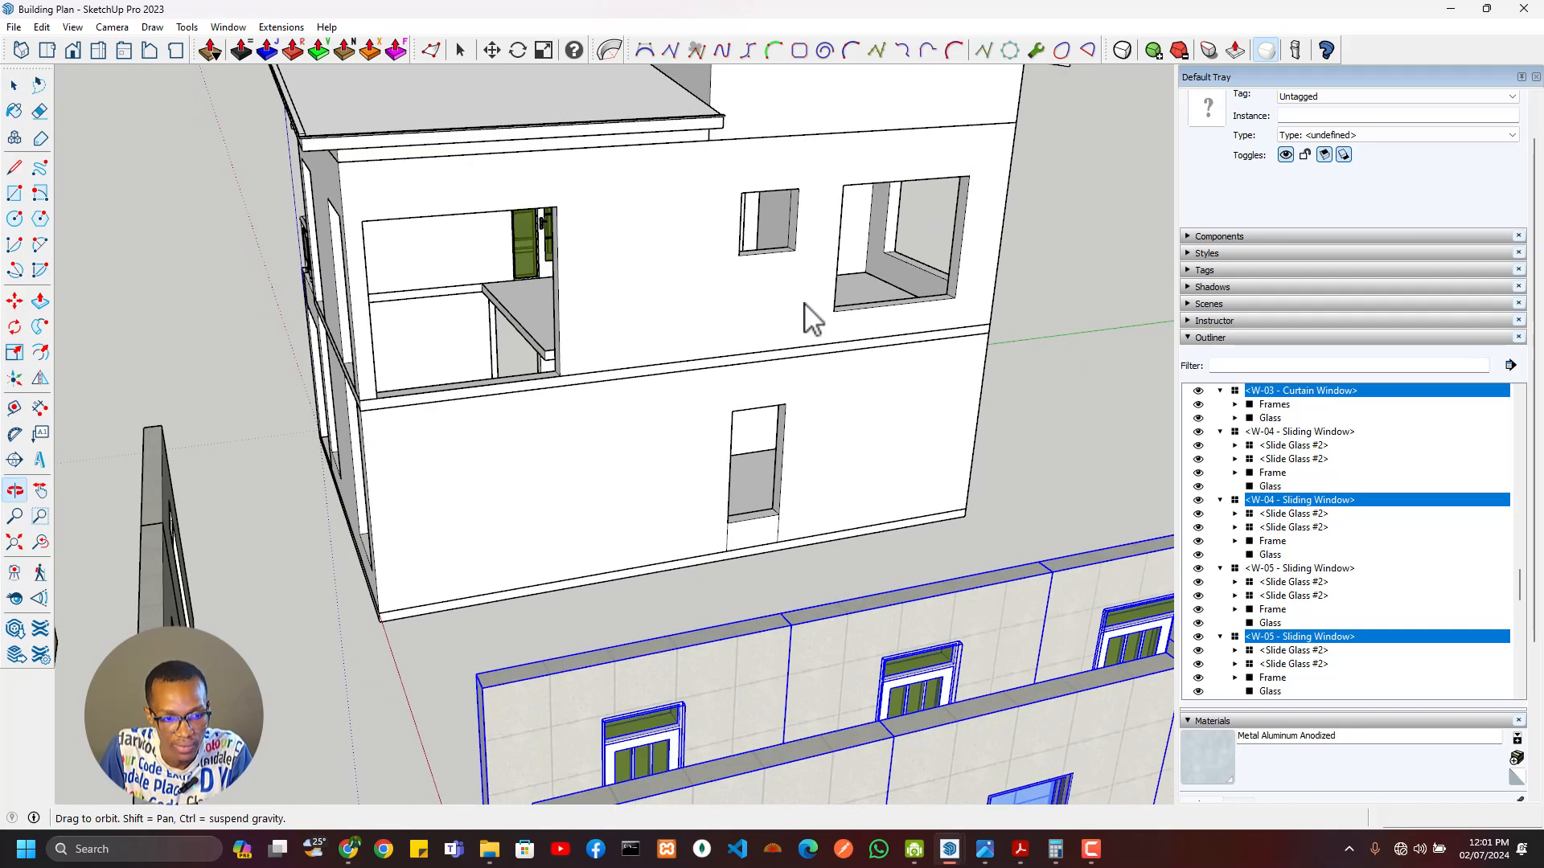
scroll(819, 561, "up", 5)
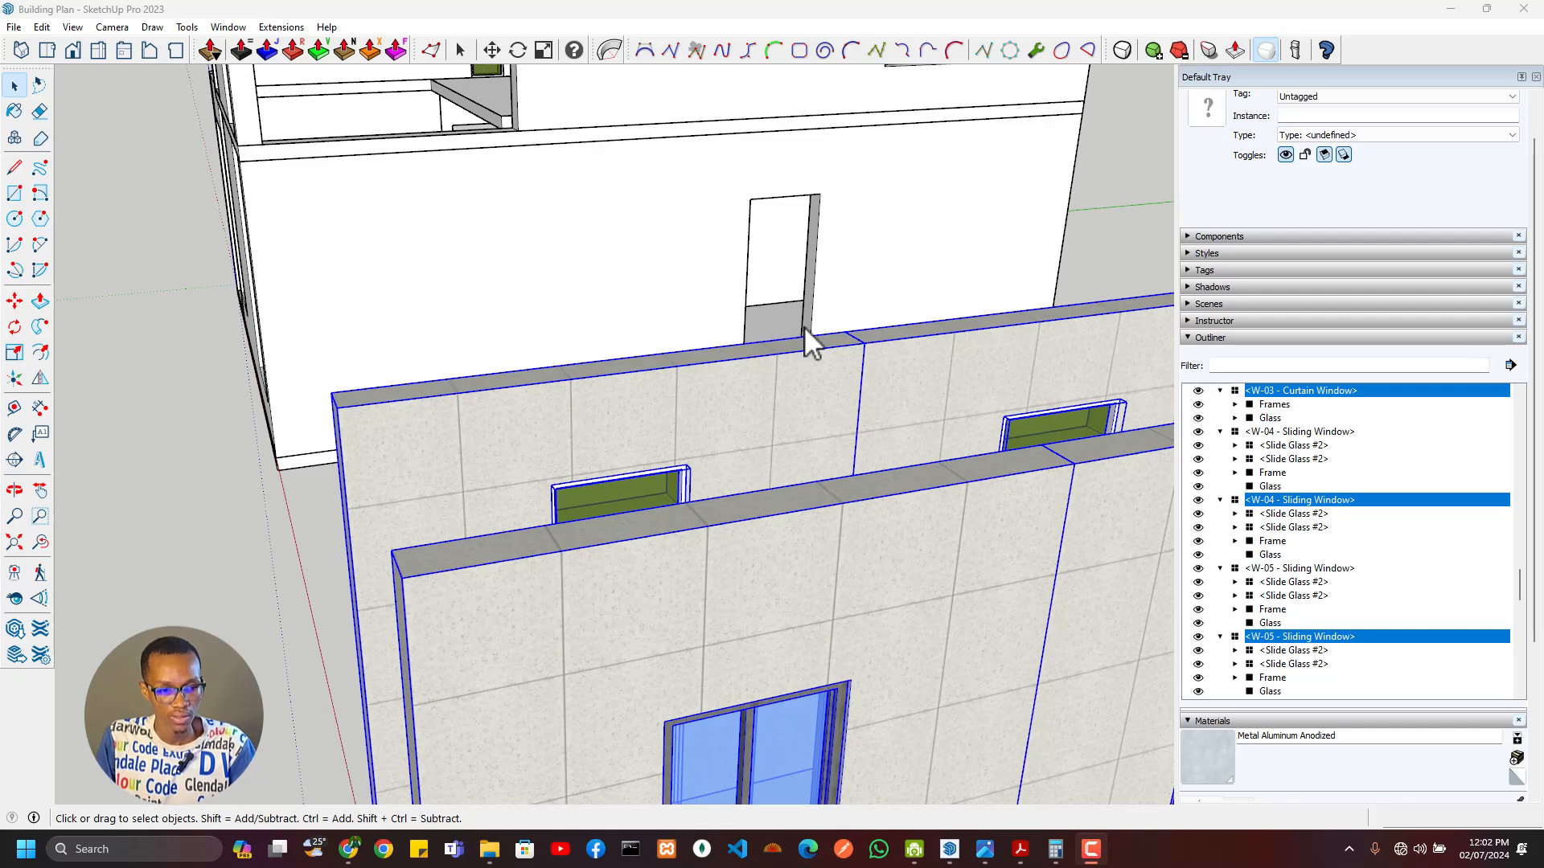
scroll(804, 522, "down", 6)
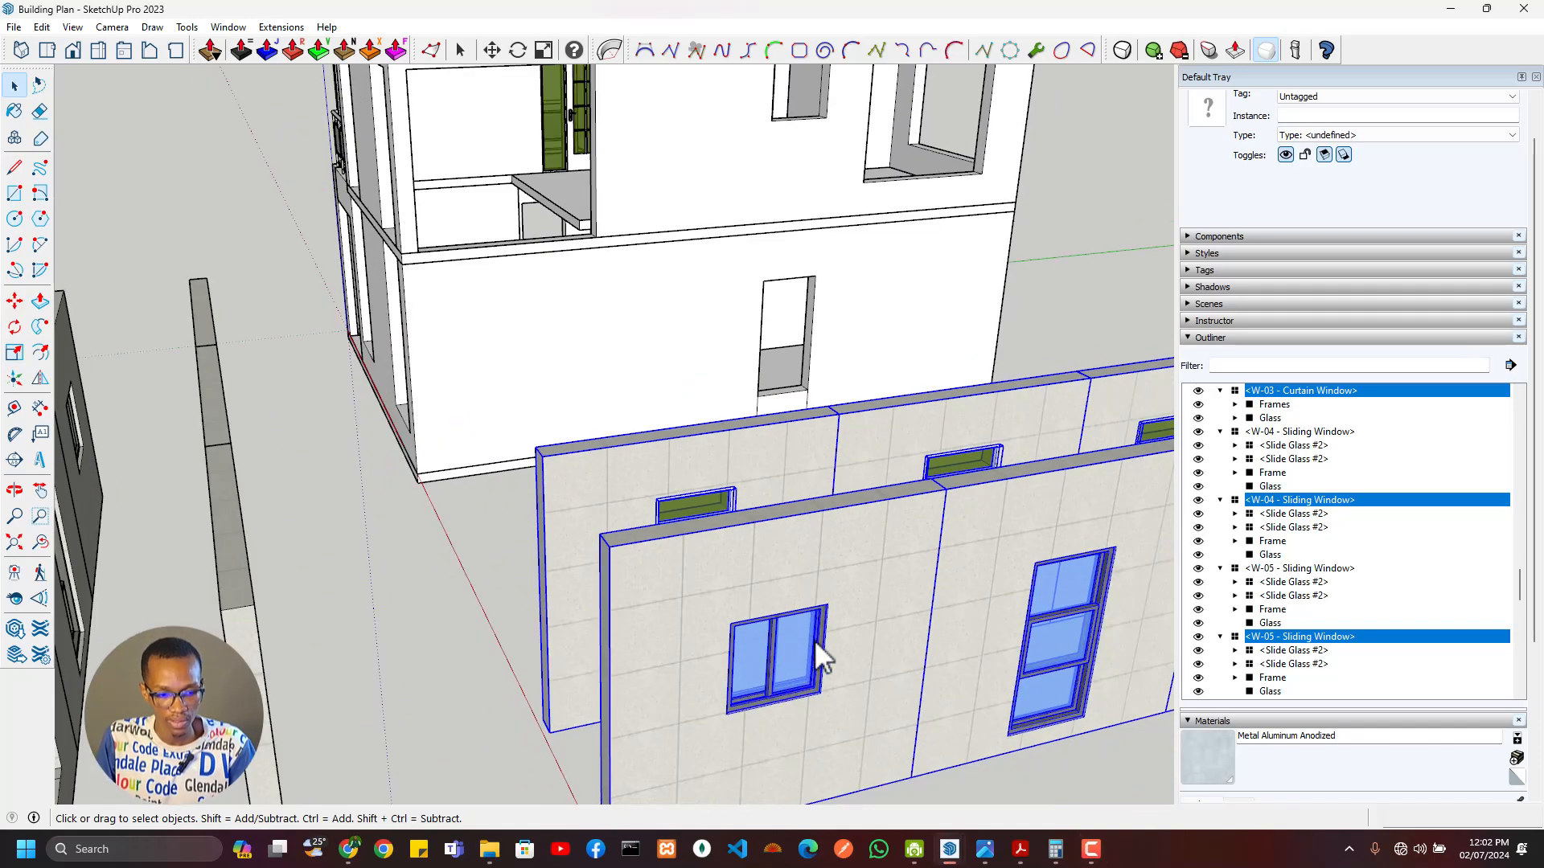
Step: Copy the W-01 sliding toilet window from the rotated sample wall into the small upper-floor opening of the house's side wall
left_click(800, 637)
scroll(809, 664, "up", 6)
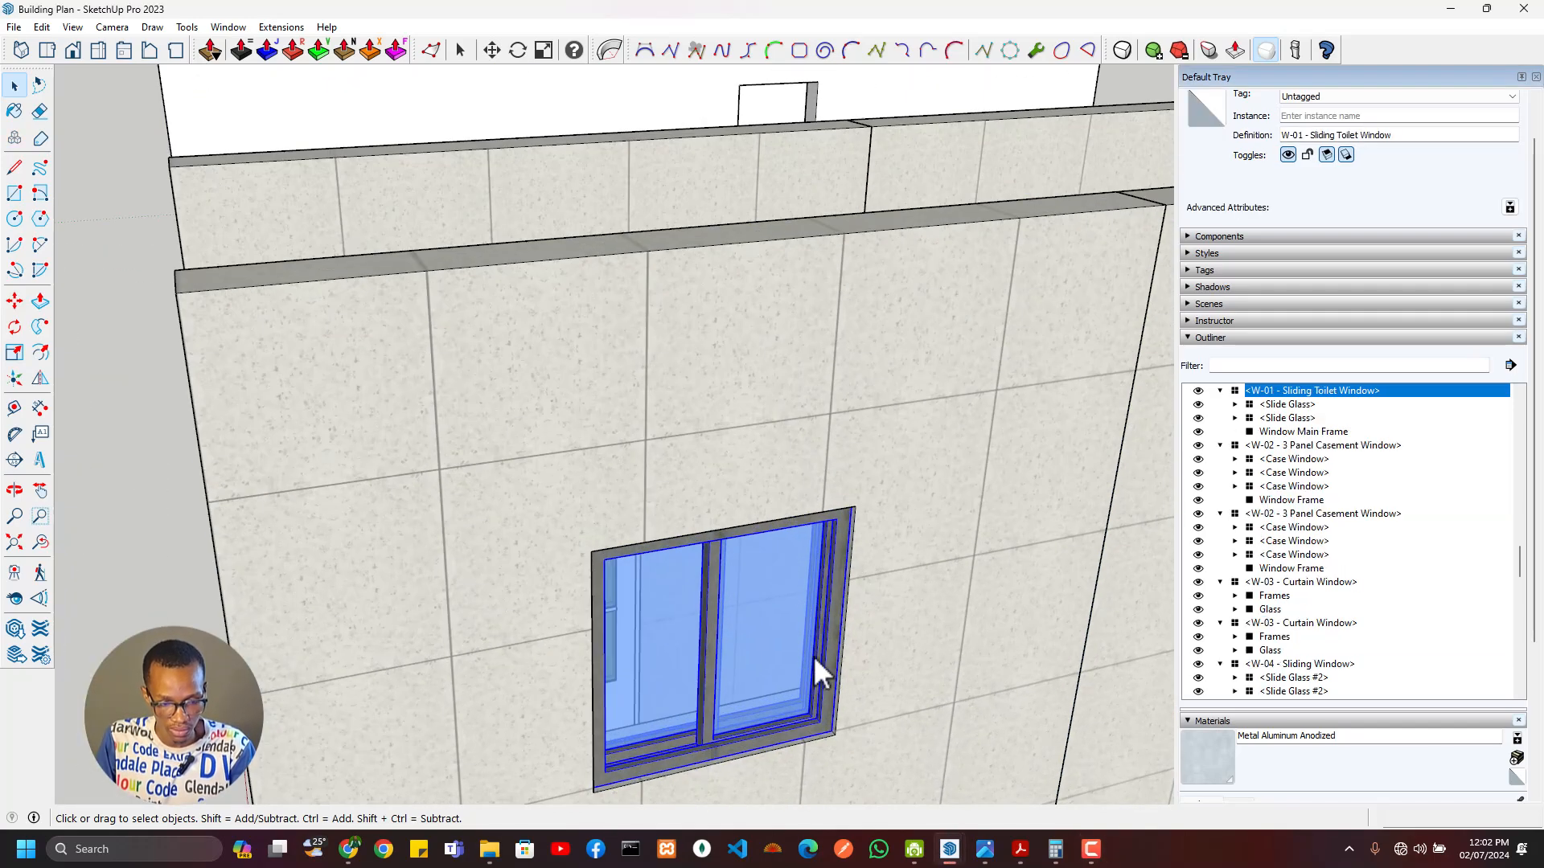
middle_click_drag(832, 610, 887, 601)
key("m")
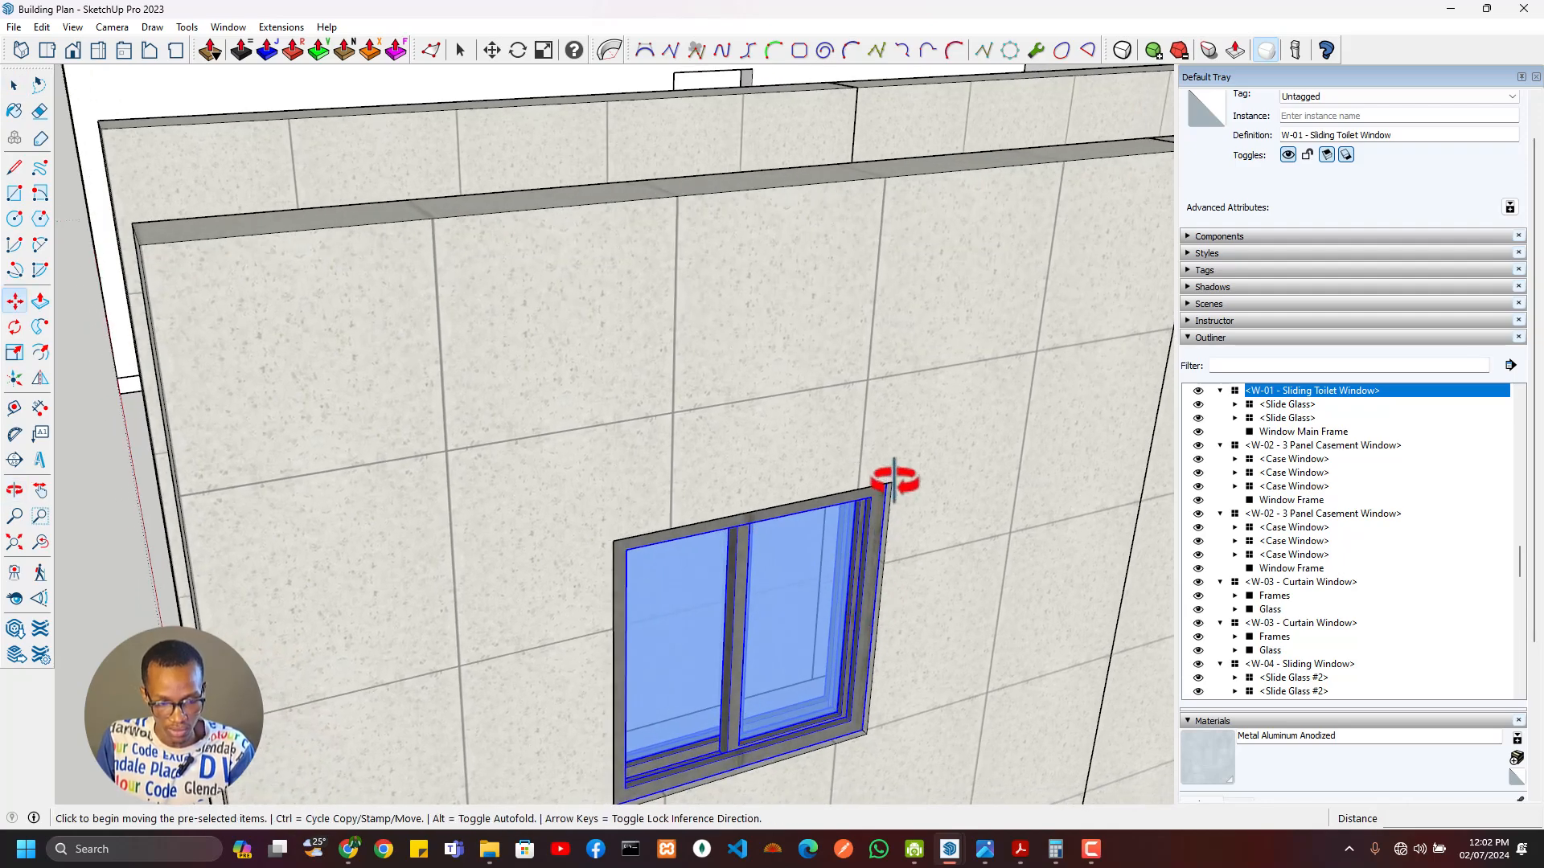
left_click(893, 481)
scroll(901, 337, "down", 8)
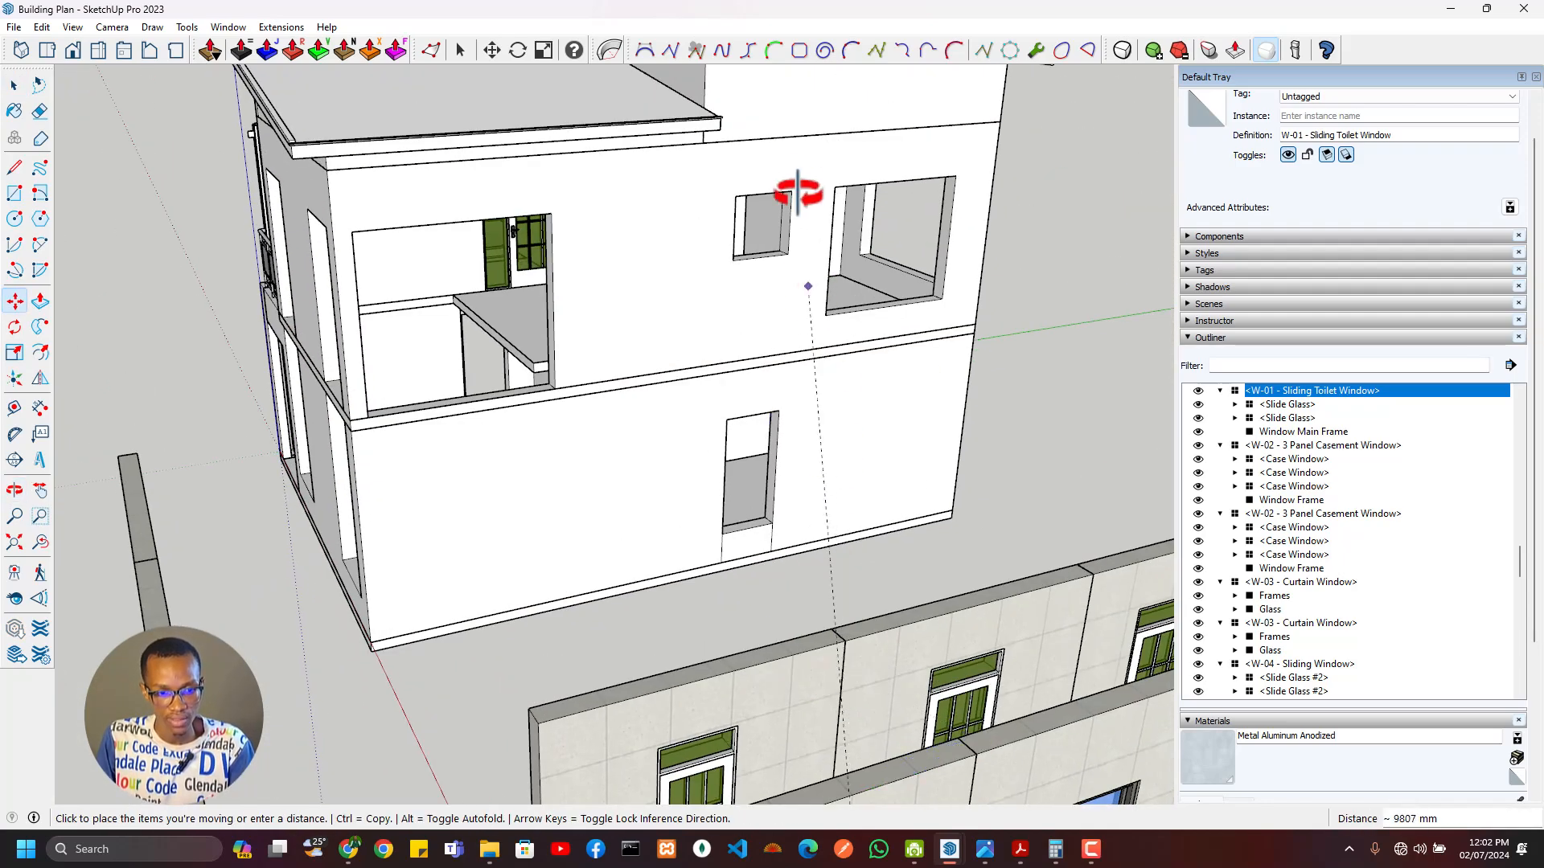
scroll(792, 190, "up", 5)
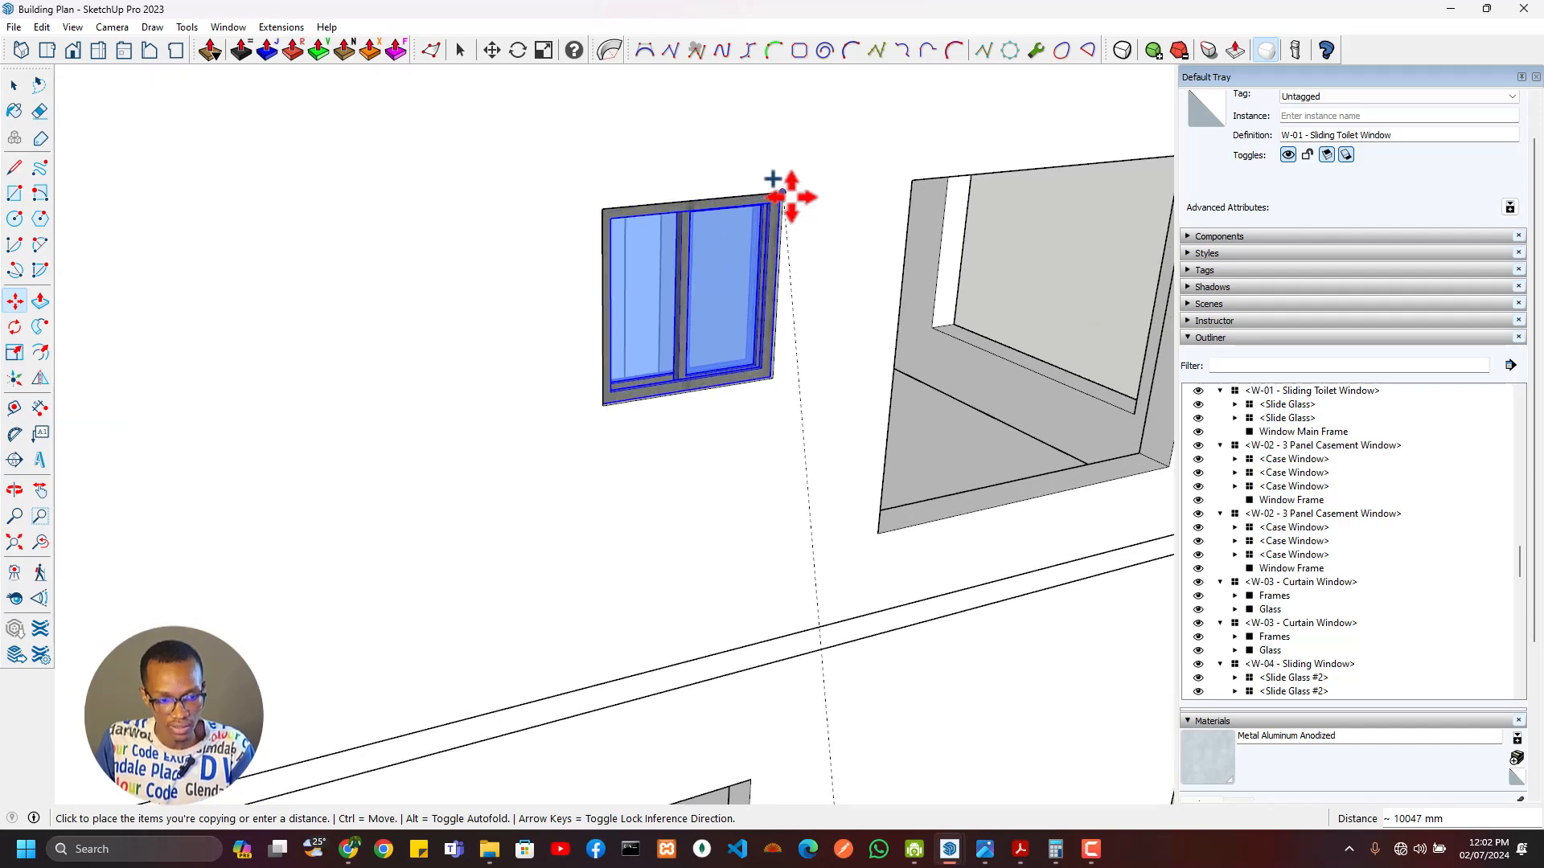
scroll(768, 177, "up", 3)
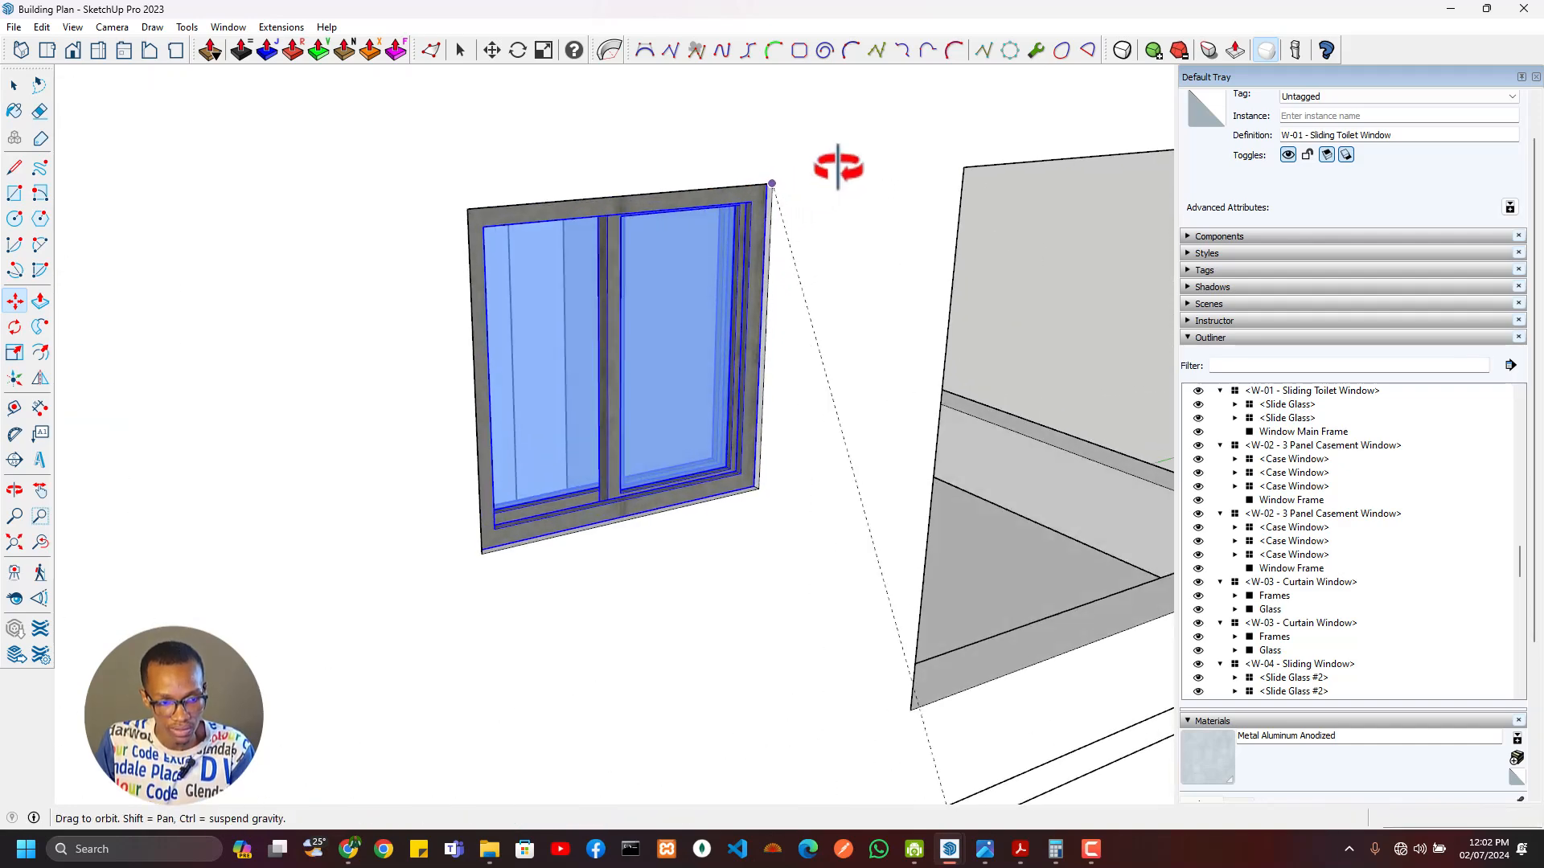
left_click(774, 184)
Step: Copy the placed W-01 toilet window 7800 mm along the red axis to the small upper-floor opening in the opposite side wall
scroll(786, 310, "down", 6)
middle_click_drag(785, 298, 586, 403)
key("m")
scroll(589, 395, "up", 3)
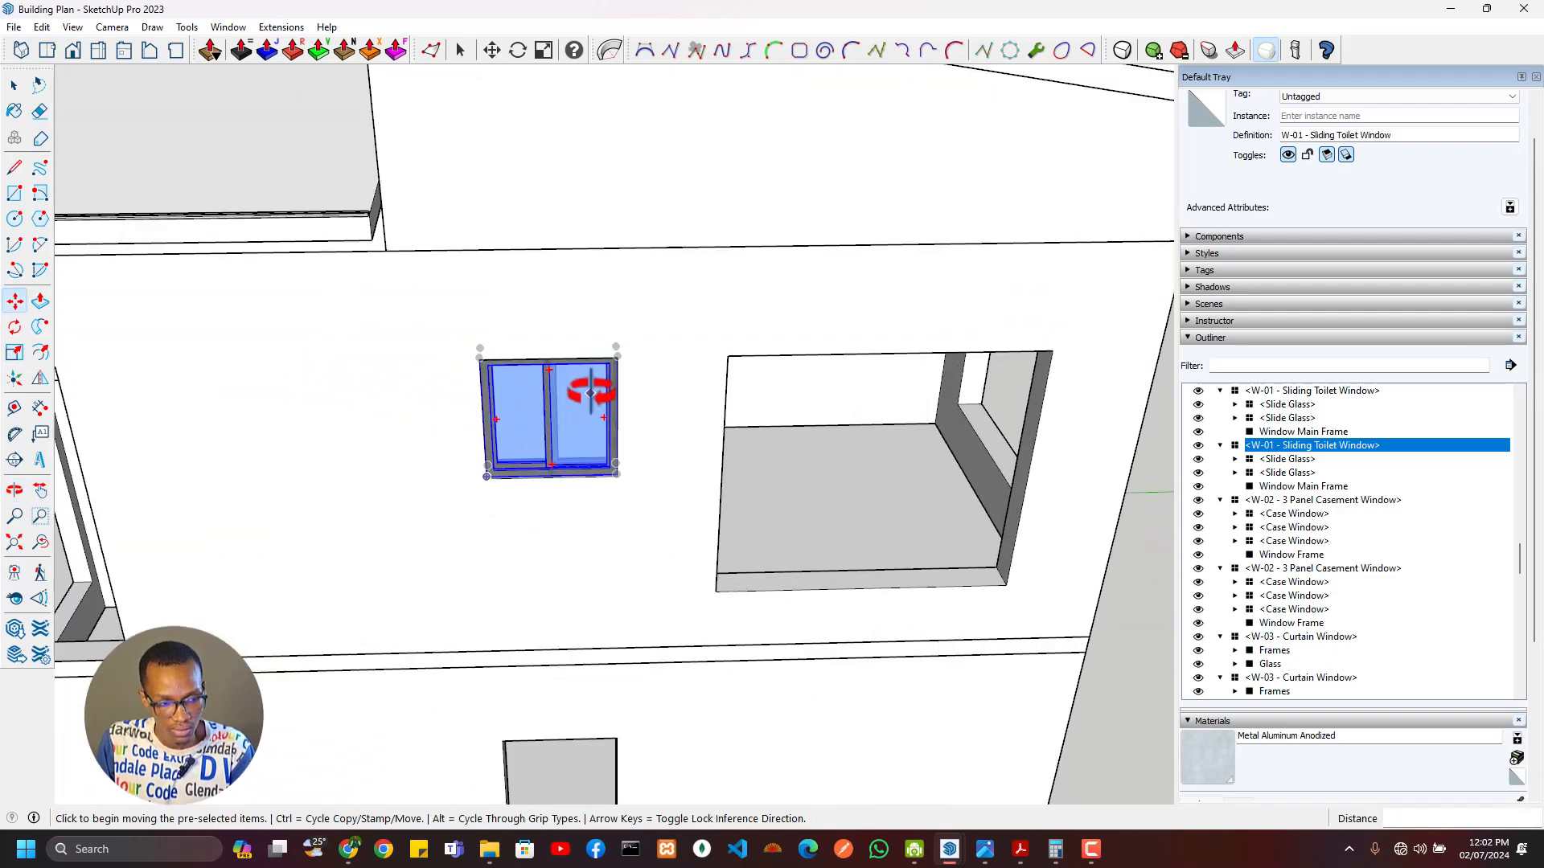
scroll(607, 391, "down", 3)
middle_click_drag(764, 350, 872, 359)
scroll(872, 359, "down", 1)
scroll(968, 297, "up", 4)
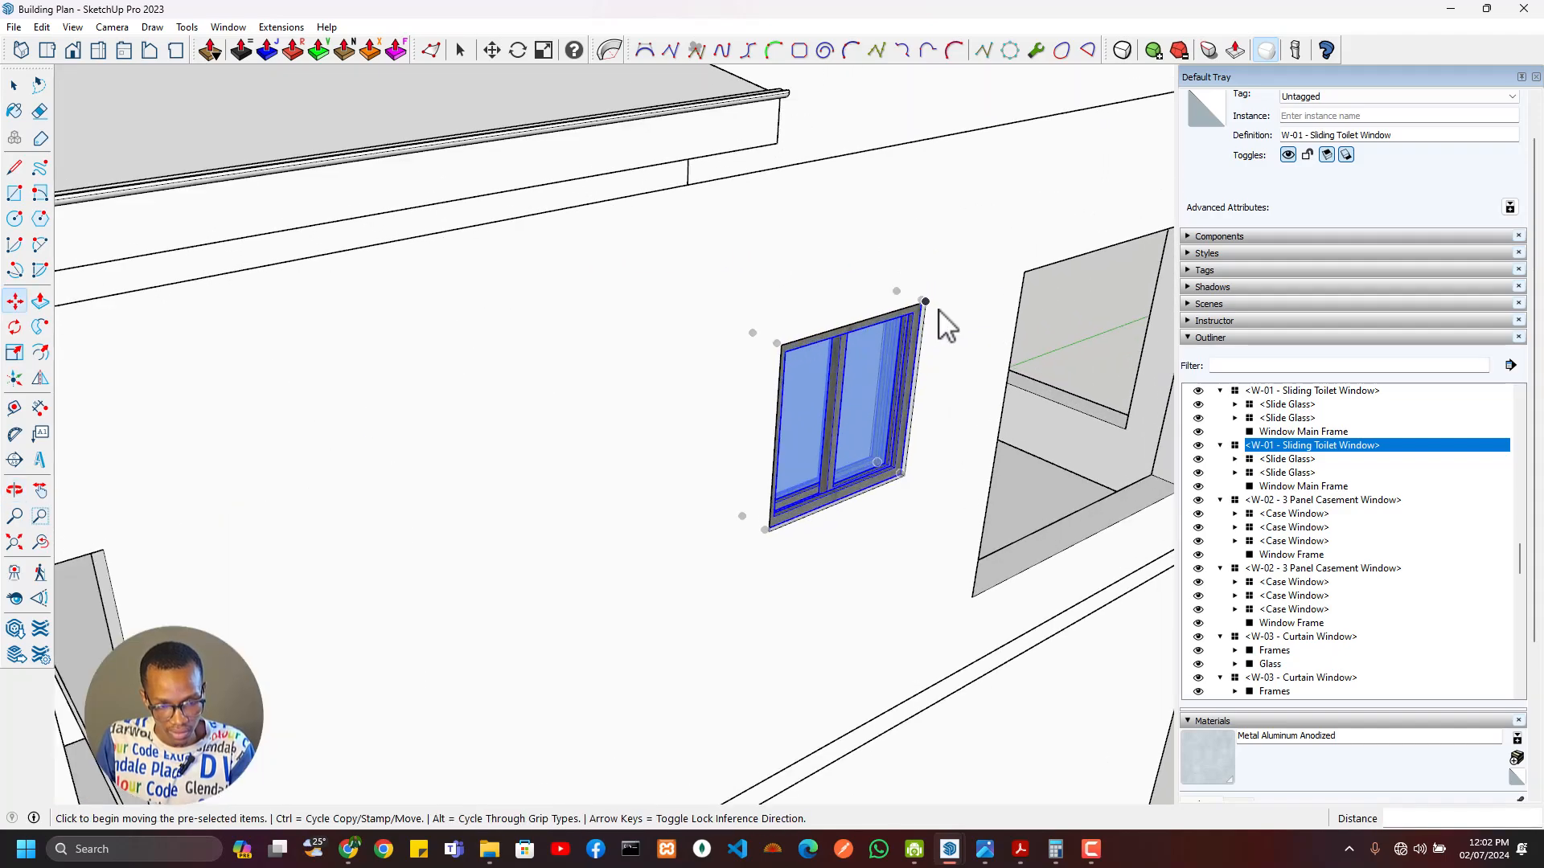
left_click(931, 307)
scroll(884, 386, "down", 6)
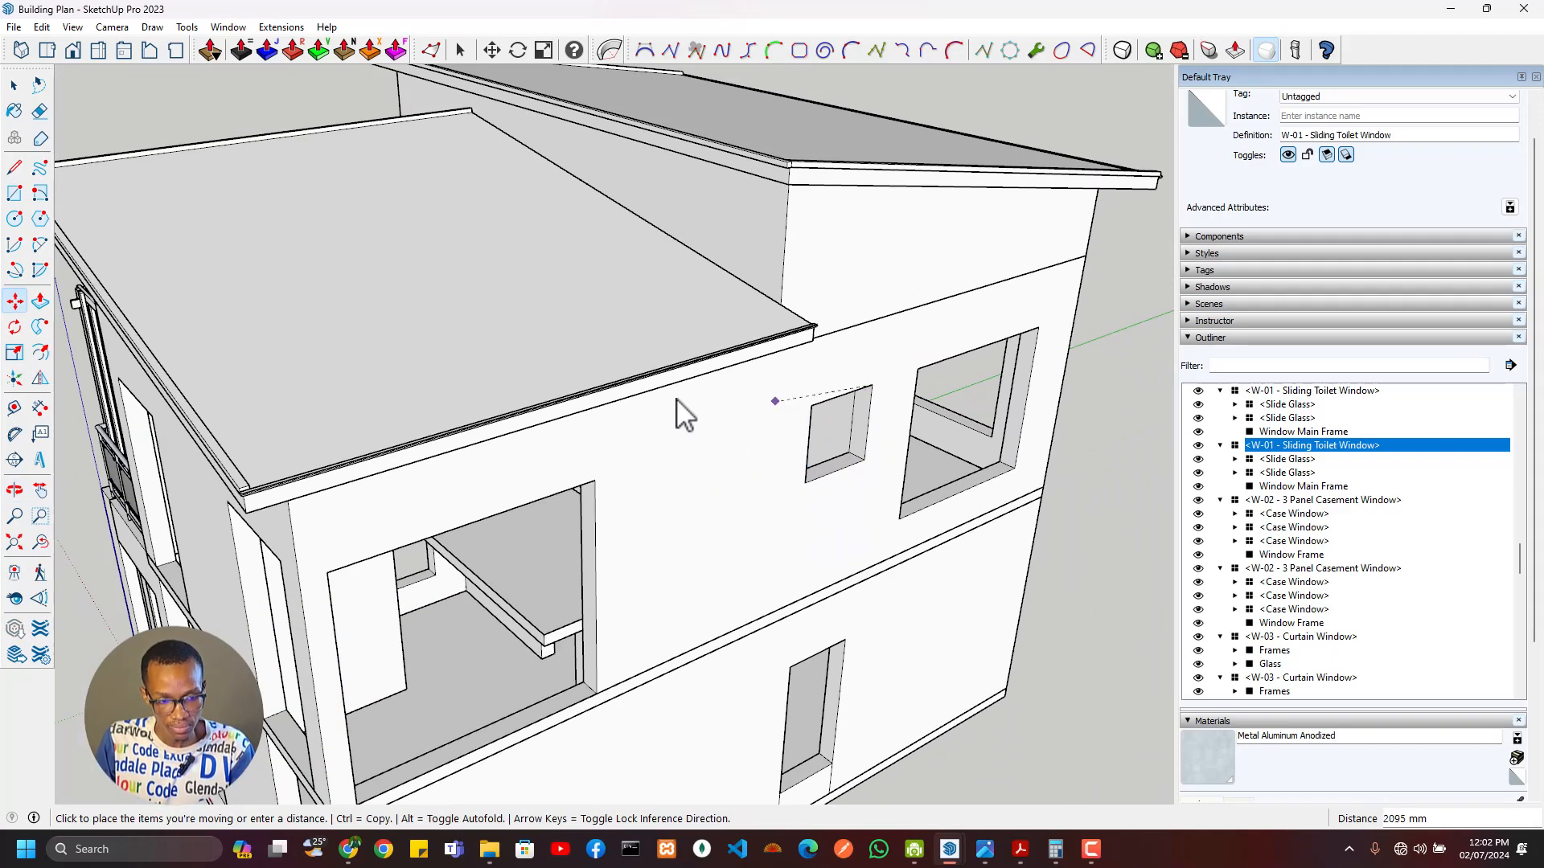
middle_click_drag(660, 522, 892, 485)
scroll(896, 413, "up", 5)
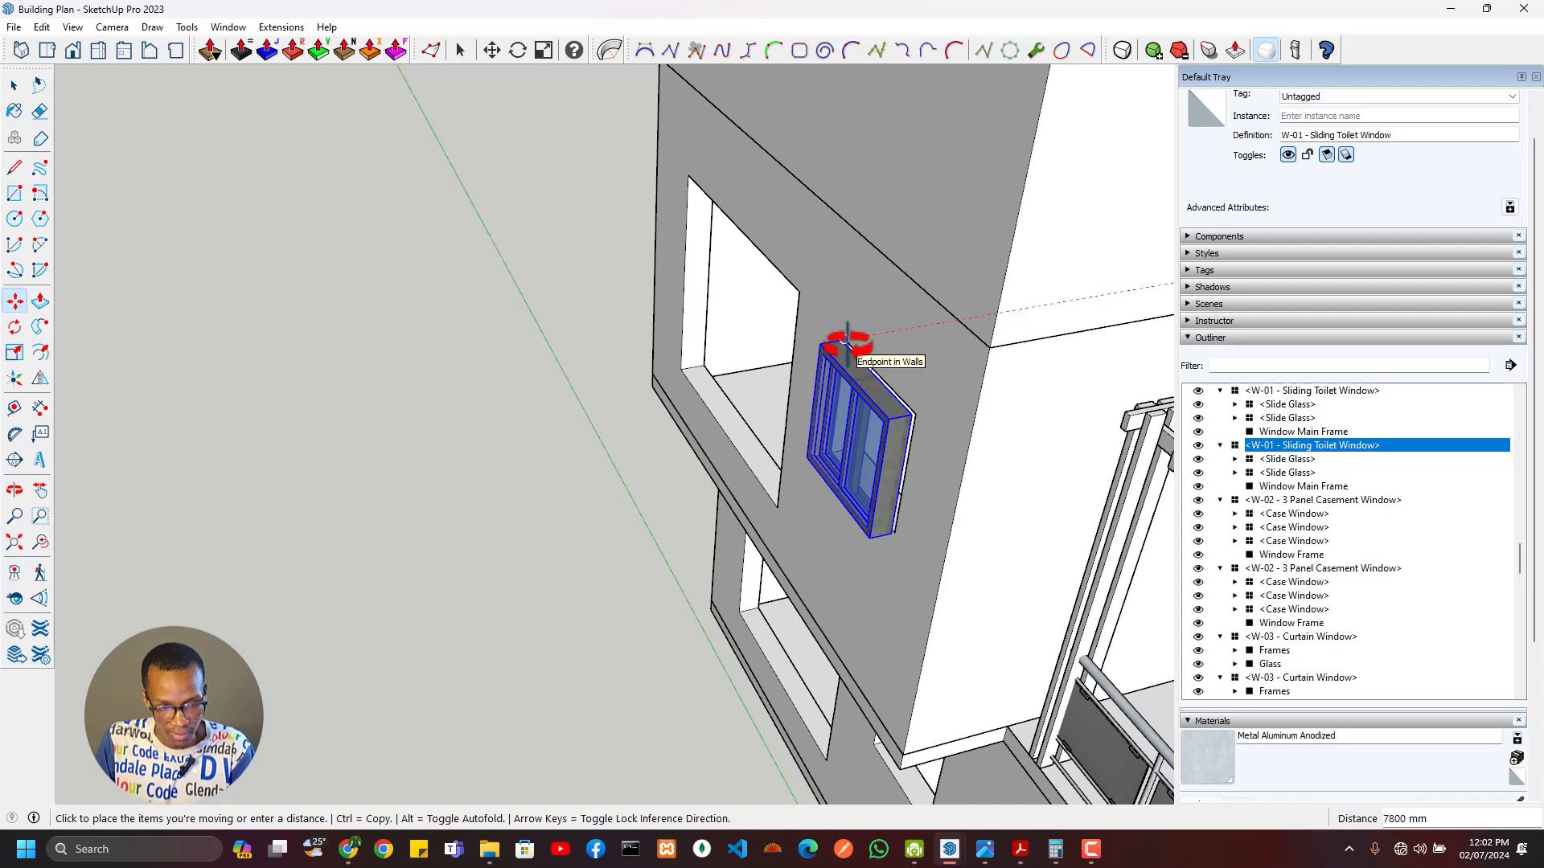
left_click(846, 343)
Step: Move the second toilet window inward along the red axis so it sits inside the thickness of the wall opening
scroll(864, 385, "up", 4)
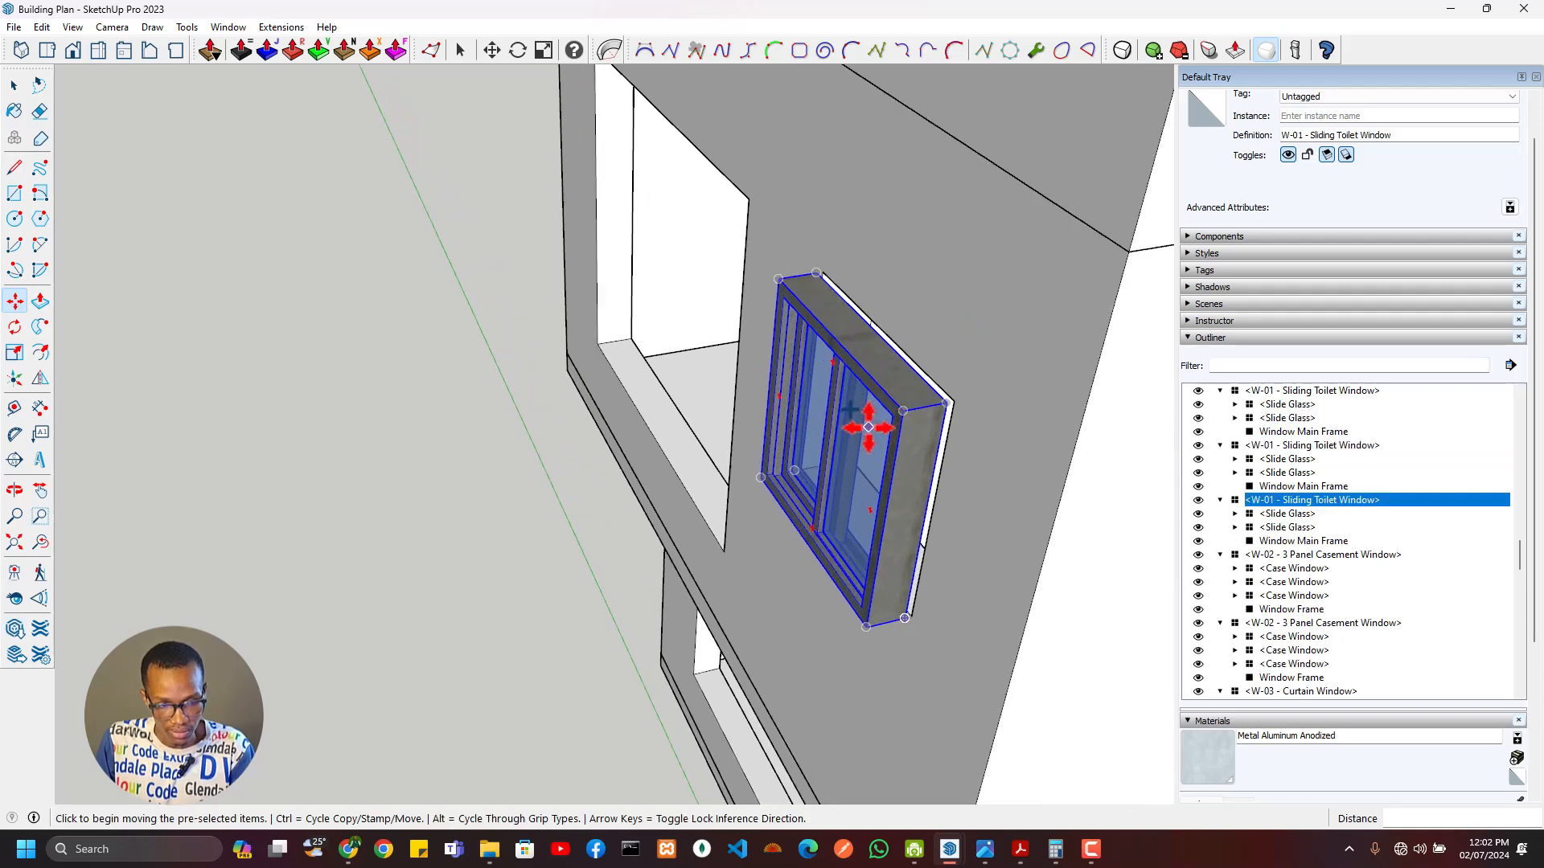
middle_click_drag(868, 427, 958, 423)
key("t")
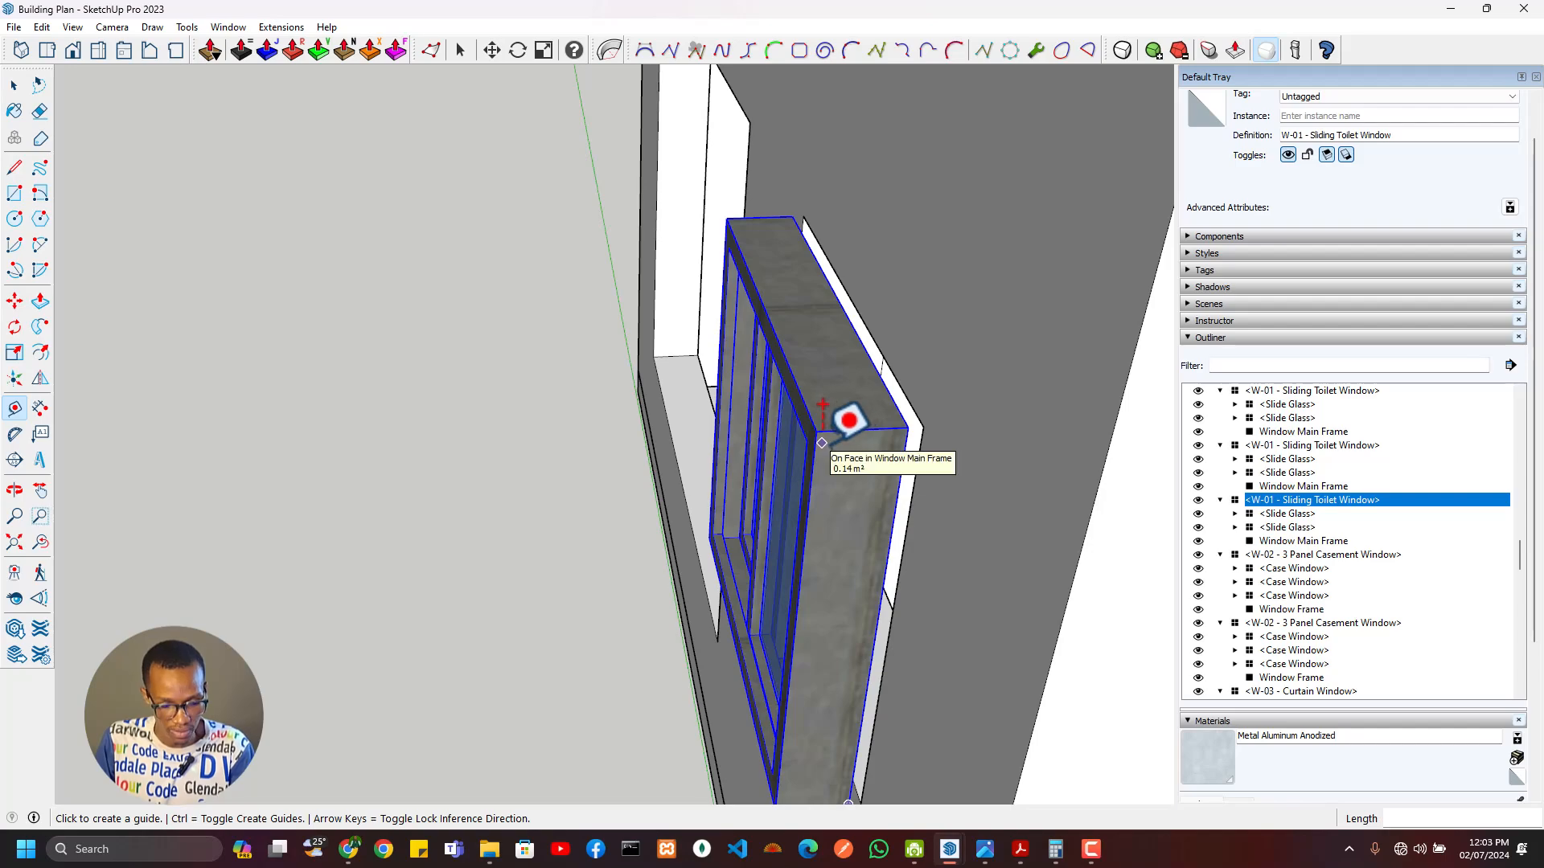
key("m")
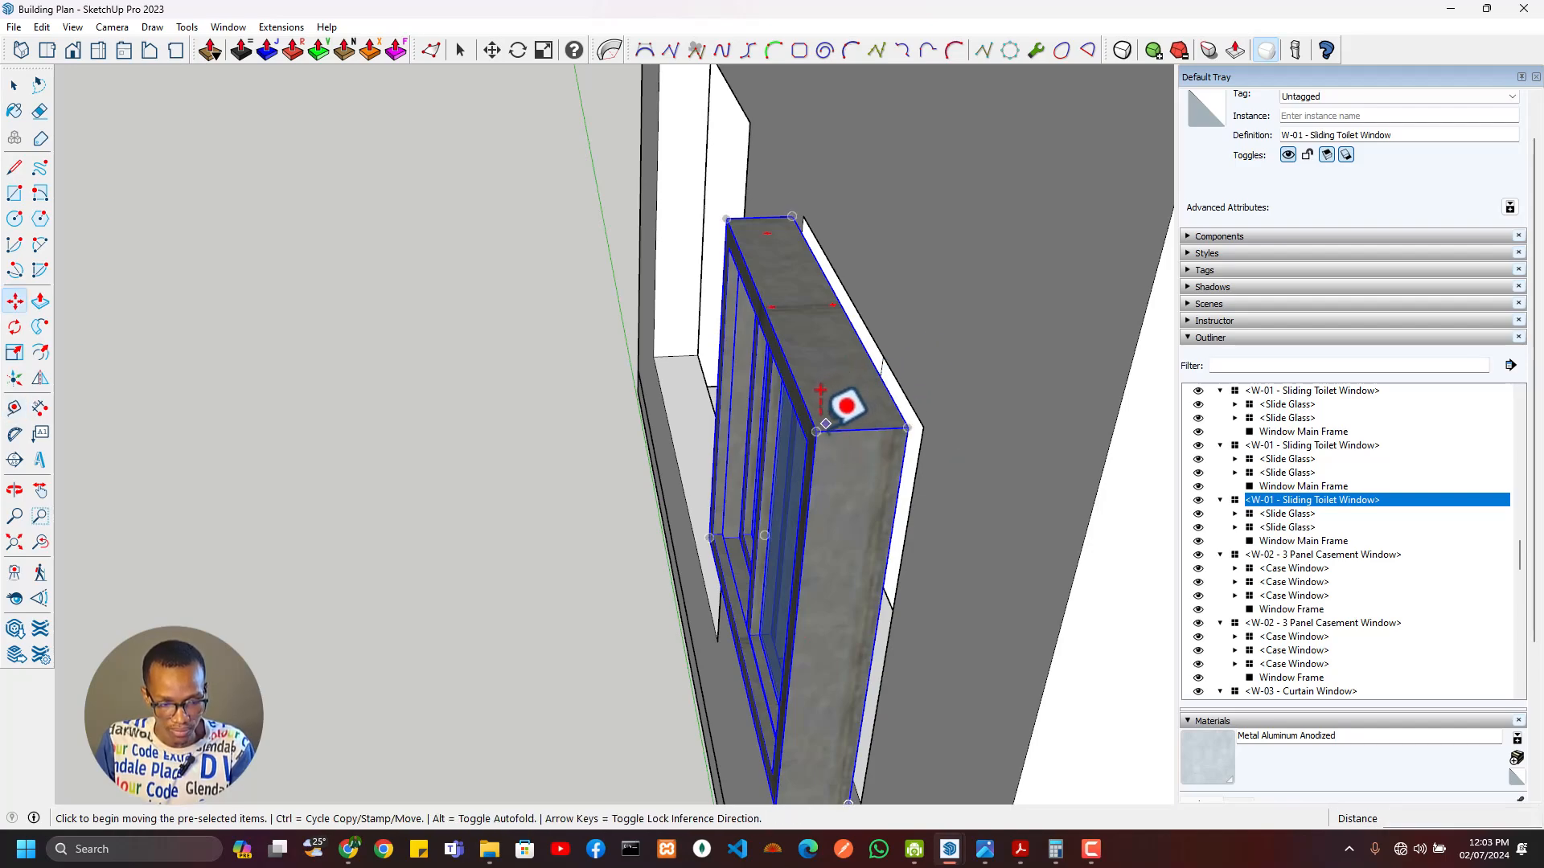
middle_click_drag(846, 406, 908, 480)
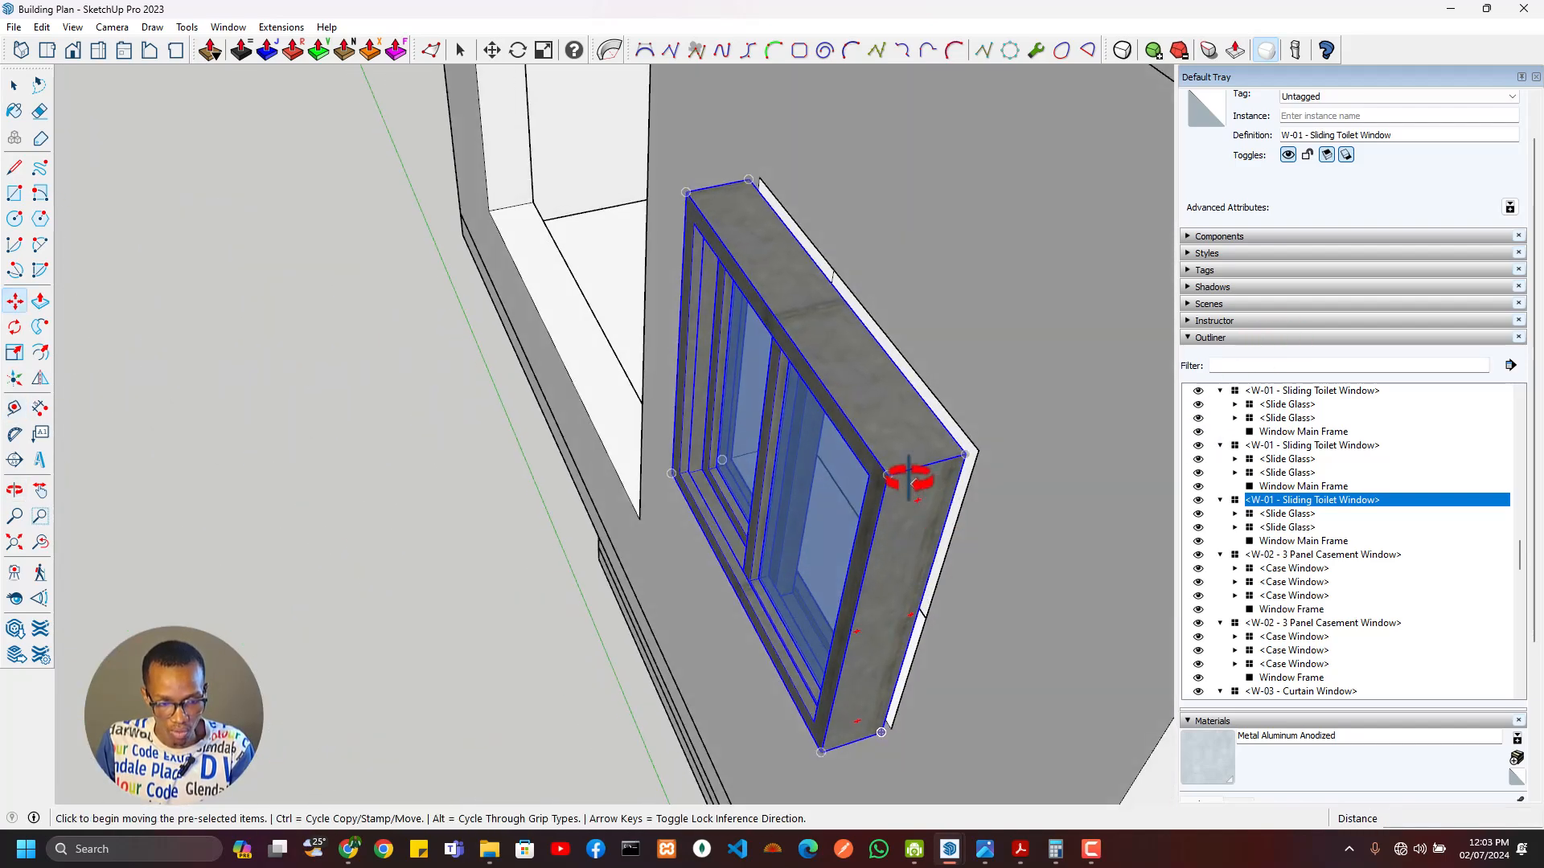
left_click(887, 475)
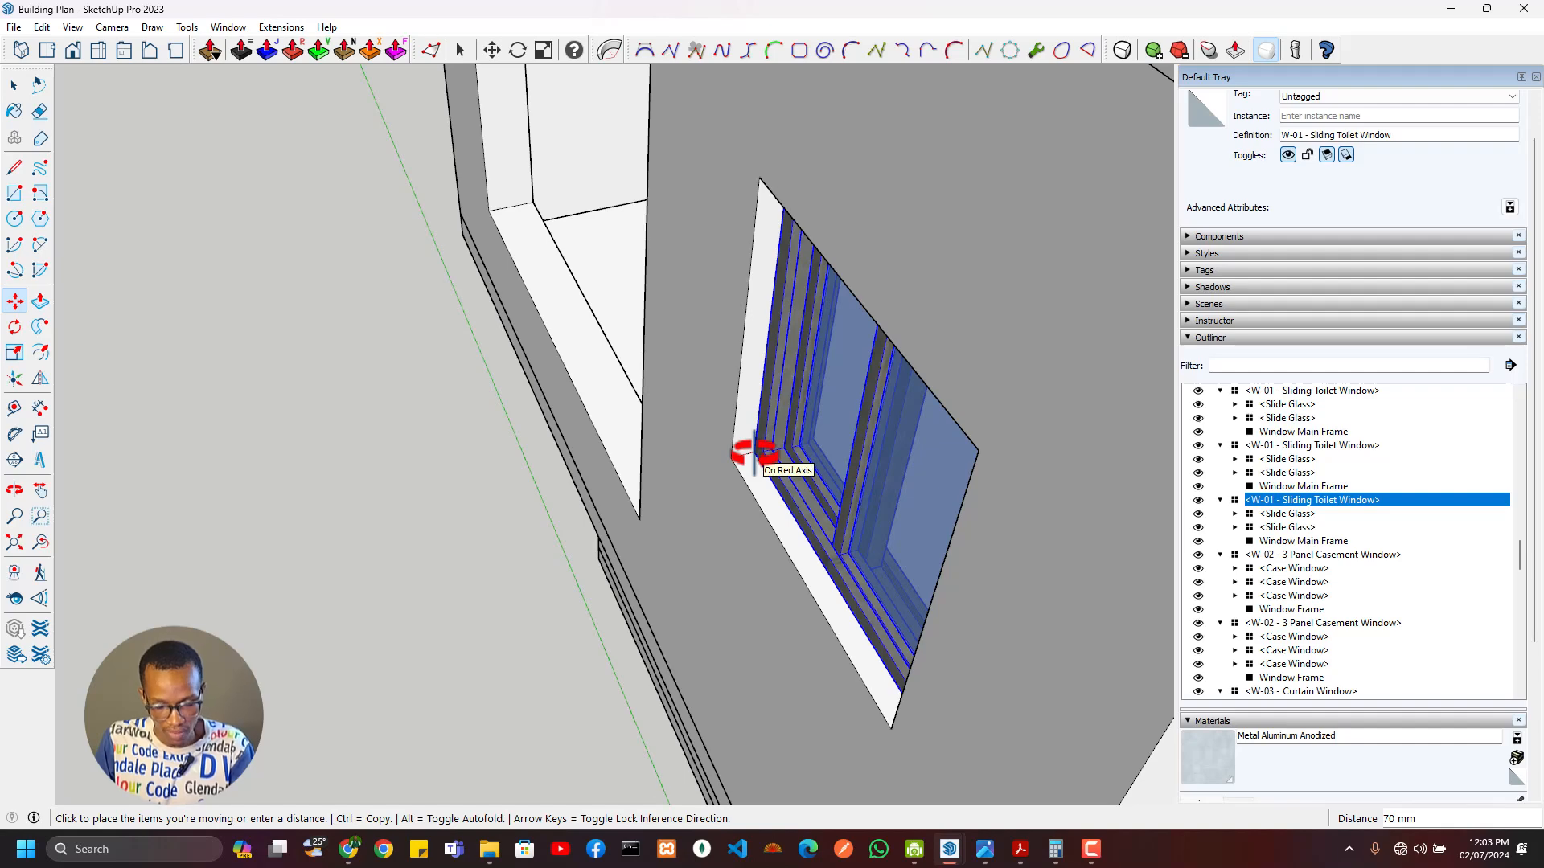
left_click(754, 454)
middle_click_drag(751, 448, 802, 375)
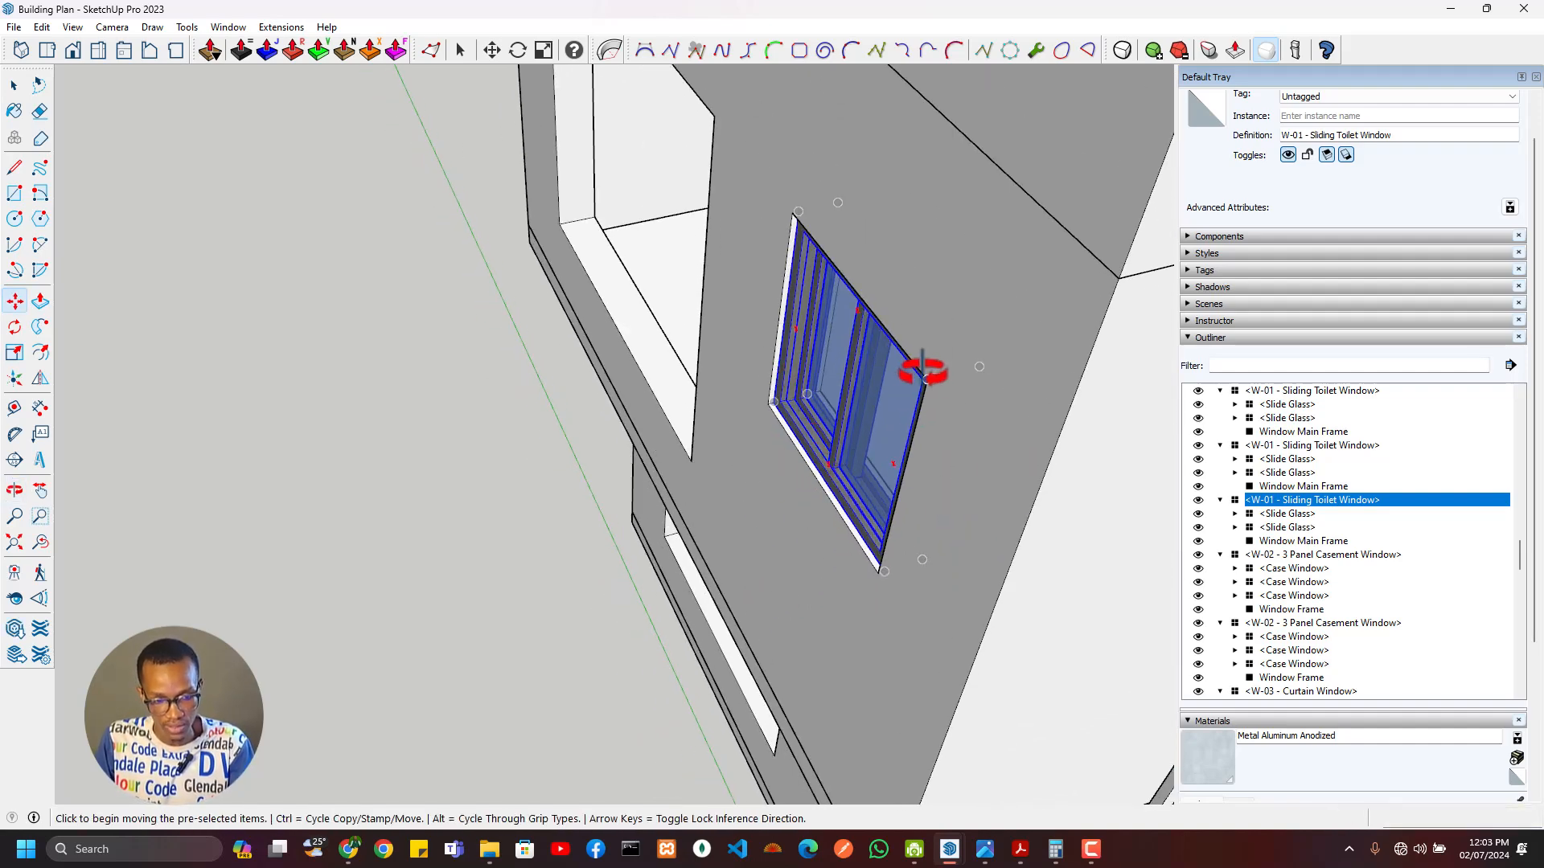
Step: Try to move the upper-floor W-01 toilet window down into the small ground-floor opening of the same side wall
left_click(926, 379)
middle_click_drag(849, 616, 1023, 341)
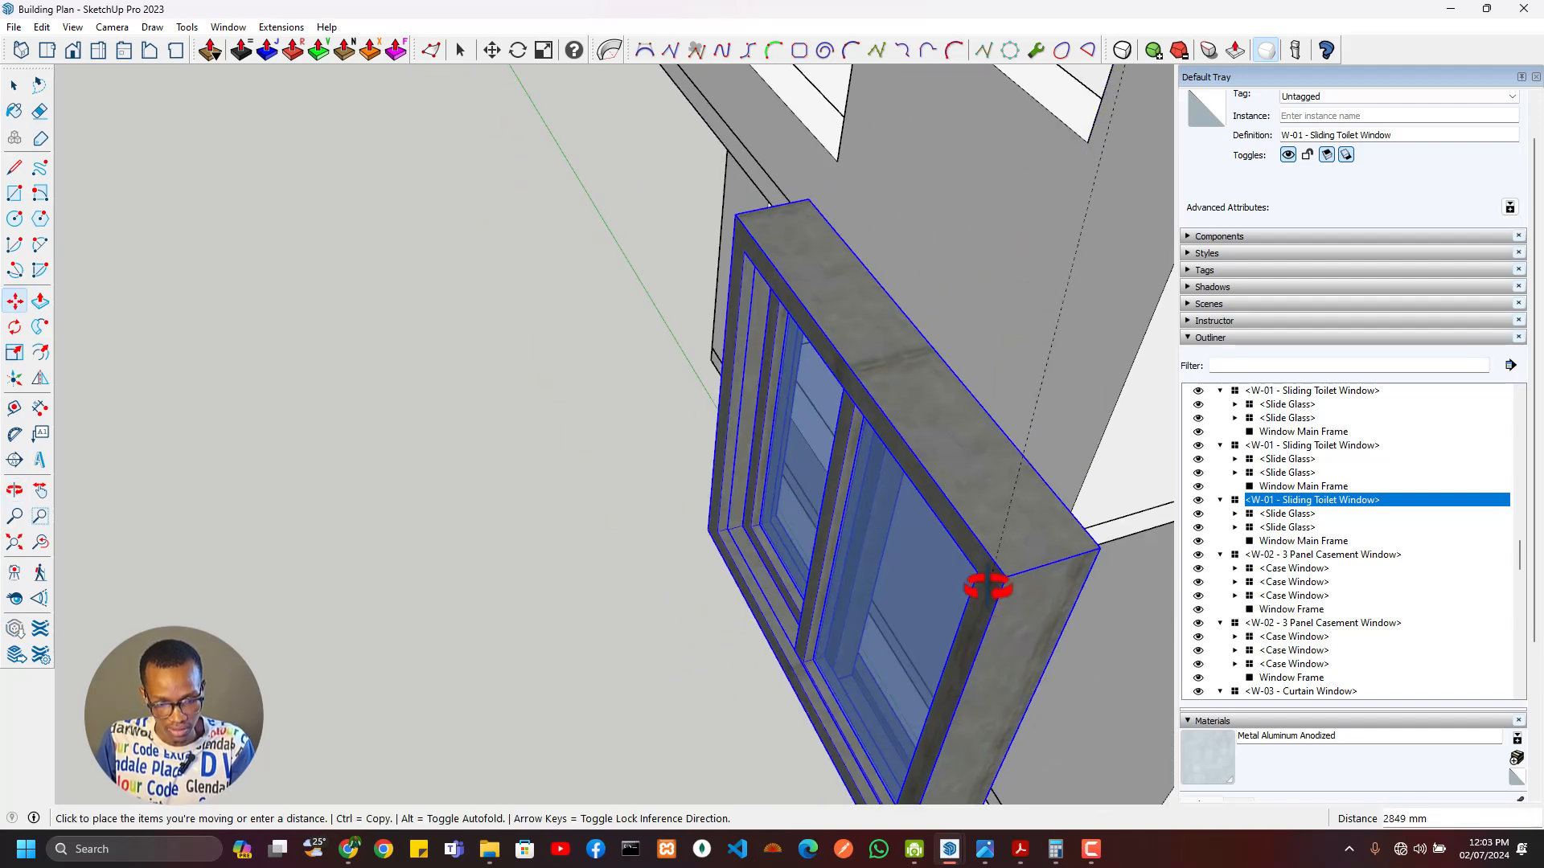
middle_click_drag(985, 586, 948, 438)
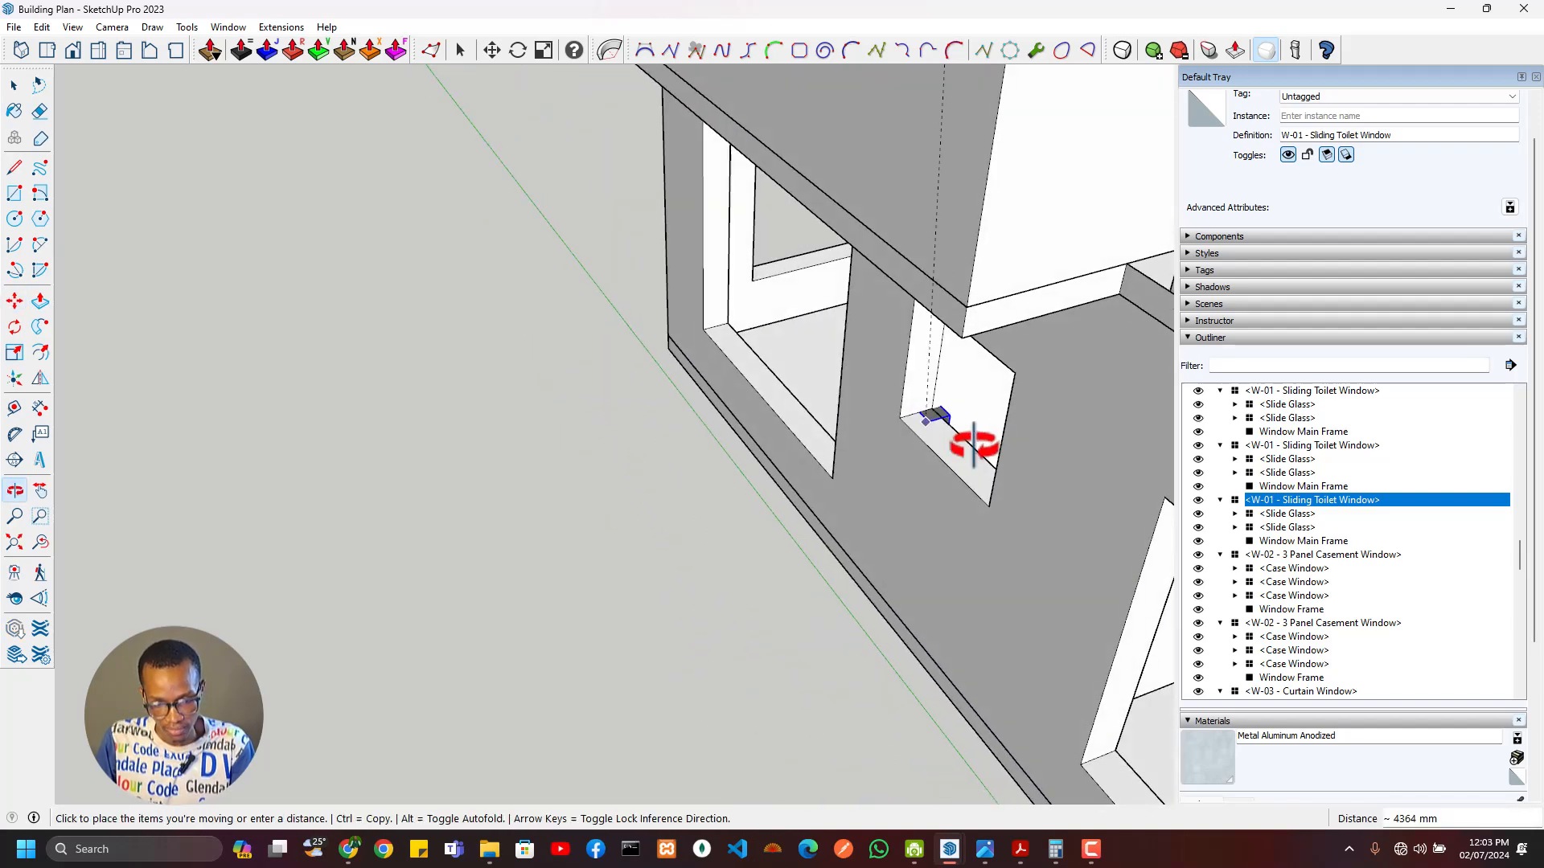
left_click(1015, 373)
scroll(894, 555, "down", 6)
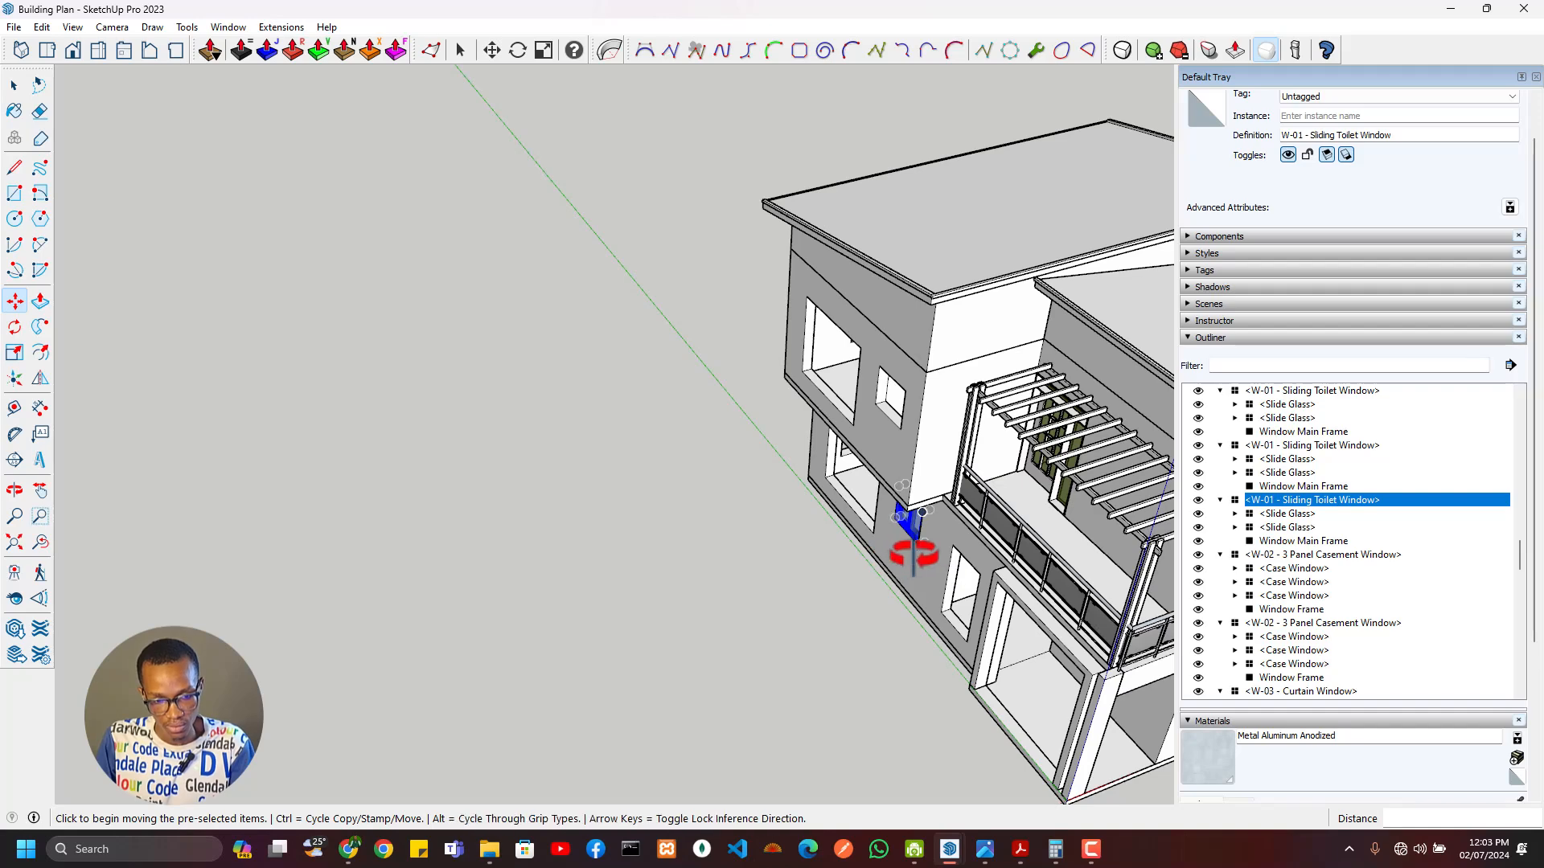
key("ctrl+z")
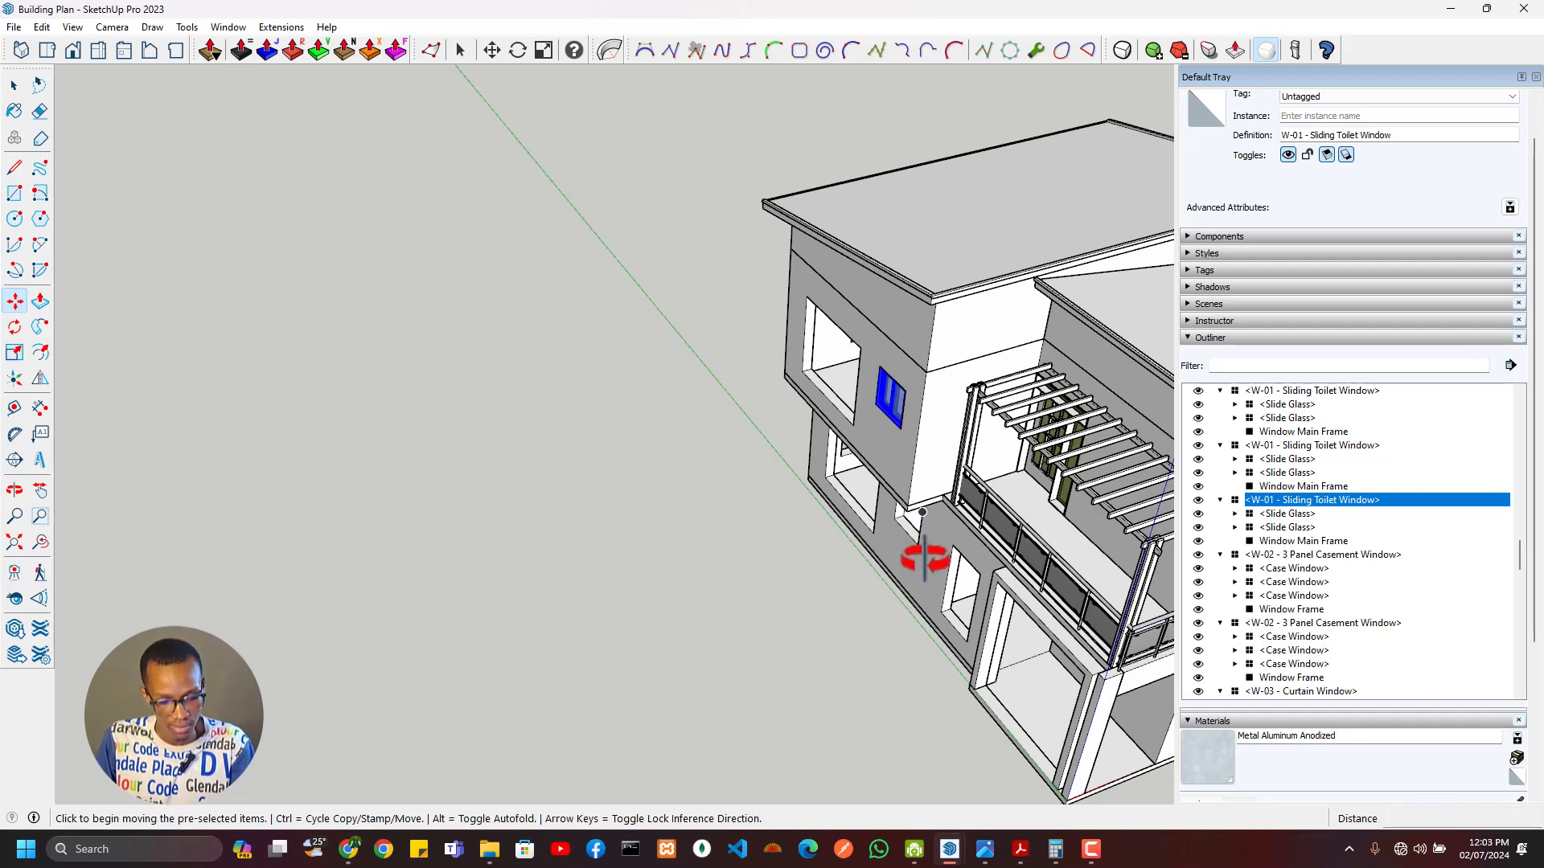
scroll(933, 530, "up", 2)
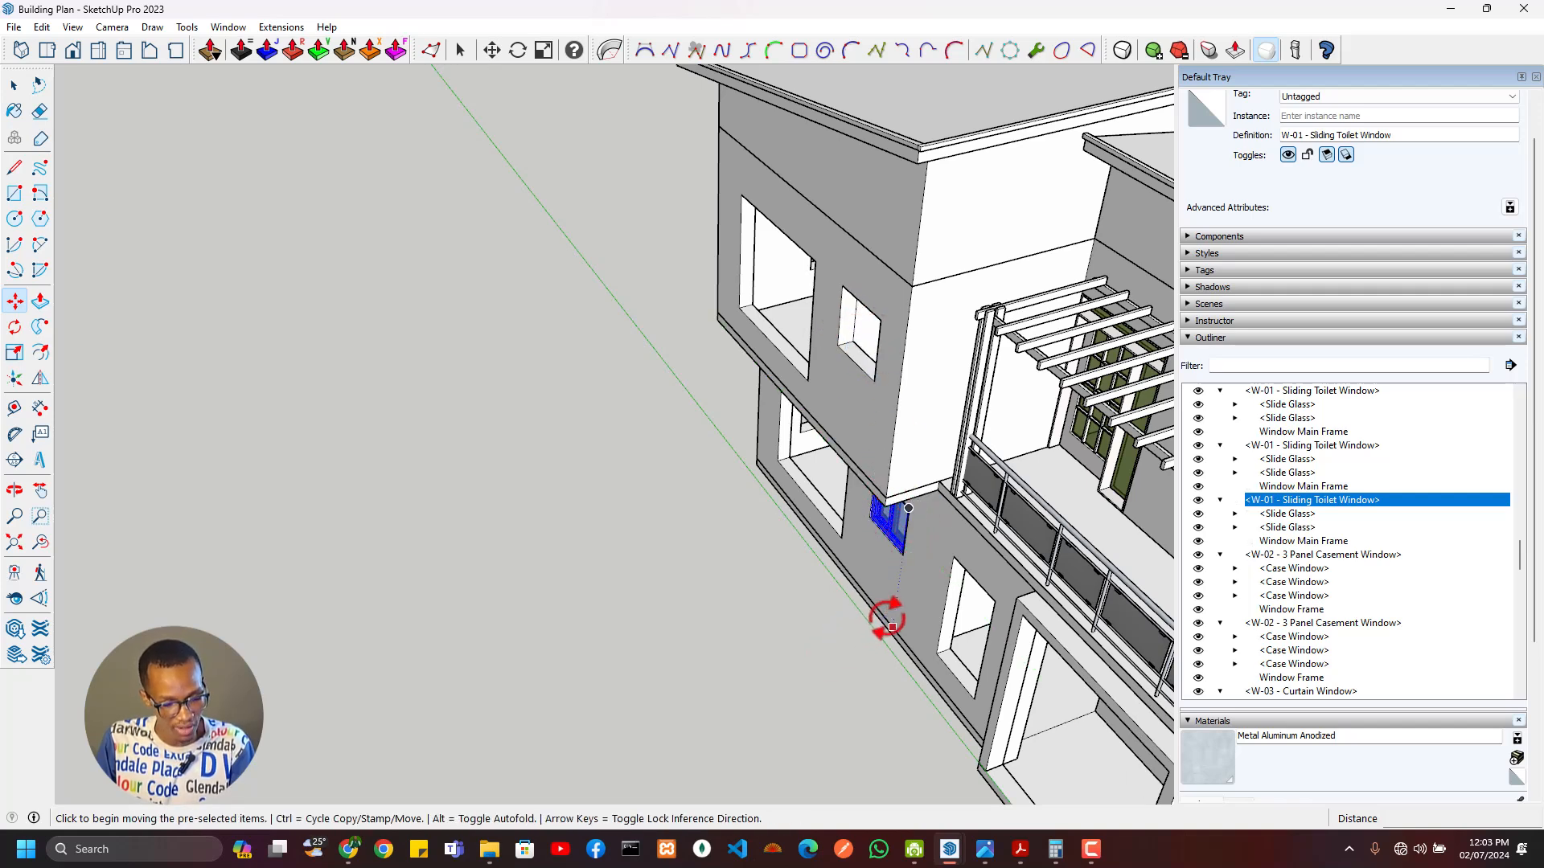
key("ctrl+z")
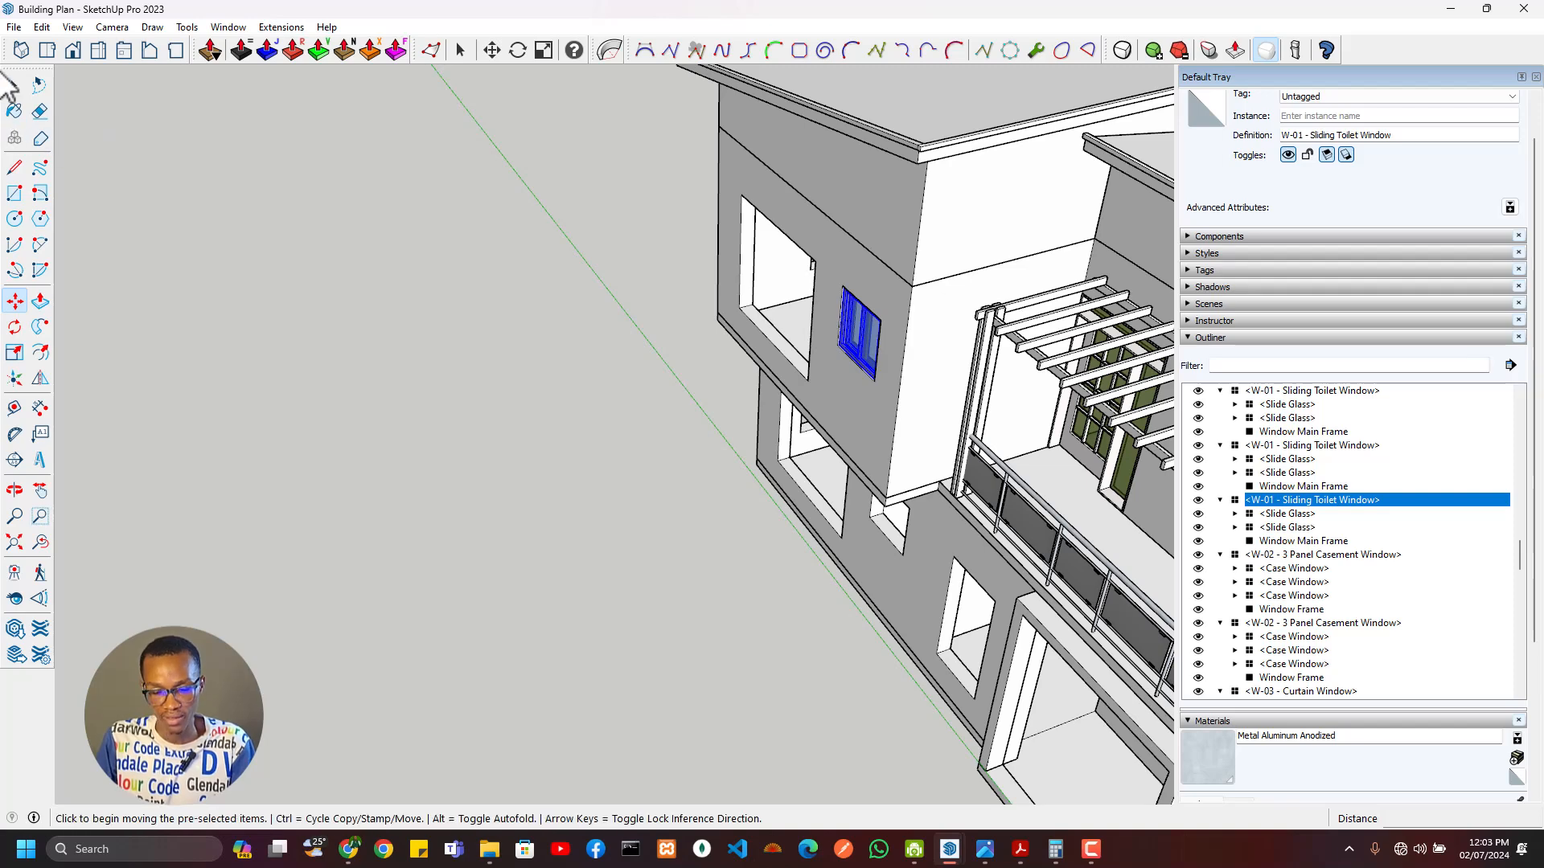
Step: Copy the upper-floor W-01 toilet window into the small ground-floor opening of the same side wall
left_click(42, 27)
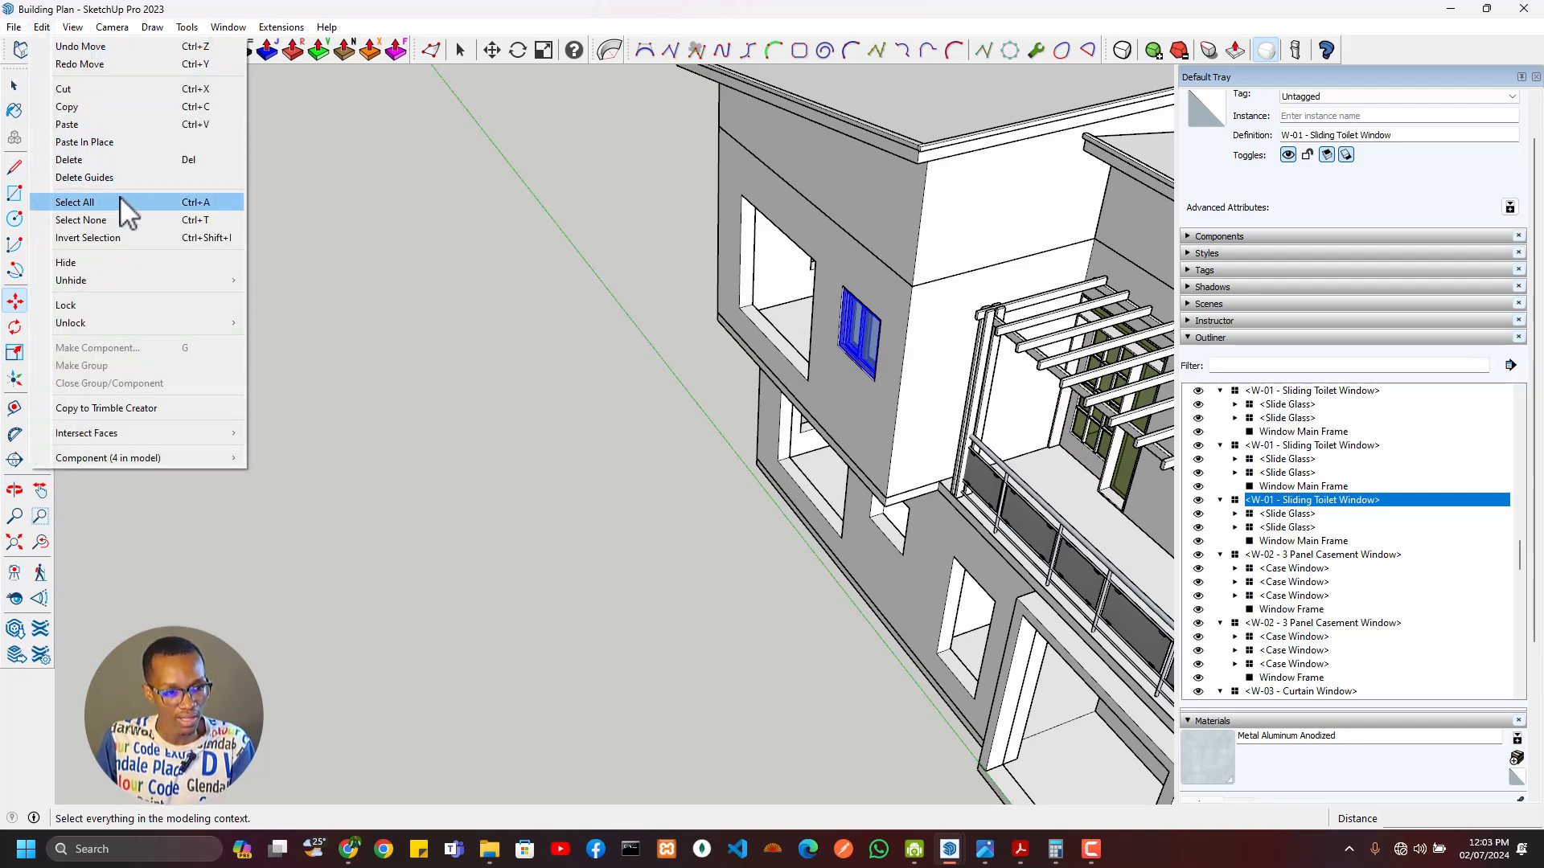
left_click(121, 142)
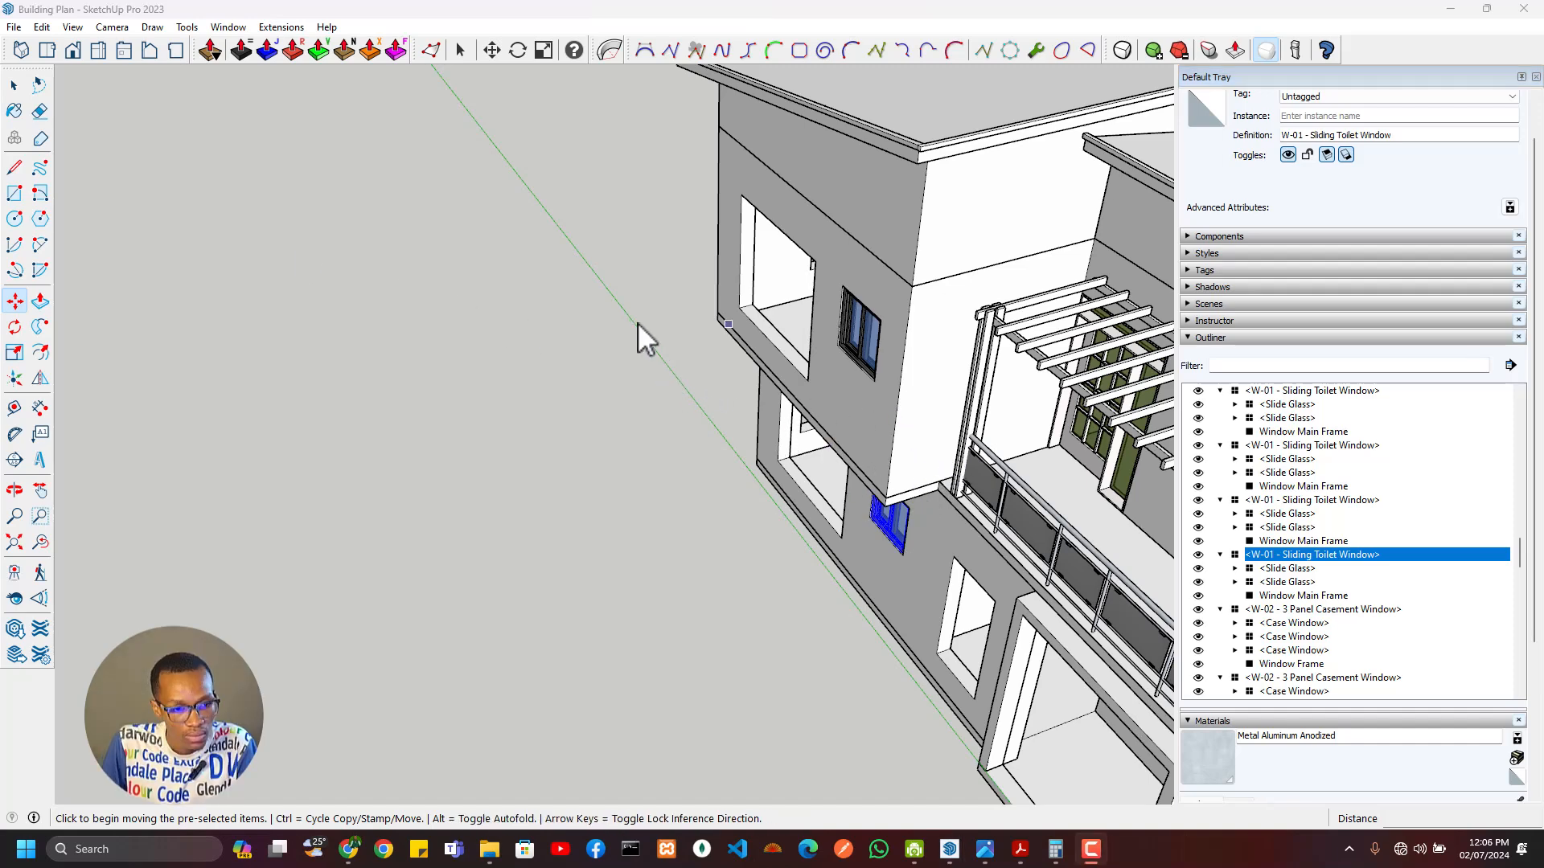
Step: Copy the W-03 curtain window from its sample wall into the tall two-storey opening nearest the corner of the matching house wall
scroll(1033, 426, "down", 5)
middle_click_drag(921, 438, 925, 620)
left_click(817, 591)
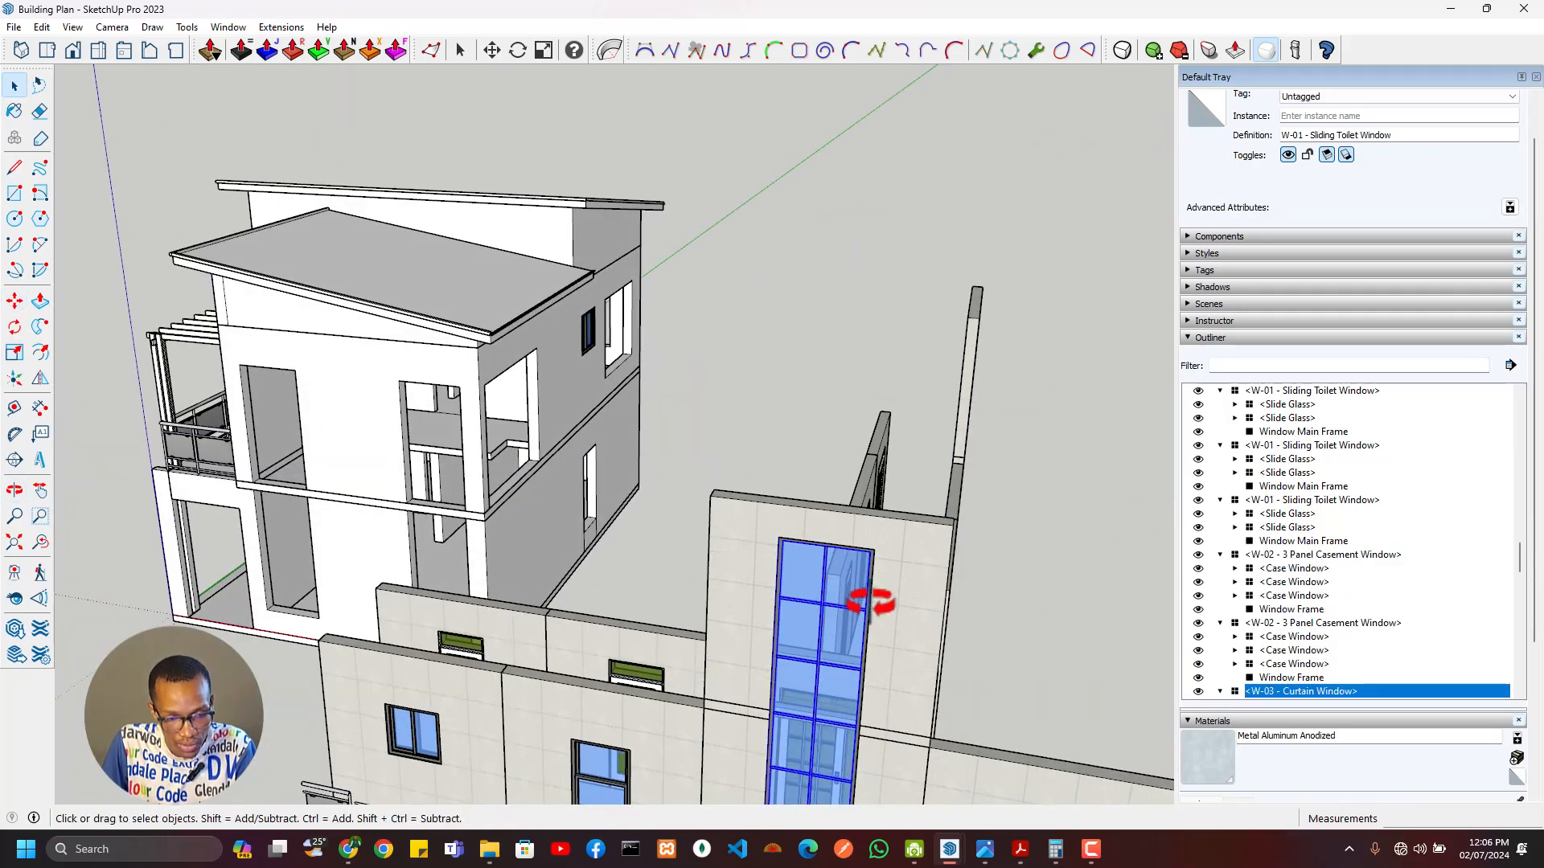
middle_click_drag(772, 499, 1131, 334)
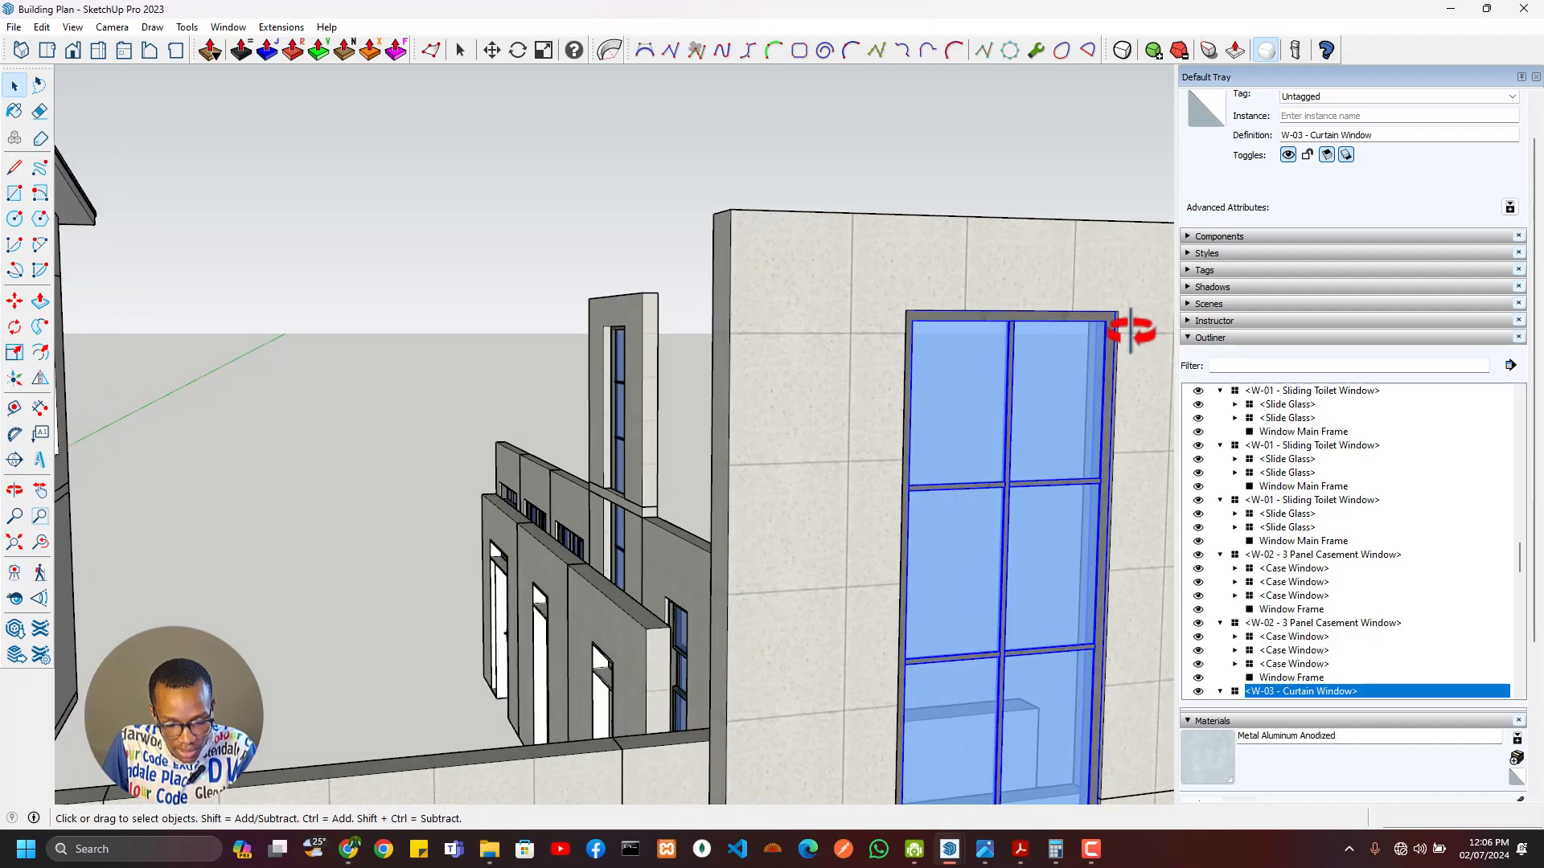
scroll(1124, 332, "up", 3)
key("m")
left_click(1111, 306)
scroll(410, 595, "down", 4)
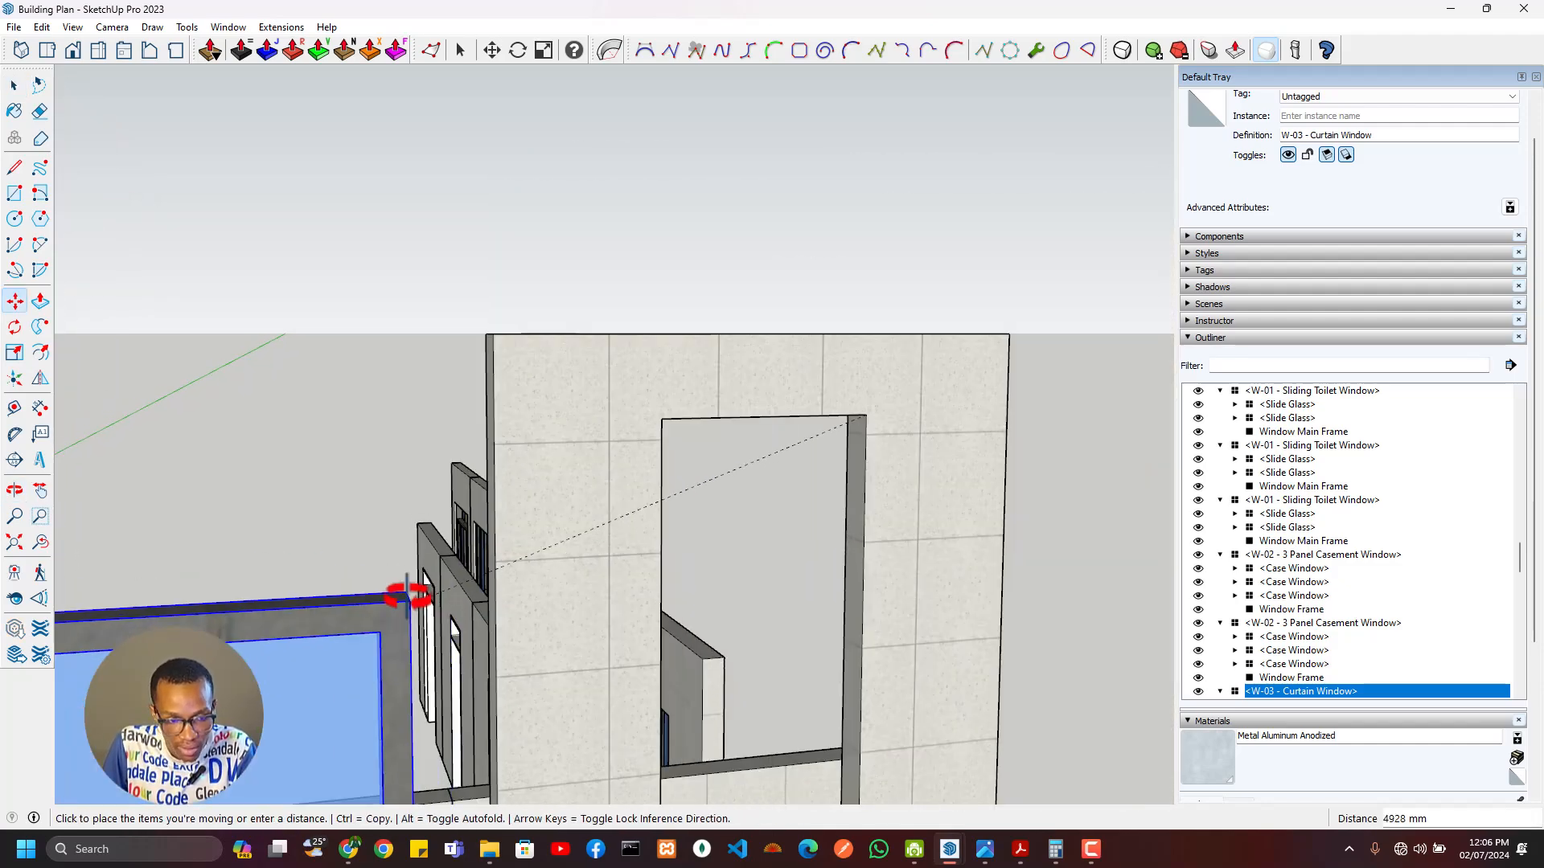
middle_click_drag(297, 613, 956, 584)
scroll(367, 548, "down", 1)
middle_click_drag(366, 548, 908, 524)
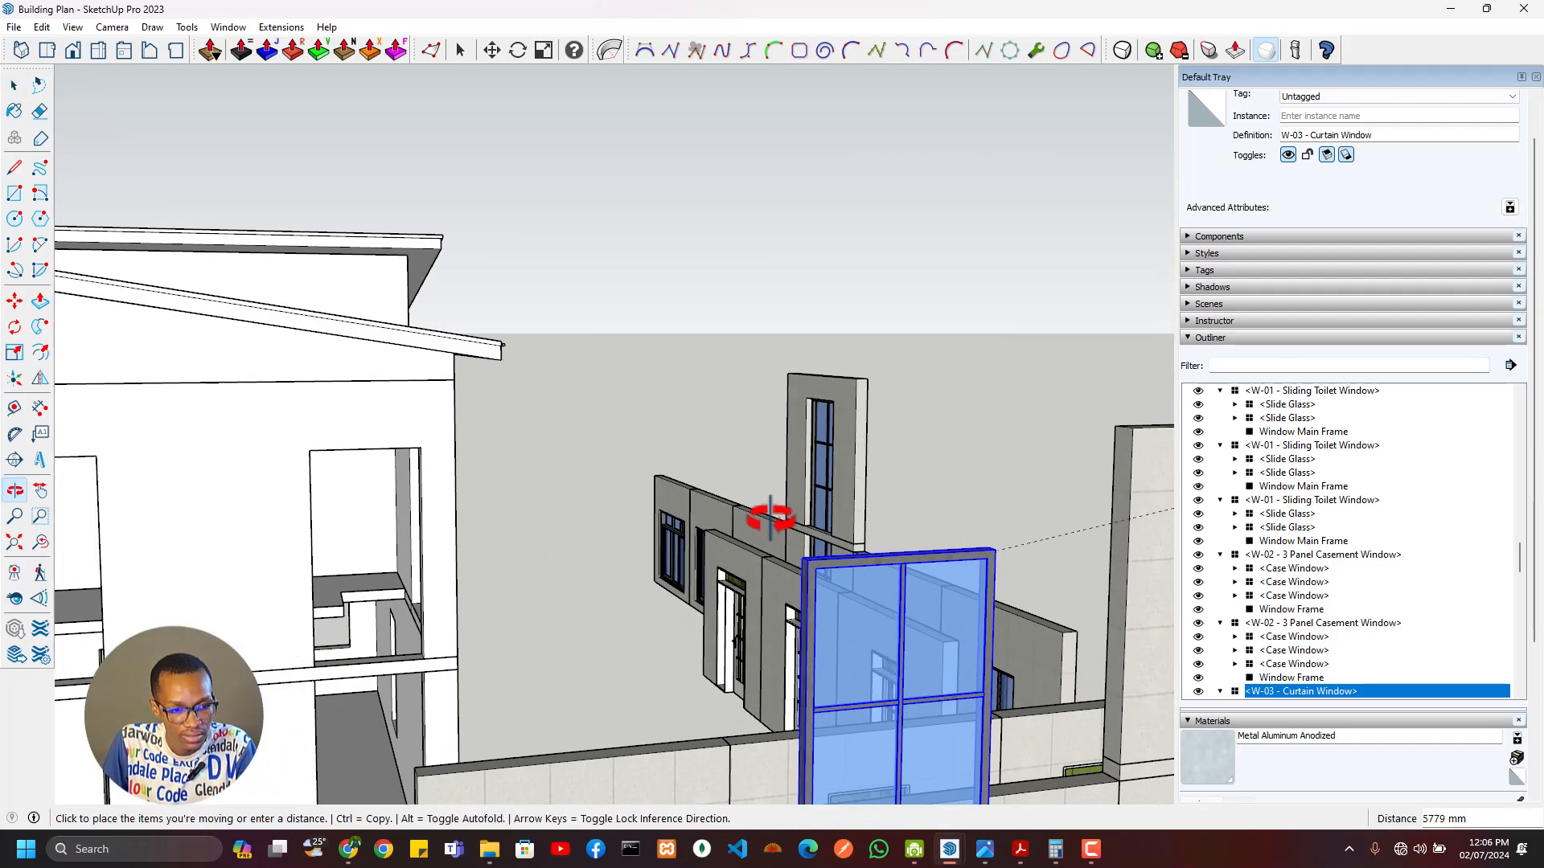
middle_click_drag(479, 520, 591, 516)
scroll(635, 456, "up", 5)
key("ctrl")
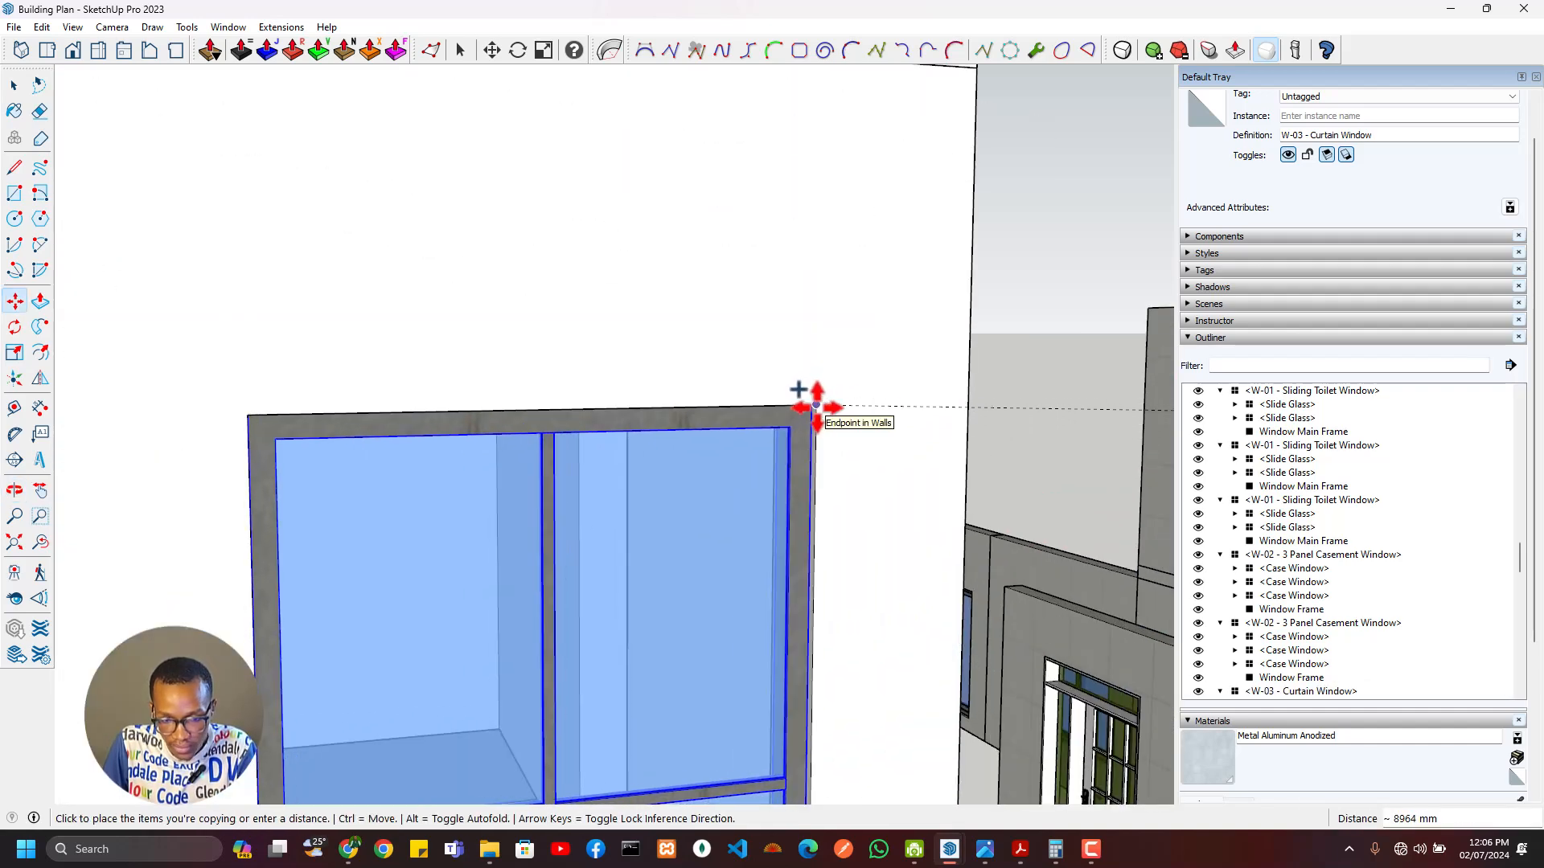
left_click(816, 406)
Step: Copy the placed W-03 curtain window 3340 mm along the same wall into the second tall opening
left_click(816, 404)
scroll(428, 538, "down", 4)
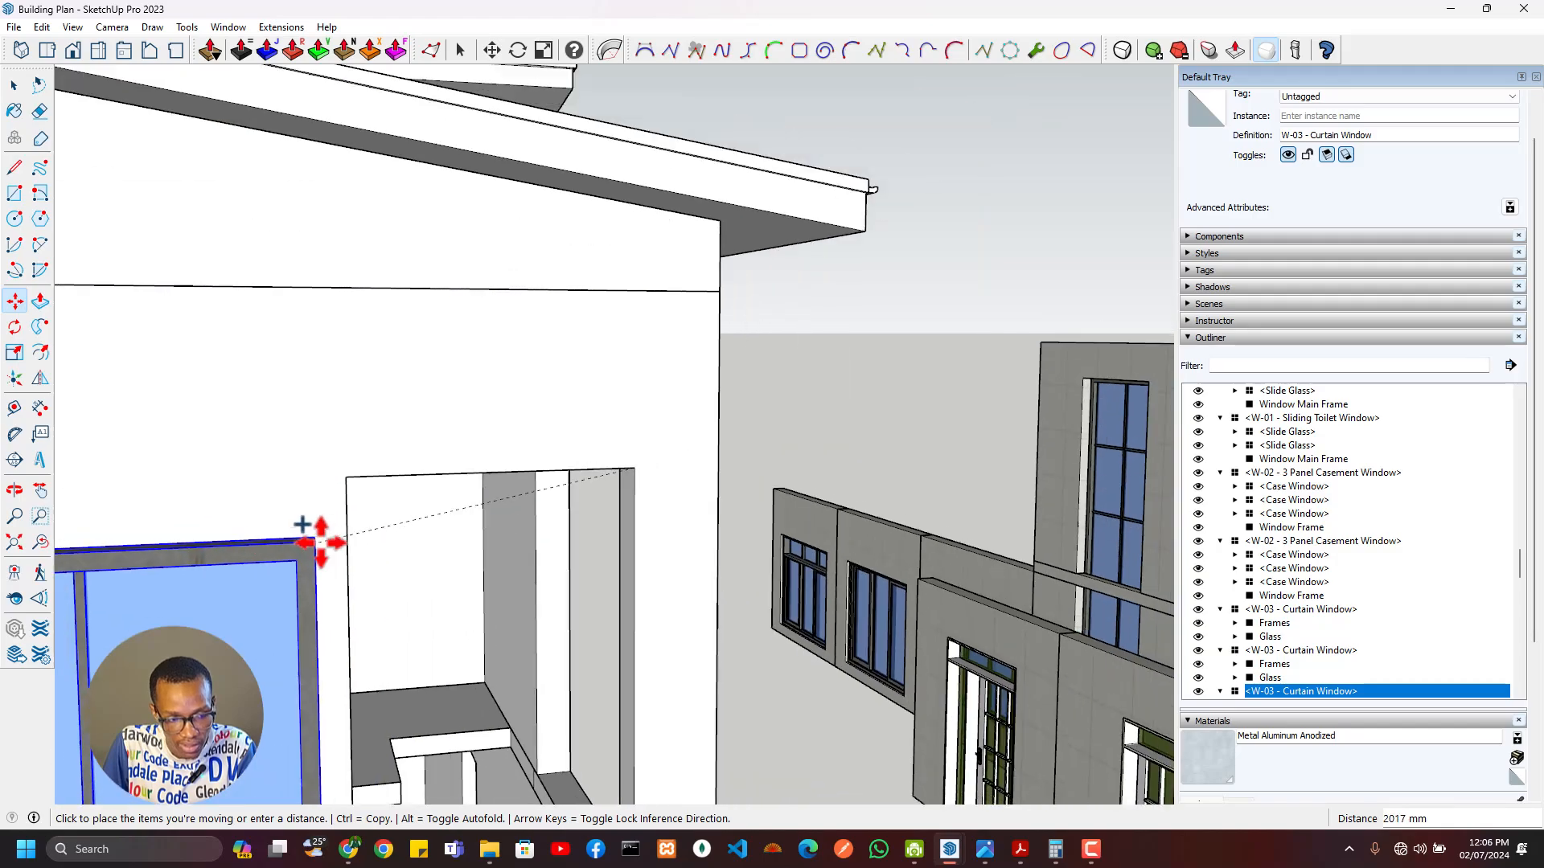
middle_click_drag(321, 541, 820, 504)
key("ctrl")
left_click(320, 466)
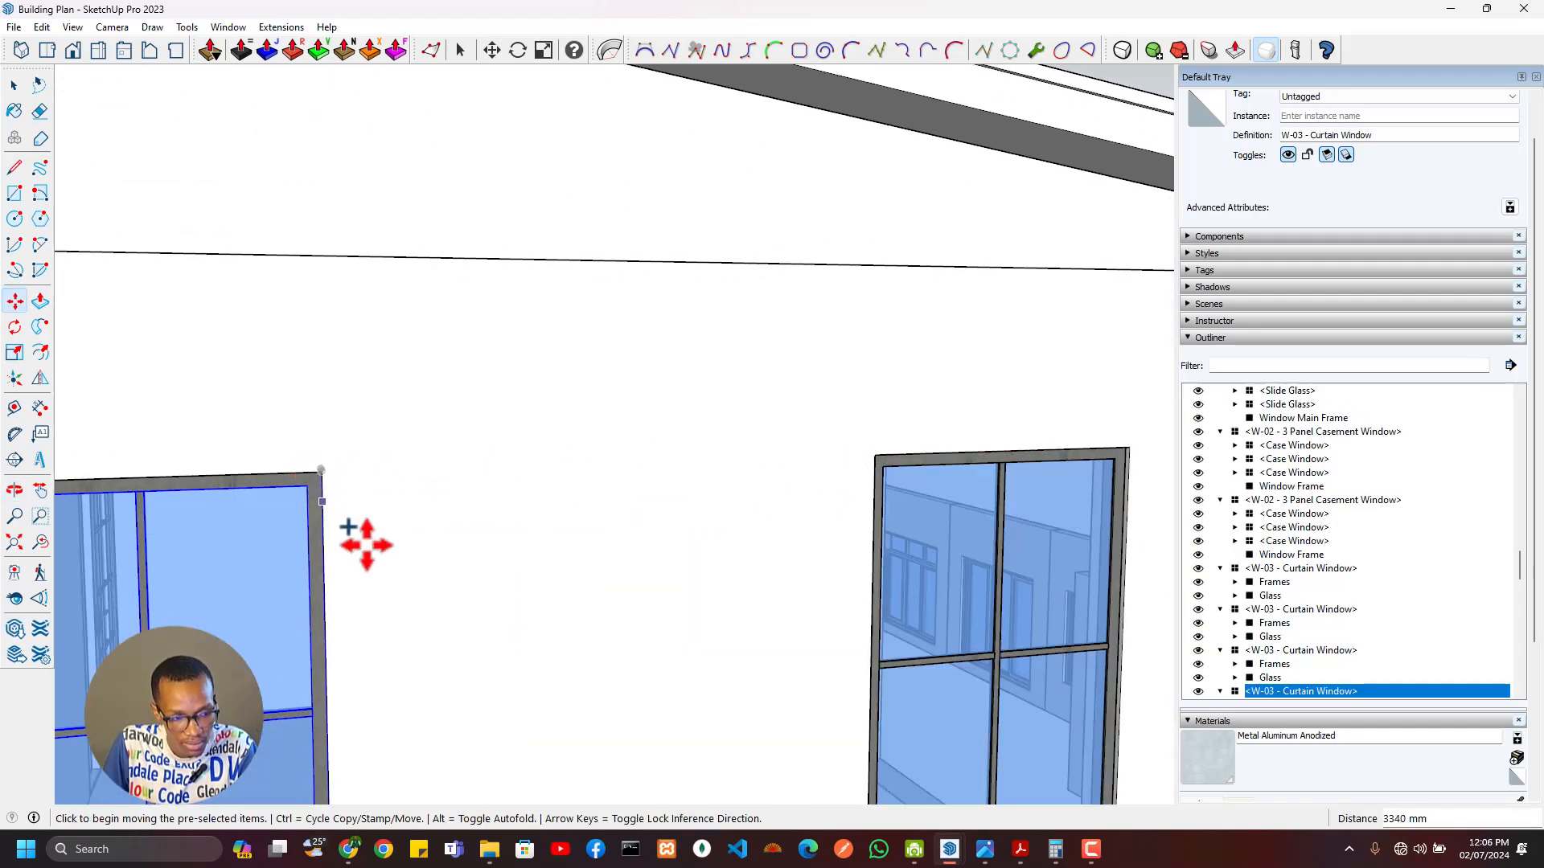
Step: Copy the sample wall containing the narrow W-02 casement window along the red axis to the opposite side of the house
middle_click_drag(362, 541, 790, 577)
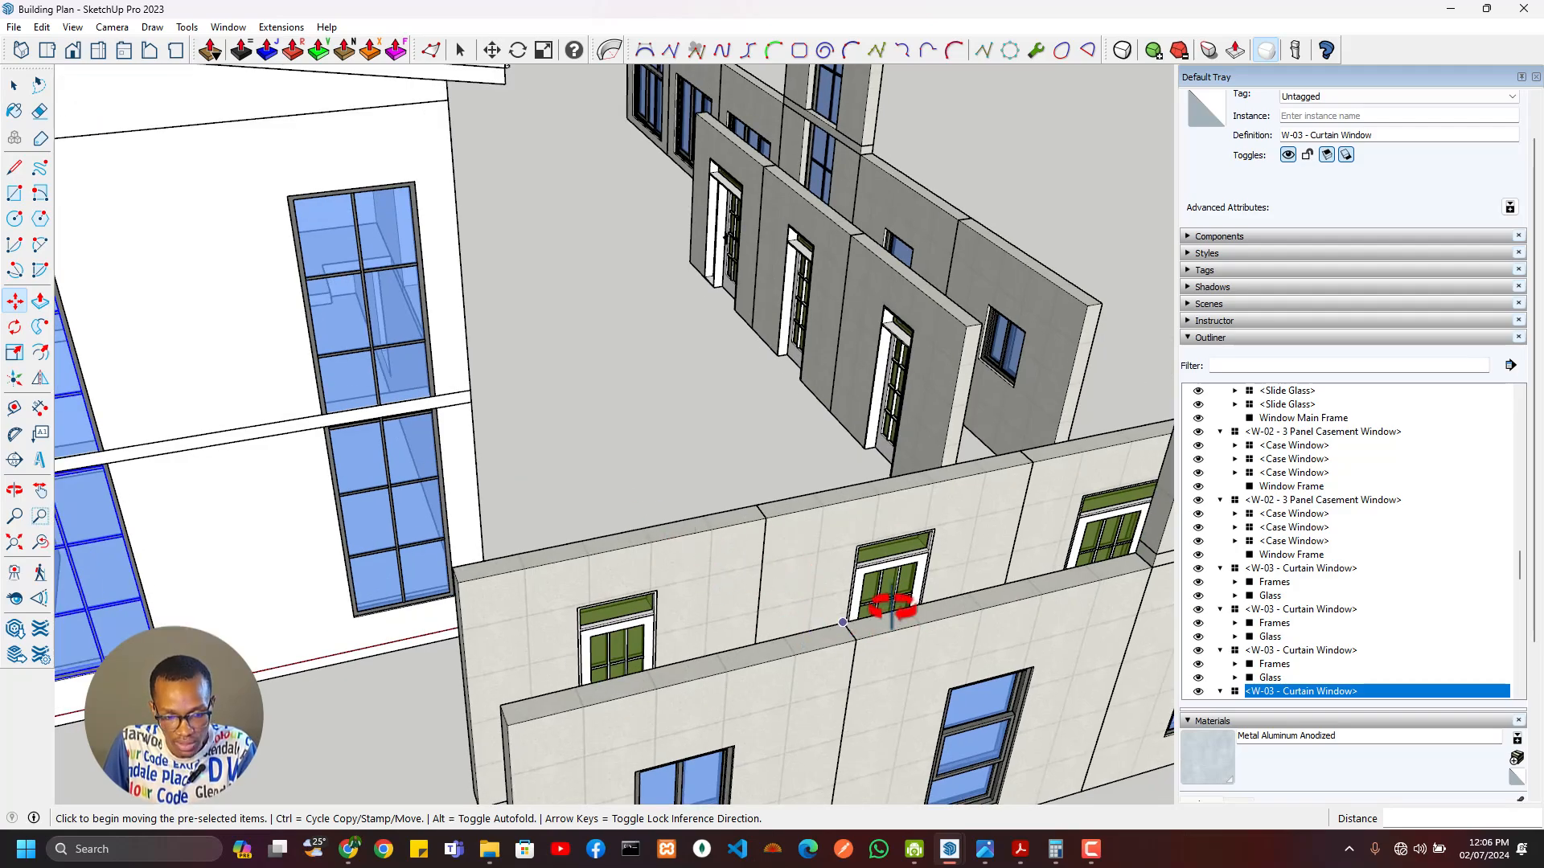
middle_click_drag(891, 609, 1041, 565)
middle_click_drag(726, 359, 667, 555)
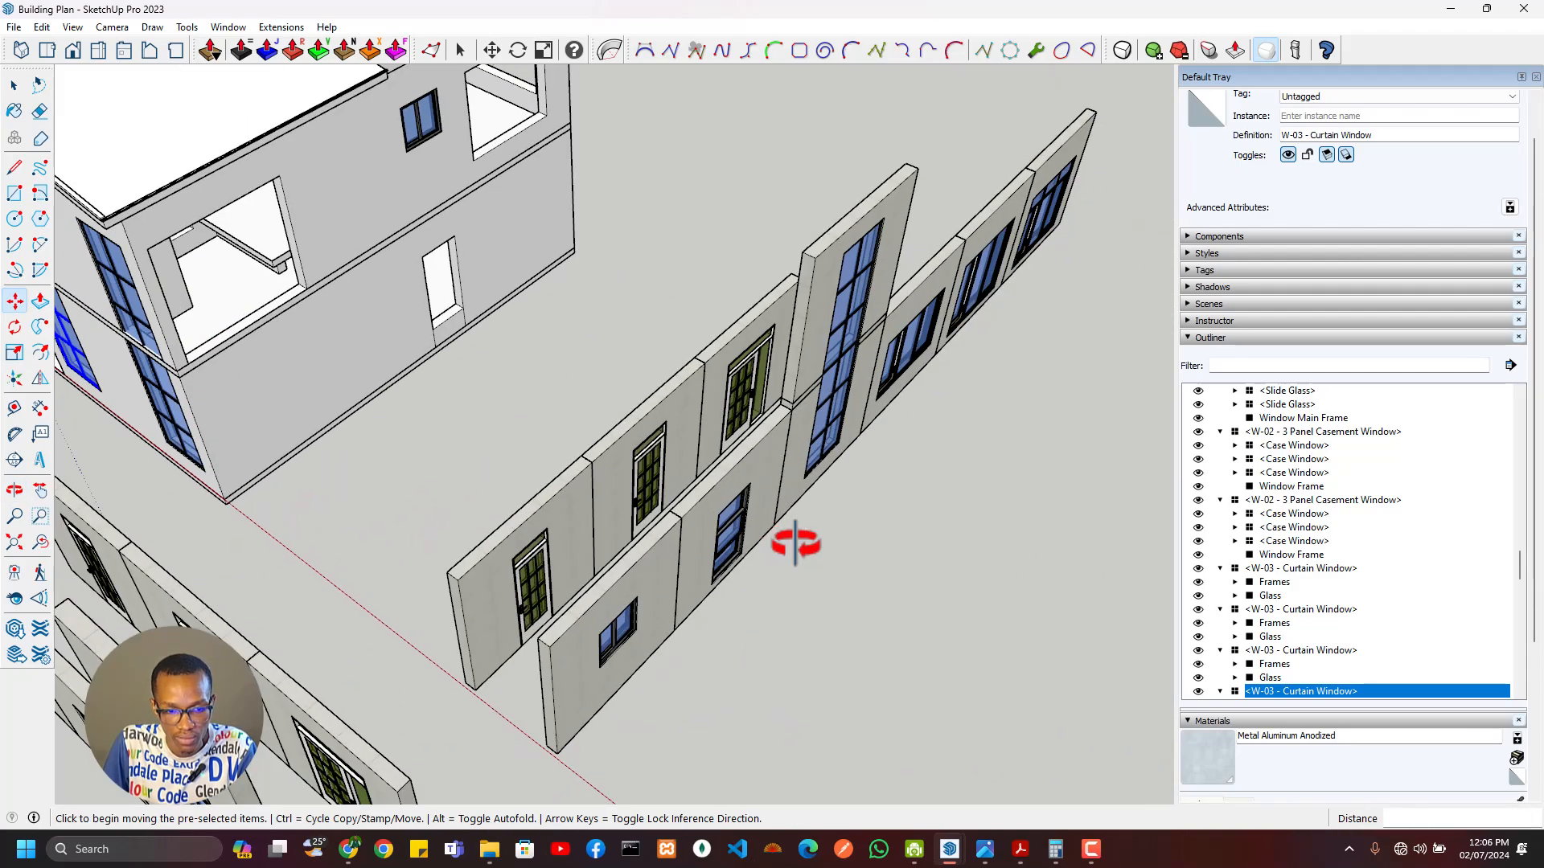
middle_click_drag(796, 548, 658, 539)
key("space")
left_click(661, 537)
double_click(689, 539)
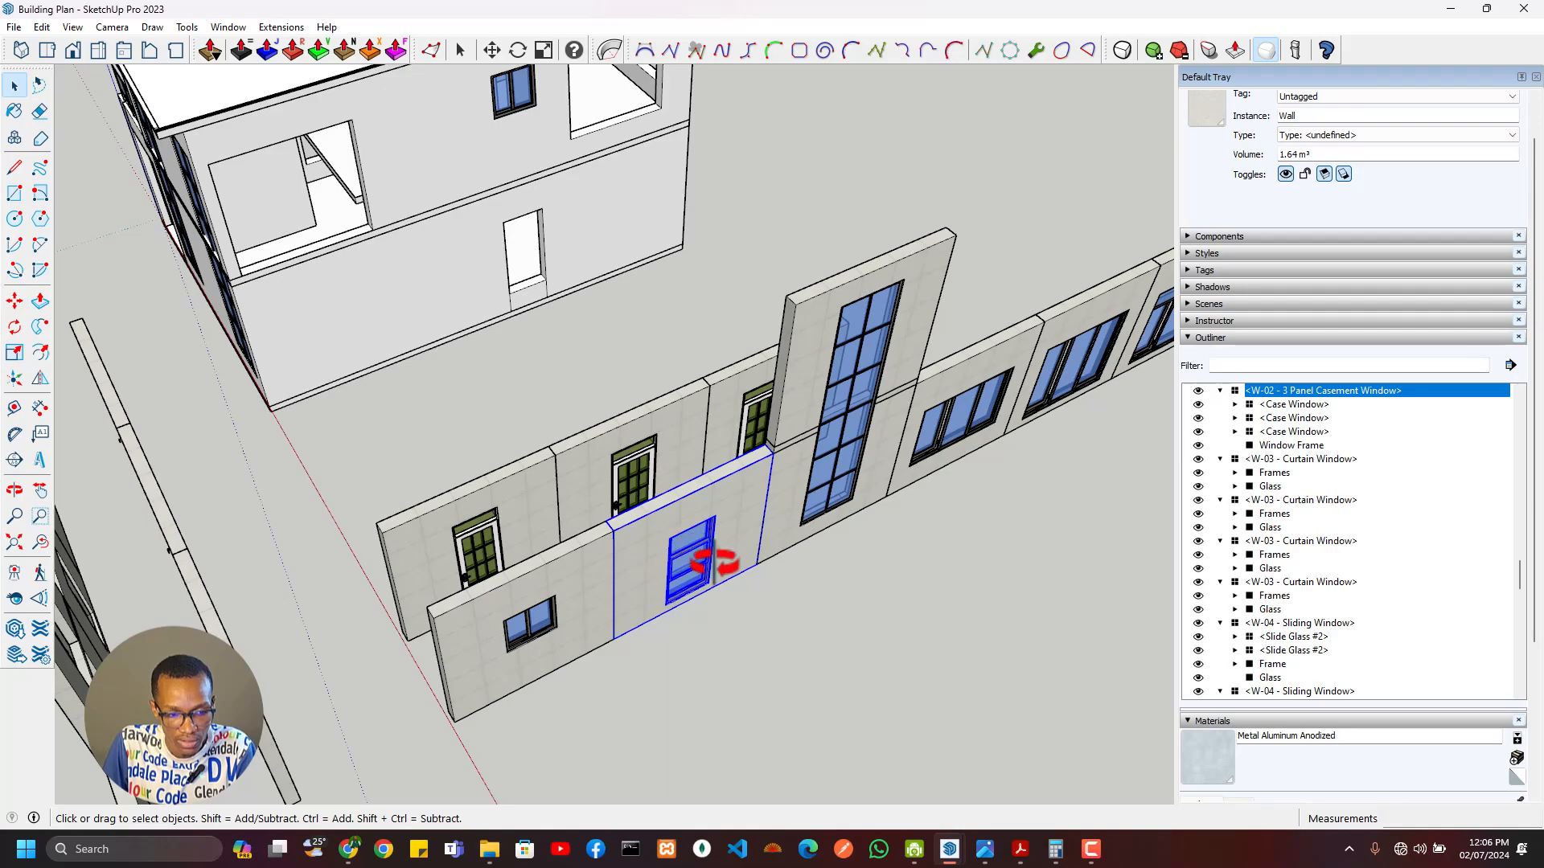
key("m")
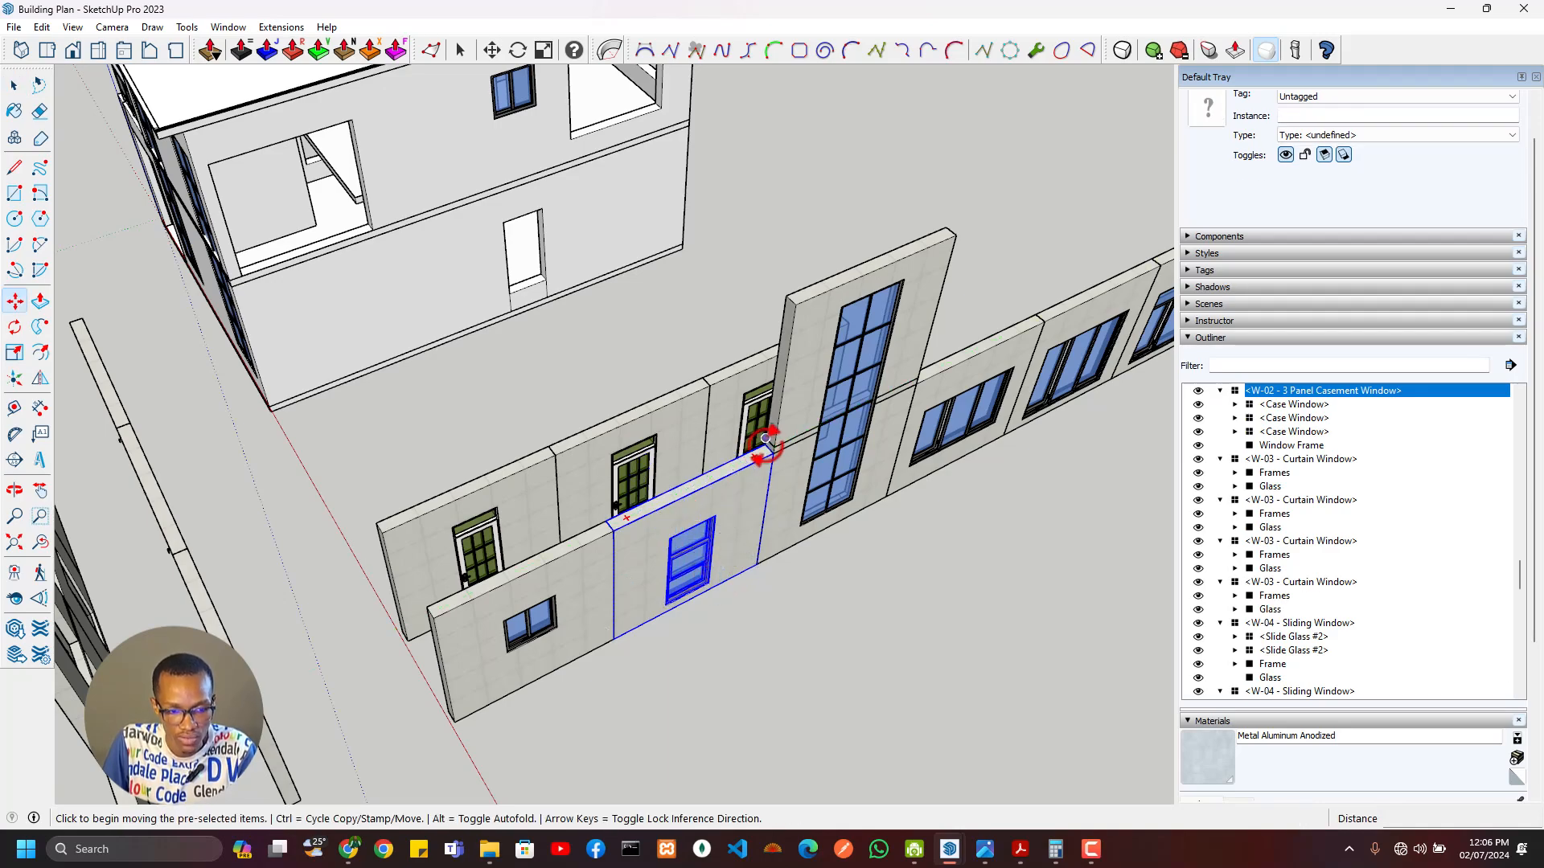
left_click(772, 453)
middle_click_drag(499, 636, 909, 707)
middle_click_drag(763, 572, 926, 794)
key("ctrl")
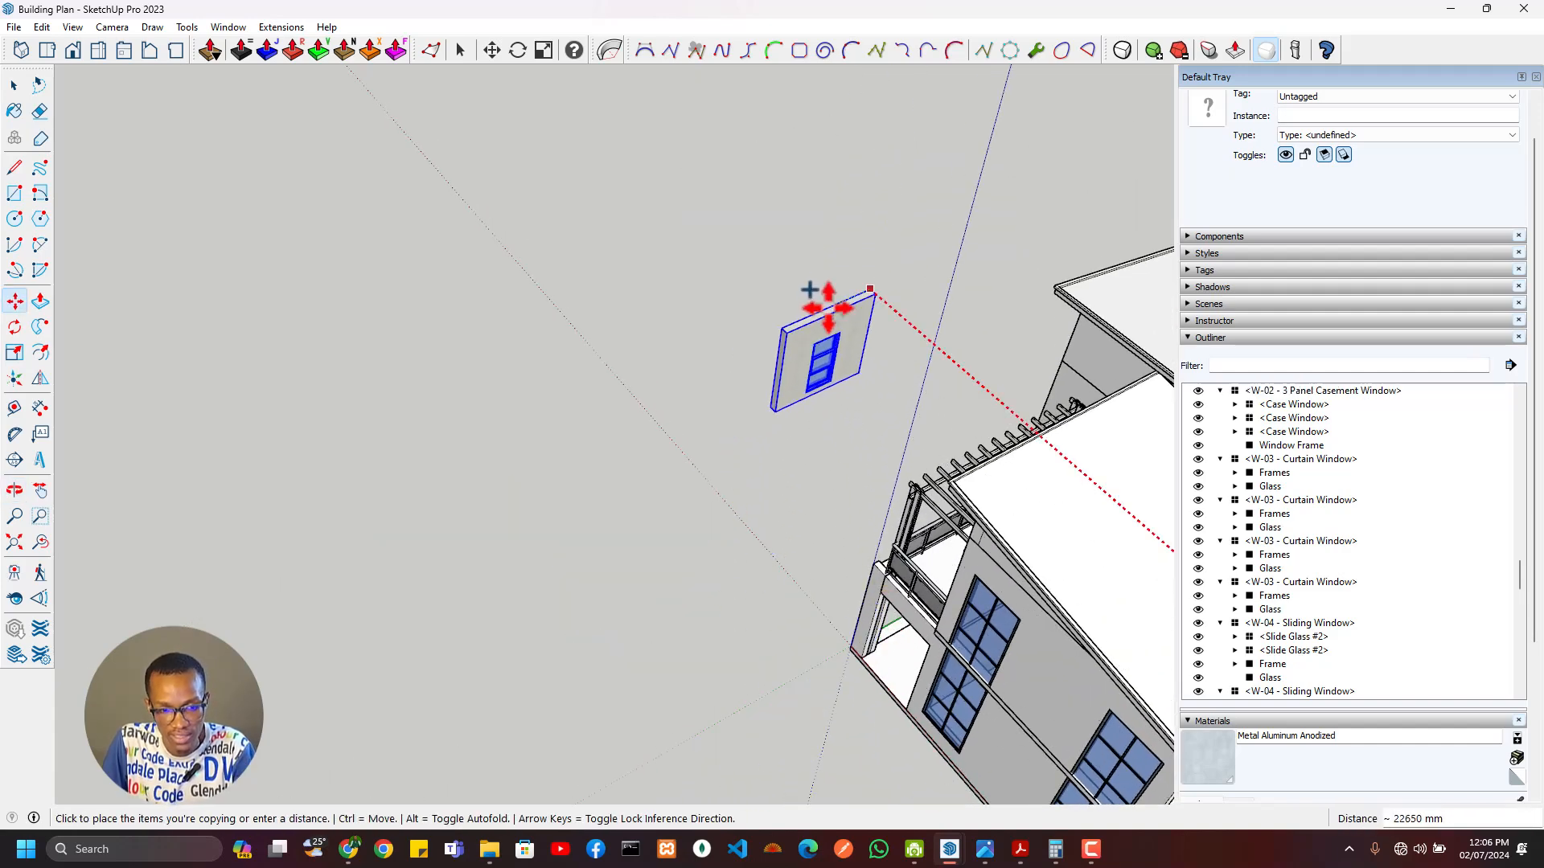
left_click(816, 255)
Step: Rotate the copied W-02 sample wall and its window 180 degrees about the vertical axis at its upper corner
scroll(826, 237, "up", 3)
scroll(832, 256, "up", 3)
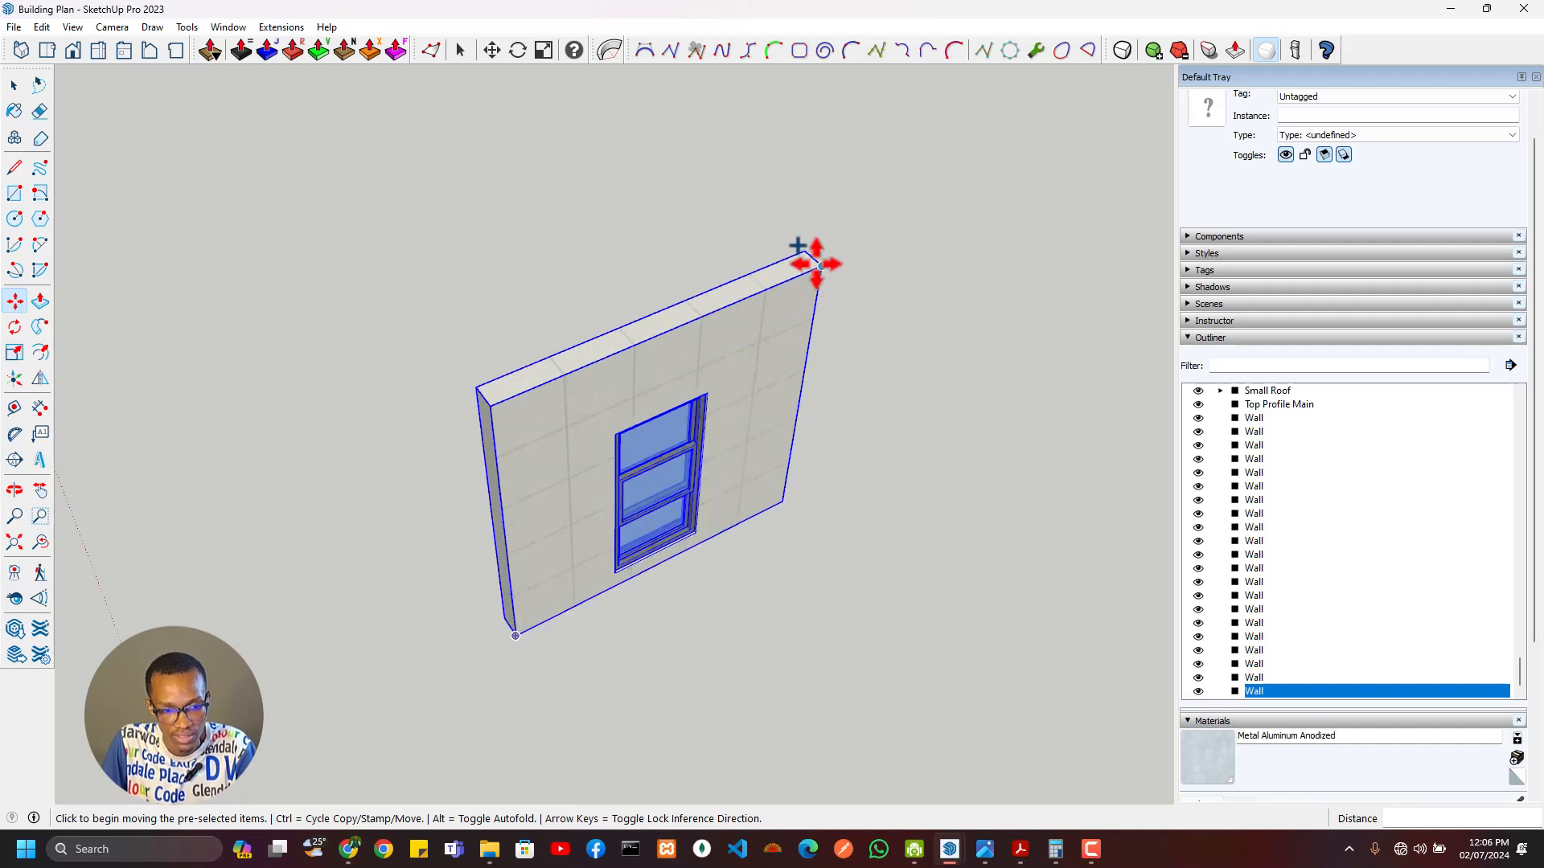
key("q")
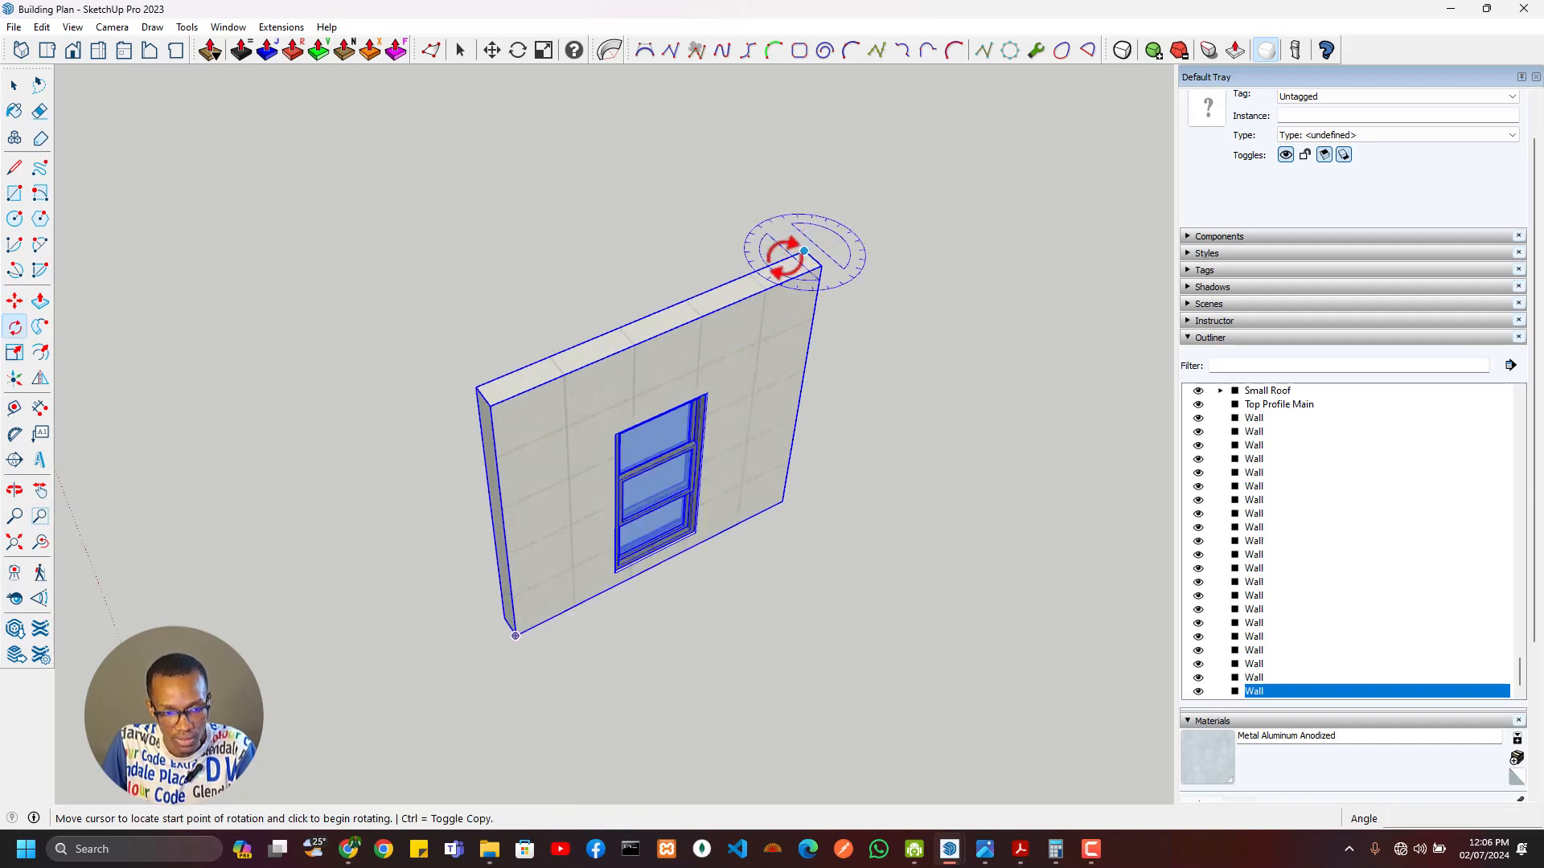
left_click(731, 279)
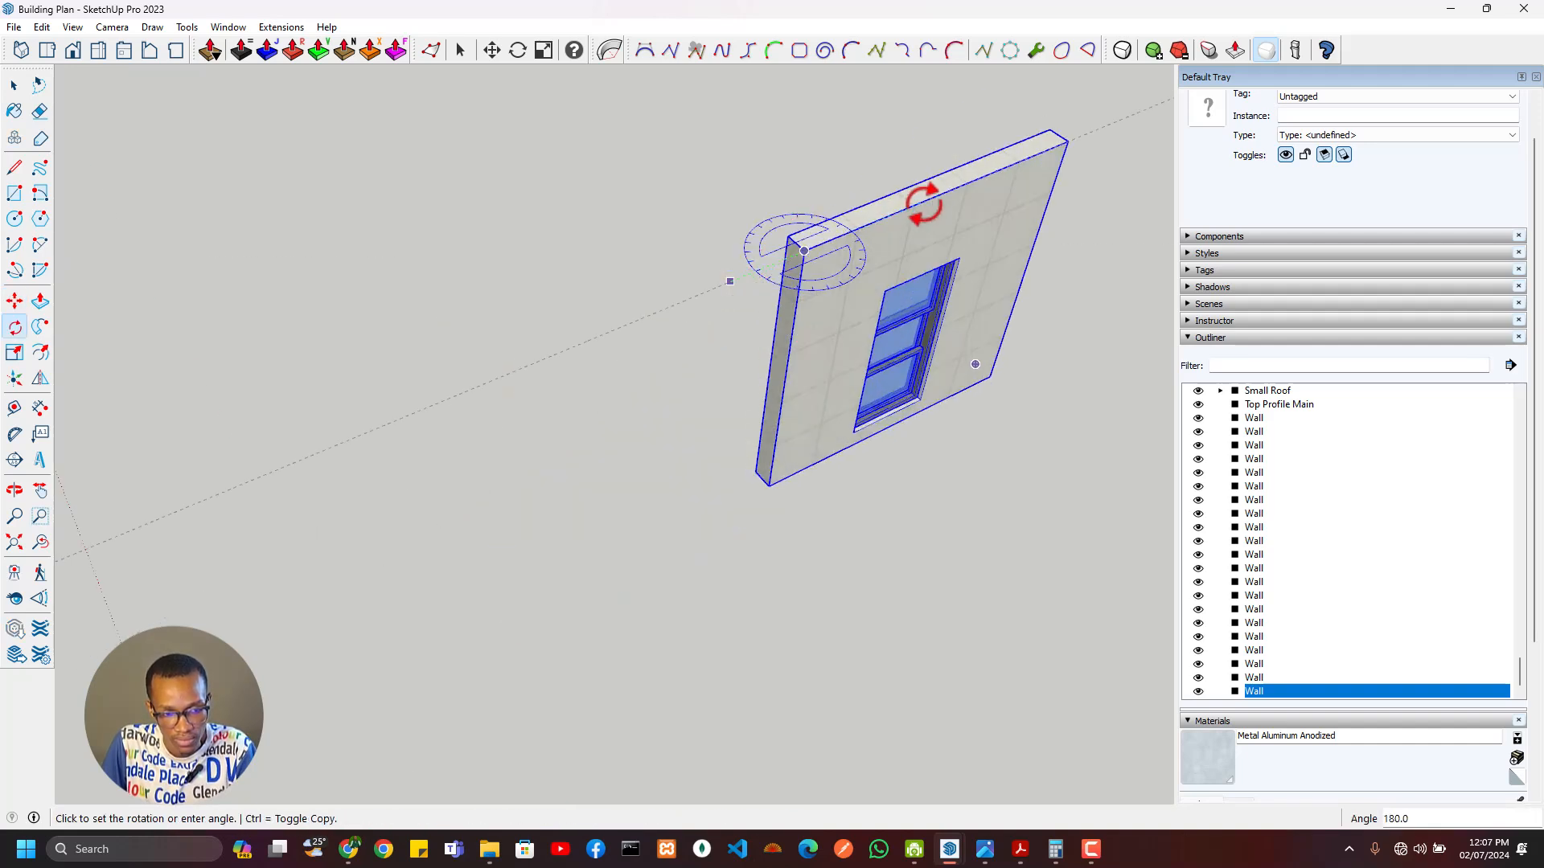
left_click(923, 203)
Step: Copy the W-02 casement window from the turned sample wall into the narrow ground-floor opening of the adjacent side wall
scroll(795, 381, "down", 1)
middle_click_drag(796, 382, 858, 638)
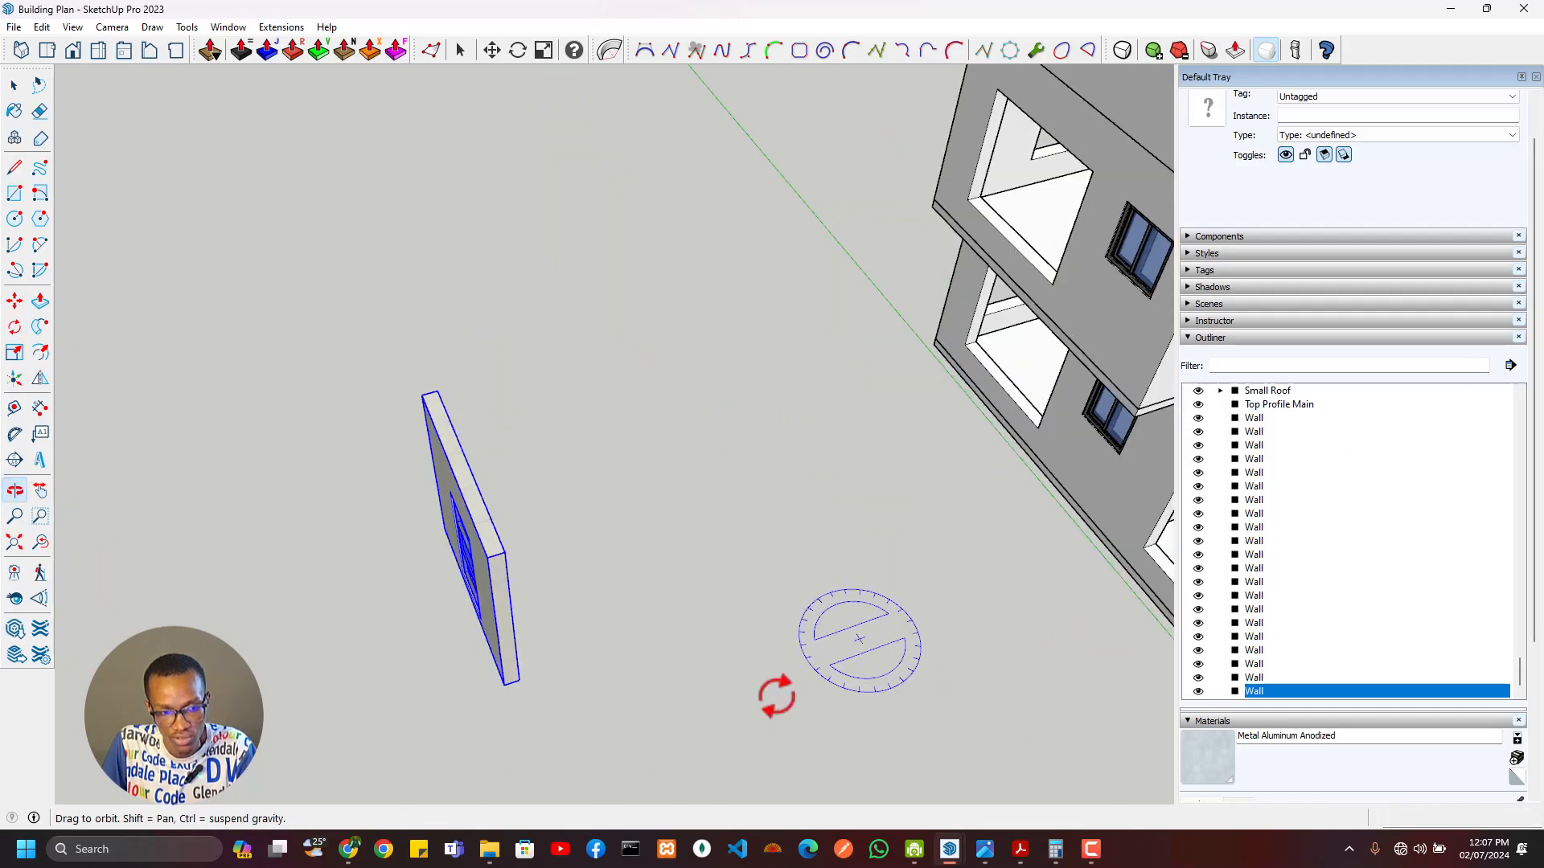
middle_click_drag(775, 697, 689, 620)
scroll(689, 620, "up", 3)
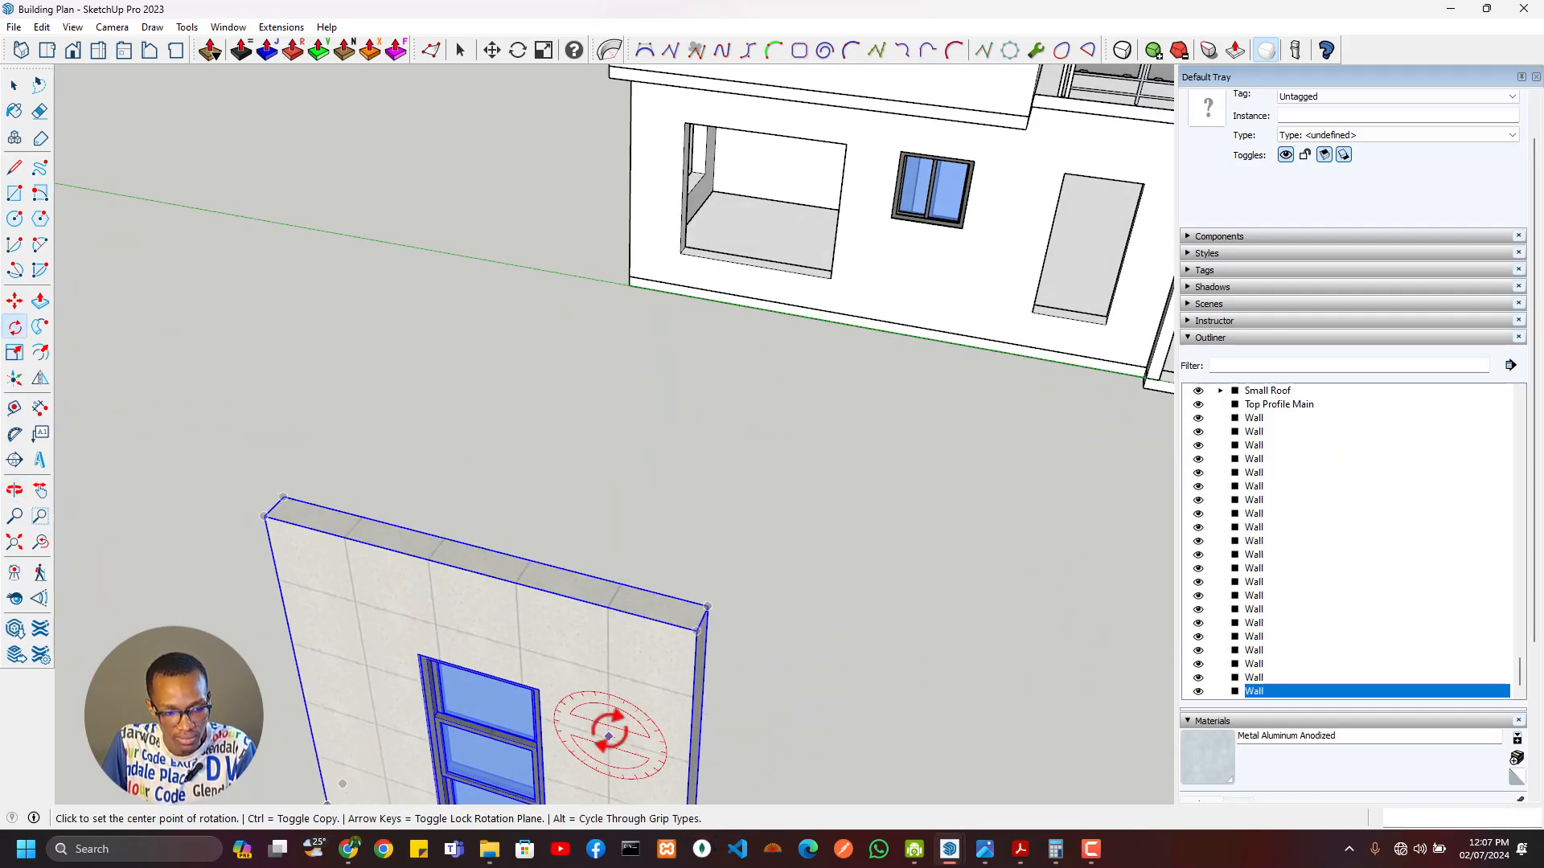
middle_click_drag(602, 708, 804, 429)
key("space")
left_click(715, 604)
scroll(749, 585, "up", 3)
key("m")
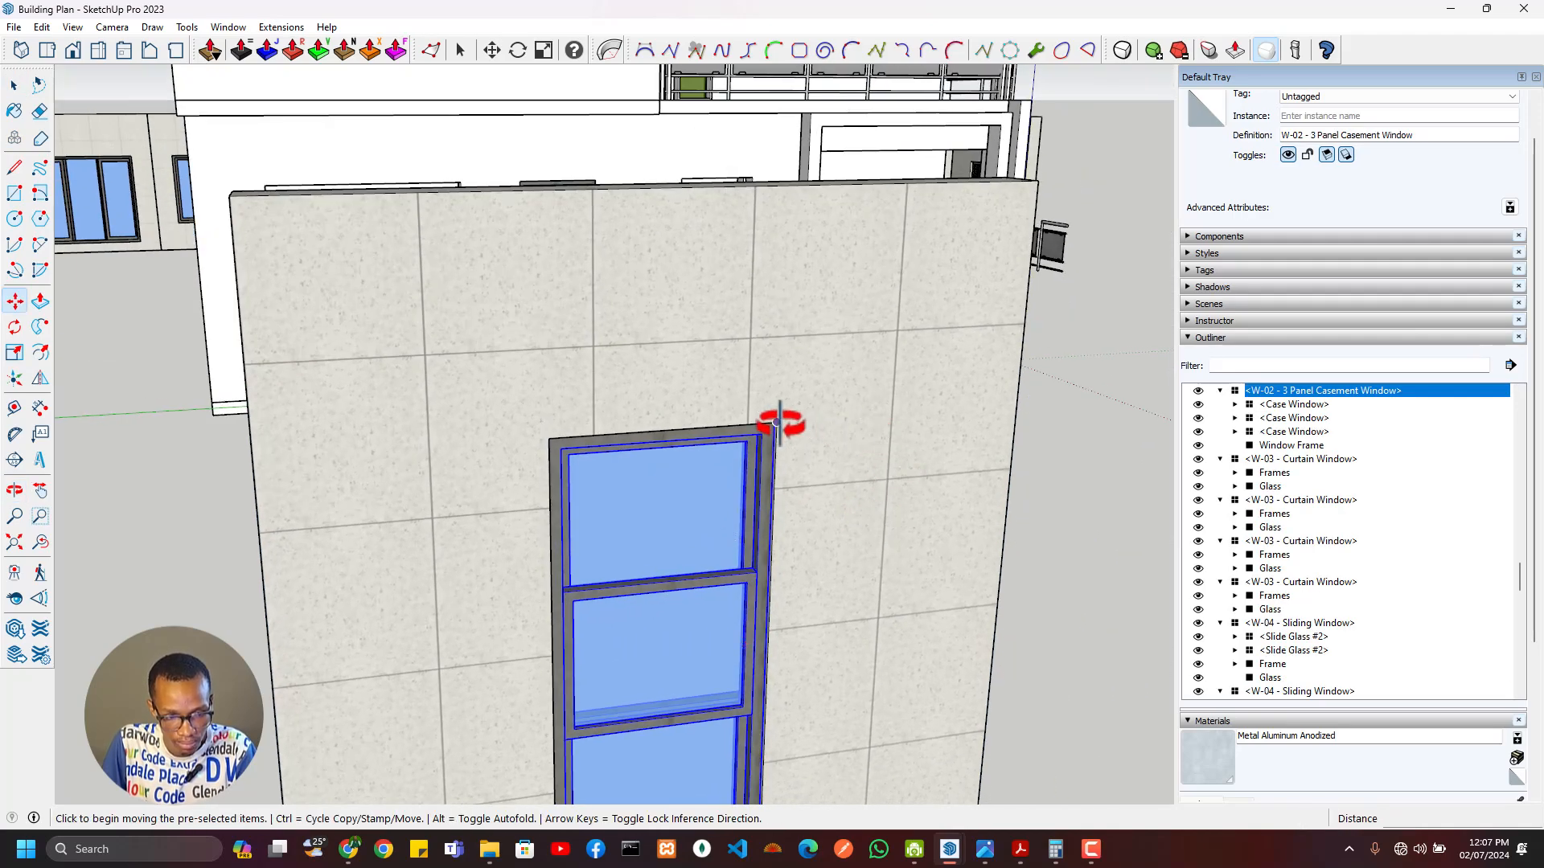
left_click(777, 423)
middle_click_drag(830, 276, 710, 507)
scroll(736, 402, "up", 2)
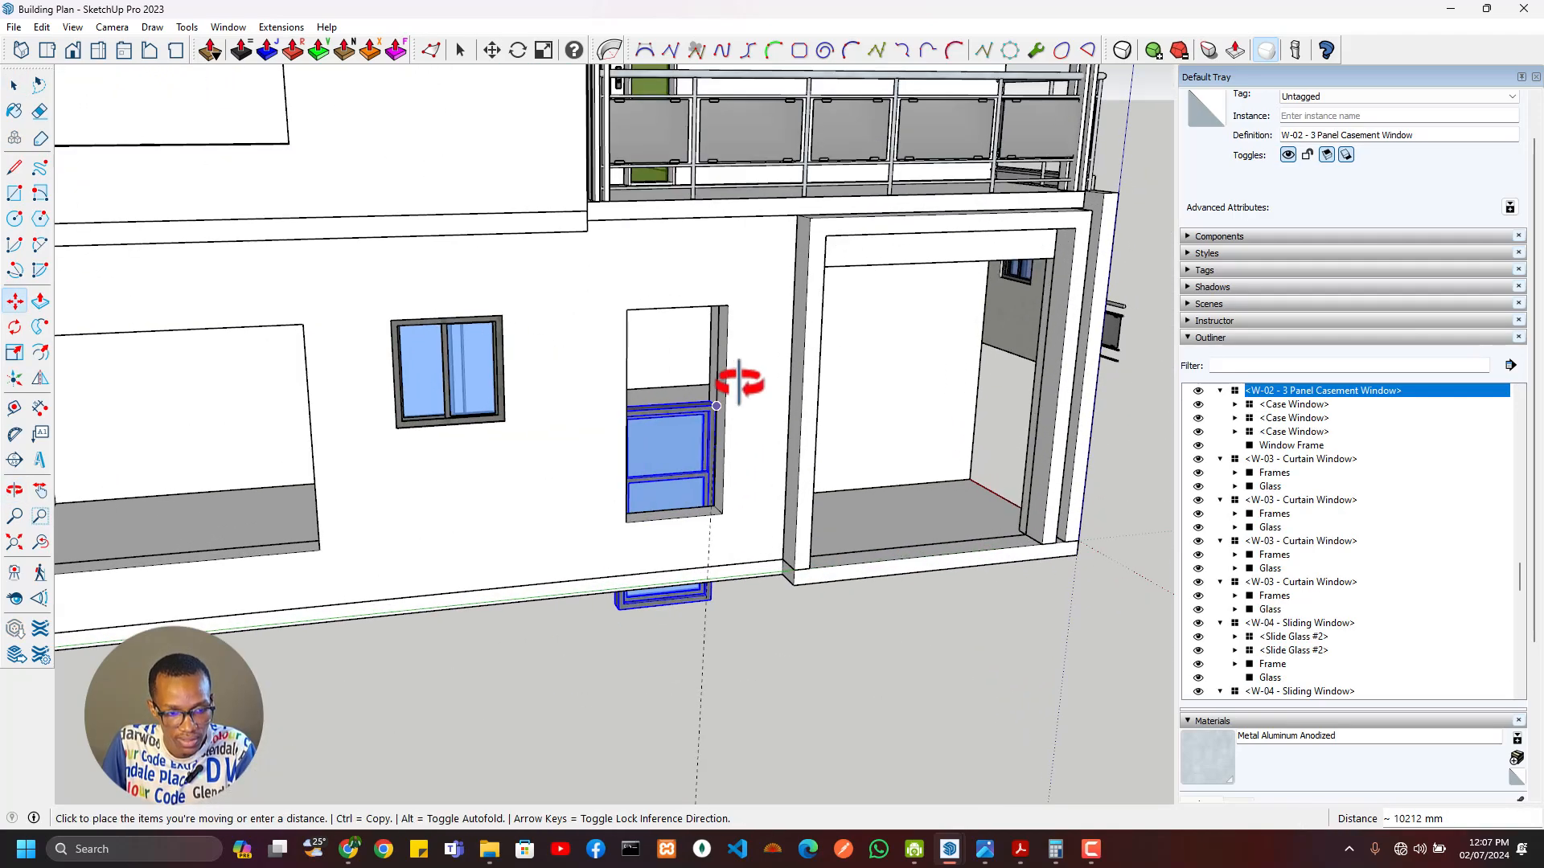
middle_click_drag(736, 375, 803, 528)
scroll(784, 576, "up", 2)
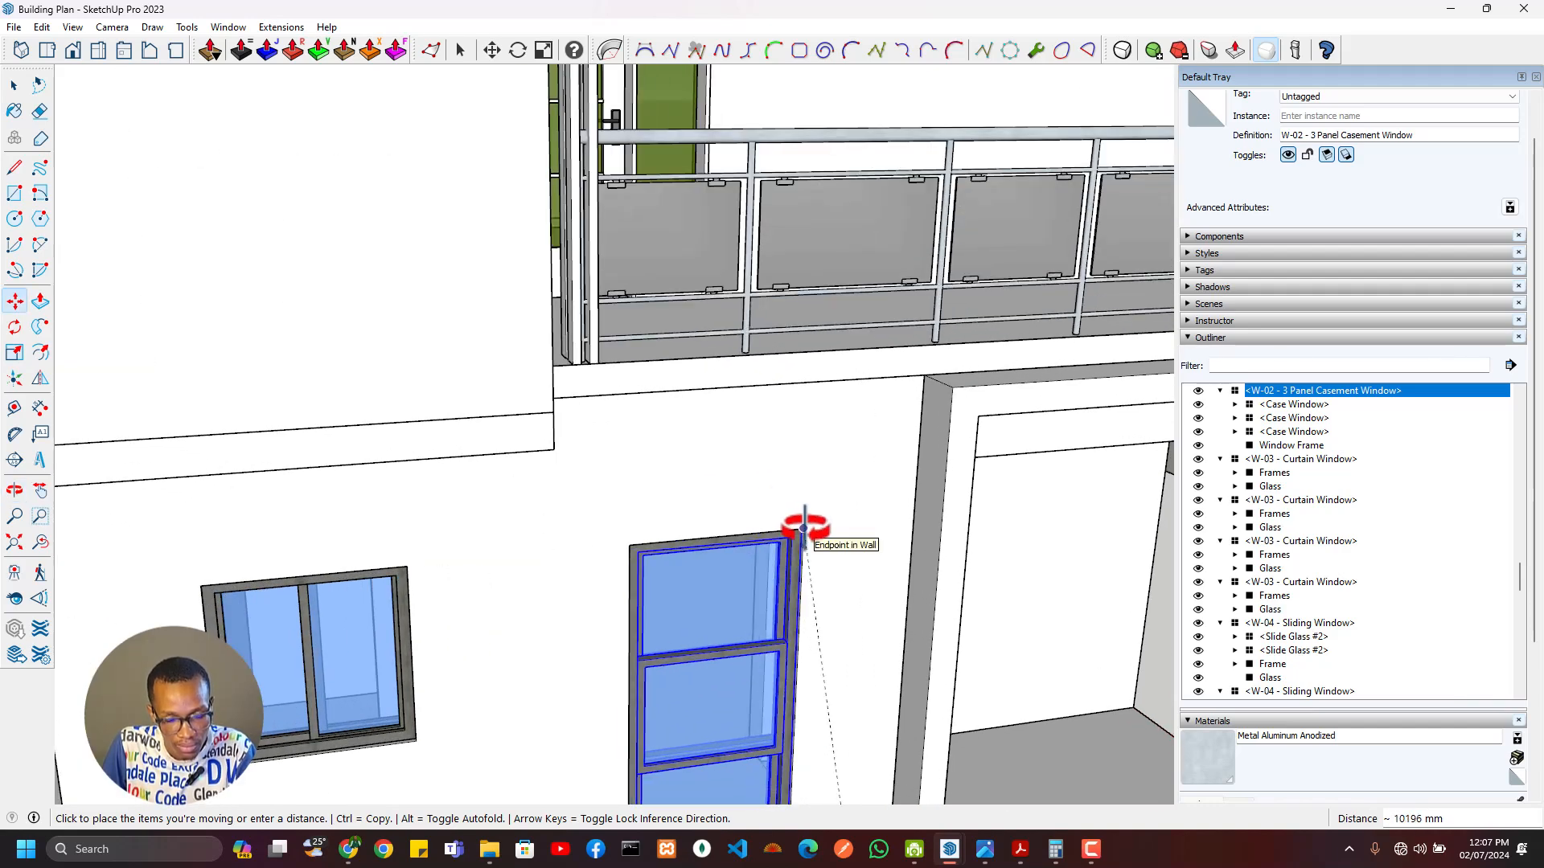
left_click(804, 529)
Step: Copy the W-02 casement window from the original rotated sample wall into the narrow ground-floor opening of the opposite side wall
scroll(786, 614, "down", 5)
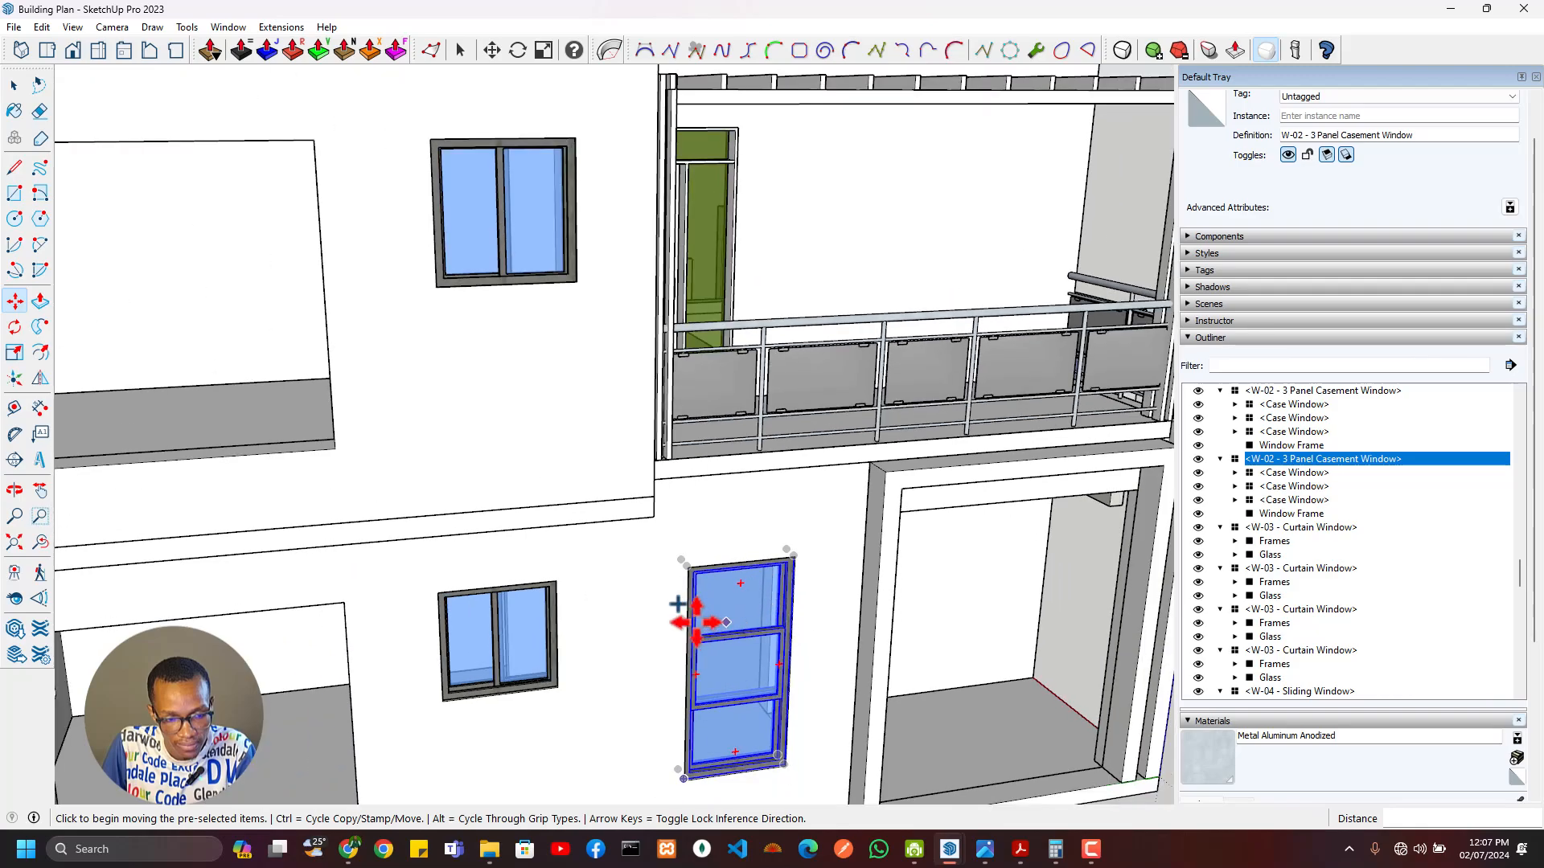
middle_click_drag(689, 614, 1085, 592)
key("m")
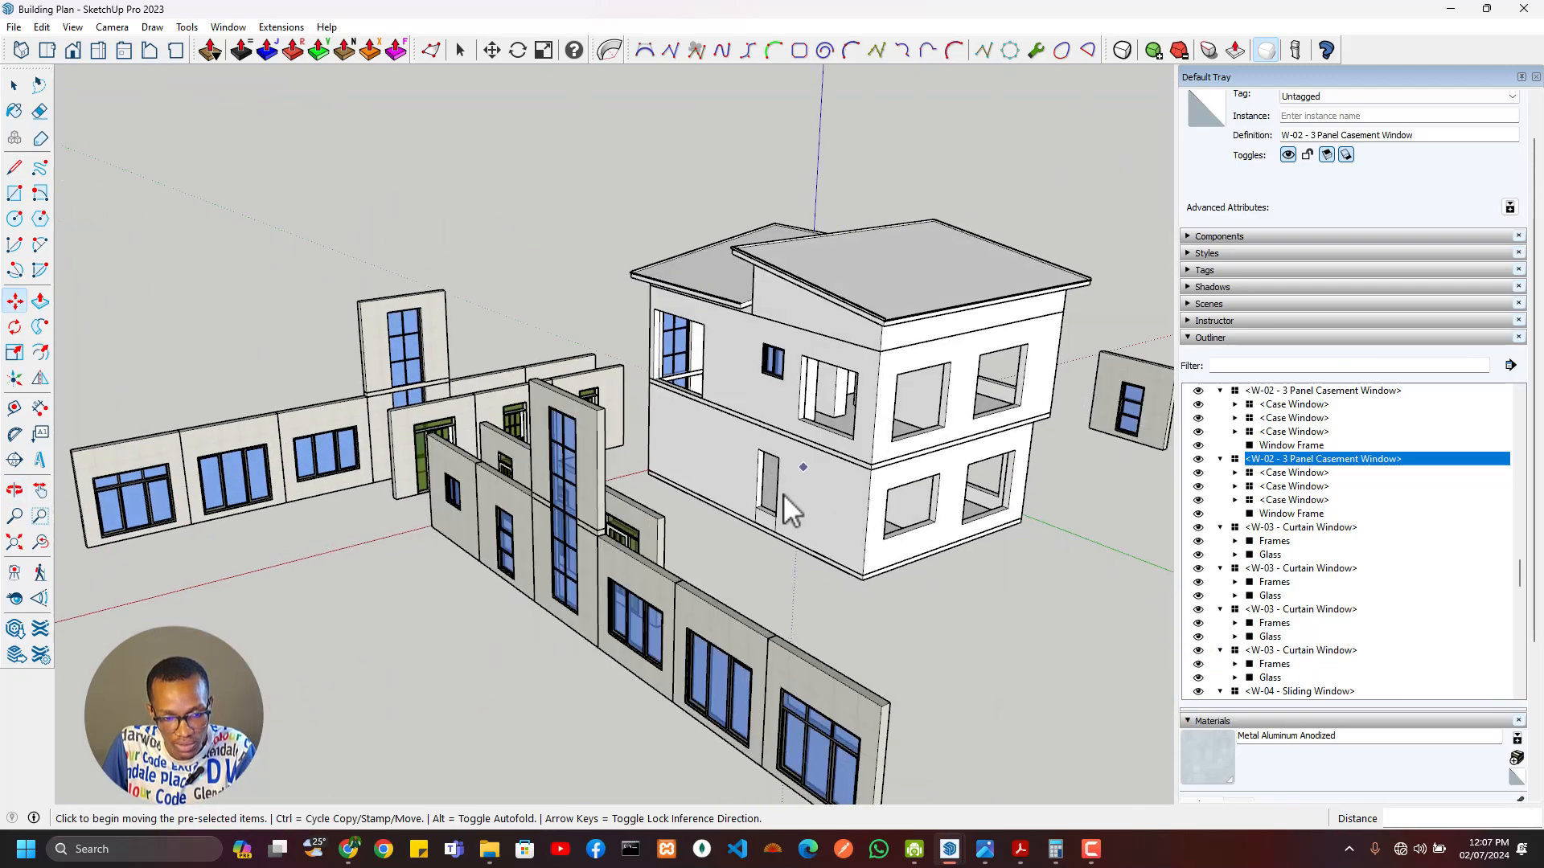
scroll(783, 497, "up", 3)
middle_click_drag(370, 563, 507, 607)
key("space")
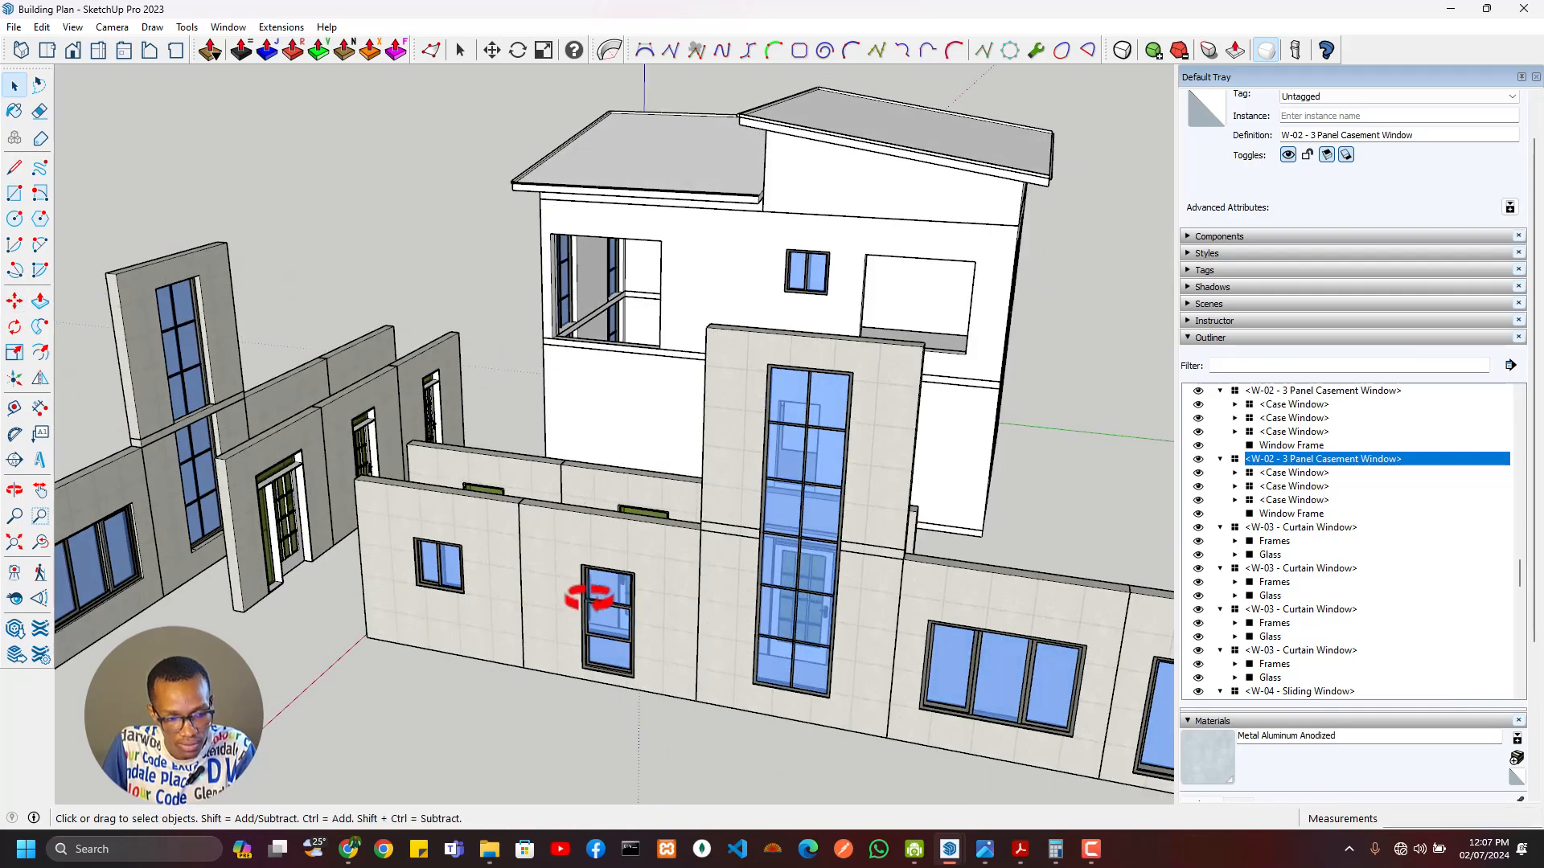
left_click(603, 603)
scroll(610, 606, "up", 4)
middle_click_drag(611, 606, 913, 418)
scroll(868, 520, "up", 4)
key("m")
scroll(919, 427, "up", 4)
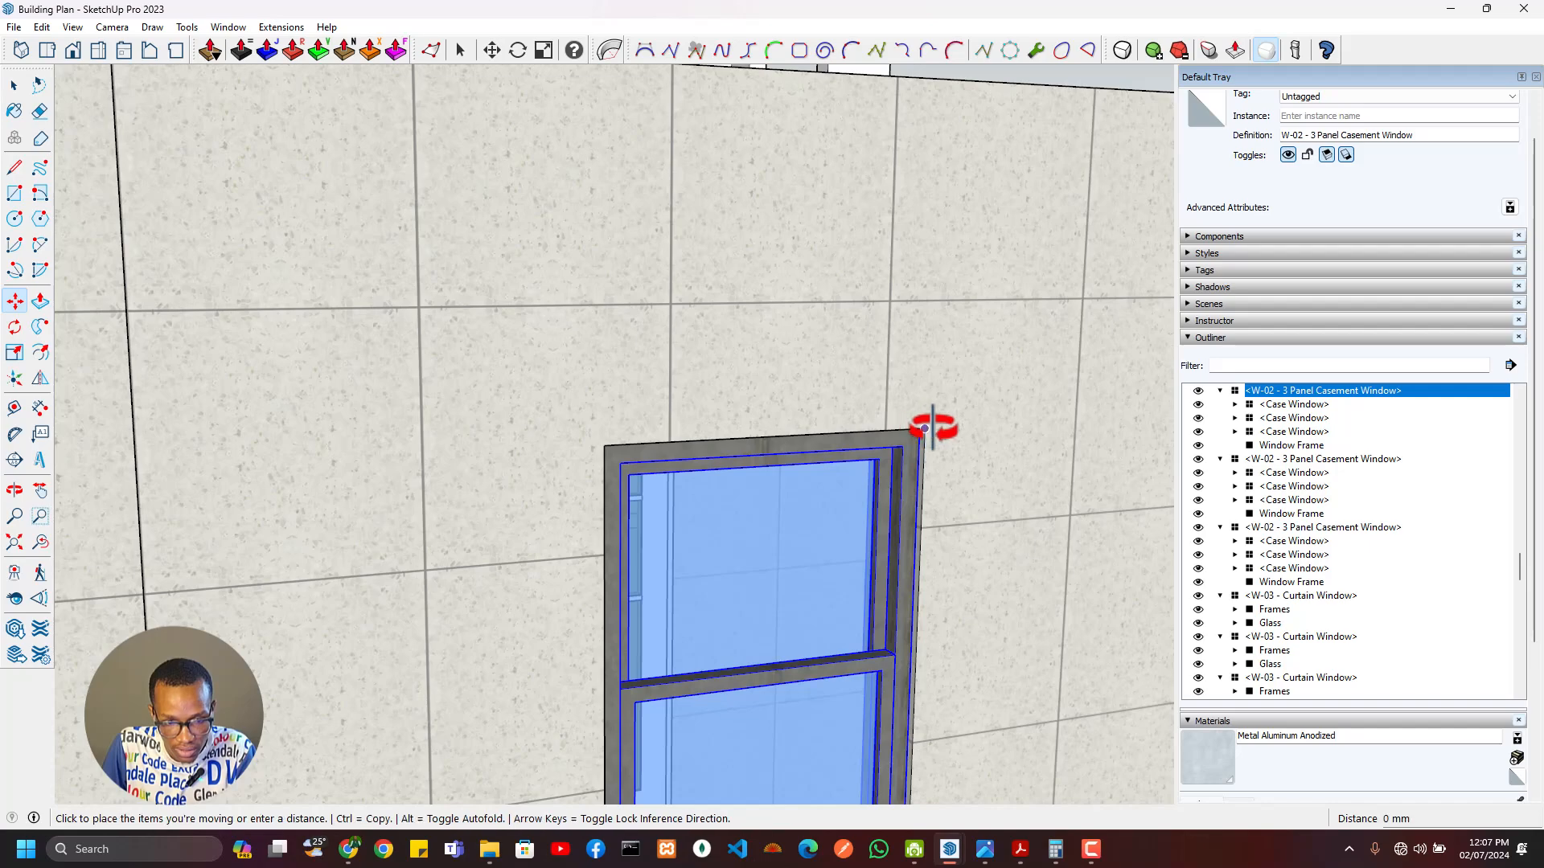
scroll(925, 429, "down", 3)
middle_click_drag(930, 352, 751, 689)
middle_click_drag(689, 587, 837, 765)
key("ctrl")
left_click(722, 406)
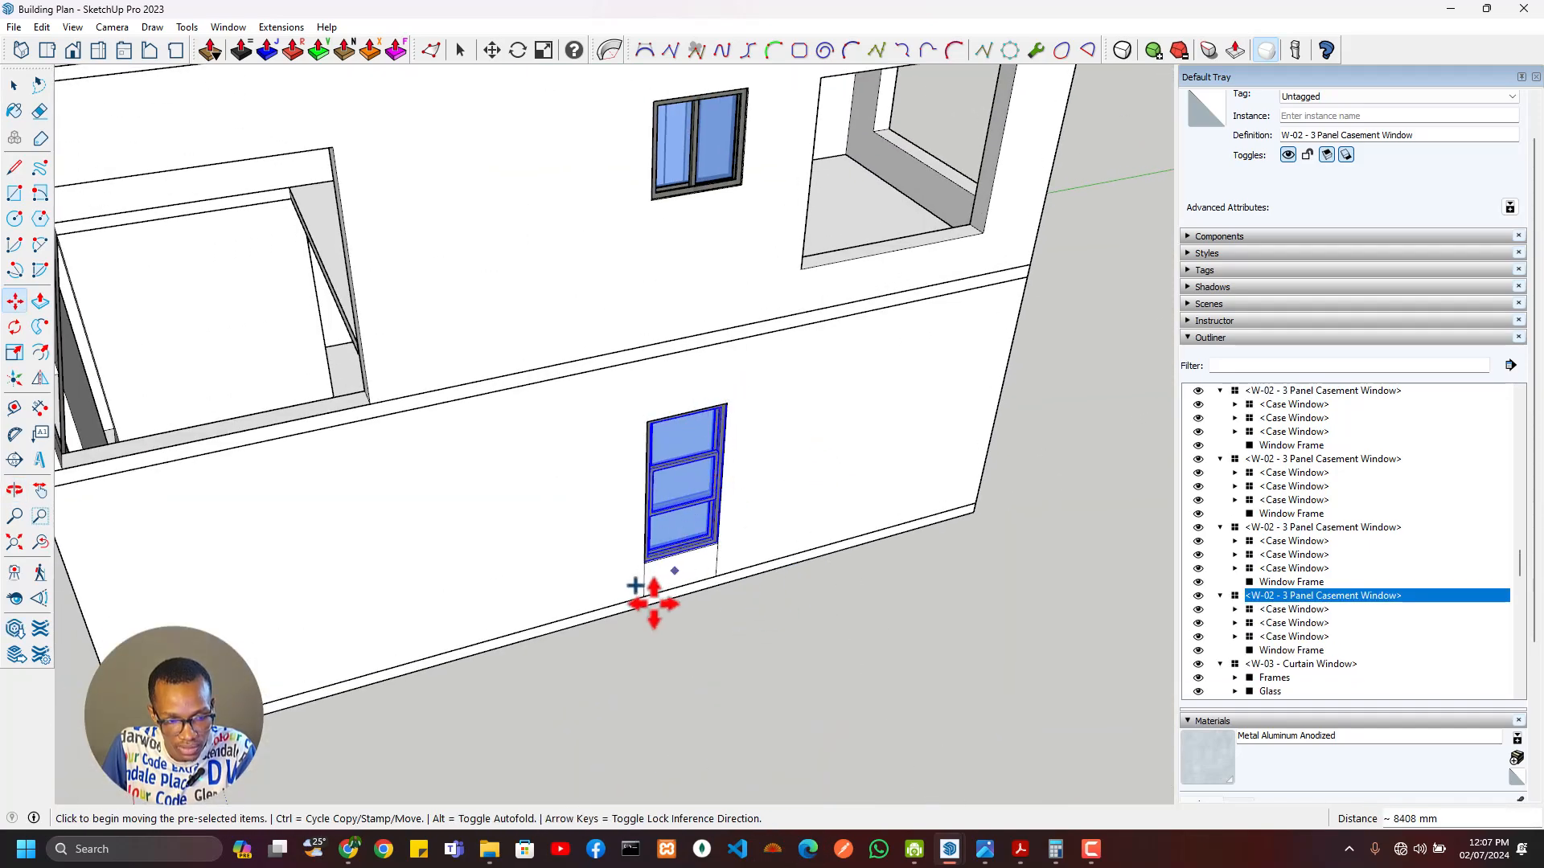
Step: Measure the height of the large upper-floor window opening beside the small toilet window
middle_click_drag(644, 593, 887, 526)
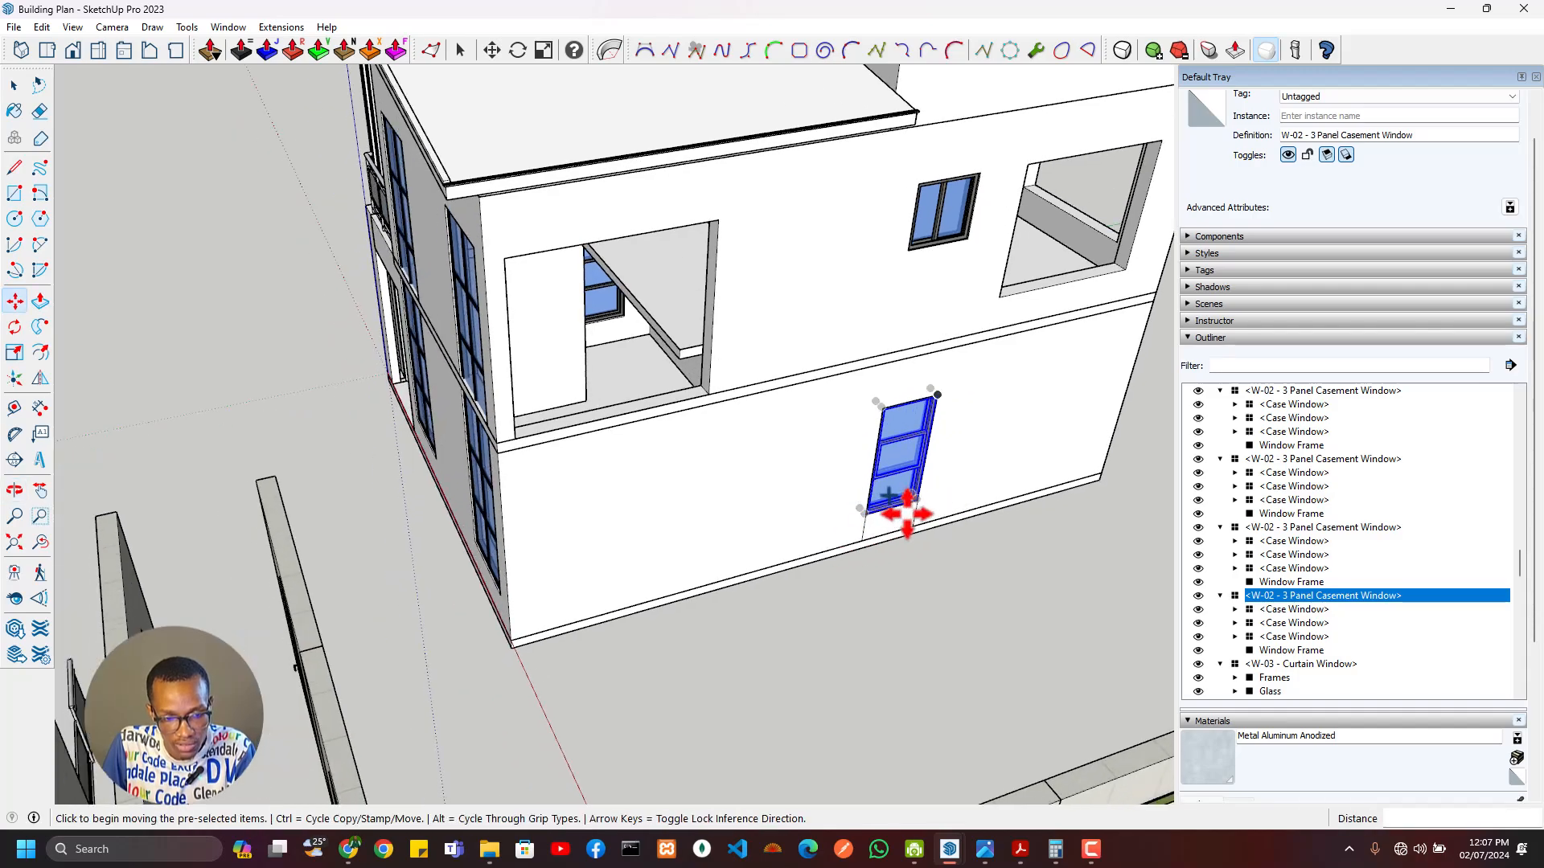
scroll(621, 561, "down", 3)
middle_click_drag(621, 560, 802, 366)
key("space")
left_click(888, 692)
middle_click_drag(806, 565, 912, 741)
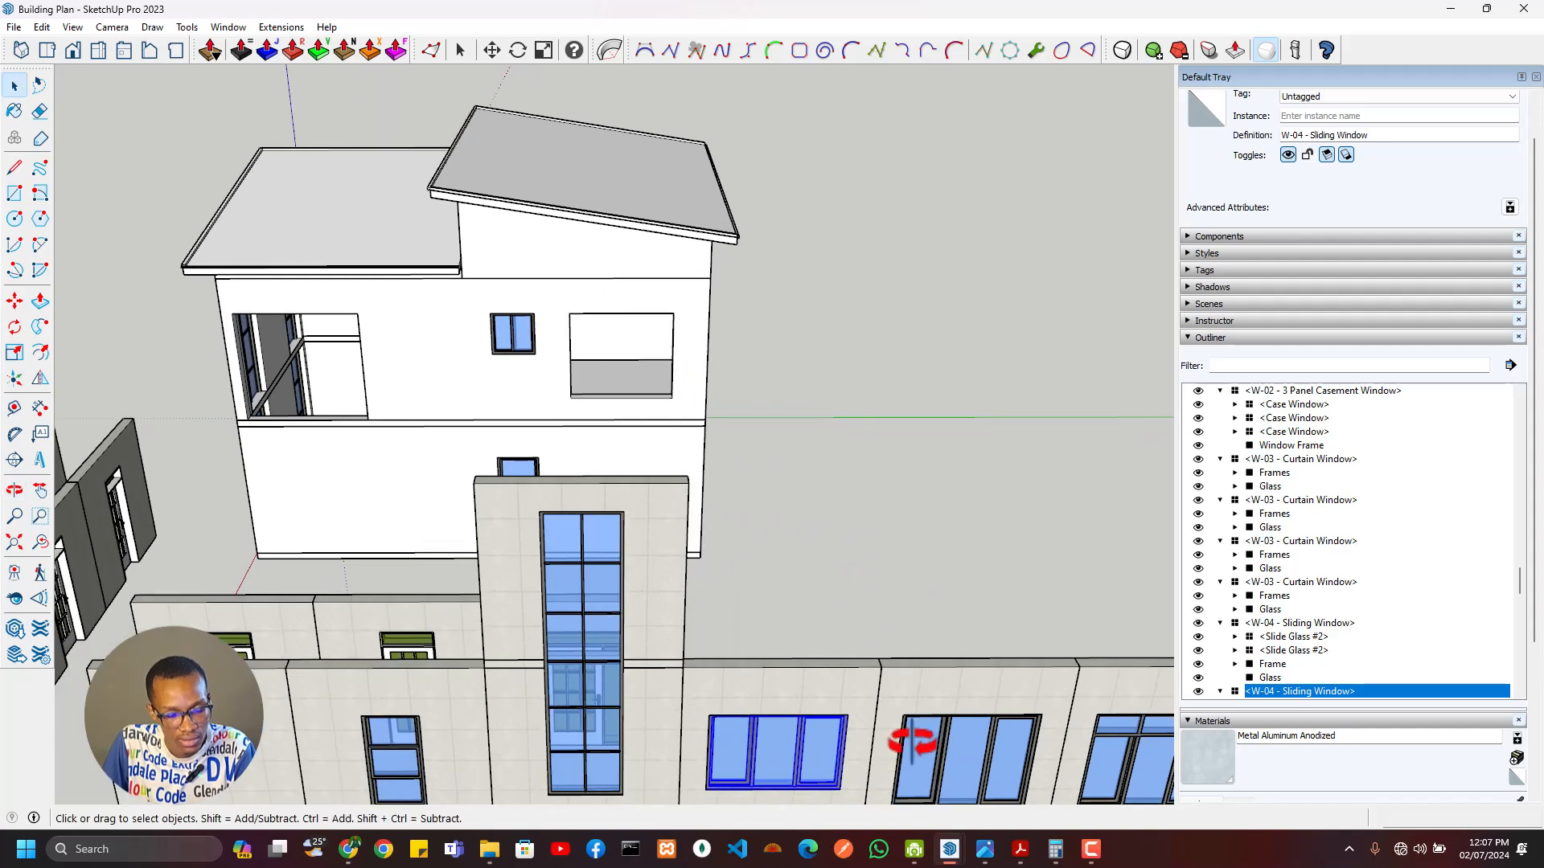
middle_click_drag(768, 532, 804, 563)
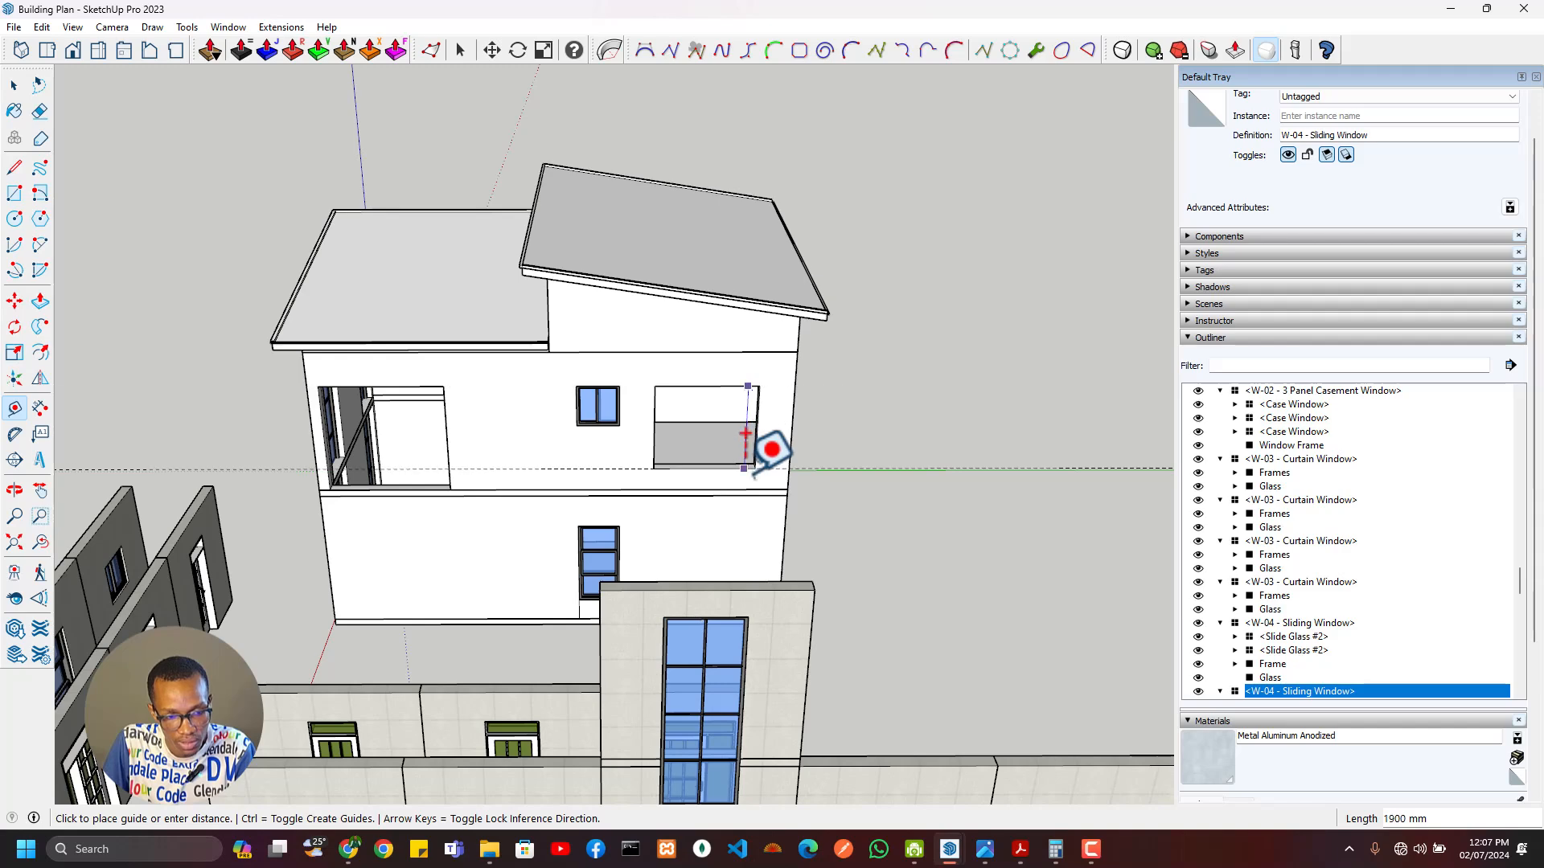
Step: Copy the W-05 Sliding Window Top Case from its sample wall into the large upper-floor opening beside the small toilet window
scroll(892, 571, "down", 3)
middle_click_drag(982, 619, 615, 469, "shift")
scroll(757, 607, "up", 2)
key("space")
left_click(786, 608)
scroll(837, 563, "up", 5)
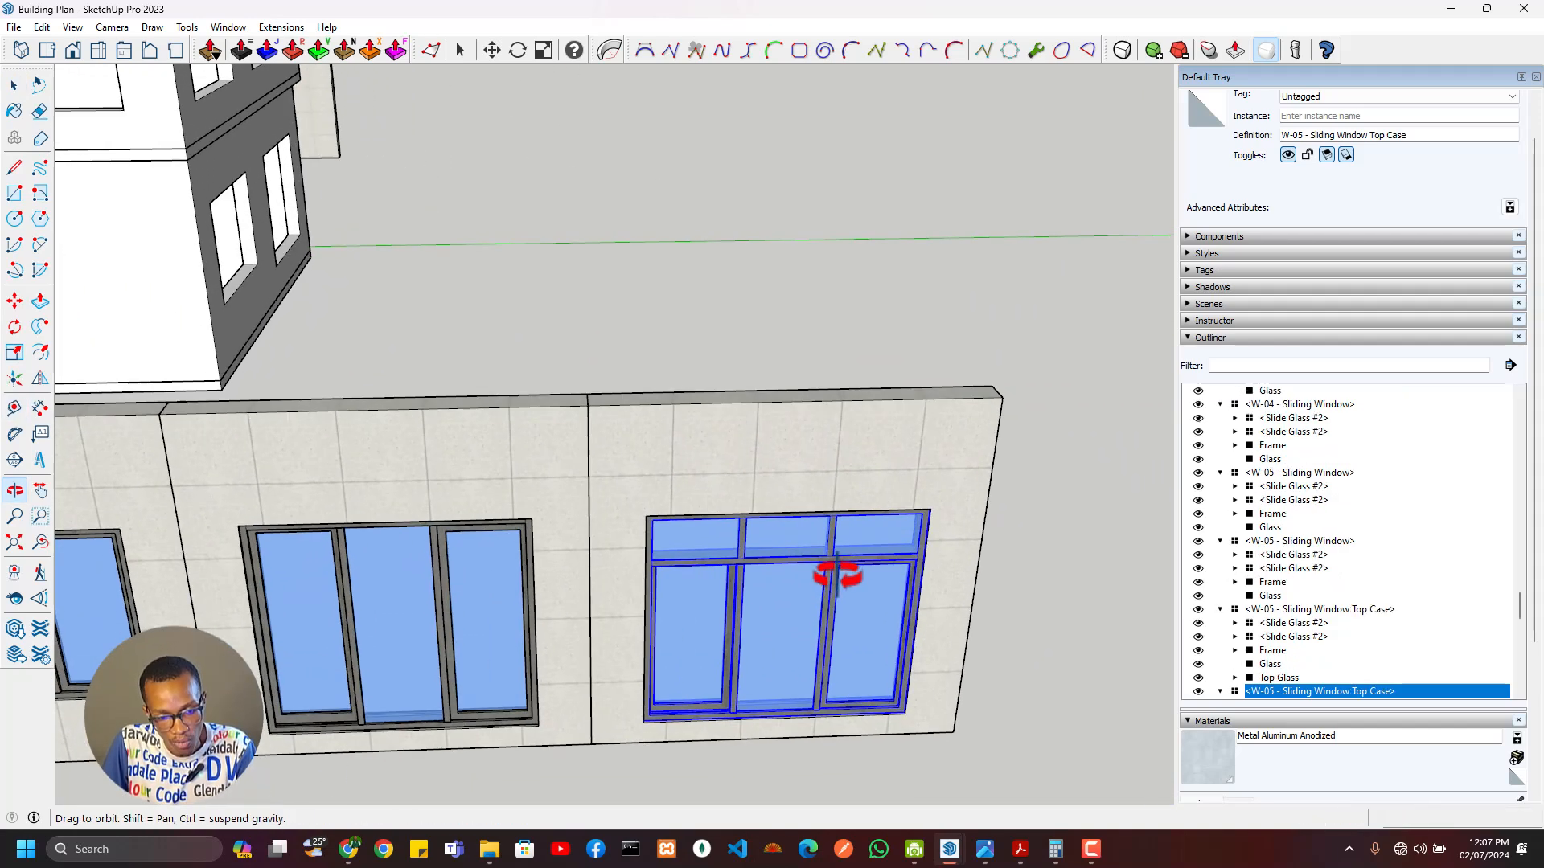
key("m")
left_click(948, 480)
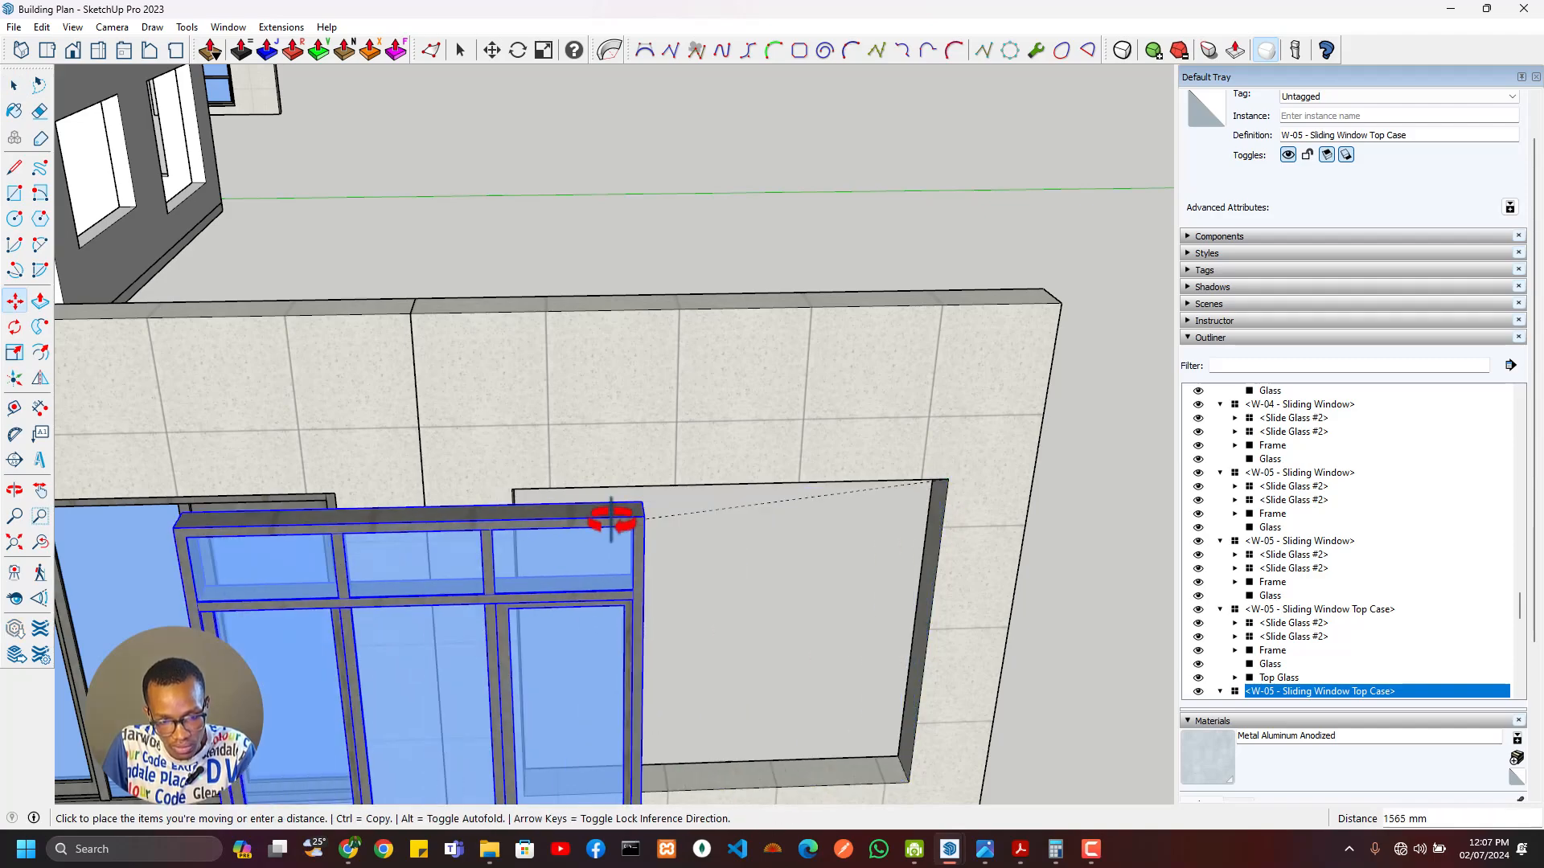
scroll(610, 523, "down", 3)
middle_click_drag(644, 563, 1125, 836, "shift")
middle_click_drag(713, 504, 838, 638, "shift")
scroll(806, 472, "up", 4)
key("ctrl")
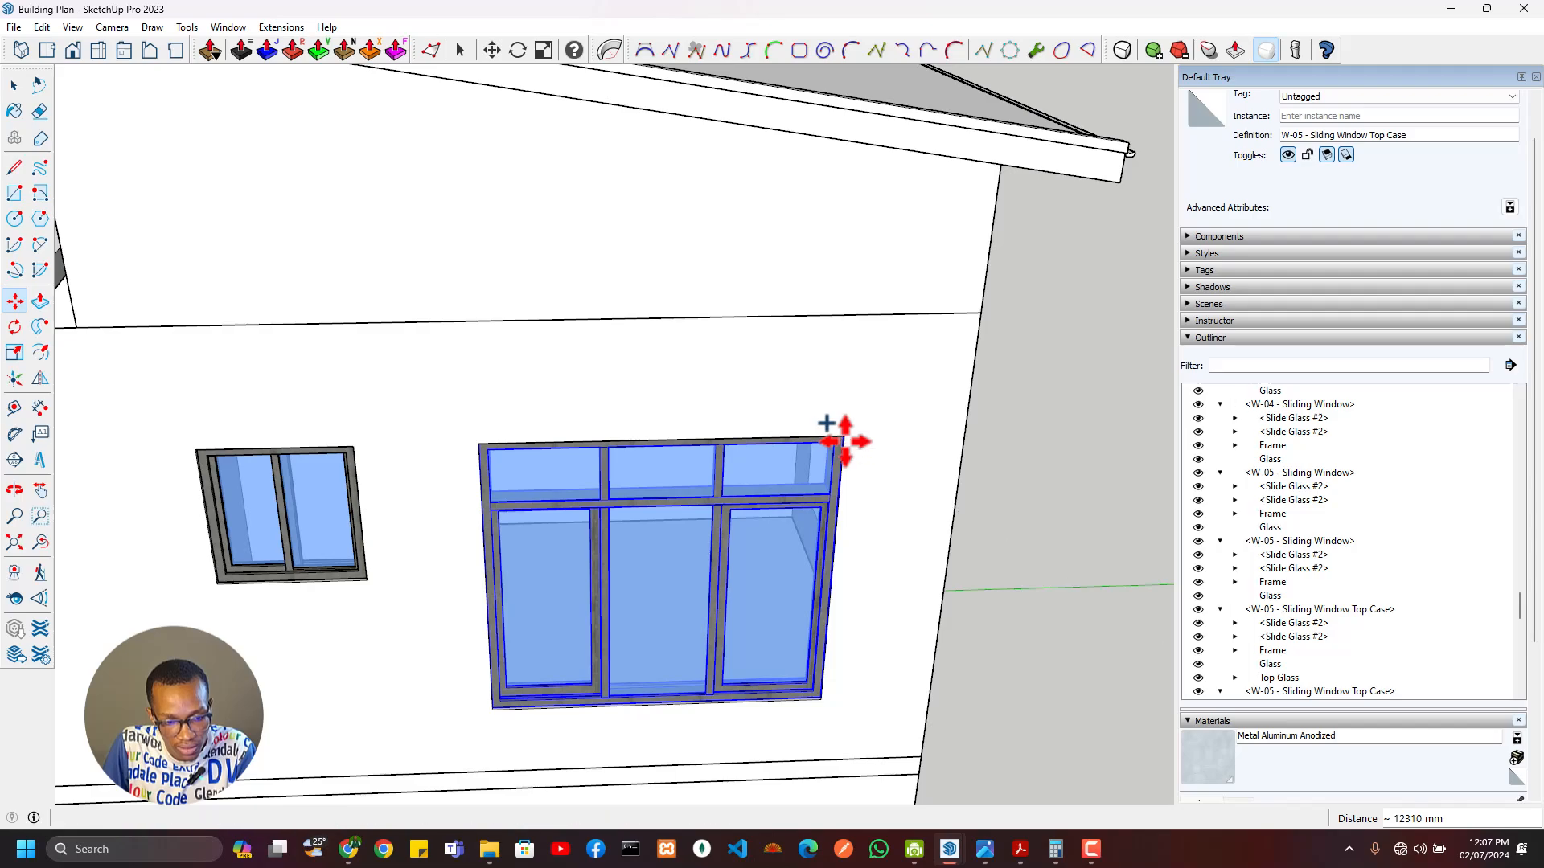
left_click(836, 434)
Step: Copy the sample wall containing the W-05 Sliding Window Top Case to the opposite side of the house
scroll(955, 592, "down", 5)
middle_click_drag(954, 592, 869, 543)
scroll(716, 684, "down", 6)
key("space")
left_click(887, 560)
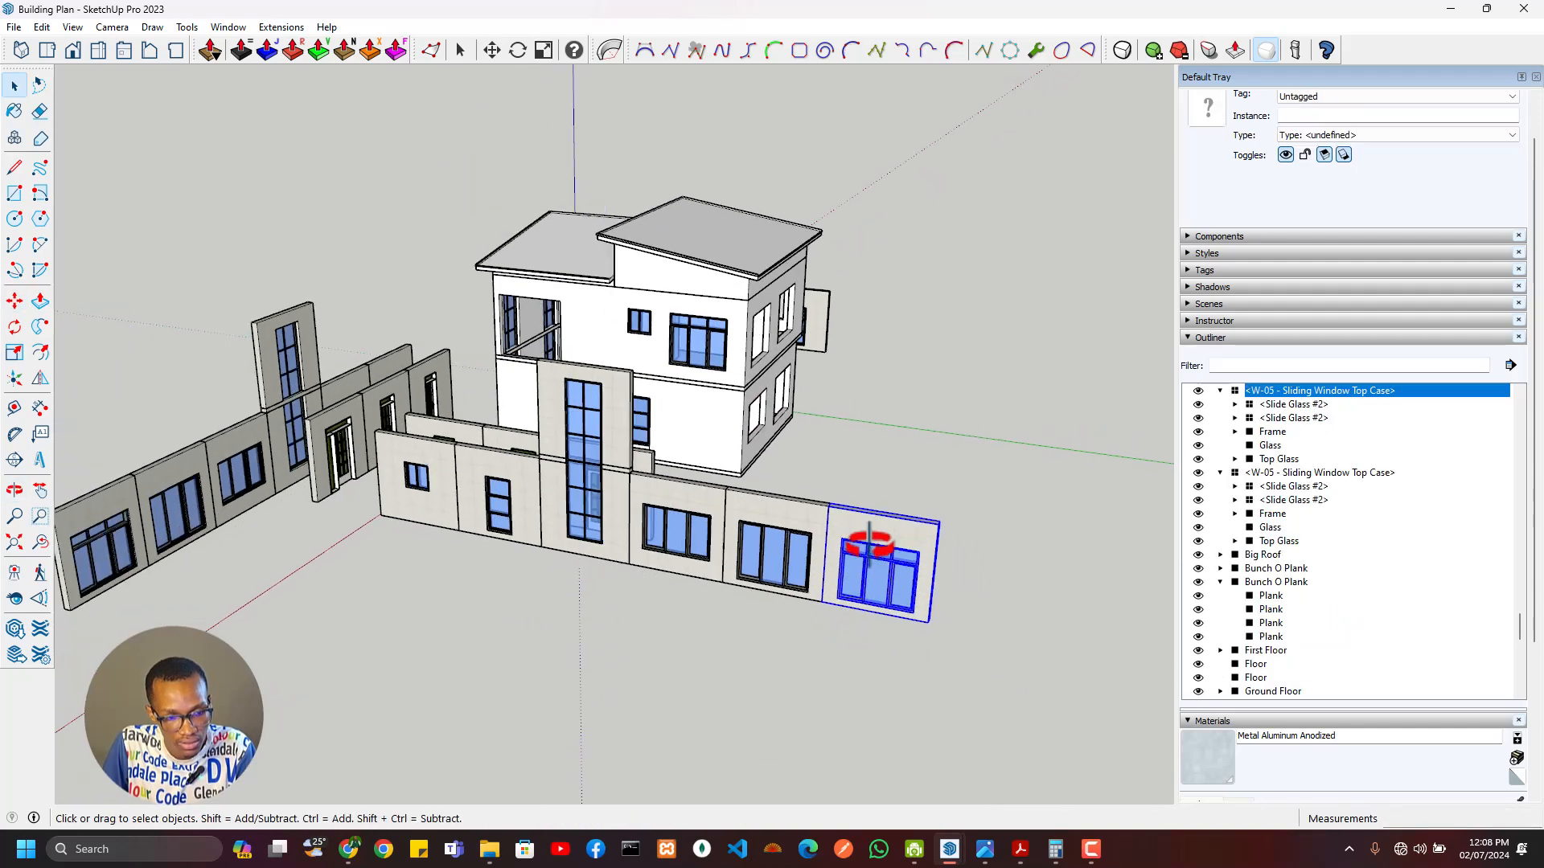
left_click(925, 617)
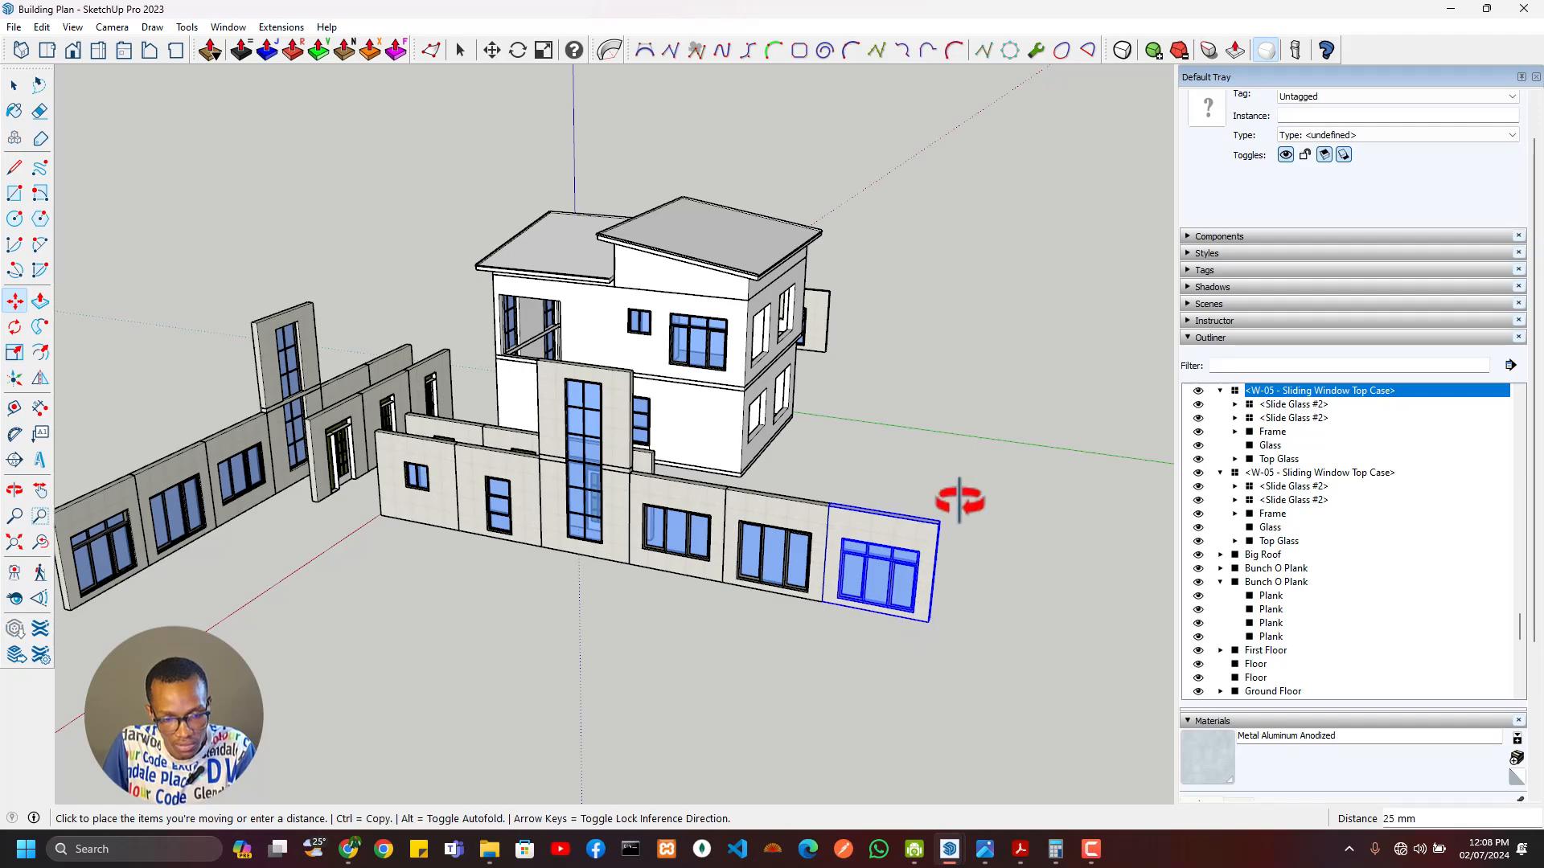
middle_click_drag(924, 441, 746, 571)
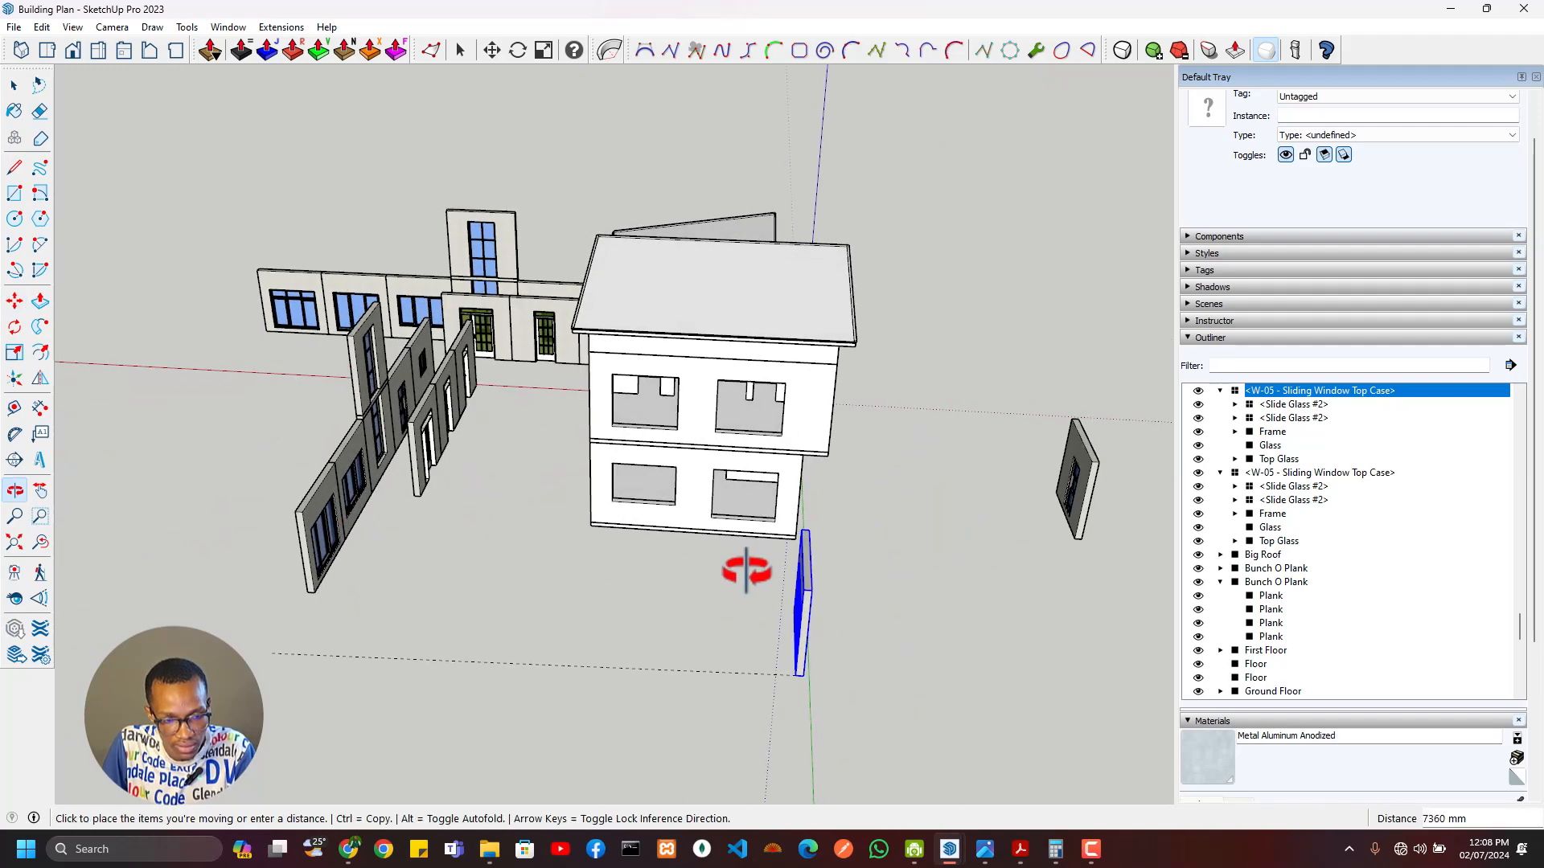
left_click(969, 559)
Step: Rotate the copied W-05 top-case sample wall half a turn about the vertical axis
middle_click_drag(948, 562, 856, 604)
scroll(856, 605, "up", 2)
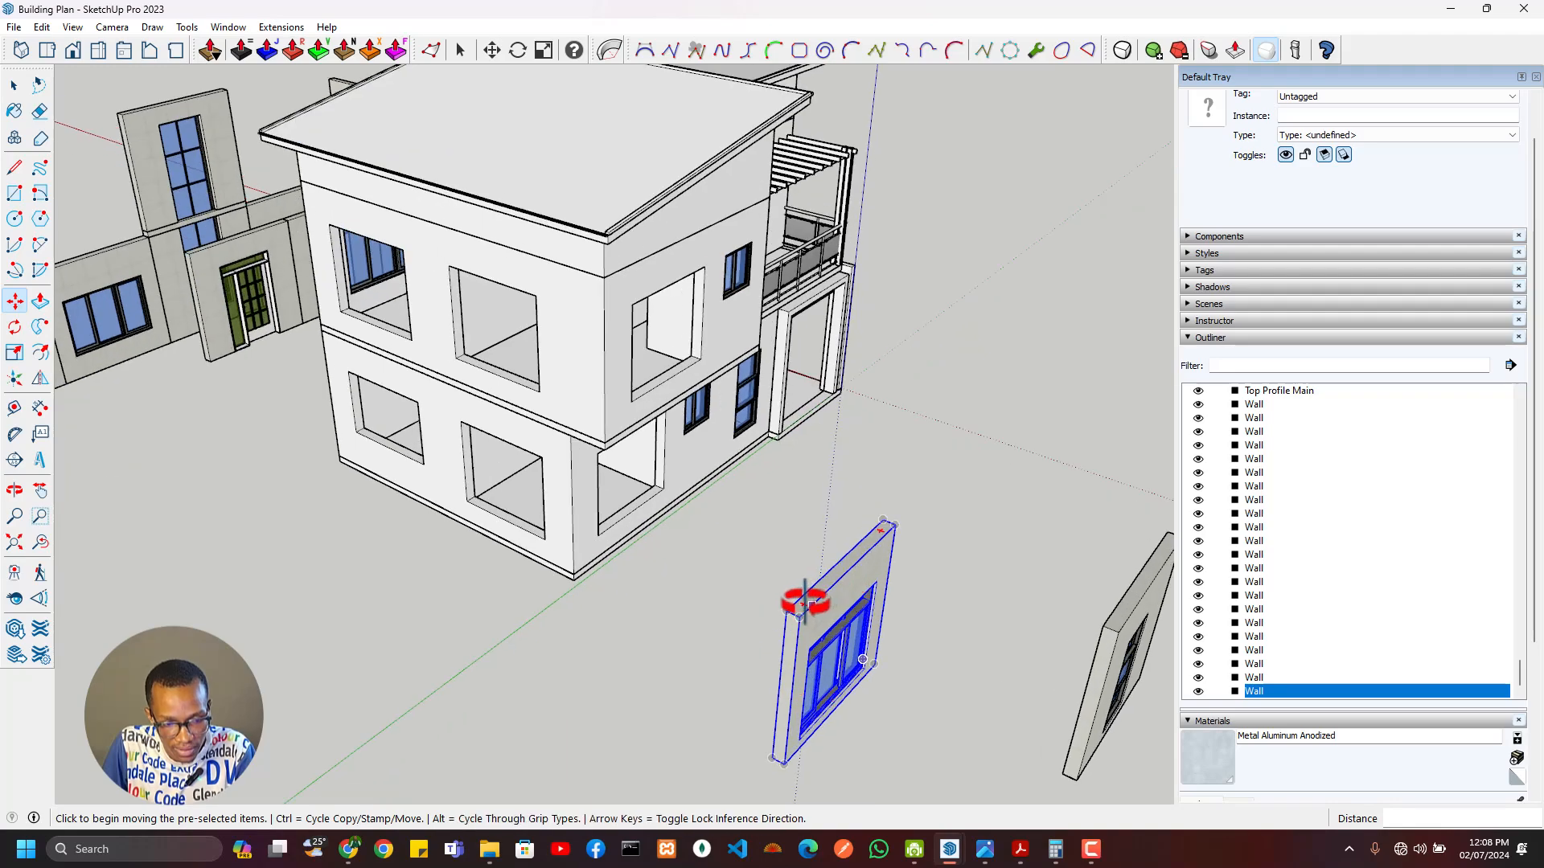
left_click(804, 603)
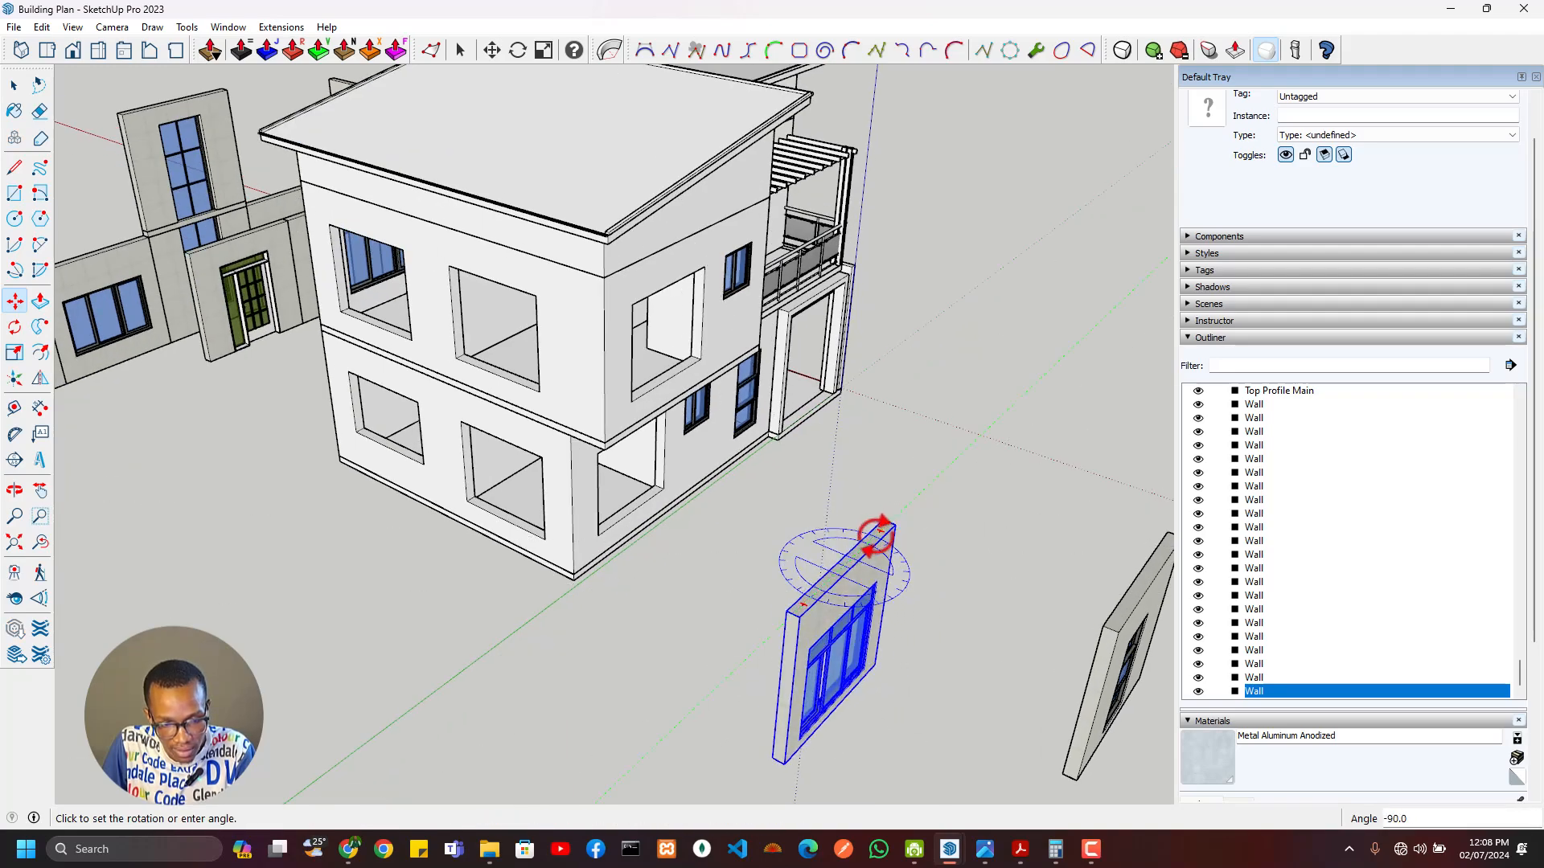
left_click(878, 534)
Step: Copy the W-05 Sliding Window Top Case from the turned sample wall into the large upper-floor opening on the balcony side
middle_click_drag(904, 623, 705, 656)
scroll(704, 656, "up", 2)
key("space")
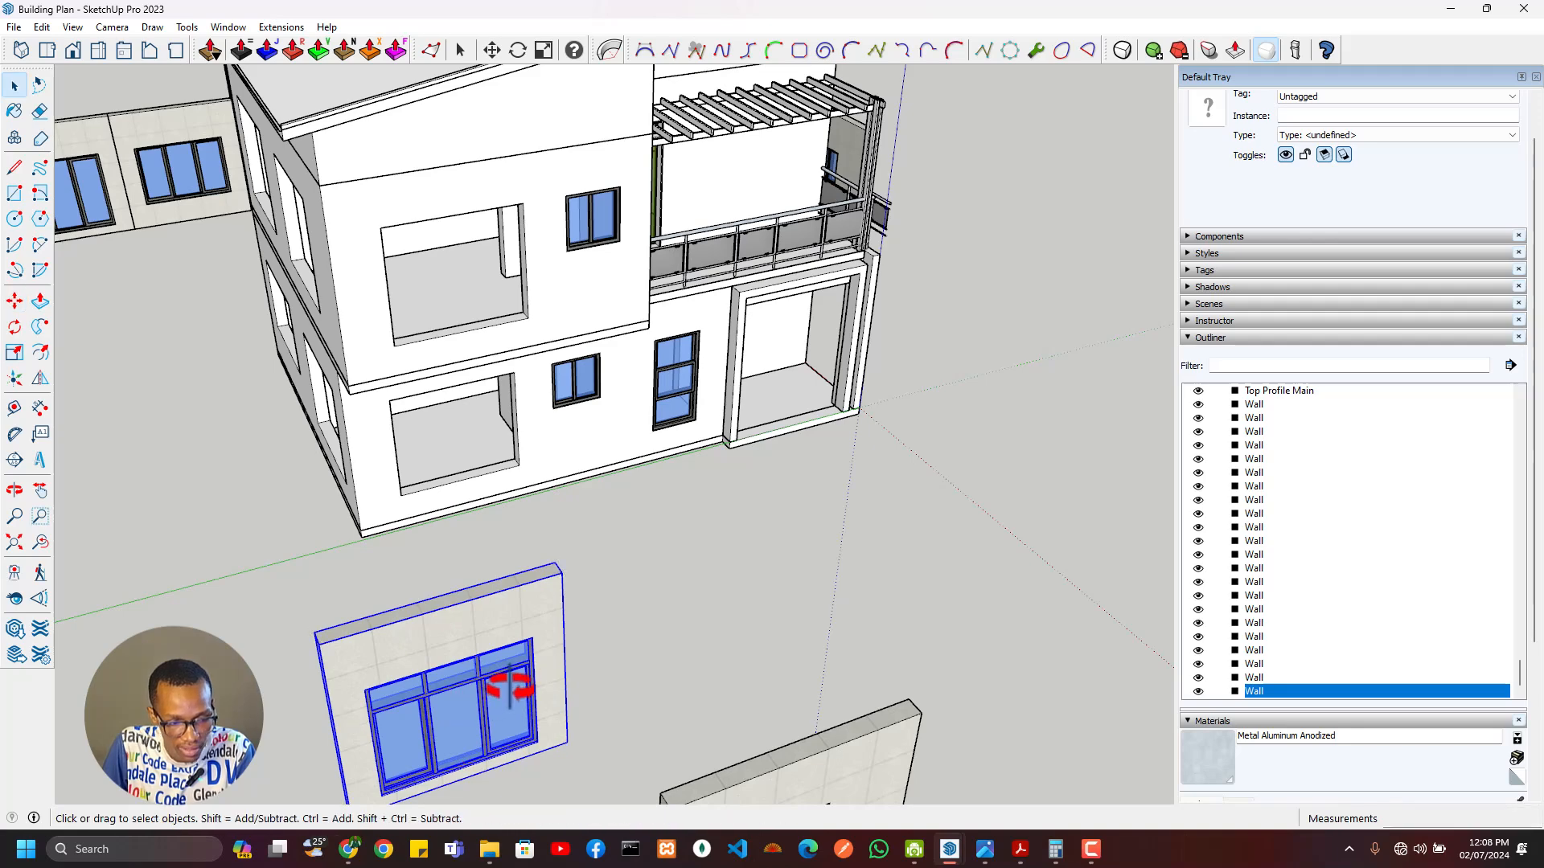
left_click(511, 688)
middle_click_drag(511, 687, 589, 611)
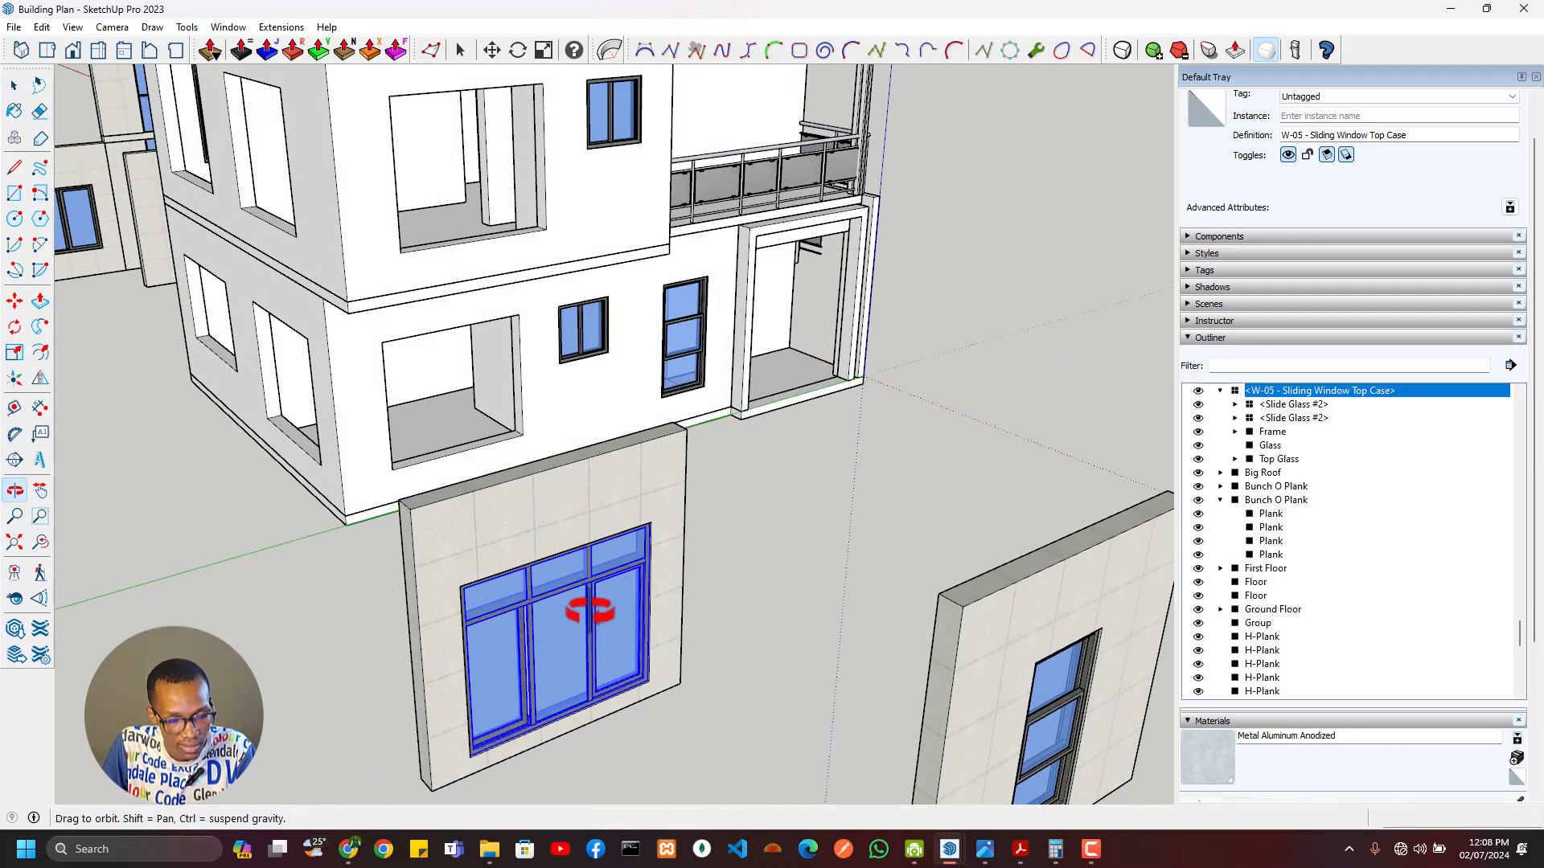
scroll(658, 515, "up", 2)
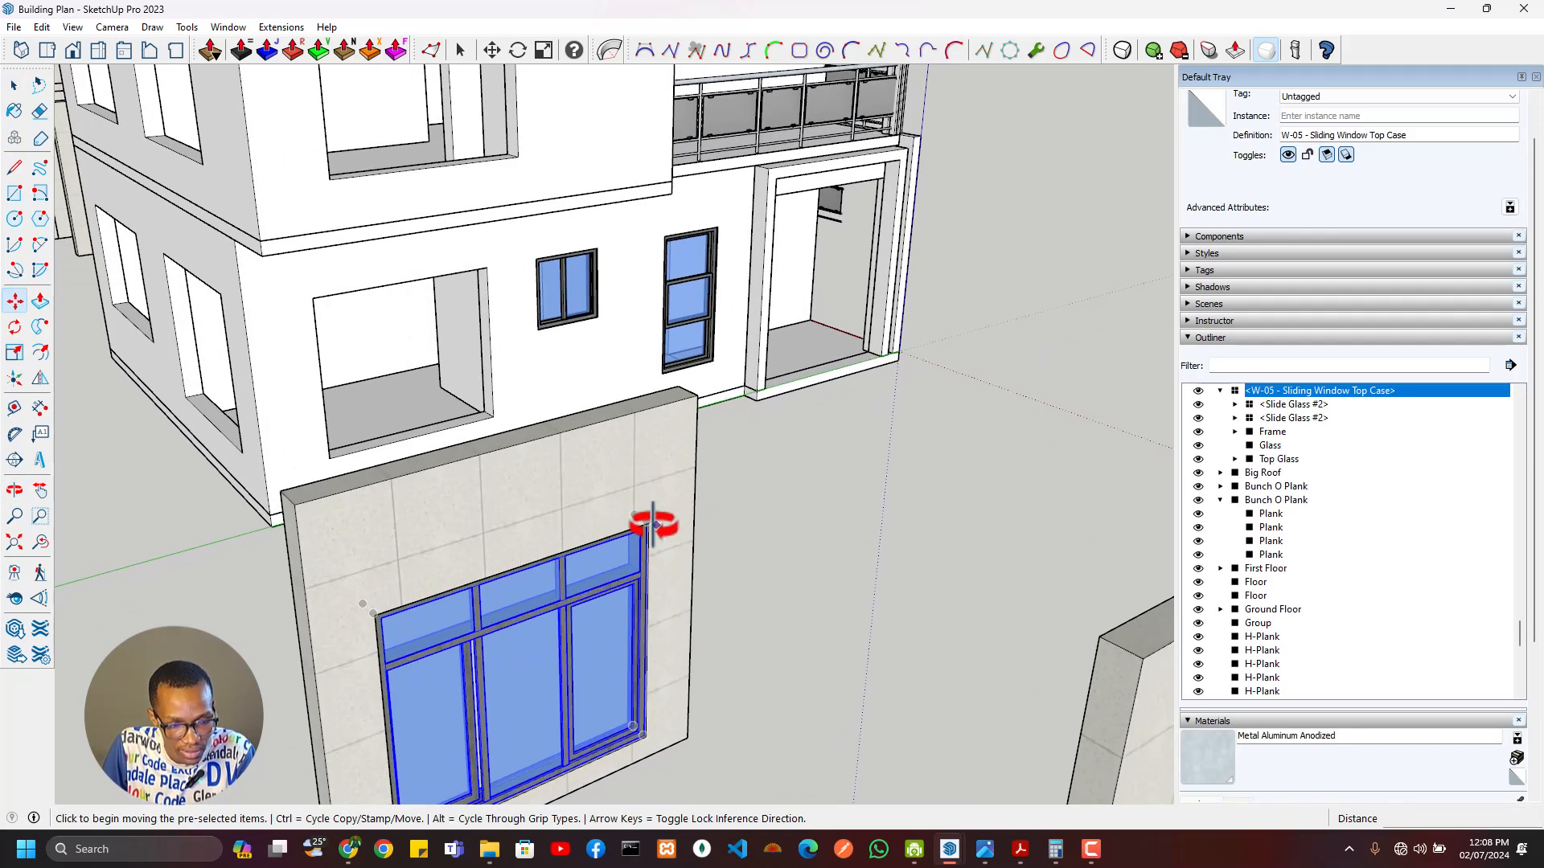
left_click(647, 524)
middle_click_drag(684, 410, 791, 812)
middle_click_drag(594, 346, 708, 458)
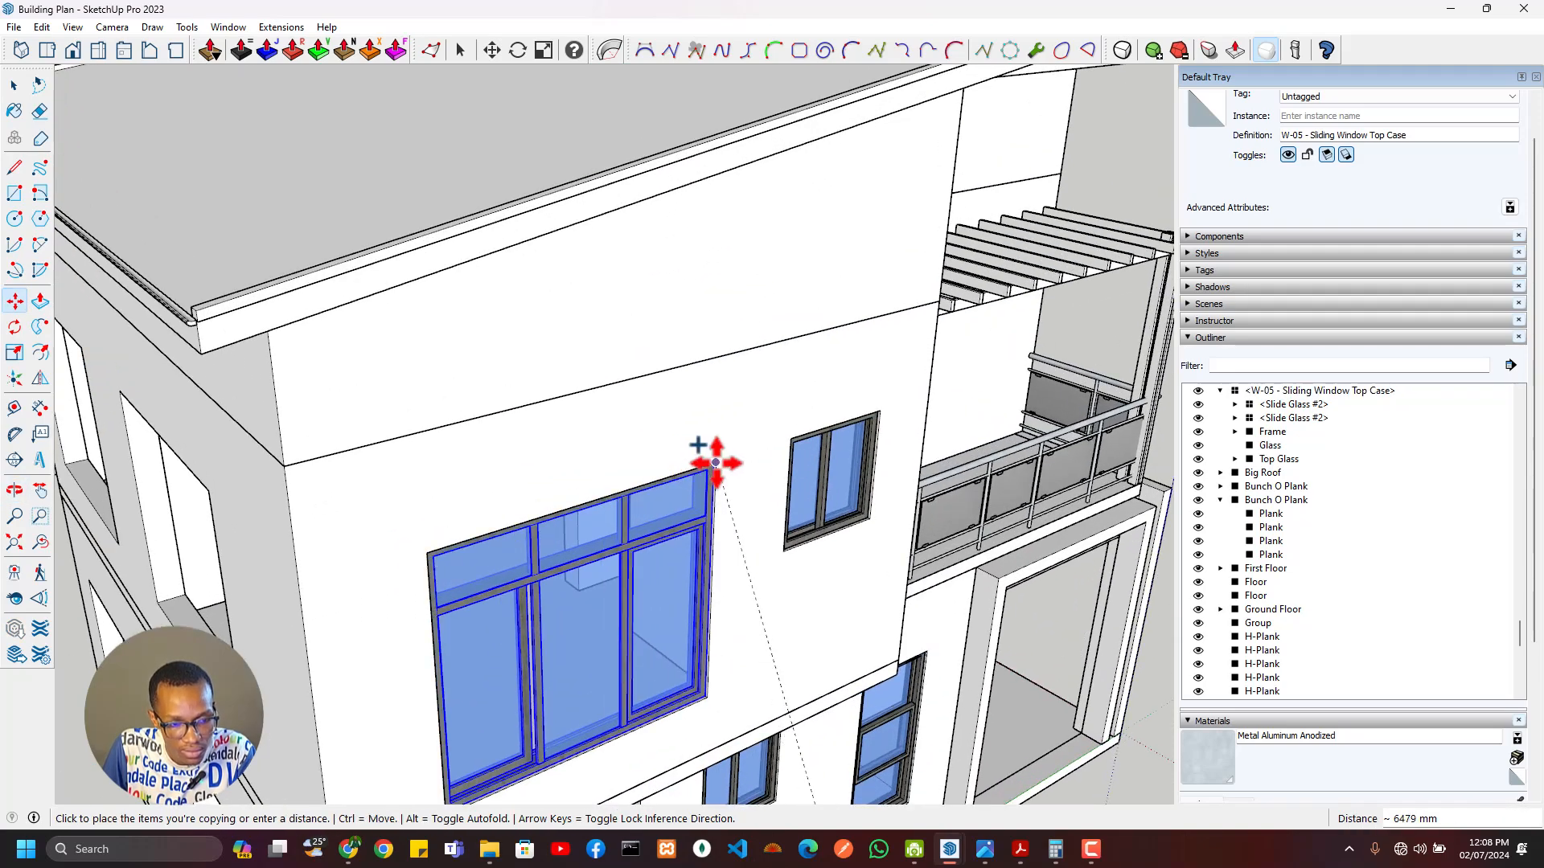
left_click(718, 499)
Step: Switch to the A.03 Architectural Drawings PDF and check the upper- and ground-floor window types on the elevation
scroll(678, 696, "down", 3)
mouse_move(689, 700)
middle_mouse_down()
mouse_move(689, 499)
mouse_move(689, 575)
middle_mouse_up()
key("alt+Tab")
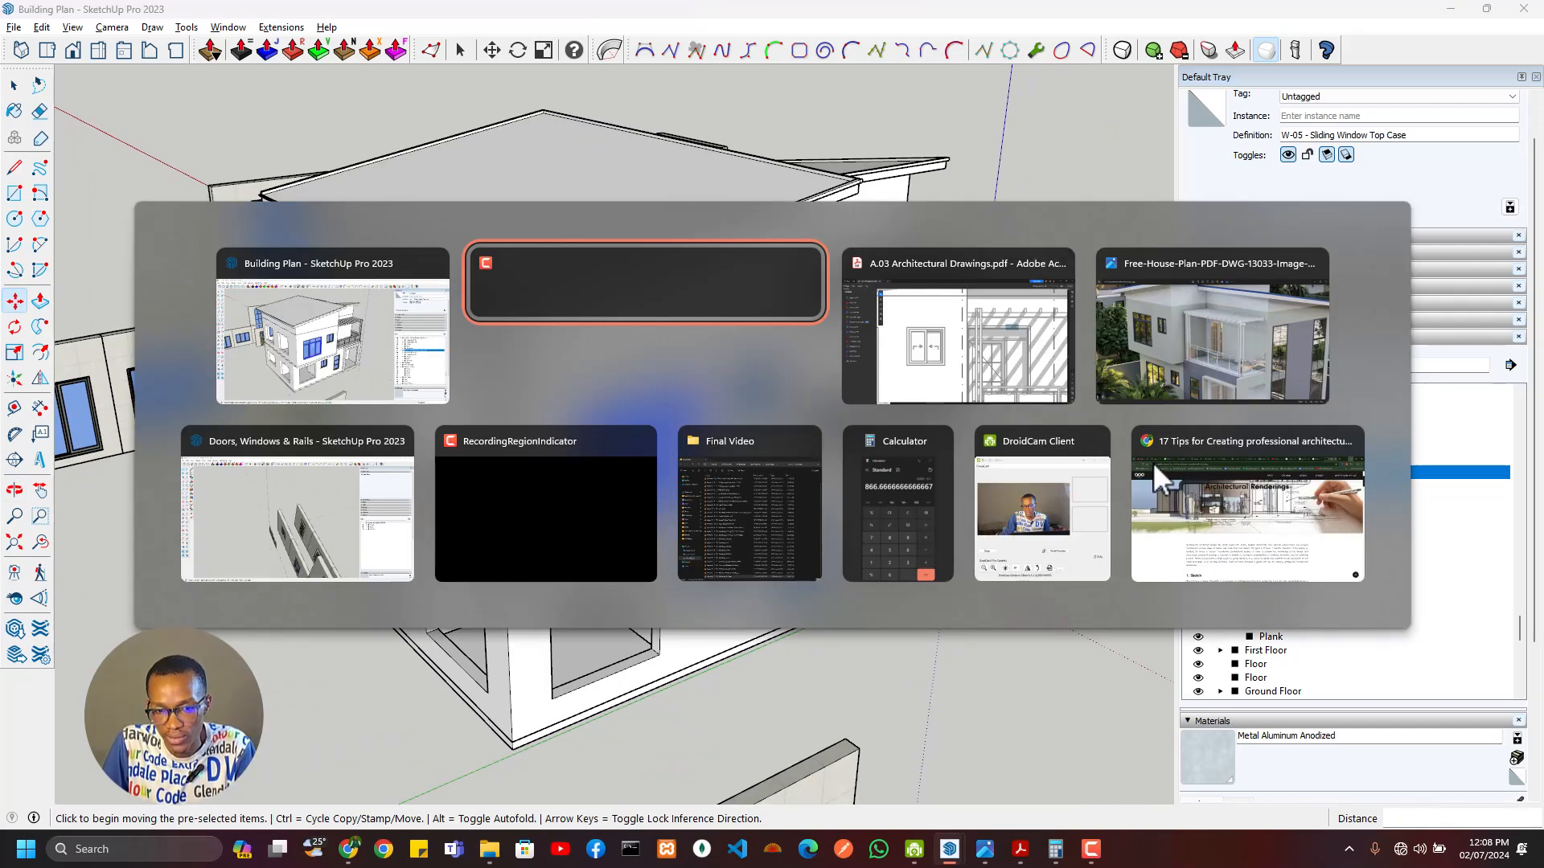
left_click(1005, 366)
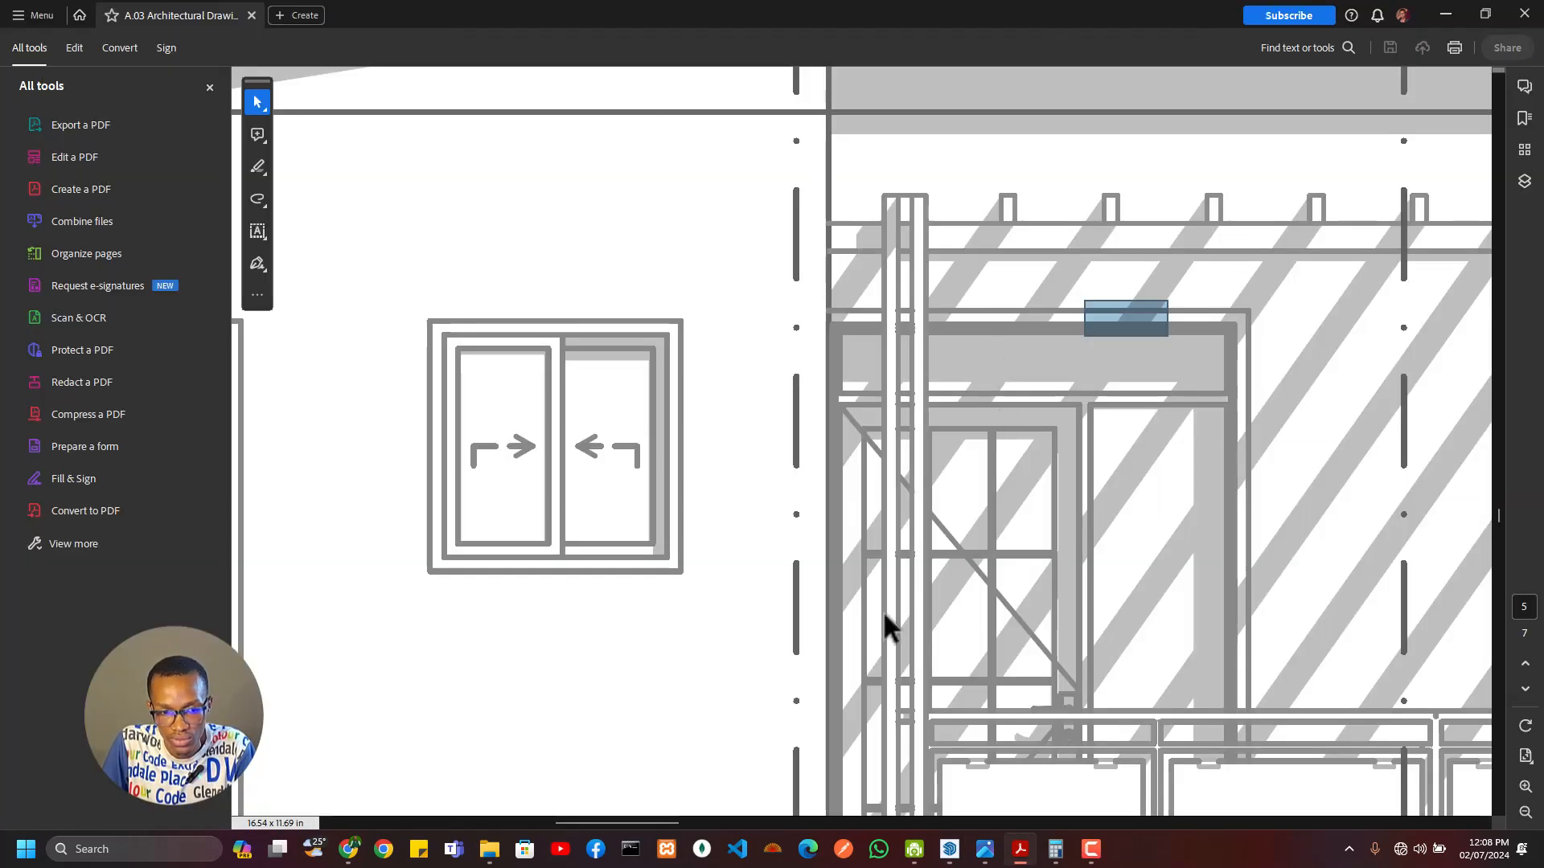
scroll(882, 610, "down", 3)
scroll(877, 608, "down", 3, "ctrl")
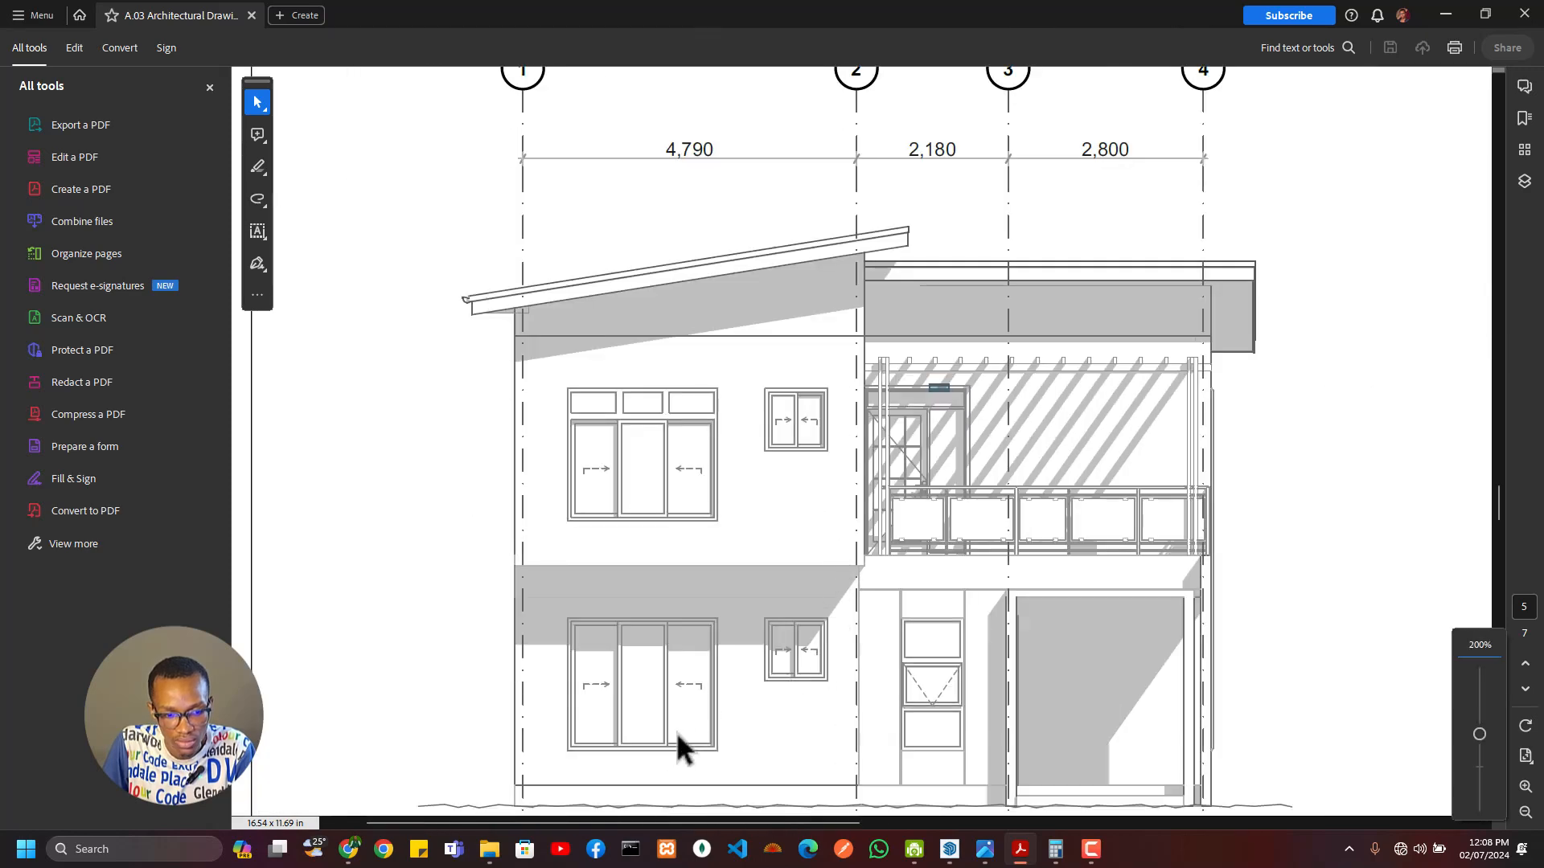
key("alt+Tab")
Step: Rotate the W-05 top-case sample wall a quarter turn about the vertical axis, parallel to the house wall with two openings per floor
scroll(653, 673, "down", 4)
mouse_move(653, 674)
middle_mouse_down()
mouse_move(782, 482)
mouse_move(879, 414)
middle_mouse_up()
middle_click_drag(725, 488, 591, 562)
key("space")
left_click(827, 676)
left_click(802, 638)
left_click(854, 649)
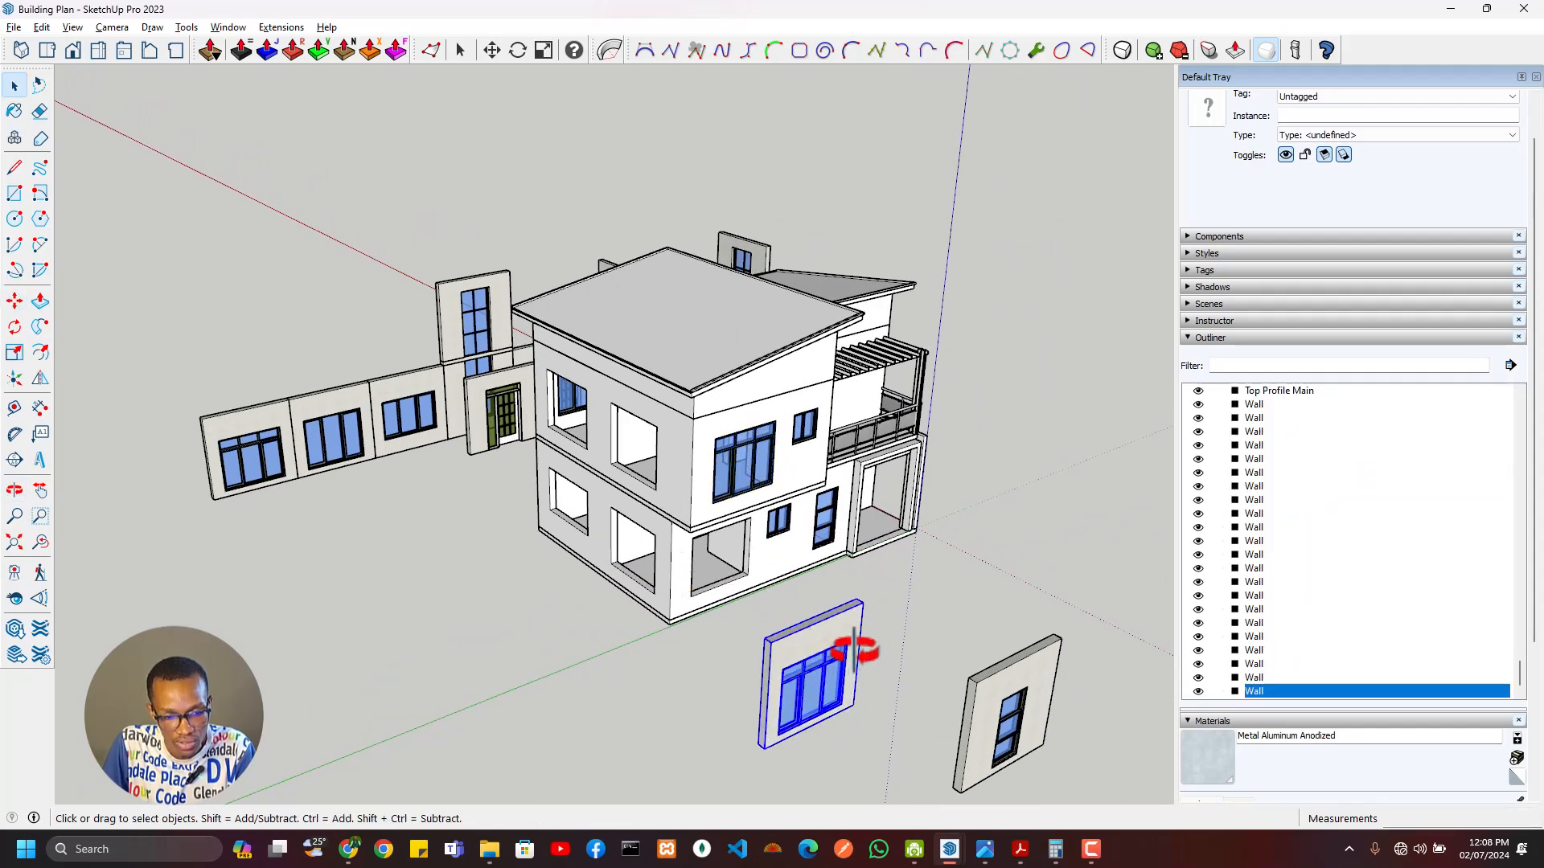
scroll(861, 620, "up", 6)
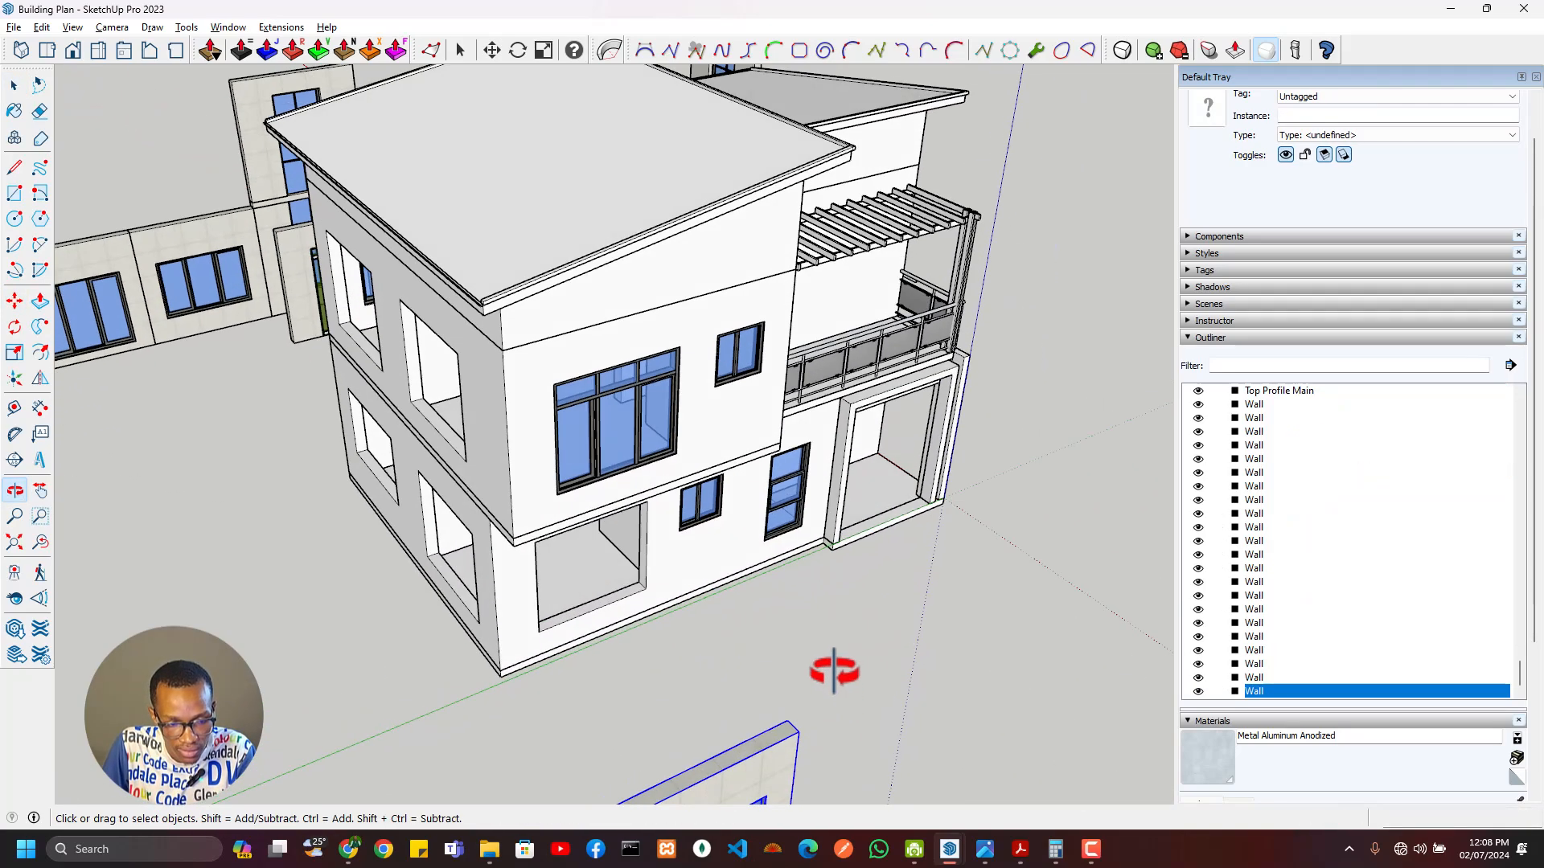
middle_click_drag(883, 596, 864, 596)
key("q")
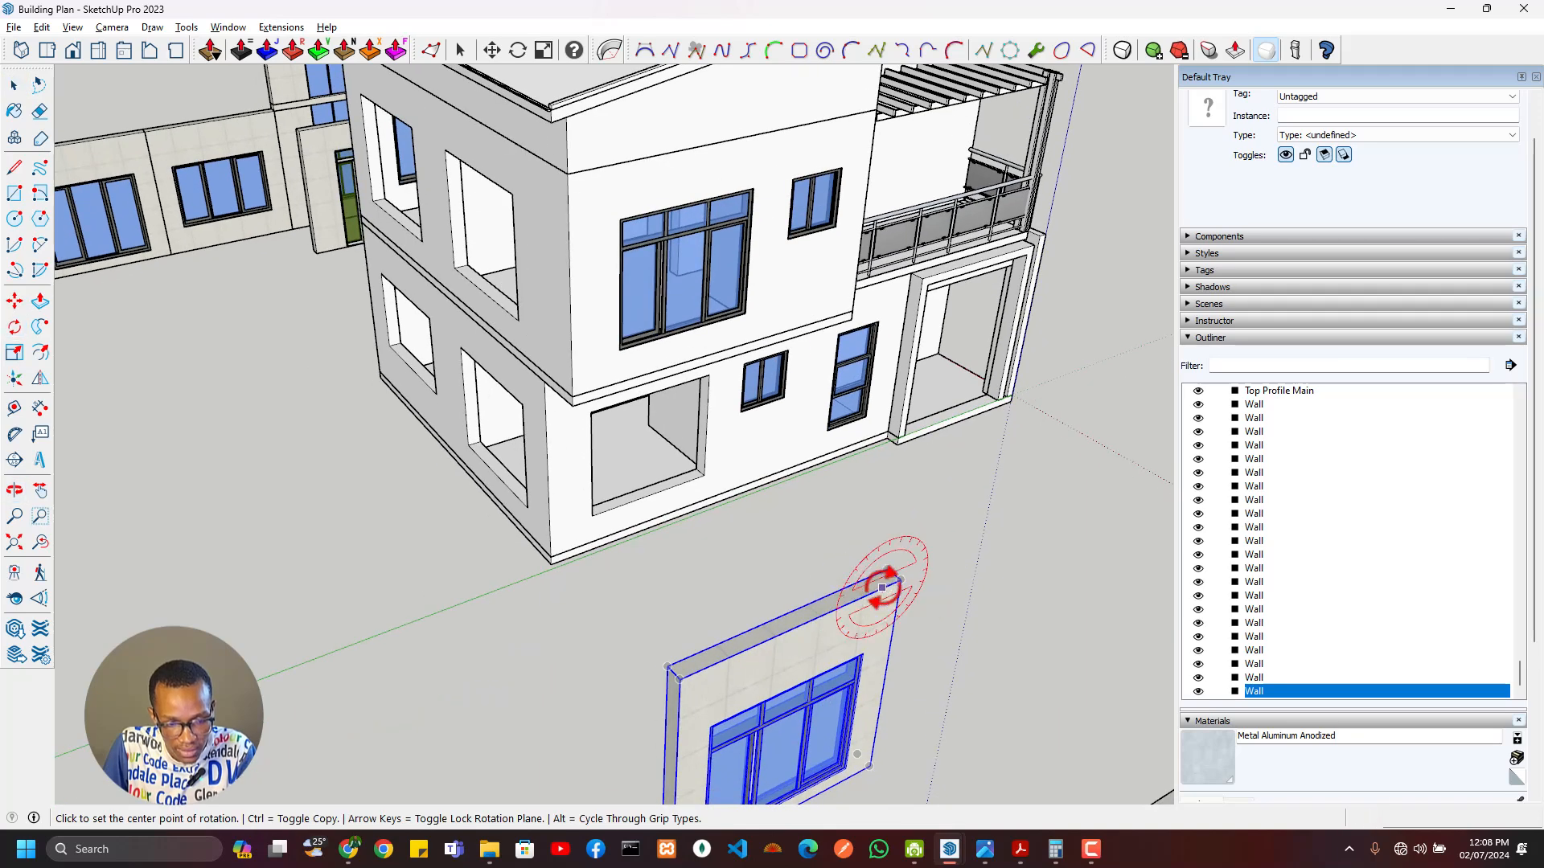
key("m")
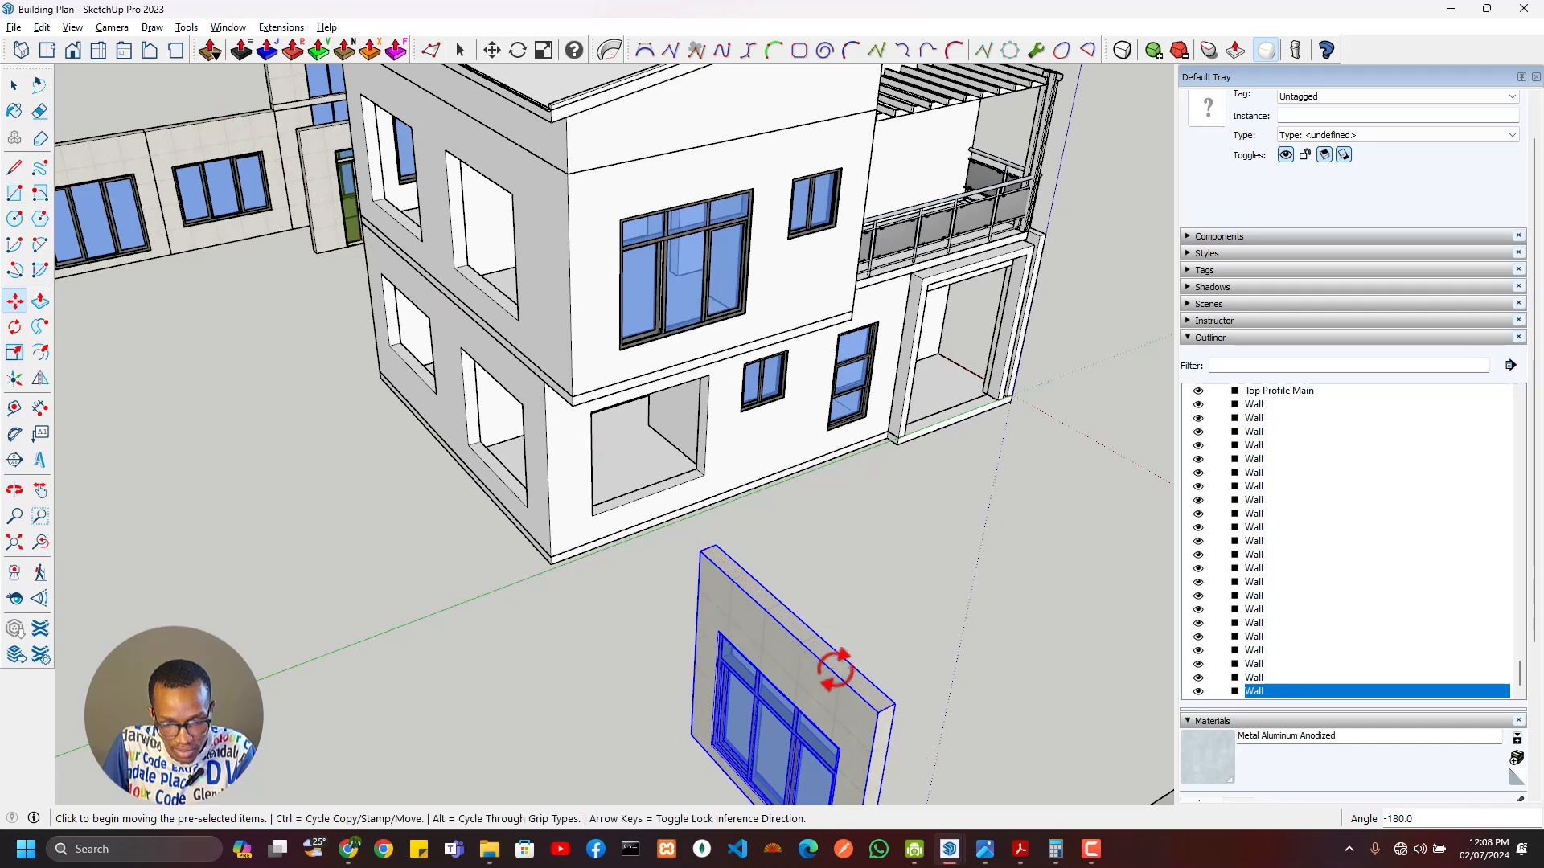
Step: Copy the W-05 Sliding Window Top Case from the rotated sample wall into the nearer upper-floor opening of the two-opening wall
middle_click_drag(841, 727, 968, 586)
scroll(969, 575, "up", 3)
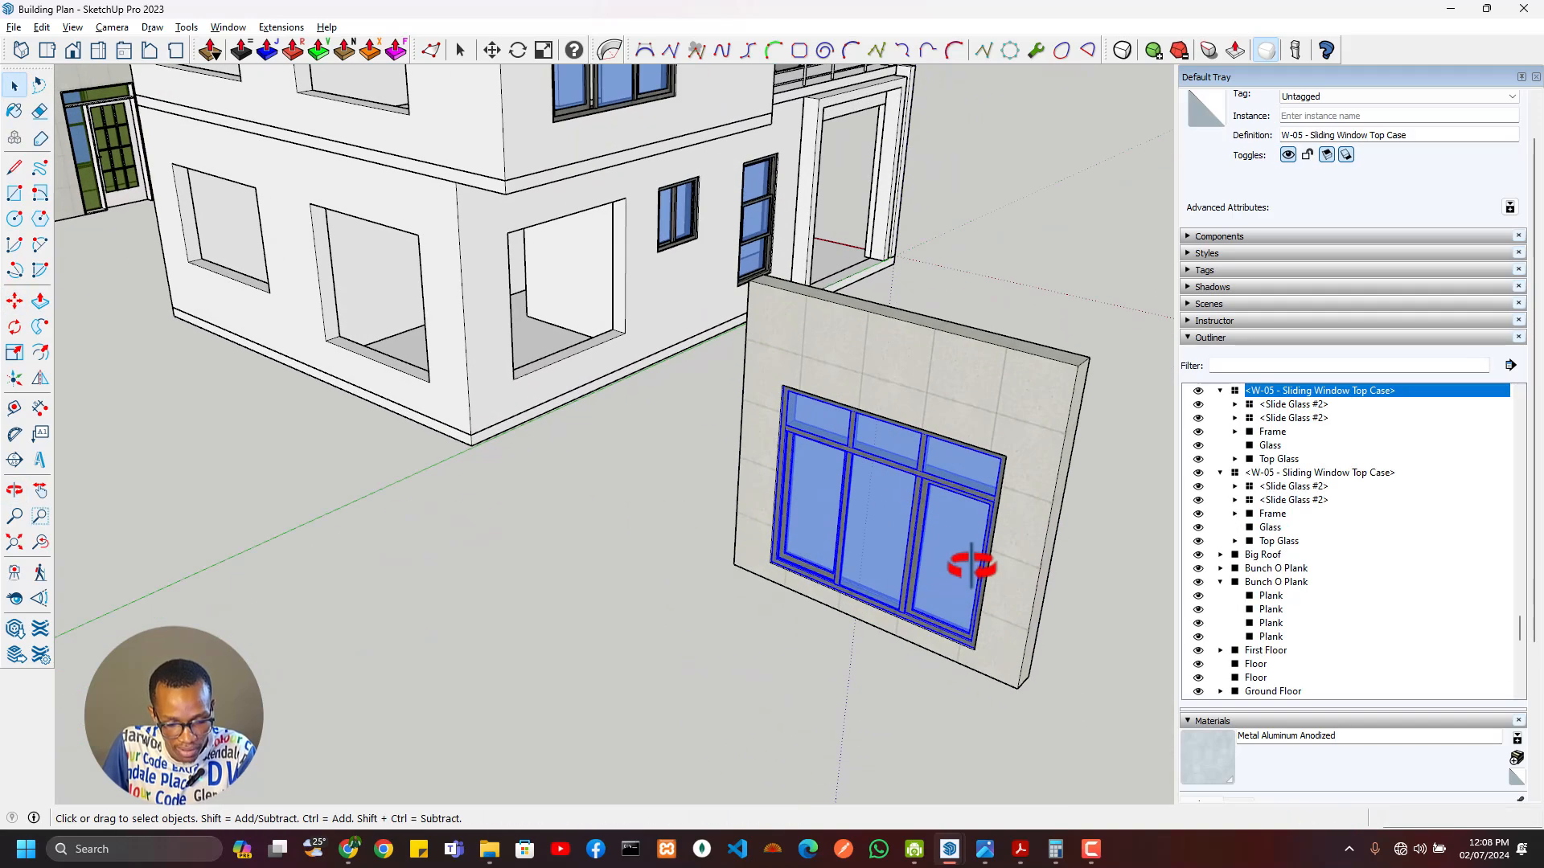
scroll(1014, 467, "up", 1)
left_click(1004, 454)
middle_click_drag(923, 578, 837, 592)
scroll(837, 593, "up", 5)
scroll(905, 468, "up", 2)
key("ctrl")
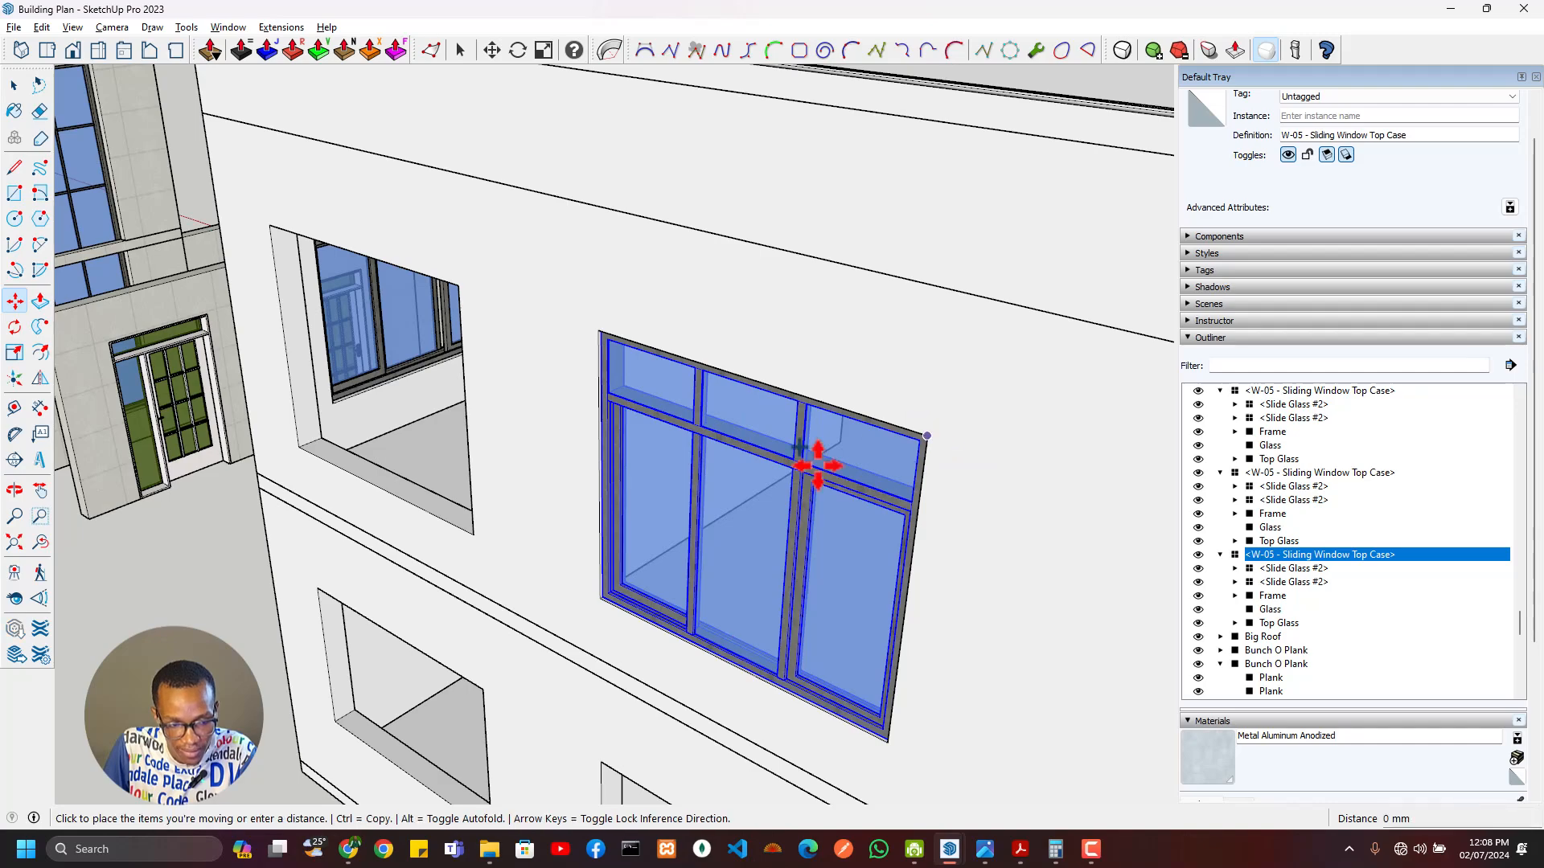
Step: Copy the placed W-05 top-case window 3386 mm along the wall into the second upper-floor opening
key("ctrl")
middle_click_drag(786, 579, 878, 551)
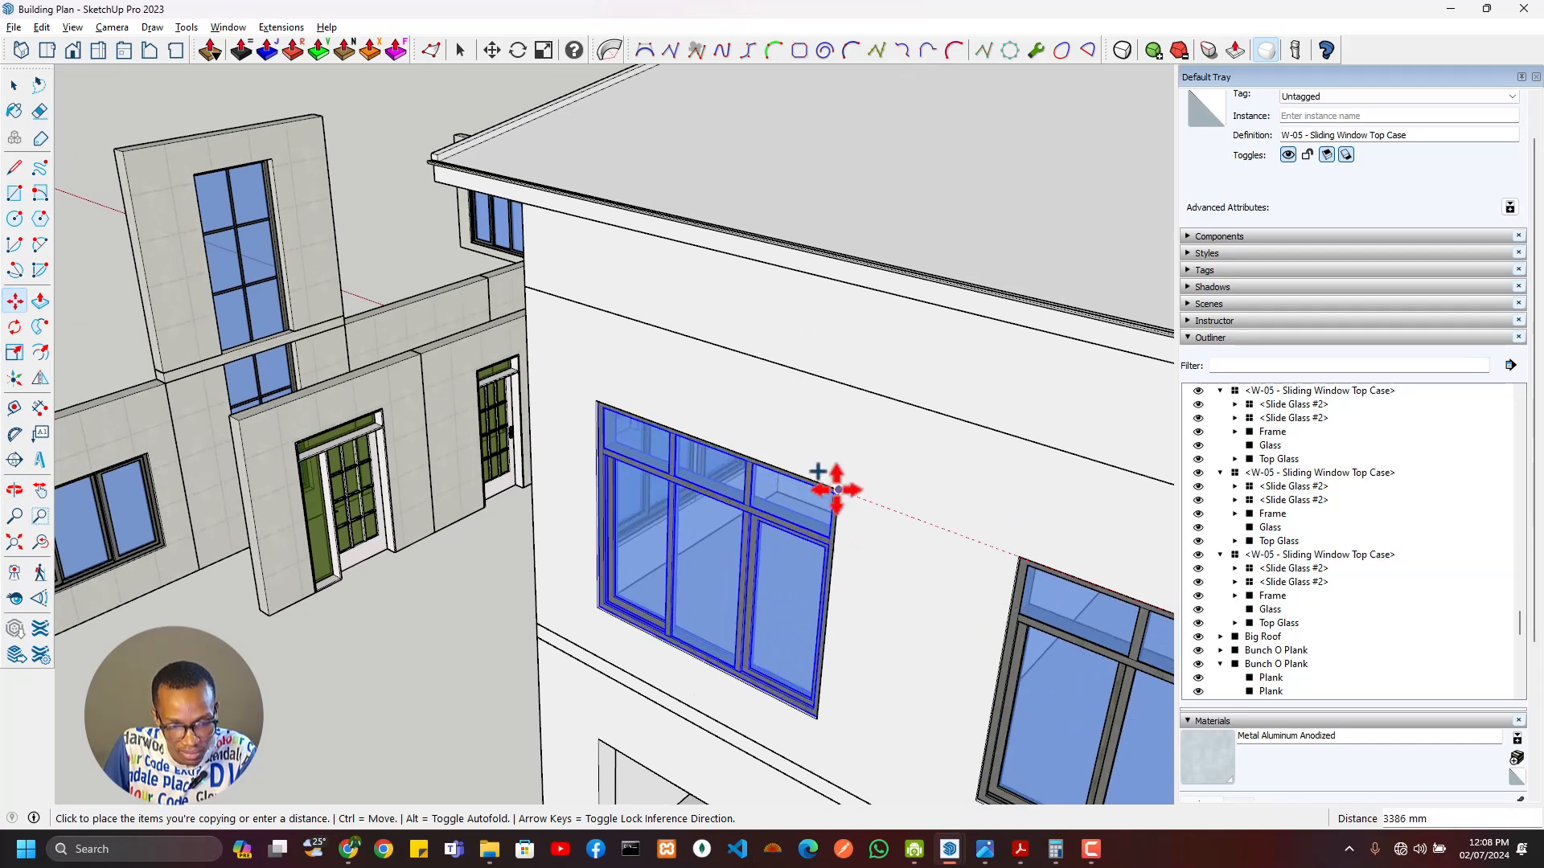
scroll(821, 655, "down", 5)
middle_click_drag(820, 655, 674, 530)
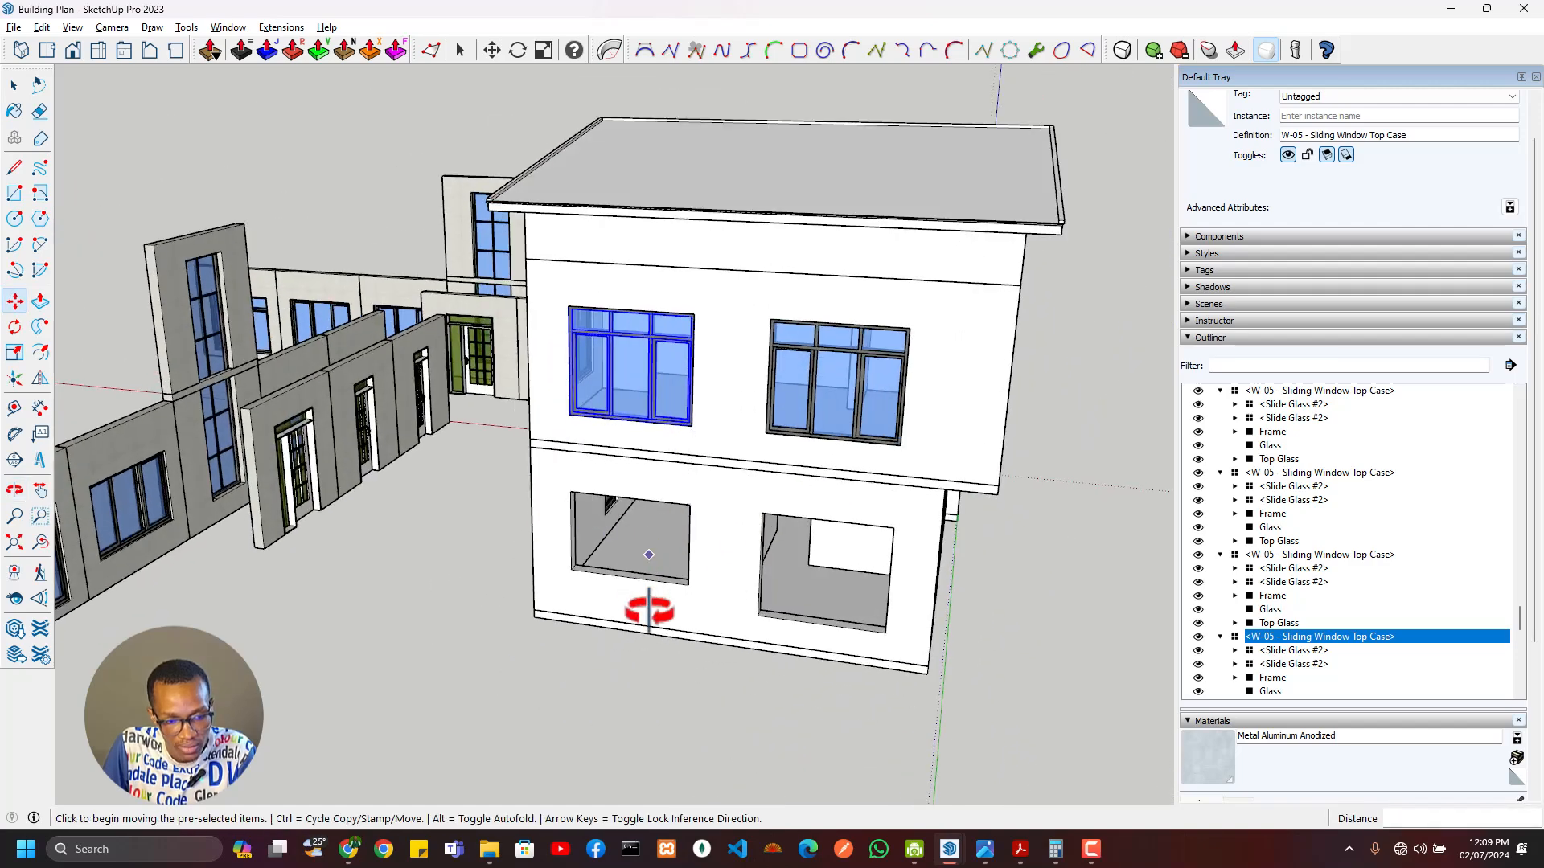
Step: Copy the W-04 and W-05 sliding-window sample walls together to the open ground beyond the house wall with two ground-floor openings
middle_click_drag(649, 611, 903, 635)
key("space")
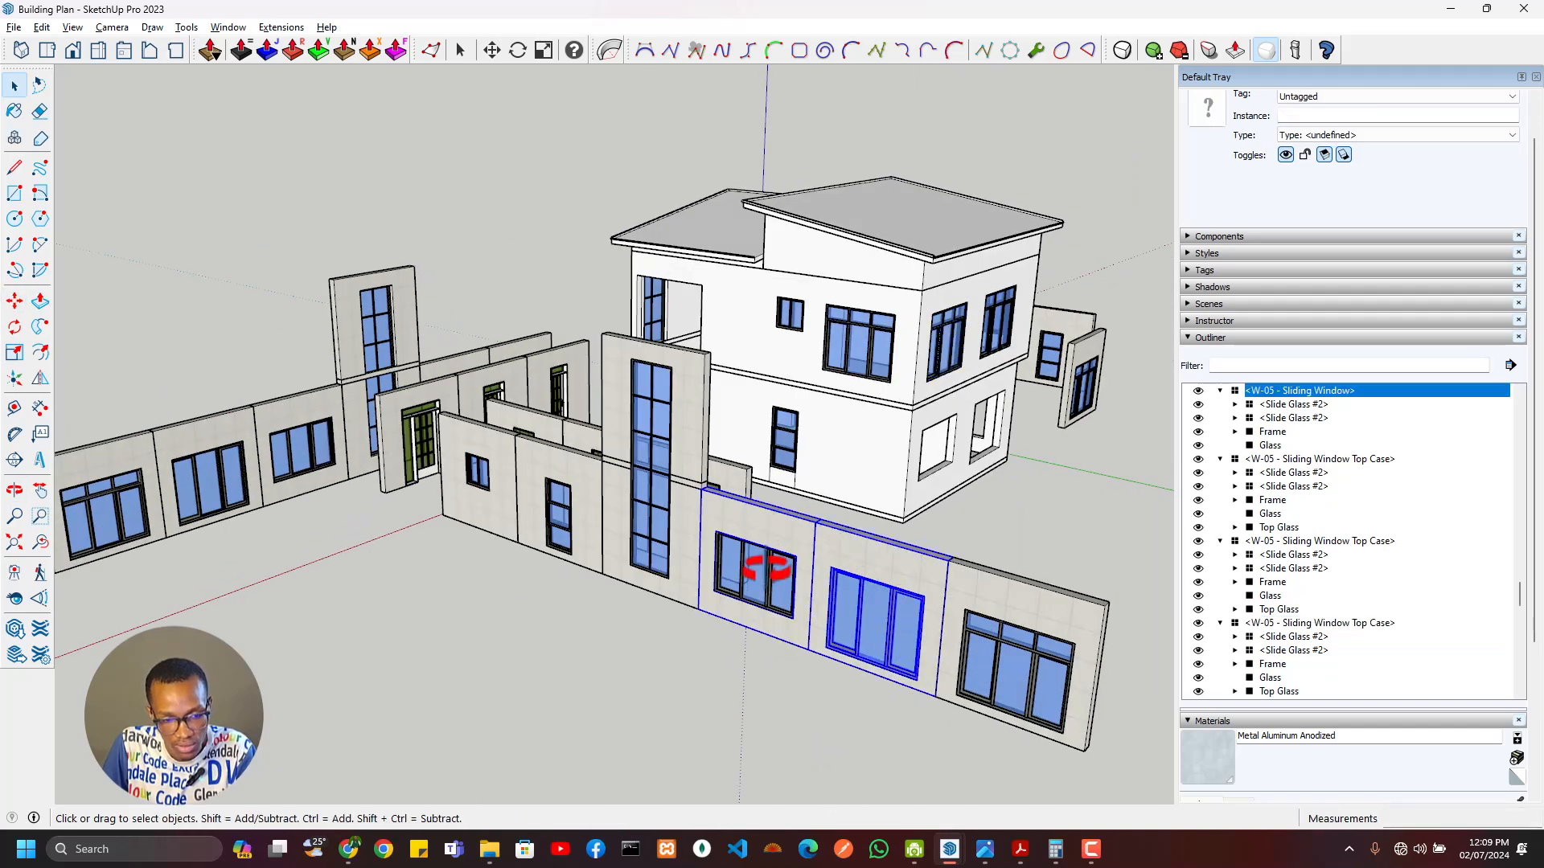
middle_click_drag(768, 569, 837, 581)
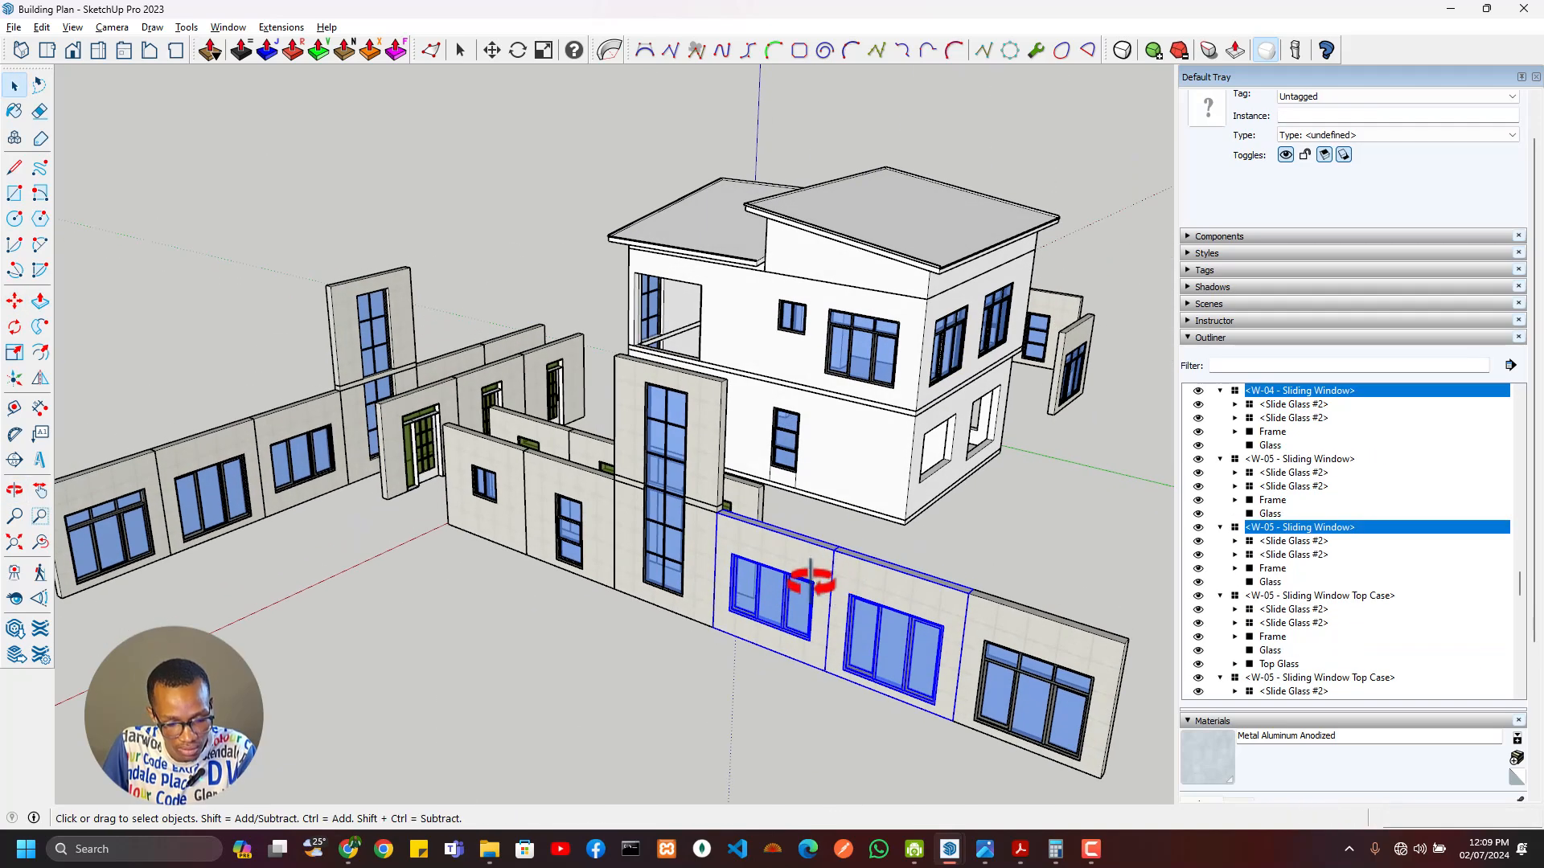
left_click(718, 513)
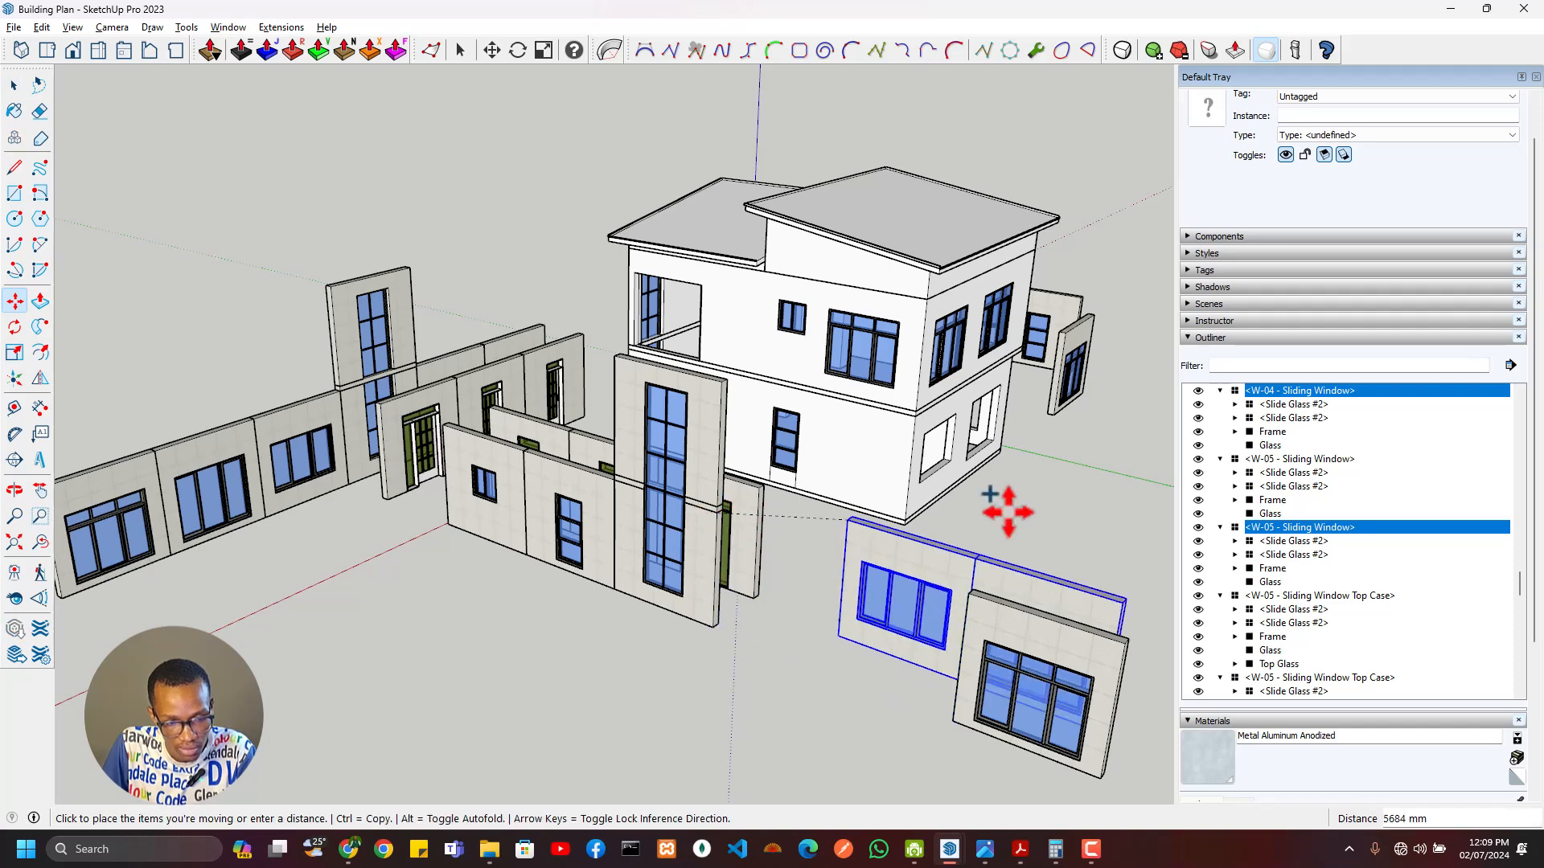
key("ctrl")
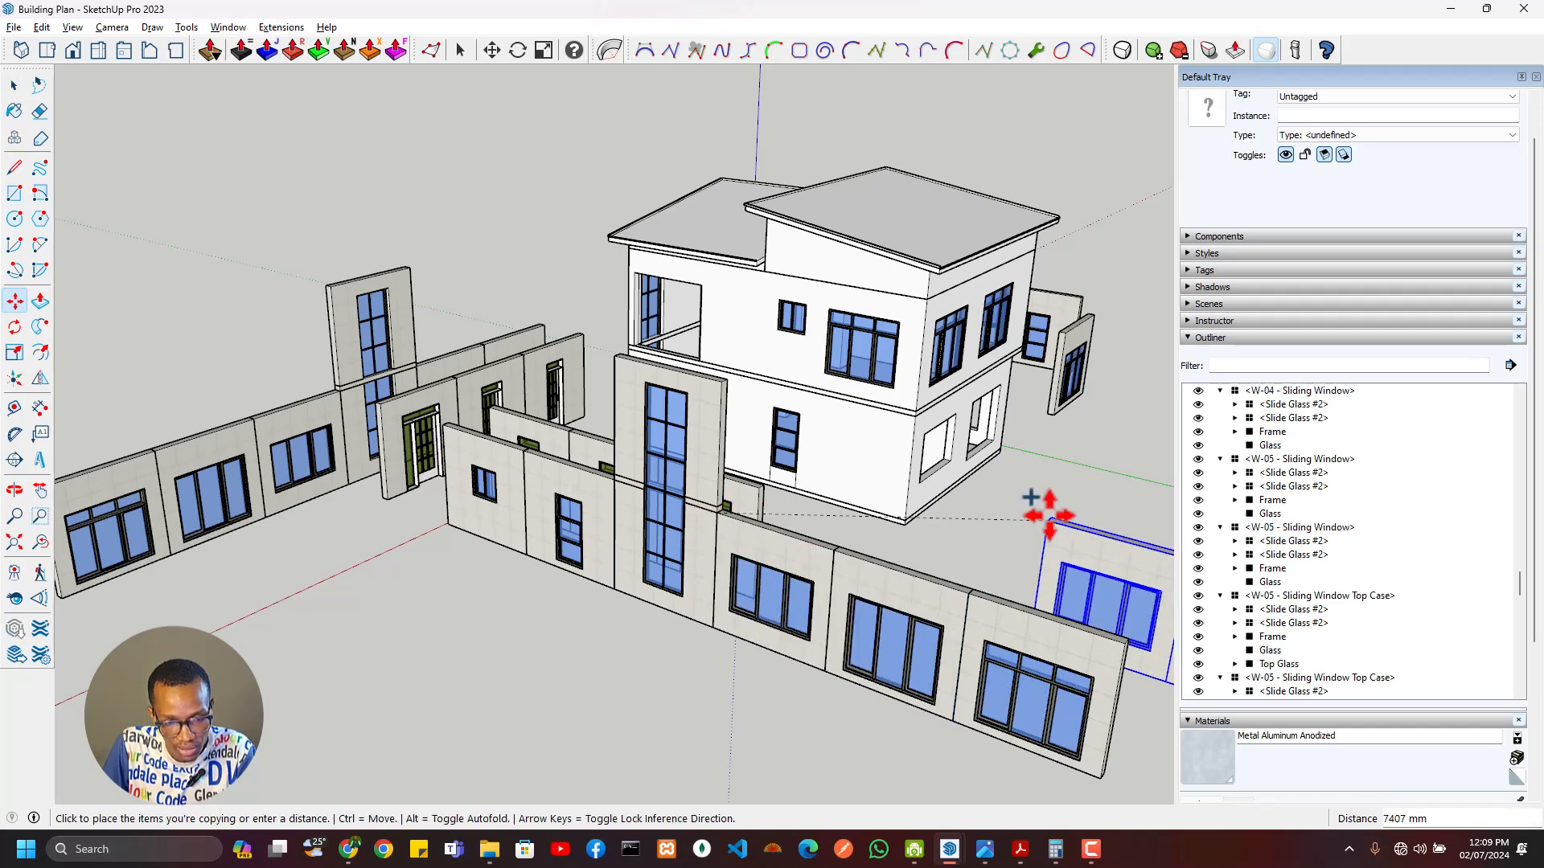
left_click(1042, 466)
Step: Rotate the two copied sliding-window sample walls about the vertical axis at their upper outer corner
scroll(885, 563, "up", 6)
key("q")
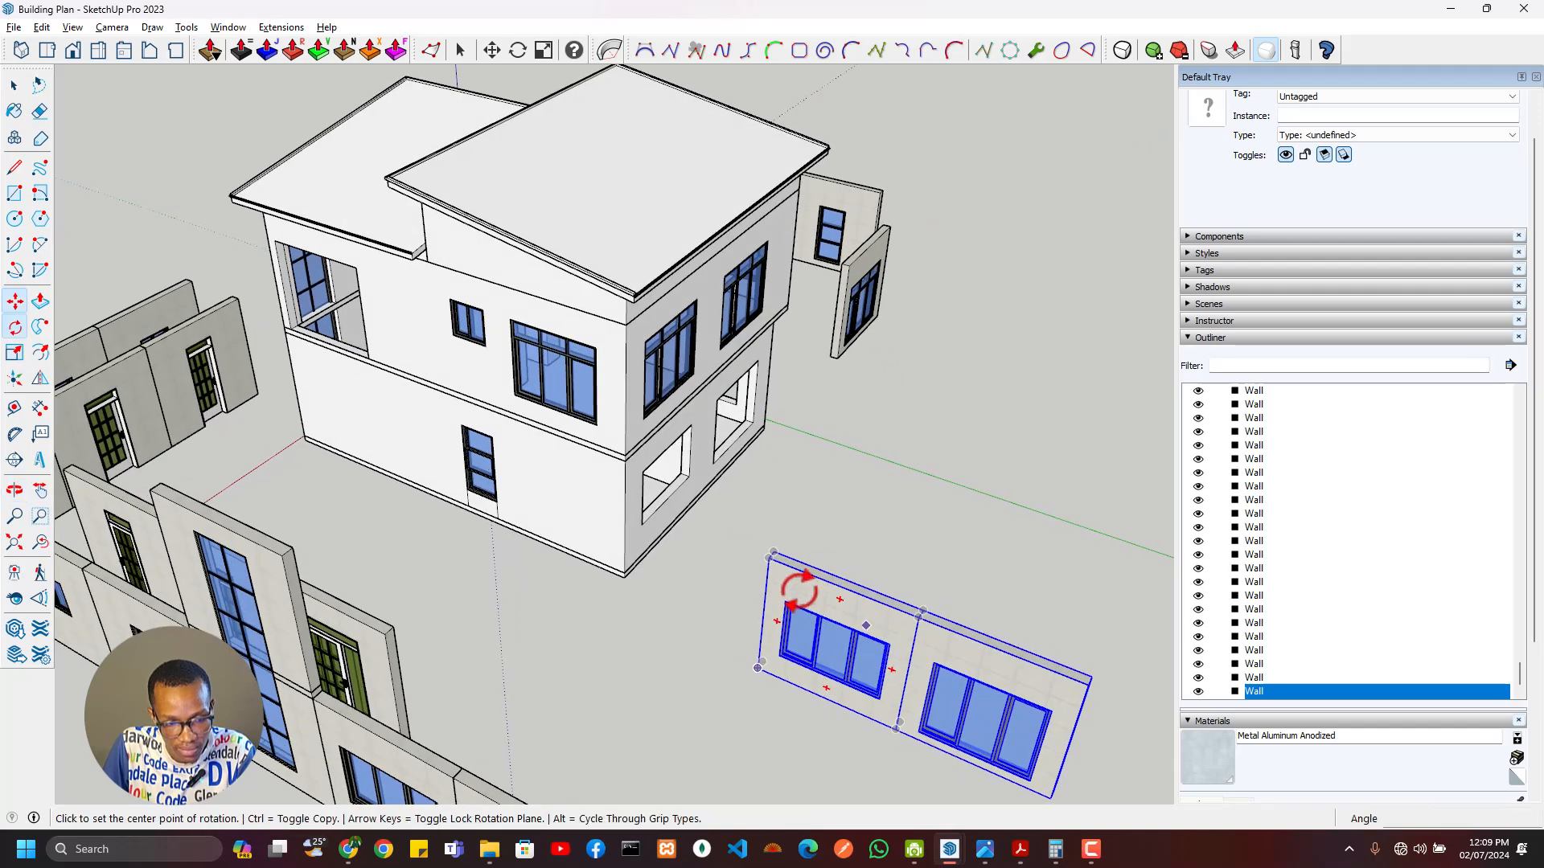
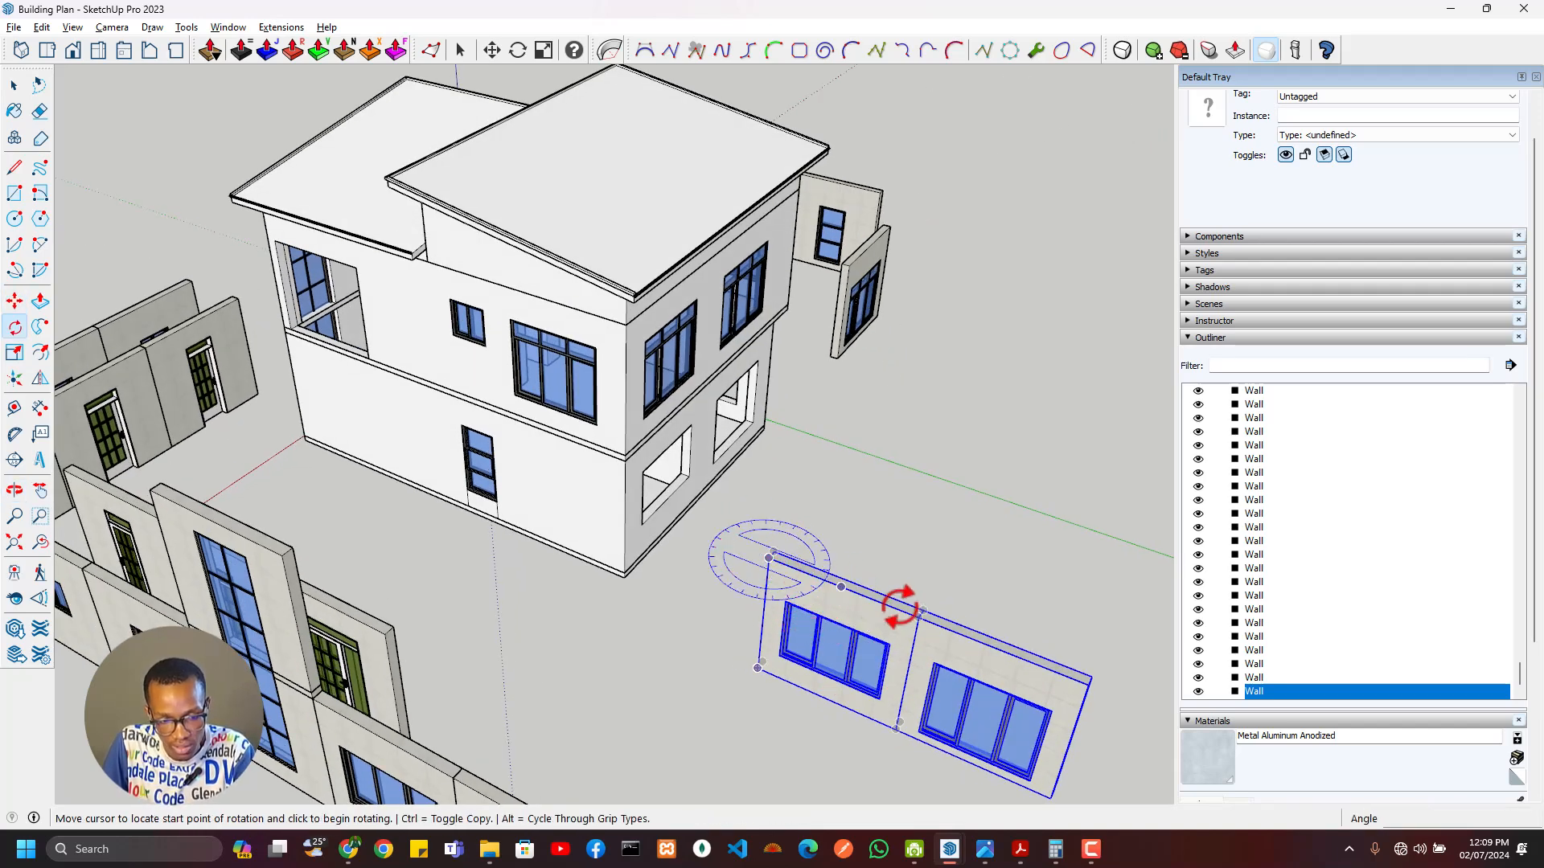
left_click(918, 617)
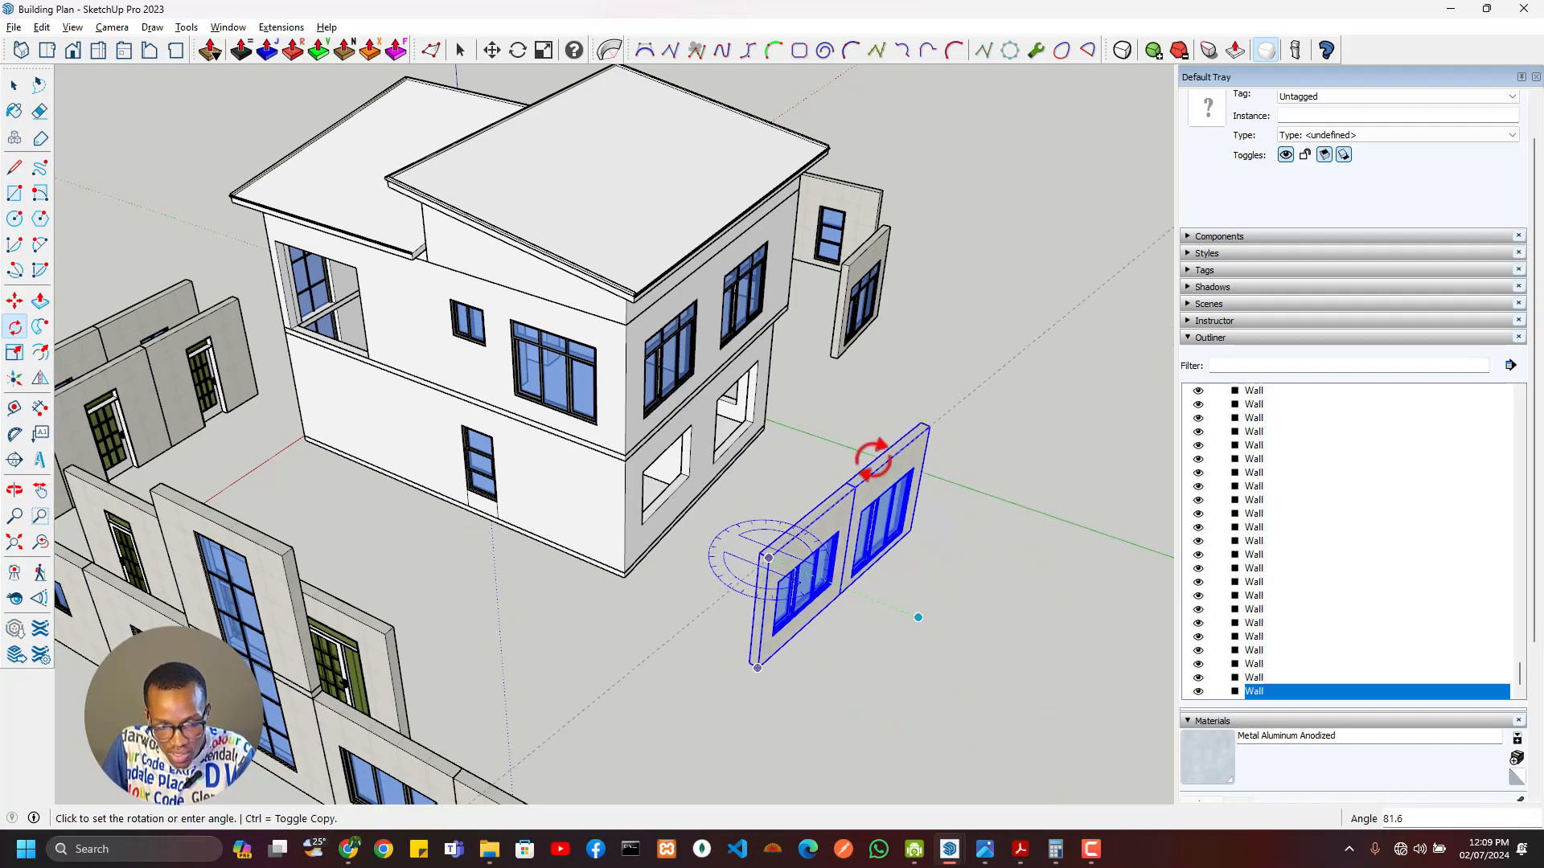
Step: Move the W-04 sliding window from the freestanding wall panel into the wider, shorter ground-floor opening beside the corner
middle_click_drag(874, 581, 624, 621)
scroll(624, 622, "up", 3)
key("space")
left_click(624, 623)
scroll(705, 592, "up", 3)
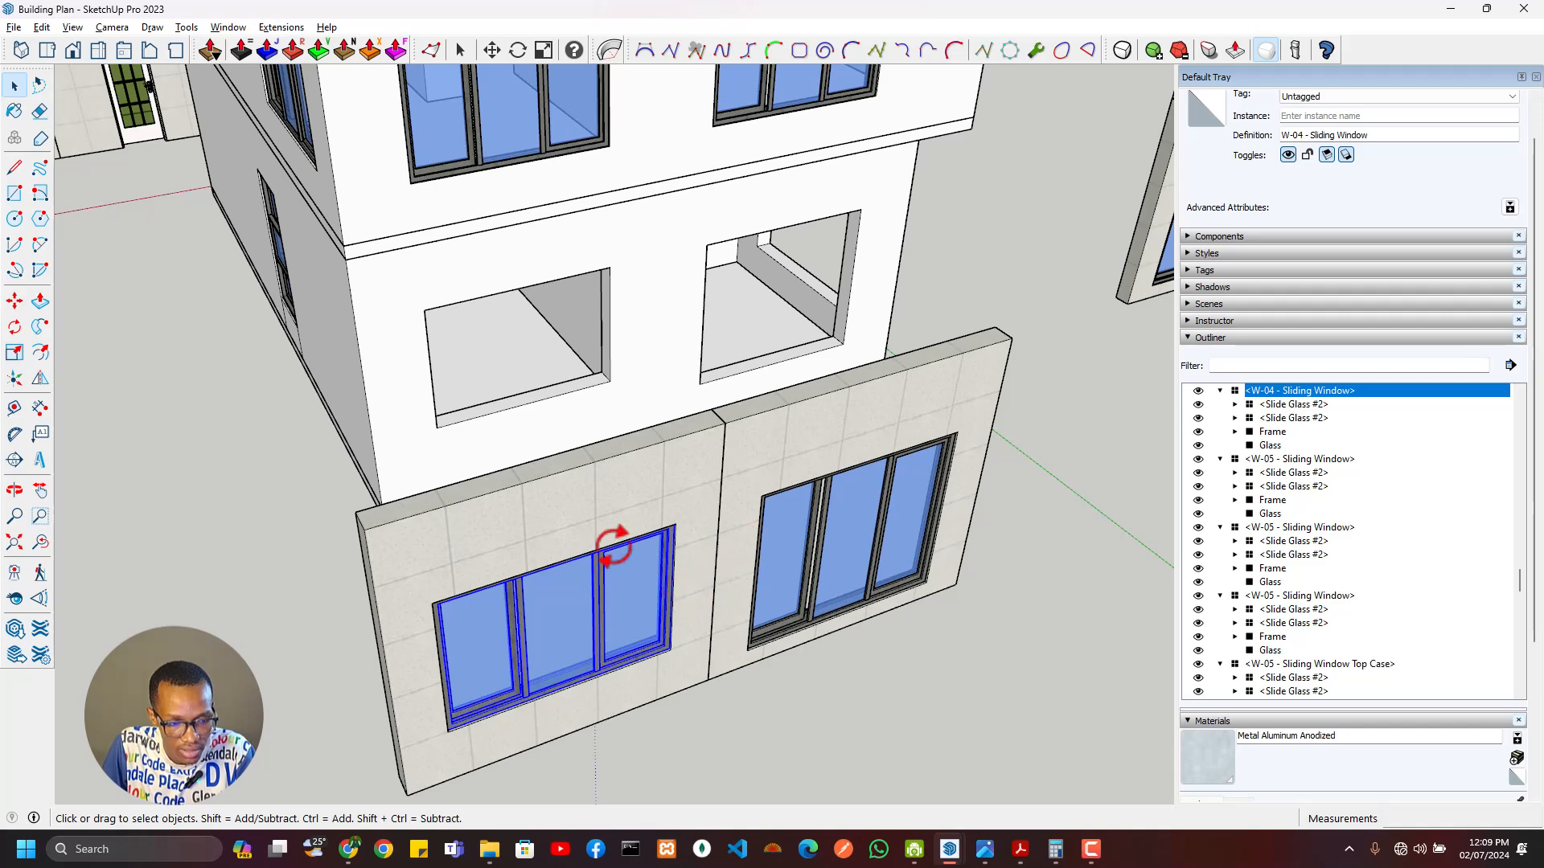
middle_click_drag(470, 571, 458, 578)
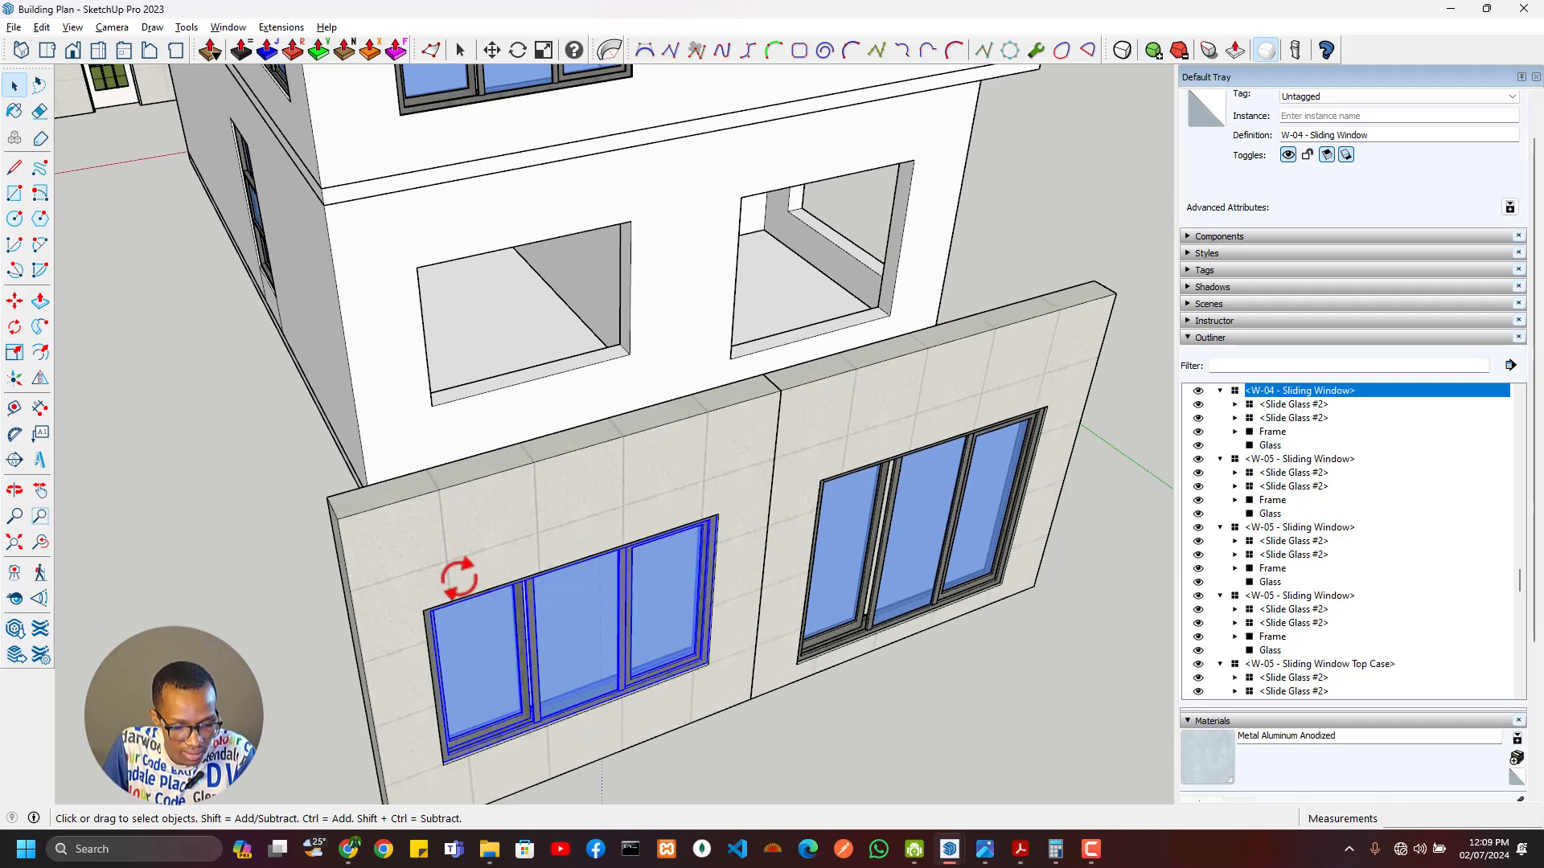
left_click(425, 611)
middle_click_drag(550, 493, 577, 680, "shift")
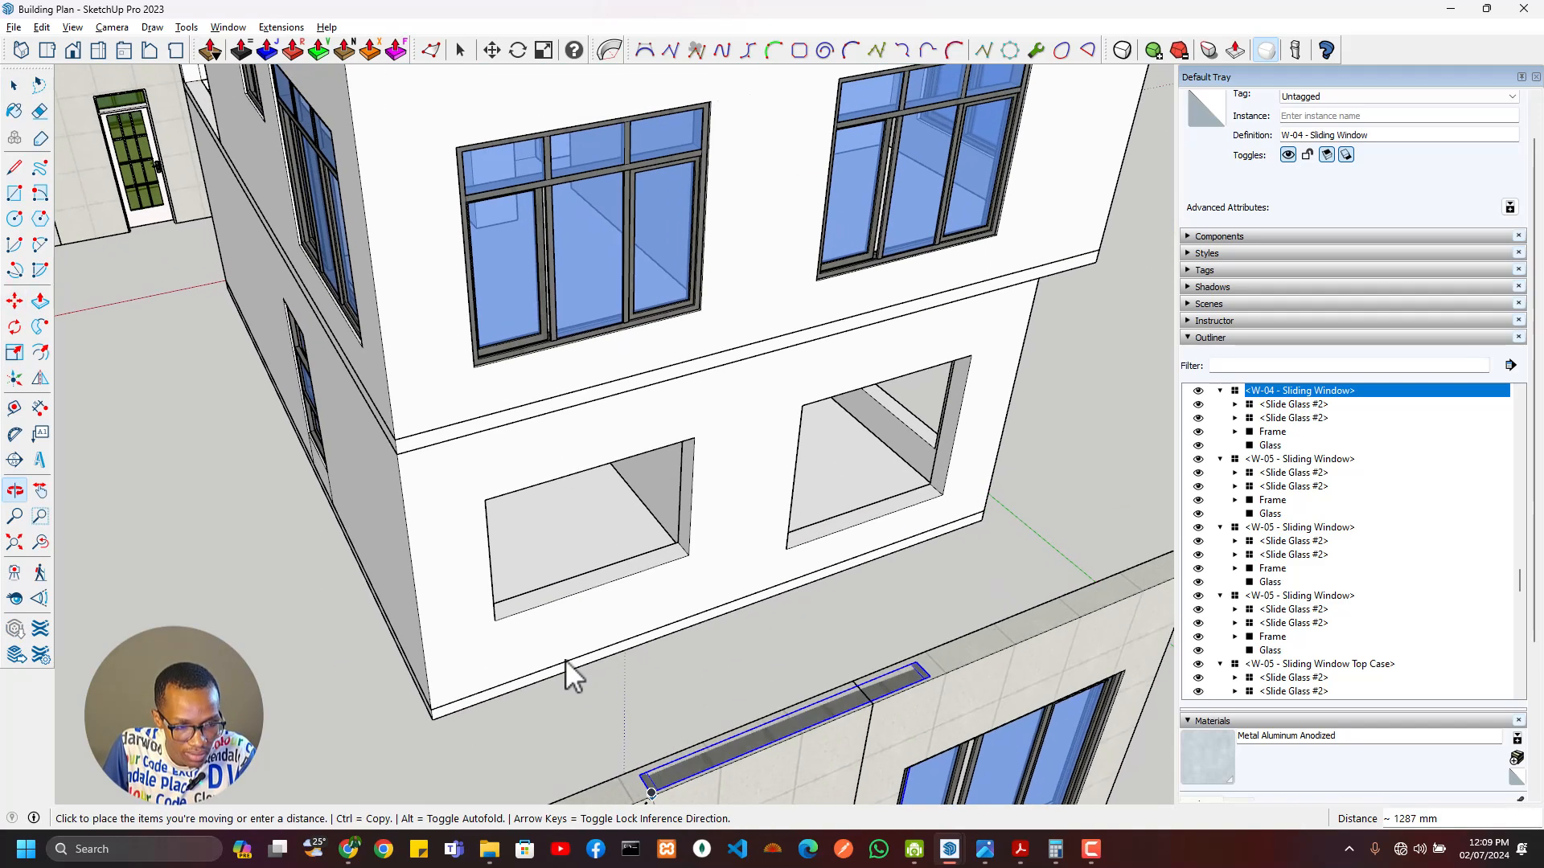
scroll(521, 579, "up", 2)
left_click(465, 457)
scroll(599, 609, "down", 2)
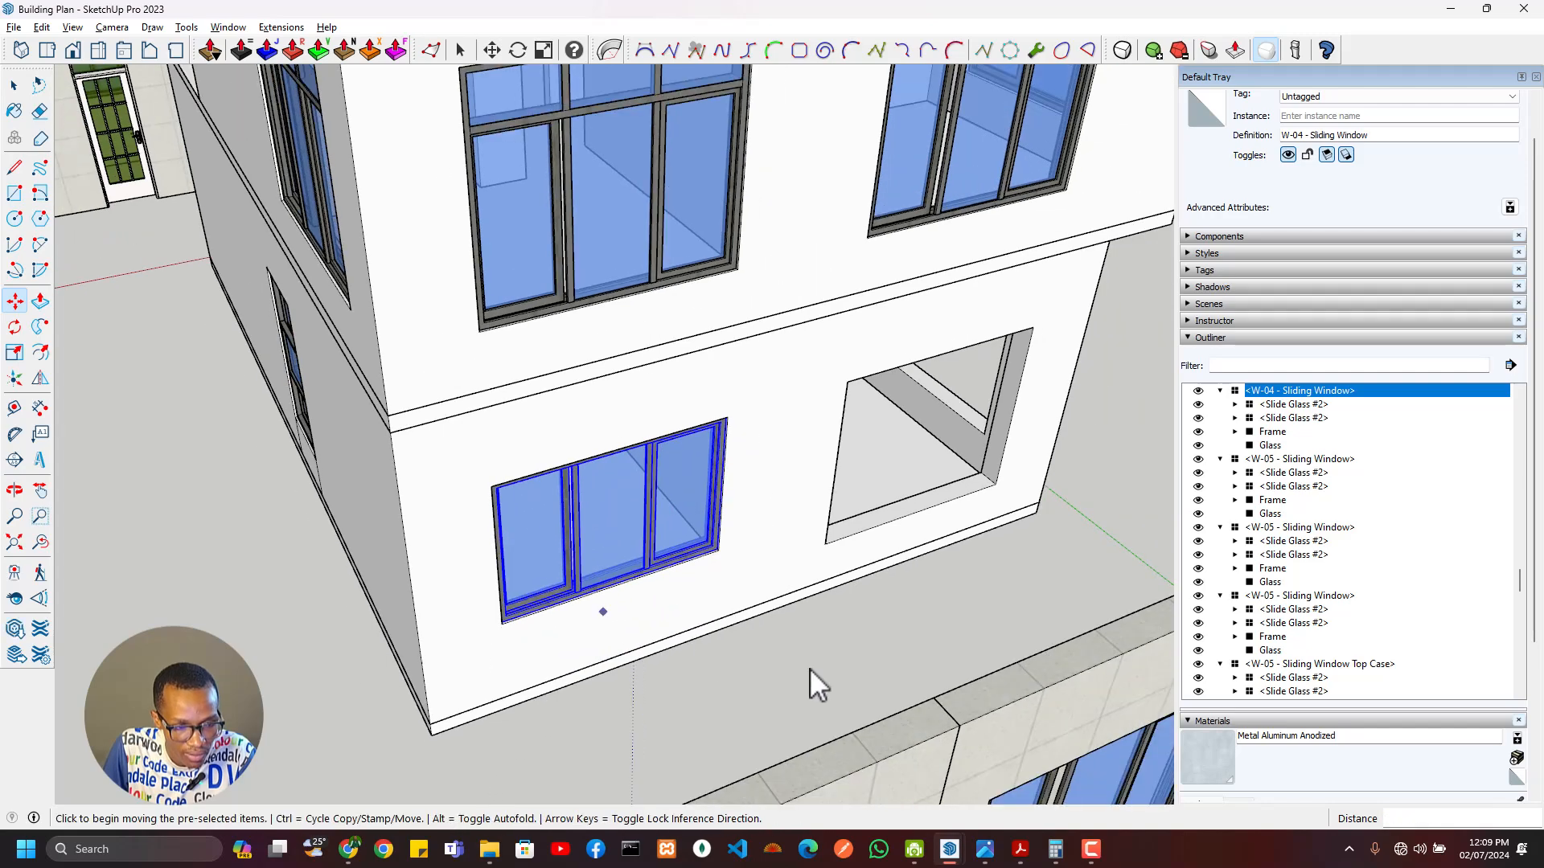
Step: Copy the W-05 sliding window from the adjoining wall panel into the remaining ground-floor opening on the same facade
middle_click_drag(809, 668, 463, 436, "shift")
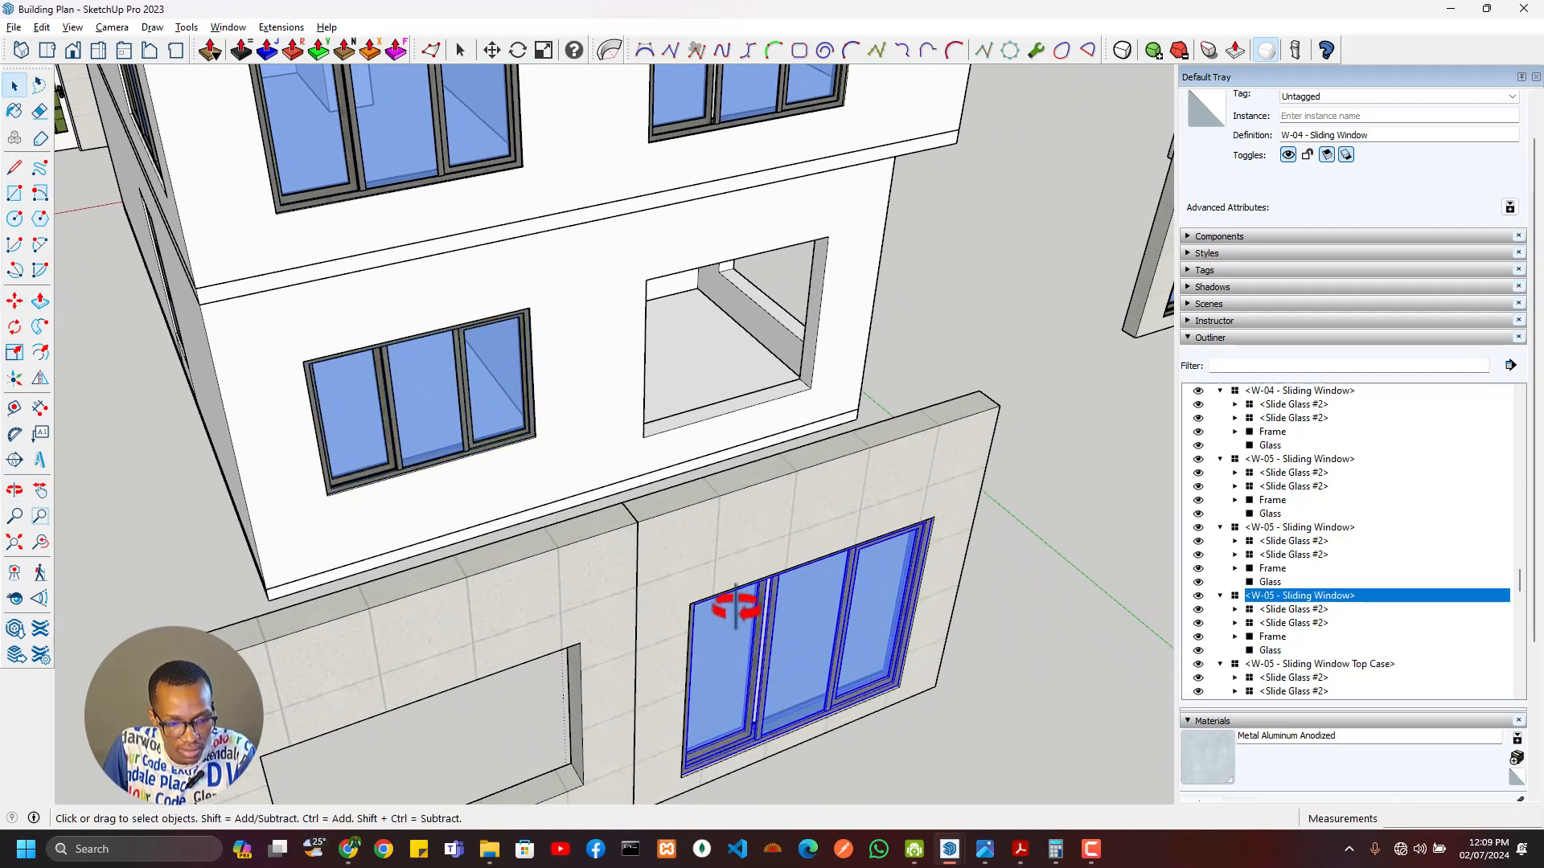
scroll(693, 613, "up", 2)
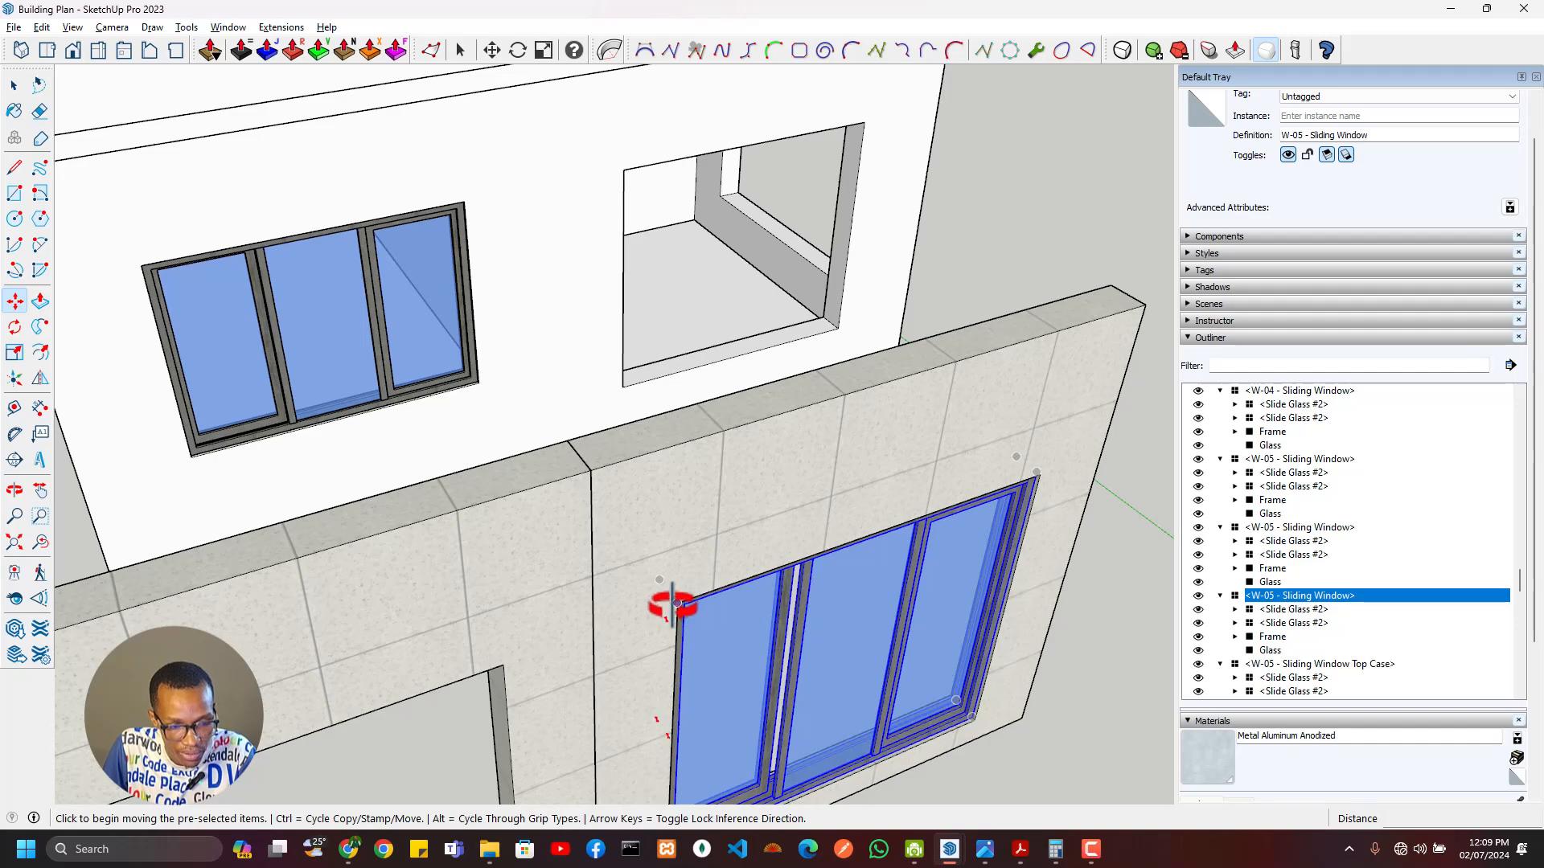
left_click(676, 602)
middle_click_drag(716, 417, 772, 740, "shift")
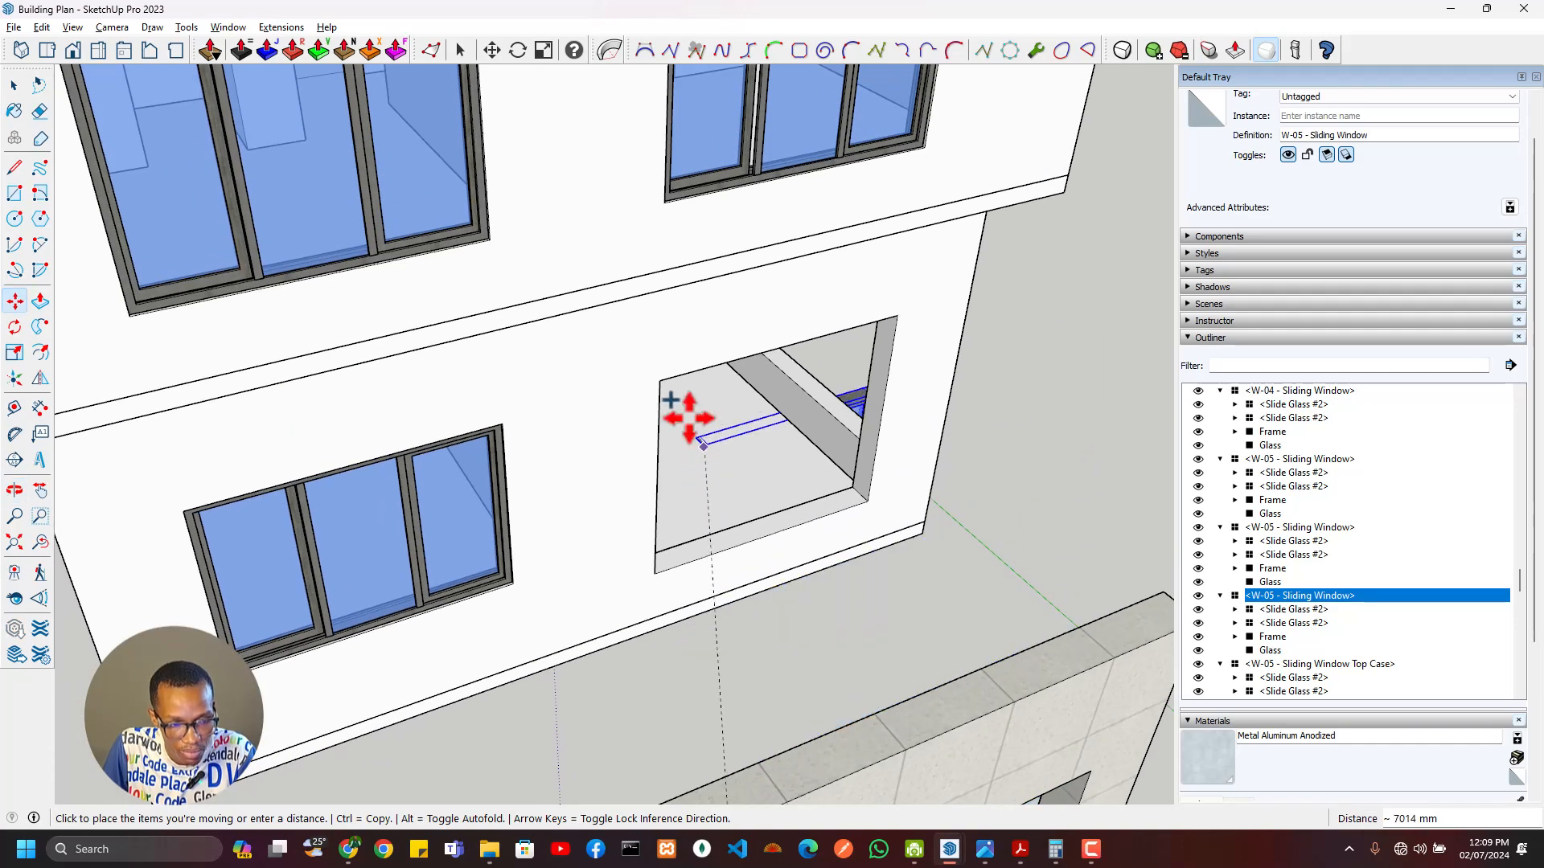
scroll(696, 575, "down", 3)
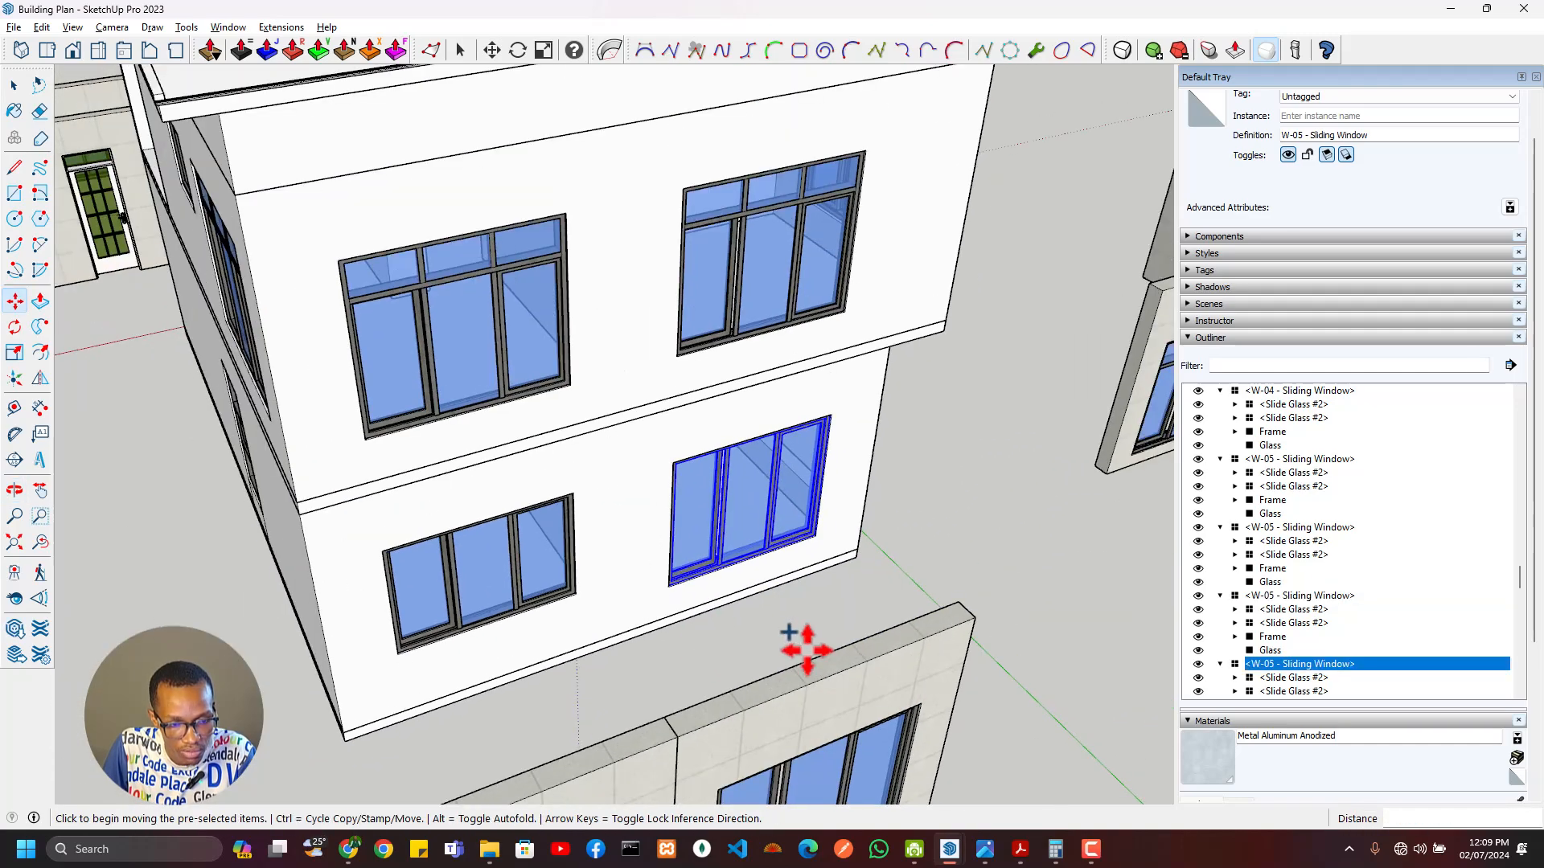
Step: Rotate the freestanding wall panel and its W-05 sliding window to stand perpendicular to the facade
middle_click_drag(787, 631, 778, 501, "shift")
key("space")
left_click(705, 592)
scroll(731, 630, "down", 2)
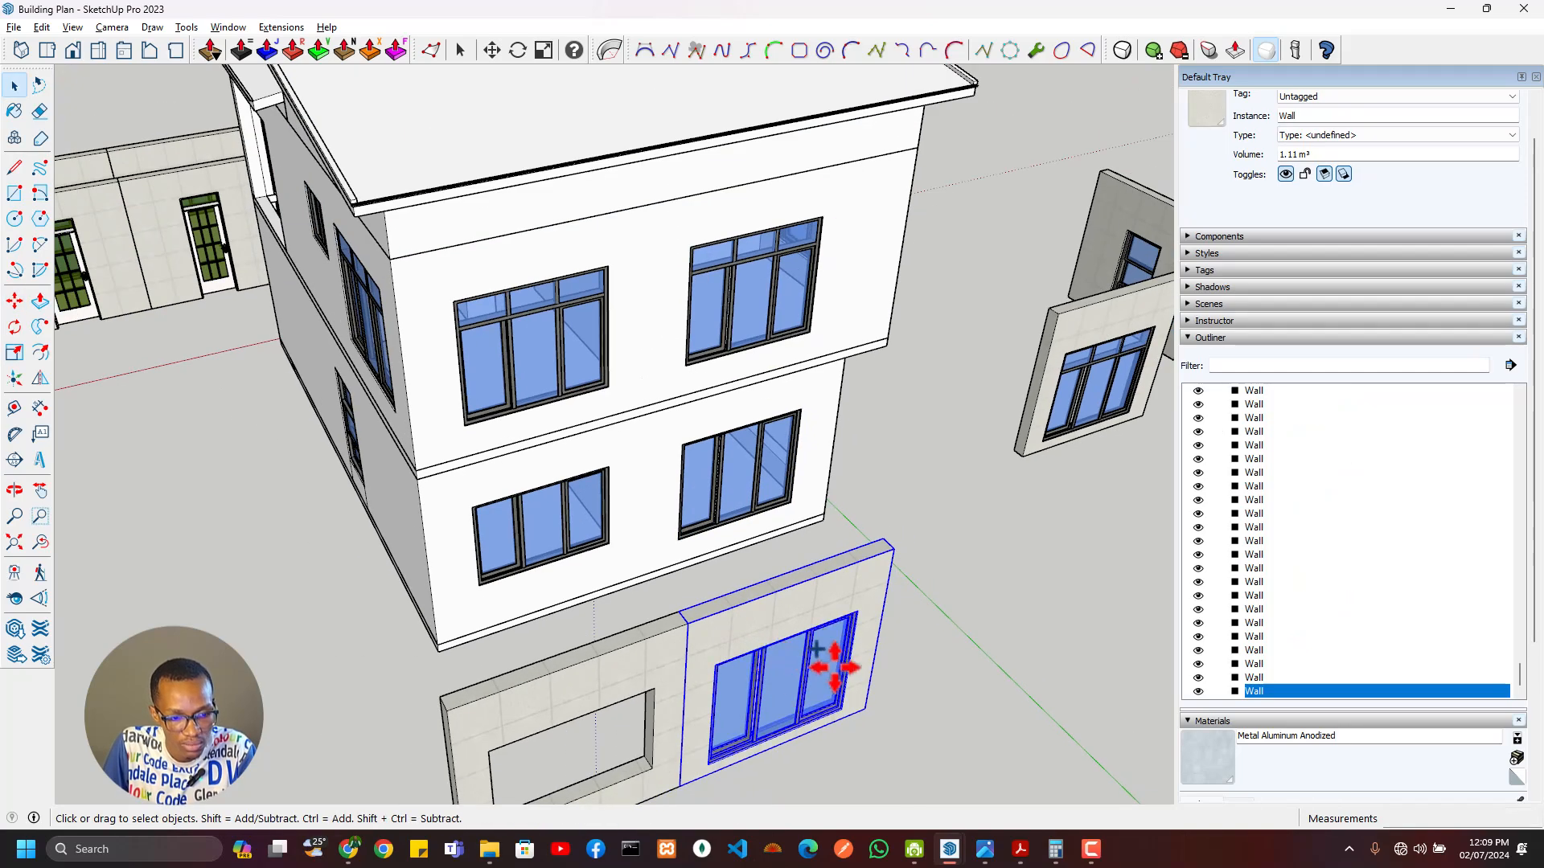
key("m")
middle_click_drag(799, 662, 608, 661)
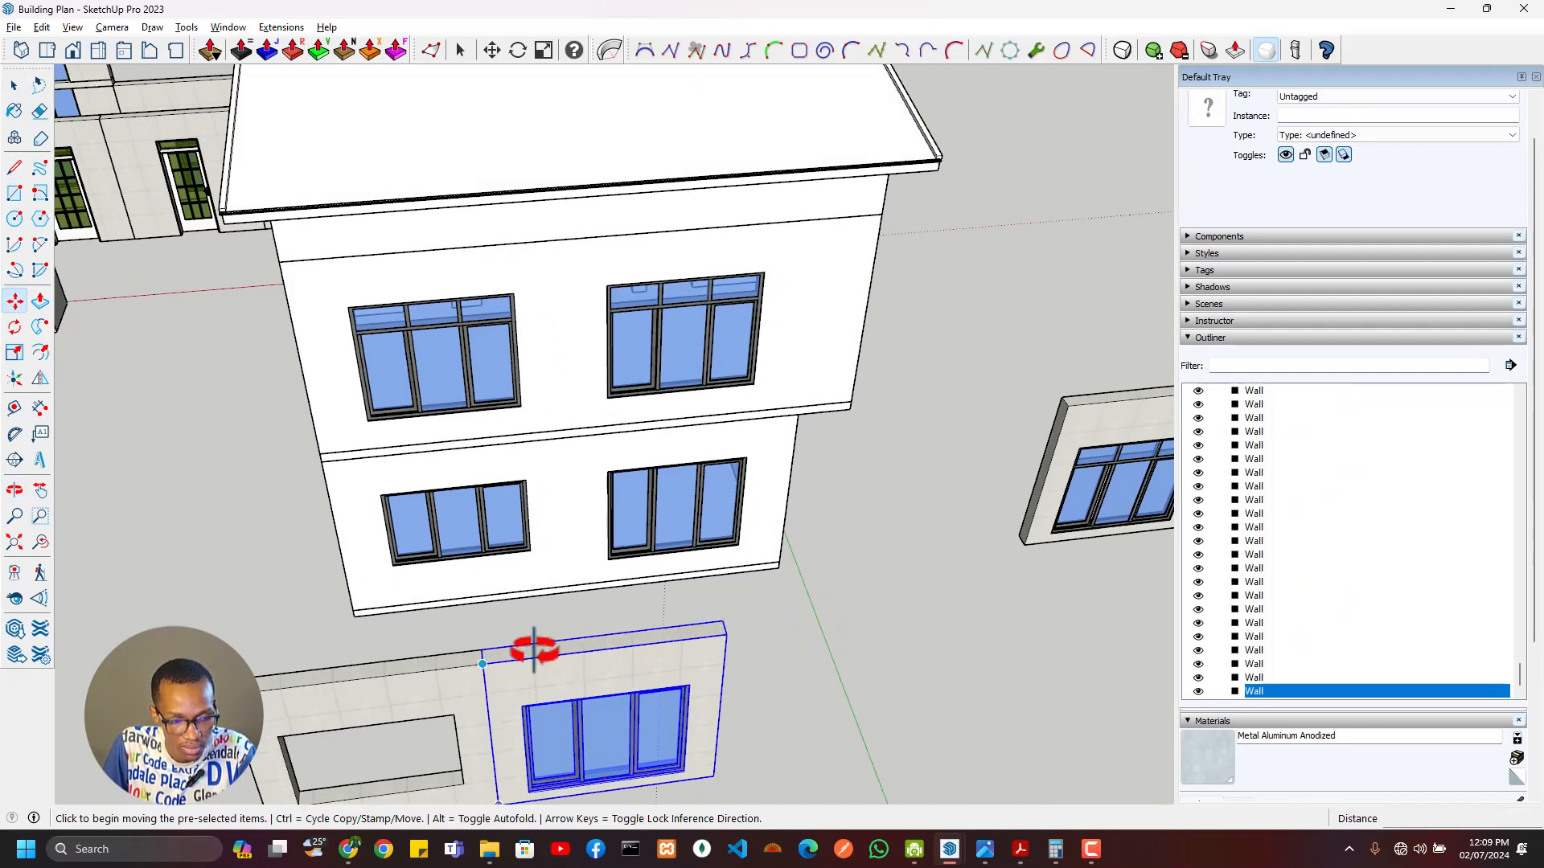
left_click(701, 630)
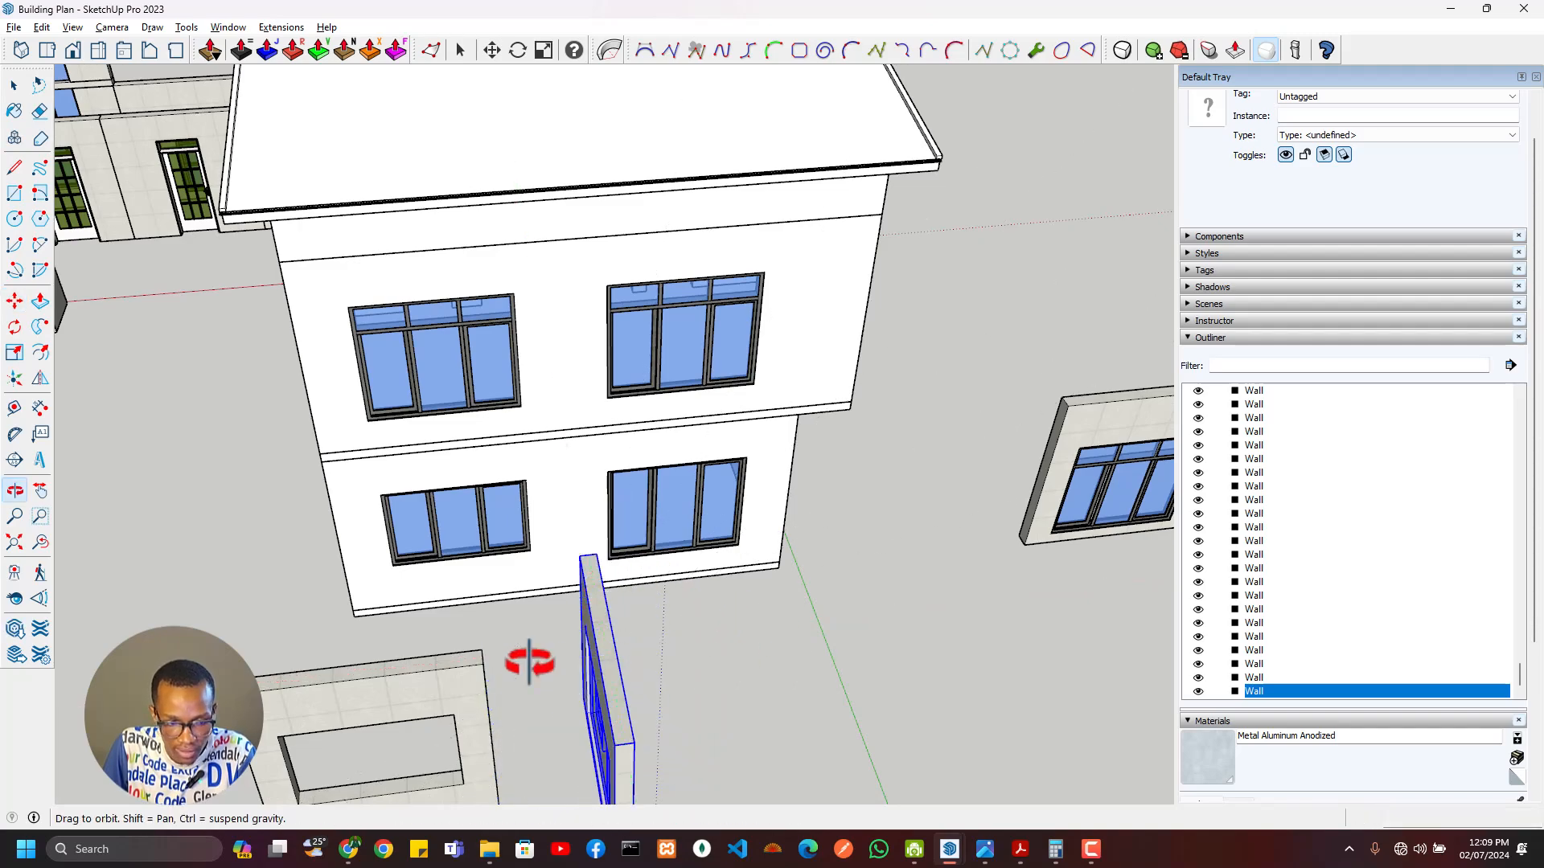
Step: Move the W-05 sliding window from the rotated wall panel into the empty ground-floor opening around the corner
middle_click_drag(529, 661, 379, 517)
scroll(402, 507, "up", 2)
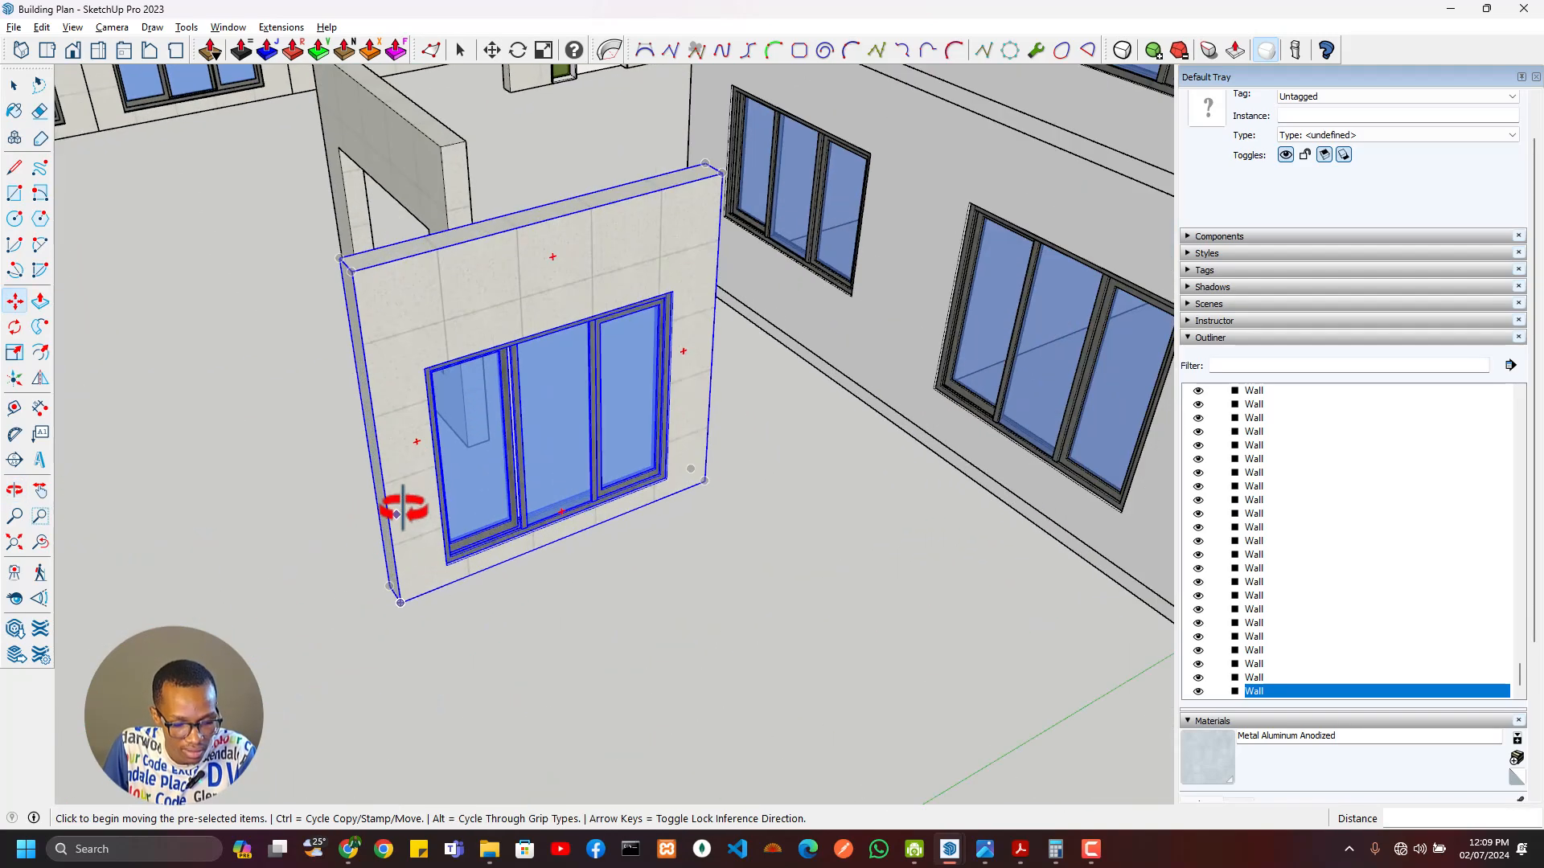
key("space")
left_click(490, 484)
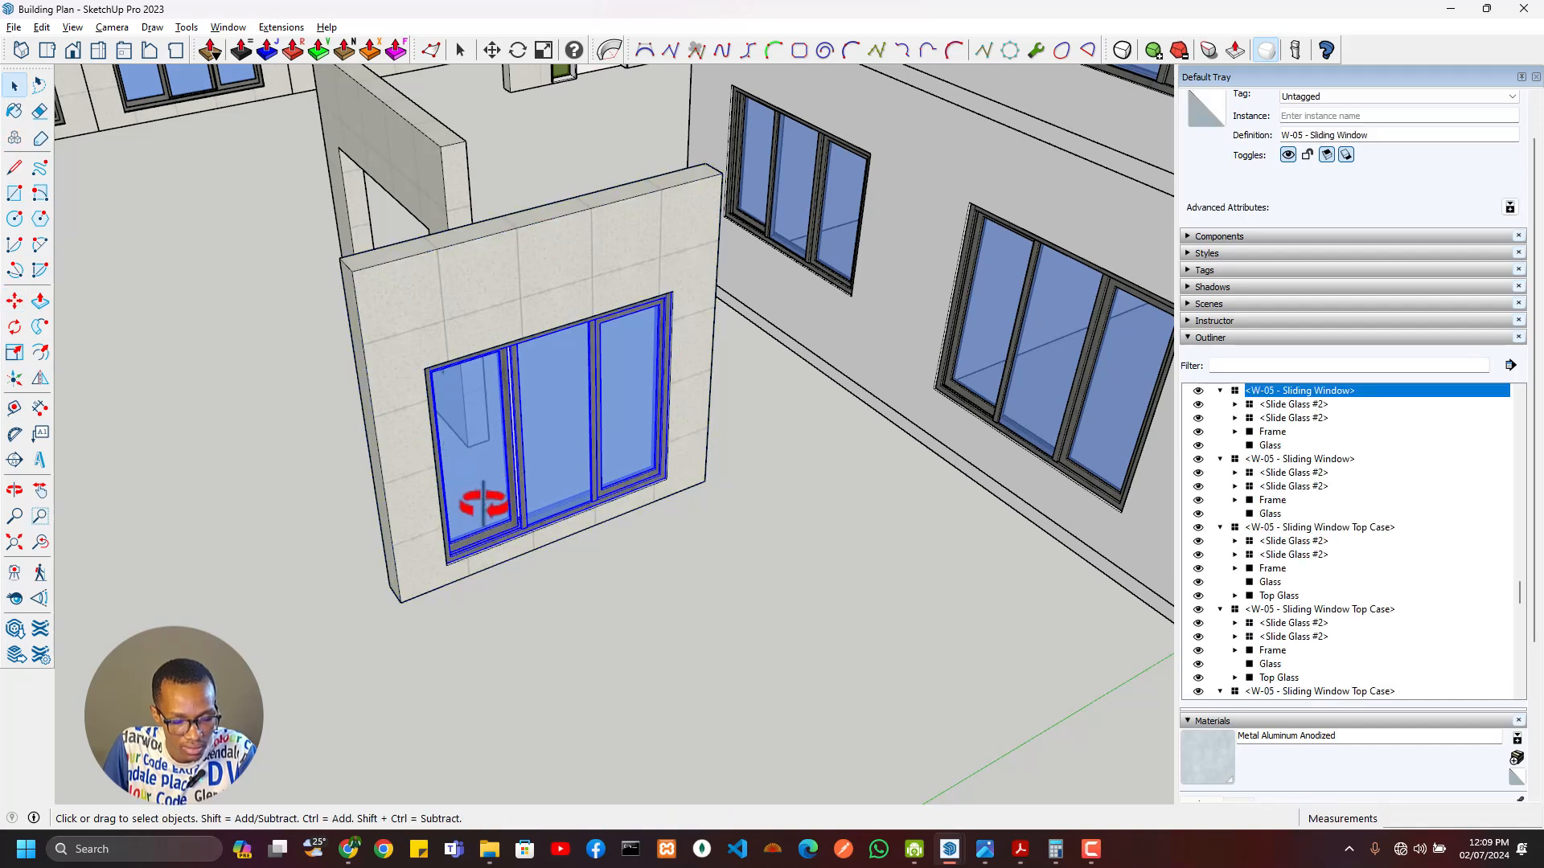
scroll(430, 393, "up", 5)
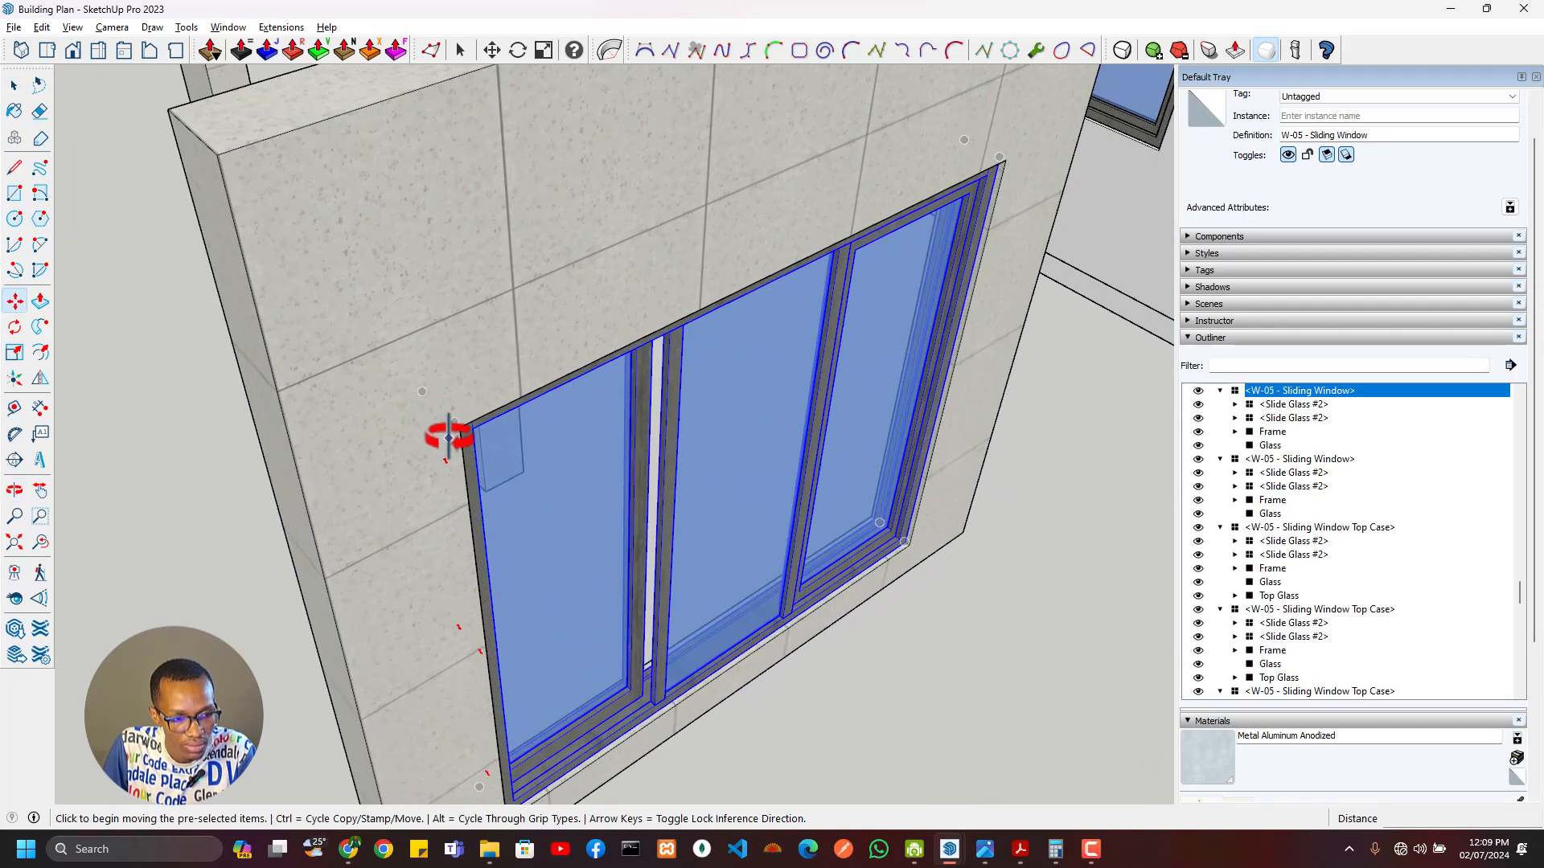
scroll(455, 437, "down", 5)
mouse_move(455, 437)
middle_mouse_down()
mouse_move(654, 579)
mouse_move(913, 630)
mouse_move(704, 615)
middle_mouse_up()
scroll(713, 460, "up", 3)
scroll(571, 424, "up", 3)
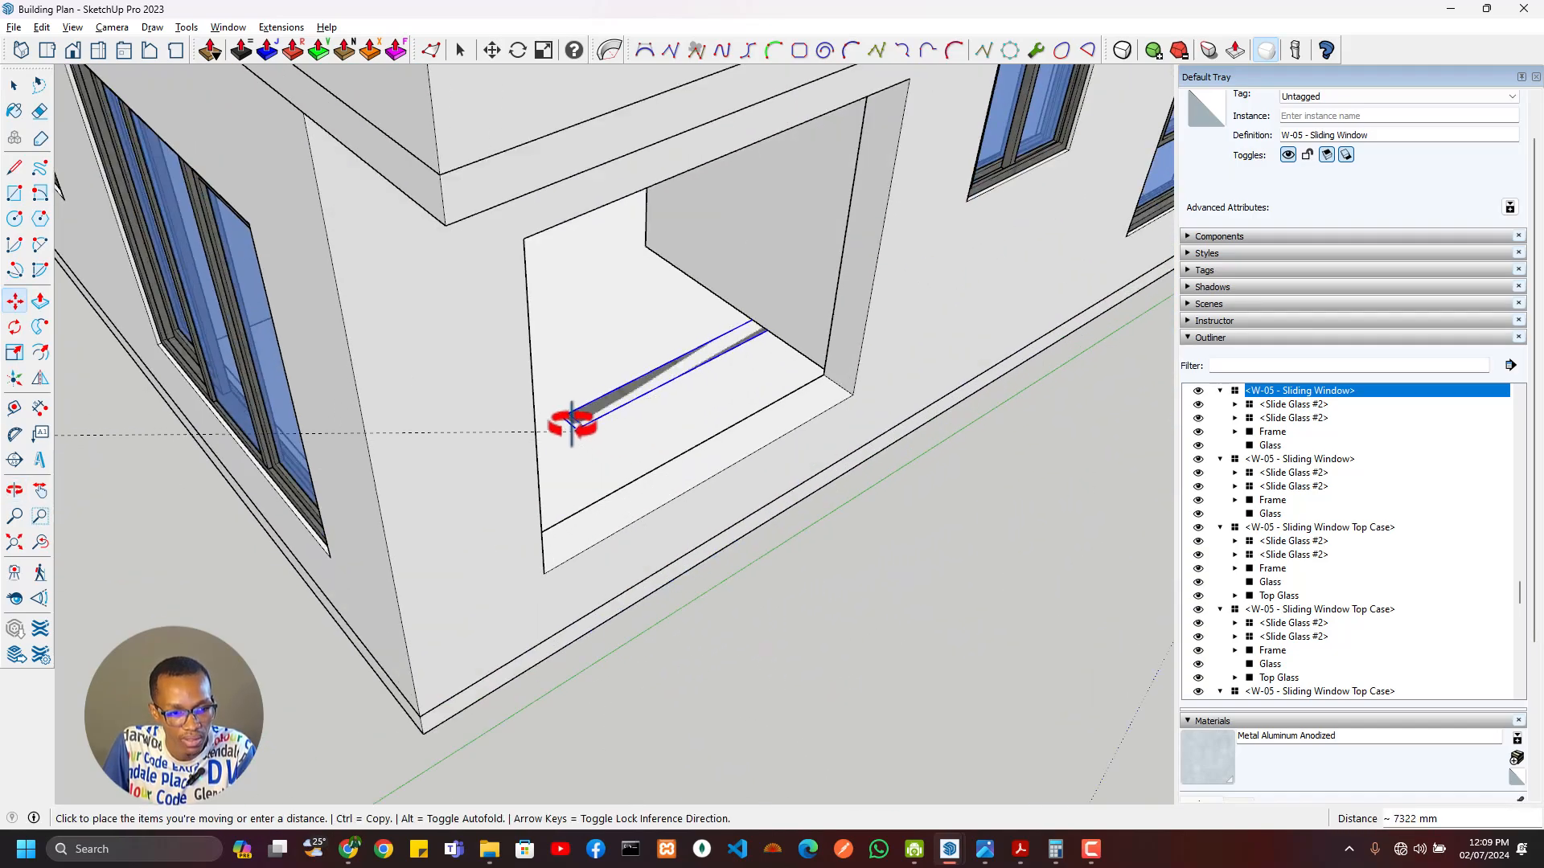
middle_click_drag(572, 424, 577, 326)
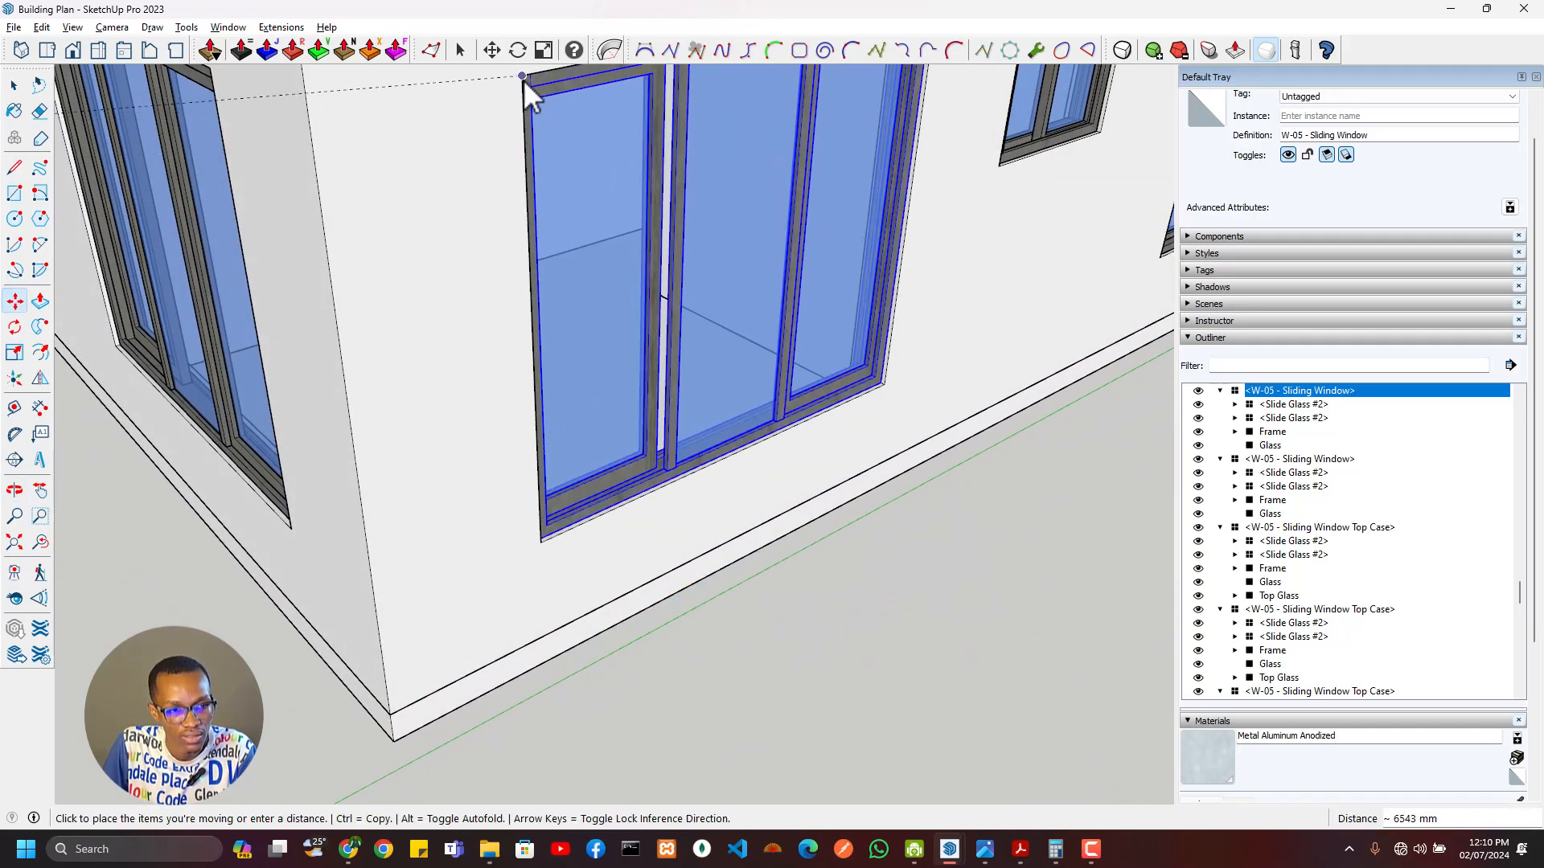
left_click(523, 79)
scroll(858, 441, "down", 3)
scroll(859, 439, "down", 3)
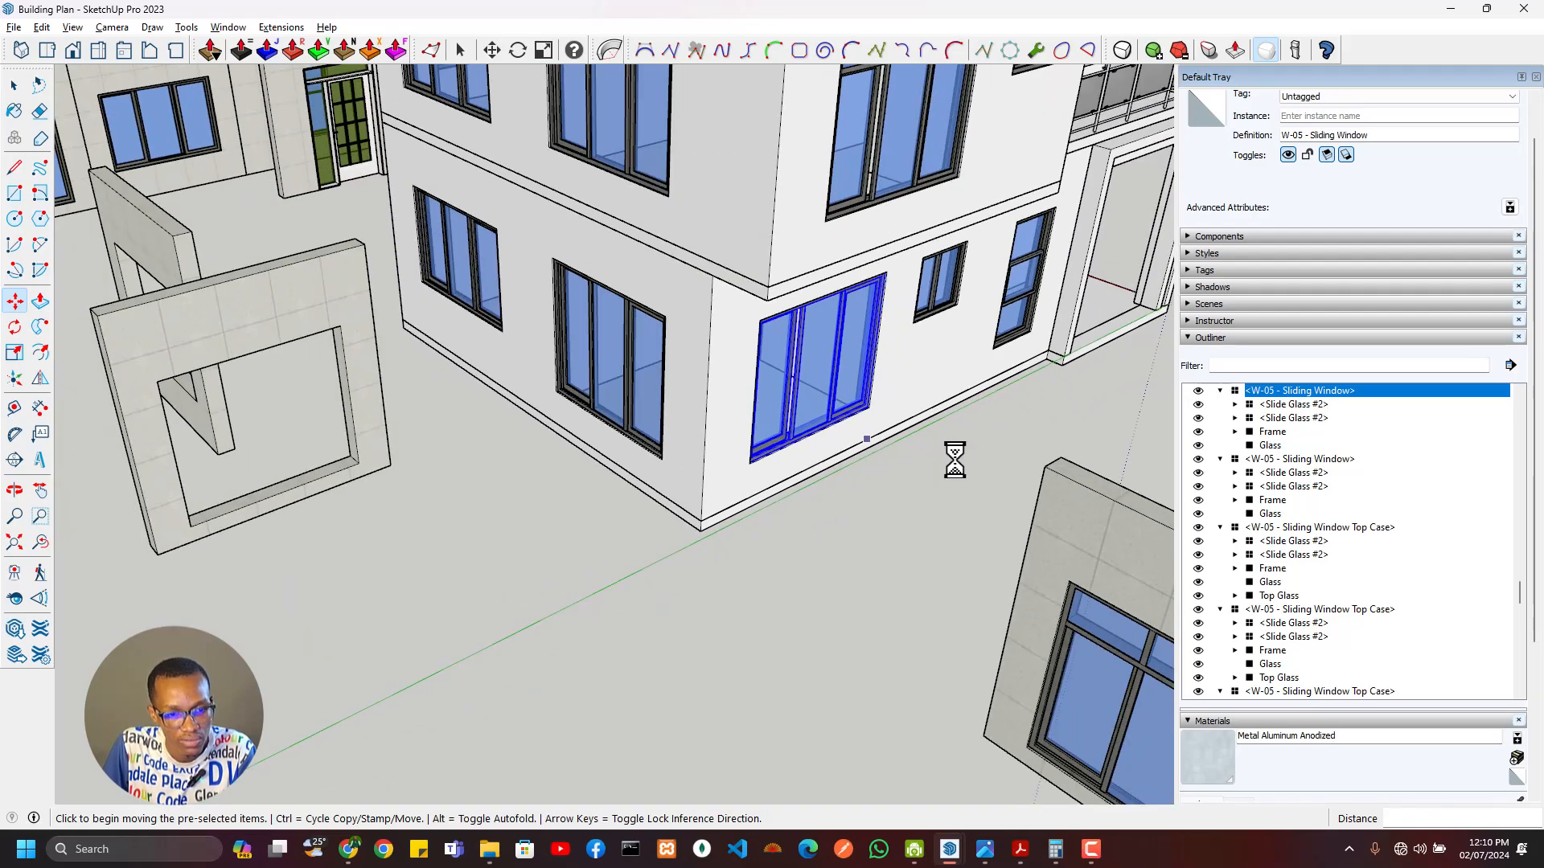
scroll(954, 460, "down", 2)
Step: Switch to the architectural drawings PDF and check the four elevations against the open upper-floor hole on the house's side
middle_click_drag(954, 460, 871, 788, "shift")
middle_click_drag(700, 682, 949, 677)
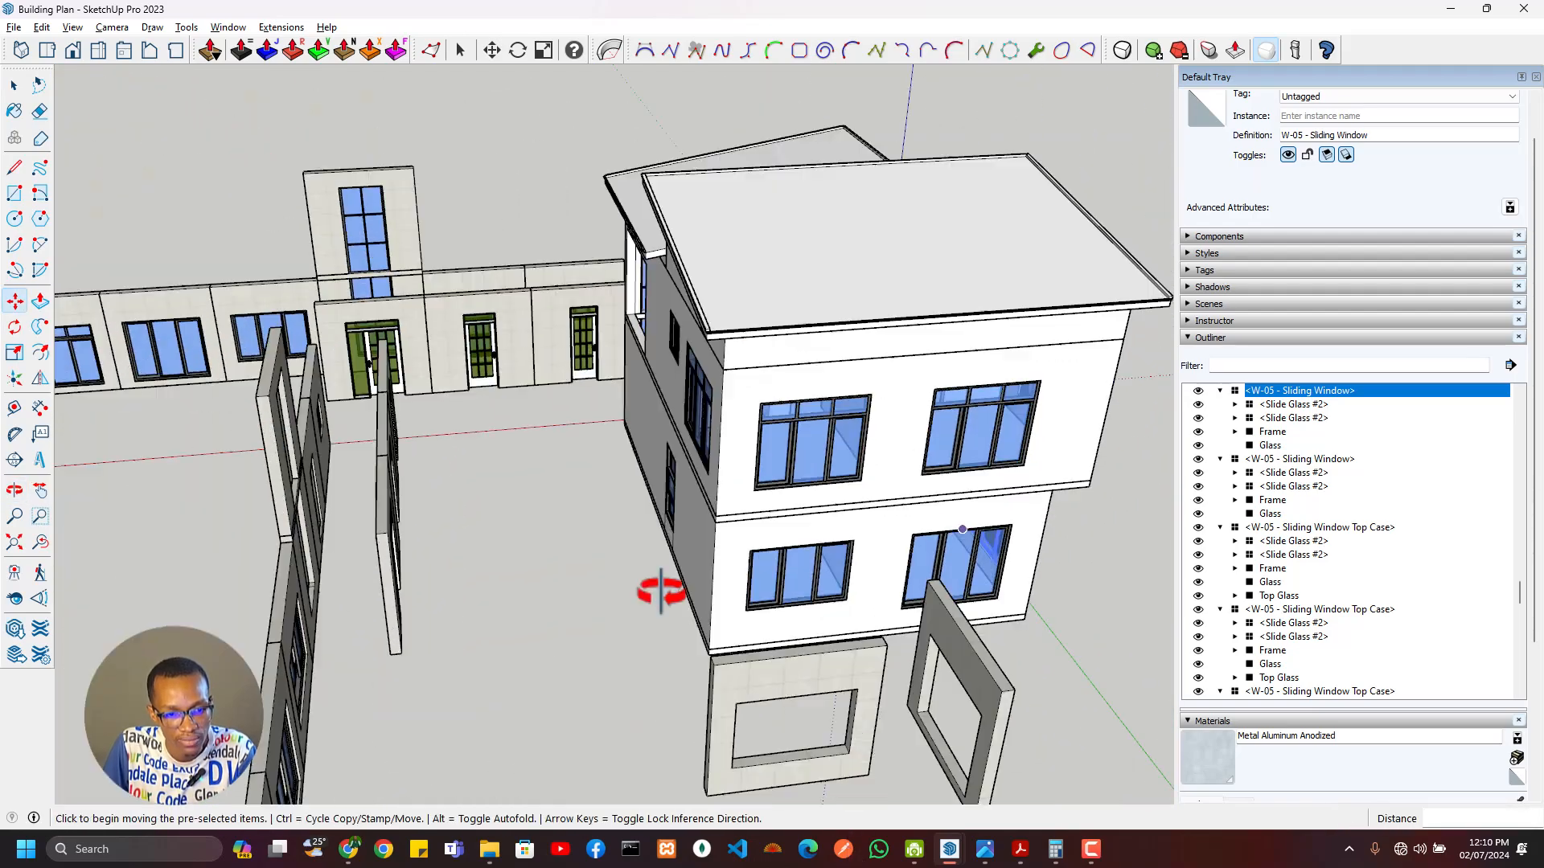
middle_click_drag(660, 592, 1045, 700)
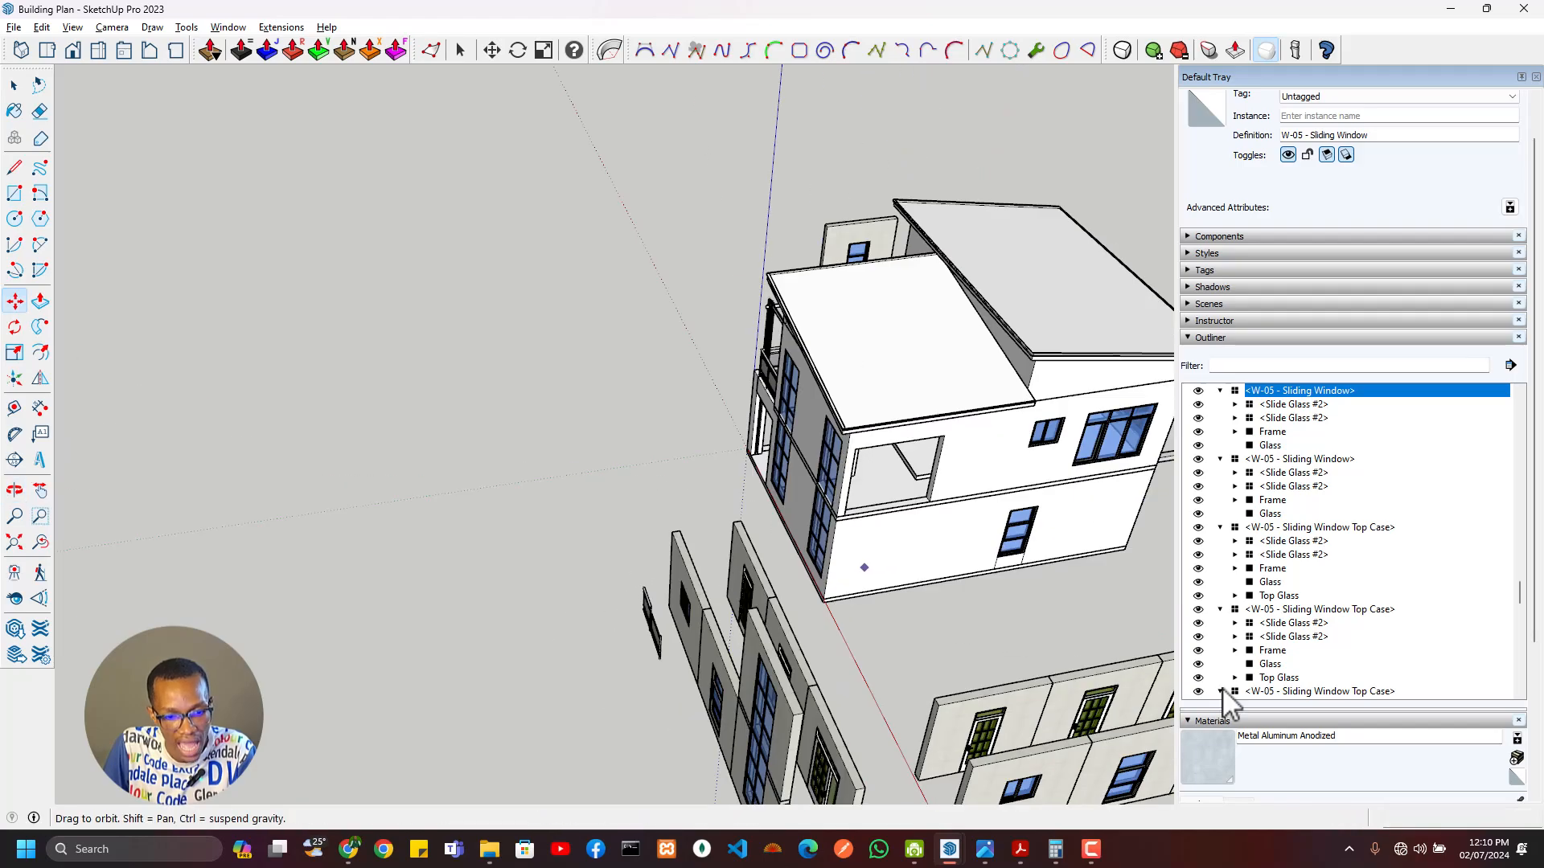
middle_click_drag(740, 586, 665, 505)
scroll(663, 627, "up", 4)
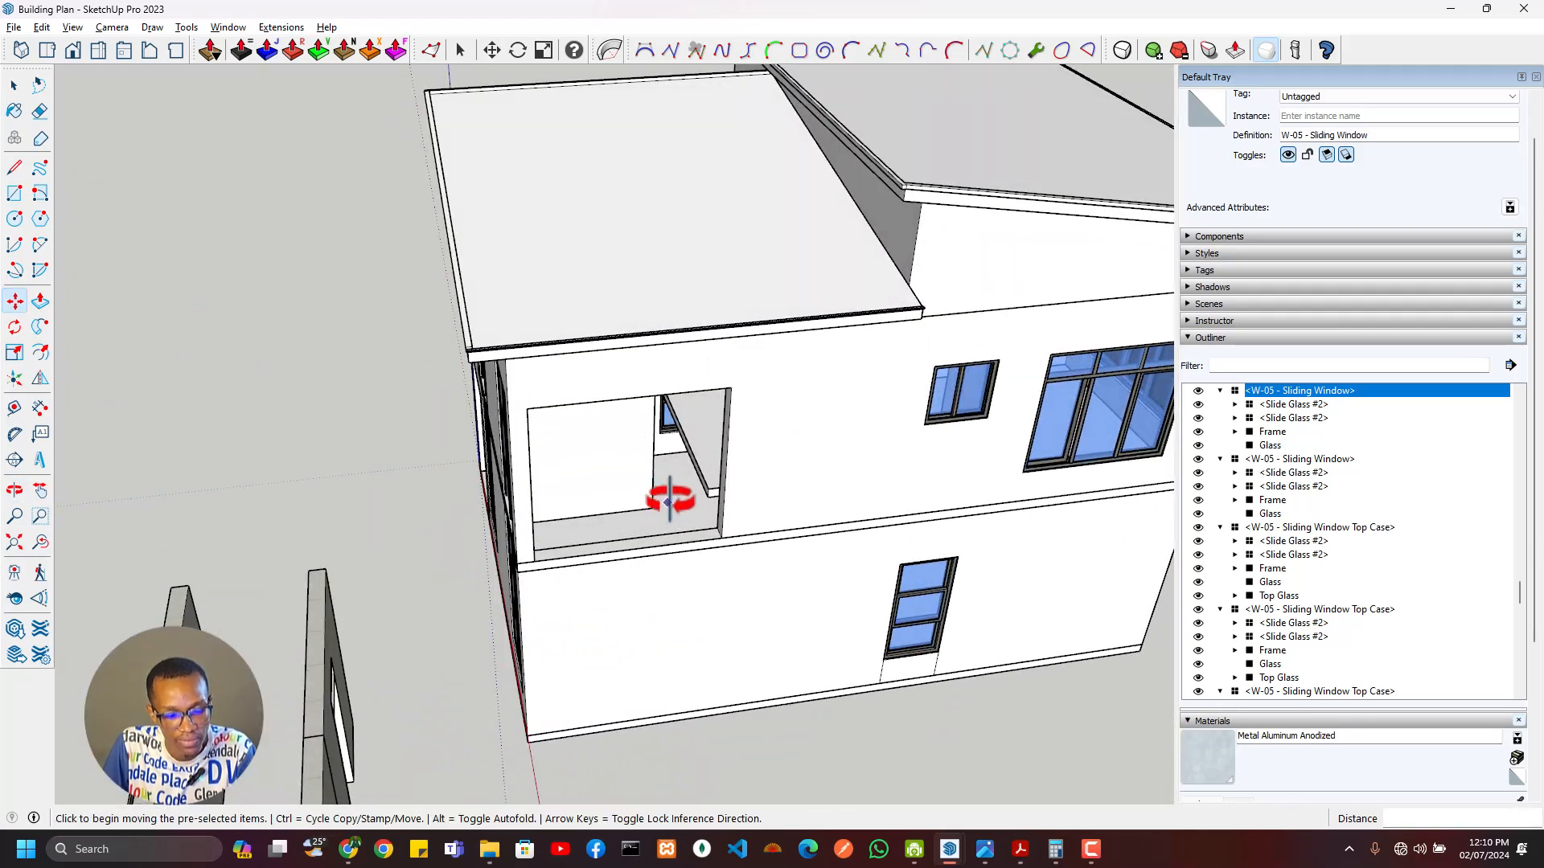
key("alt+Tab")
left_click(656, 401)
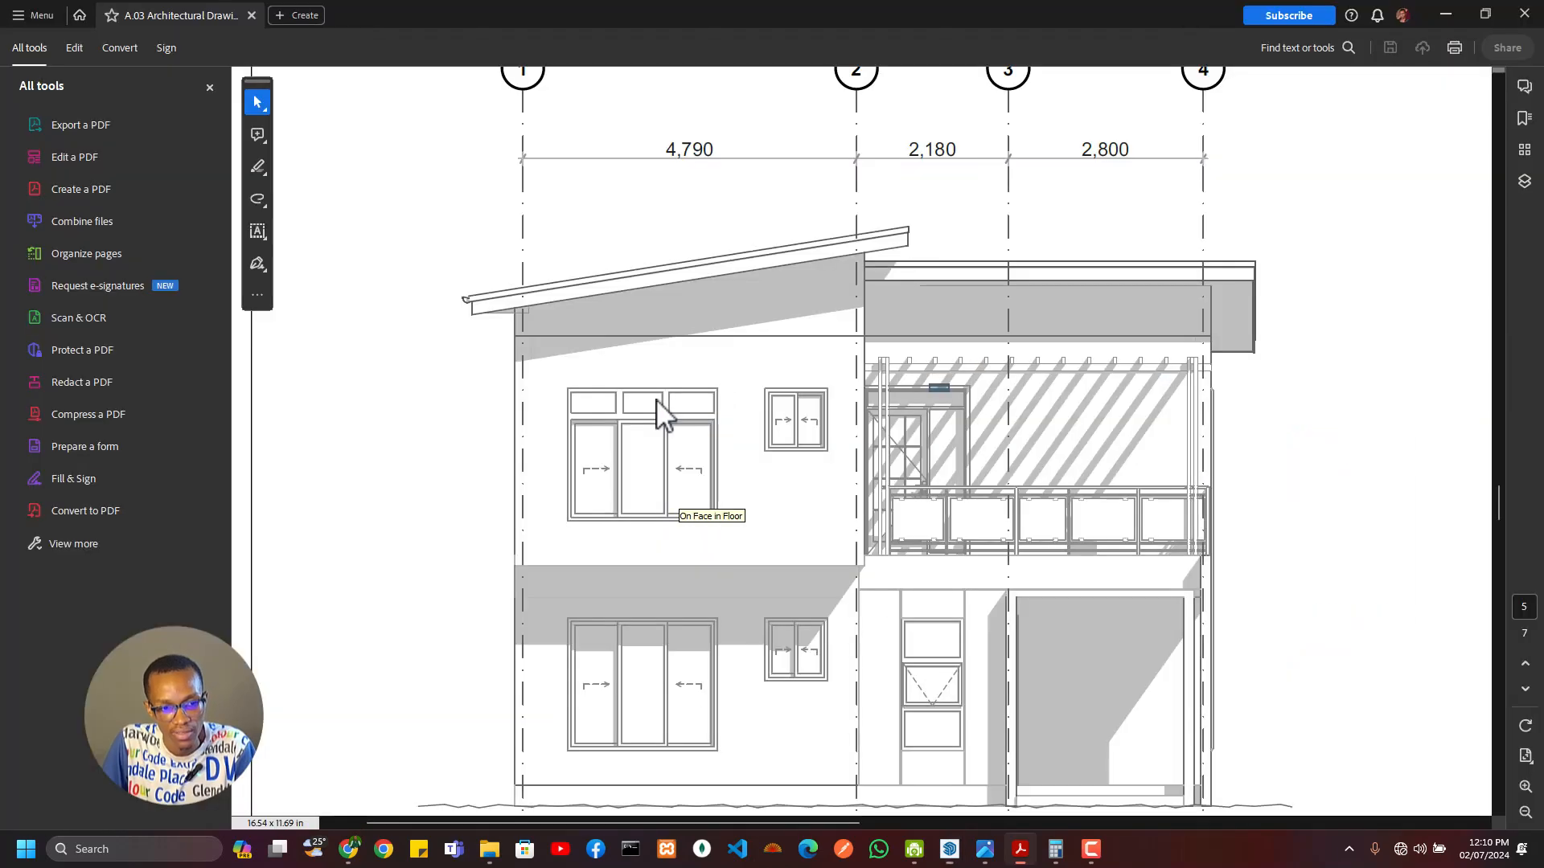
scroll(1072, 524, "down", 3)
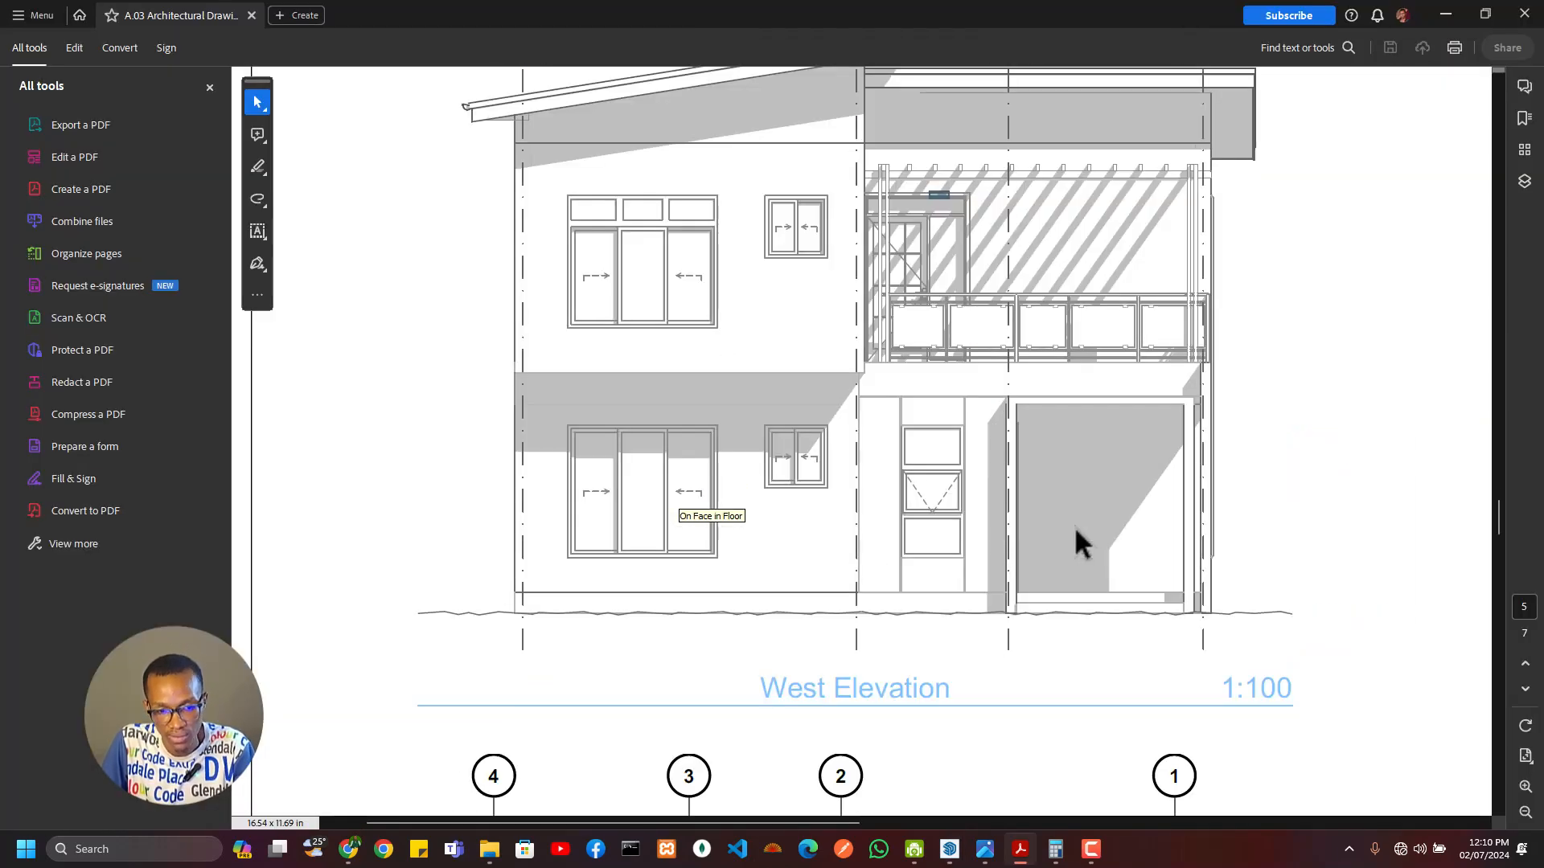
scroll(1074, 526, "down", 2, "ctrl")
scroll(1074, 524, "down", 3)
scroll(1073, 524, "down", 3)
scroll(1073, 524, "down", 3, "ctrl")
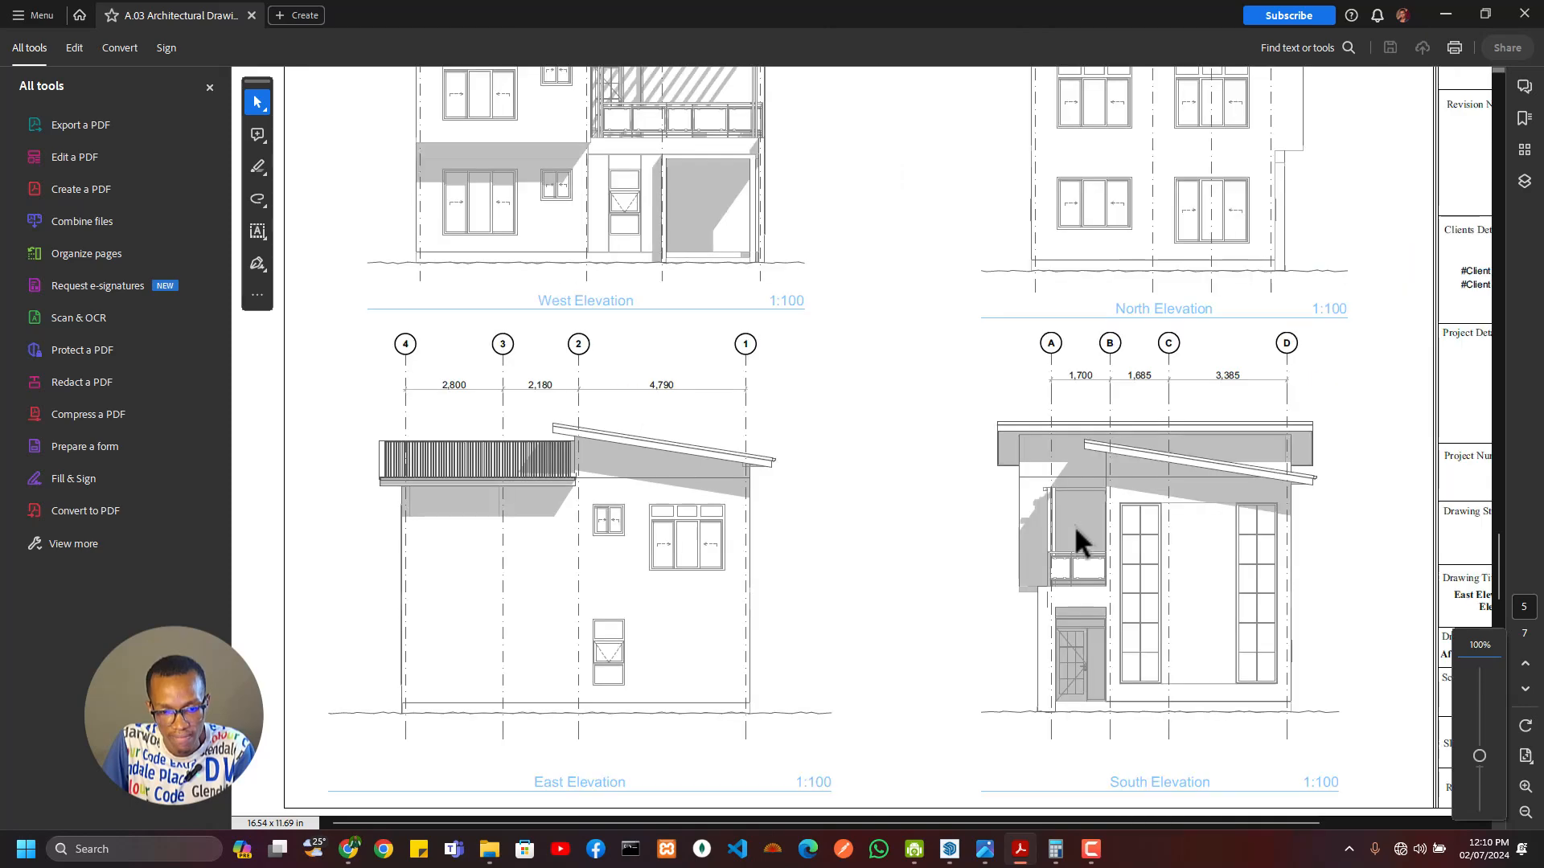
scroll(1073, 524, "up", 2)
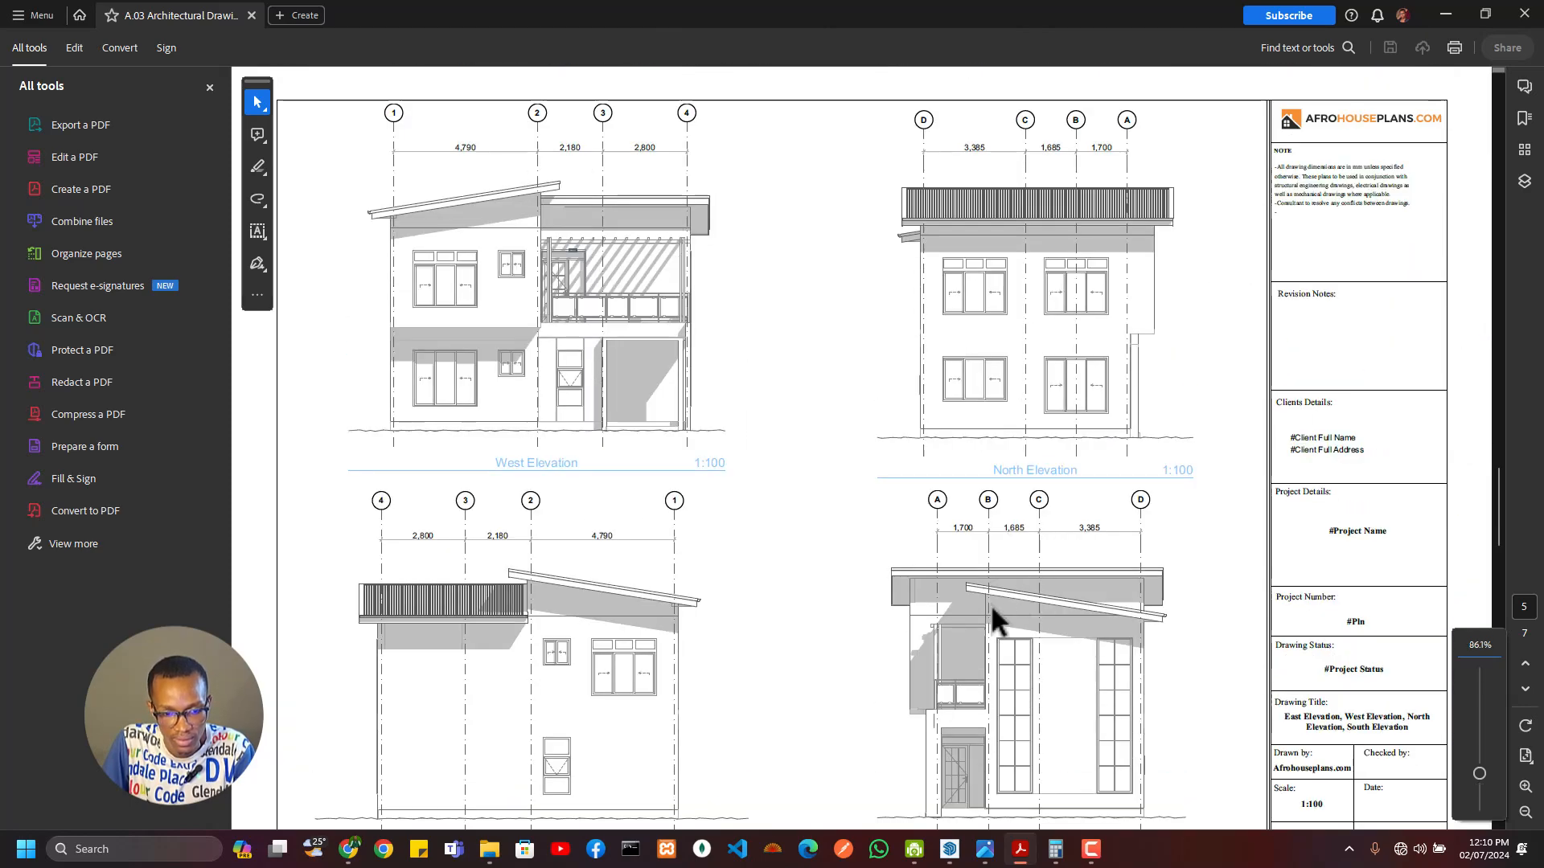
scroll(549, 790, "down", 3)
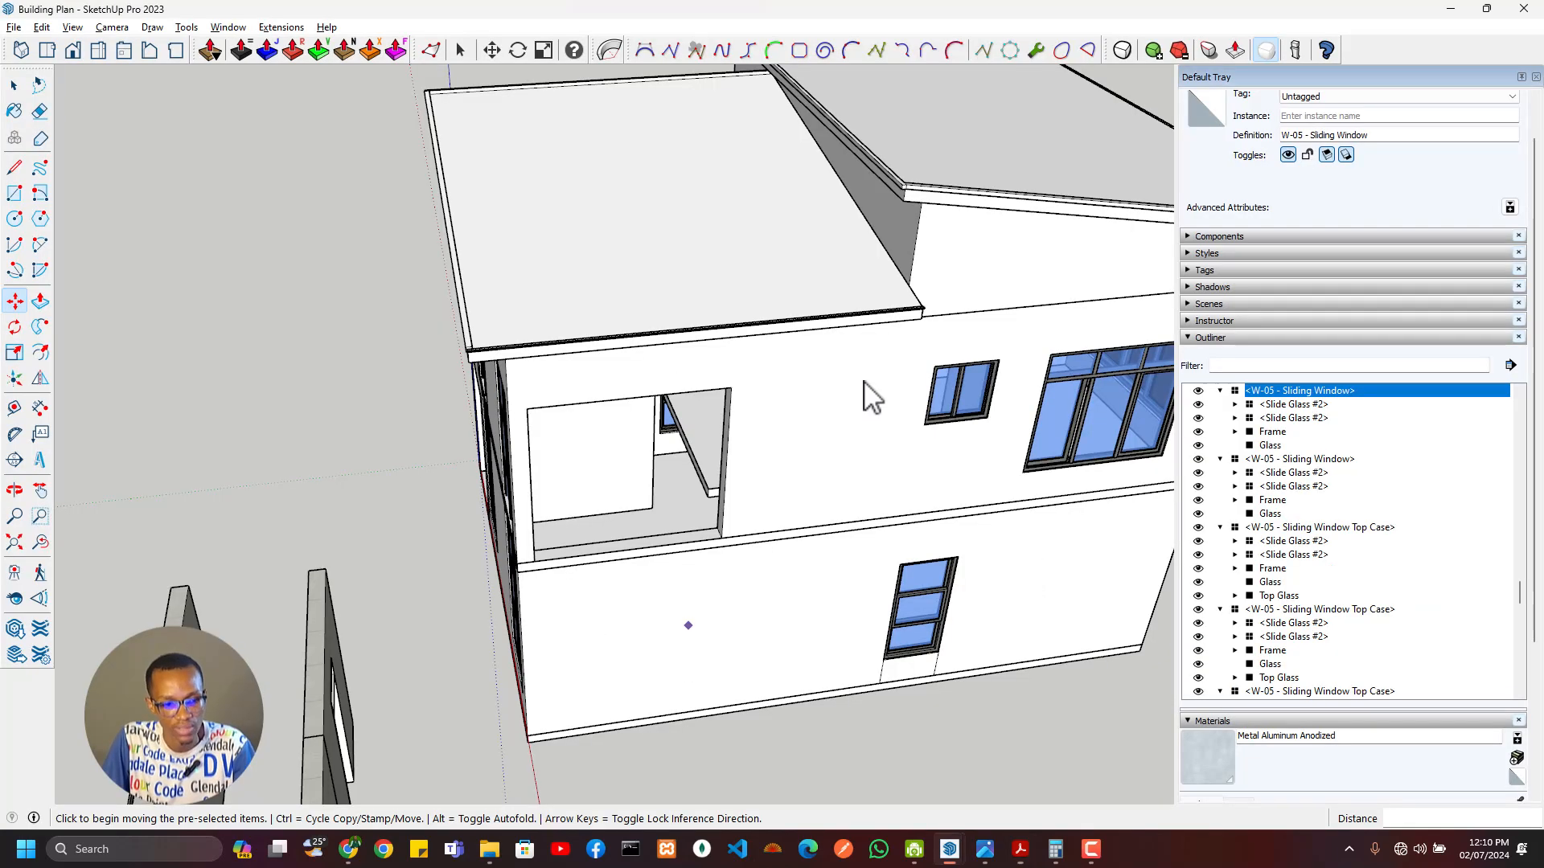
Step: Edit the First Floor group in SketchUp and close the large wall opening under the lower roof with Push/Pull
mouse_move(865, 396)
middle_mouse_down()
mouse_move(779, 586)
mouse_move(836, 431)
middle_mouse_up()
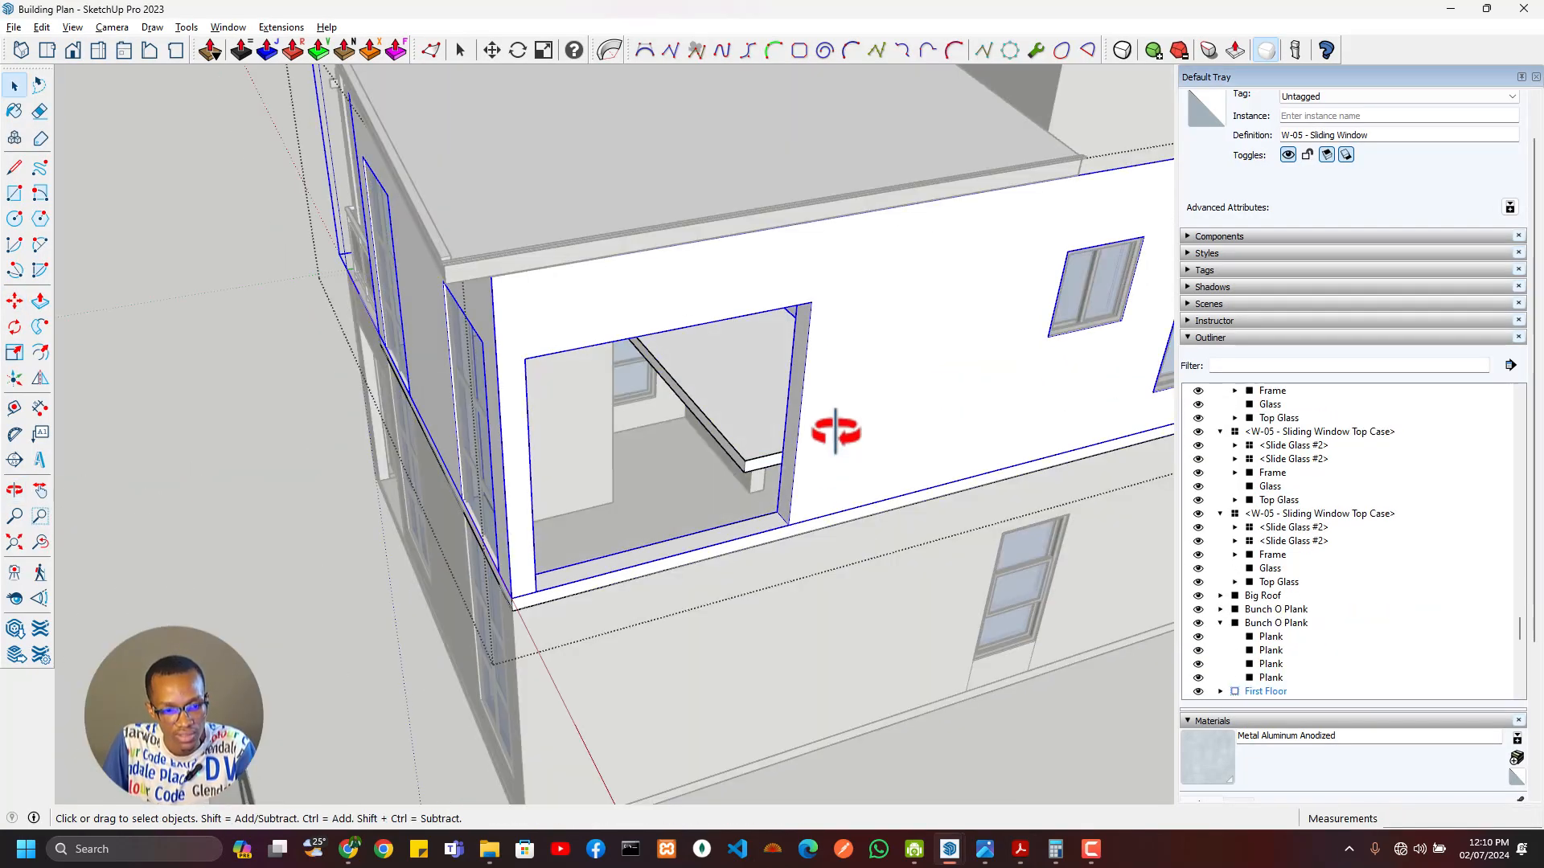
triple_click(824, 400)
key("p")
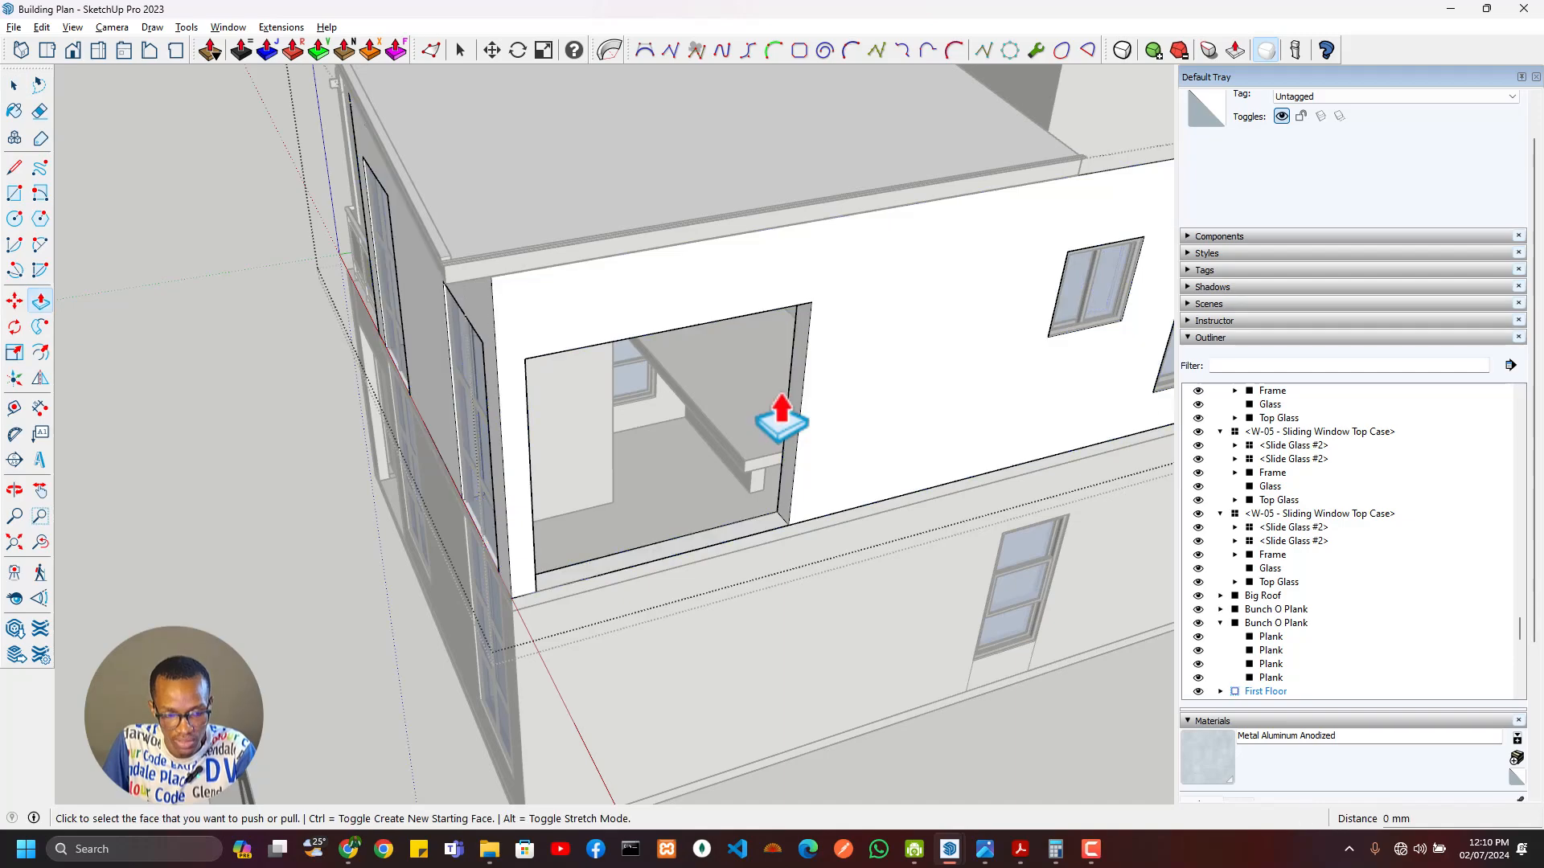
left_click(796, 430)
left_click(525, 395)
scroll(641, 562, "down", 5)
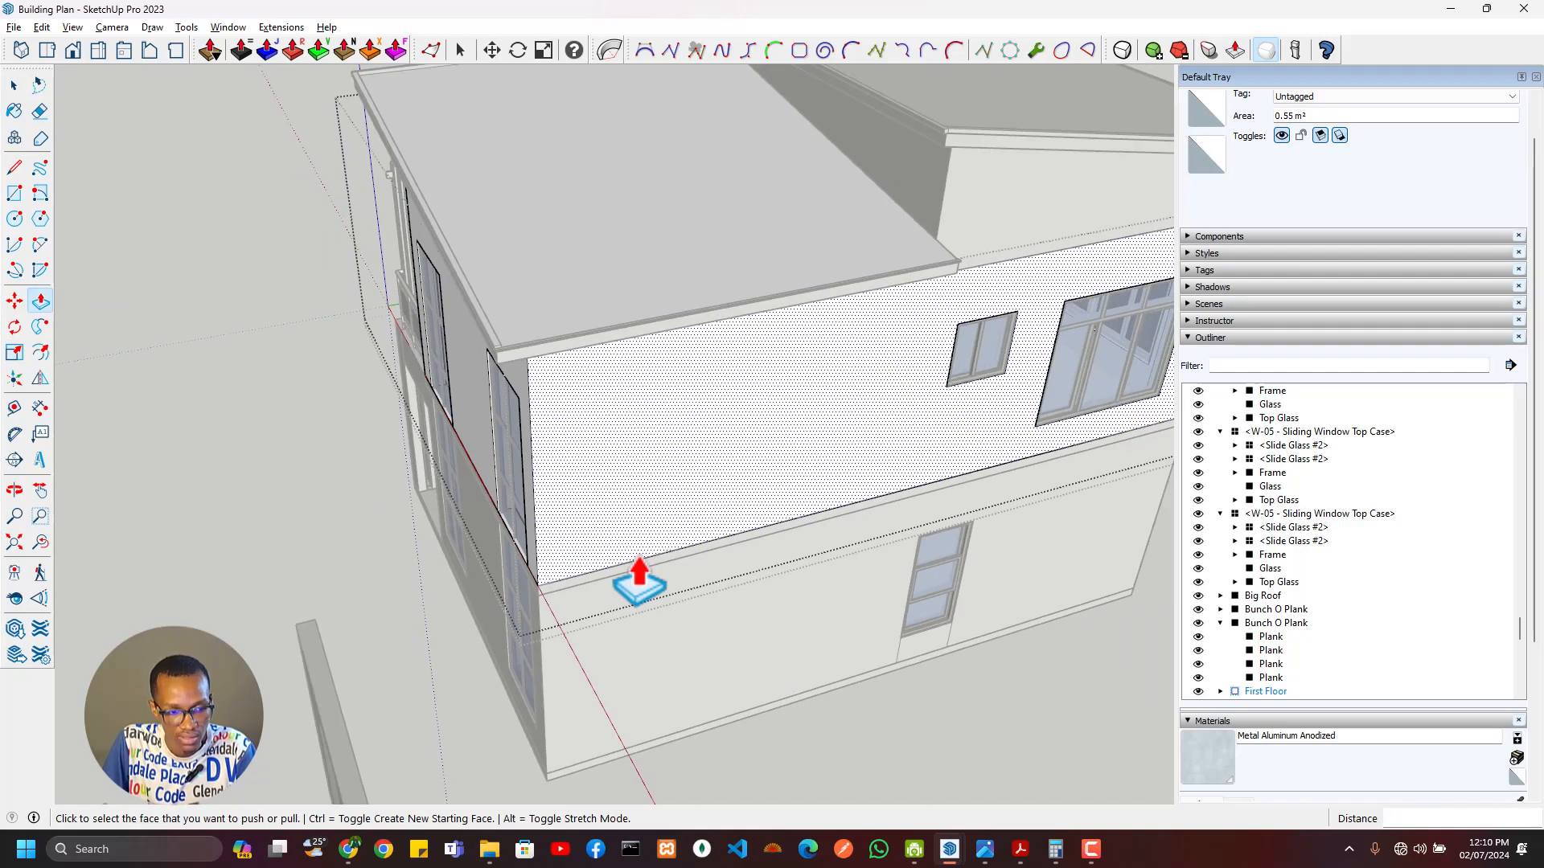
left_click(842, 591)
scroll(924, 642, "down", 3)
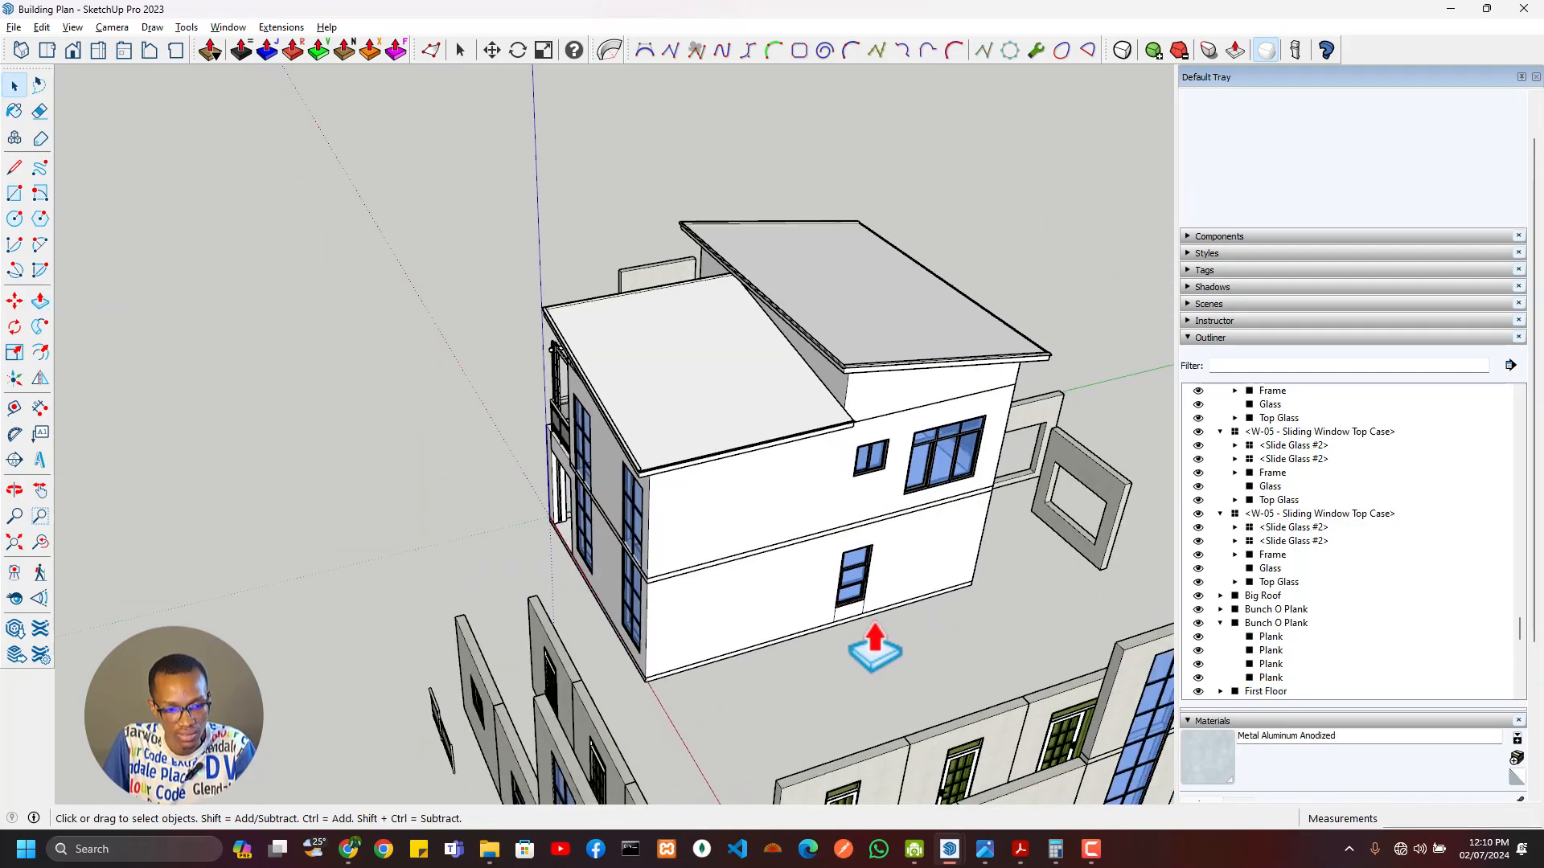
Step: Edit the Ground Floor group and erase the leftover edges on the wall beneath the narrow three-pane window
middle_click_drag(868, 643, 675, 581)
scroll(875, 604, "up", 4)
scroll(900, 615, "up", 4)
double_click(910, 621)
left_click(910, 621)
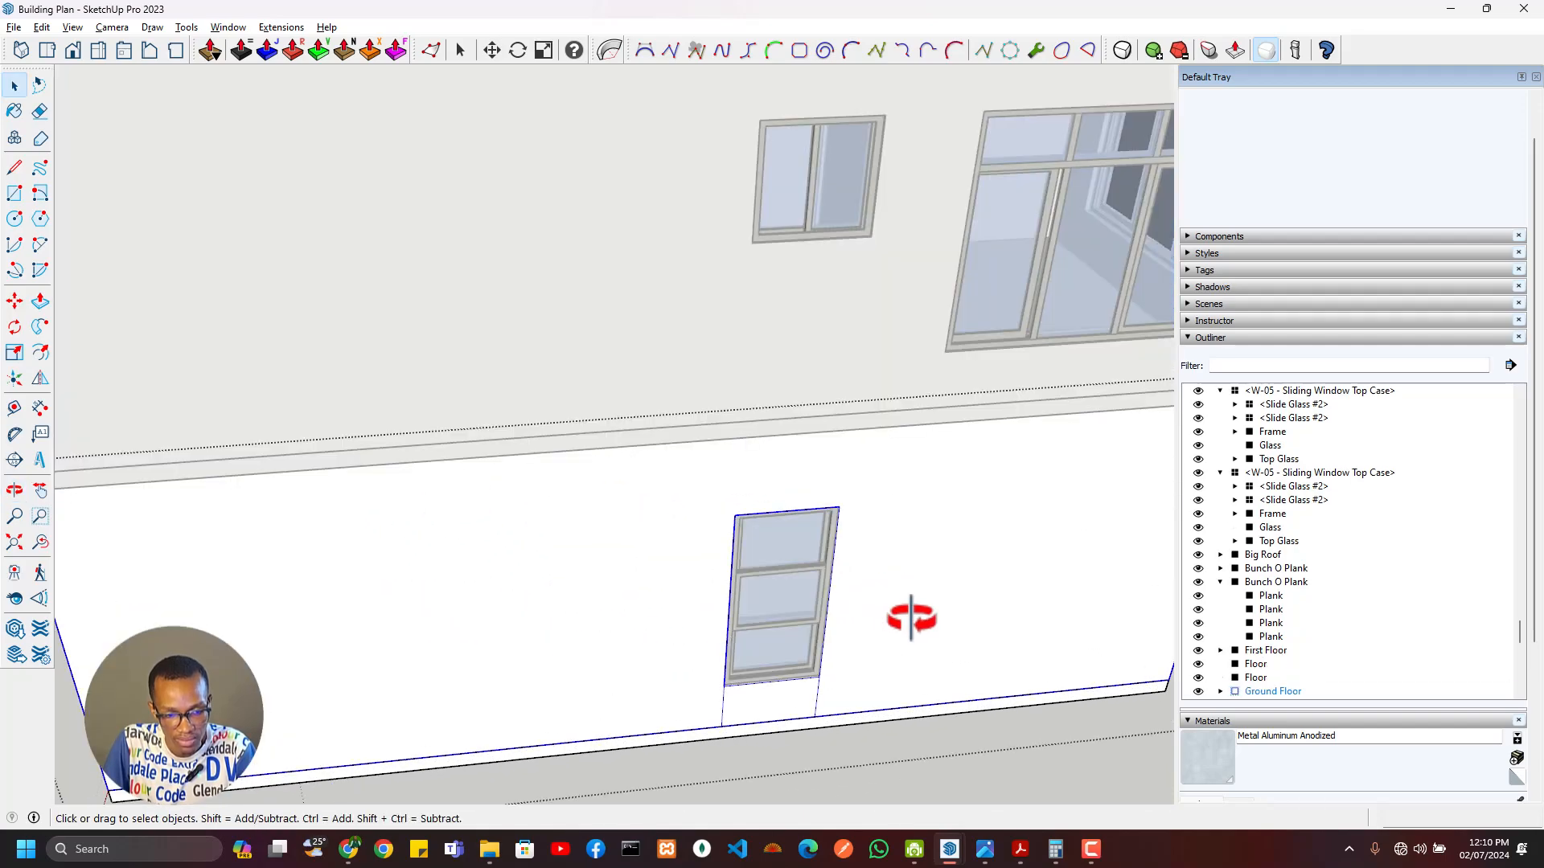
scroll(789, 713, "up", 3)
double_click(792, 711)
triple_click(791, 712)
key("e")
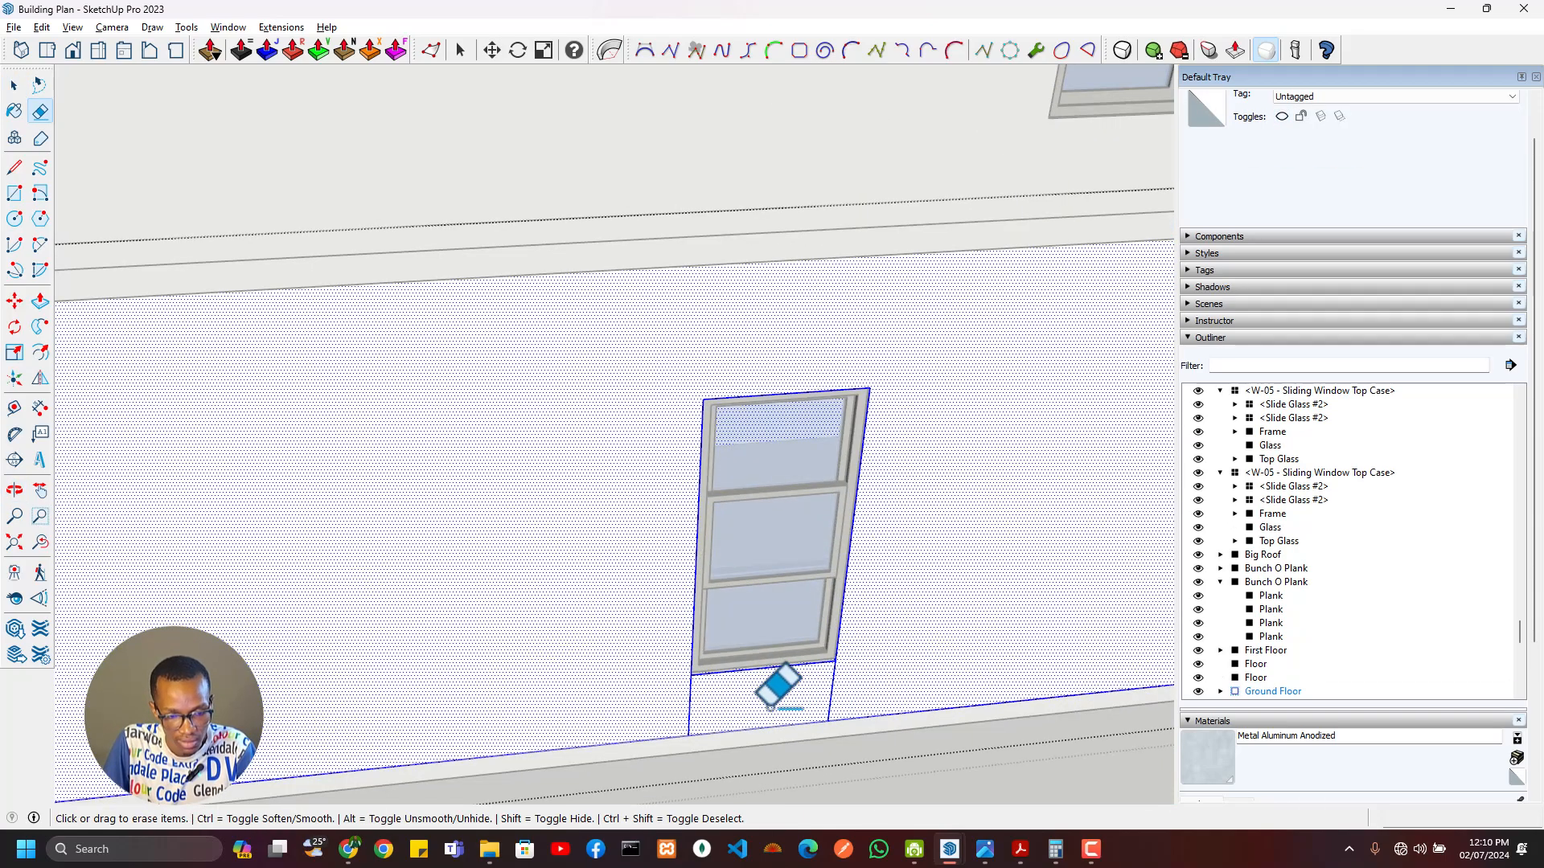
left_click_drag(770, 709, 684, 719)
scroll(702, 684, "down", 6)
middle_click_drag(477, 706, 702, 654)
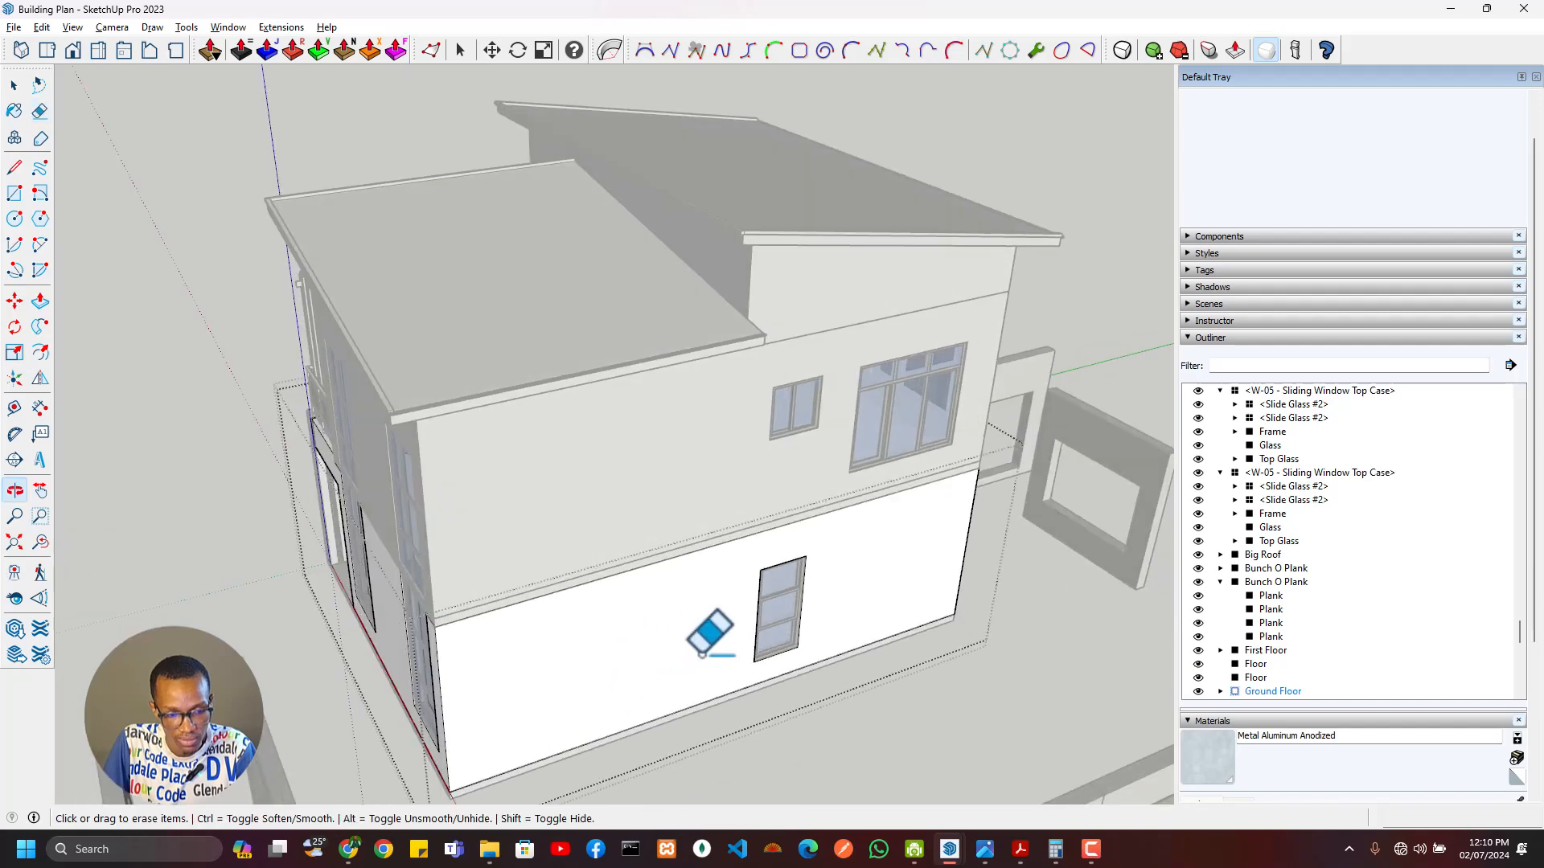
scroll(702, 654, "up", 10)
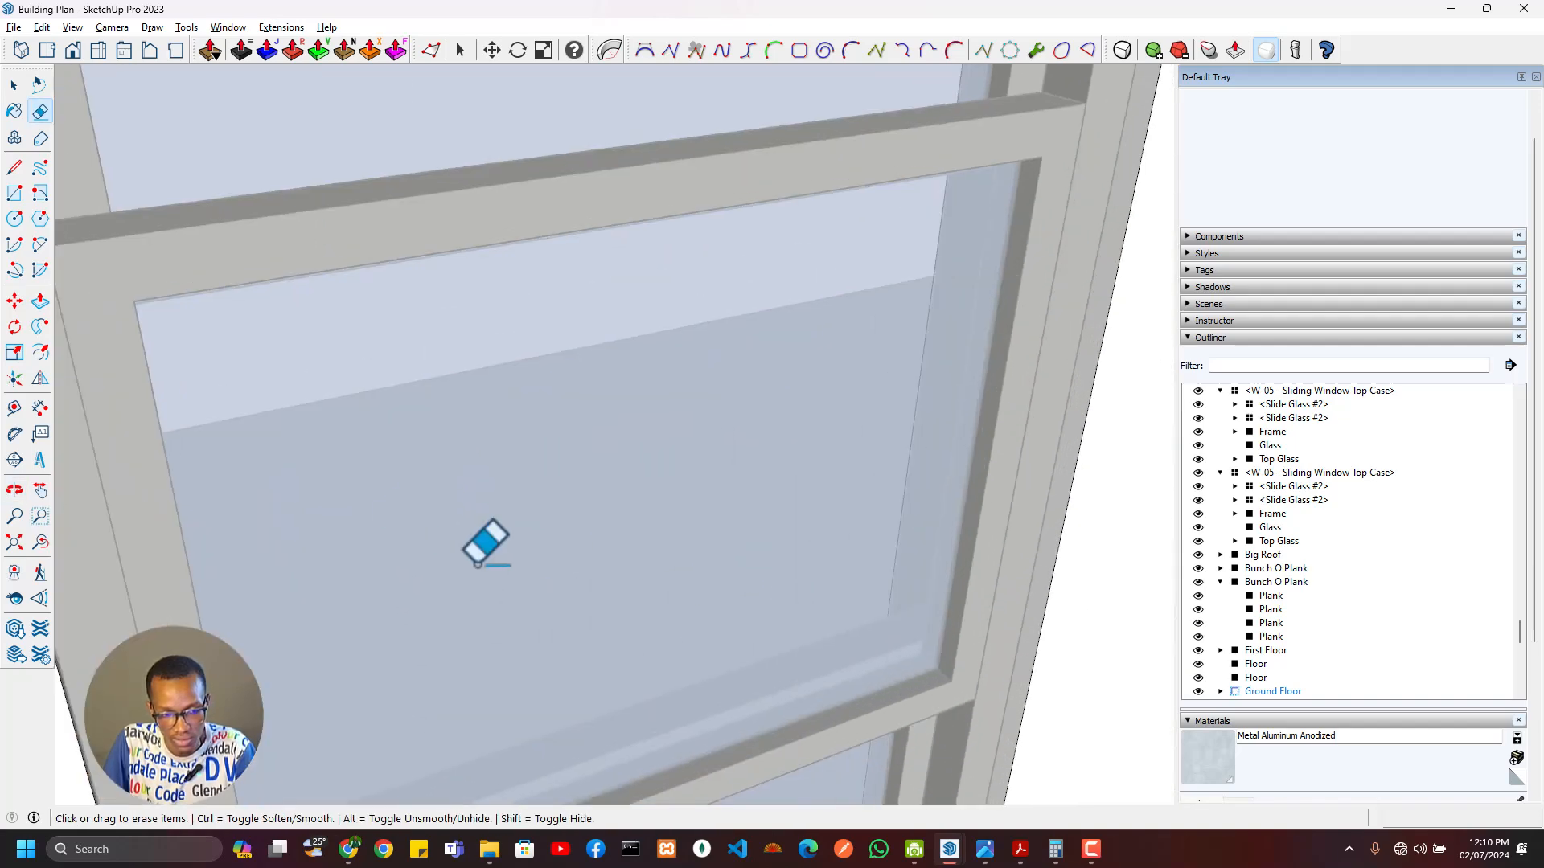
mouse_move(486, 542)
middle_mouse_down()
mouse_move(933, 592)
mouse_move(1275, 592)
mouse_move(316, 675)
mouse_move(835, 239)
middle_mouse_up()
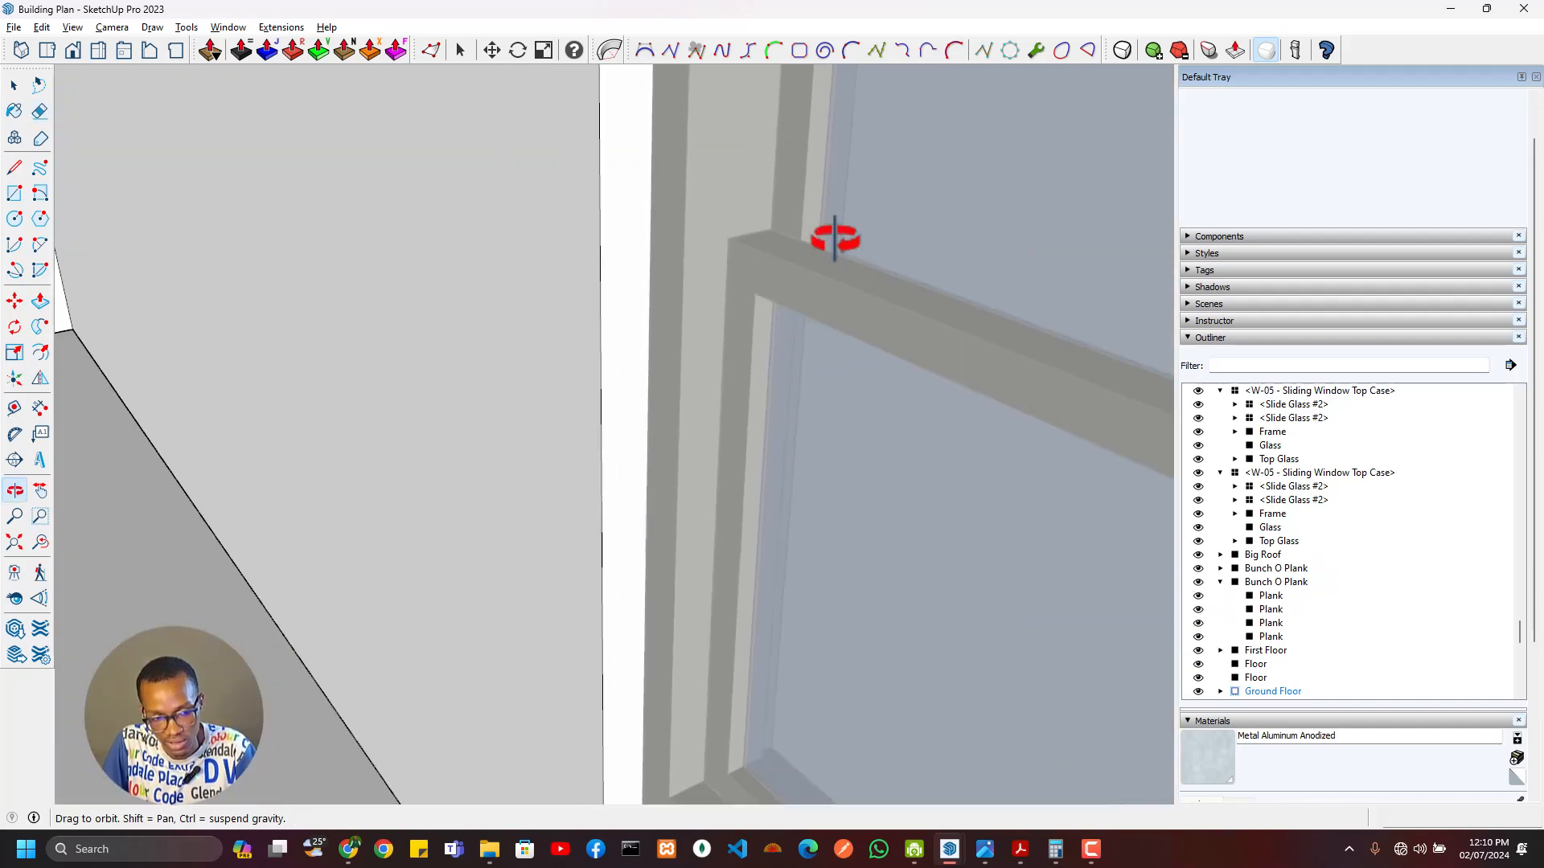
mouse_move(804, 666)
middle_mouse_down()
mouse_move(1147, 603)
mouse_move(575, 448)
mouse_move(541, 482)
mouse_move(1343, 603)
mouse_move(493, 558)
middle_mouse_up()
scroll(450, 611, "down", 10)
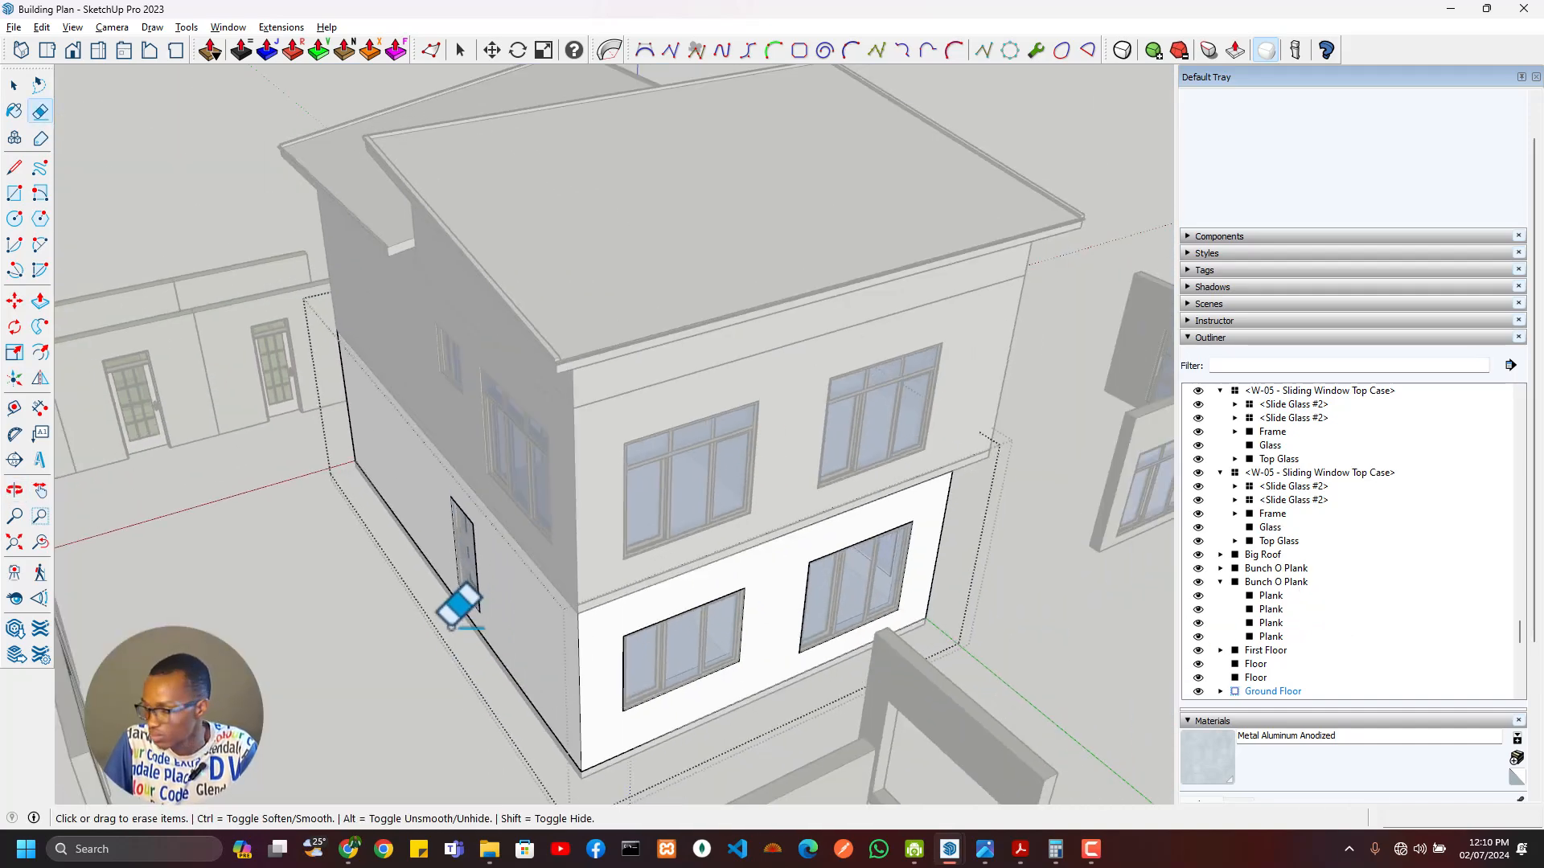
Step: Finish editing the Ground Floor group and return to the whole model
scroll(451, 627, "down", 4)
key("space")
left_click(418, 655)
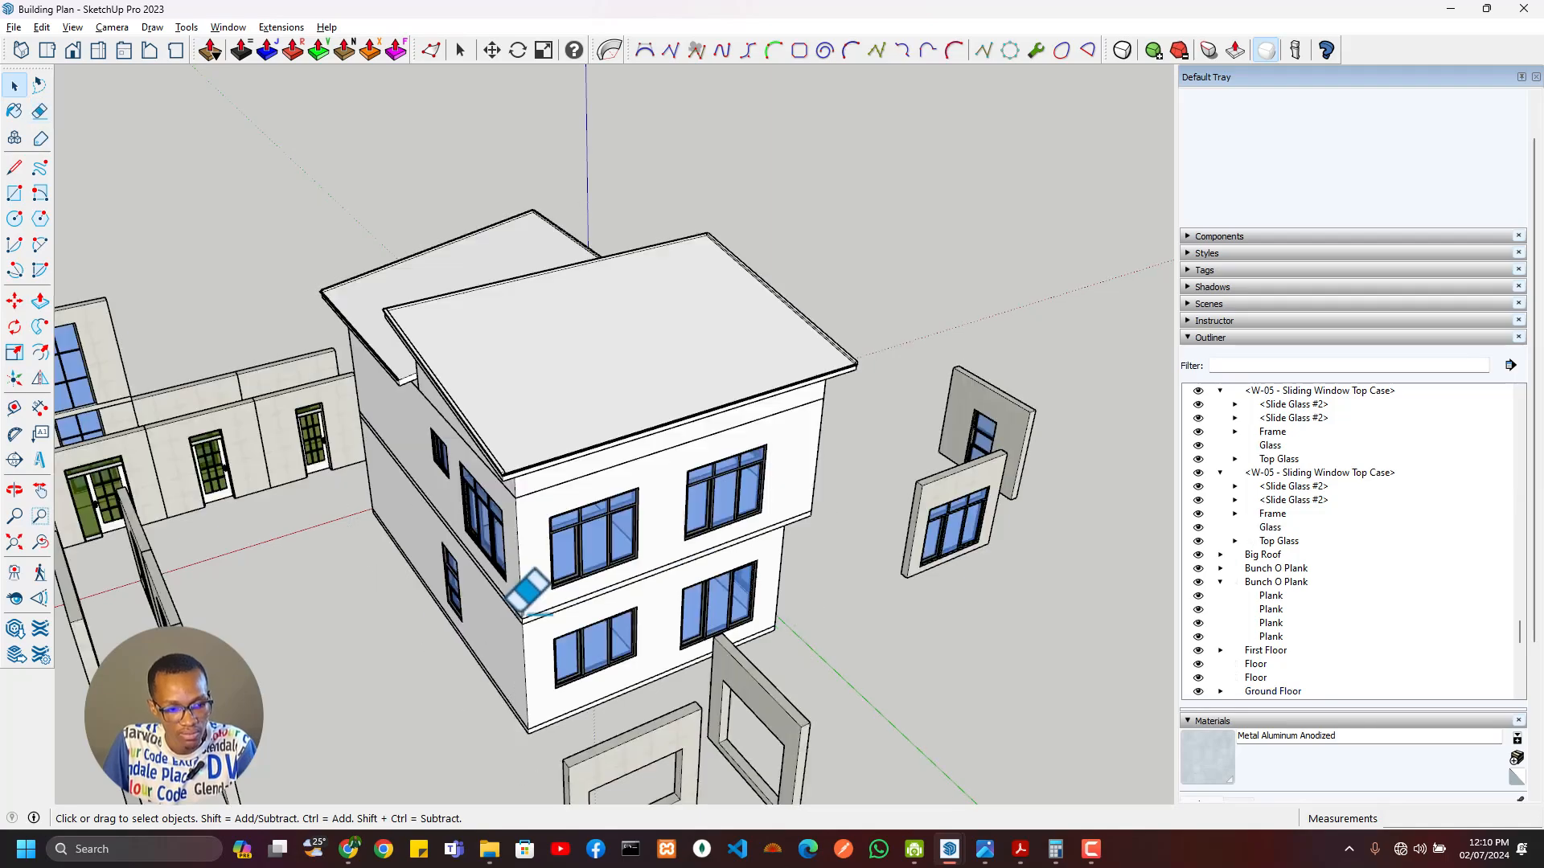
Step: Examine the porch side of the house and the D-03 door behind the upper-floor balcony railing
middle_click_drag(361, 592, 707, 578)
scroll(706, 578, "down", 2)
middle_click_drag(579, 609, 788, 595)
scroll(362, 623, "up", 2)
middle_click_drag(361, 623, 399, 617)
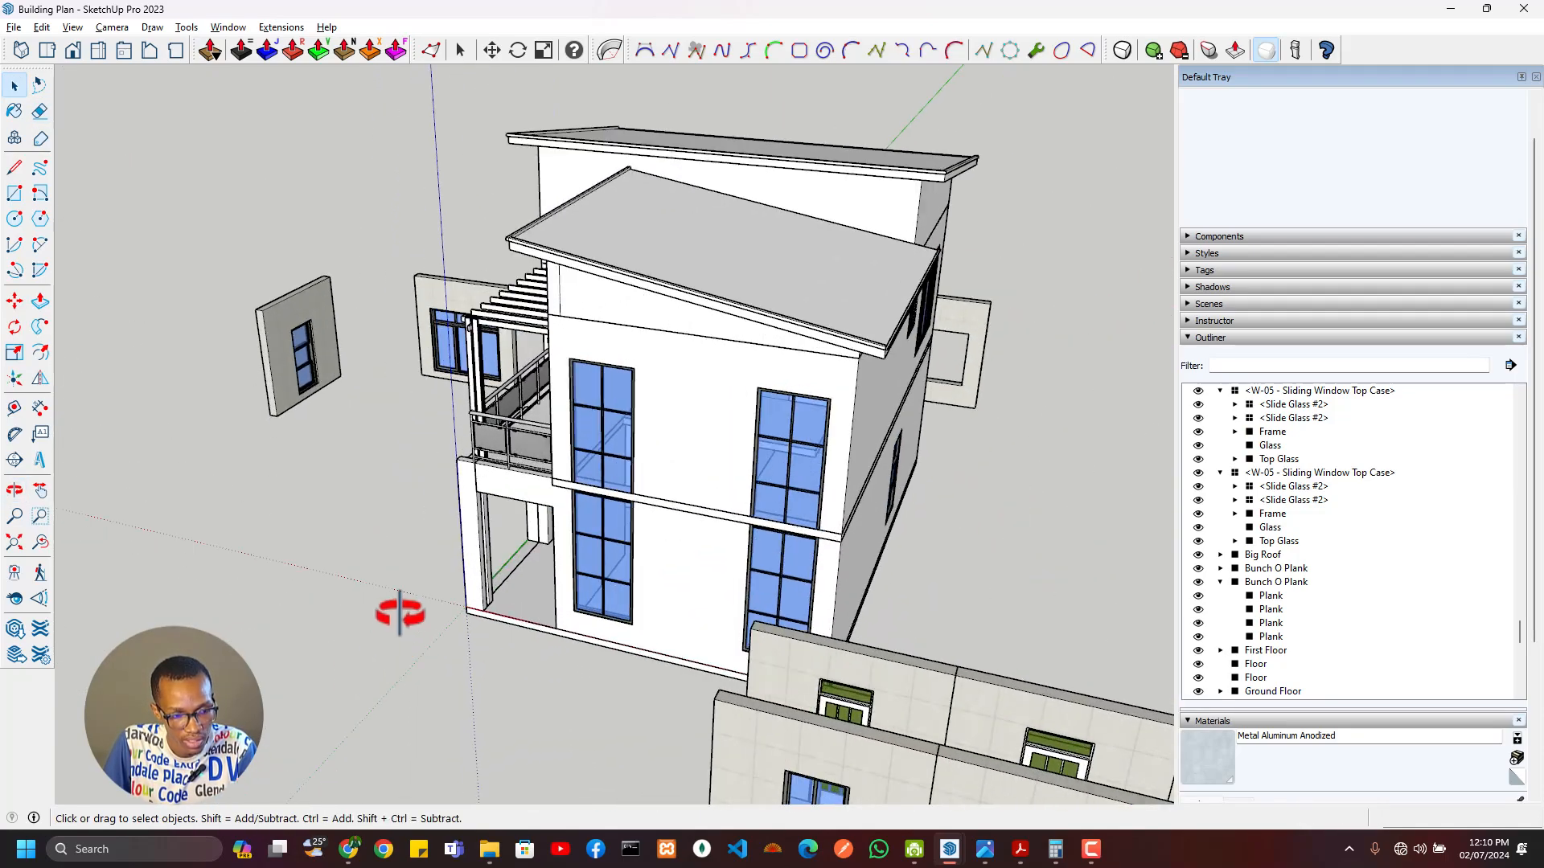
scroll(450, 607, "up", 5)
middle_click_drag(578, 578, 715, 432)
scroll(764, 528, "up", 4)
scroll(714, 431, "down", 3)
middle_click_drag(575, 466, 775, 530)
scroll(777, 523, "up", 4)
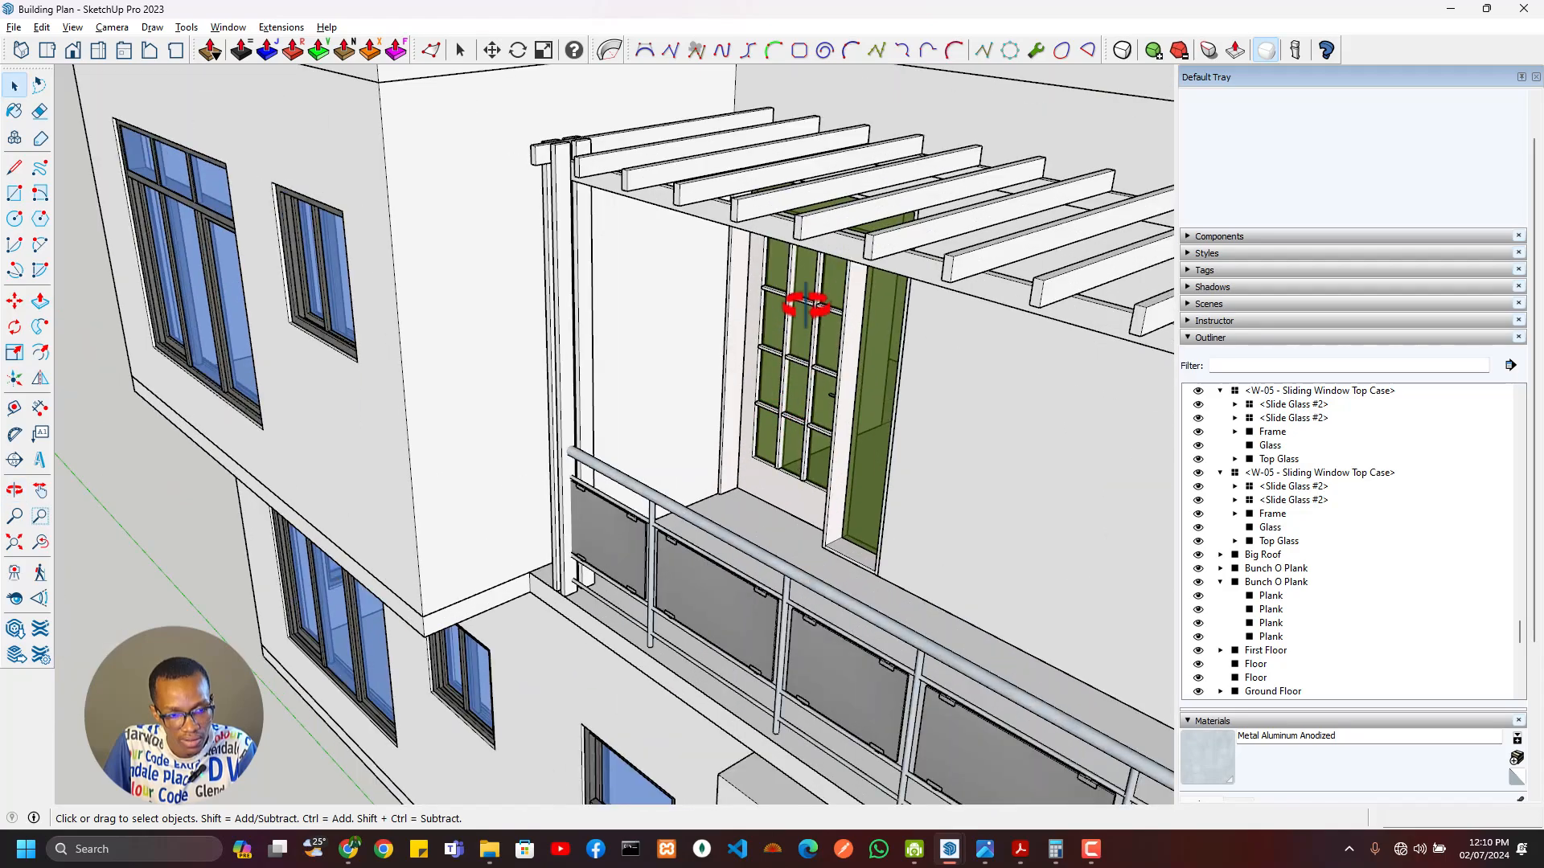
scroll(807, 415, "down", 3)
middle_click_drag(807, 415, 923, 265)
scroll(876, 217, "up", 4)
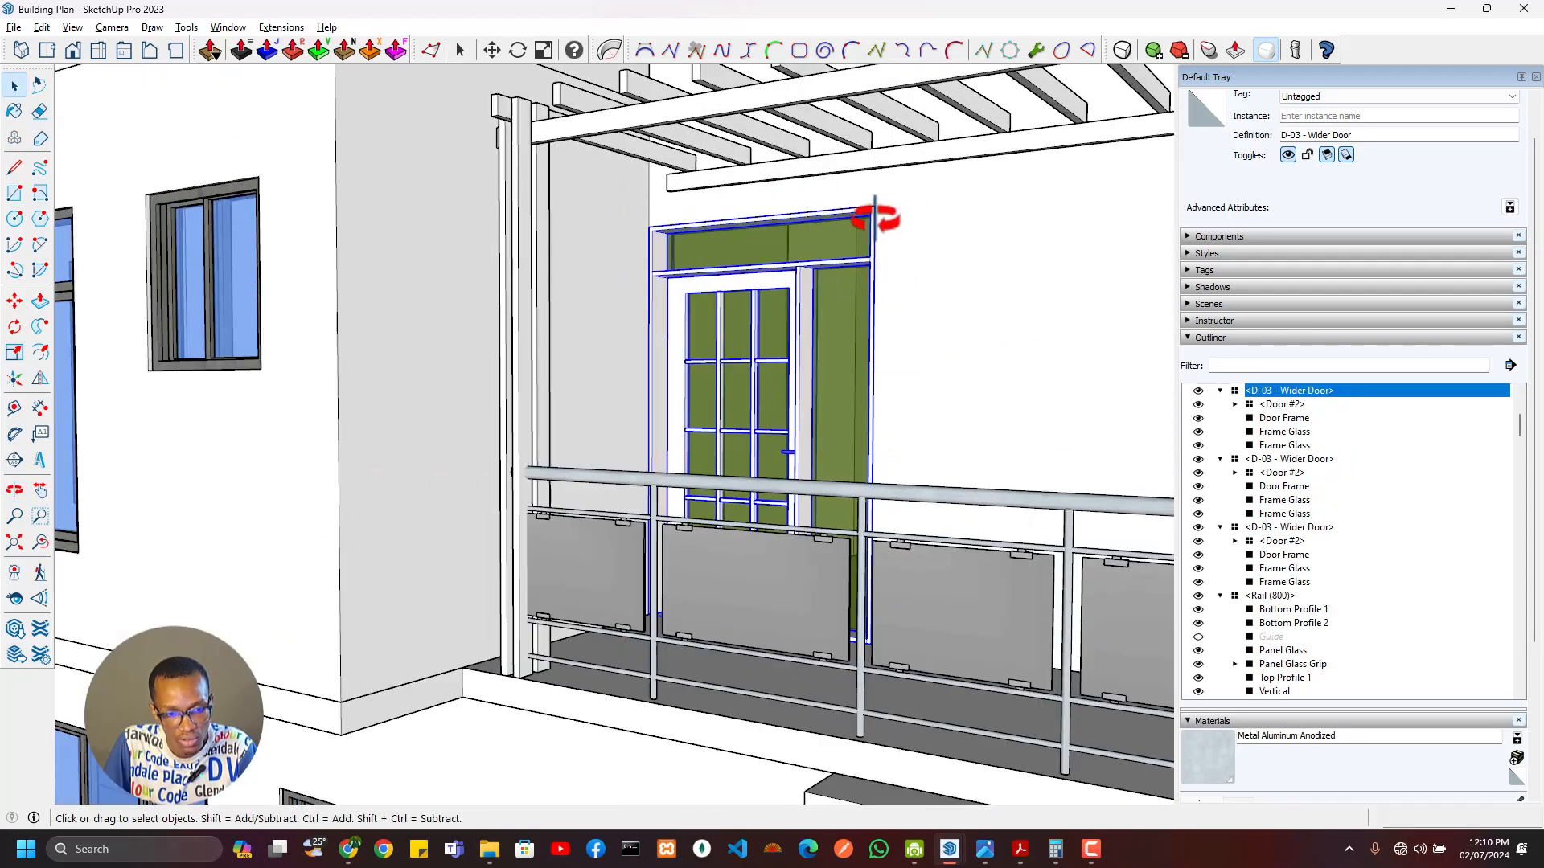
scroll(838, 233, "up", 3)
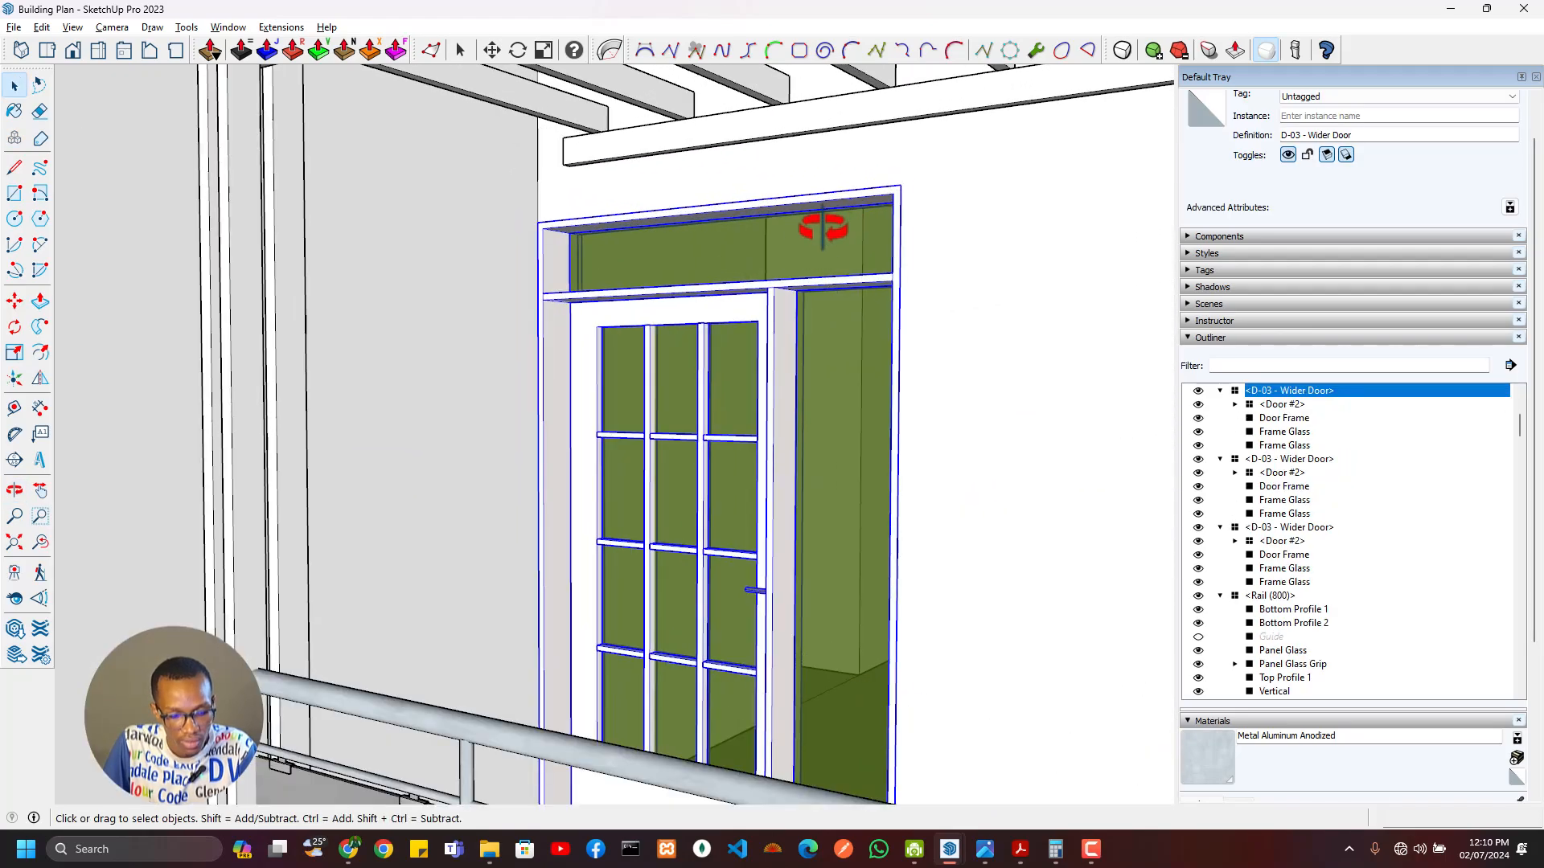
left_click(537, 222)
scroll(608, 351, "down", 3)
middle_click_drag(755, 620, 354, 562)
key("Escape")
Step: Copy the D-03 Wider Door from the free-standing wall panel into the ground-floor porch entrance opening, aligned by its upper frame corner
scroll(809, 438, "down", 4)
scroll(812, 510, "down", 3)
scroll(861, 568, "up", 3)
middle_click_drag(783, 569, 949, 643)
middle_click_drag(819, 516, 714, 611)
scroll(820, 477, "up", 3)
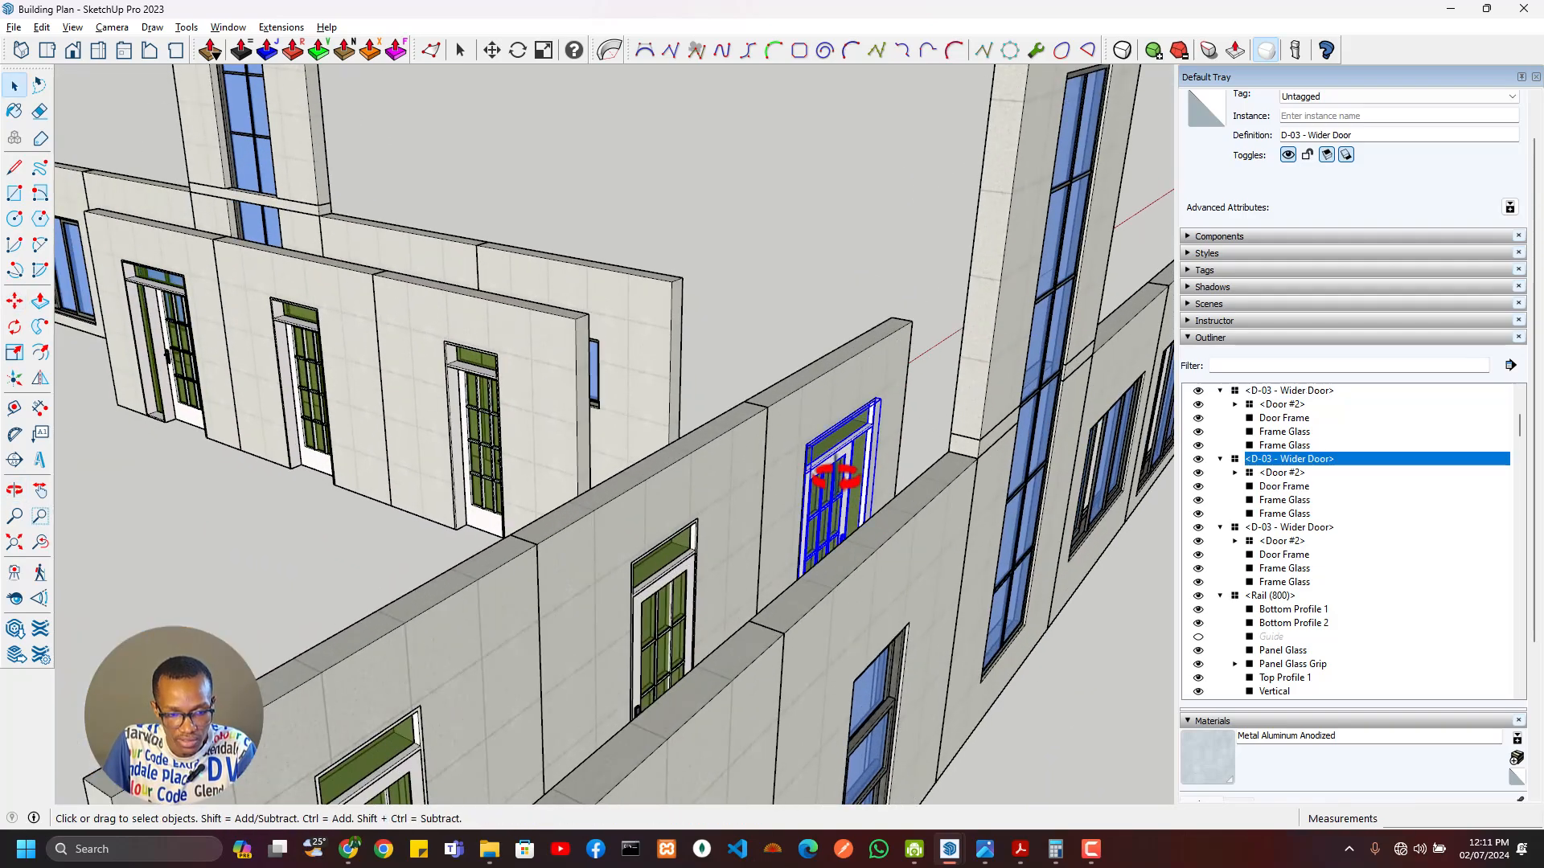
scroll(836, 477, "up", 4)
middle_click_drag(836, 476, 624, 485)
scroll(717, 517, "up", 2)
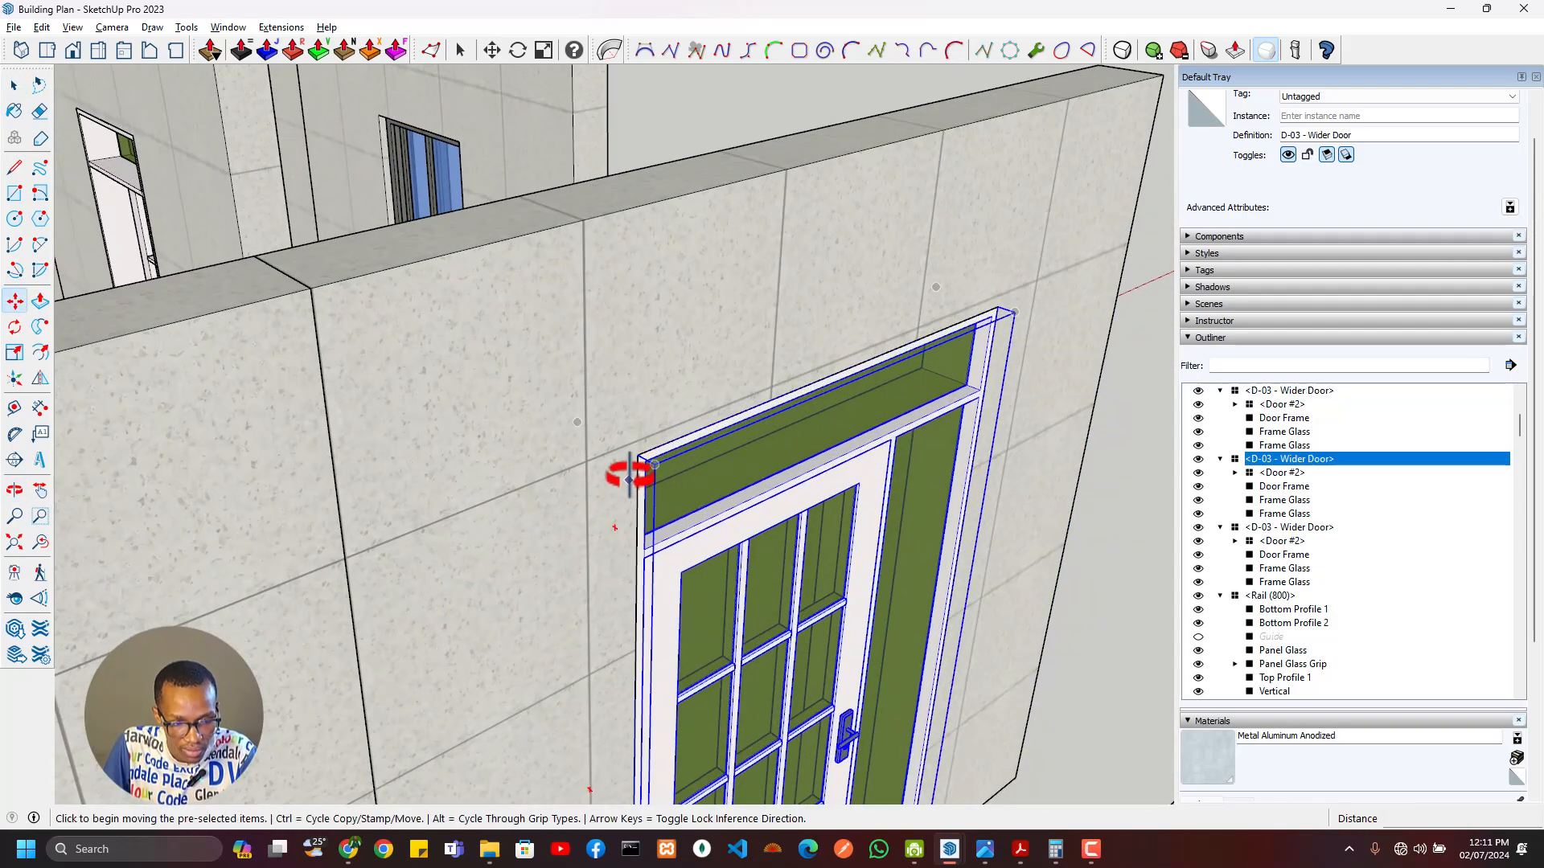
left_click(637, 455)
scroll(596, 500, "down", 10)
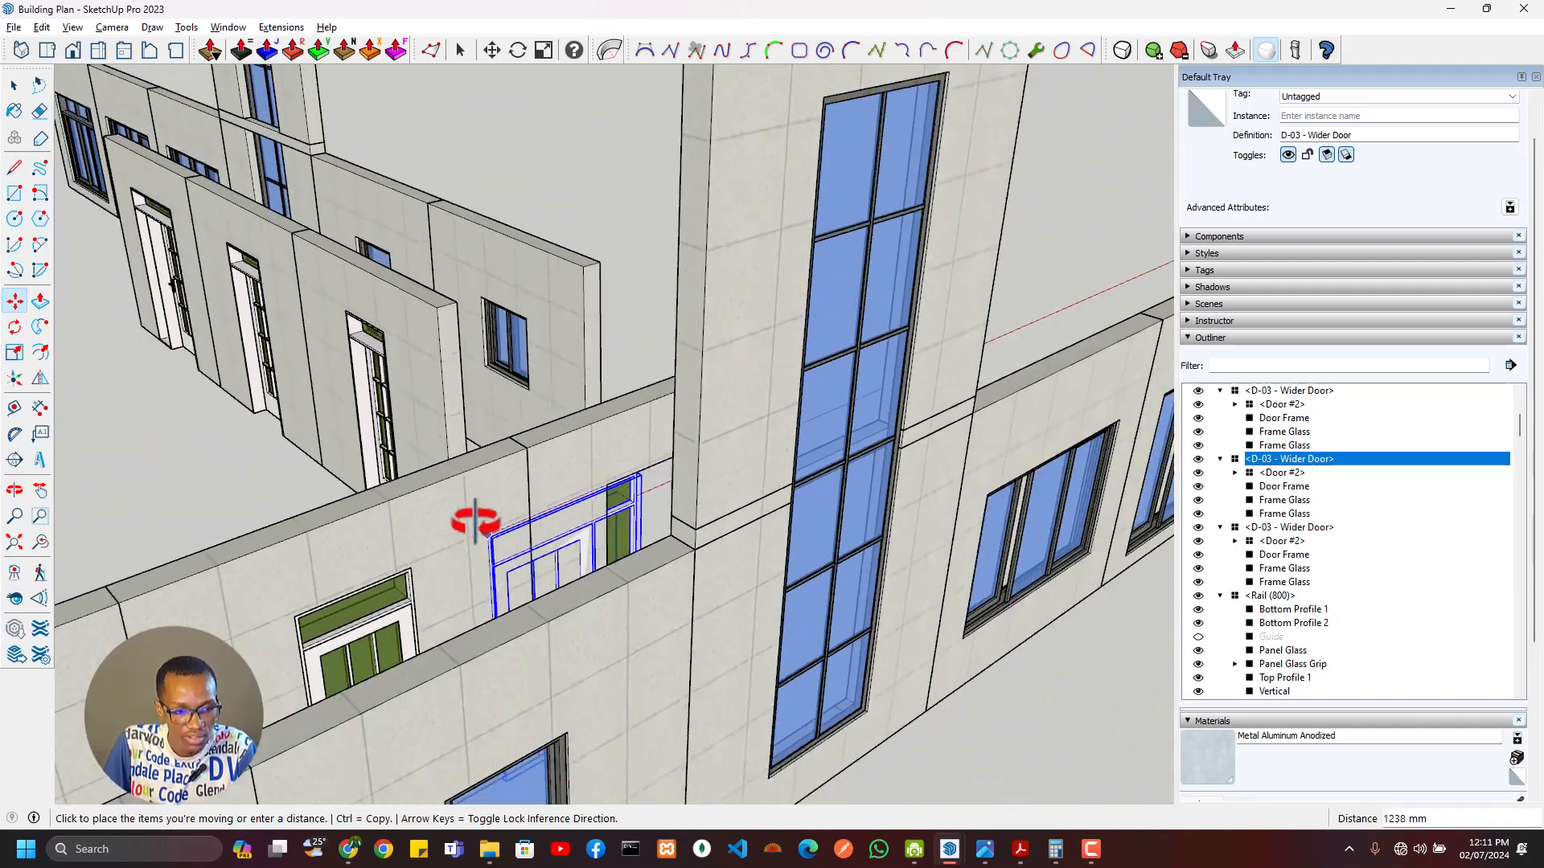
scroll(318, 604, "down", 5)
middle_click_drag(933, 531, 630, 517)
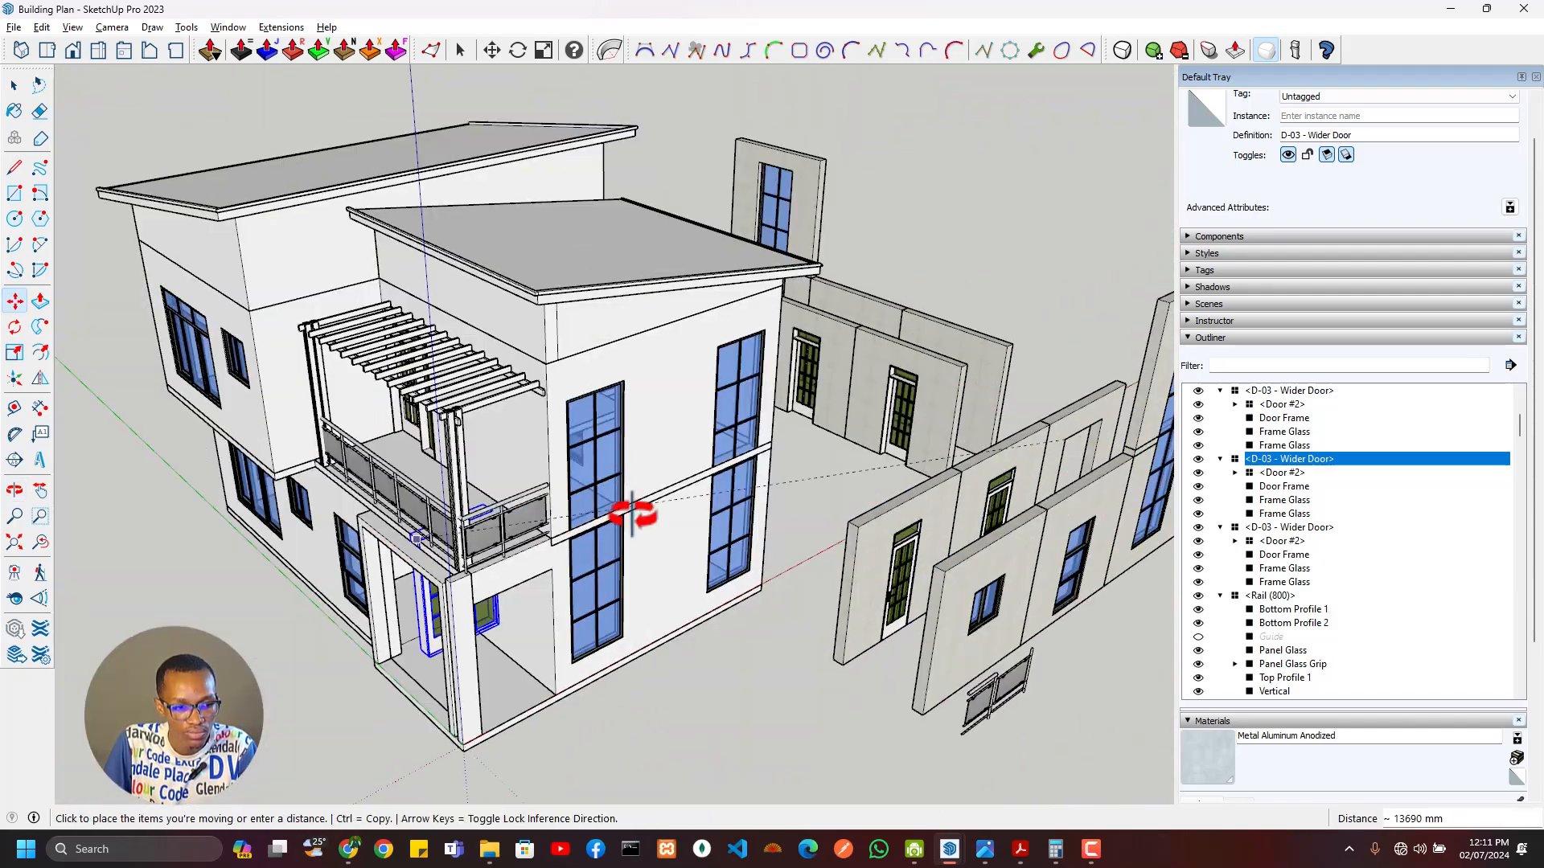
scroll(450, 571, "up", 4)
middle_click_drag(450, 571, 436, 350)
scroll(703, 568, "up", 5)
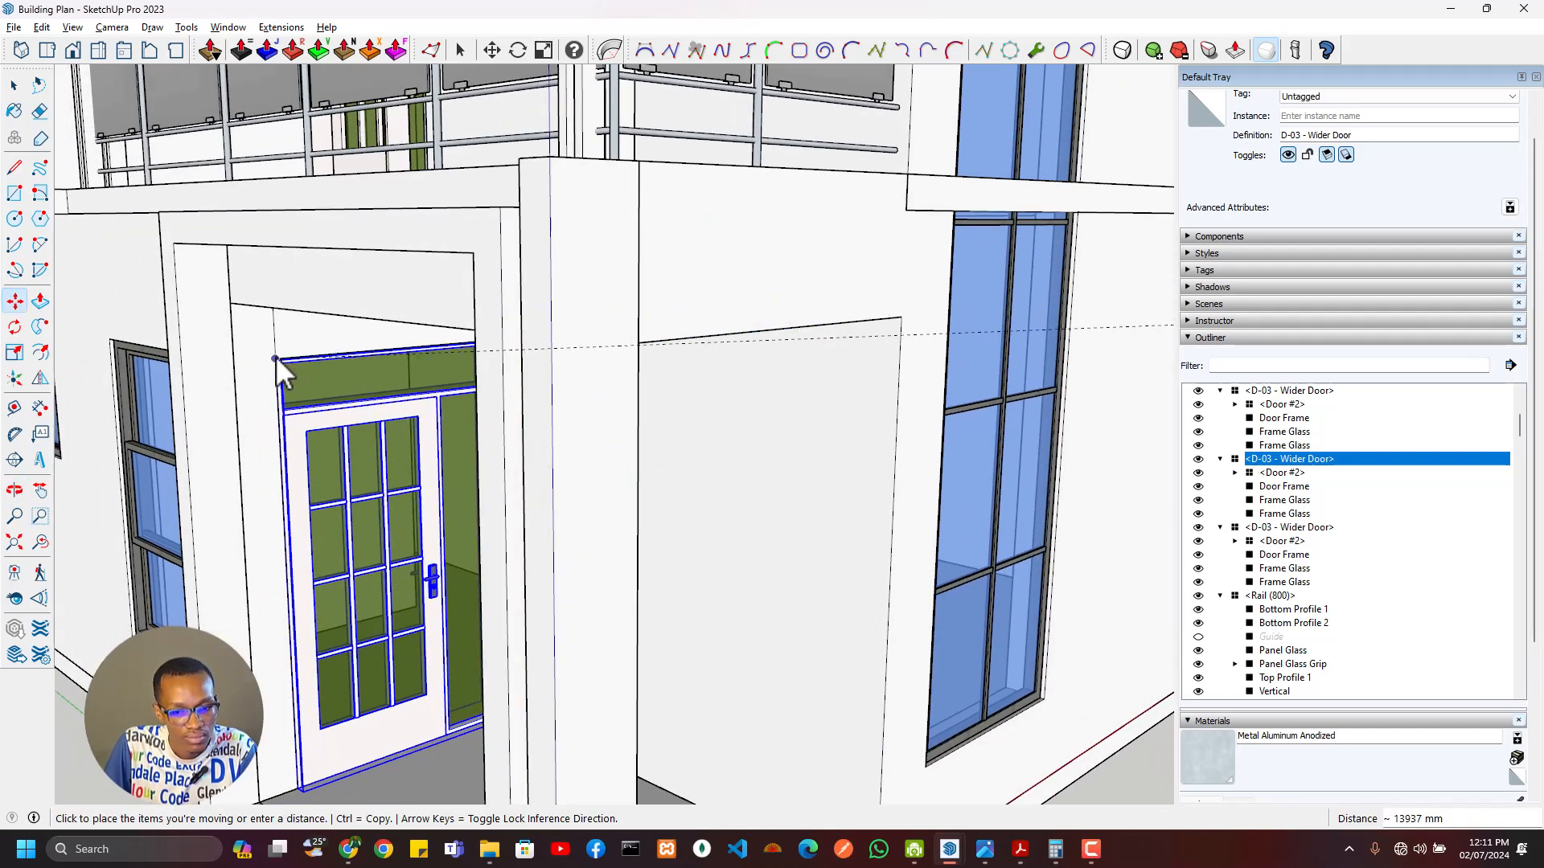
key("ctrl")
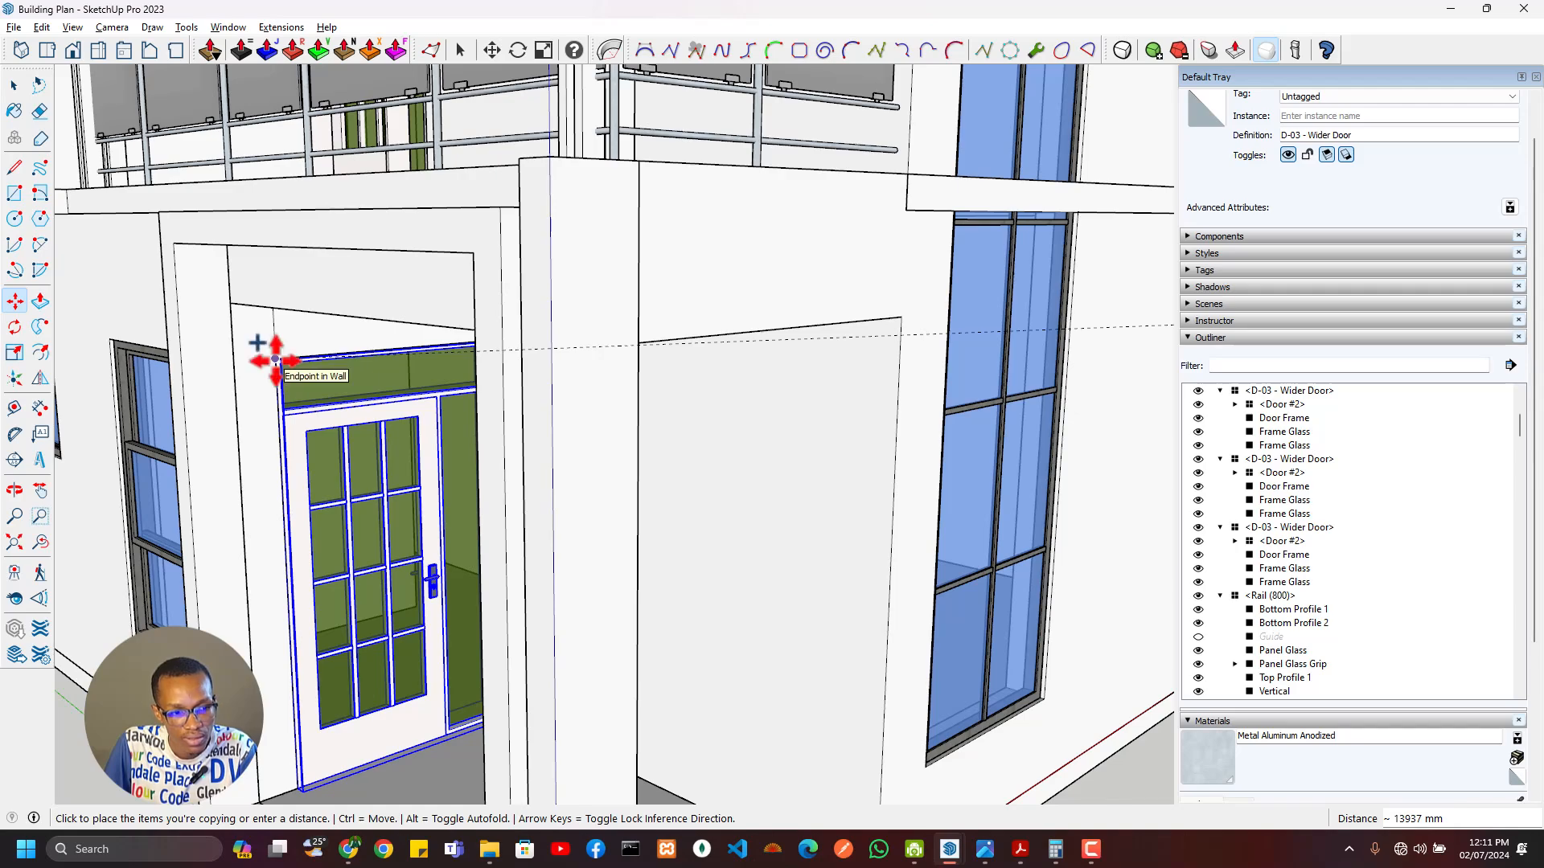
scroll(364, 574, "down", 2)
middle_click_drag(364, 574, 507, 623)
scroll(468, 659, "up", 4)
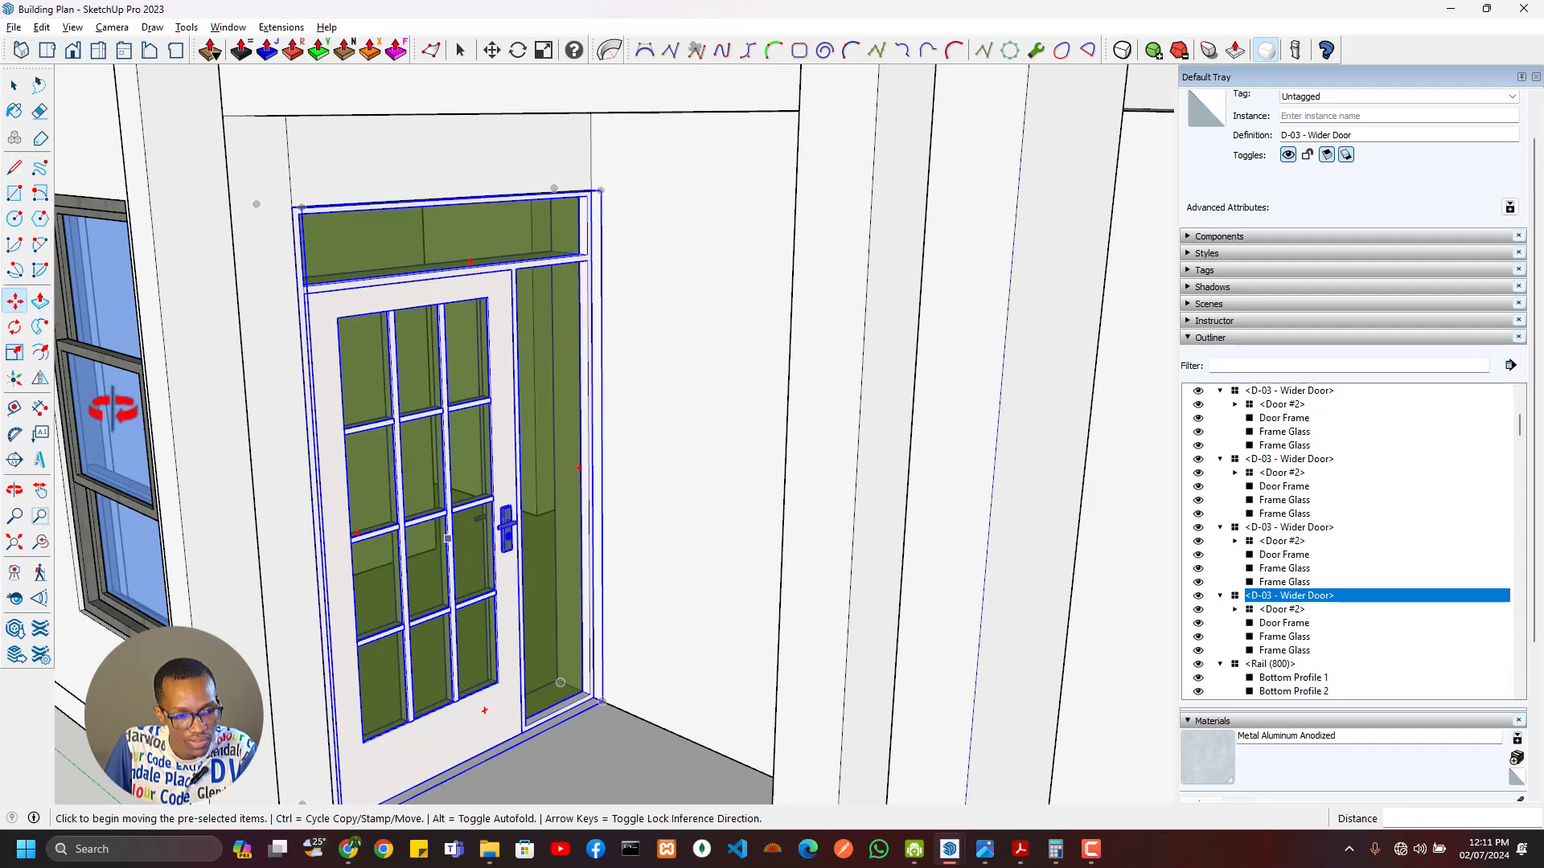
Step: Flip the copied porch door about its green plane so its front and back faces swap
left_click(40, 382)
scroll(354, 408, "up", 2)
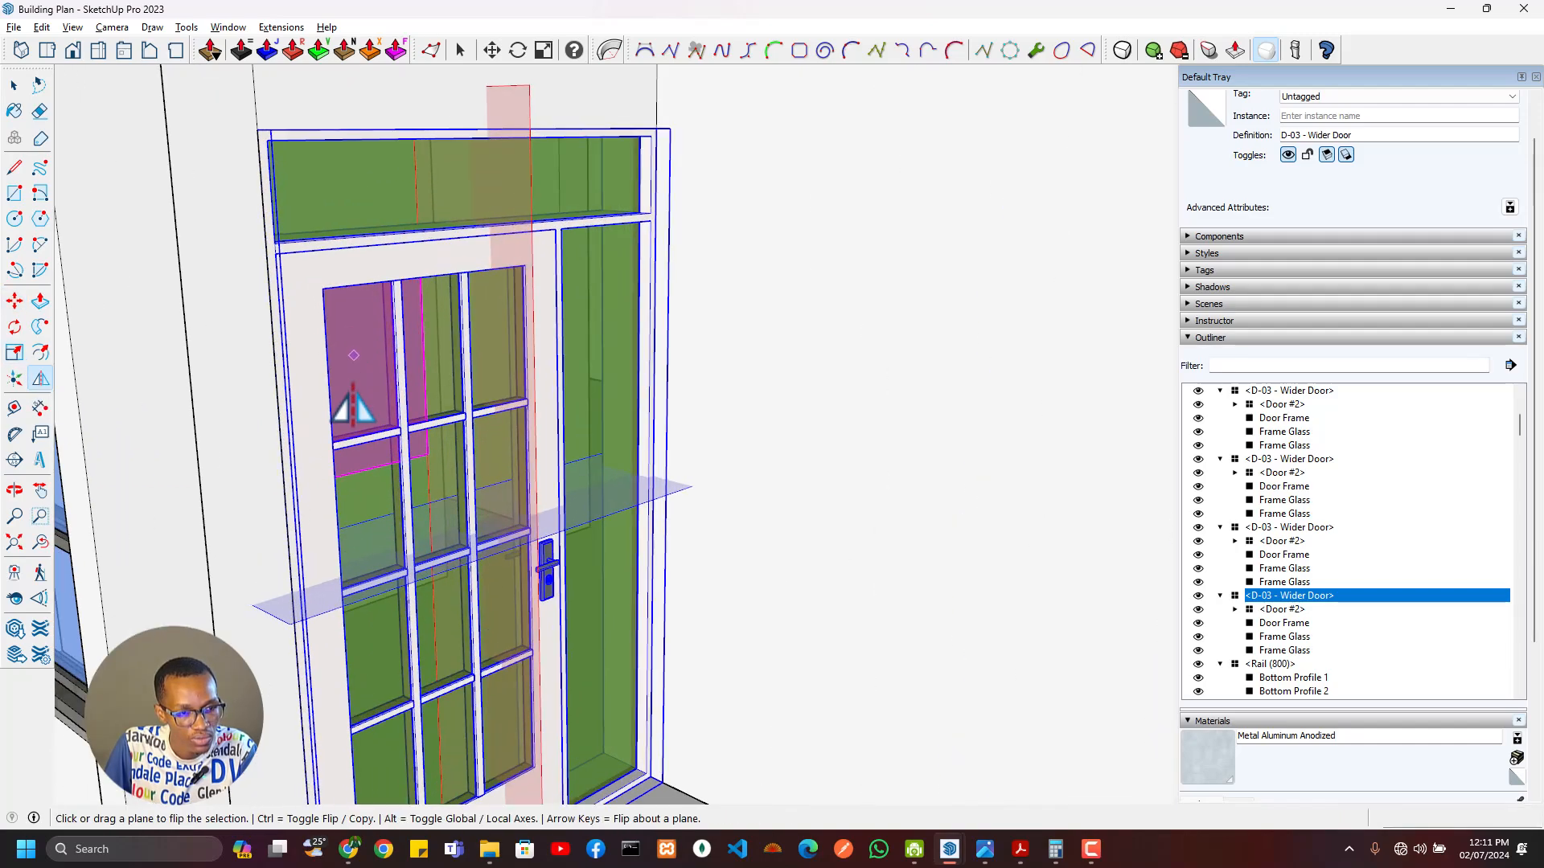
middle_click_drag(351, 409, 492, 514)
scroll(321, 258, "up", 5)
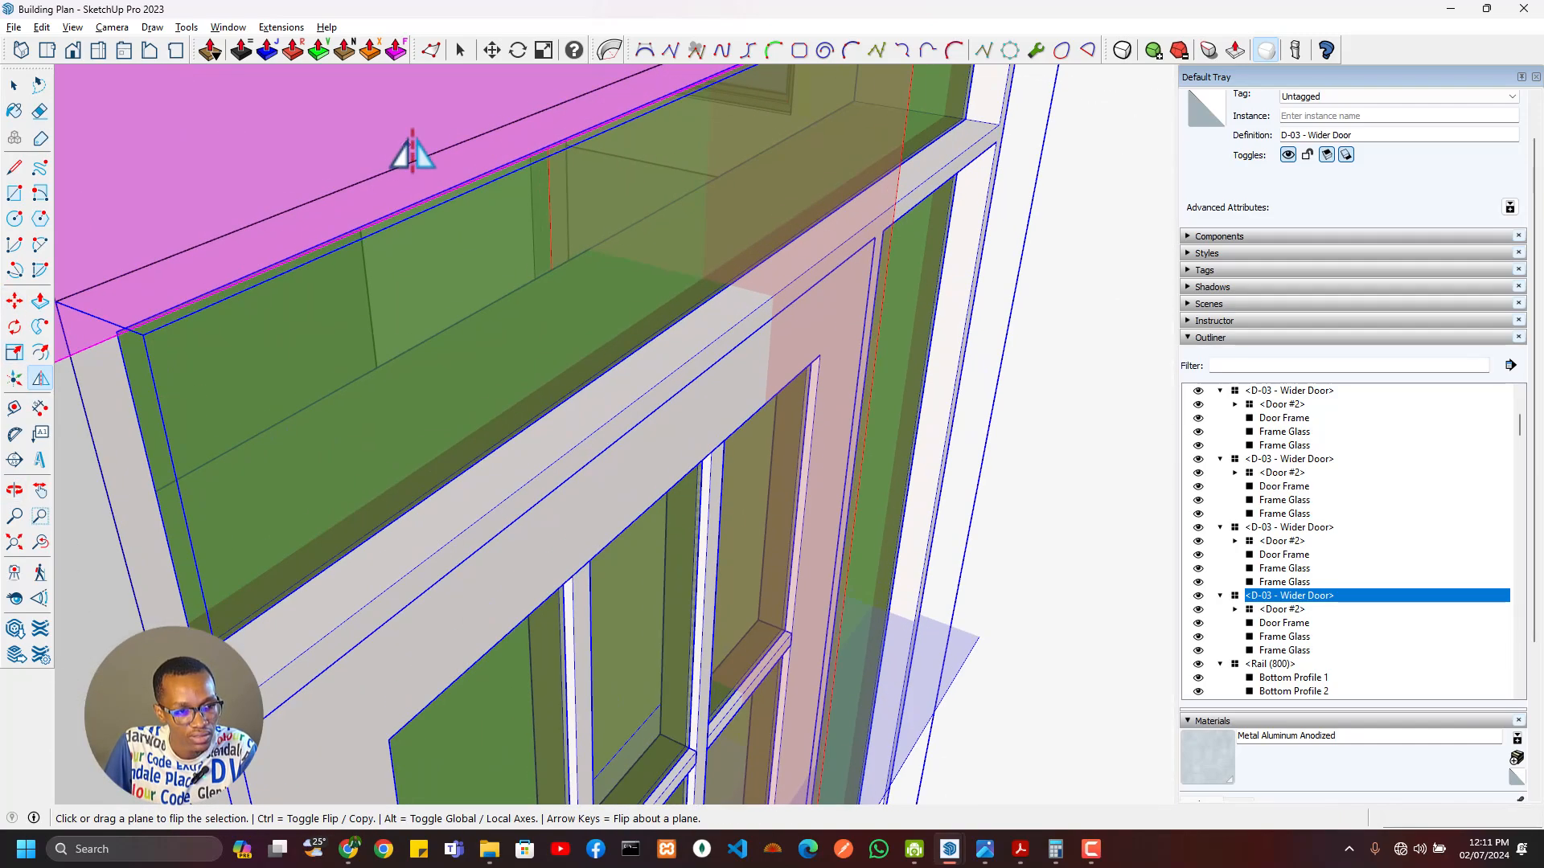
mouse_move(406, 152)
middle_mouse_down()
mouse_move(551, 113)
mouse_move(888, 155)
mouse_move(1066, 289)
middle_mouse_up()
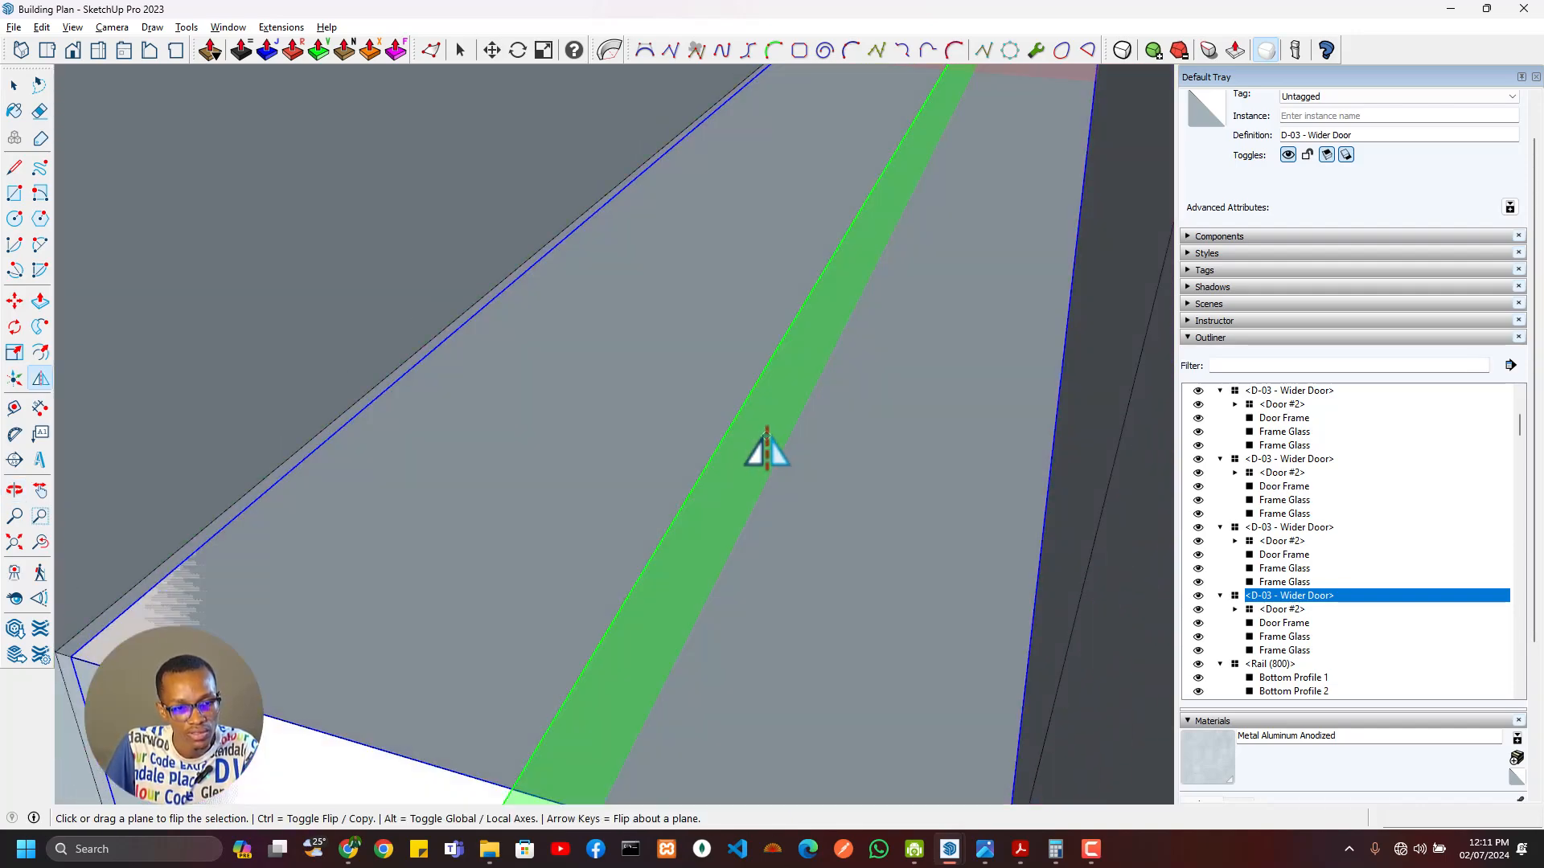
scroll(902, 506, "down", 3)
middle_click_drag(902, 507, 458, 441)
Step: Move the flipped porch door about 46 mm so its upper frame corner meets the corner of the wall opening
key("m")
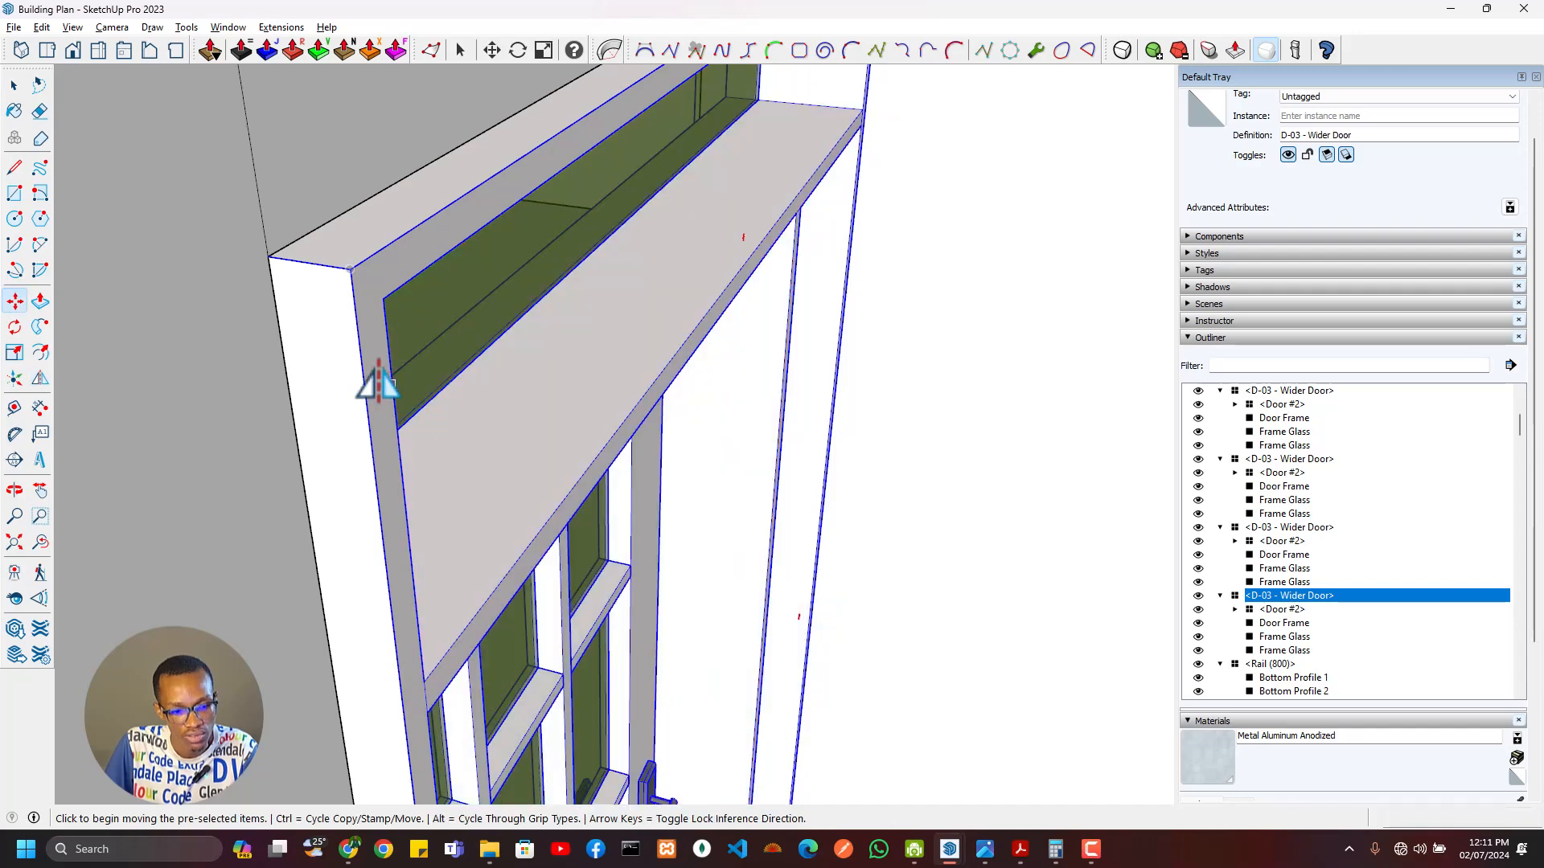
left_click(352, 271)
left_click(271, 258)
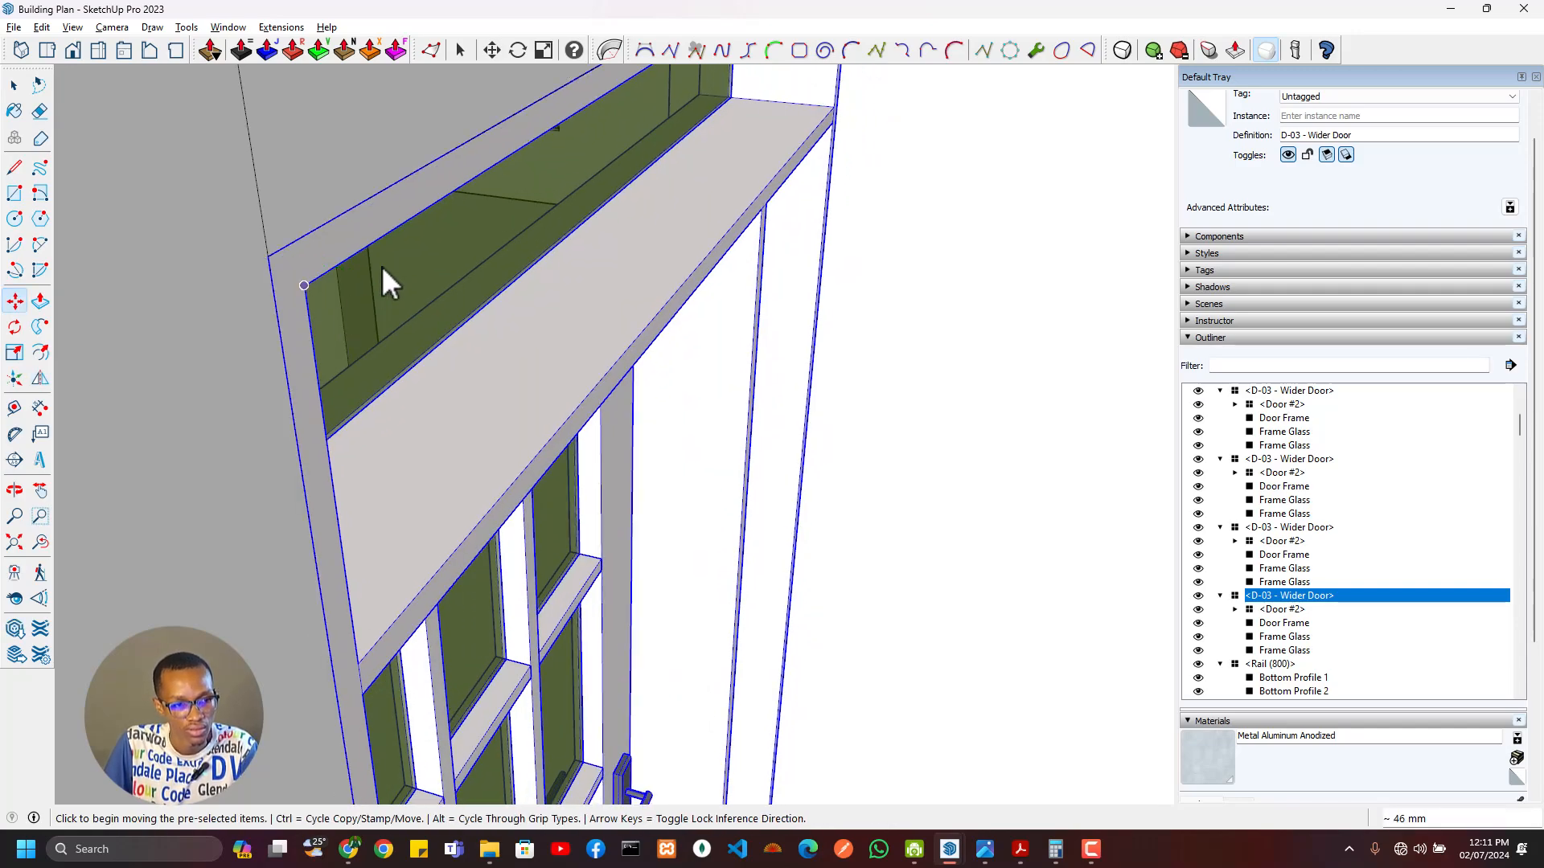
scroll(410, 265, "down", 3)
scroll(412, 304, "down", 10)
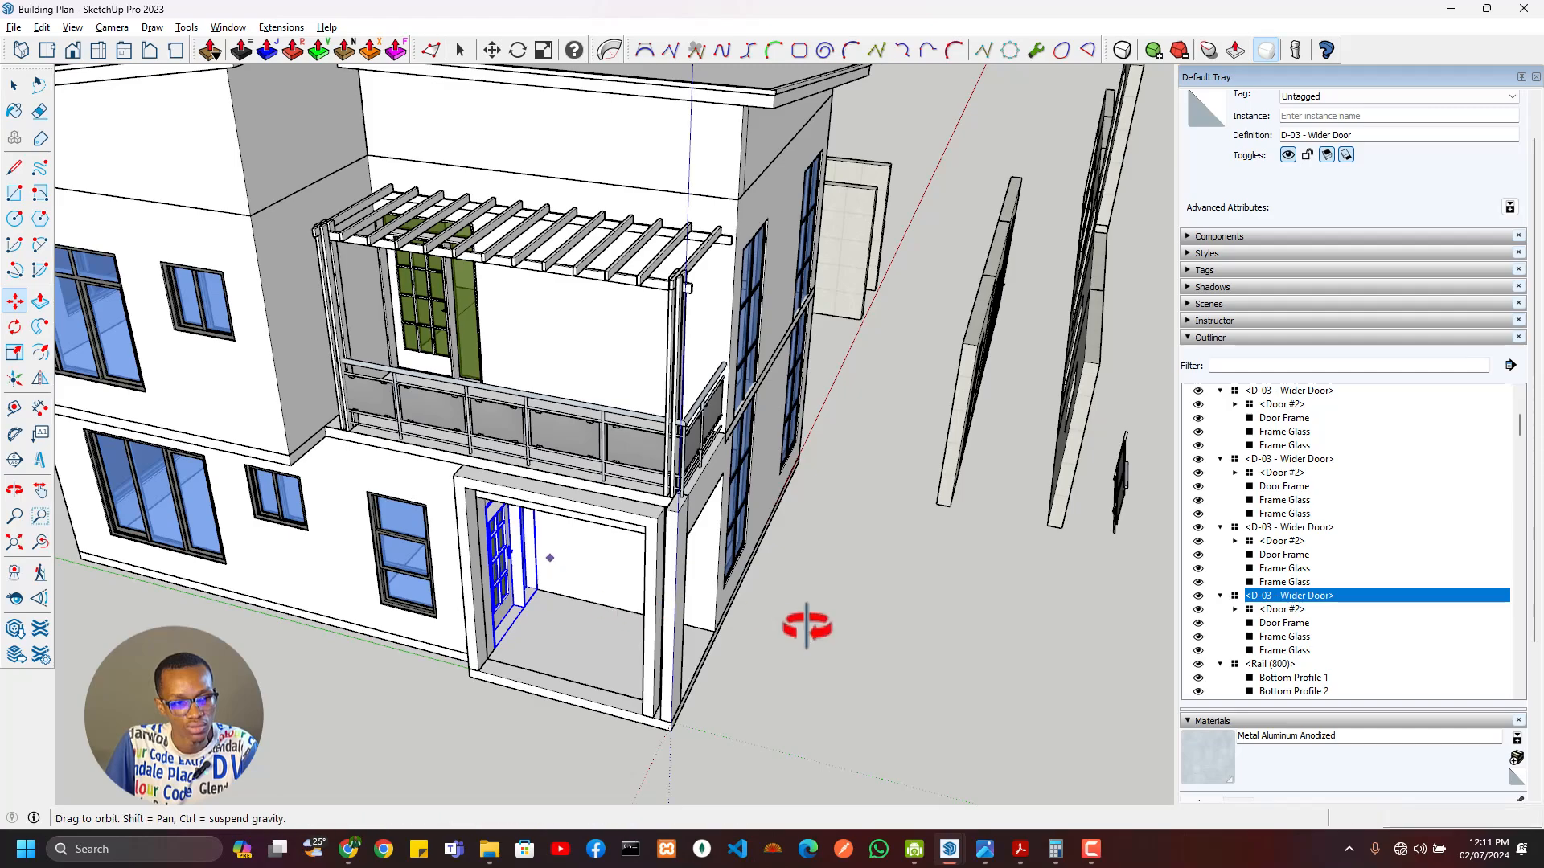
Step: Select the window wall panels standing around the house, including the two with empty openings, and delete them
middle_click_drag(806, 626, 830, 696)
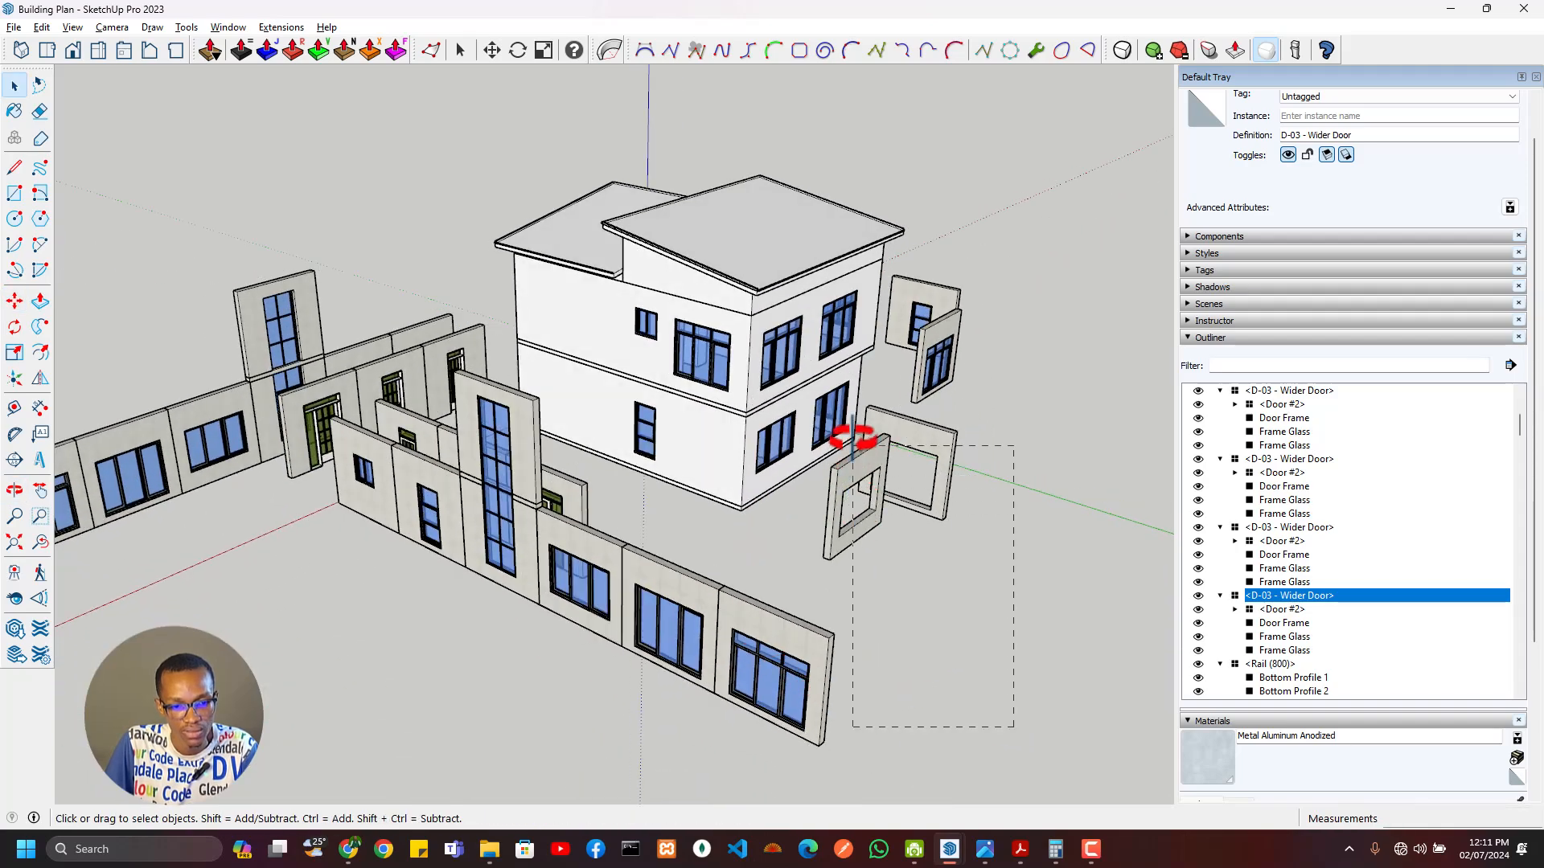
left_click_drag(859, 470, 858, 470)
middle_click_drag(989, 369, 899, 523)
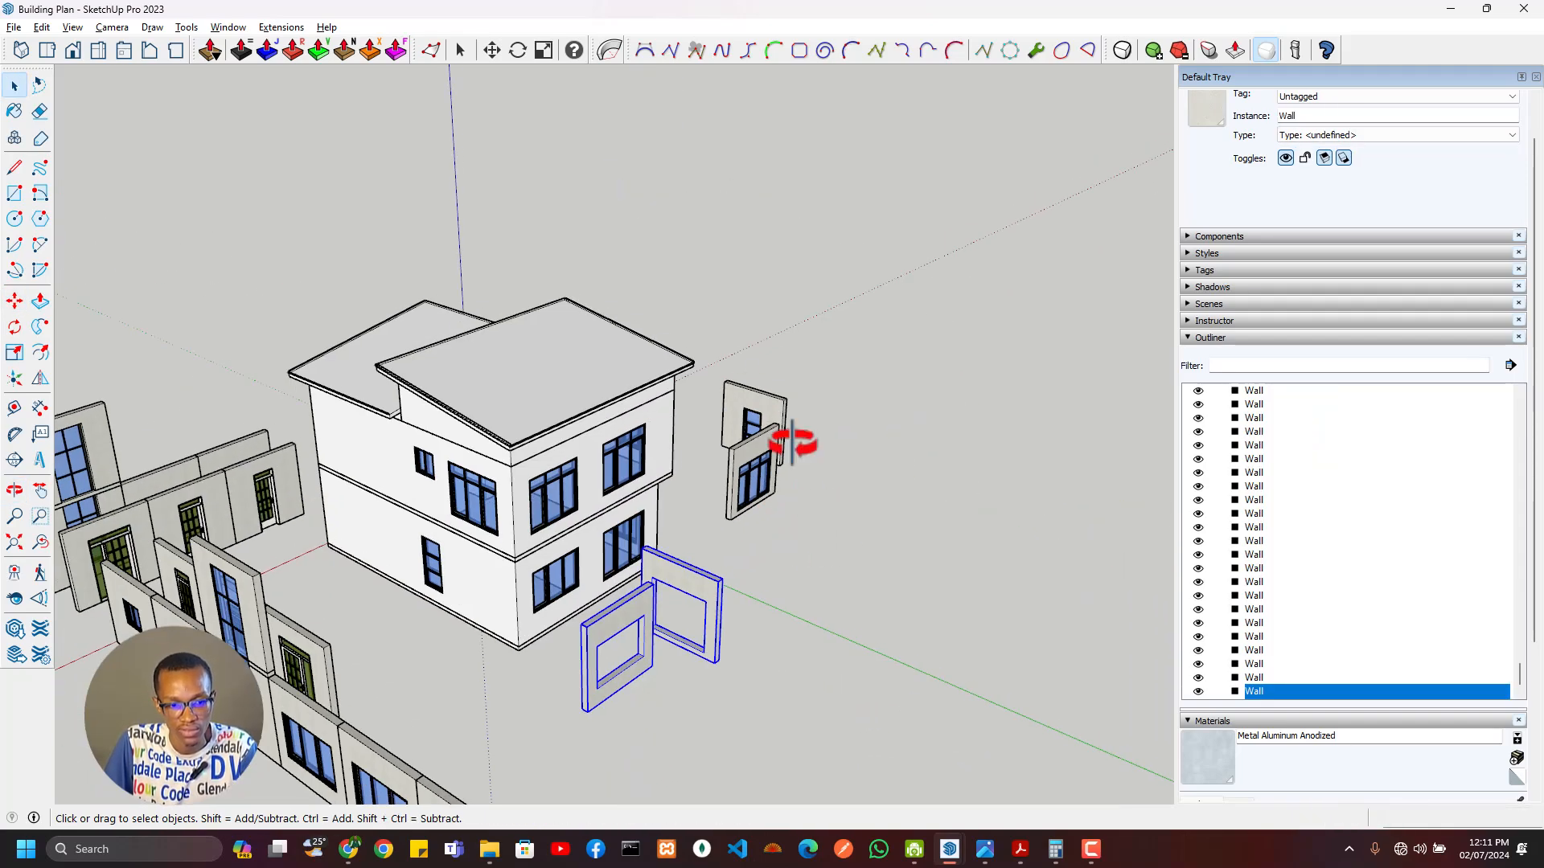
middle_click_drag(714, 641, 591, 554)
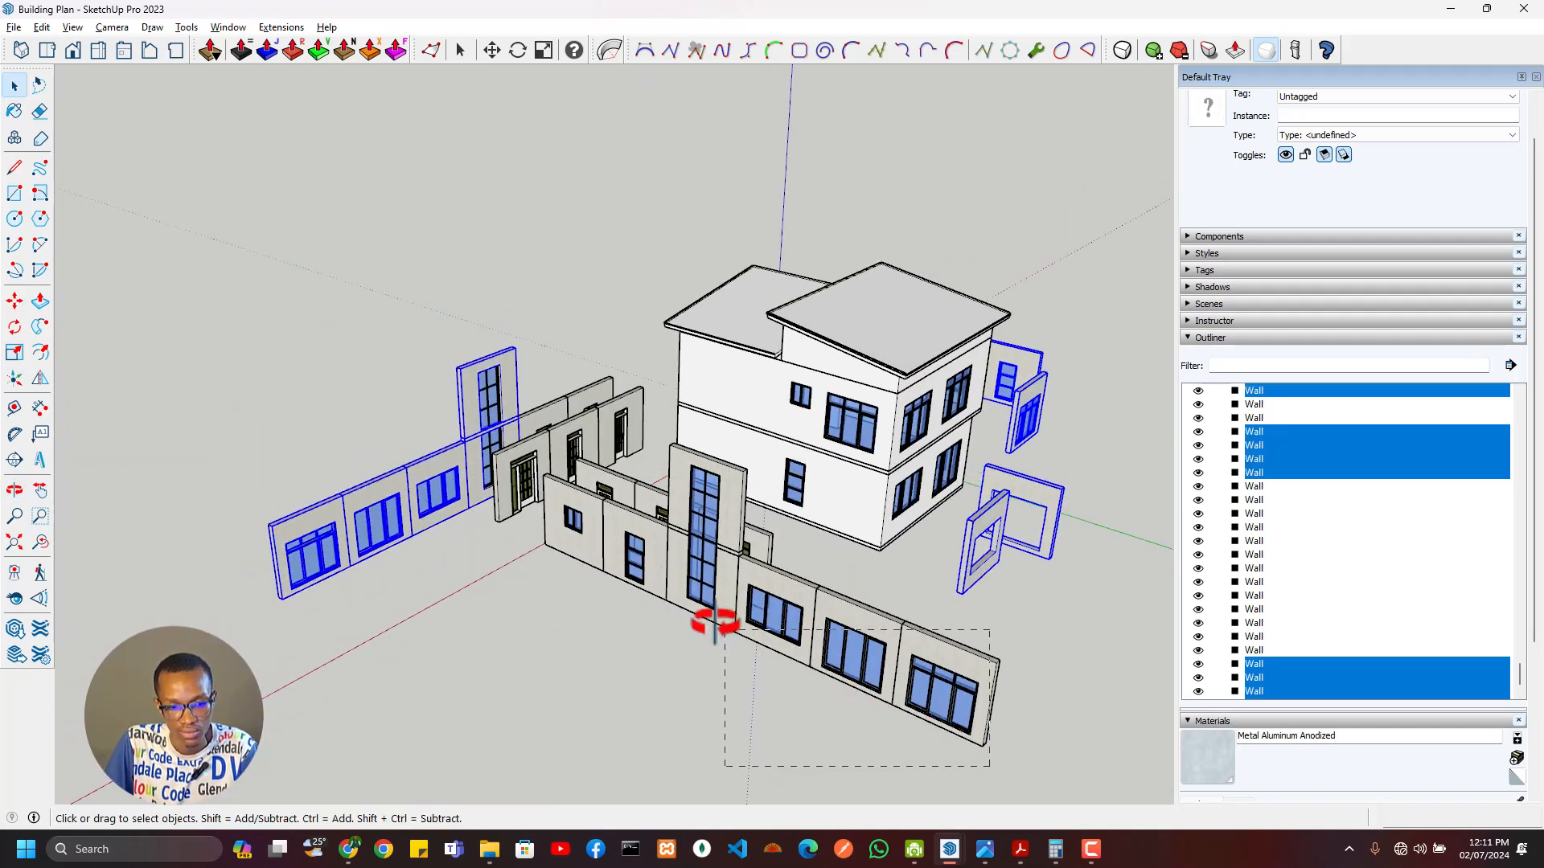
left_click_drag(724, 630, 706, 617)
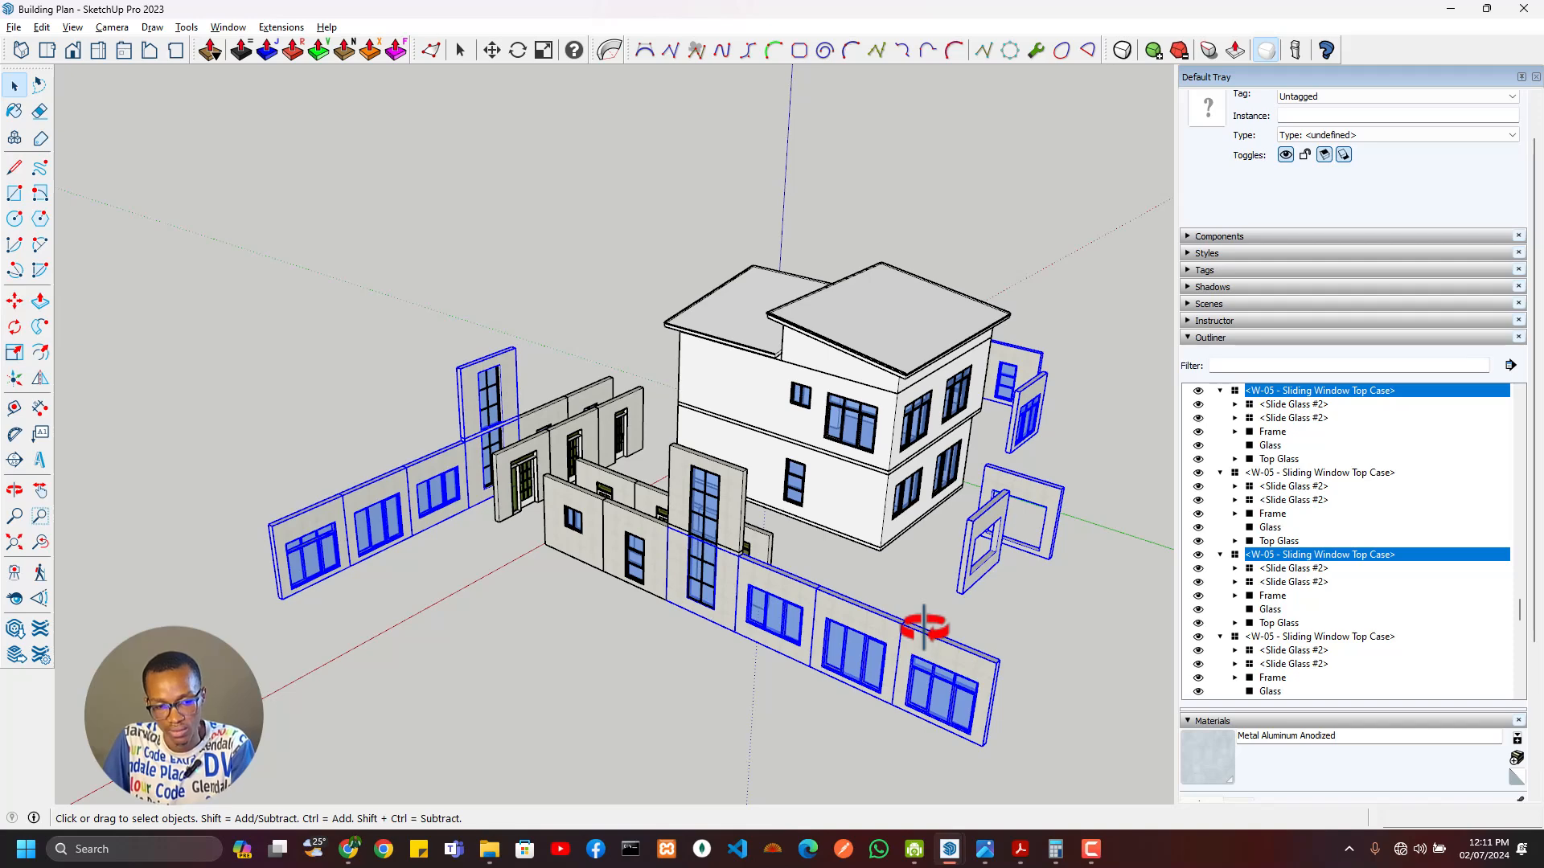
key("Delete")
Step: Delete the outermost remaining window wall panels standing beside the rows of door panels
middle_click_drag(754, 585, 287, 697)
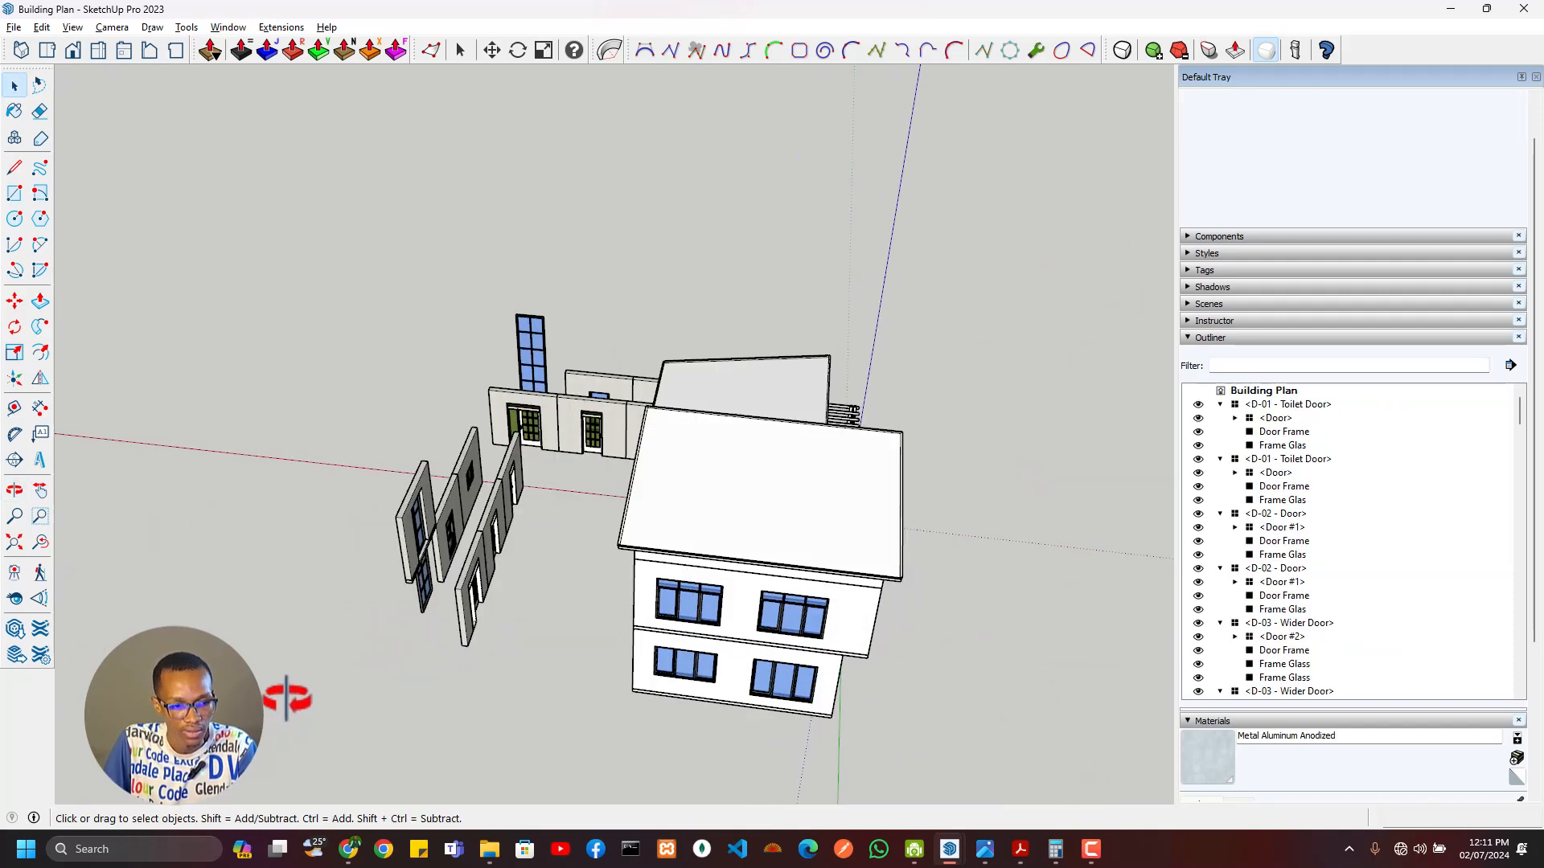
middle_click_drag(428, 608, 506, 639)
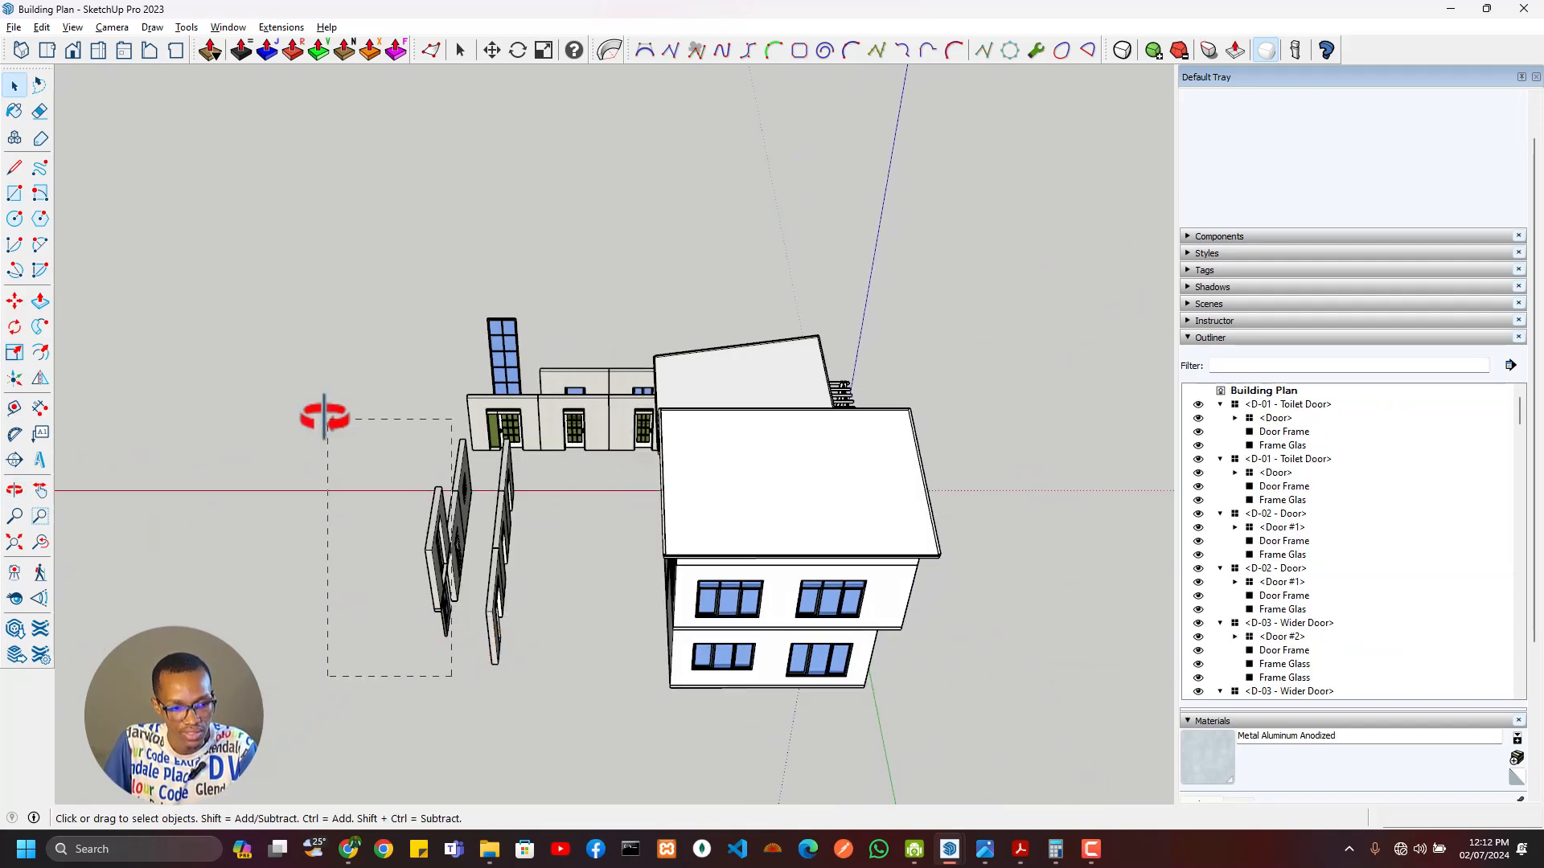
left_click_drag(324, 417, 319, 452)
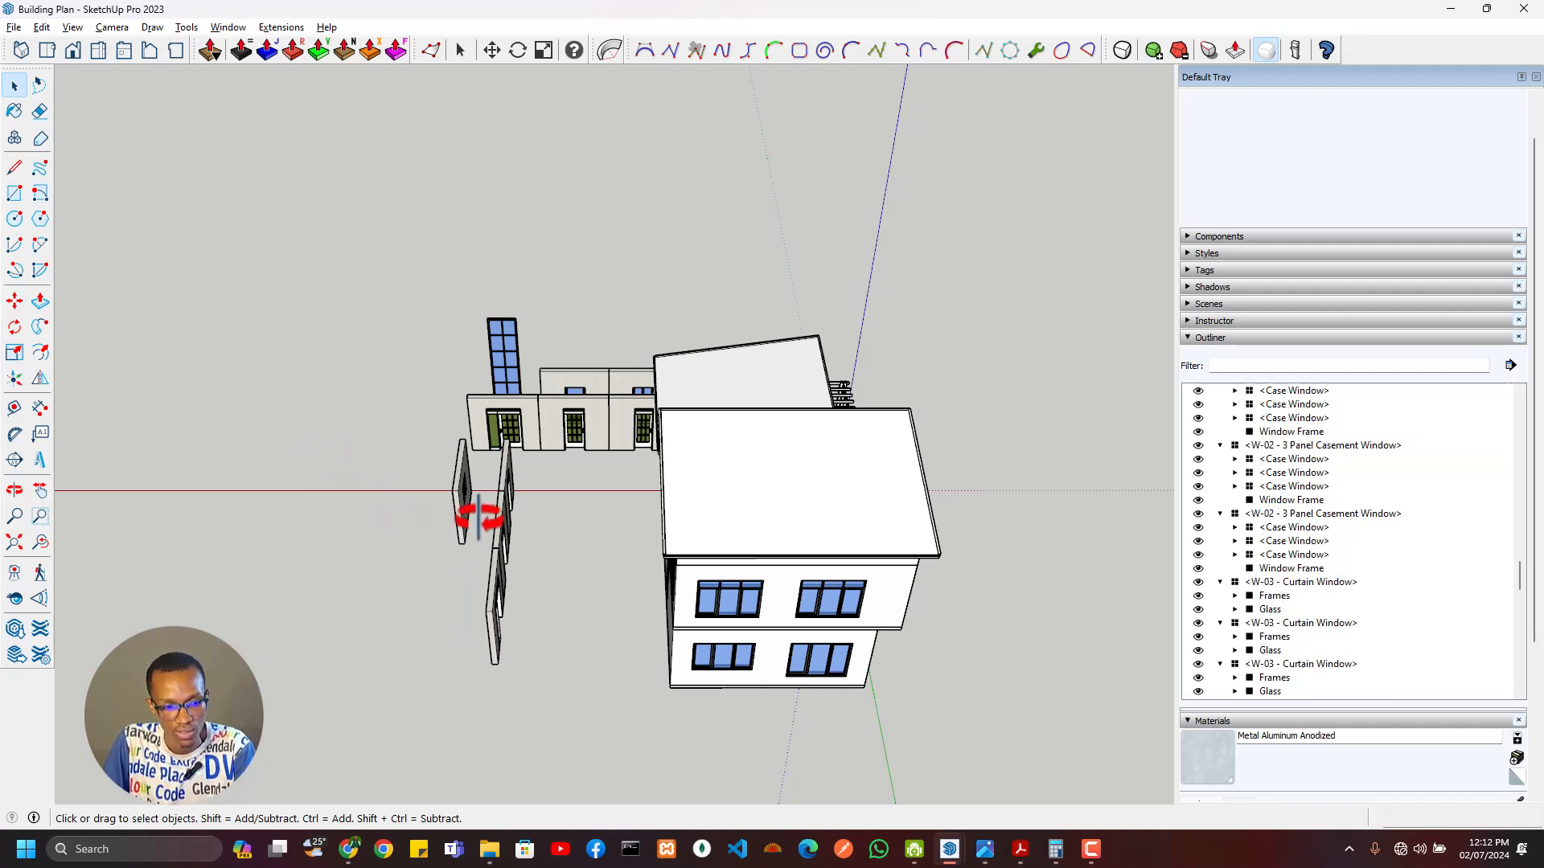
Step: Delete the remaining window wall panels, the loose curtain window and the stray W-01 toilet window beside the door panels
middle_click_drag(480, 516, 456, 568)
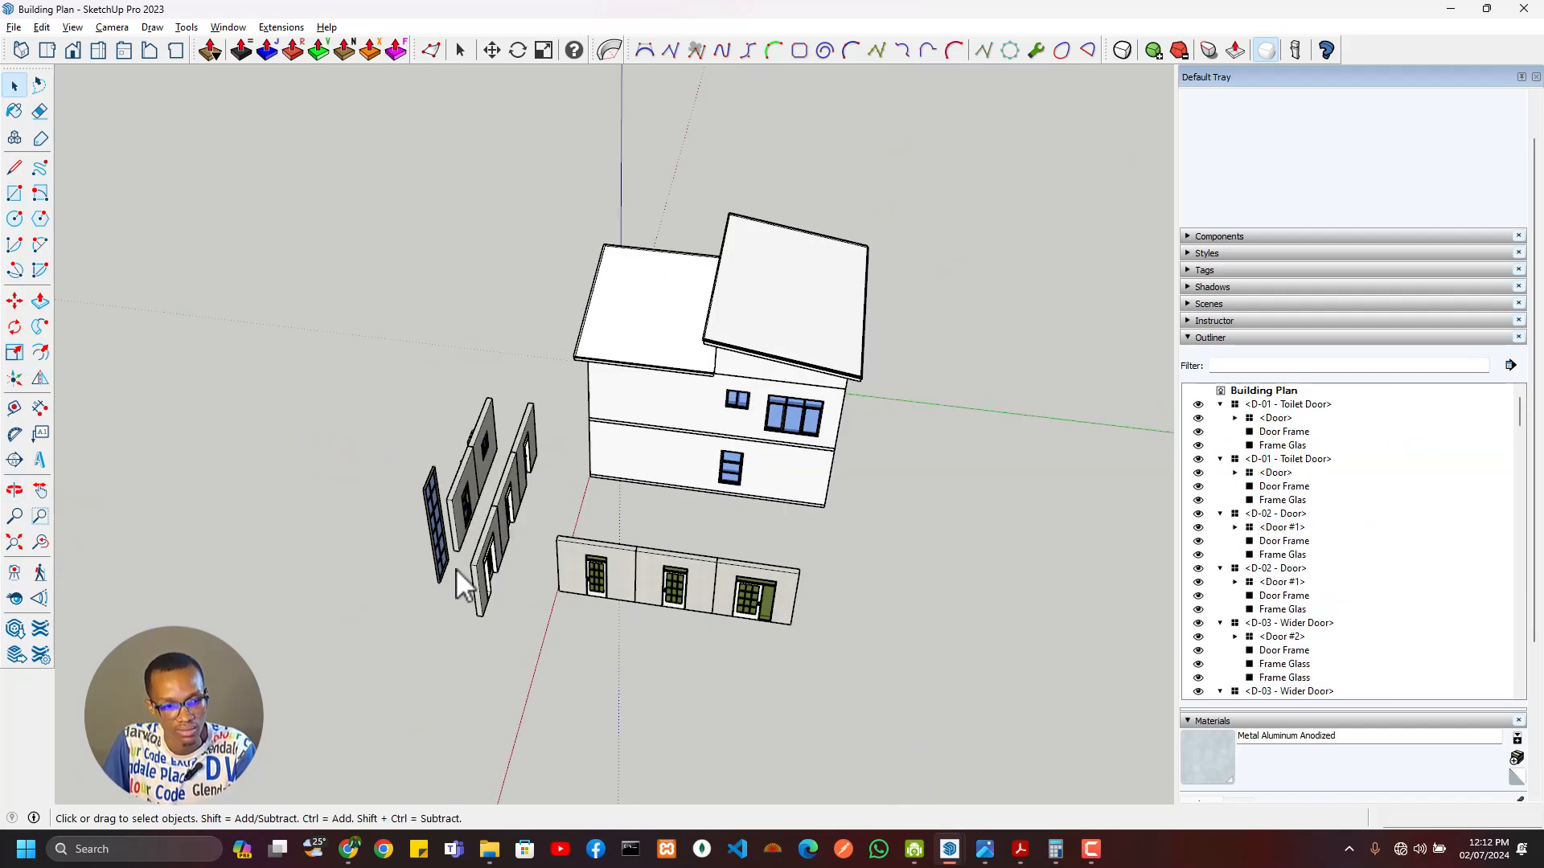
left_click(431, 460)
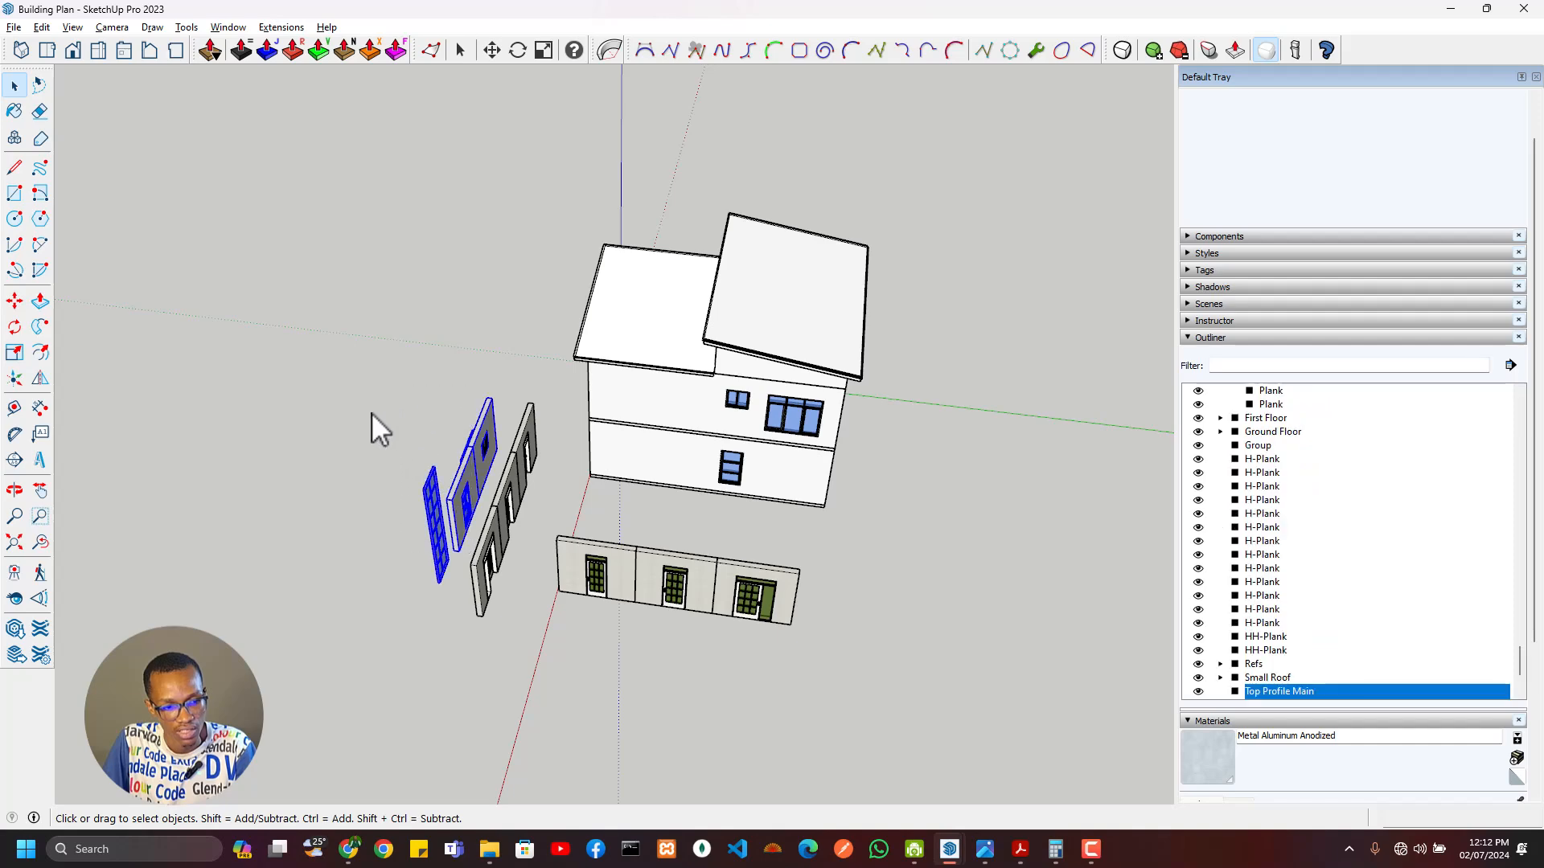
middle_click_drag(422, 494, 716, 499)
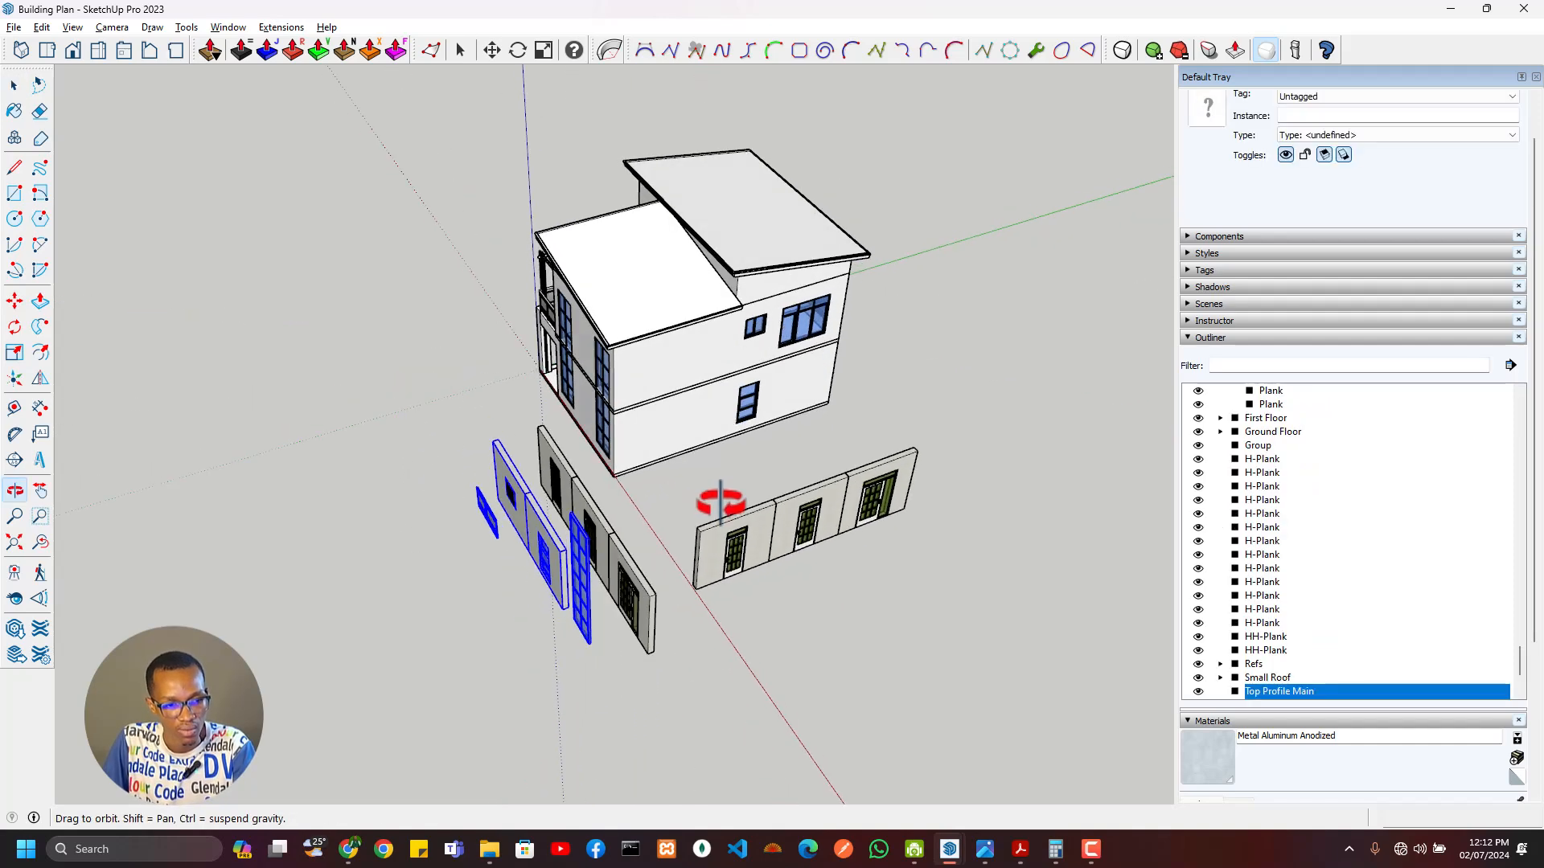
left_click(442, 489)
scroll(517, 493, "up", 3)
left_click(495, 484)
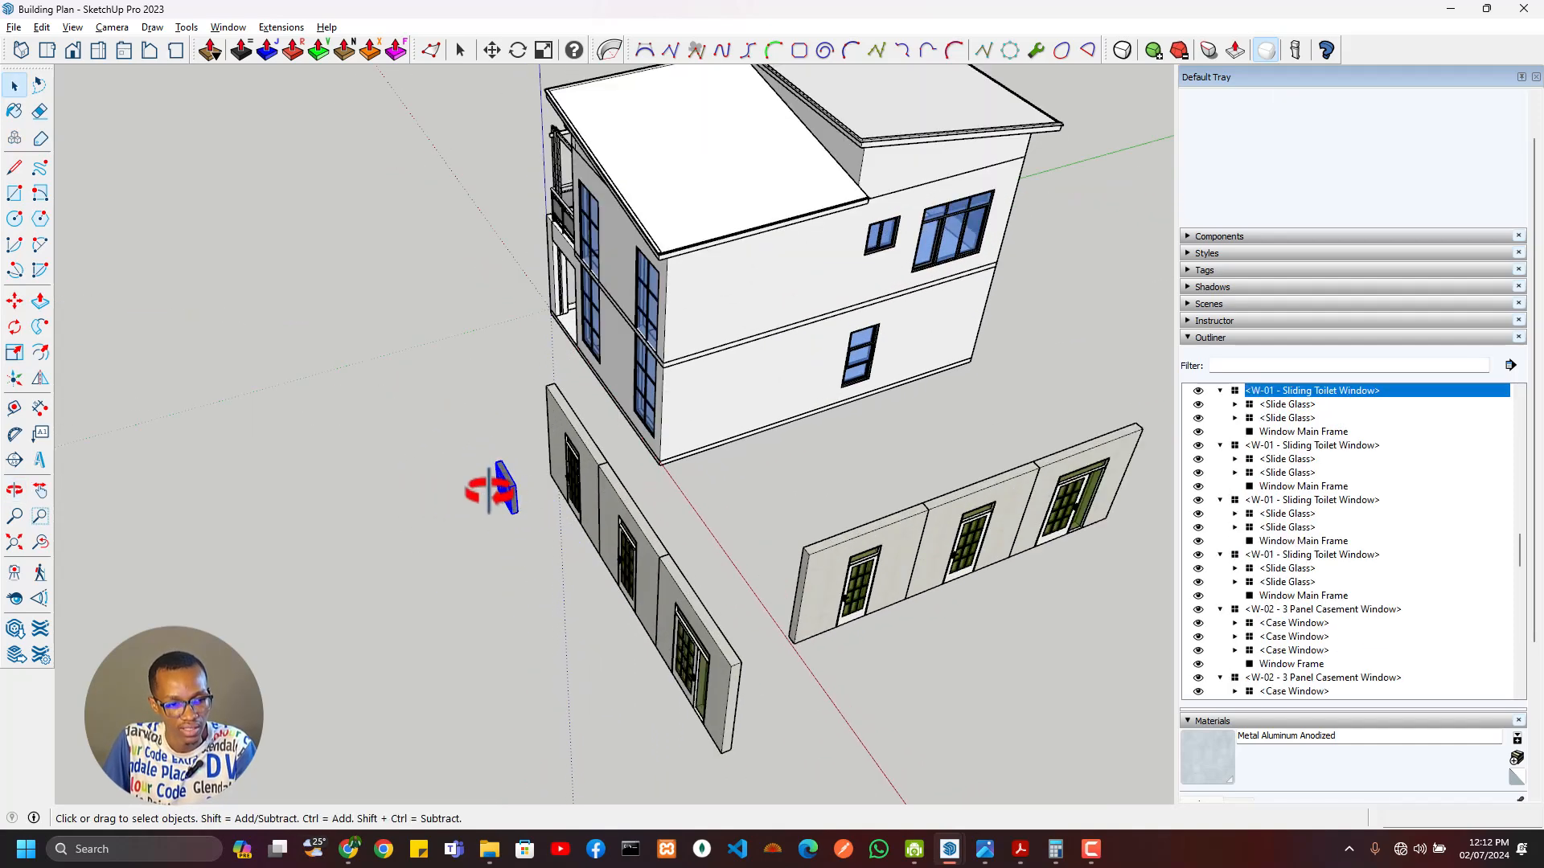
key("Delete")
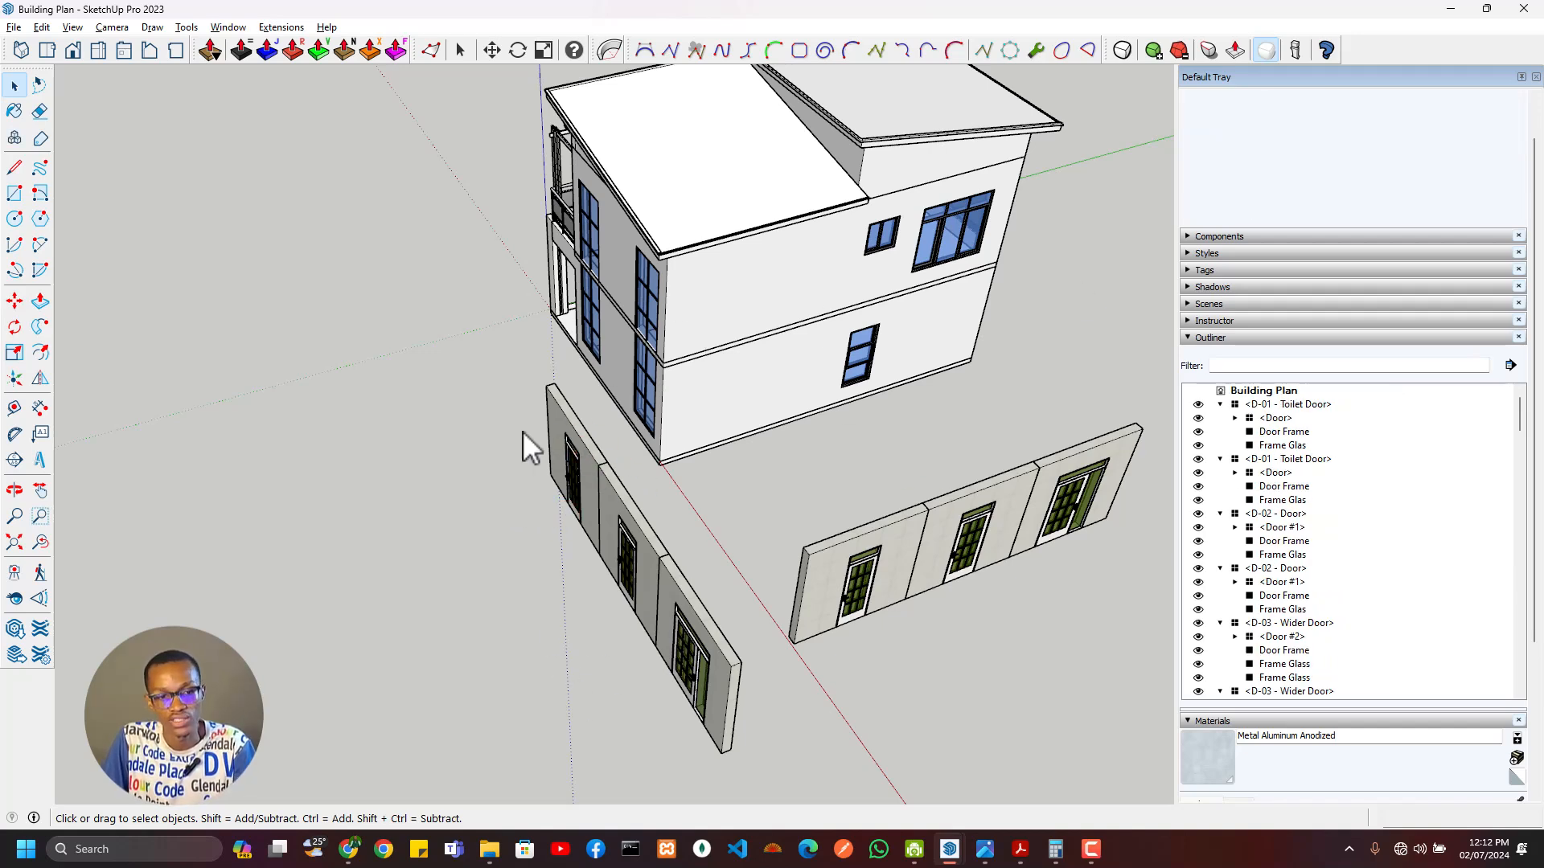
Step: Collapse every expanded D-01, D-02 and D-03 door component in the Outliner
left_click(1219, 568)
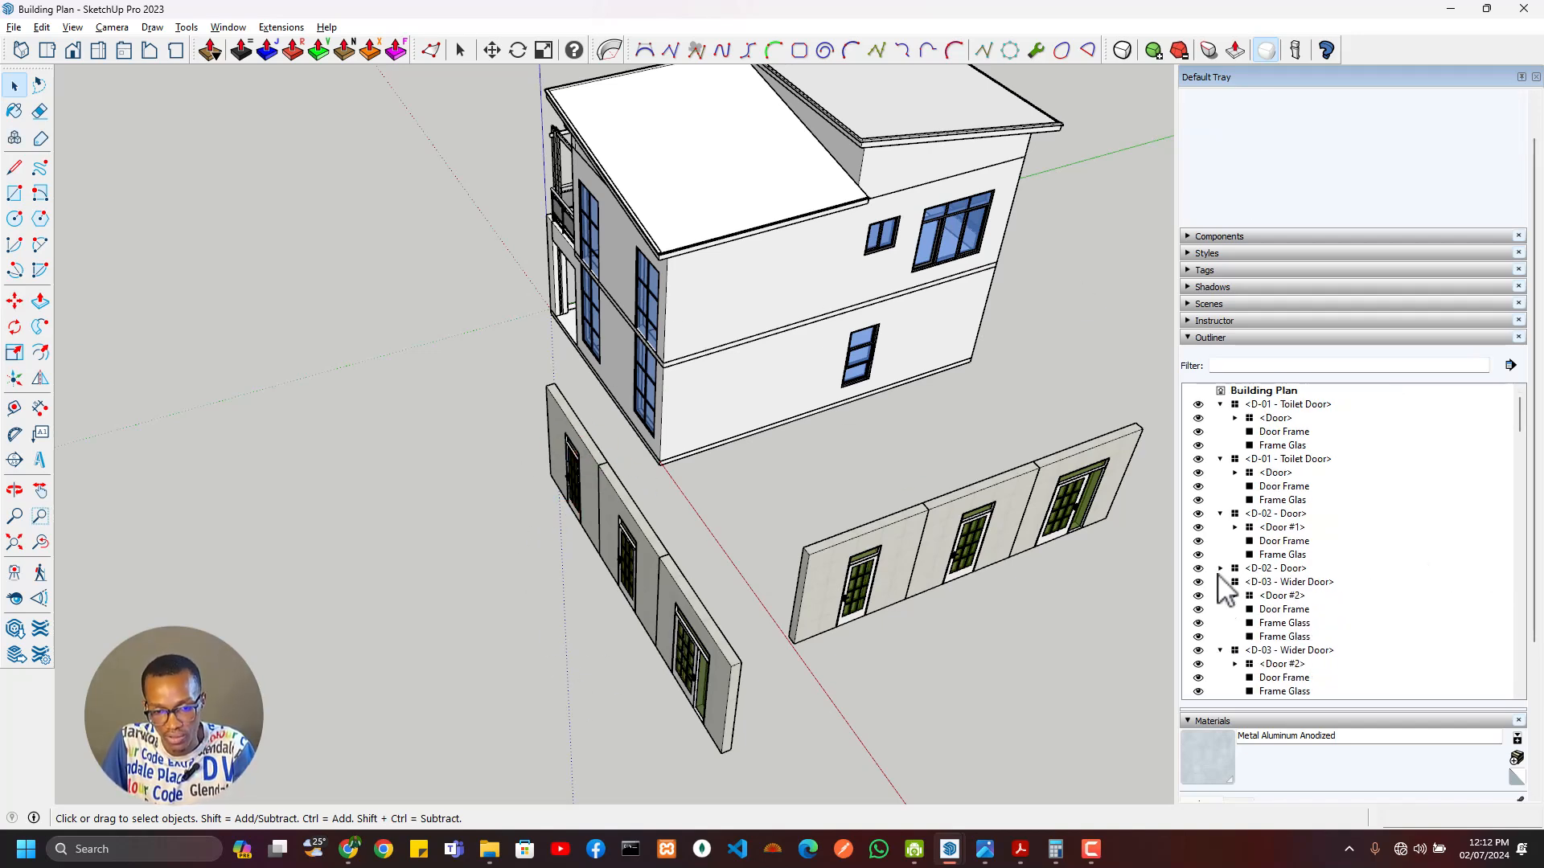
left_click(1220, 513)
left_click(1221, 459)
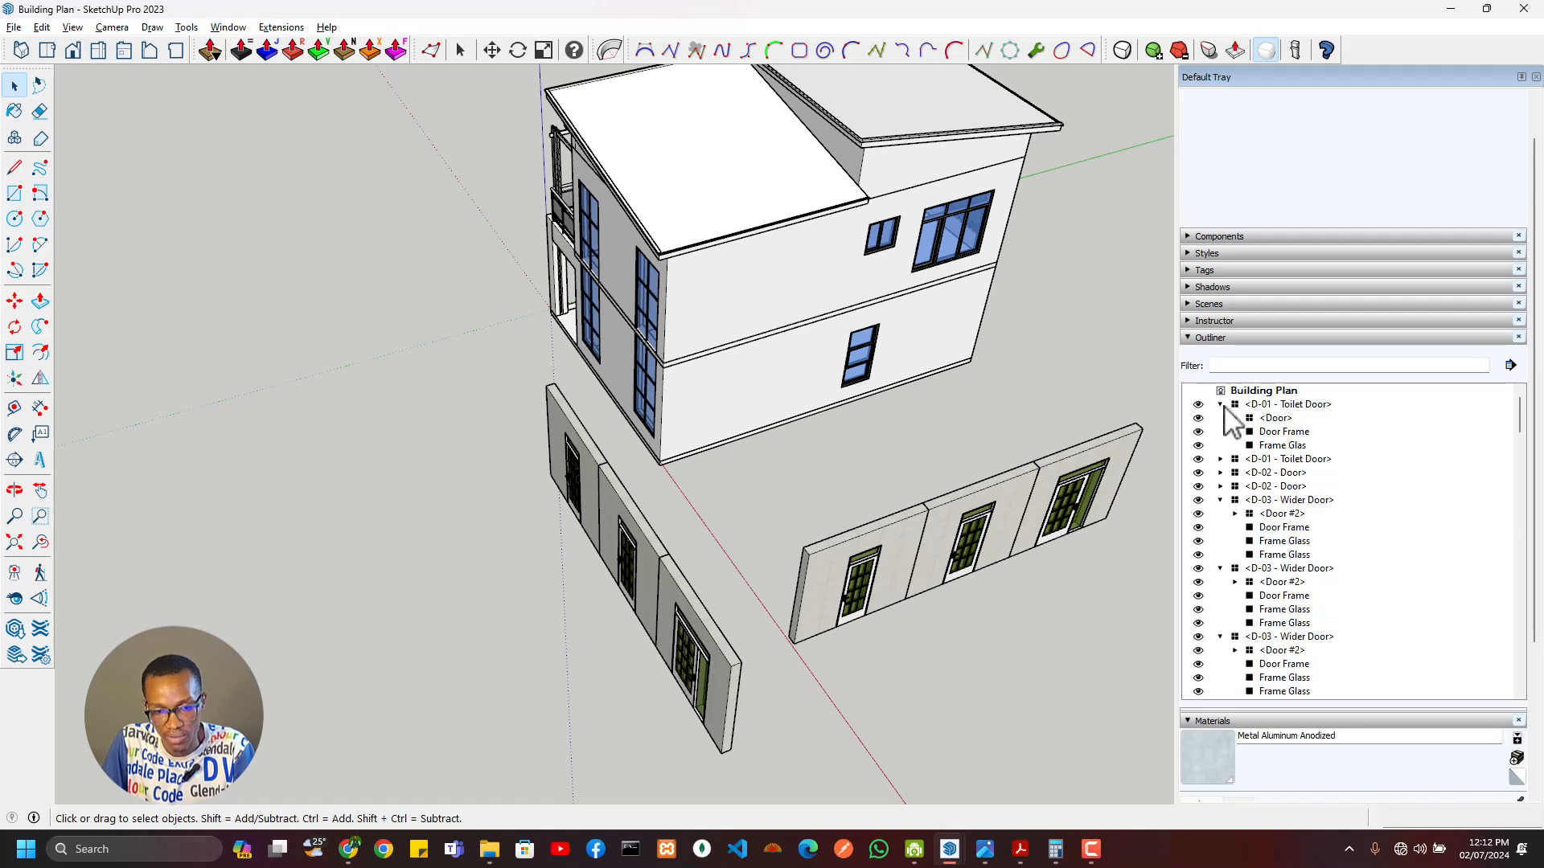
left_click(1221, 404)
left_click(1221, 507)
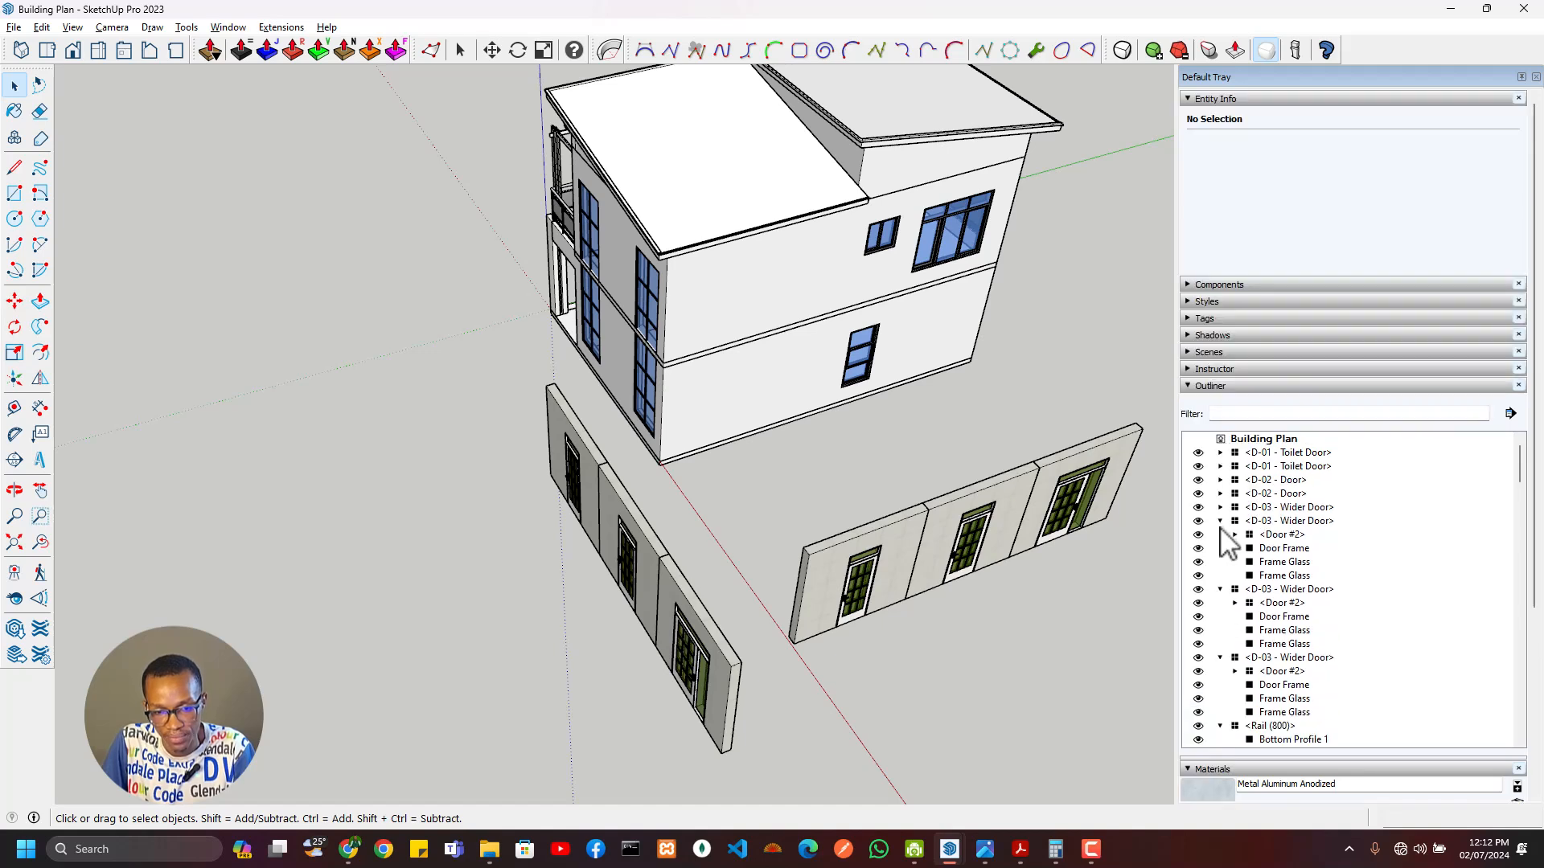
left_click(1220, 520)
left_click(1220, 534)
left_click(1220, 547)
Step: Collapse all the Rail (800) and Rail (1000) components in the Outliner
left_click(1220, 561)
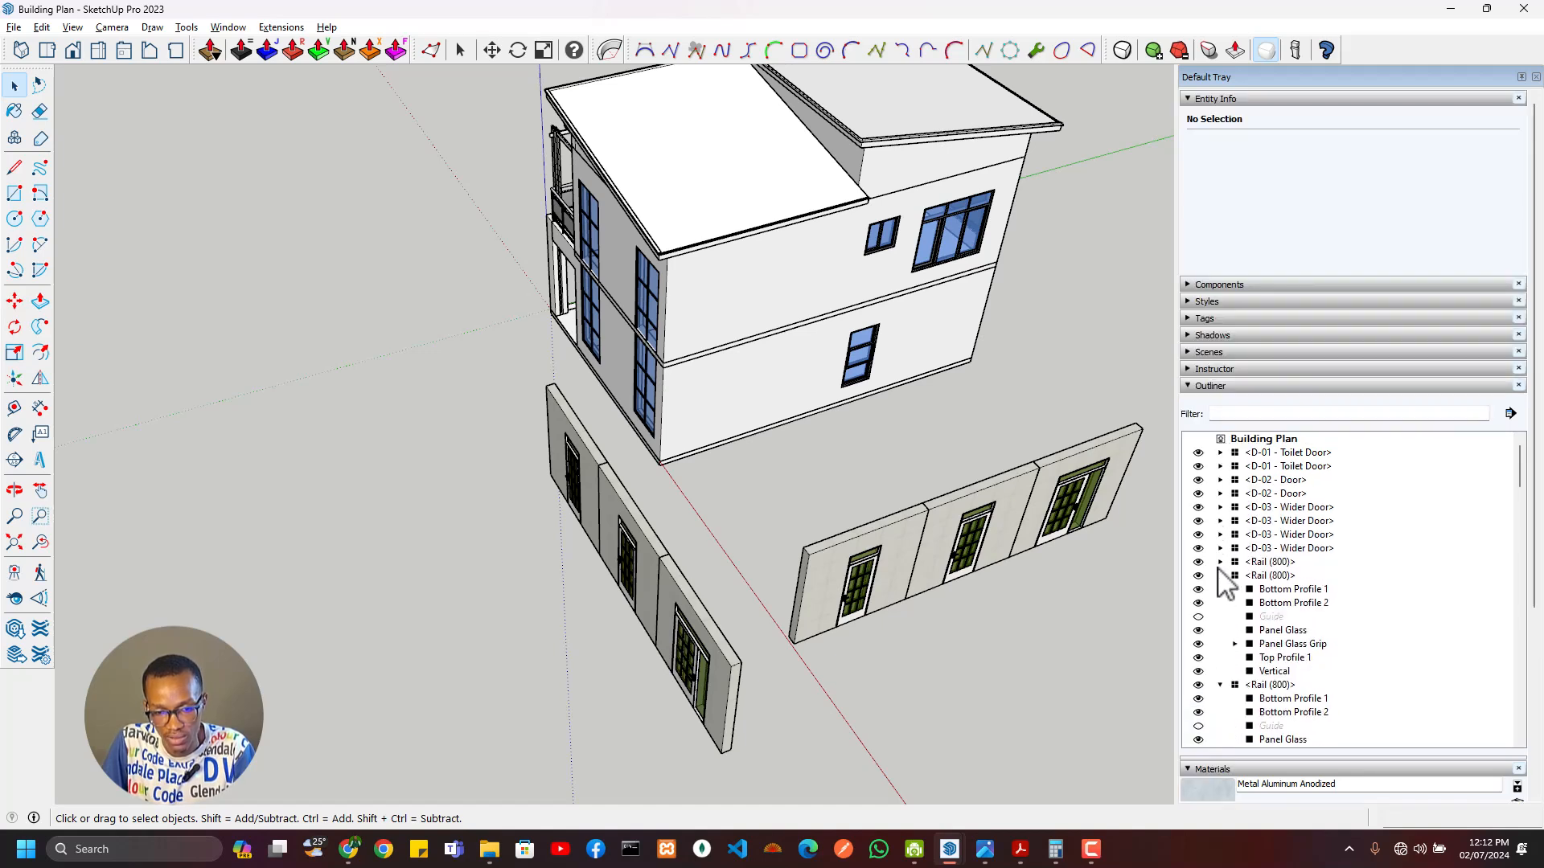
left_click(1220, 575)
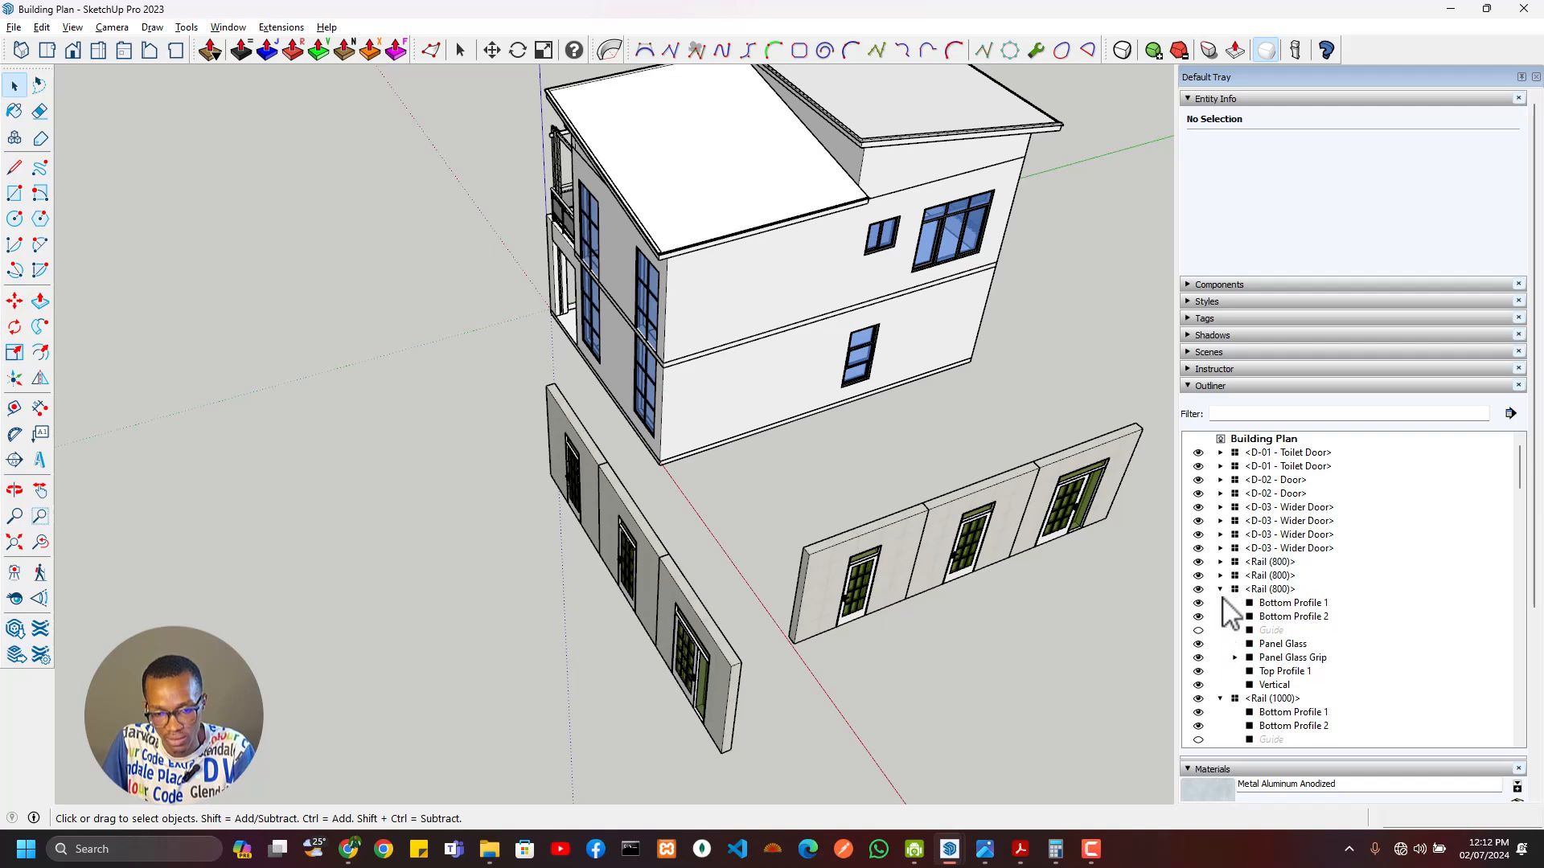
left_click(1220, 589)
left_click(1220, 602)
left_click(1221, 615)
left_click(1221, 629)
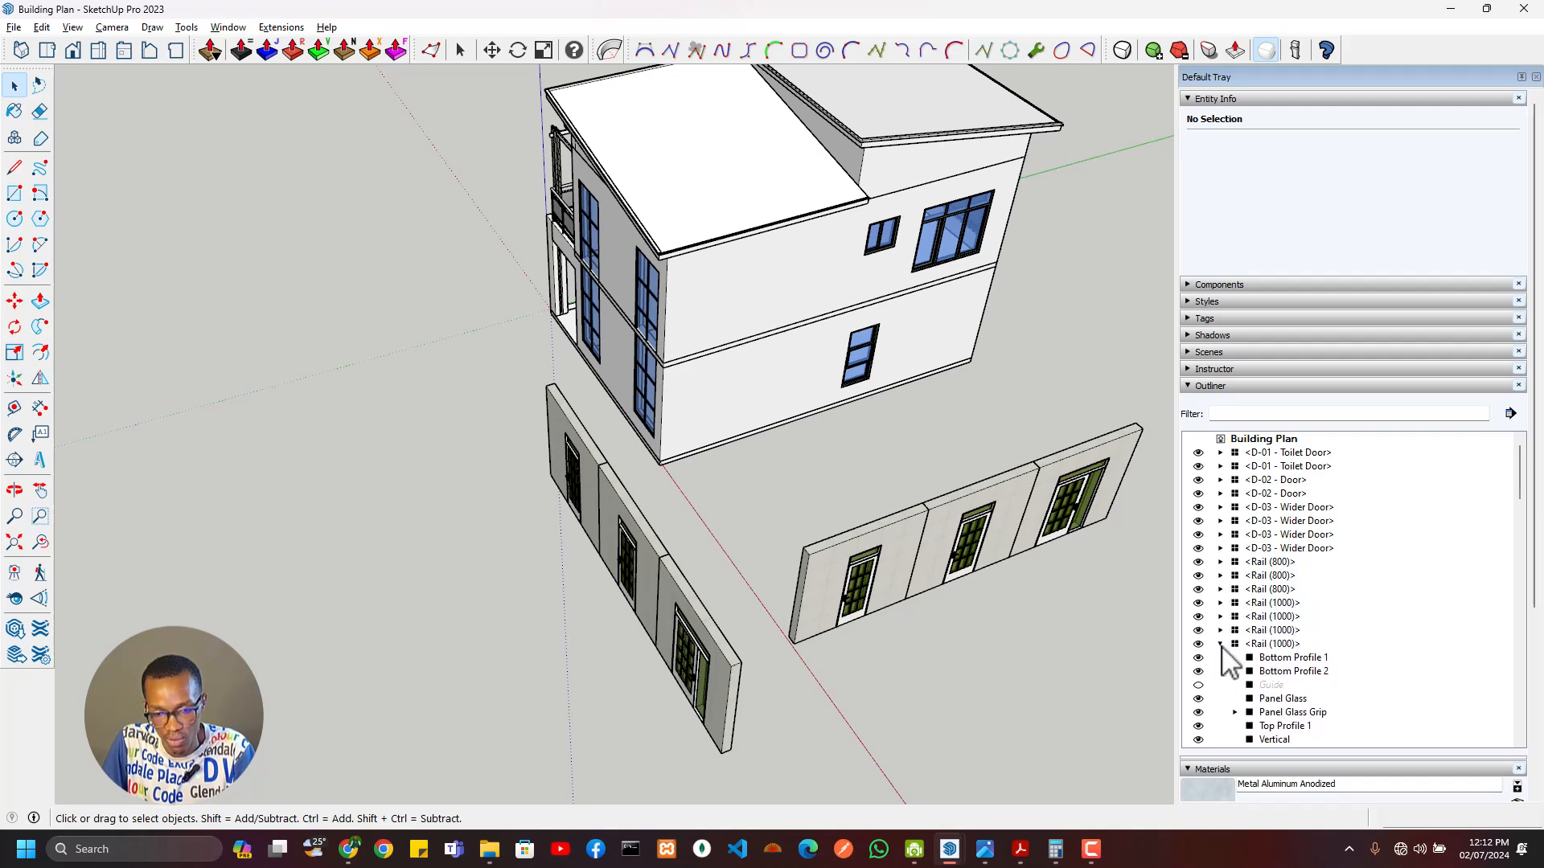
left_click(1220, 643)
Step: Collapse the W-01 sliding toilet window and W-02 casement window components in the Outliner
left_click(1224, 669)
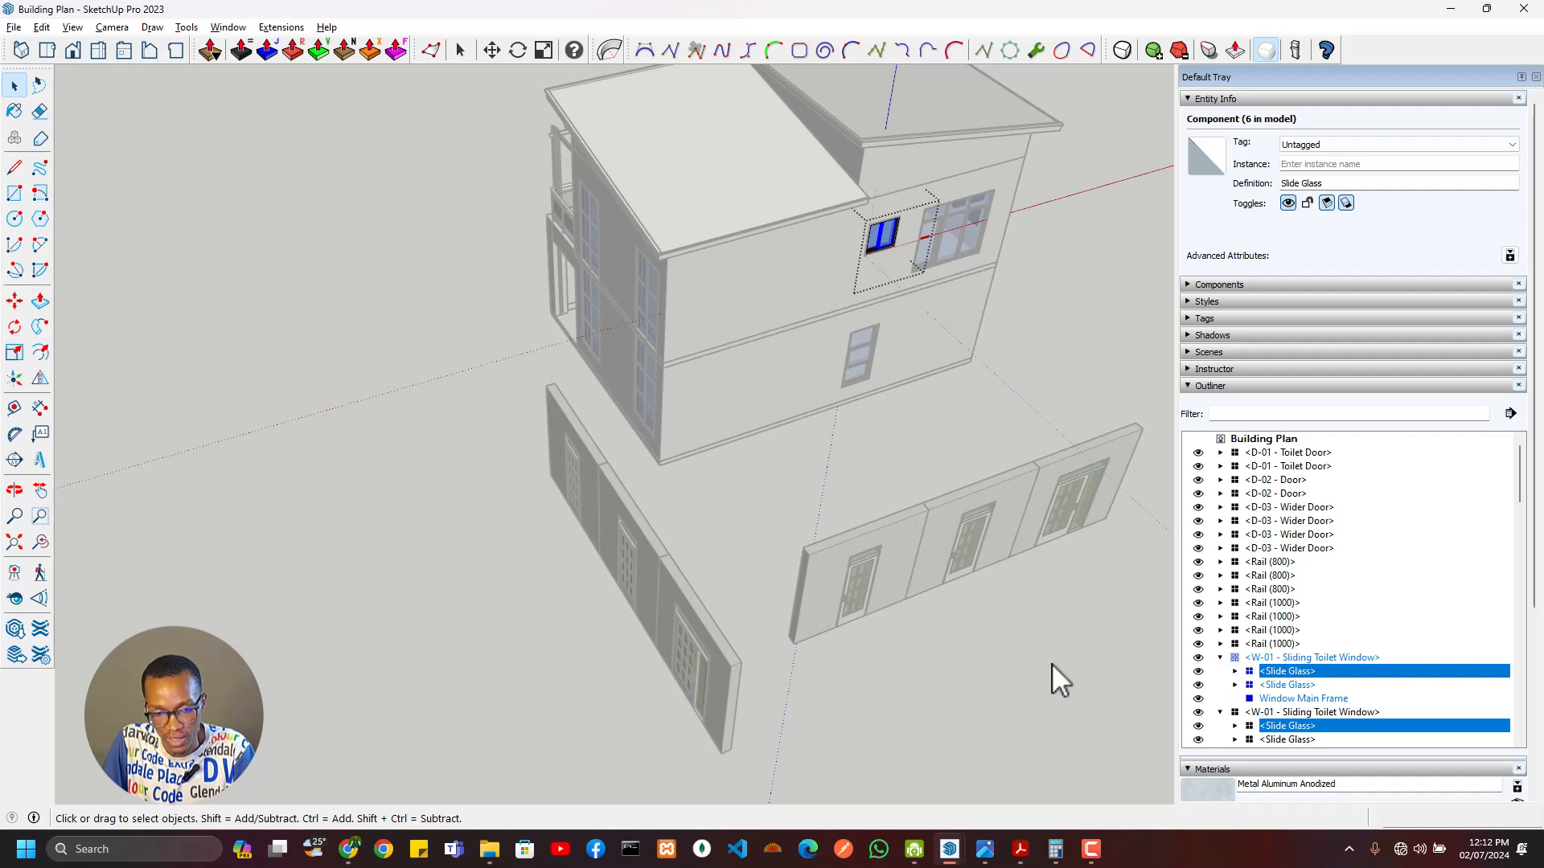
left_click(1052, 664)
left_click(1221, 658)
left_click(1221, 671)
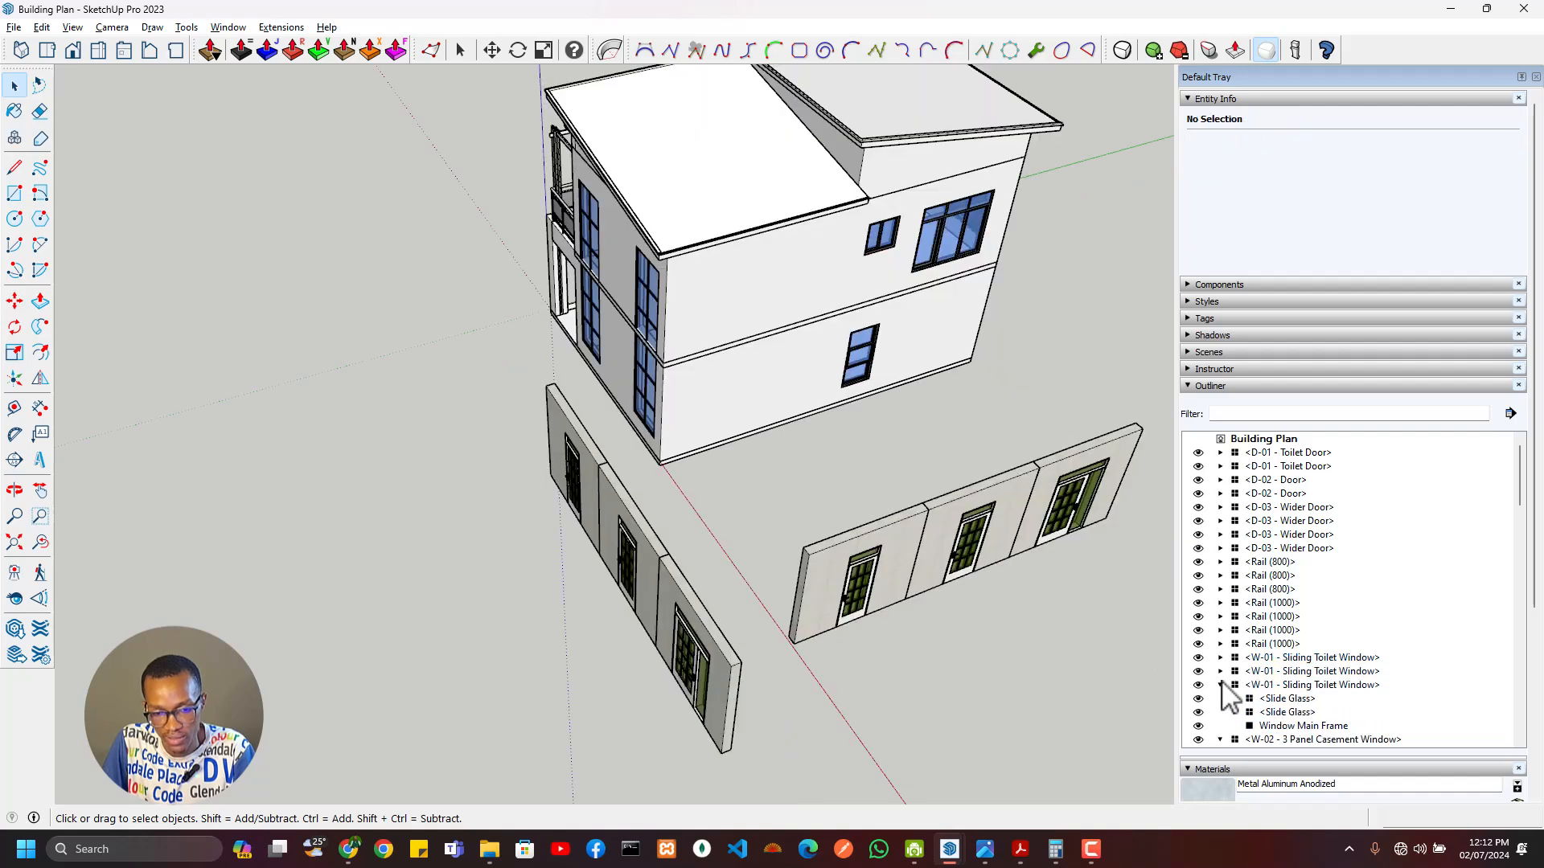
left_click(1221, 685)
left_click(1225, 724)
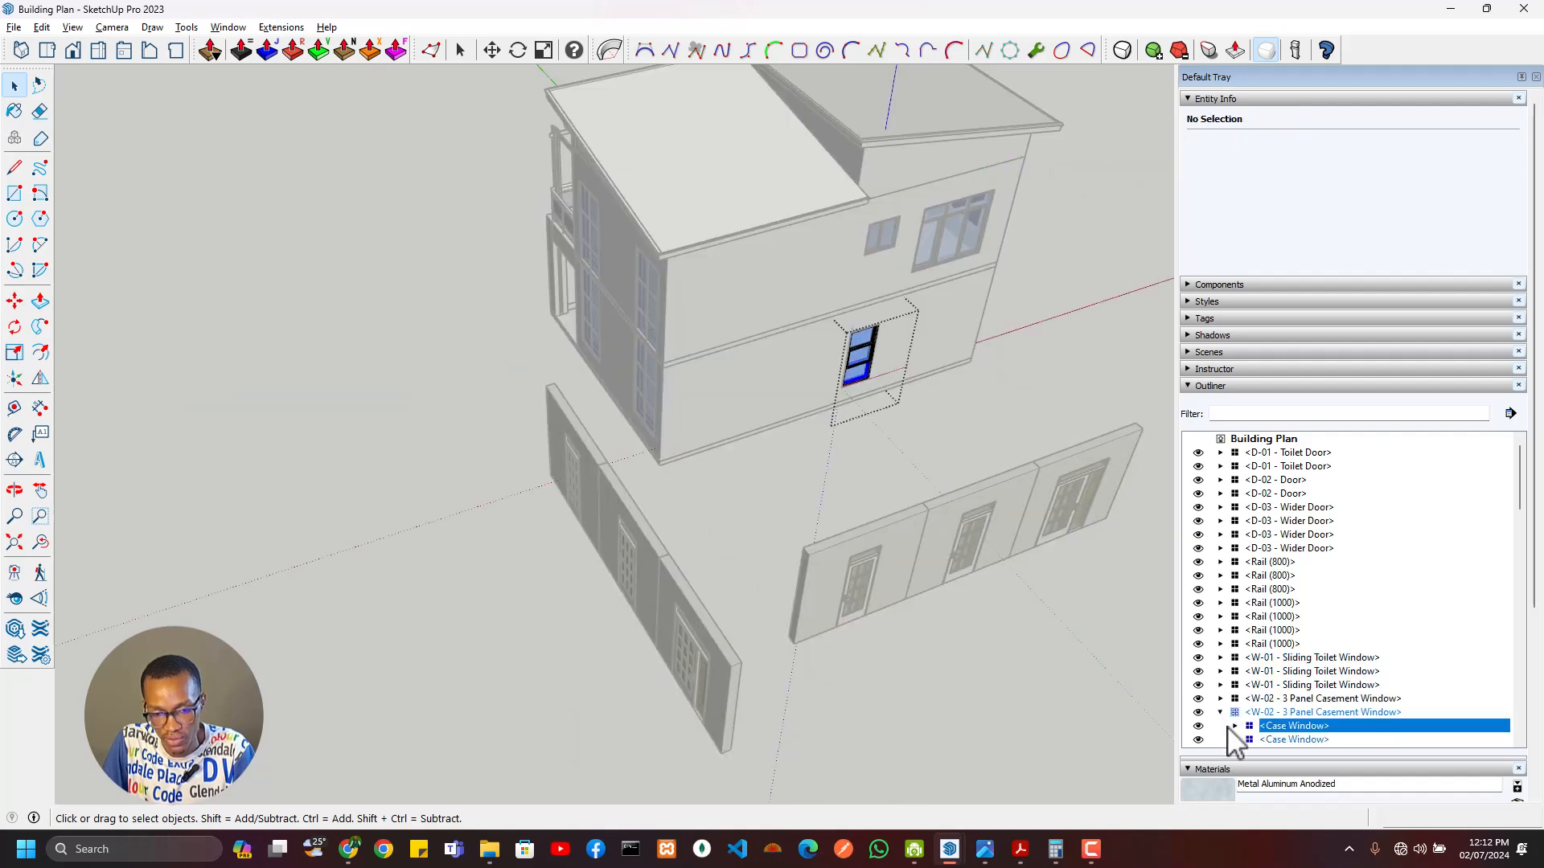
left_click(1140, 700)
left_click(1220, 713)
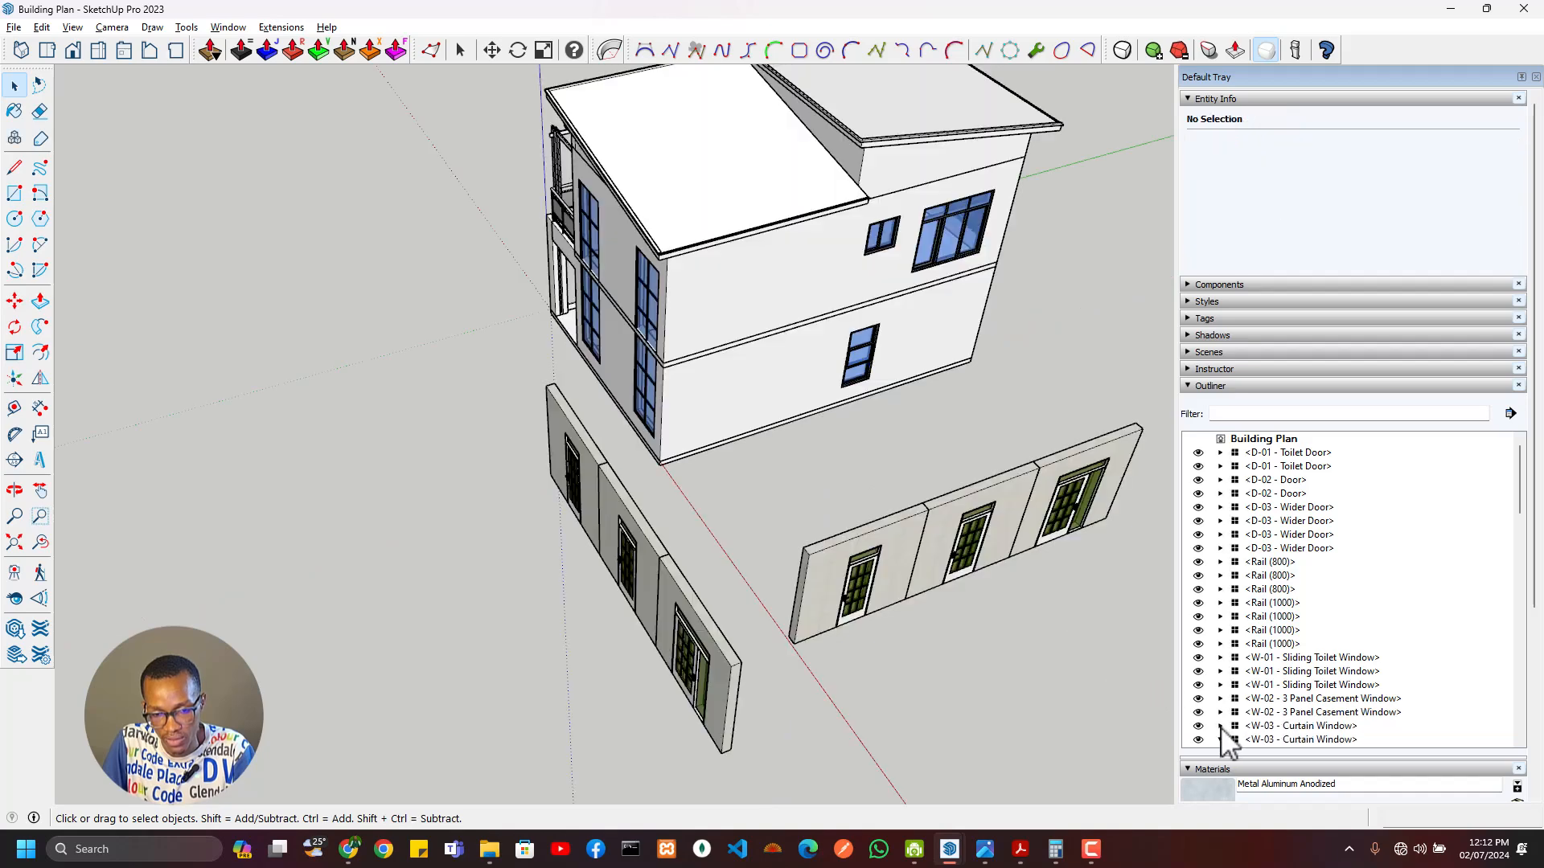
Step: Collapse the remaining expanded W-04 and W-05 sliding window components in the Outliner
scroll(1231, 736, "down", 2)
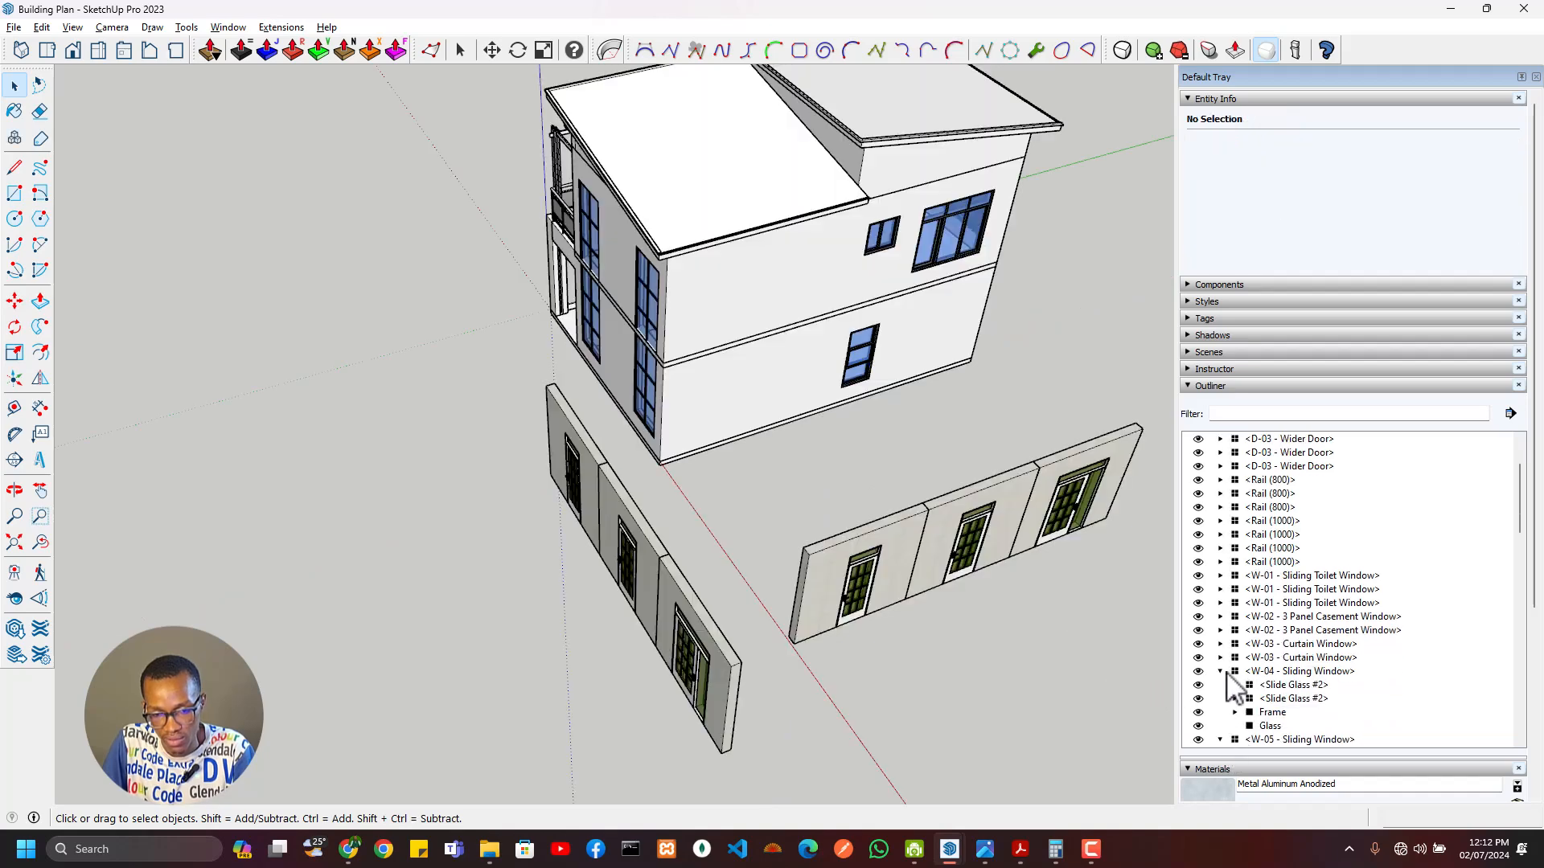
left_click(1222, 672)
left_click(1221, 685)
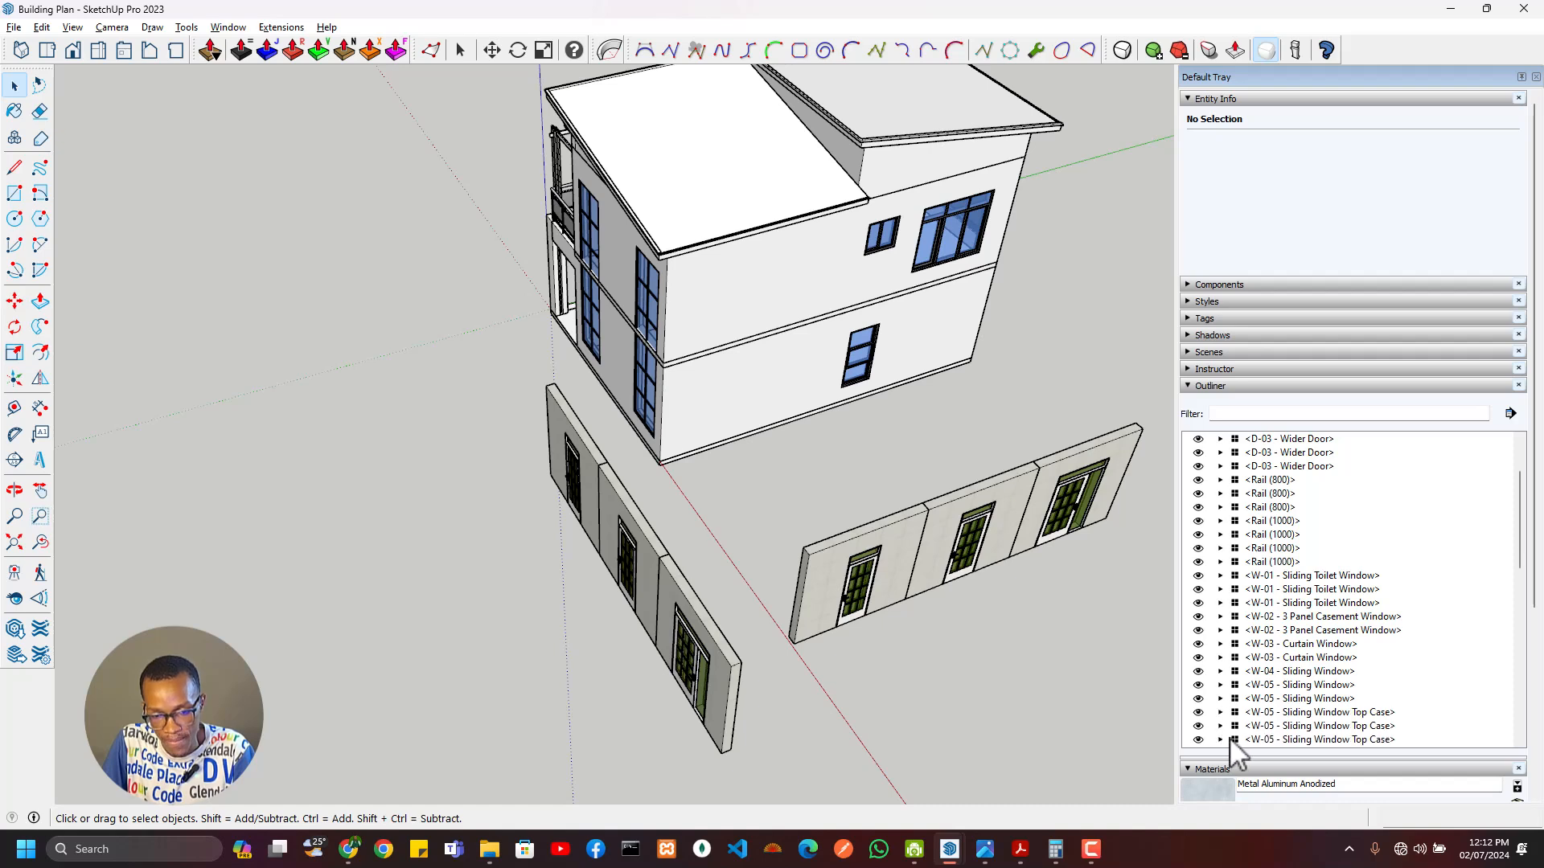
scroll(1222, 736, "down", 2)
left_click(1220, 672)
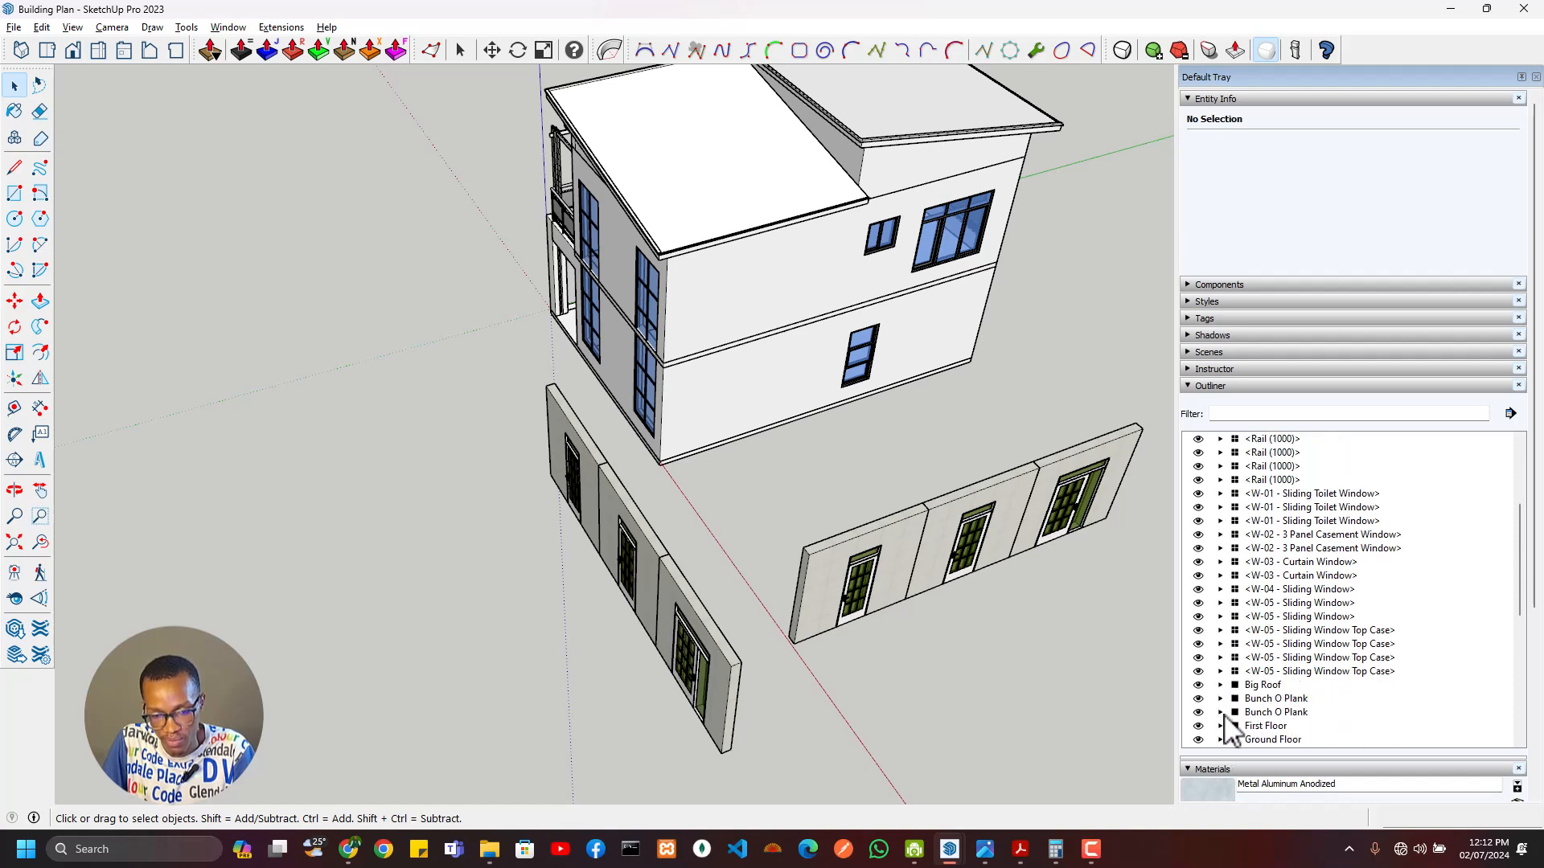
Step: Select only the H-Plank pieces across the top of the balcony pergola and make them one group
middle_click_drag(952, 601, 947, 541)
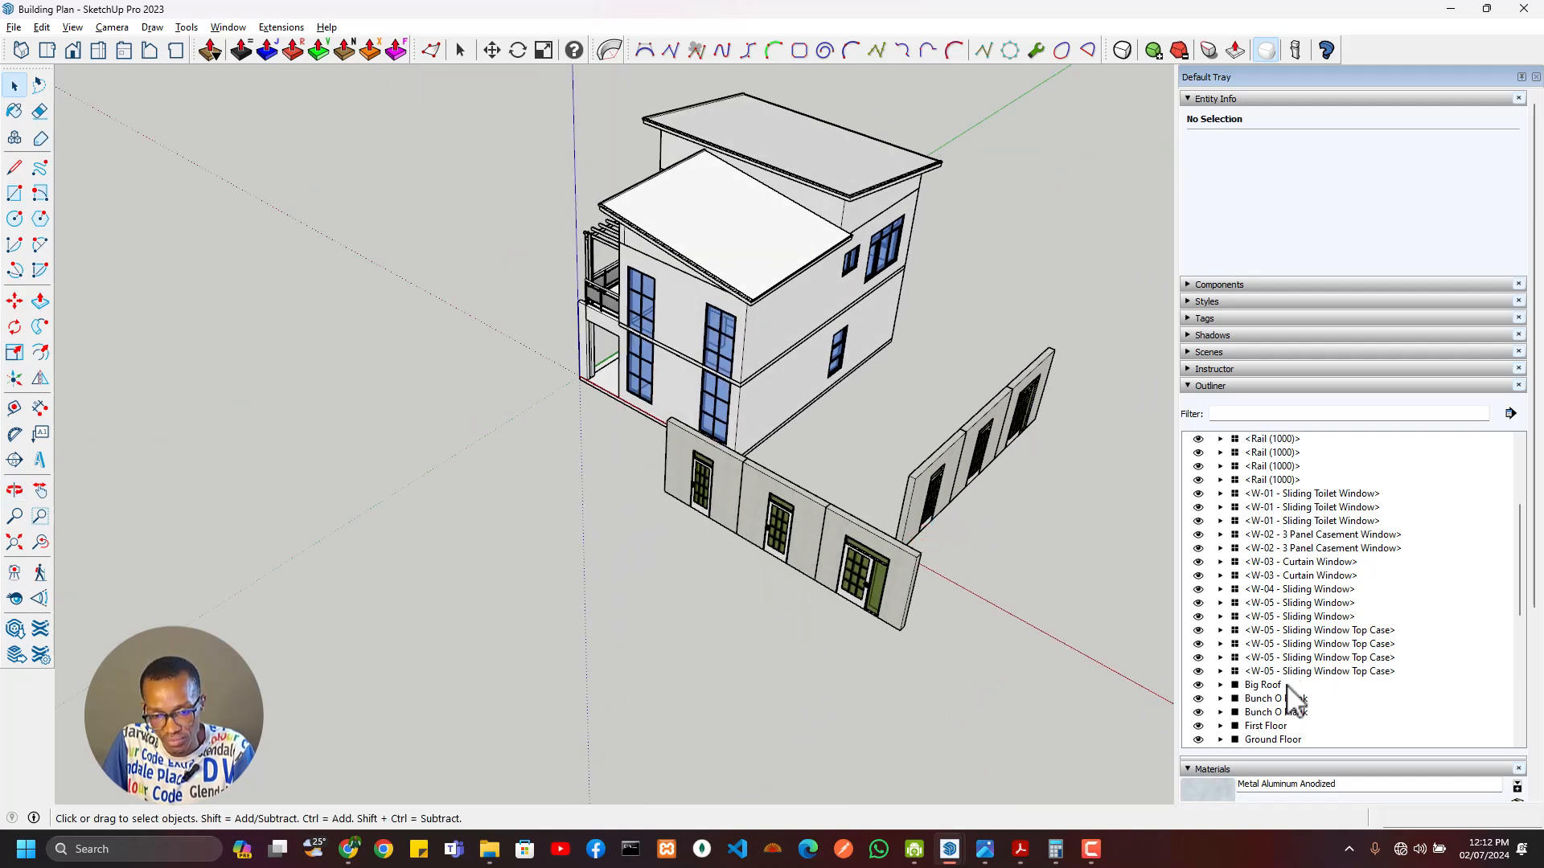
scroll(1287, 692, "down", 5)
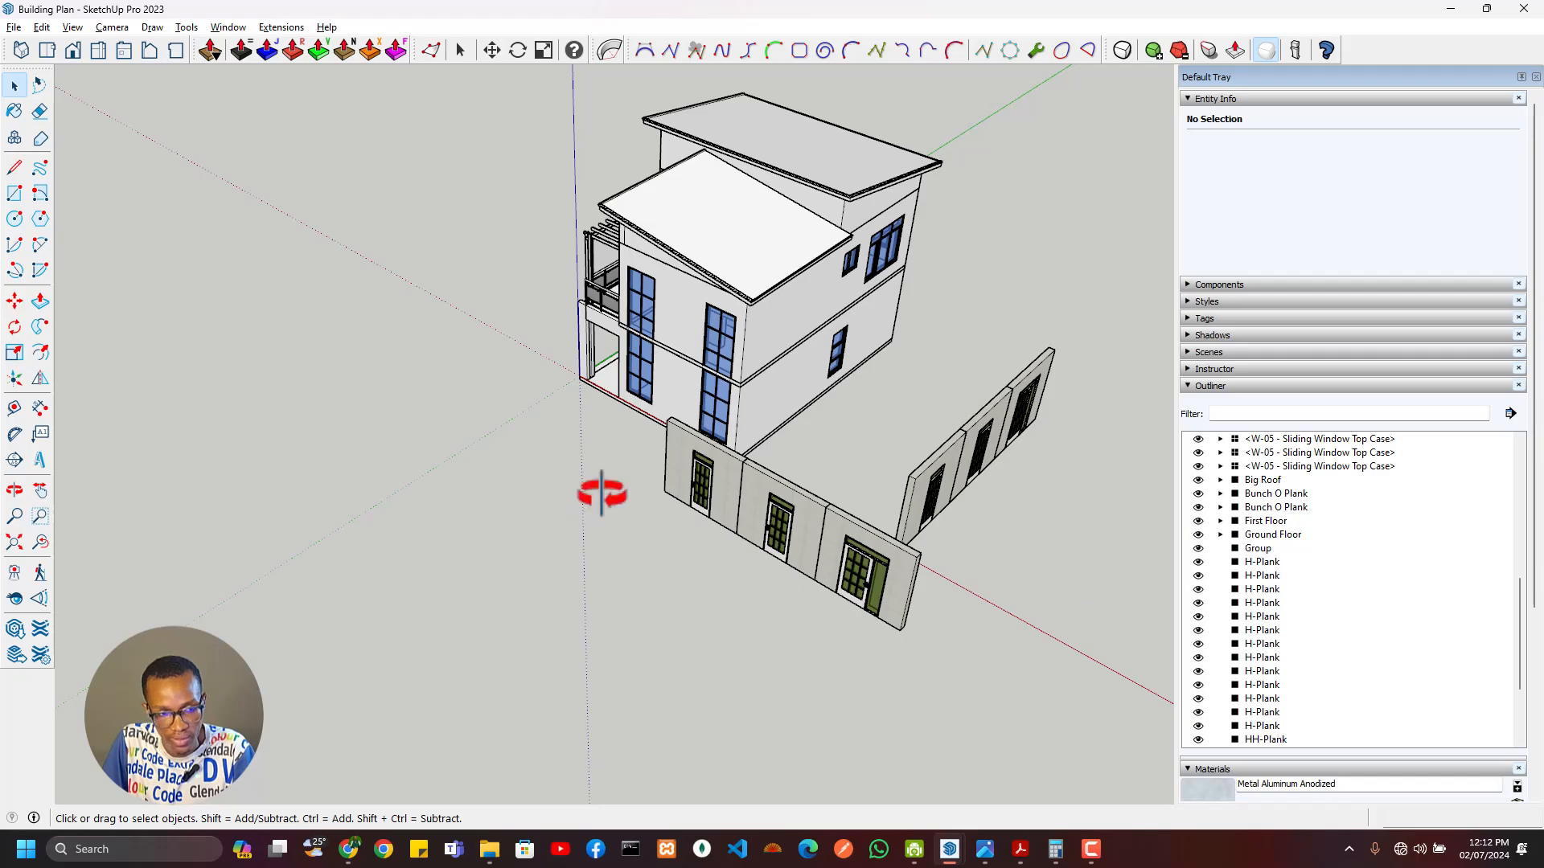
middle_click_drag(601, 493, 885, 338)
scroll(900, 386, "up", 5)
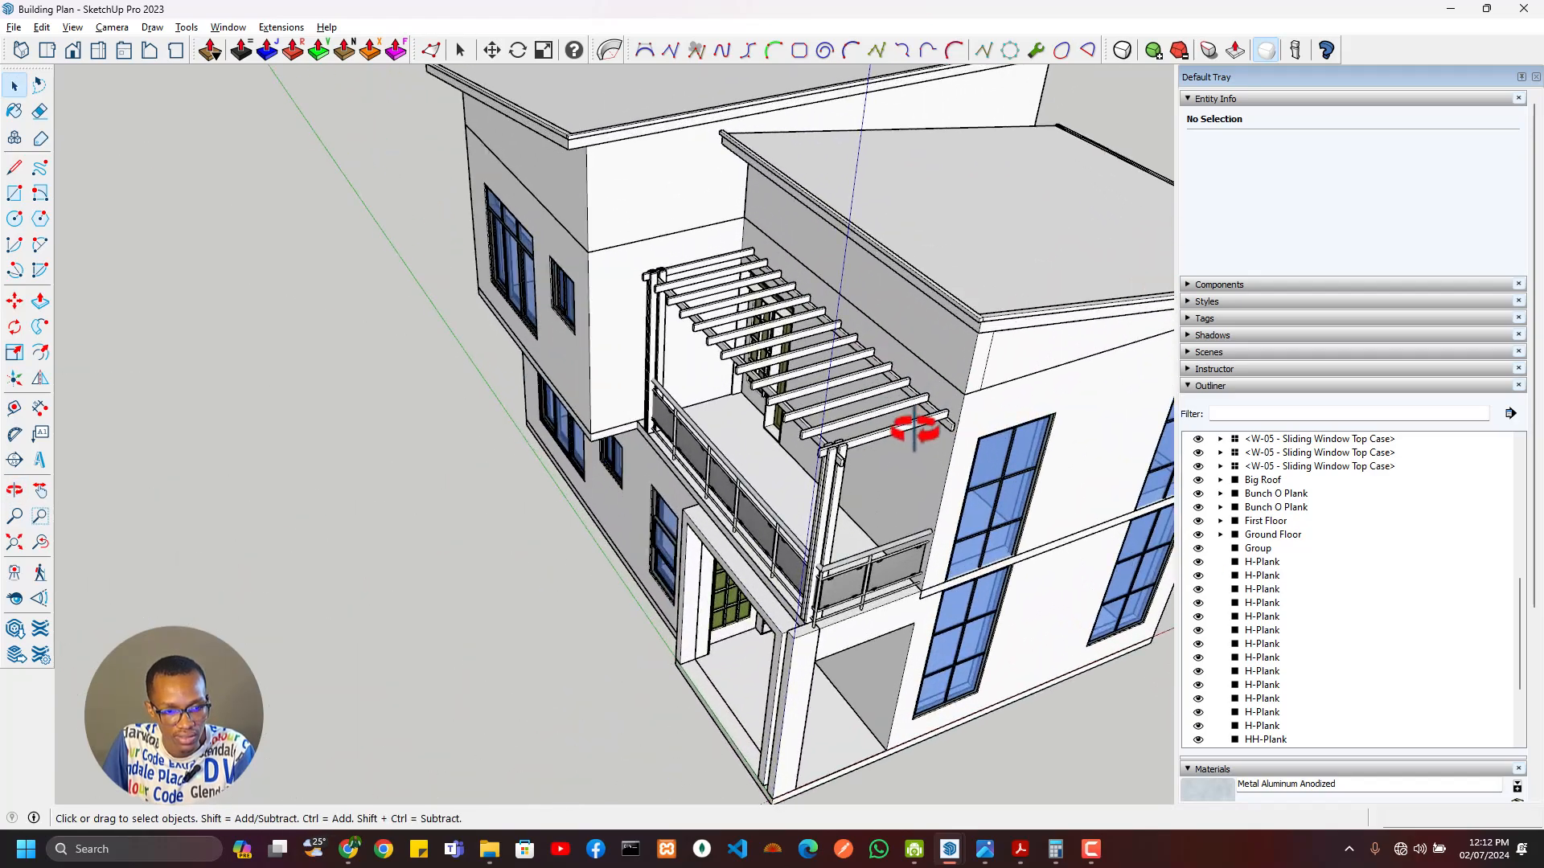
middle_click_drag(914, 430, 700, 273)
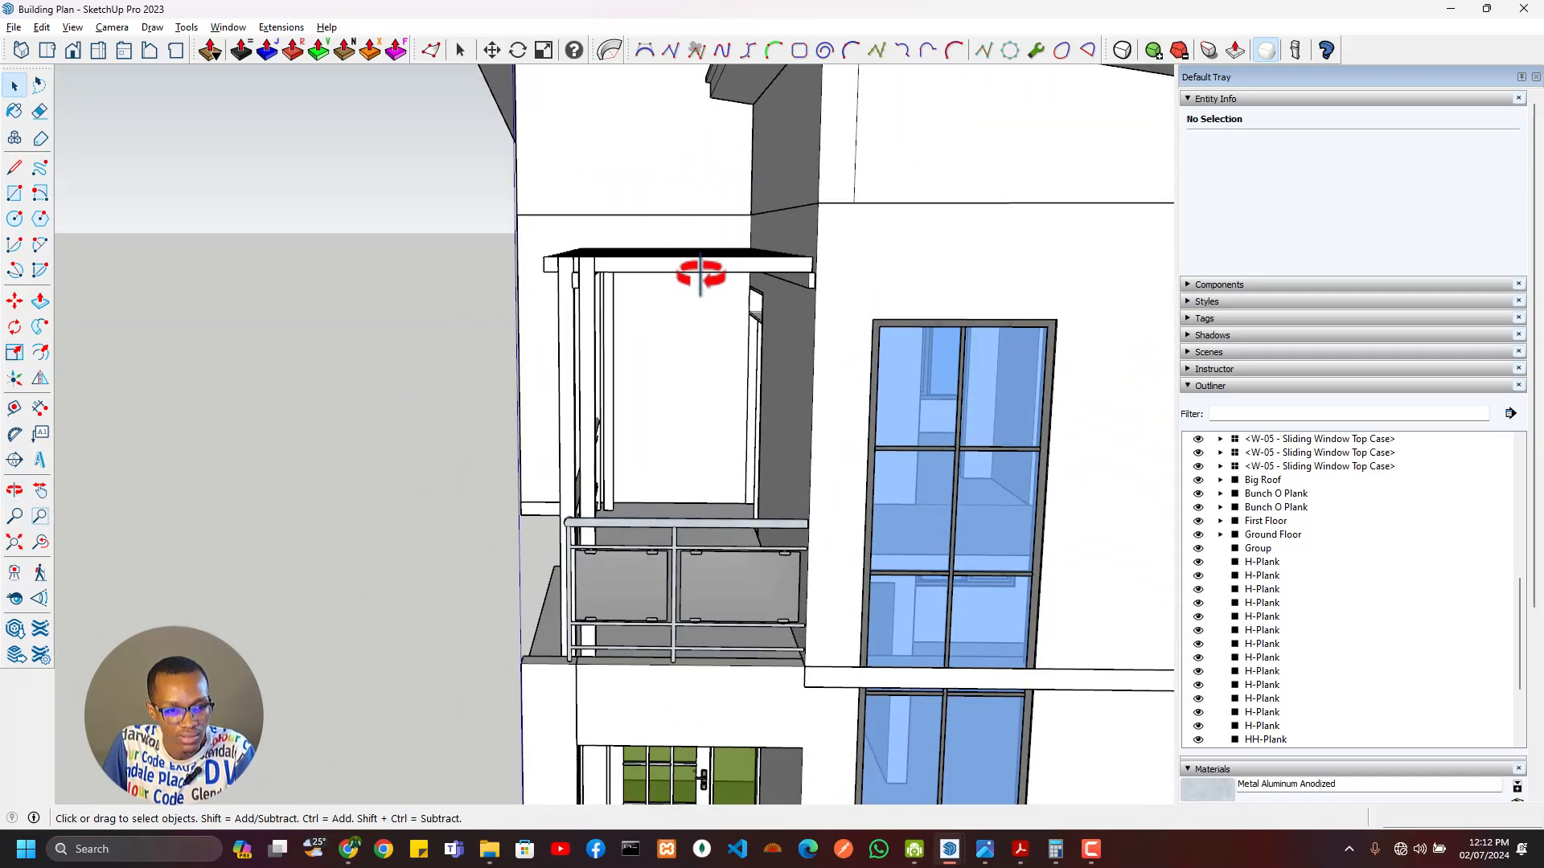
left_click_drag(671, 241, 635, 248)
scroll(569, 234, "down", 3)
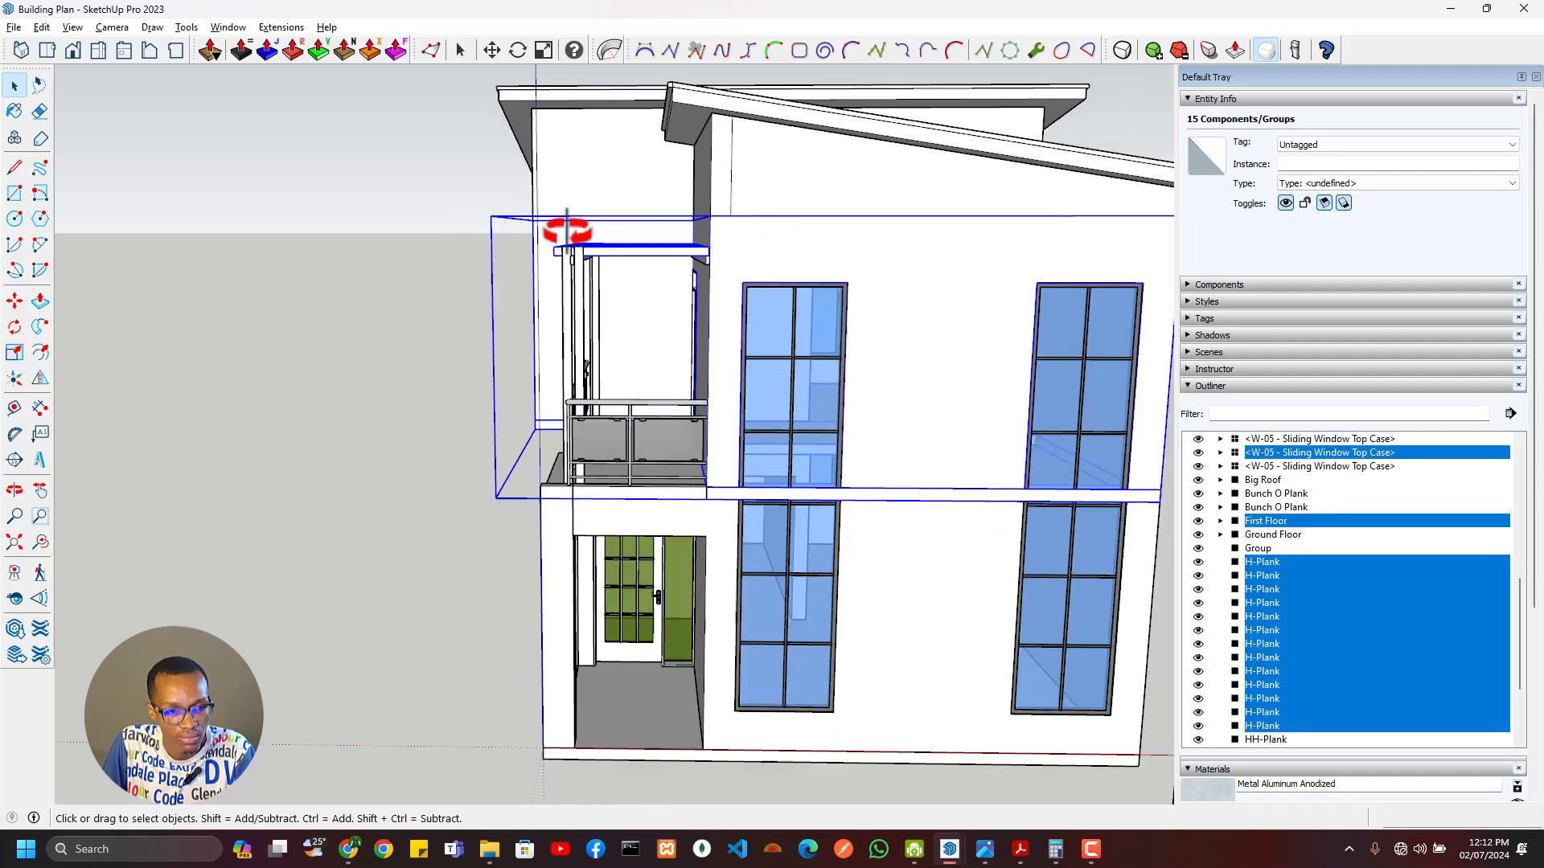
middle_click_drag(569, 234, 610, 241)
middle_click_drag(469, 272, 1540, 177)
left_click(407, 256, "shift")
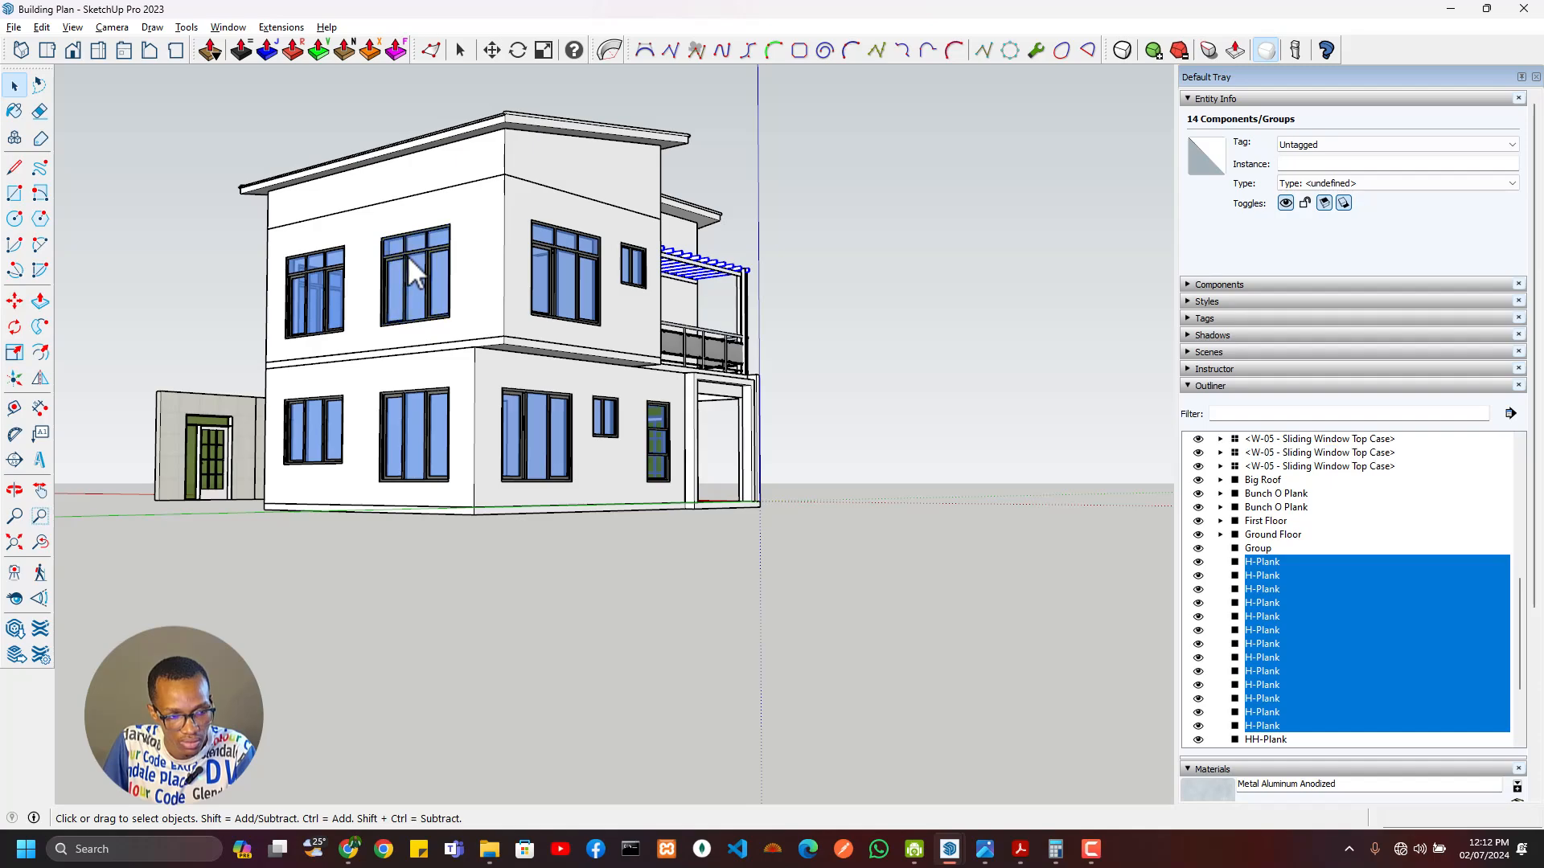
scroll(1284, 593, "down", 4)
scroll(1287, 601, "up", 3)
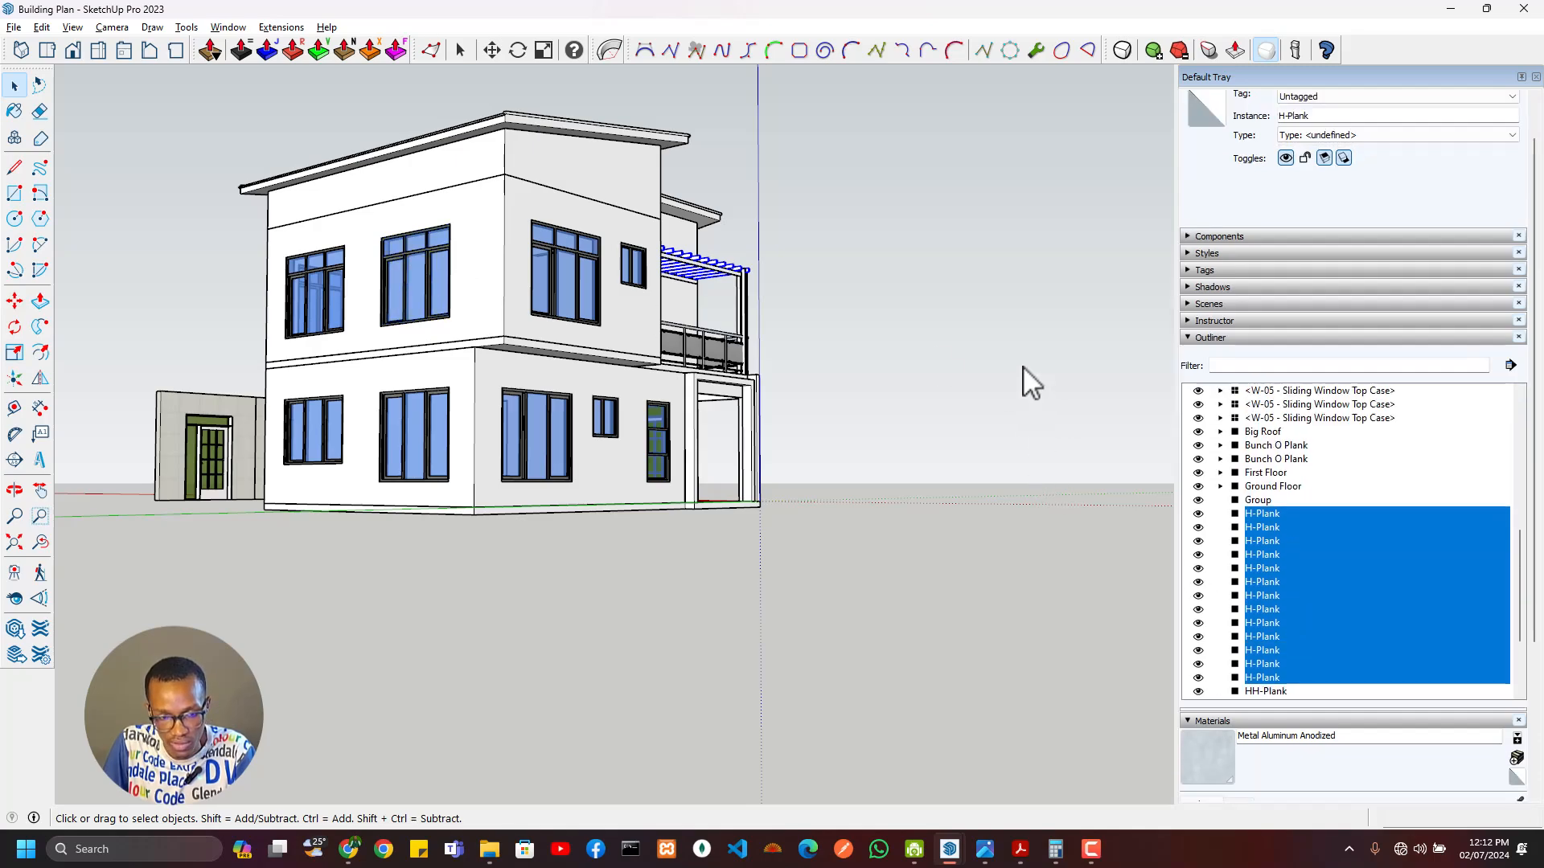
middle_click_drag(1032, 383, 606, 262)
scroll(608, 262, "up", 6)
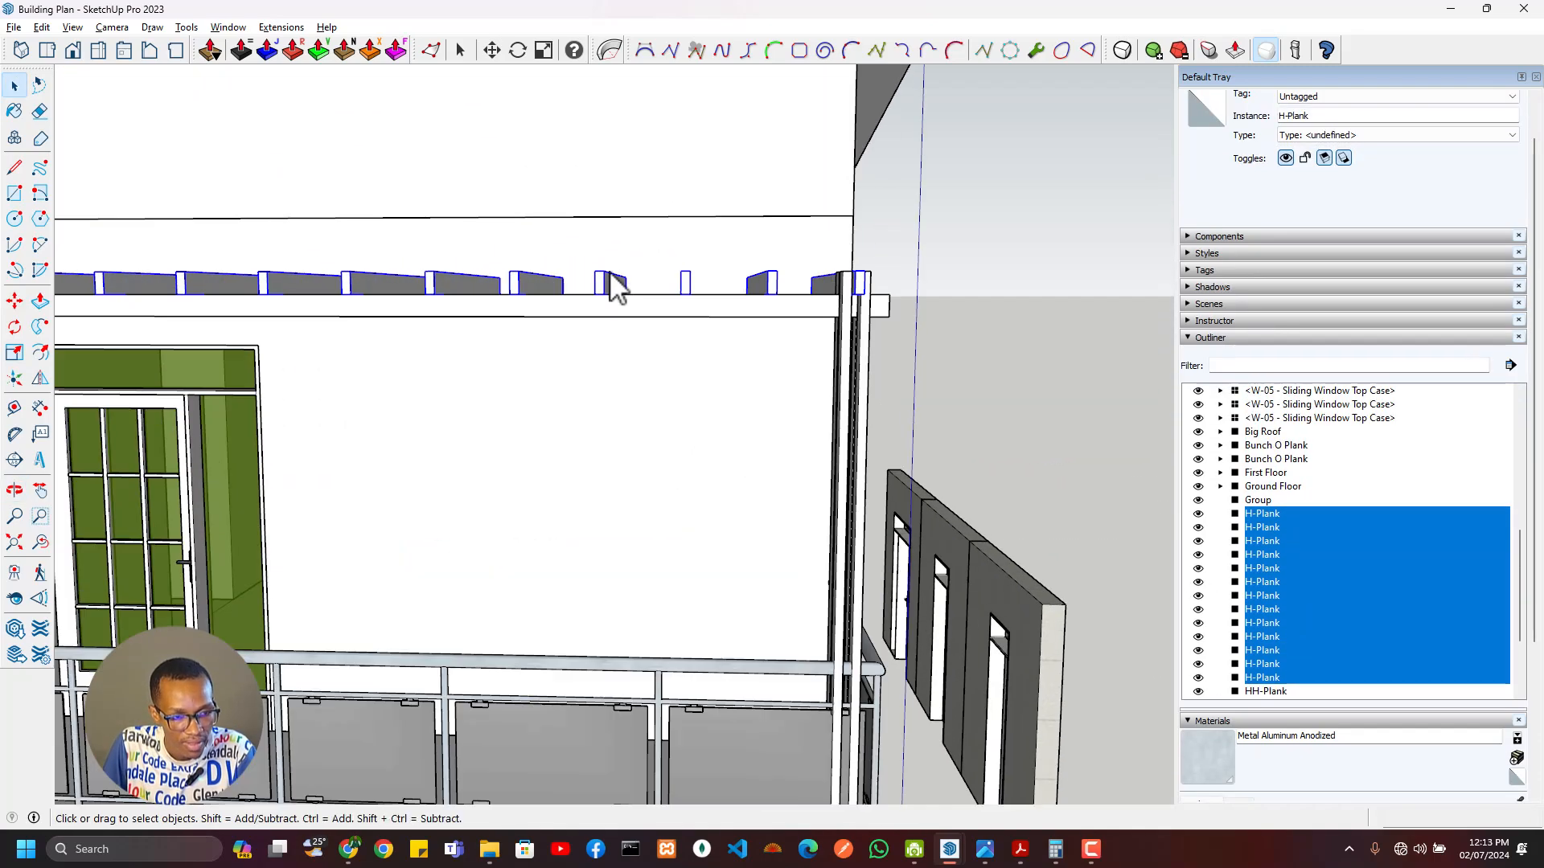
right_click(609, 275)
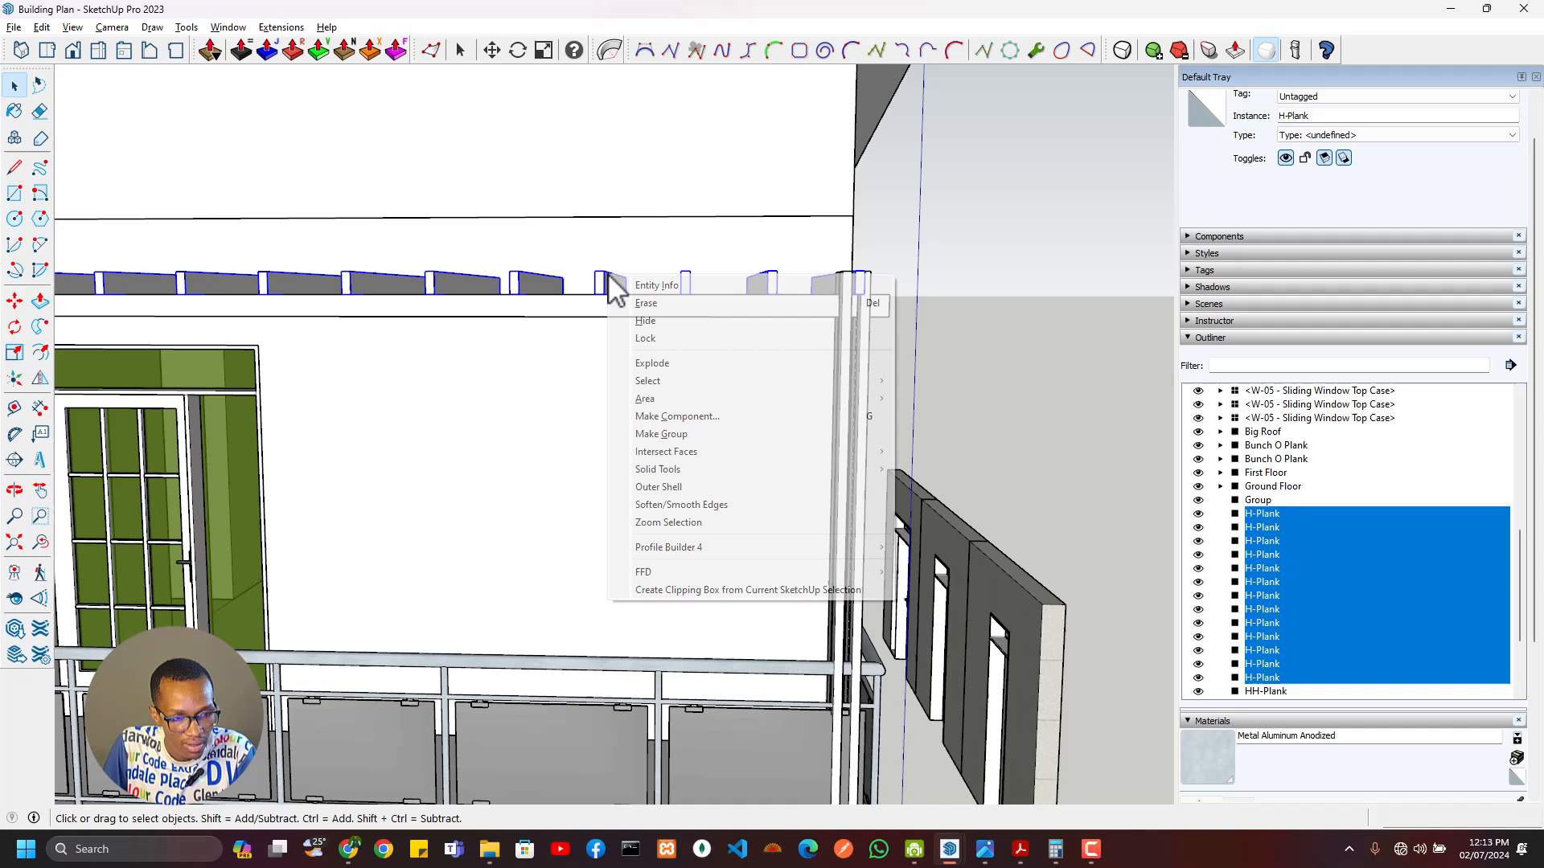
left_click(671, 434)
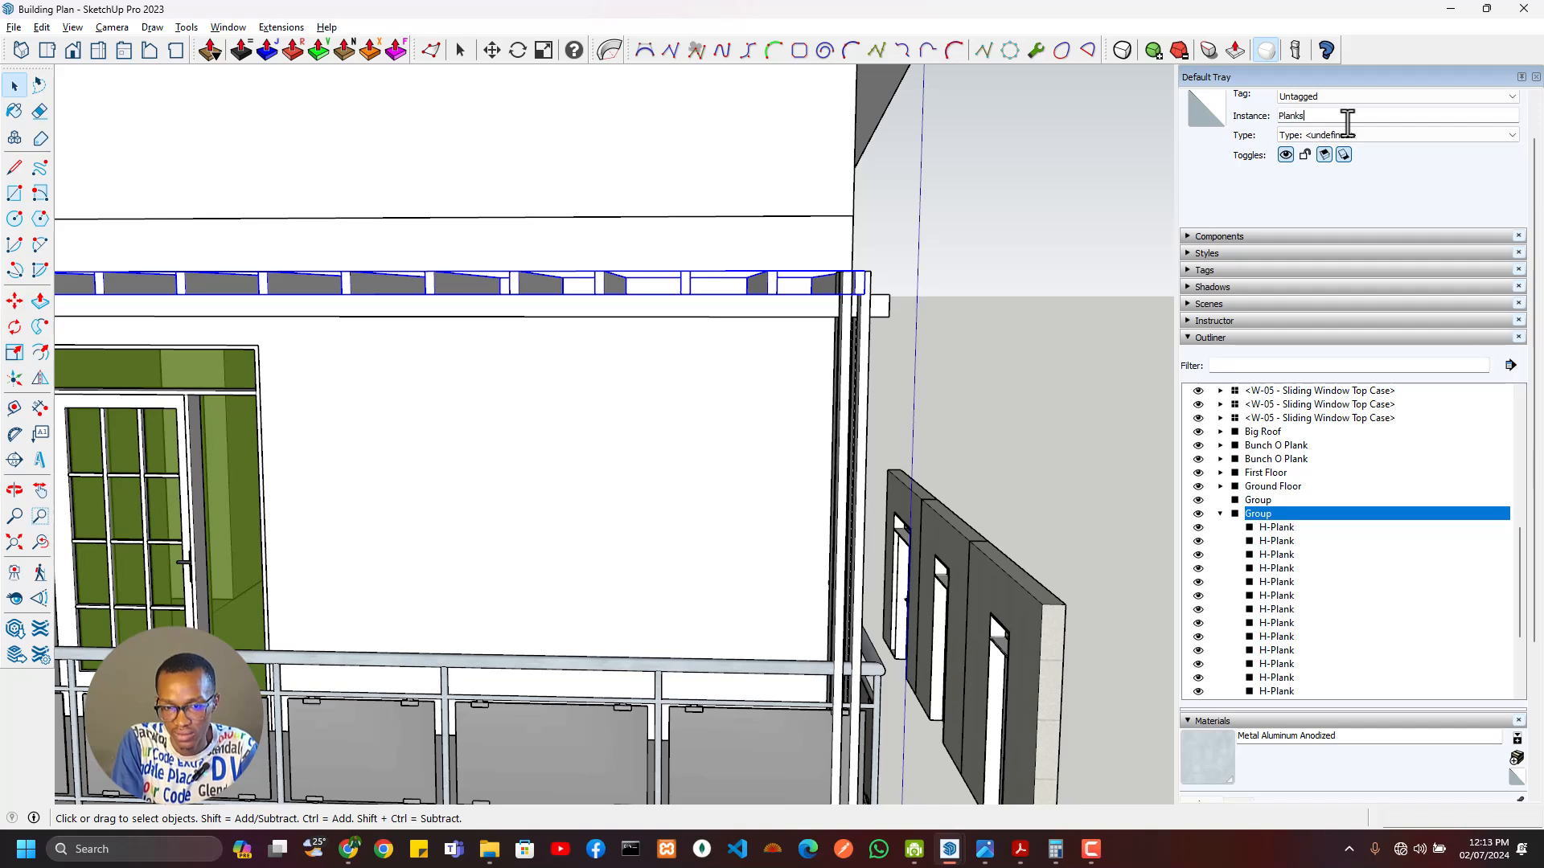
Step: Name the new group of H-Plank pieces Planks
left_click(1347, 119)
type("Planks")
key("Return")
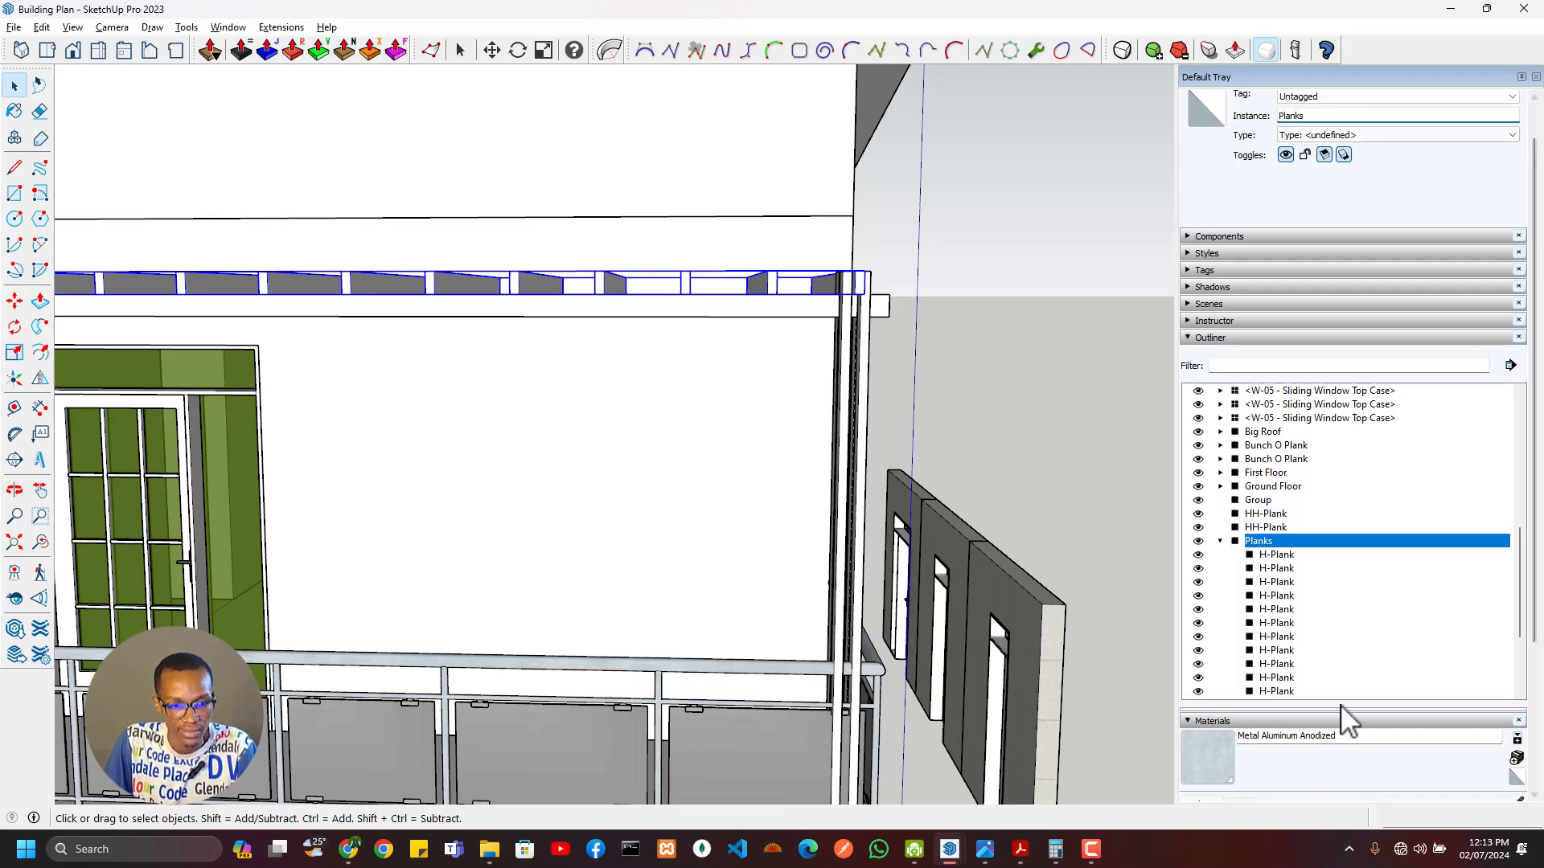
Step: Group the Planks group with both HH-Plank beams and both Bunch O Plank posts, name it Pergola, and collapse it in the Outliner
middle_click_drag(870, 488, 689, 394)
left_click(875, 295, "shift")
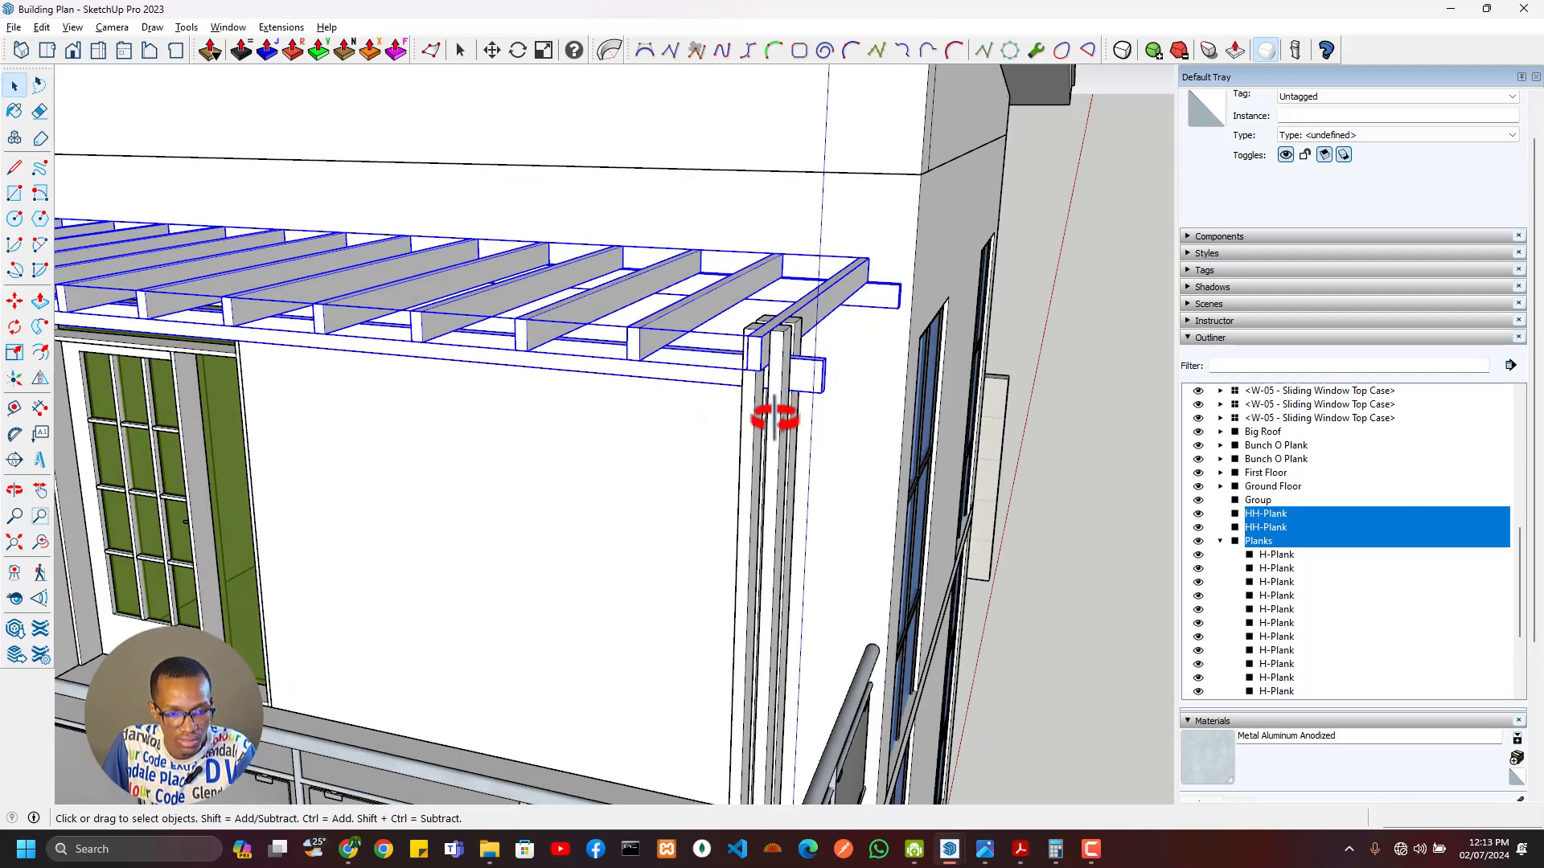
left_click(773, 419, "shift")
scroll(767, 427, "down", 3)
scroll(472, 505, "down", 3)
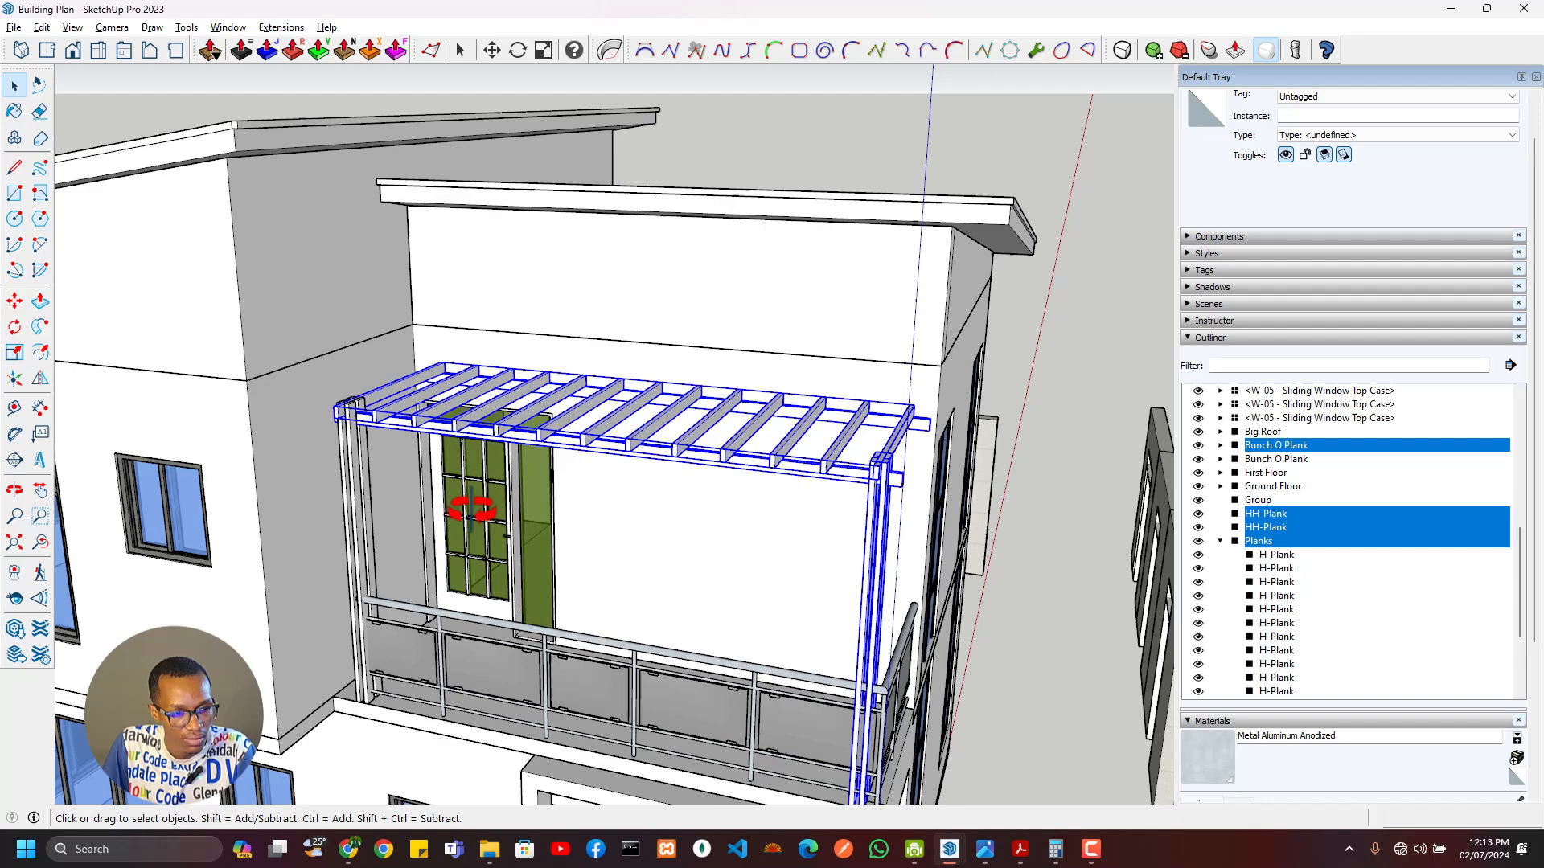
left_click(359, 479, "shift")
middle_click_drag(369, 490, 372, 577)
right_click(679, 522)
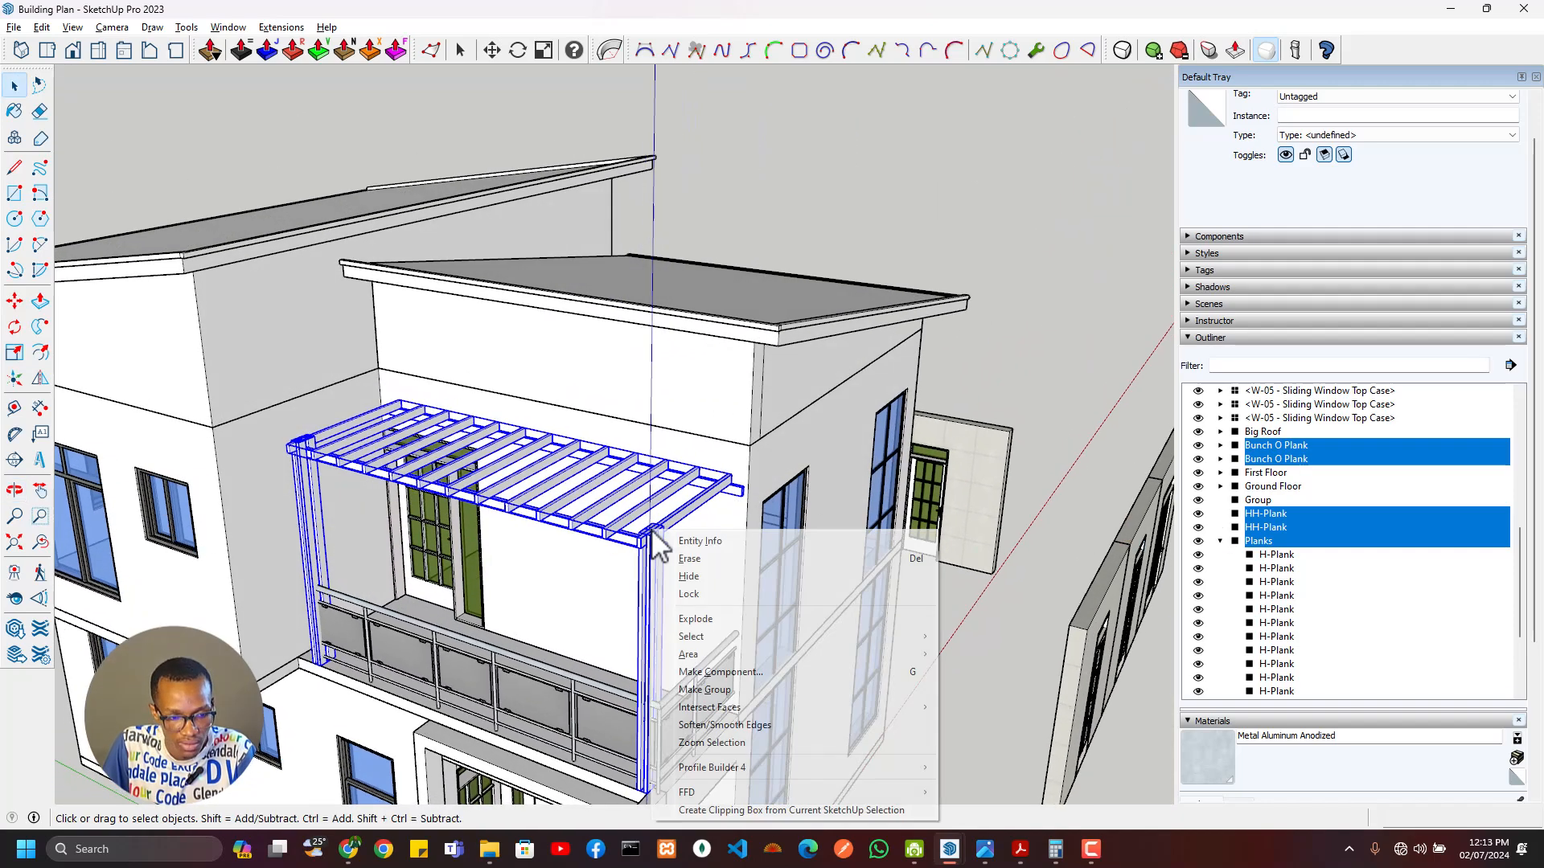
left_click(711, 688)
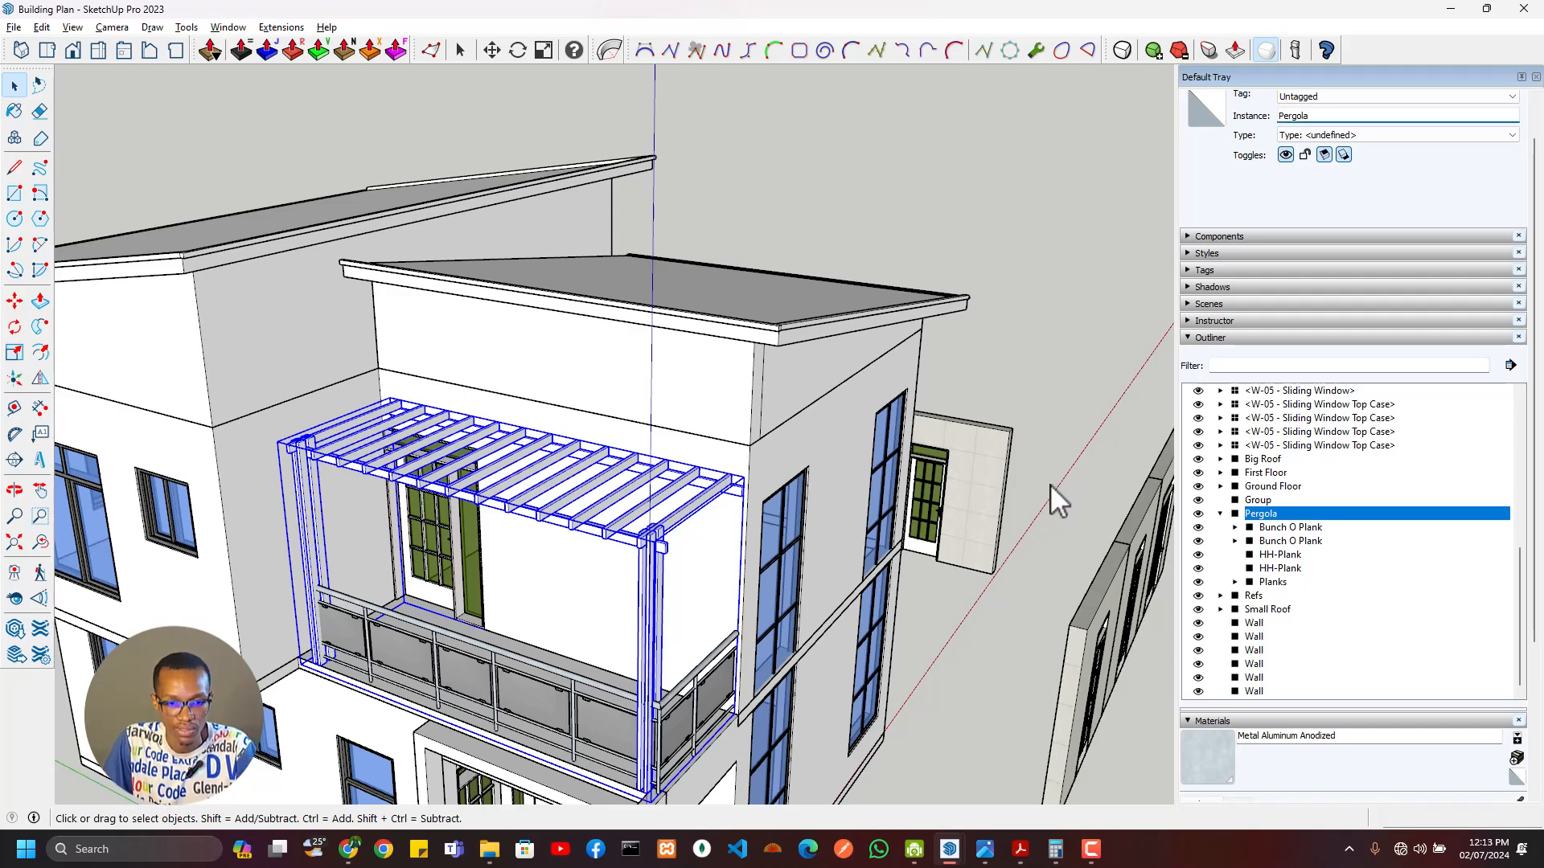
left_click(1087, 404)
left_click(1220, 513)
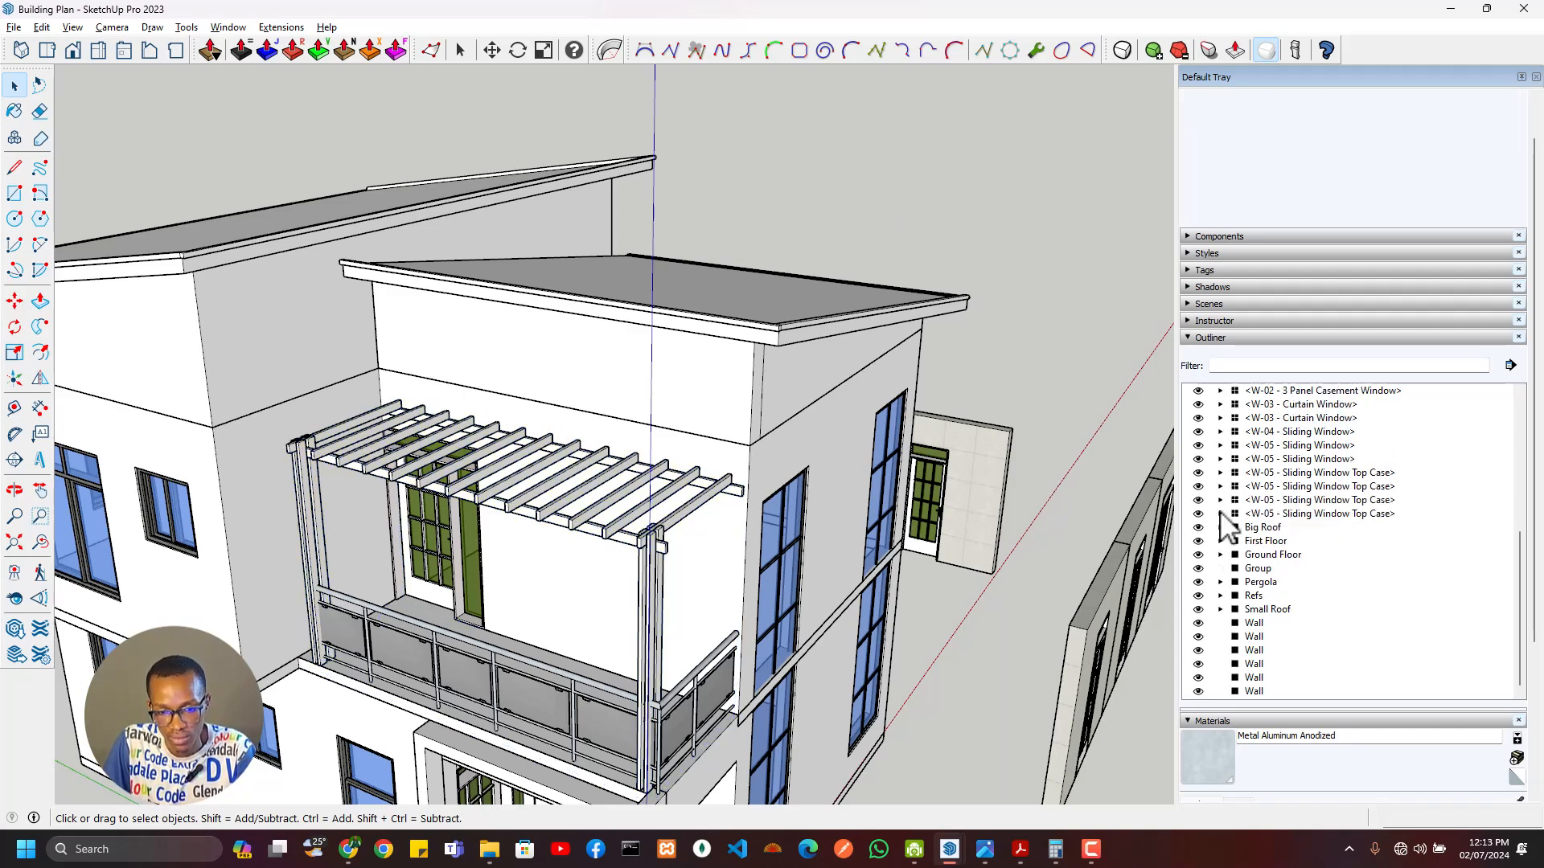
Step: Select the Pergola group and examine it and the balcony from several angles
left_click(557, 506)
middle_click_drag(562, 515, 773, 609)
scroll(716, 662, "up", 1)
middle_click_drag(716, 663, 759, 476, "shift")
scroll(592, 561, "up", 4)
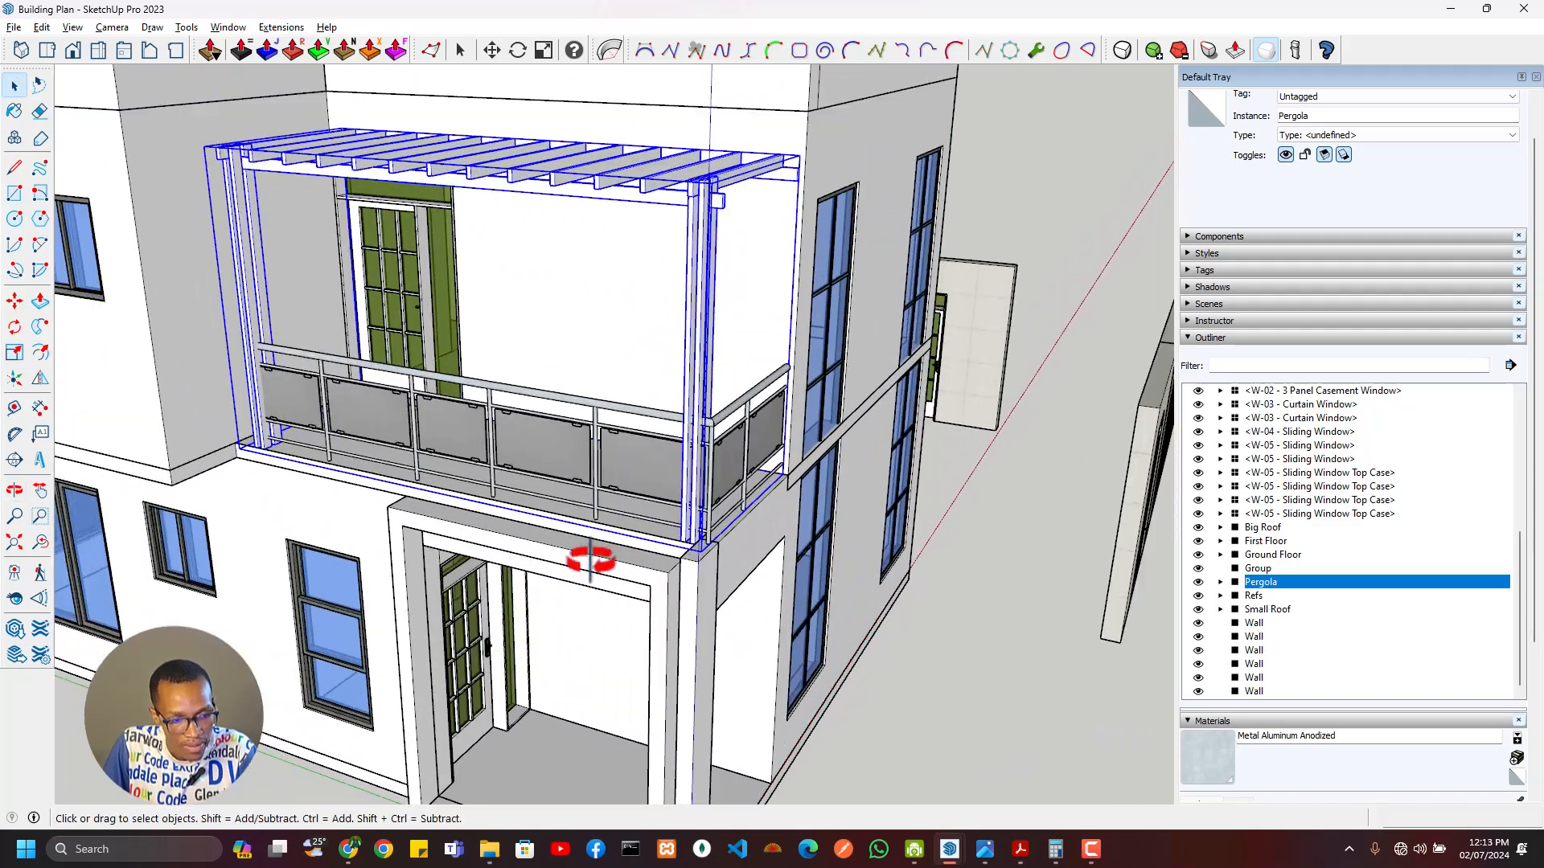
scroll(591, 561, "down", 2)
middle_click_drag(793, 620, 917, 613)
scroll(528, 579, "down", 3)
middle_click_drag(383, 562, 878, 472)
key("space")
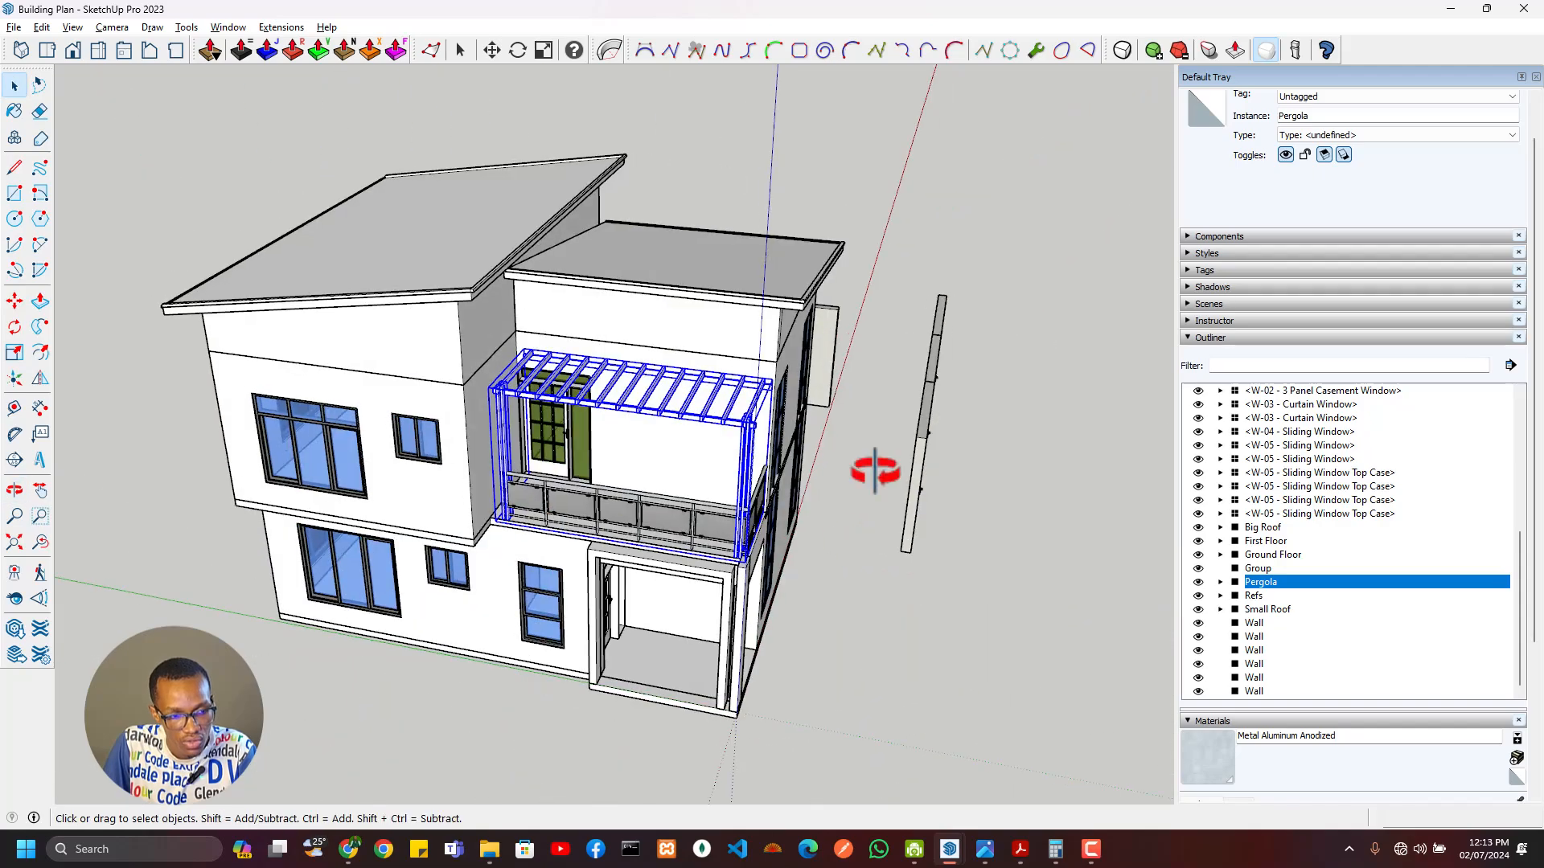
Step: Select the balcony handrail together with all the Rail (800) and Rail (1000) components and make them one group
left_click(701, 534)
scroll(715, 527, "up", 6)
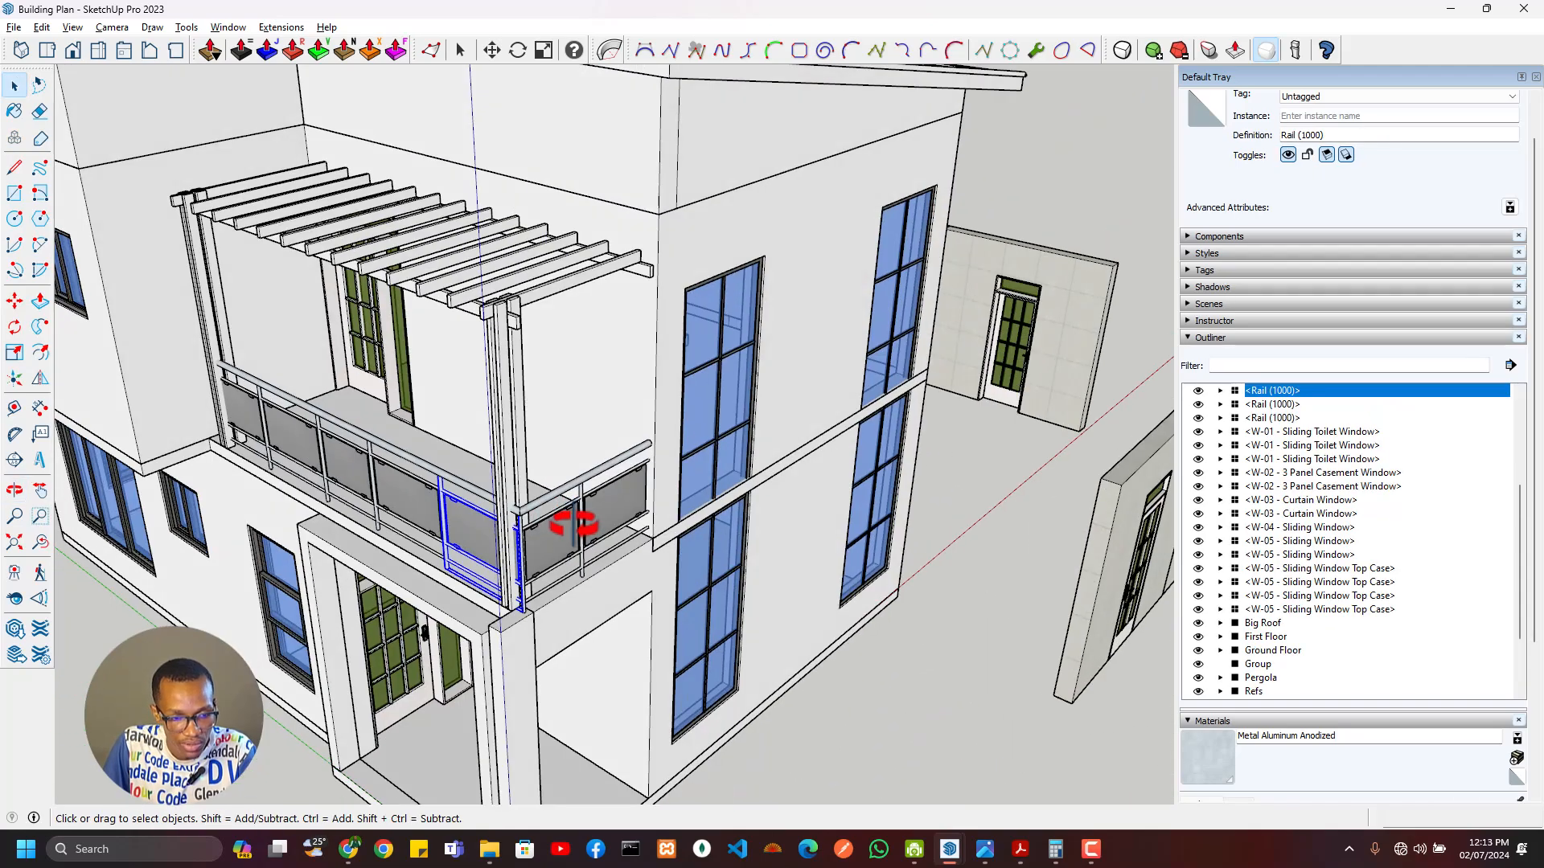
scroll(574, 524, "up", 3)
left_click(542, 493)
scroll(567, 521, "up", 3)
left_click(623, 505, "shift")
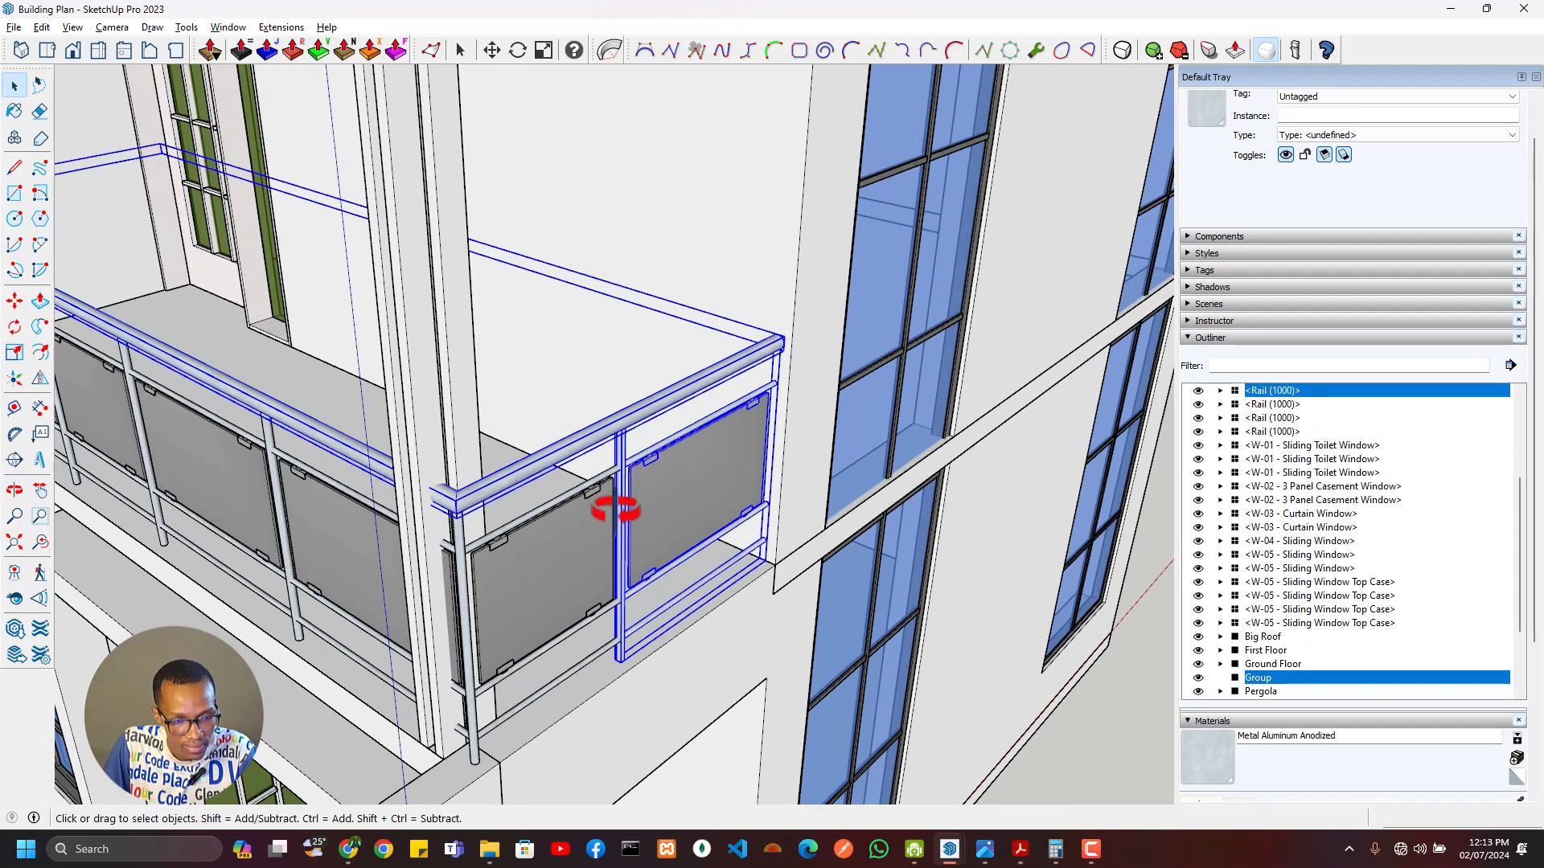
left_click(338, 562, "shift")
left_click(142, 430, "shift")
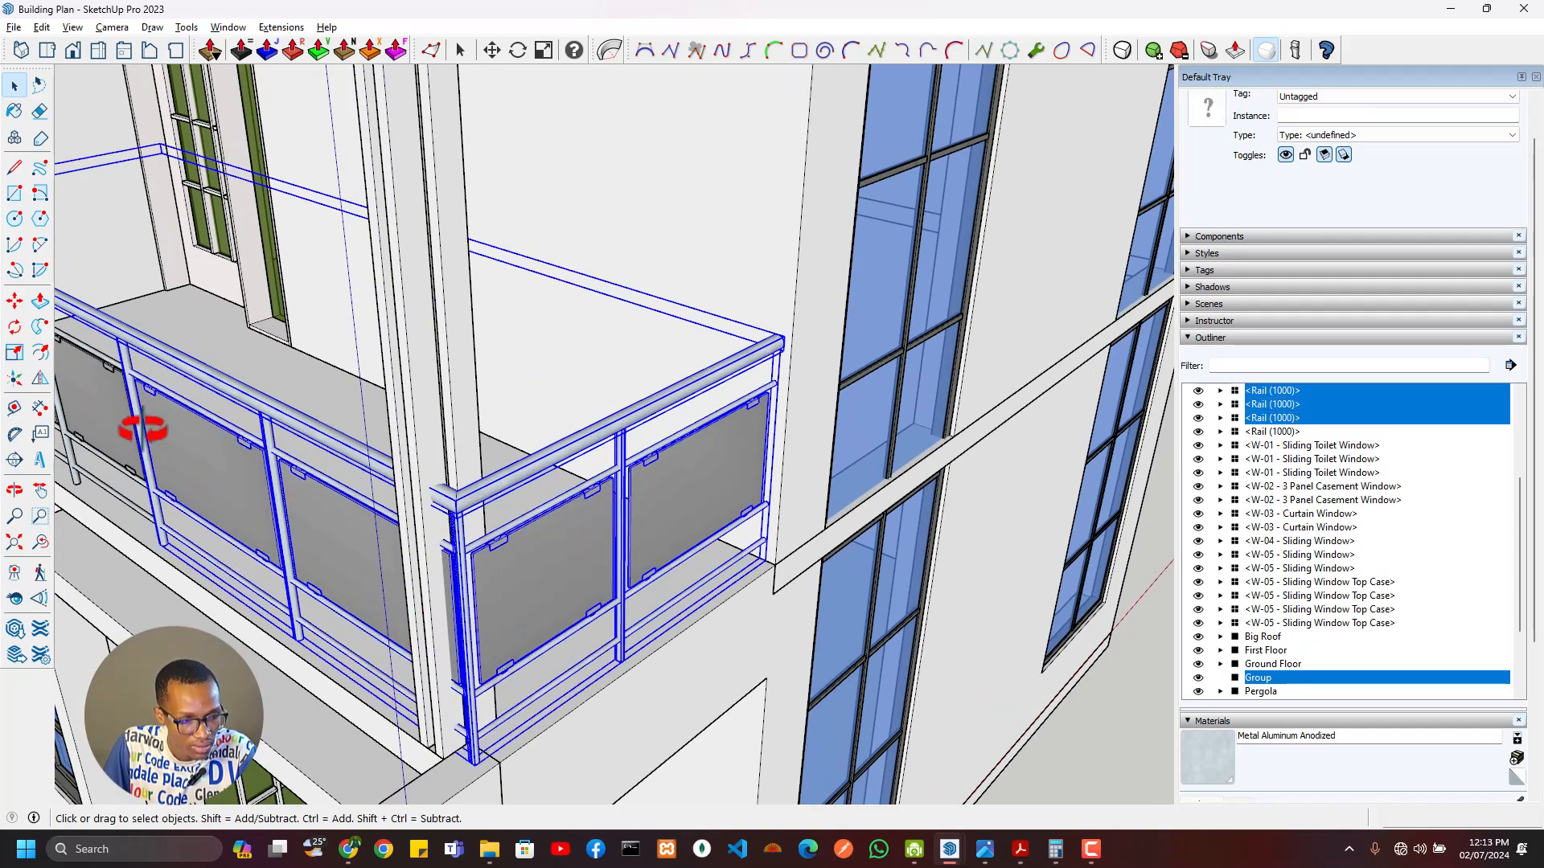
middle_click_drag(116, 369, 493, 534, "shift")
left_click(492, 533, "shift")
left_click(368, 487, "shift")
left_click(283, 450, "shift")
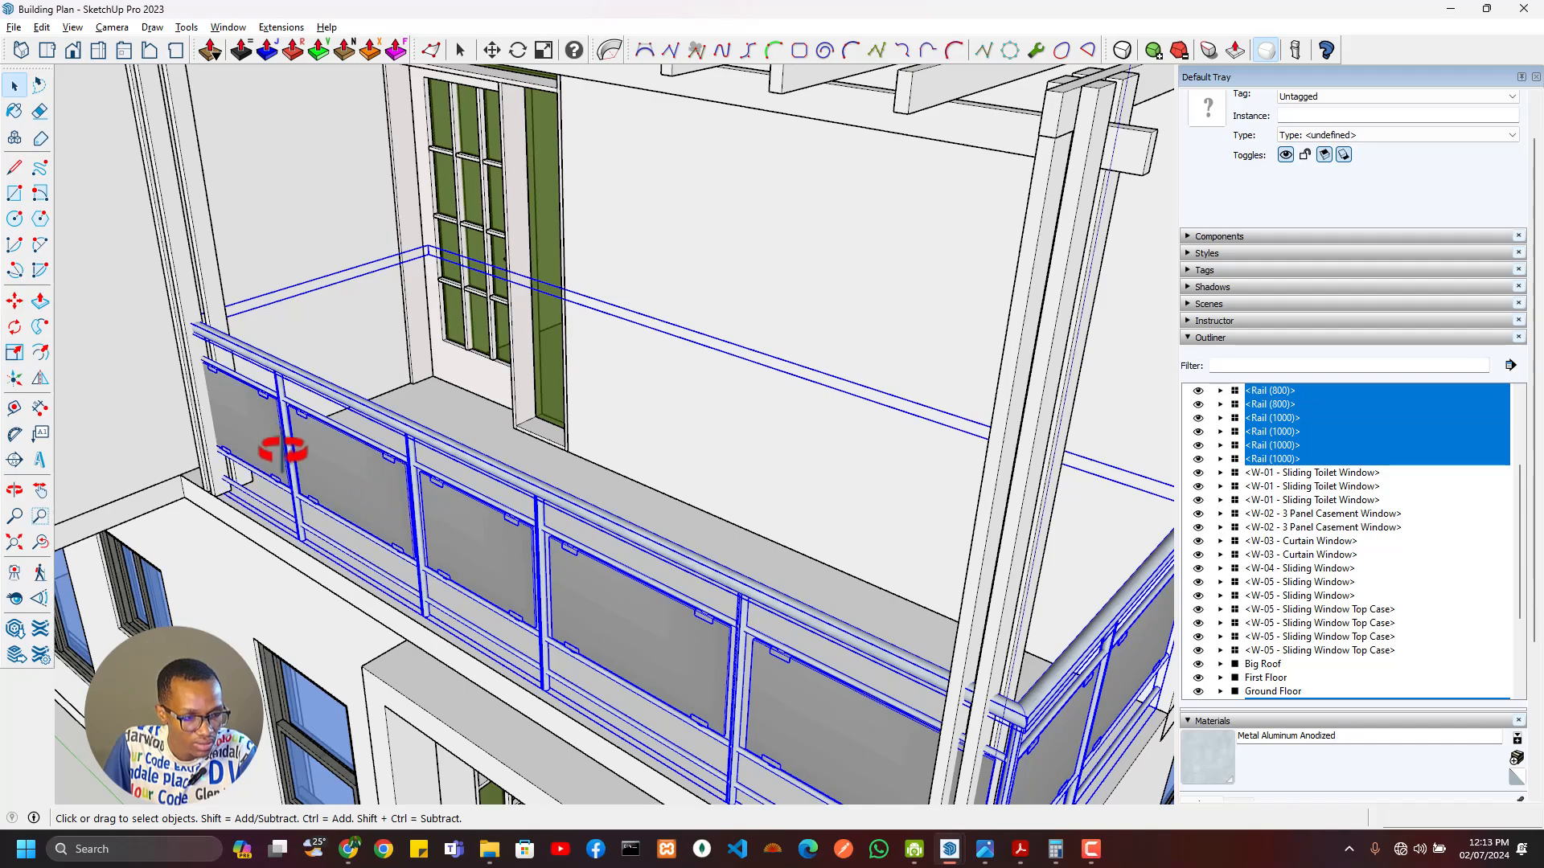
scroll(283, 450, "down", 5)
middle_click_drag(283, 450, 582, 487)
right_click(653, 563)
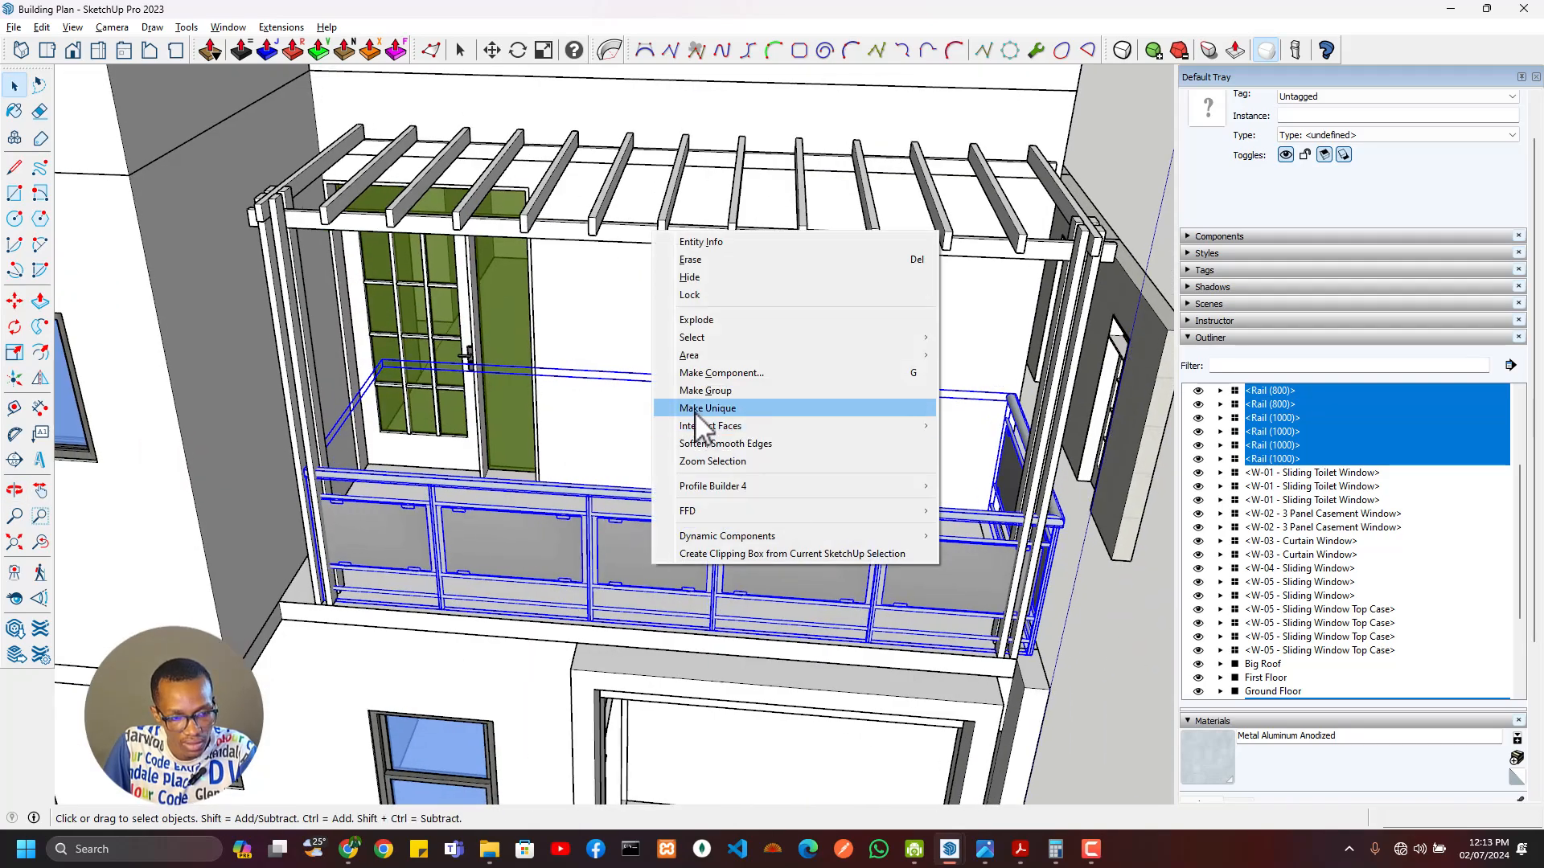
left_click(705, 390)
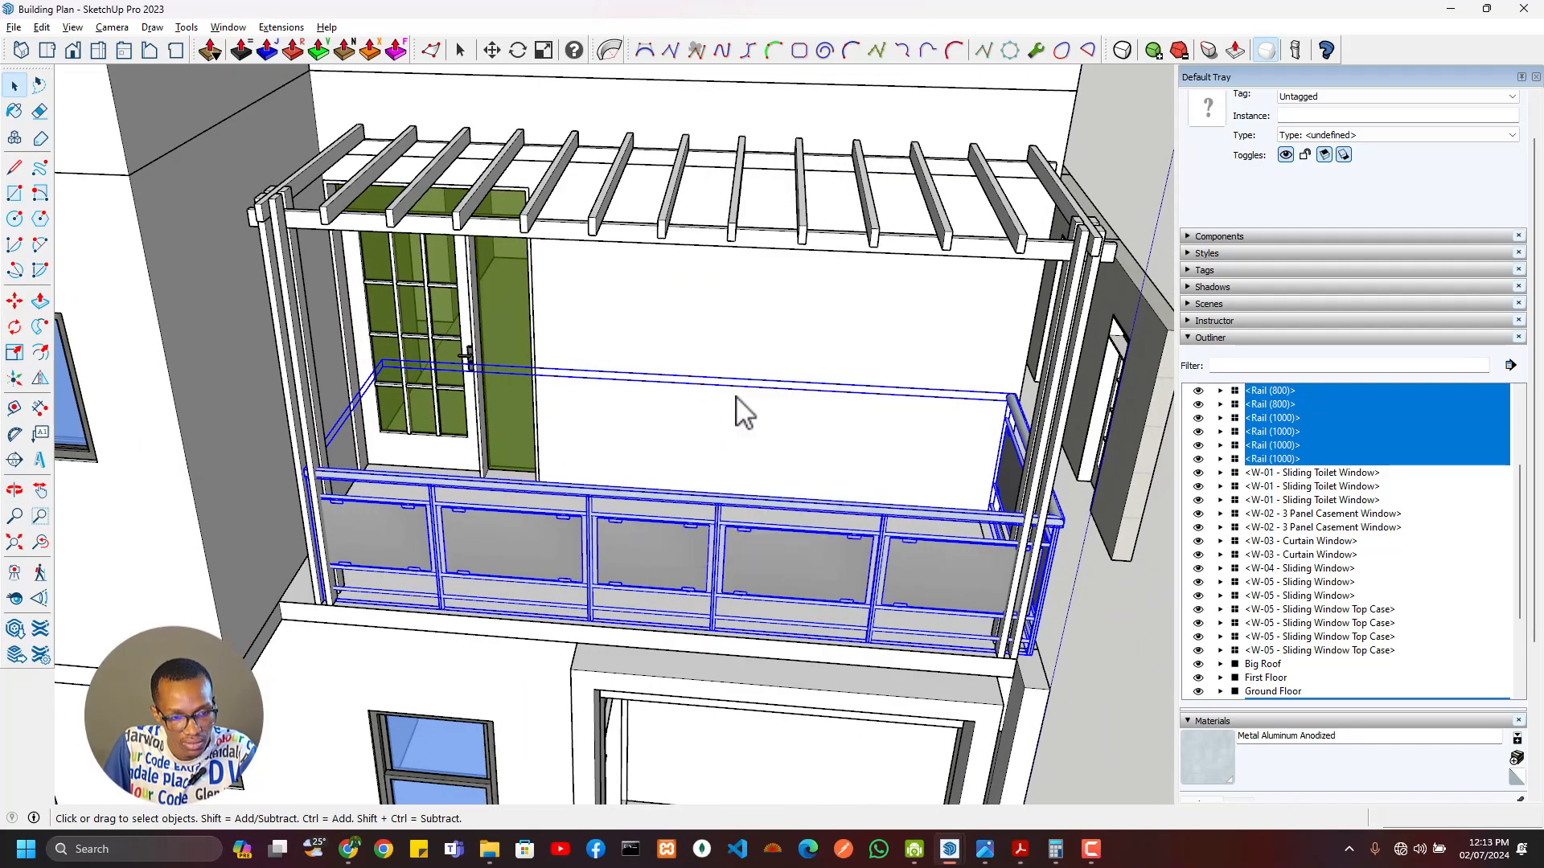
Step: Name the new railing group Rails and collapse it in the Outliner
left_click(1358, 117)
type("Rails")
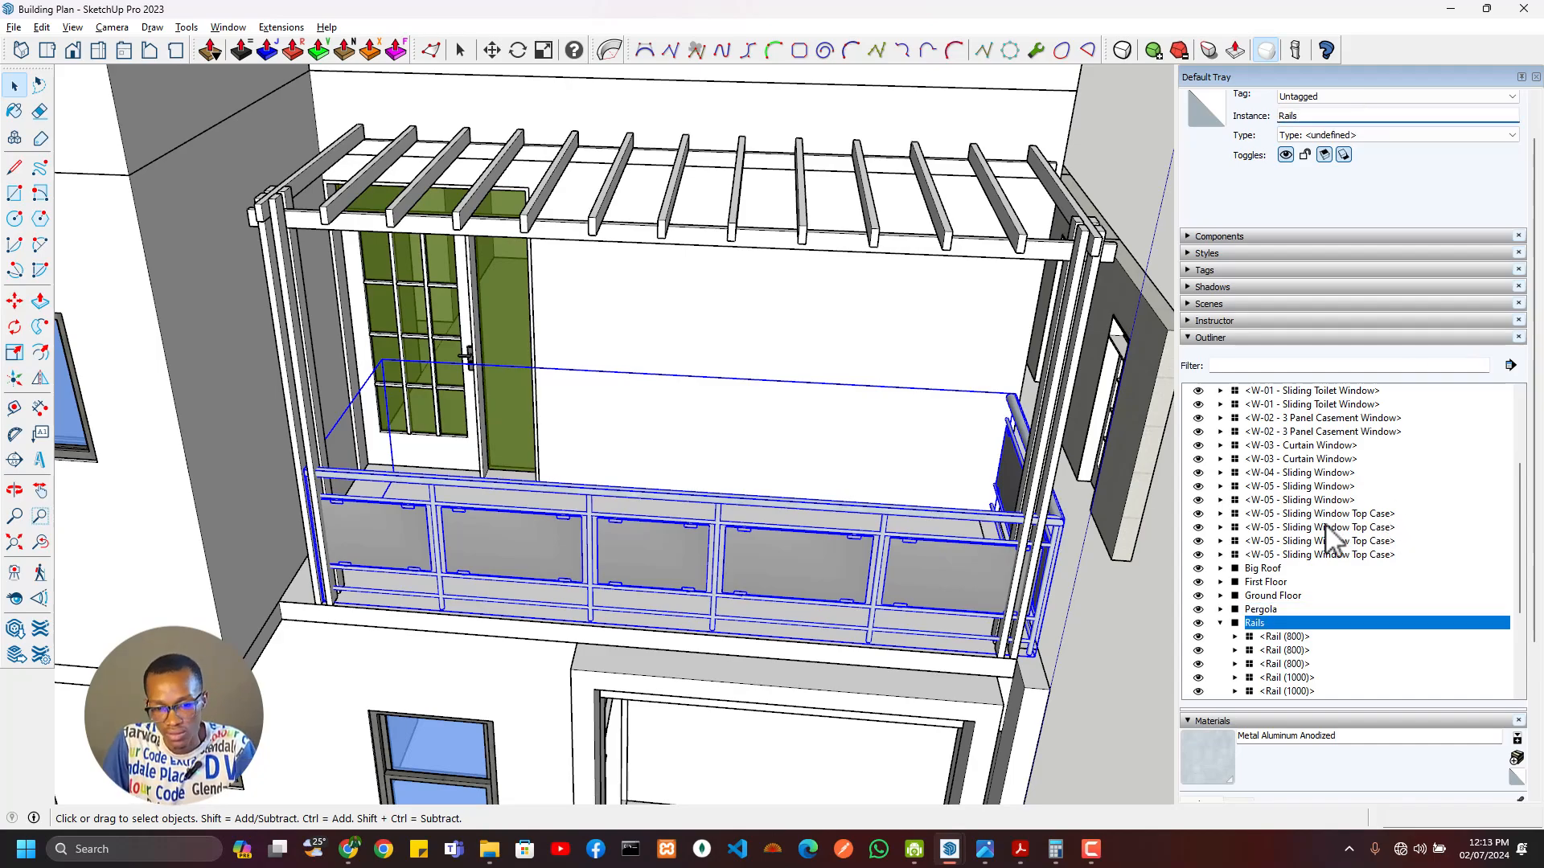
left_click(1221, 623)
Step: Look over the balcony side, check the elevations PDF and the reference house image, and return to the Building Plan model in SketchUp
scroll(807, 542, "down", 5)
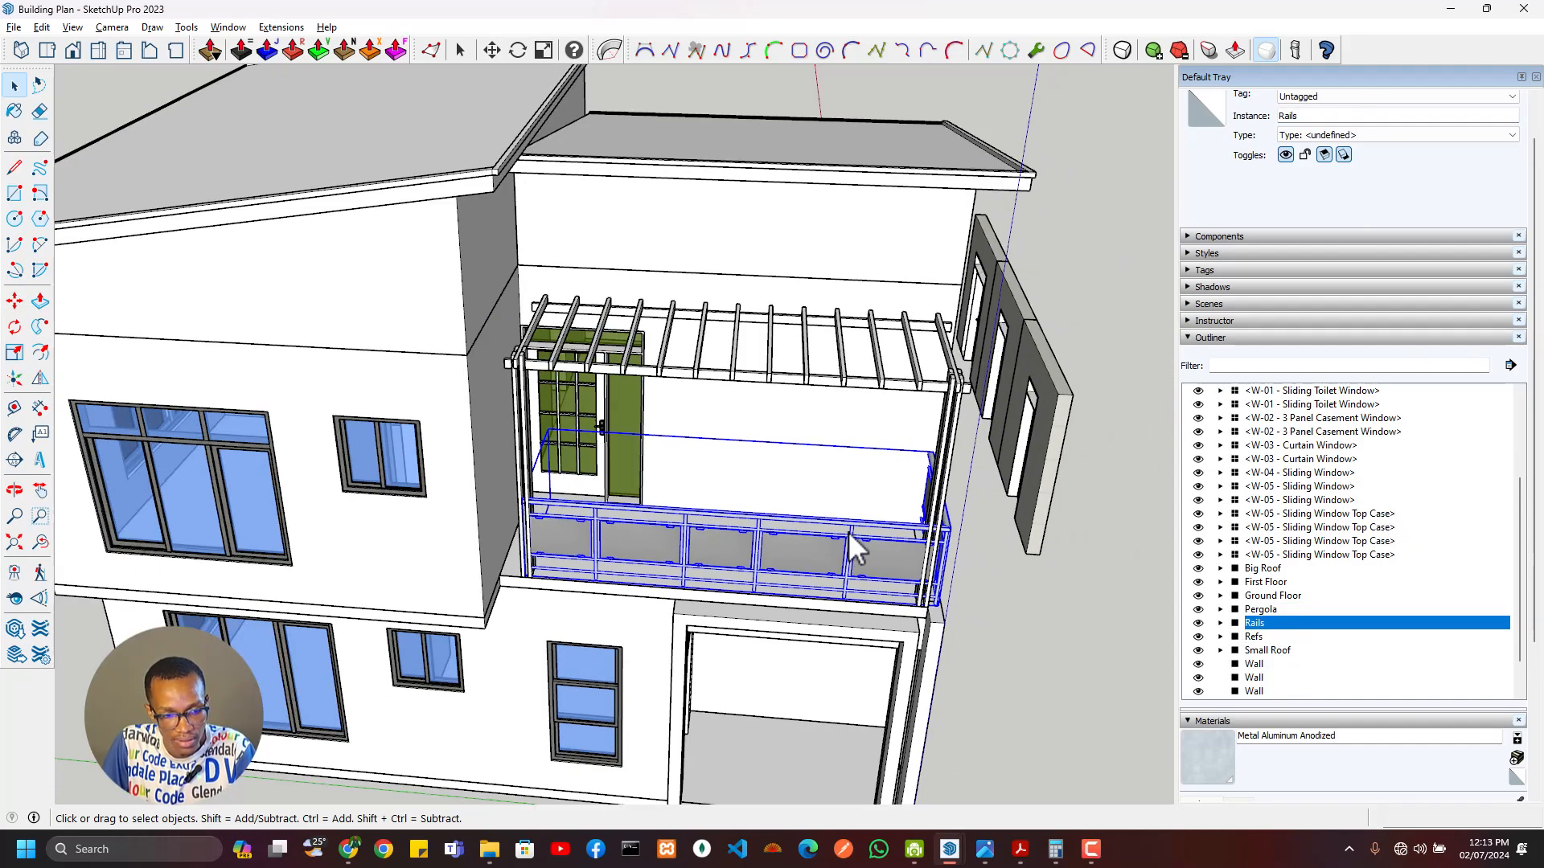
middle_click_drag(848, 532, 551, 630)
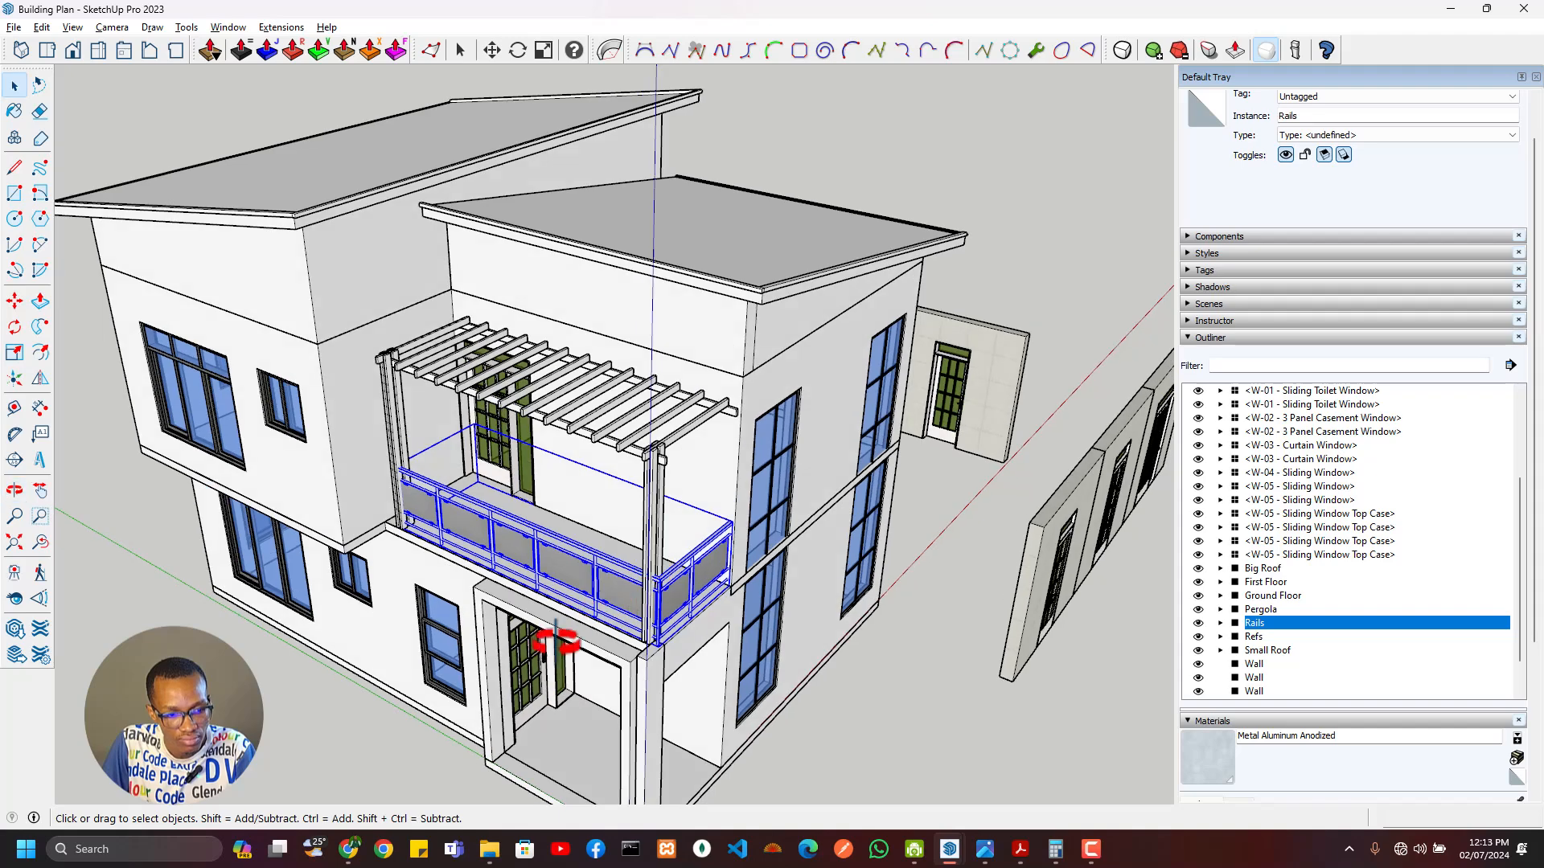
left_click(551, 630)
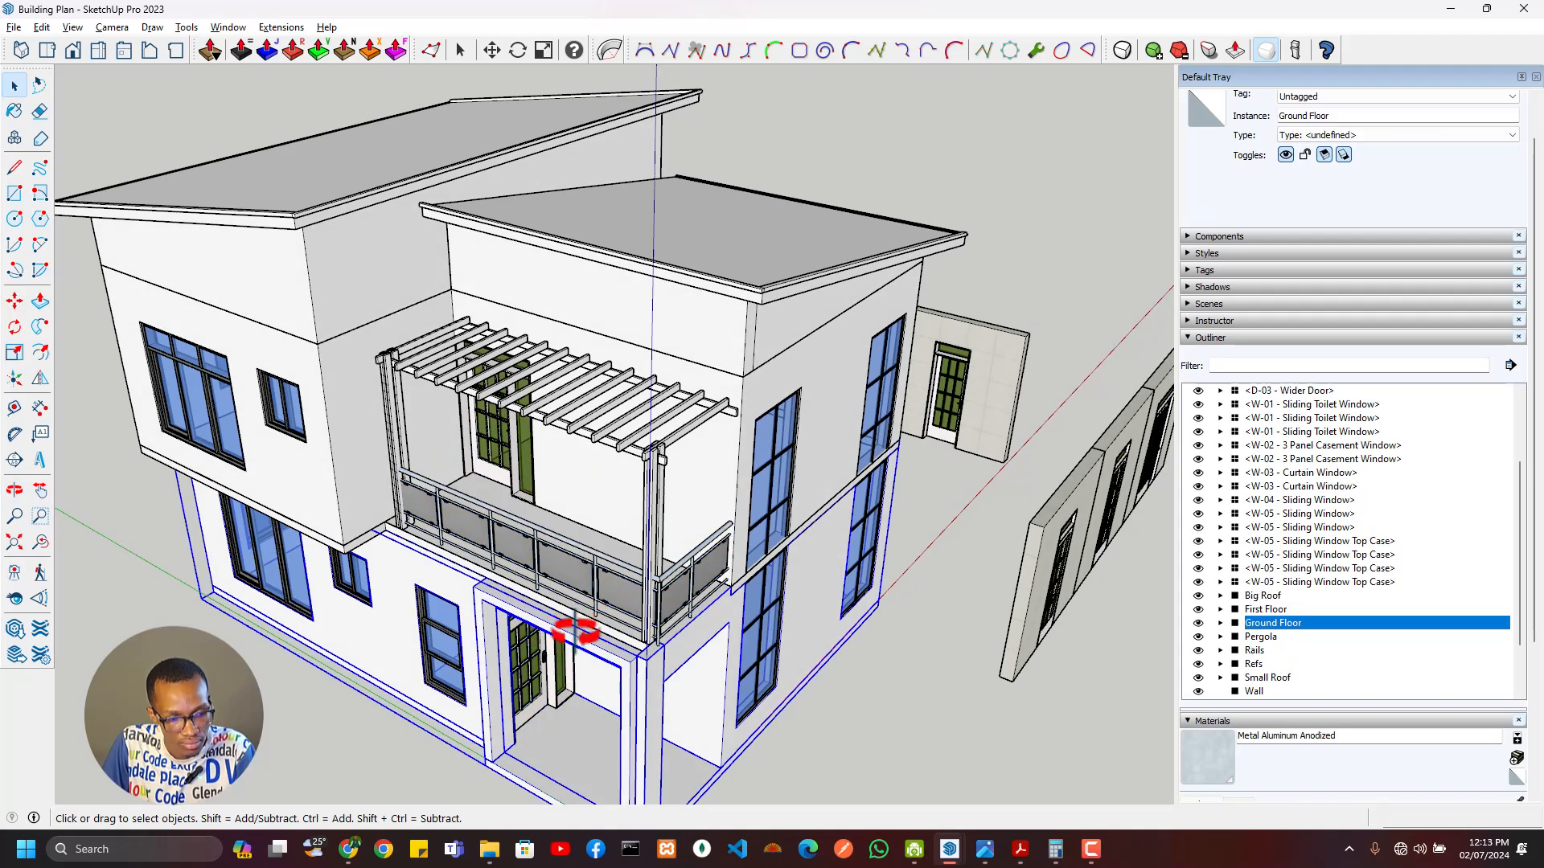
key("alt+Tab")
key("alt+Tab")
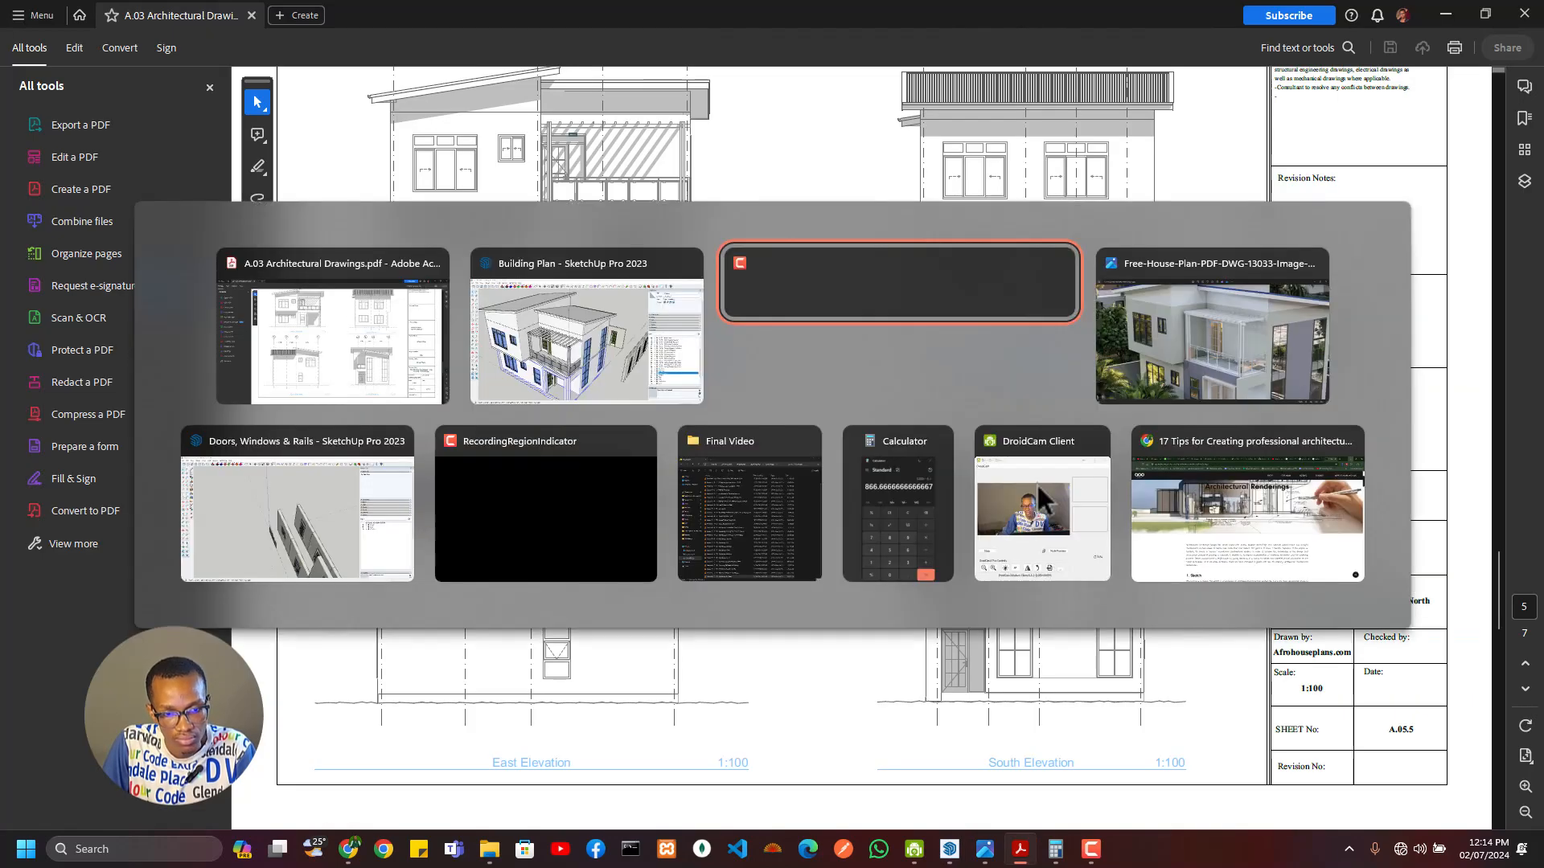
left_click(1195, 476)
key("alt+Tab")
key("Tab")
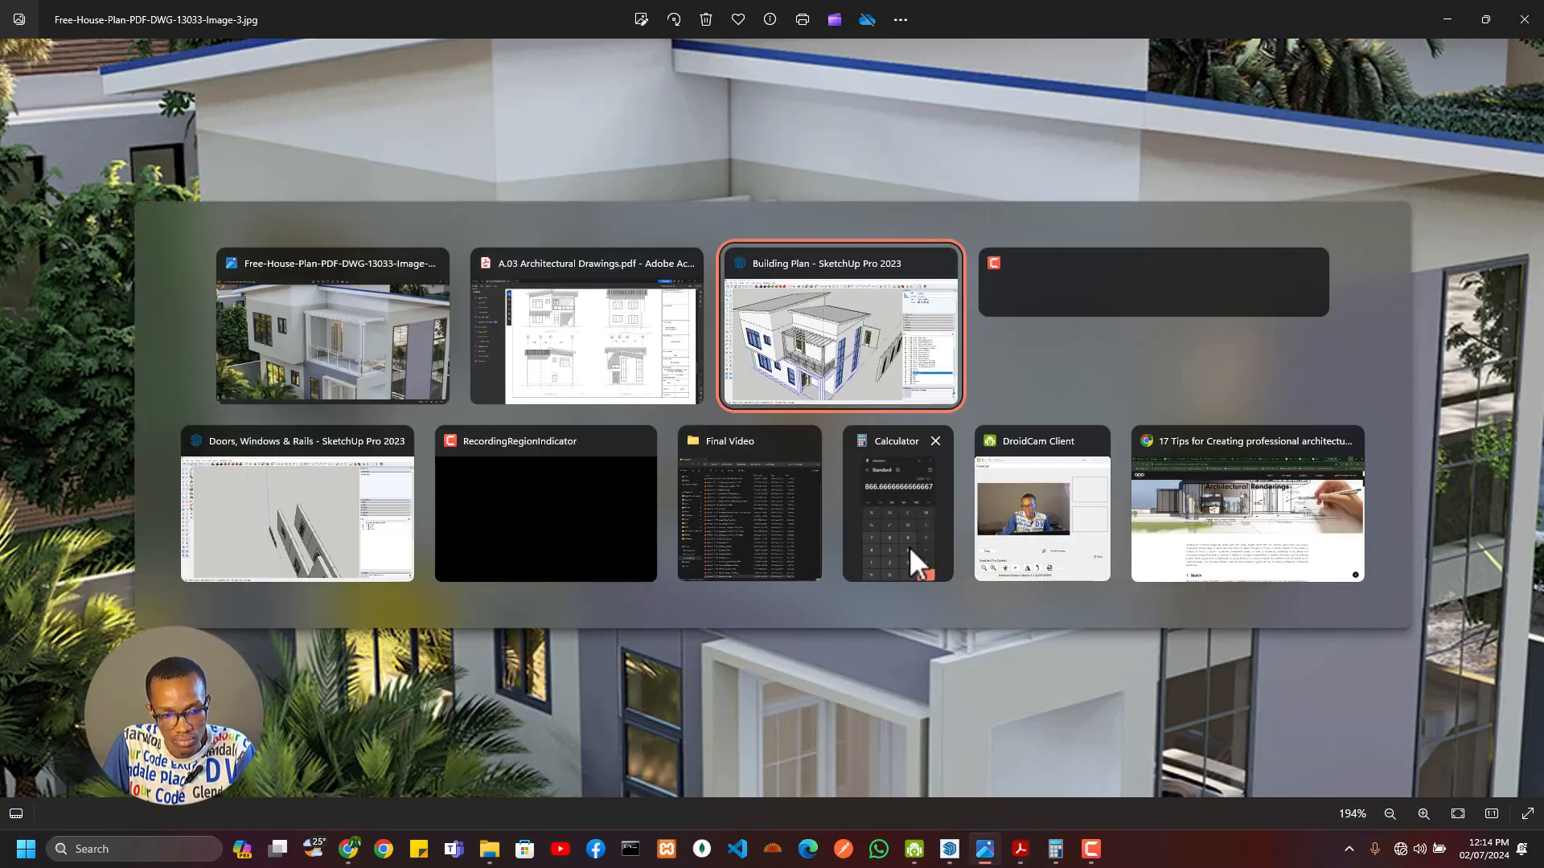
Step: Group the Pergola and Rails groups together, name the new group Balcony, and collapse it in the Outliner
mouse_move(899, 542)
middle_mouse_down()
mouse_move(799, 547)
mouse_move(668, 523)
mouse_move(627, 466)
mouse_move(631, 486)
mouse_move(639, 464)
middle_mouse_up()
left_click(598, 482)
left_click(599, 582)
left_click(641, 464, "ctrl")
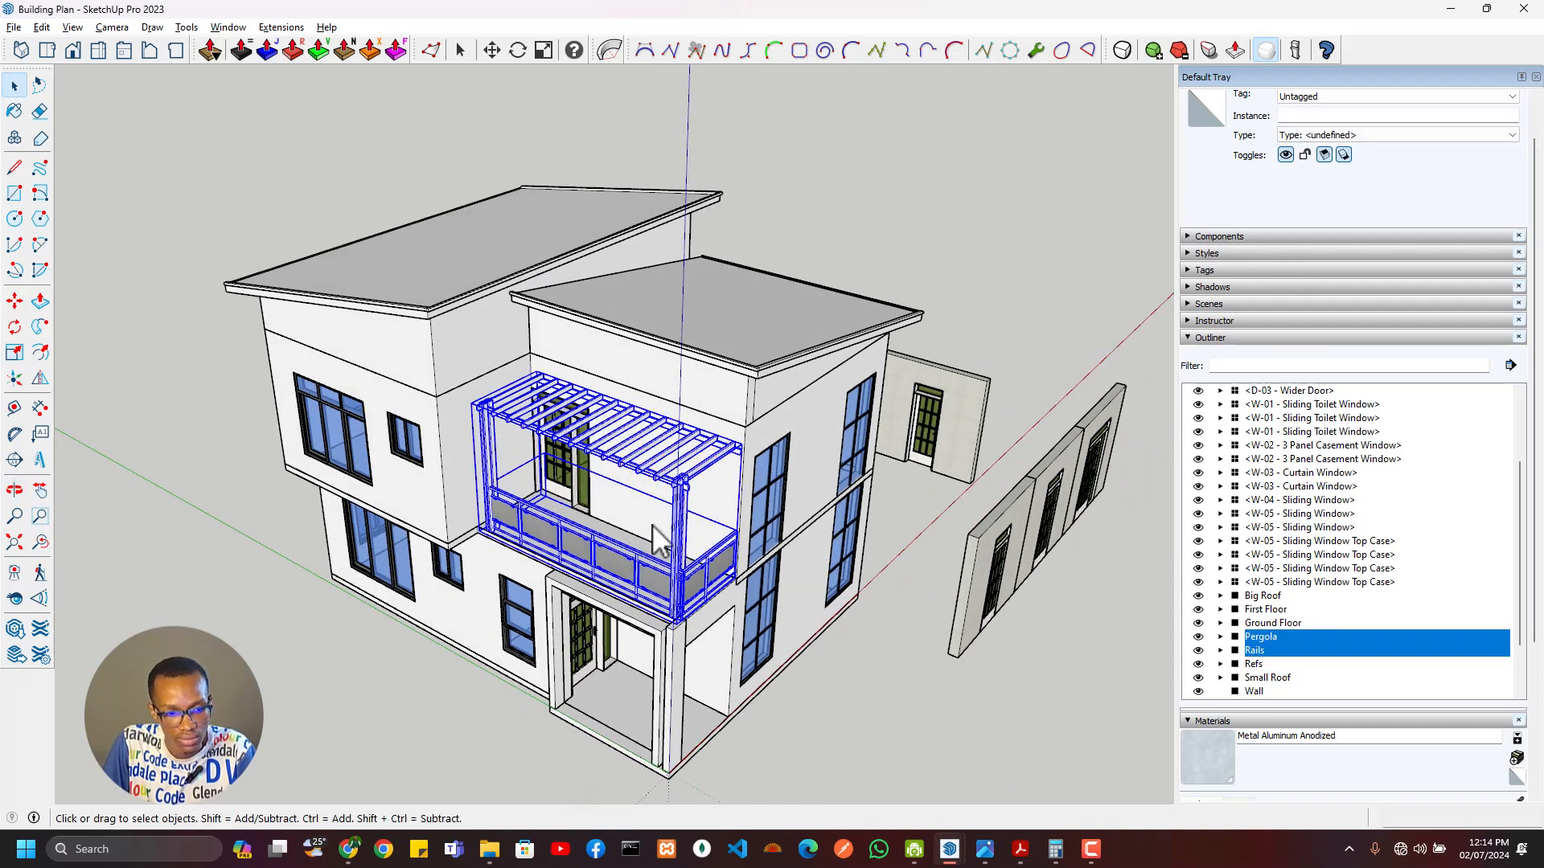
right_click(674, 475)
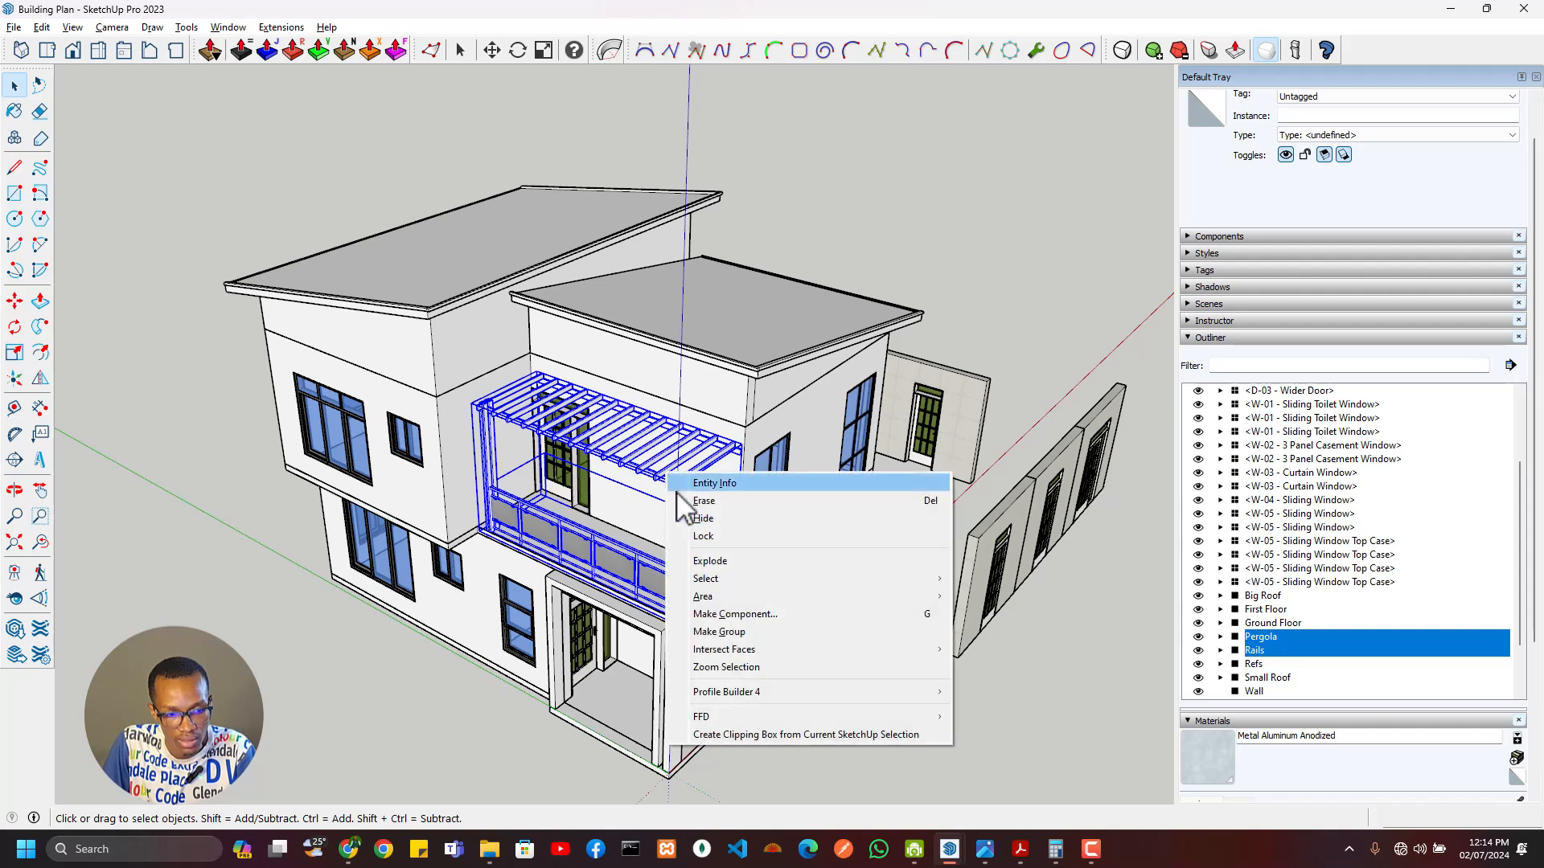
left_click(728, 627)
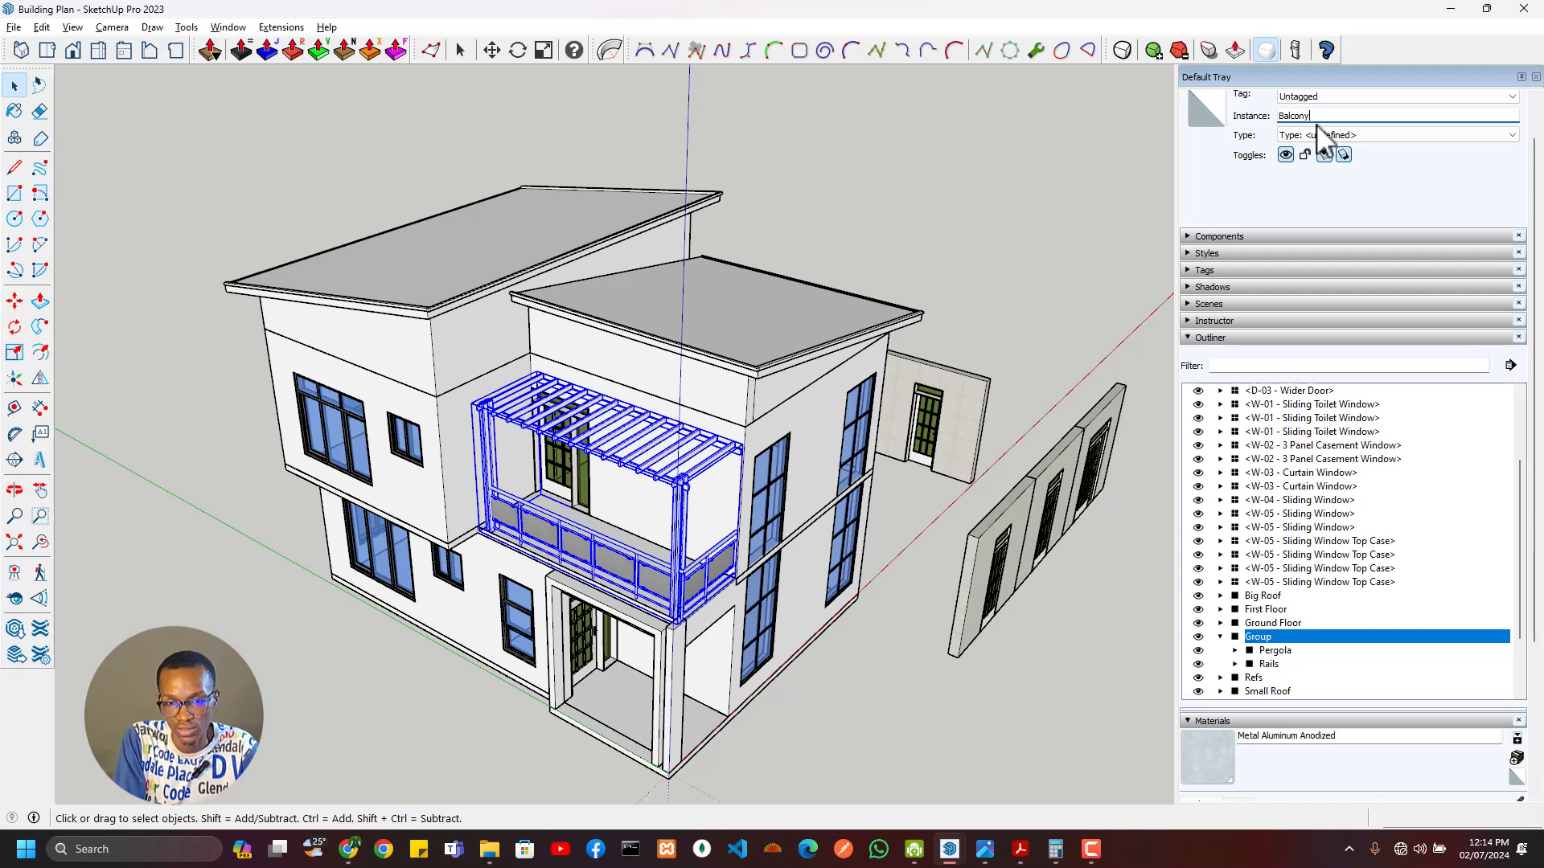
key("Return")
left_click(1220, 595)
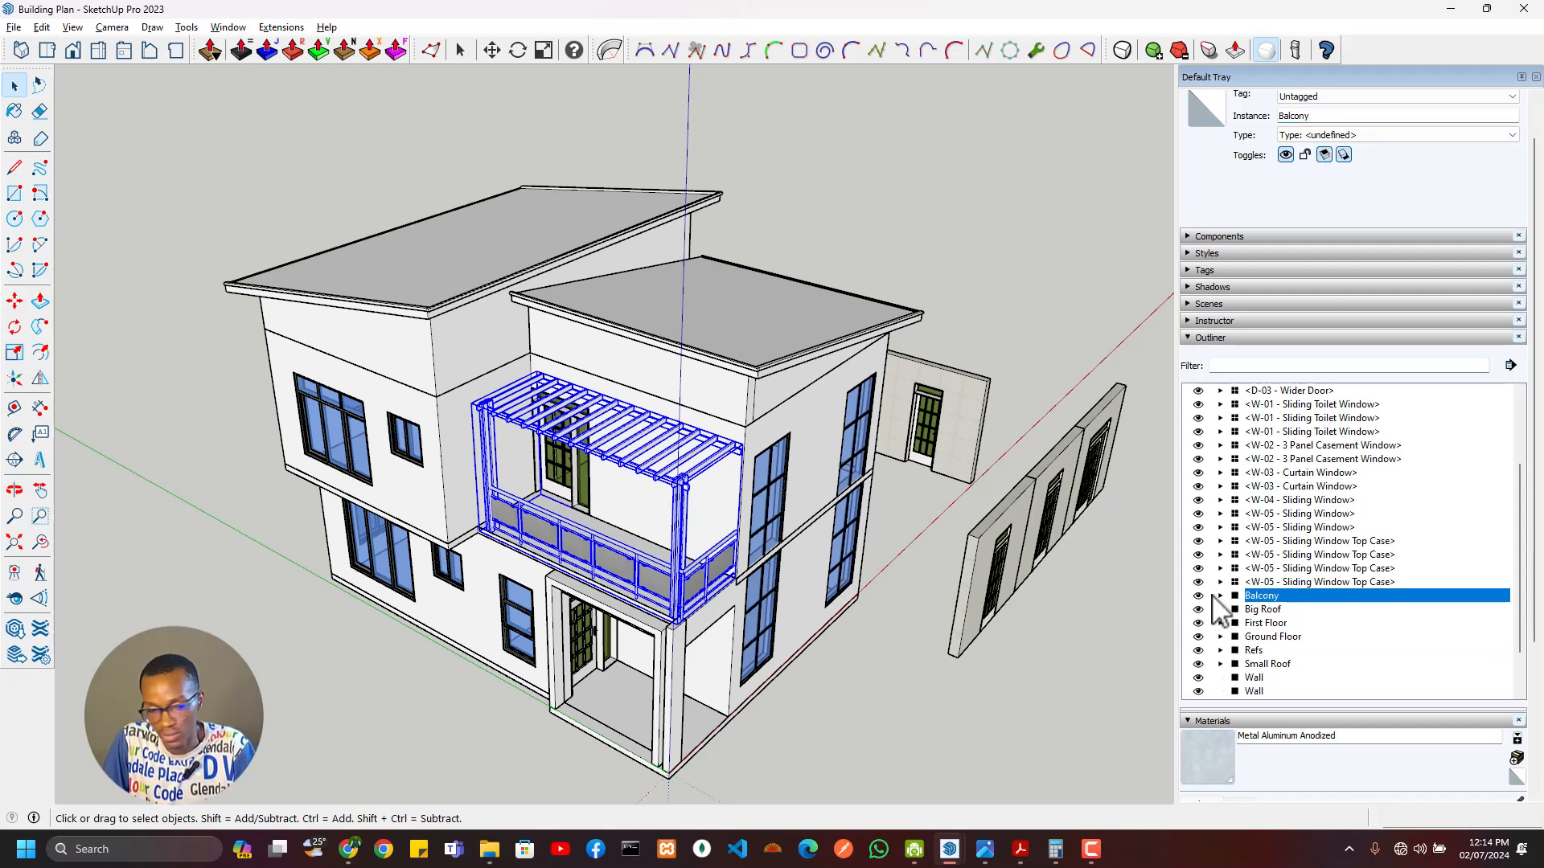
Step: Hide the Balcony group and delete the loose railing path lines left on the balcony
left_click(1198, 596)
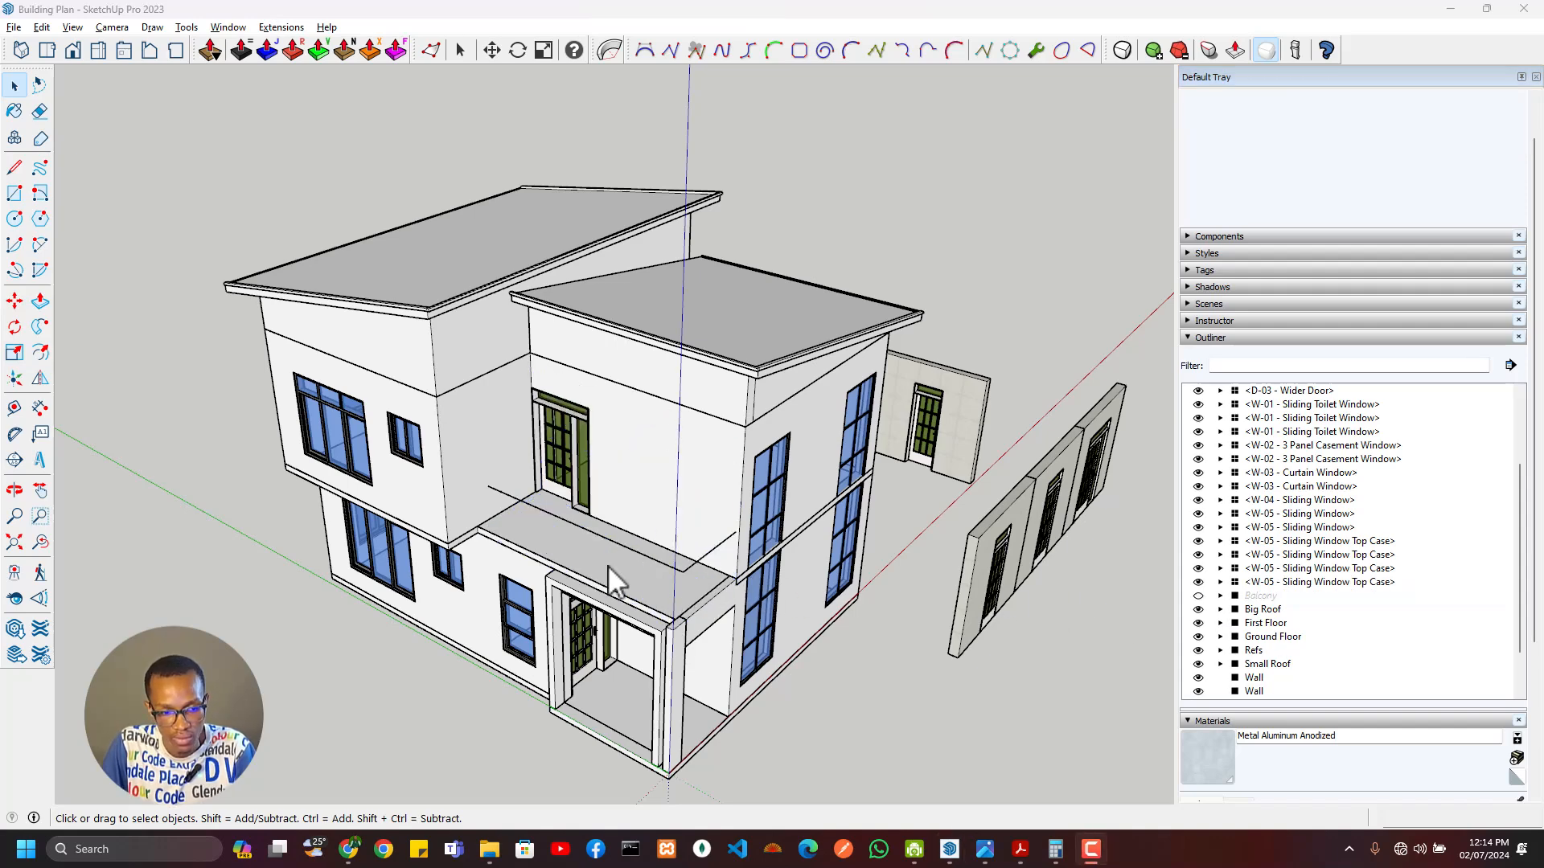
left_click(668, 562)
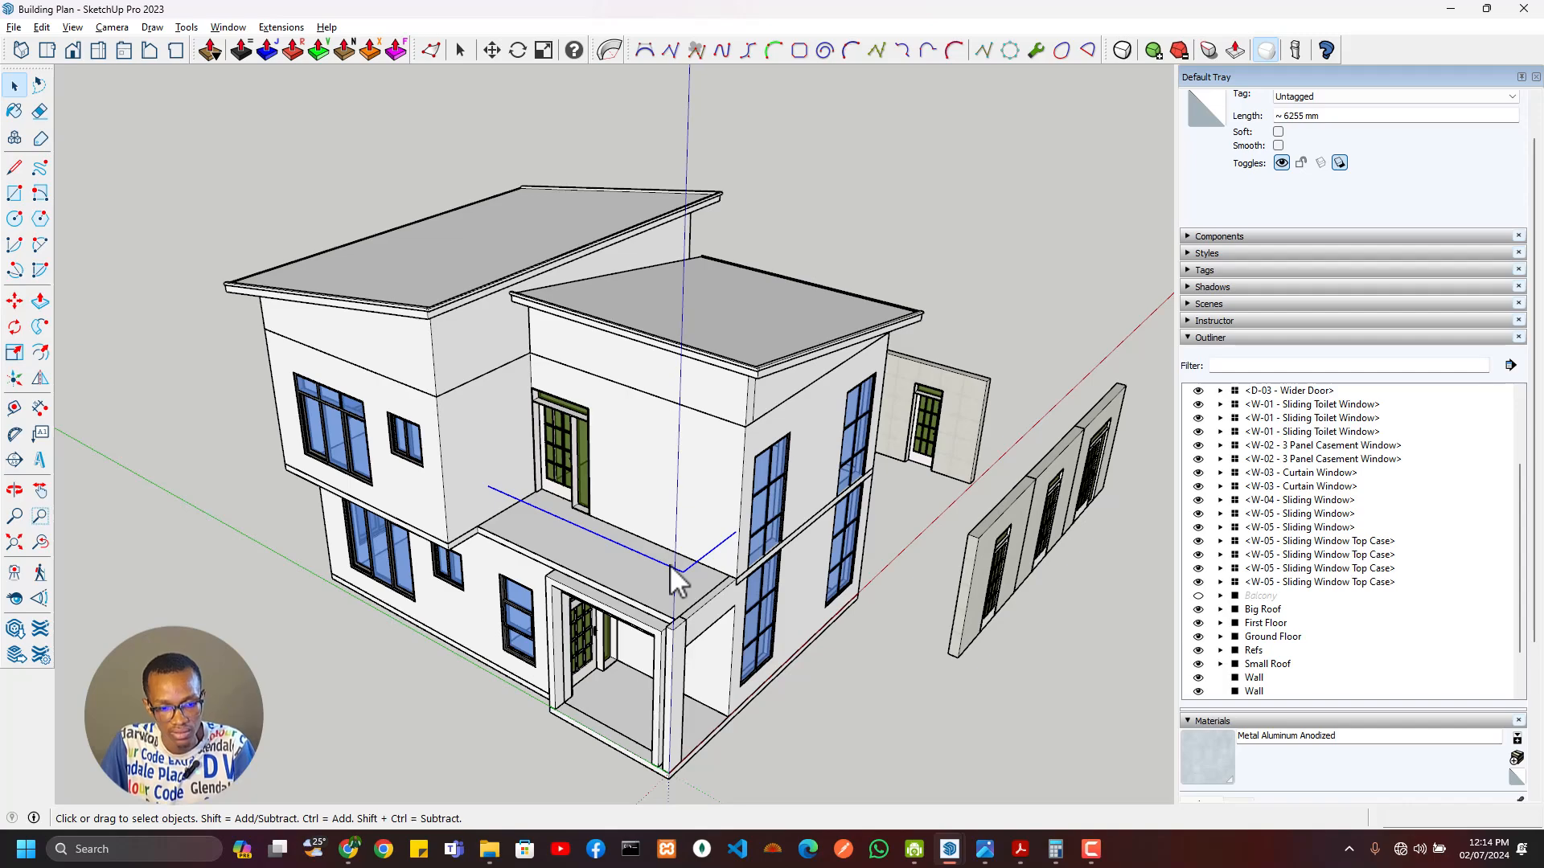
middle_click_drag(669, 564, 769, 496)
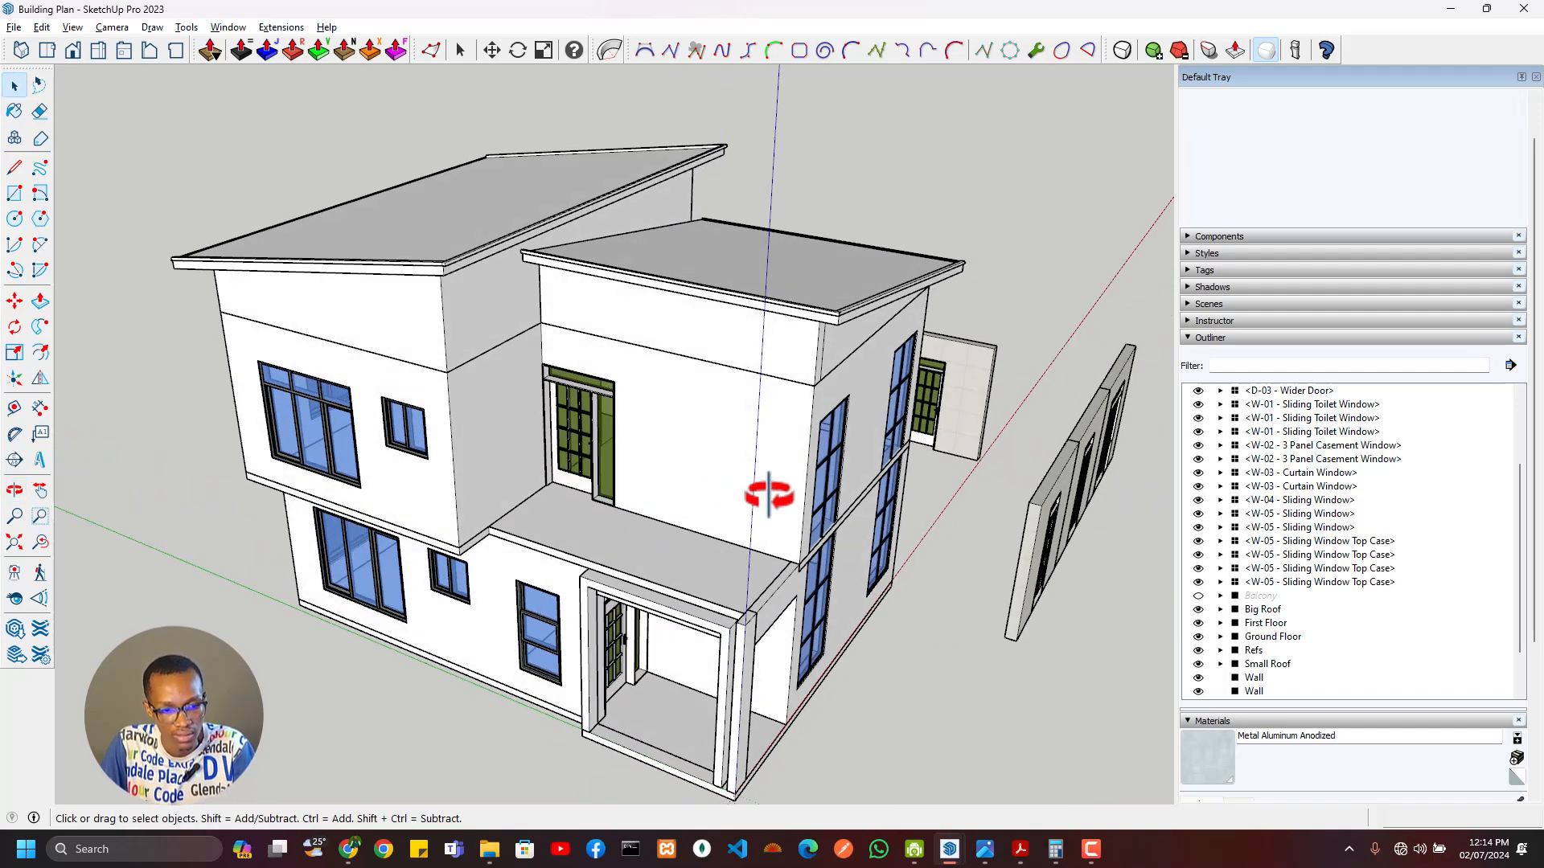
Step: Select every W-01 to W-05 window on all sides of both floors and make them one group
left_click(827, 486)
left_click(903, 407, "ctrl")
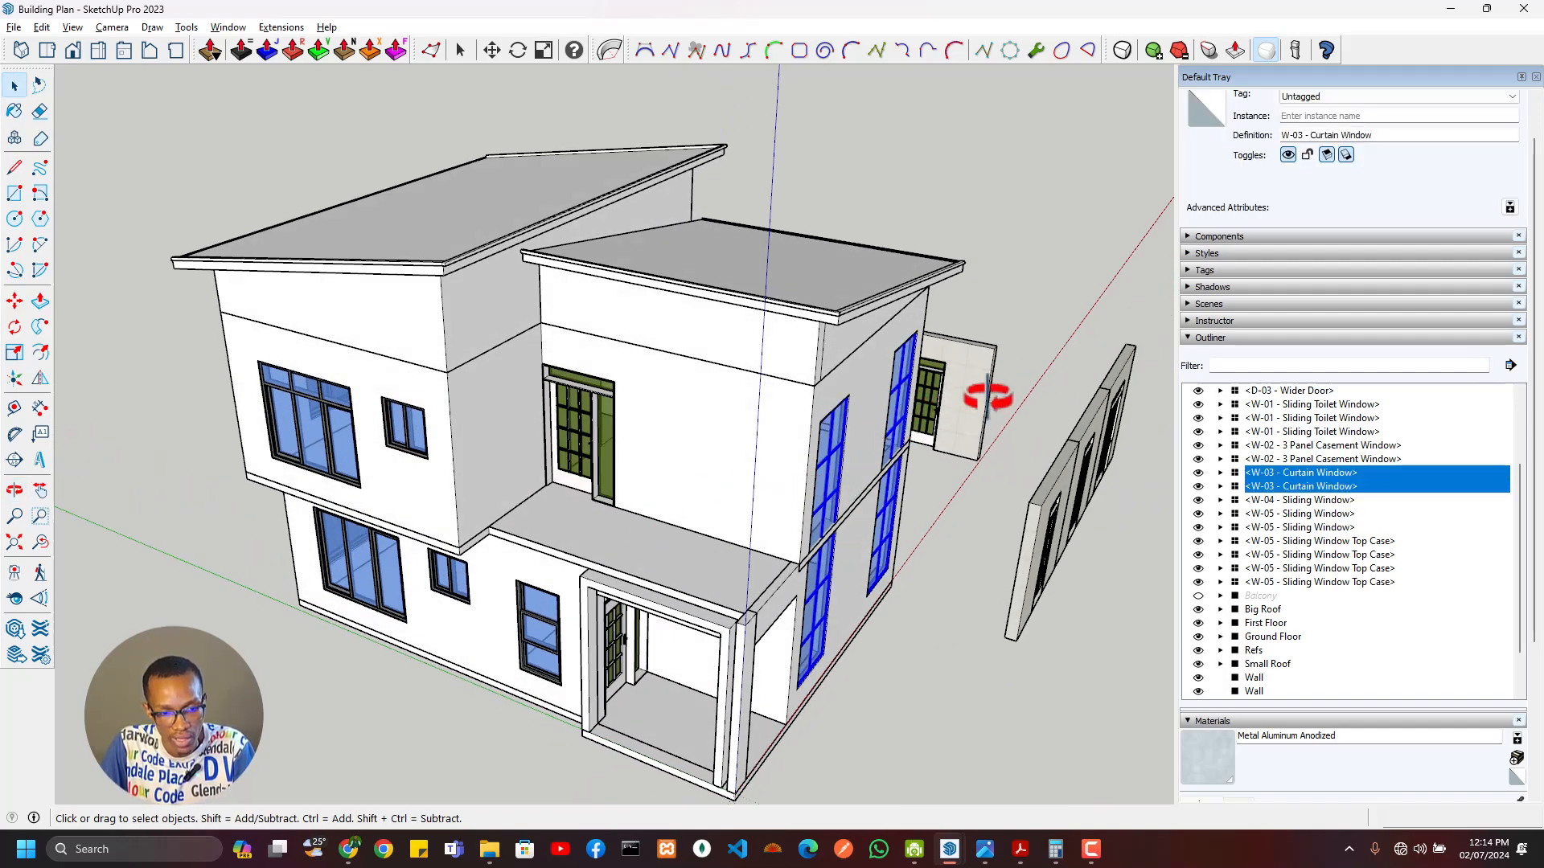
middle_click_drag(987, 396, 629, 470)
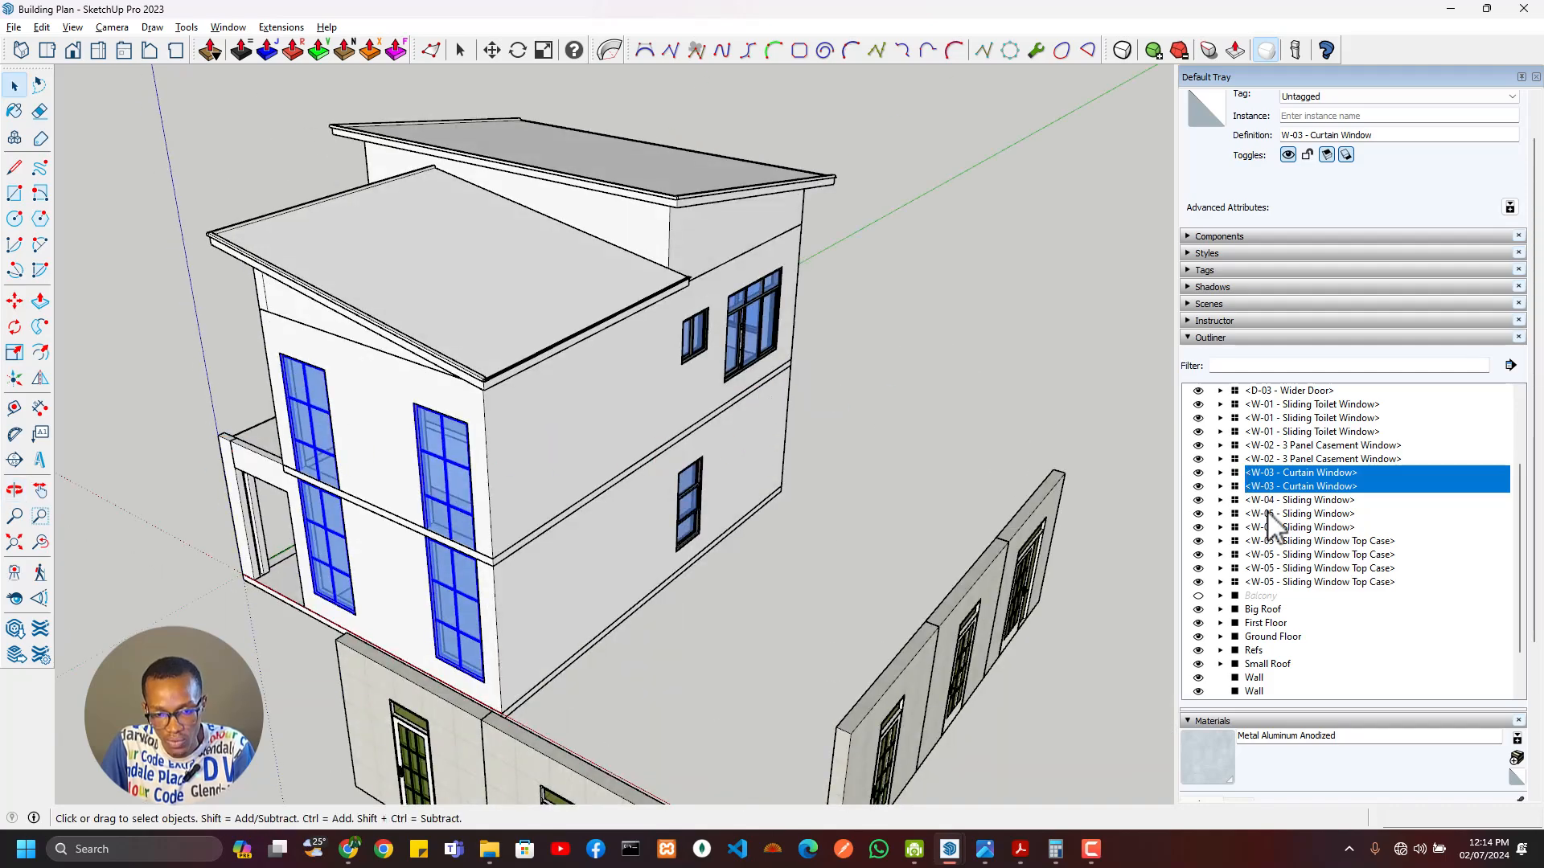
left_click(749, 331, "ctrl")
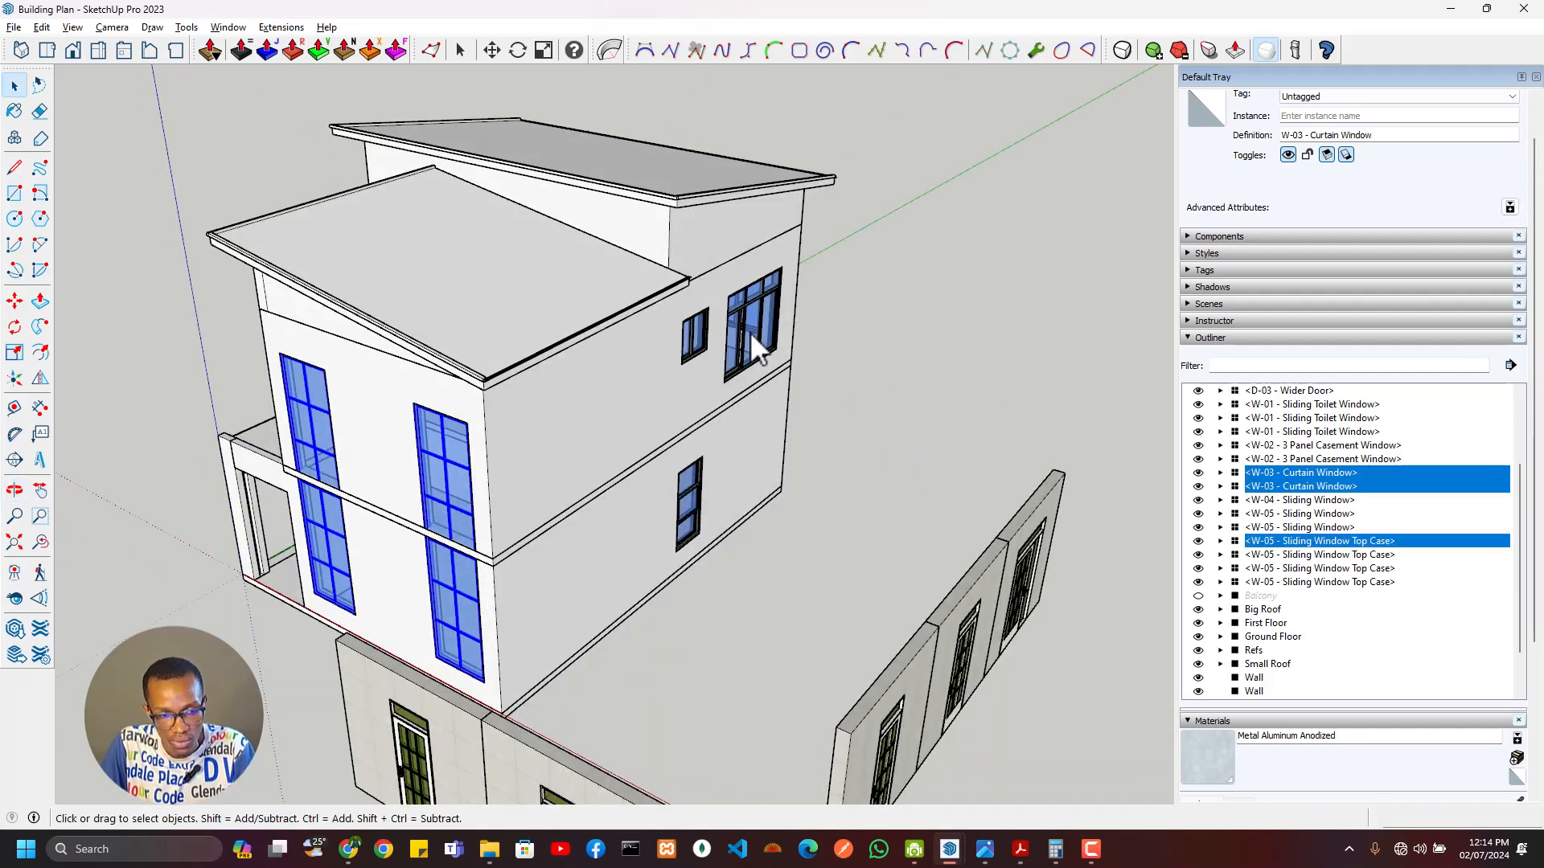
left_click(692, 492, "ctrl")
middle_click_drag(692, 492, 682, 455)
left_click(685, 457, "ctrl")
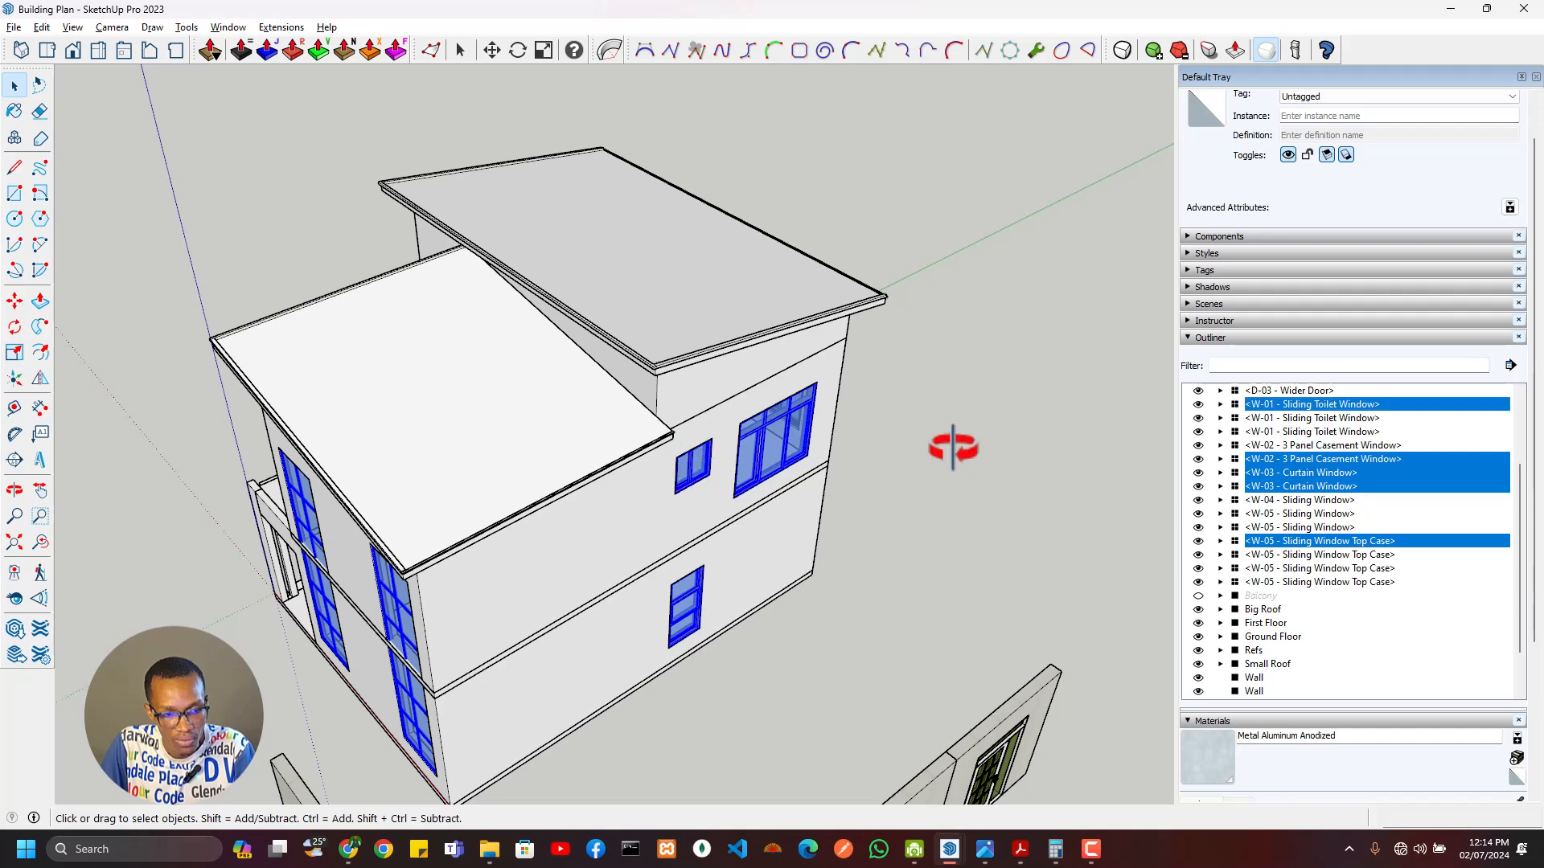
middle_click_drag(940, 442, 109, 336)
left_click(584, 432, "ctrl")
left_click(793, 422, "ctrl")
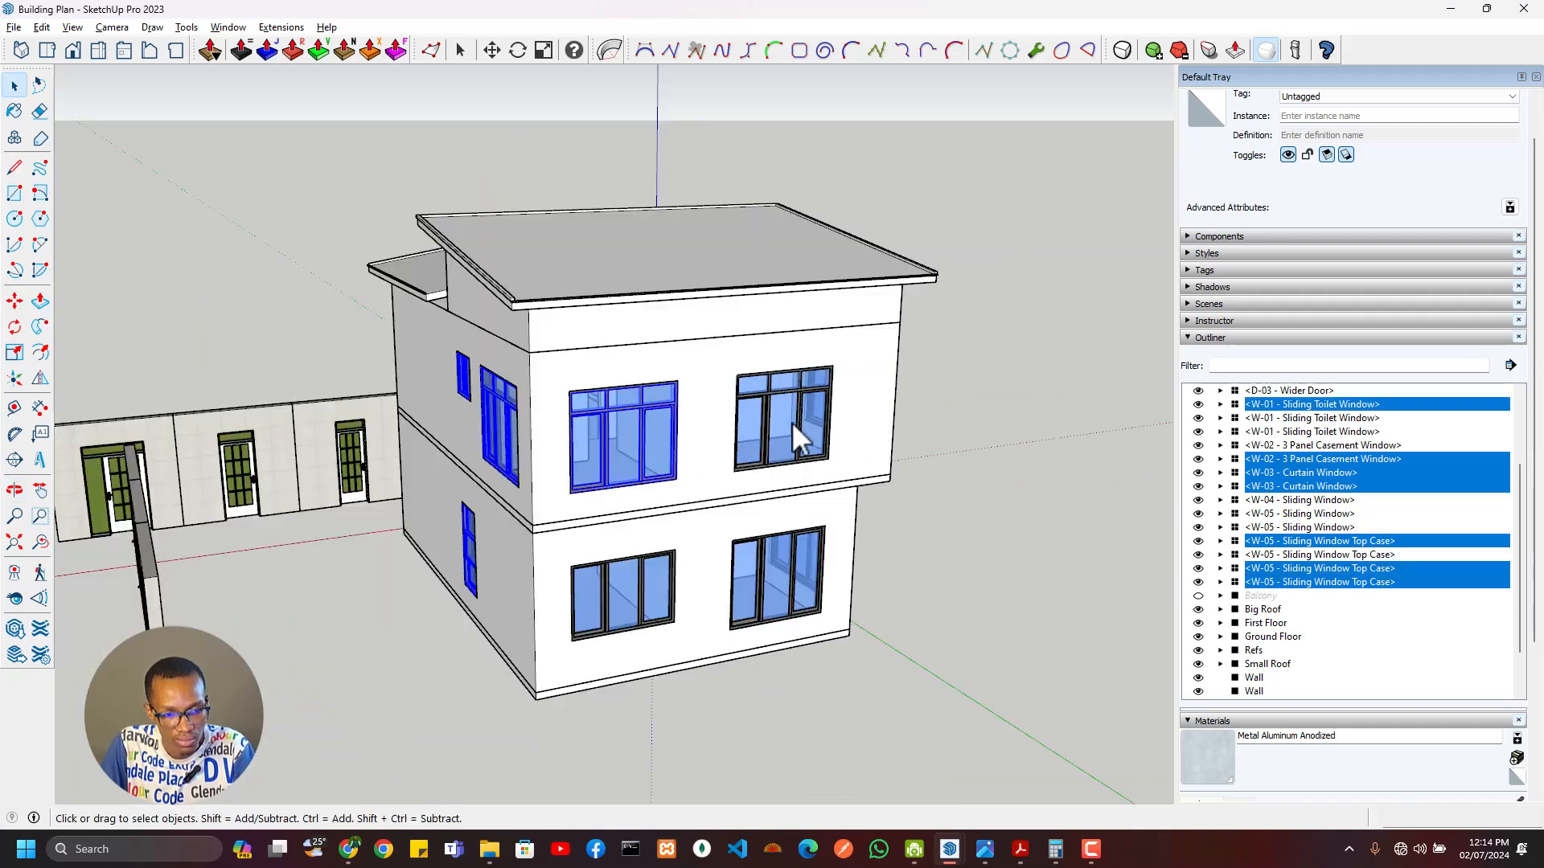
left_click(748, 596, "ctrl")
left_click(828, 599, "ctrl")
middle_click_drag(828, 599, 606, 541)
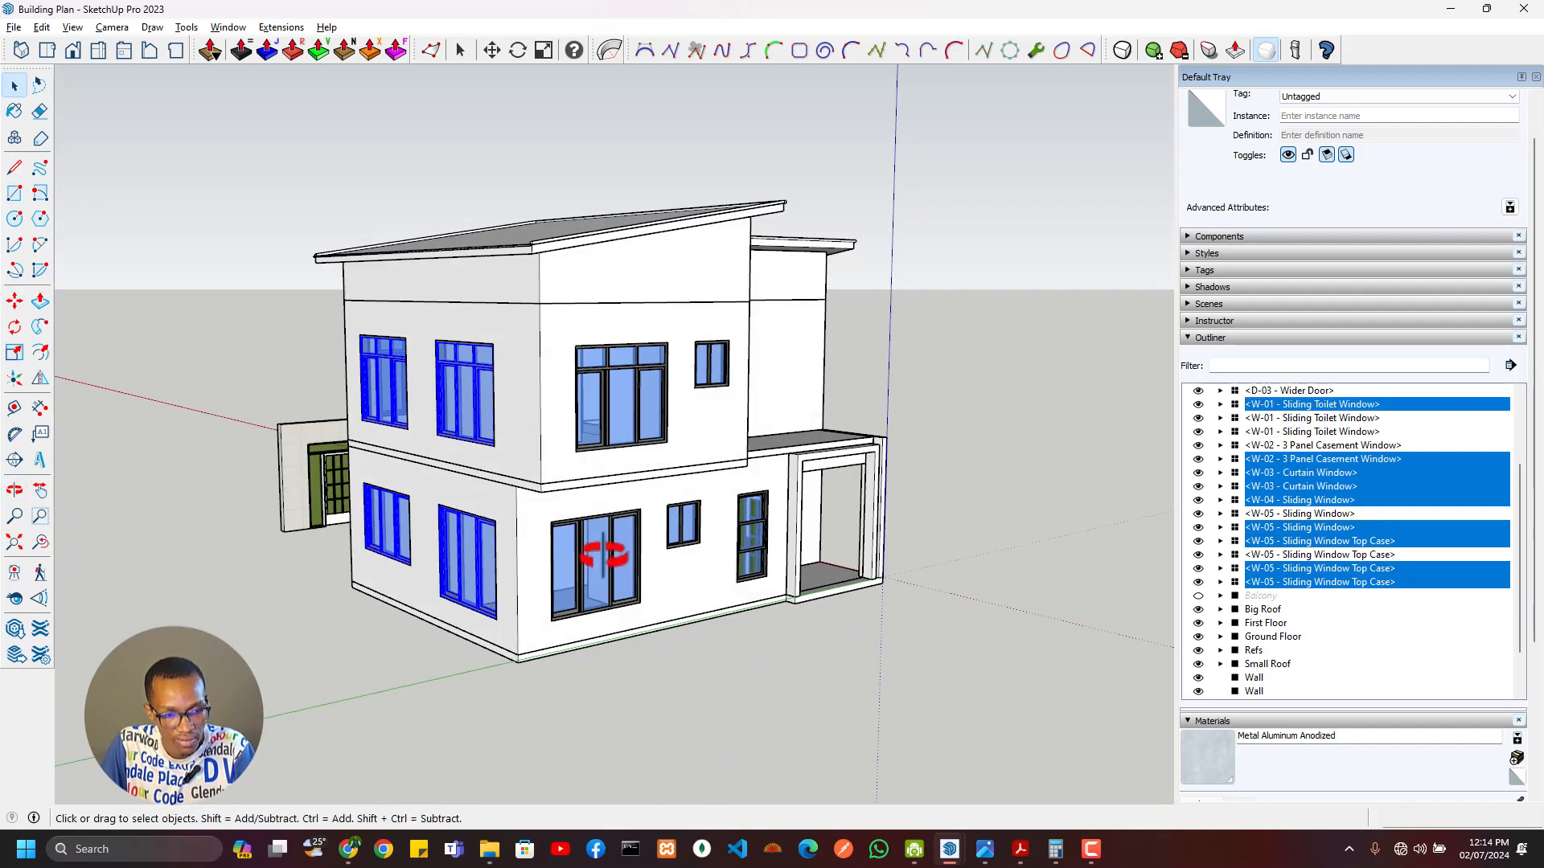
left_click(606, 541, "ctrl")
left_click(620, 399, "ctrl")
left_click(705, 368, "ctrl")
left_click(697, 516, "ctrl")
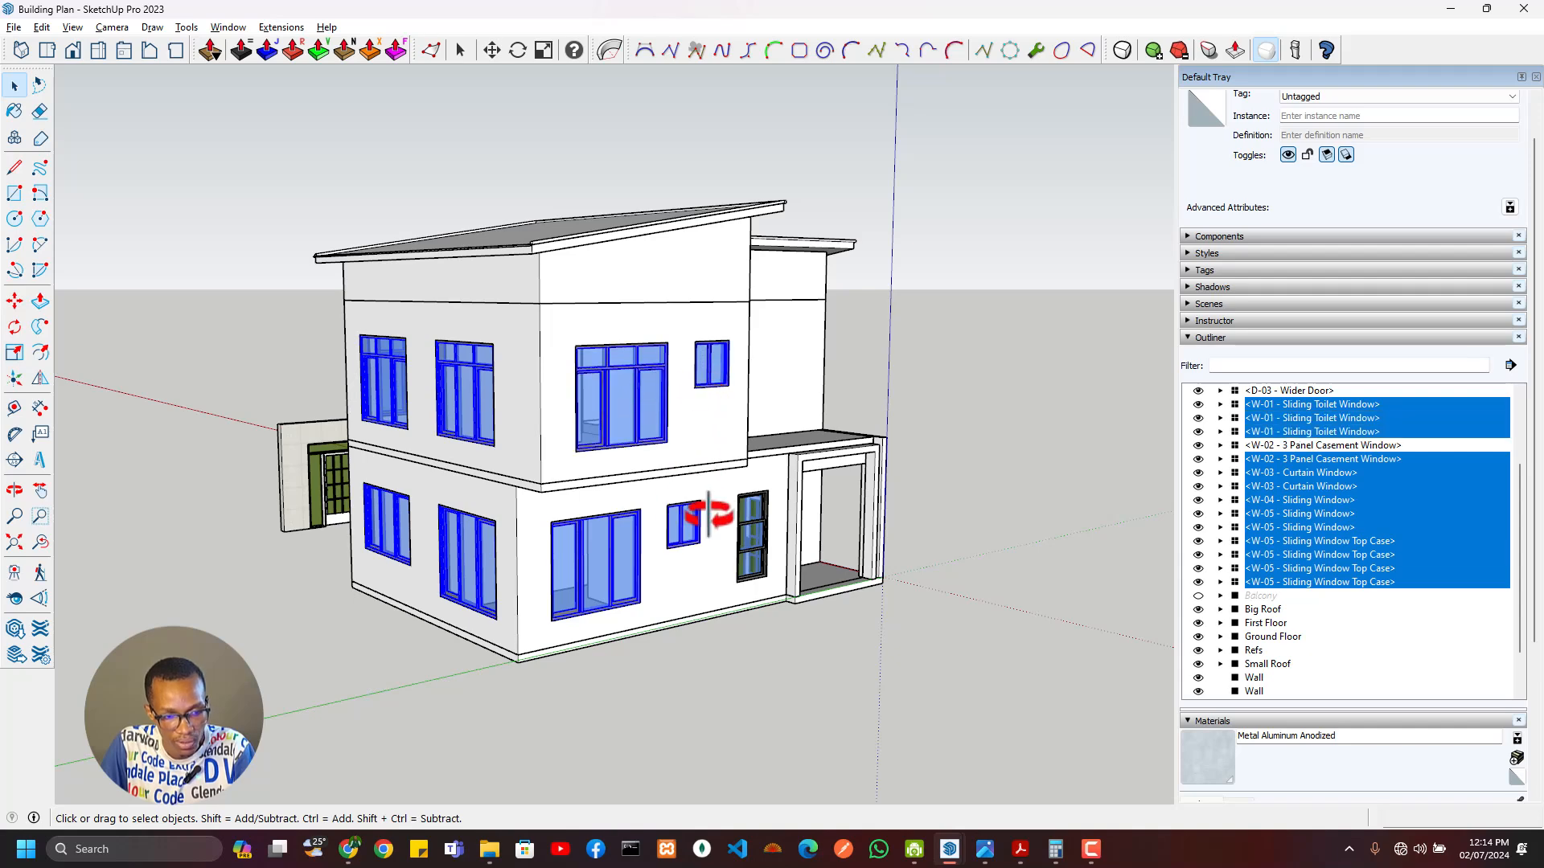
left_click(750, 521, "ctrl")
middle_click_drag(756, 518, 365, 531)
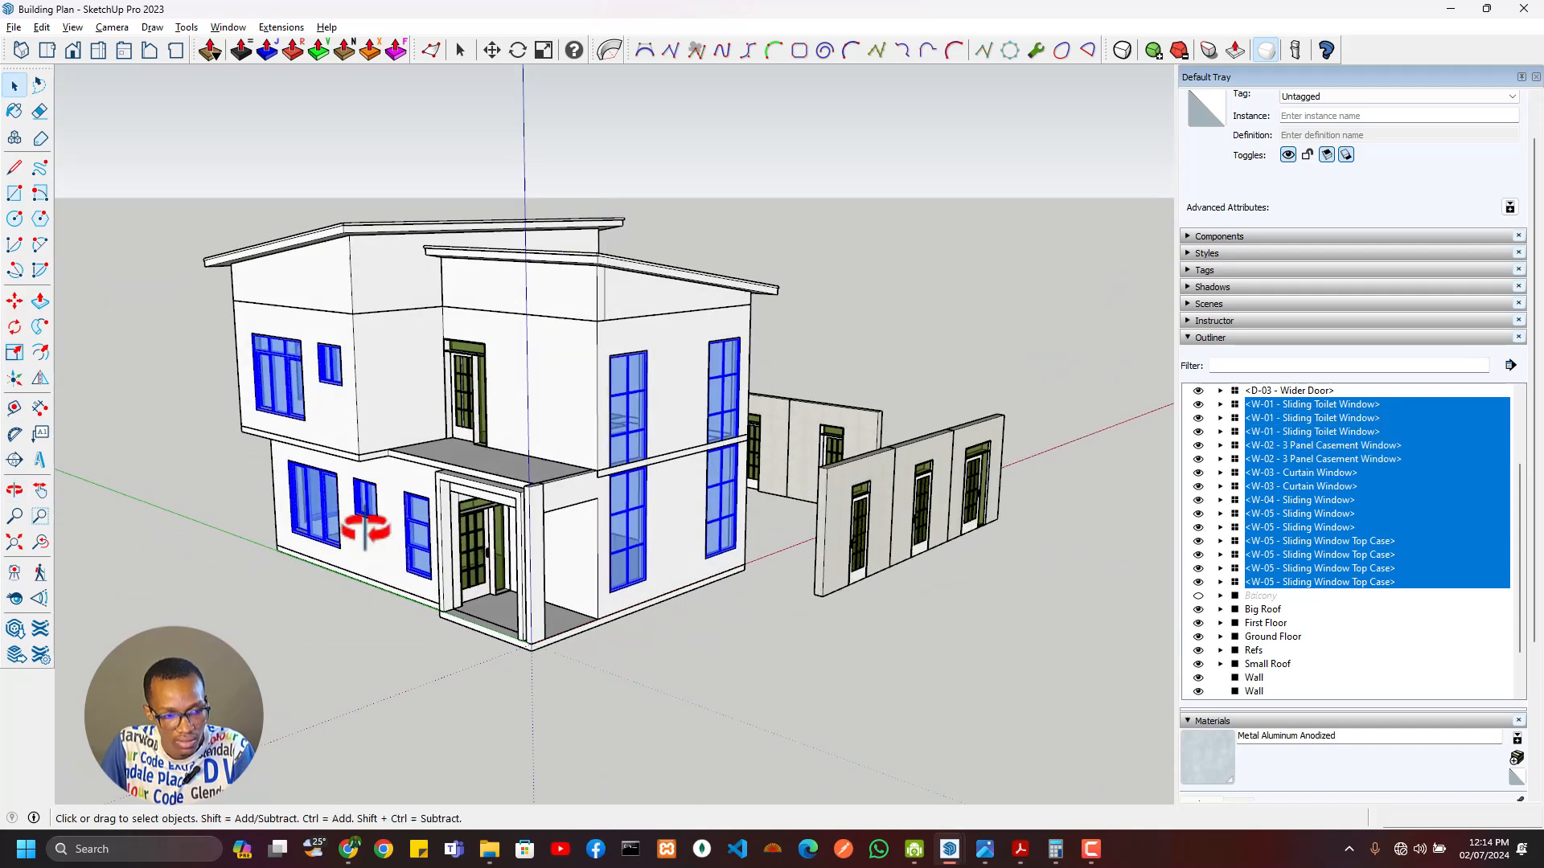
right_click(625, 412)
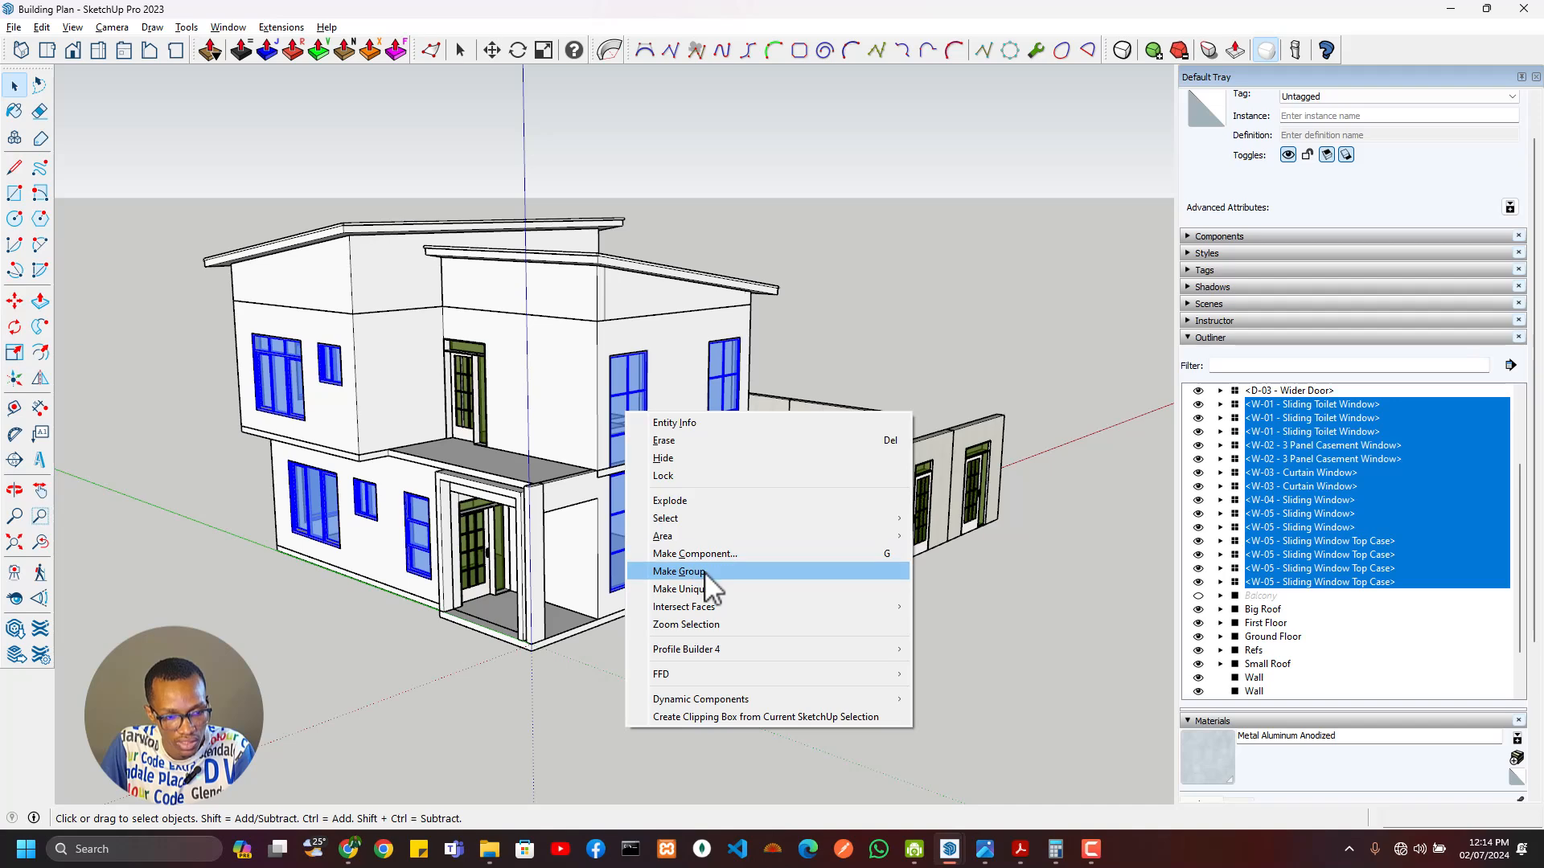
left_click(701, 569)
Step: Name the new window group Windows and collapse it in the Outliner
left_click(1336, 117)
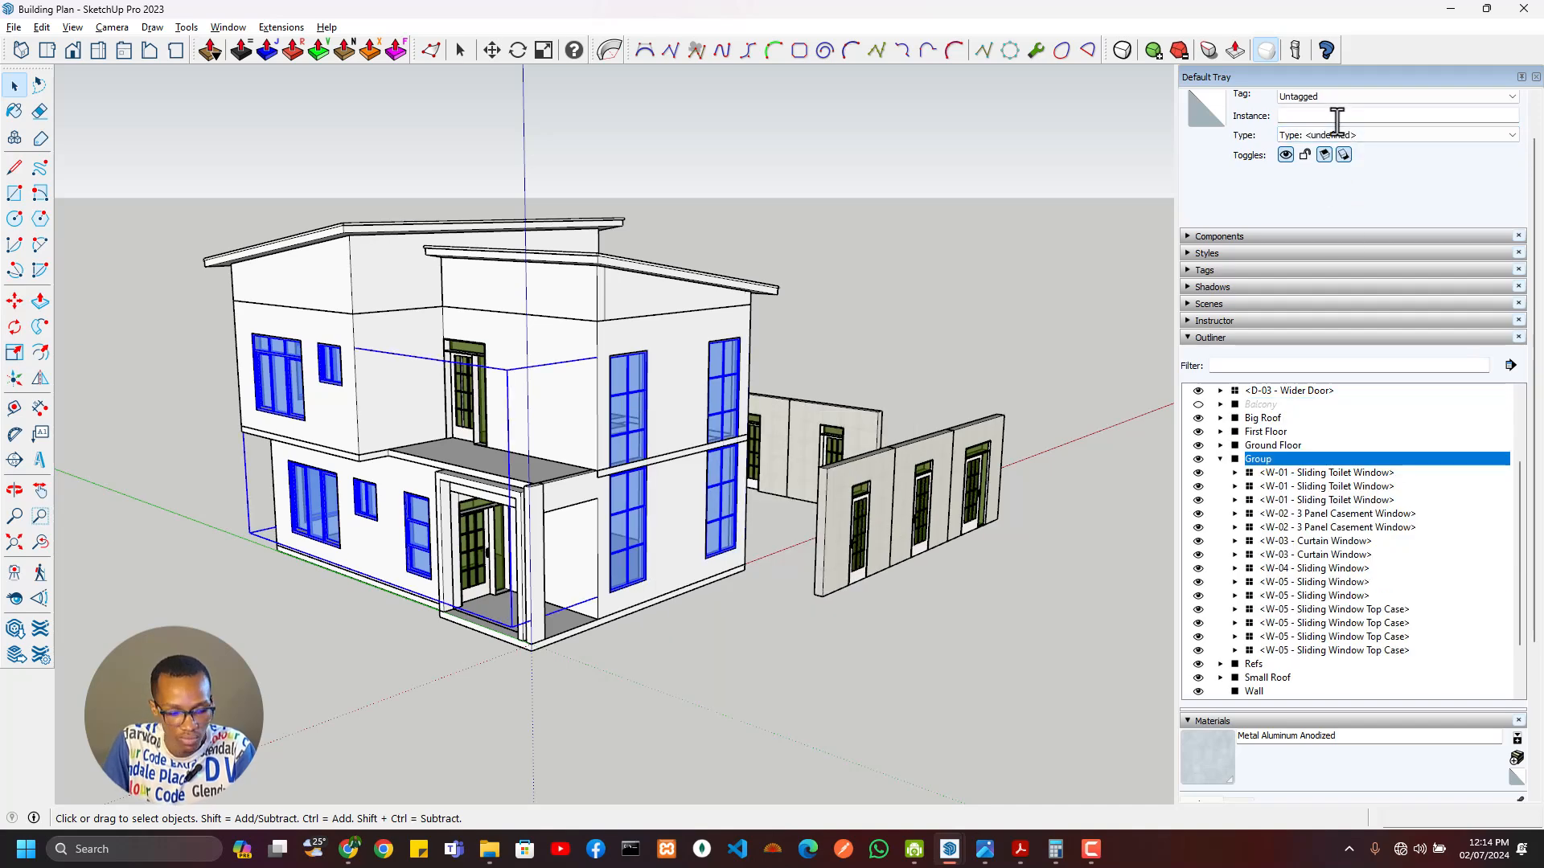
type("Windows")
key("Return")
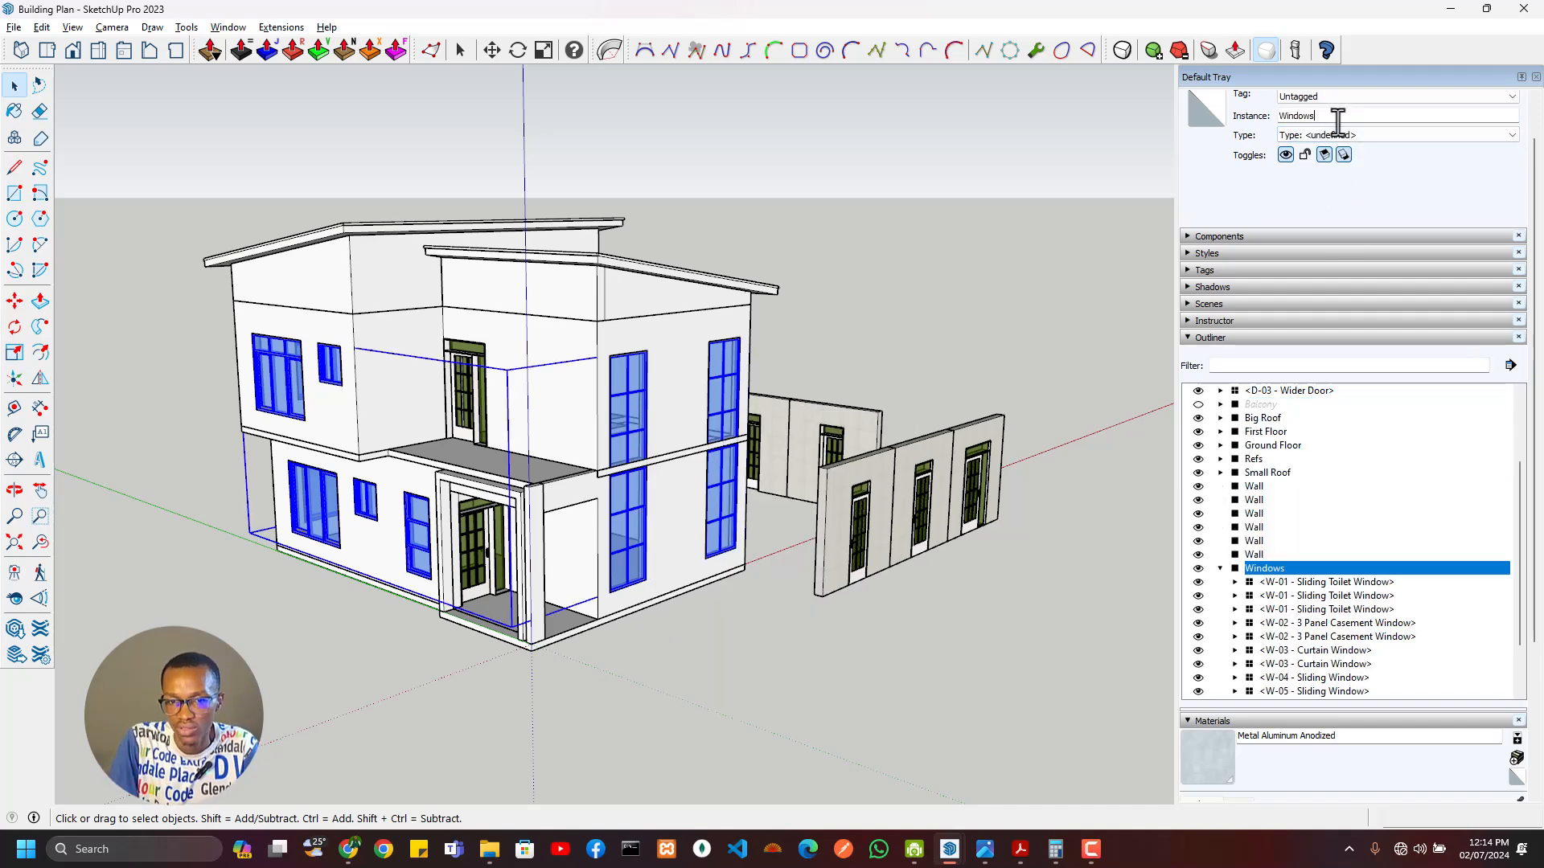
left_click(1221, 569)
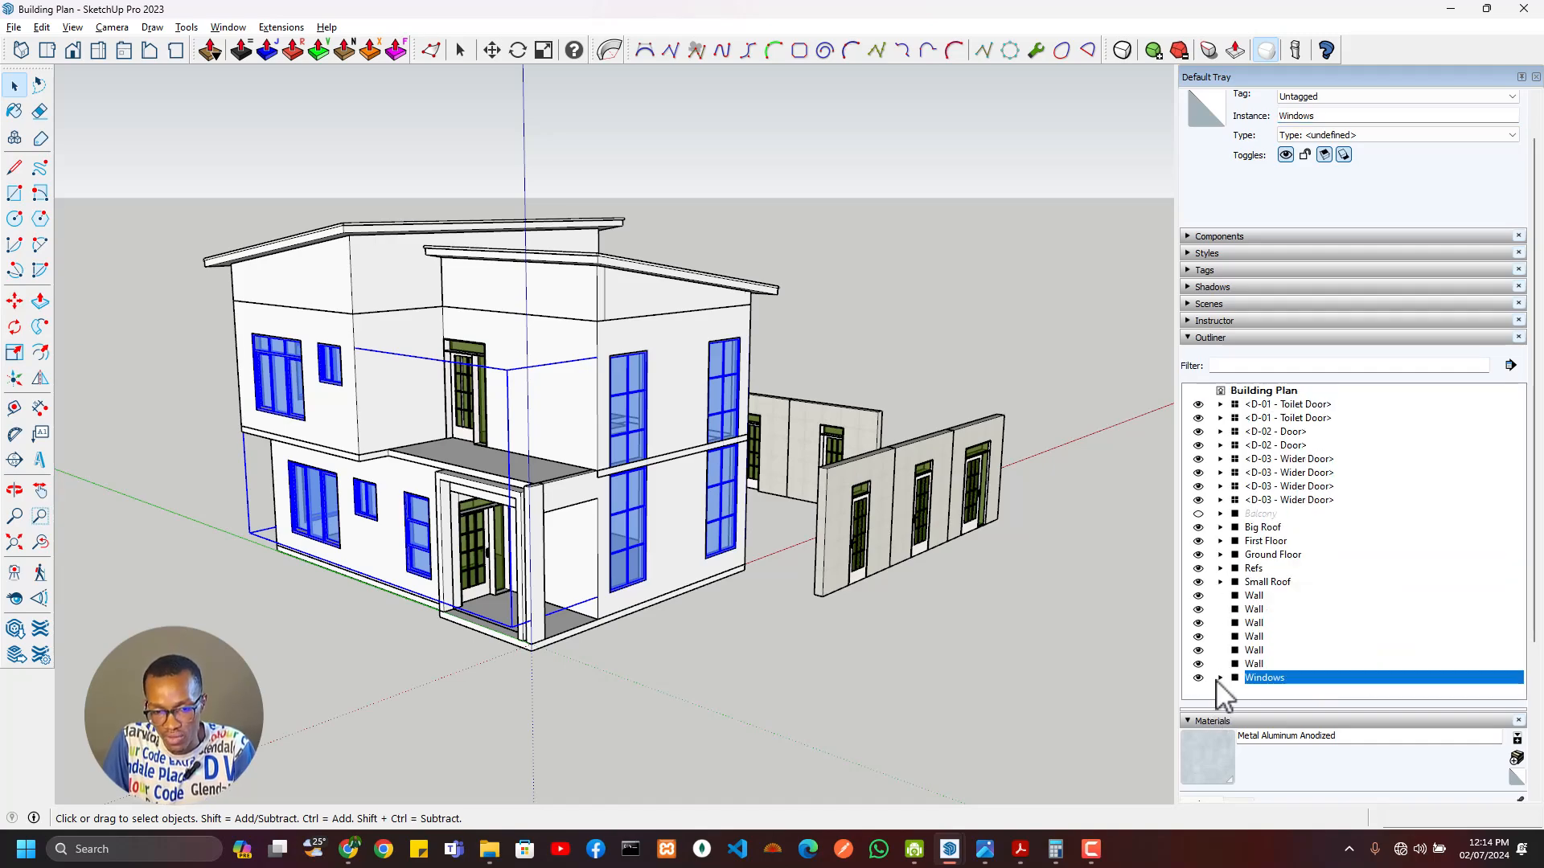
Step: Select the Small Roof and Big Roof groups and make them one group
middle_click_drag(919, 549, 522, 685)
scroll(453, 543, "down", 2)
scroll(535, 526, "up", 2)
middle_click_drag(535, 527, 579, 523)
left_click(1267, 581)
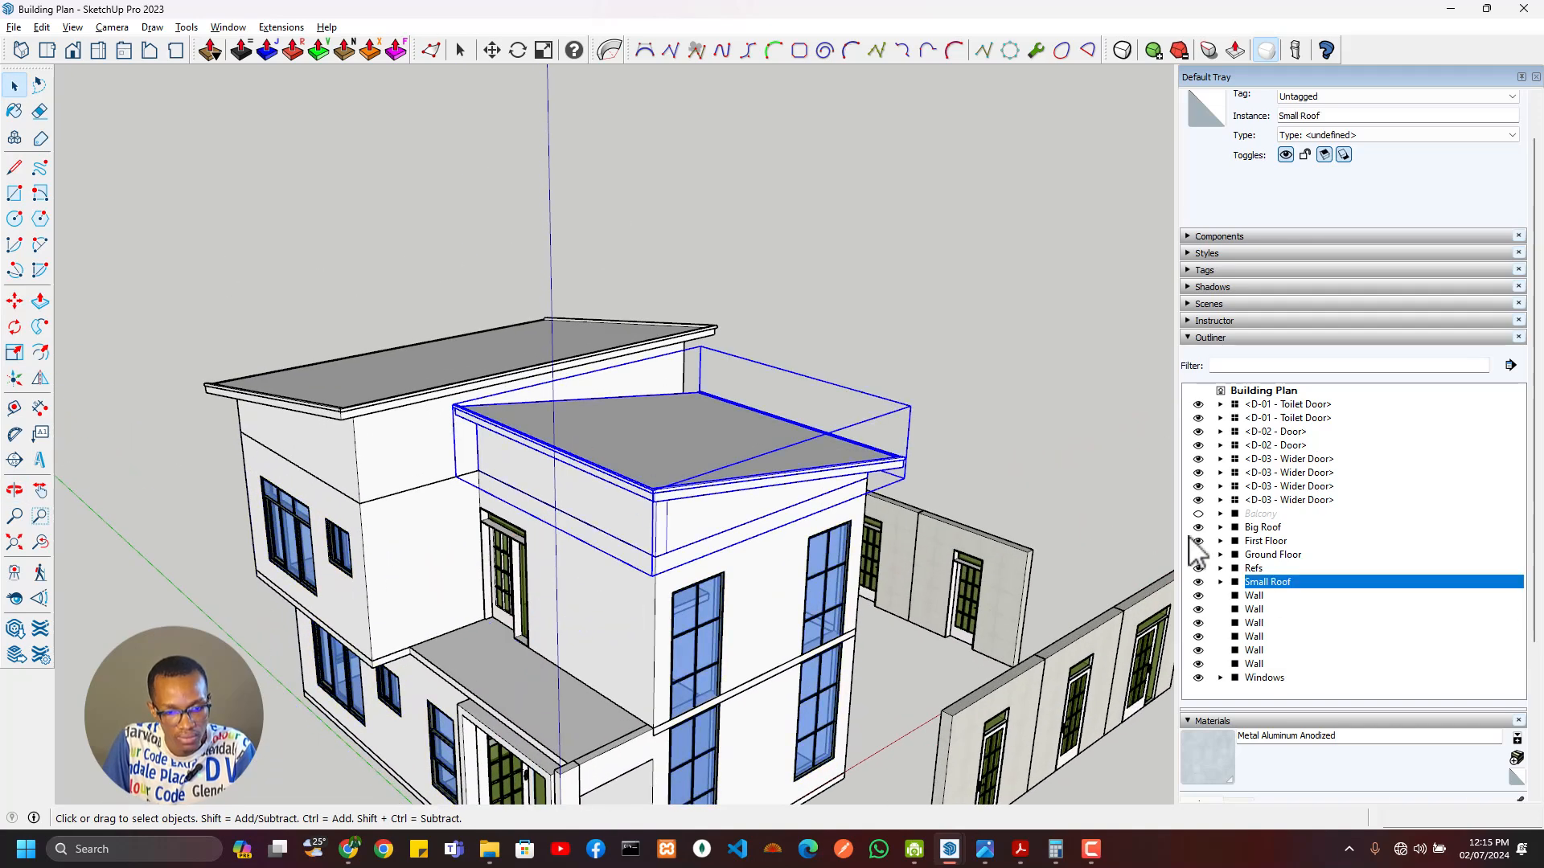
left_click(412, 451, "shift")
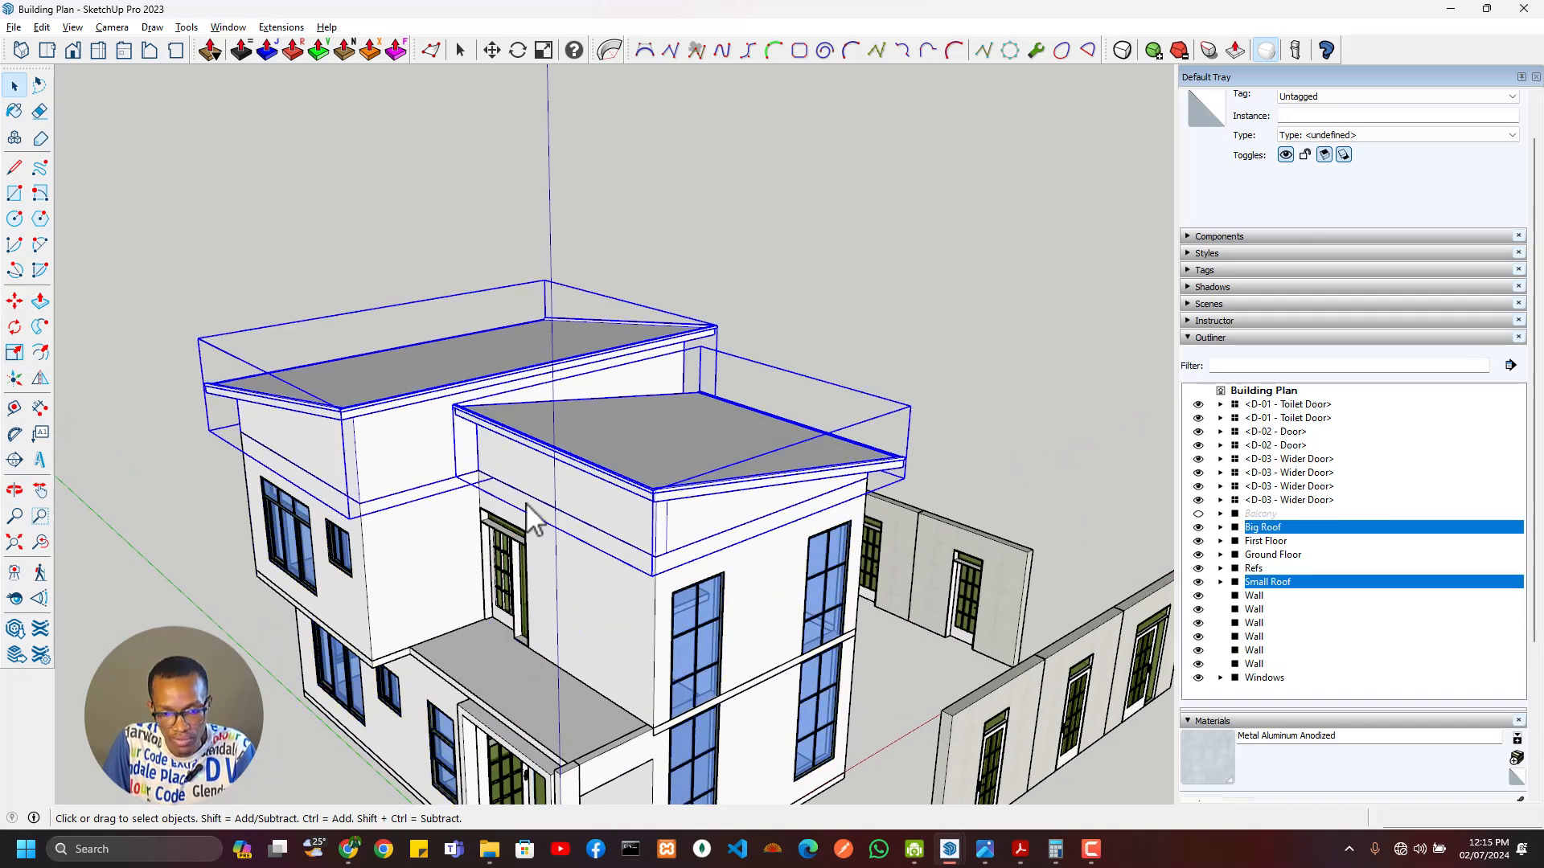
right_click(573, 483)
mouse_move(627, 611)
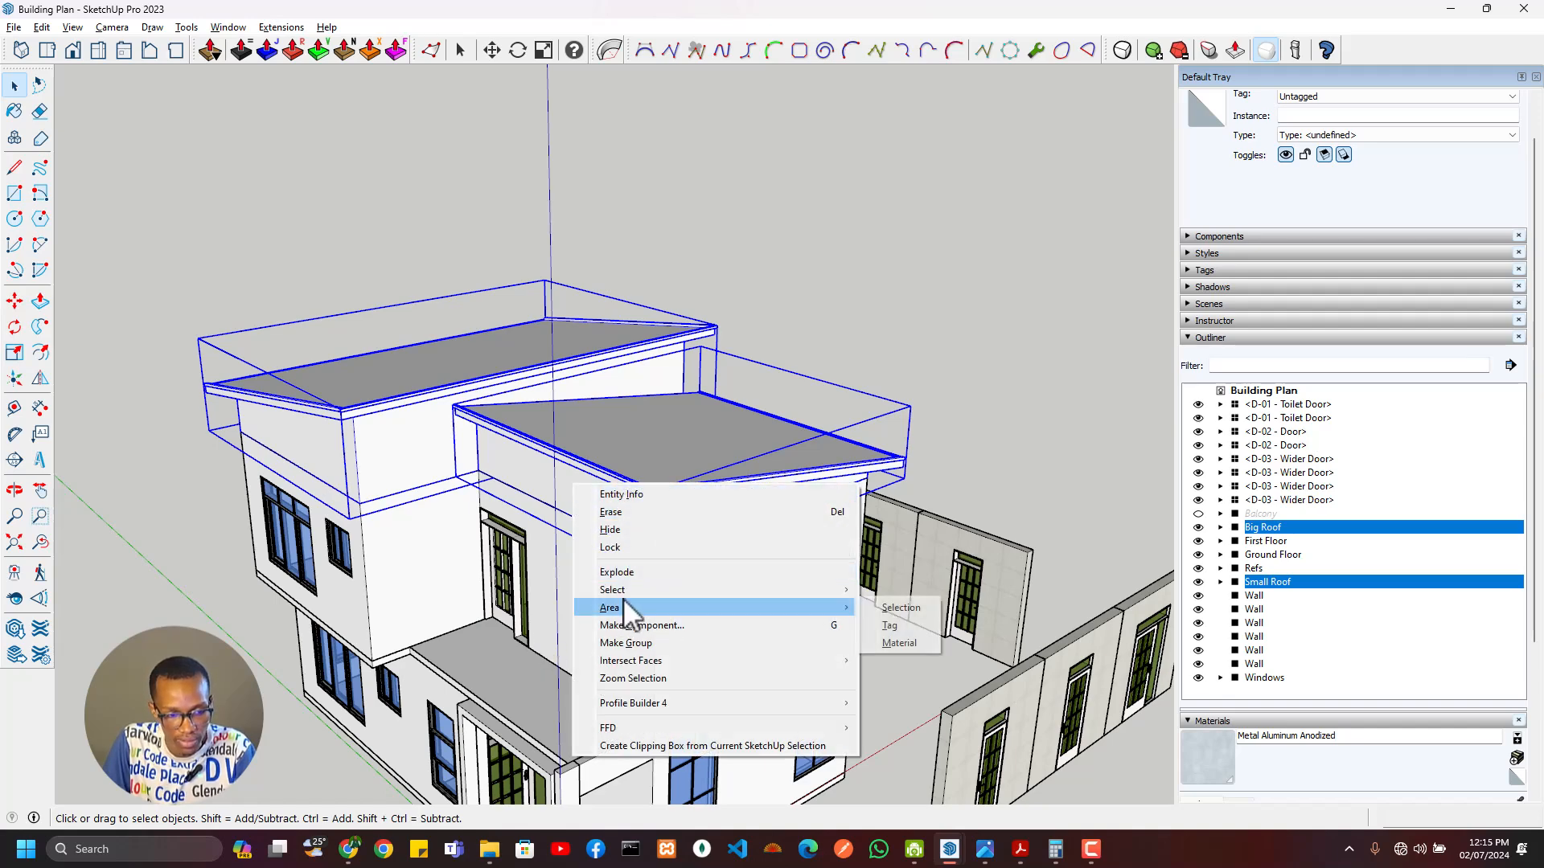
left_click(628, 642)
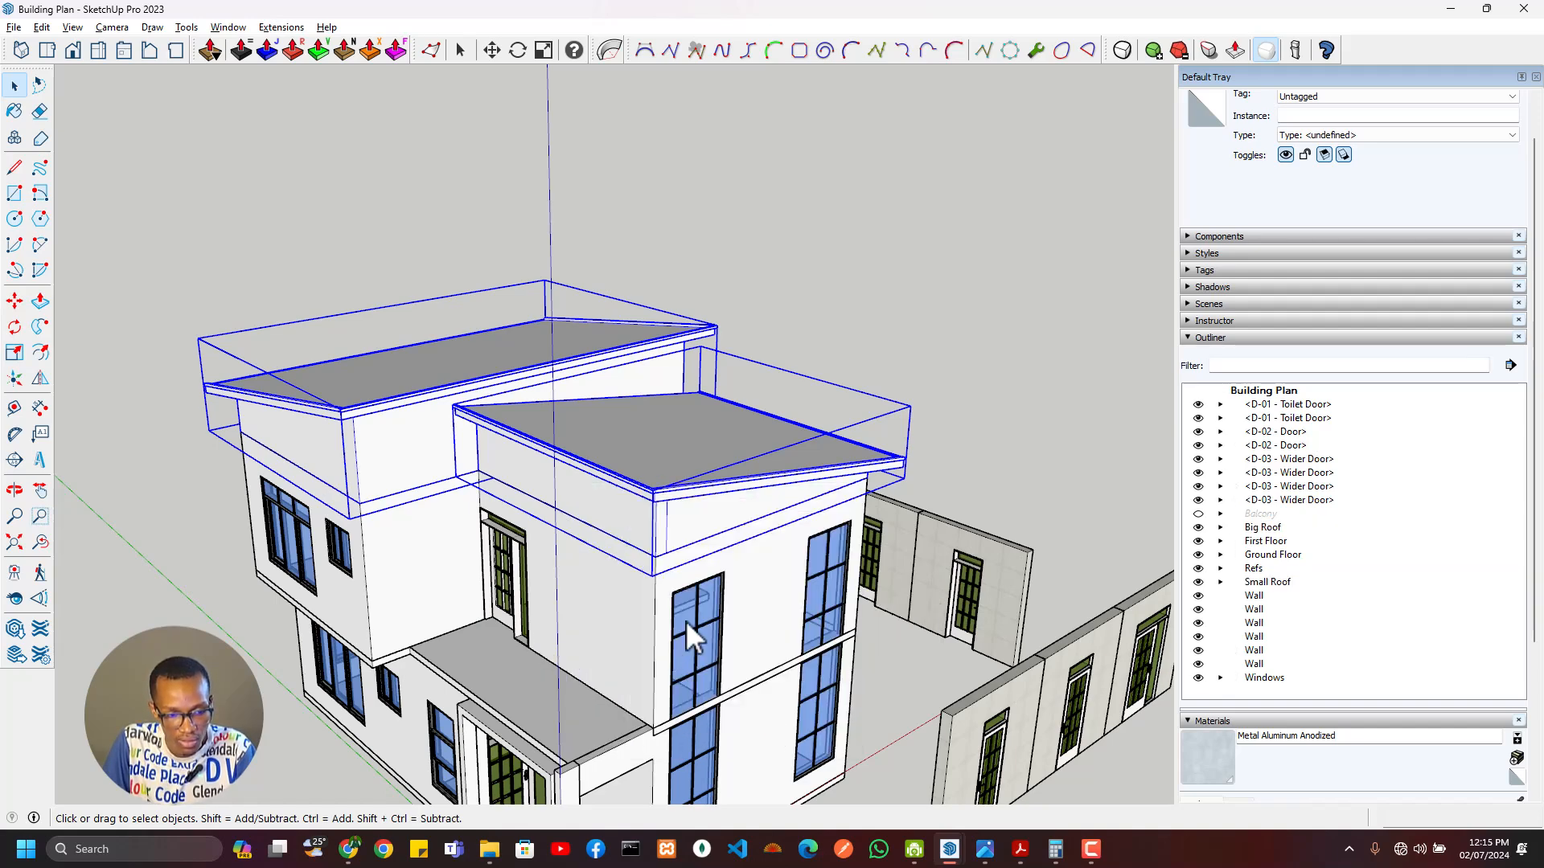
Step: Name the combined roof group Roof, collapse it in the Outliner and hide it
left_click(1303, 120)
type("Roof")
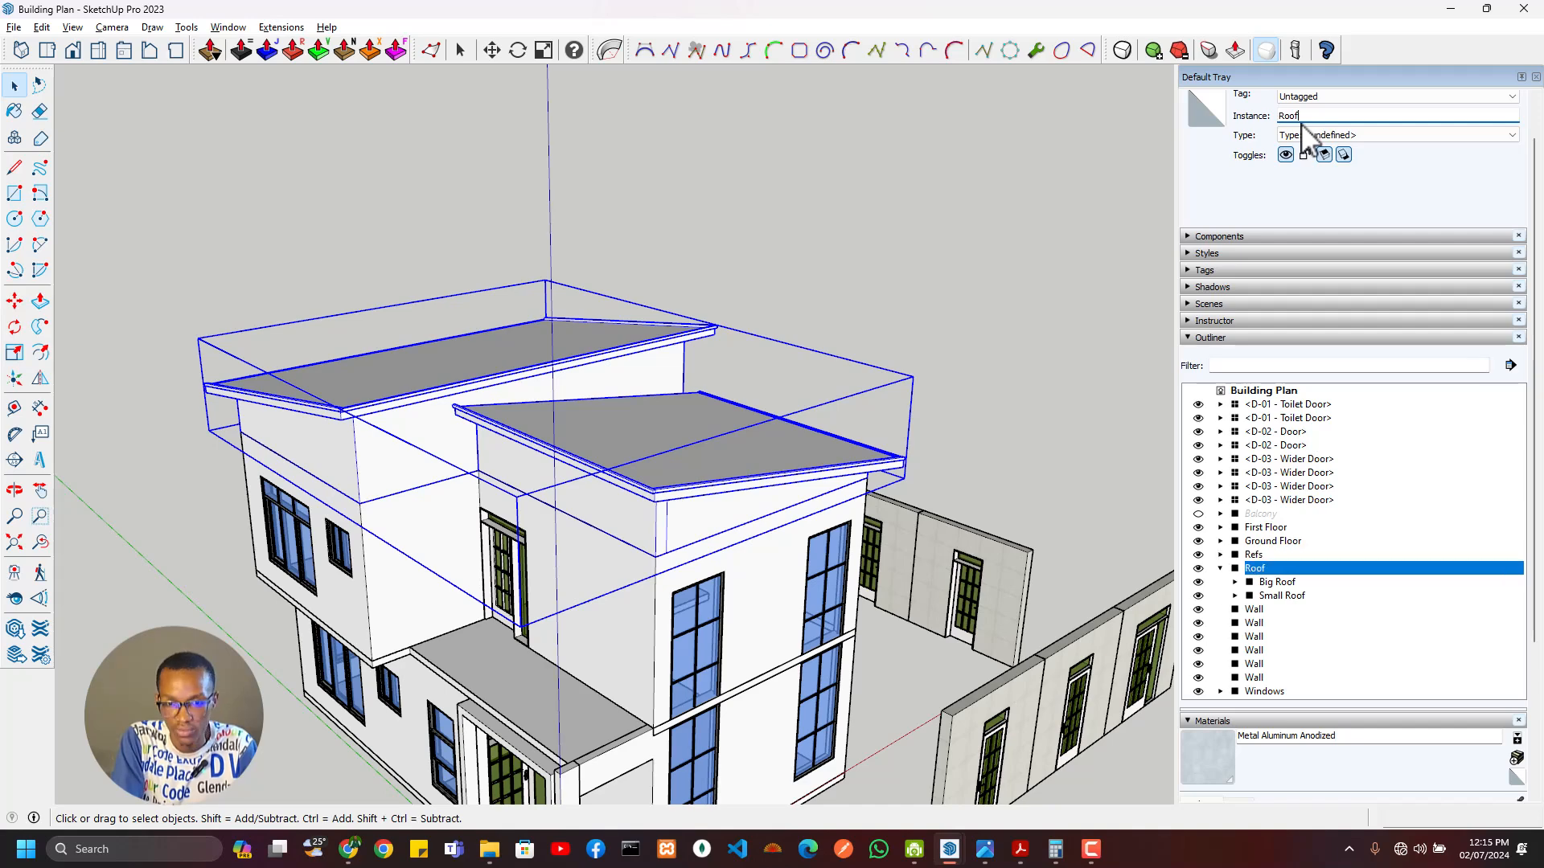
left_click(1220, 569)
left_click(1198, 569)
Step: Group the ground-floor entrance and balcony D-03 - Wider Door components as External Doors and hide the group
middle_click_drag(620, 485, 719, 386)
left_click(806, 595)
left_click(731, 423, "shift")
right_click(735, 429)
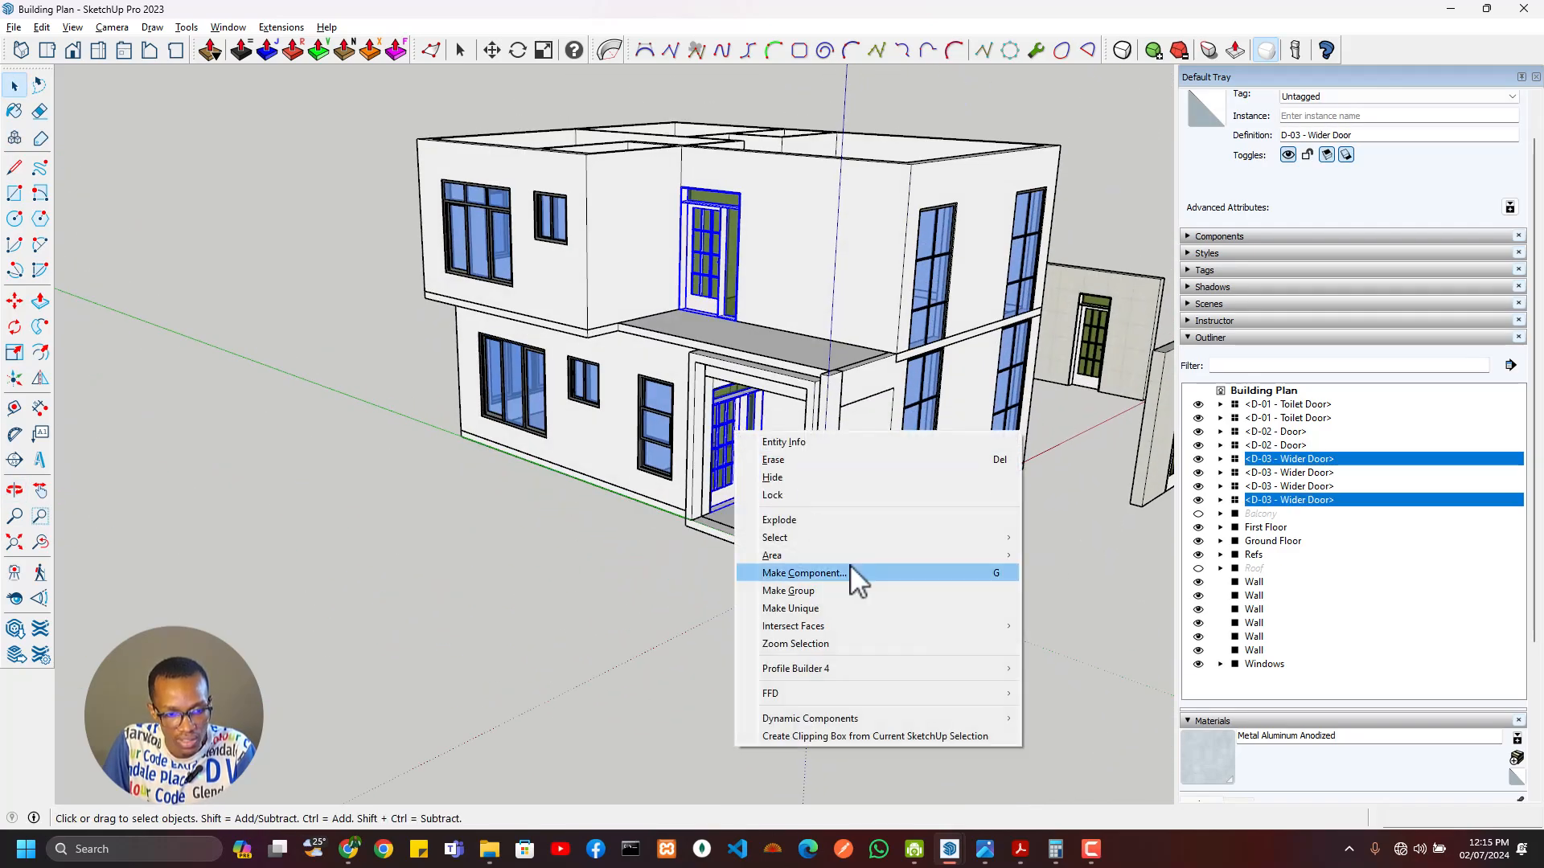
left_click(842, 591)
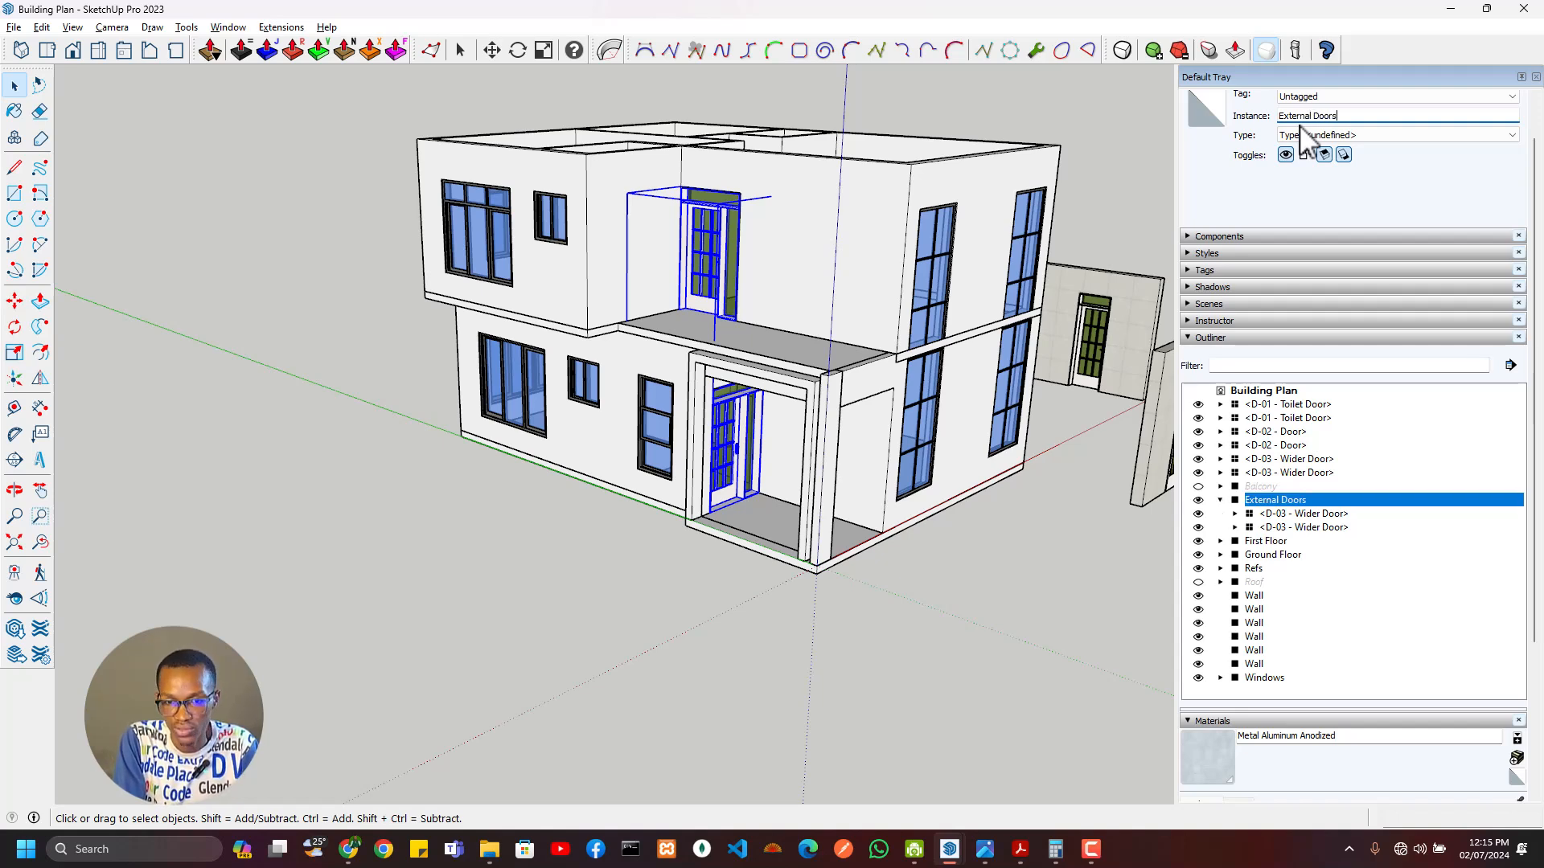
left_click(1198, 500)
Step: Hide the Windows group so that only the wall openings show on both floors
left_click(927, 292)
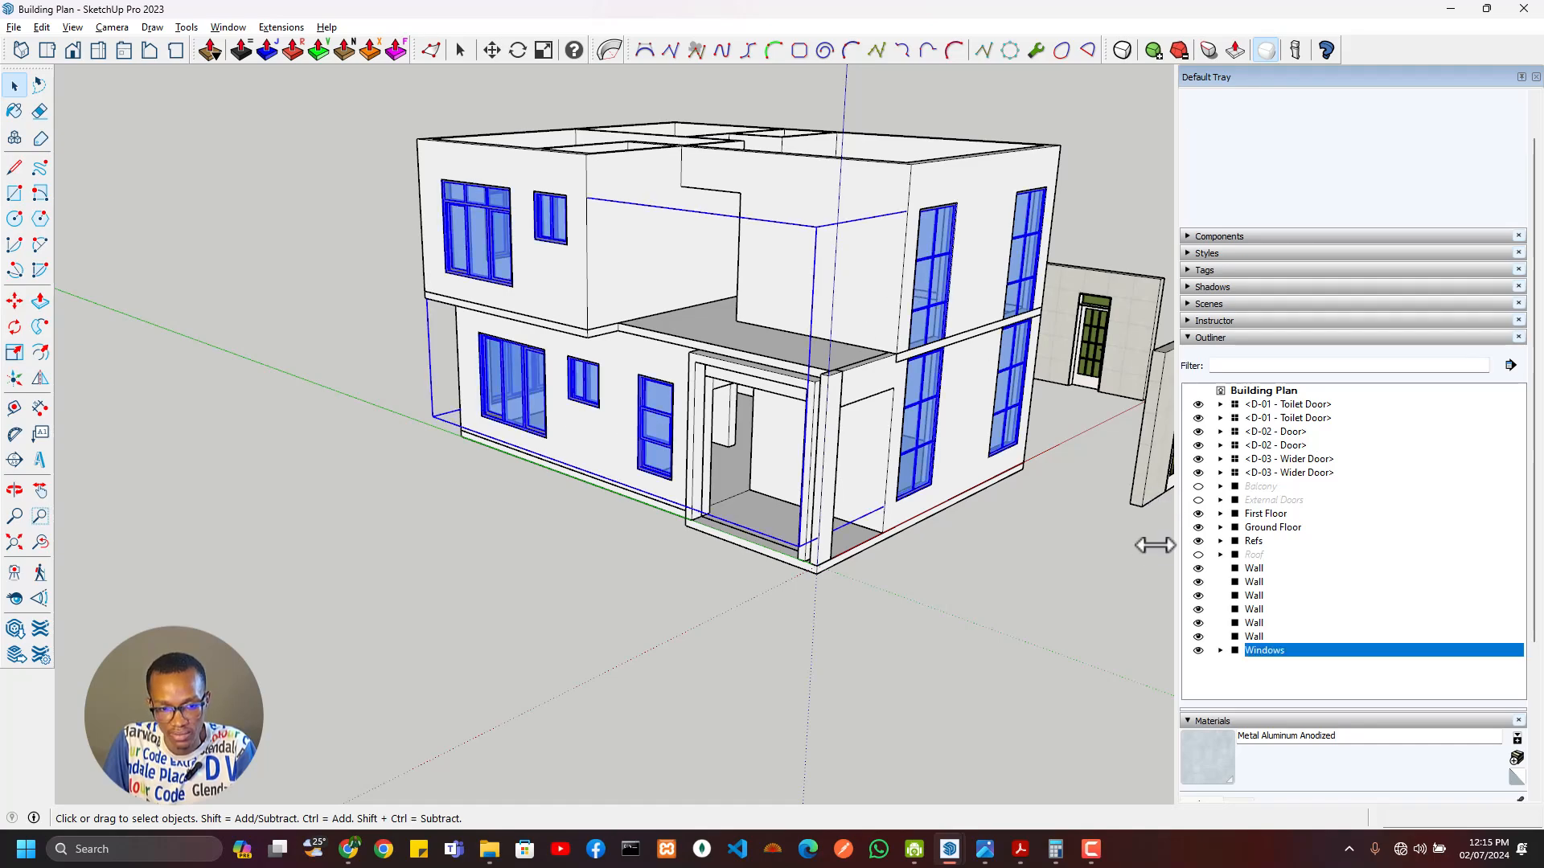
left_click(1198, 651)
left_click(1198, 651)
left_click(1199, 651)
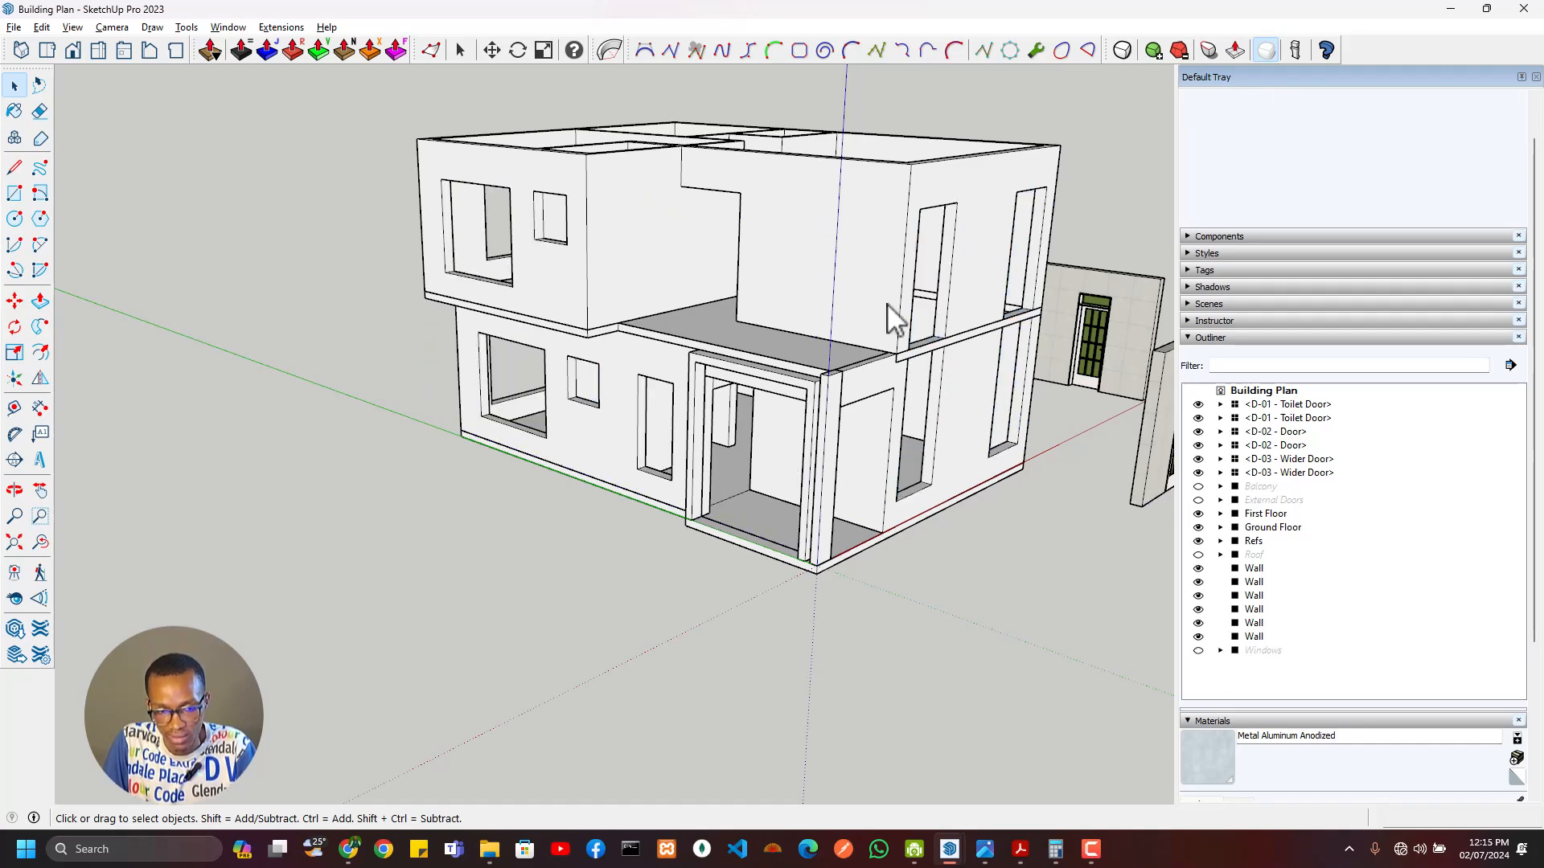
Step: Inspect the first-floor layout from above to find the interior doorways, and locate the separate walls holding the doors
middle_click_drag(892, 317, 756, 469)
scroll(760, 466, "down", 2)
scroll(734, 414, "up", 3)
middle_click_drag(734, 414, 1118, 547)
scroll(735, 402, "up", 3)
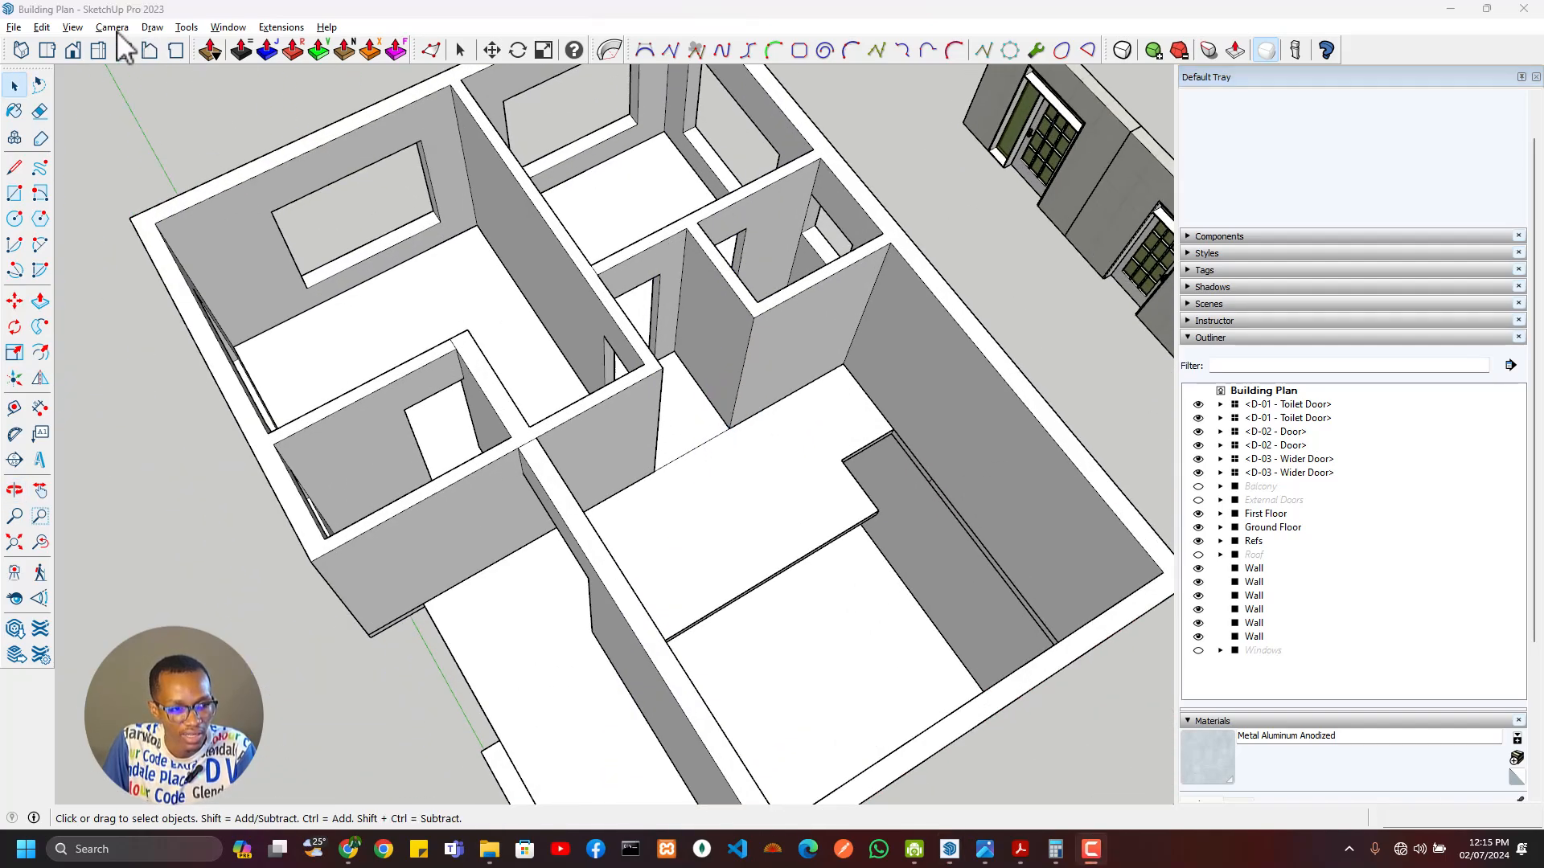
scroll(132, 87, "down", 2)
scroll(926, 437, "down", 2)
scroll(817, 474, "up", 2)
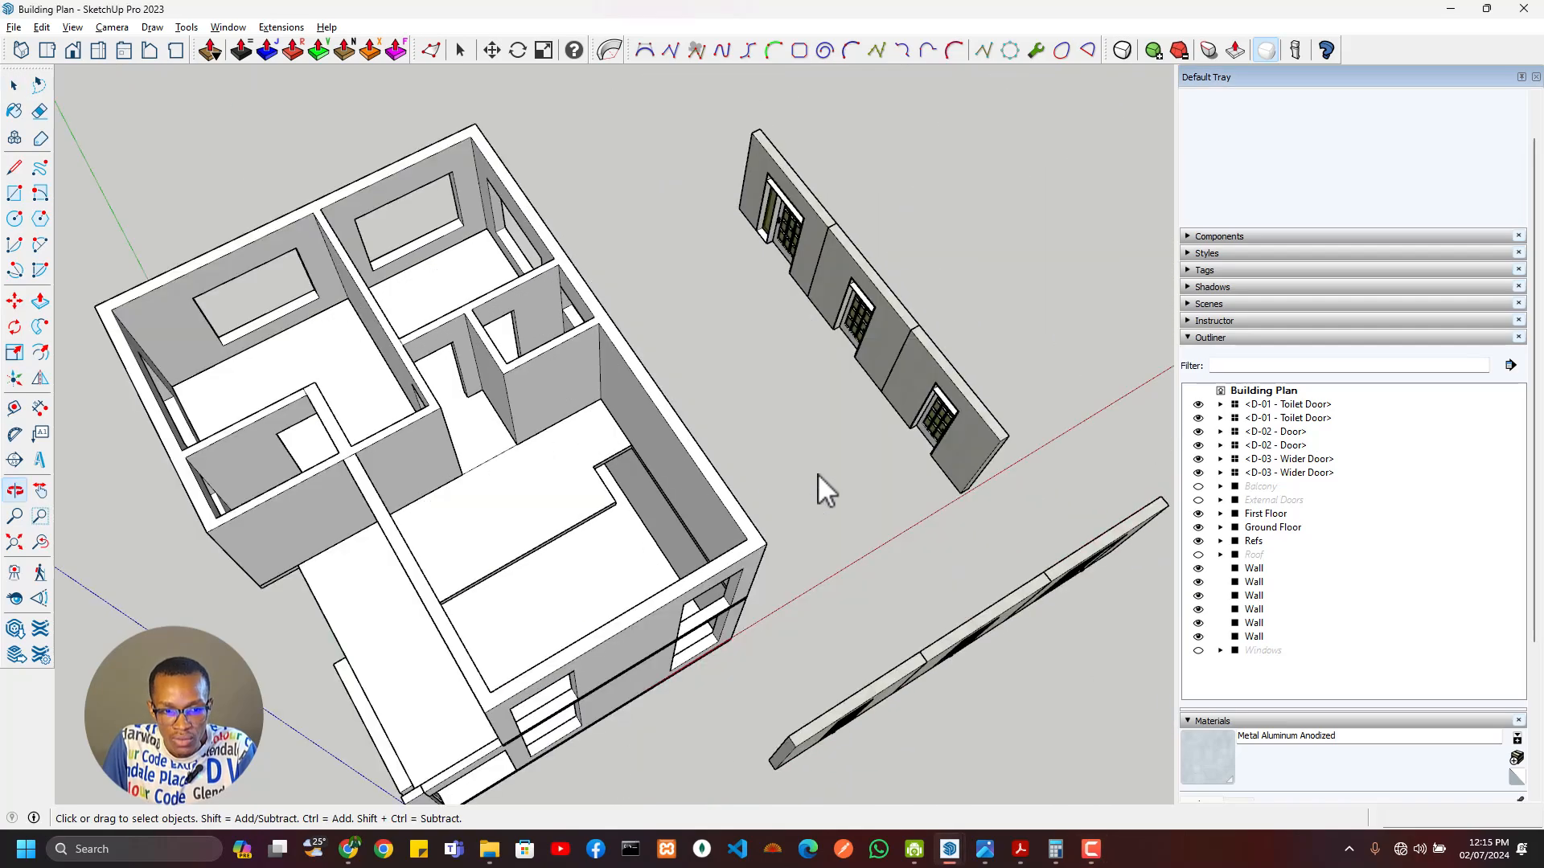
Step: Copy the D-02 - Door from the separate wall beside the house into a doorway off the first-floor hallway
middle_click_drag(771, 462, 346, 370)
left_click(810, 682)
scroll(823, 685, "up", 6)
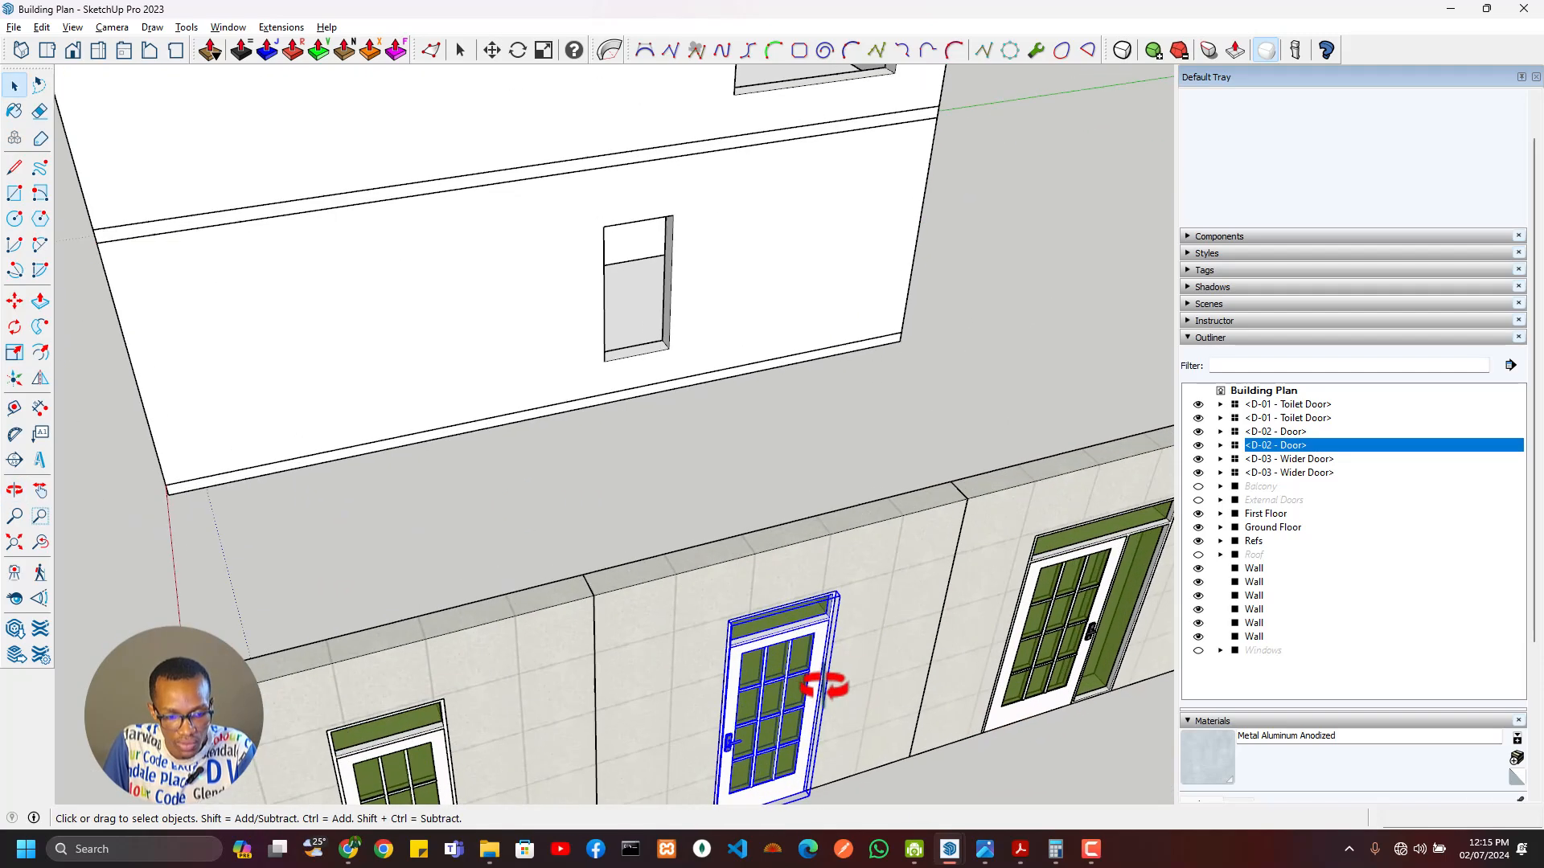
middle_click_drag(826, 685, 872, 674)
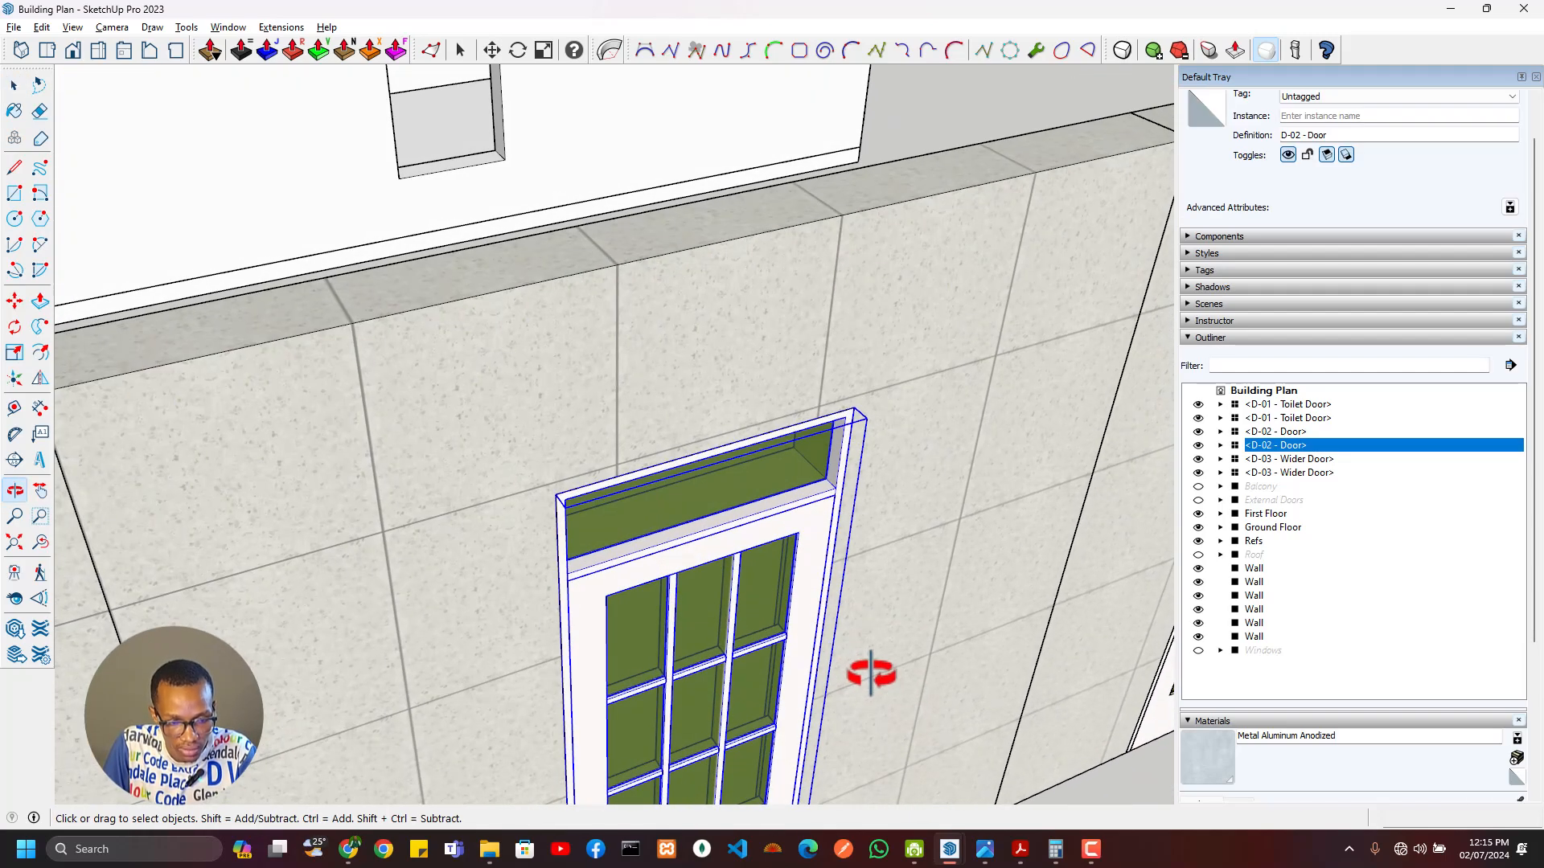
left_click(855, 407)
scroll(852, 294, "down", 3)
middle_click_drag(851, 292, 614, 286, "shift")
scroll(716, 448, "down", 4)
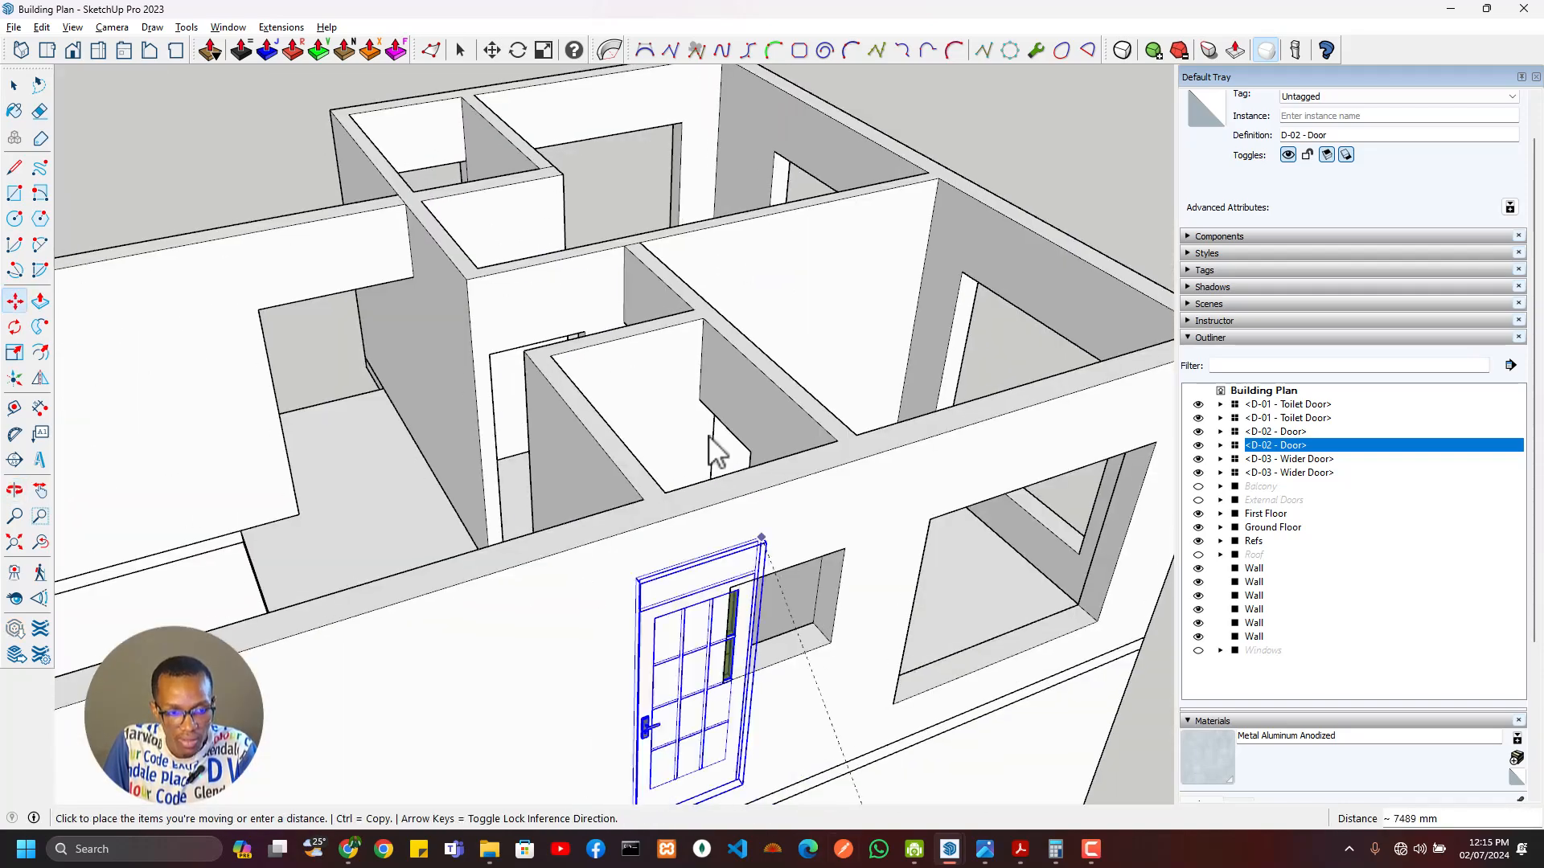
scroll(664, 454, "up", 3)
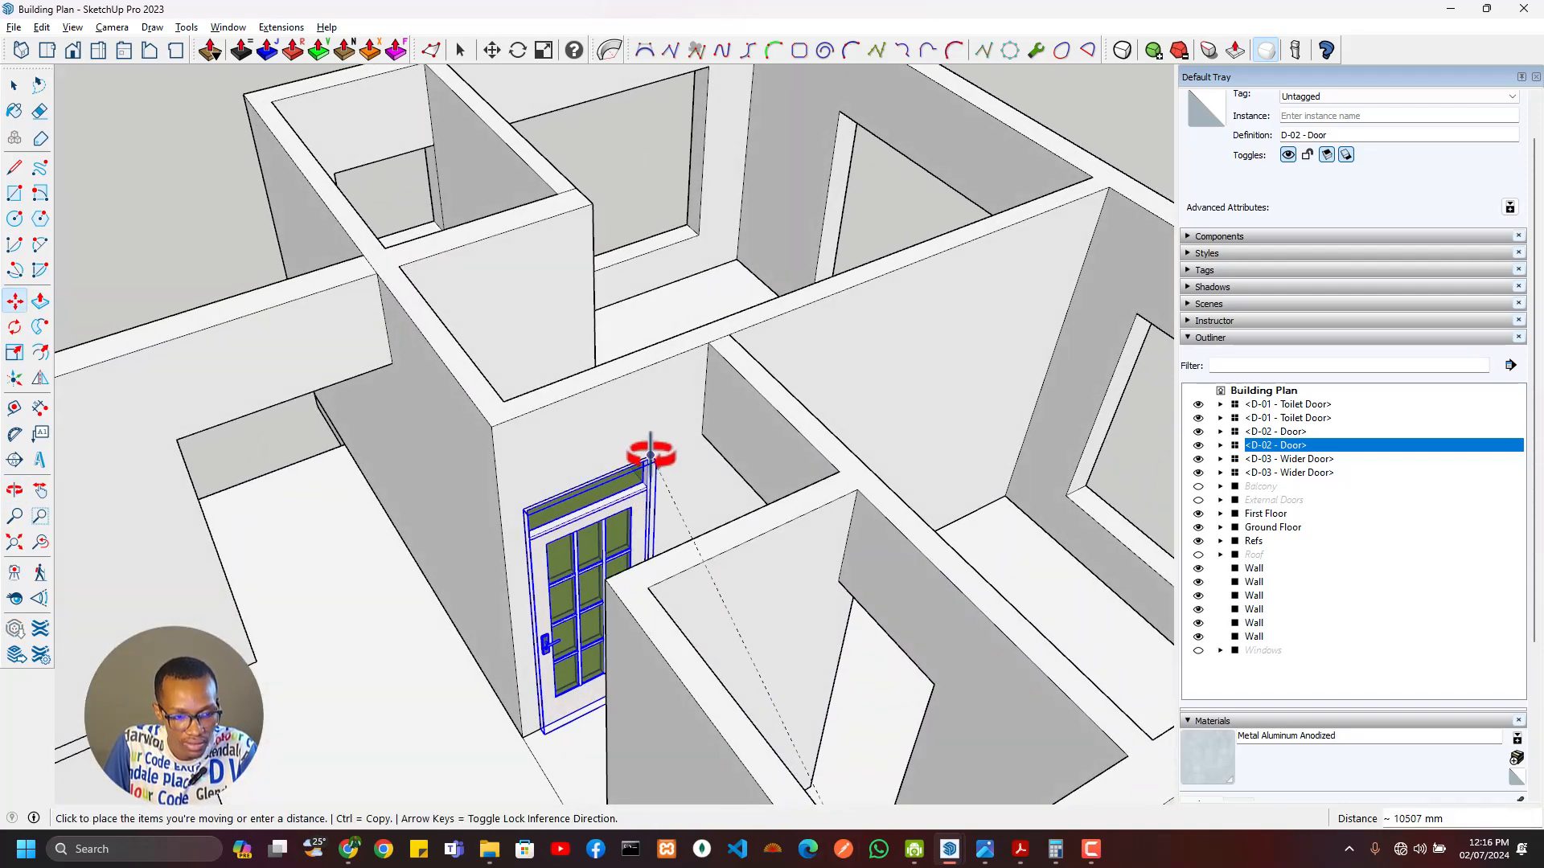
left_click(651, 457)
Step: Place another copy of the D-02 - Door in the adjacent doorway off the same first-floor hallway, aligned by its upper corner
middle_click_drag(651, 456, 761, 614)
key("m")
scroll(788, 642, "down", 5)
scroll(888, 630, "down", 3)
middle_click_drag(888, 630, 855, 664)
scroll(807, 650, "up", 3)
scroll(806, 649, "up", 8)
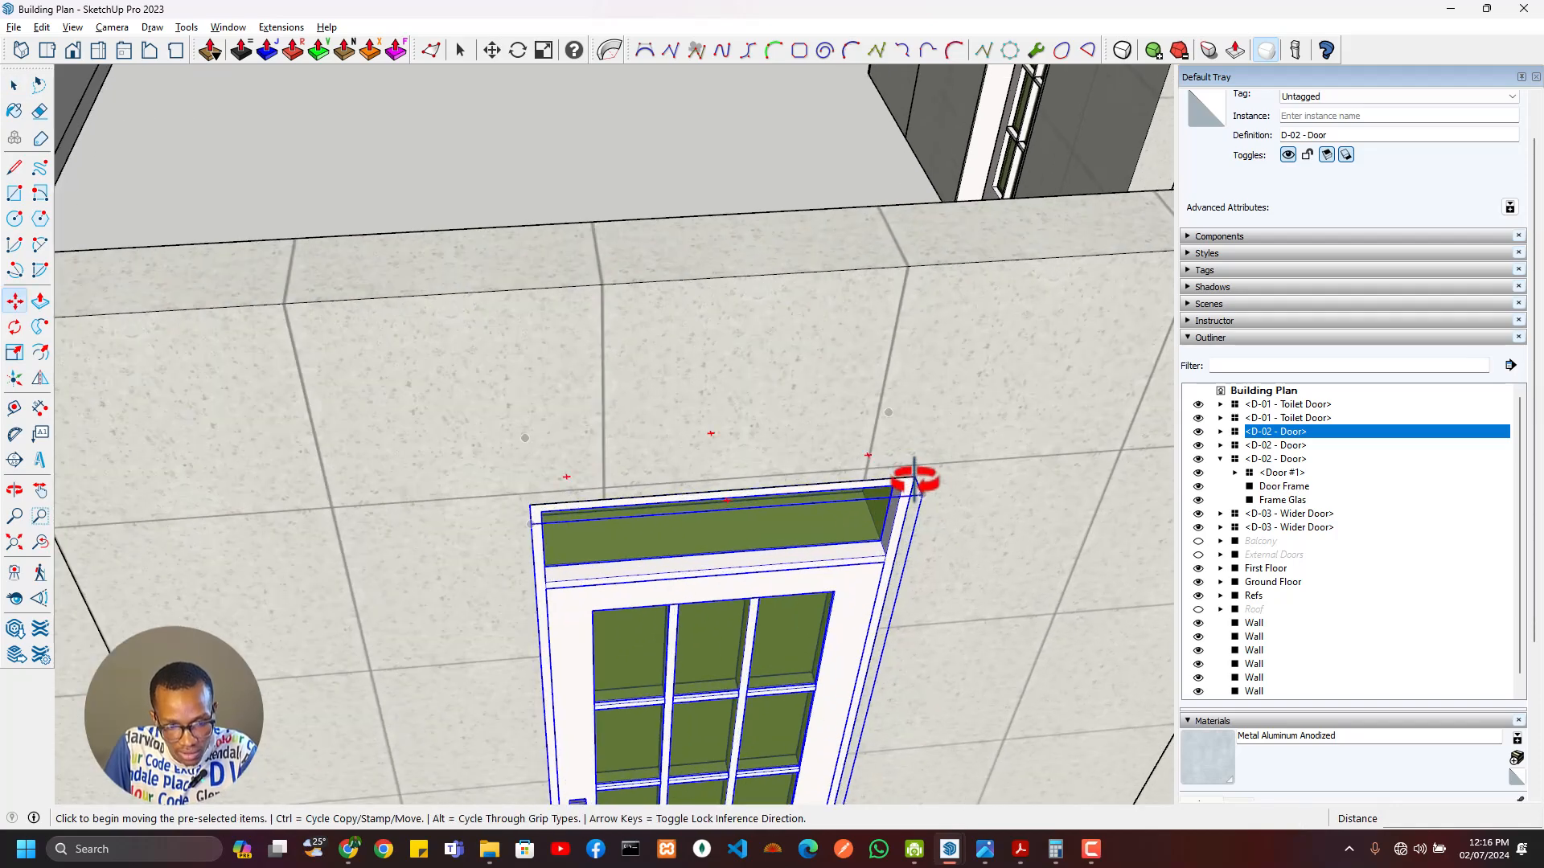
left_click(914, 480)
scroll(683, 551, "down", 5)
middle_click_drag(317, 462, 1365, 684)
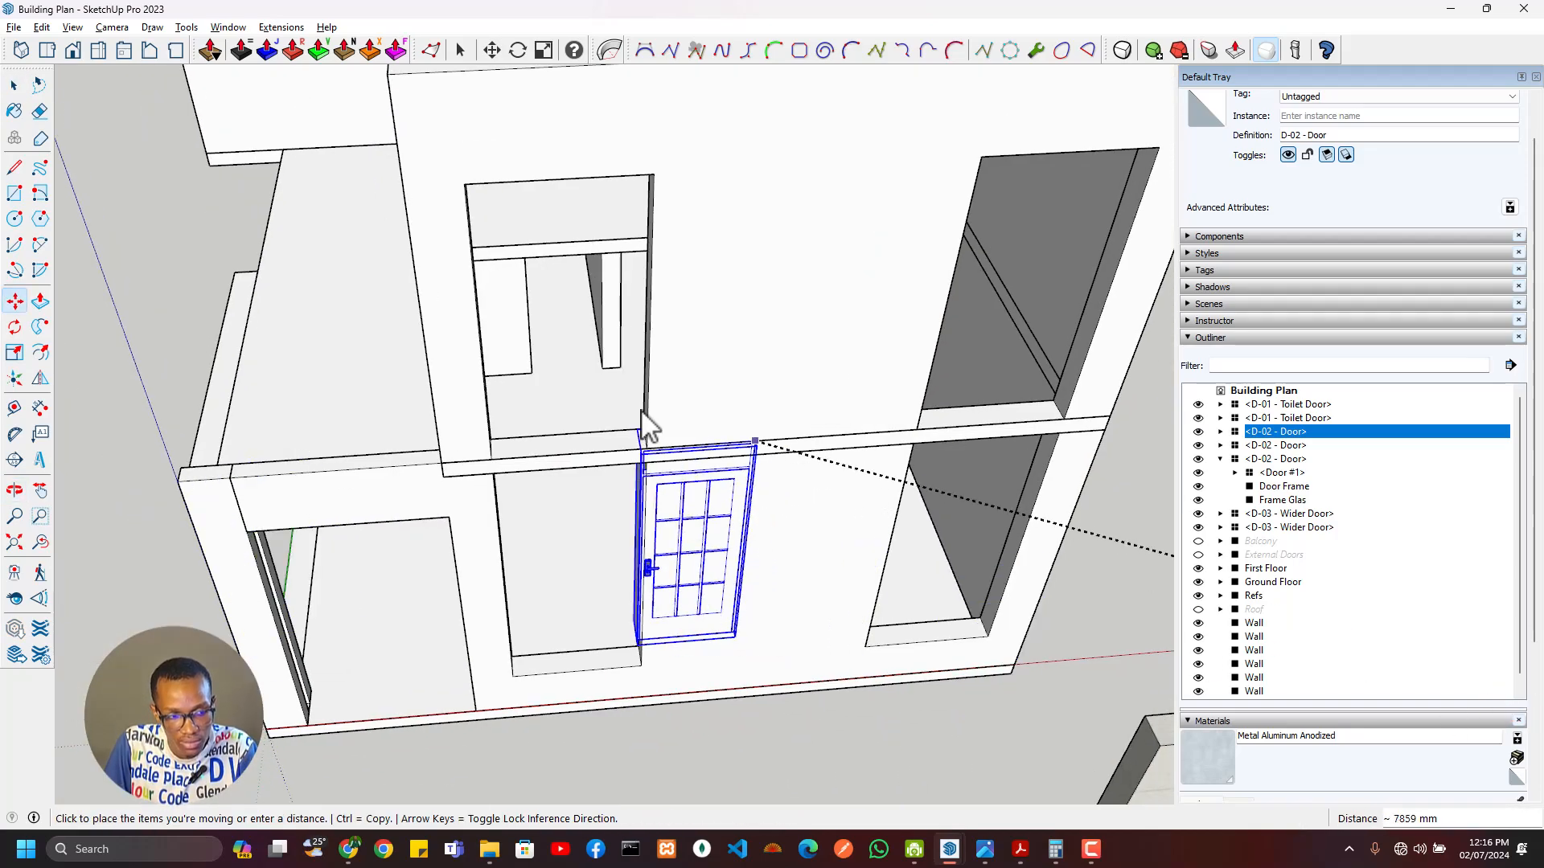
middle_click_drag(641, 411, 748, 669)
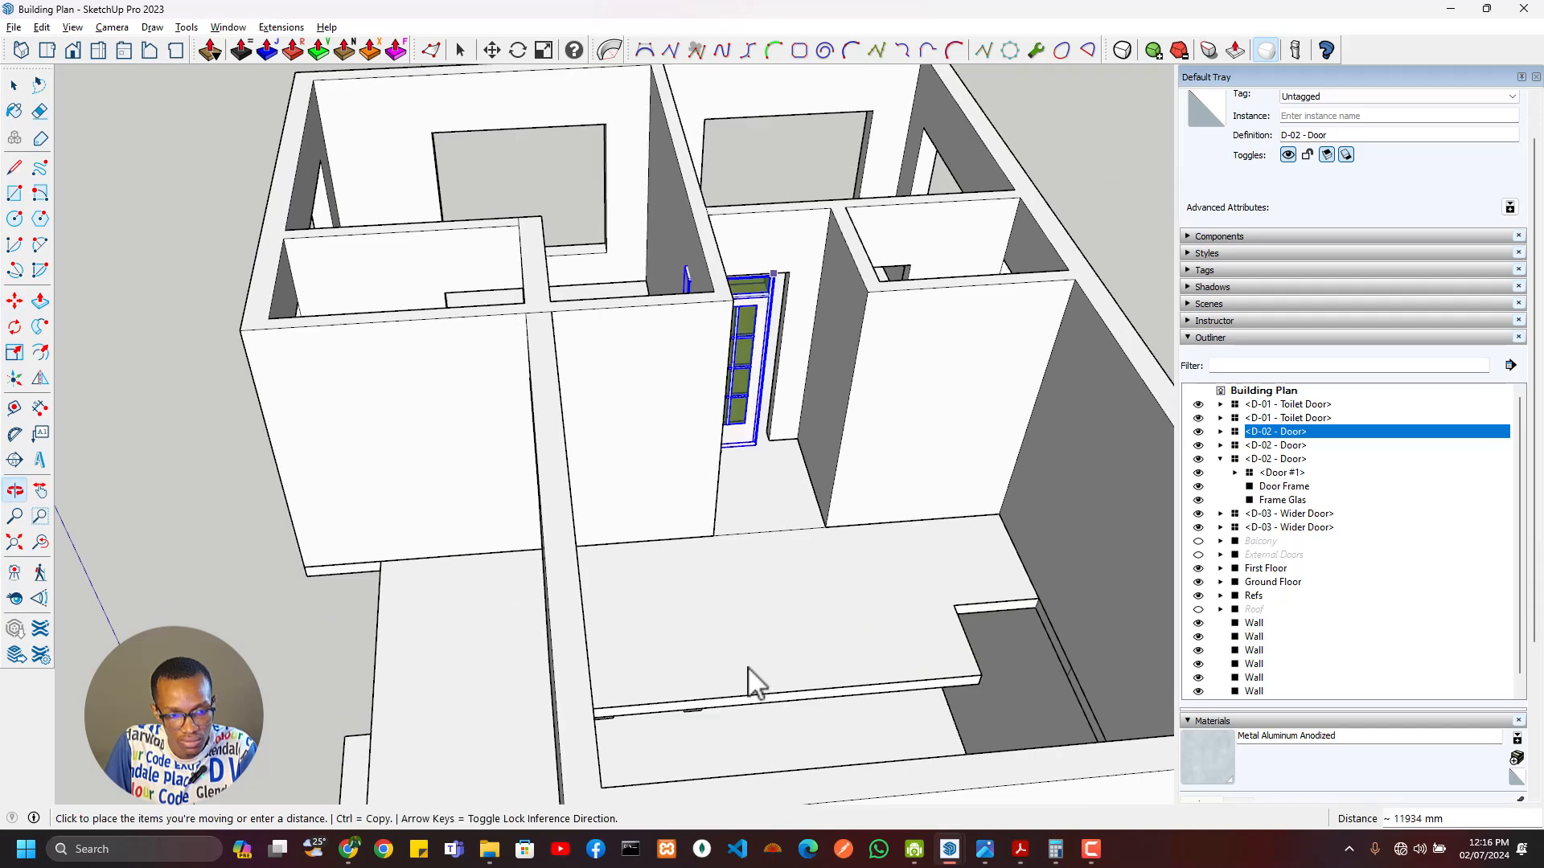
middle_click_drag(782, 515, 717, 679, "shift")
scroll(721, 510, "up", 3)
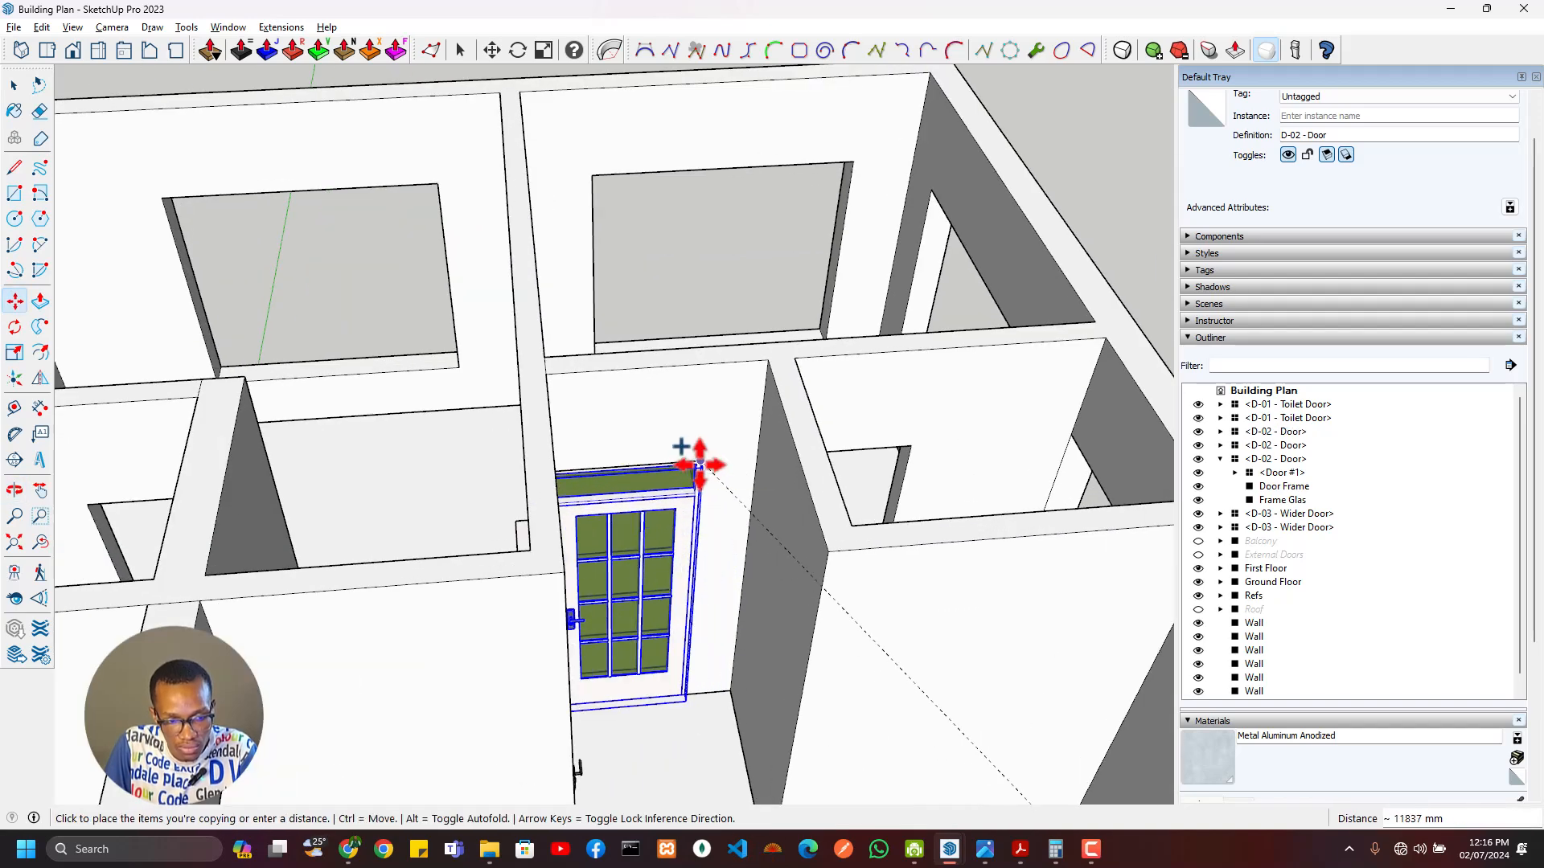
left_click(685, 449)
scroll(683, 450, "up", 3)
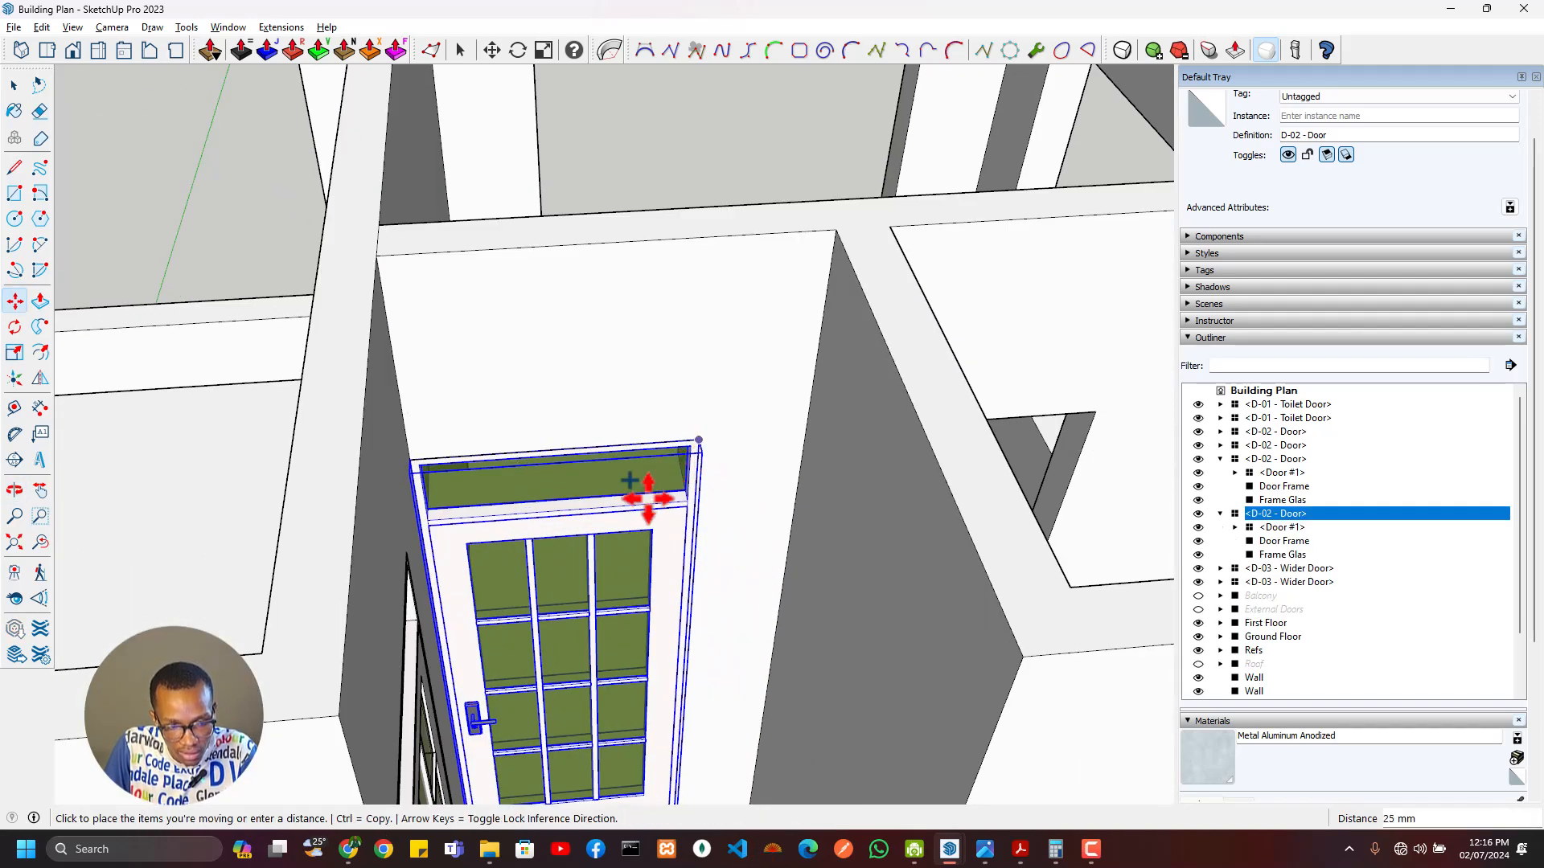
middle_click_drag(629, 481, 786, 503)
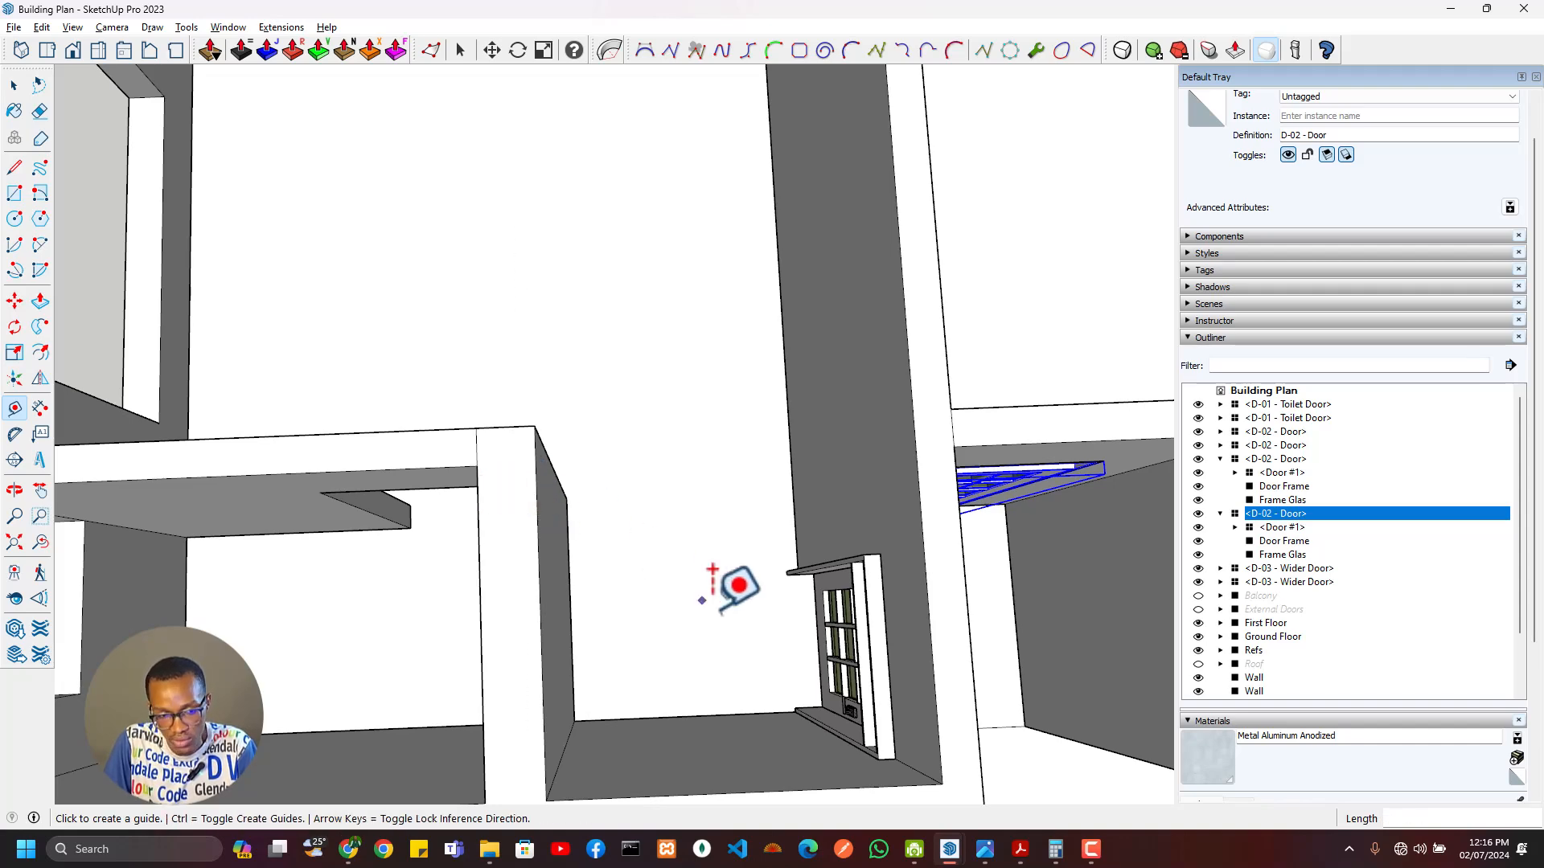
Step: Open the Door Frame inside the copied D-02 - Door and push its outer face in 75 mm to reduce the frame depth
middle_click_drag(712, 578, 357, 593)
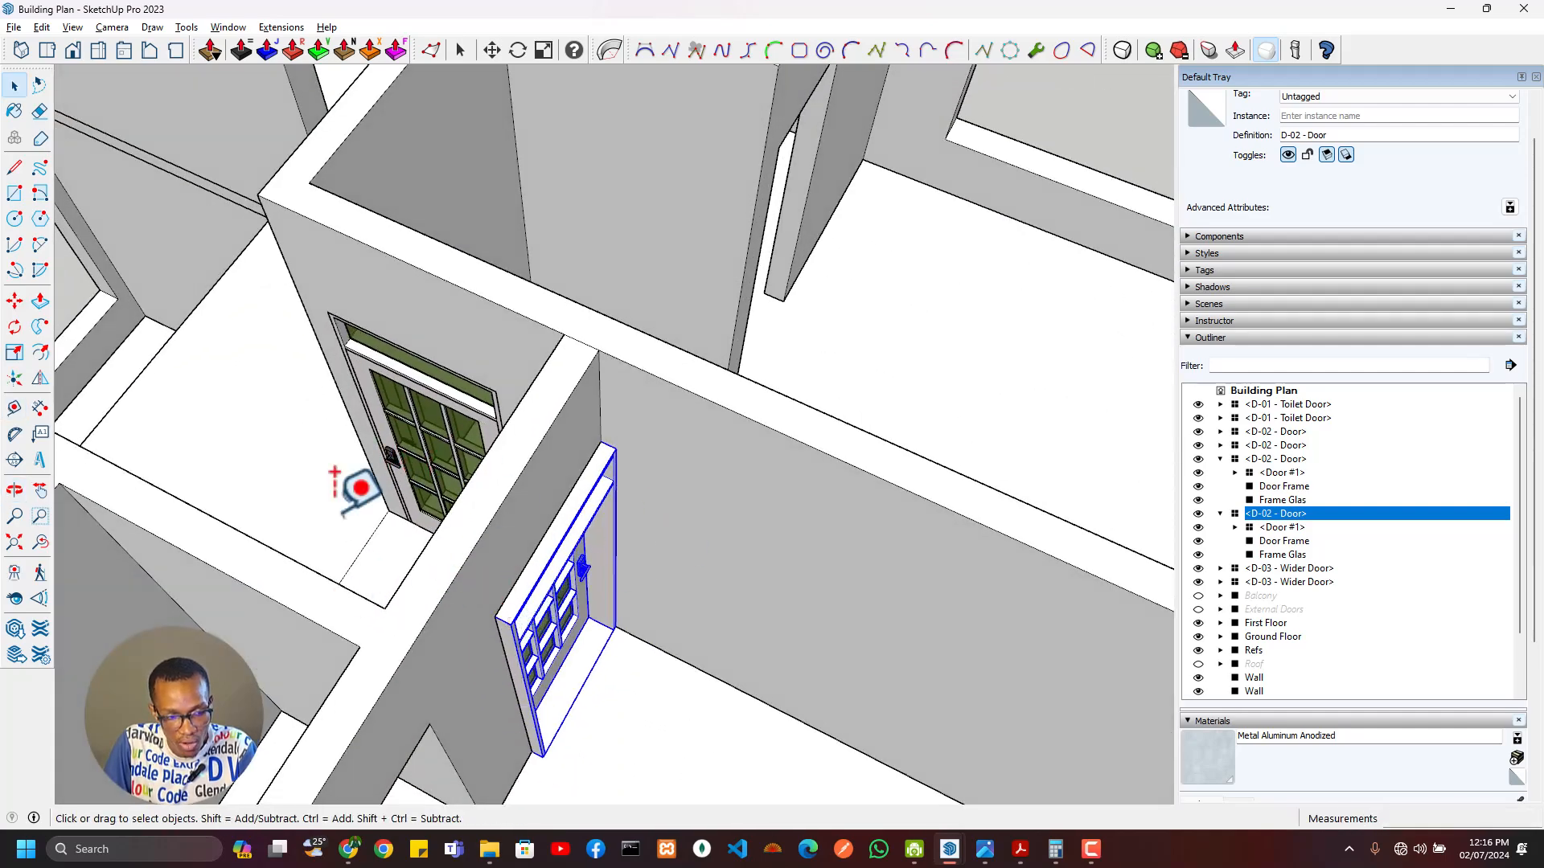
middle_click_drag(358, 486, 539, 541)
scroll(537, 548, "up", 5)
double_click(558, 571)
left_click(558, 572)
scroll(556, 594, "up", 1)
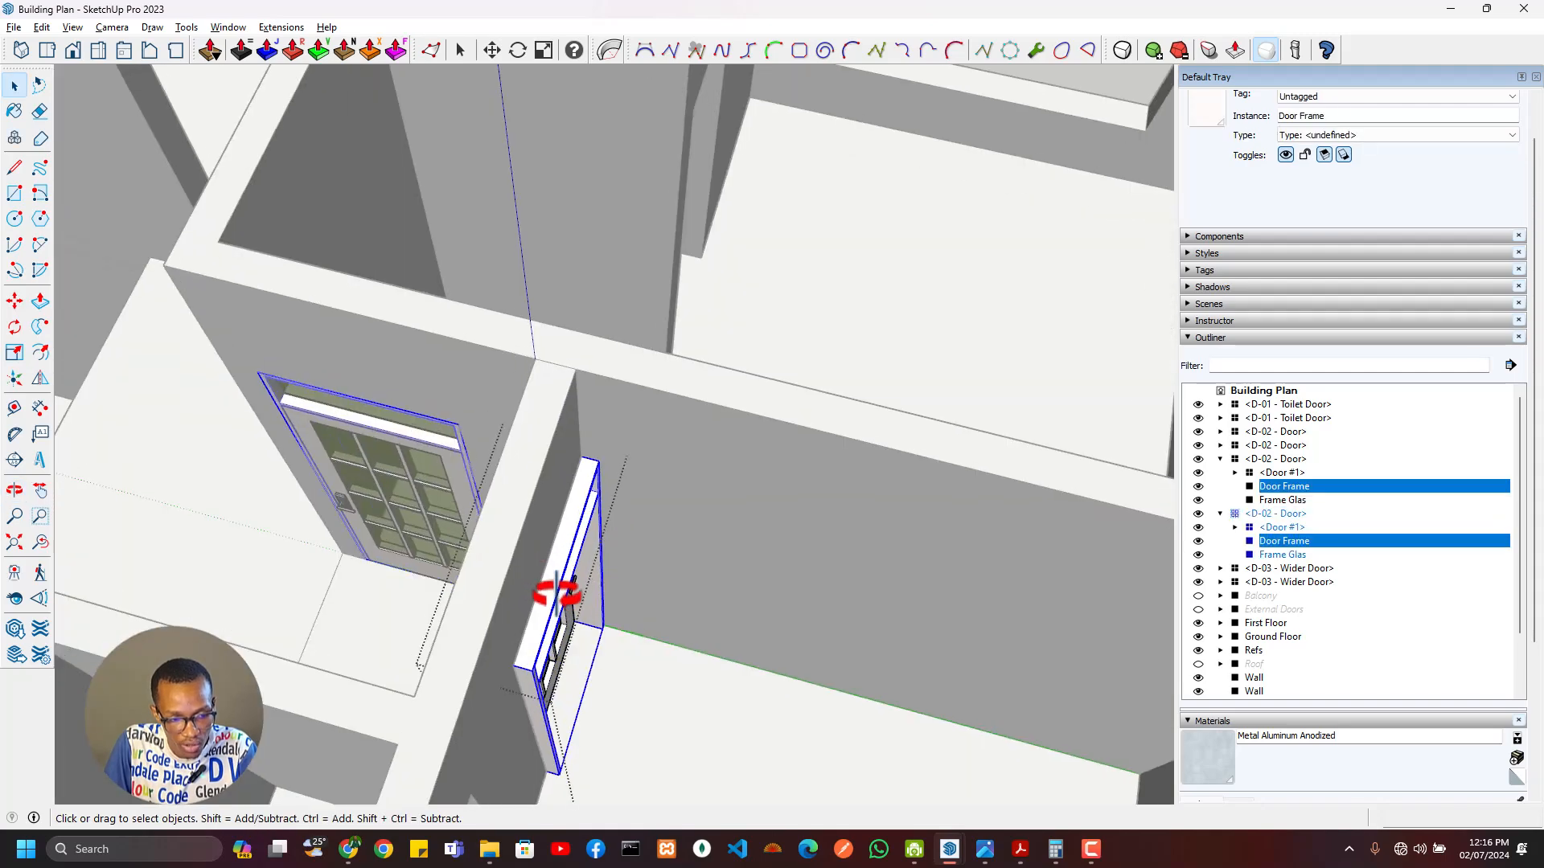
scroll(556, 594, "up", 3)
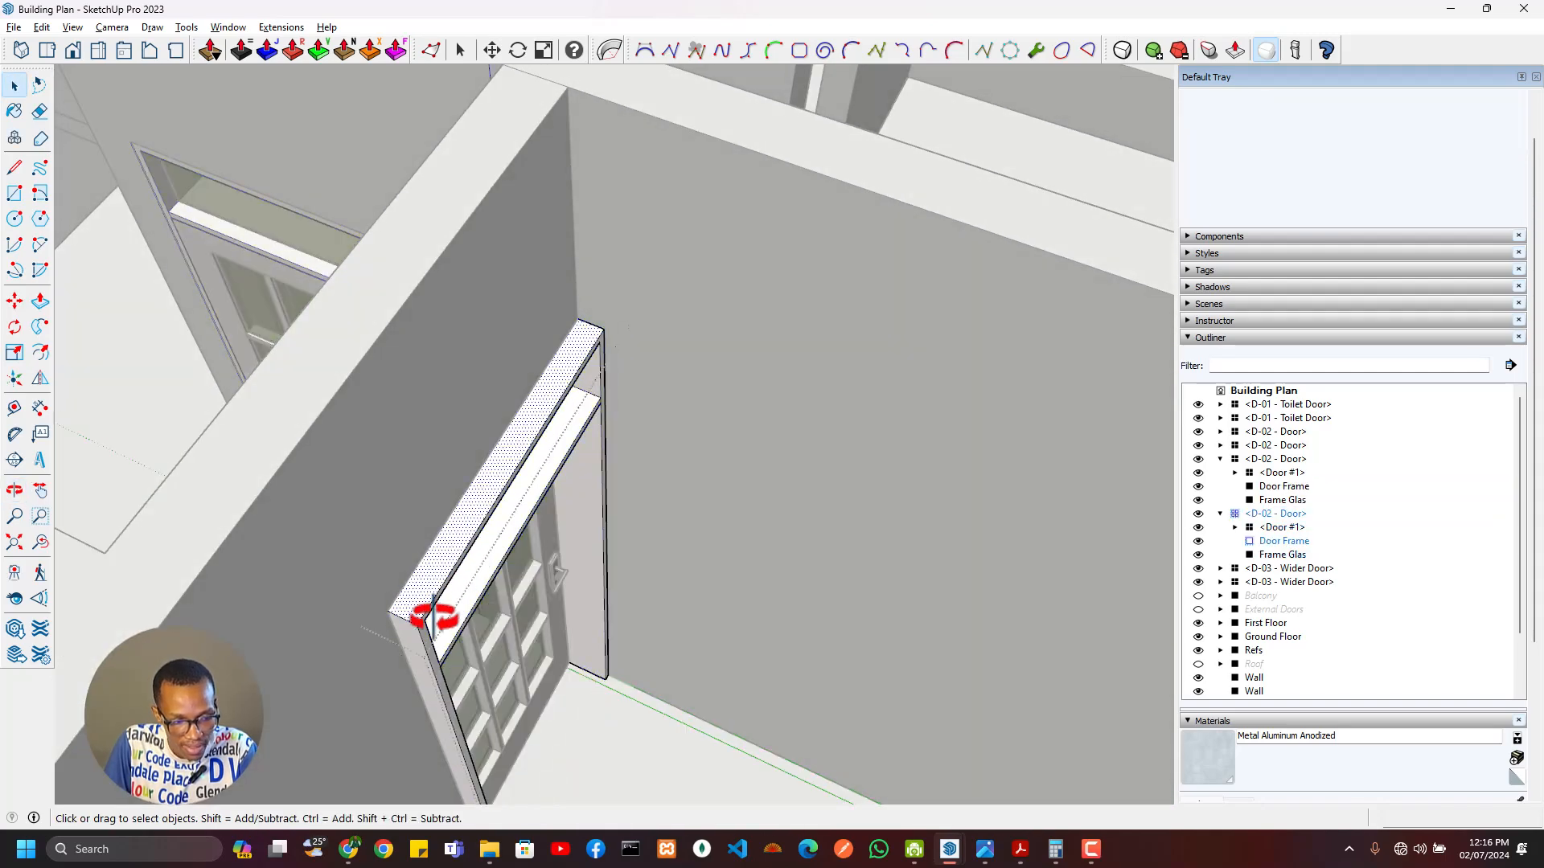
scroll(430, 619, "up", 5)
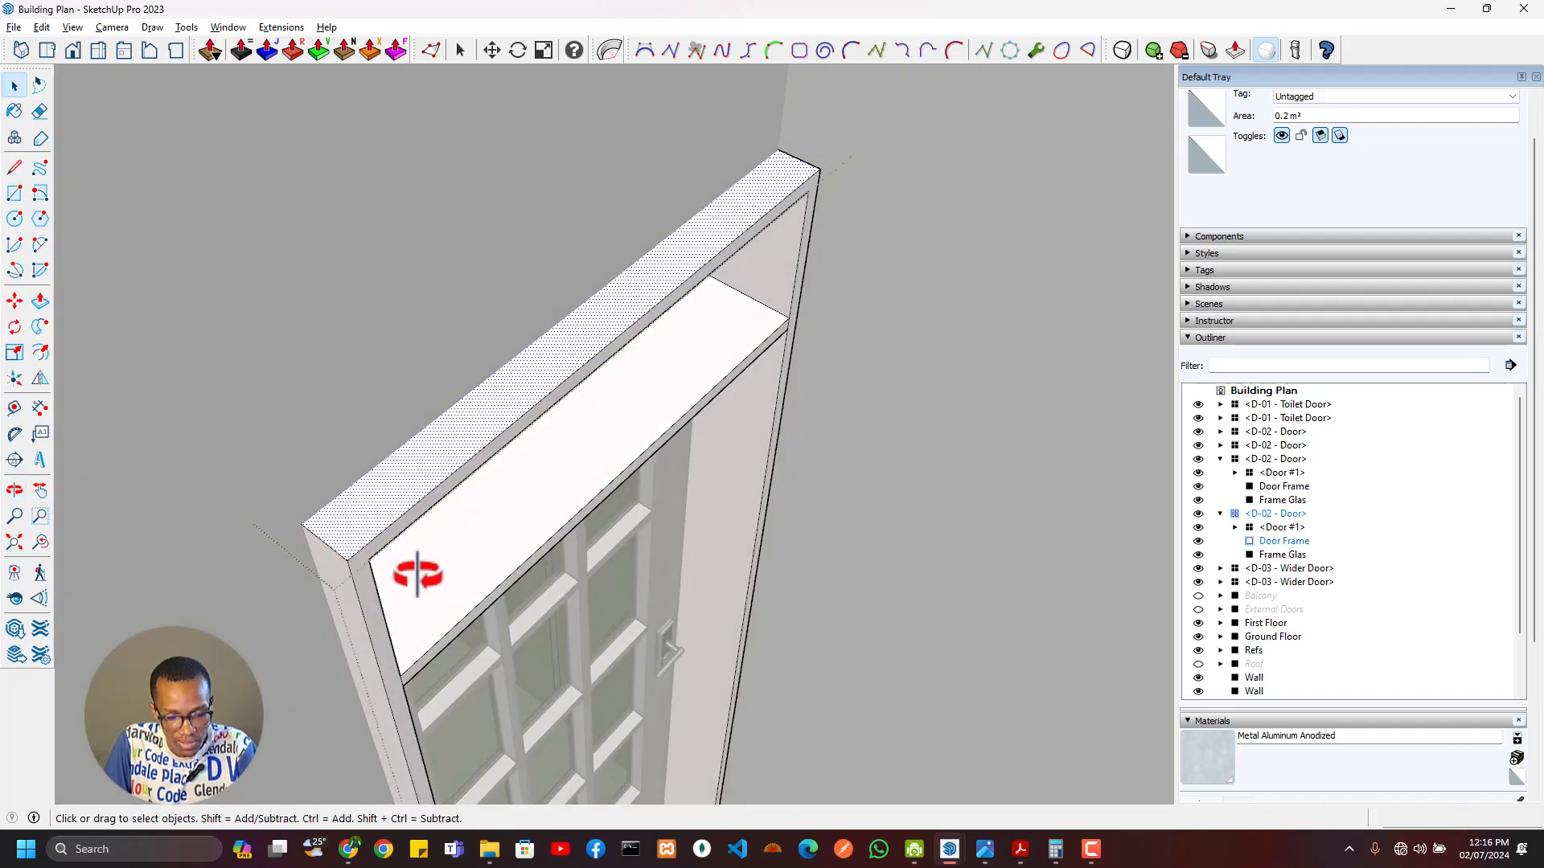
left_click(426, 535)
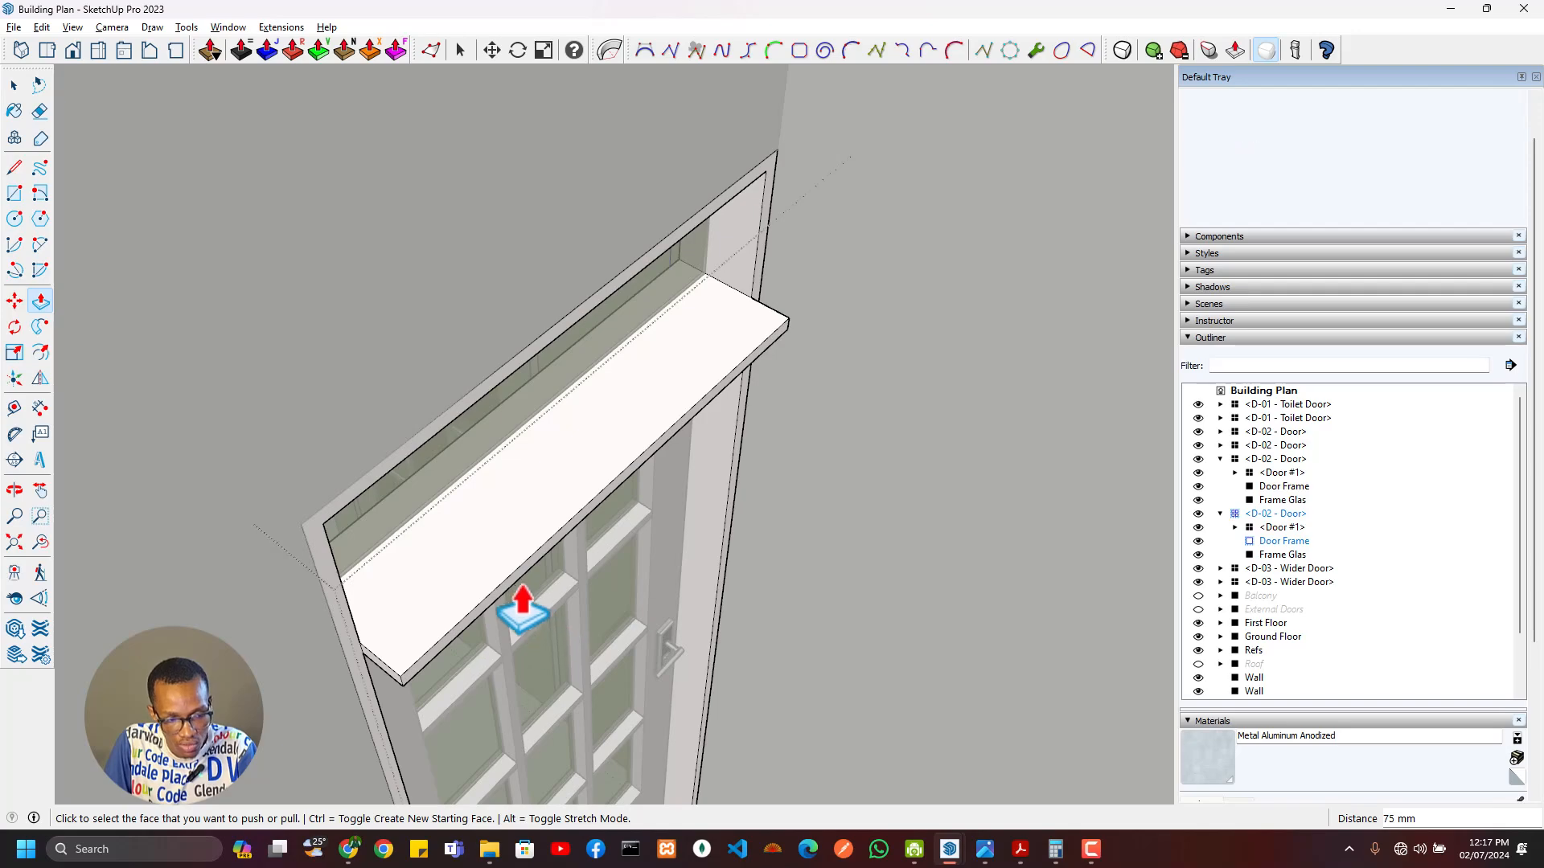
scroll(556, 681, "down", 3)
middle_click_drag(556, 681, 561, 584)
key("space")
key("Escape")
key("Escape")
Step: Inspect the placed D-02 doors and the remaining empty doorways on the first floor from several sides
scroll(570, 565, "down", 6)
middle_click_drag(599, 500, 258, 624)
middle_click_drag(696, 615, 989, 630)
scroll(445, 583, "down", 5)
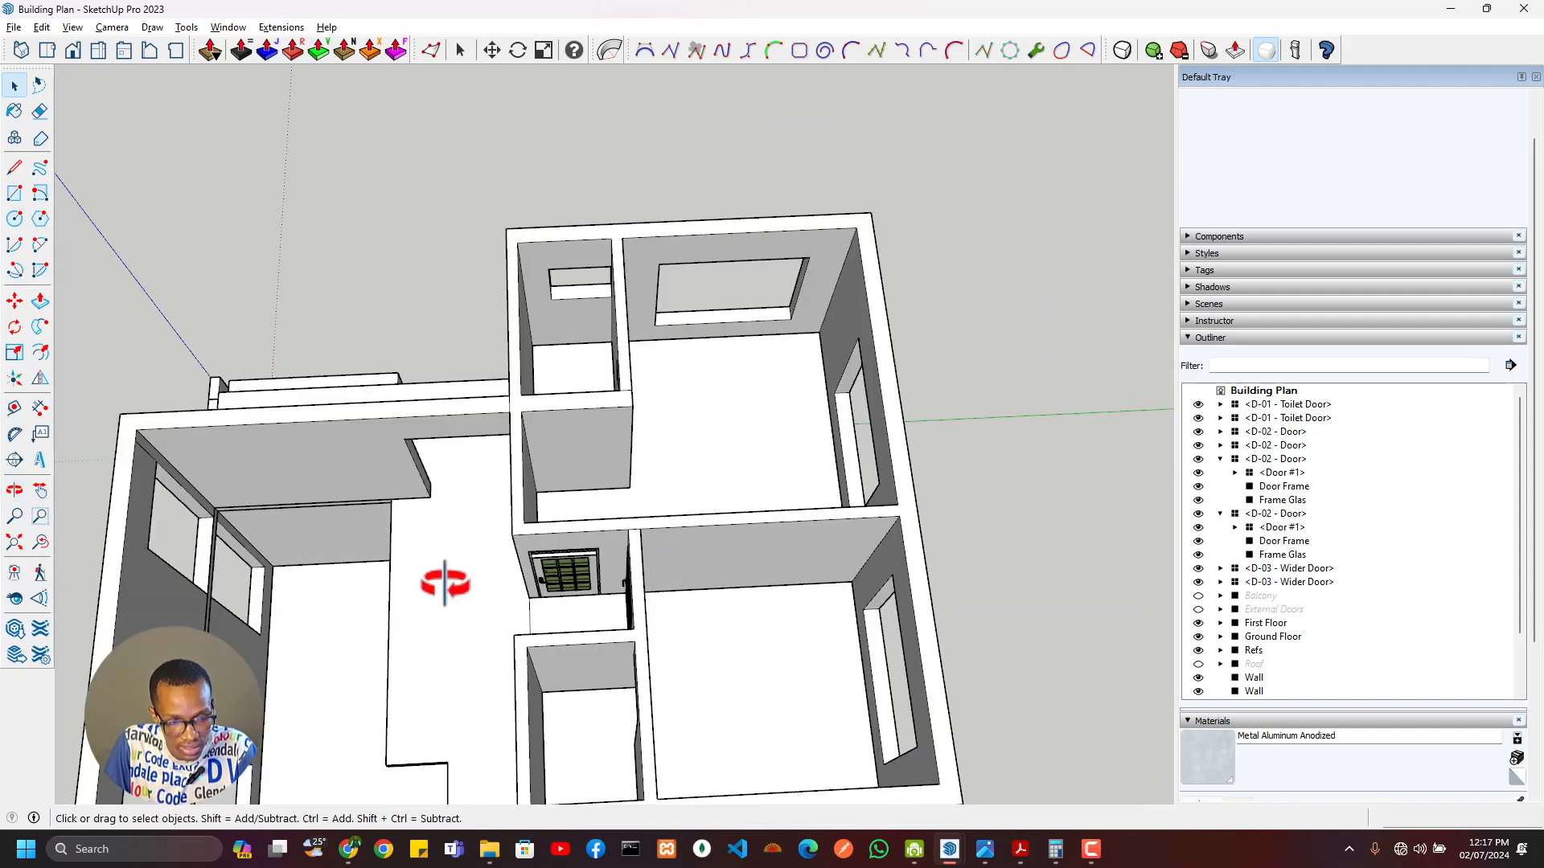
middle_click_drag(396, 617, 627, 654)
scroll(628, 655, "up", 4)
middle_click_drag(796, 635, 919, 583)
scroll(782, 547, "down", 3)
middle_click_drag(782, 548, 943, 536)
middle_click_drag(500, 418, 692, 411)
scroll(692, 439, "down", 4)
middle_click_drag(788, 551, 764, 509)
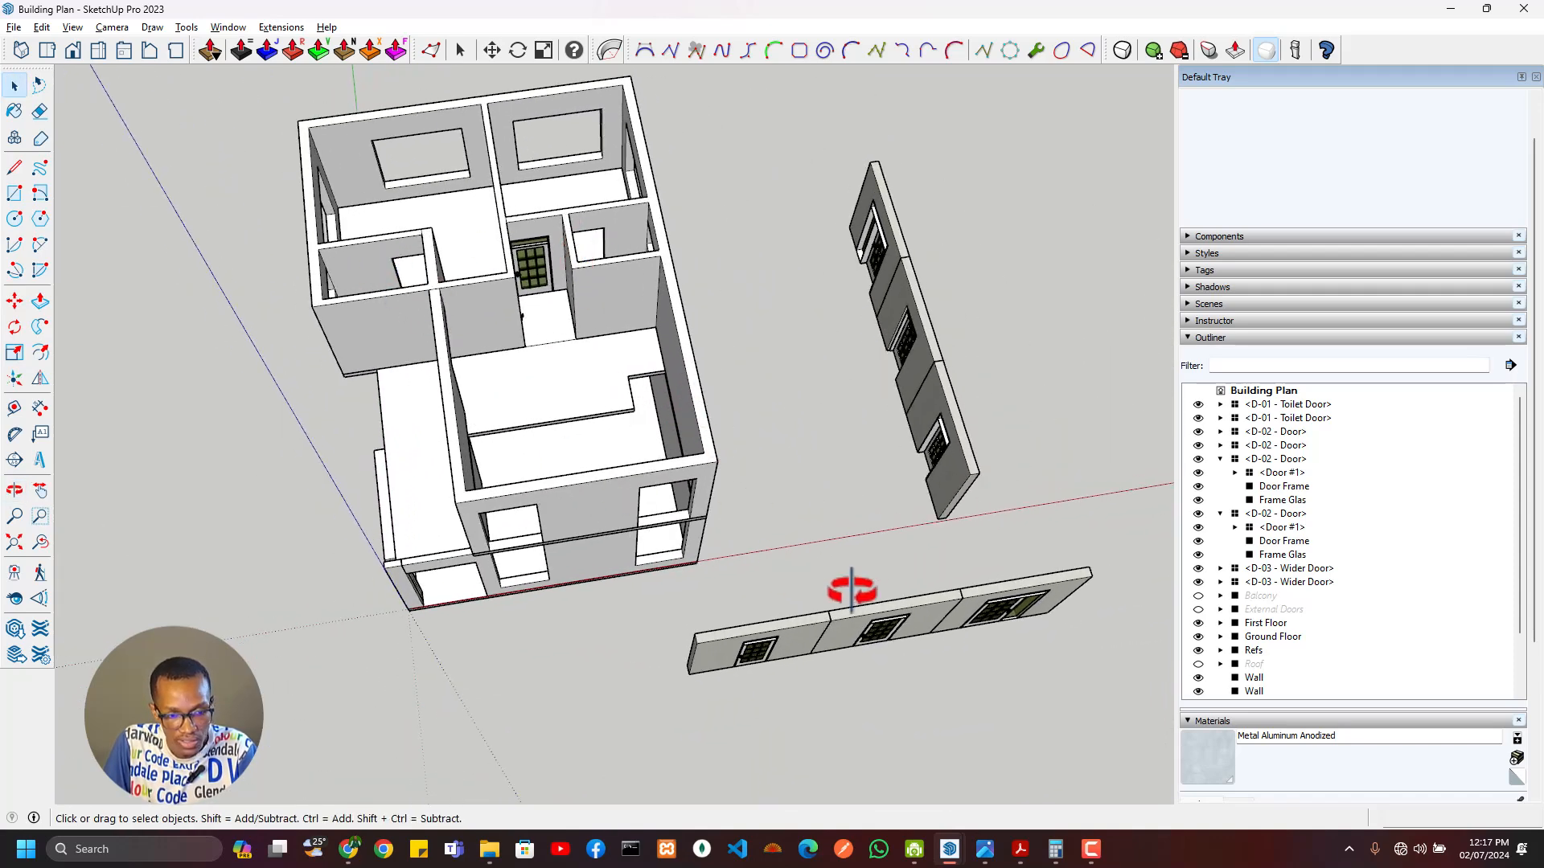
Step: Copy the D-01 - Toilet Door from the separate wall into the first toilet doorway on the first floor
scroll(755, 682, "up", 3)
middle_click_drag(852, 590, 740, 448)
scroll(732, 571, "up", 3)
left_click(730, 572)
scroll(744, 578, "up", 4)
key("m")
left_click(781, 394)
scroll(789, 417, "down", 6)
middle_click_drag(690, 354, 686, 403)
scroll(726, 392, "up", 5)
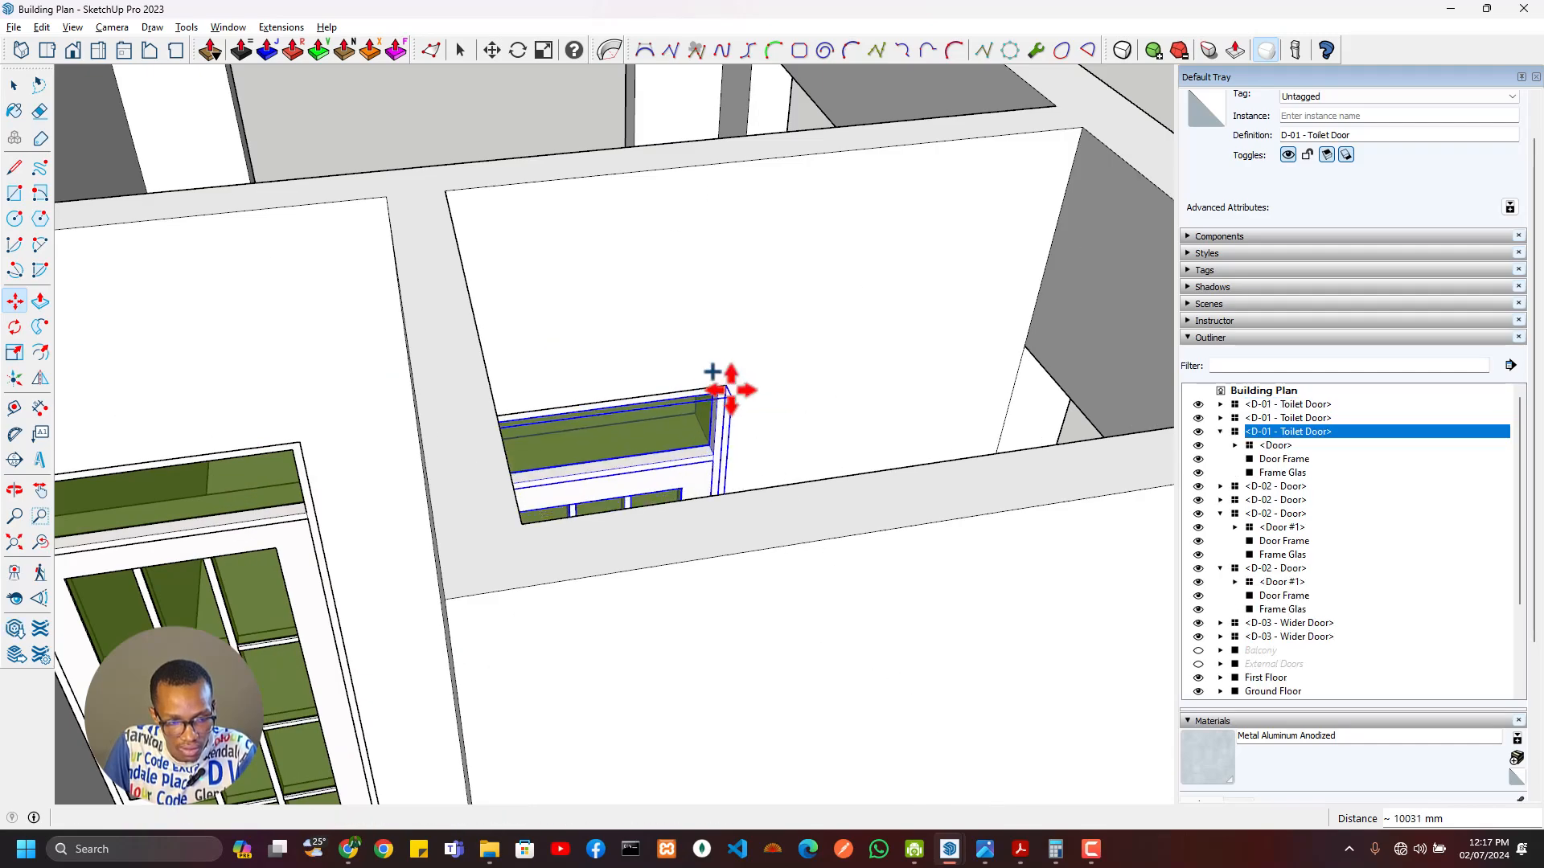
Step: Copy the placed D-01 - Toilet Door across to the doorway of the other first-floor toilet
scroll(593, 517, "down", 3)
middle_click_drag(592, 517, 1005, 568)
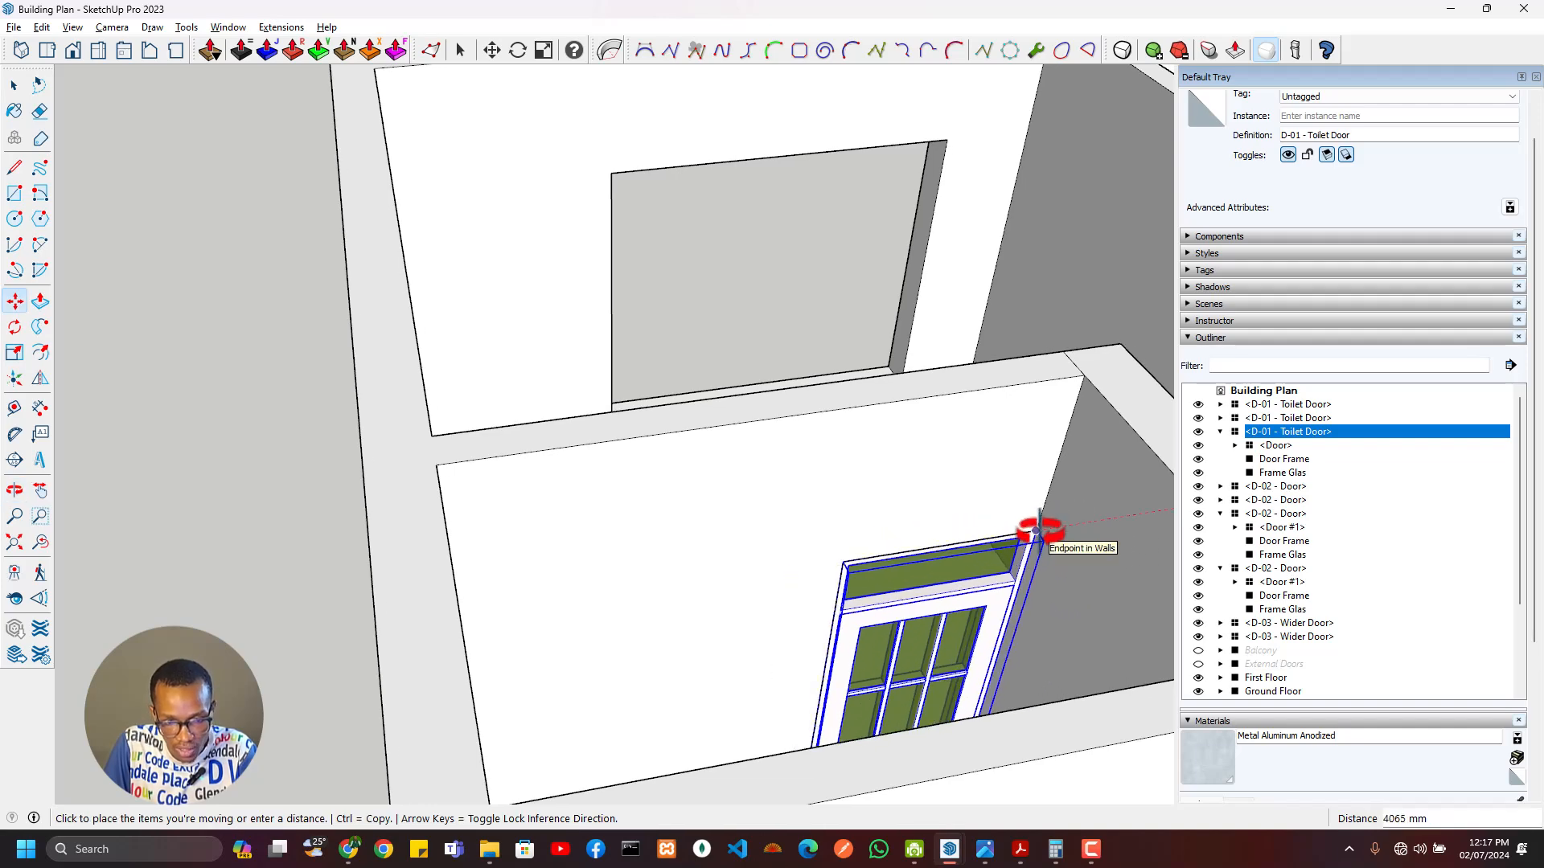
scroll(1068, 549, "down", 2)
middle_click_drag(930, 541, 917, 741)
middle_click_drag(748, 653, 896, 372)
Step: Push the outer face of the D-01 - Toilet Door's frame in 75 mm and leave the component
scroll(890, 422, "up", 3)
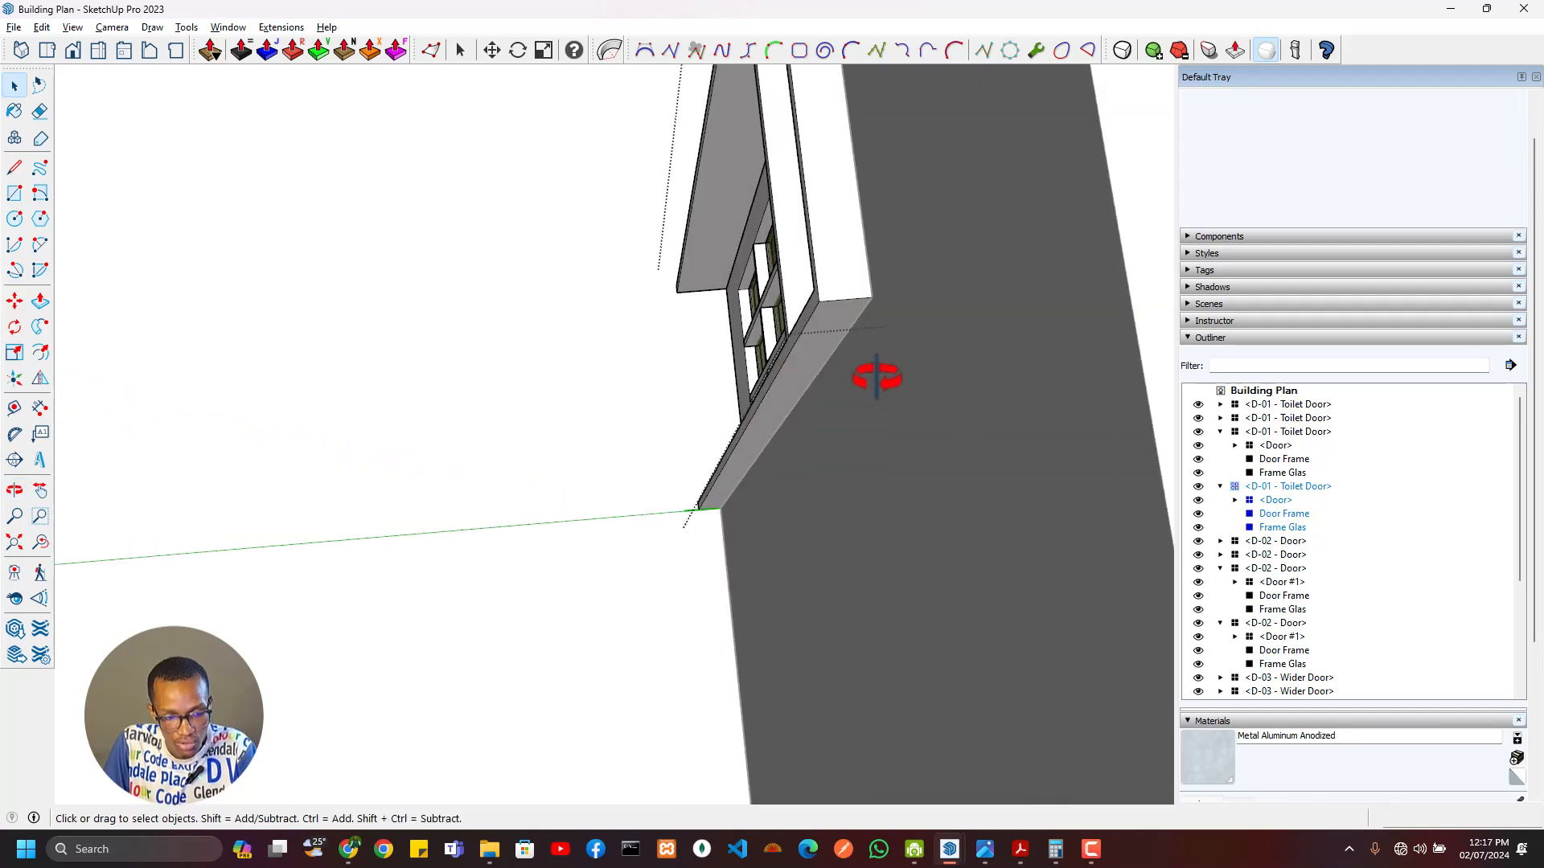
double_click(817, 325)
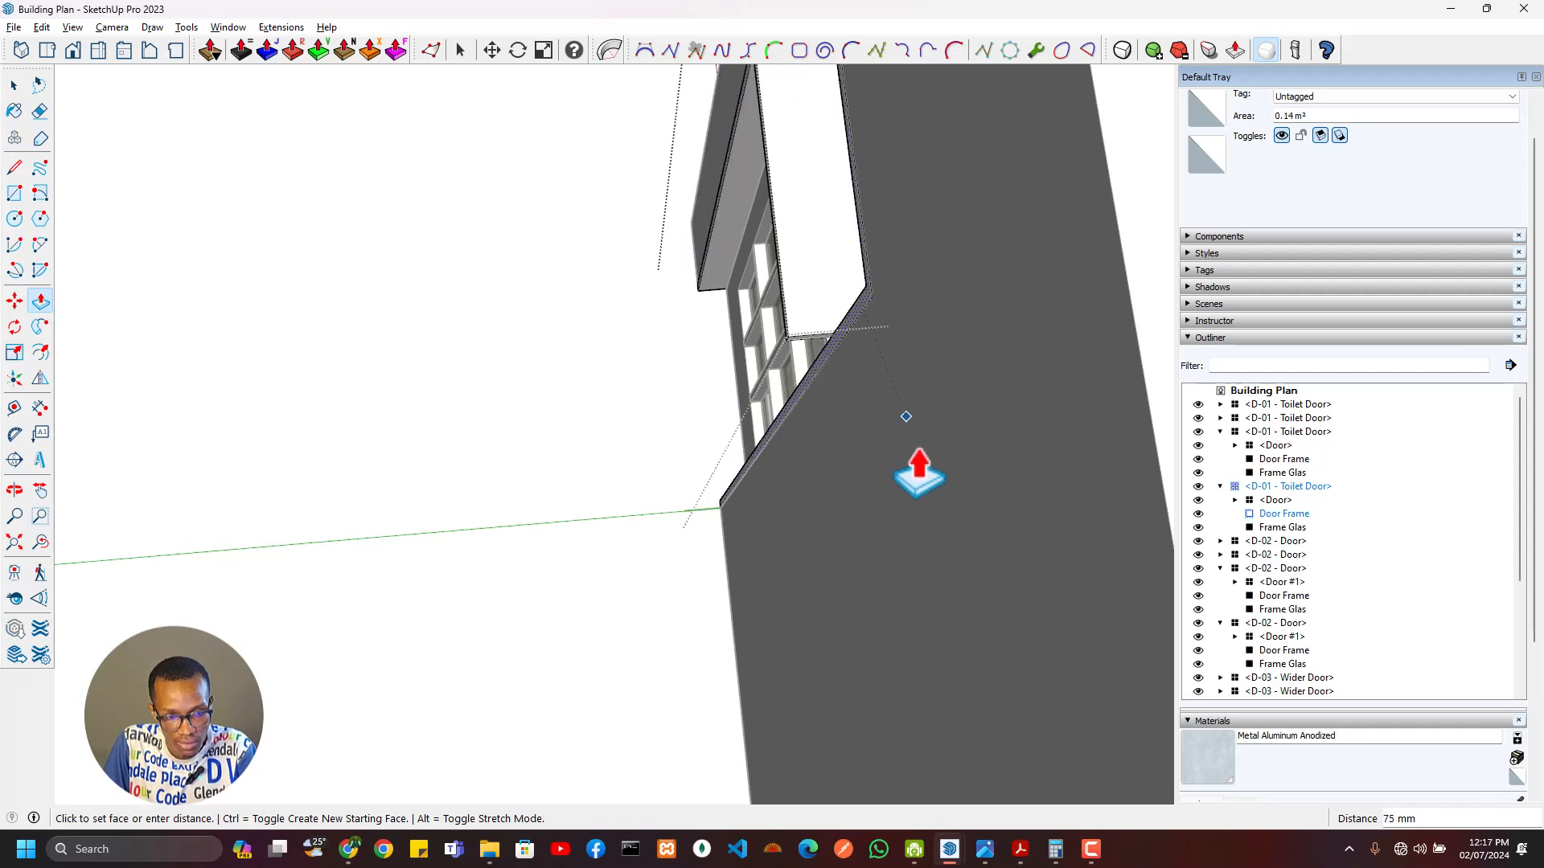
middle_click_drag(823, 394, 893, 366)
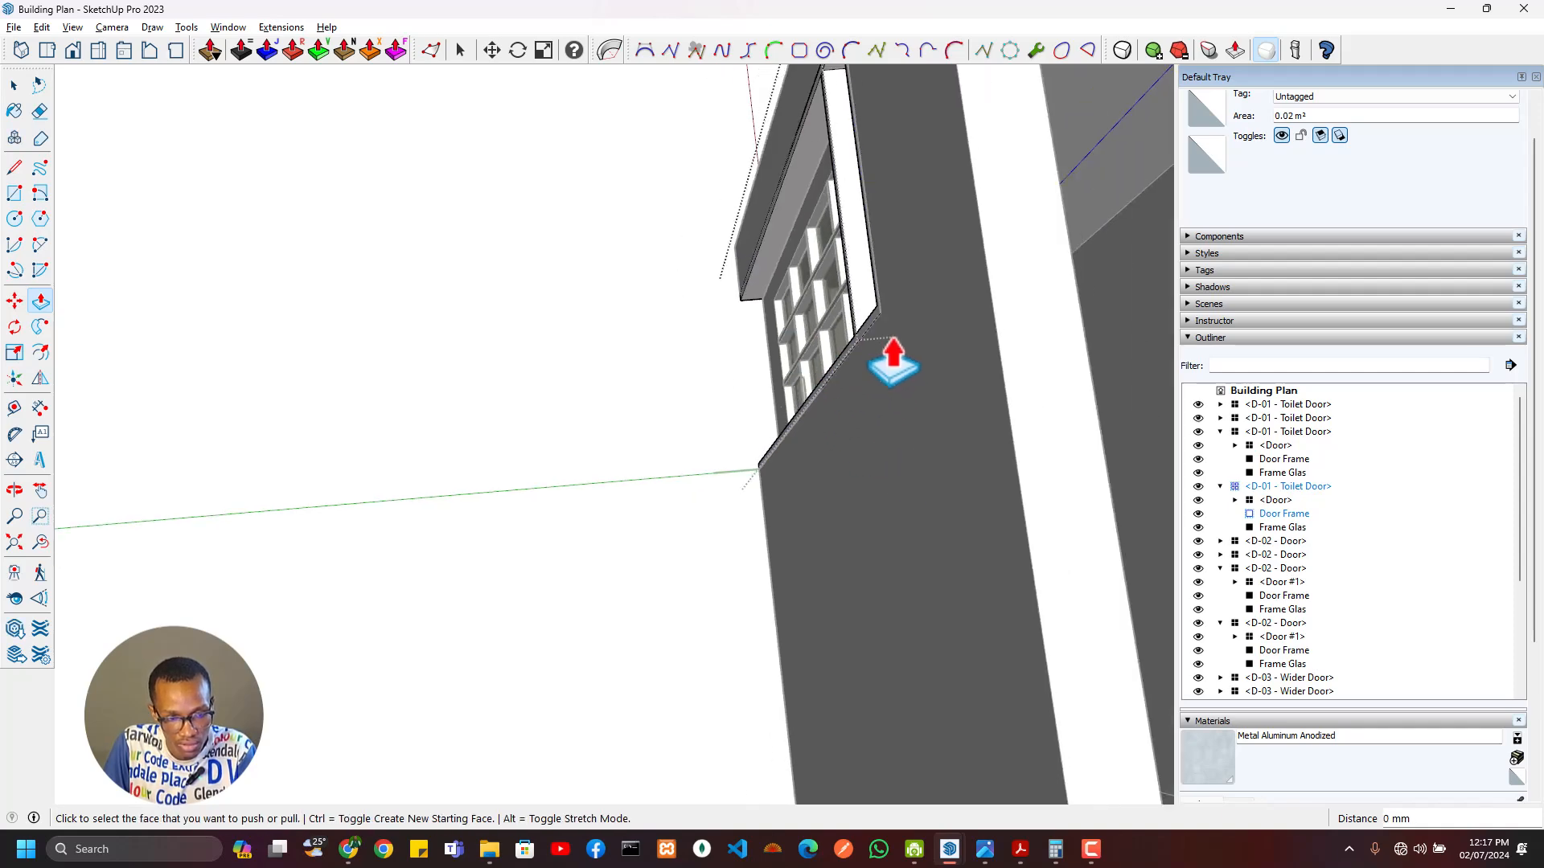
key("Escape")
key("Escape")
scroll(899, 312, "down", 8)
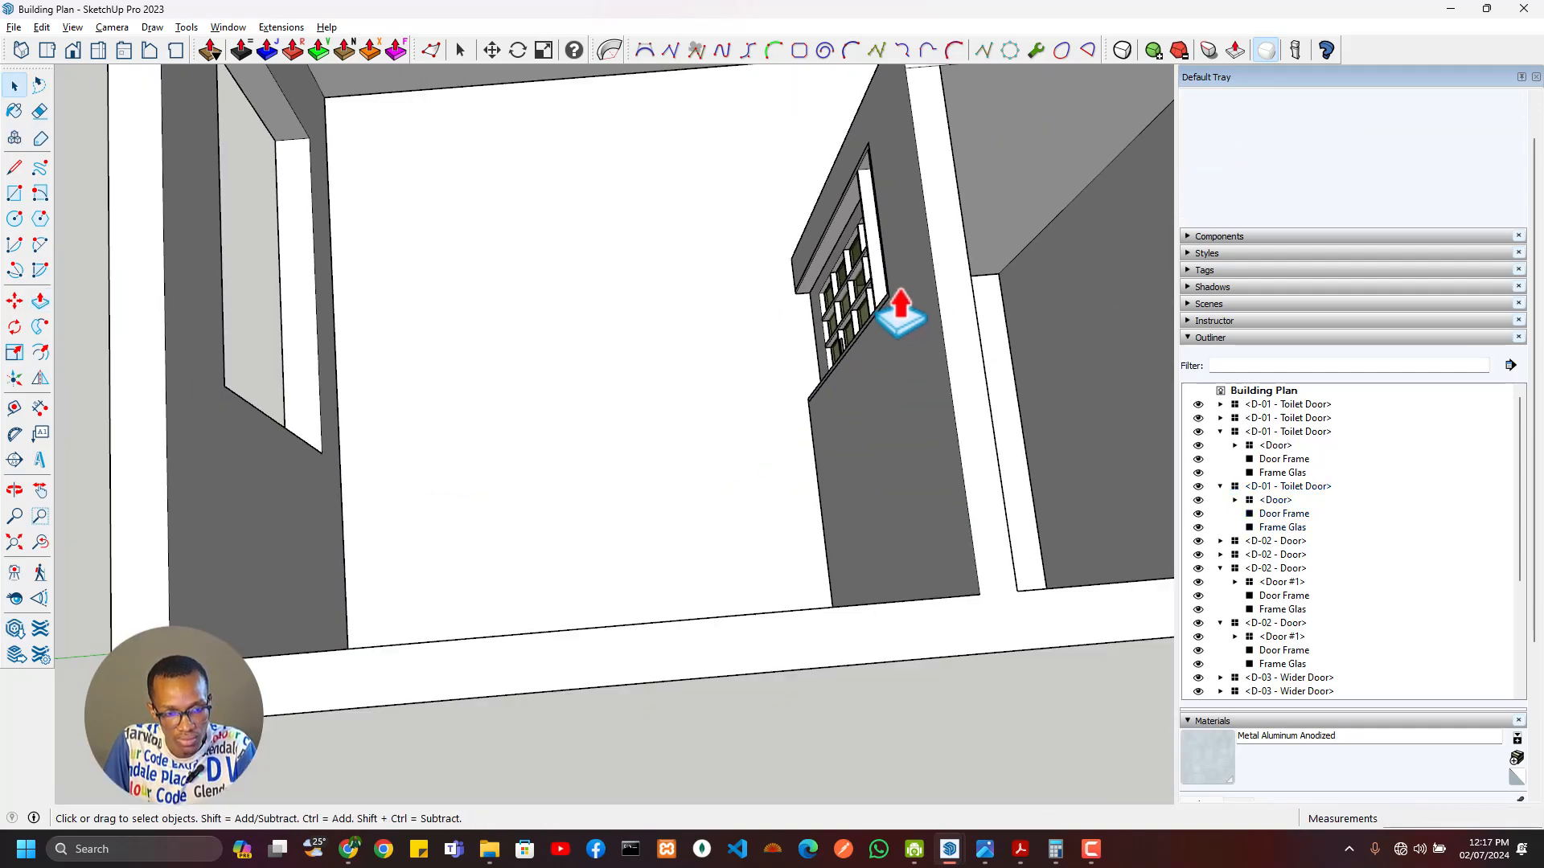
Step: Flip the first copied D-02 - Door in the hallway across its width to put its handle on the opposite side
middle_click_drag(899, 312, 903, 241)
scroll(831, 410, "up", 4)
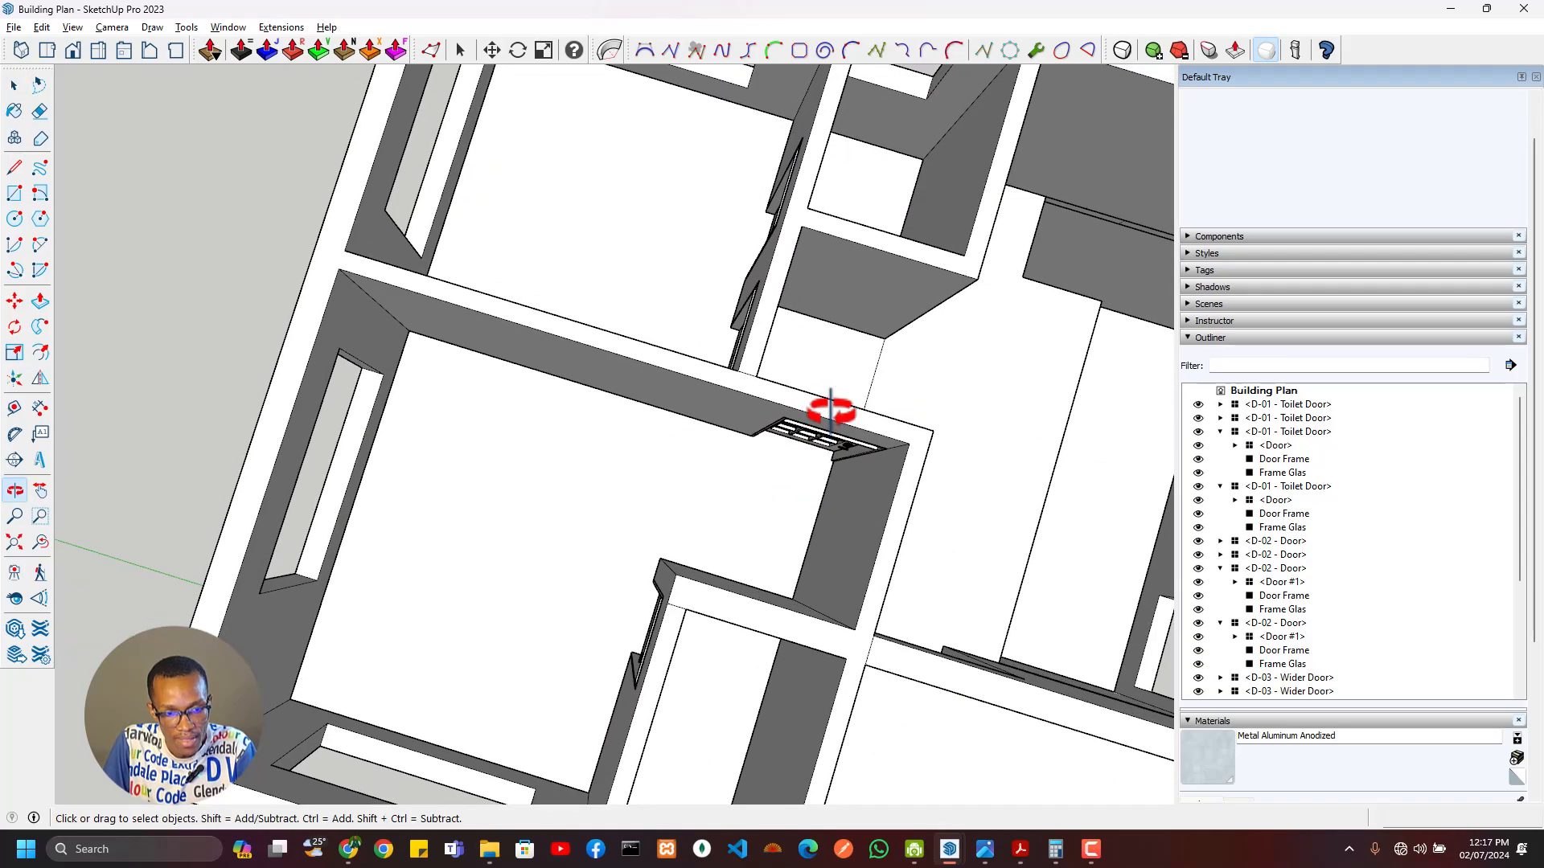
scroll(870, 434, "up", 3)
middle_click_drag(871, 442, 429, 534)
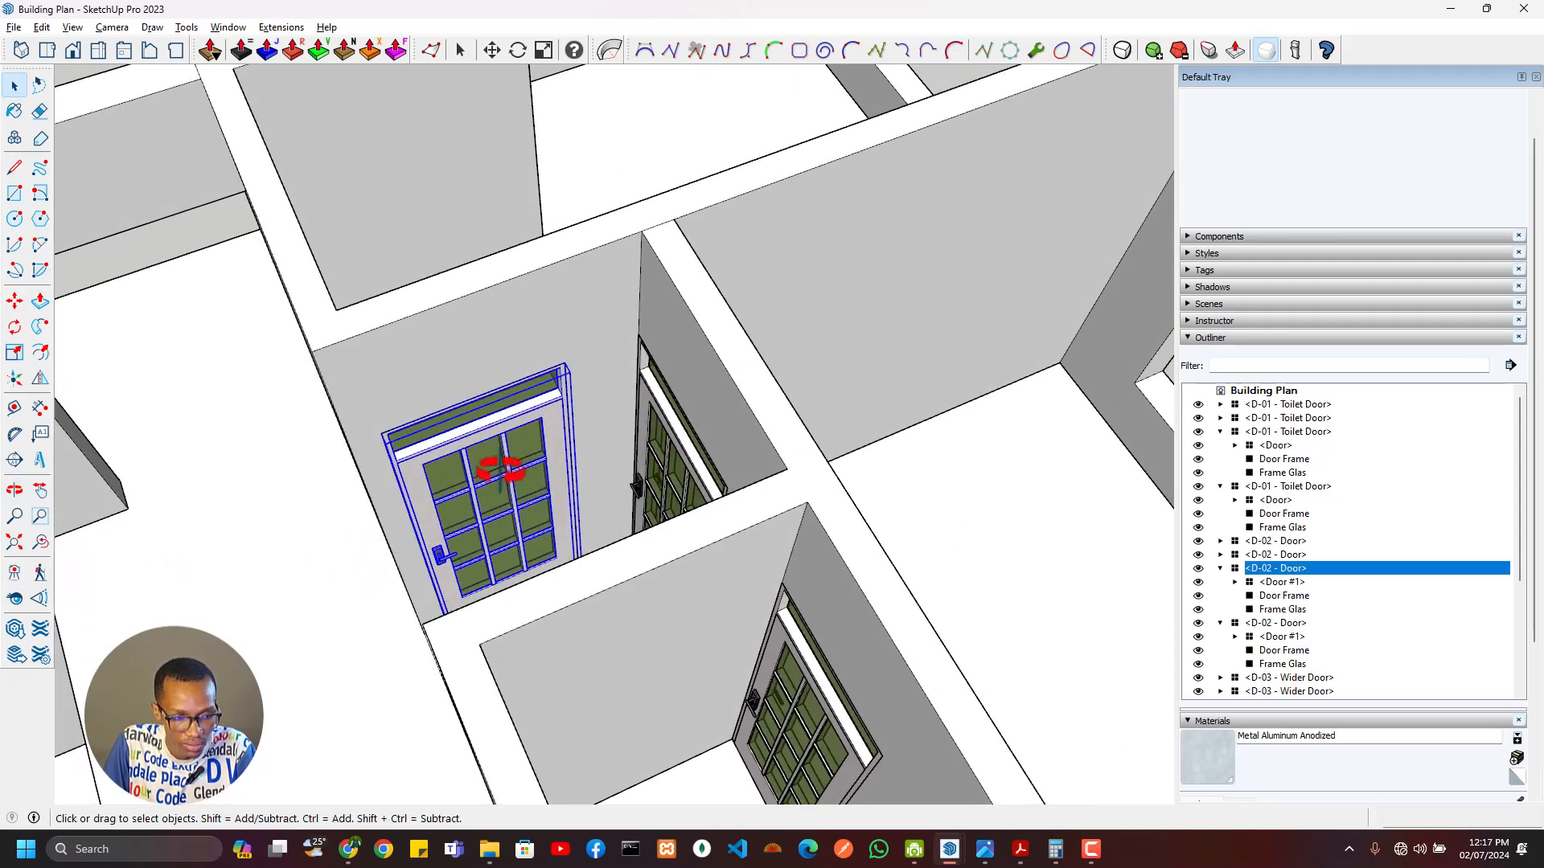
left_click(41, 379)
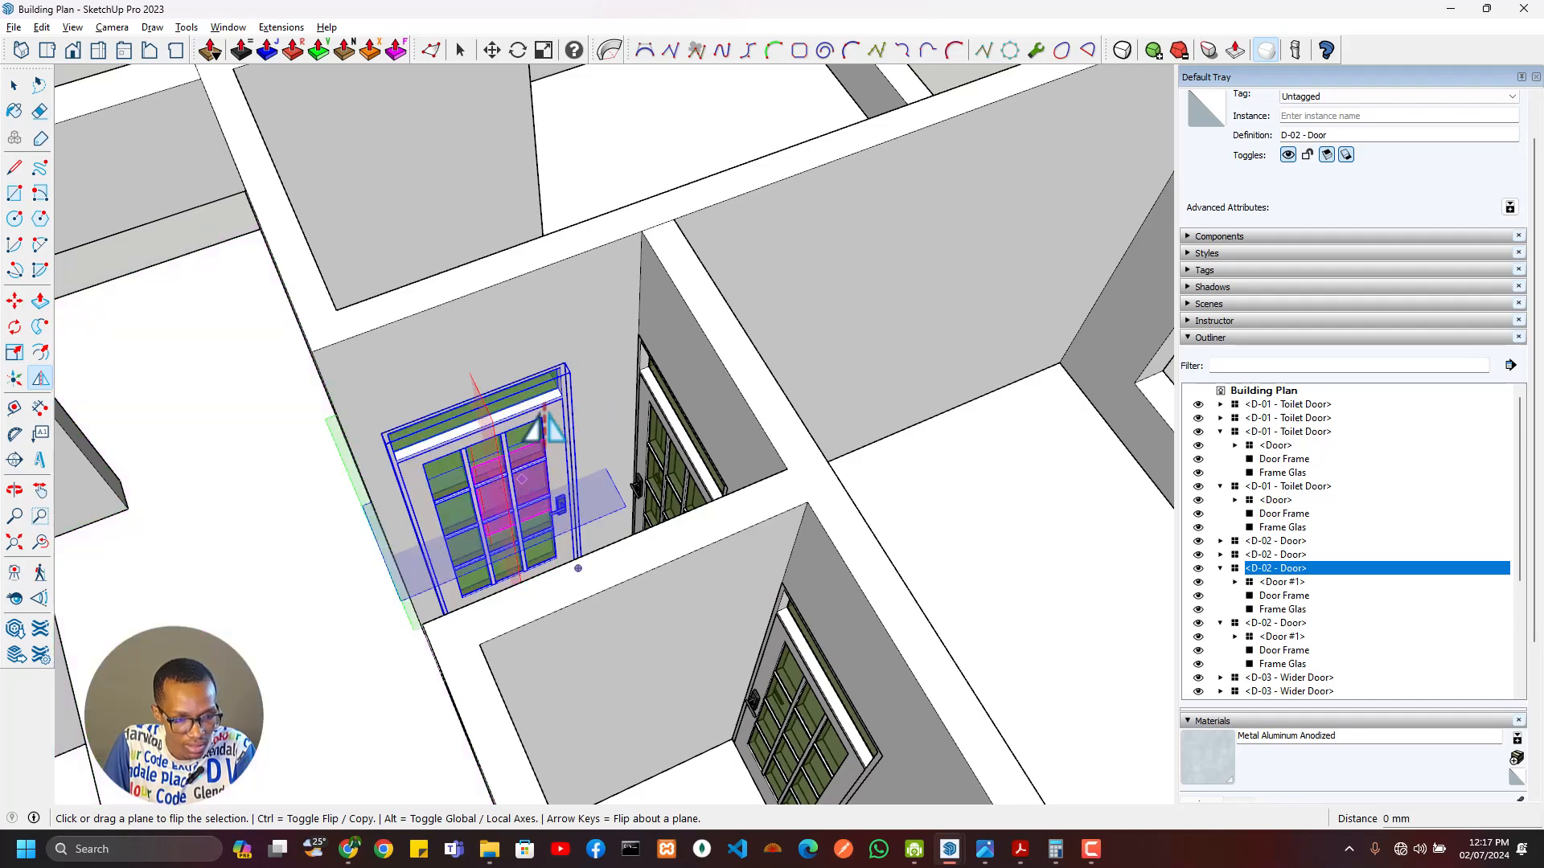
Step: Flip the adjacent D-02 - Door in the hallway across its width as well, moving its handle to the other side
middle_click_drag(544, 430, 772, 527)
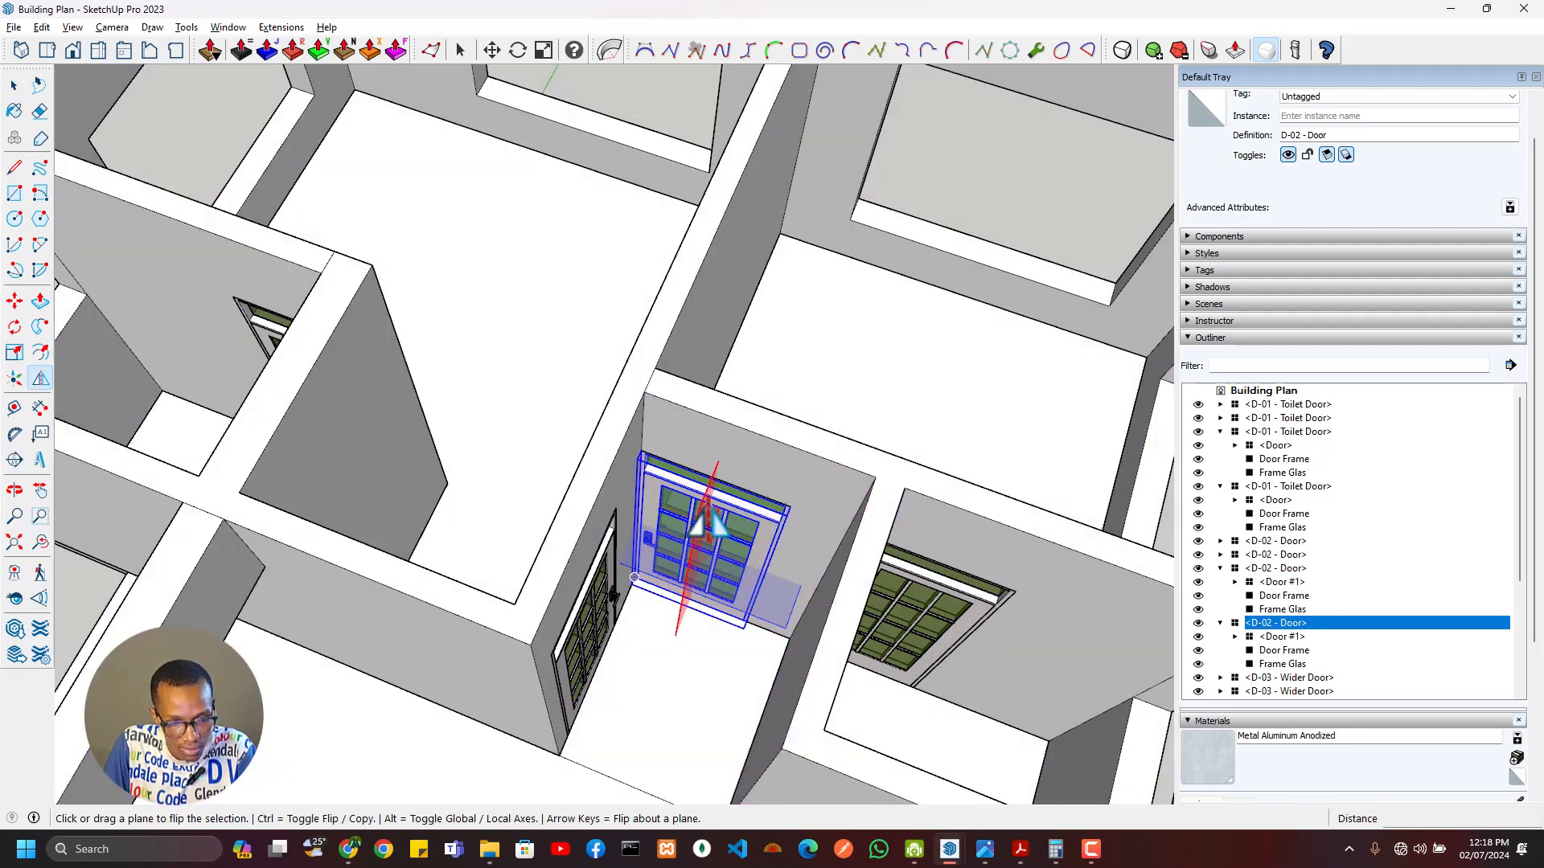
middle_click_drag(792, 571, 678, 500)
scroll(684, 510, "down", 6)
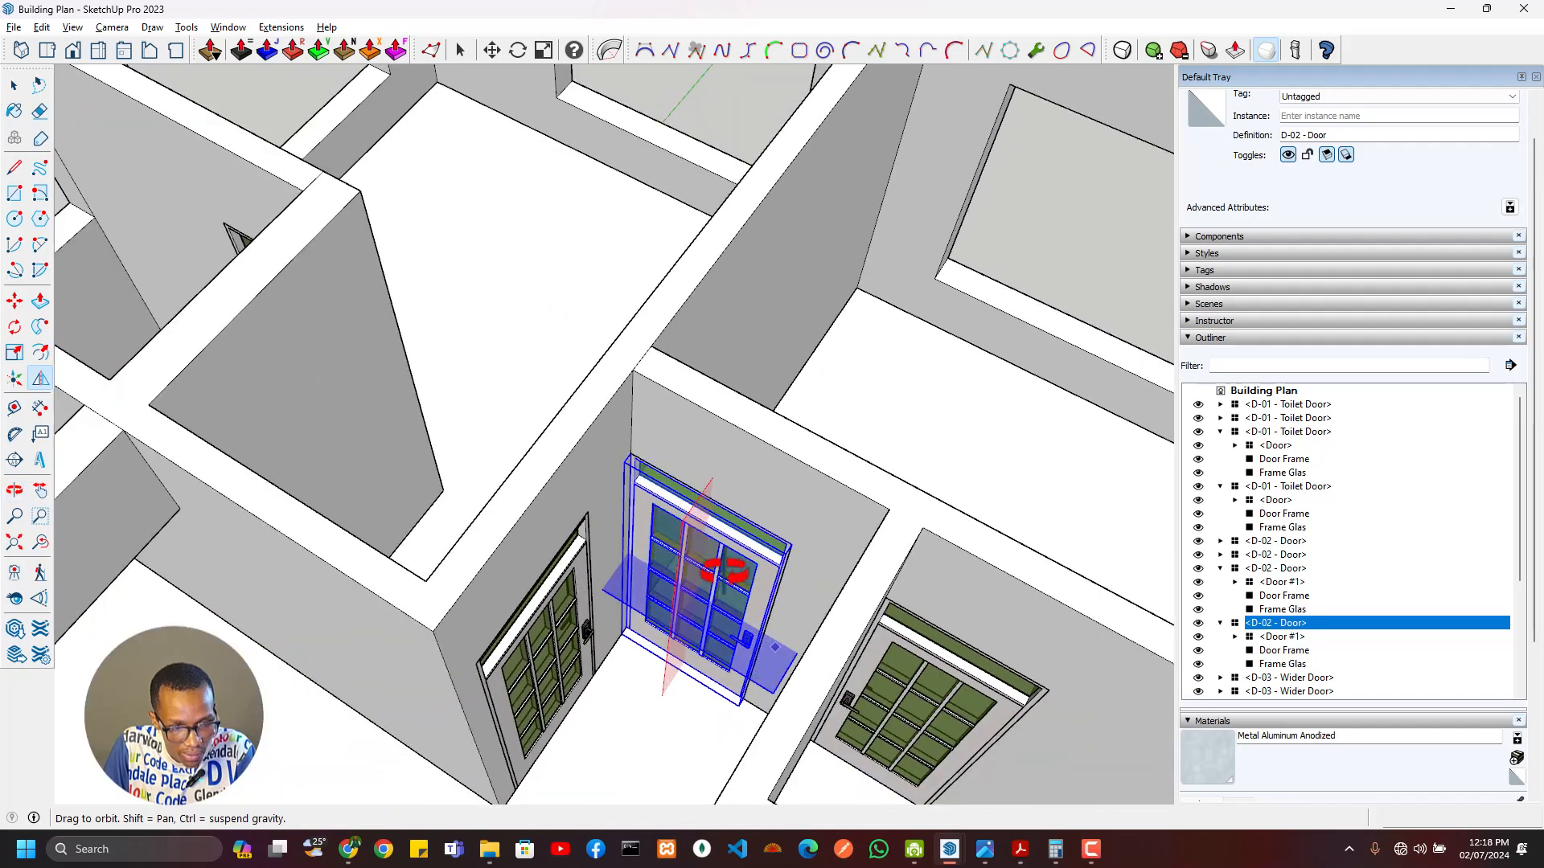
Step: Switch to the architectural drawings PDF and examine the building section and the first-floor door schedule plan for the door positions and swings
middle_click_drag(724, 571, 916, 555)
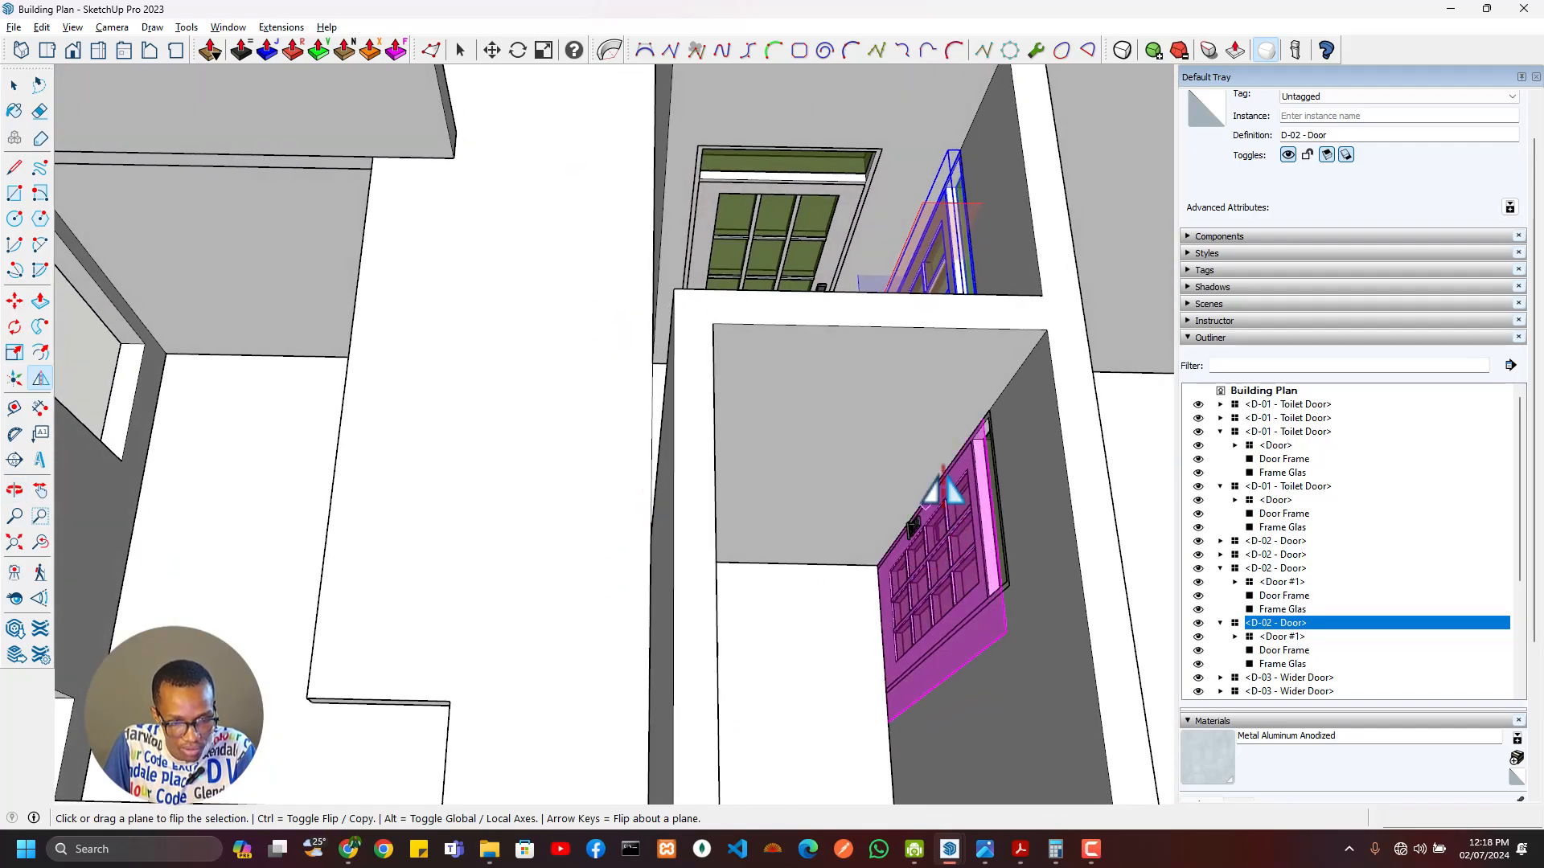
middle_click_drag(883, 273, 975, 310)
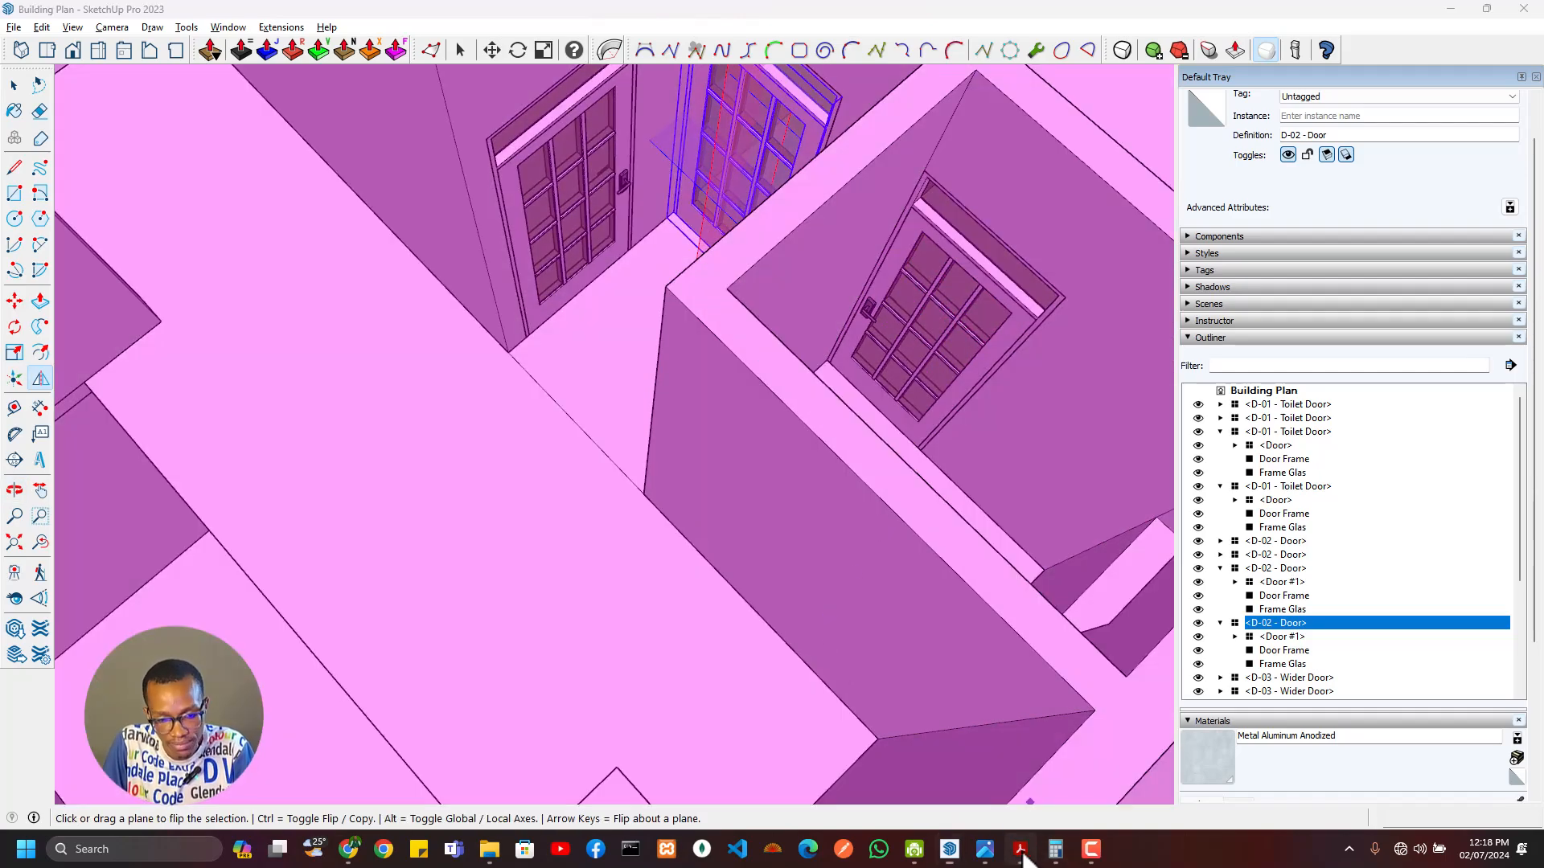
left_click(1021, 854)
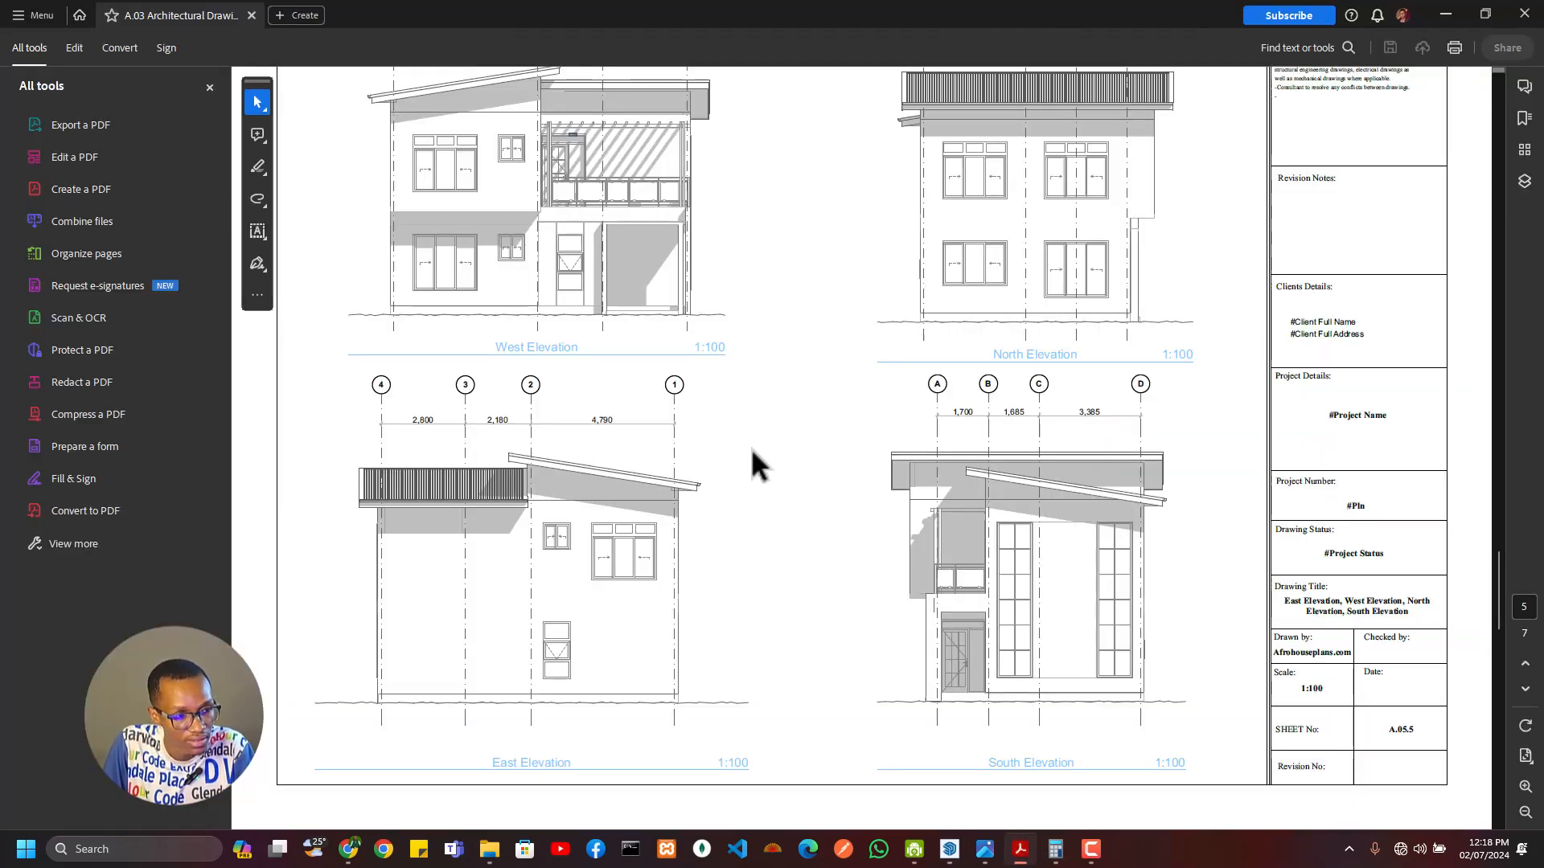
scroll(718, 410, "up", 10)
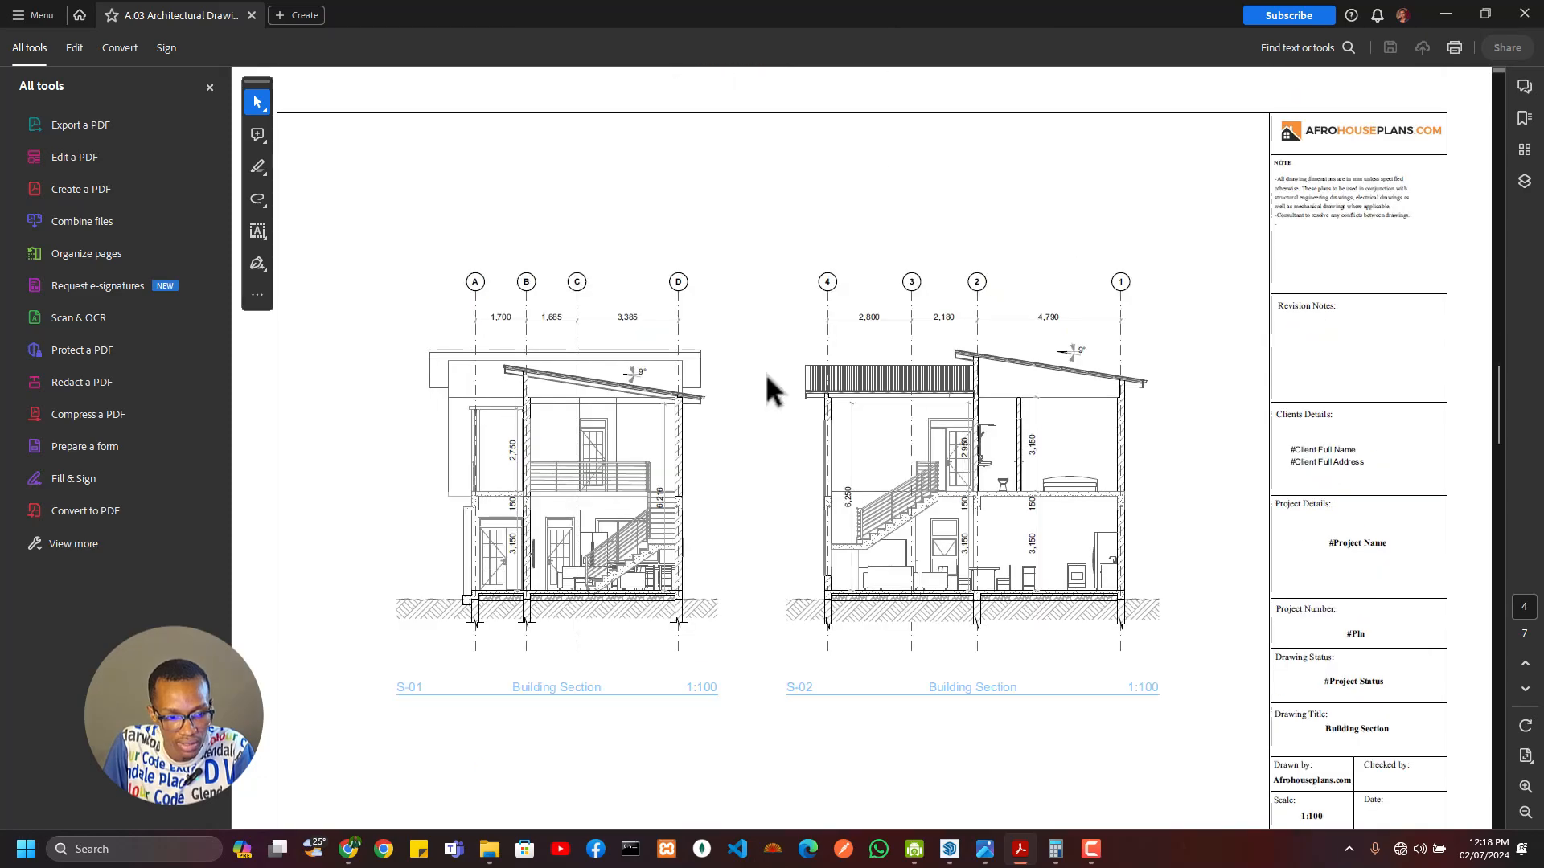
scroll(565, 431, "up", 5, "ctrl")
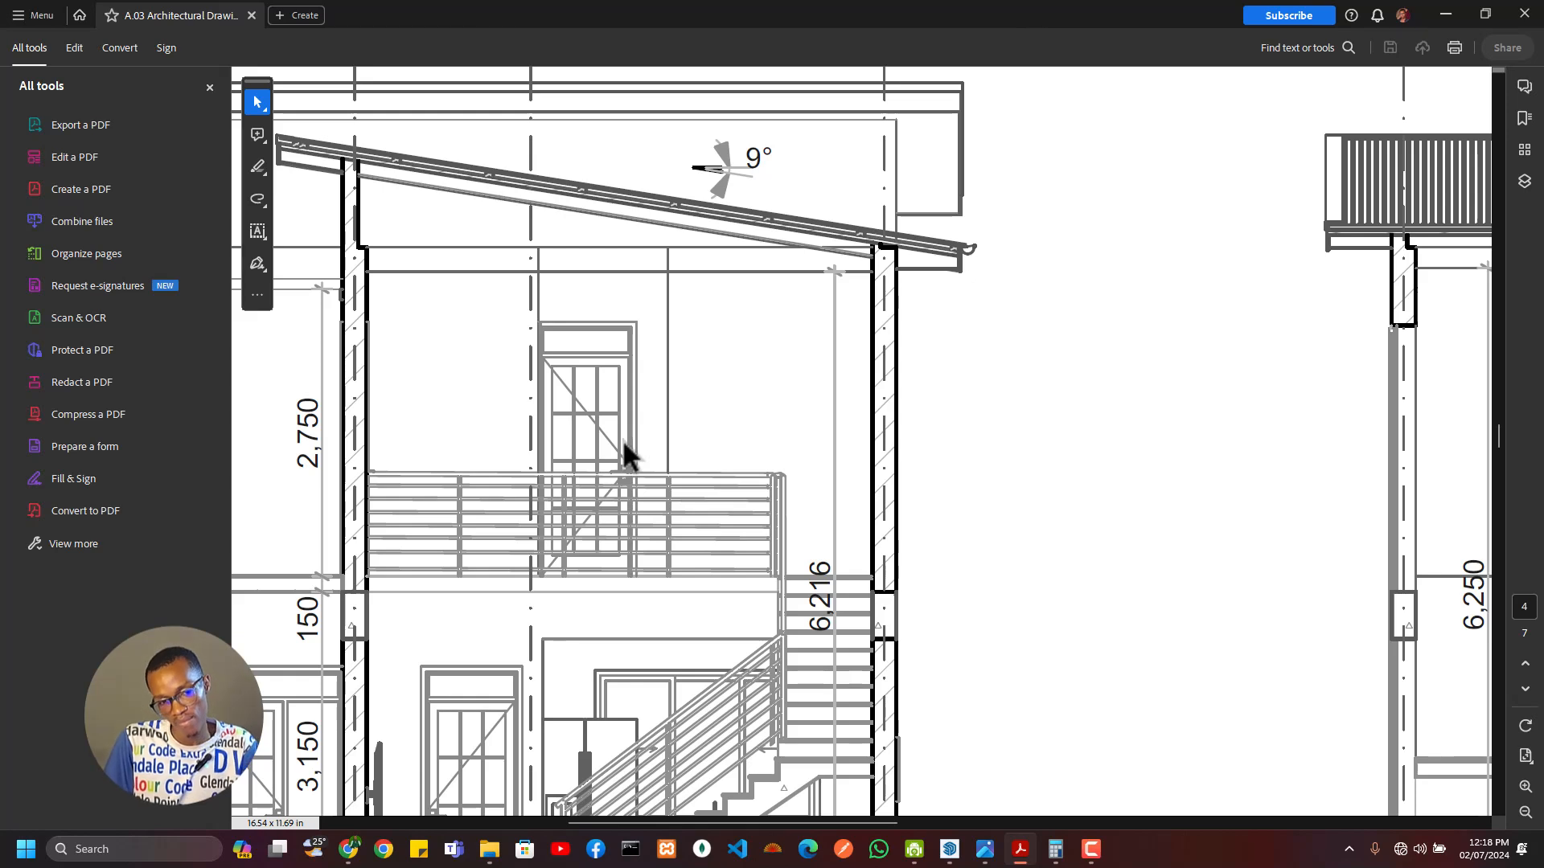
scroll(640, 444, "down", 1)
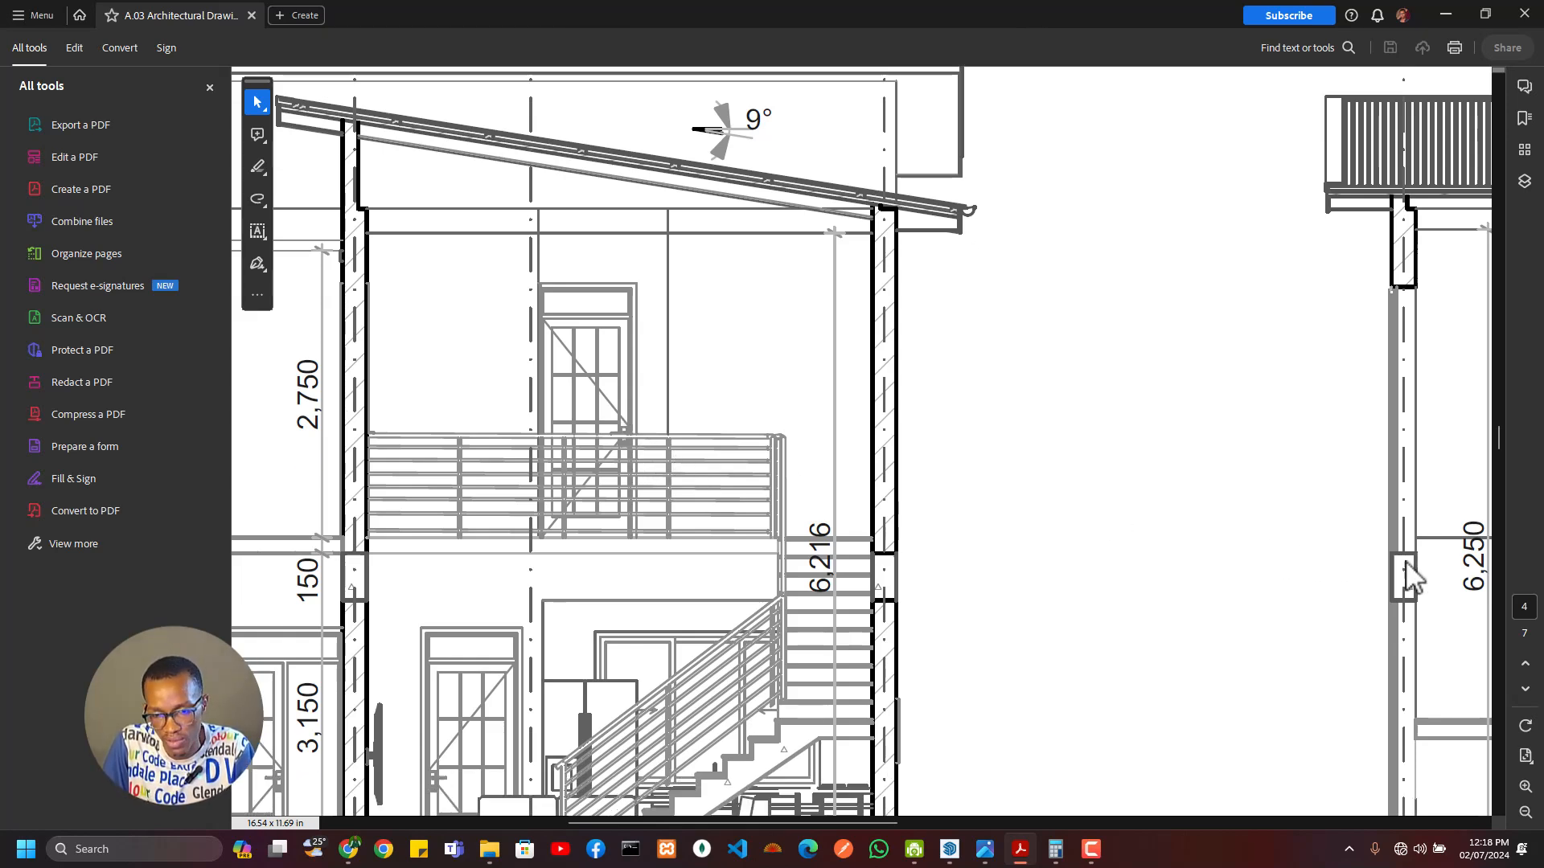
scroll(1027, 575, "down", 10)
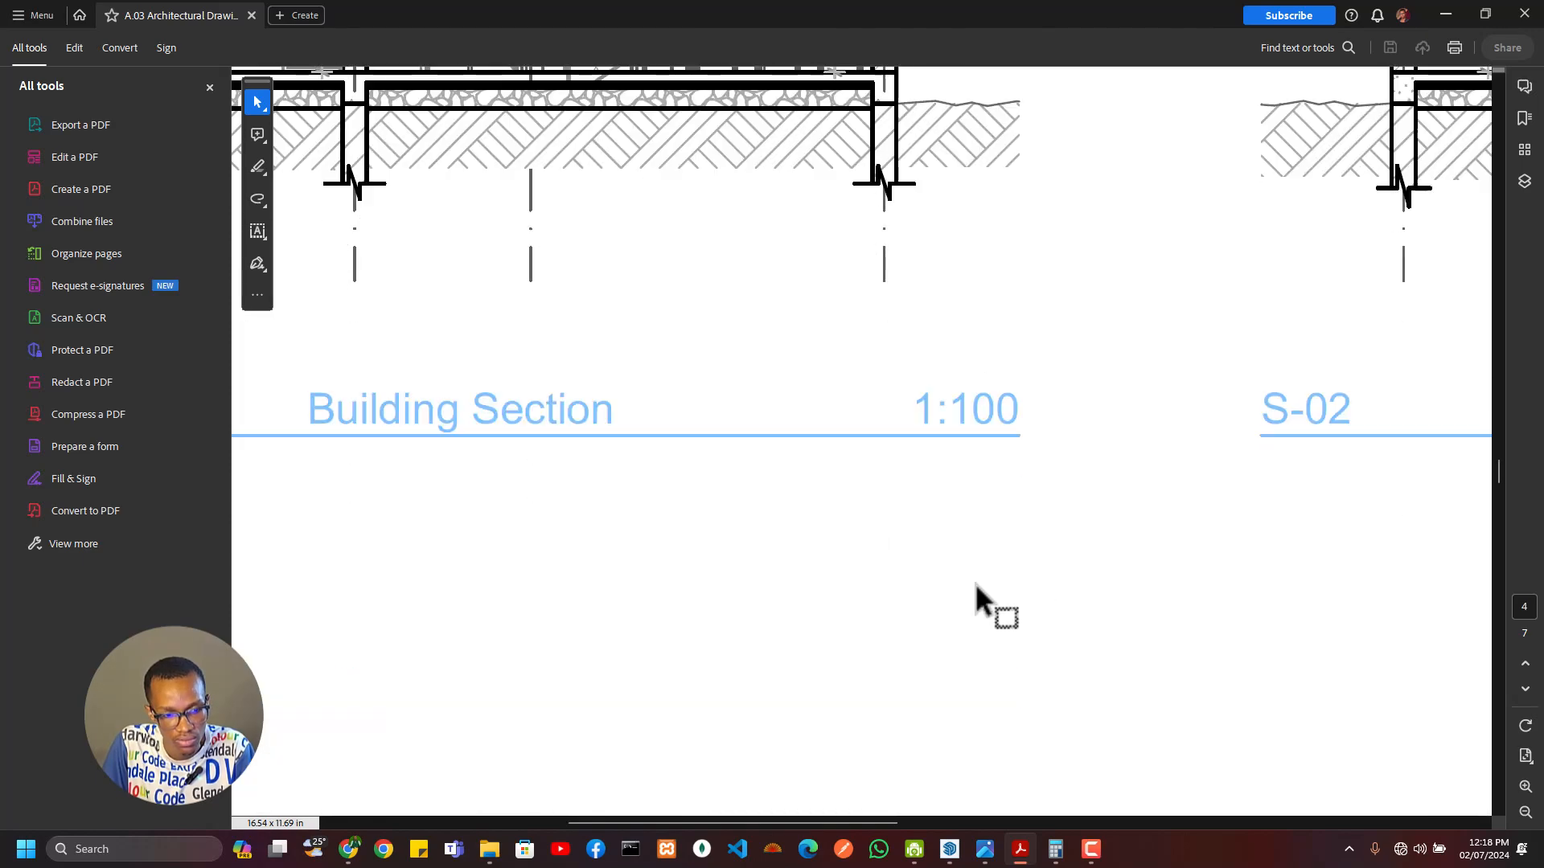
scroll(965, 571, "down", 3, "ctrl")
scroll(965, 568, "down", 20)
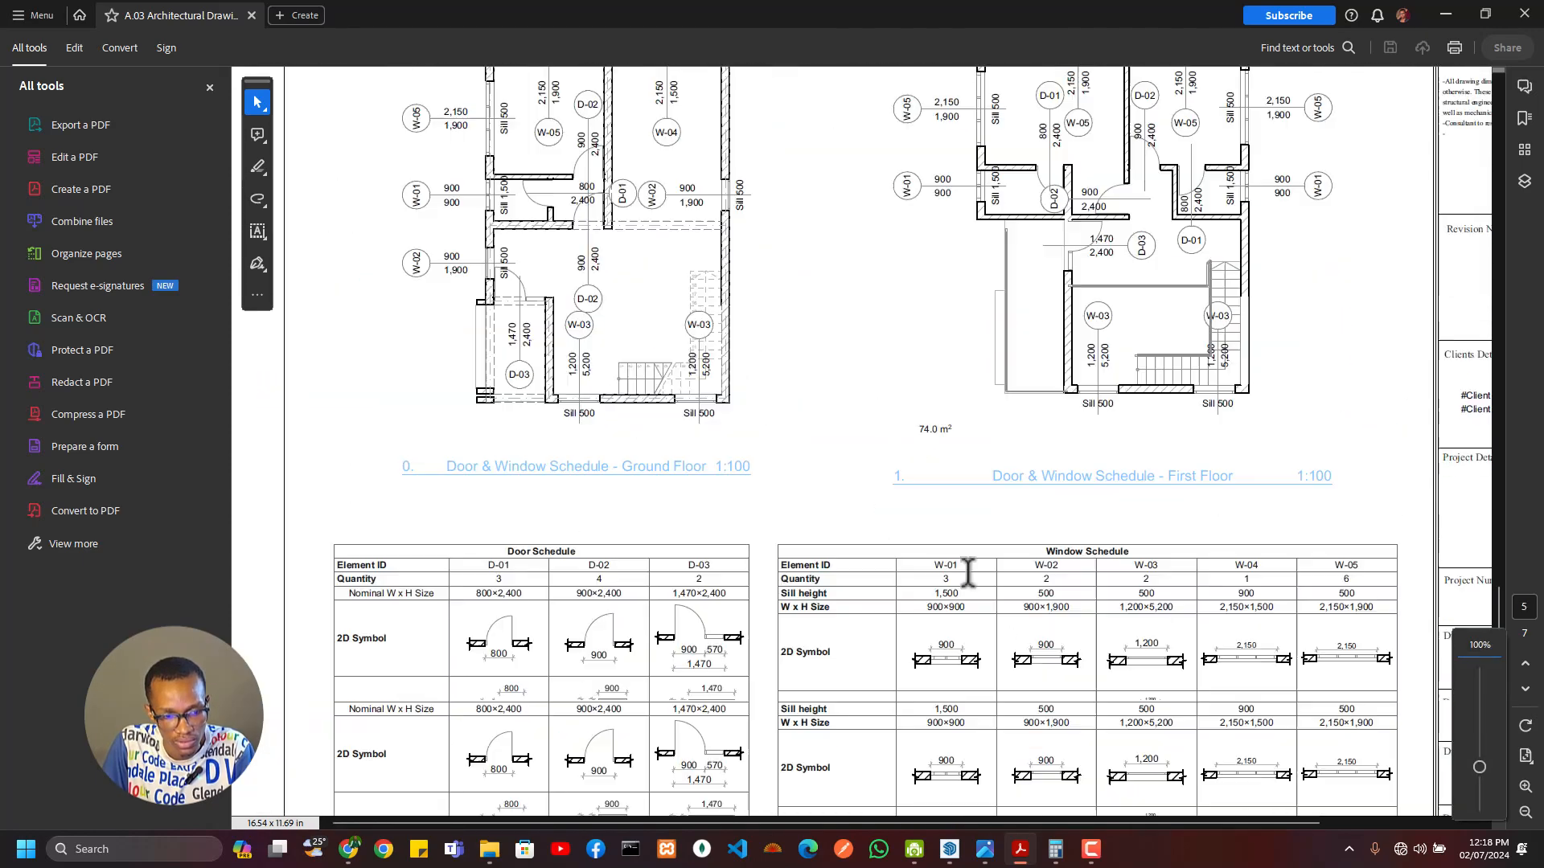
scroll(924, 553, "up", 20)
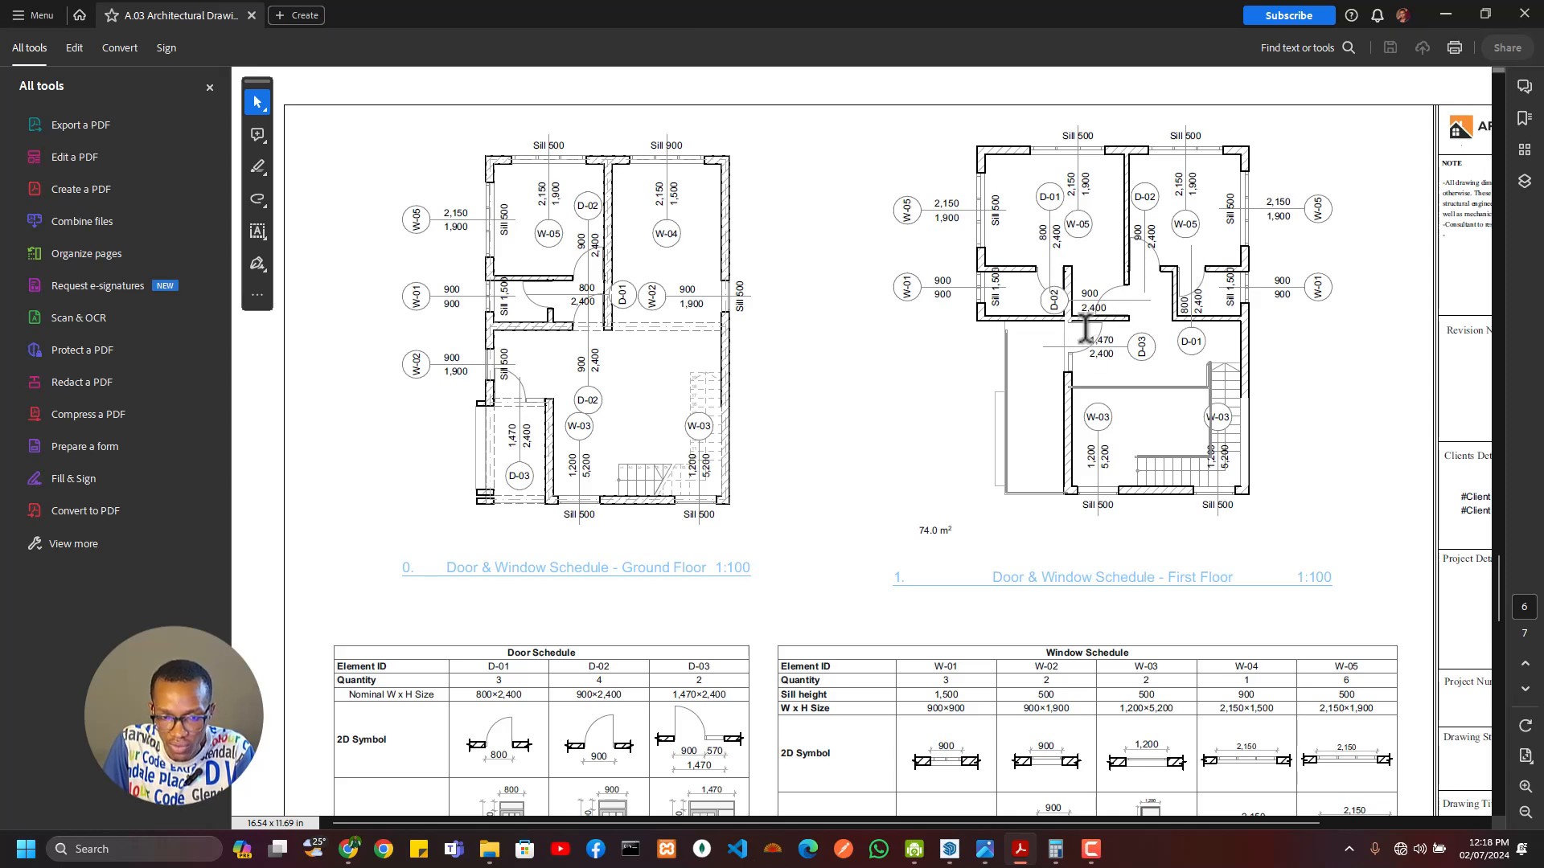
Step: Return to SketchUp, flip the selected hallway D-02 - Door through its thickness and move it 60 mm to seat it in its opening
key("alt+Tab")
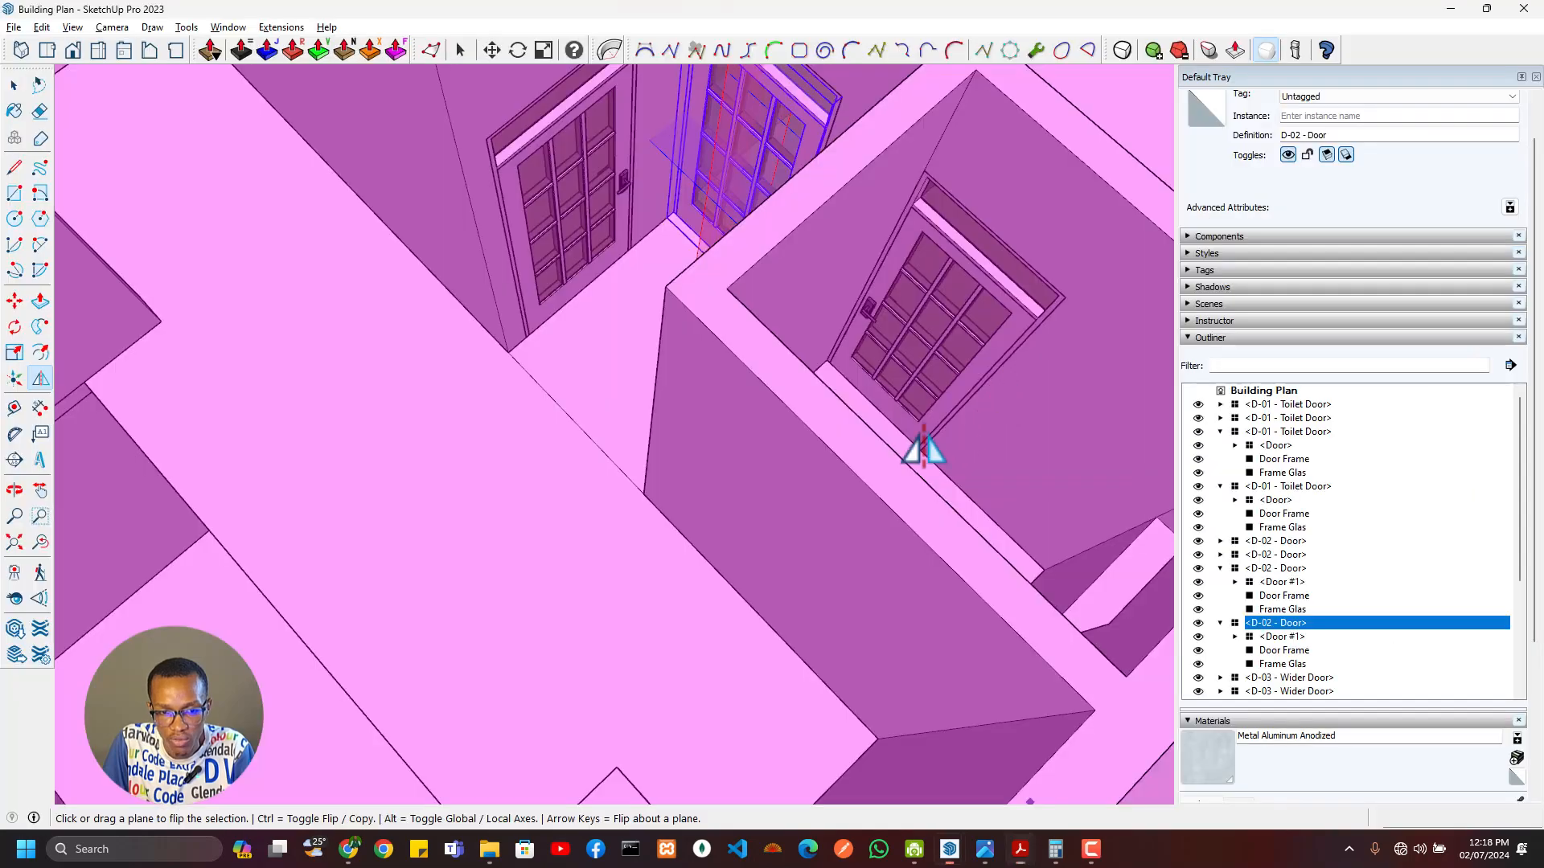
scroll(837, 400, "down", 3)
mouse_move(832, 394)
middle_mouse_down()
mouse_move(772, 362)
mouse_move(715, 391)
middle_mouse_up()
scroll(714, 392, "up", 4)
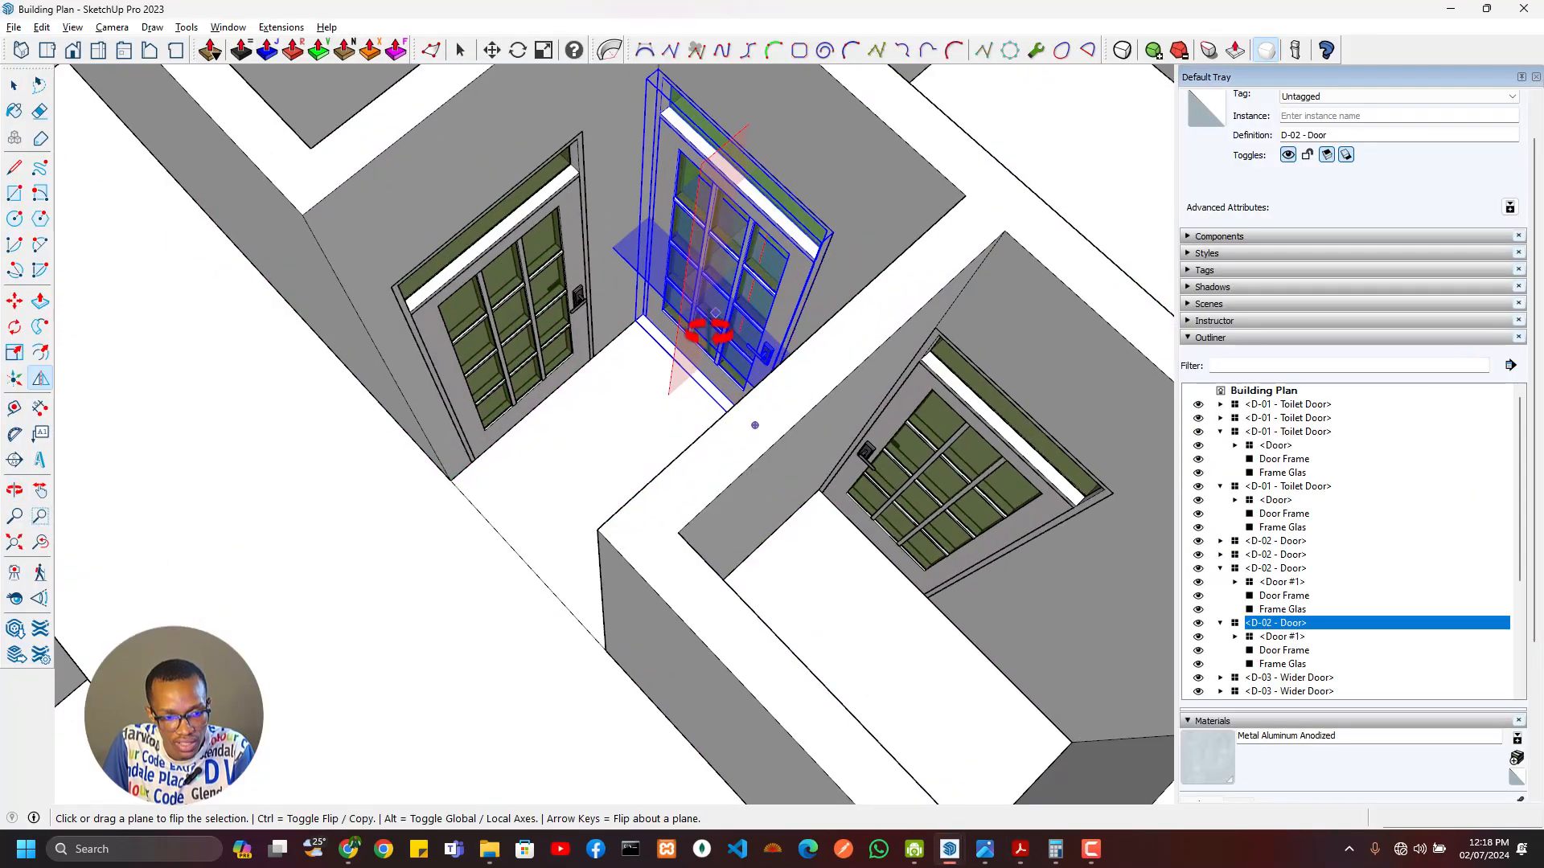
scroll(674, 354, "up", 4)
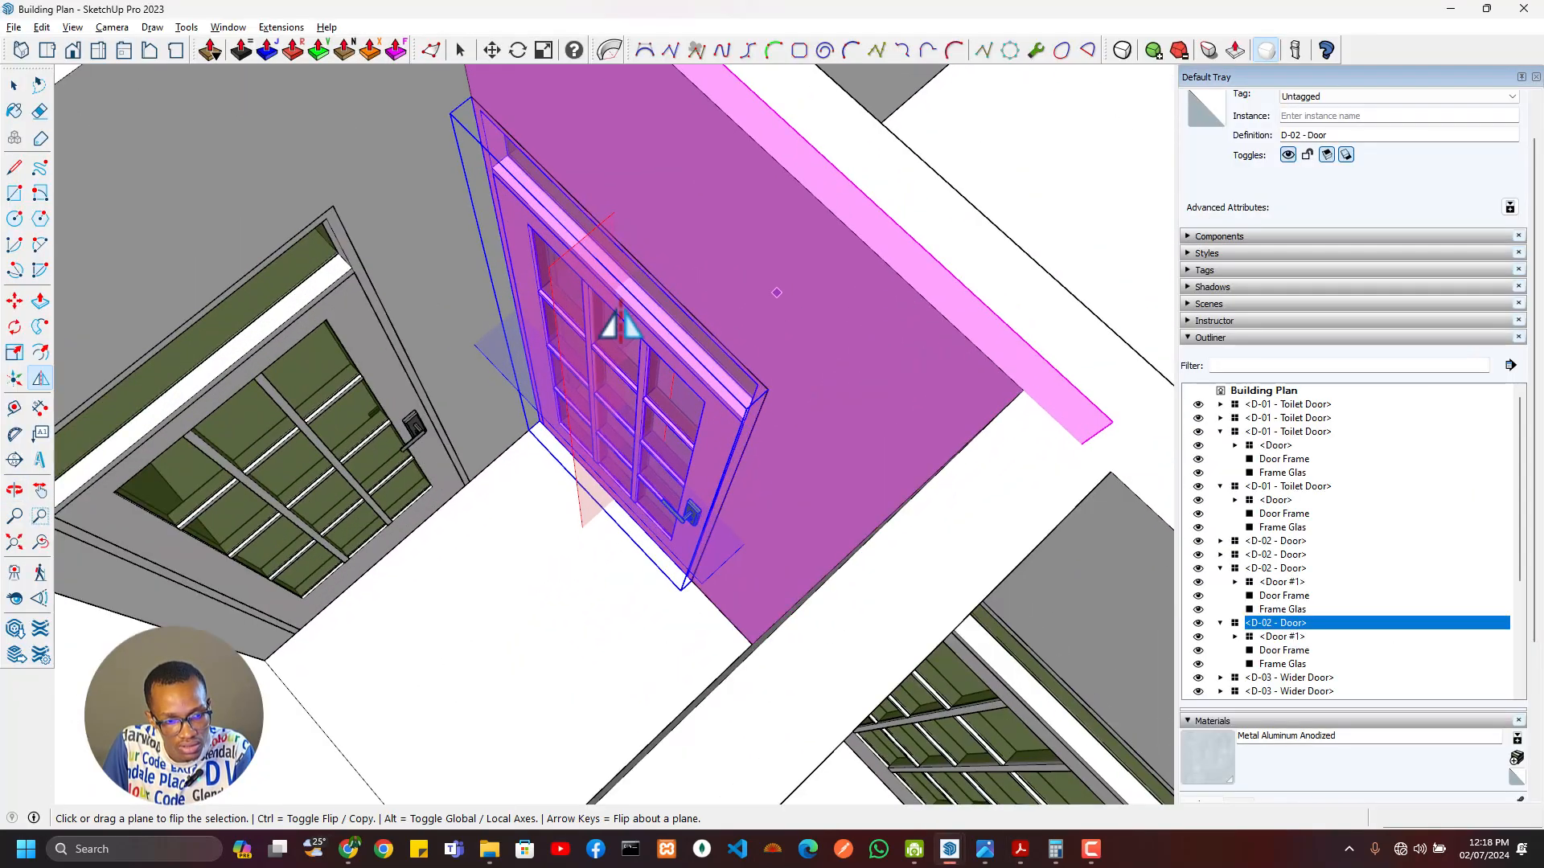
middle_click_drag(627, 321, 644, 234)
scroll(644, 234, "up", 8)
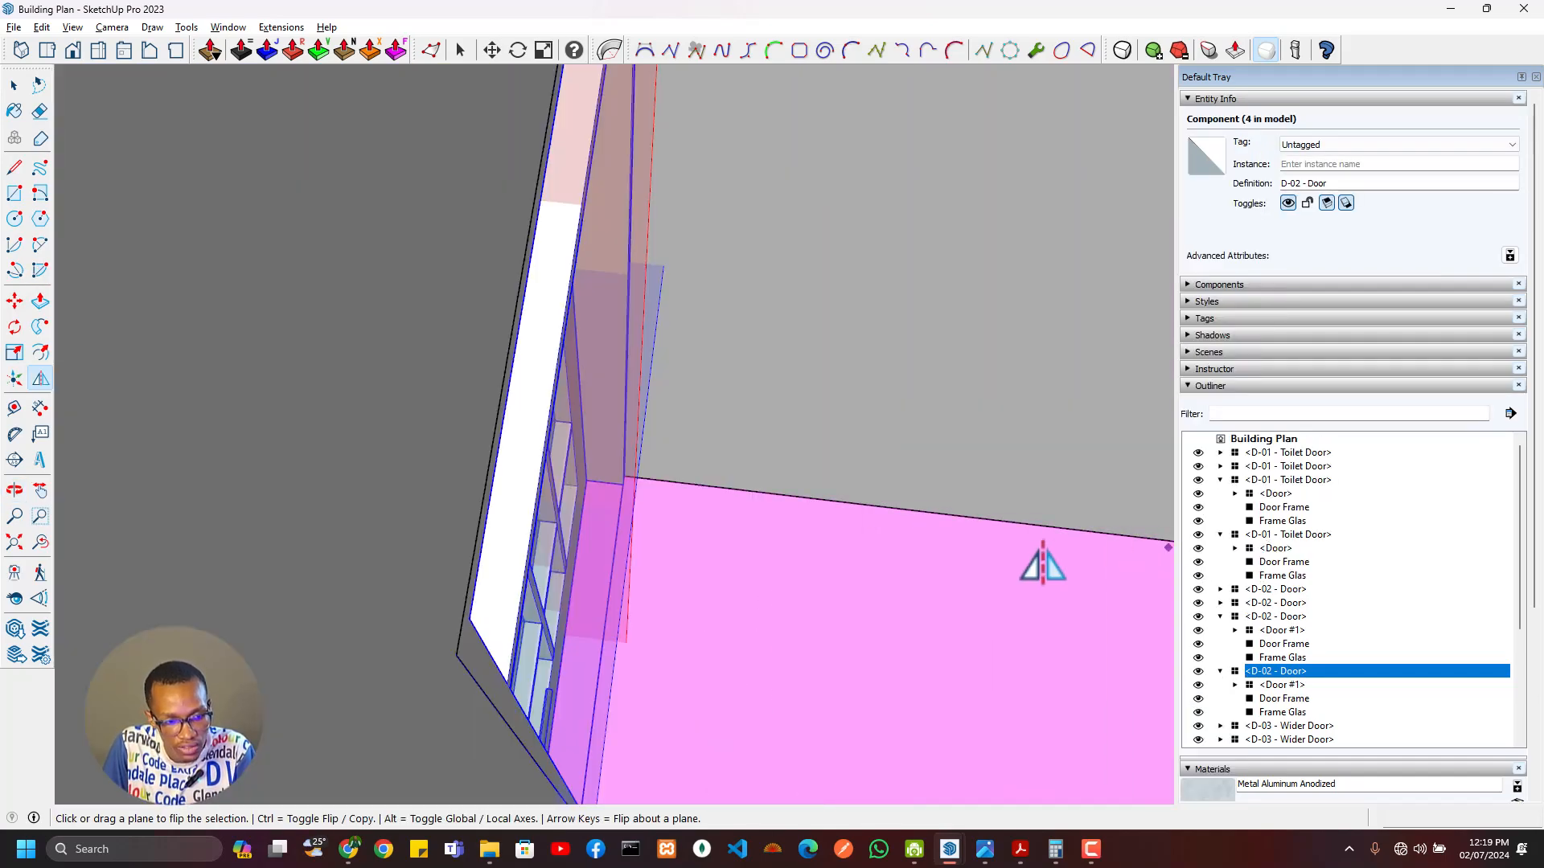
middle_click_drag(1043, 567, 678, 509)
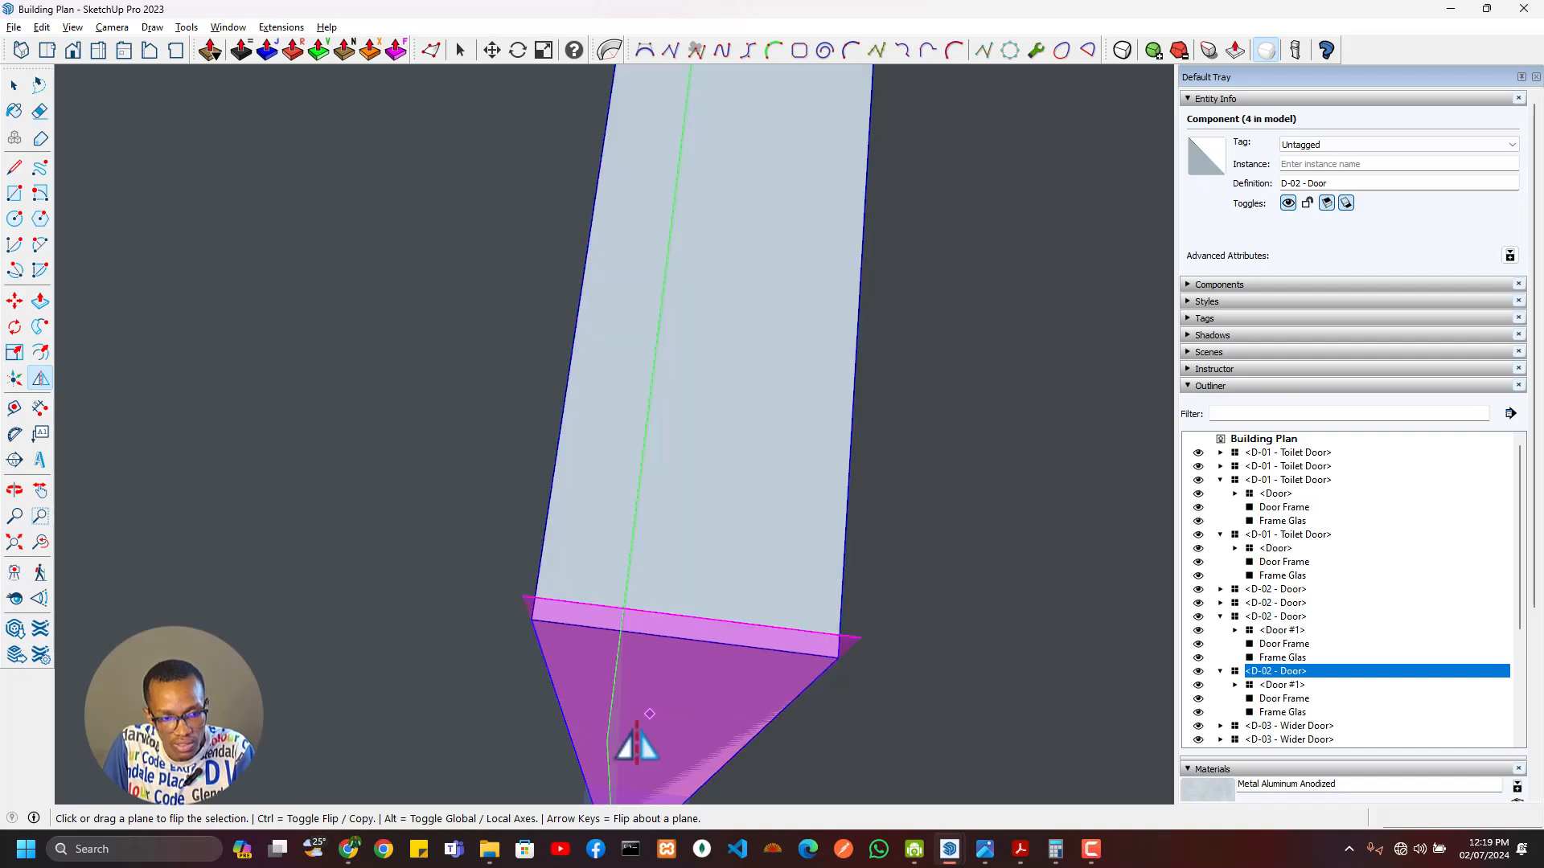
middle_click_drag(625, 733, 704, 635)
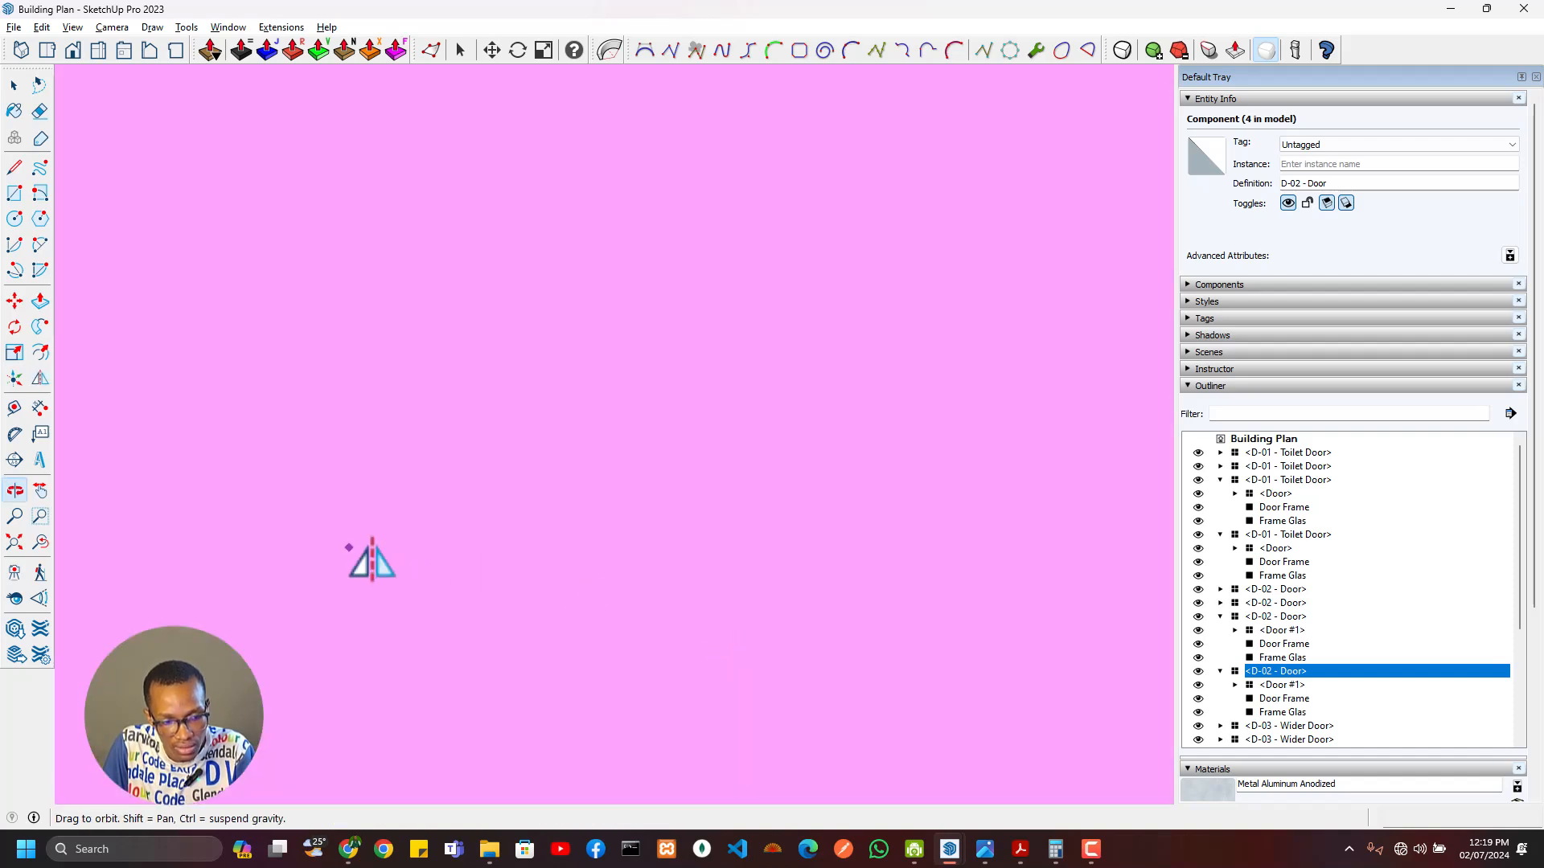
middle_click_drag(522, 553, 788, 526)
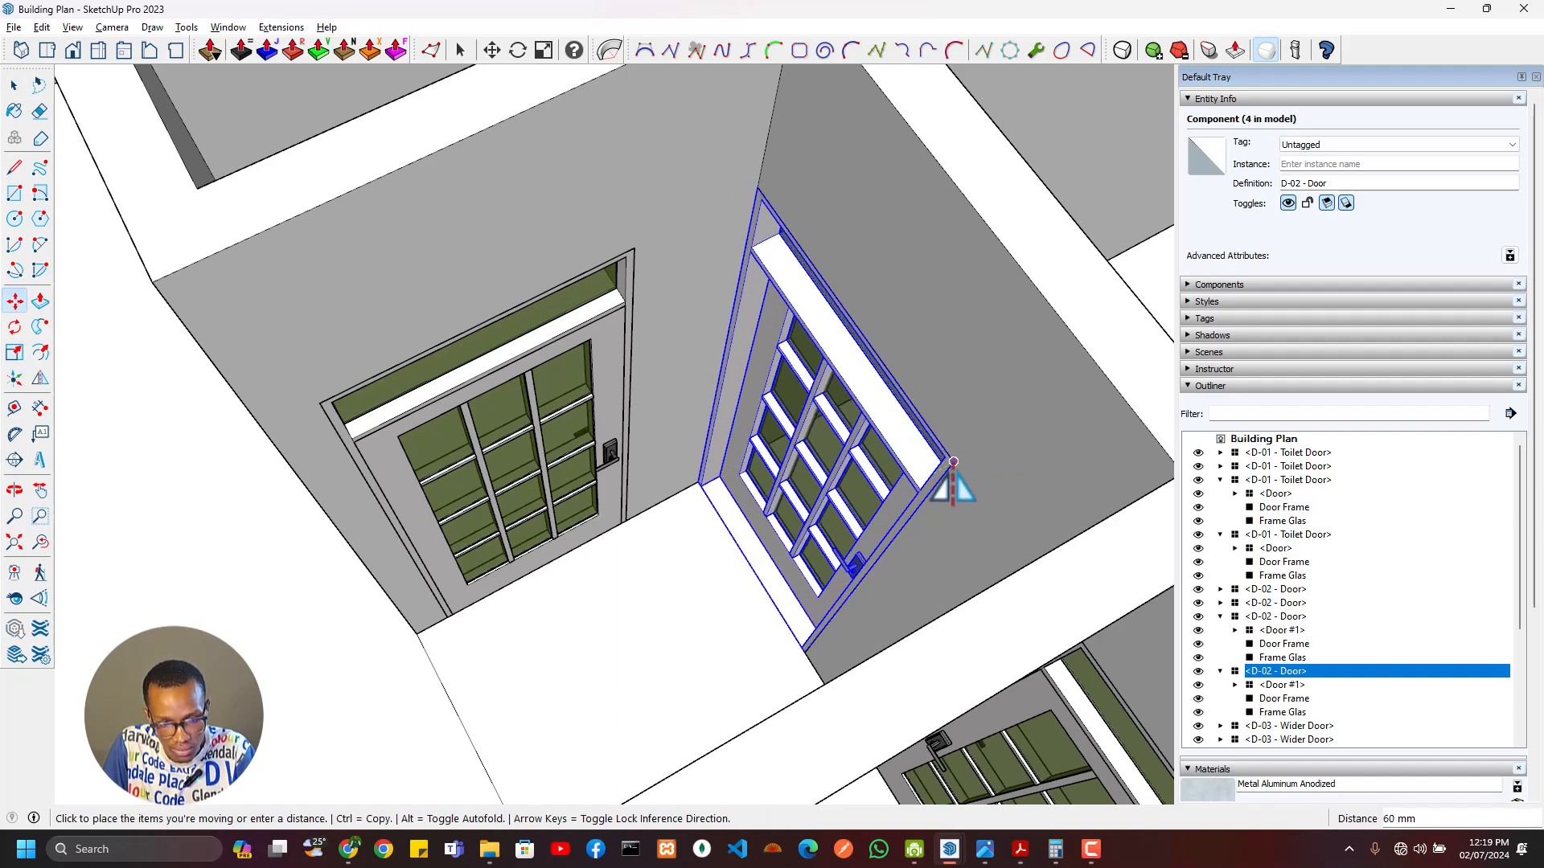
Step: Flip the D-01 - Toilet Door in the toilet beside the hallway across its width to put its handle on the opposite side
scroll(553, 470, "down", 3)
middle_click_drag(553, 471, 692, 579)
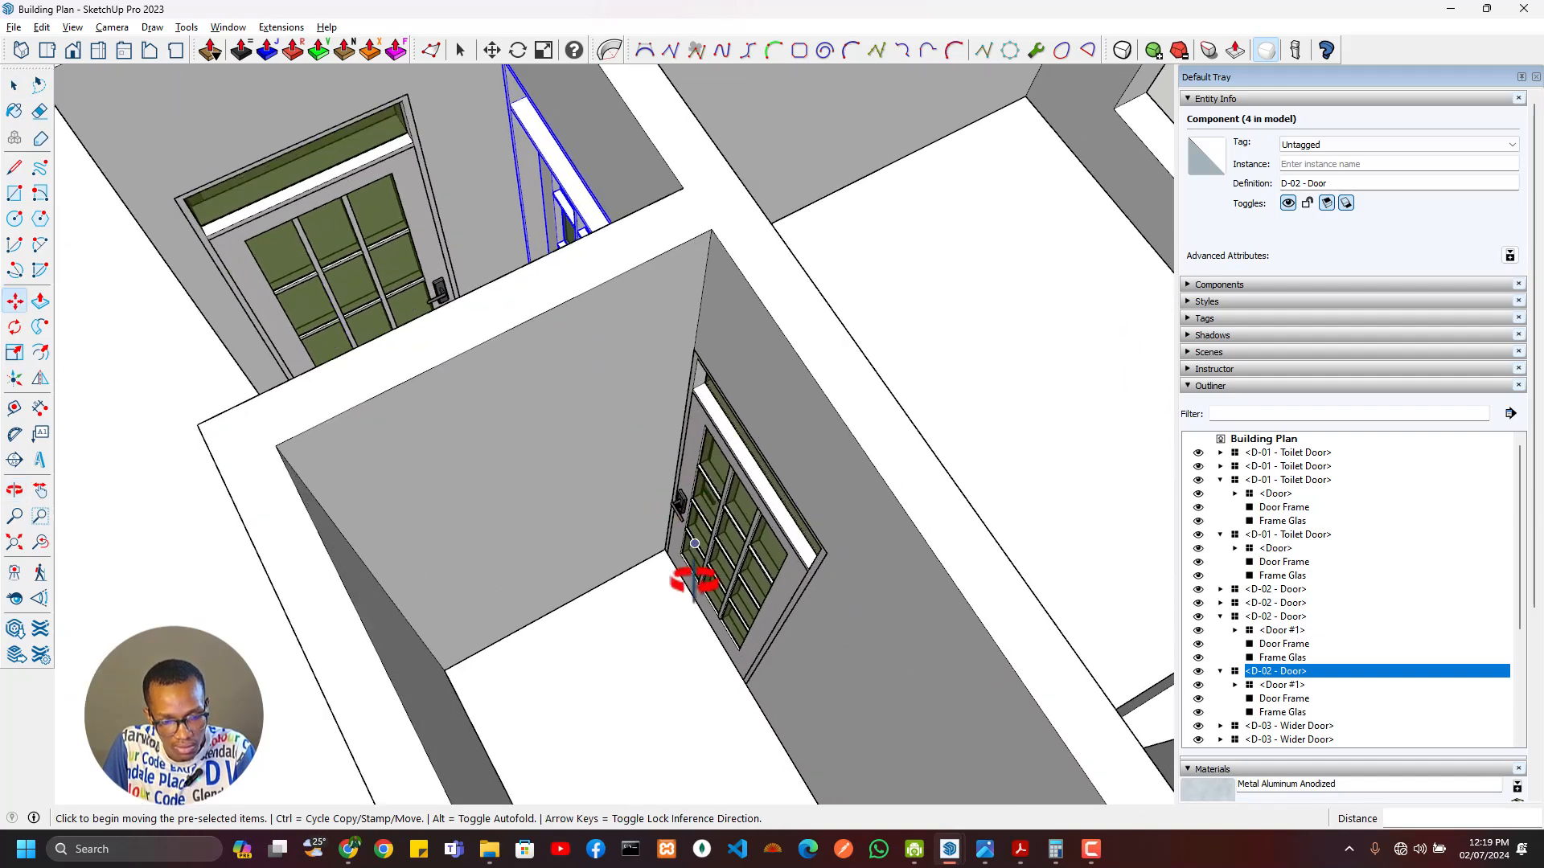
scroll(708, 559, "up", 5)
middle_click_drag(738, 521, 740, 407)
left_click(896, 510)
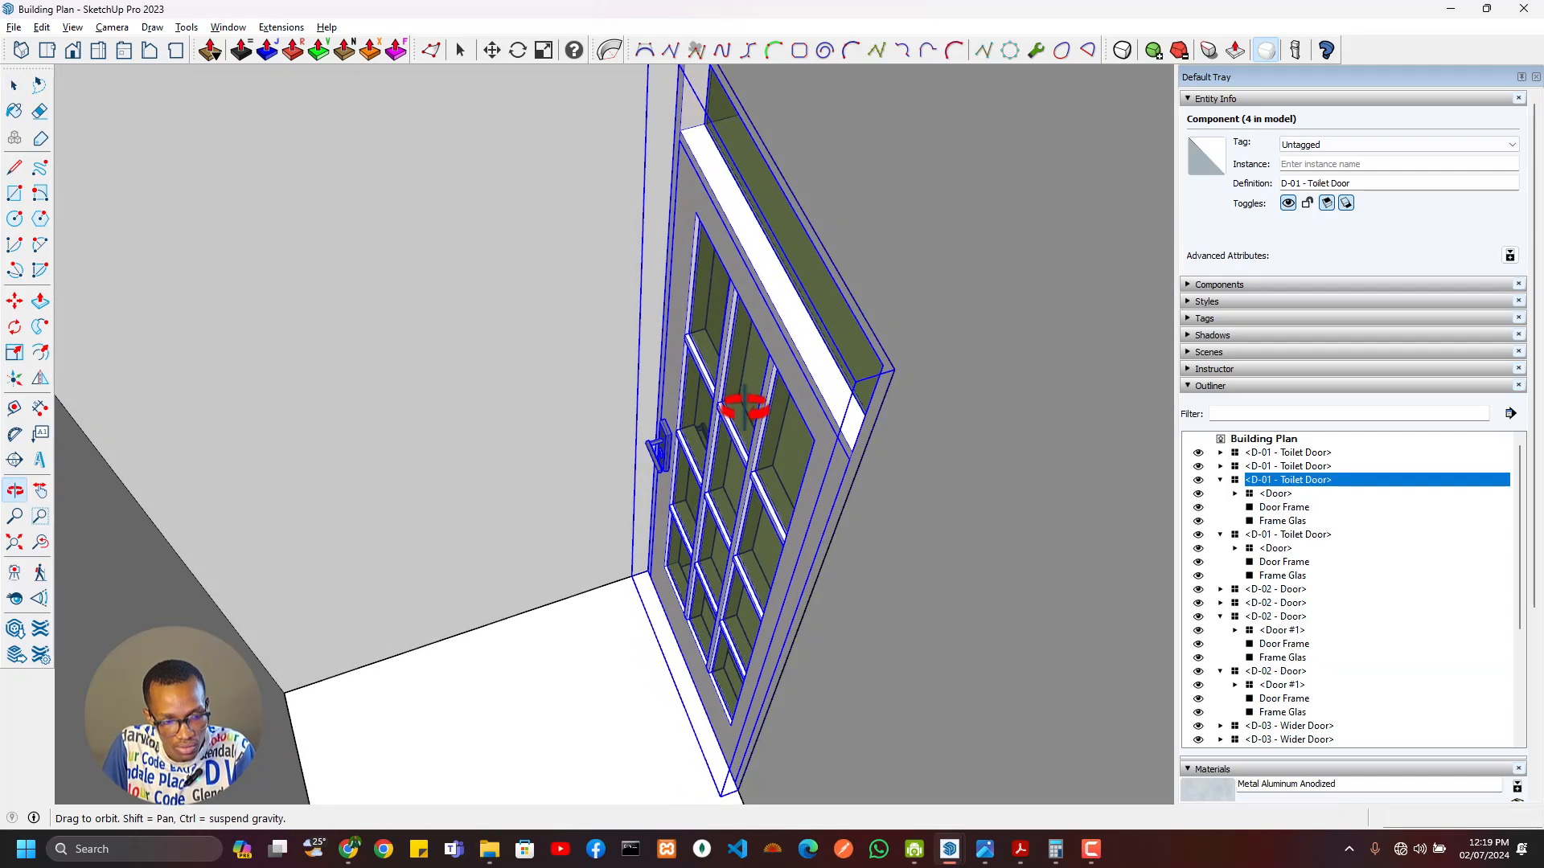
scroll(895, 391, "up", 3)
middle_click_drag(895, 391, 800, 476)
left_click(39, 377)
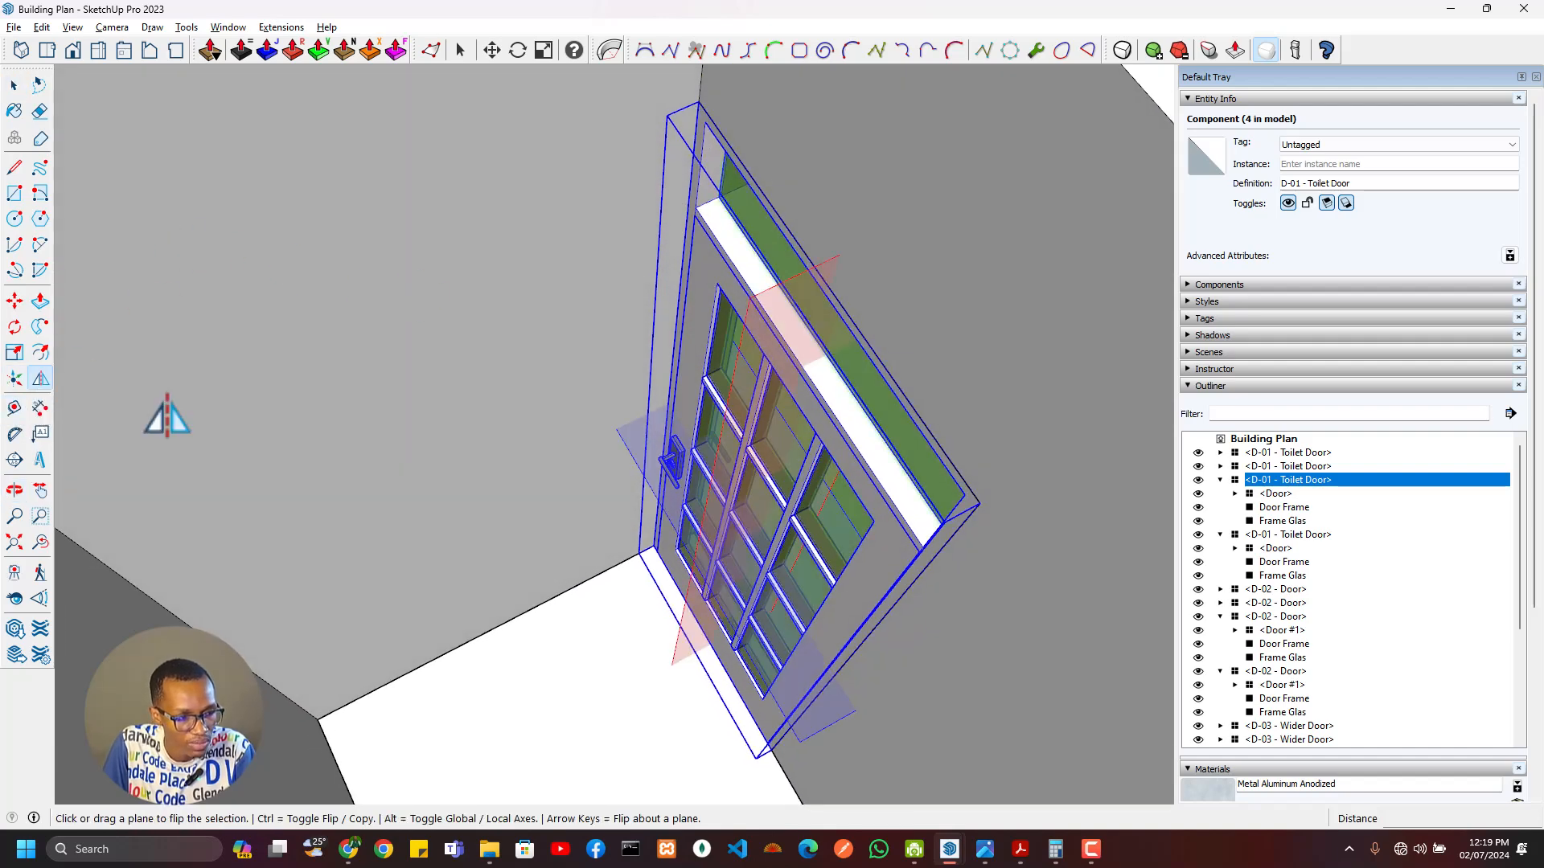
scroll(768, 546, "down", 2)
scroll(770, 545, "down", 1)
middle_click_drag(770, 545, 772, 451)
scroll(708, 354, "up", 4)
middle_click_drag(699, 339, 680, 293)
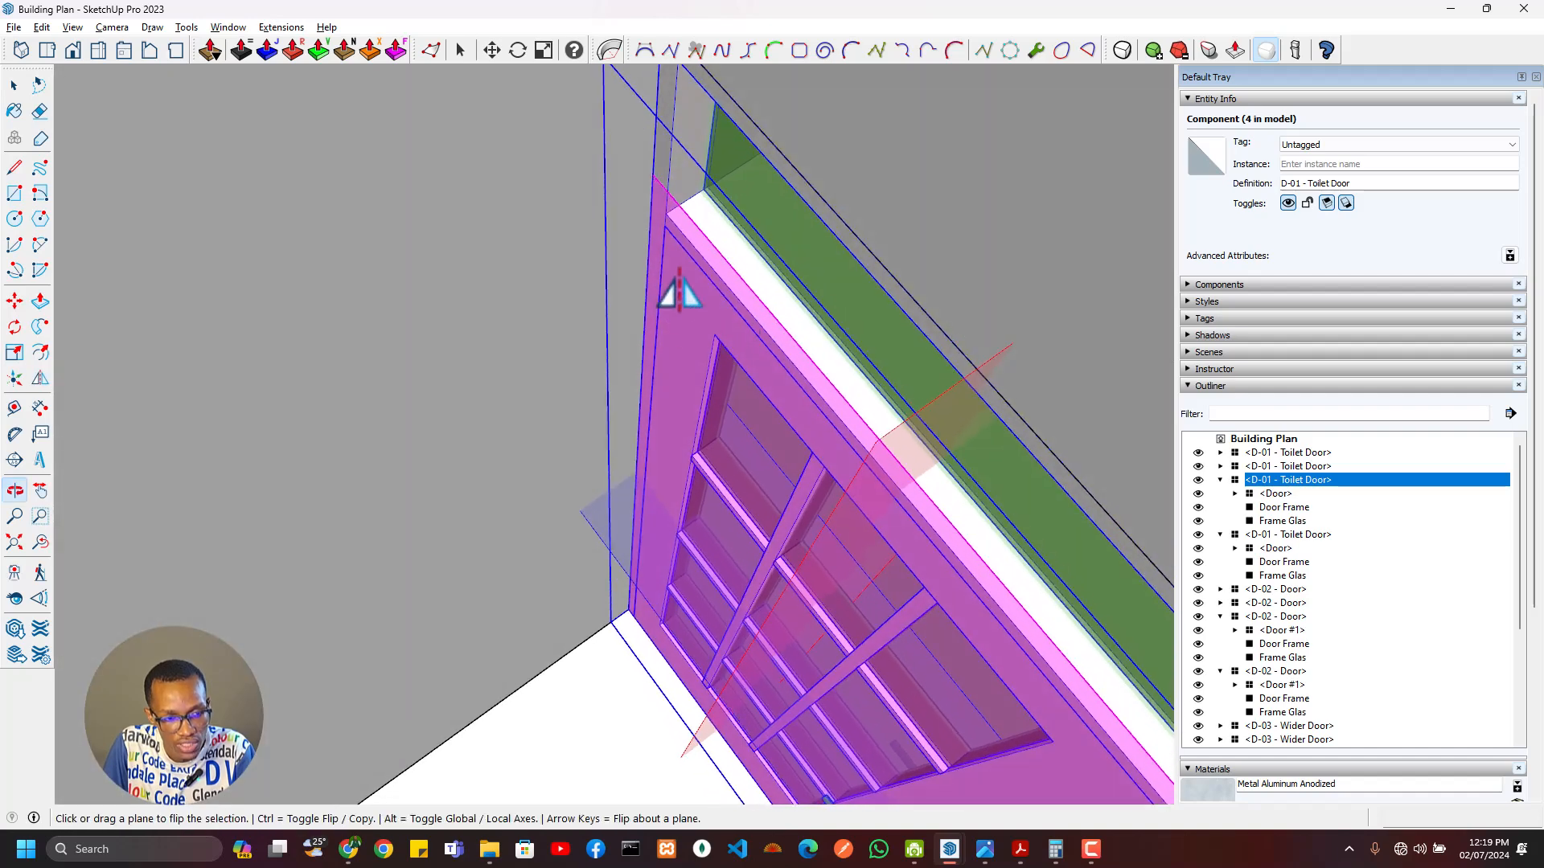
key("space")
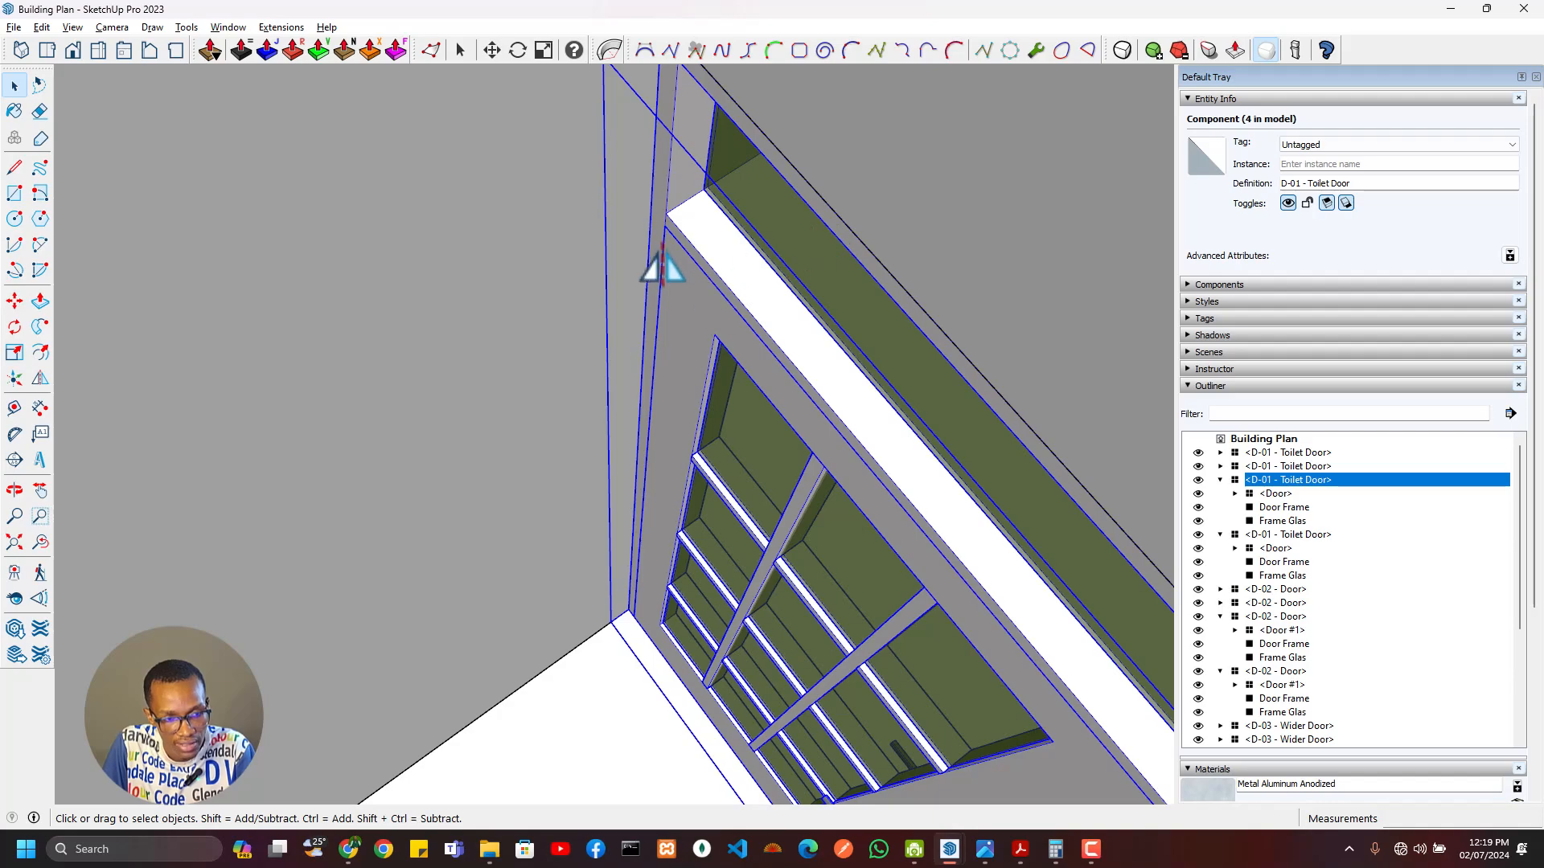
Step: Flip the other hallway D-02 - Door through its thickness and shift it 60 mm to seat it in its wall opening
middle_click_drag(734, 353, 613, 573)
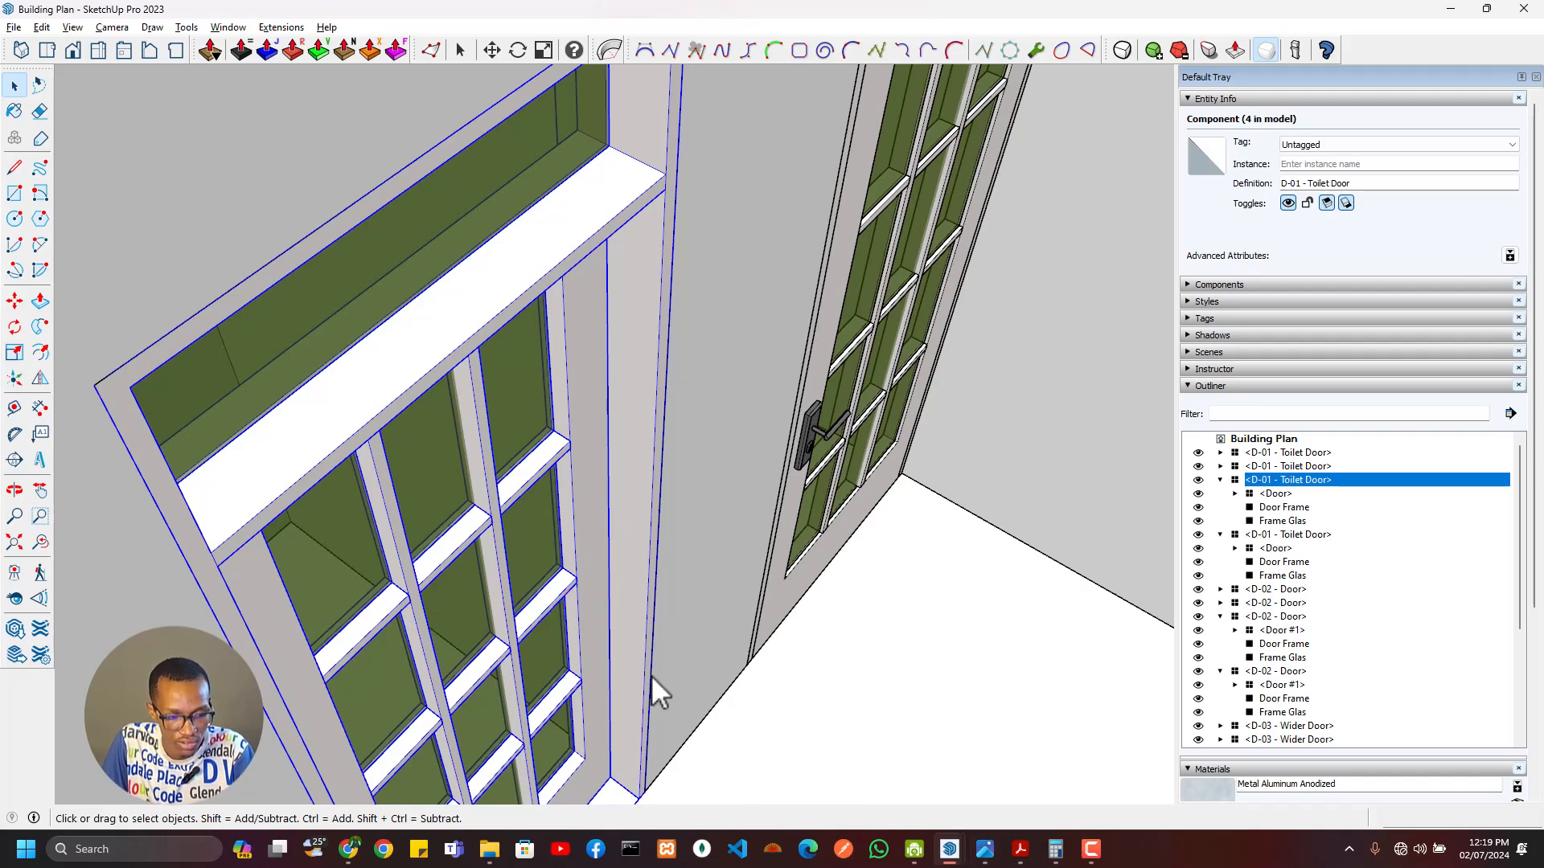
scroll(583, 553, "down", 5)
middle_click_drag(583, 552, 647, 459)
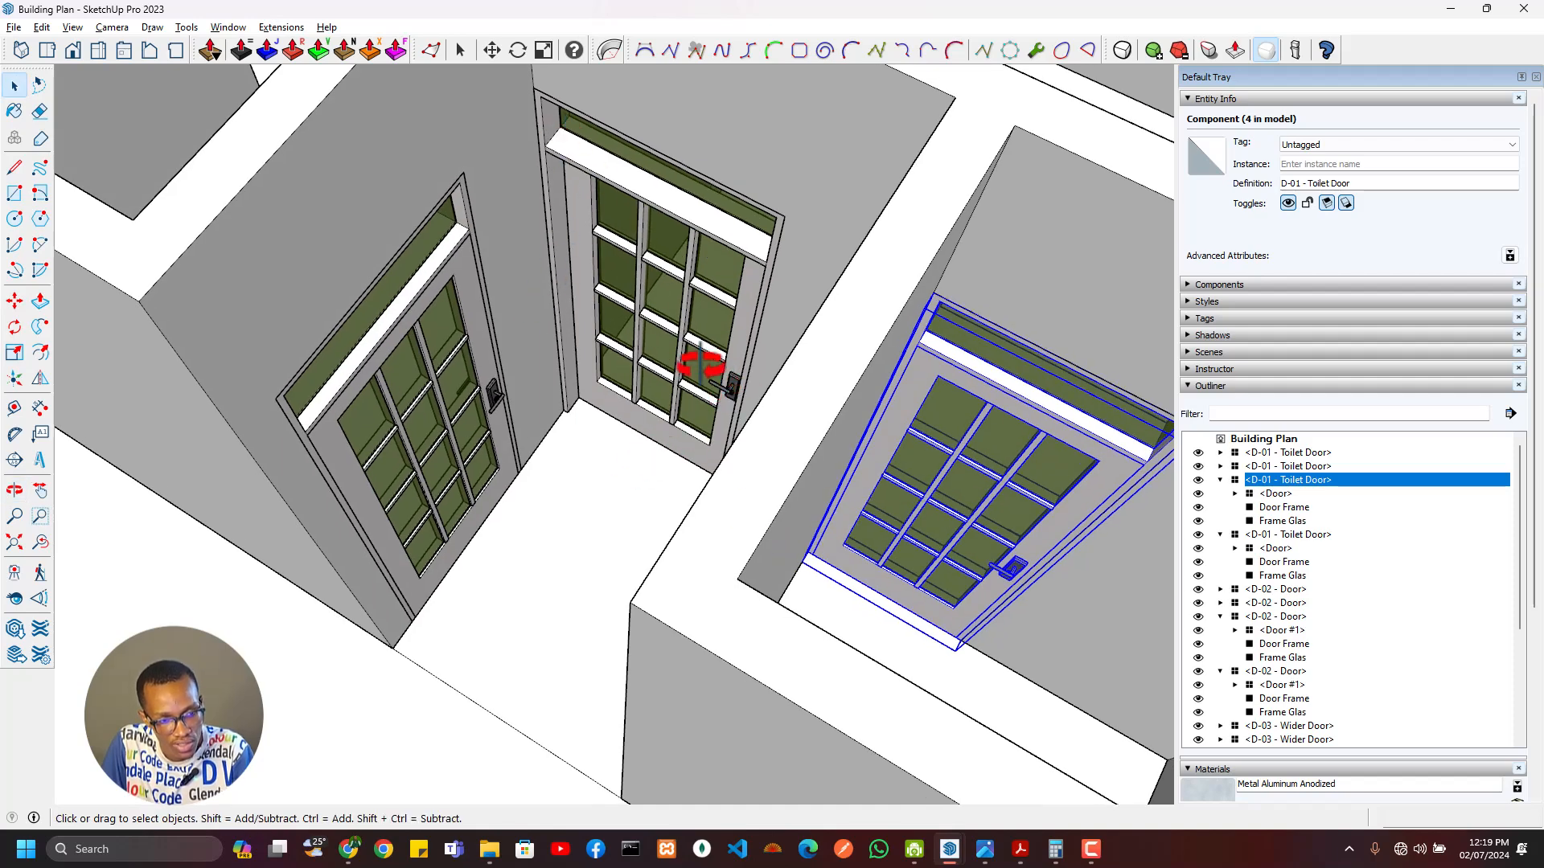
scroll(425, 419, "up", 3)
middle_click_drag(504, 382, 597, 419)
left_click(537, 421)
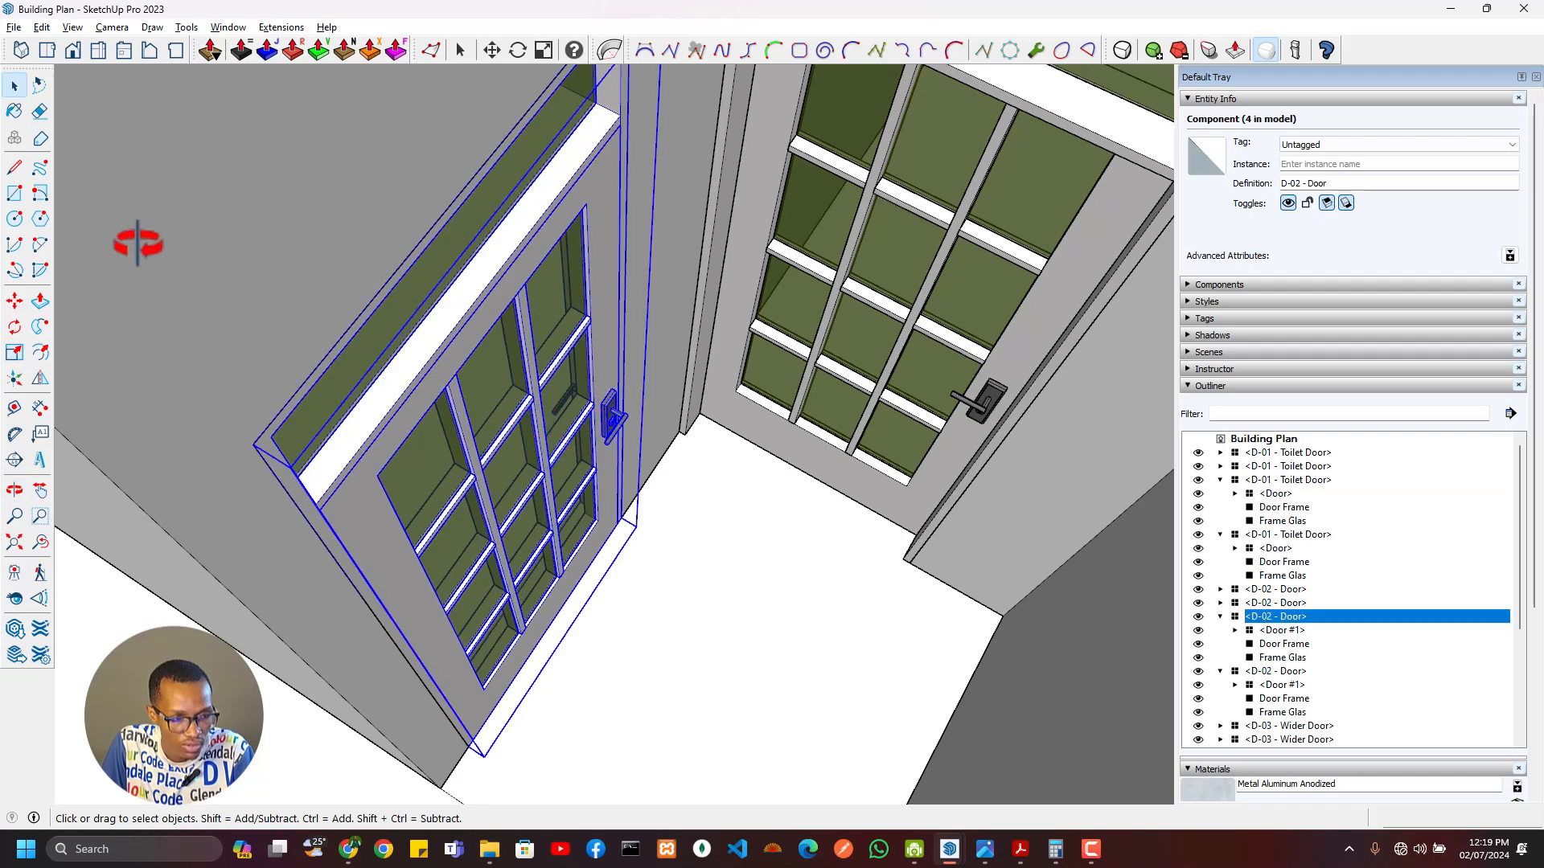
left_click(39, 378)
scroll(547, 387, "up", 3)
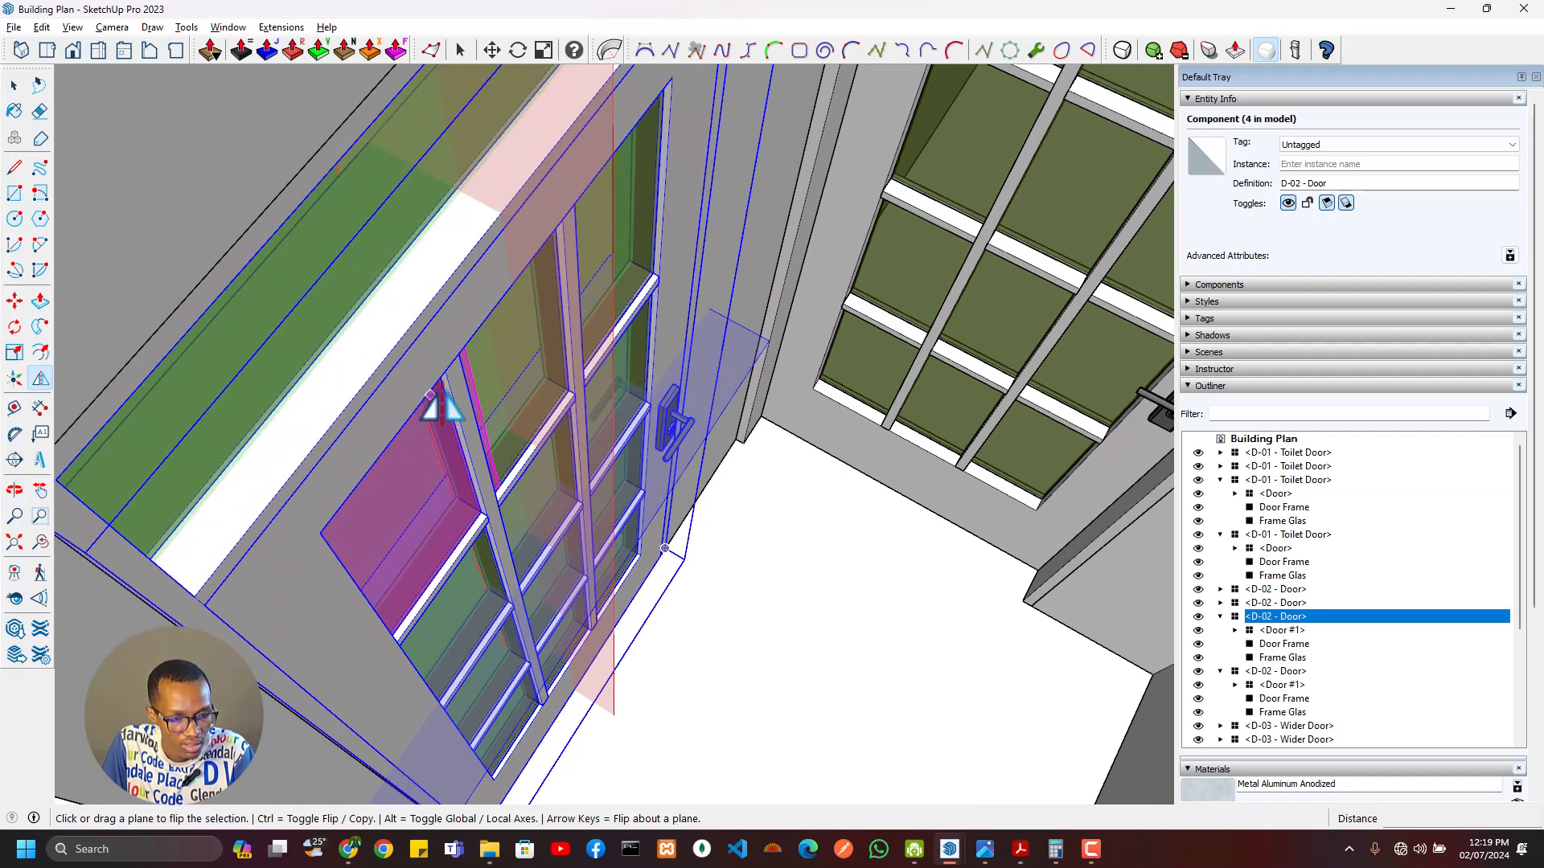
scroll(407, 265, "up", 3)
middle_click_drag(407, 266, 585, 265)
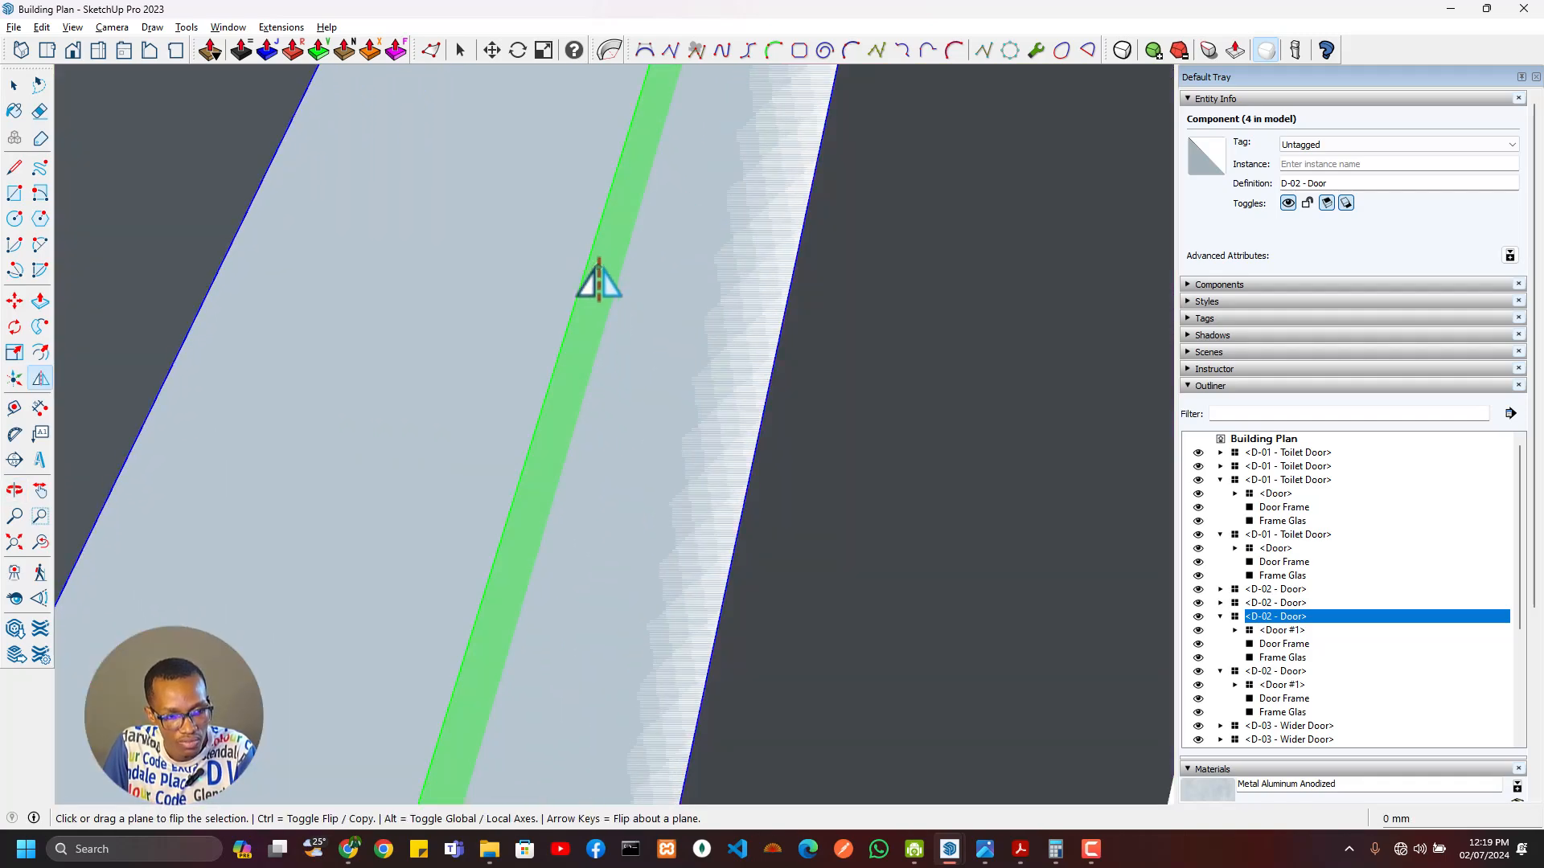
scroll(292, 303, "down", 4)
middle_click_drag(292, 303, 472, 358)
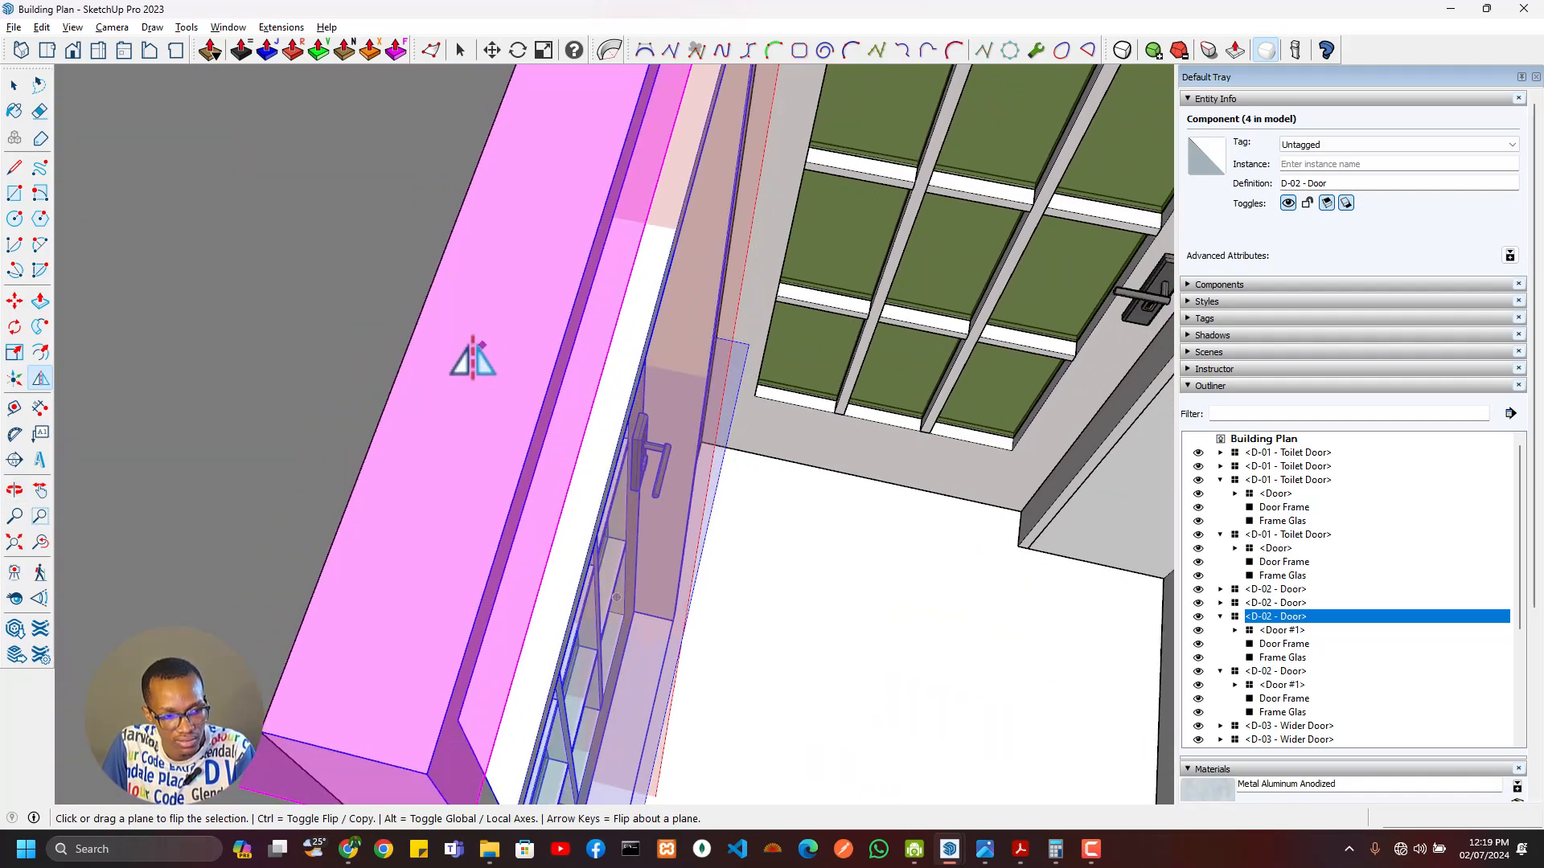
scroll(483, 362, "down", 1)
middle_click_drag(542, 549, 395, 466)
left_click(395, 467)
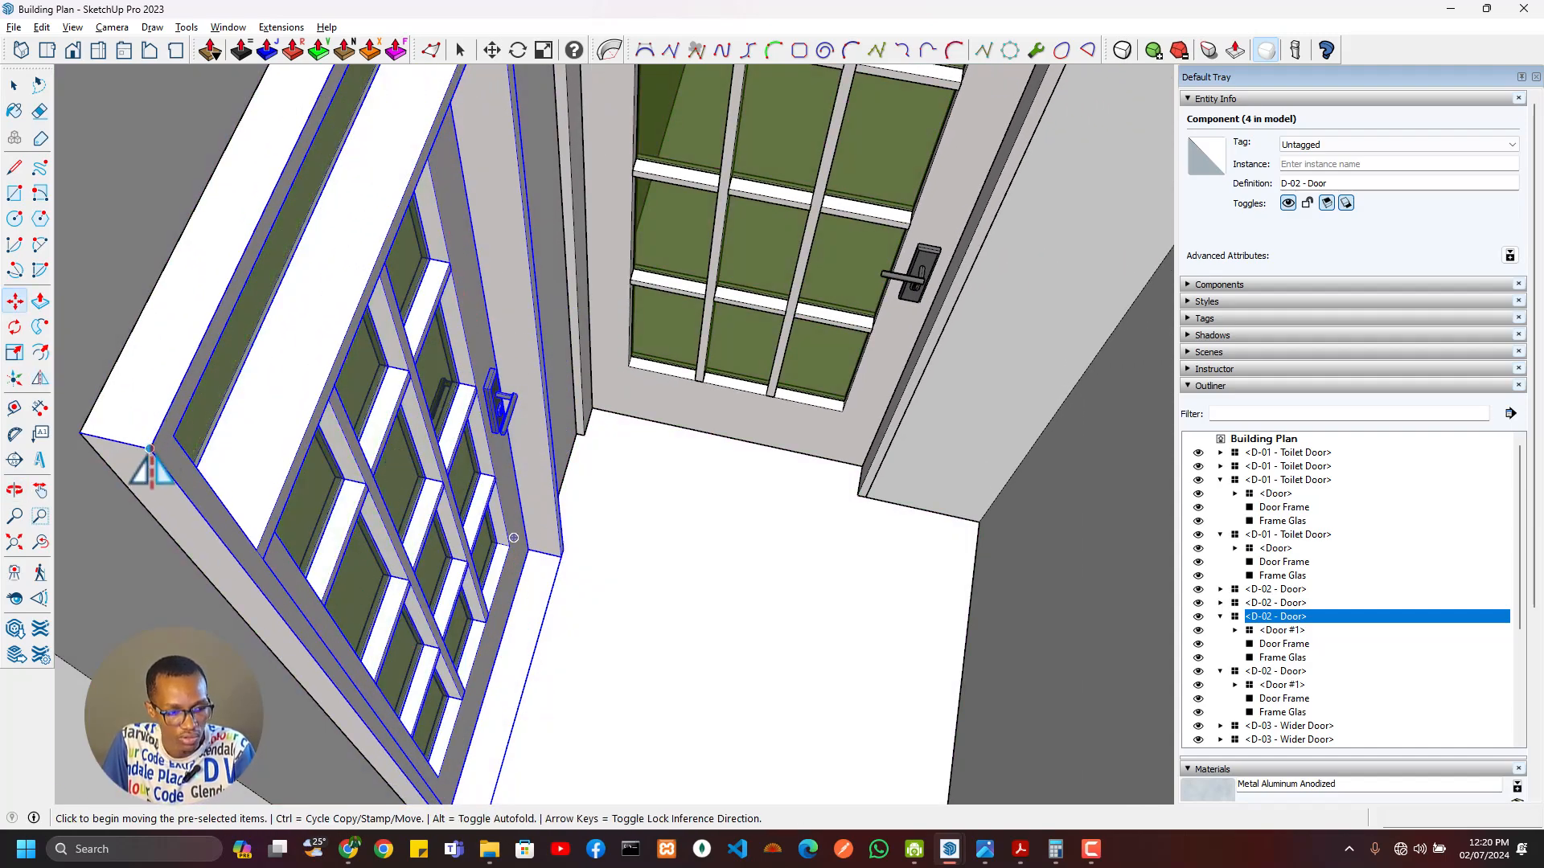
left_click(149, 448)
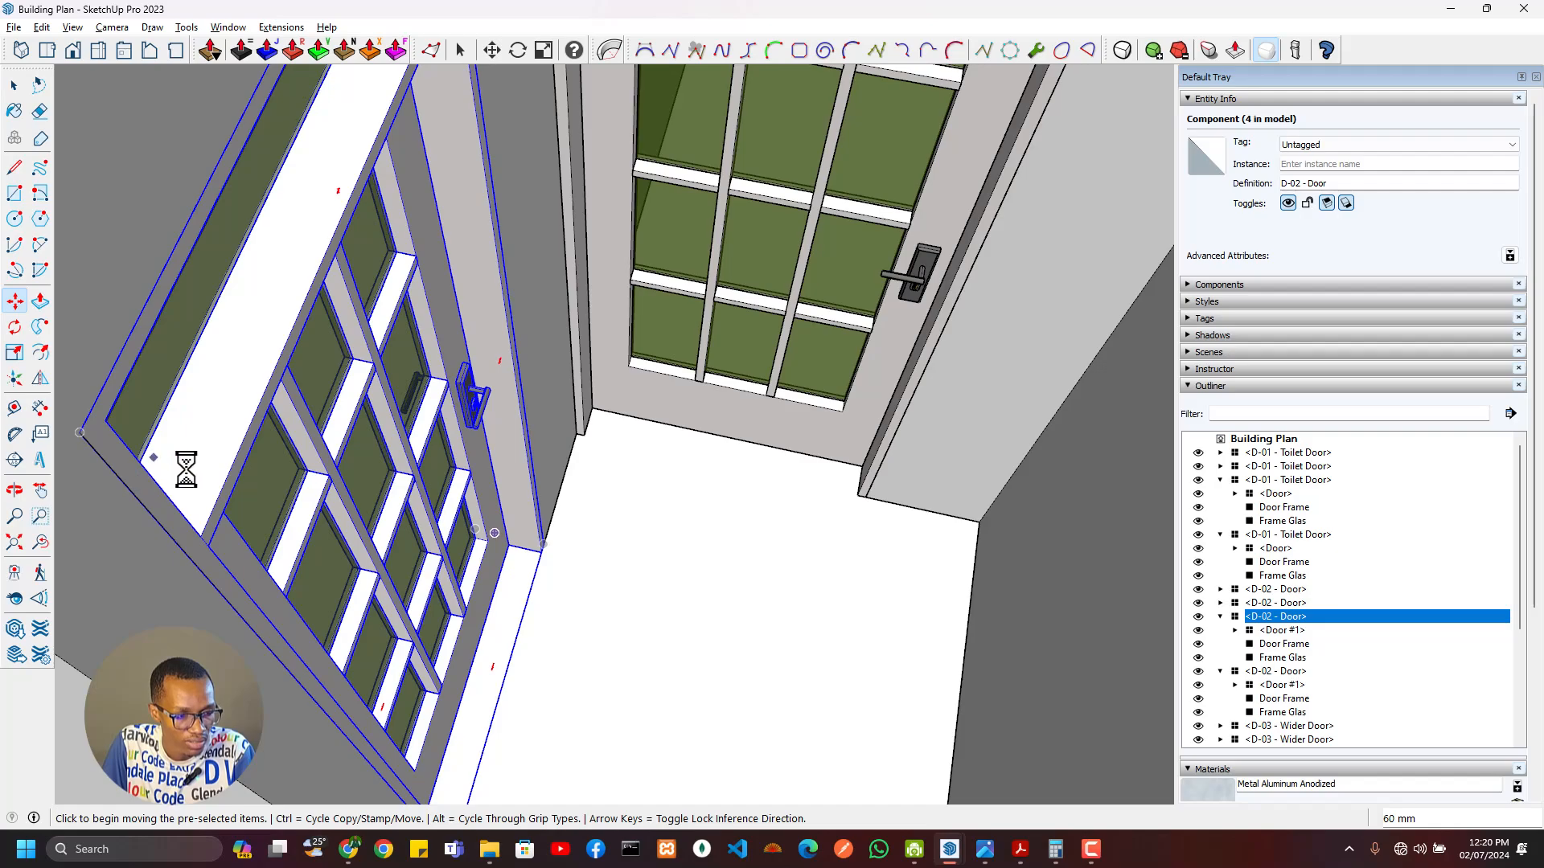
Step: Examine the placed doors of the first-floor toilets and hallway from several sides
scroll(186, 469, "down", 10)
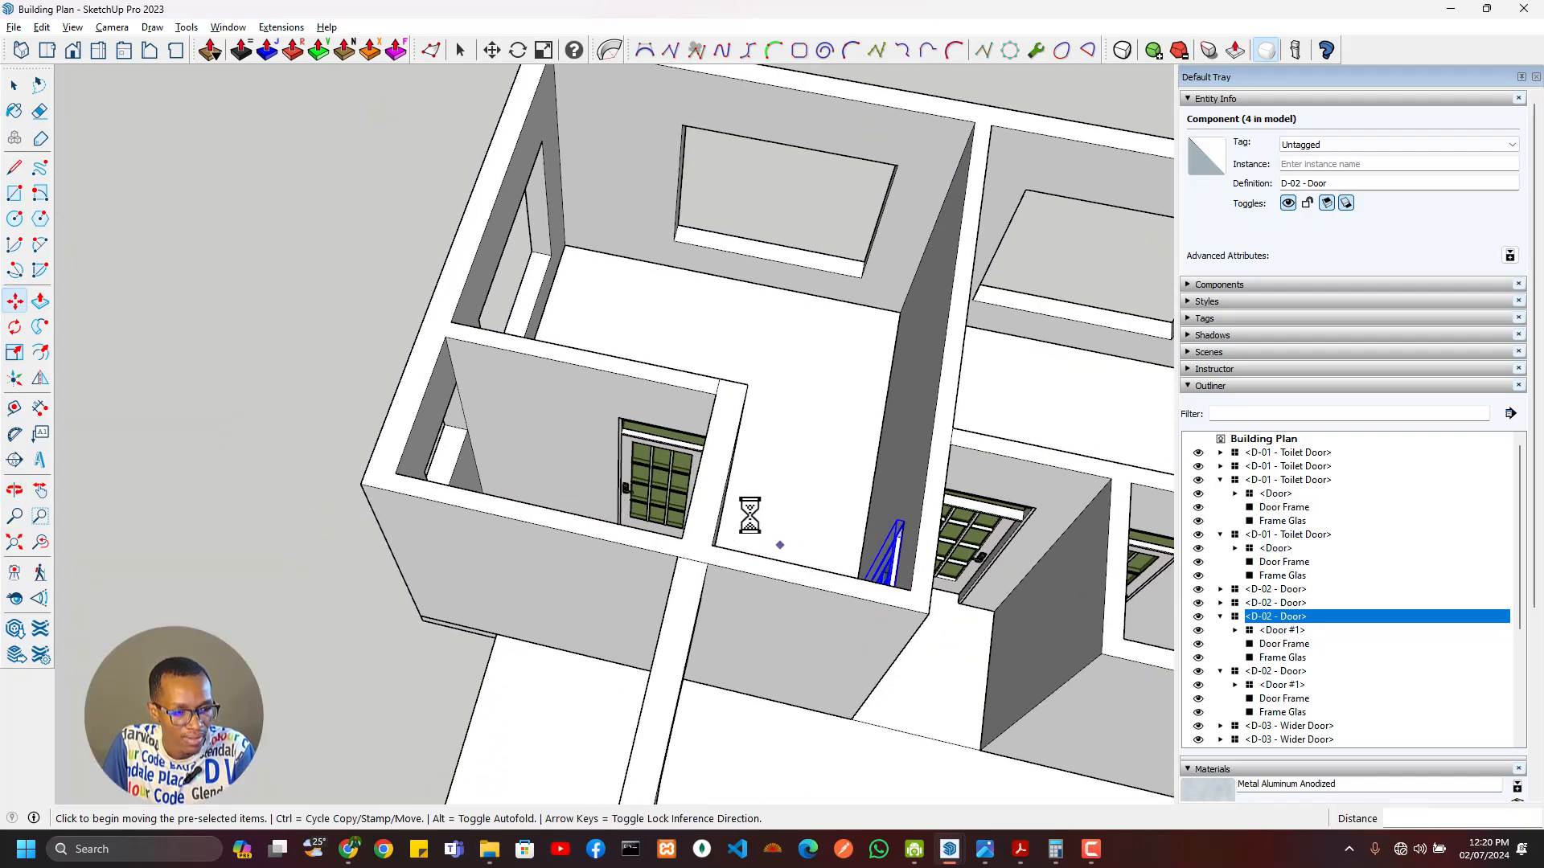
scroll(749, 515, "up", 6)
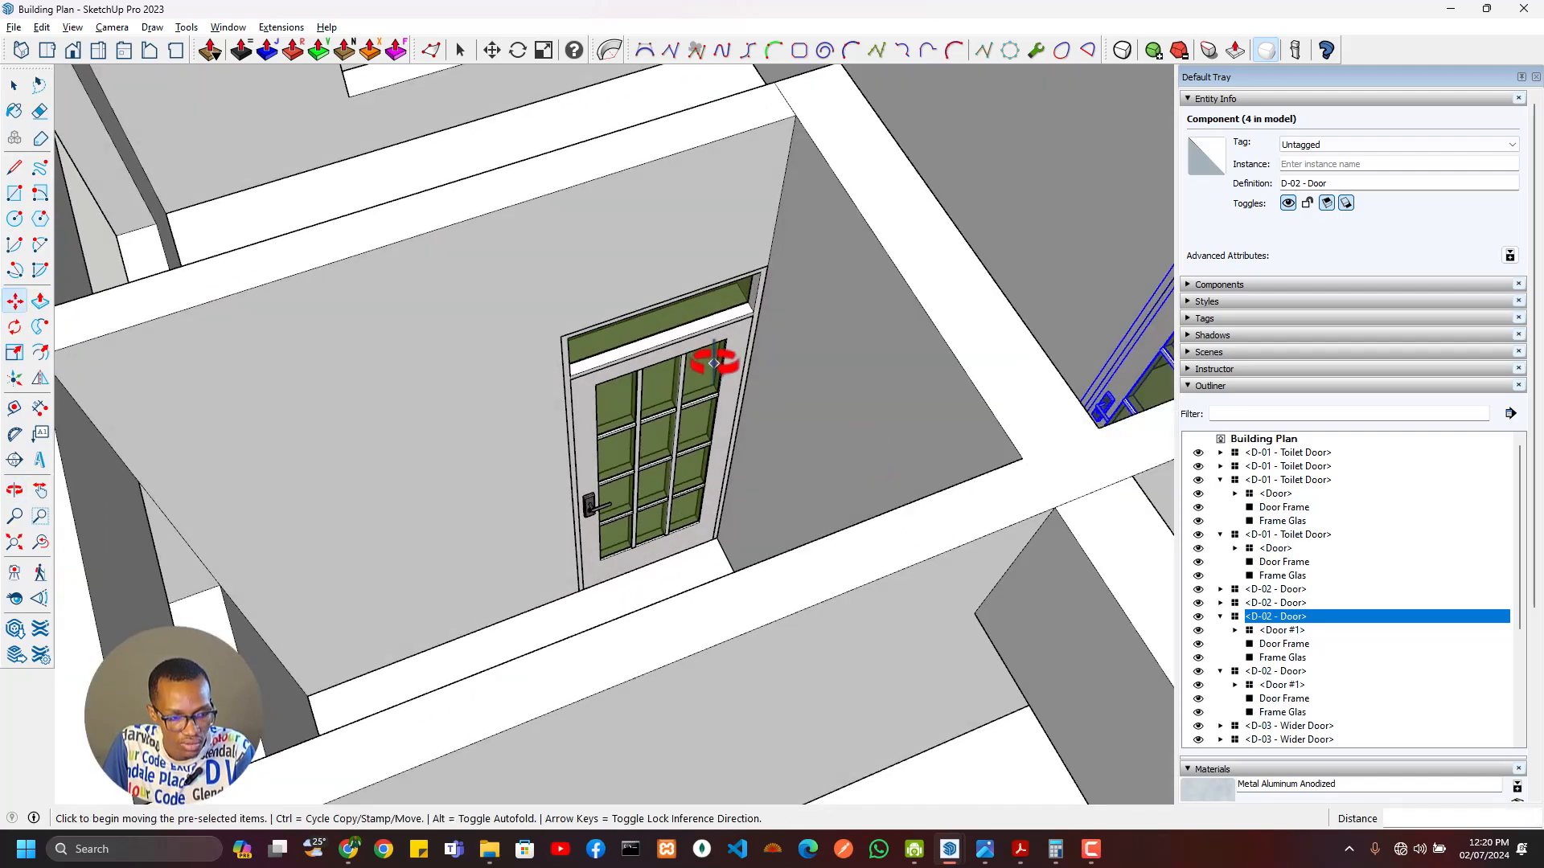
scroll(698, 392, "down", 3)
middle_click_drag(698, 391, 586, 458)
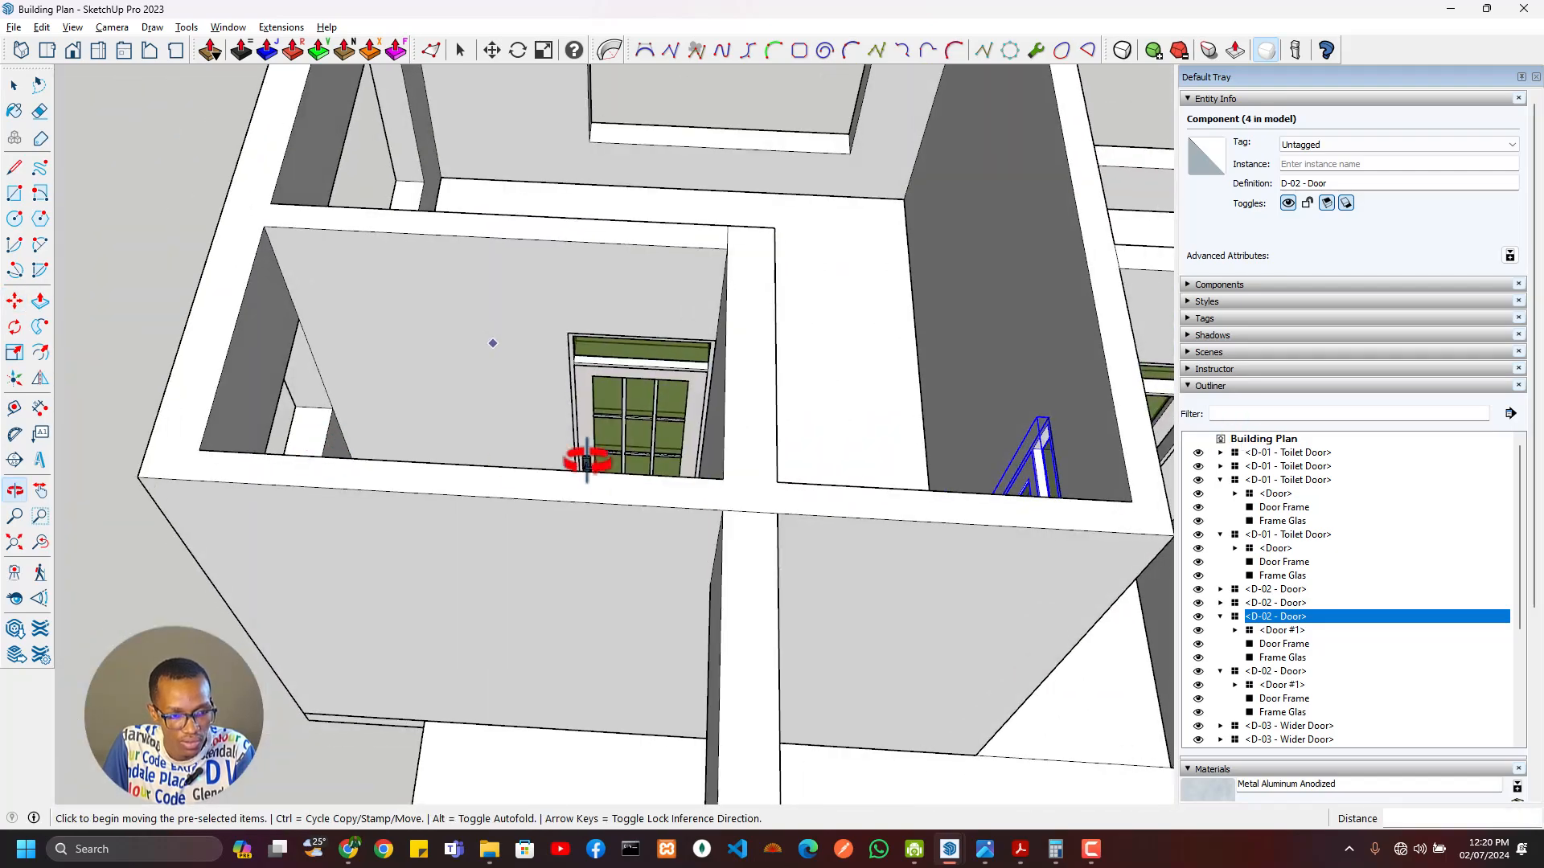
scroll(587, 458, "down", 3)
scroll(696, 478, "down", 3)
middle_click_drag(820, 537, 632, 451)
scroll(629, 543, "up", 3)
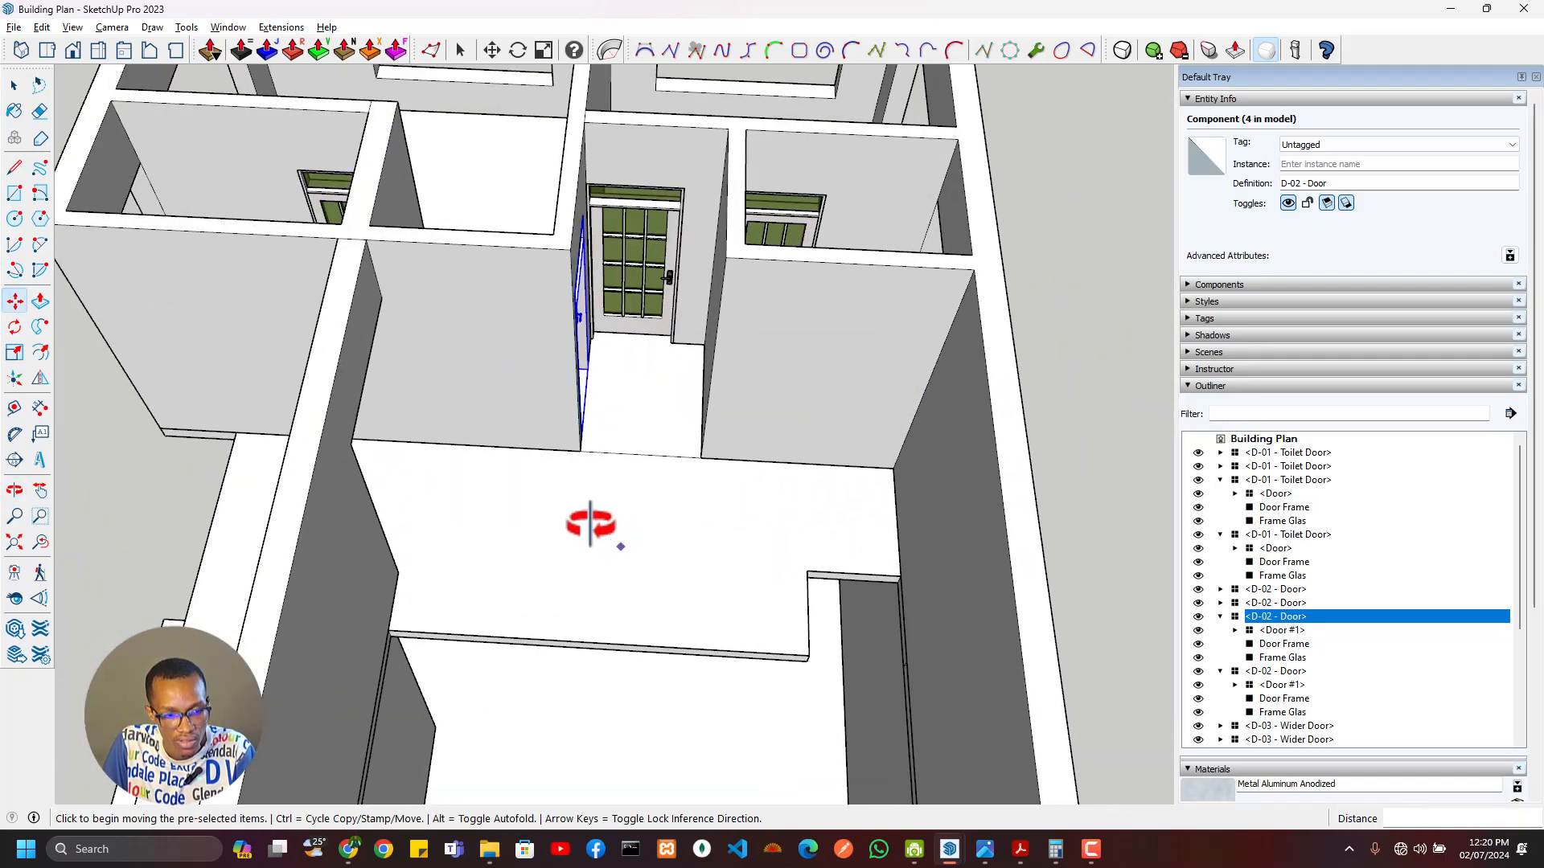
middle_click_drag(511, 505, 688, 298)
Step: Hide the First Floor group to expose the ground floor, and switch to the PDF's ground-floor door and window schedule plan
left_click(1198, 739)
scroll(597, 389, "up", 3)
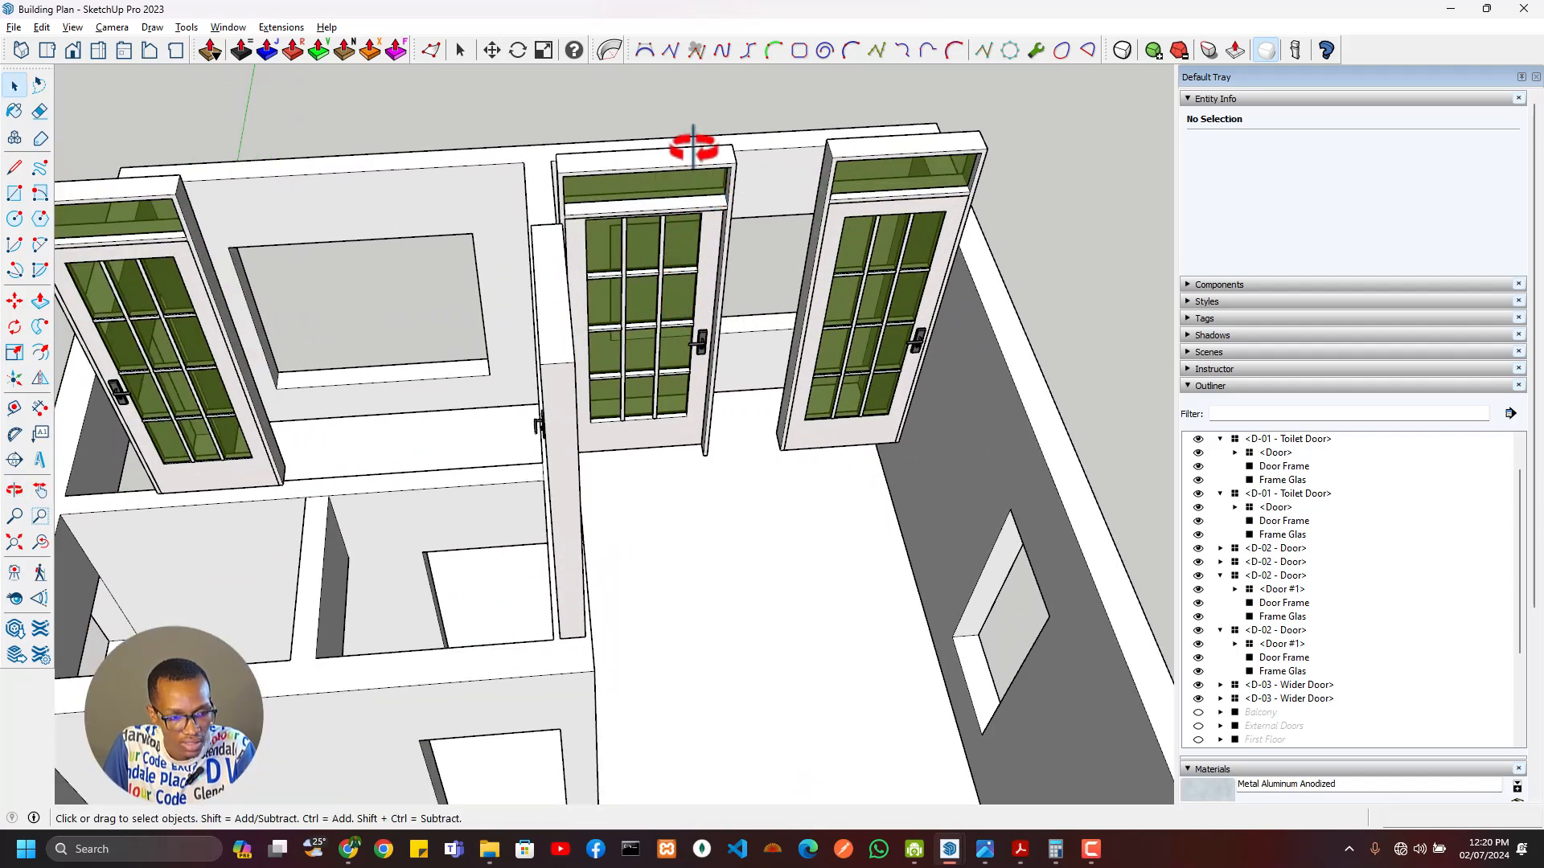
key("alt+Tab")
left_click(625, 383)
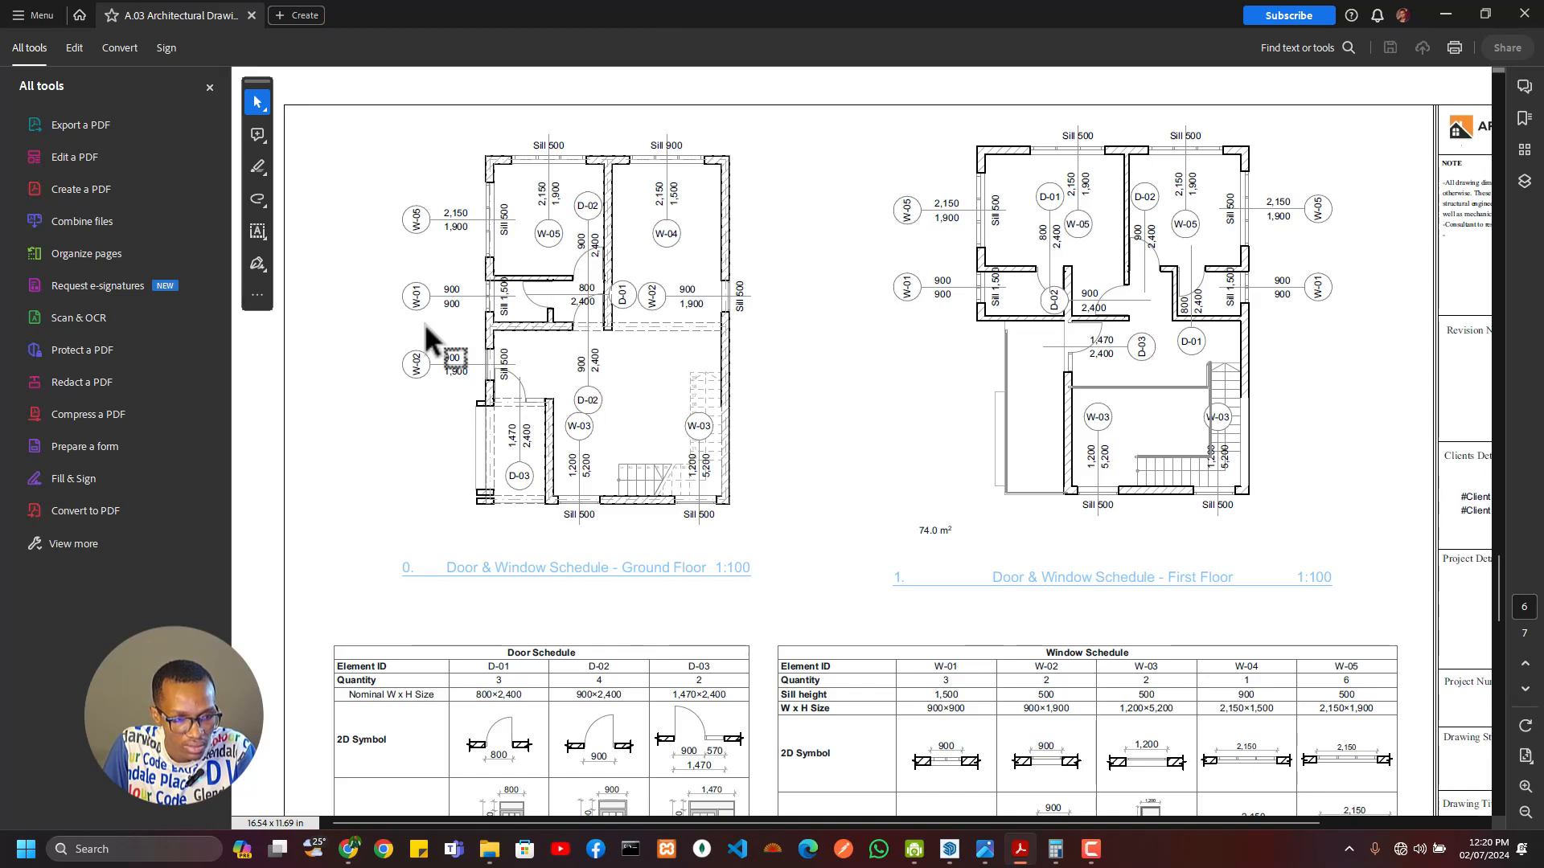
Step: Switch to SketchUp and place a copy of a first-floor D-02 - Door in the ground-floor opening facing the large living area
key("alt+Tab")
scroll(685, 430, "down", 4)
mouse_move(685, 430)
middle_mouse_down()
mouse_move(720, 421)
mouse_move(722, 380)
middle_mouse_up()
scroll(722, 380, "up", 3)
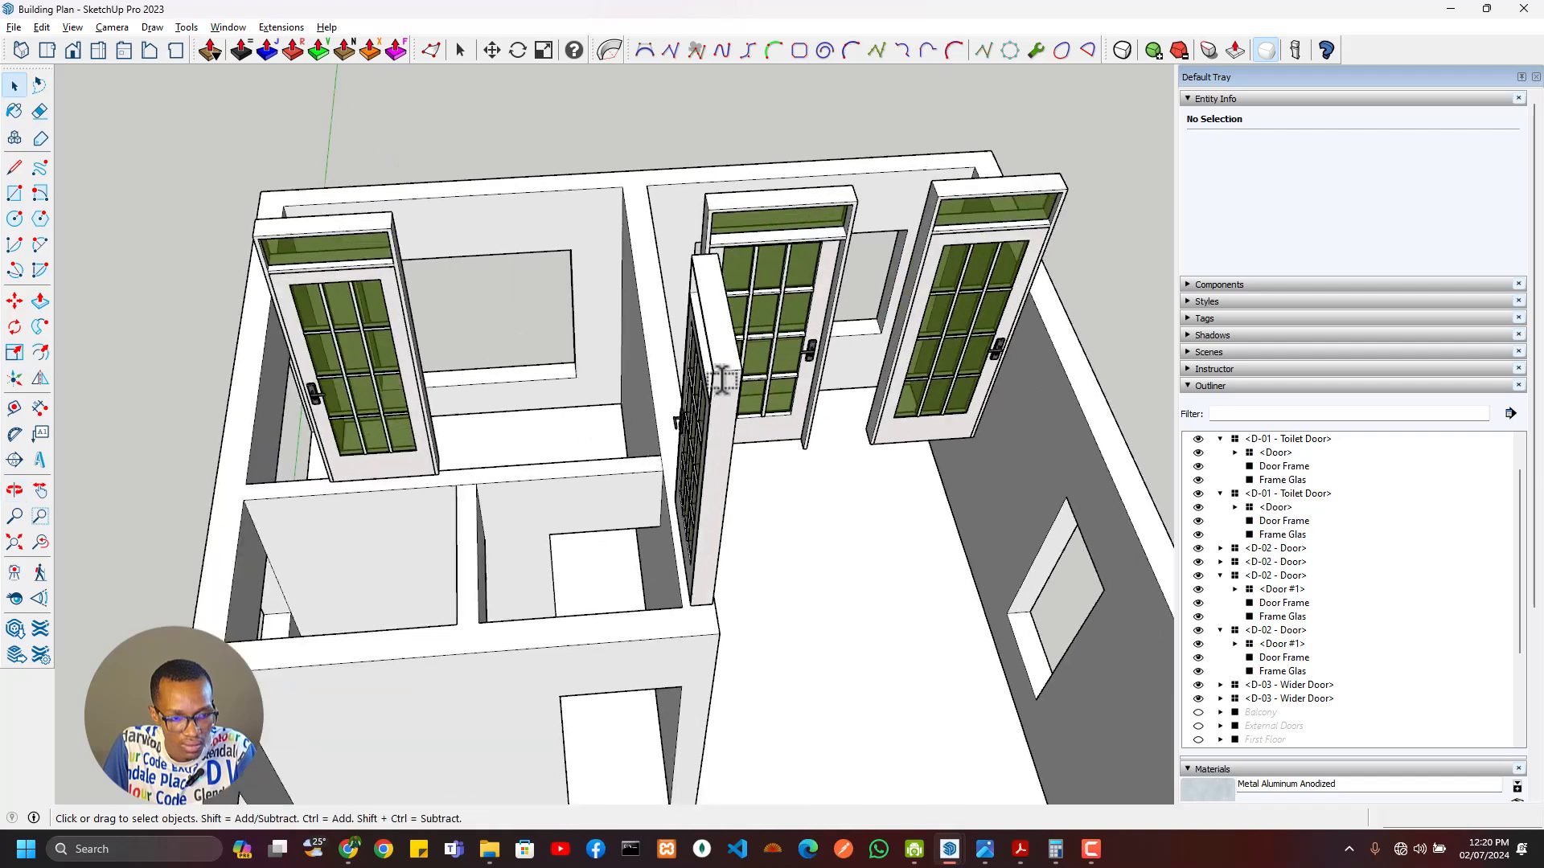
scroll(722, 379, "up", 1)
left_click(786, 190)
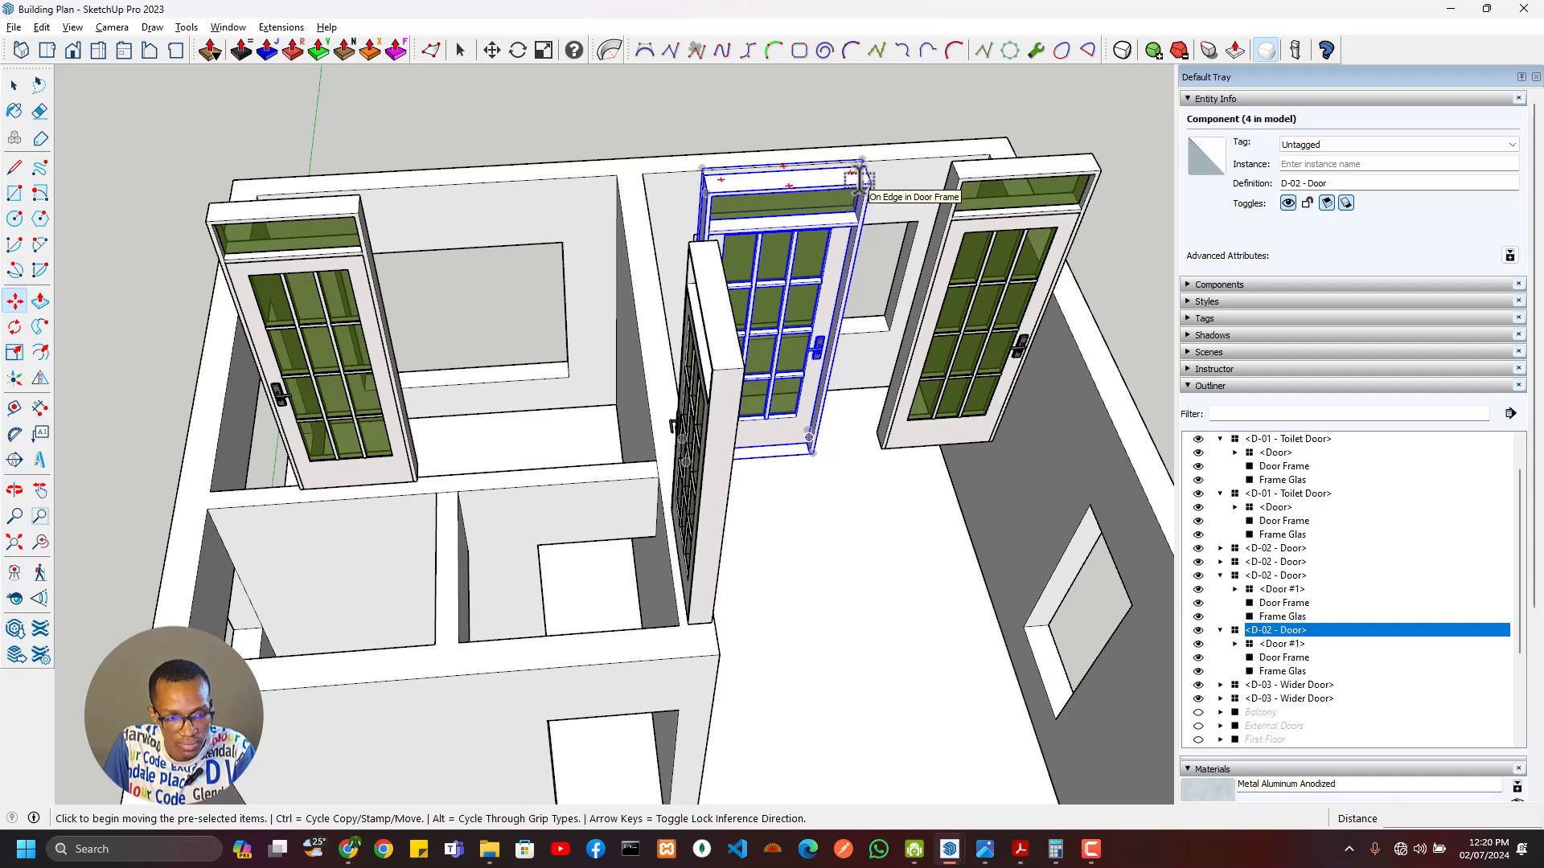
left_click(873, 181)
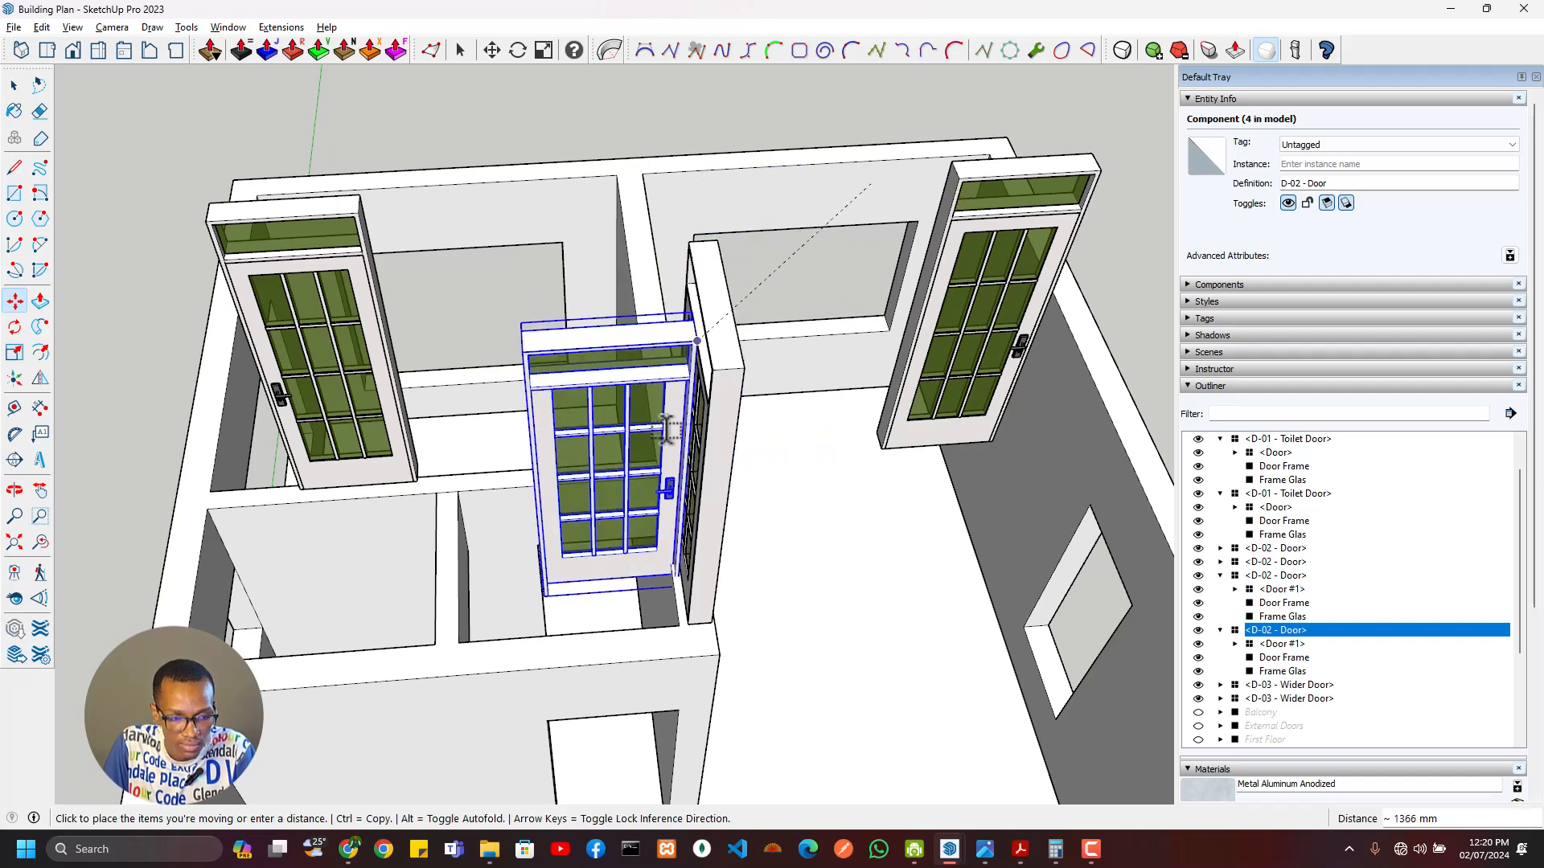
key("ctrl")
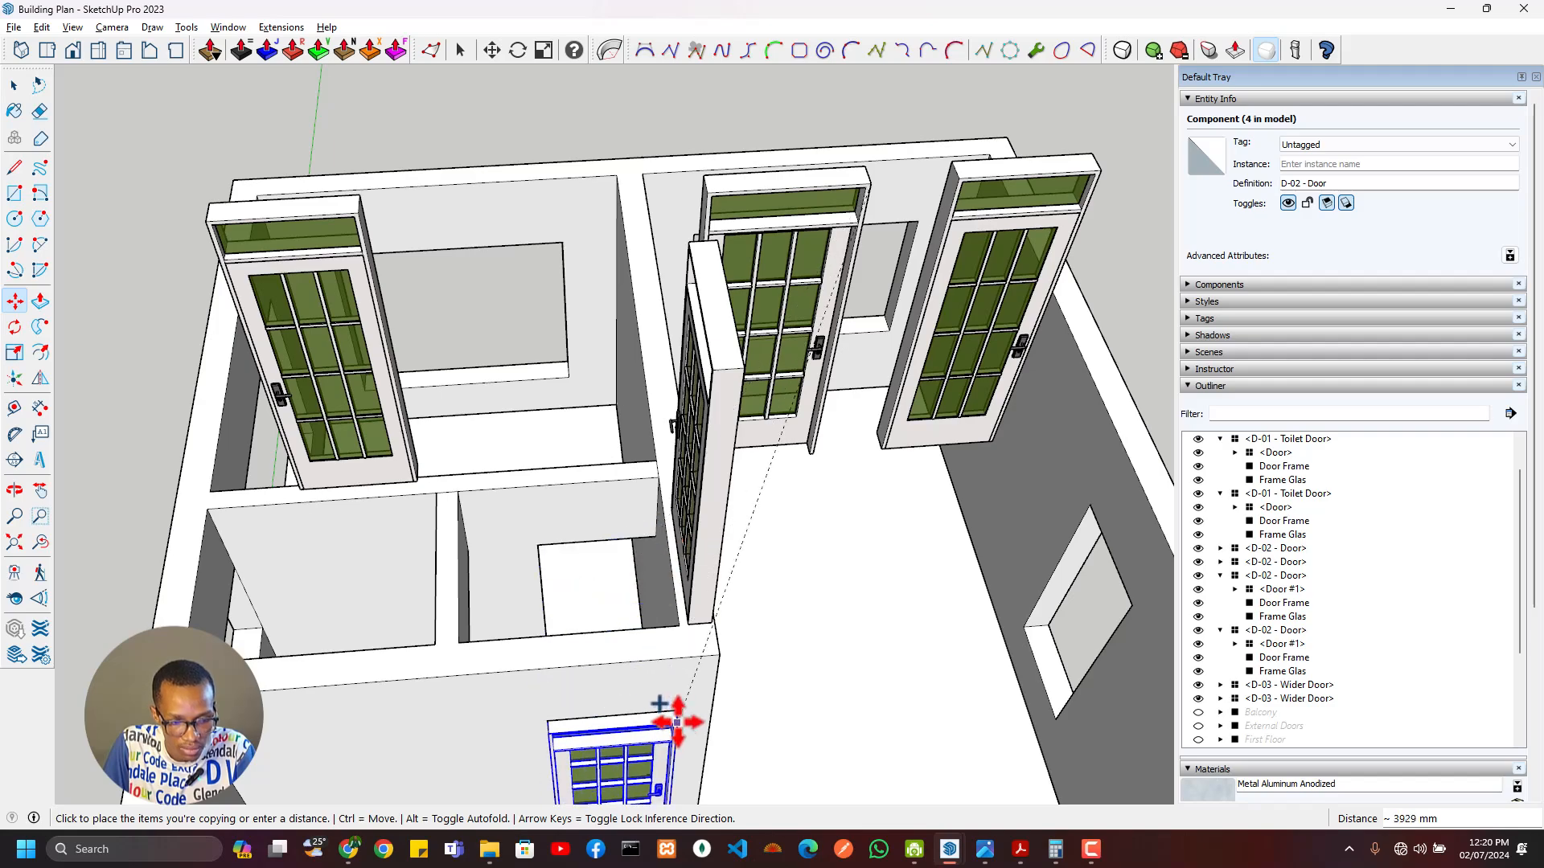
left_click(661, 693)
scroll(643, 752, "up", 10)
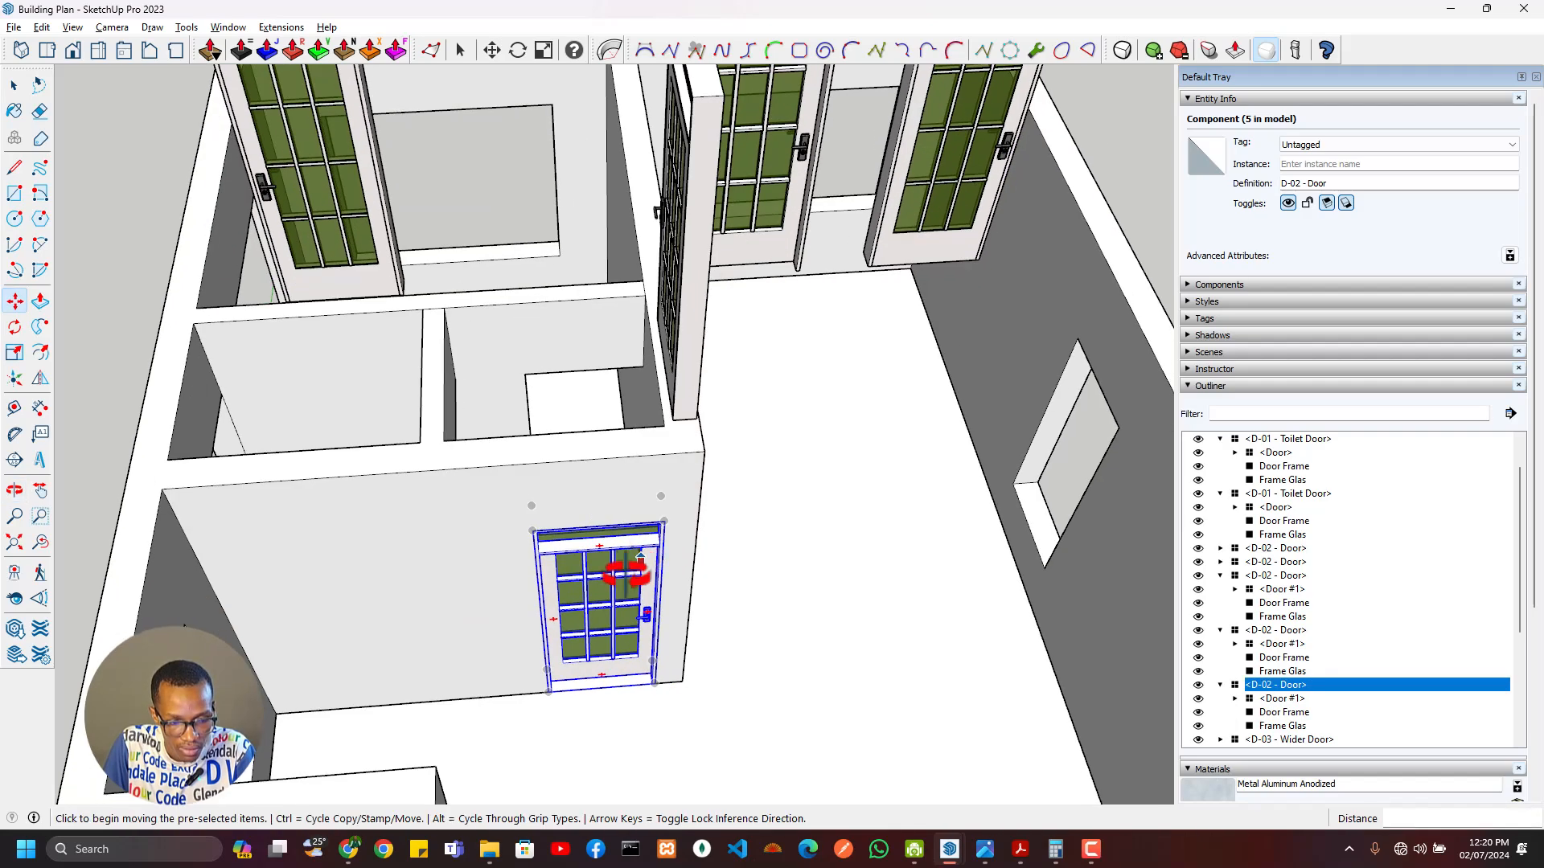
Step: Flip the copied D-02 - Door in the living-area wall across its width to put its handle on the opposite side
middle_click_drag(568, 610, 810, 490)
scroll(462, 559, "up", 2)
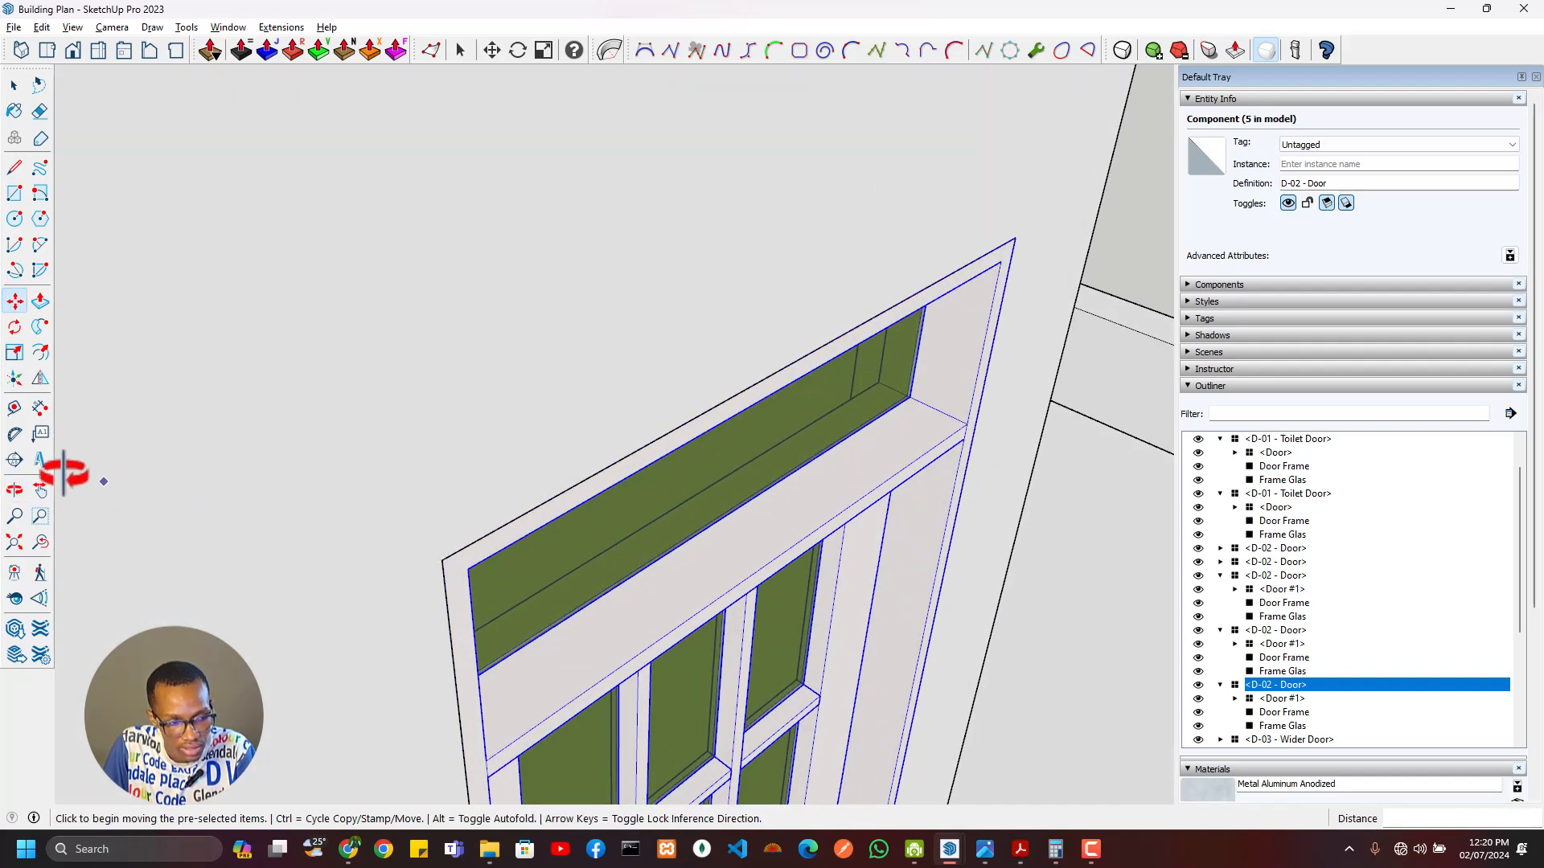
left_click(39, 382)
scroll(555, 523, "up", 3)
middle_click_drag(555, 523, 983, 457)
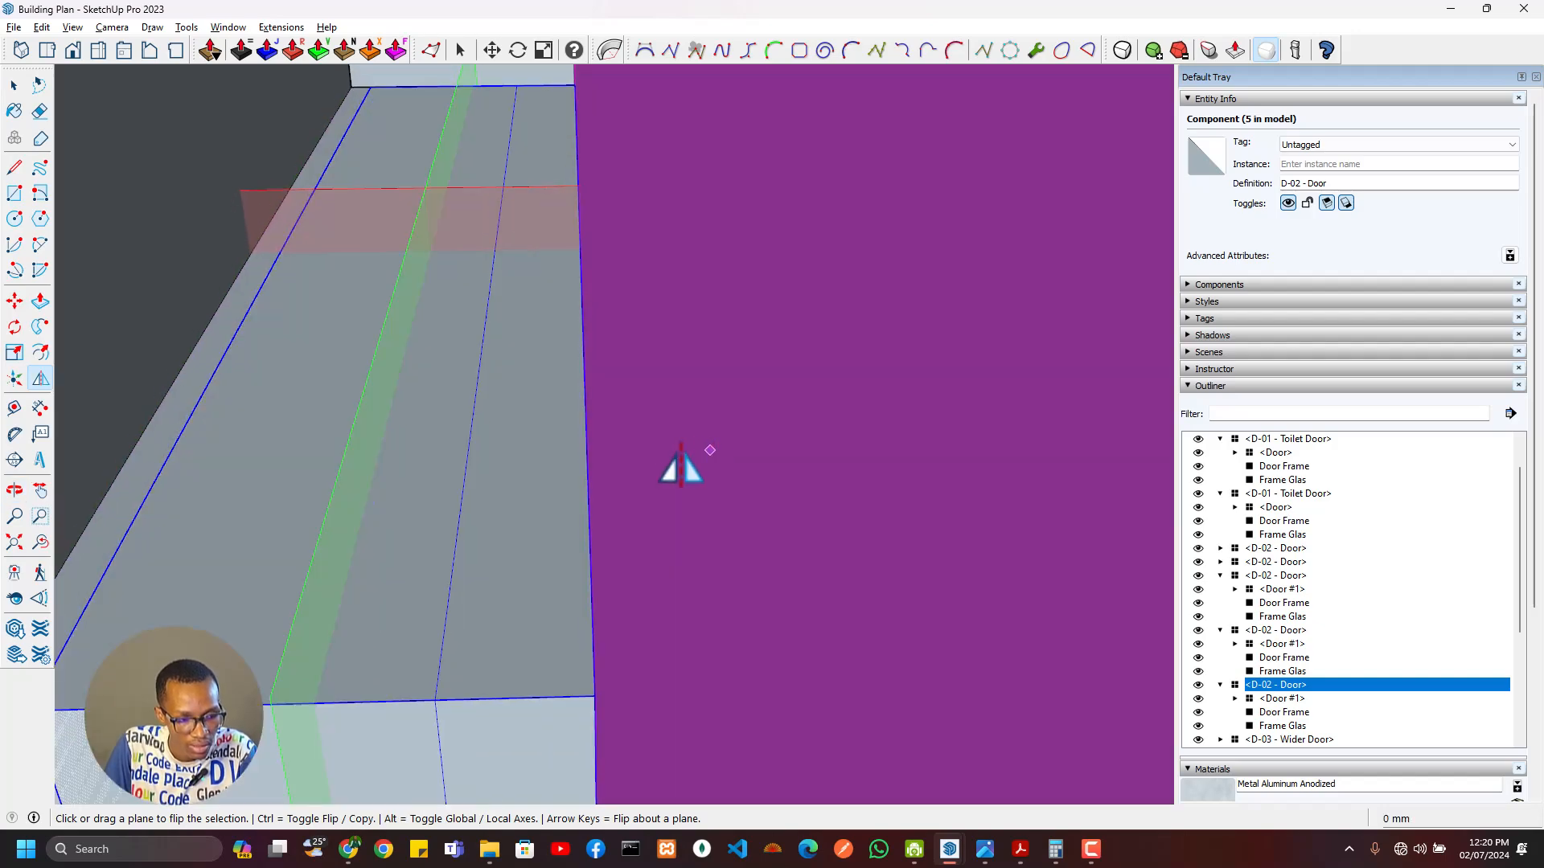
middle_click_drag(679, 464, 735, 586)
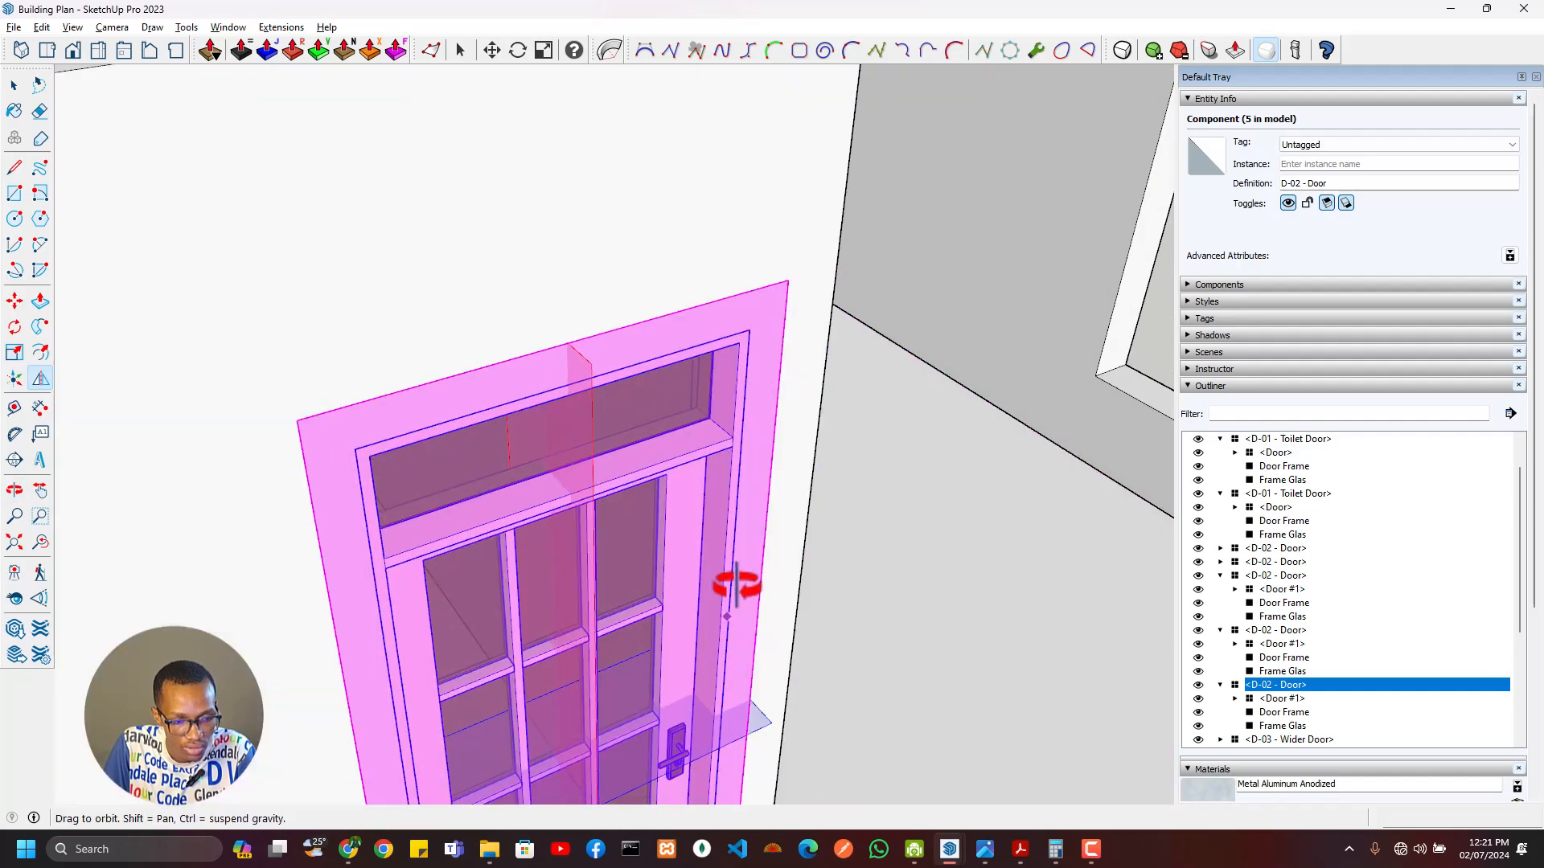
middle_click_drag(605, 434, 735, 515)
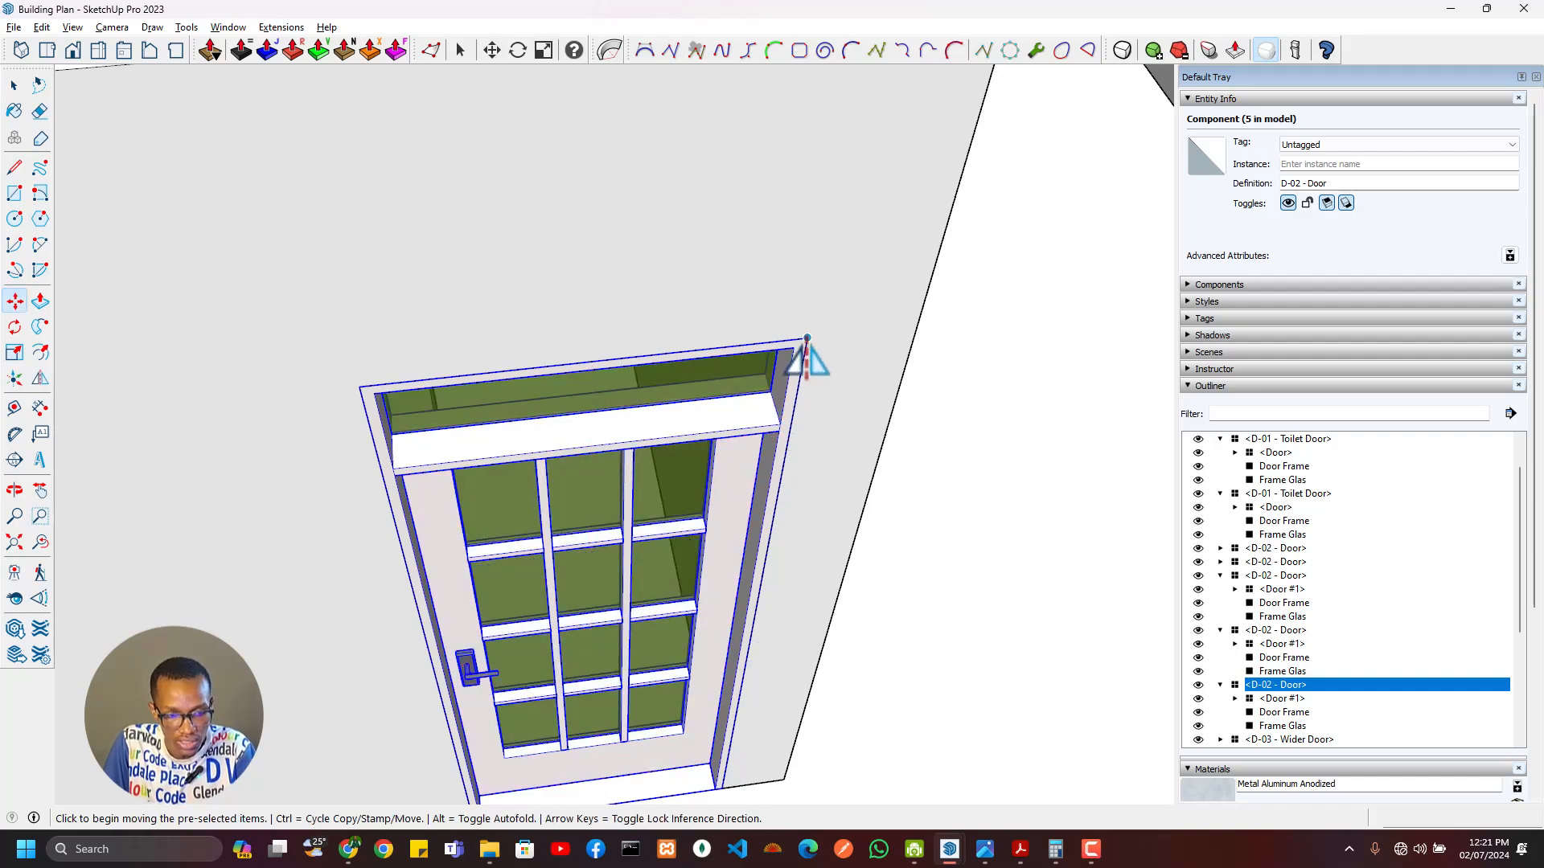
Step: Copy the flipped D-02 - Door into the opening of the opposite wall of the small lobby, leading to the bedroom
scroll(806, 339, "down", 3)
middle_click_drag(804, 338, 619, 597)
key("ctrl")
left_click(760, 535)
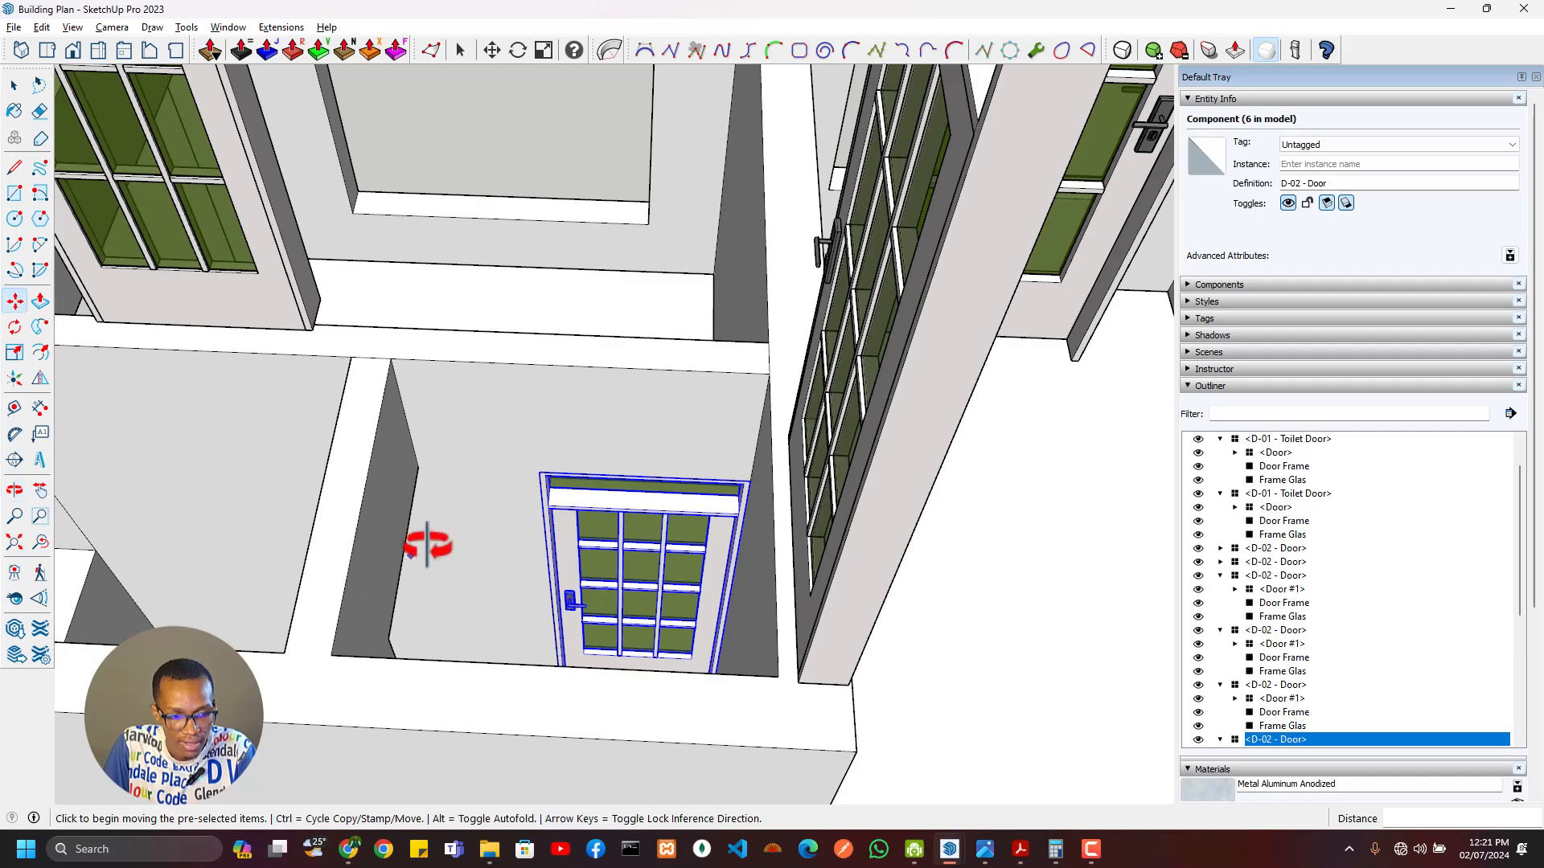
Step: Copy the D-01 - Toilet Door from the sample wall into the toilet opening off the ground-floor lobby
scroll(427, 545, "down", 5)
middle_click_drag(435, 579, 337, 579)
scroll(346, 603, "up", 3)
left_click(389, 581)
scroll(418, 575, "up", 3)
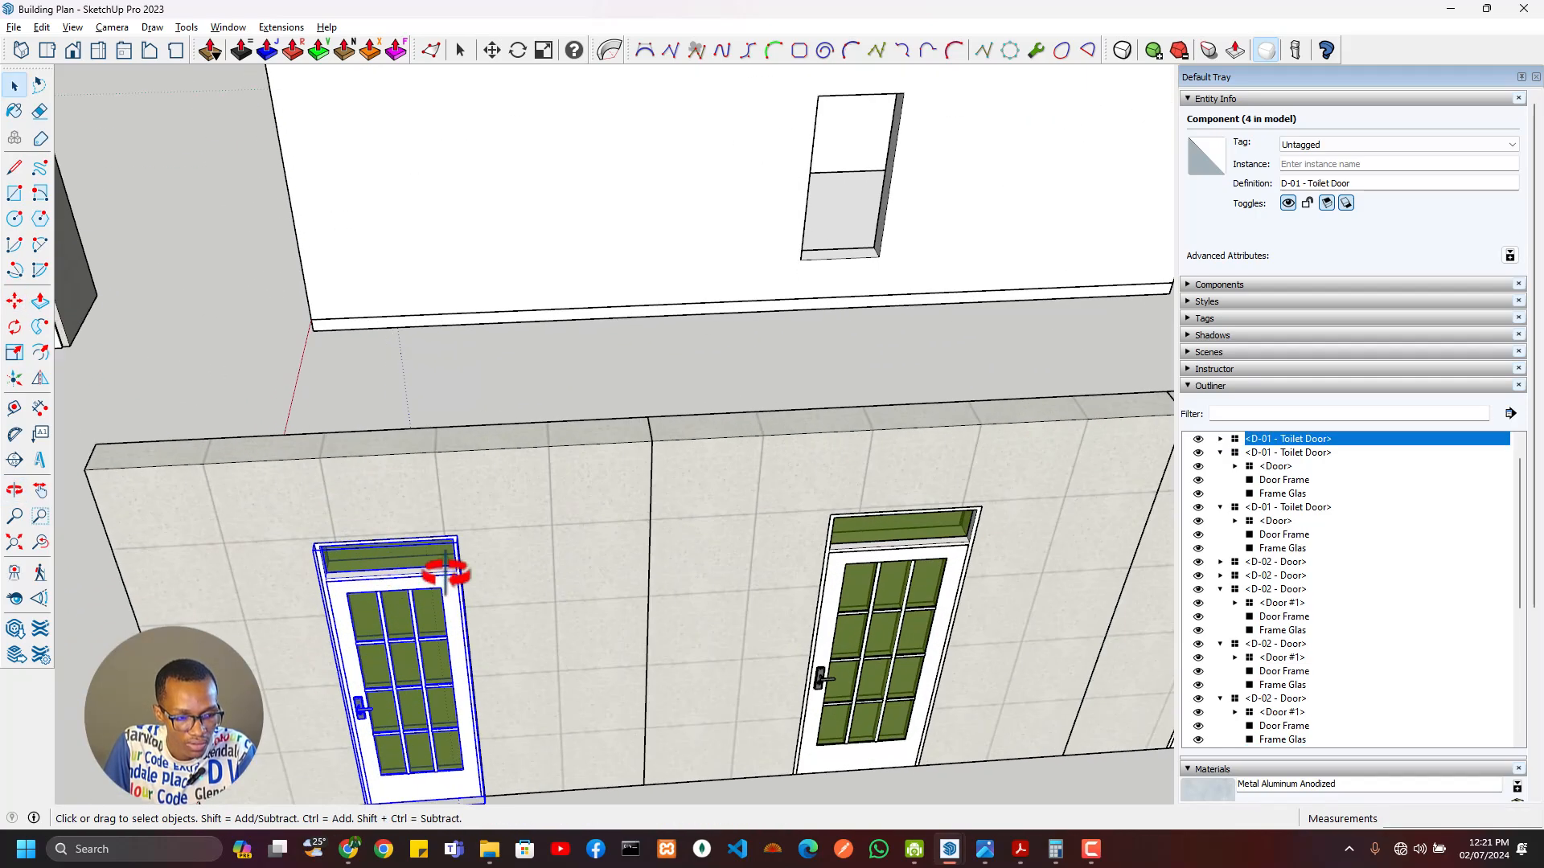
left_click(455, 534)
scroll(579, 362, "down", 5)
middle_click_drag(579, 362, 648, 803)
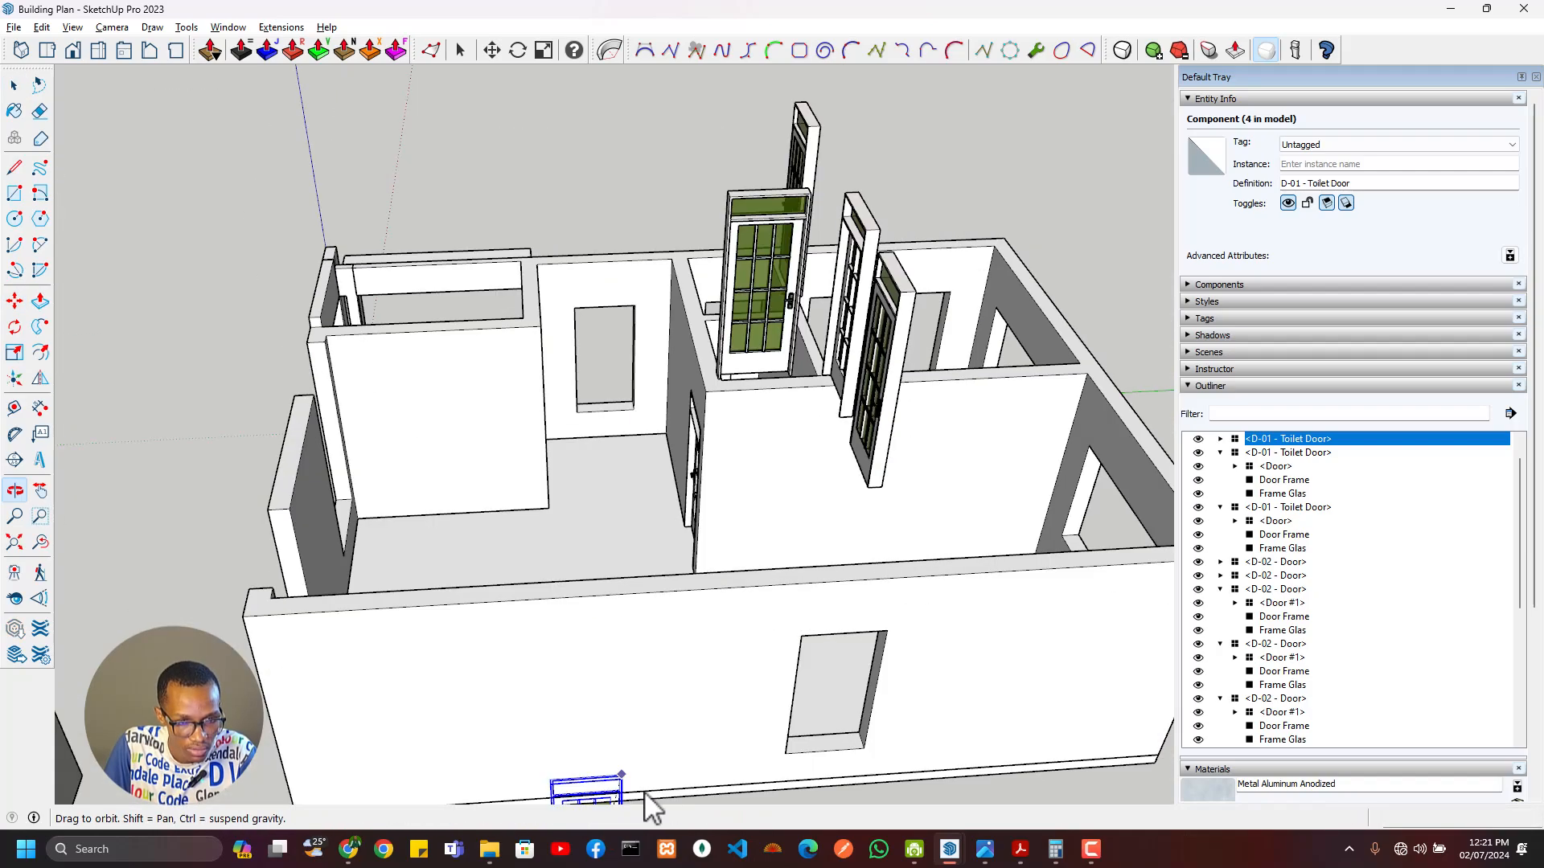
scroll(617, 567, "up", 2)
scroll(617, 570, "up", 3)
middle_click_drag(600, 490, 451, 620)
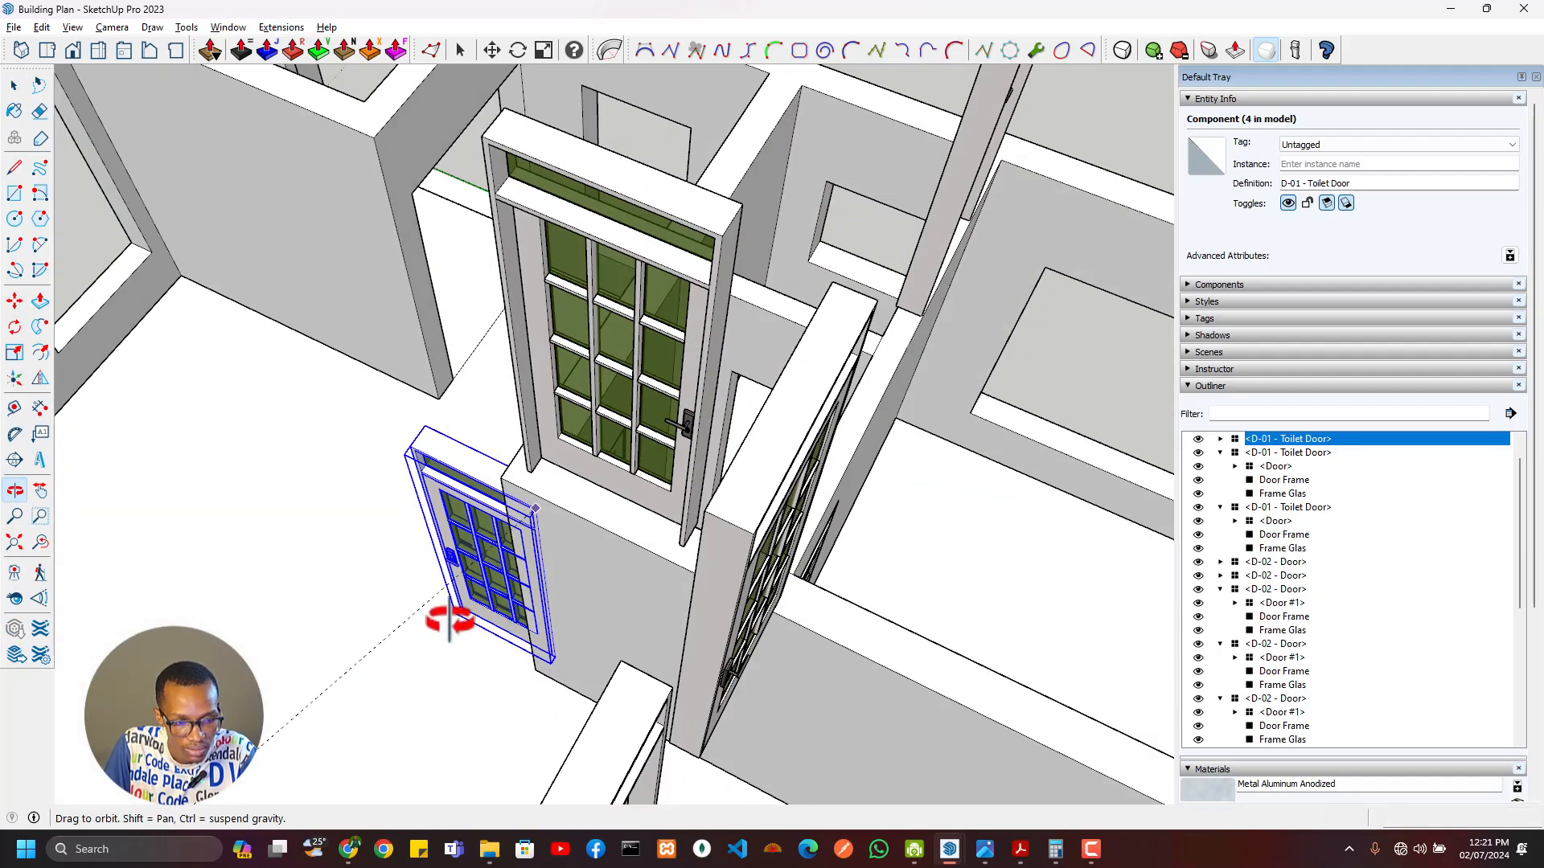
scroll(744, 413, "up", 3)
middle_click_drag(744, 413, 858, 286)
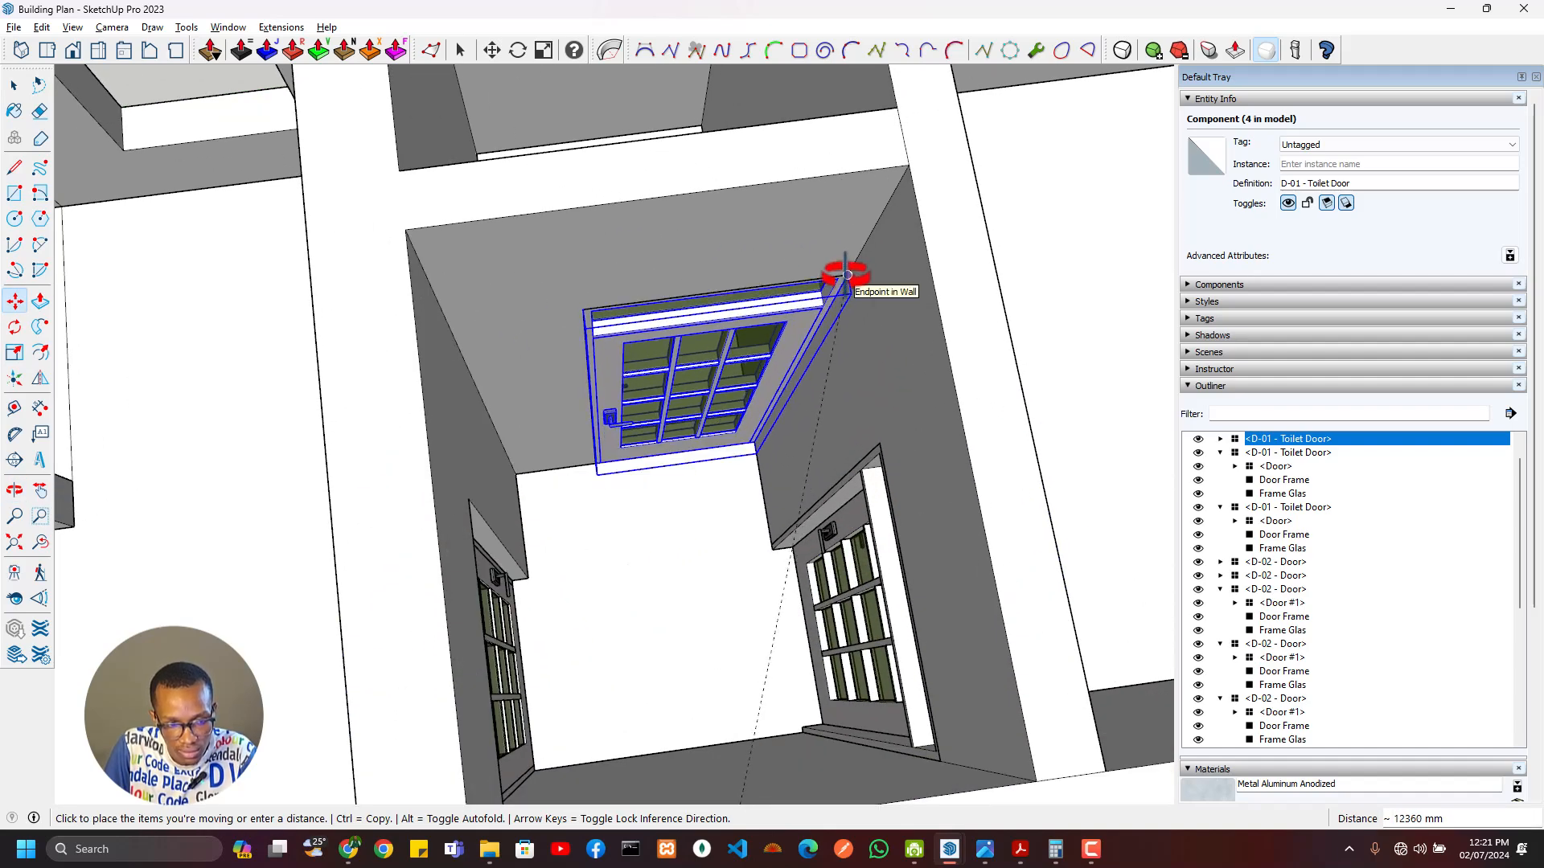
key("ctrl")
left_click(846, 274)
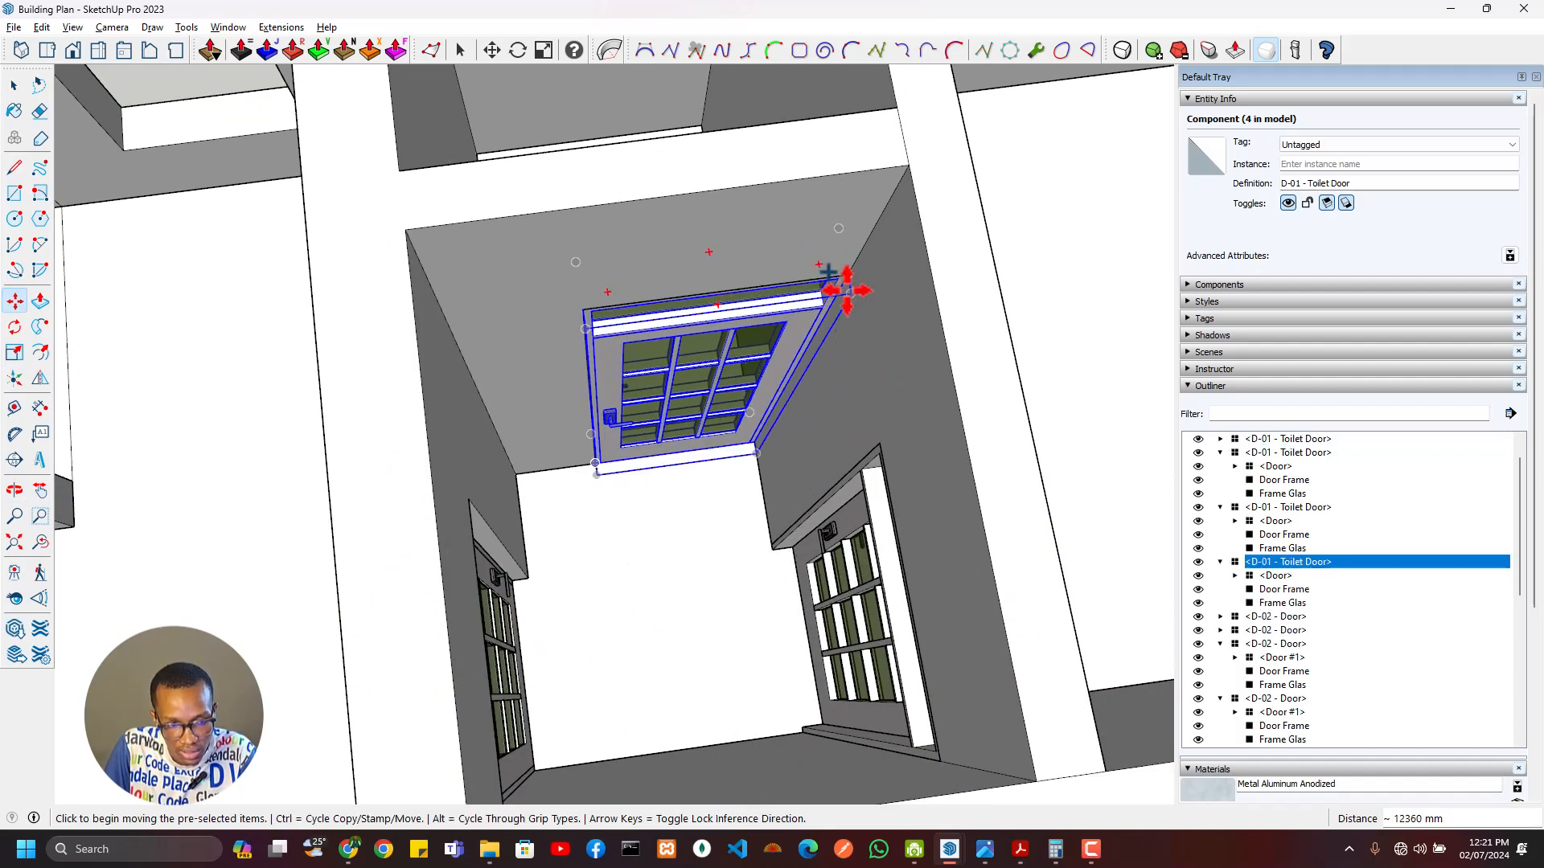
Step: Check the toilet door's swing in the PDF plan, flip the D-01 - Toilet Door through its thickness and shift it 60 mm into its opening
key("alt+Tab")
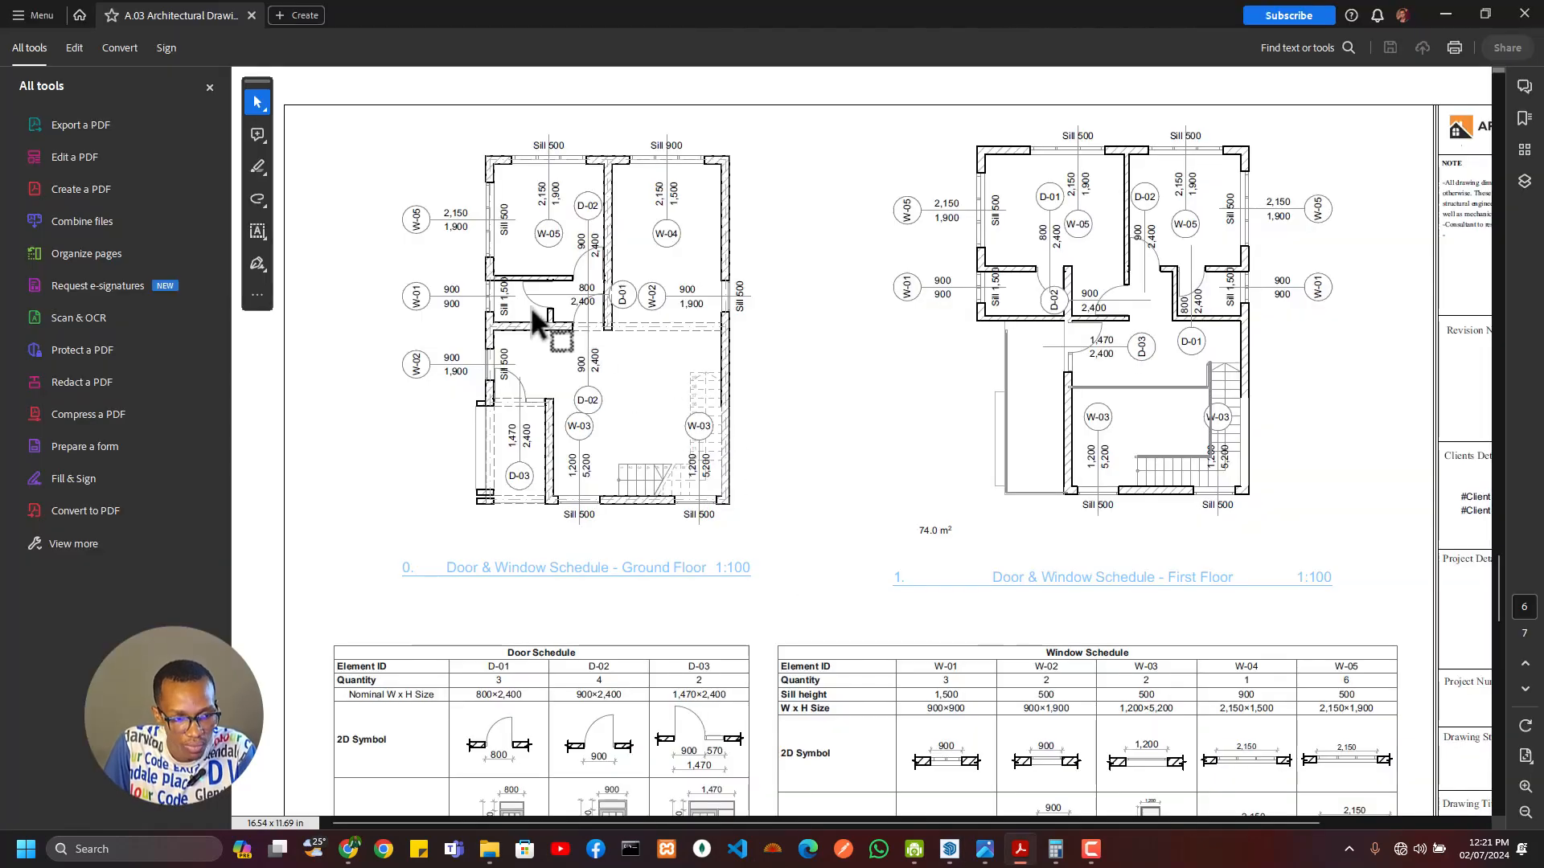
key("alt+Tab")
scroll(751, 354, "up", 3)
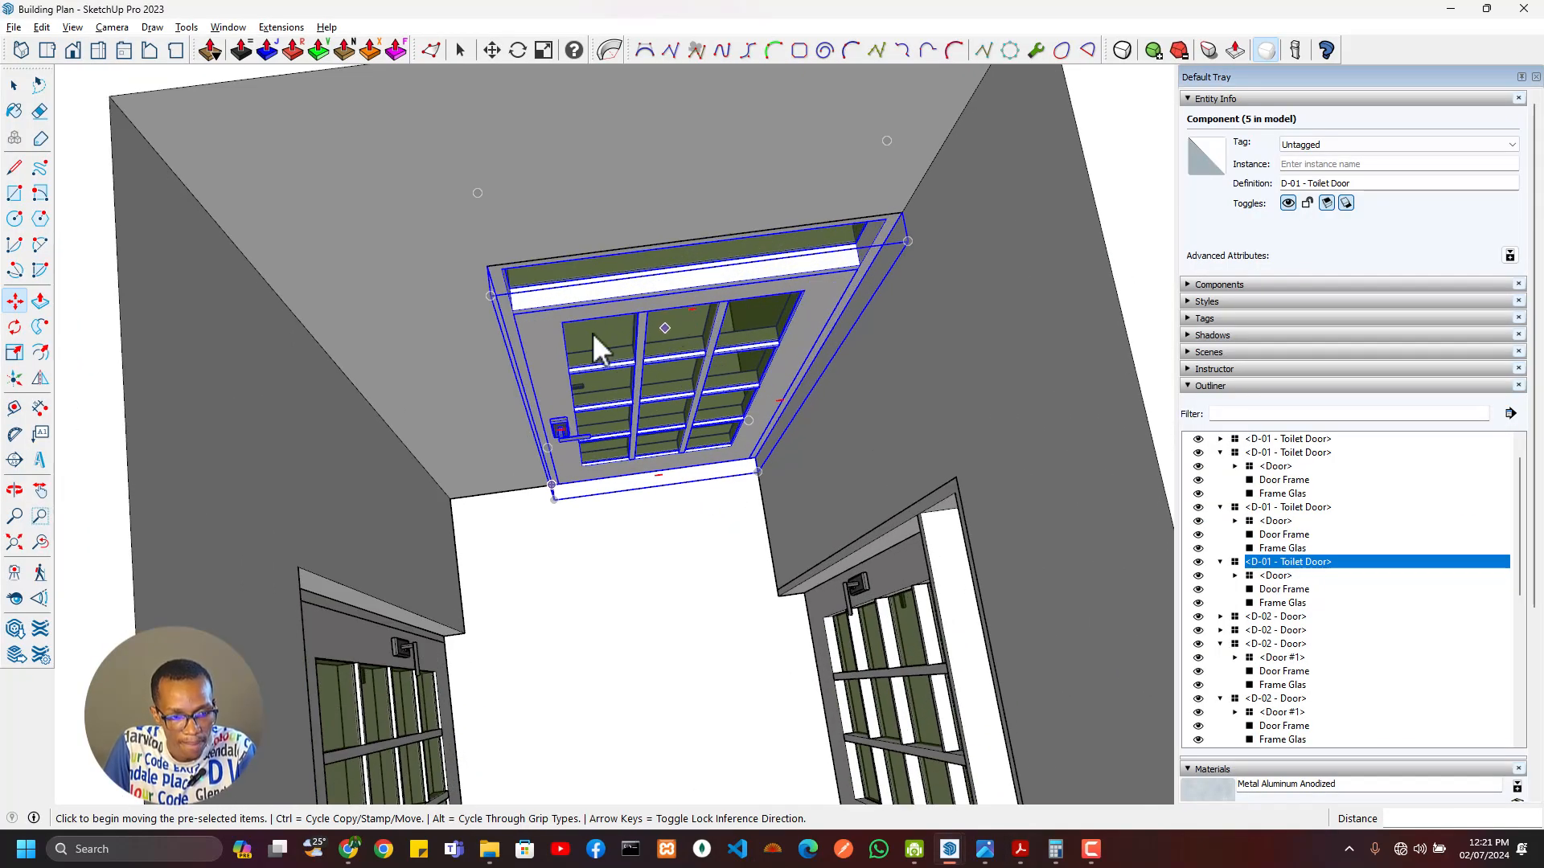
middle_click_drag(593, 336, 623, 422)
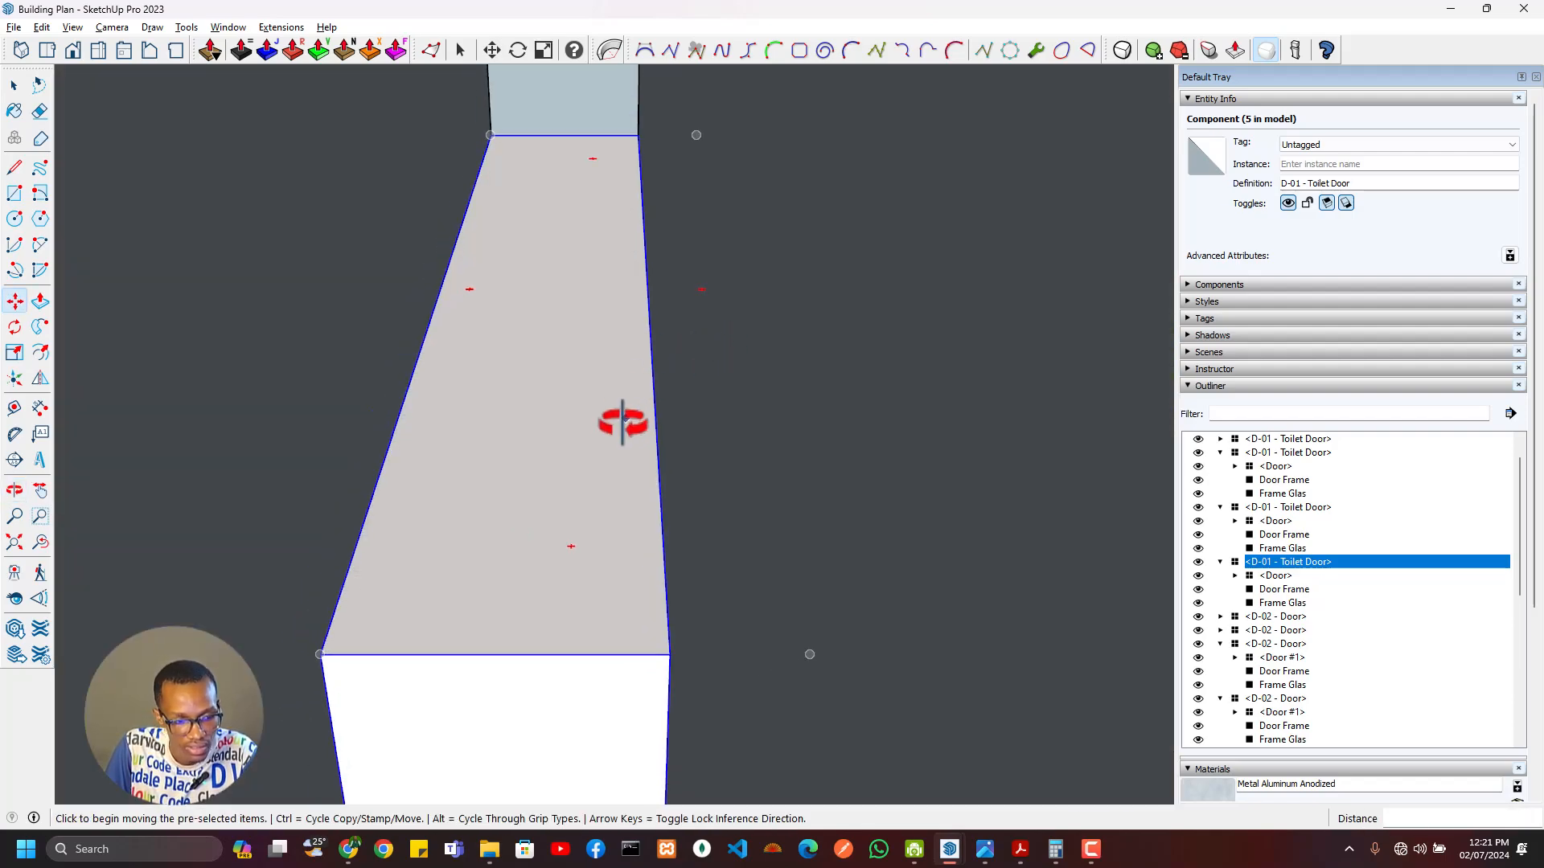
left_click(41, 379)
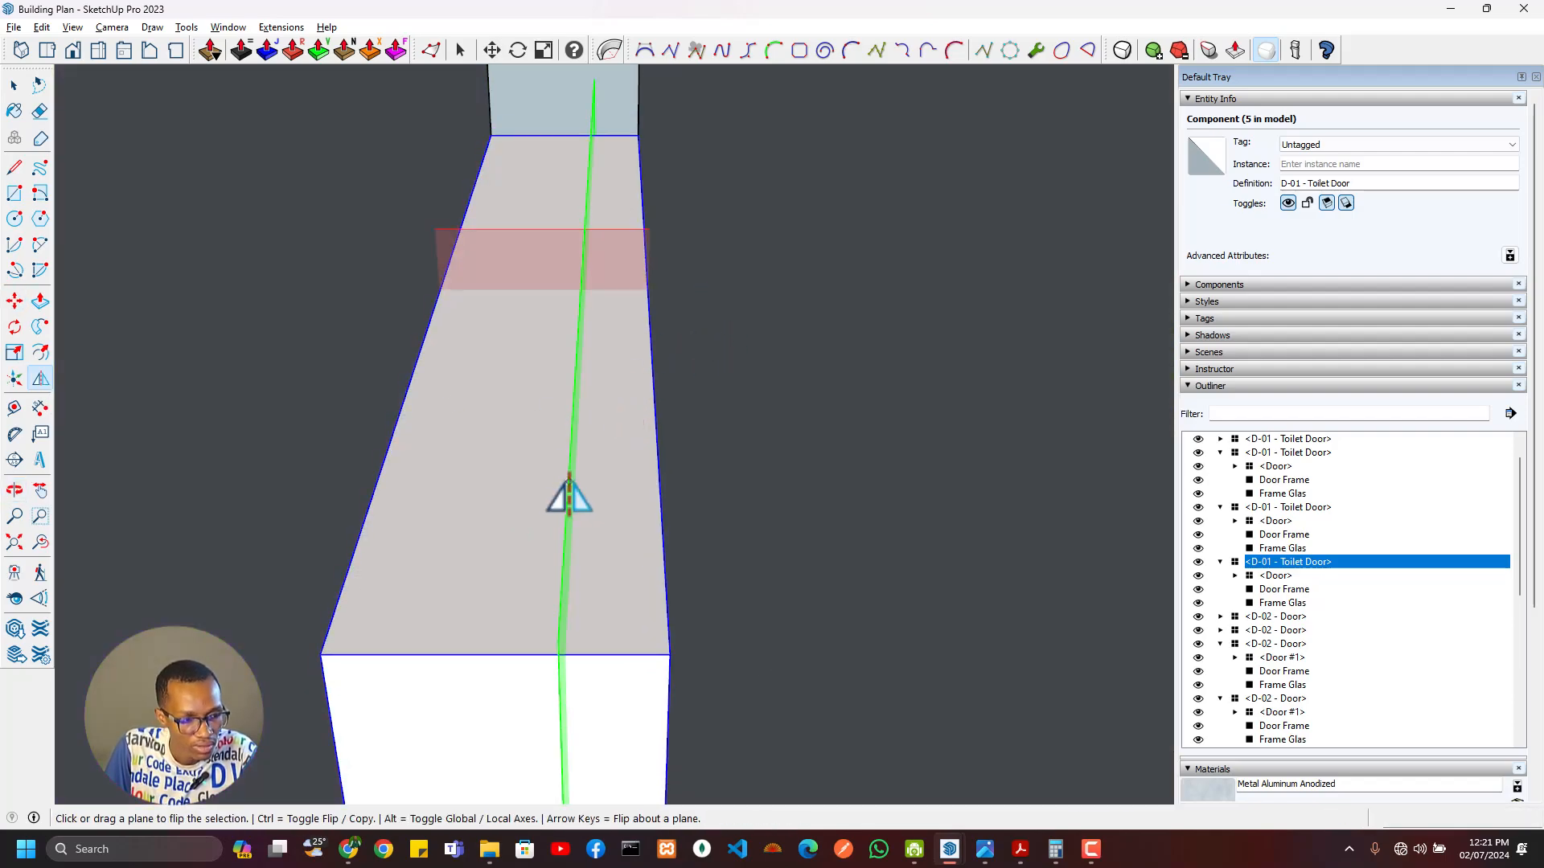
left_click(569, 480)
middle_click_drag(688, 522, 664, 509)
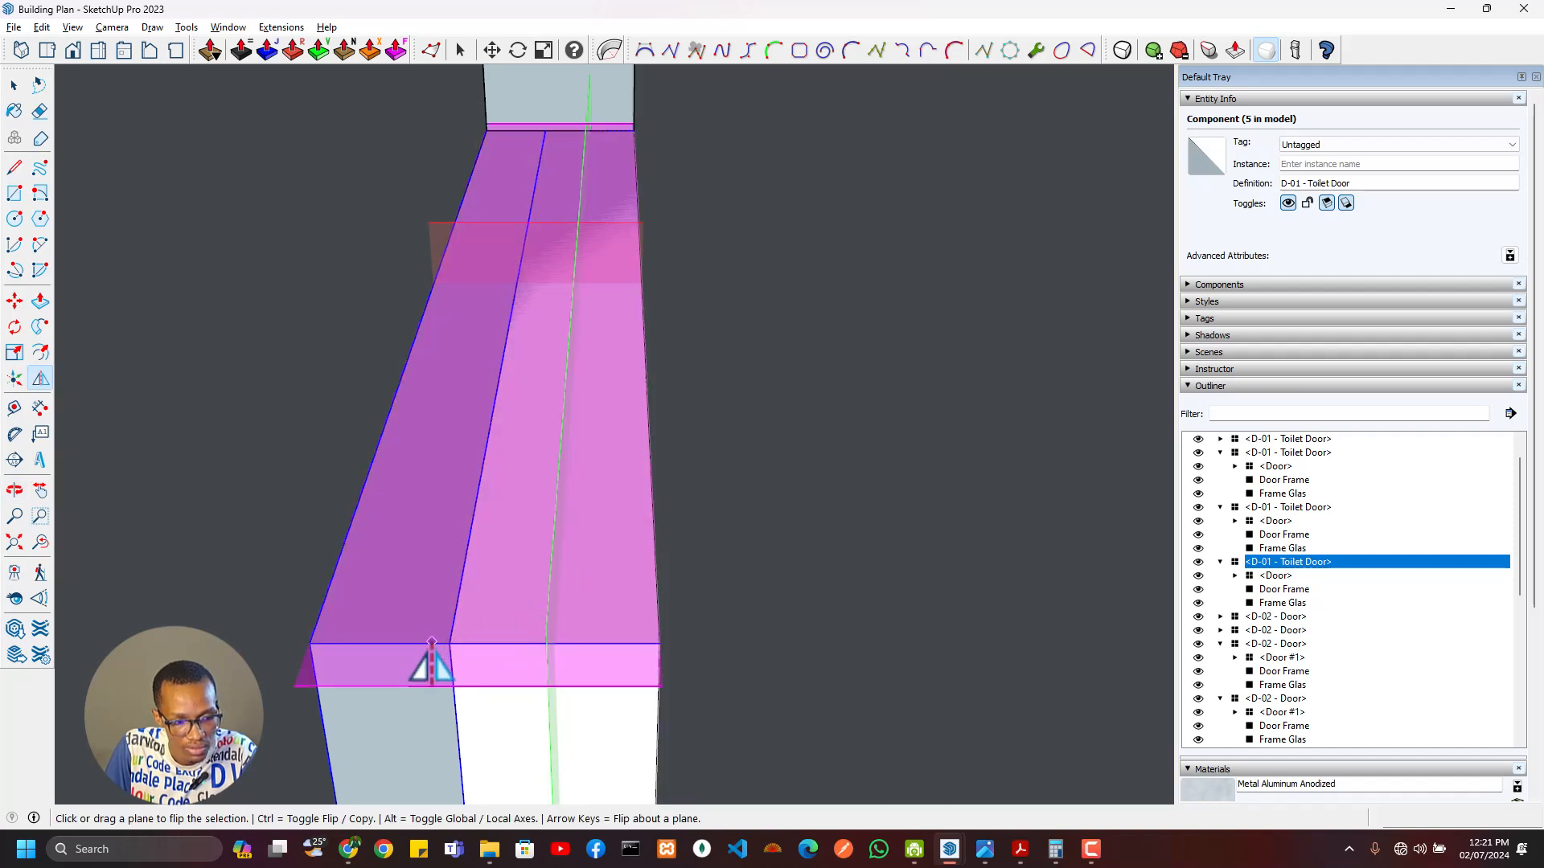
key("m")
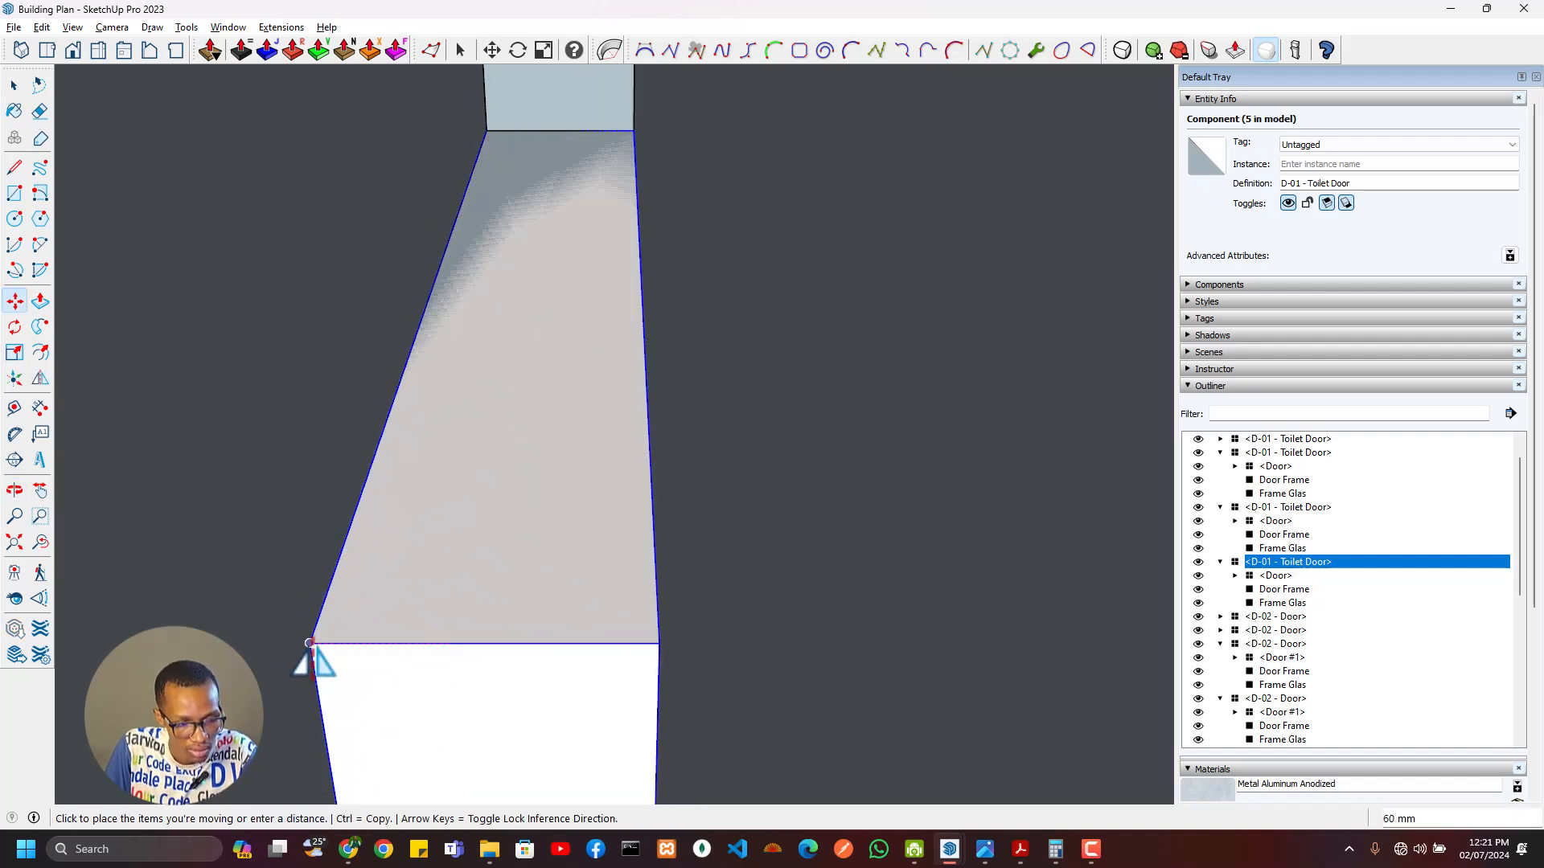
left_click(313, 650)
scroll(386, 636, "down", 3)
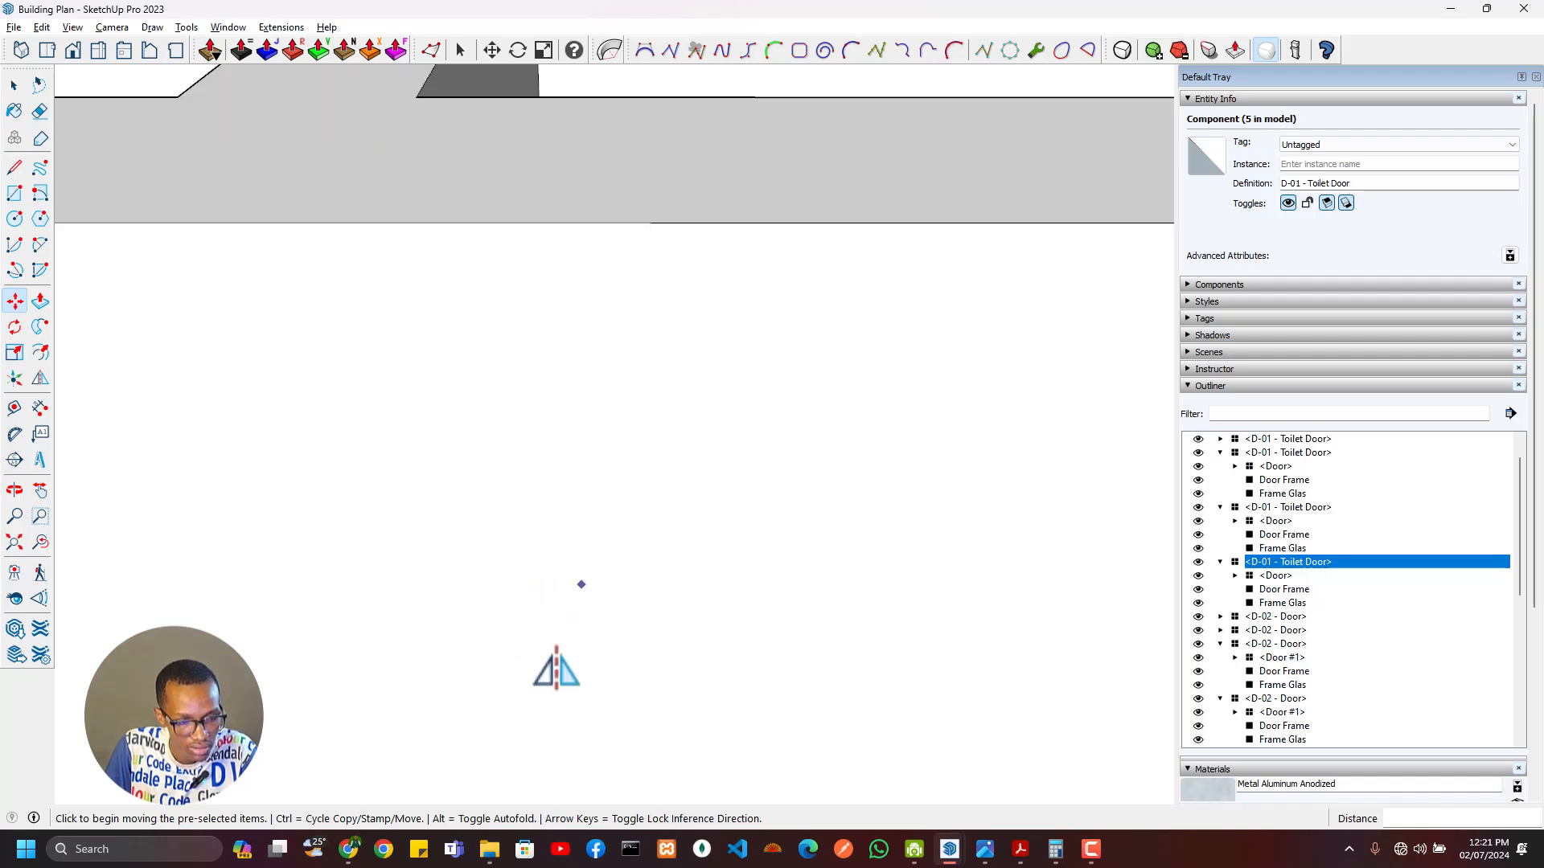
middle_click_drag(555, 665, 321, 440)
key("space")
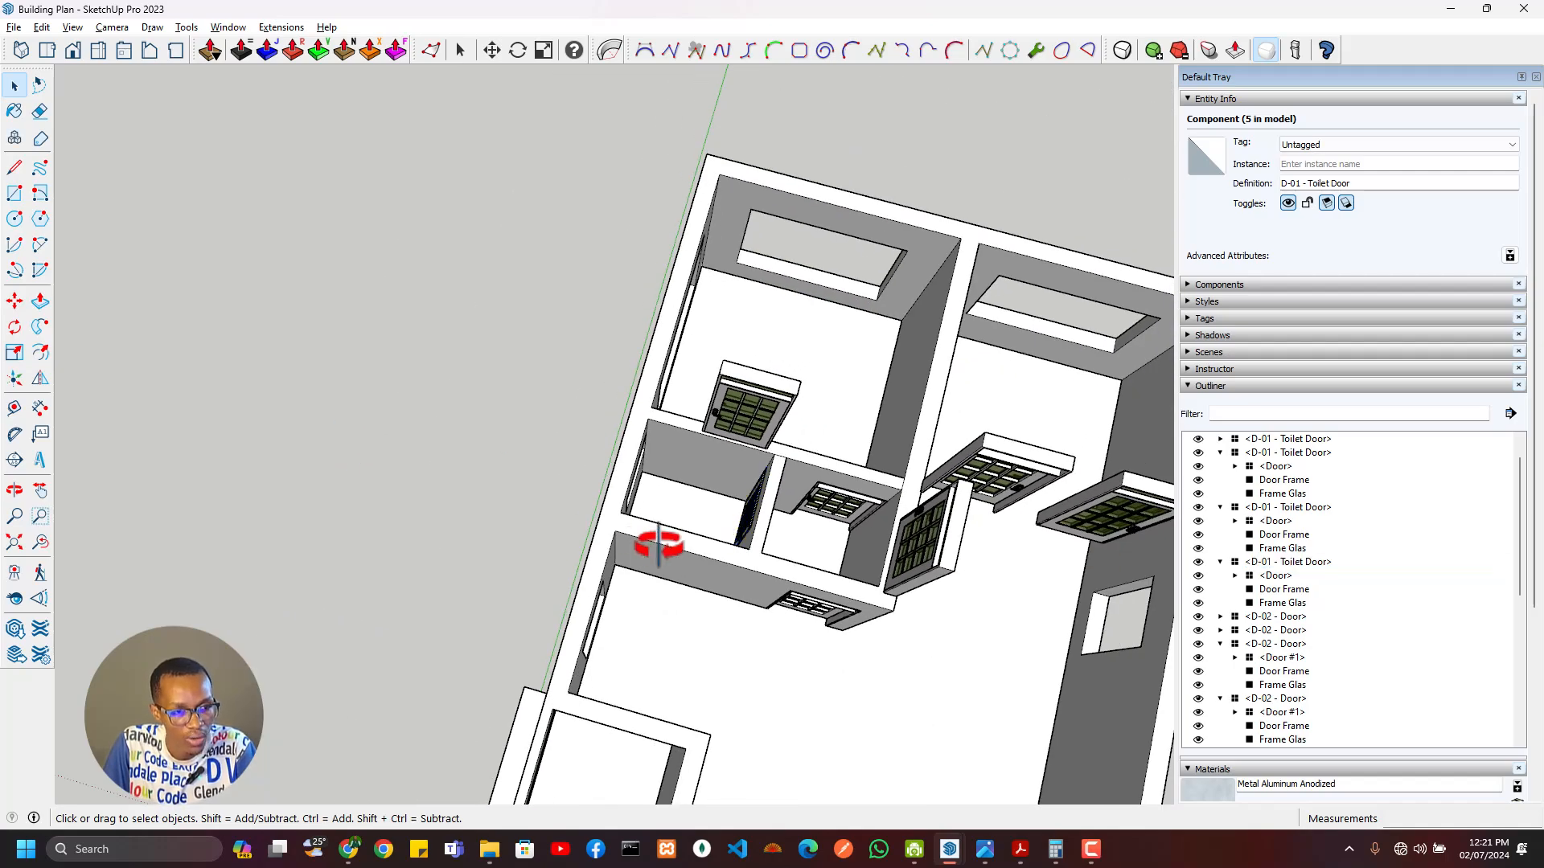
Step: Group the ground floor's D-01 - Toilet Door and two D-02 doors, and name the group GF Doors
scroll(659, 546, "down", 2)
left_click(892, 515)
middle_click_drag(892, 515, 984, 423)
middle_click_drag(936, 515, 413, 569)
scroll(661, 513, "up", 3)
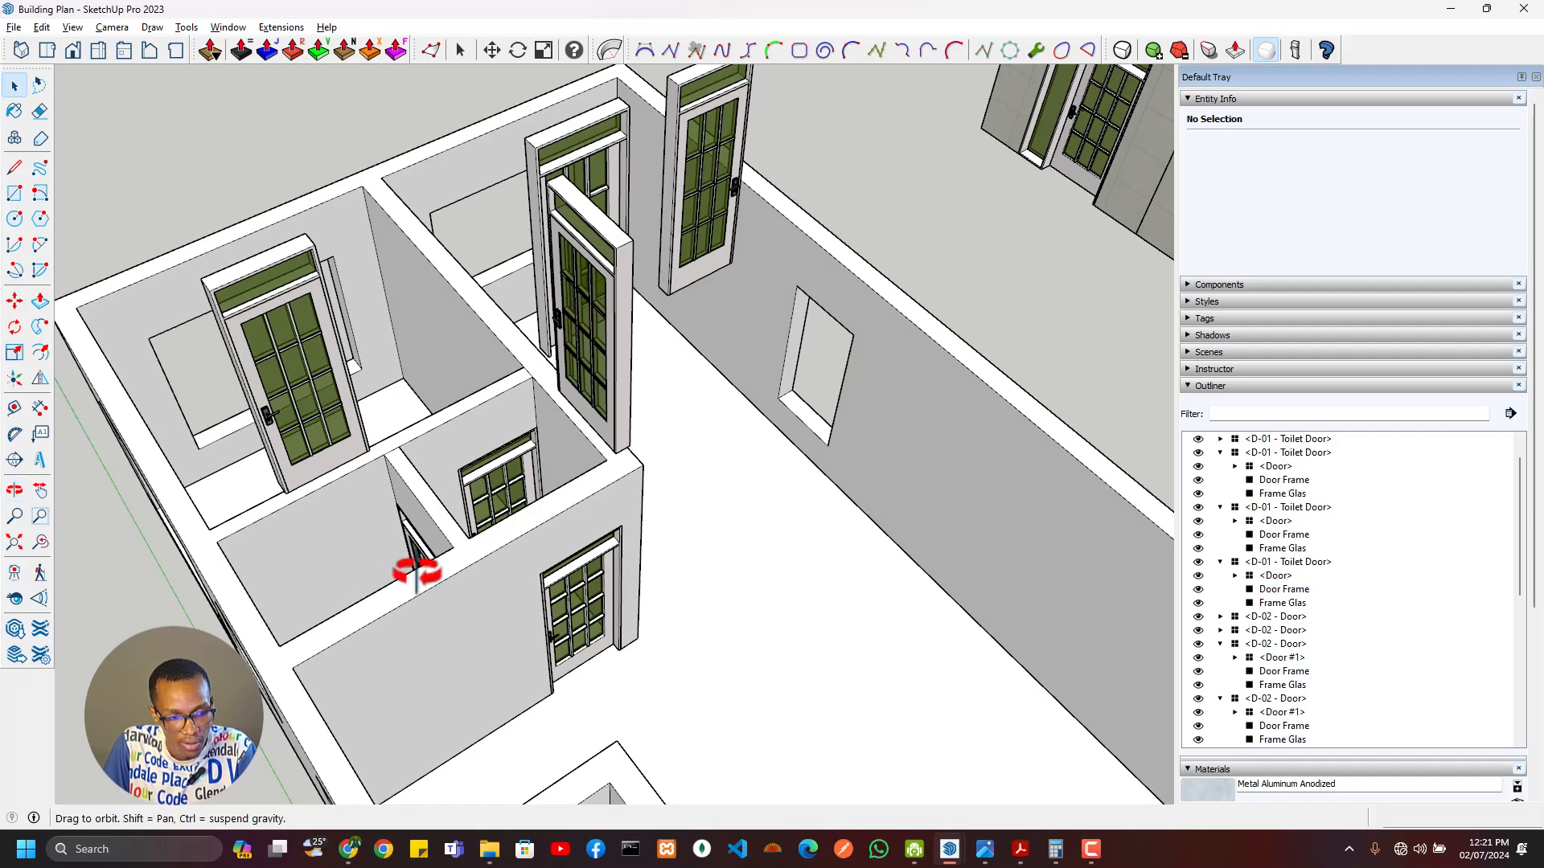
scroll(499, 586, "up", 5)
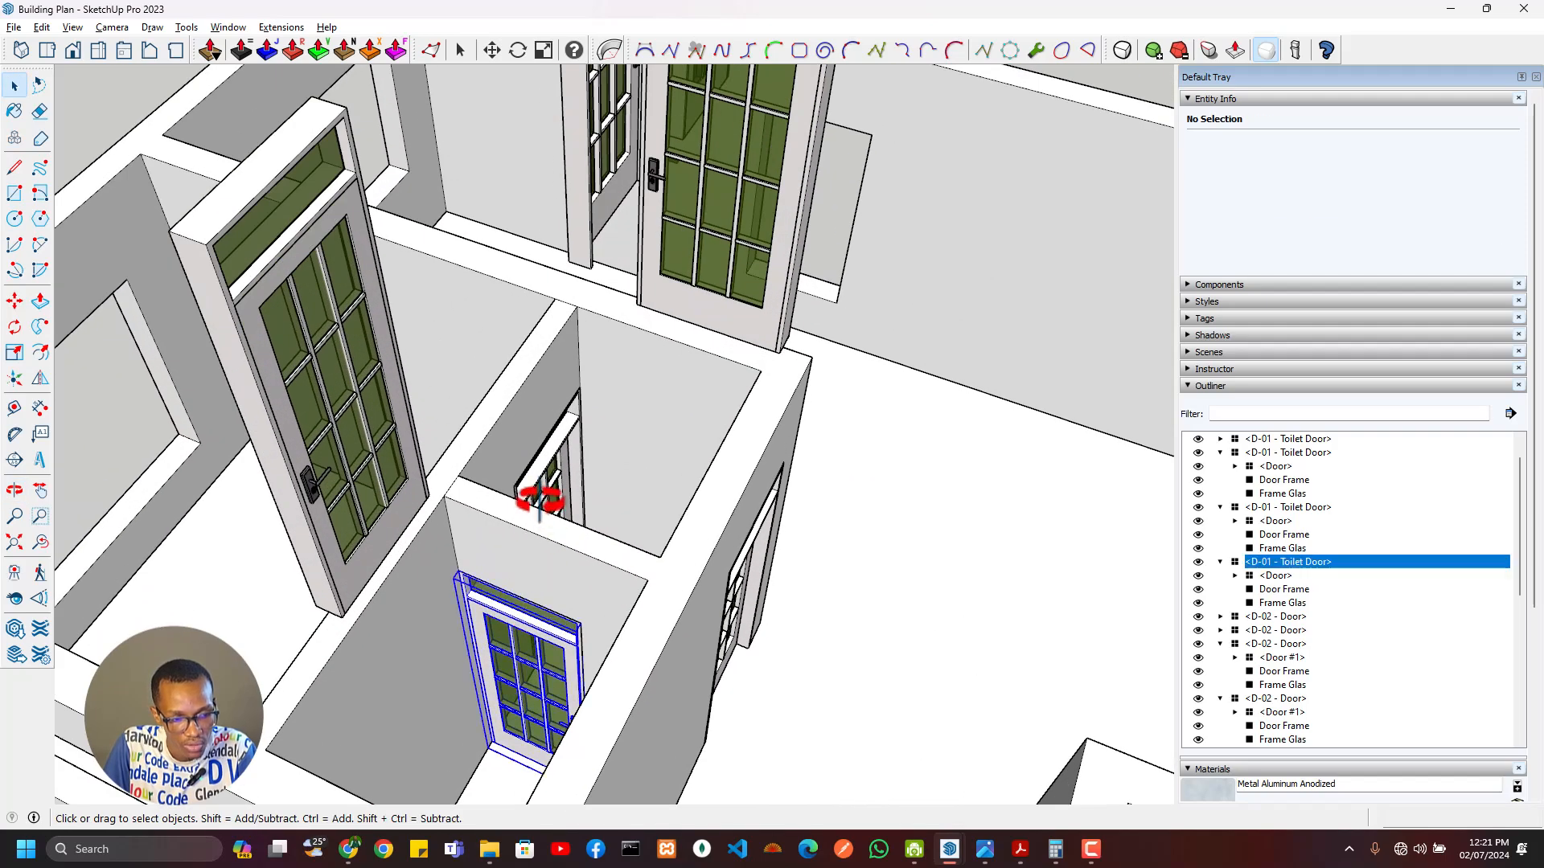
left_click(539, 500)
left_click(748, 572, "ctrl")
right_click(568, 499)
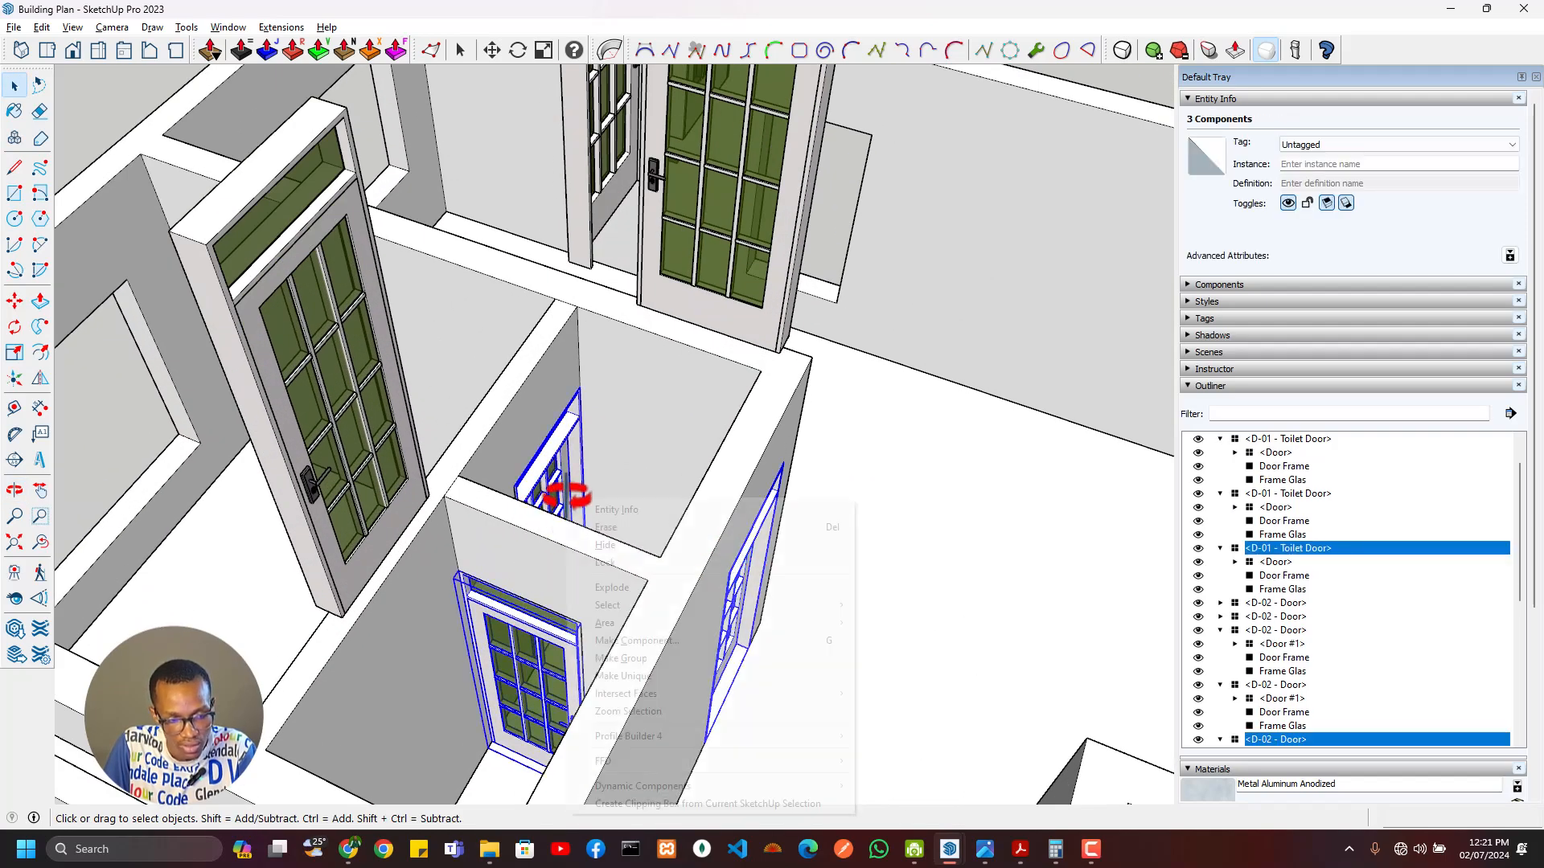
left_click(624, 659)
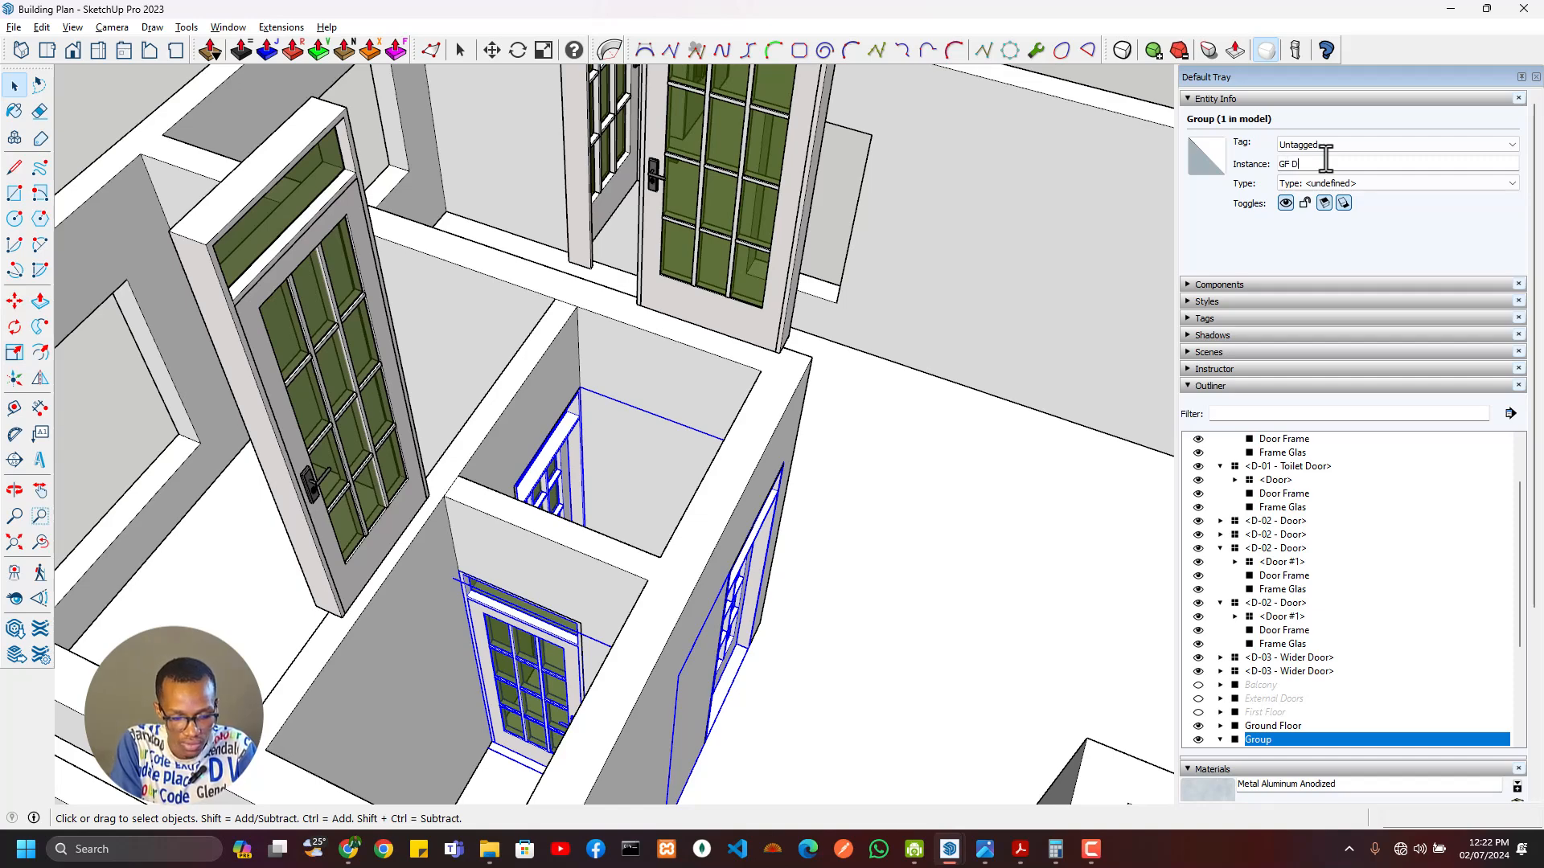
left_click(1325, 159)
type("GF Doors")
key("Return")
Step: Group the four first-floor D-01 and D-02 doors standing above the ground-floor walls, and name the group FF Doors
scroll(635, 499, "down", 3)
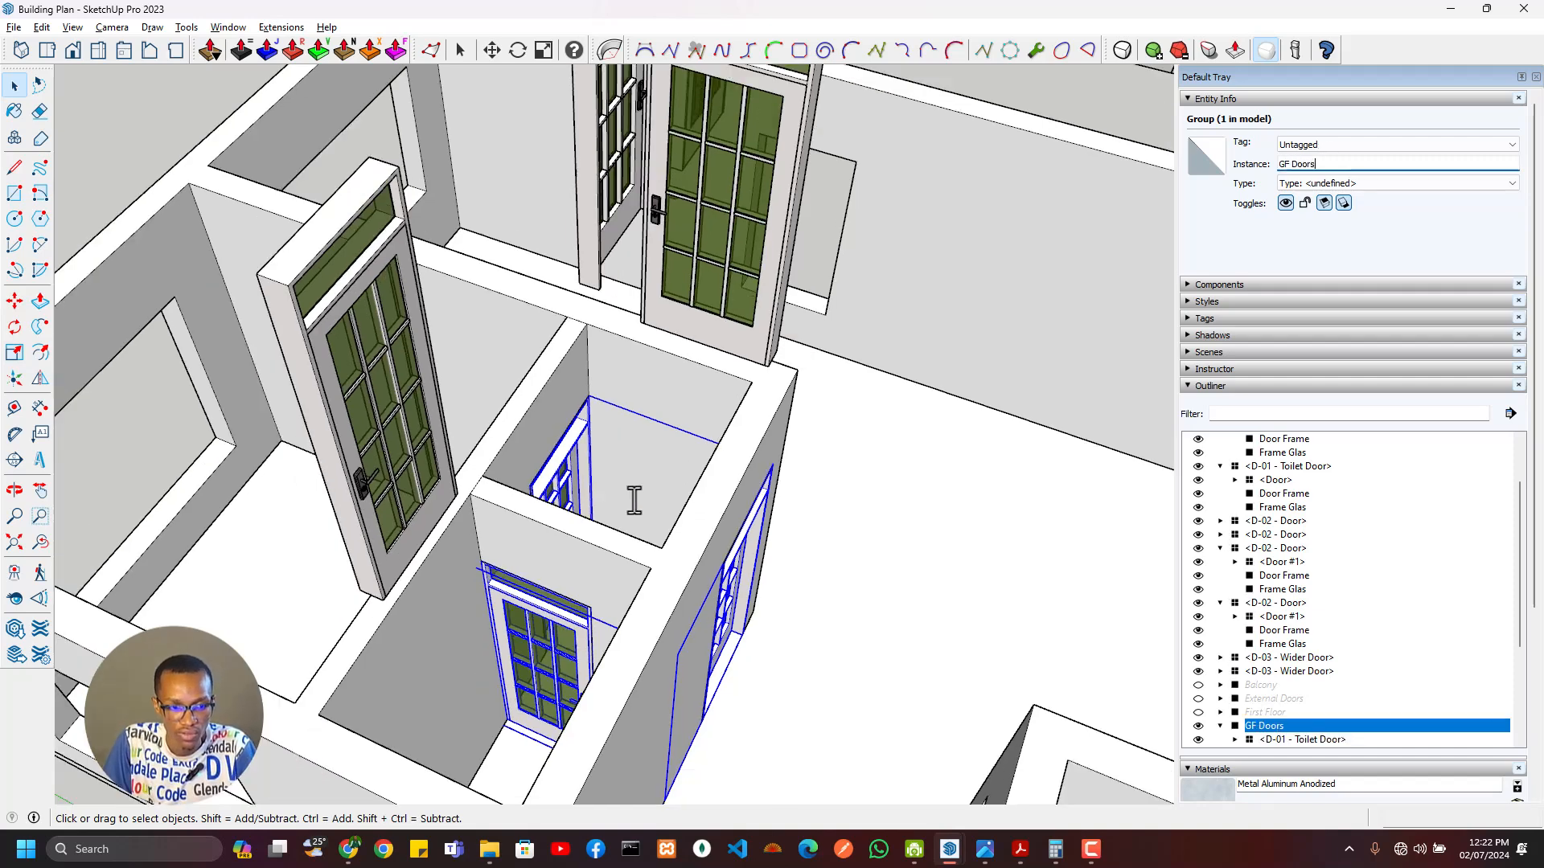
left_click(677, 316)
left_click(618, 209, "ctrl")
left_click(468, 396, "ctrl")
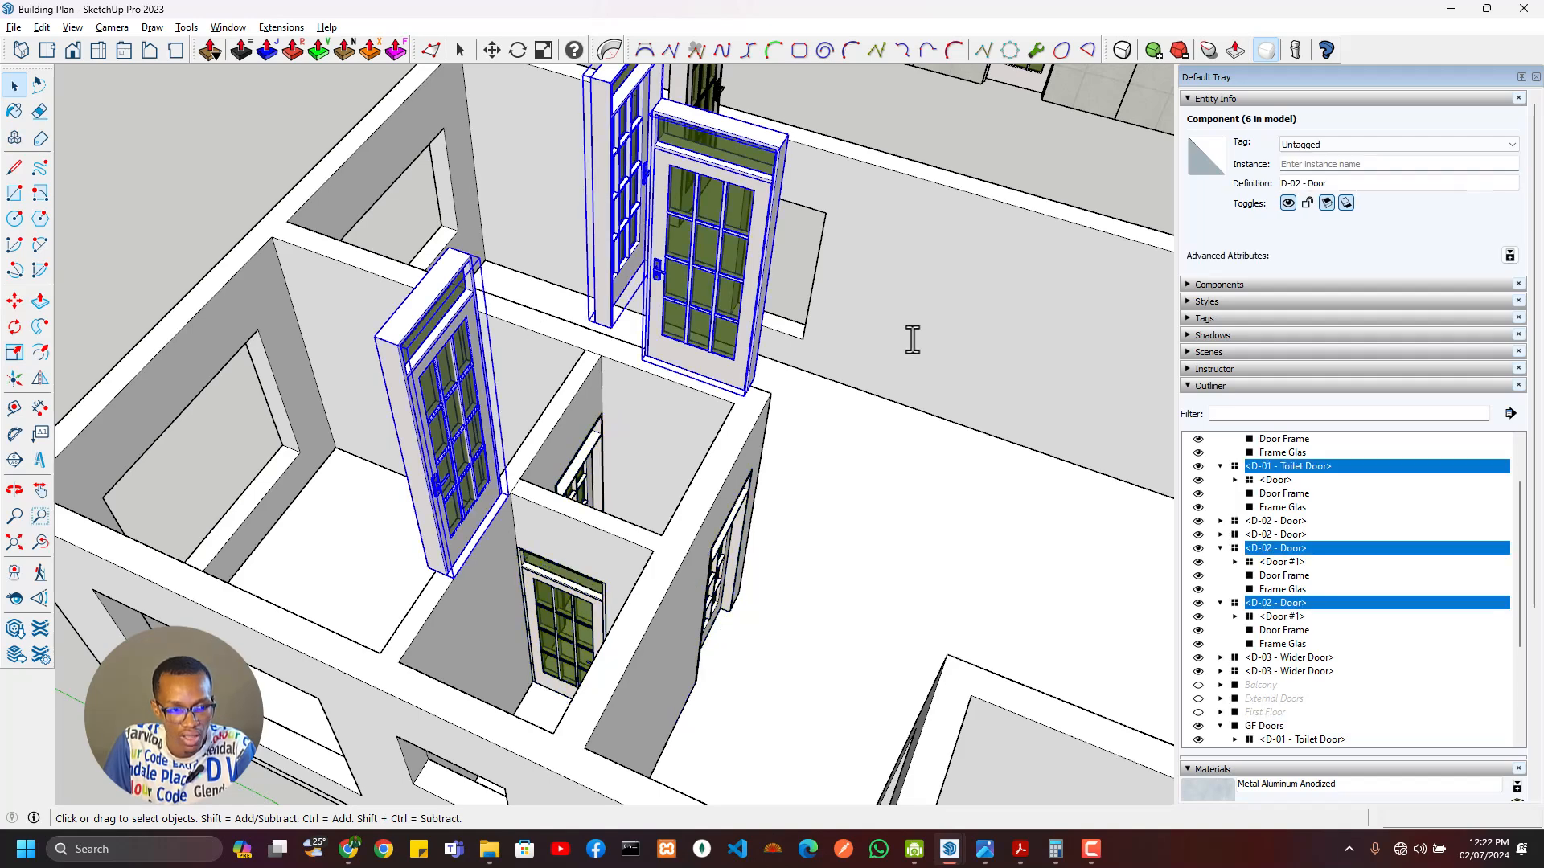
middle_click_drag(914, 381, 1037, 394)
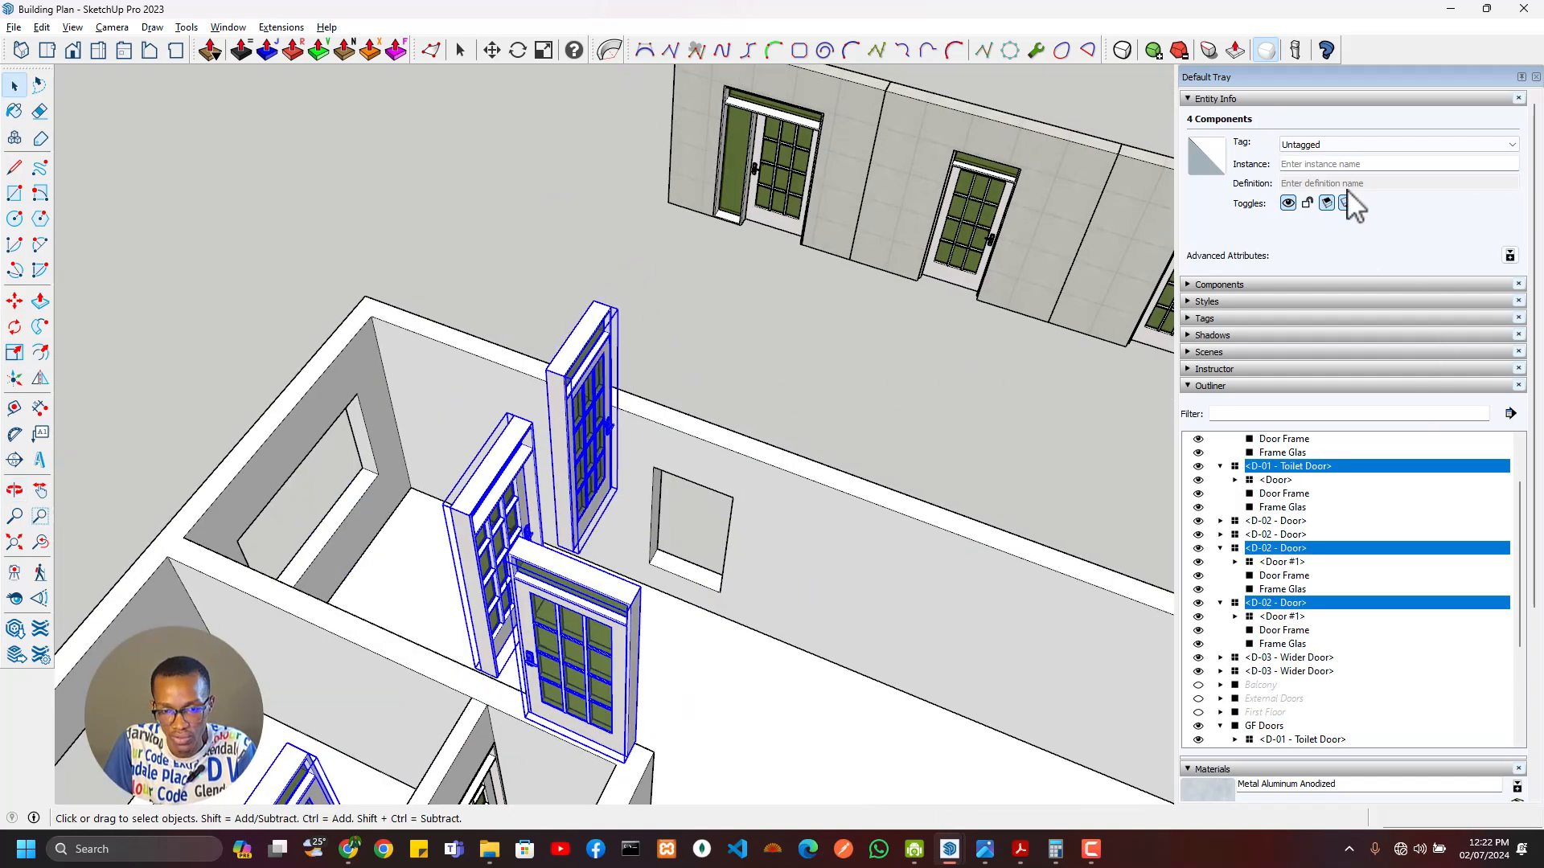
left_click(691, 632)
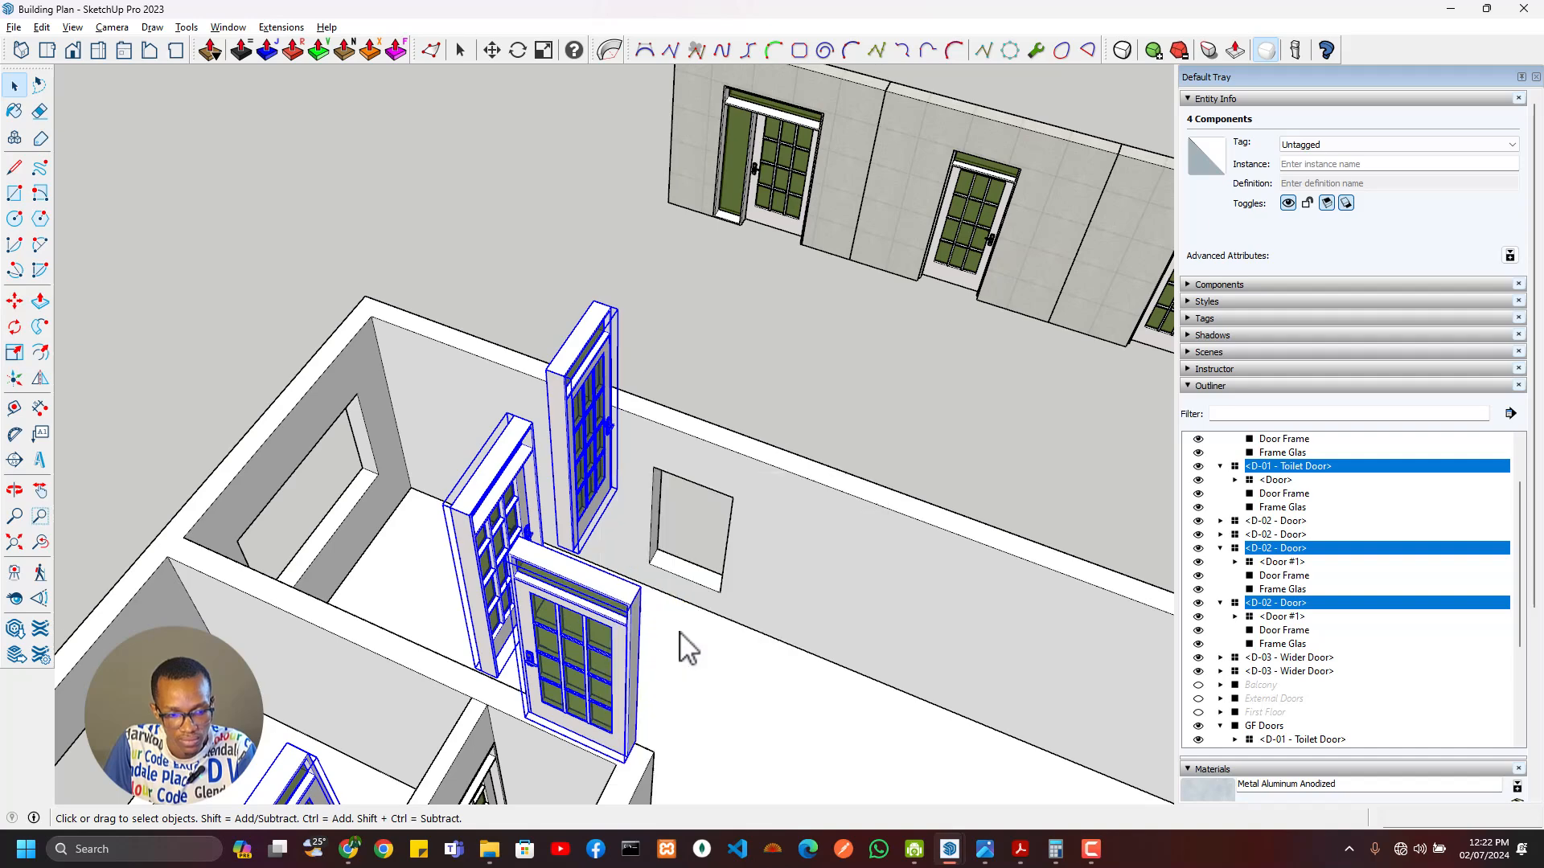
left_click(1323, 169)
type("FF Doors")
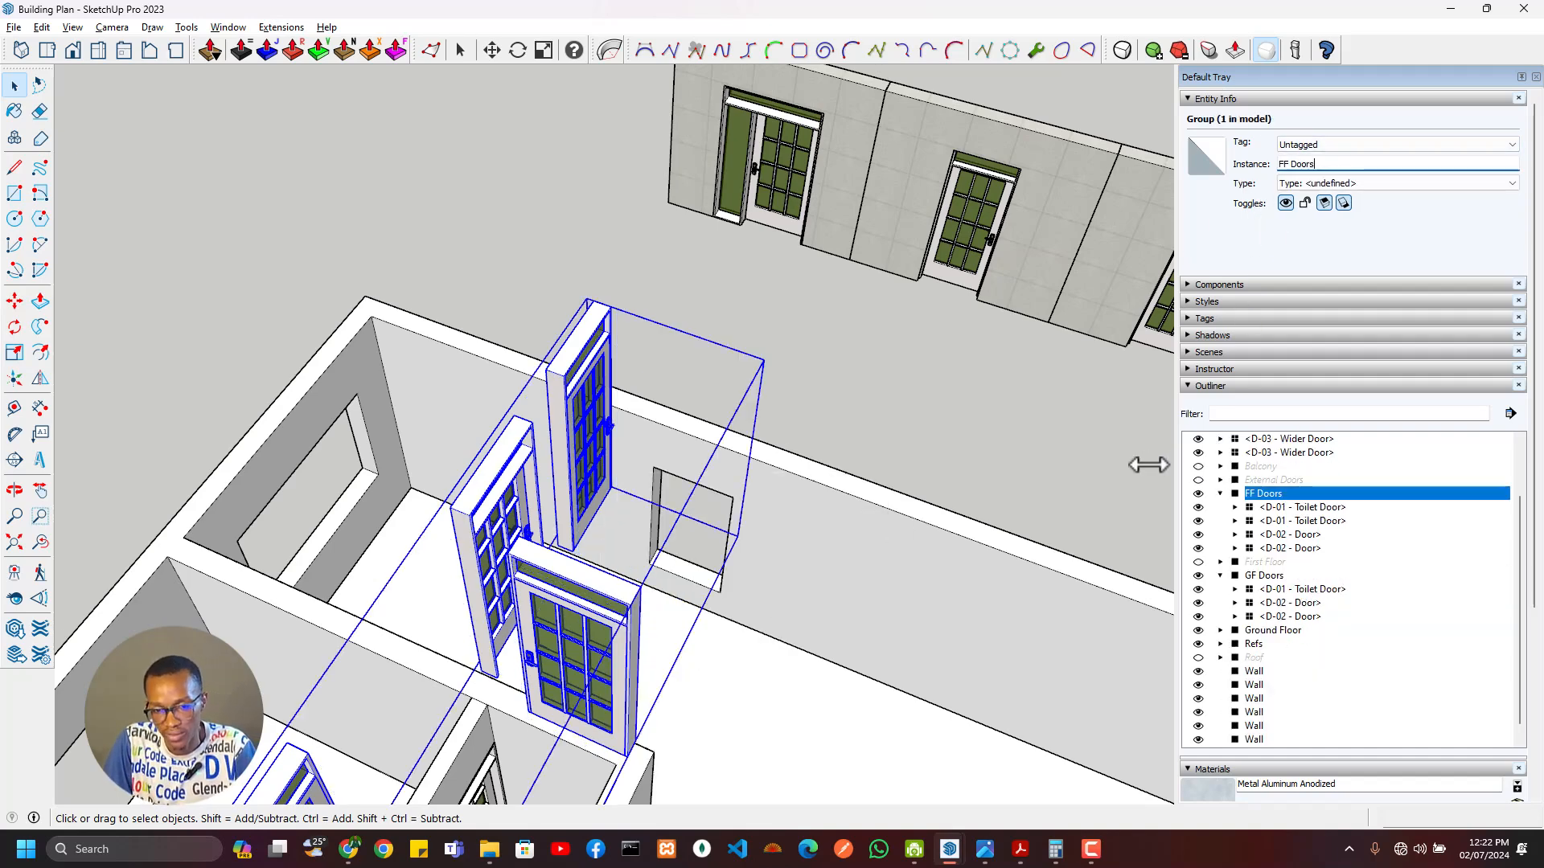
Step: Collapse the FF Doors and GF Doors groups in the model outline and look over the doors of both floors
left_click(1221, 493)
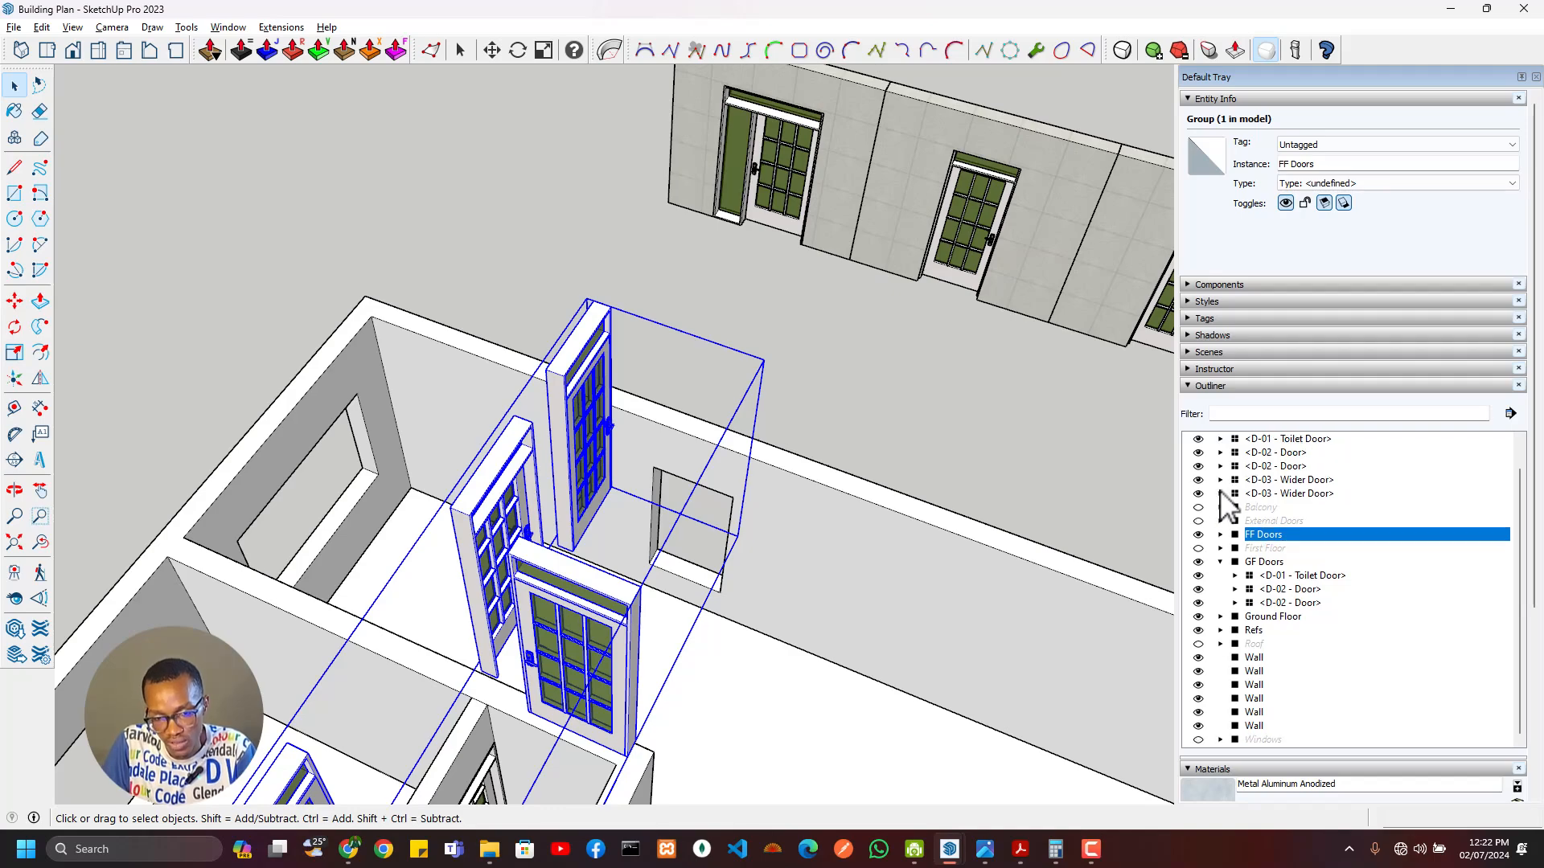
left_click(1220, 563)
middle_click_drag(699, 579, 794, 488)
middle_click_drag(731, 403, 471, 476)
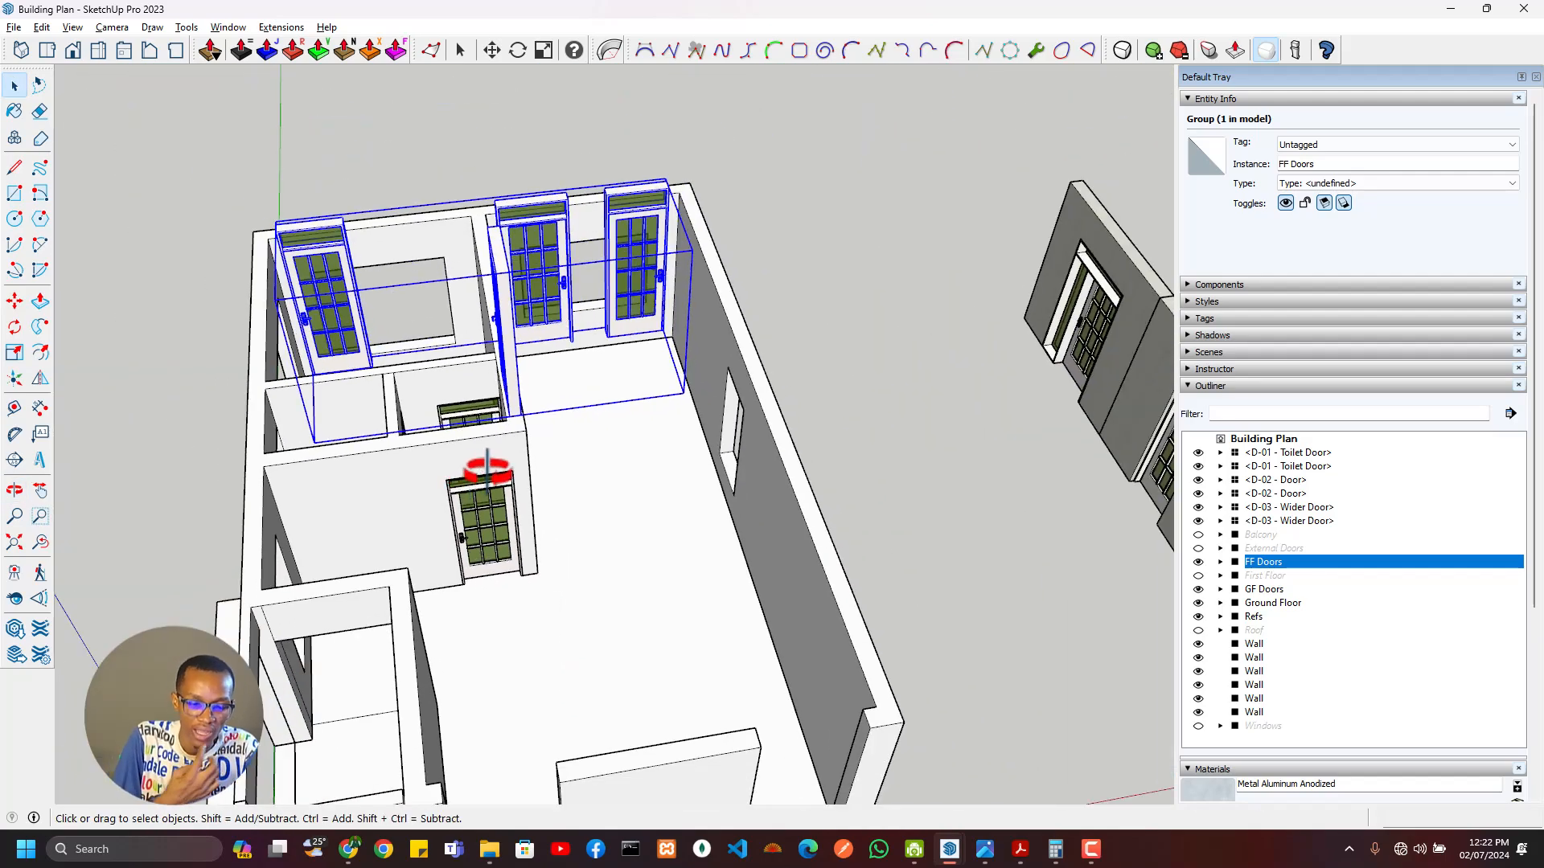
middle_click_drag(358, 327, 434, 514)
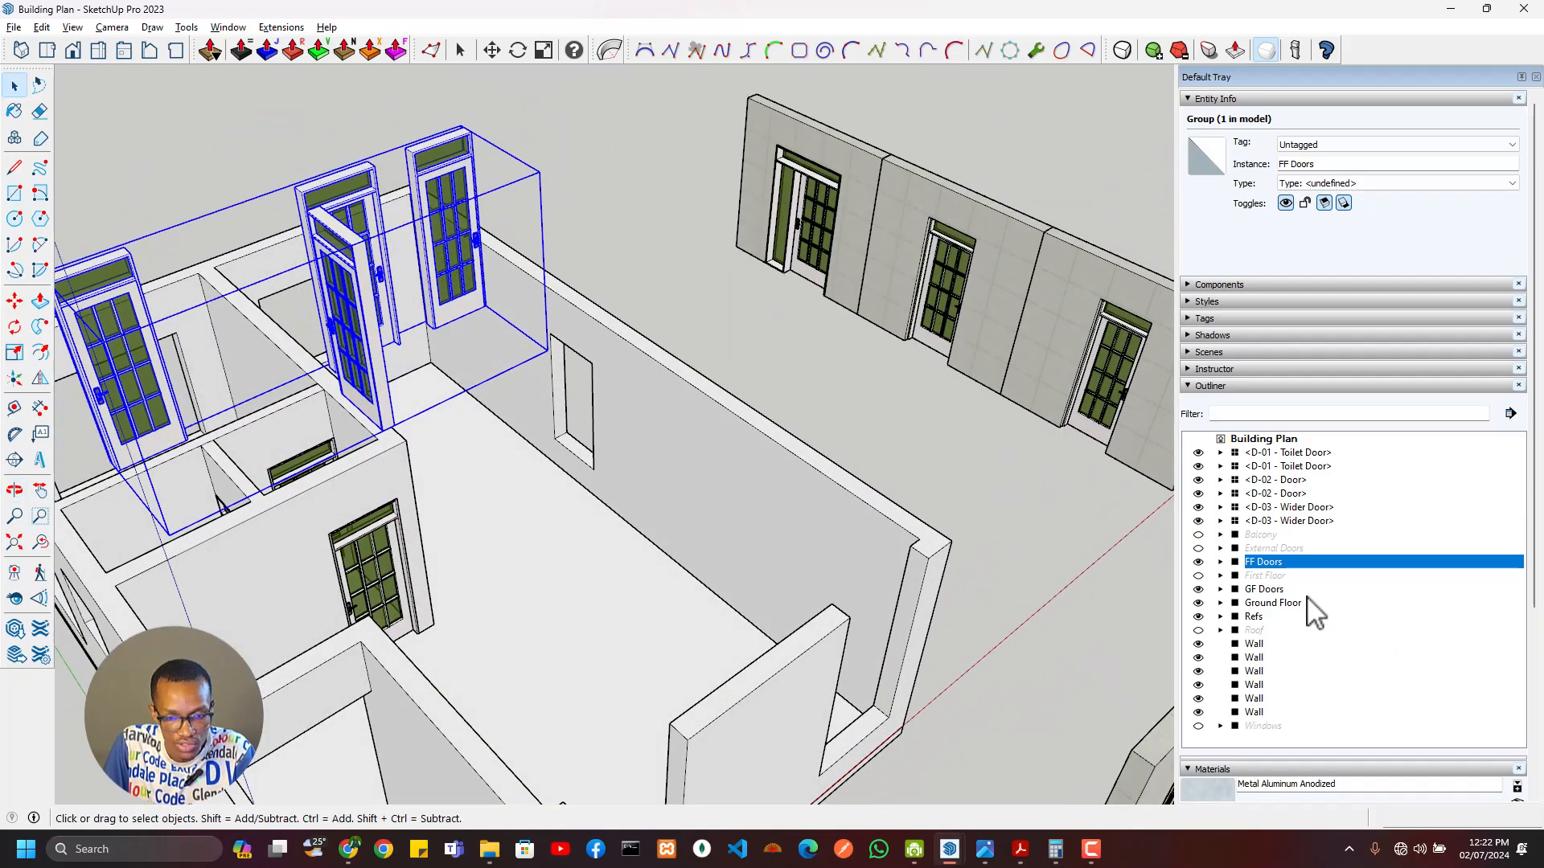
Step: Group the FF Doors and GF Doors groups together, name the new group Internal Doors, and collapse it in the model outline
scroll(691, 544, "down", 3)
middle_click_drag(692, 544, 606, 596)
scroll(868, 595, "up", 3)
scroll(870, 595, "down", 1)
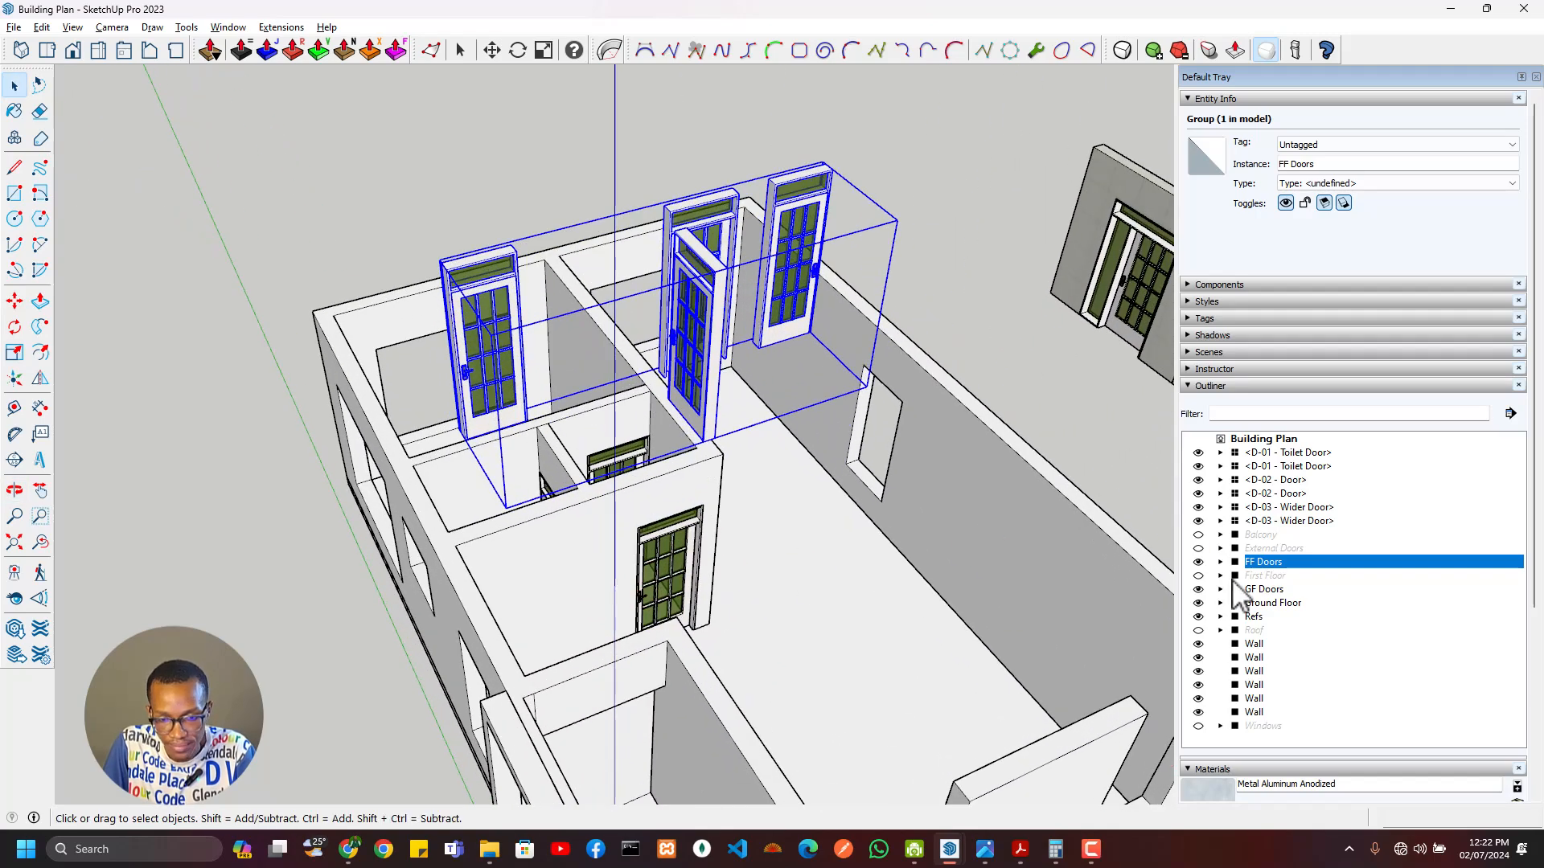
left_click(663, 549, "shift")
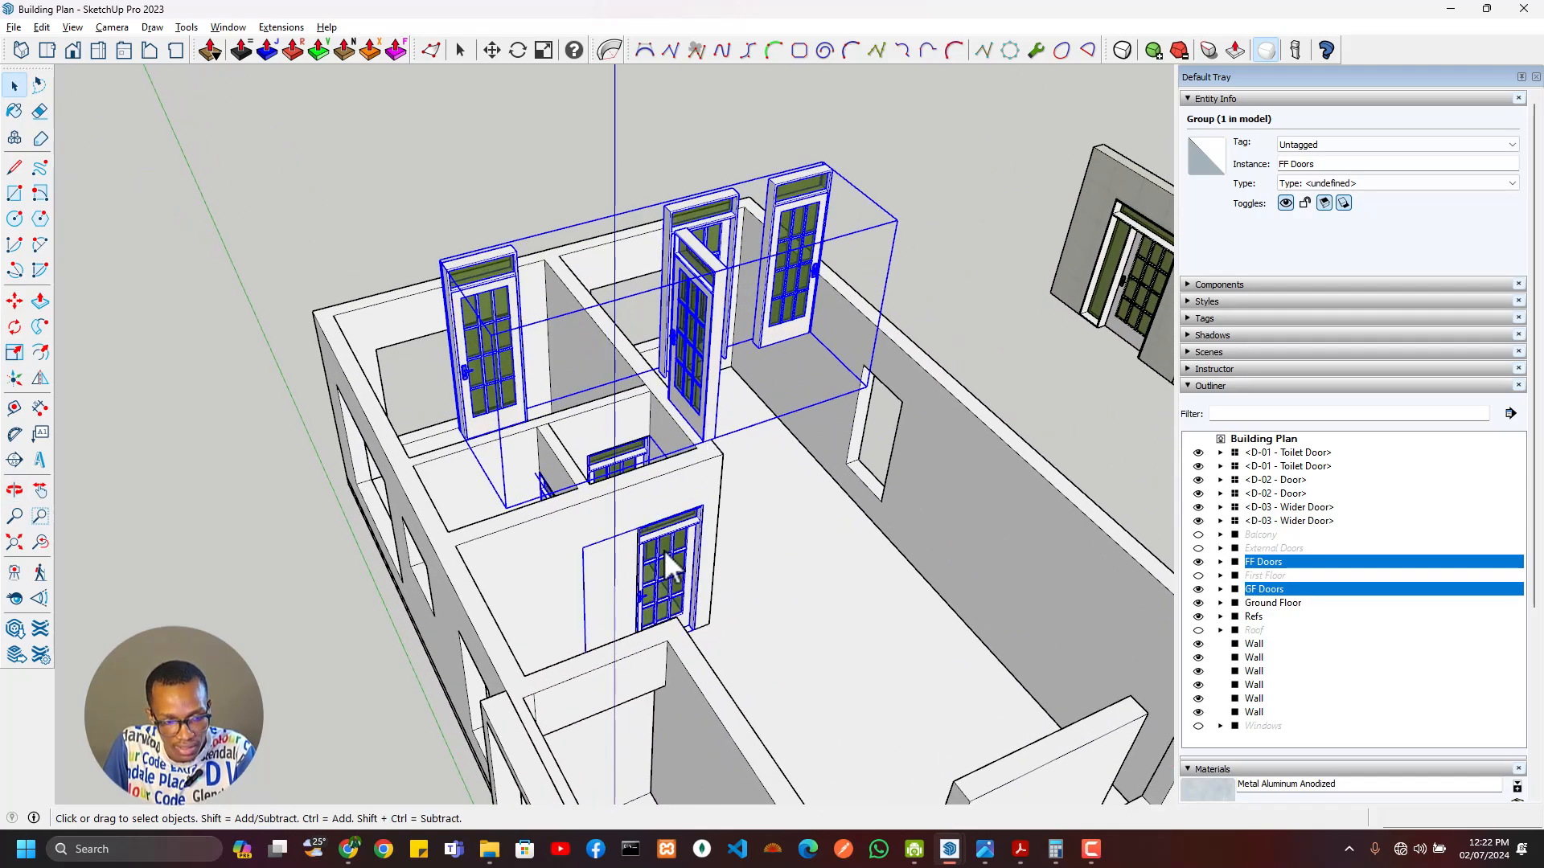
right_click(701, 346)
left_click(758, 508)
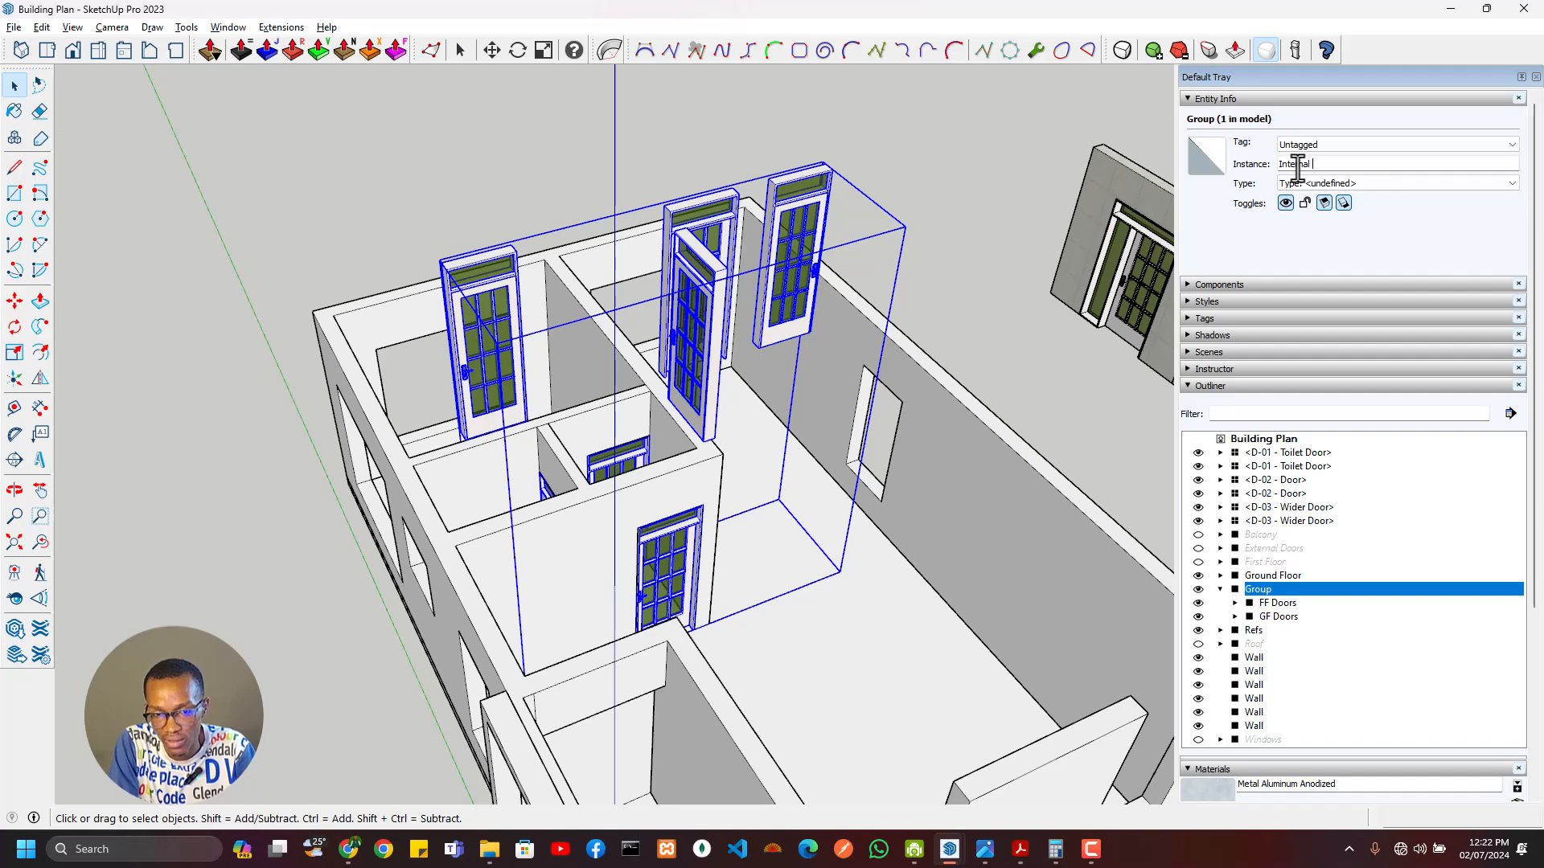
key("Return")
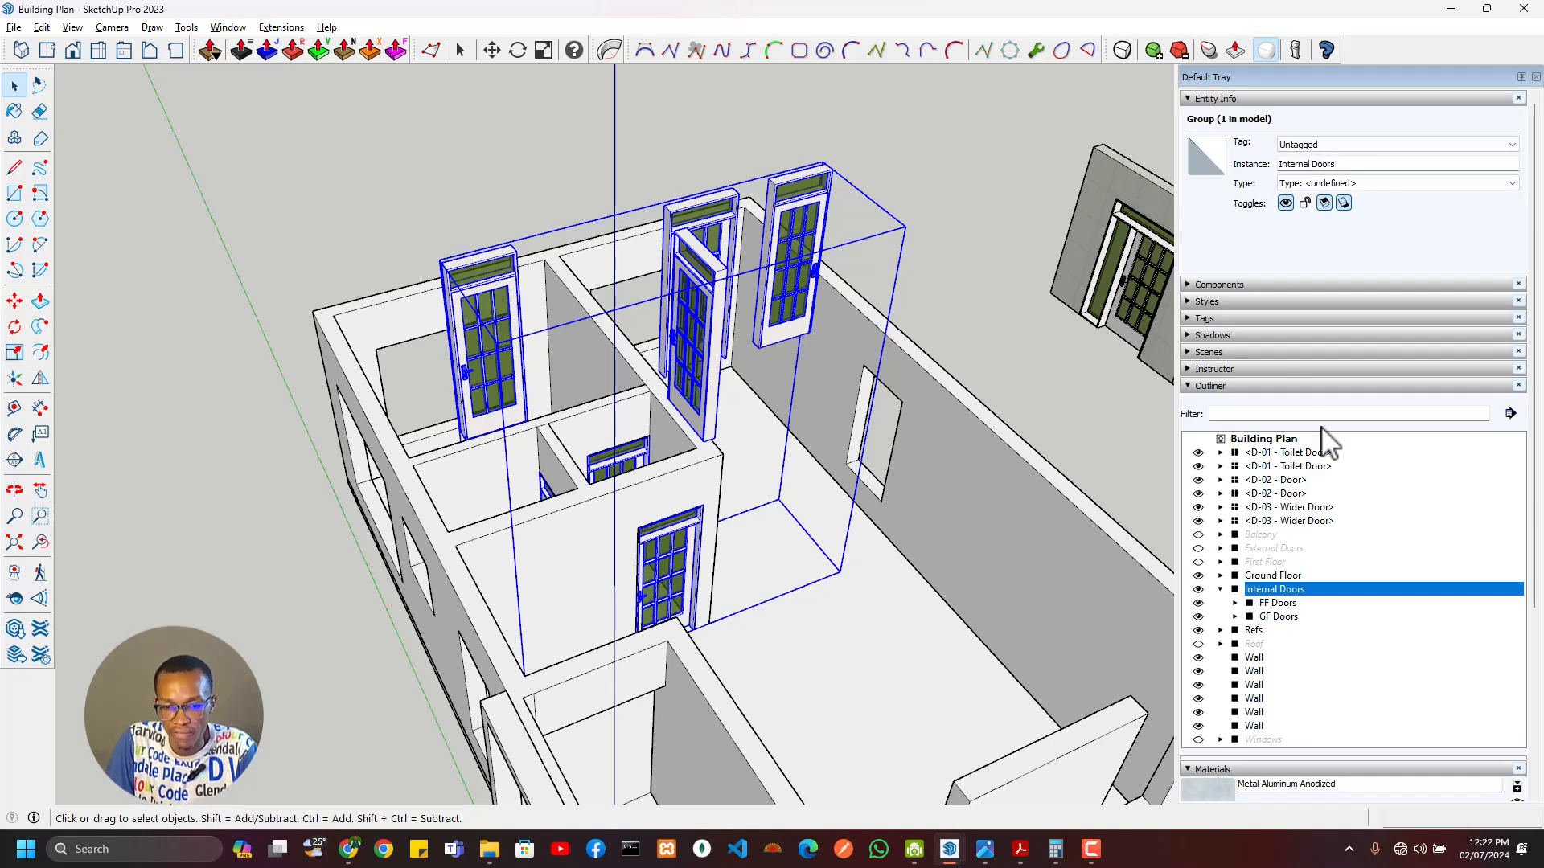
left_click(1220, 590)
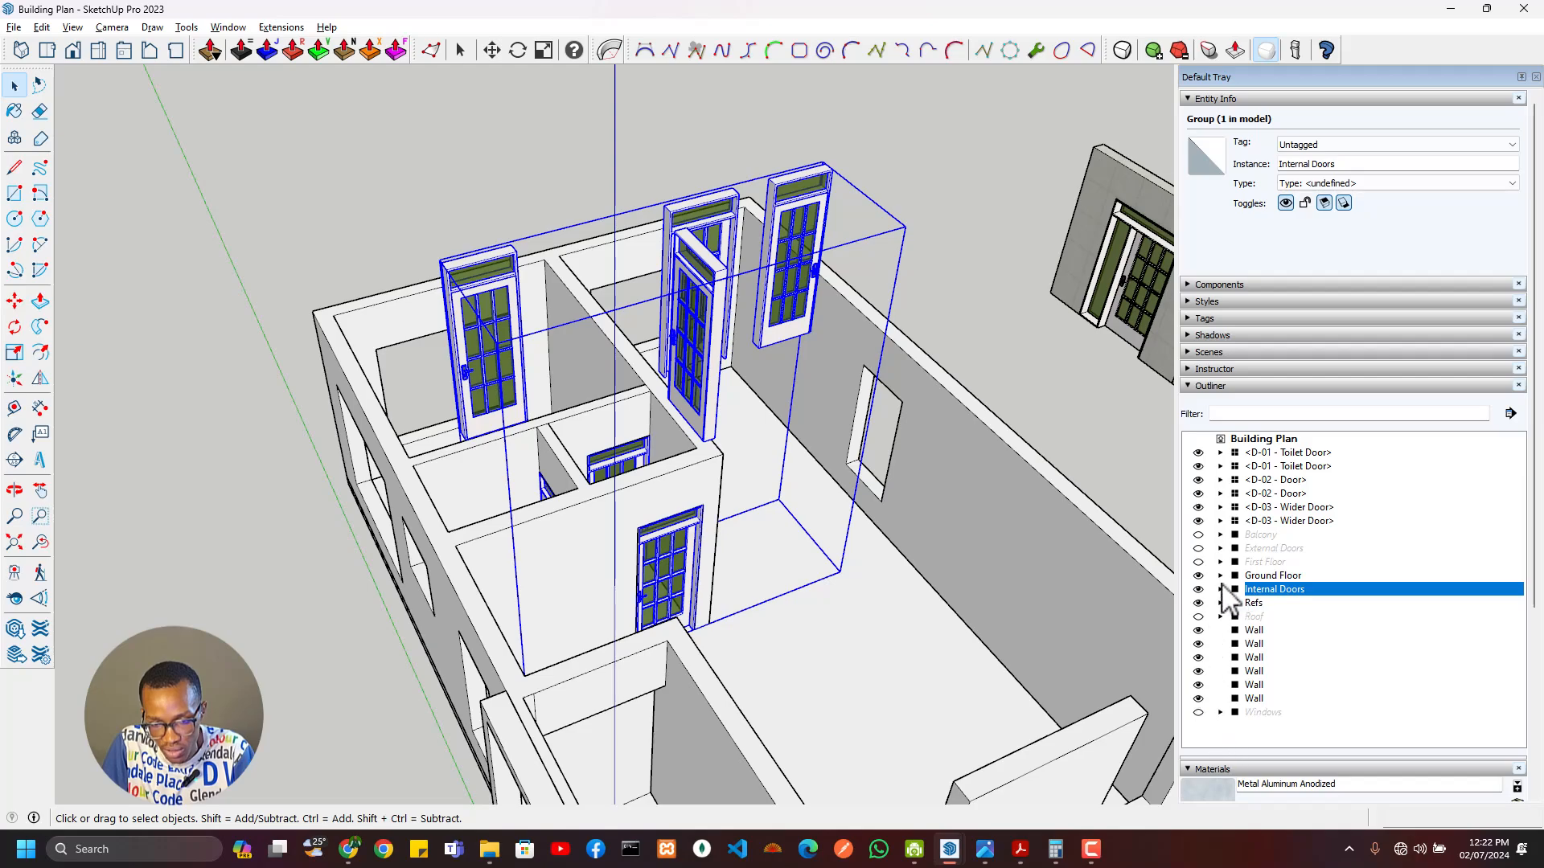
Step: Unhide the First Floor and Windows groups in the house model
left_click(1198, 562)
scroll(799, 534, "down", 3)
middle_click_drag(740, 366, 1166, 579)
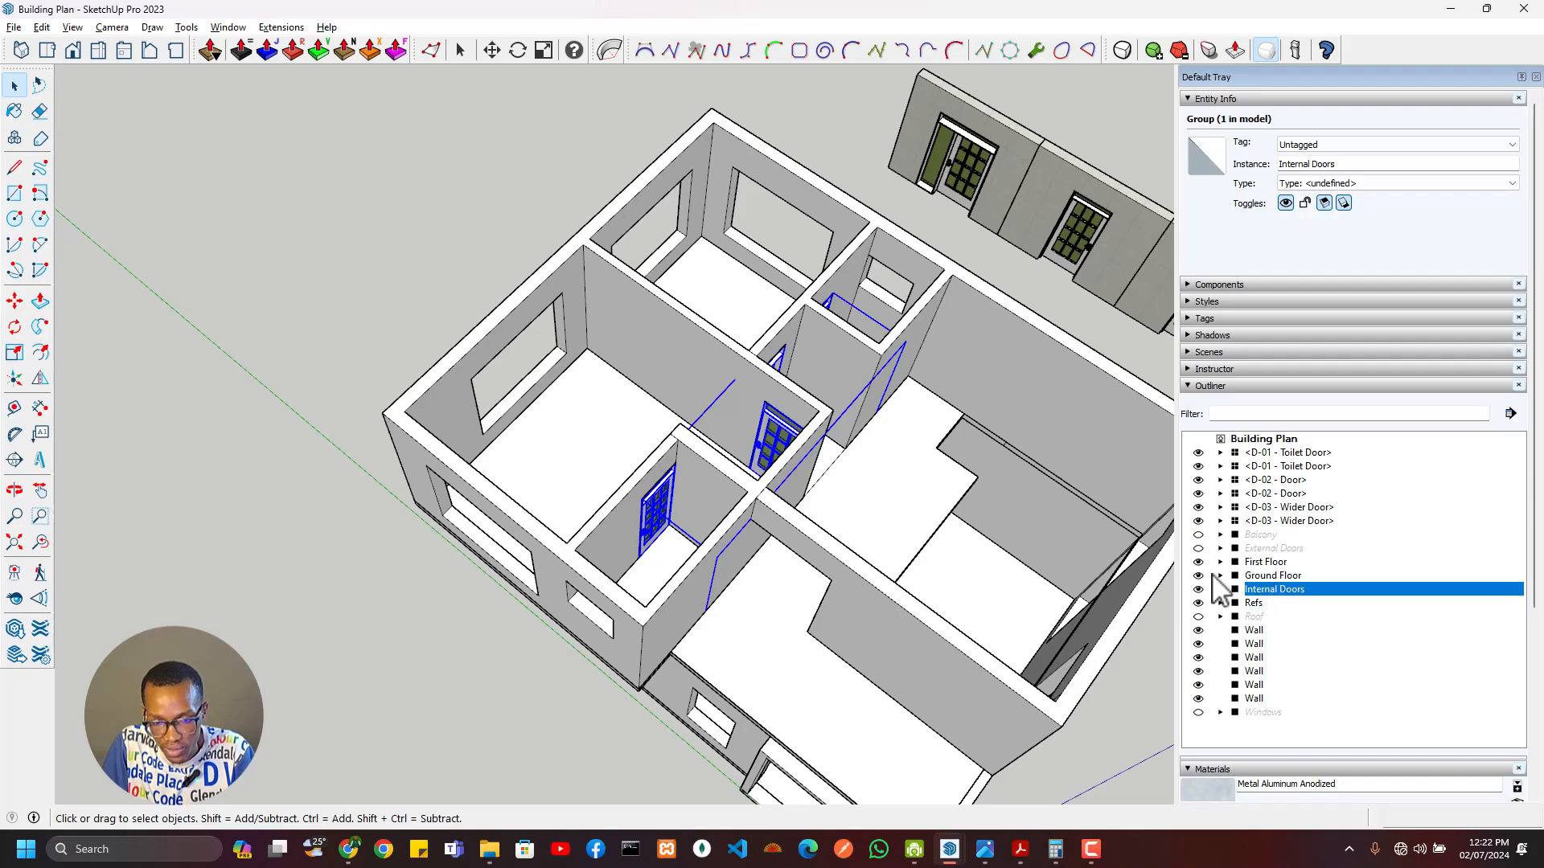
left_click(1198, 713)
middle_click_drag(906, 517, 1334, 603)
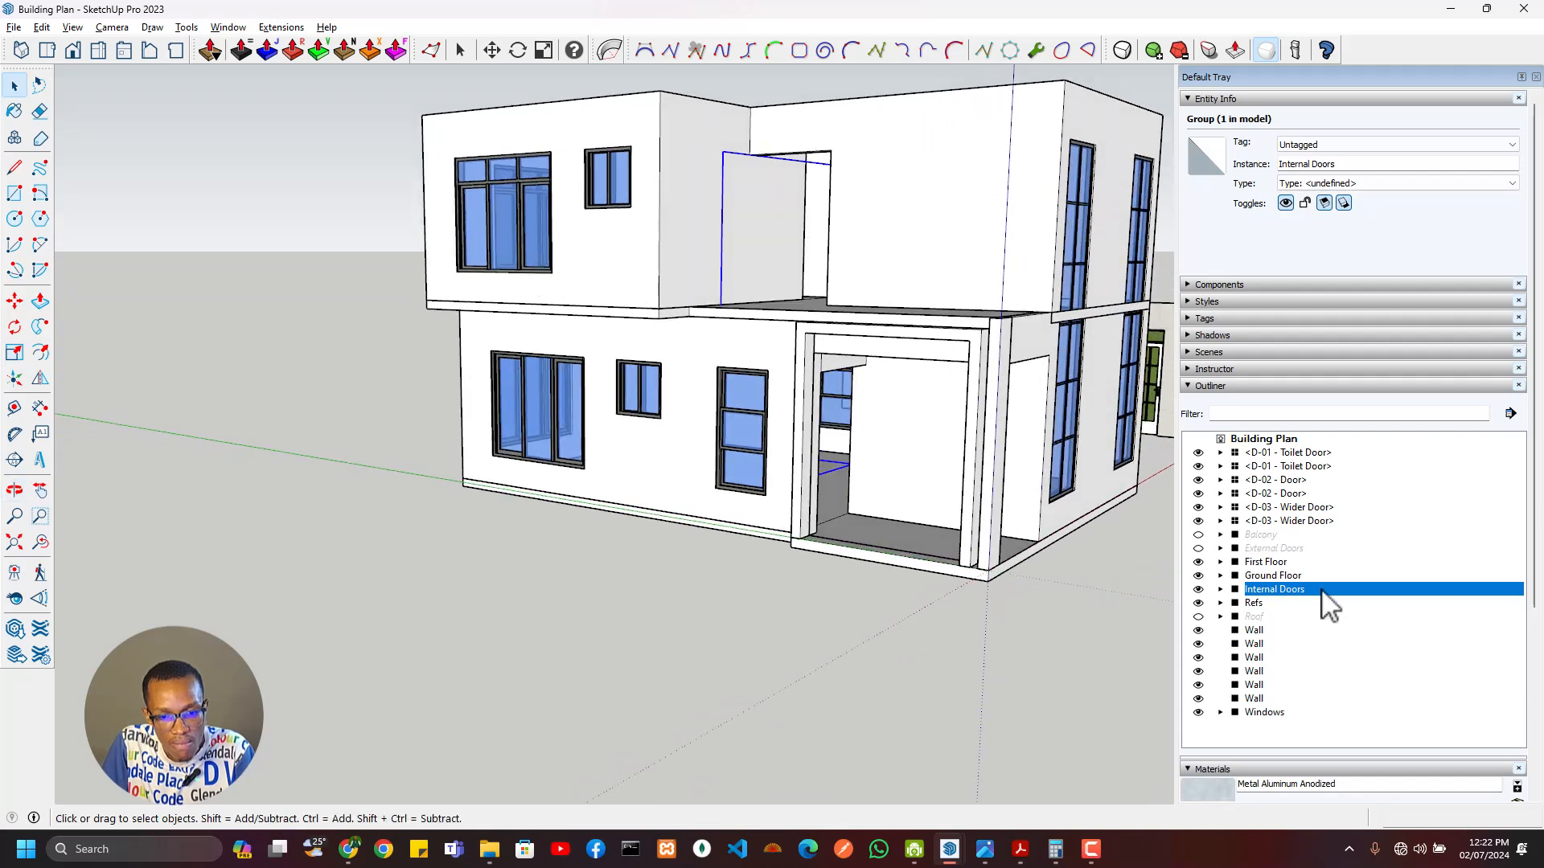
Step: Inside the Windows group, group the six first-floor casement, sliding and toilet windows, leaving out the curtain windows, and name the group FF Windows
left_click(1220, 713)
scroll(820, 447, "down", 2)
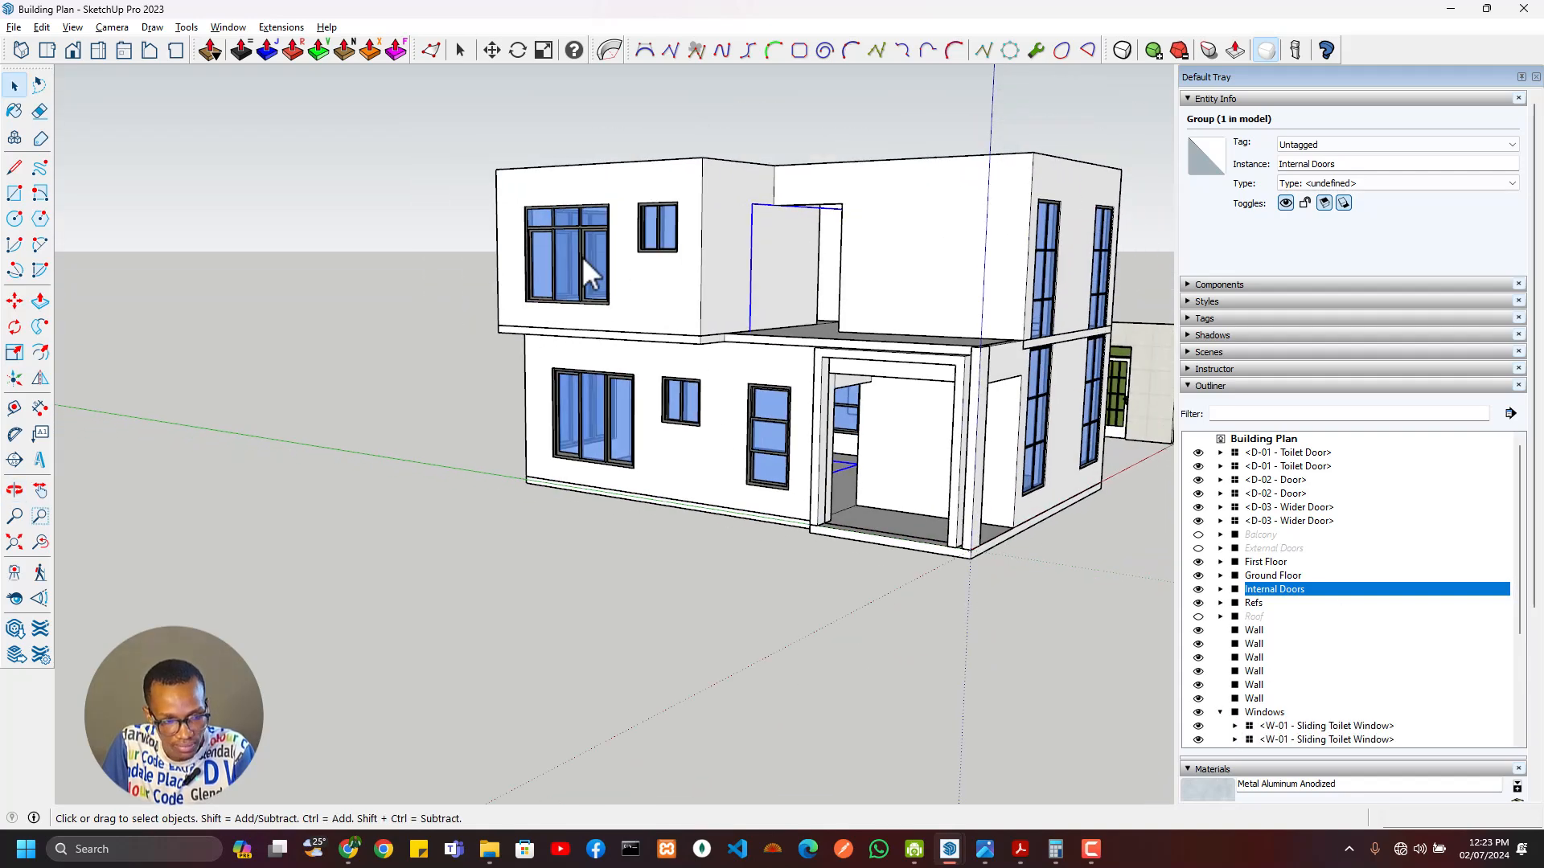
double_click(582, 258)
left_click(582, 257)
left_click(664, 217, "shift")
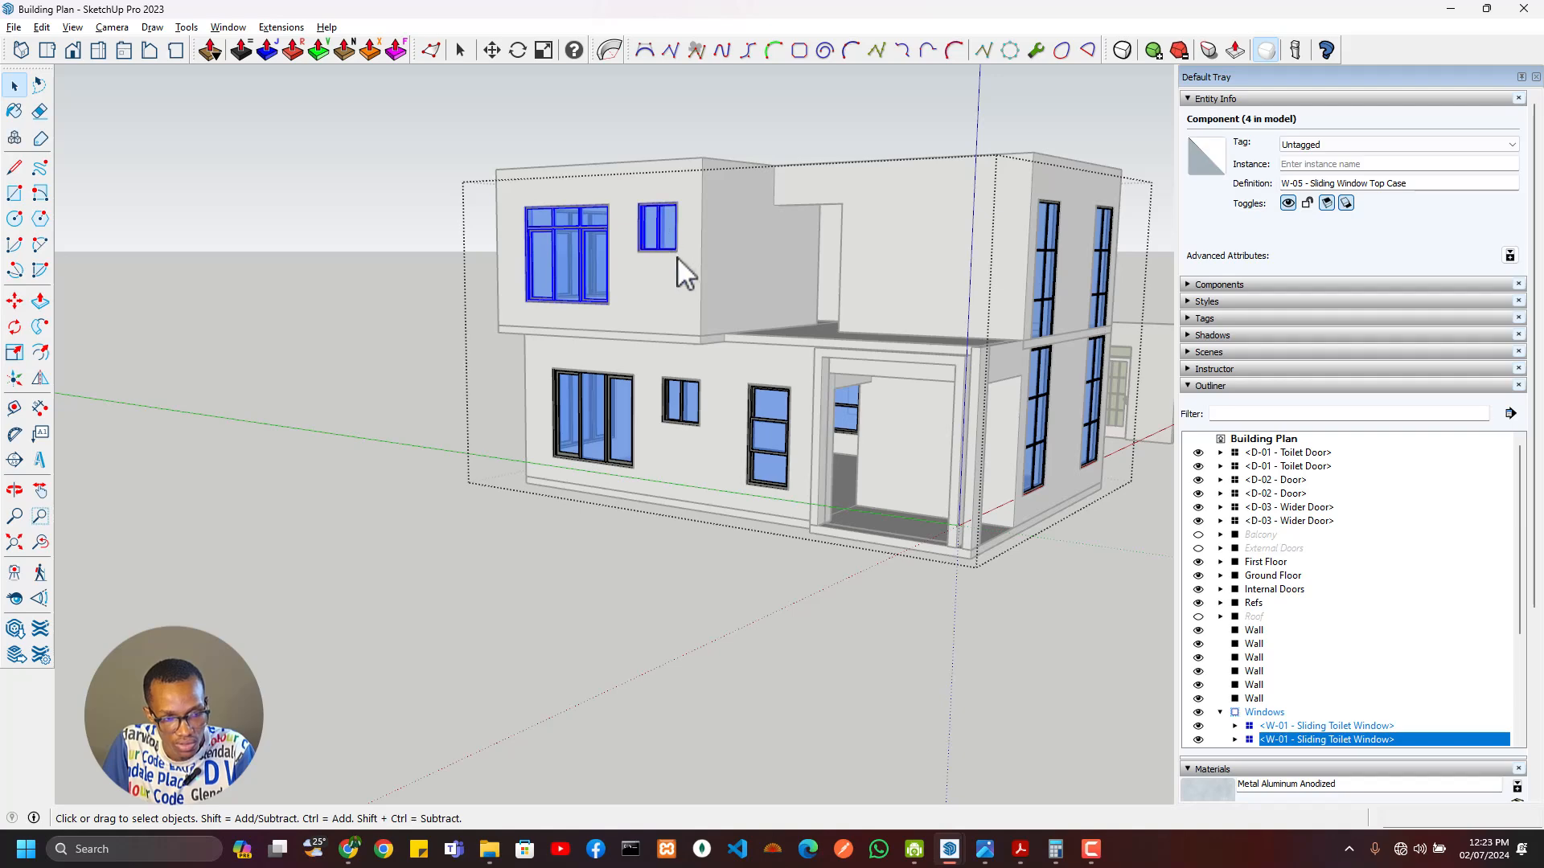
middle_click_drag(617, 349, 788, 187)
left_click(709, 264, "shift")
left_click(610, 243, "shift")
left_click(683, 165, "shift")
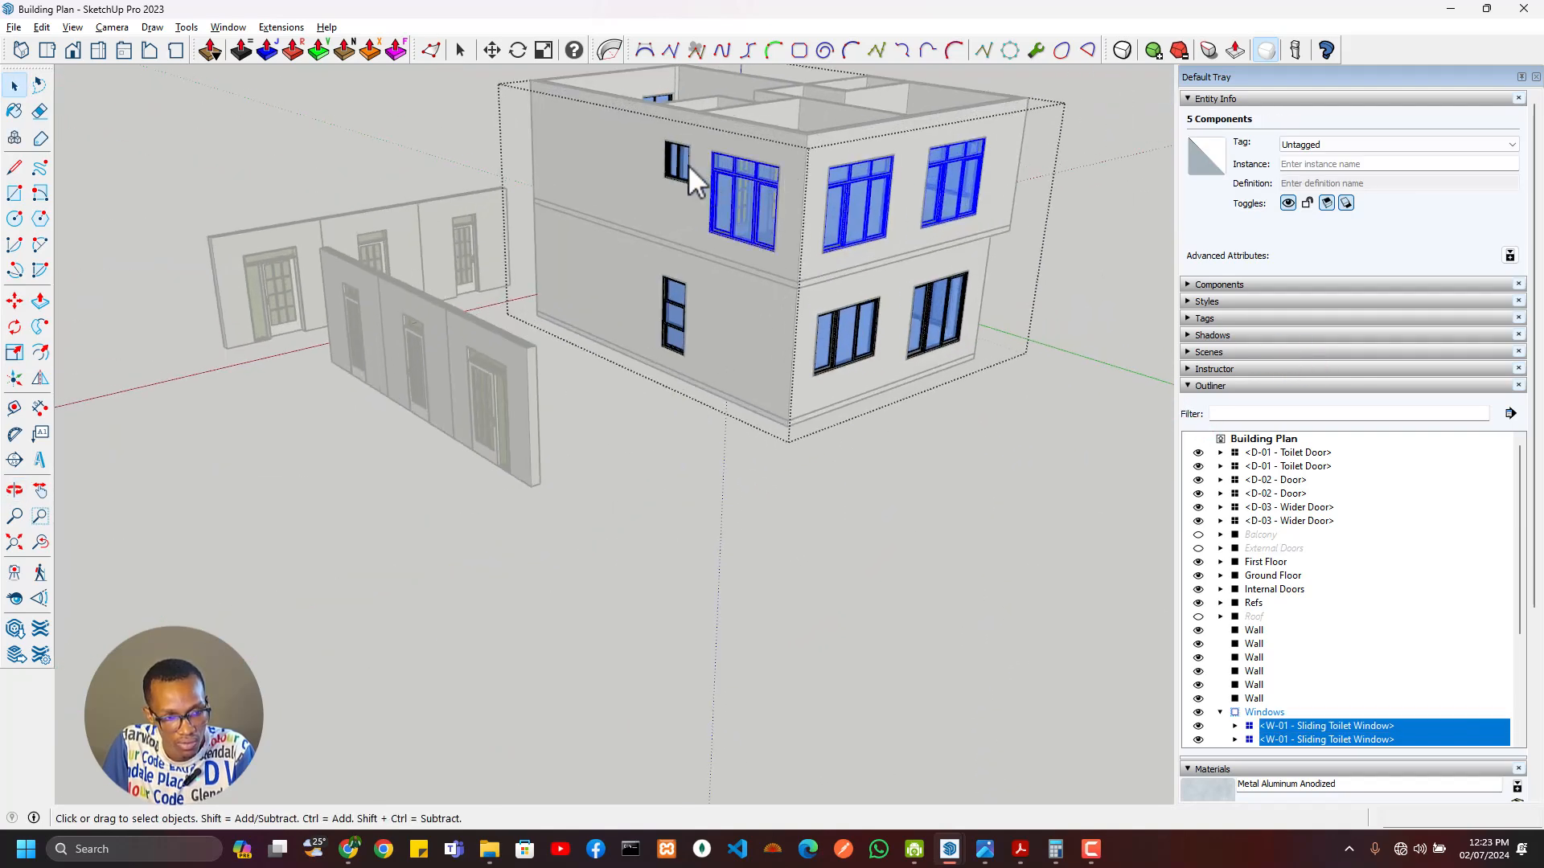
right_click(746, 187)
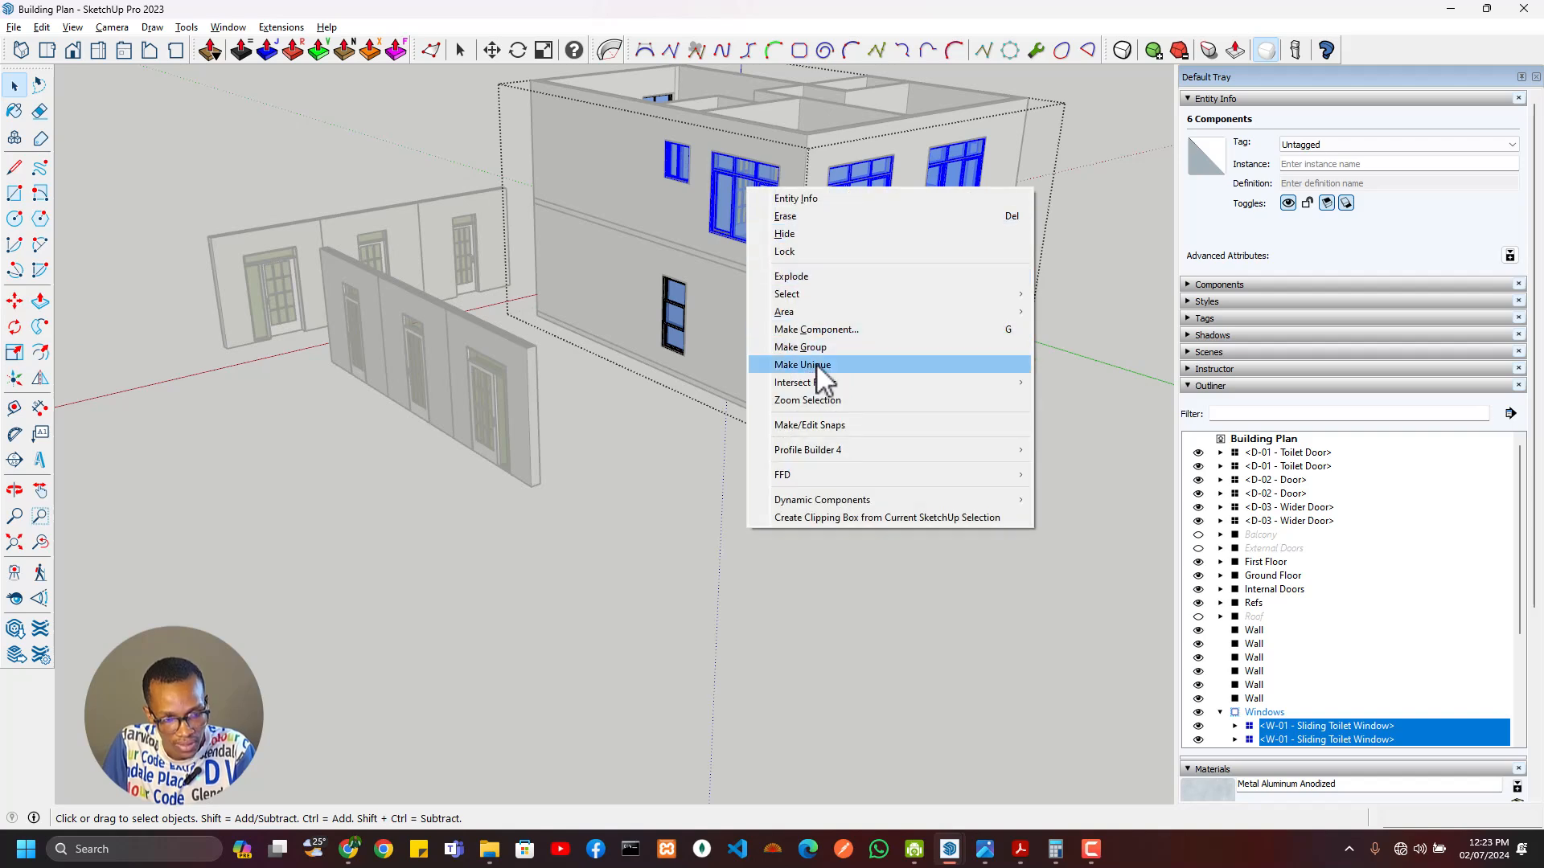
left_click(812, 348)
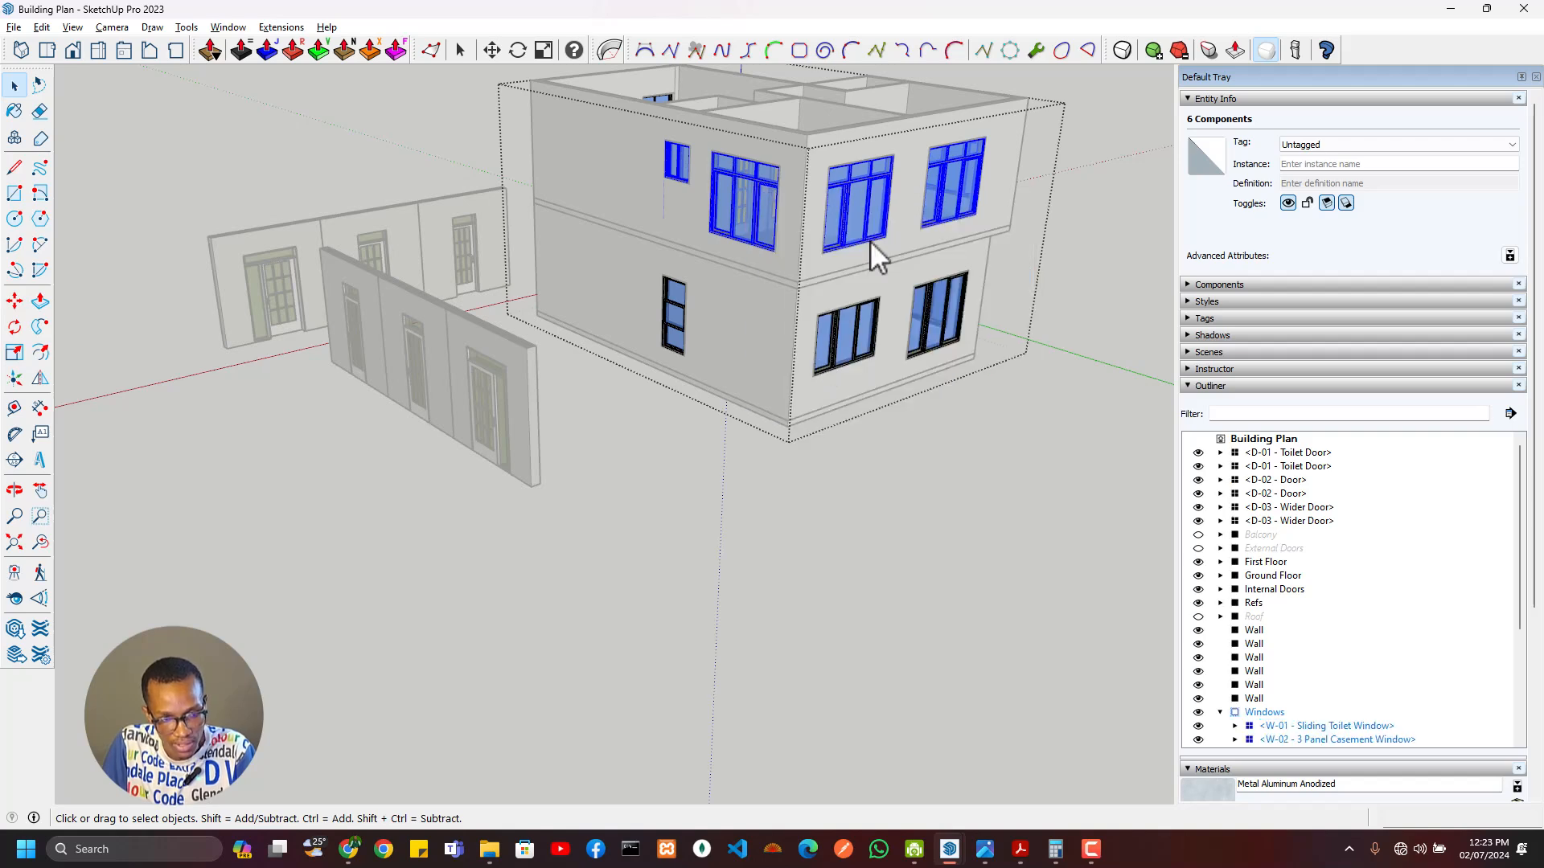
left_click(1306, 167)
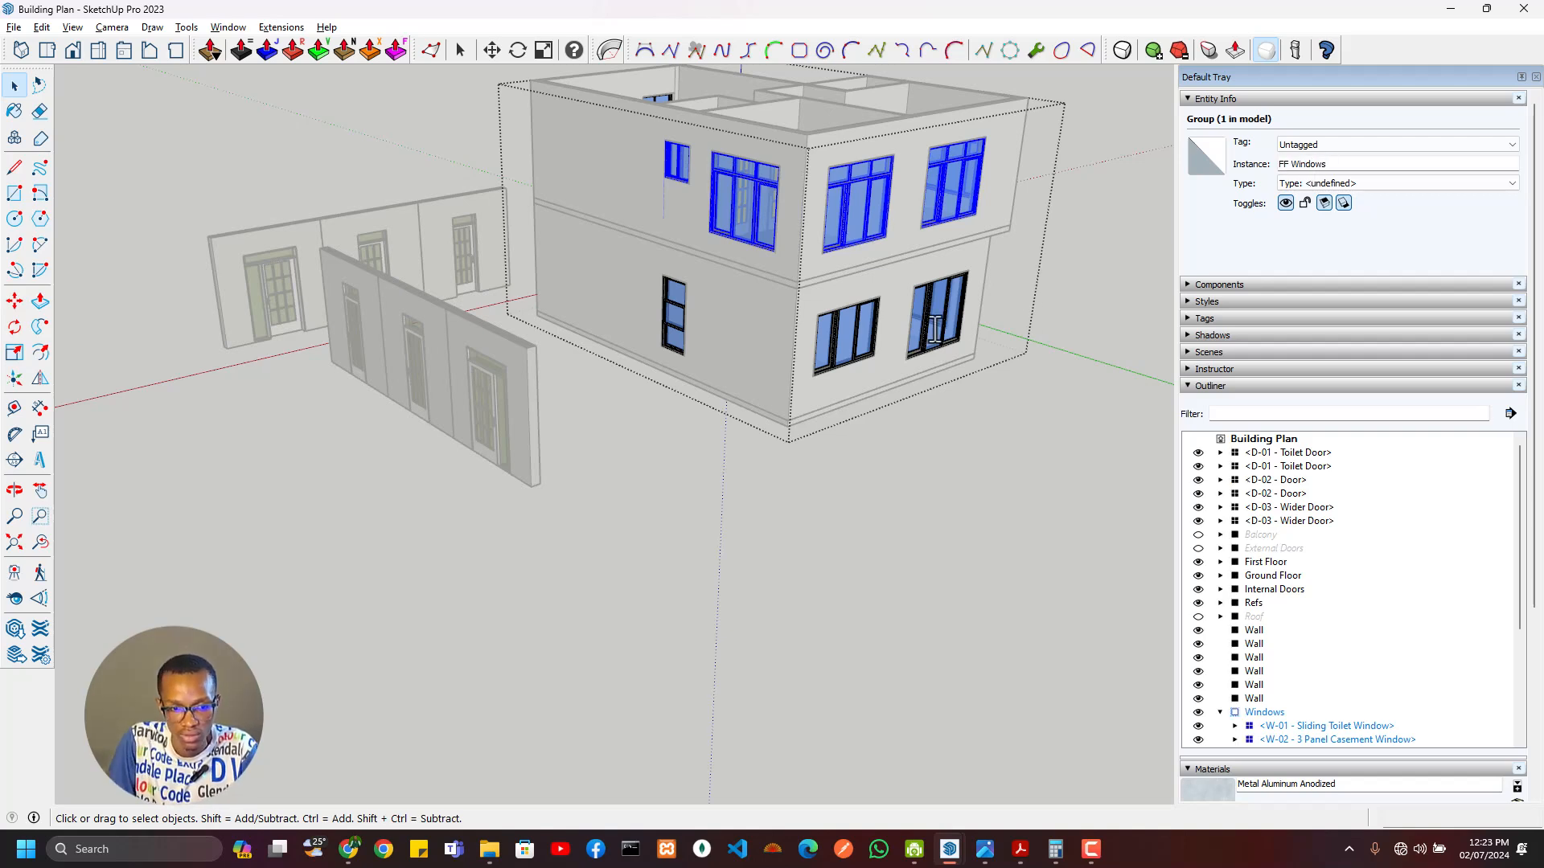
Step: Select the six ground-floor windows around the house, leaving out the curtain windows, and make them one group
left_click(681, 326)
left_click(854, 344, "shift")
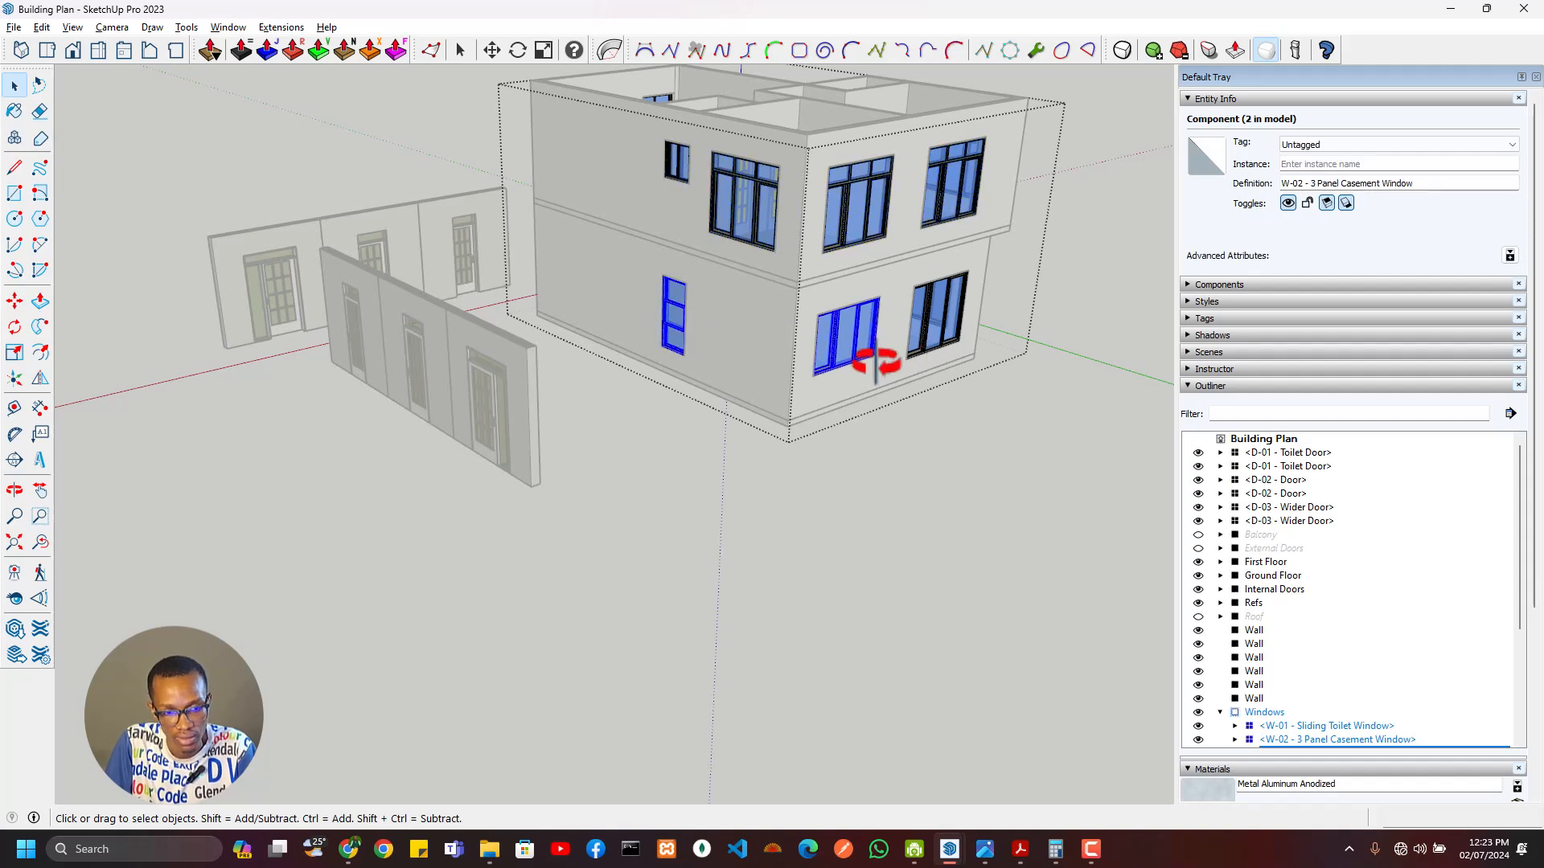
middle_click_drag(877, 365, 740, 375)
left_click(968, 372, "shift")
middle_click_drag(969, 413, 631, 402)
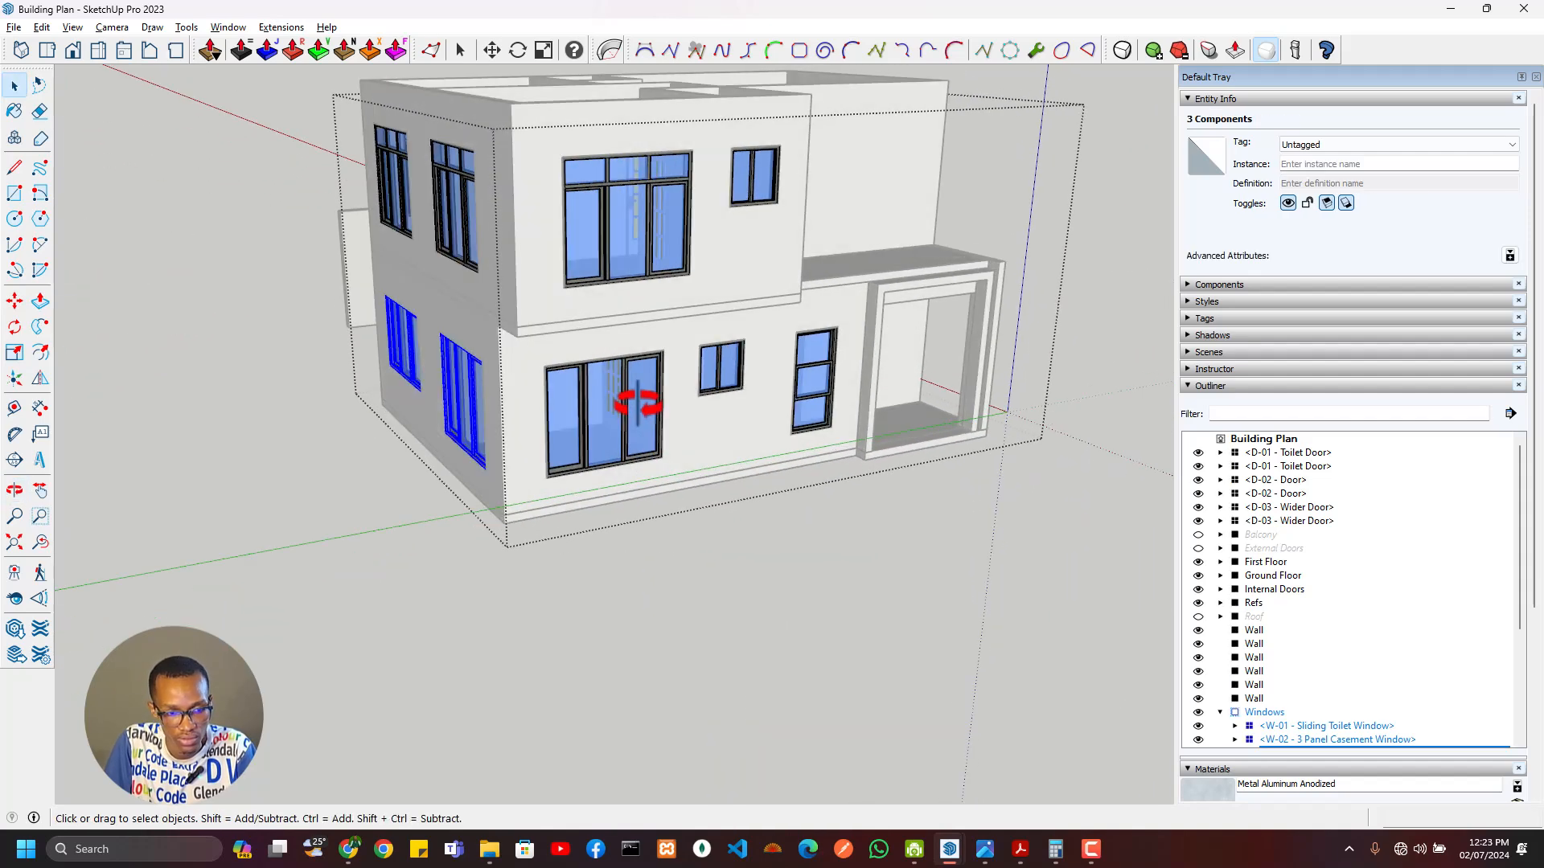
left_click(814, 379, "shift")
middle_click_drag(924, 388, 656, 395)
right_click(601, 382)
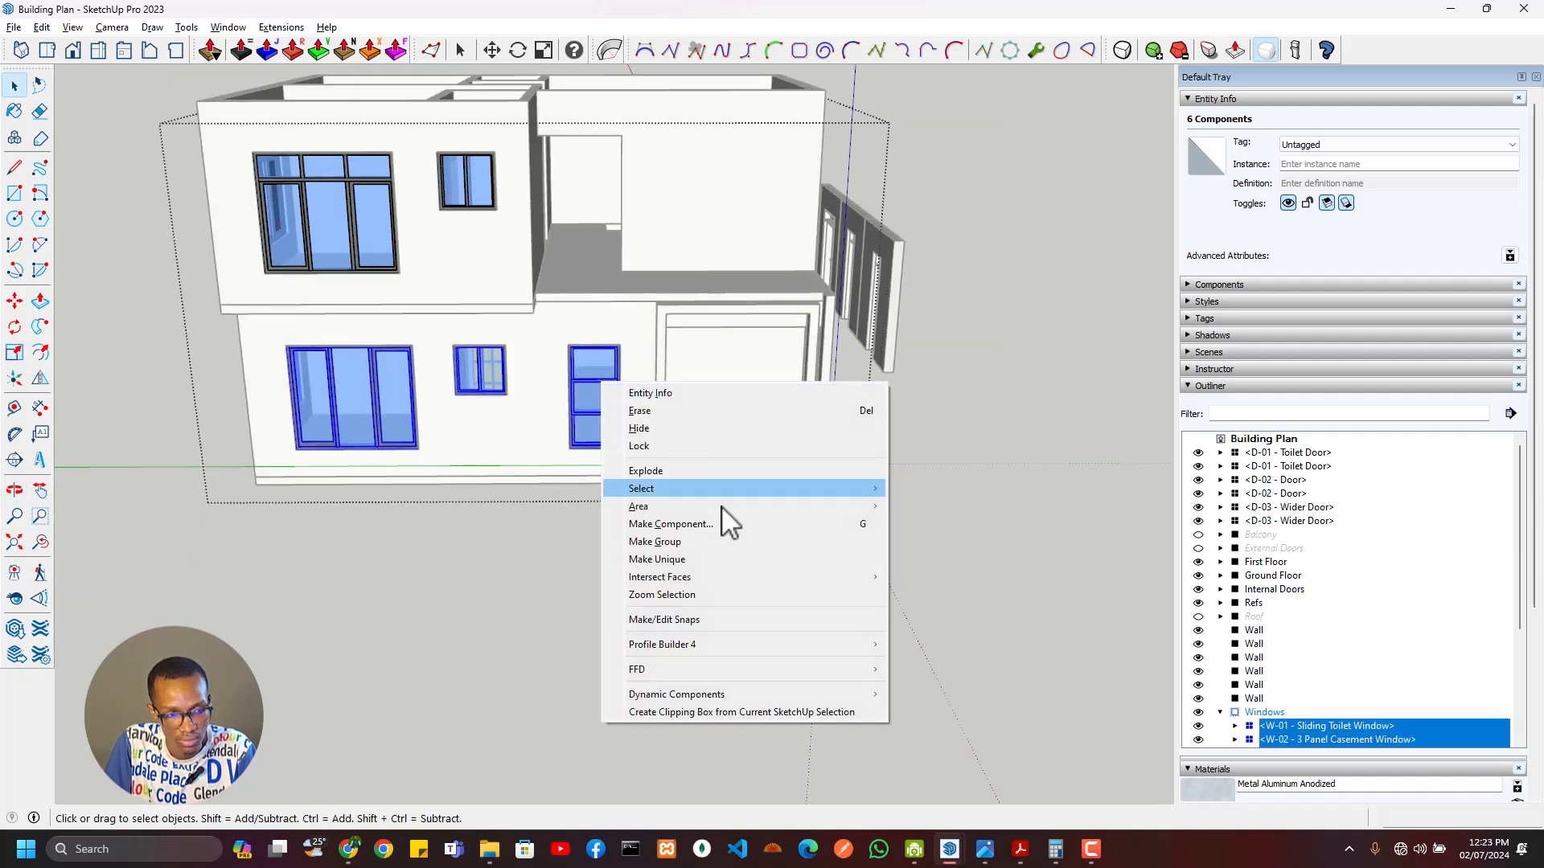
left_click(683, 543)
Step: Name the ground-floor windows group GF Windows
left_click(1343, 164)
type("FF Windows")
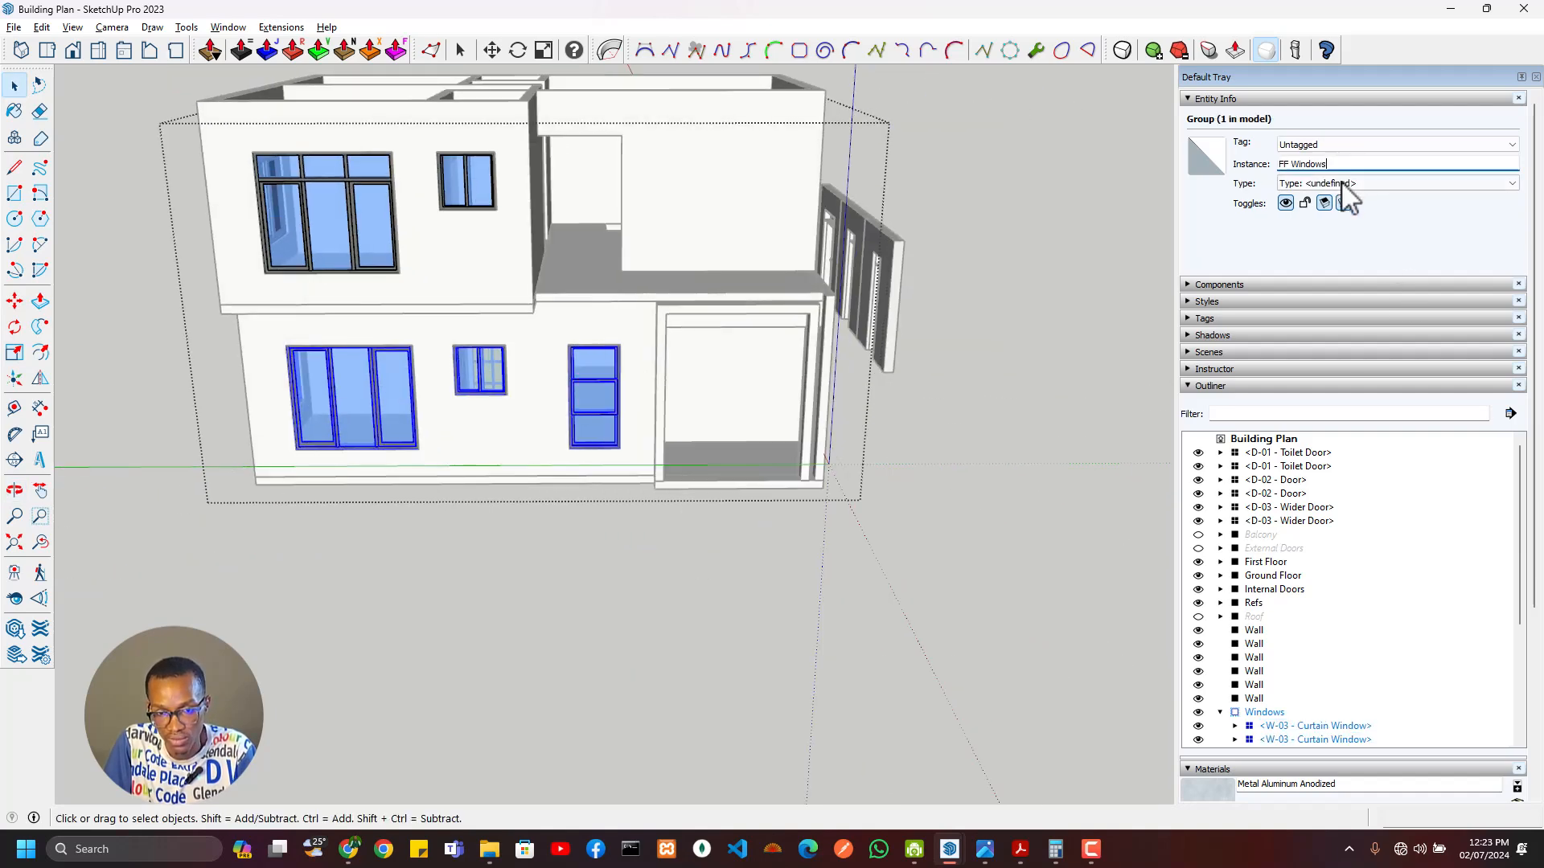
key("Return")
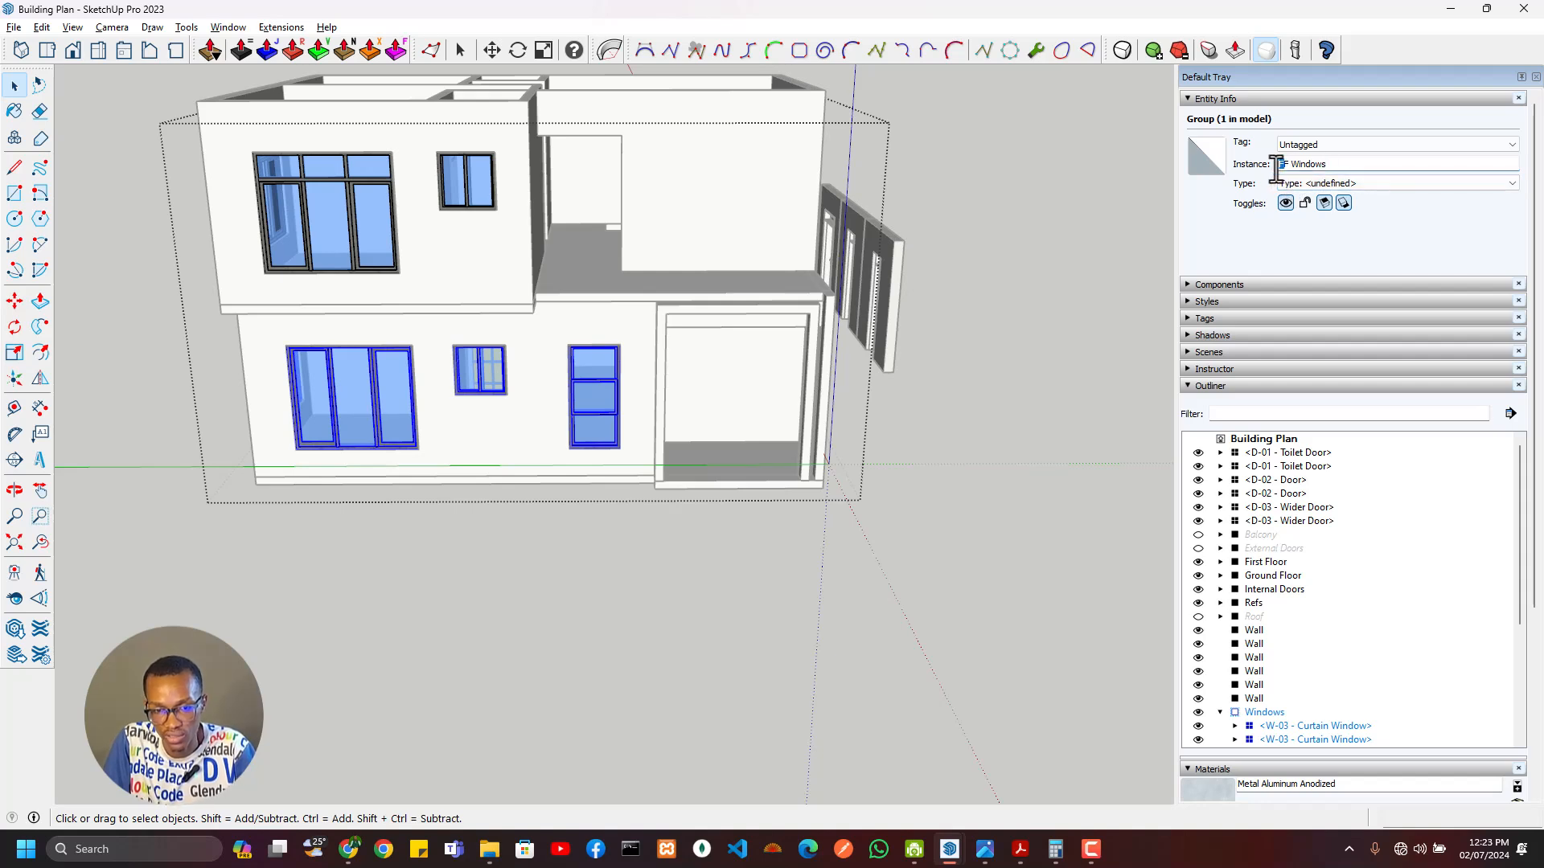
left_click(1276, 164)
key("Delete")
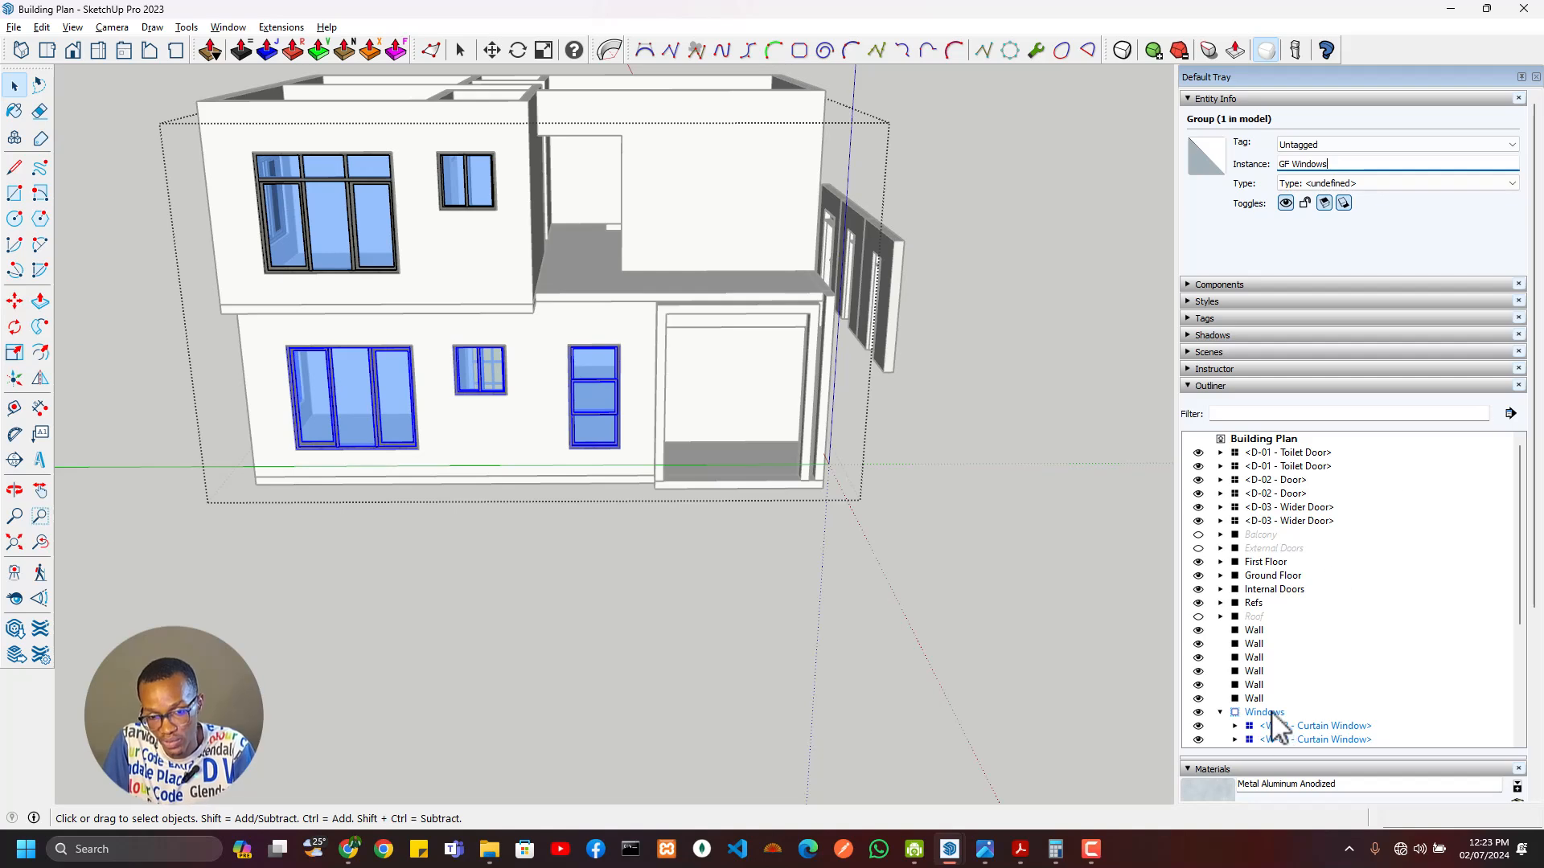
Step: Check the contents of the GF Windows group in the model outline, and close and collapse the Windows group
scroll(1273, 720, "down", 3)
left_click(1234, 630)
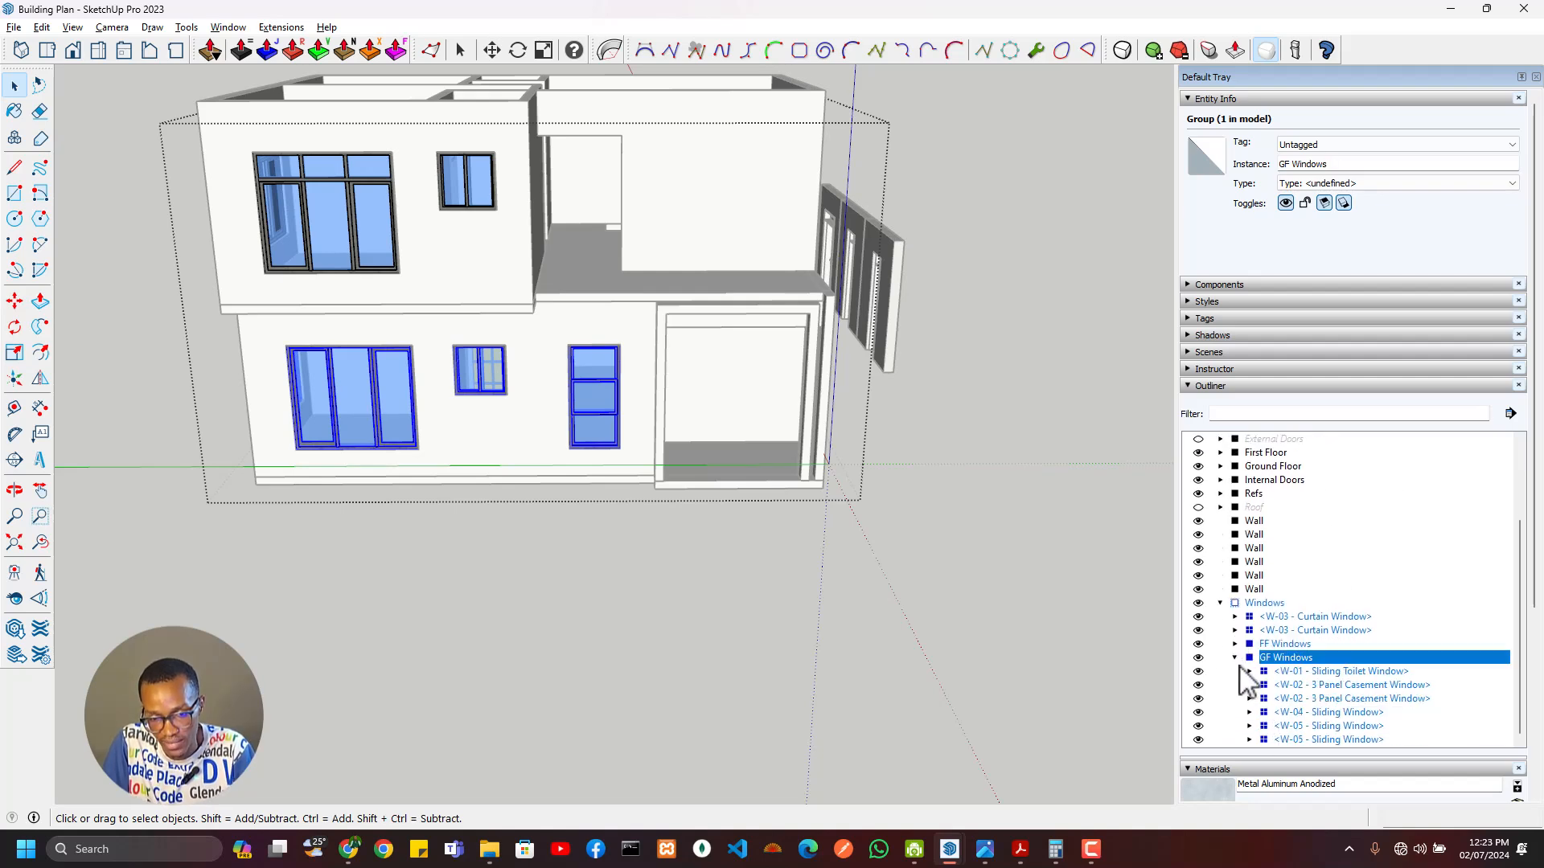
left_click(1239, 670)
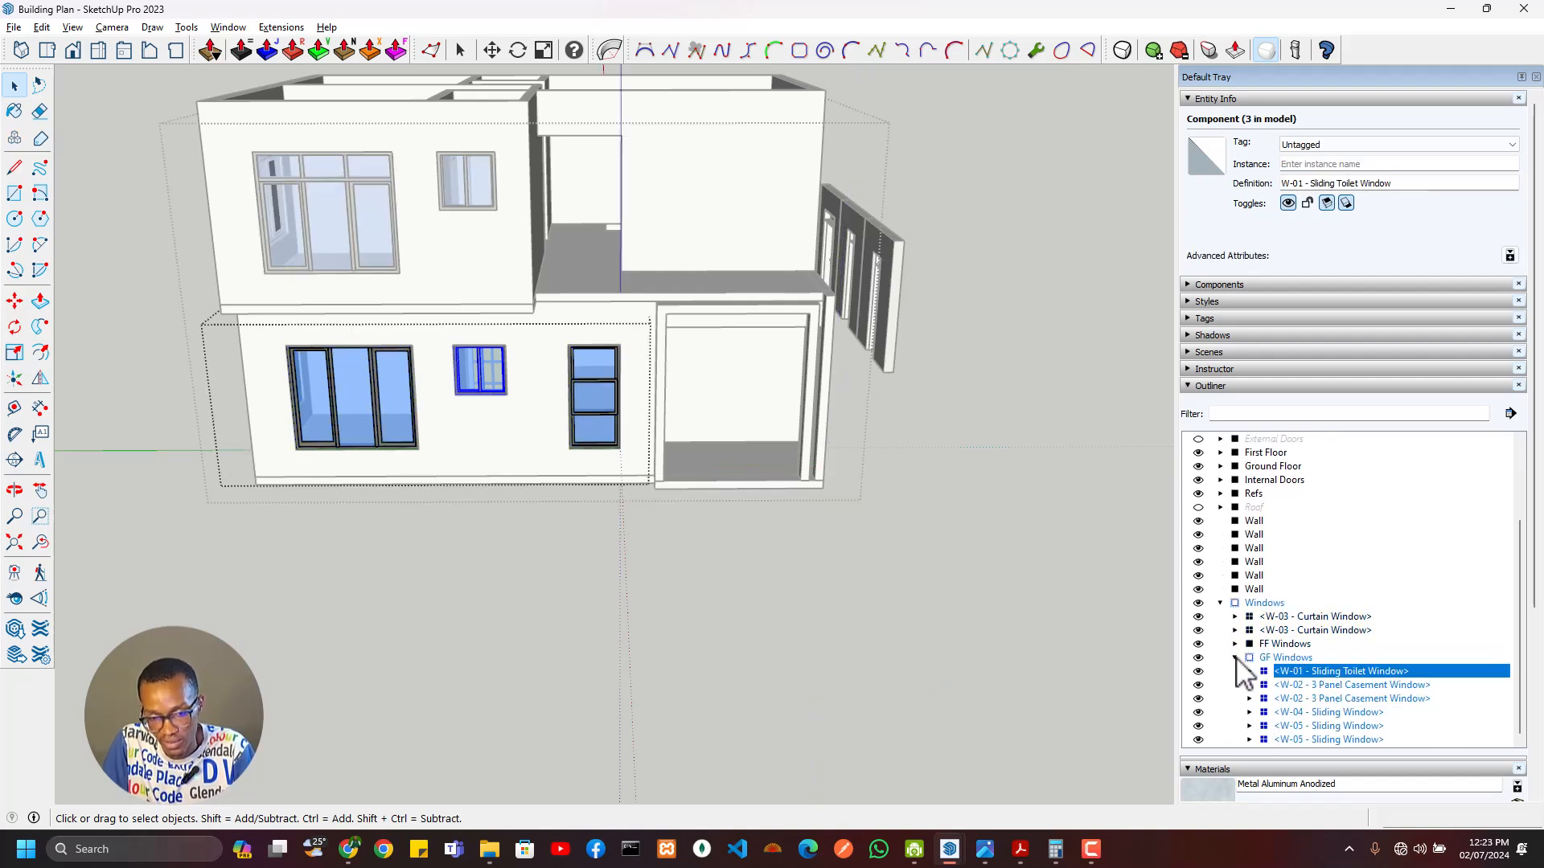
left_click(1109, 586)
left_click(1236, 658)
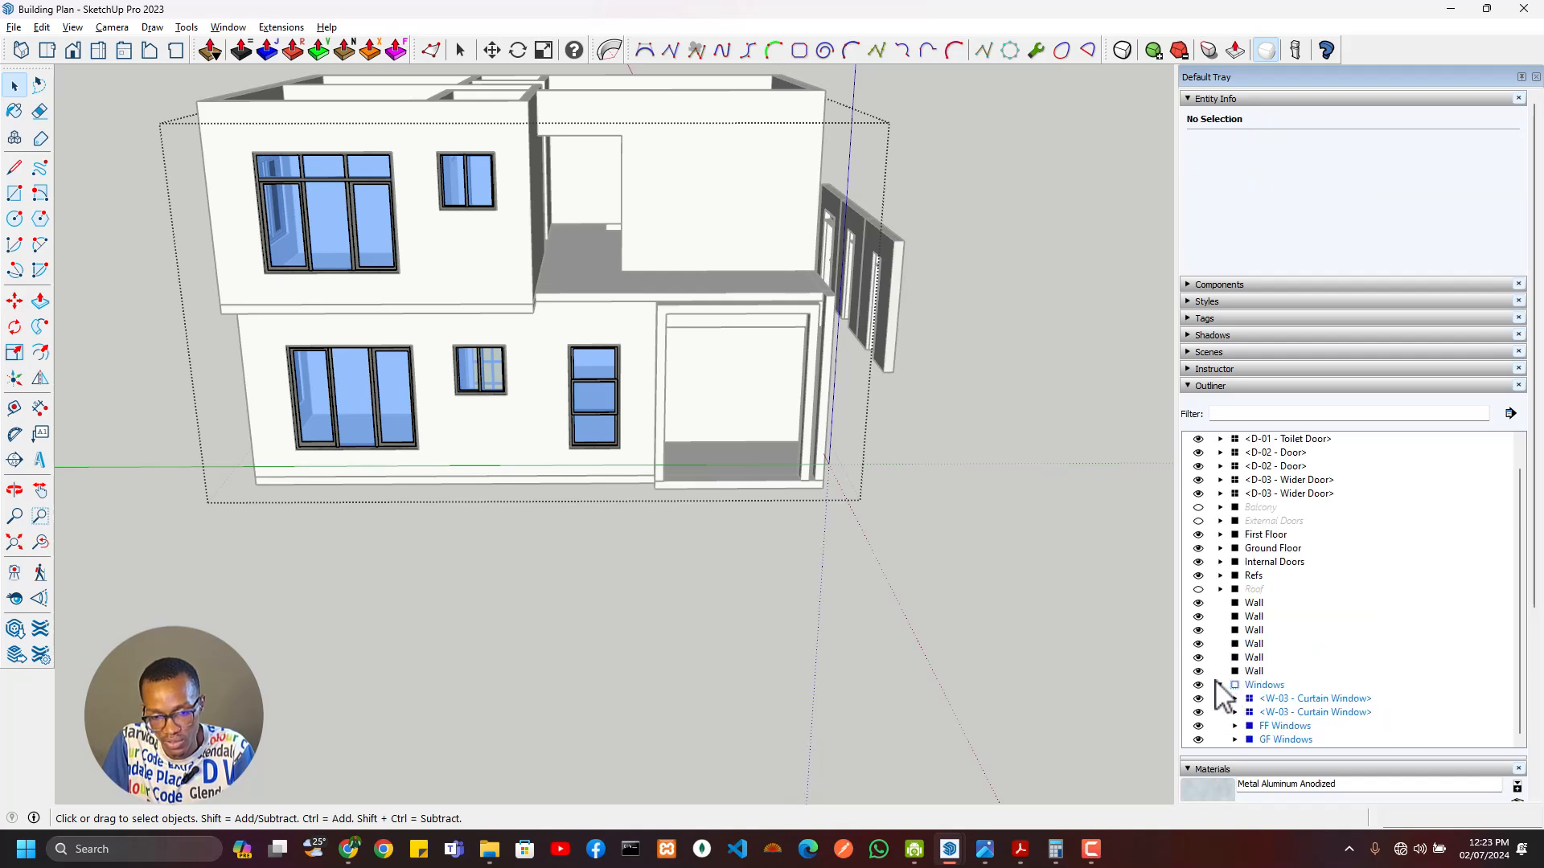
scroll(1238, 697, "down", 3)
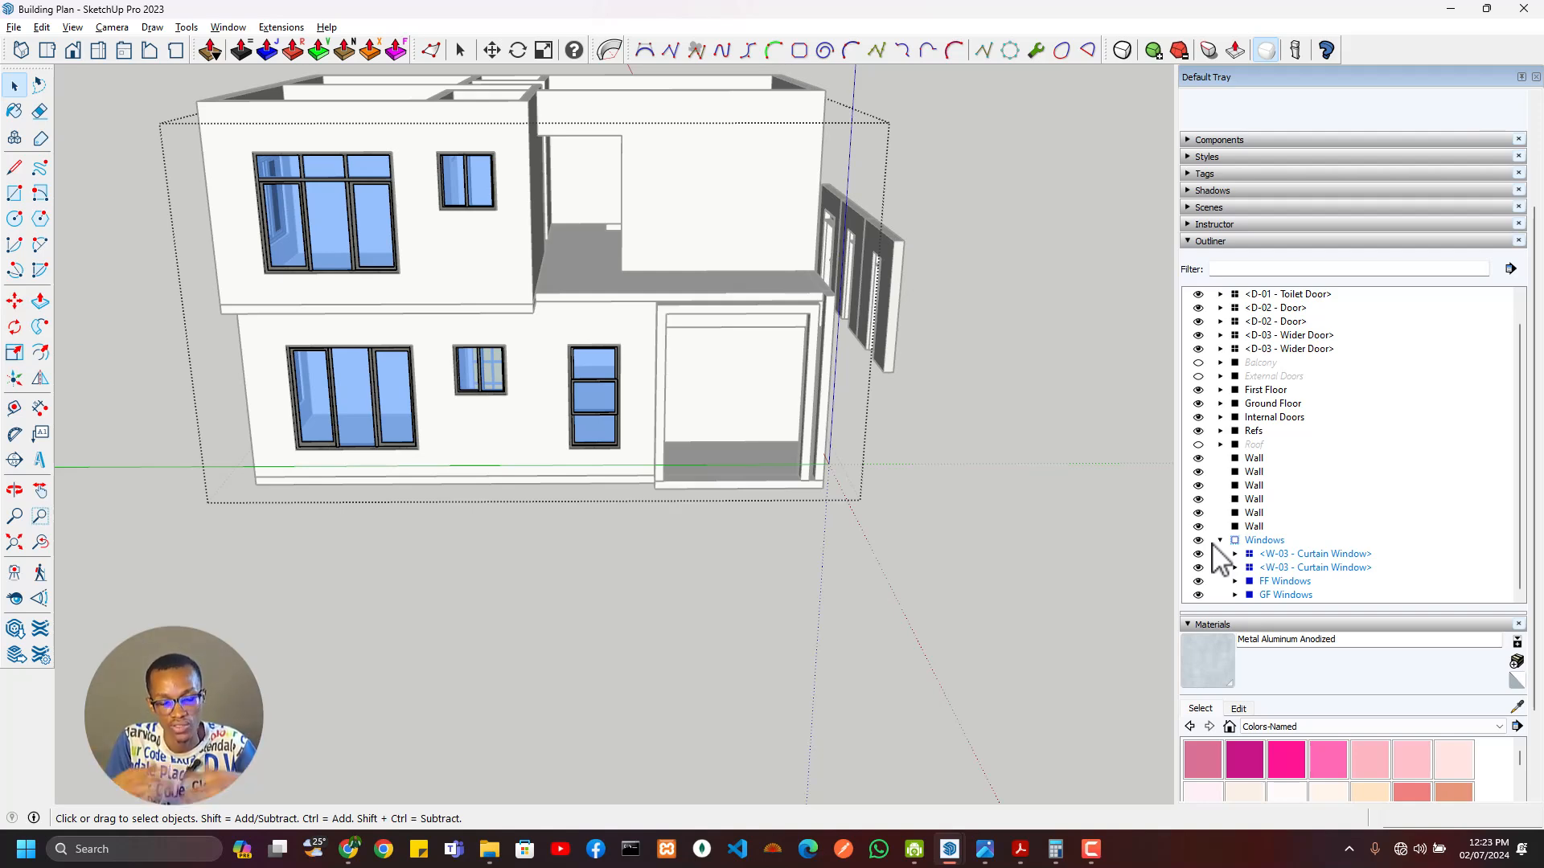
left_click(1100, 552)
left_click(1220, 541)
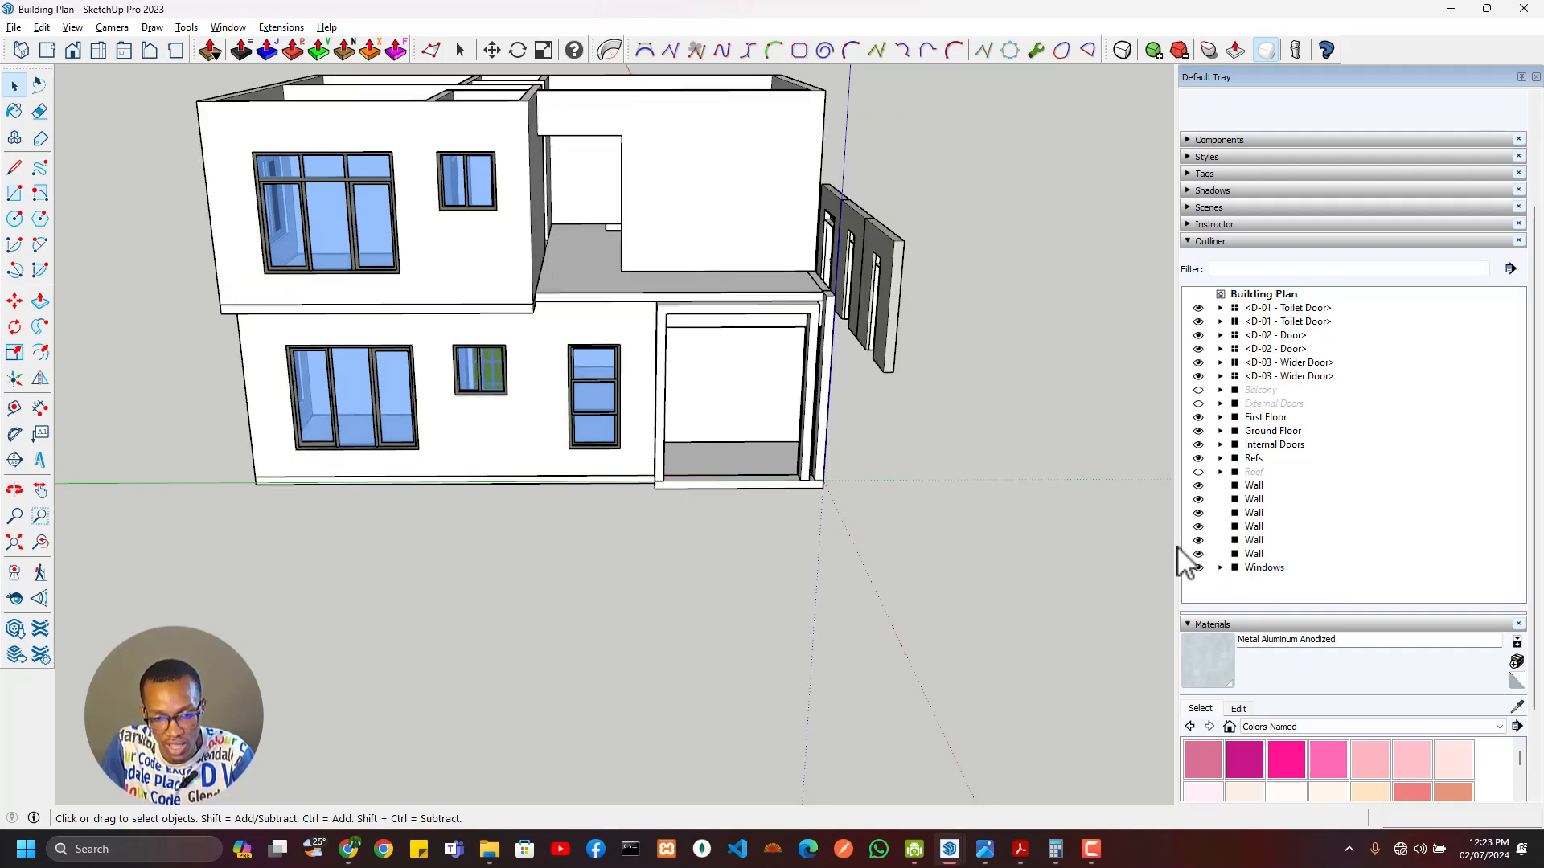
Step: Unhide the External Doors group, group it together with Internal Doors, and name the new group Doors
middle_click_drag(812, 453, 885, 530)
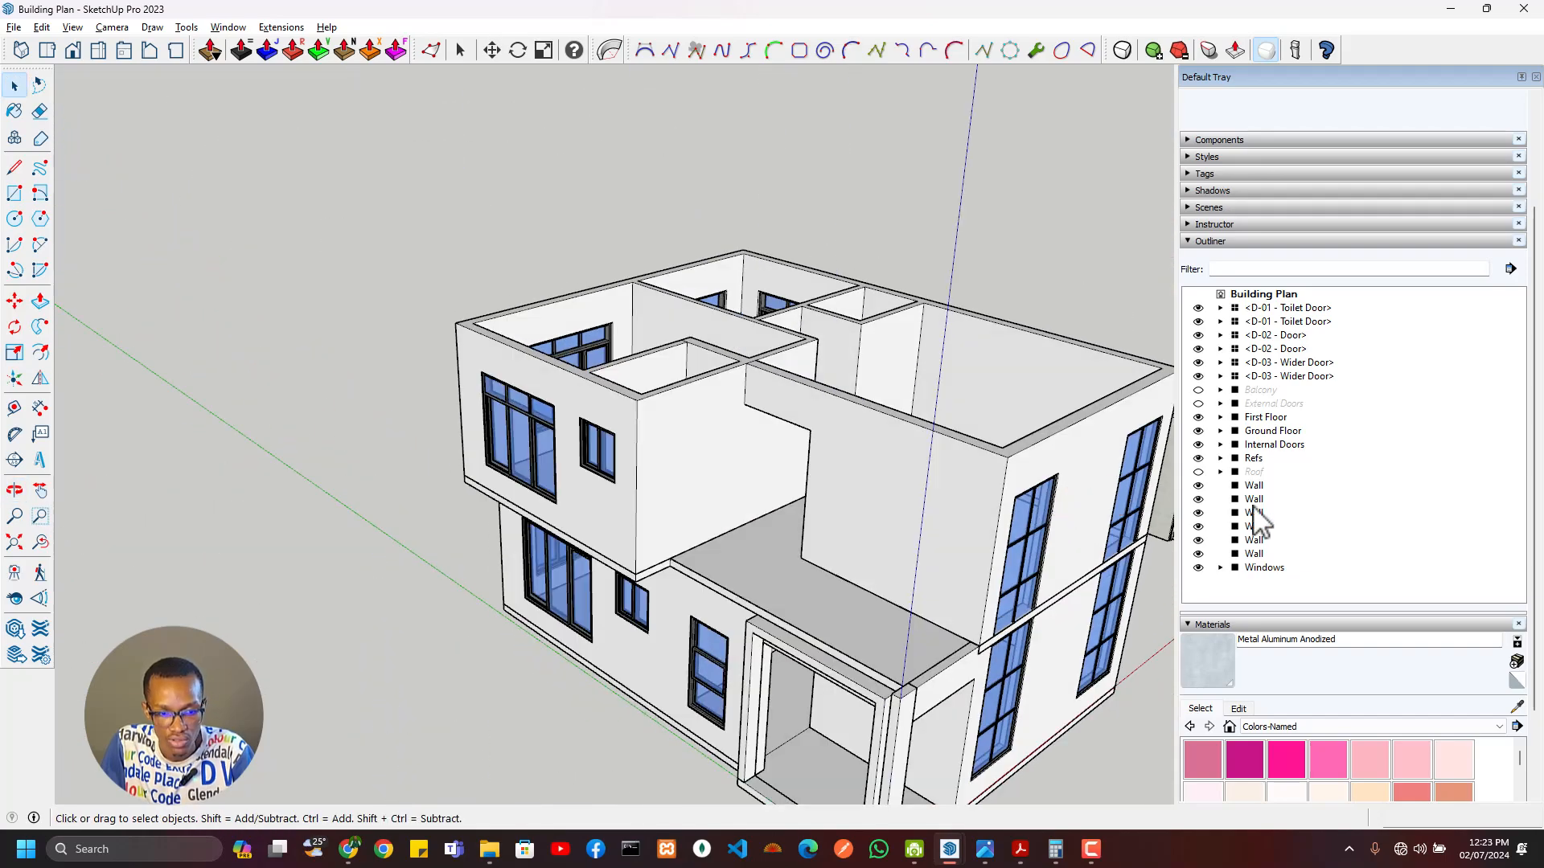
left_click(1199, 404)
left_click(784, 478)
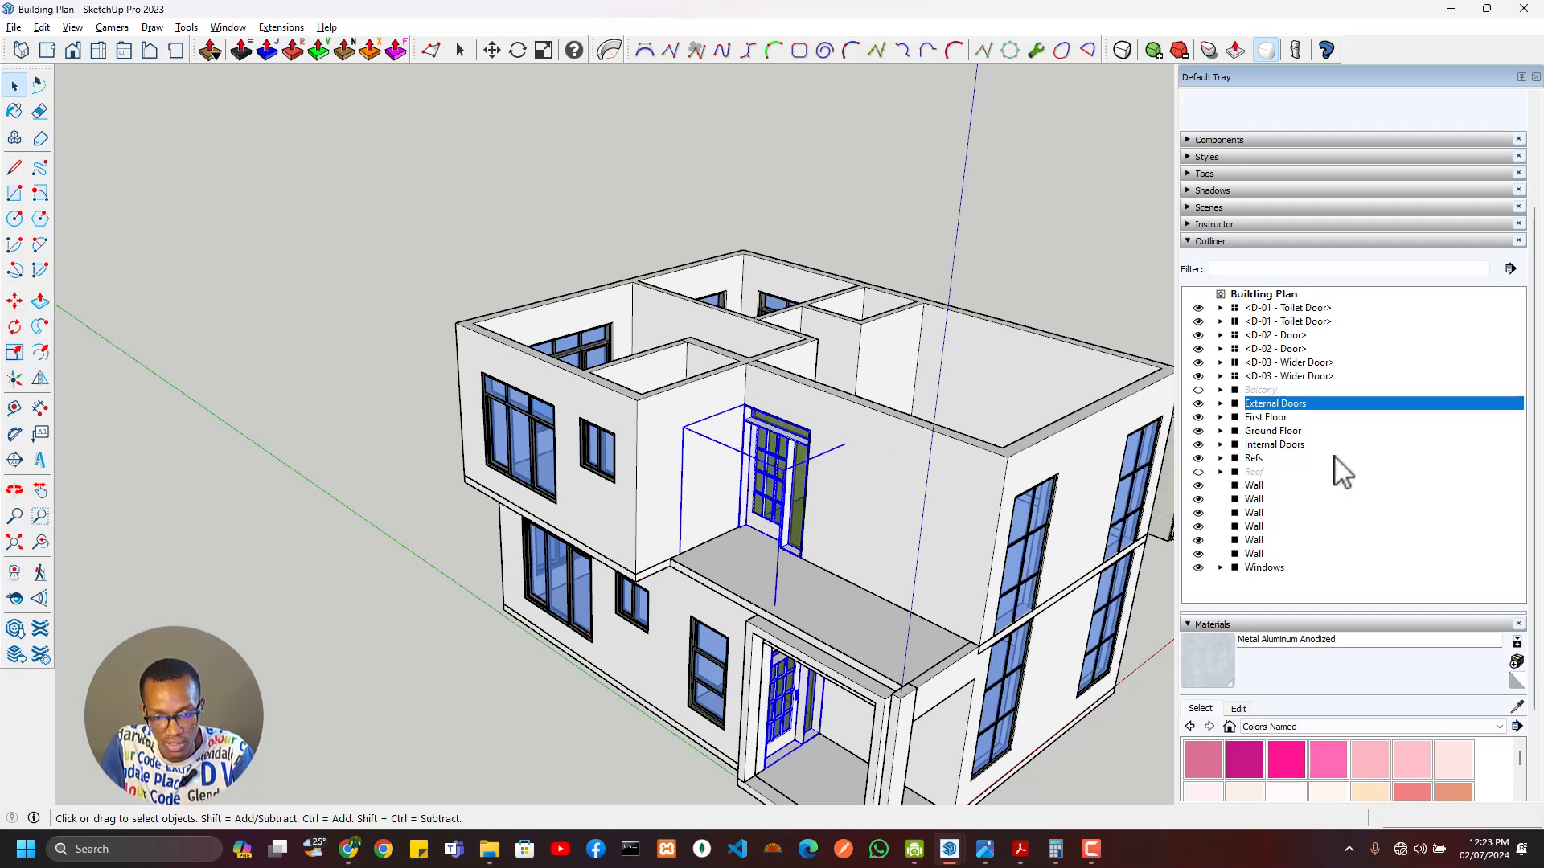
middle_click_drag(925, 410, 483, 555)
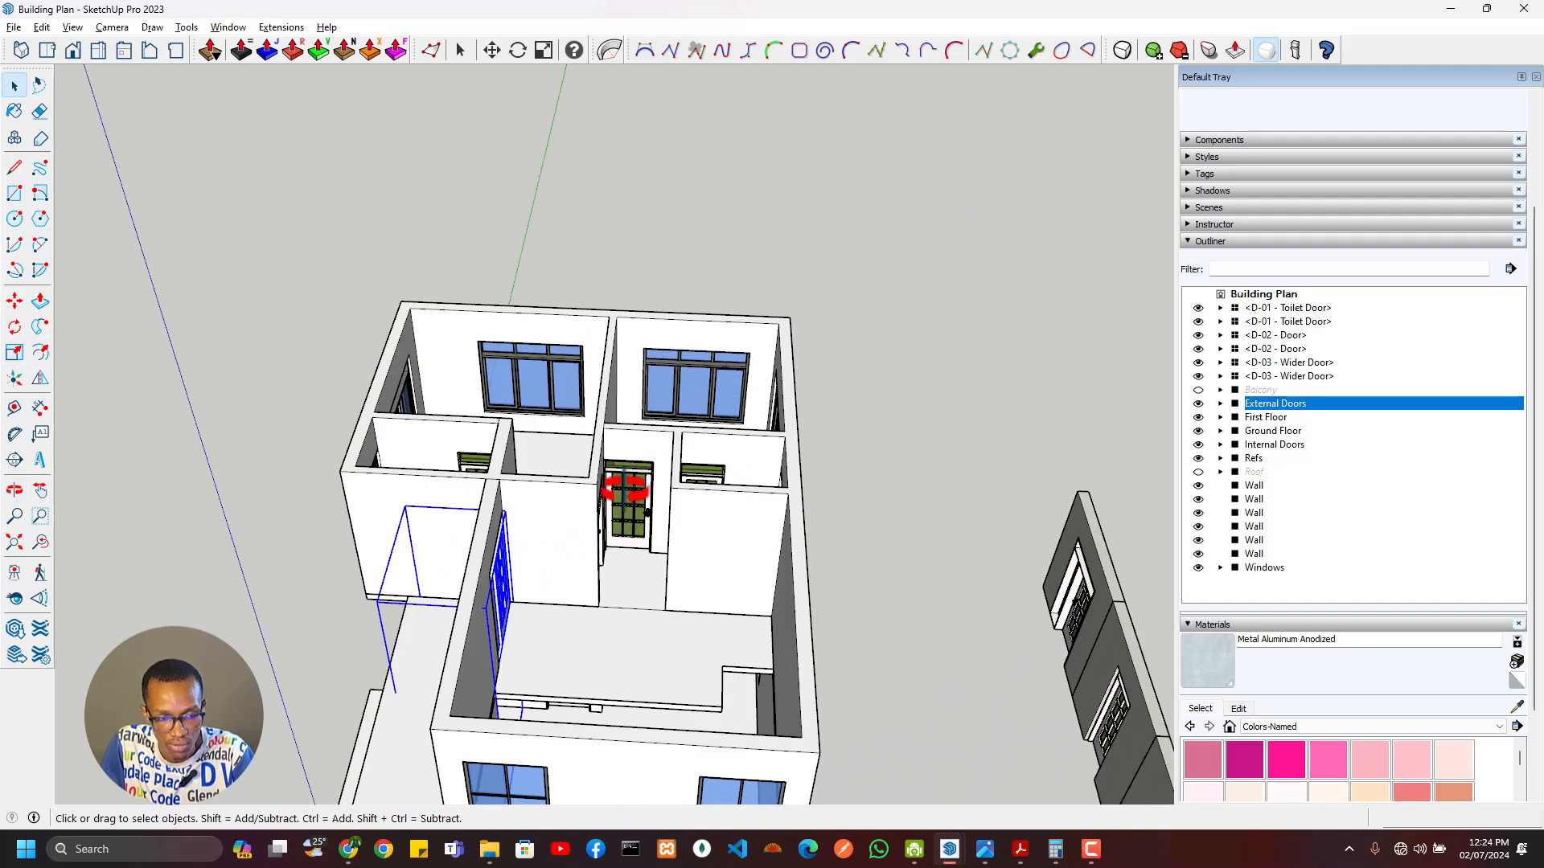
left_click(630, 488, "shift")
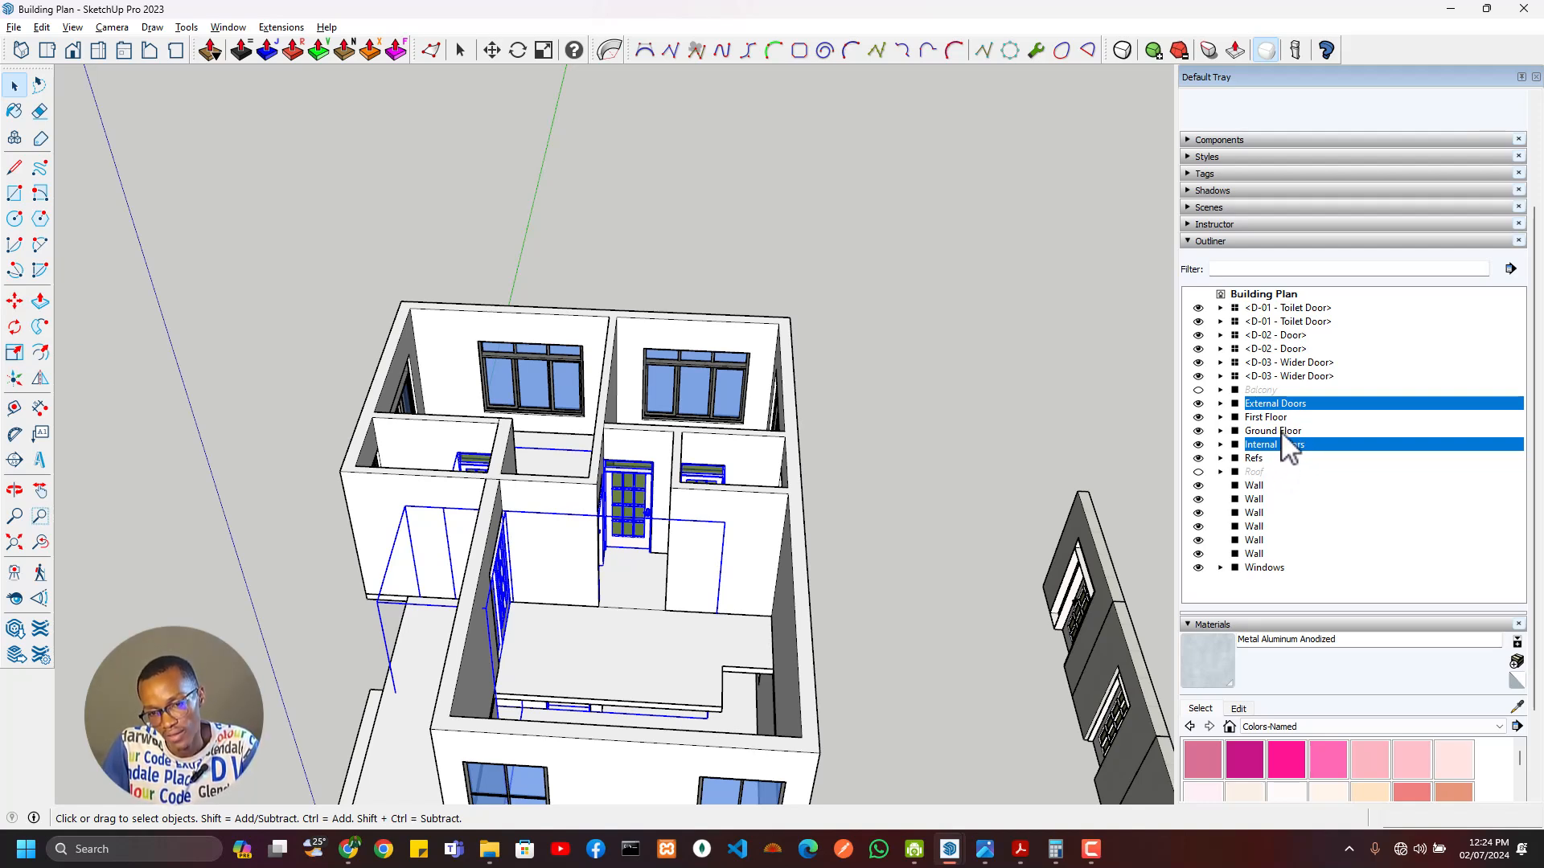
right_click(633, 505)
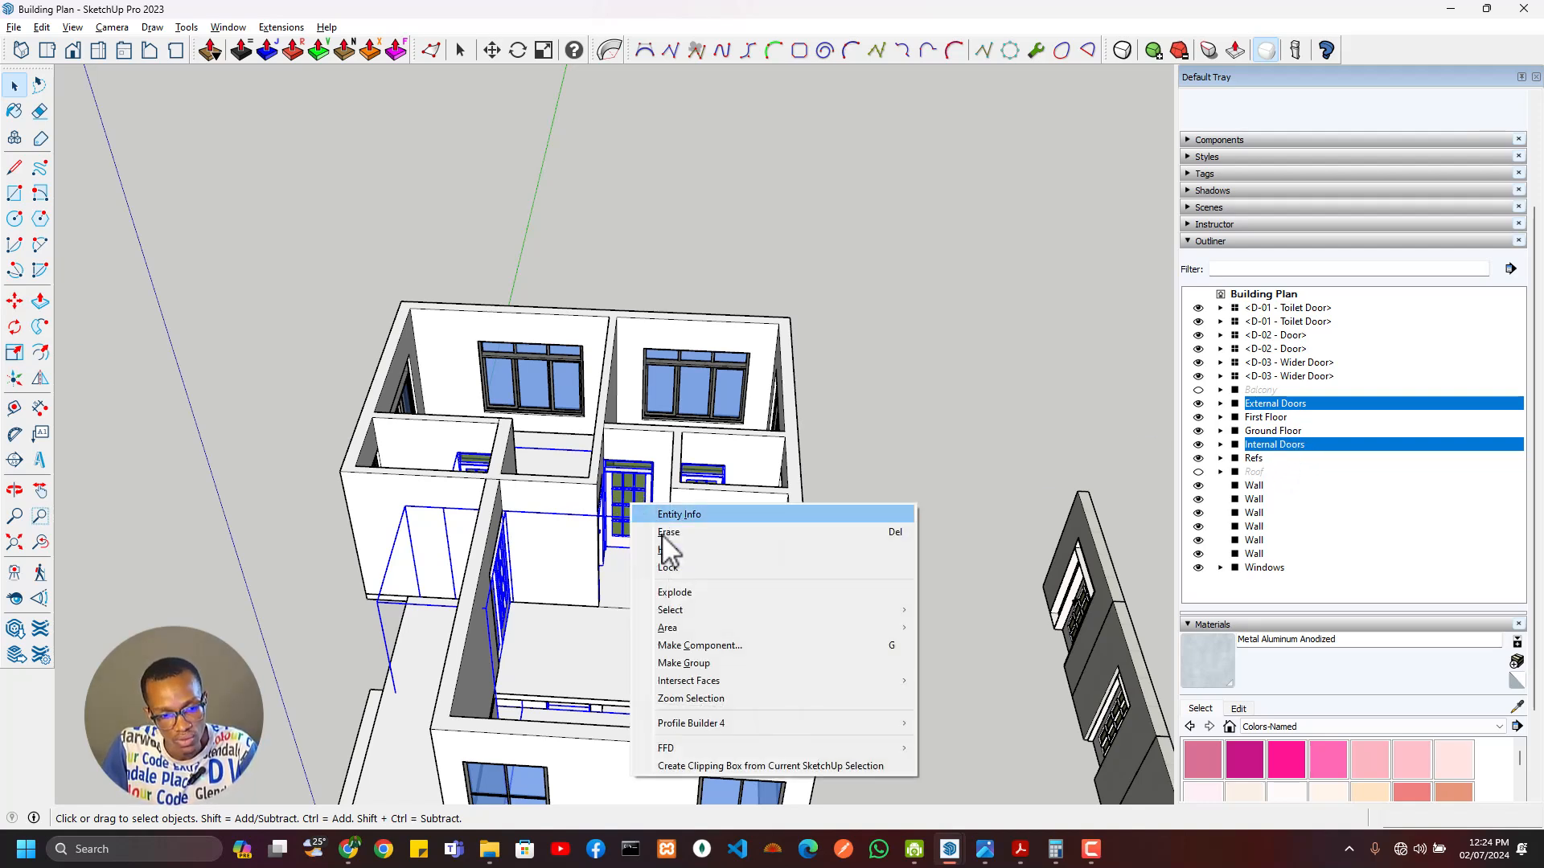
left_click(695, 666)
left_click(1314, 166)
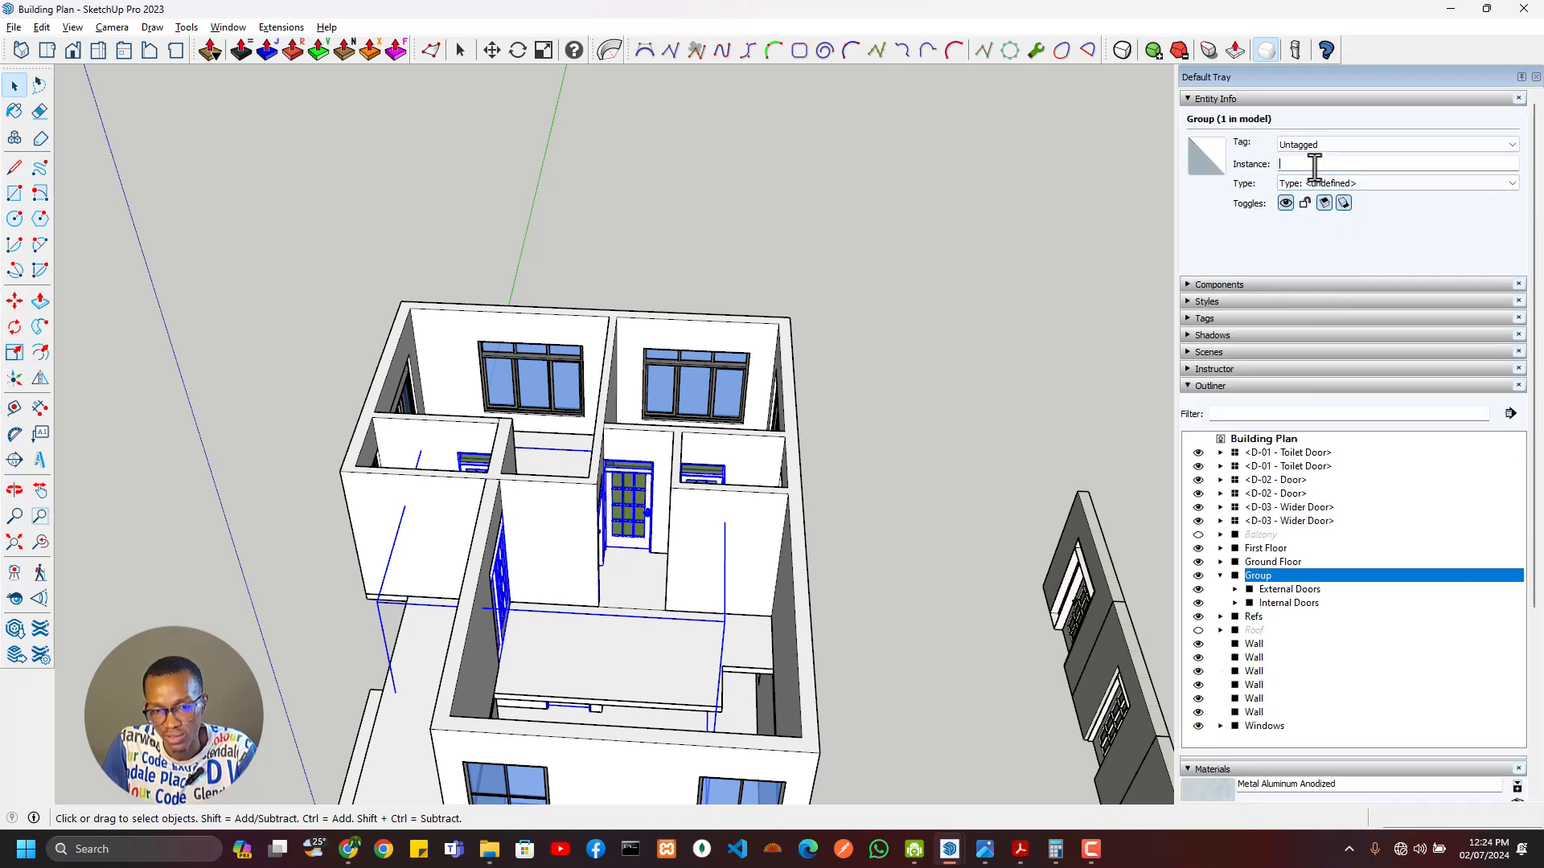
key("Return")
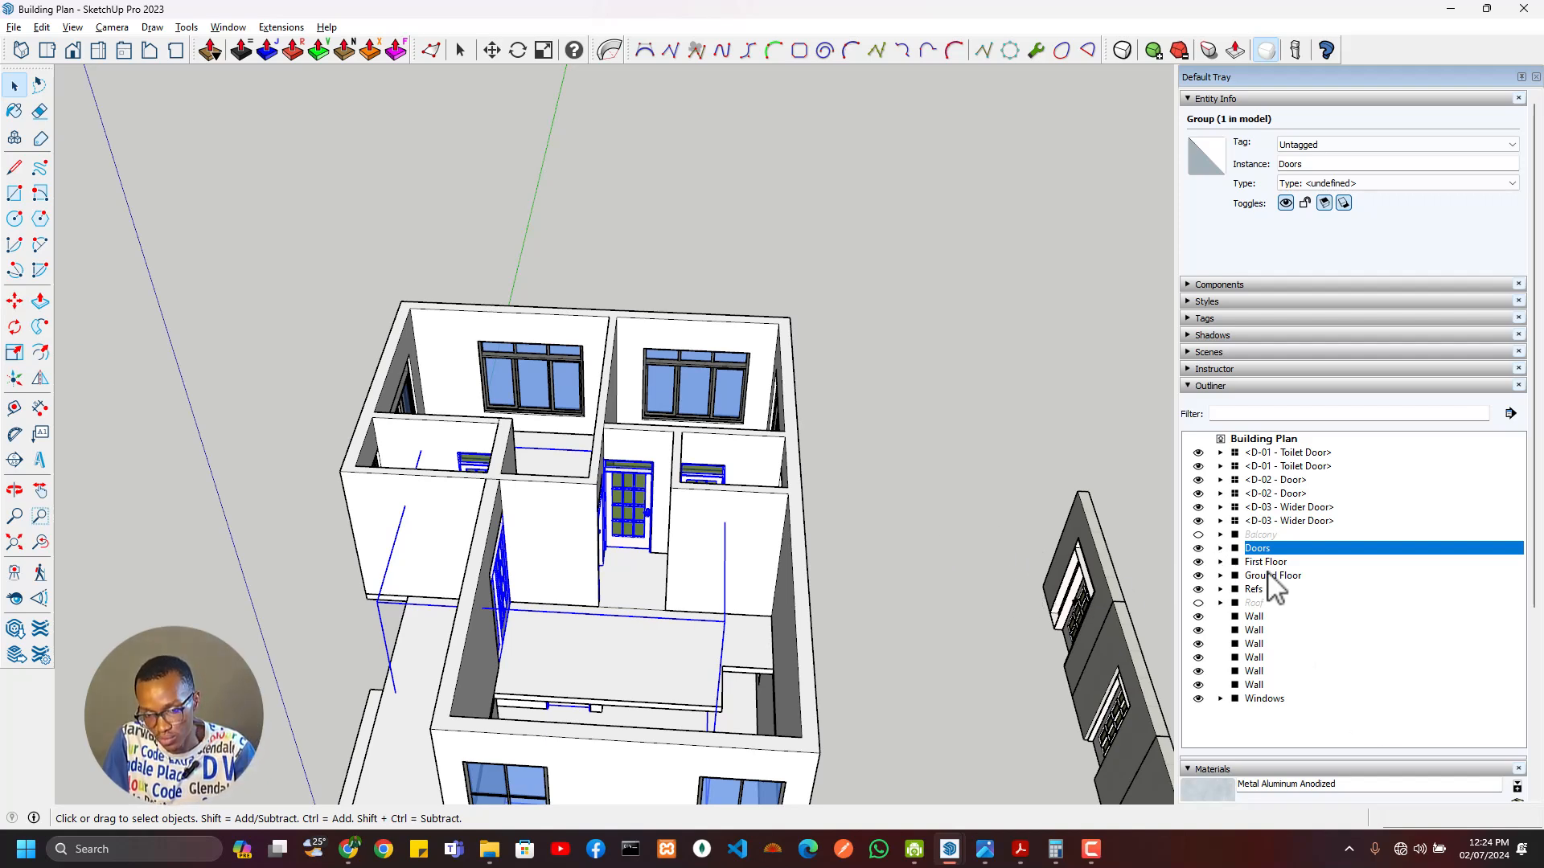
Step: Unhide the Balcony and Roof groups to complete the visible house model
middle_click_drag(947, 589, 1287, 571)
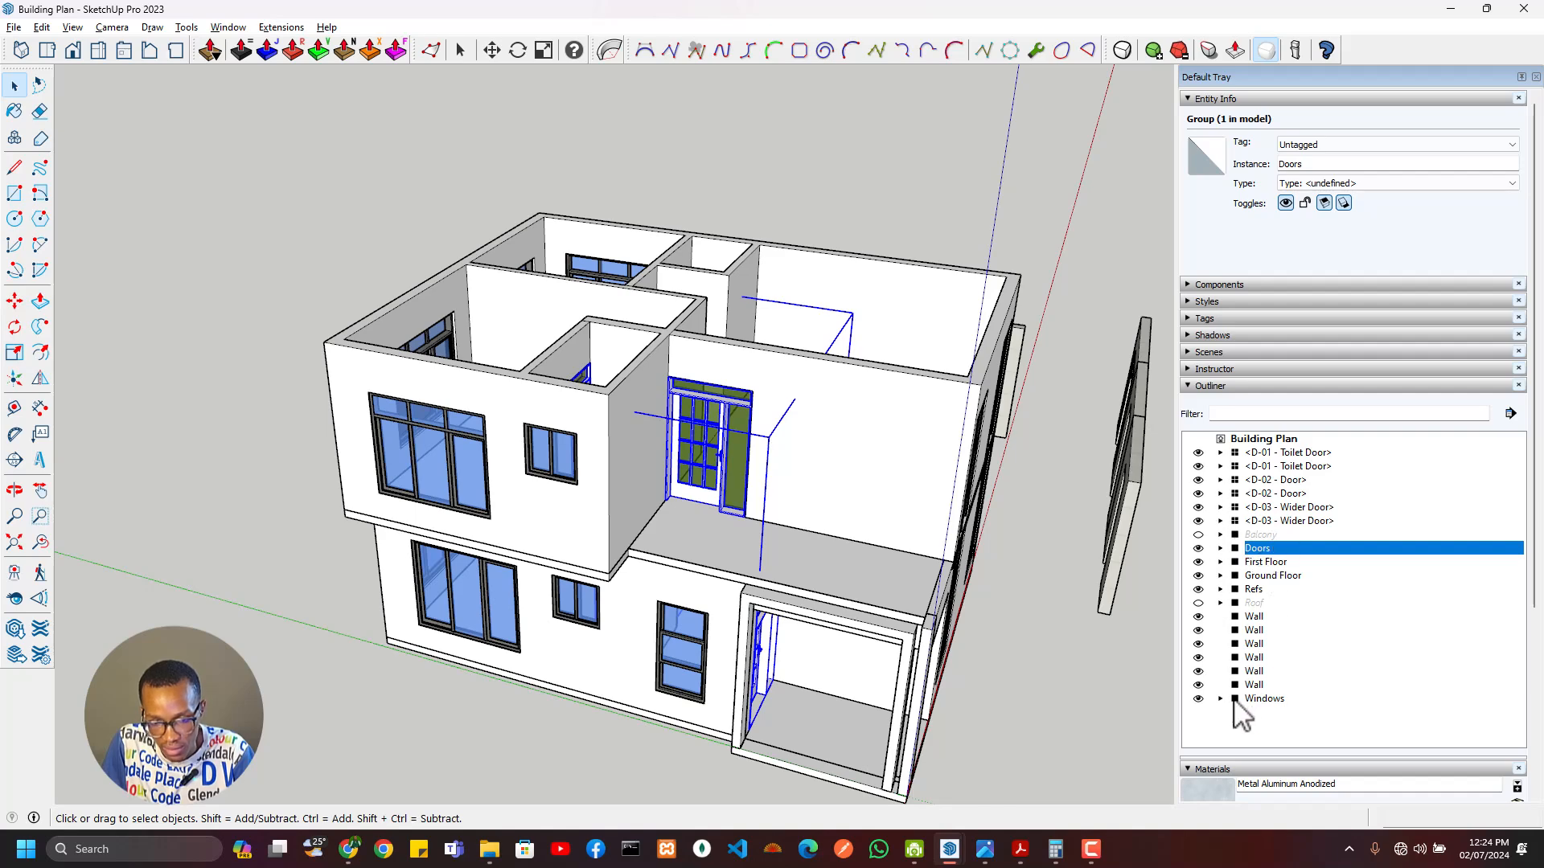
left_click(1198, 535)
left_click(1060, 616)
middle_click_drag(1060, 619, 1100, 596)
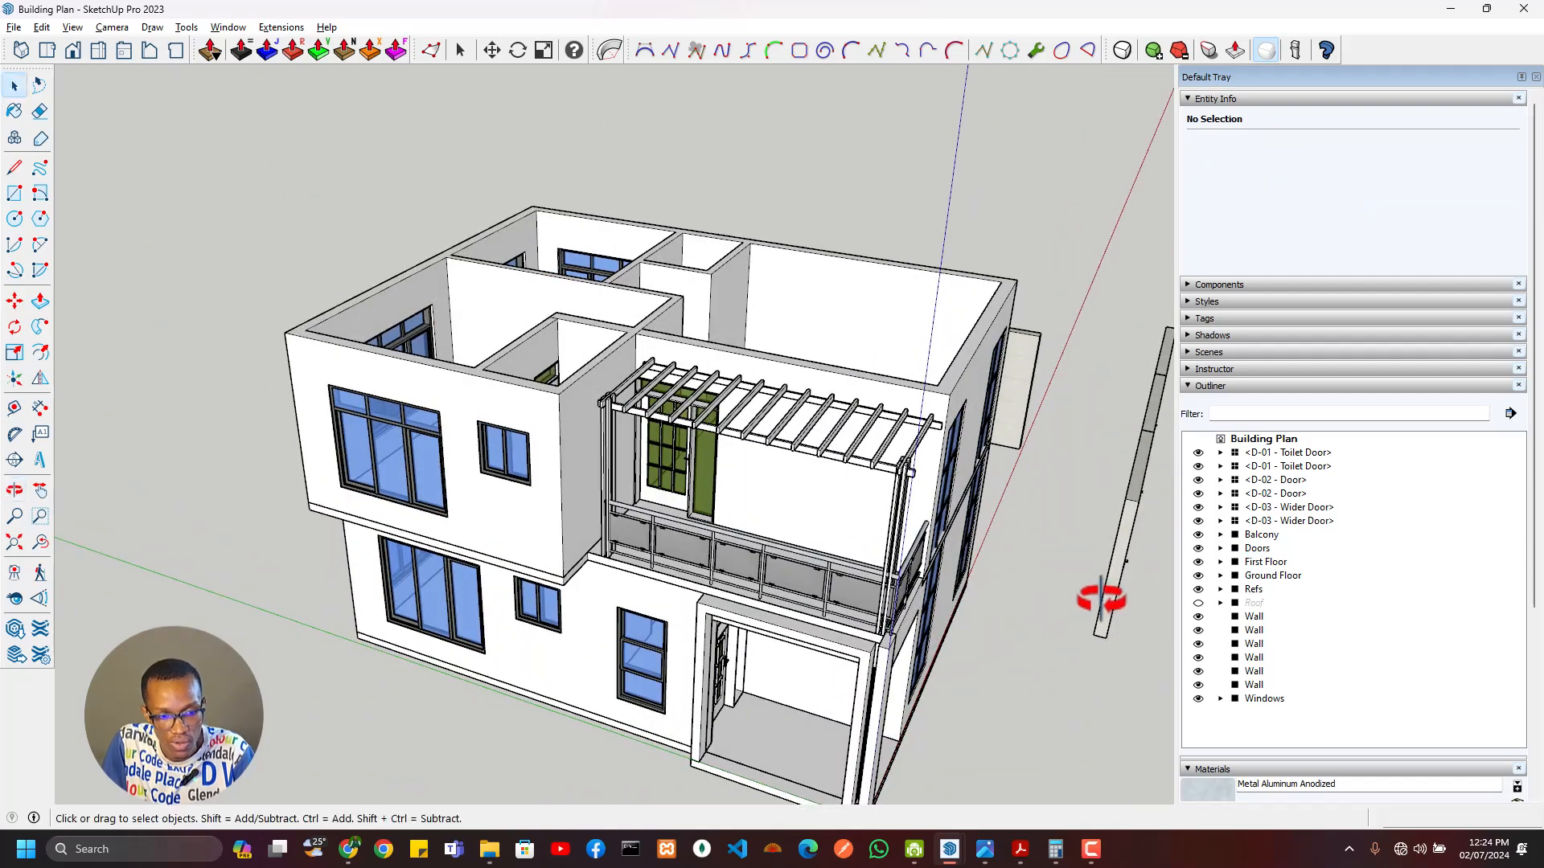
left_click(1198, 603)
Step: Examine the assembled house from several angles, including the balcony, entrance porch, doors and windows
middle_click_drag(999, 614, 1102, 551)
scroll(389, 601, "up", 2)
scroll(716, 527, "up", 3)
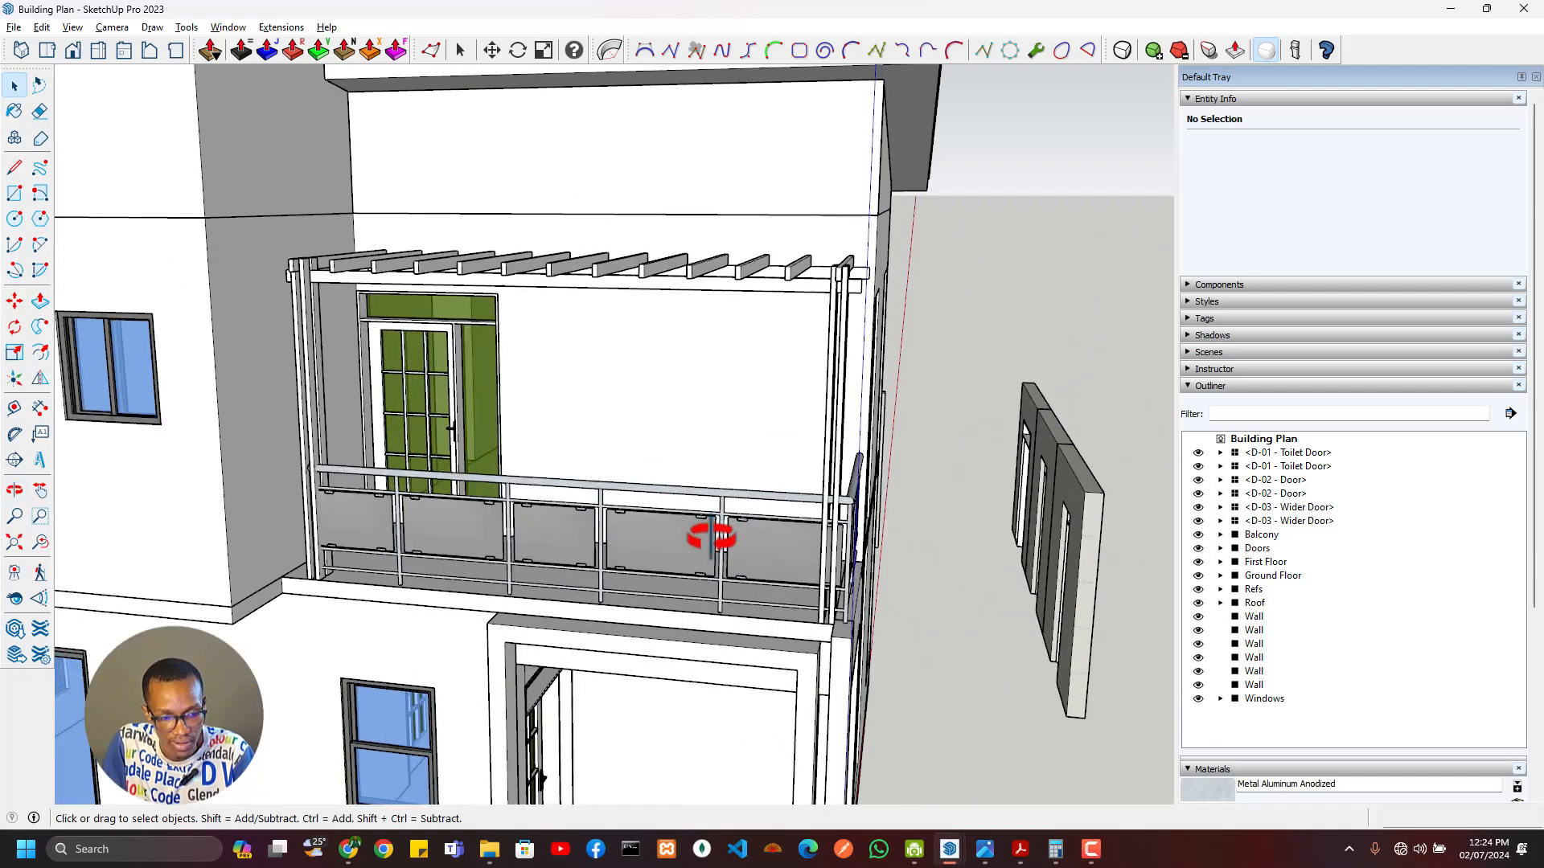
middle_click_drag(711, 539, 238, 593)
middle_click_drag(390, 576, 679, 544)
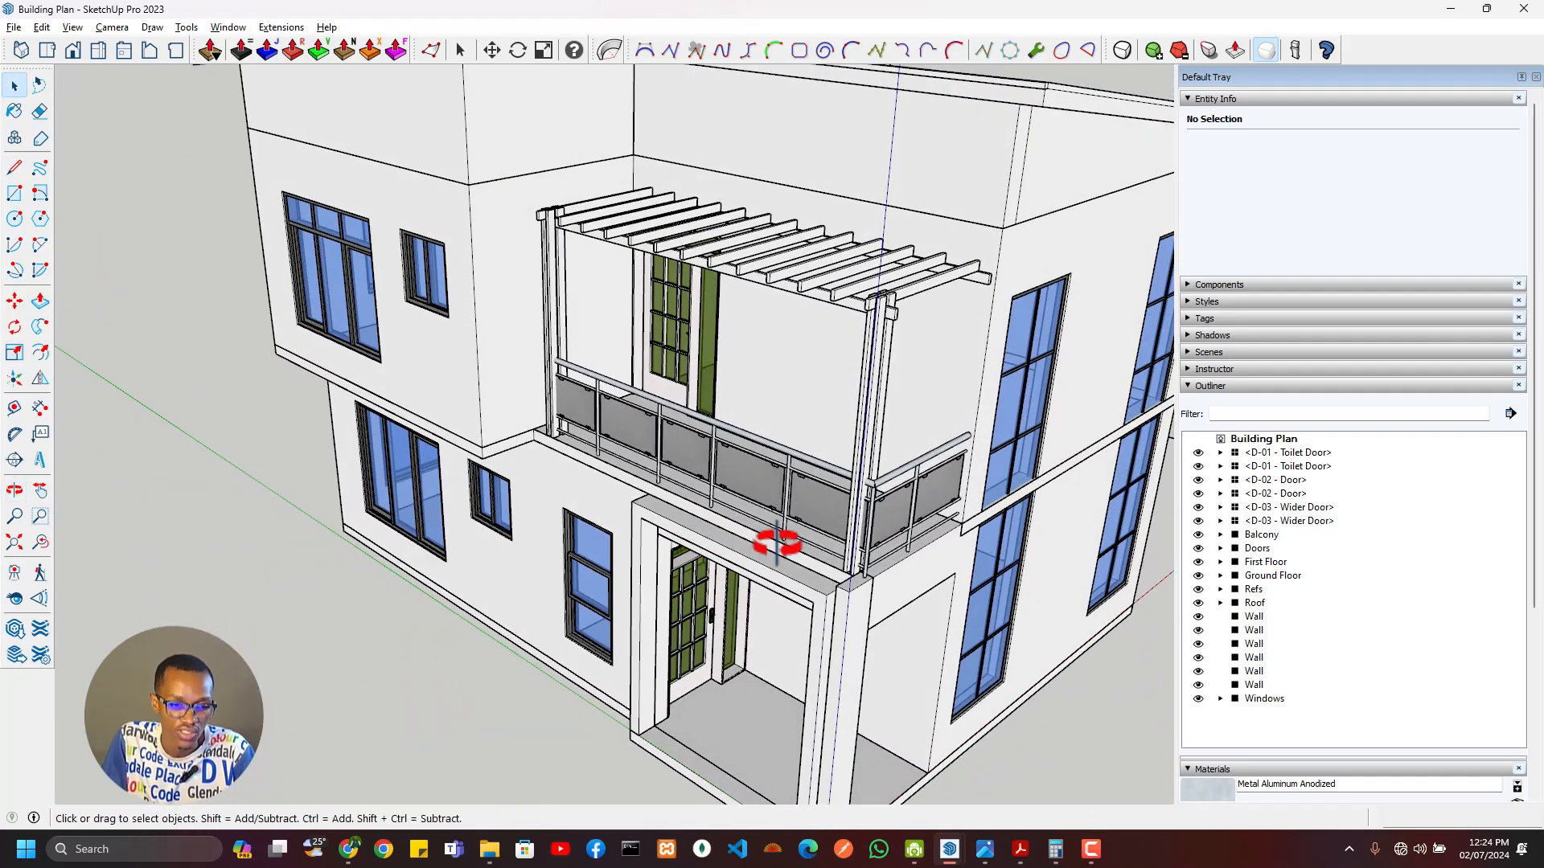
middle_click_drag(777, 543, 976, 496)
scroll(977, 494, "up", 5)
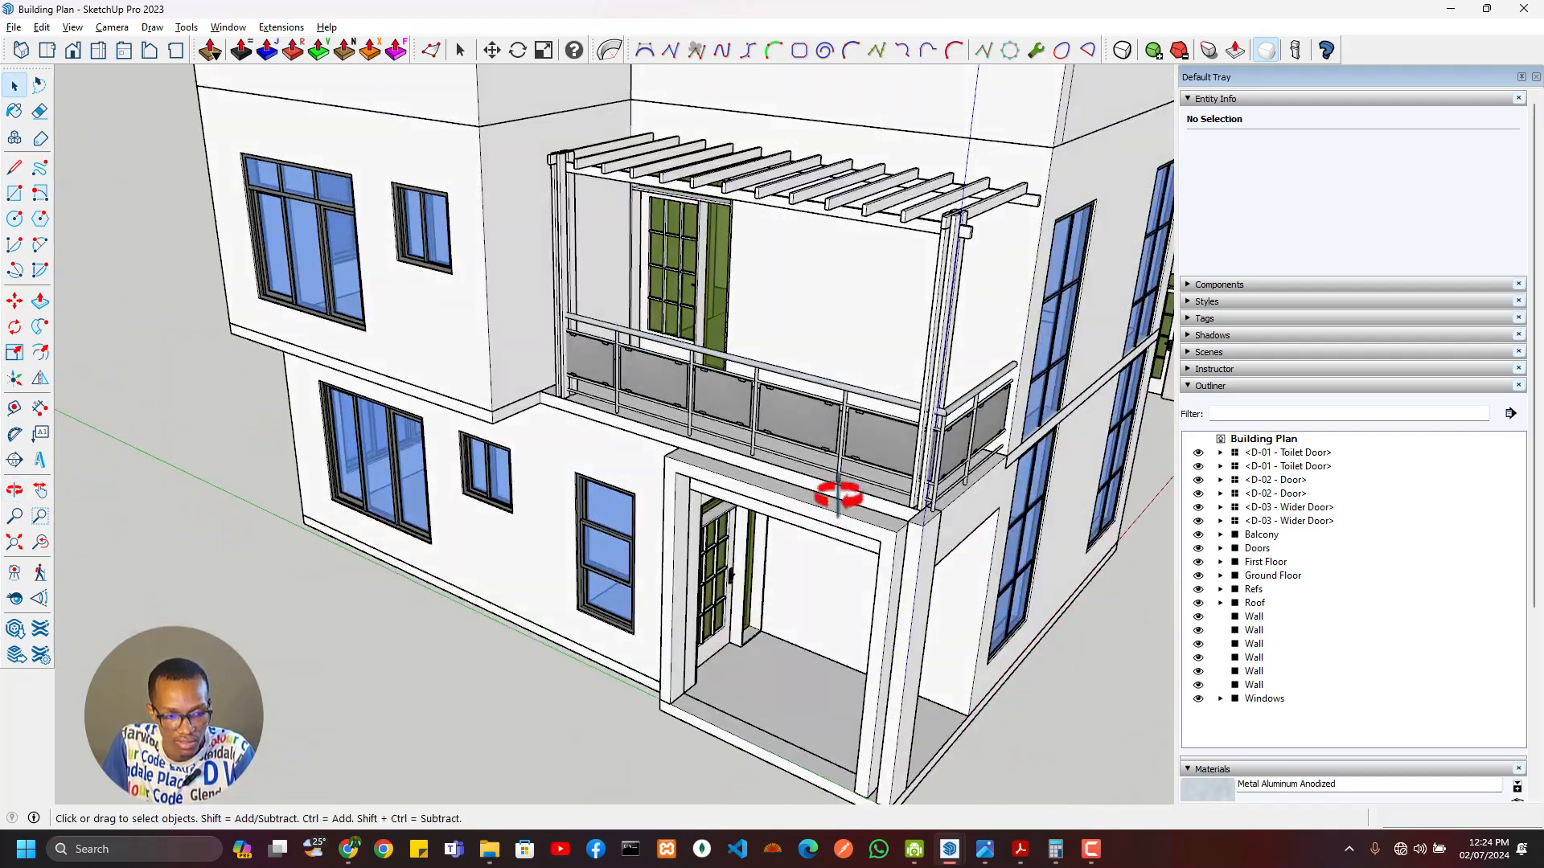
scroll(758, 493, "down", 5)
middle_click_drag(758, 493, 614, 600)
Step: Delete the spare D-01, D-02 and D-03 doors and their sample walls standing beside the house
scroll(726, 570, "down", 5)
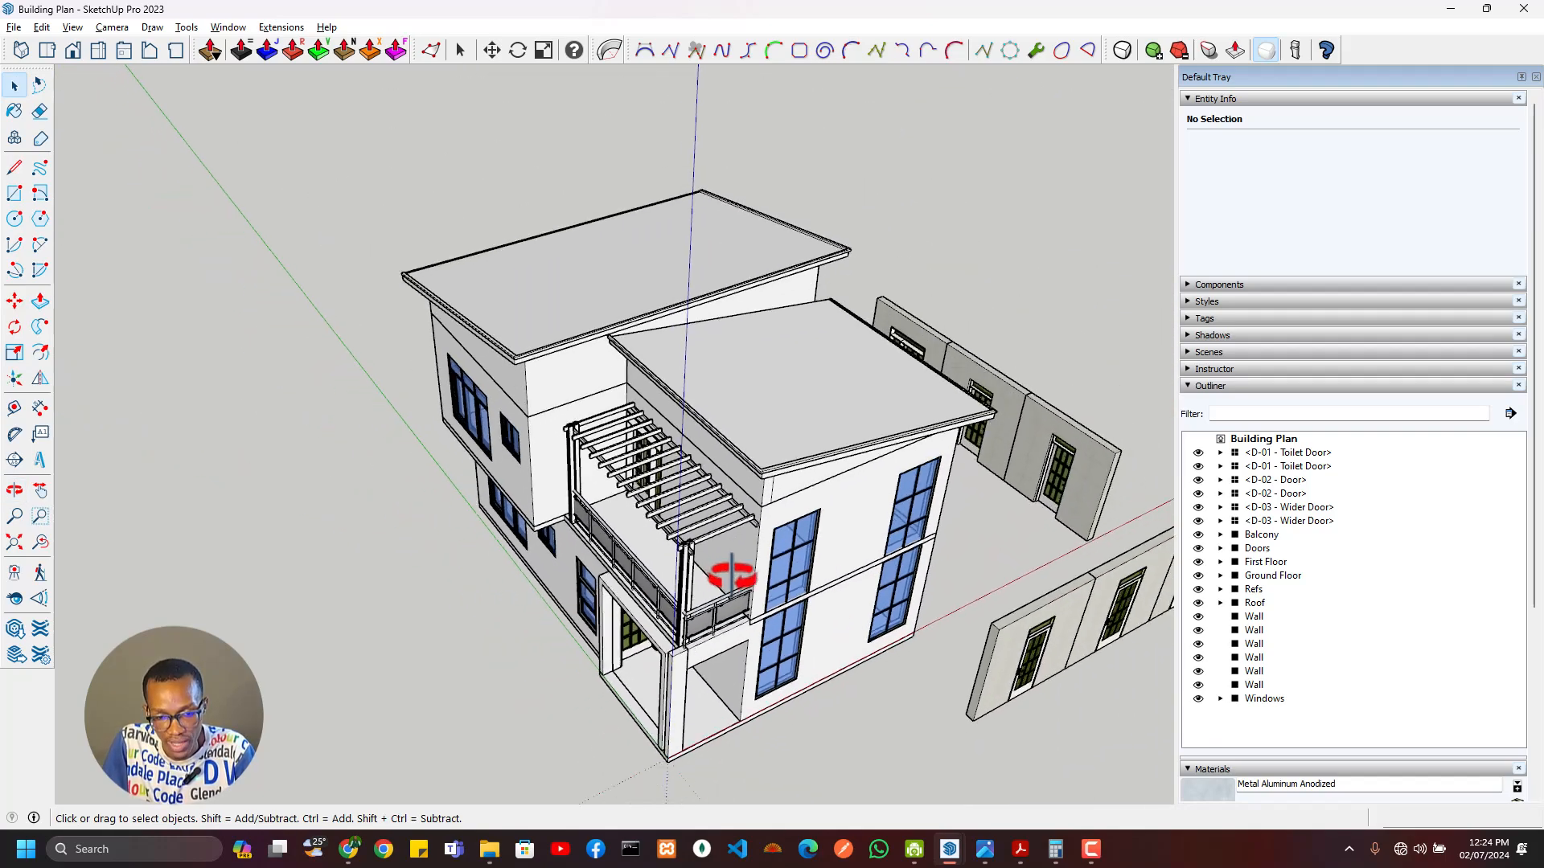
middle_click_drag(730, 579, 967, 726)
left_click_drag(966, 726, 711, 291)
key("Delete")
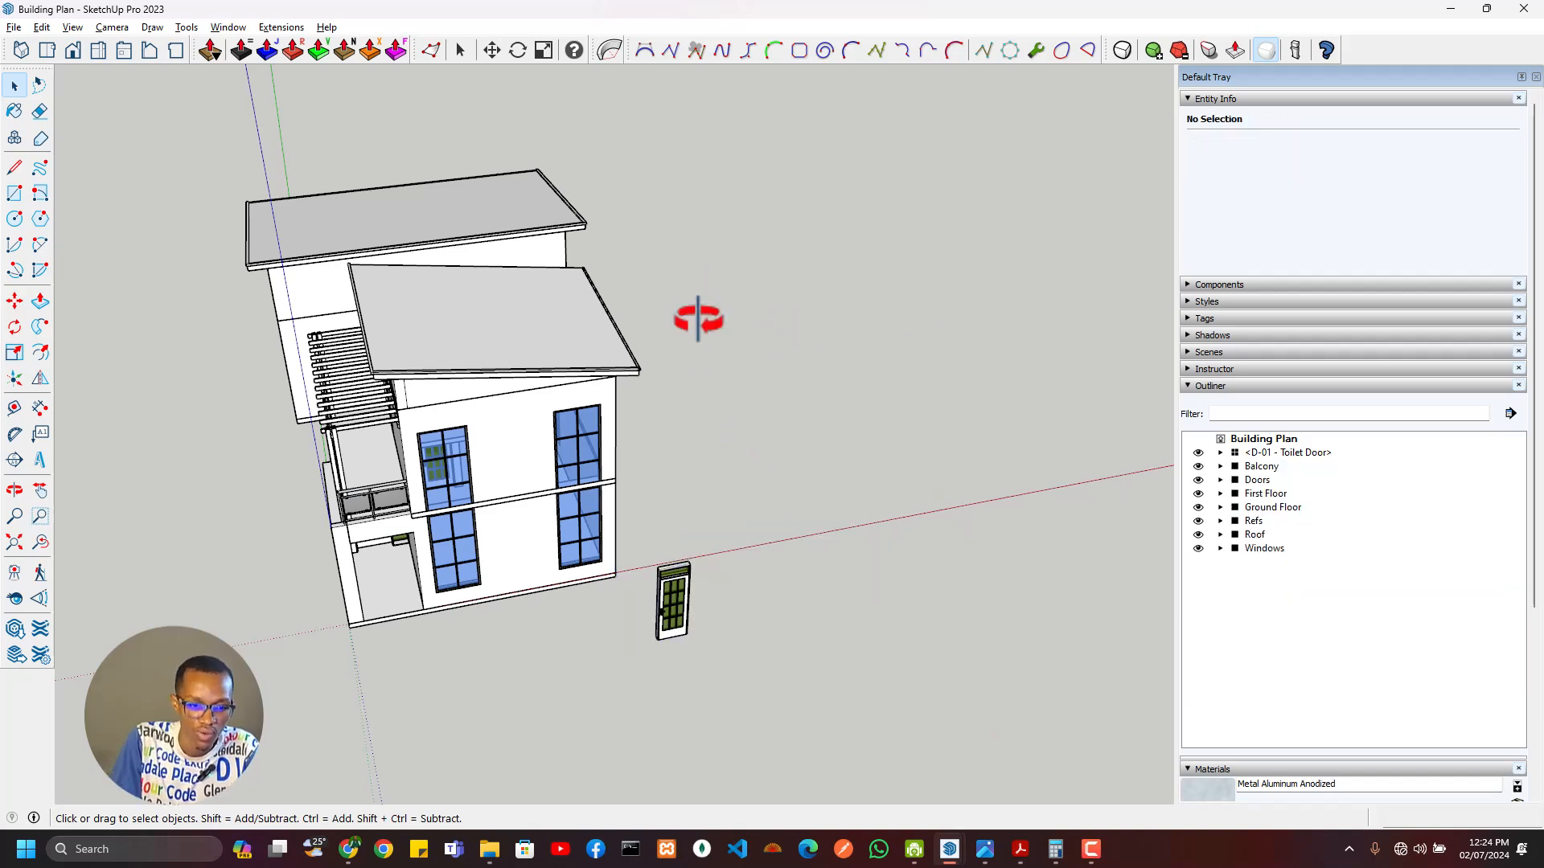
left_click(688, 621)
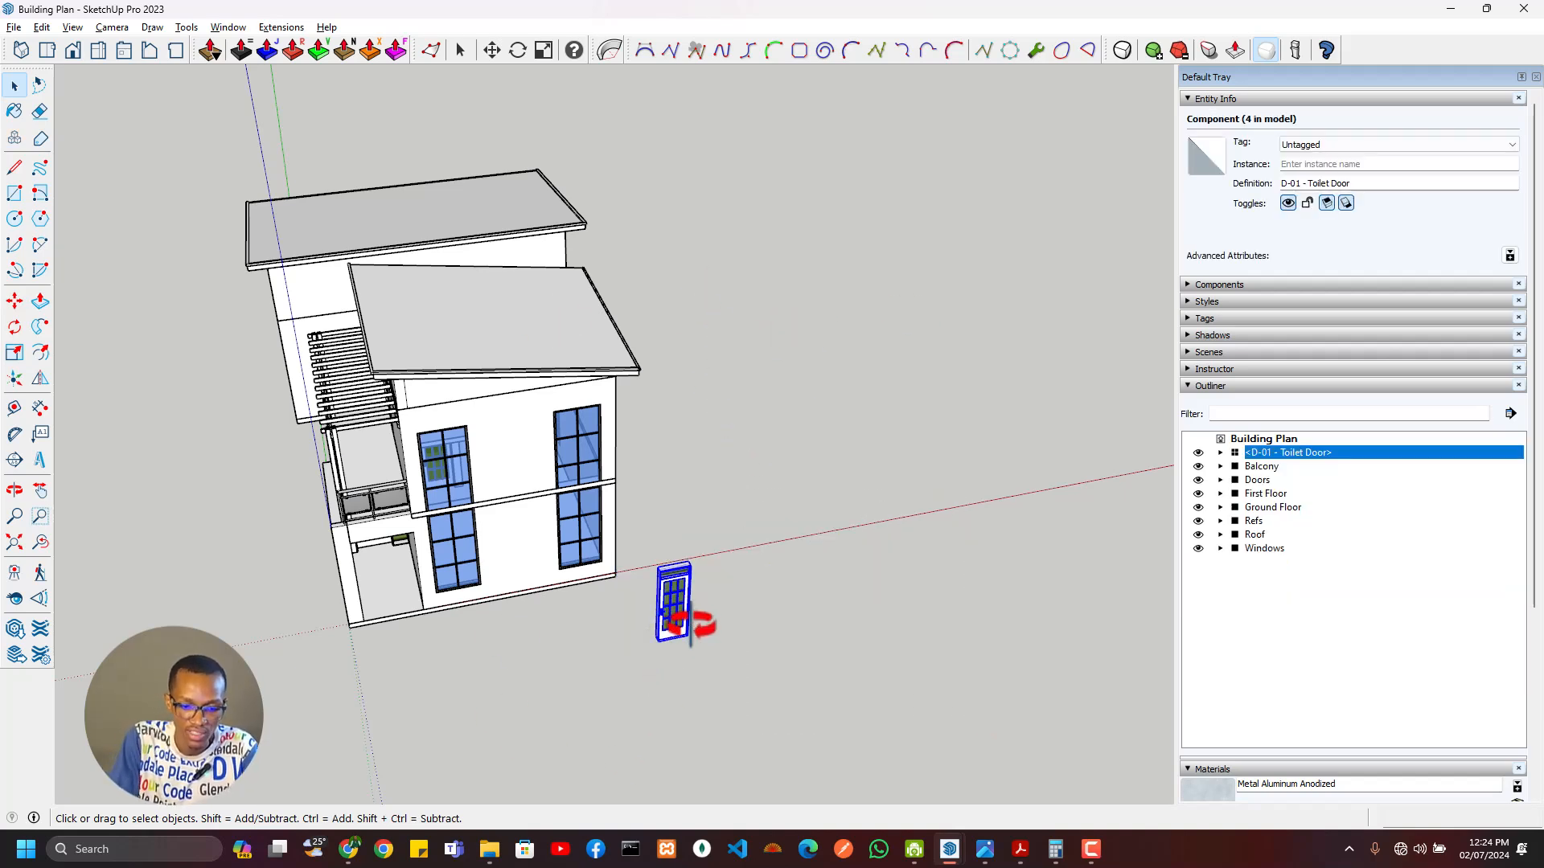
key("Delete")
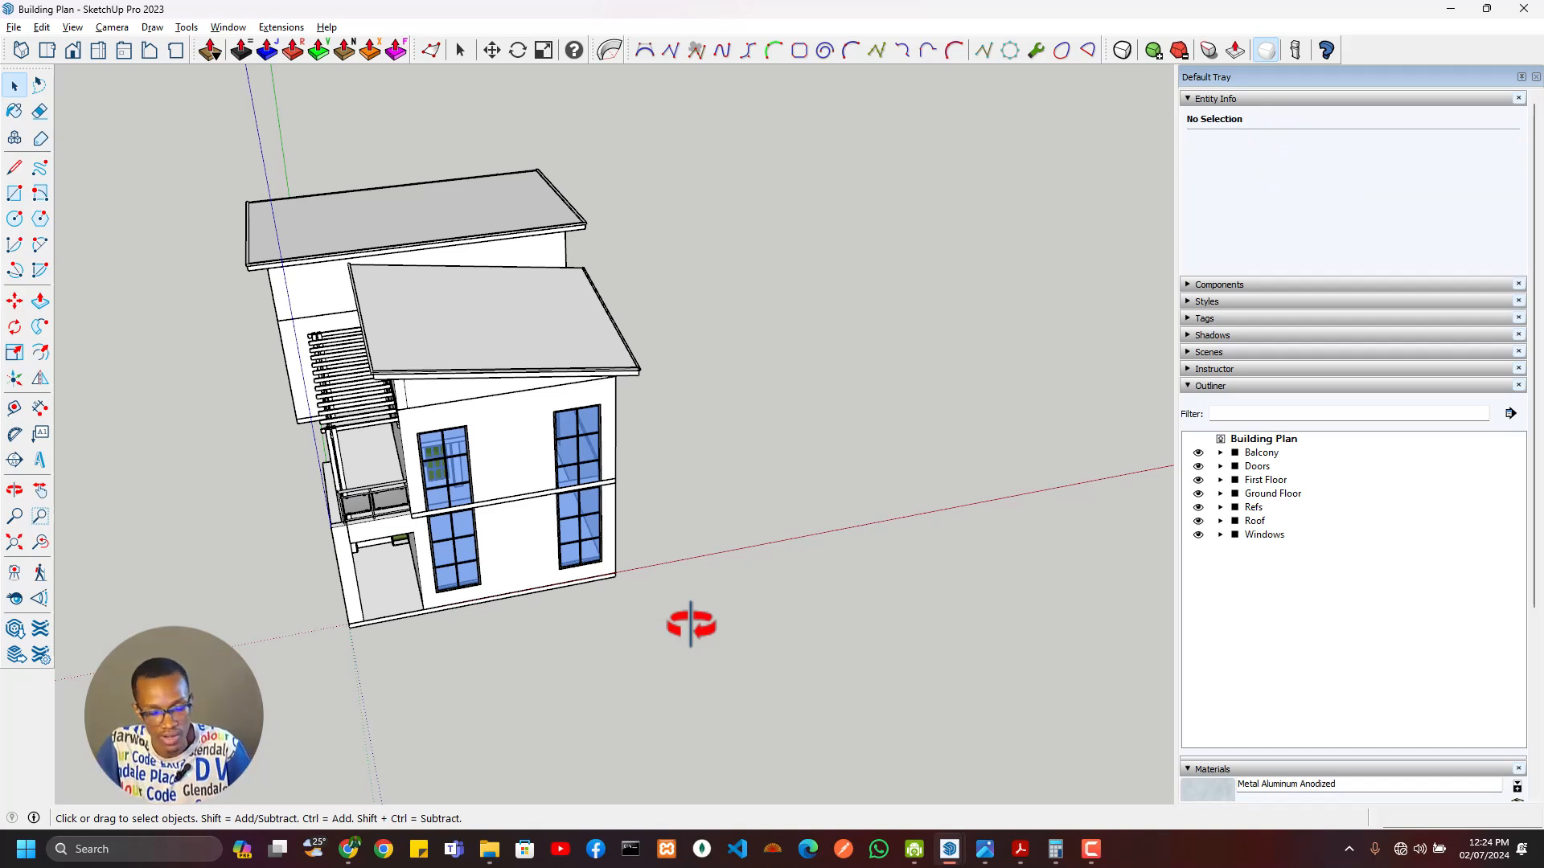